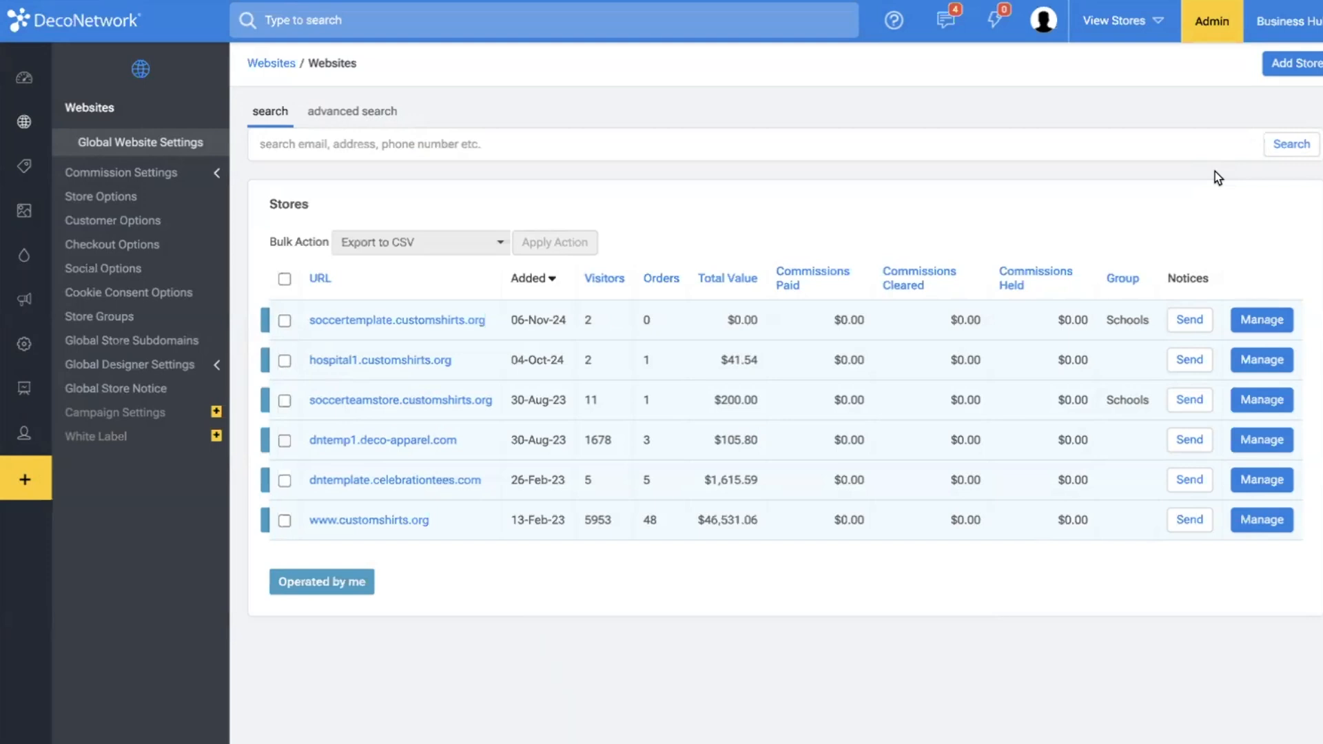
Start adding a new store and set it as belonging to me.
{"action": "left_click", "coordinate": [1287, 66]}
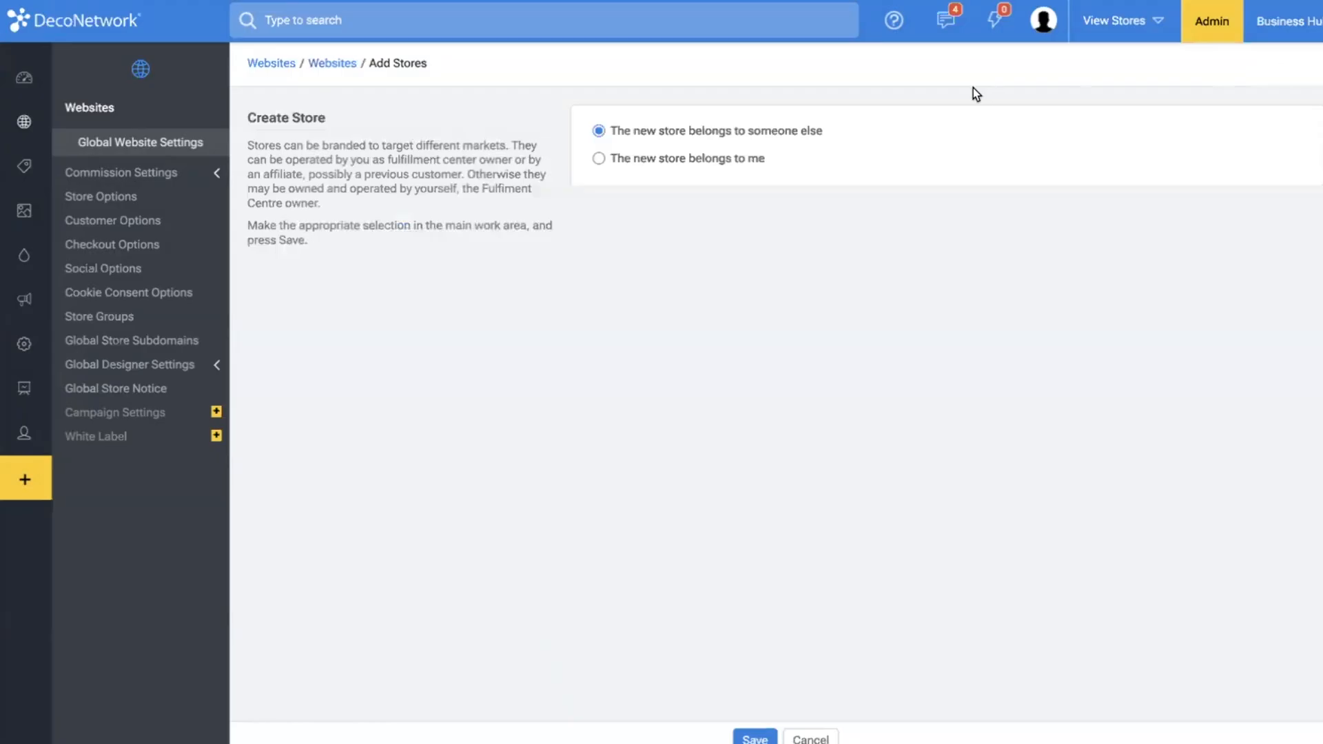
{"action": "left_click", "coordinate": [685, 160]}
{"action": "left_click", "coordinate": [754, 738]}
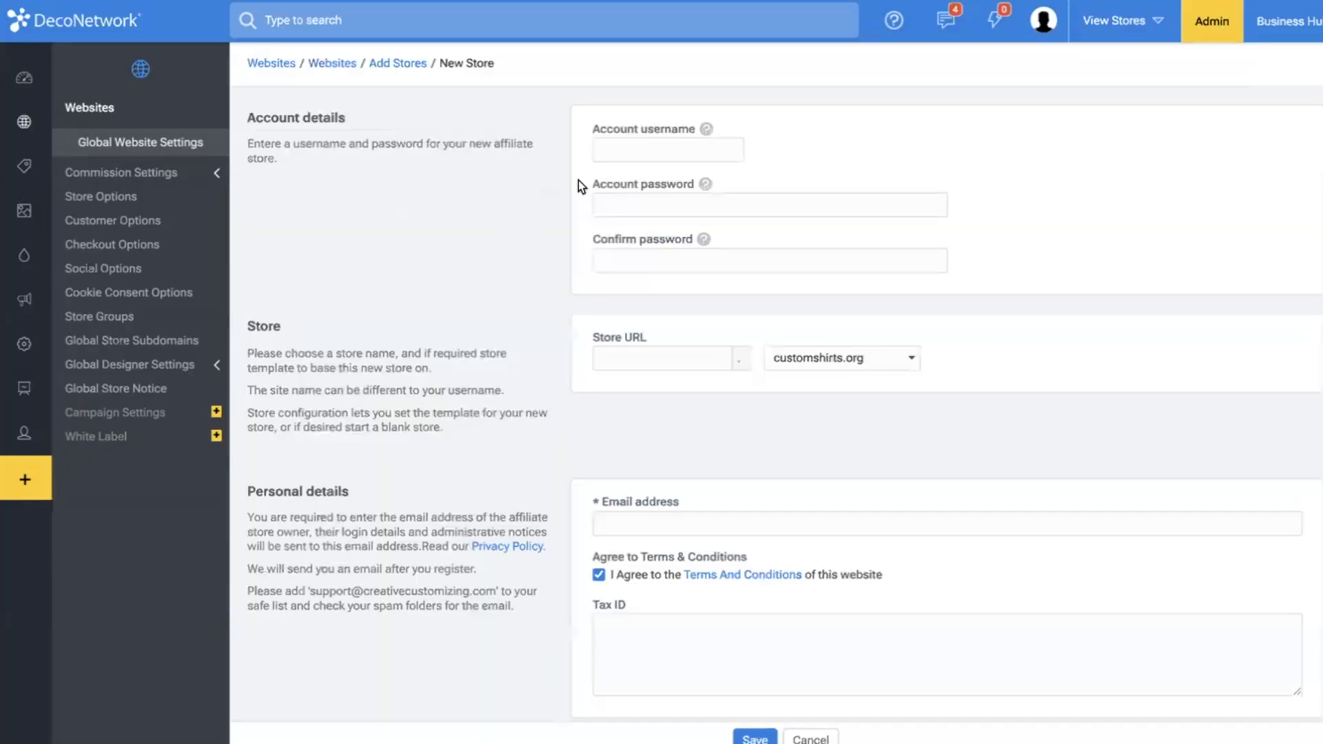
Set the account username and store URL name to hornets, and enter and confirm the account password.
{"action": "left_click", "coordinate": [621, 151]}
{"action": "type", "text": "horner"}
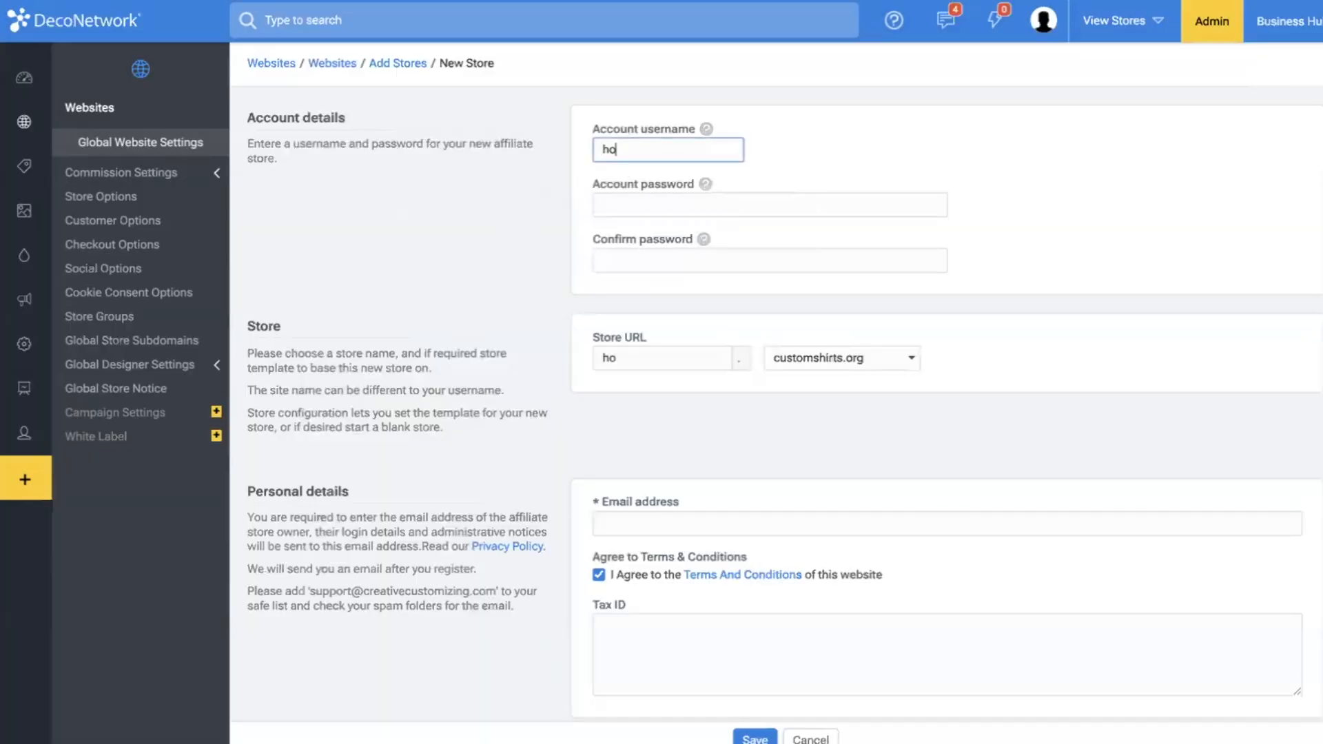
{"action": "key", "text": "BackSpace"}
{"action": "type", "text": "ts"}
{"action": "key", "text": "Tab"}
{"action": "type", "text": "••••••••"}
{"action": "key", "text": "Tab"}
{"action": "type", "text": "•••••"}
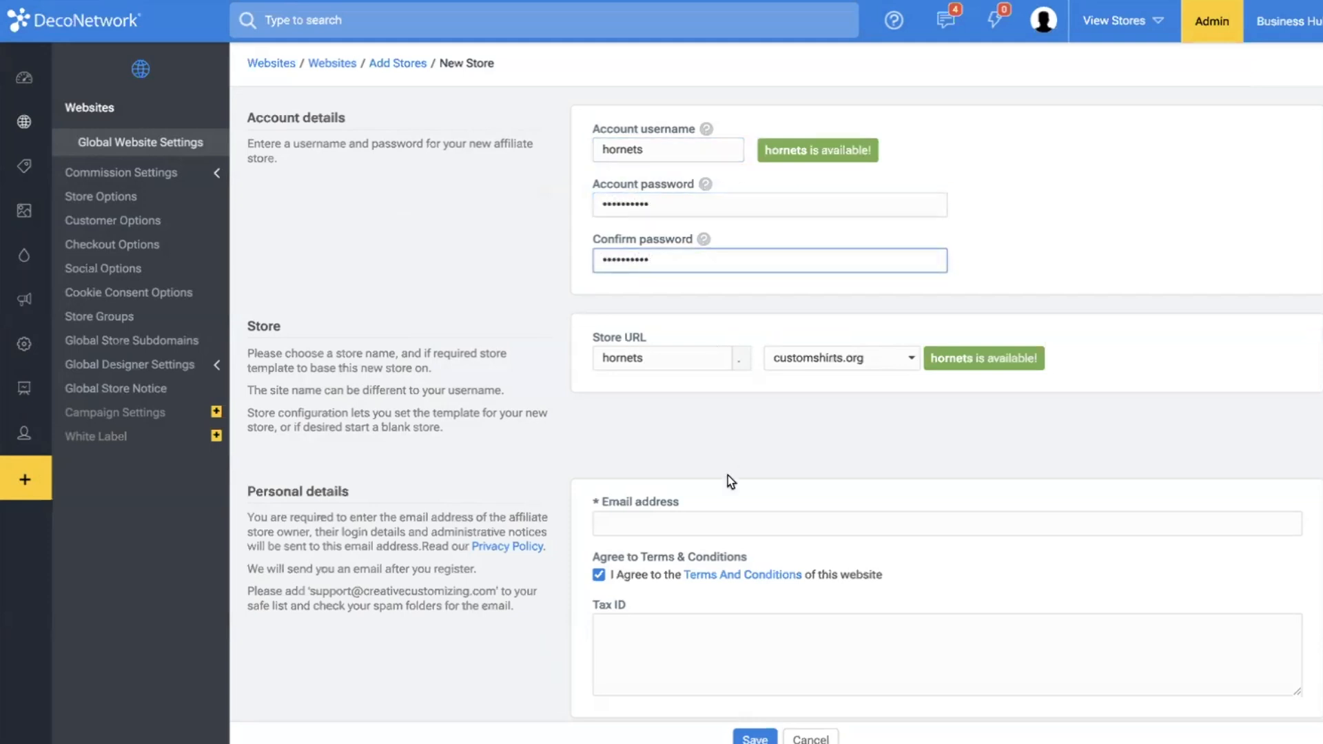
Fill in the store owner's email address and save the new store.
{"action": "left_click", "coordinate": [708, 522]}
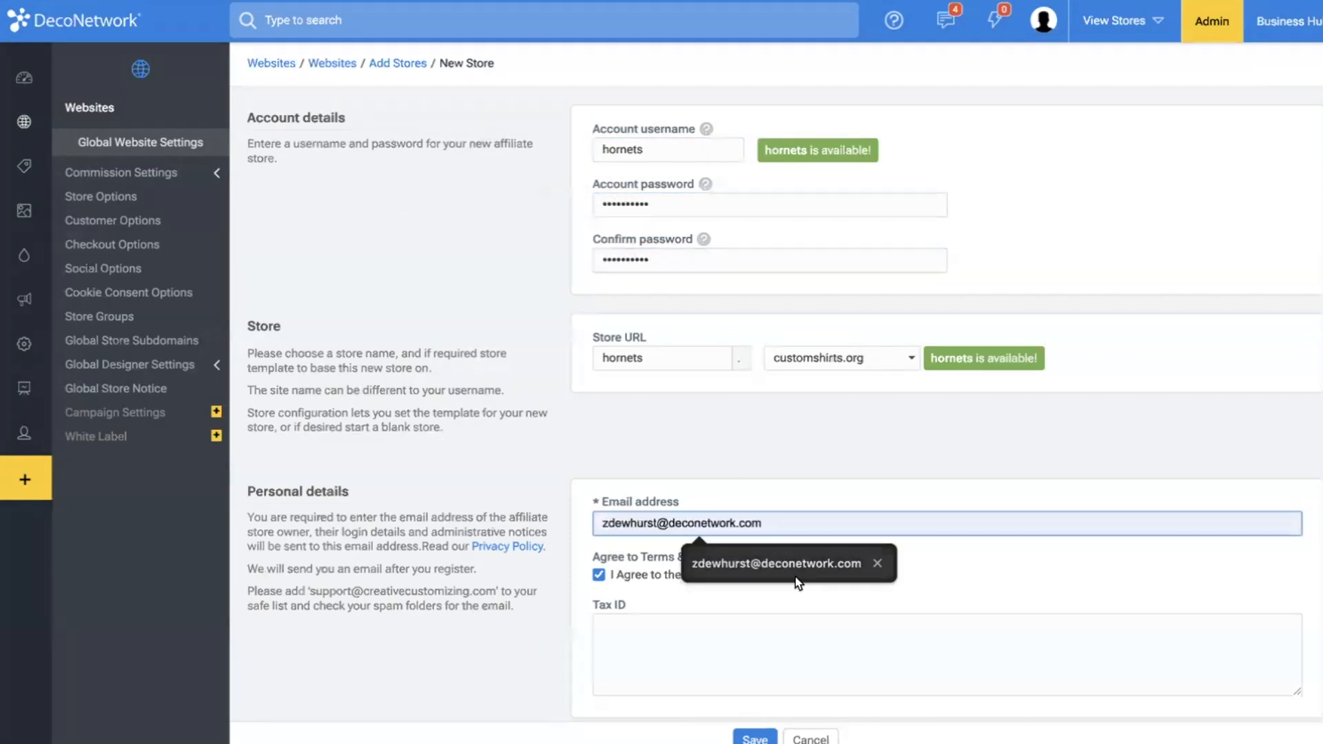
{"action": "left_click", "coordinate": [796, 577]}
{"action": "left_click", "coordinate": [755, 739]}
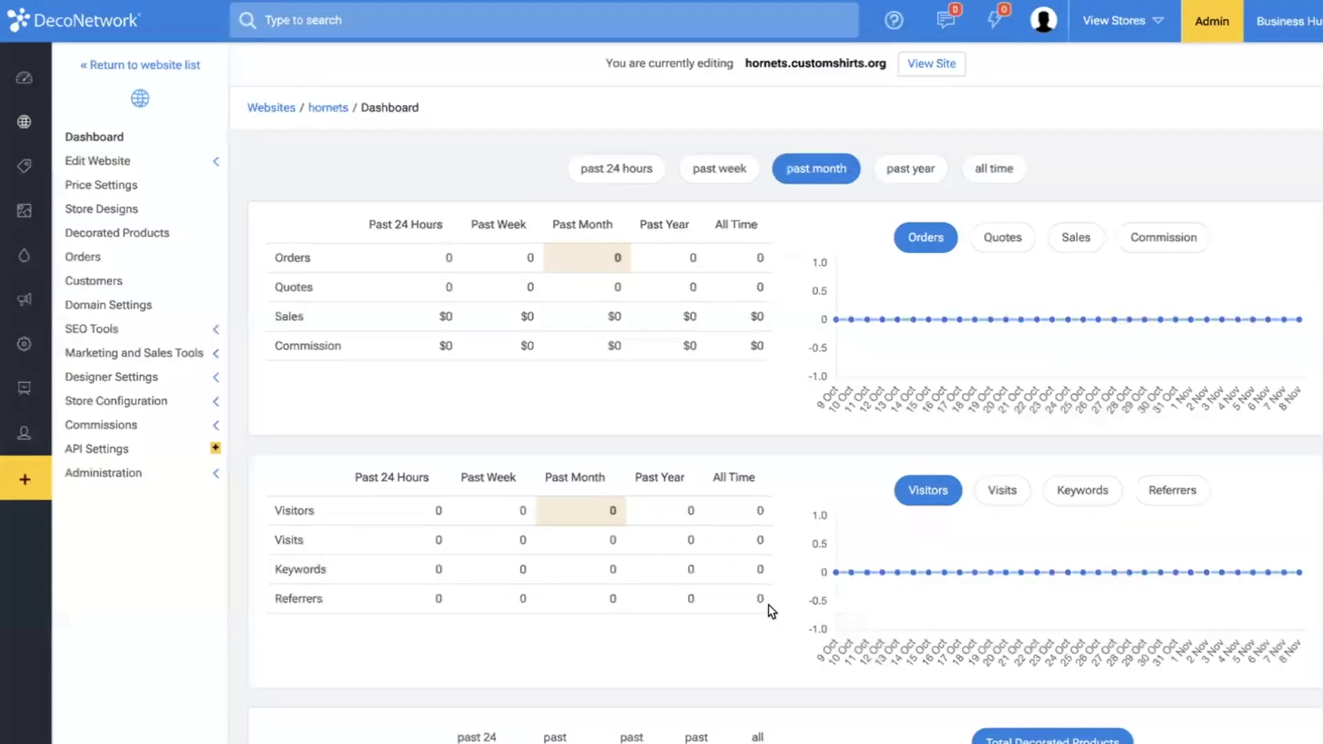
Open the store's Home page in the website editor and delete the "We Got the Goods" banner row.
{"action": "left_click", "coordinate": [206, 163]}
{"action": "left_click", "coordinate": [150, 183]}
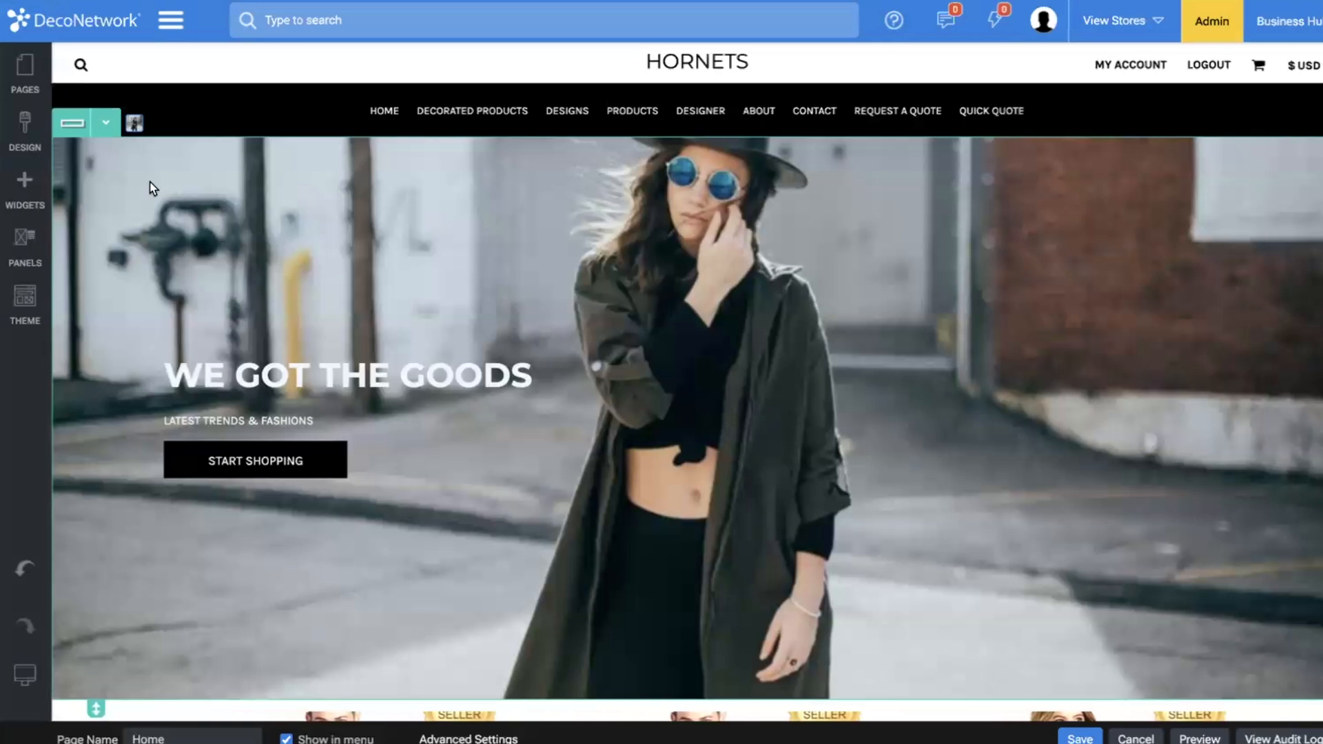
{"action": "left_click", "coordinate": [106, 122]}
{"action": "left_click", "coordinate": [110, 307]}
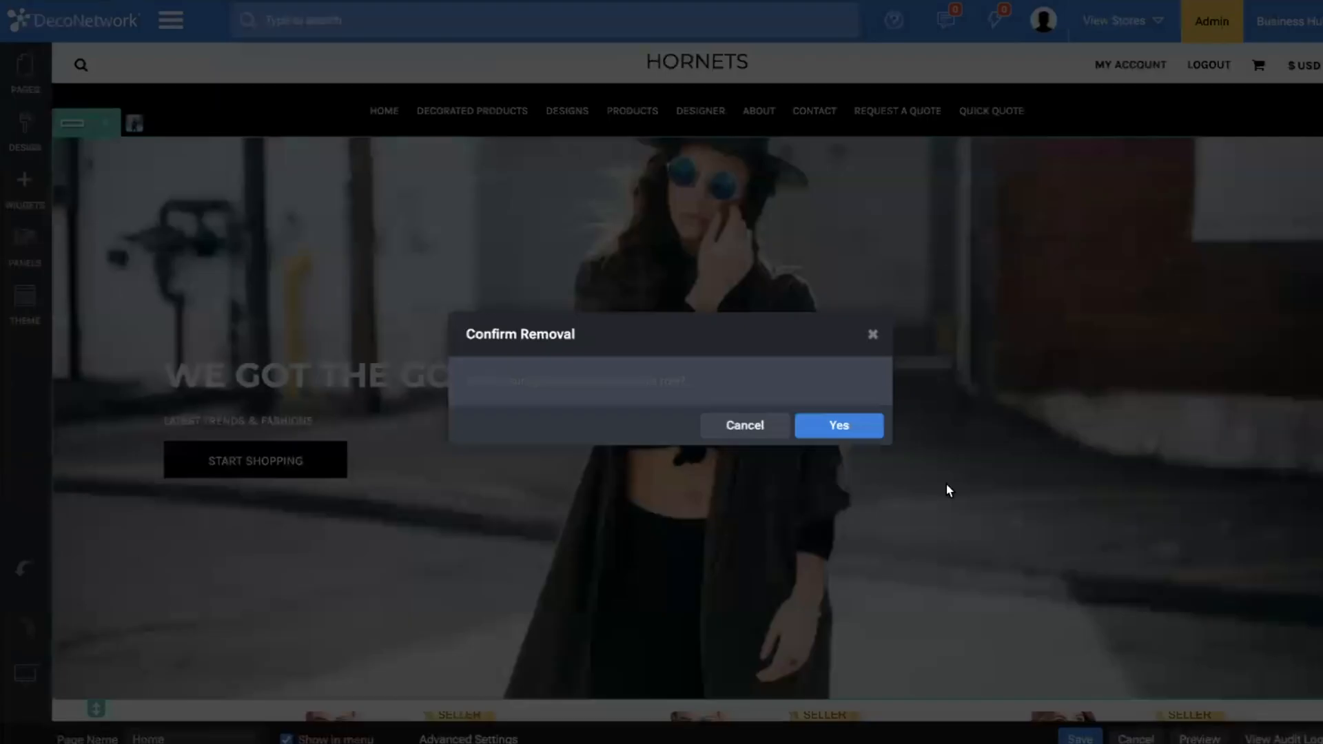
{"action": "left_click", "coordinate": [839, 426]}
Delete the product category row and the "Leading Designs" banner row from the Home page.
{"action": "left_click", "coordinate": [106, 123]}
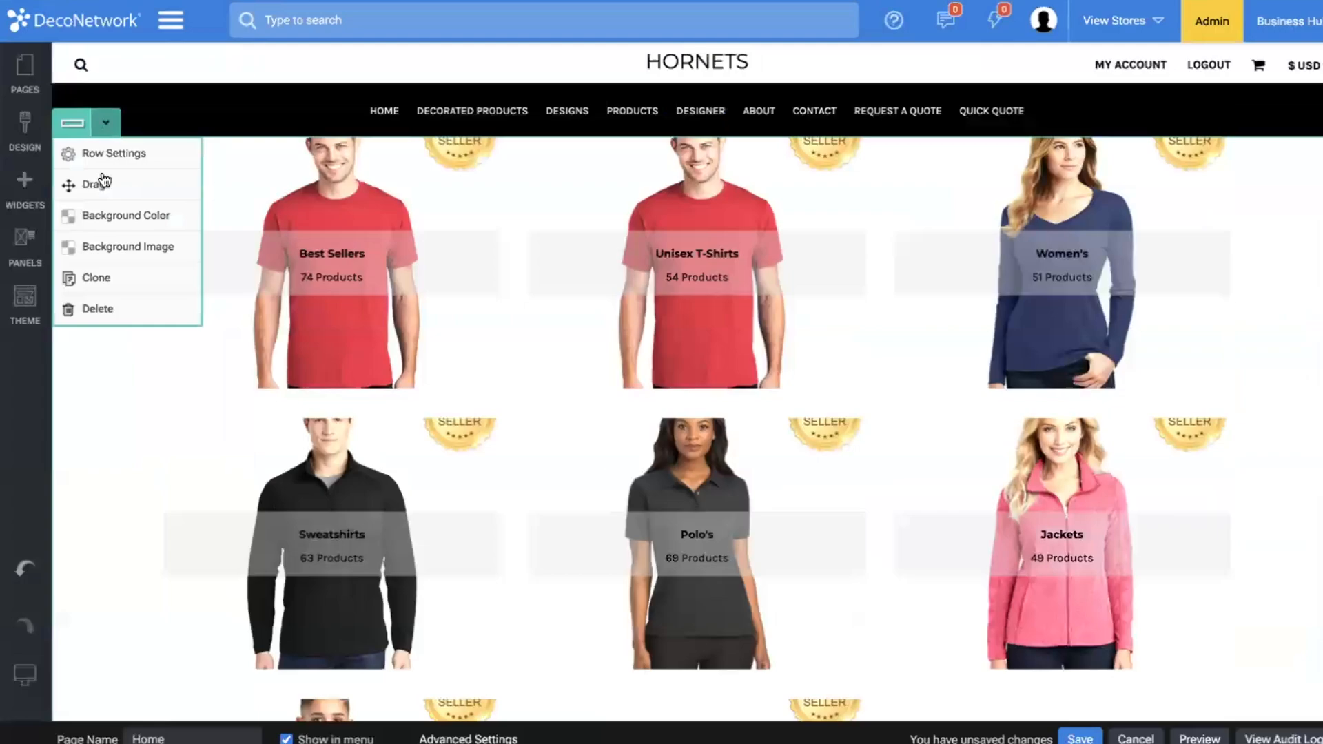
{"action": "left_click", "coordinate": [110, 309]}
{"action": "left_click", "coordinate": [838, 436]}
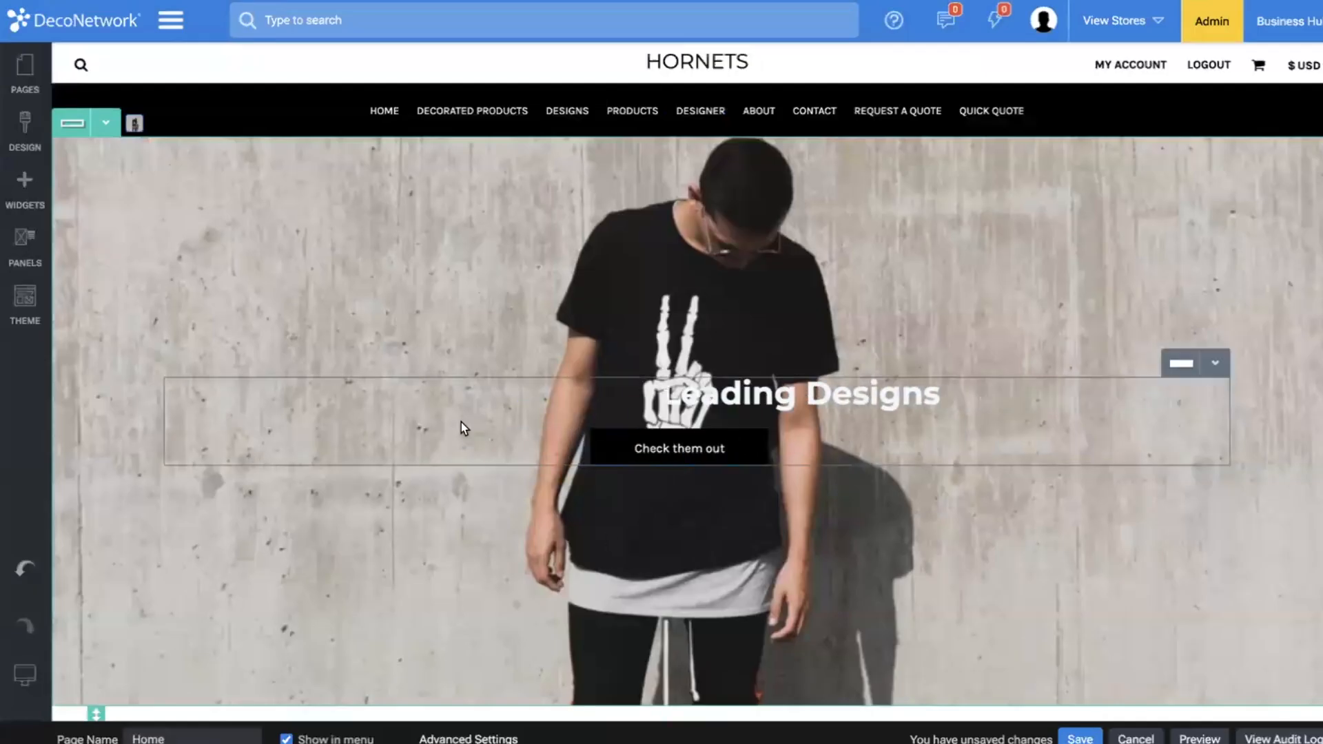
{"action": "left_click", "coordinate": [105, 122]}
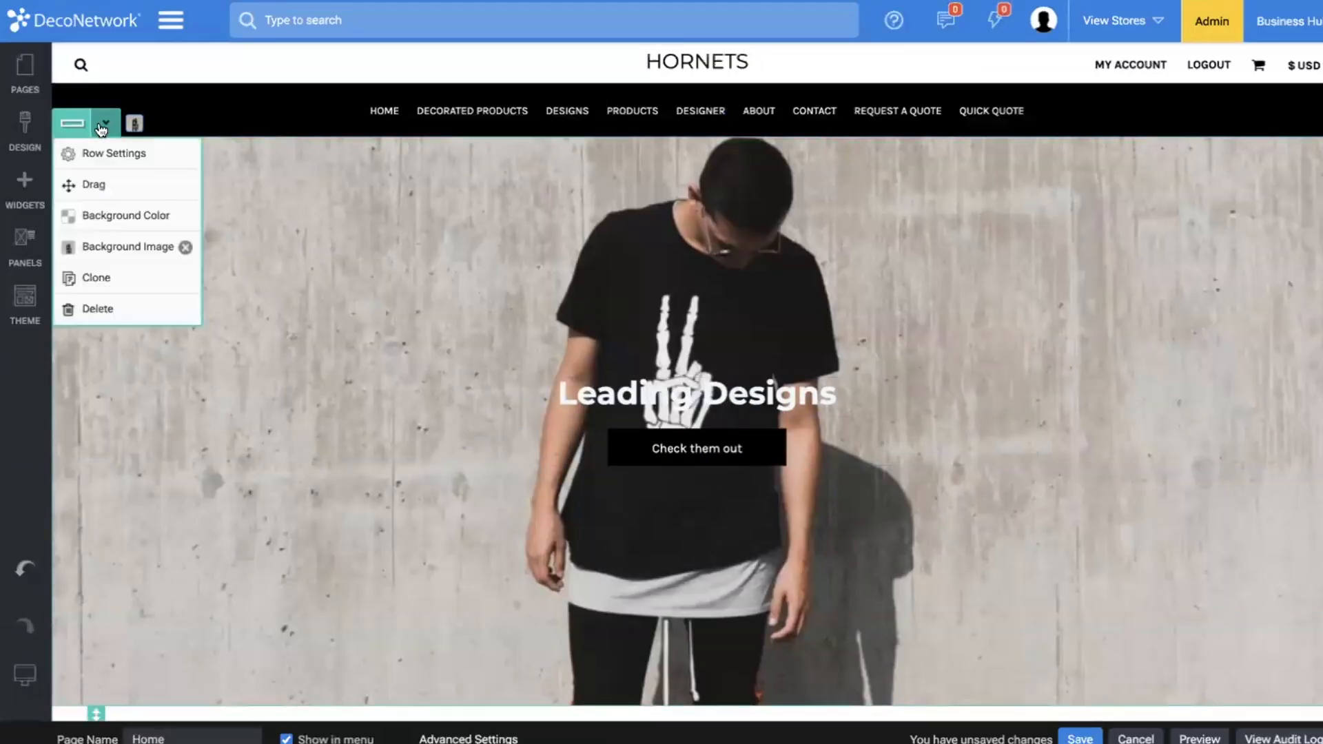
{"action": "left_click", "coordinate": [126, 307]}
{"action": "left_click", "coordinate": [819, 425]}
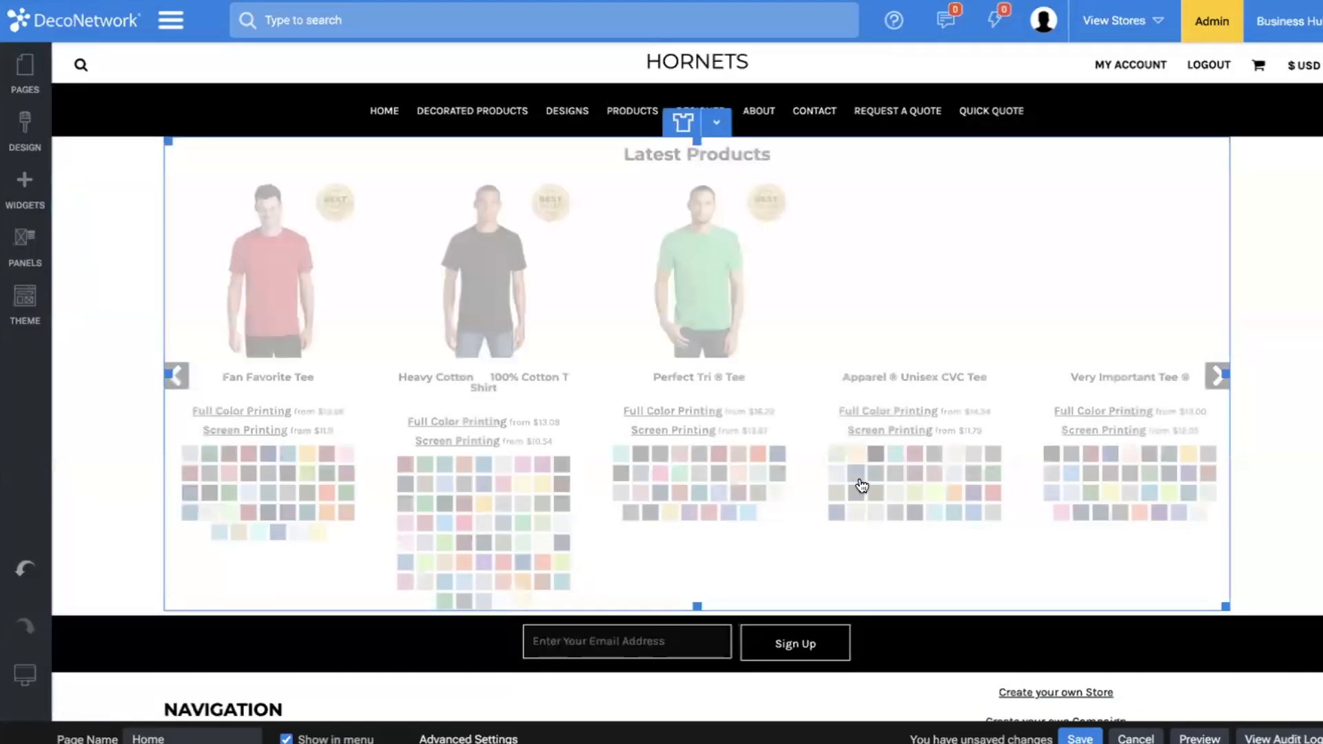
Delete the black email sign-up row from the website footer.
{"action": "scroll", "coordinate": [186, 597], "scroll_direction": "down", "scroll_amount": 2}
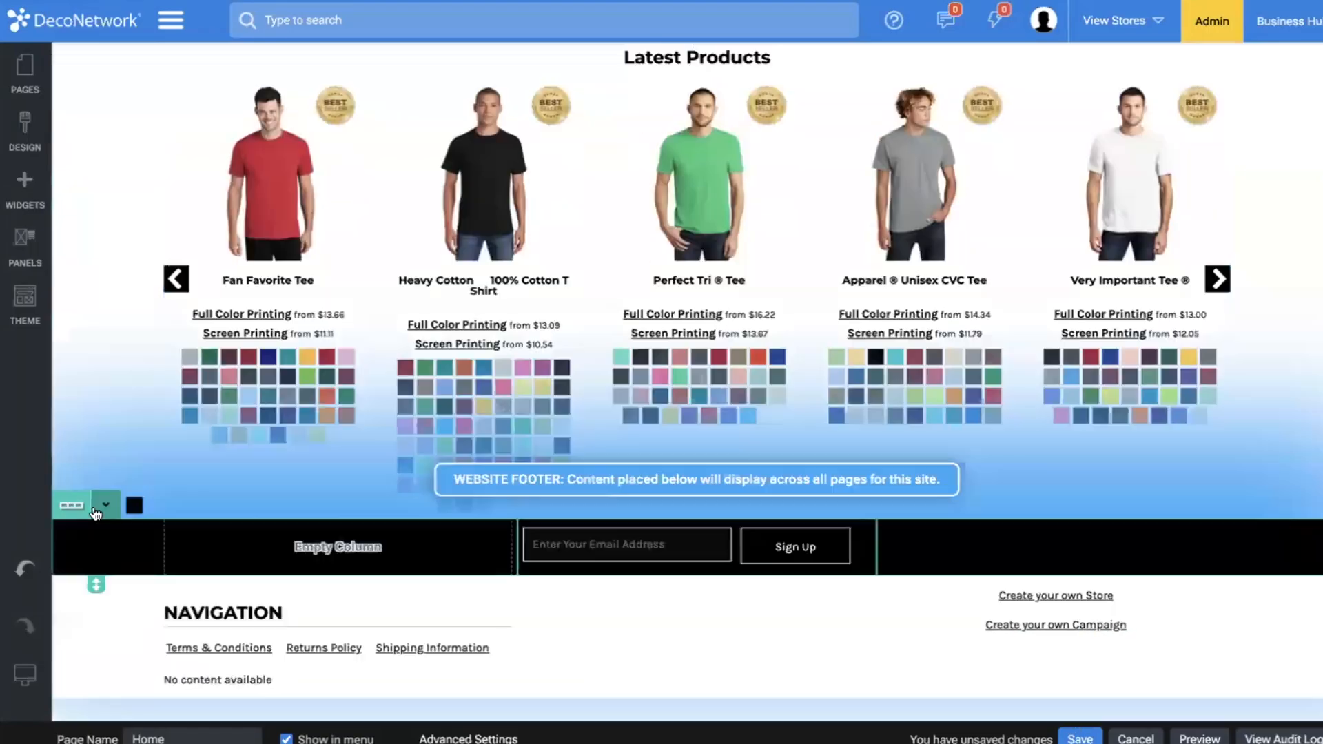
{"action": "left_click", "coordinate": [105, 510]}
{"action": "left_click", "coordinate": [102, 688]}
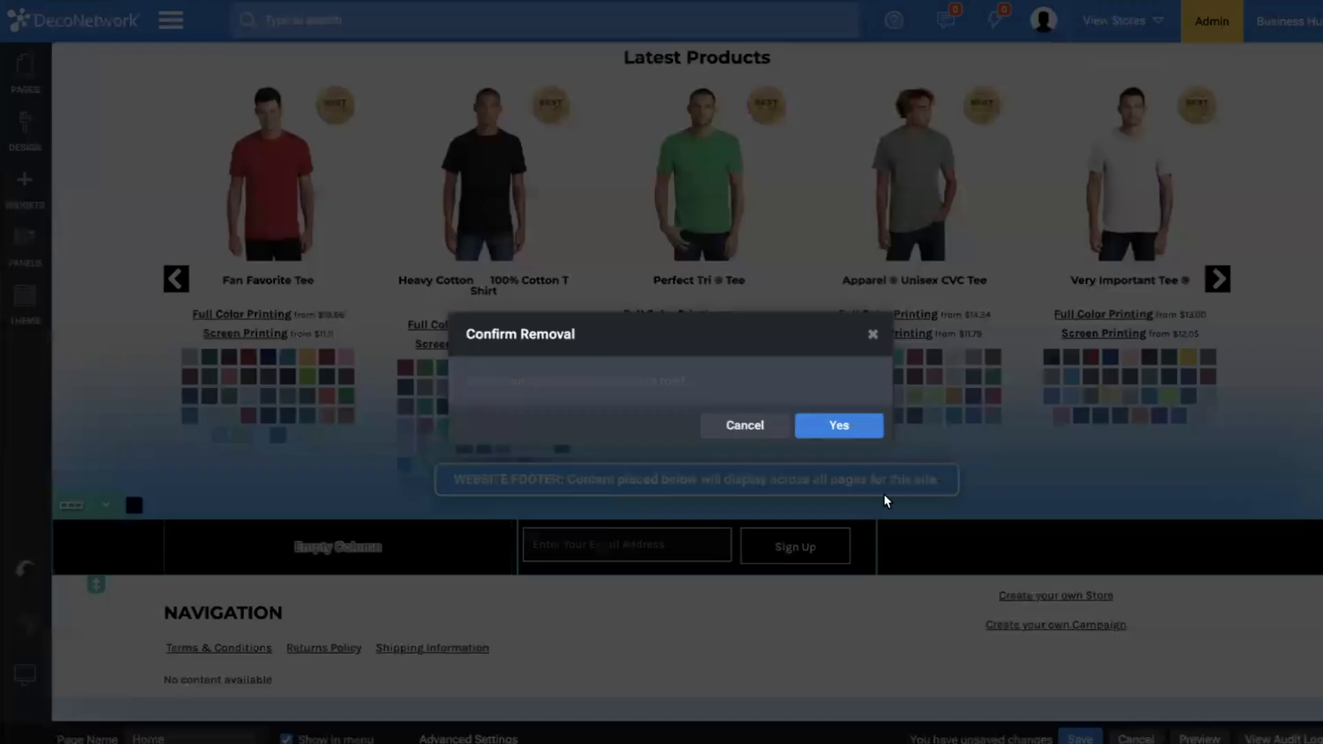
{"action": "left_click", "coordinate": [839, 426]}
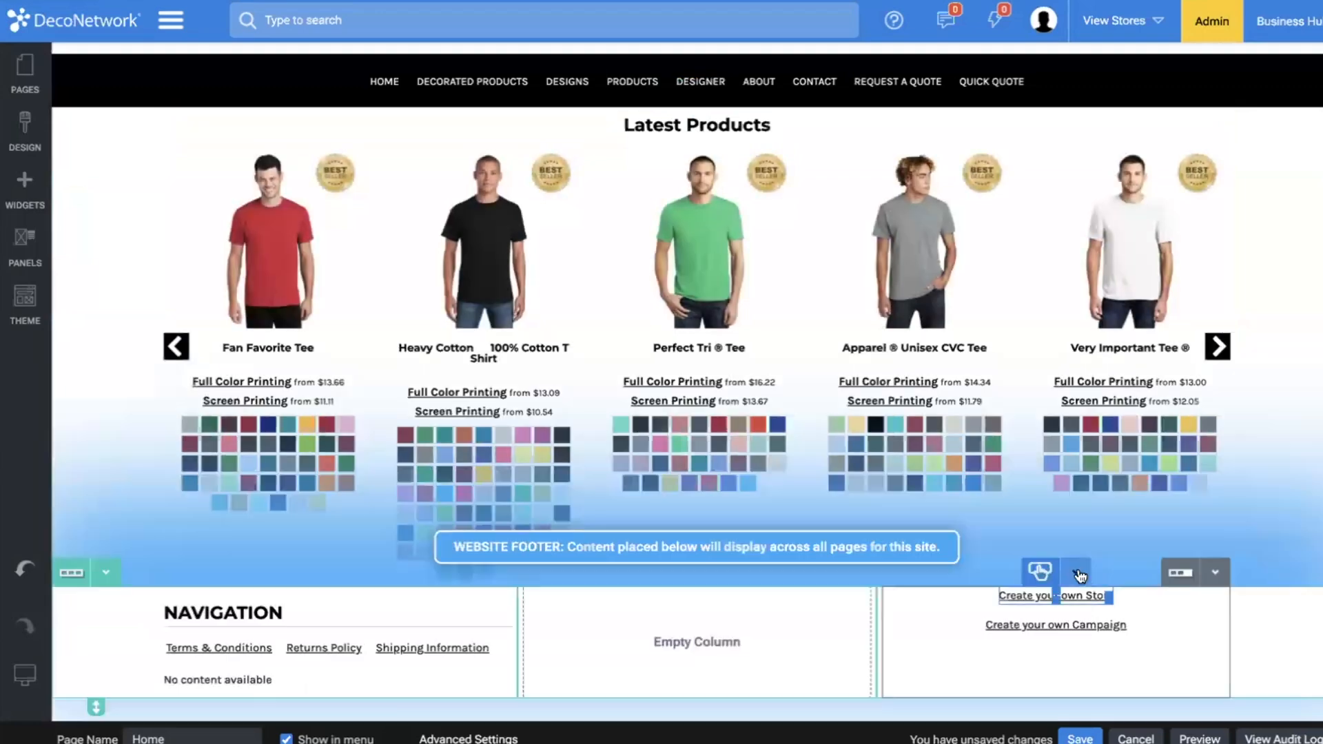
Delete the "Create your own Store" and "Create your own Campaign" buttons from the footer, and save the Home page.
{"action": "left_click", "coordinate": [1075, 504]}
{"action": "left_click", "coordinate": [1094, 691]}
{"action": "left_click", "coordinate": [852, 426]}
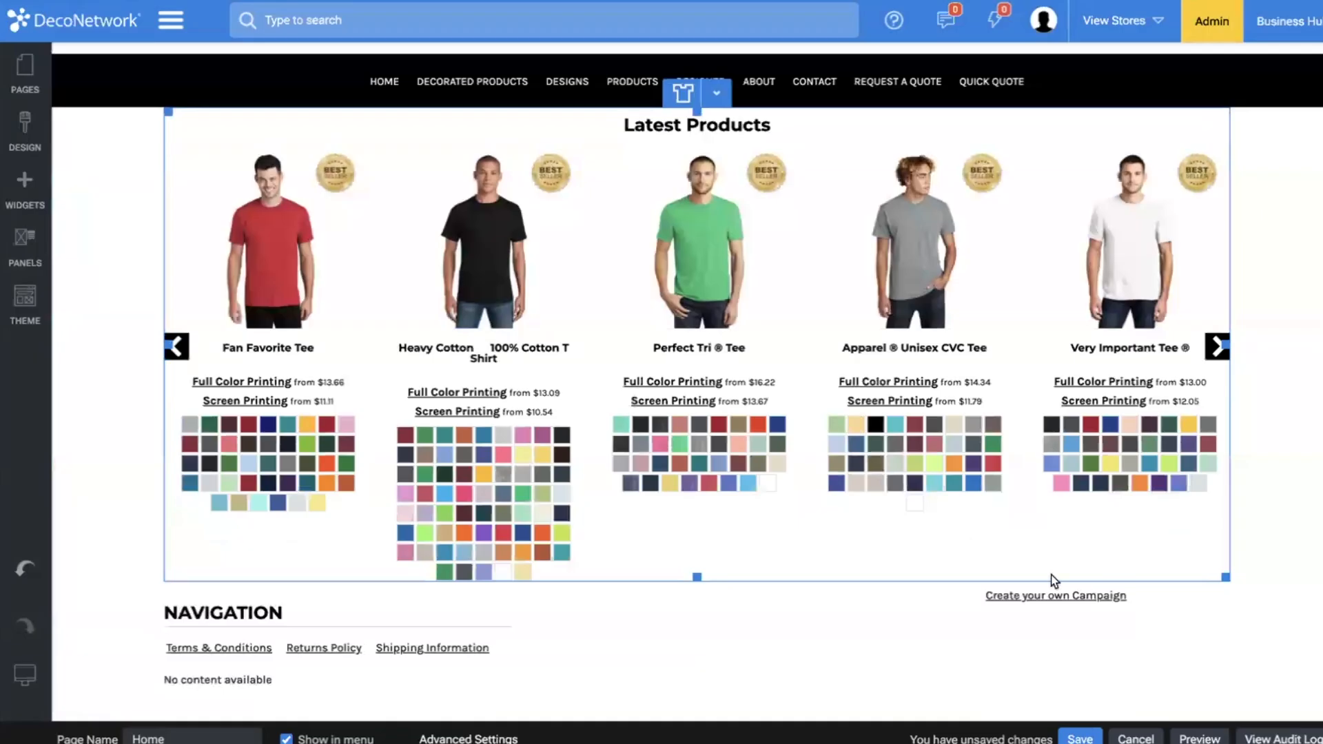
{"action": "left_click", "coordinate": [1071, 553]}
{"action": "left_click", "coordinate": [1071, 589]}
{"action": "left_click", "coordinate": [1074, 574]}
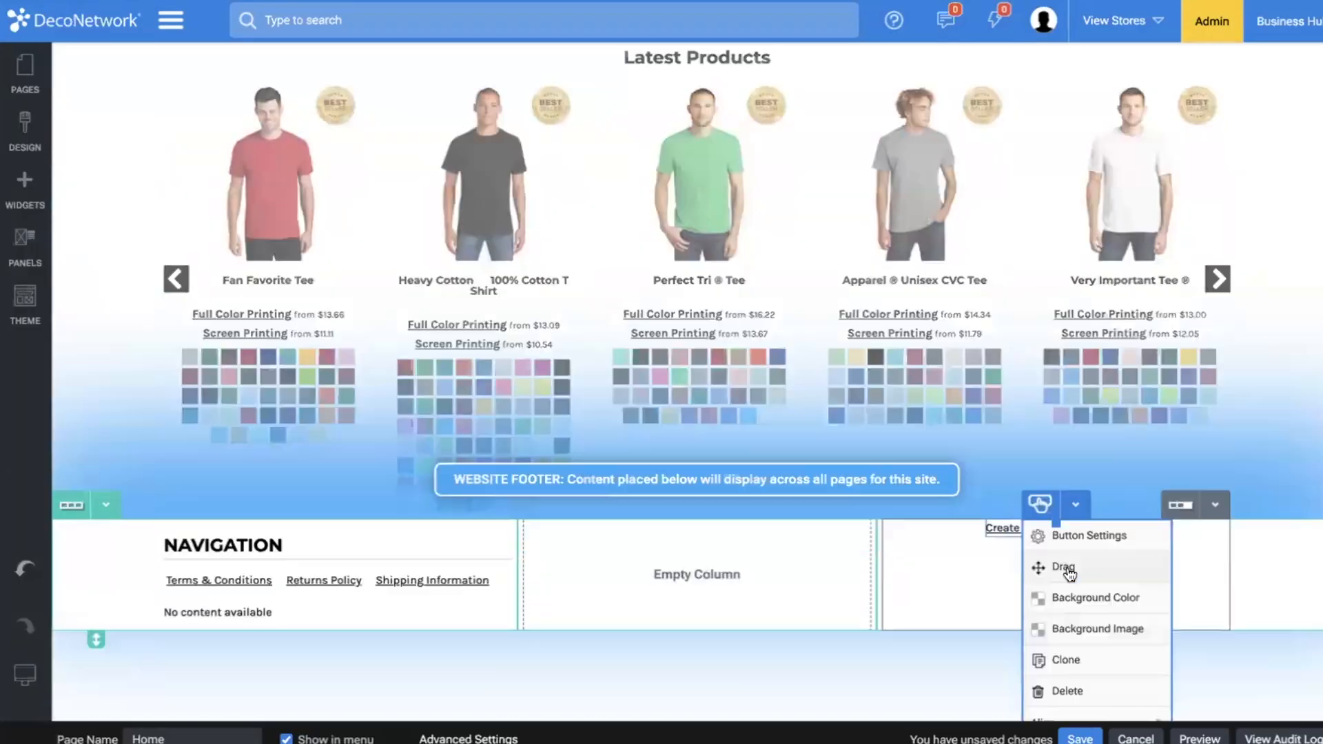
{"action": "left_click", "coordinate": [1074, 643]}
{"action": "left_click", "coordinate": [858, 431]}
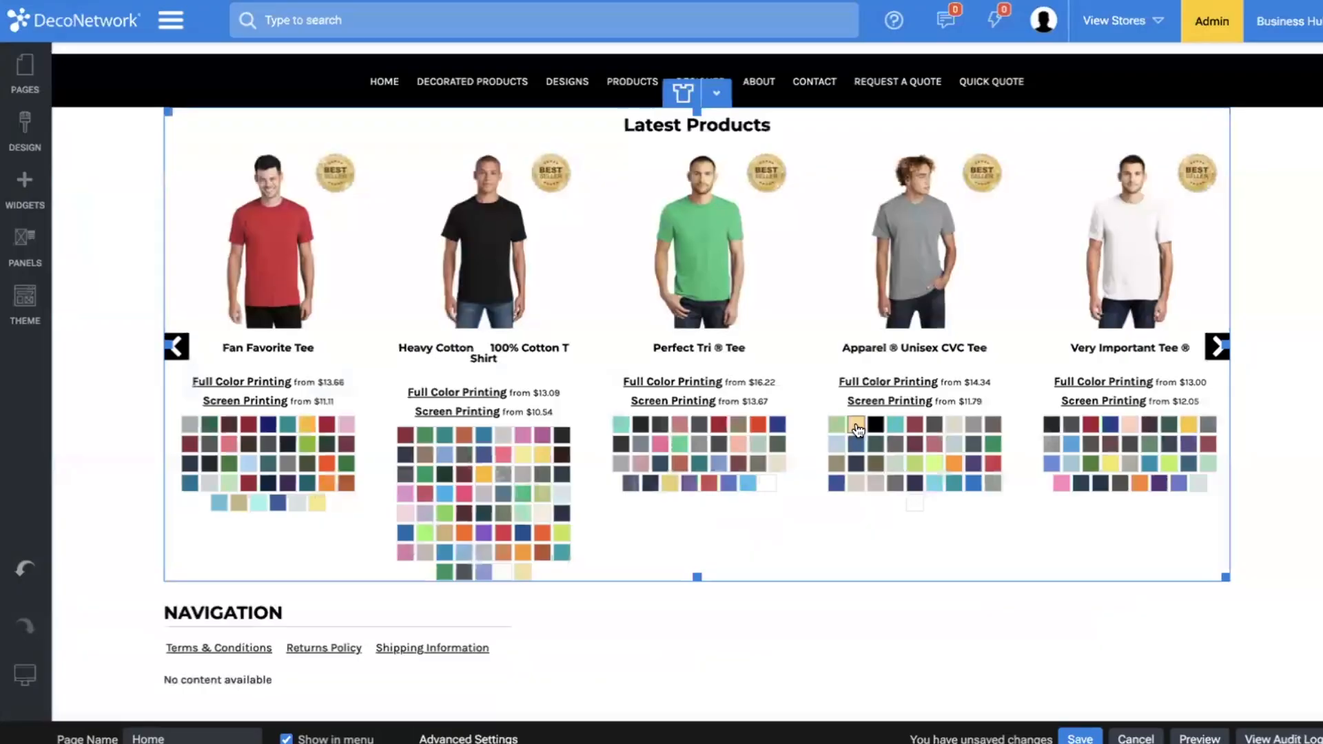
{"action": "left_click", "coordinate": [1080, 738]}
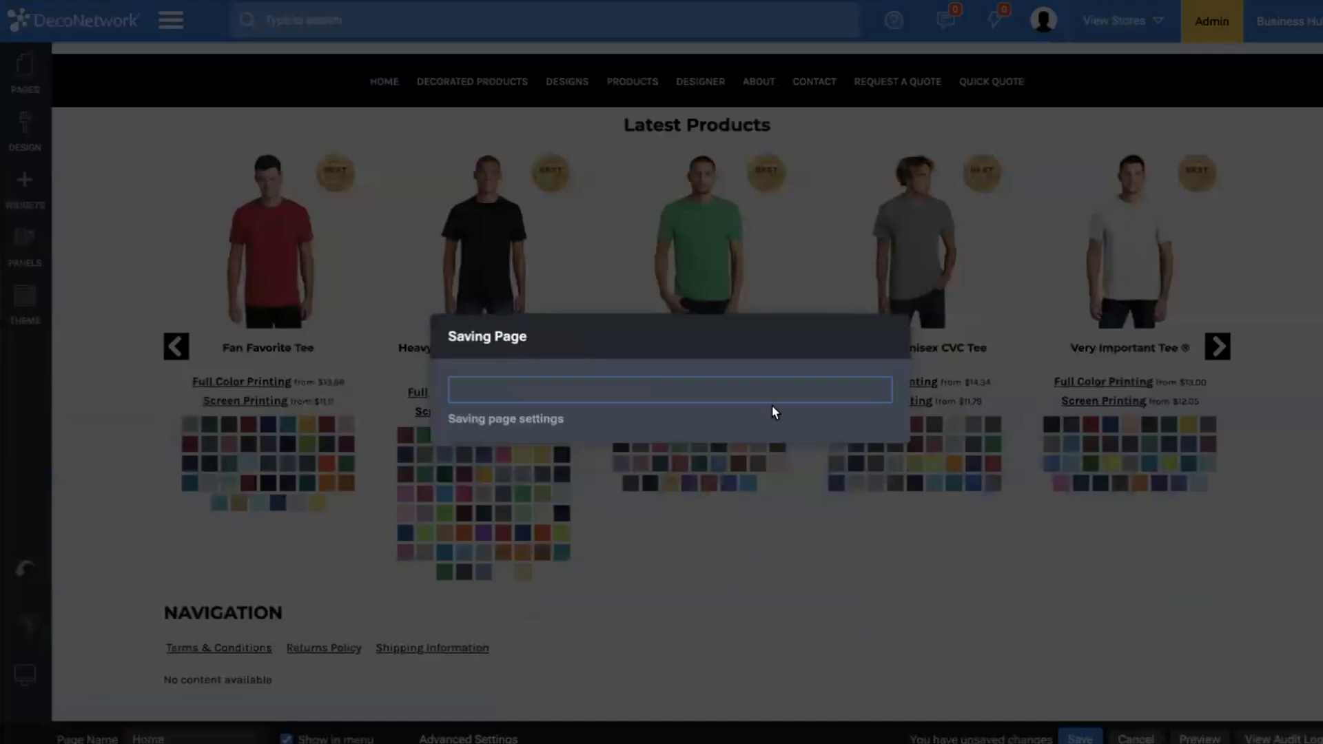
{"action": "left_click", "coordinate": [888, 445]}
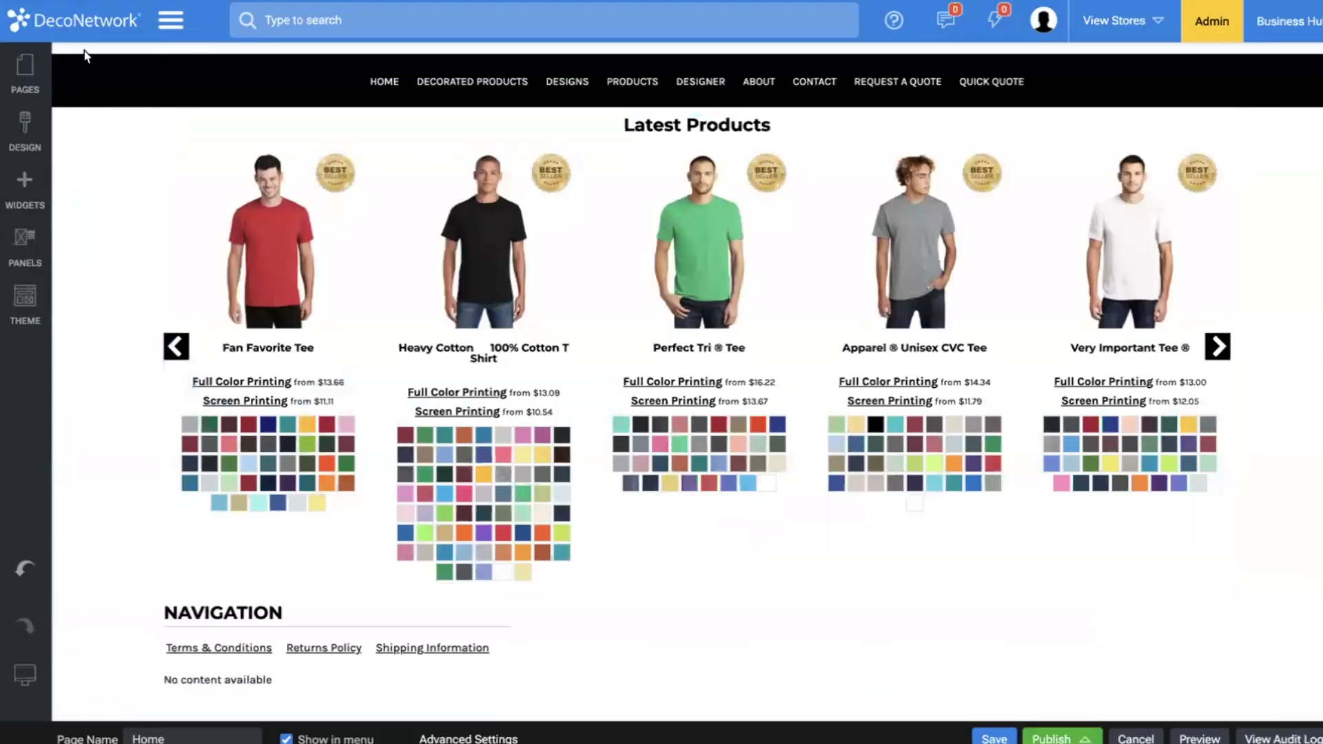
Hide the Decorated Products page from the site menu and save the page.
{"action": "left_click", "coordinate": [25, 69]}
{"action": "left_click", "coordinate": [98, 180]}
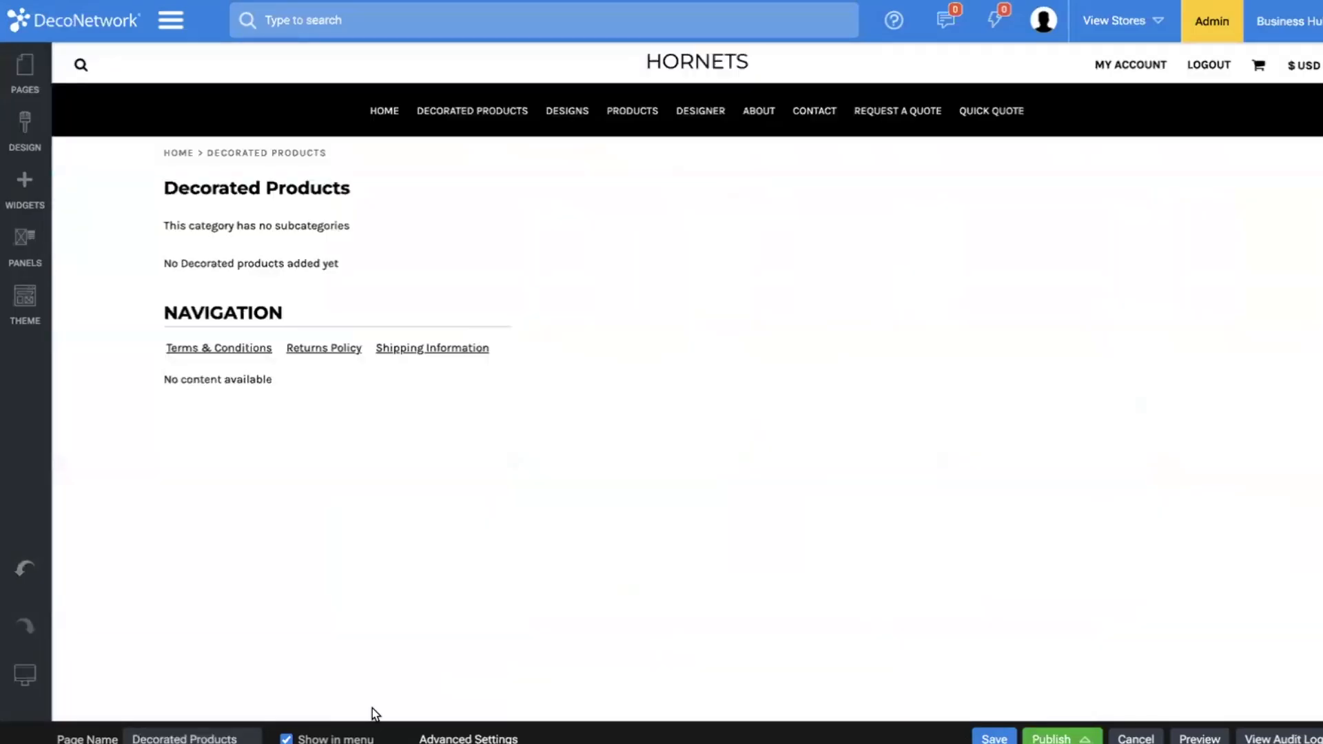
{"action": "left_click", "coordinate": [286, 739]}
{"action": "left_click", "coordinate": [997, 739]}
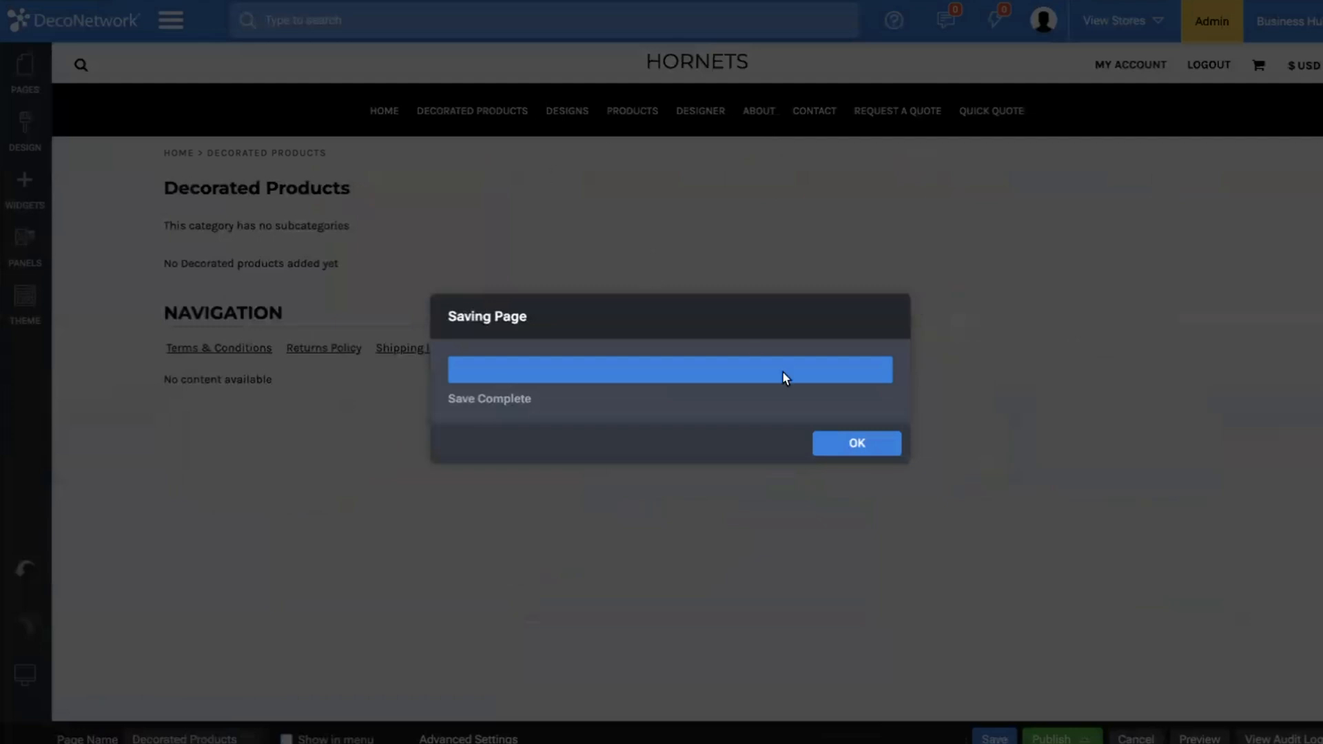
{"action": "left_click", "coordinate": [855, 443]}
Hide the Designs page from the site menu and save the page.
{"action": "left_click", "coordinate": [24, 73]}
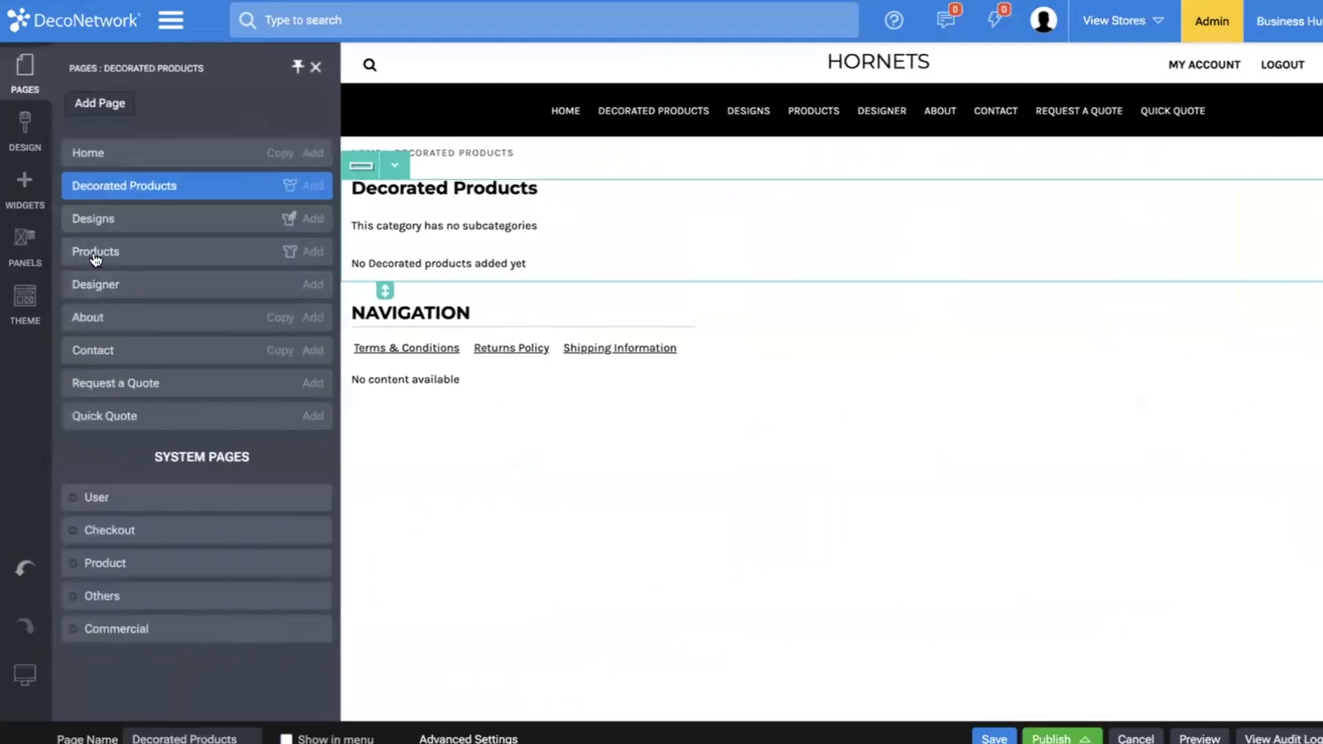
{"action": "left_click", "coordinate": [84, 218]}
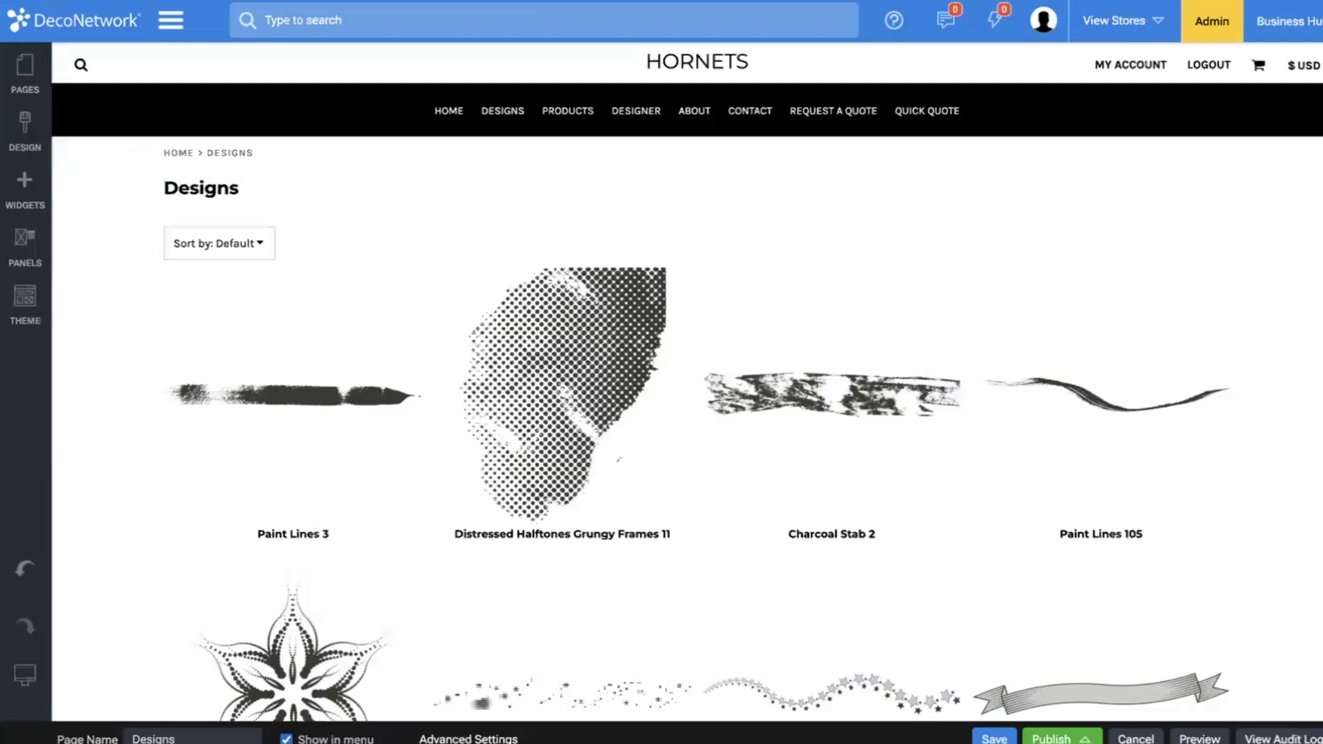
{"action": "left_click", "coordinate": [995, 738]}
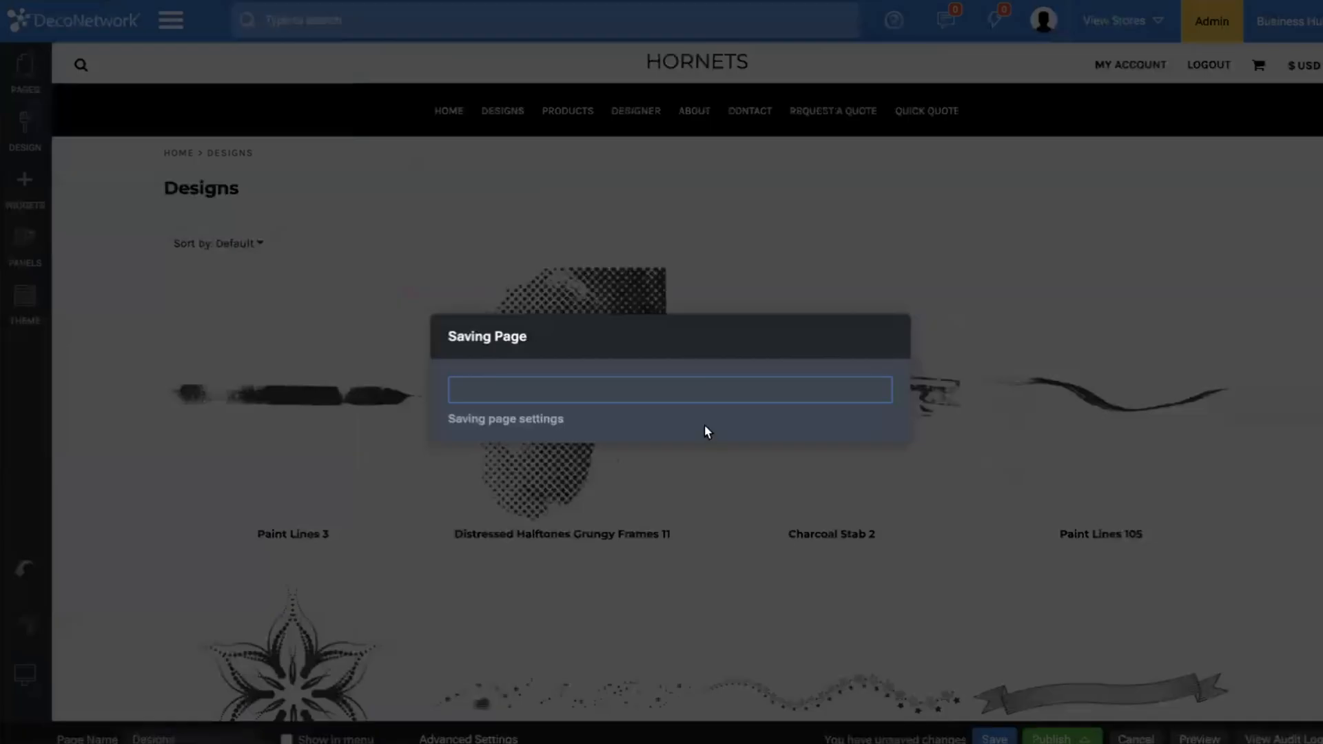
{"action": "left_click", "coordinate": [862, 442]}
Hide the Products page from the site menu and save the page.
{"action": "left_click", "coordinate": [28, 65]}
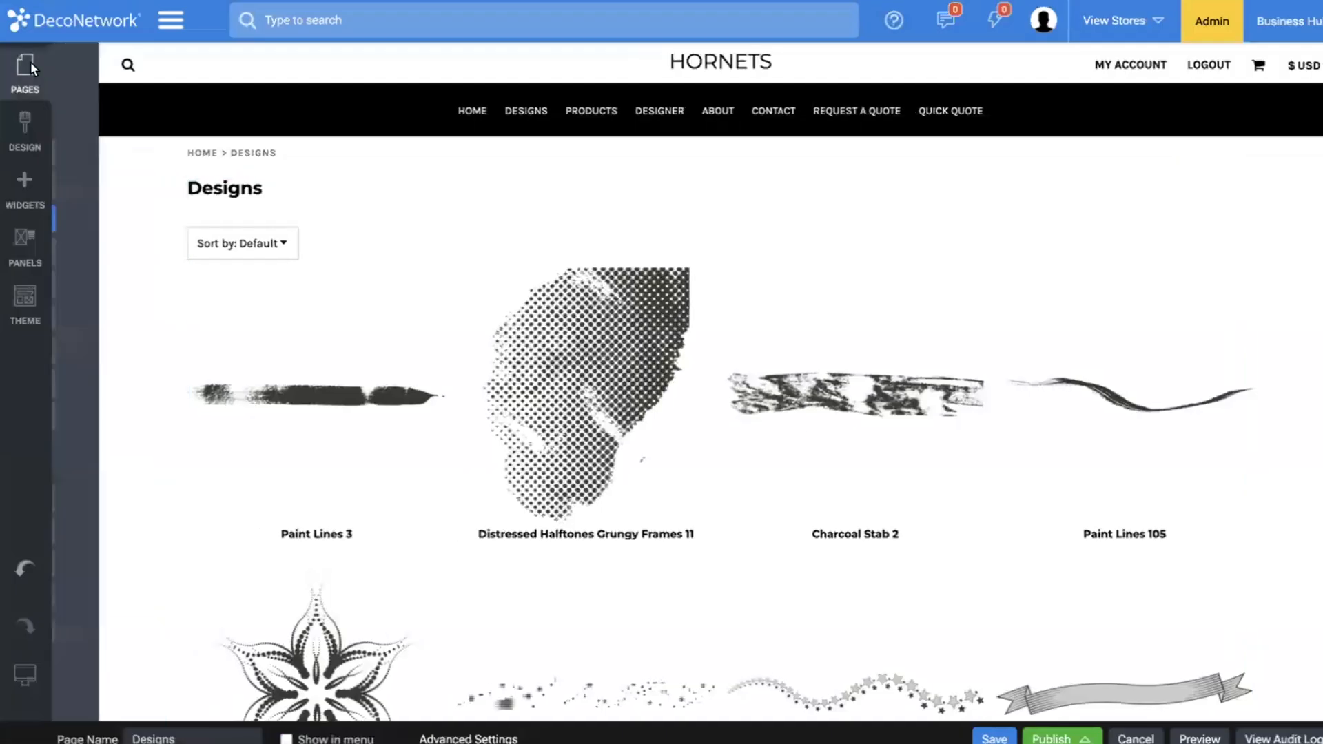
{"action": "left_click", "coordinate": [97, 254]}
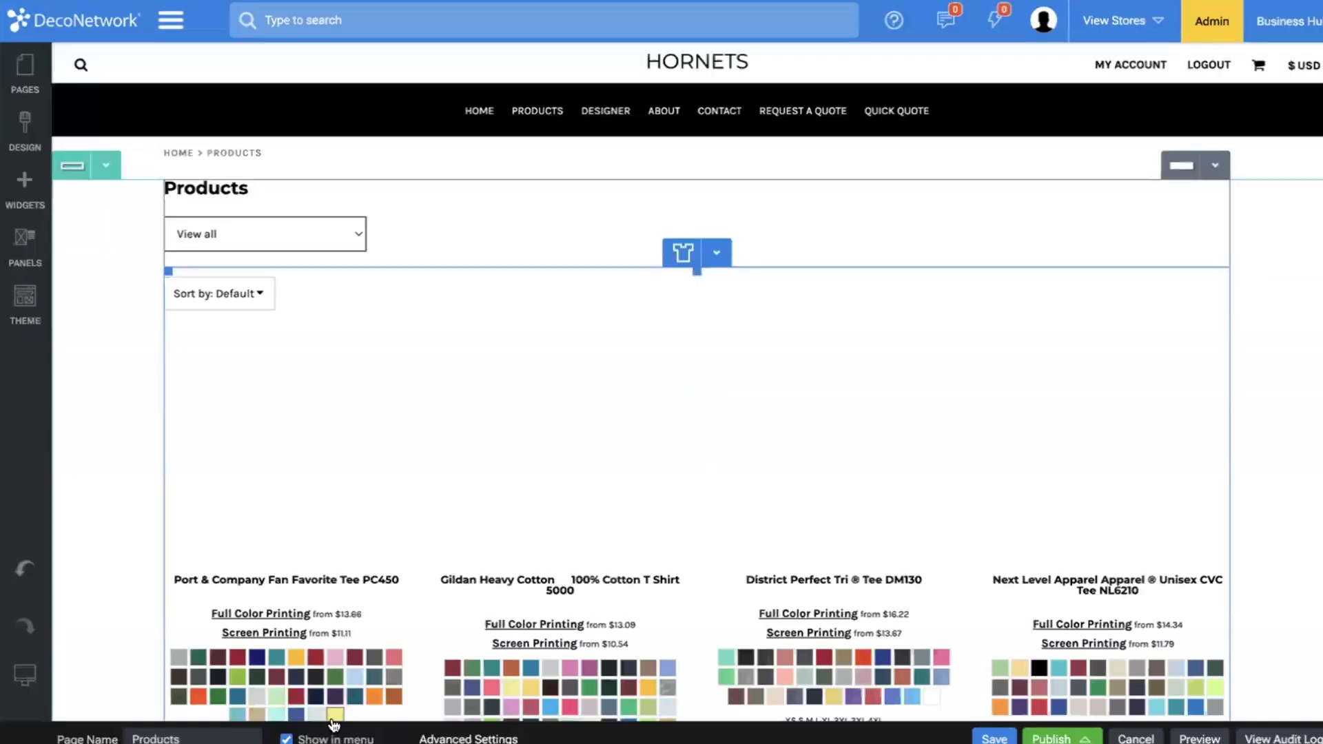
{"action": "left_click", "coordinate": [1006, 737]}
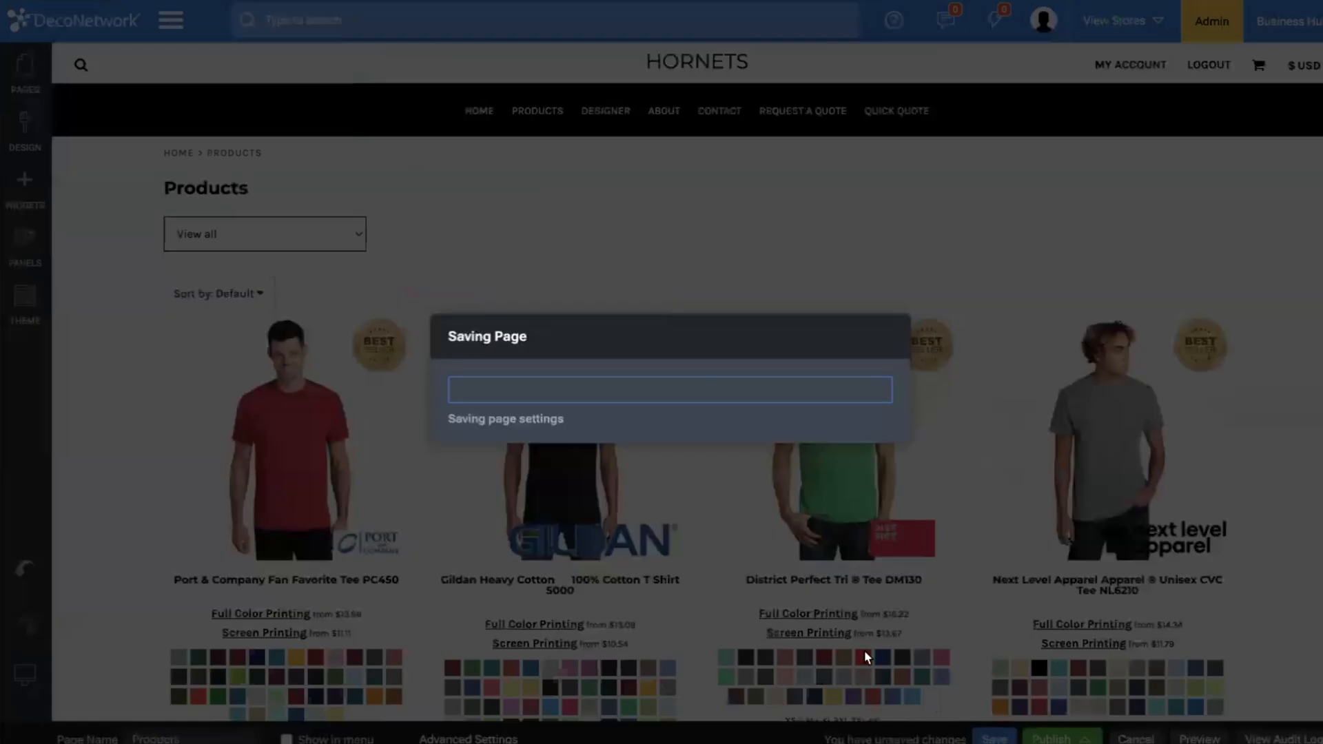
{"action": "left_click", "coordinate": [865, 443]}
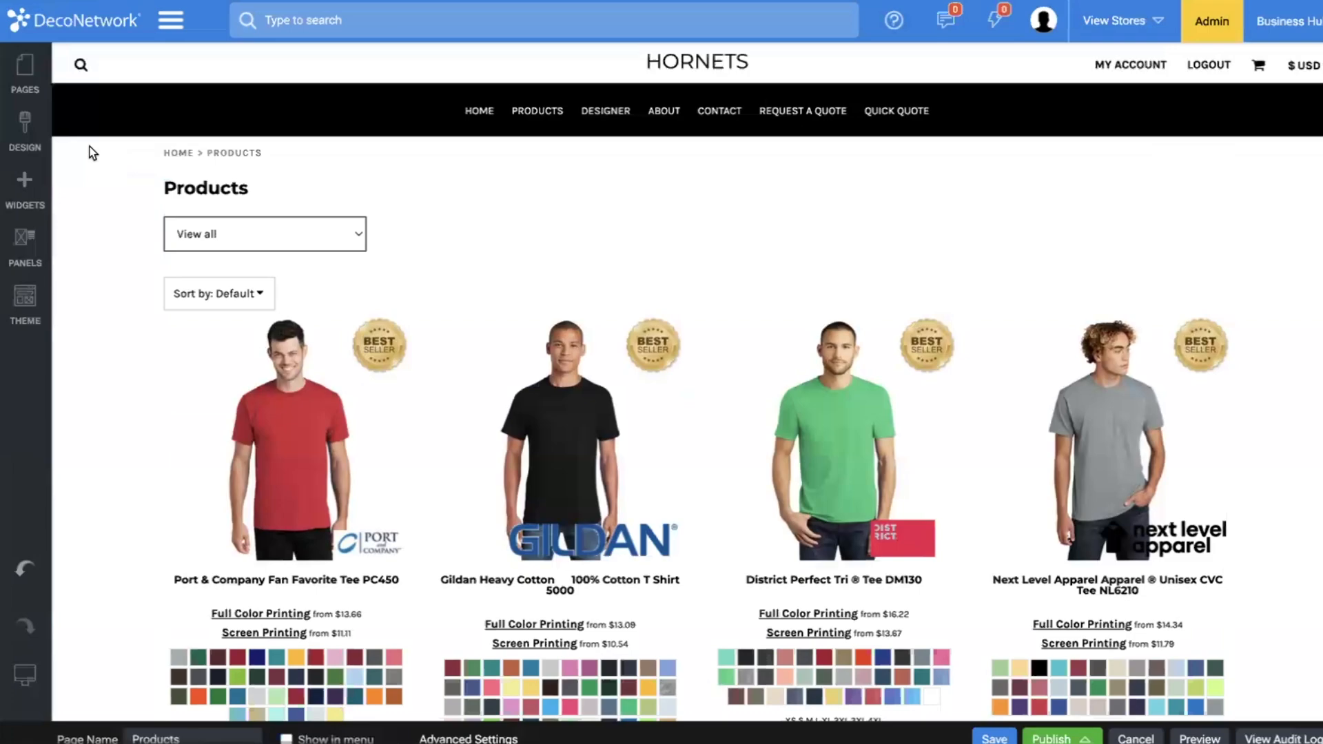
Hide the Designer page from the site menu and save the page.
{"action": "left_click", "coordinate": [25, 69]}
{"action": "left_click", "coordinate": [101, 283]}
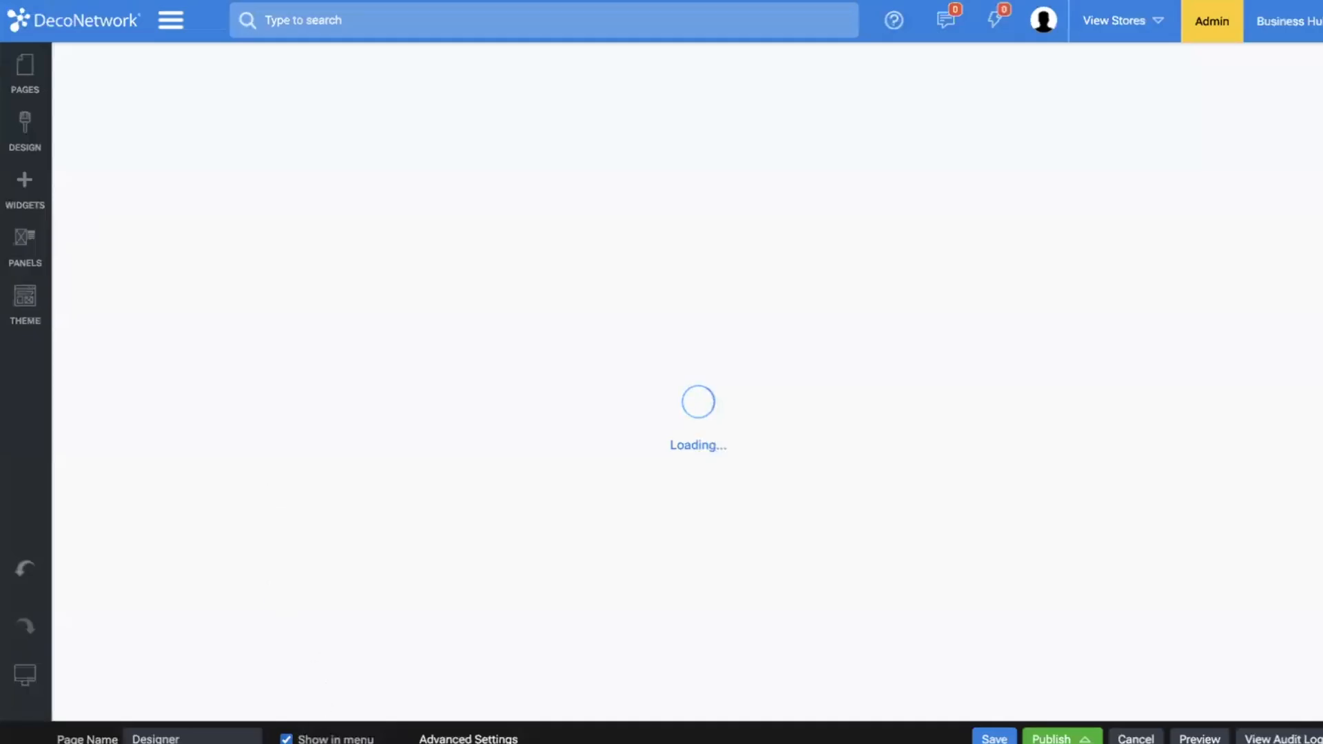
{"action": "left_click", "coordinate": [1004, 731]}
{"action": "left_click", "coordinate": [857, 443]}
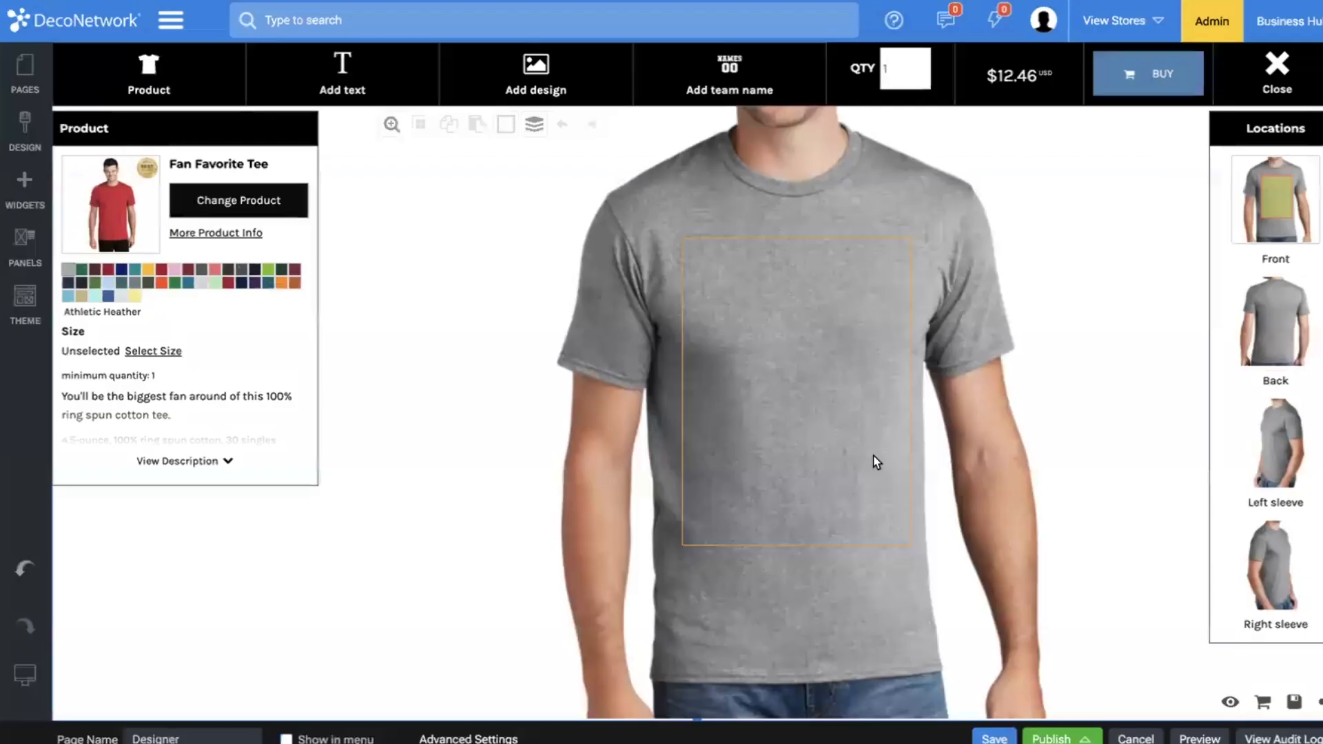
Hide the About page from the site menu and save the page.
{"action": "left_click", "coordinate": [25, 73]}
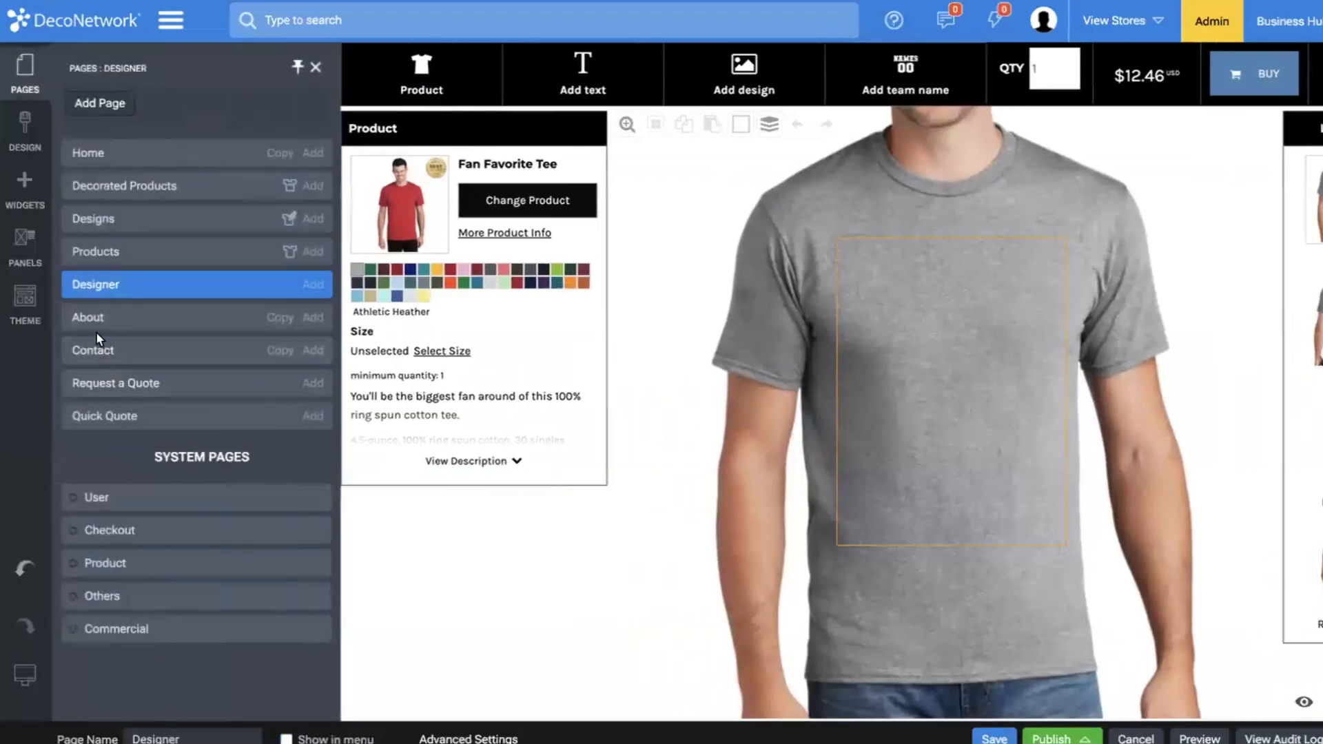
{"action": "left_click", "coordinate": [89, 317]}
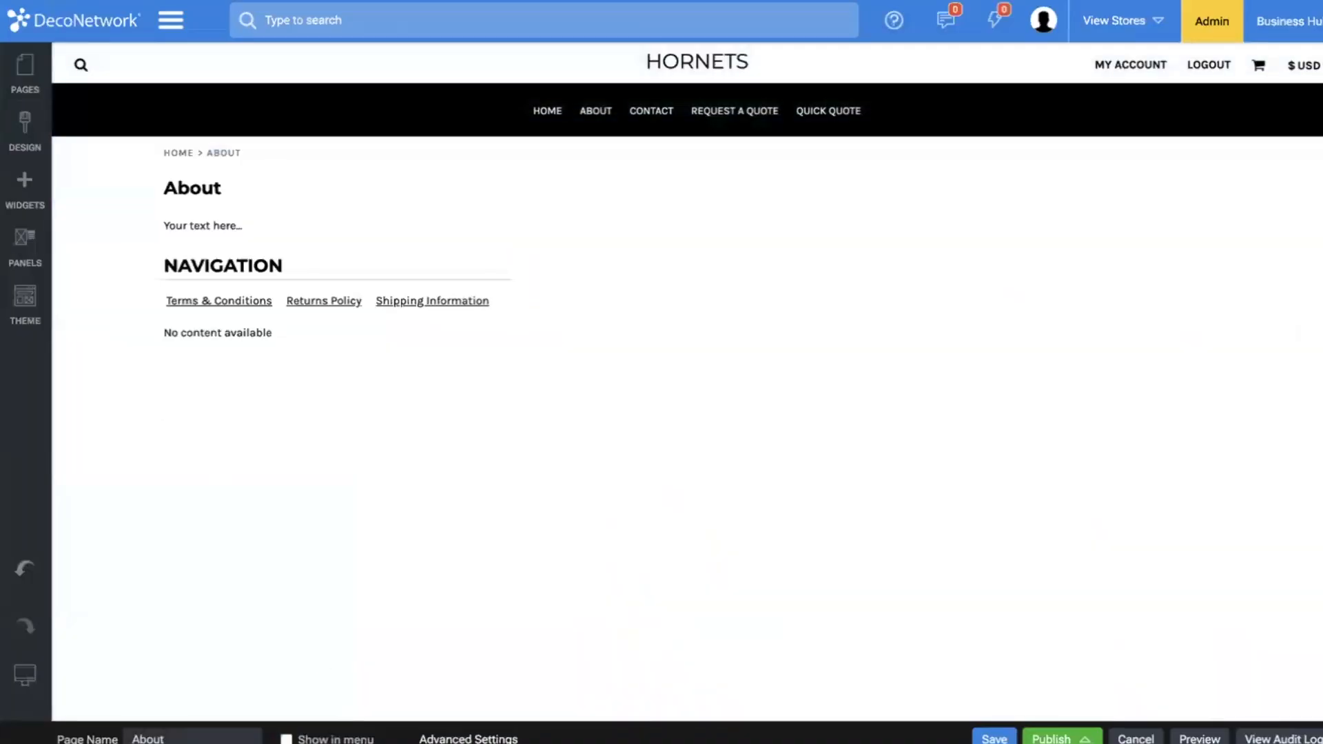
{"action": "left_click", "coordinate": [1004, 737]}
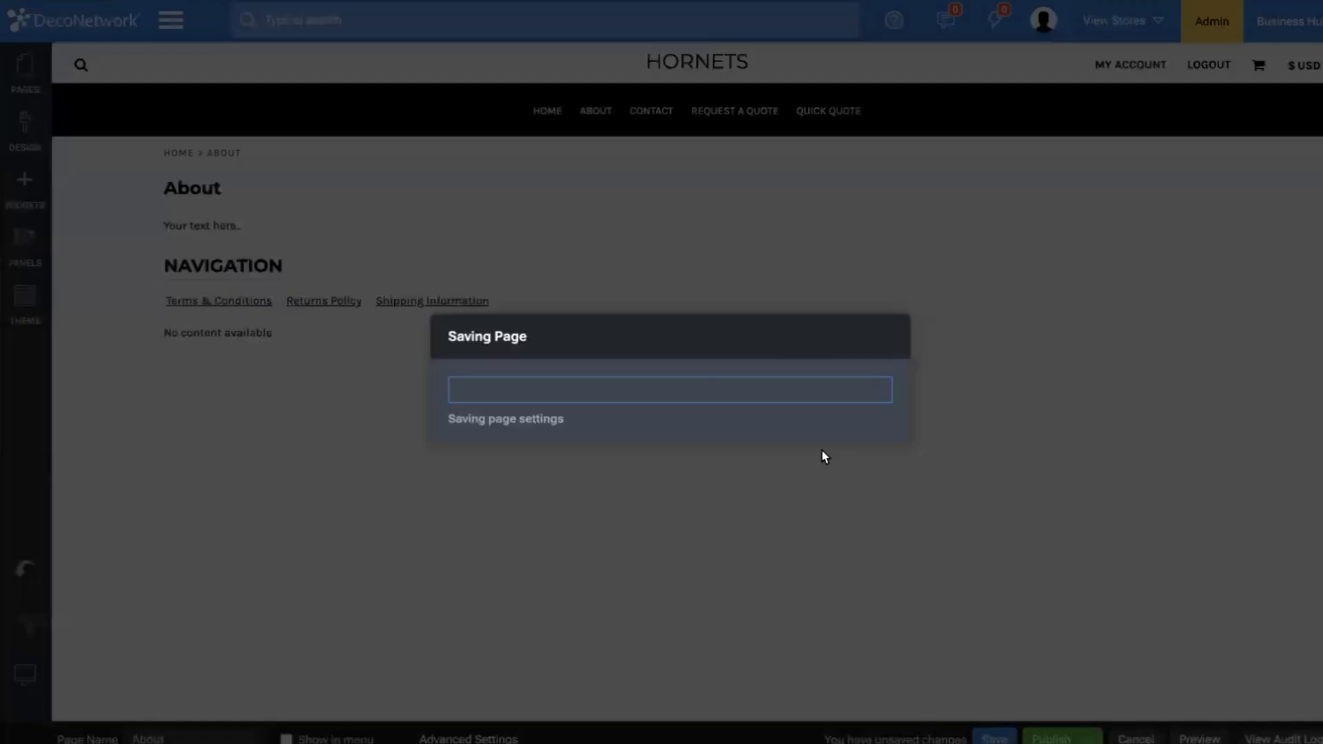
{"action": "left_click", "coordinate": [848, 434]}
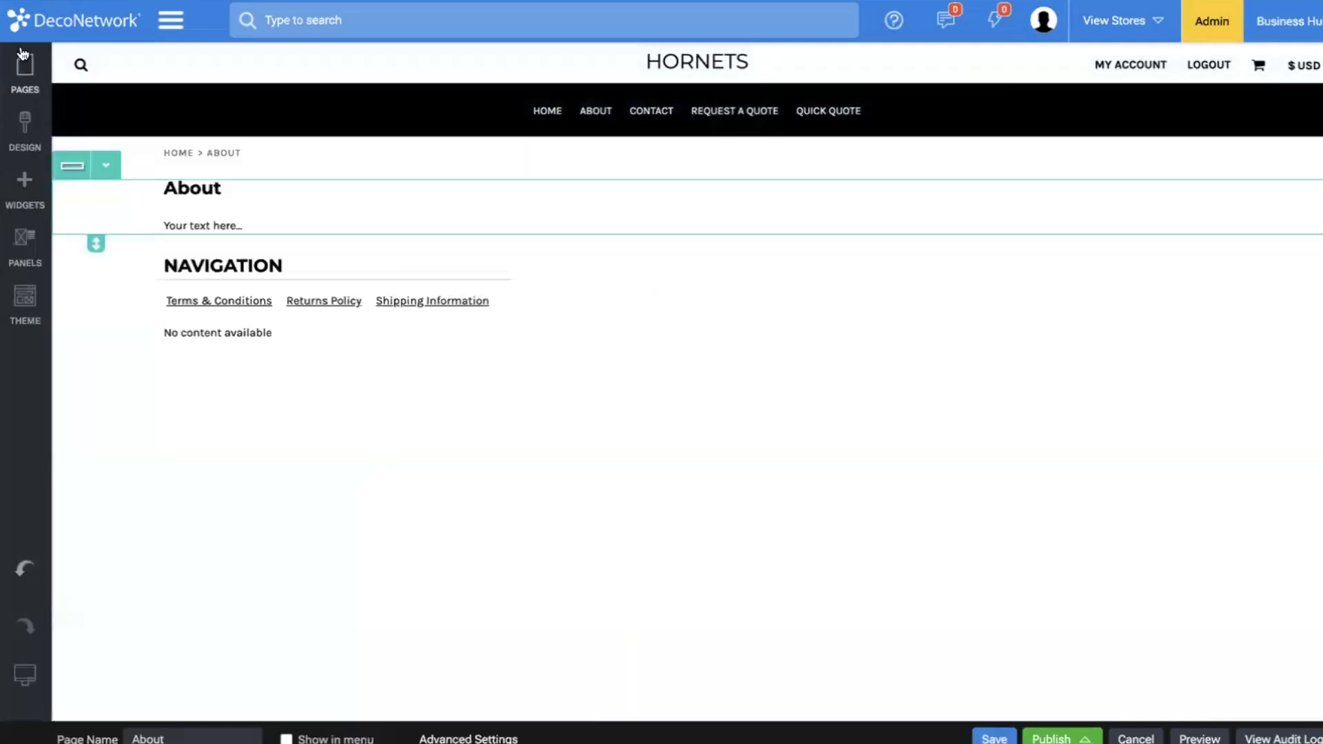
Hide the Contact page from the site menu and save the page.
{"action": "left_click", "coordinate": [22, 55]}
{"action": "left_click", "coordinate": [98, 348]}
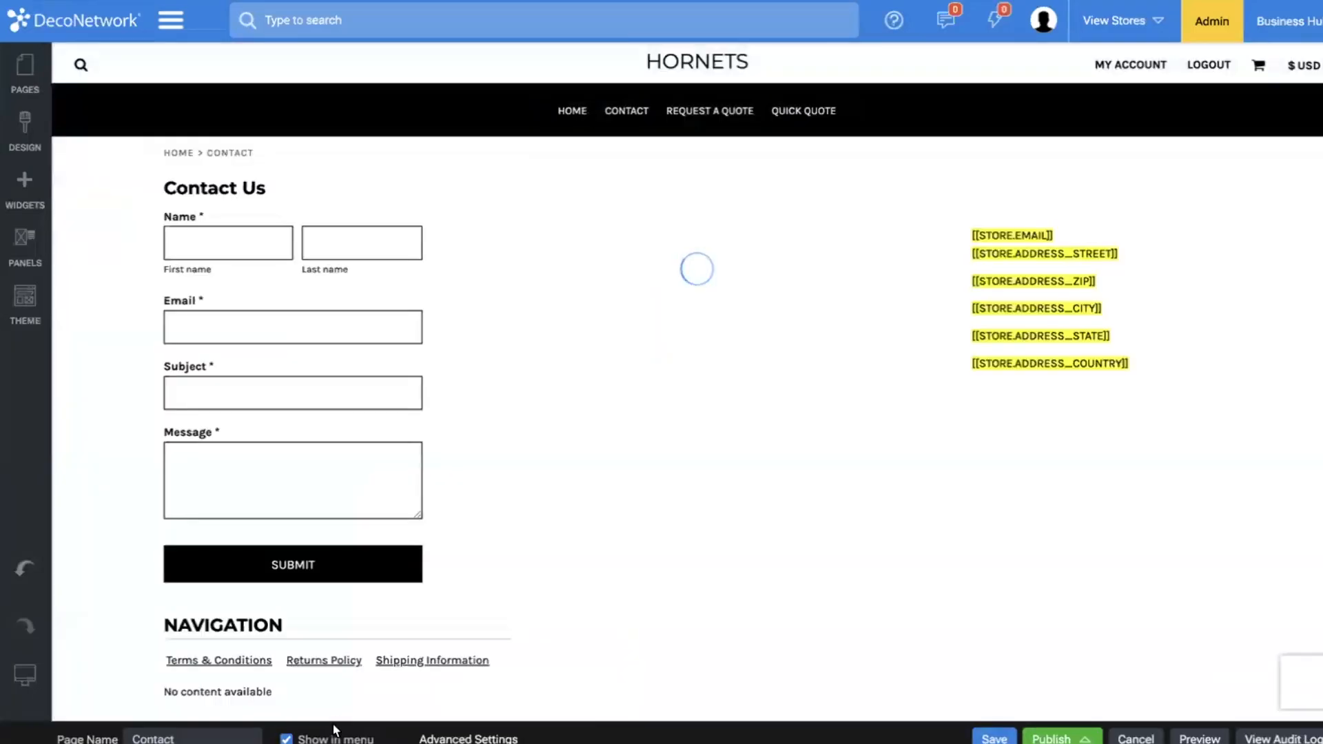
{"action": "left_click", "coordinate": [344, 737]}
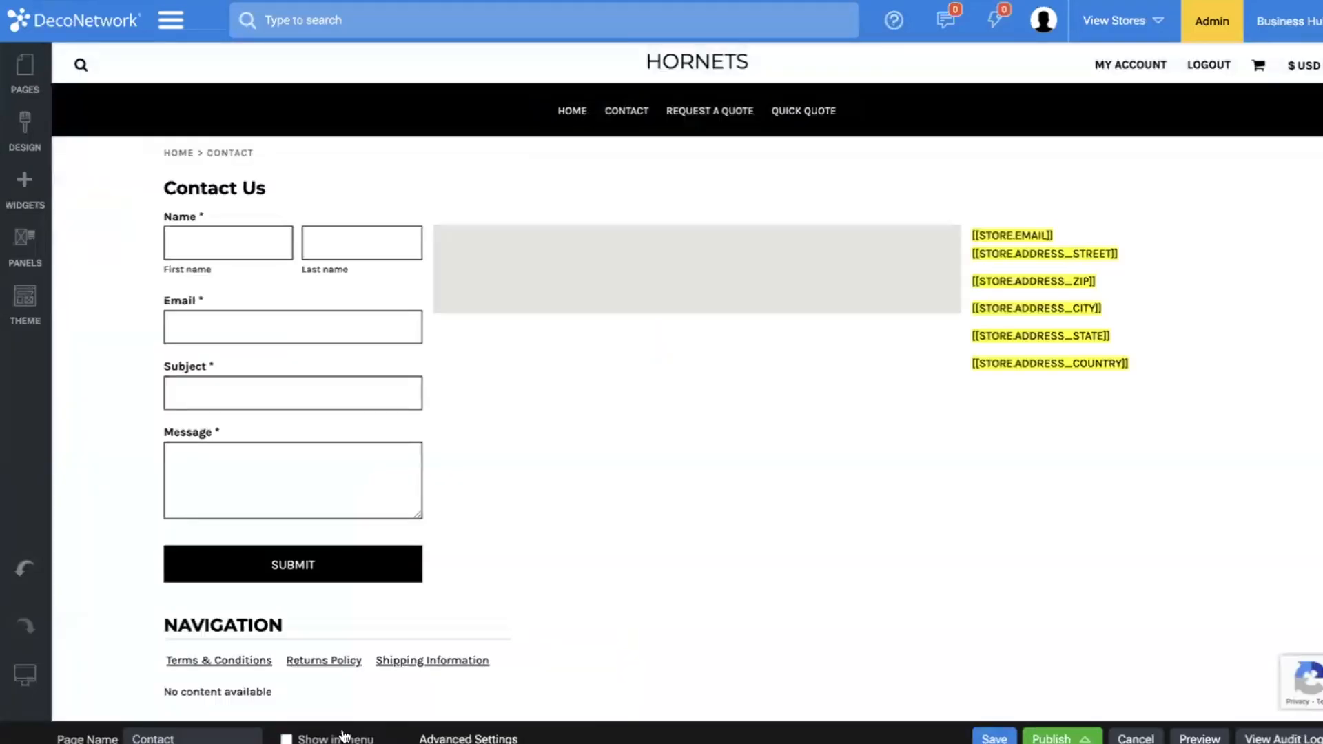
{"action": "left_click", "coordinate": [995, 738]}
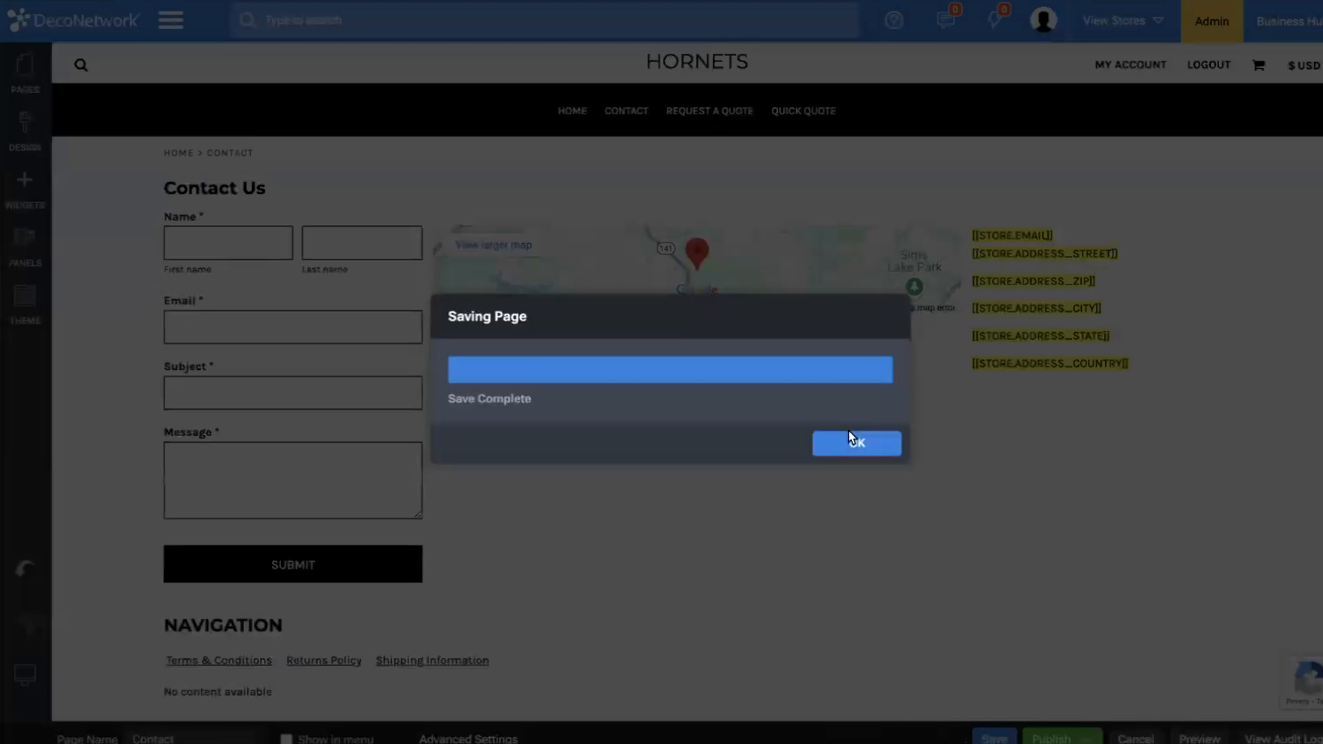
{"action": "left_click", "coordinate": [849, 442]}
Hide the Request a Quote page from the site menu and save the page.
{"action": "left_click", "coordinate": [28, 67]}
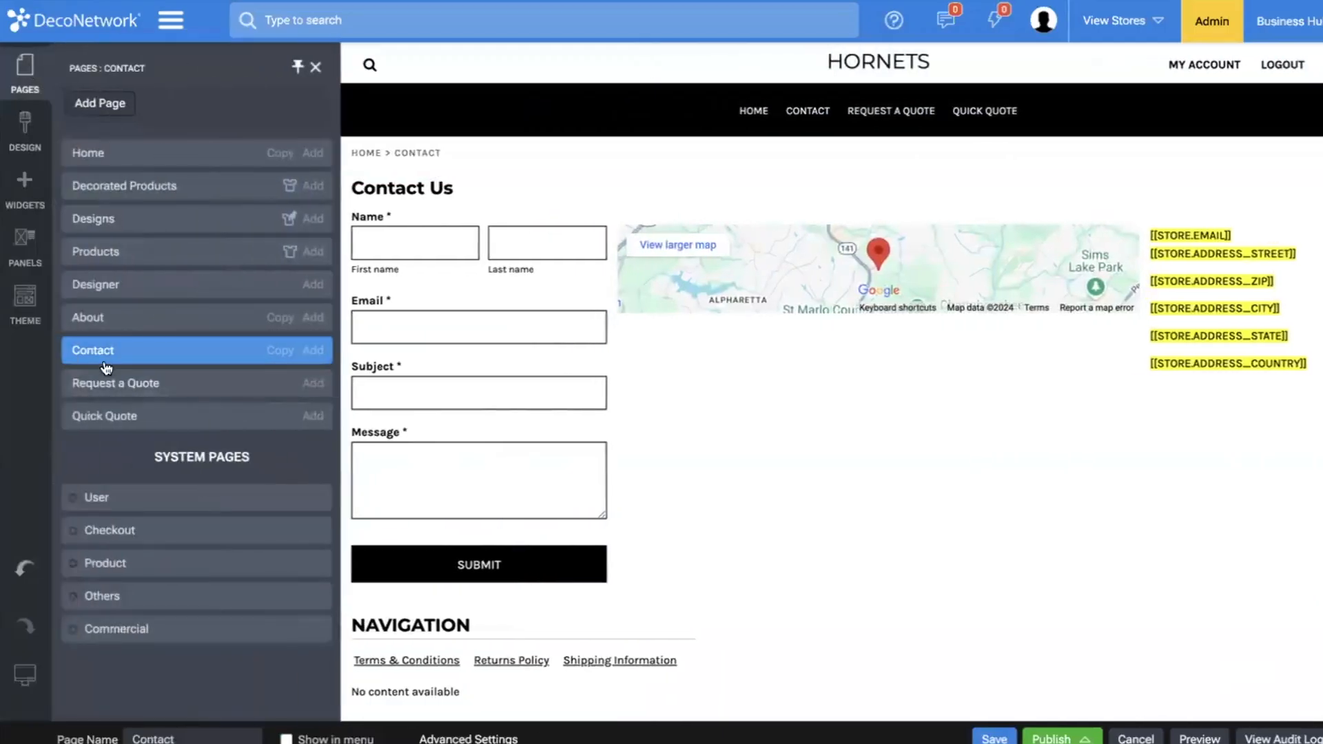
{"action": "left_click", "coordinate": [104, 380]}
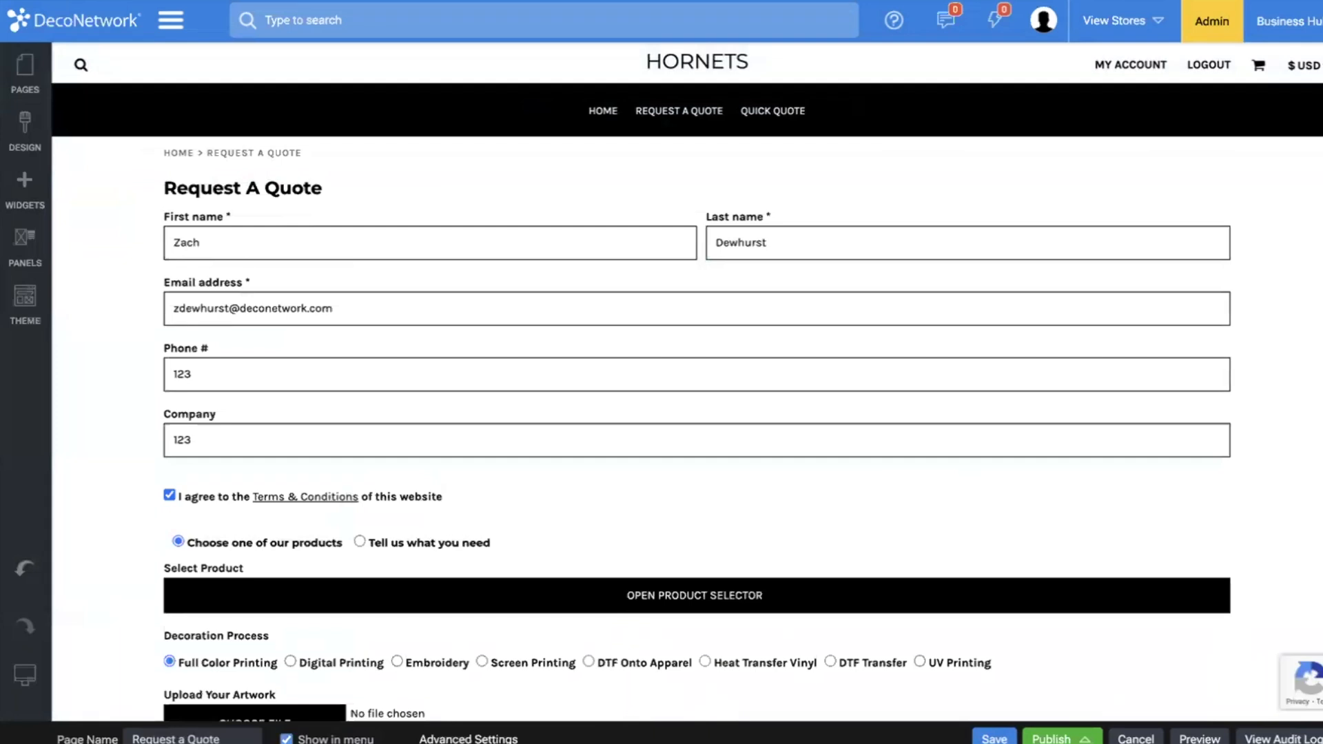
{"action": "left_click", "coordinate": [1009, 739]}
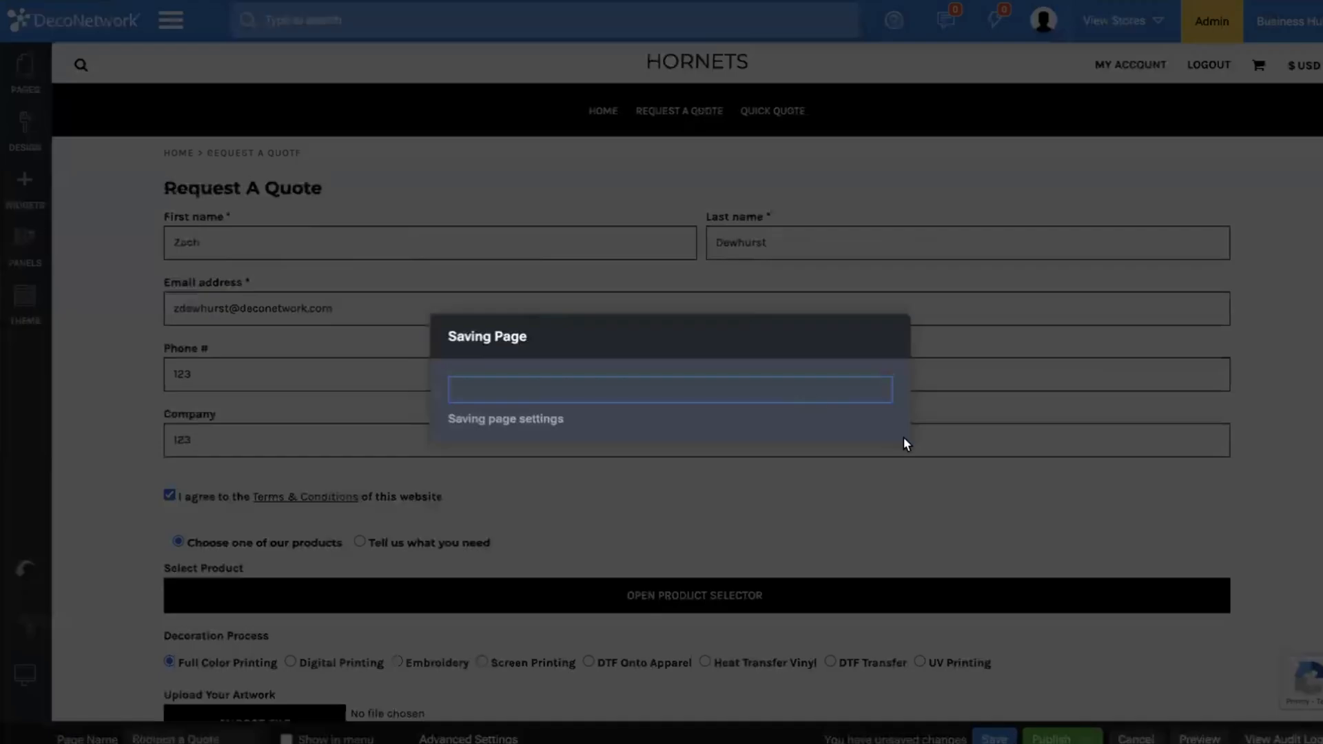
{"action": "left_click", "coordinate": [857, 443]}
Hide the Quick Quote page from the site menu and save the page.
{"action": "left_click", "coordinate": [24, 69]}
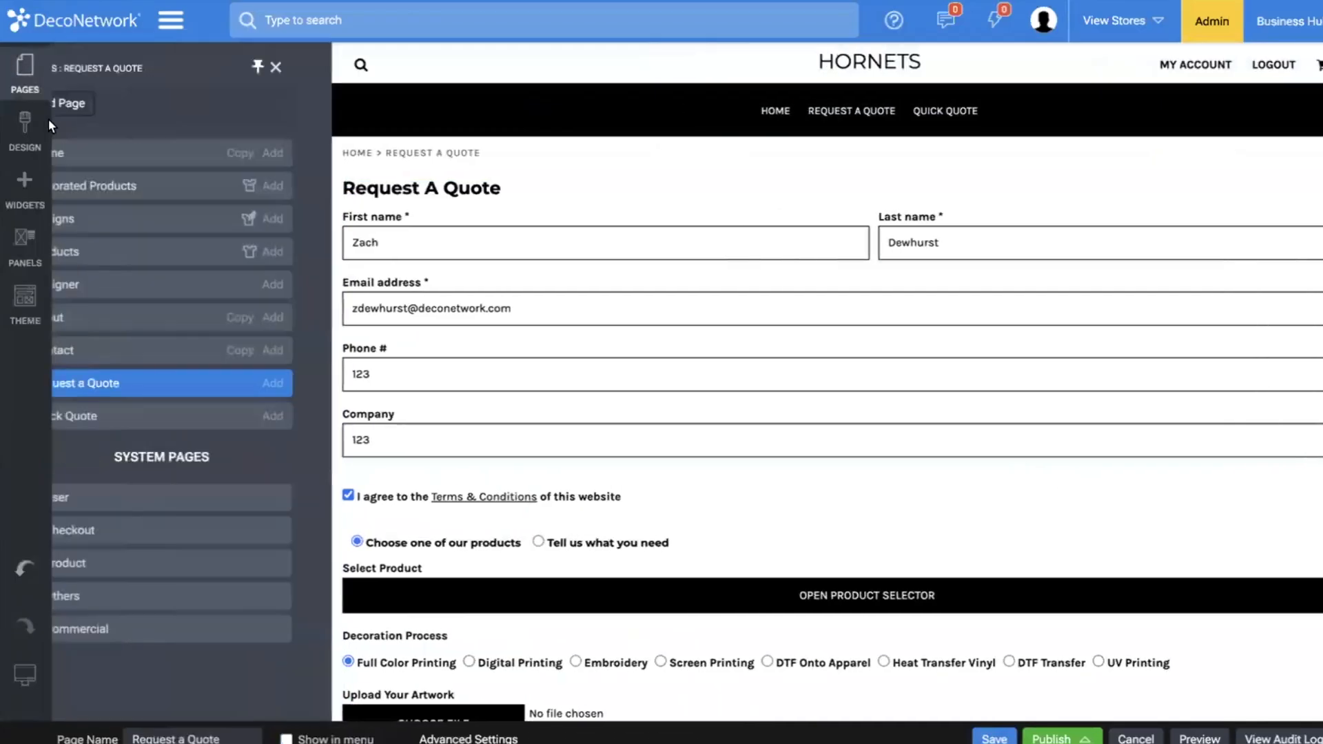
{"action": "left_click", "coordinate": [214, 417]}
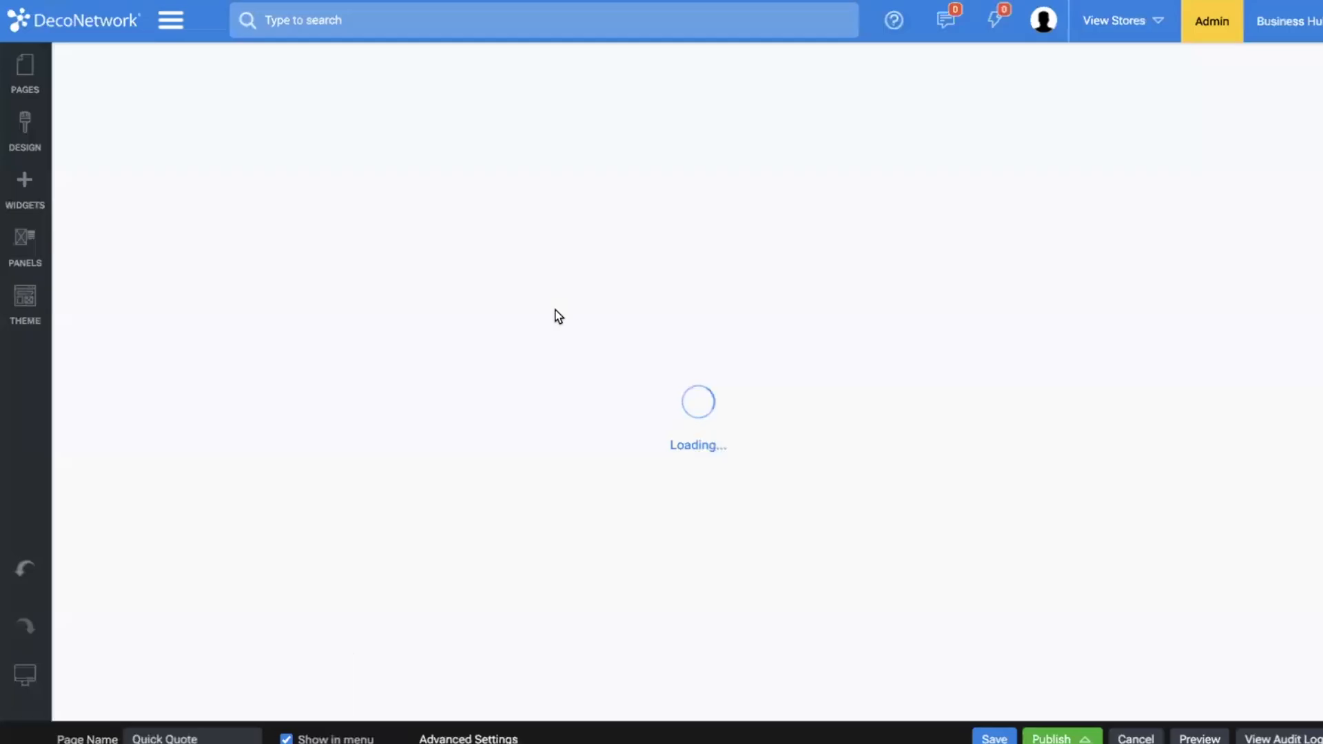
{"action": "left_click", "coordinate": [996, 738]}
{"action": "left_click", "coordinate": [857, 443]}
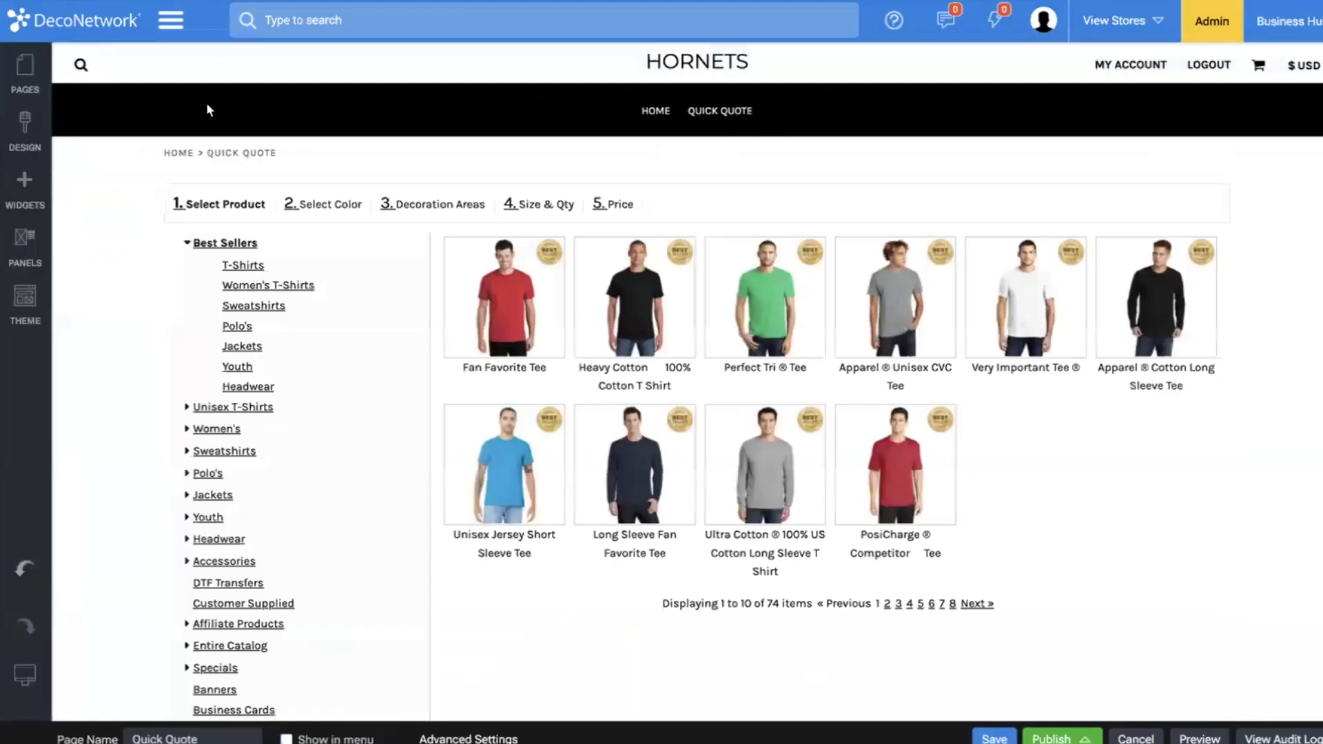
Hide the Home page from the site menu and save the page.
{"action": "left_click", "coordinate": [25, 69]}
{"action": "left_click", "coordinate": [86, 152]}
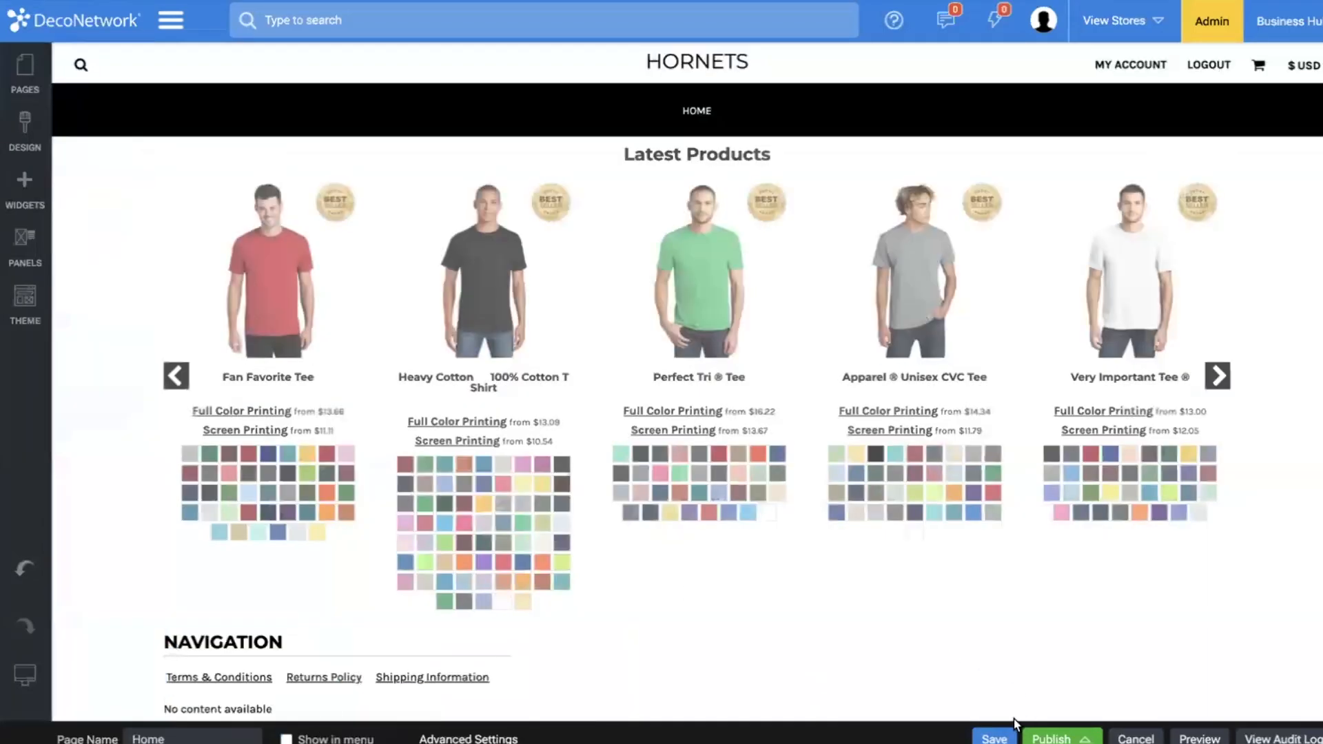
{"action": "left_click", "coordinate": [1010, 739]}
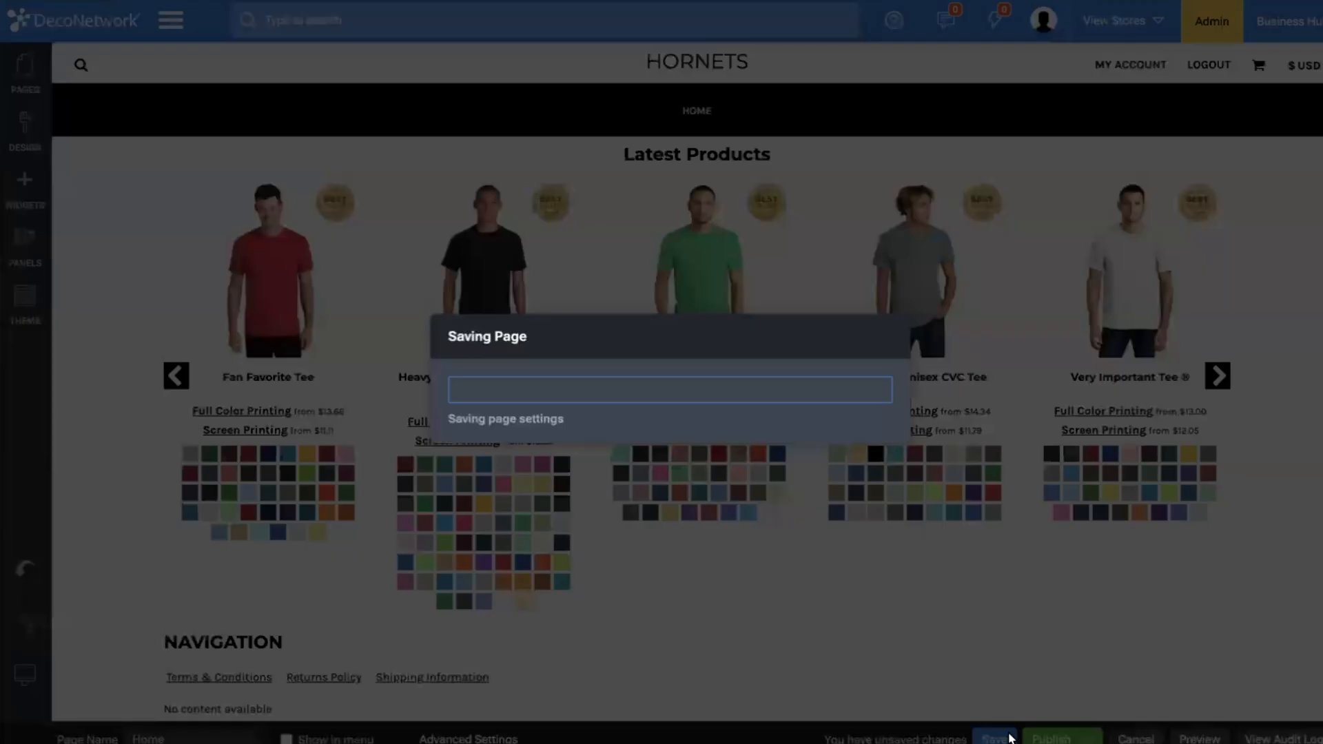
{"action": "left_click", "coordinate": [882, 446]}
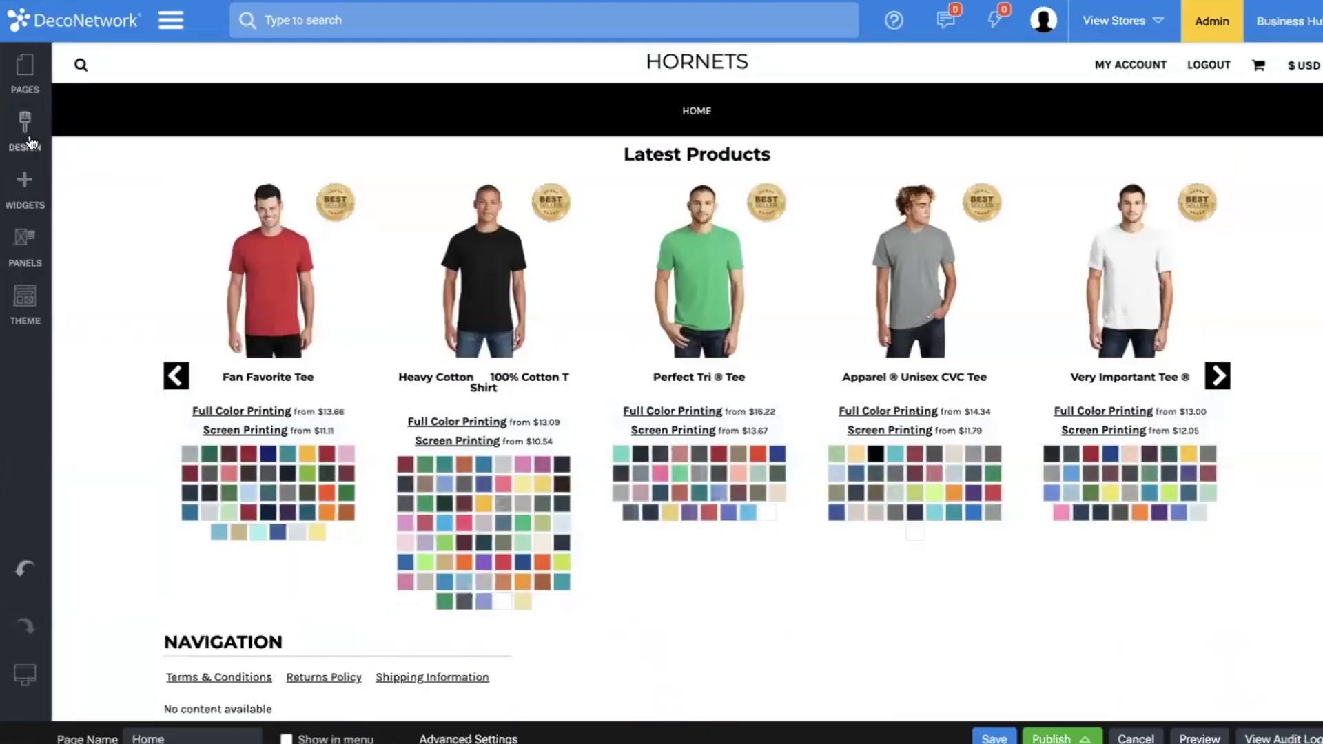
Change the site name in the logo and title design settings to "Hornets Soccer".
{"action": "left_click", "coordinate": [26, 131]}
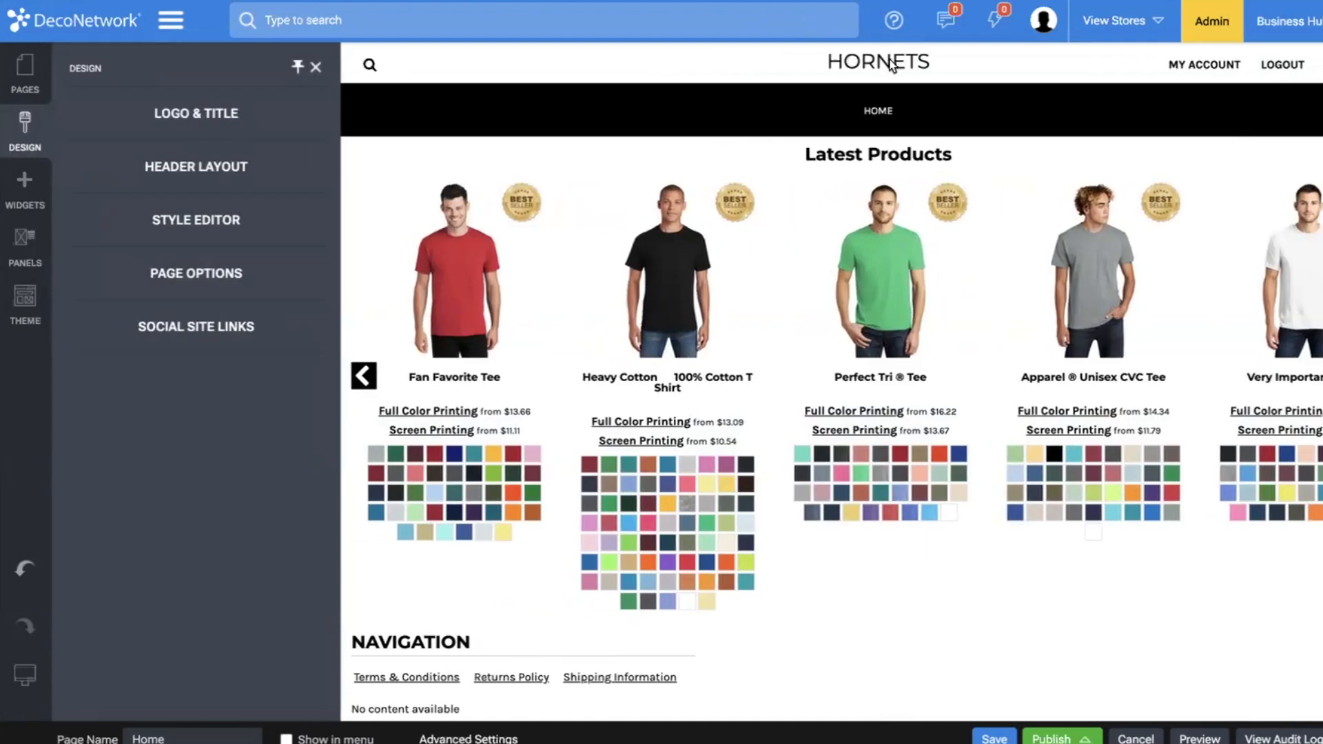
{"action": "left_click", "coordinate": [183, 126]}
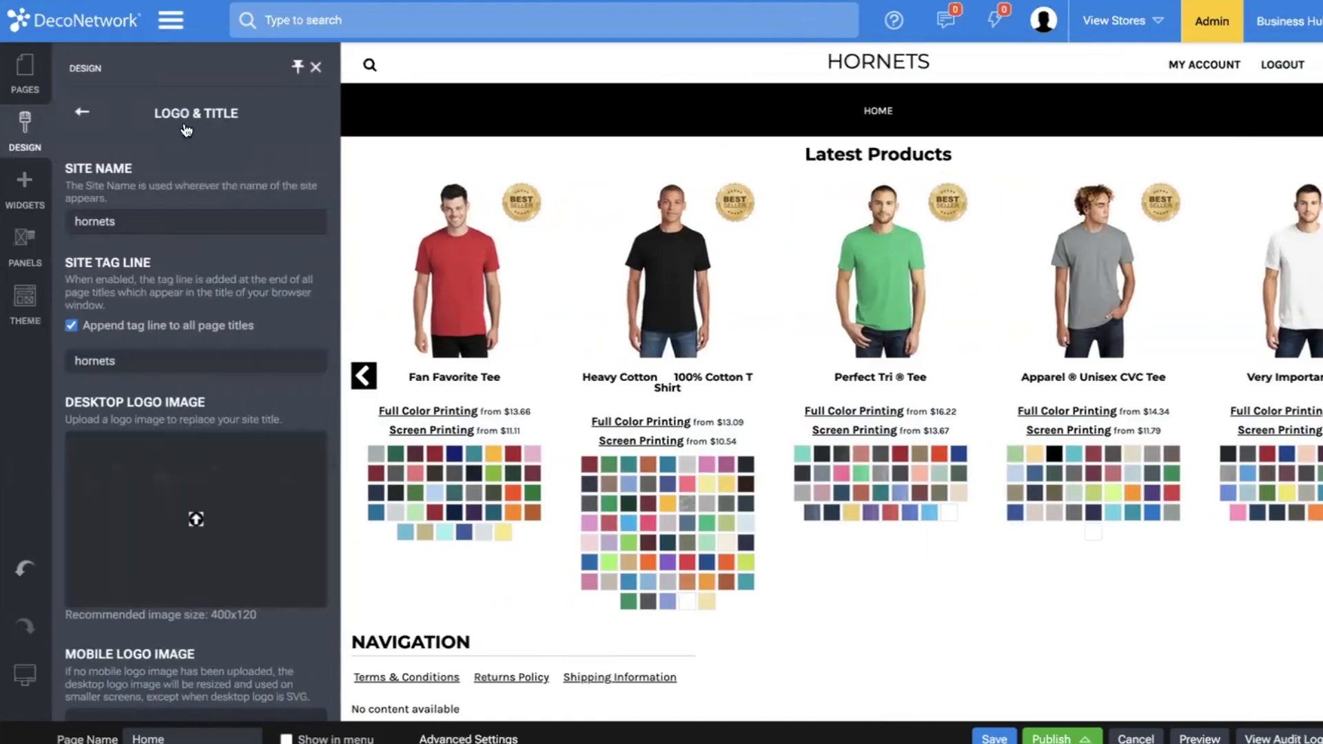
{"action": "double_click", "coordinate": [156, 214]}
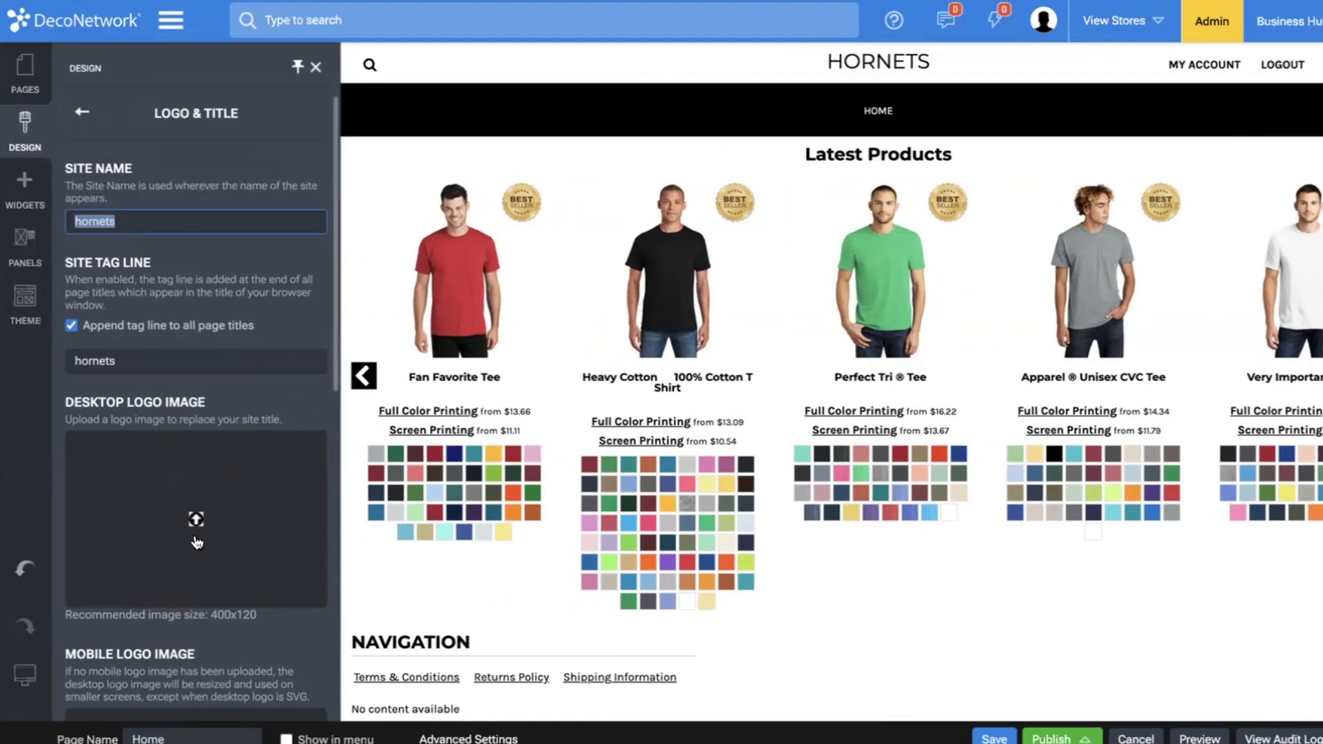
{"action": "double_click", "coordinate": [161, 228]}
{"action": "type", "text": "Horn"}
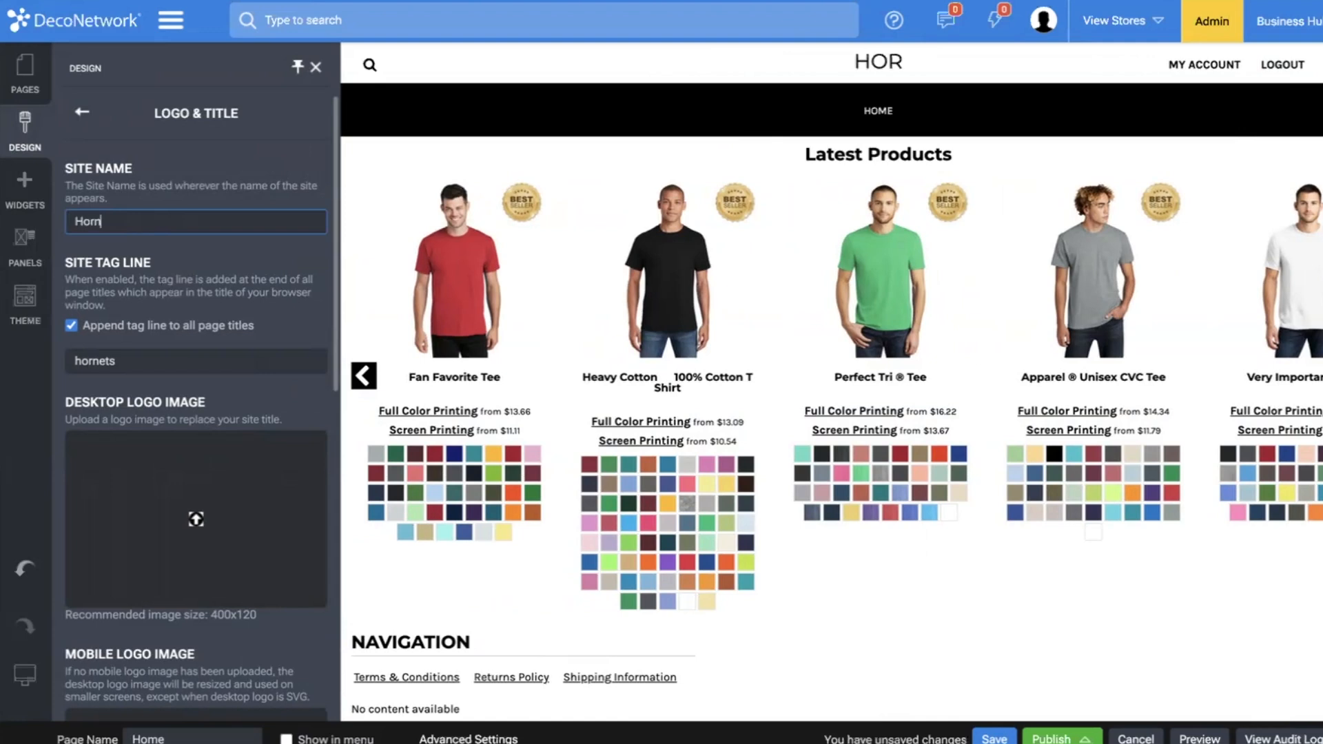
{"action": "type", "text": "ets Soccer"}
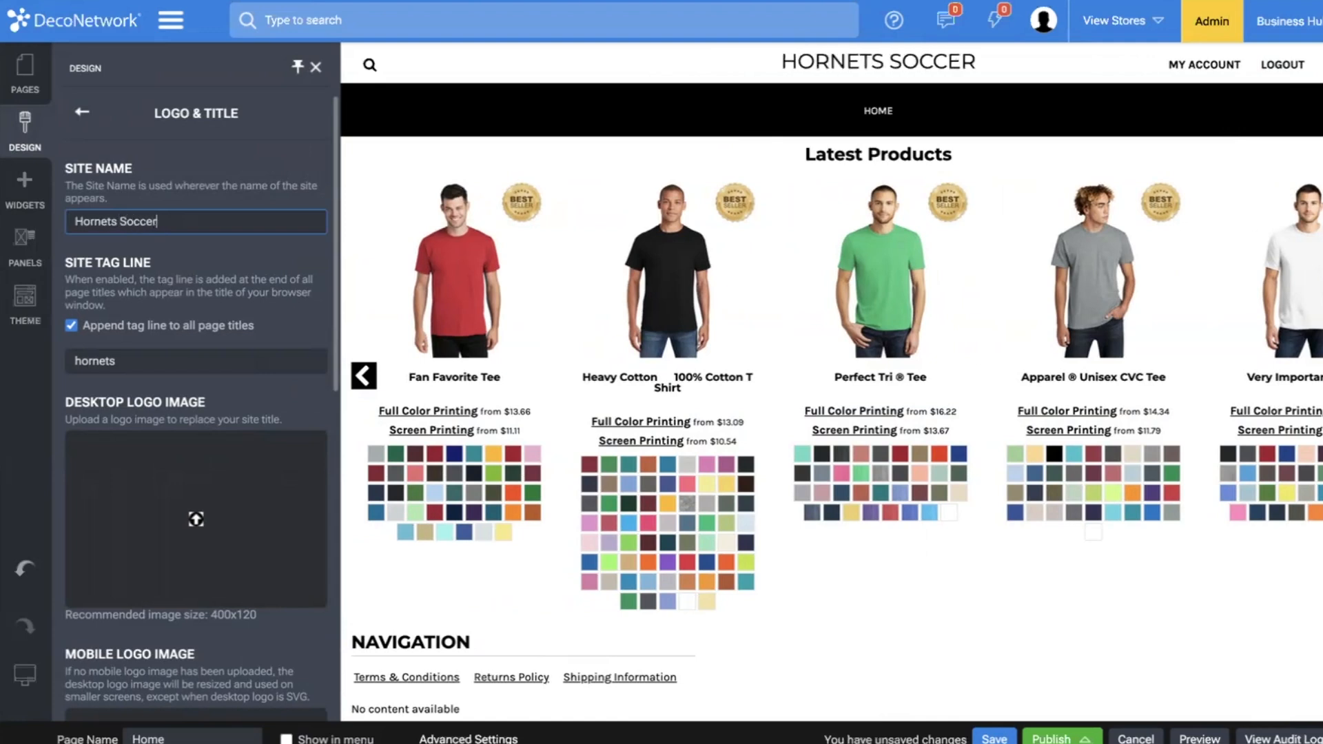
Set the site tag line to "Hornets Soccer" and leave the logo and title settings.
{"action": "double_click", "coordinate": [128, 358]}
{"action": "type", "text": "H"}
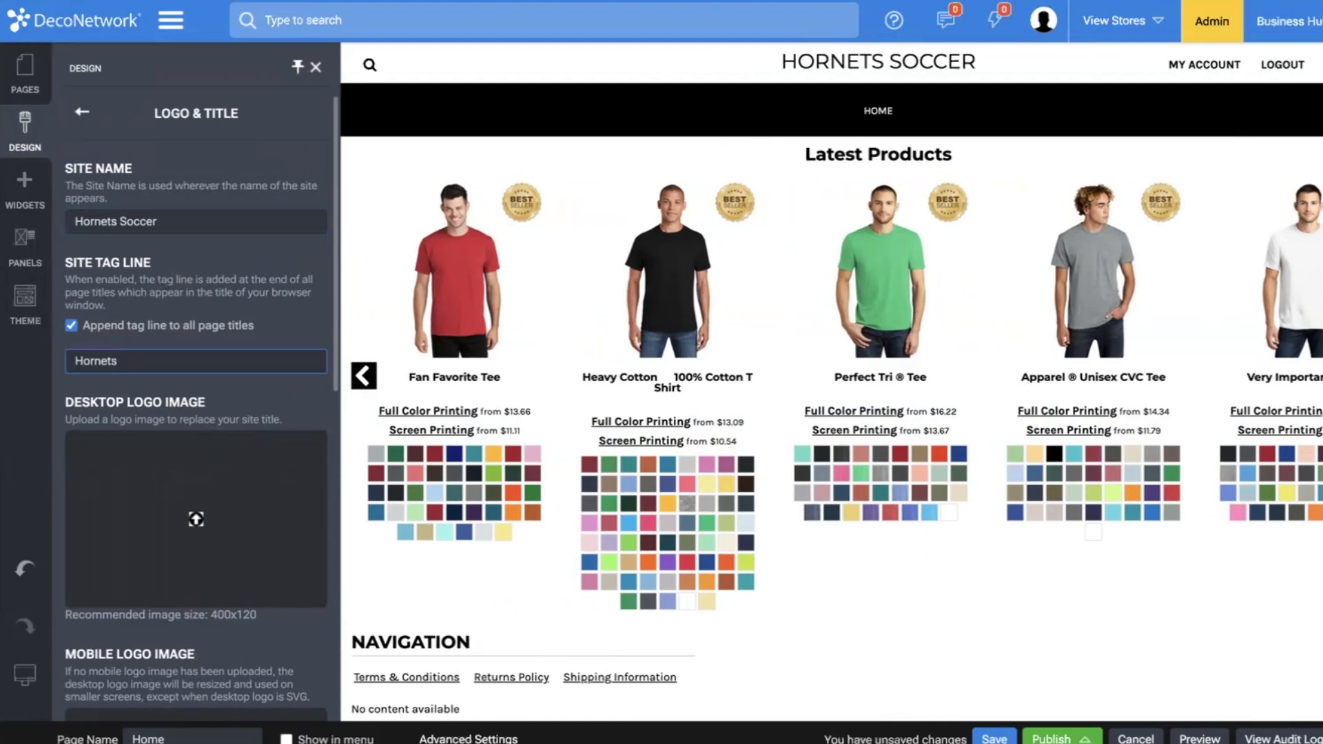
{"action": "type", "text": "ornets Soccer"}
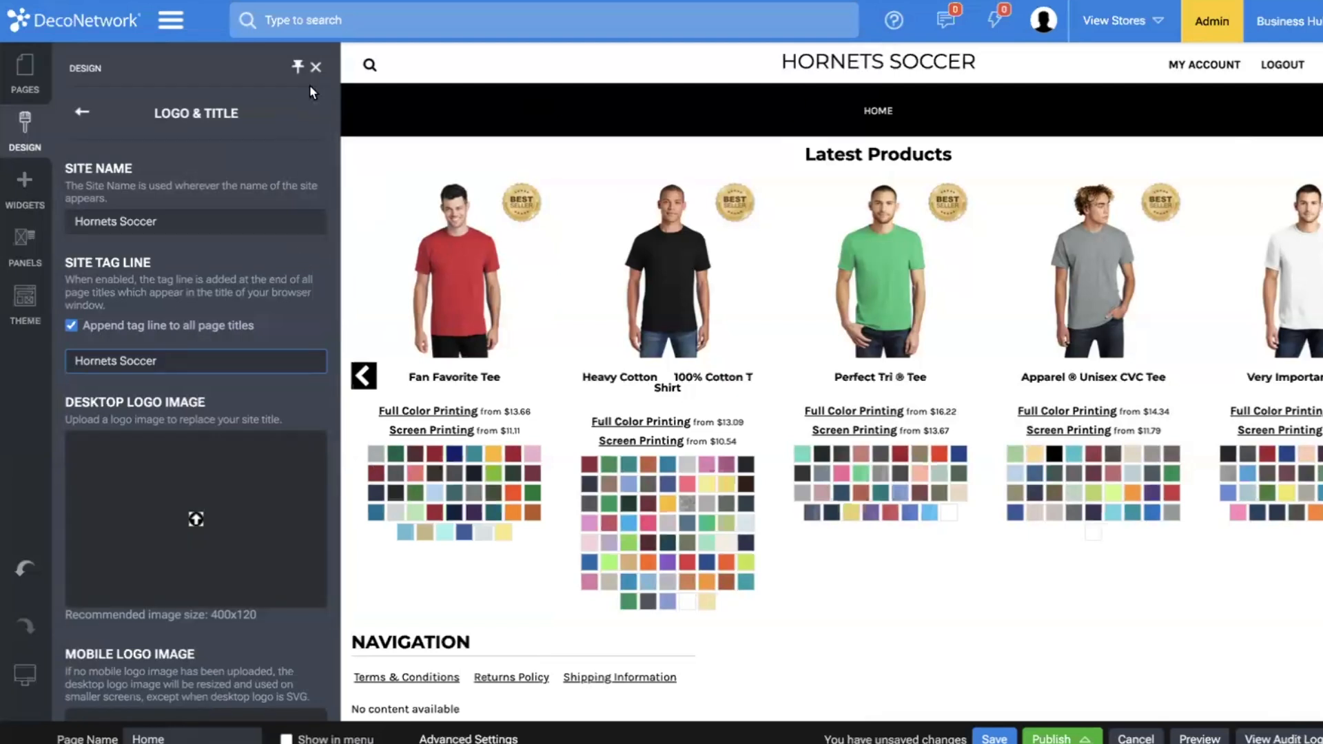
{"action": "left_click", "coordinate": [82, 112]}
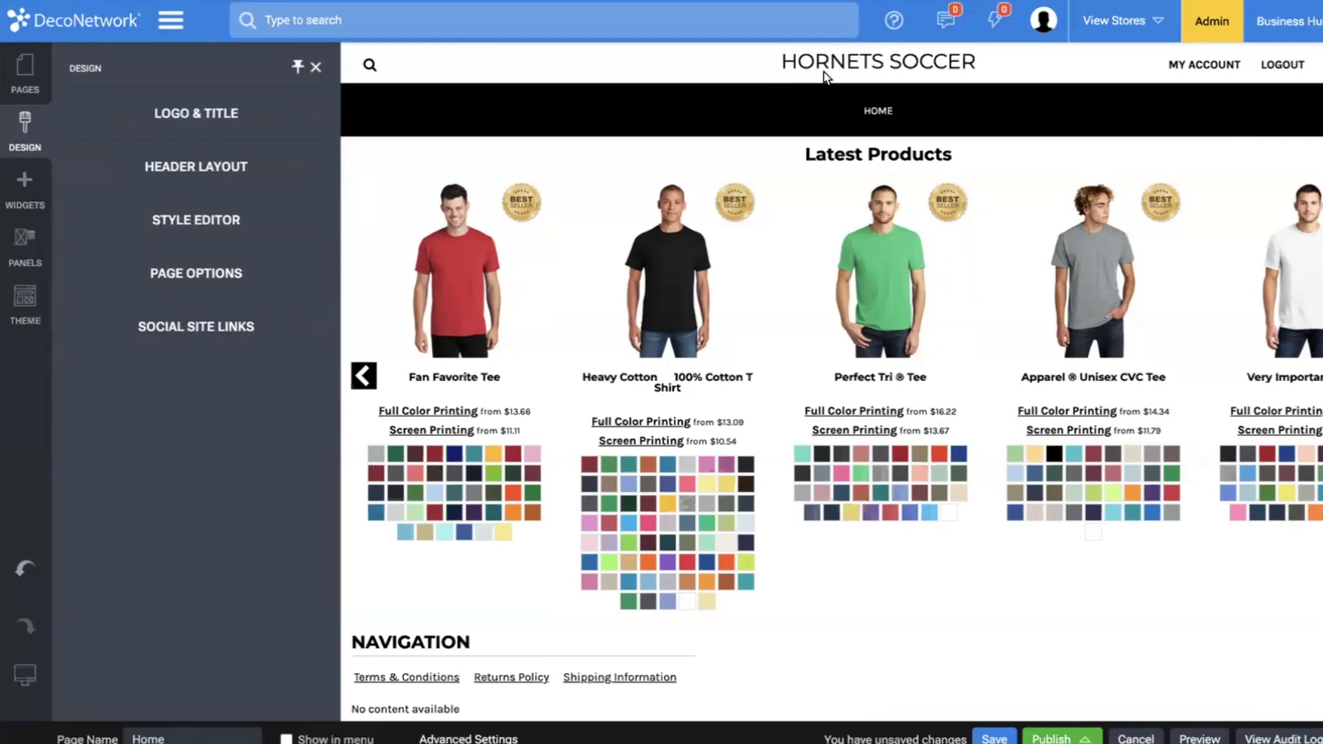
Review the style editor's font and color settings for the header, menus, body, headings, footer and buttons.
{"action": "left_click", "coordinate": [202, 218]}
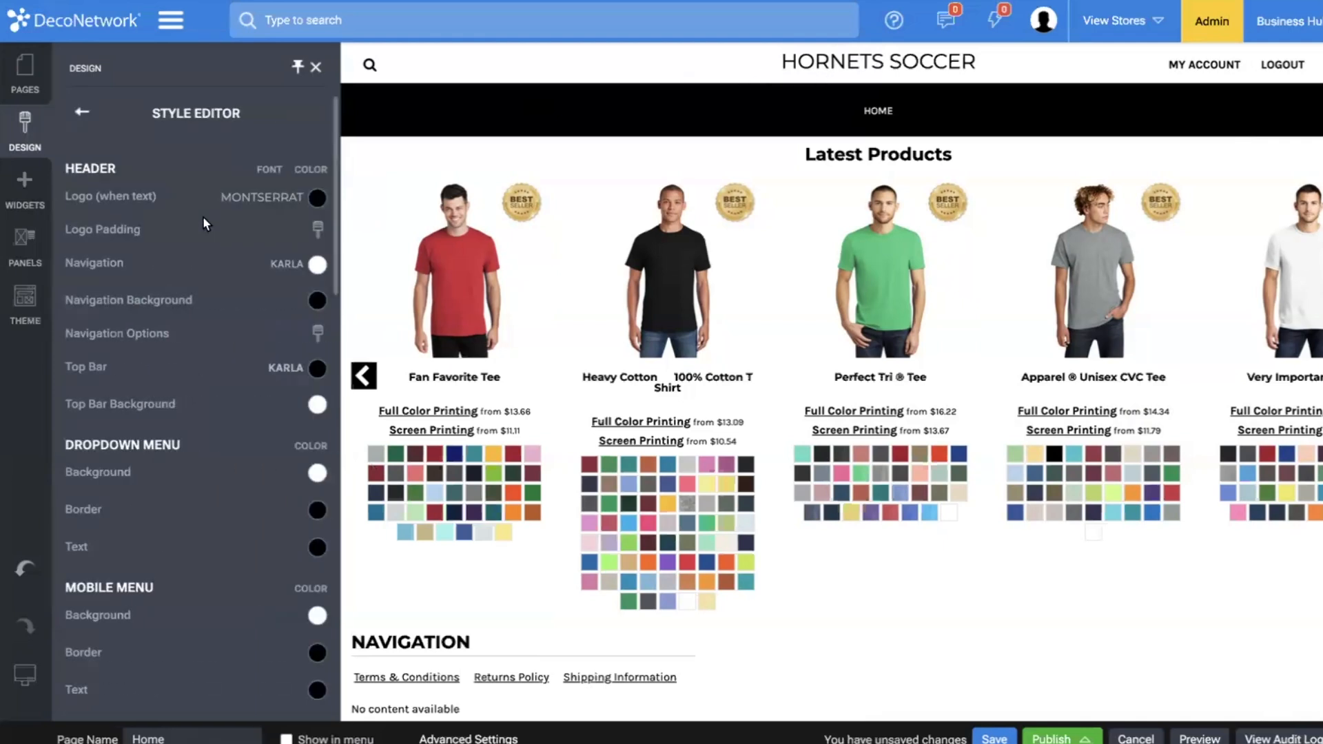
{"action": "scroll", "coordinate": [202, 209], "scroll_direction": "down", "scroll_amount": 8}
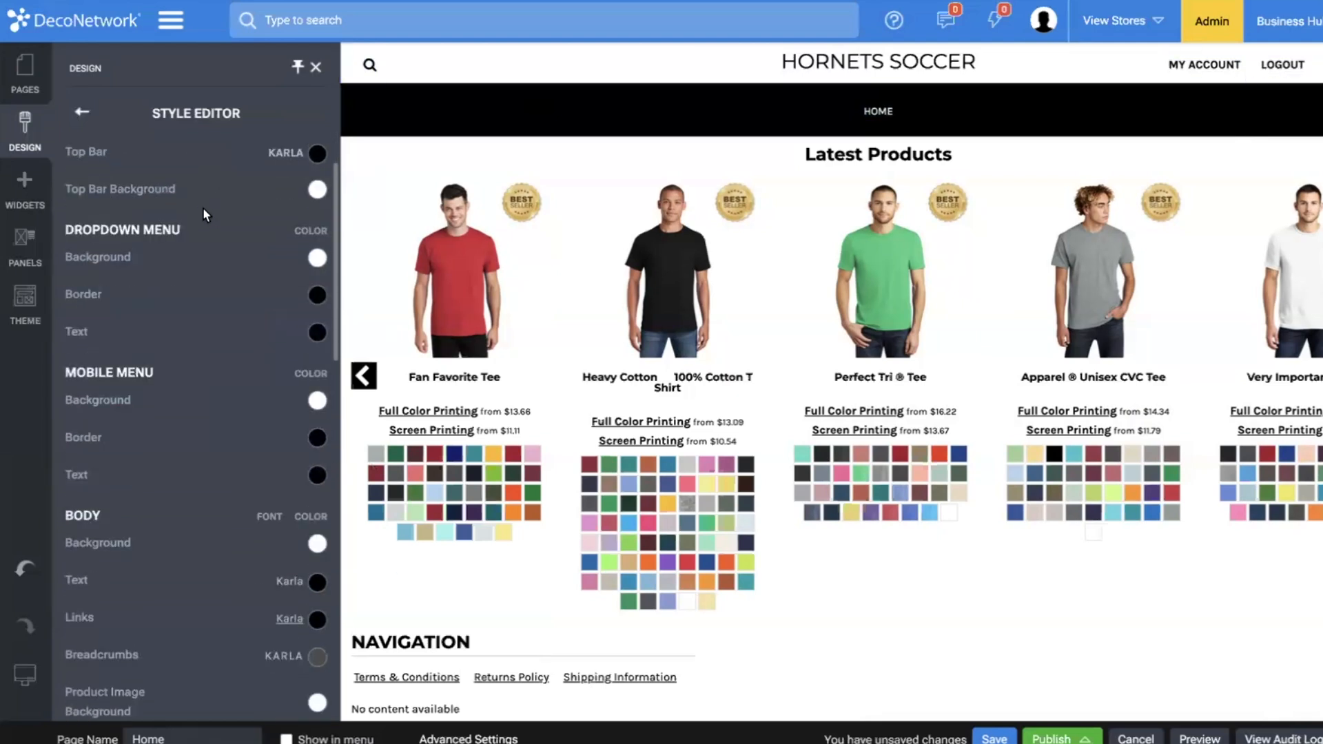
{"action": "scroll", "coordinate": [206, 213], "scroll_direction": "down", "scroll_amount": 3}
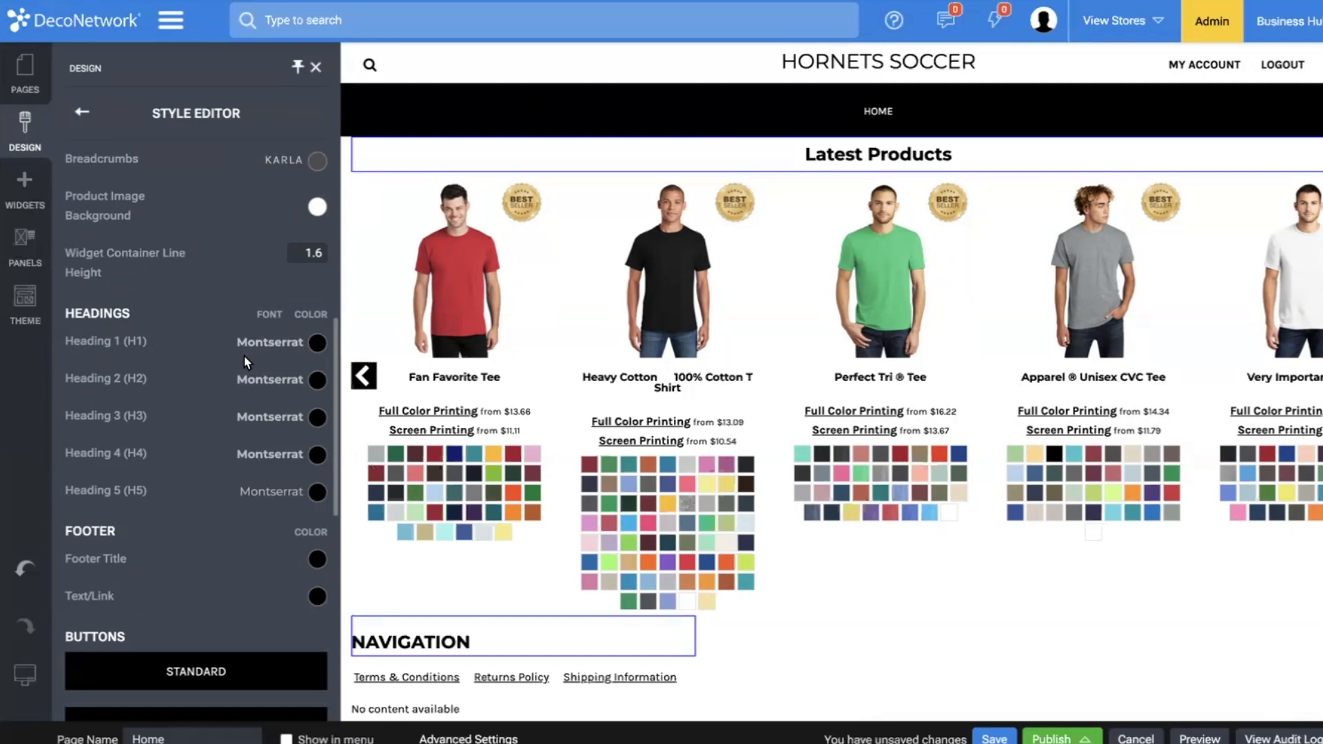
{"action": "scroll", "coordinate": [244, 357], "scroll_direction": "down", "scroll_amount": 4}
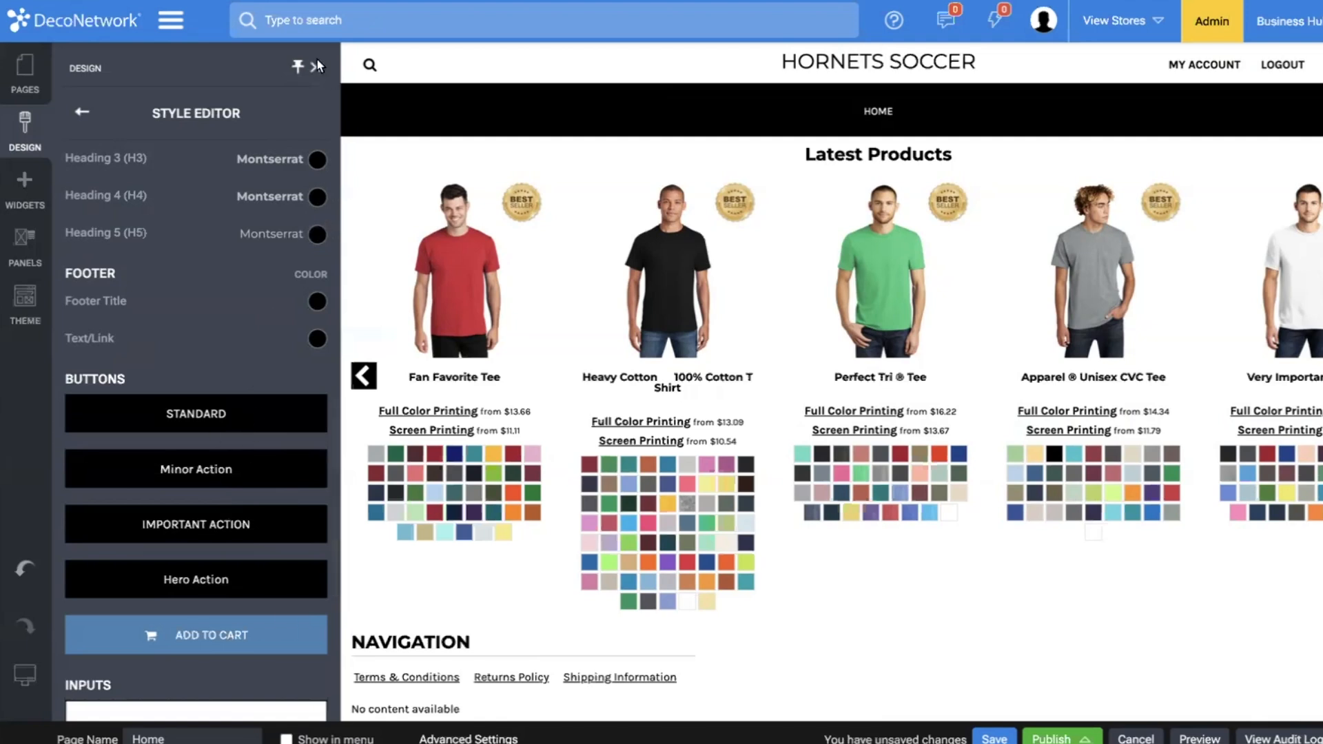
{"action": "left_click", "coordinate": [82, 113]}
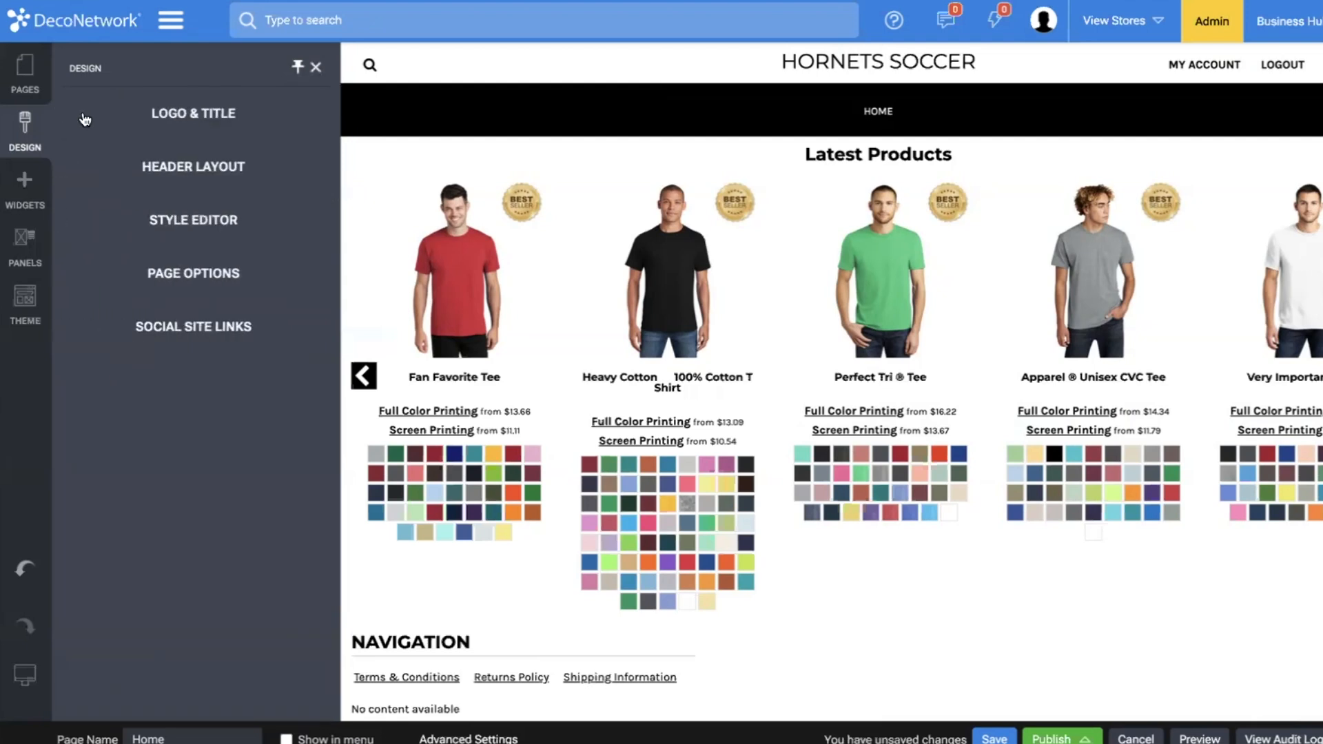
Hide the breadcrumbs and the header's currency selector in the site's page options.
{"action": "left_click", "coordinate": [185, 273]}
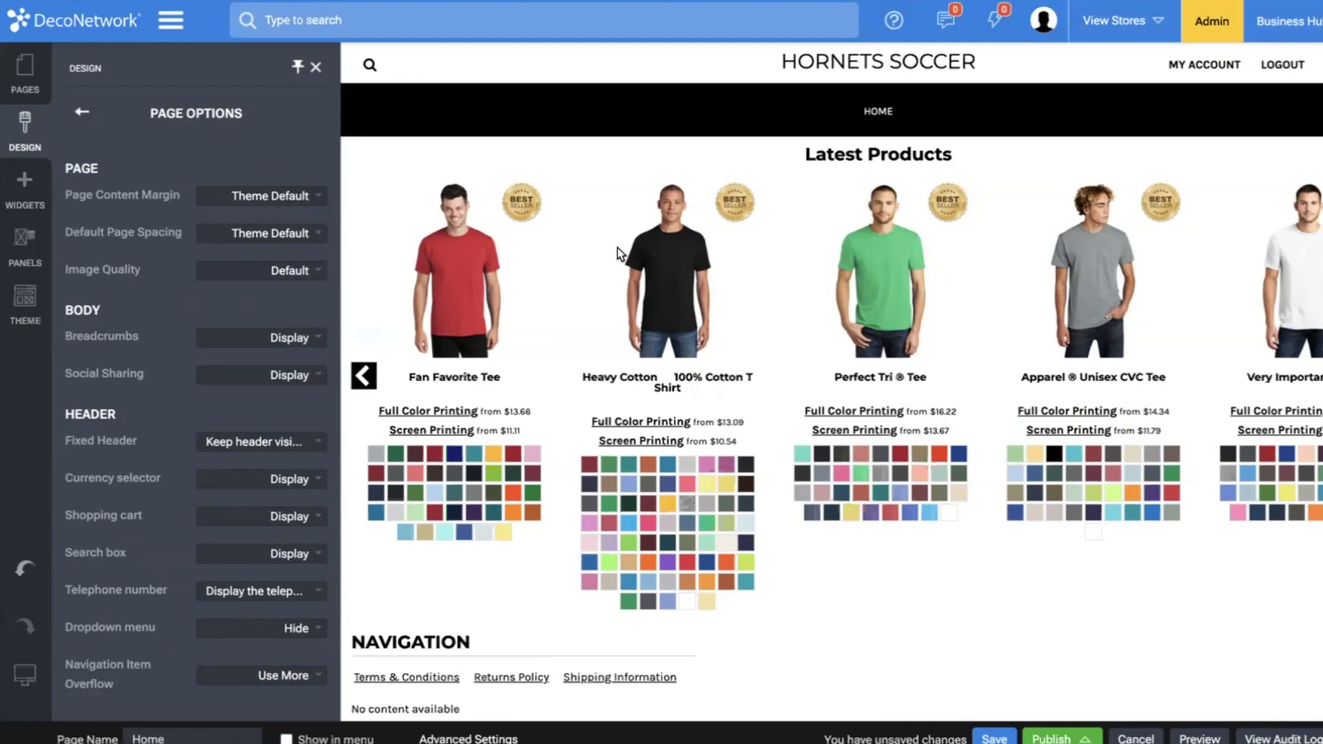
{"action": "left_click", "coordinate": [288, 338]}
{"action": "left_click", "coordinate": [245, 358]}
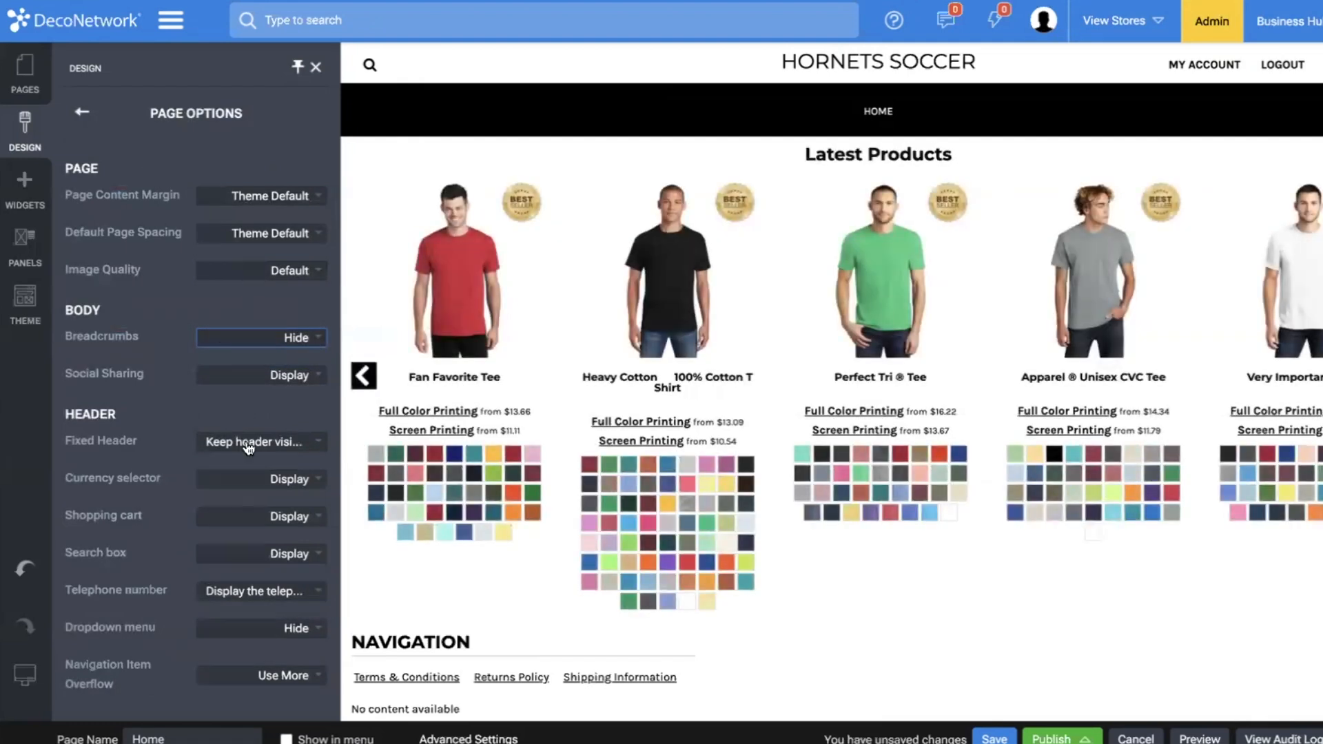
{"action": "left_click", "coordinate": [251, 481]}
{"action": "left_click", "coordinate": [257, 496]}
Hide the header's search box and telephone number in the page options, and save the page.
{"action": "left_click", "coordinate": [273, 553]}
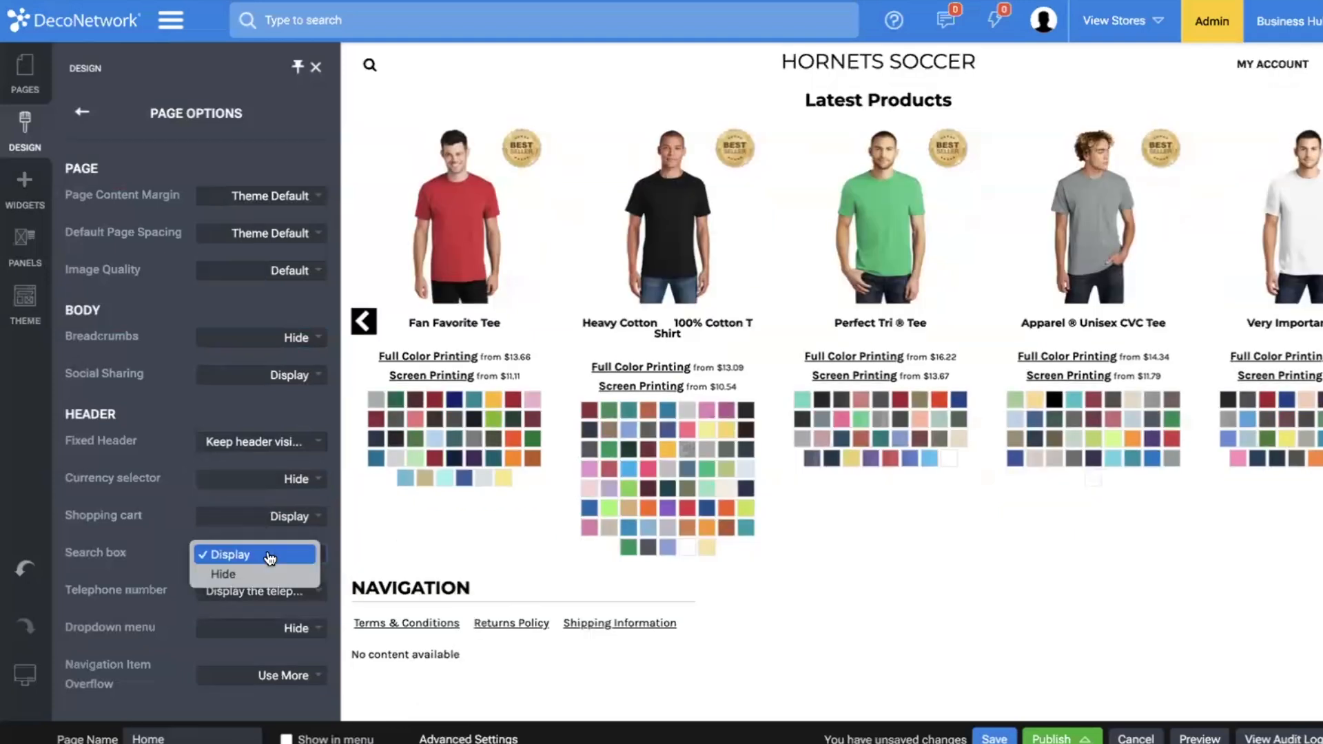
{"action": "left_click", "coordinate": [269, 577]}
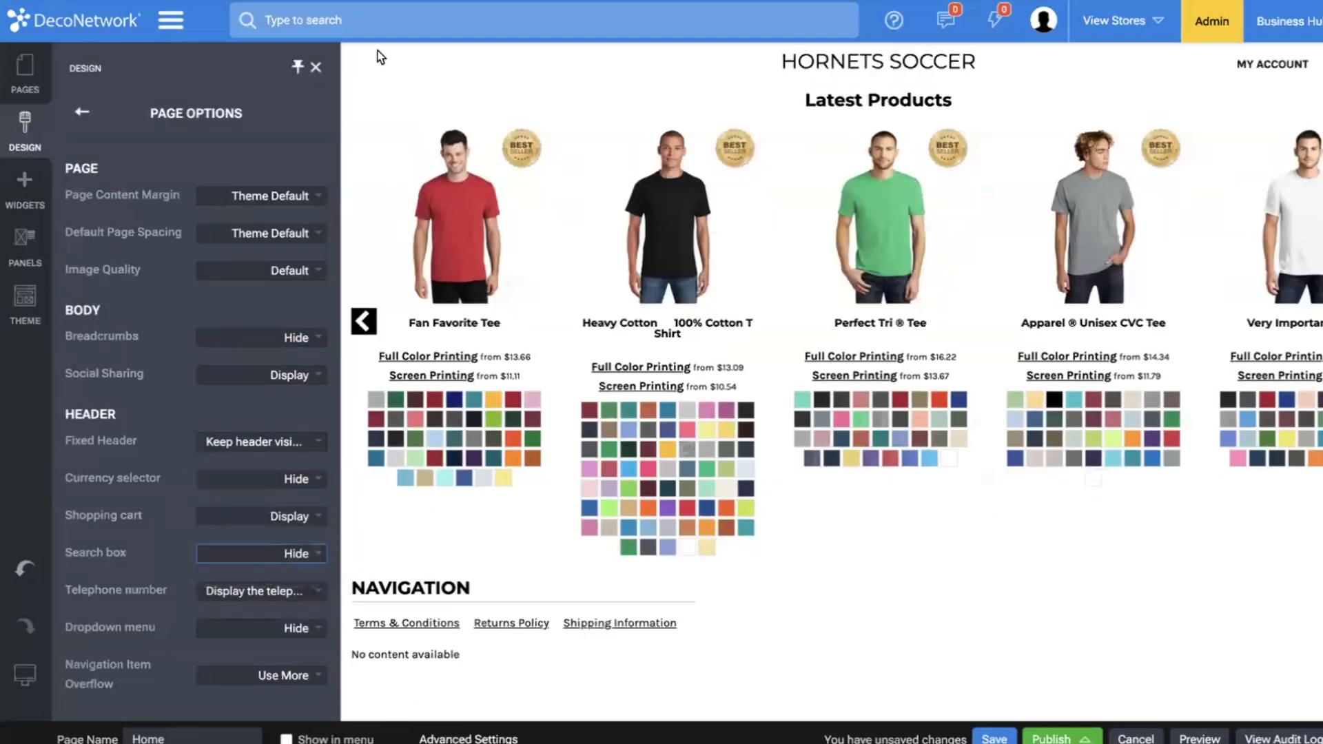
{"action": "left_click", "coordinate": [262, 591]}
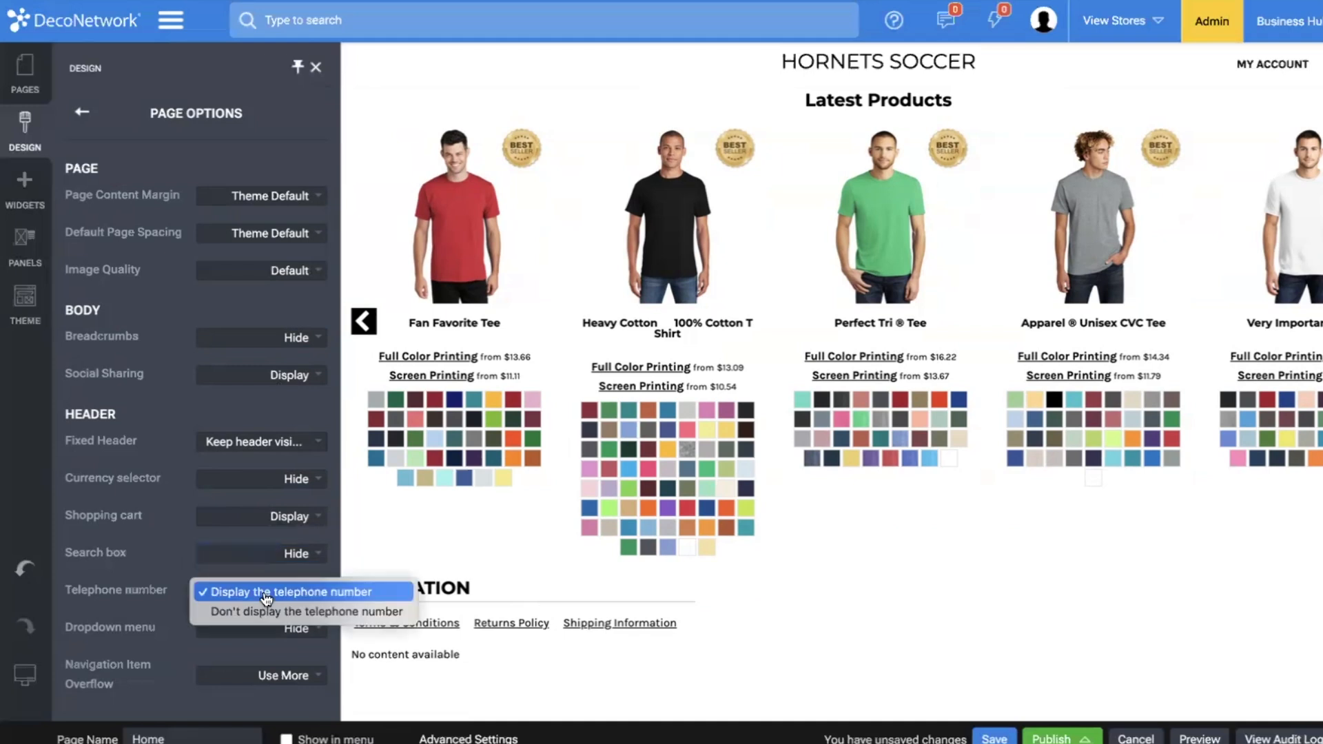
{"action": "left_click", "coordinate": [263, 611]}
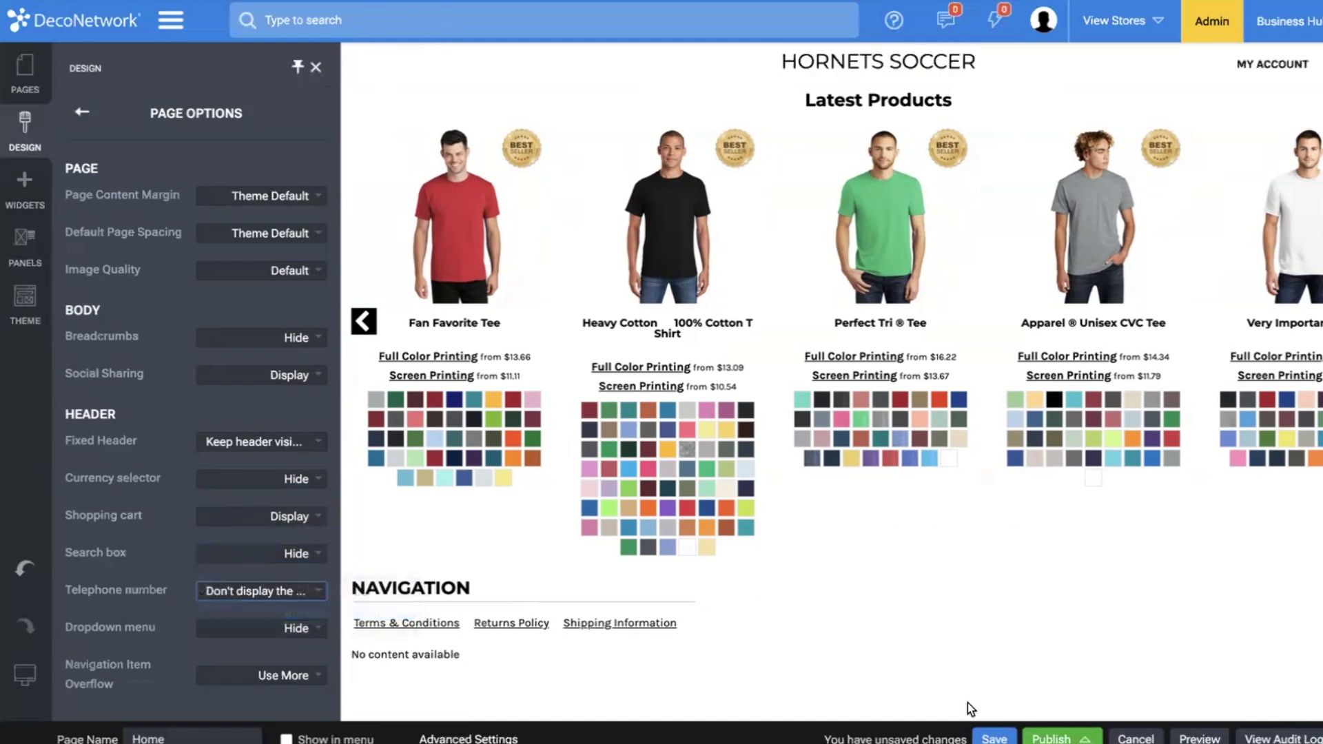
{"action": "left_click", "coordinate": [995, 738]}
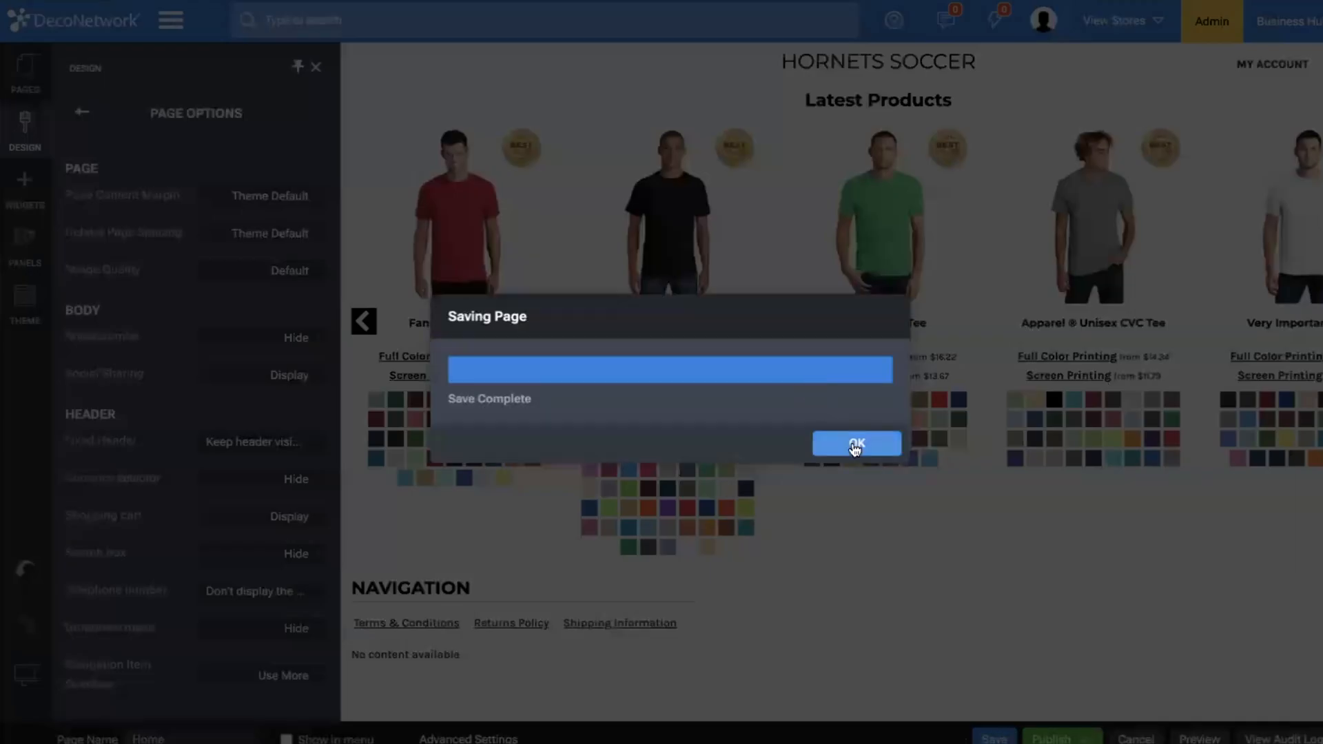
{"action": "left_click", "coordinate": [856, 445]}
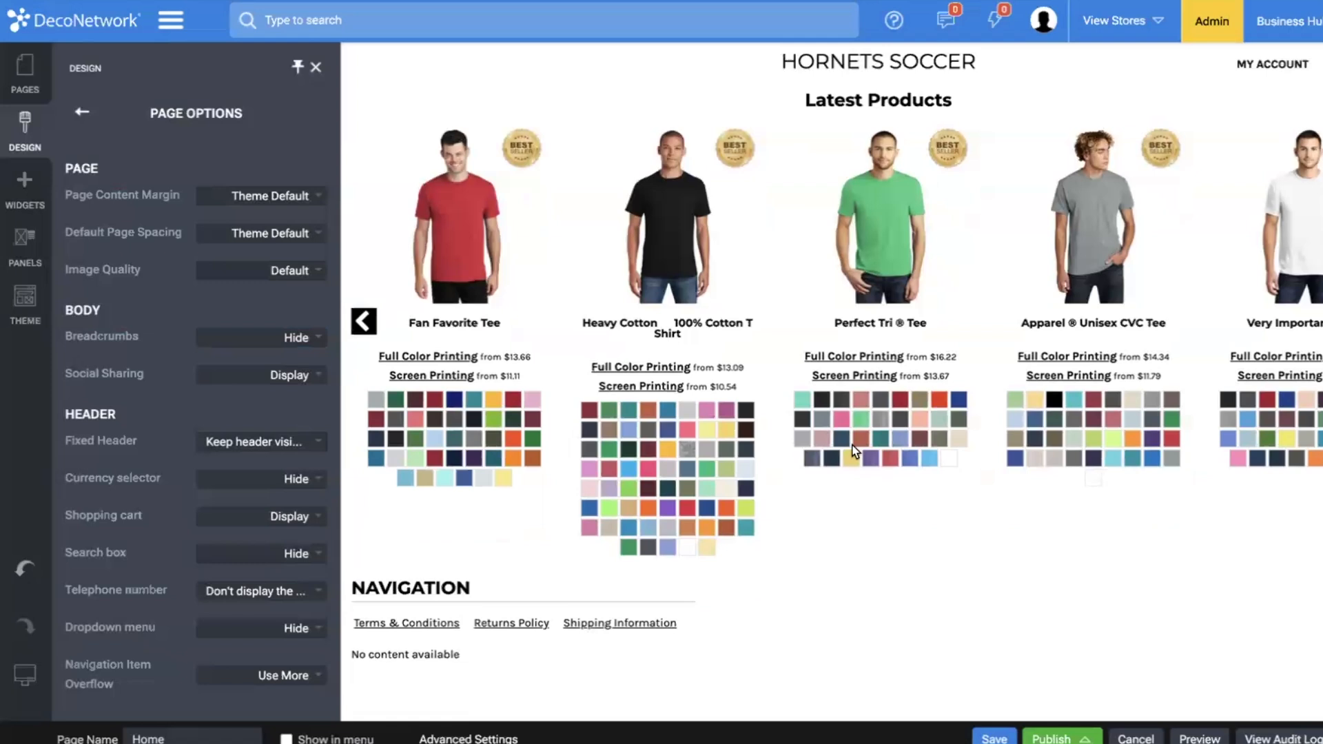
{"action": "left_click", "coordinate": [316, 68]}
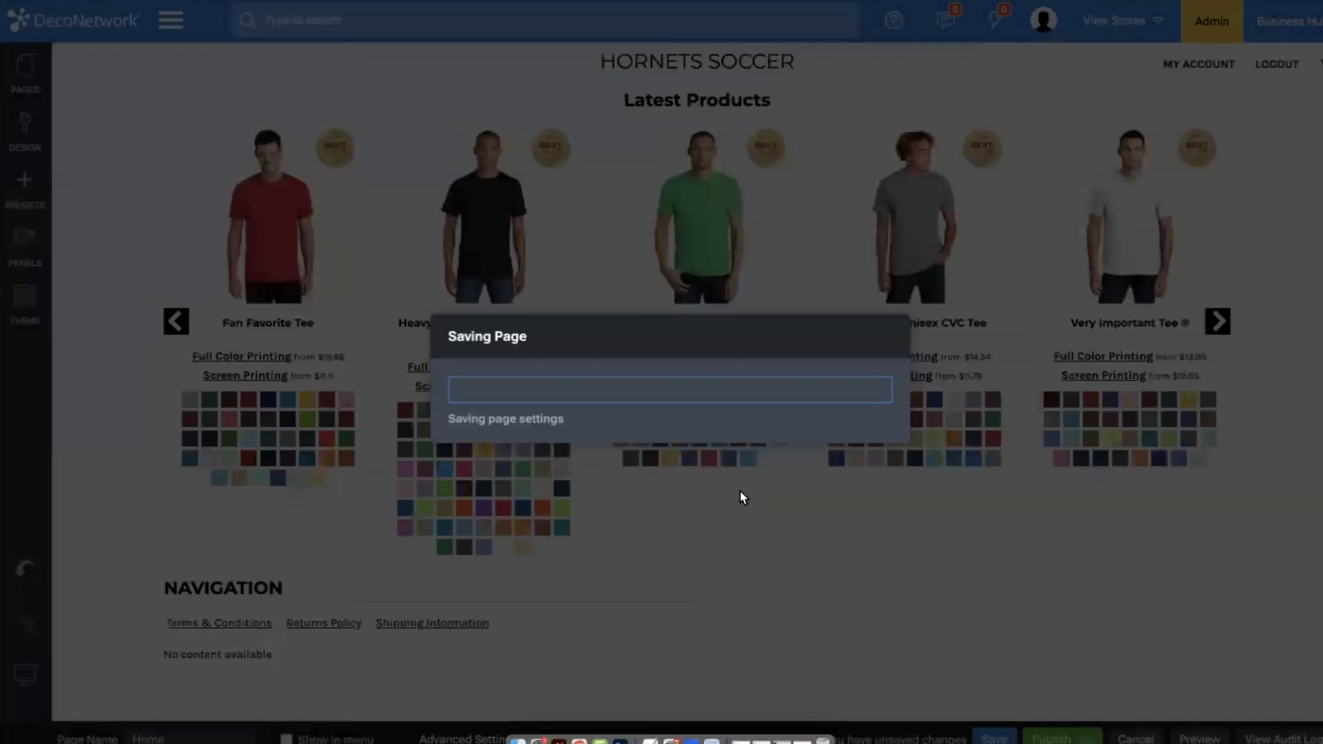
{"action": "left_click", "coordinate": [872, 447]}
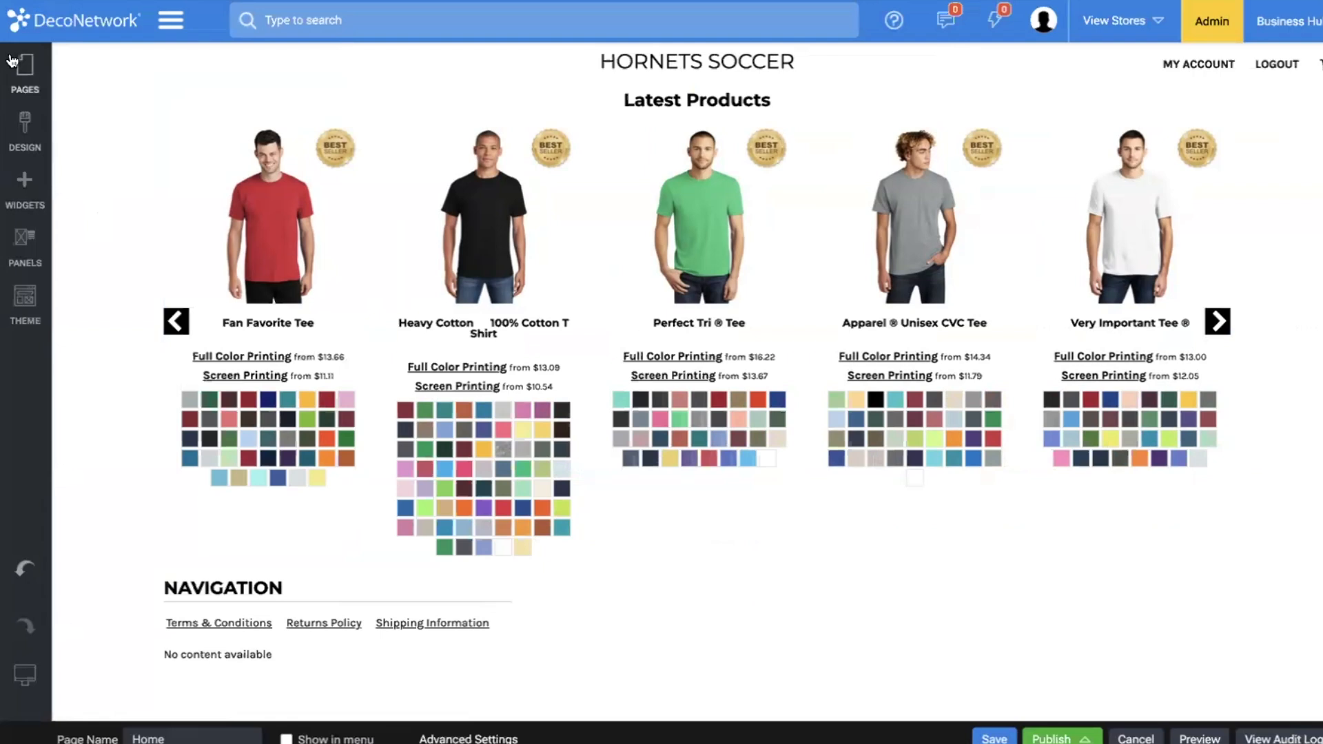
Add an empty single-column row above the Latest Products section and open the image selection for its background.
{"action": "left_click", "coordinate": [24, 193]}
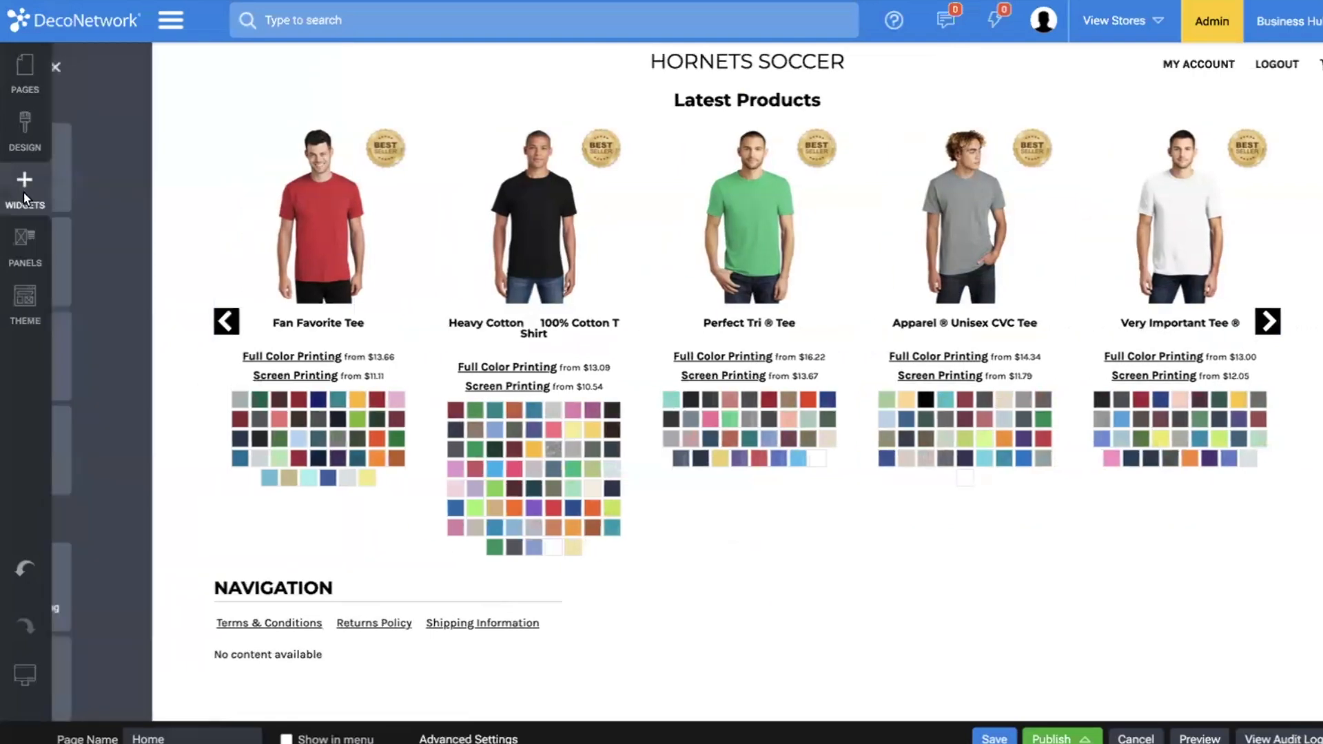
{"action": "left_click_drag", "start_coordinate": [121, 184], "coordinate": [437, 117]}
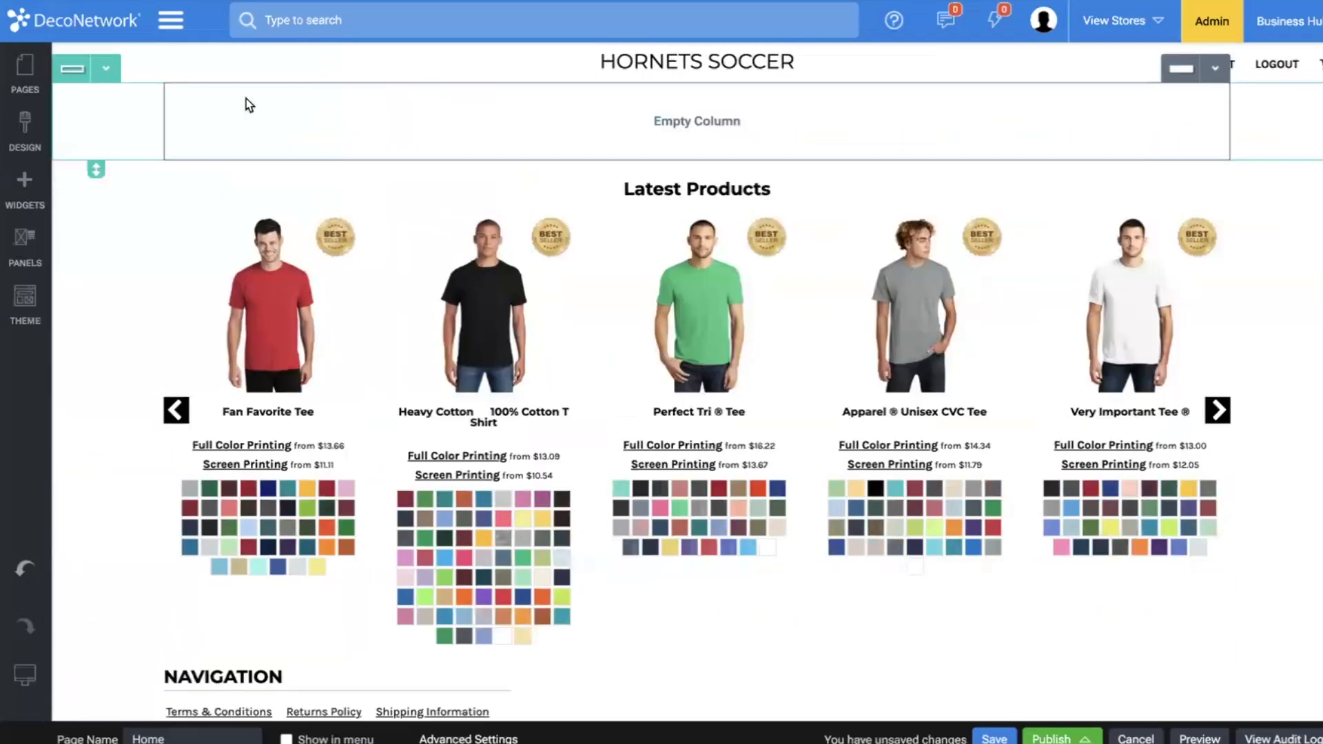
{"action": "left_click", "coordinate": [106, 68]}
{"action": "left_click", "coordinate": [112, 193]}
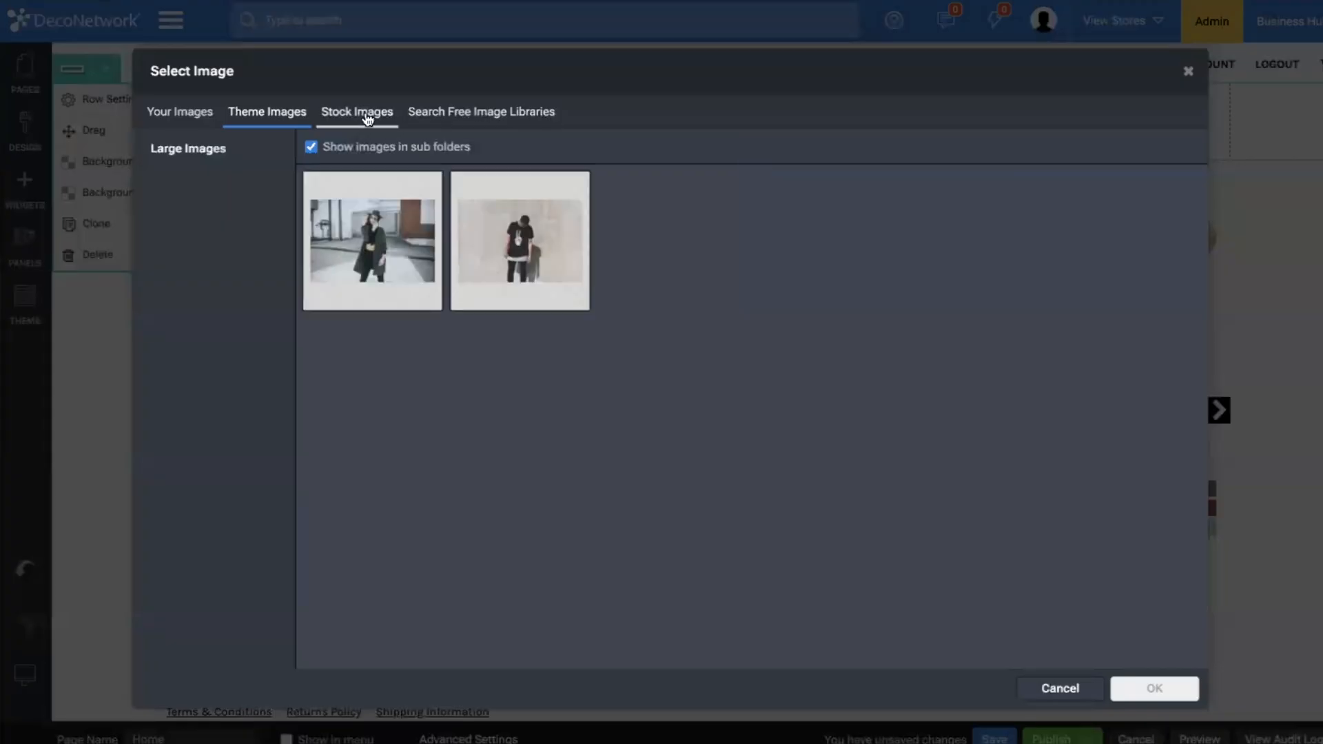
Search the free image libraries for "soccer field" and use the Unsplash photo of a colorful ball on grass as the row's background.
{"action": "left_click", "coordinate": [361, 119]}
{"action": "left_click", "coordinate": [434, 117]}
{"action": "left_click", "coordinate": [382, 150]}
{"action": "type", "text": "scoo"}
{"action": "type", "text": "ccer field"}
{"action": "key", "text": "Return"}
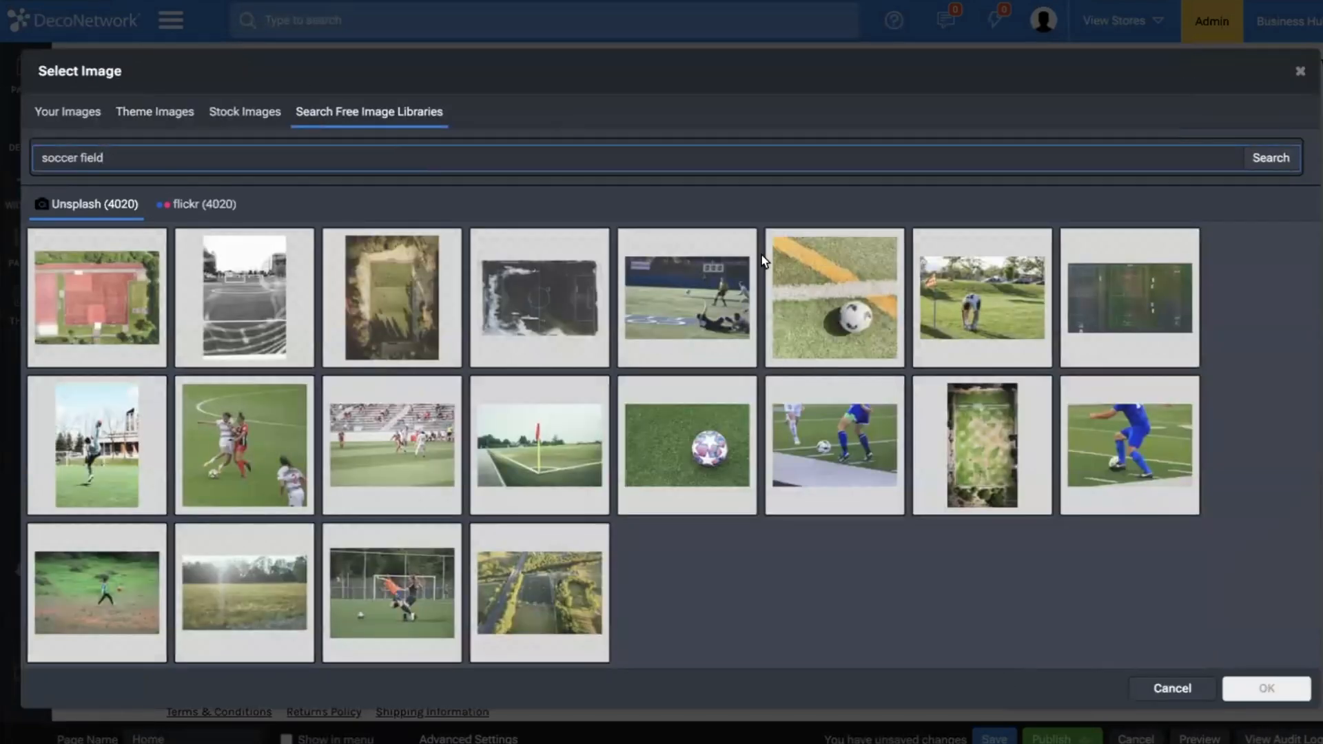
{"action": "scroll", "coordinate": [763, 255], "scroll_direction": "down", "scroll_amount": 1}
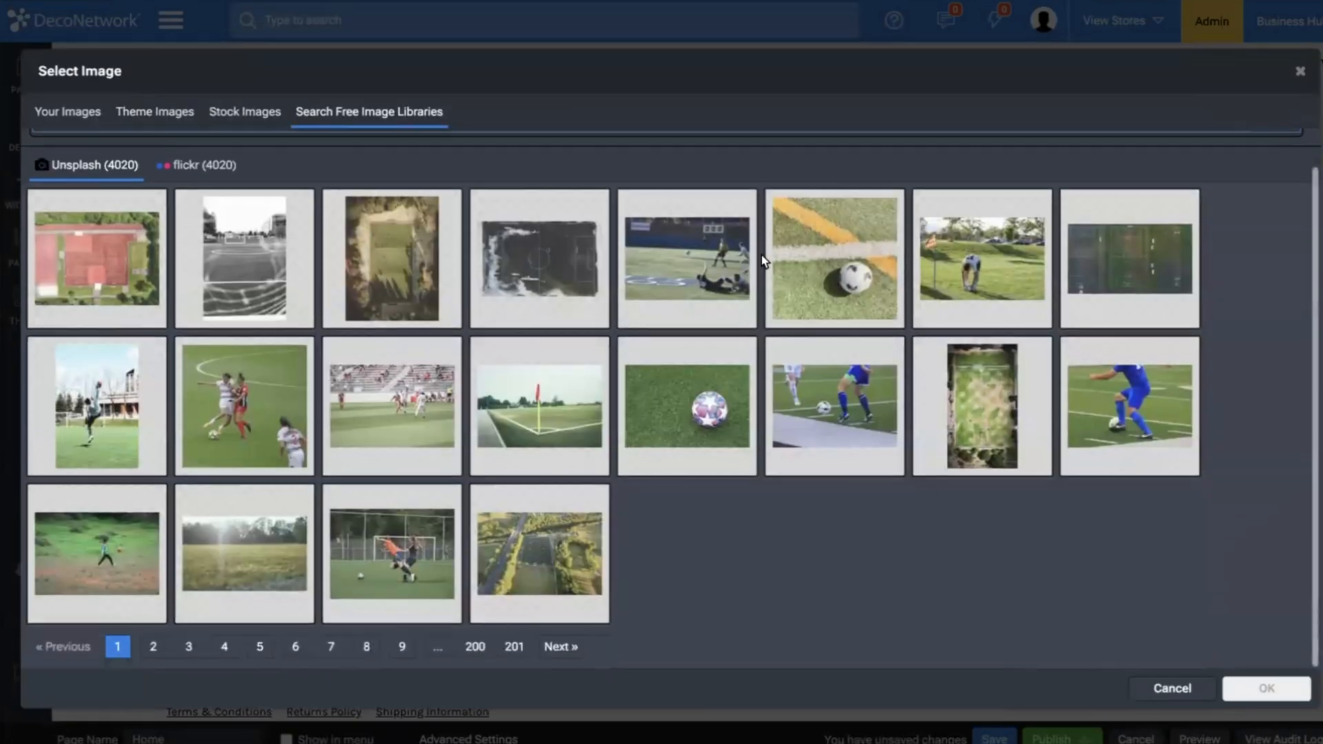
{"action": "left_click", "coordinate": [685, 395]}
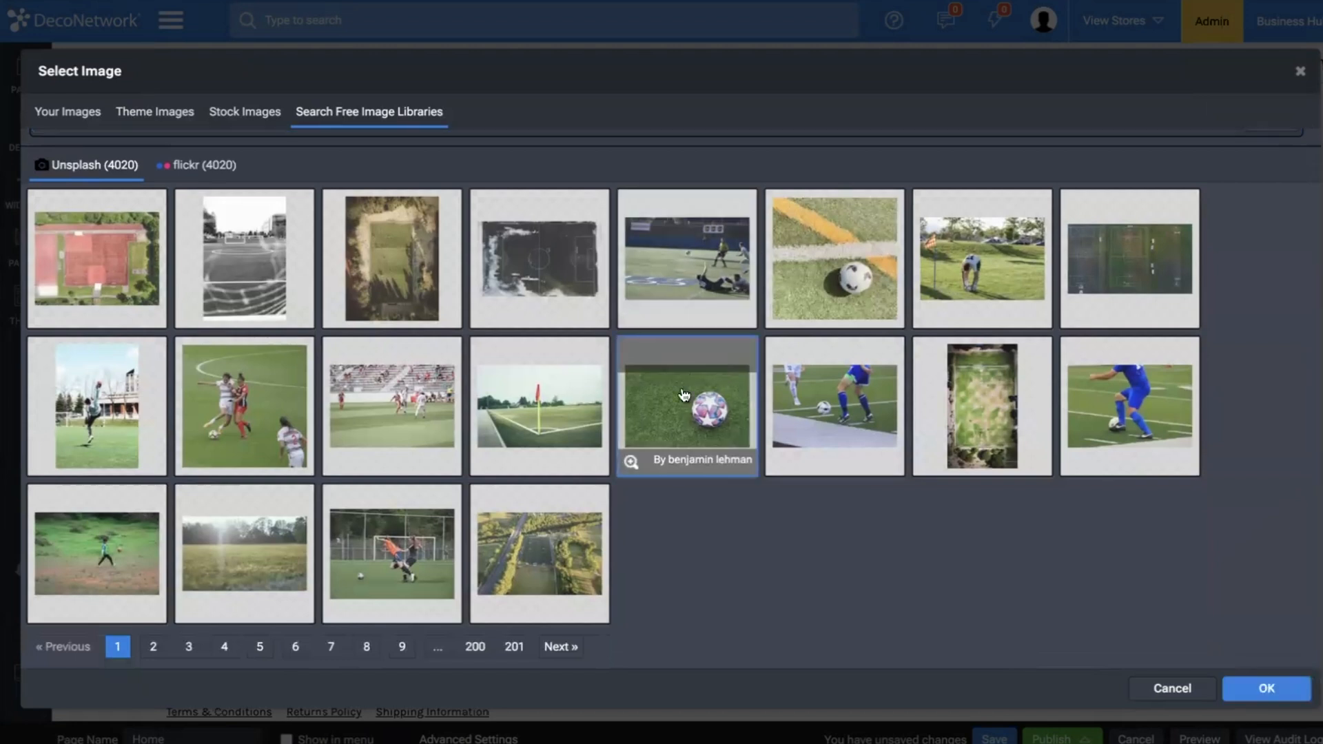
{"action": "left_click", "coordinate": [1267, 688]}
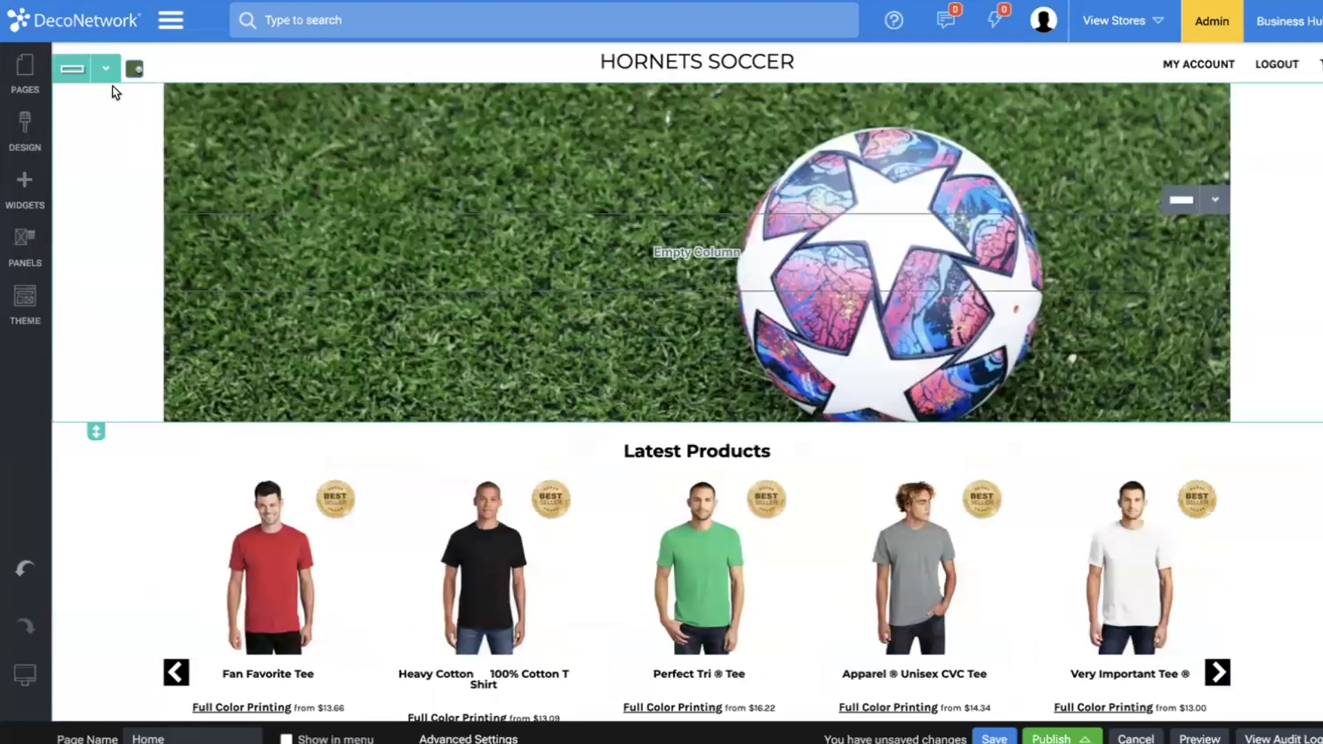
Set the original image size of the row's background picture to Huge (2048x1365).
{"action": "left_click", "coordinate": [106, 69]}
{"action": "left_click", "coordinate": [104, 99]}
{"action": "left_click", "coordinate": [211, 236]}
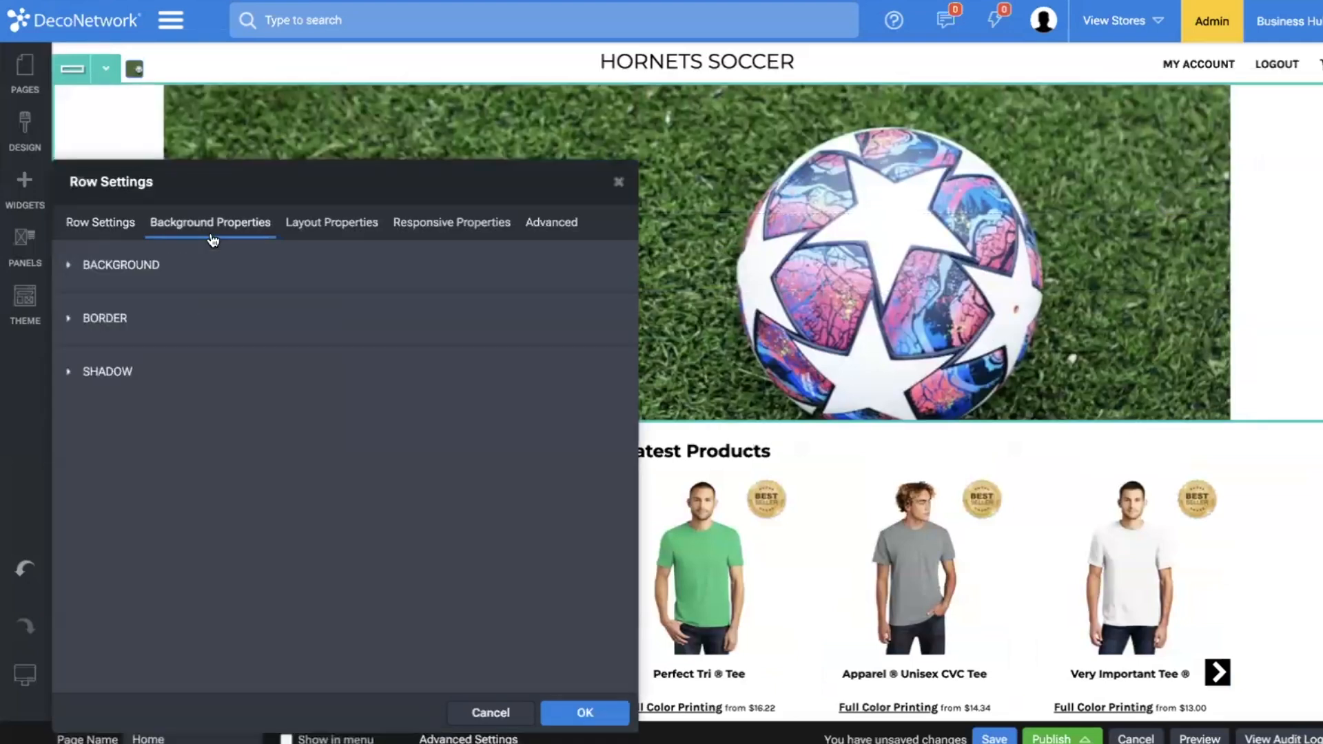
{"action": "left_click", "coordinate": [109, 282]}
{"action": "scroll", "coordinate": [138, 552], "scroll_direction": "down", "scroll_amount": 3}
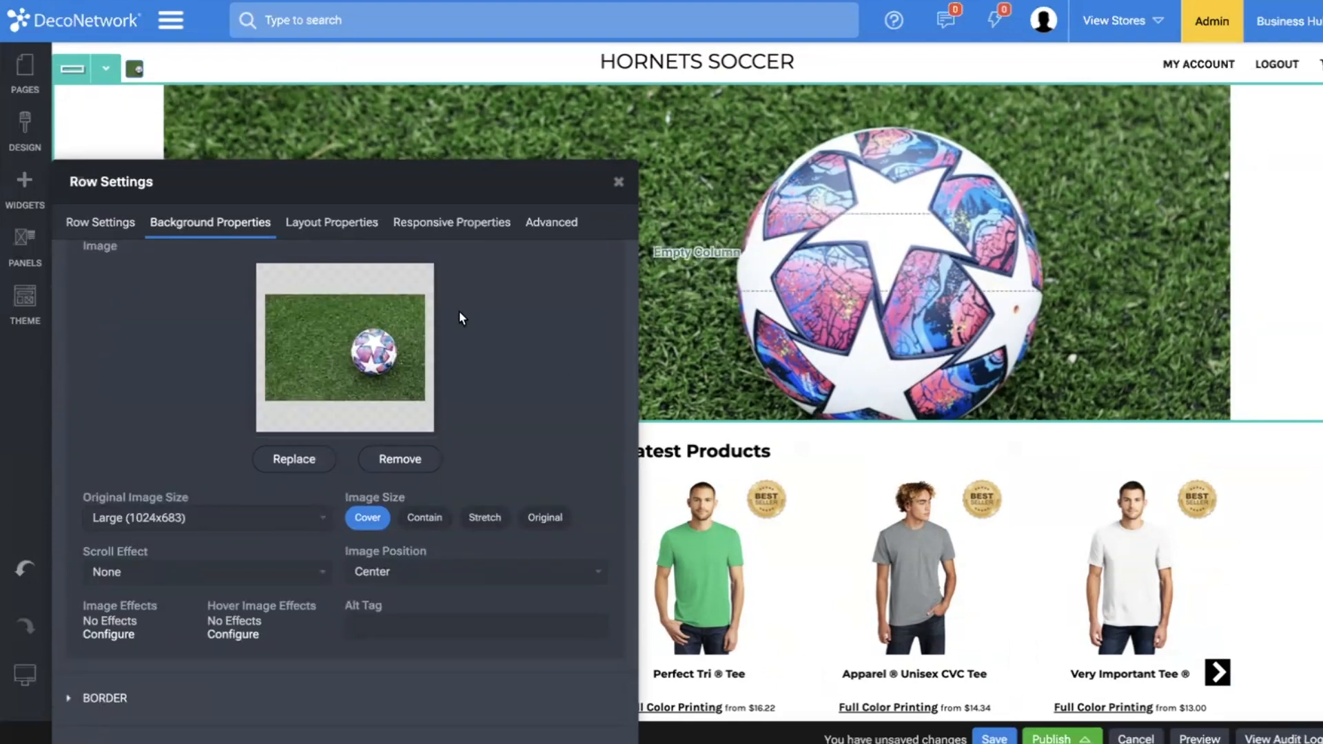
{"action": "left_click", "coordinate": [213, 522]}
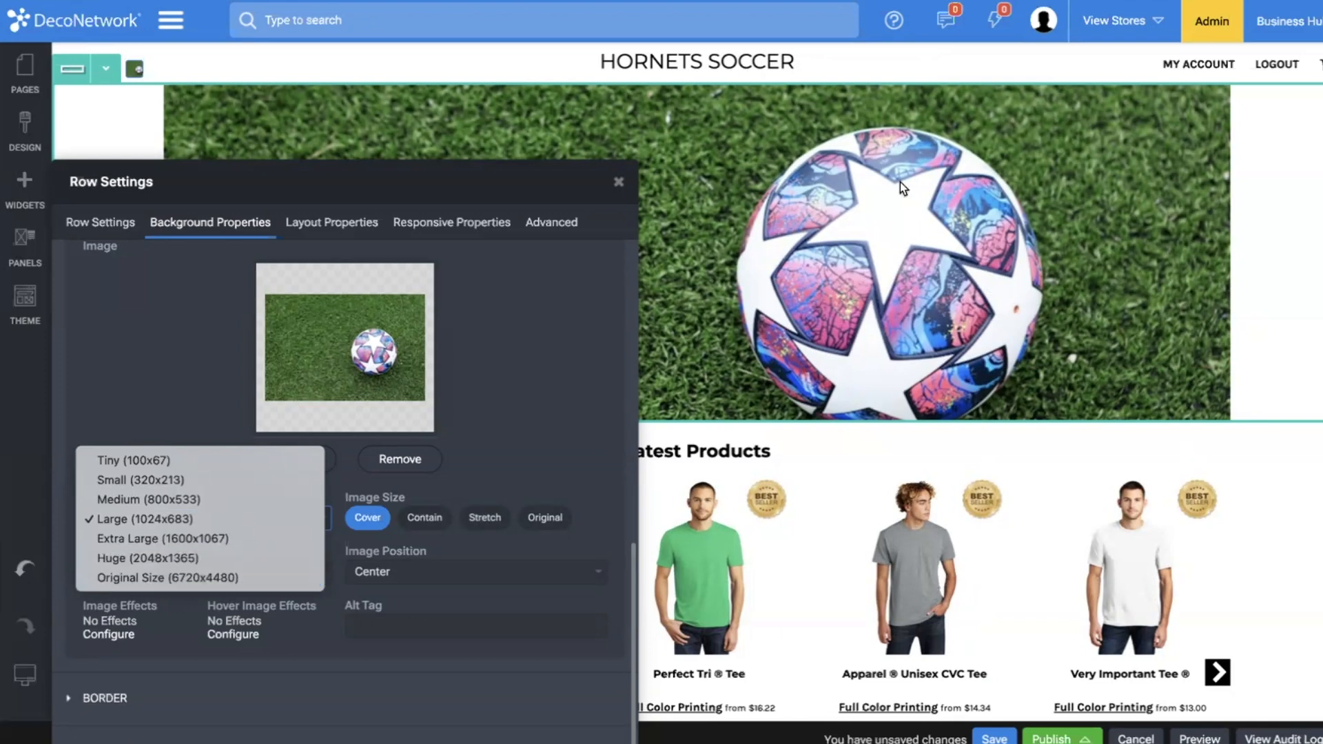
{"action": "left_click", "coordinate": [233, 558]}
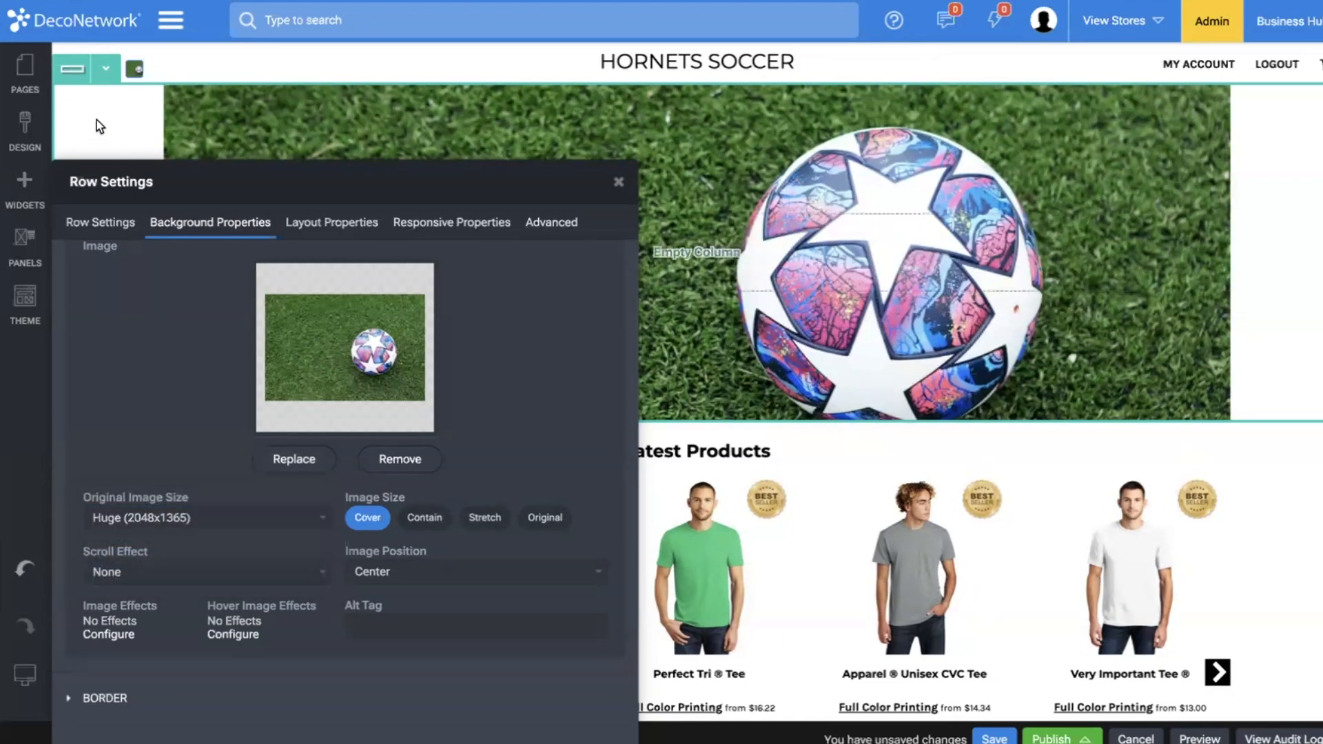
Stretch the row across the page by enabling both Content Full Page Bleed and Background Full Page Bleed.
{"action": "left_click", "coordinate": [107, 71]}
{"action": "left_click", "coordinate": [332, 222]}
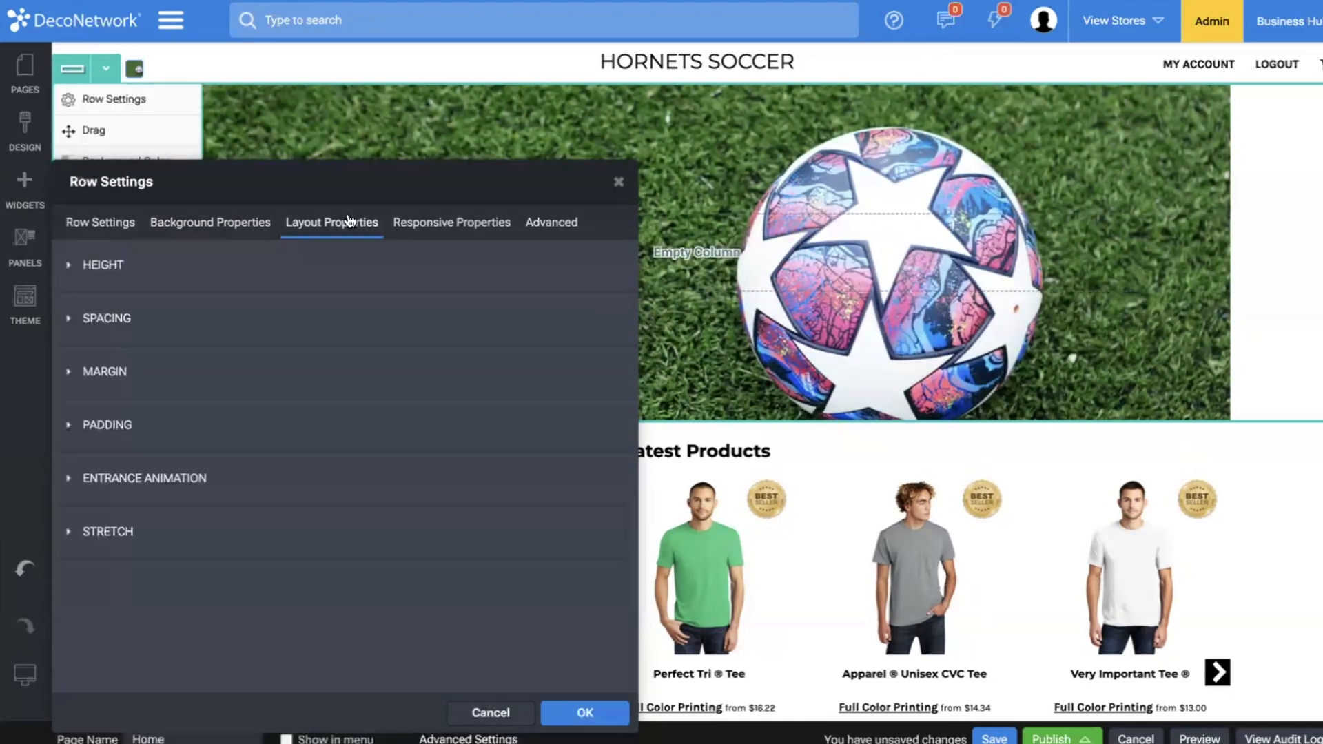
{"action": "left_click", "coordinate": [174, 536]}
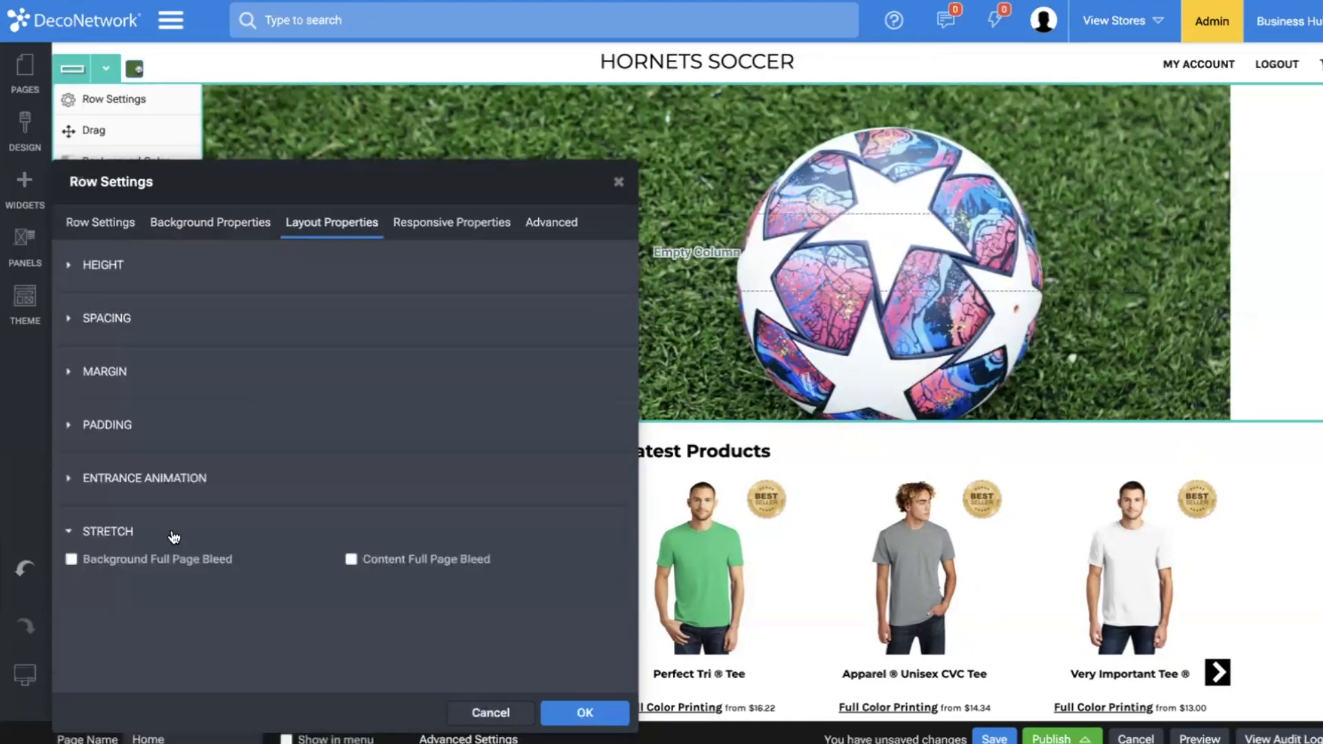
{"action": "left_click", "coordinate": [428, 559]}
{"action": "left_click", "coordinate": [128, 559]}
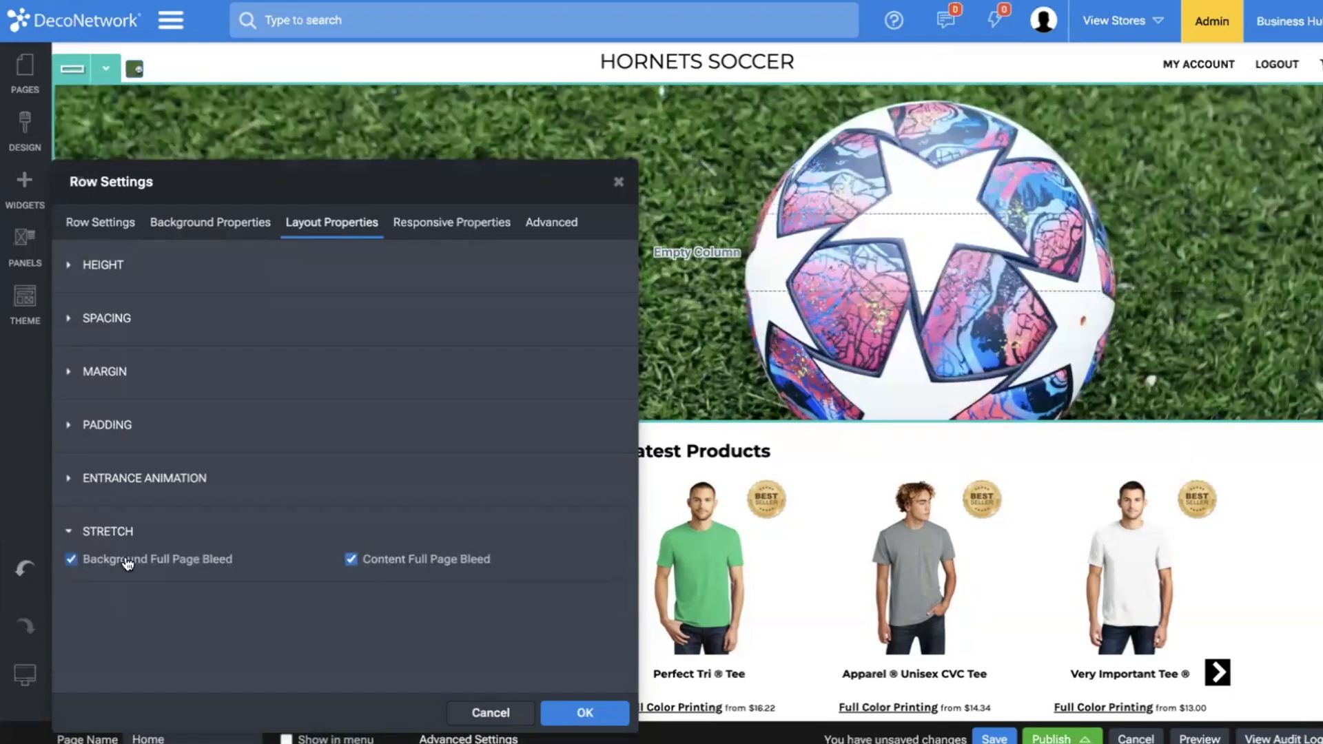
Add a brightness filter effect of 70 to the row's background image.
{"action": "left_click", "coordinate": [207, 221]}
{"action": "scroll", "coordinate": [176, 468], "scroll_direction": "down", "scroll_amount": 3}
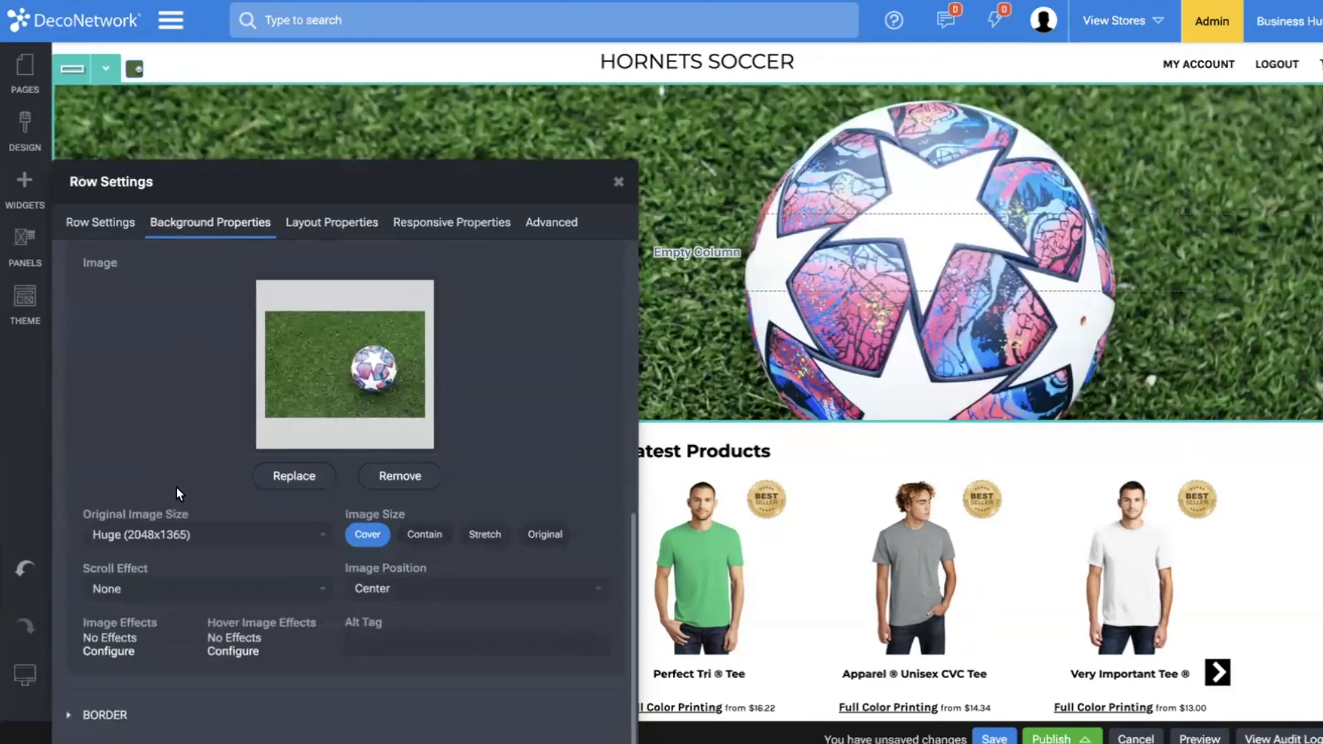
{"action": "left_click", "coordinate": [108, 648]}
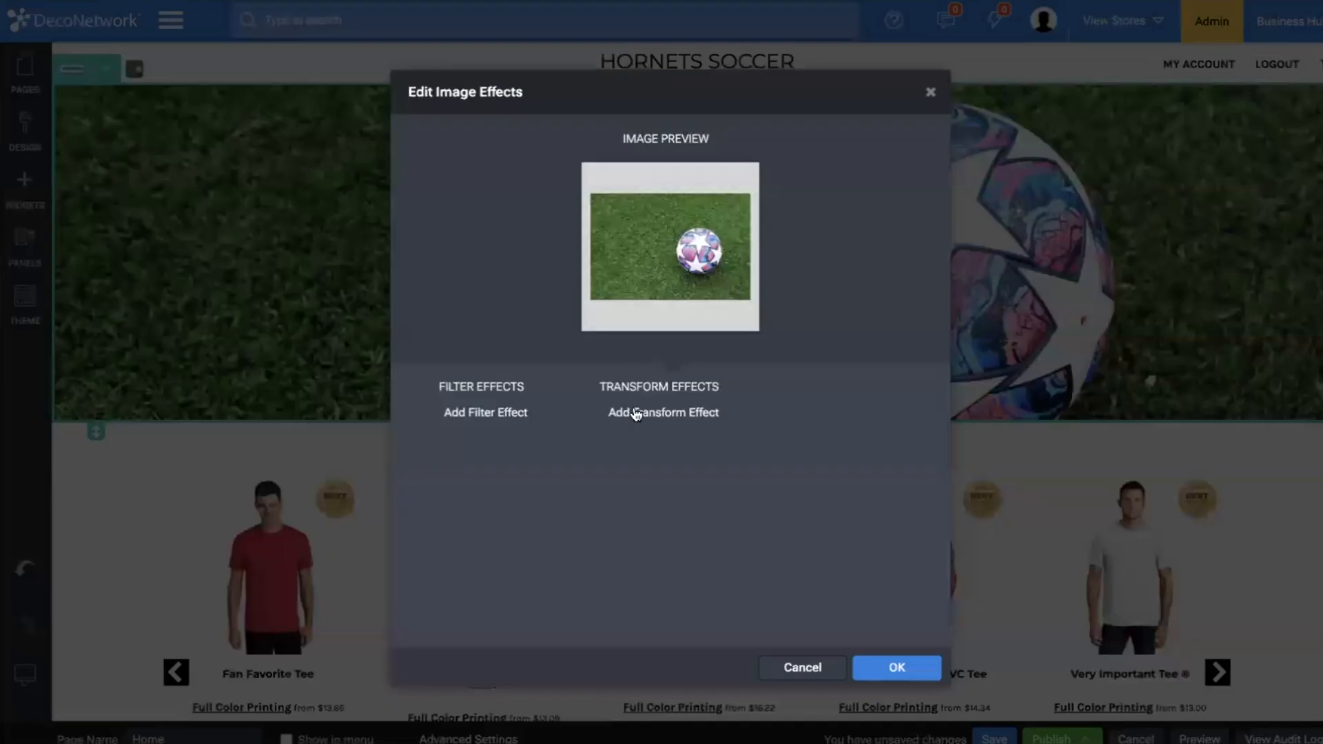
{"action": "left_click", "coordinate": [506, 418]}
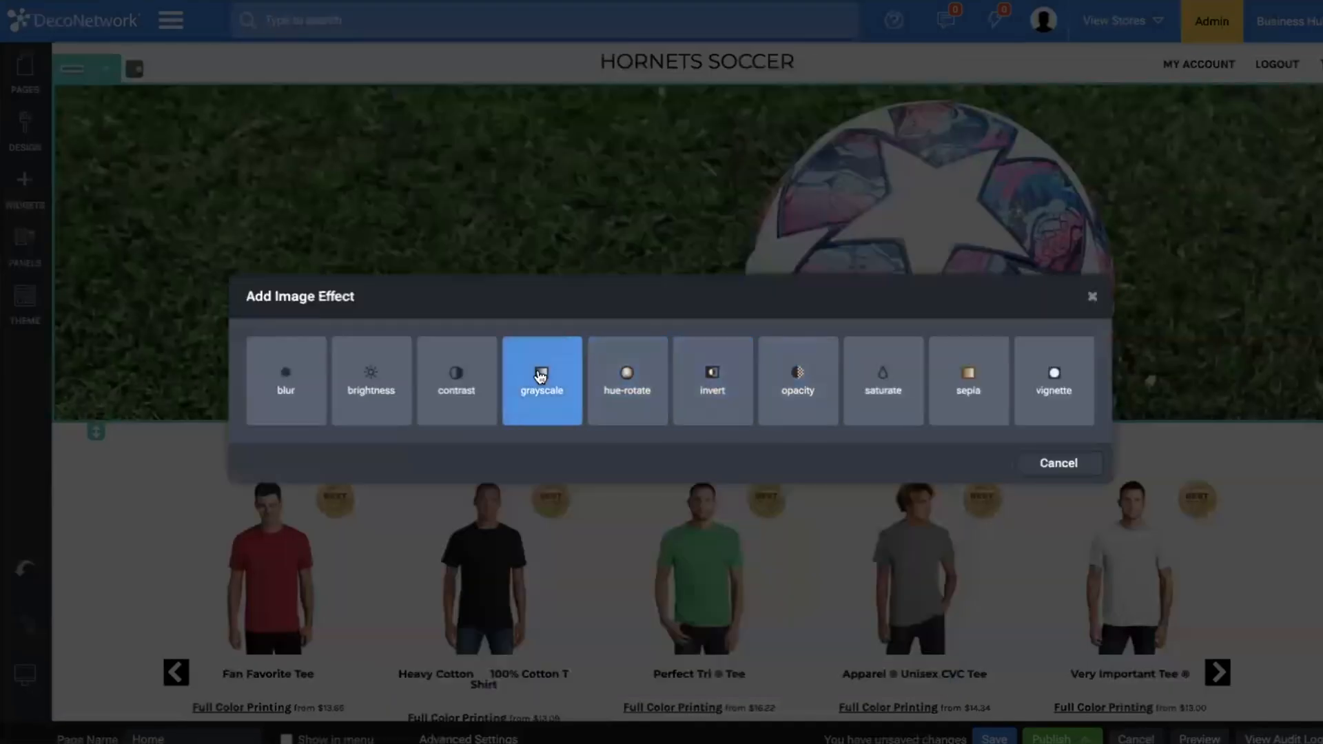
{"action": "left_click", "coordinate": [375, 410]}
{"action": "left_click", "coordinate": [542, 415]}
{"action": "double_click", "coordinate": [542, 416]}
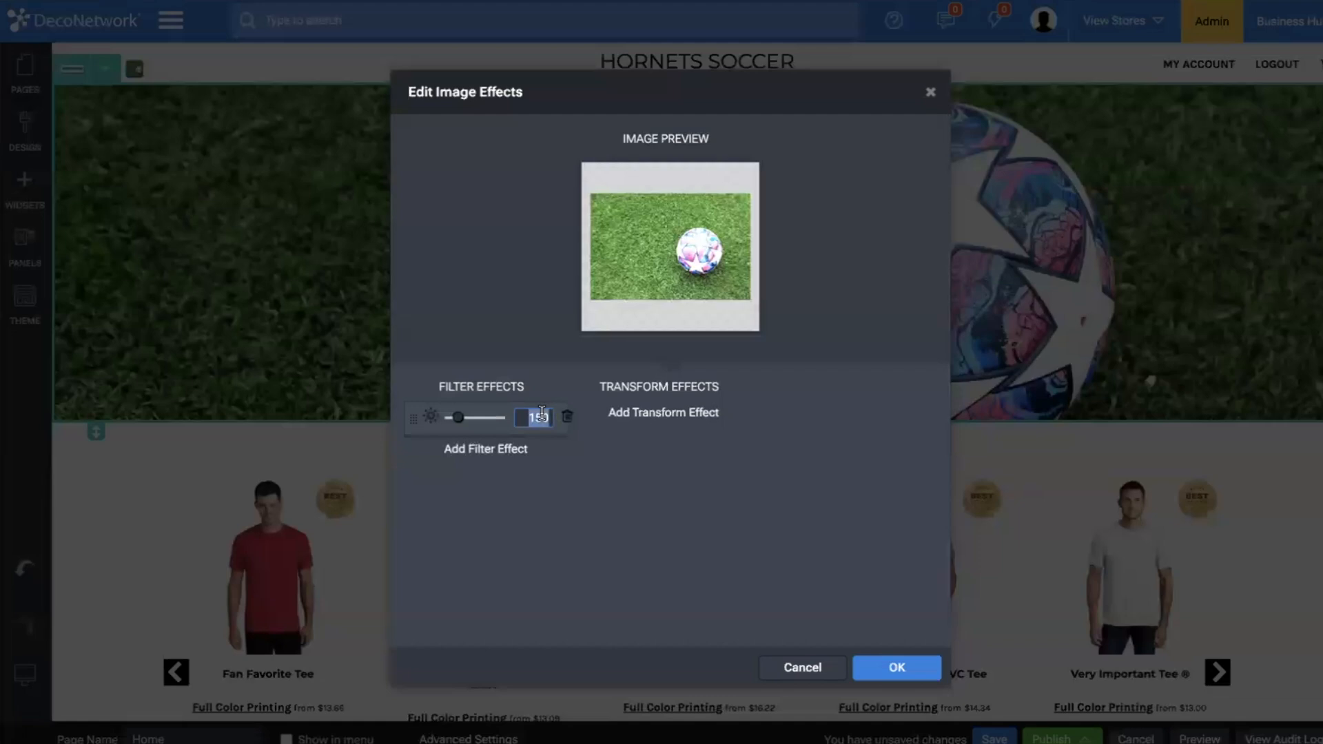
{"action": "type", "text": "80"}
{"action": "key", "text": "BackSpace"}
{"action": "key", "text": "BackSpace"}
{"action": "type", "text": "70"}
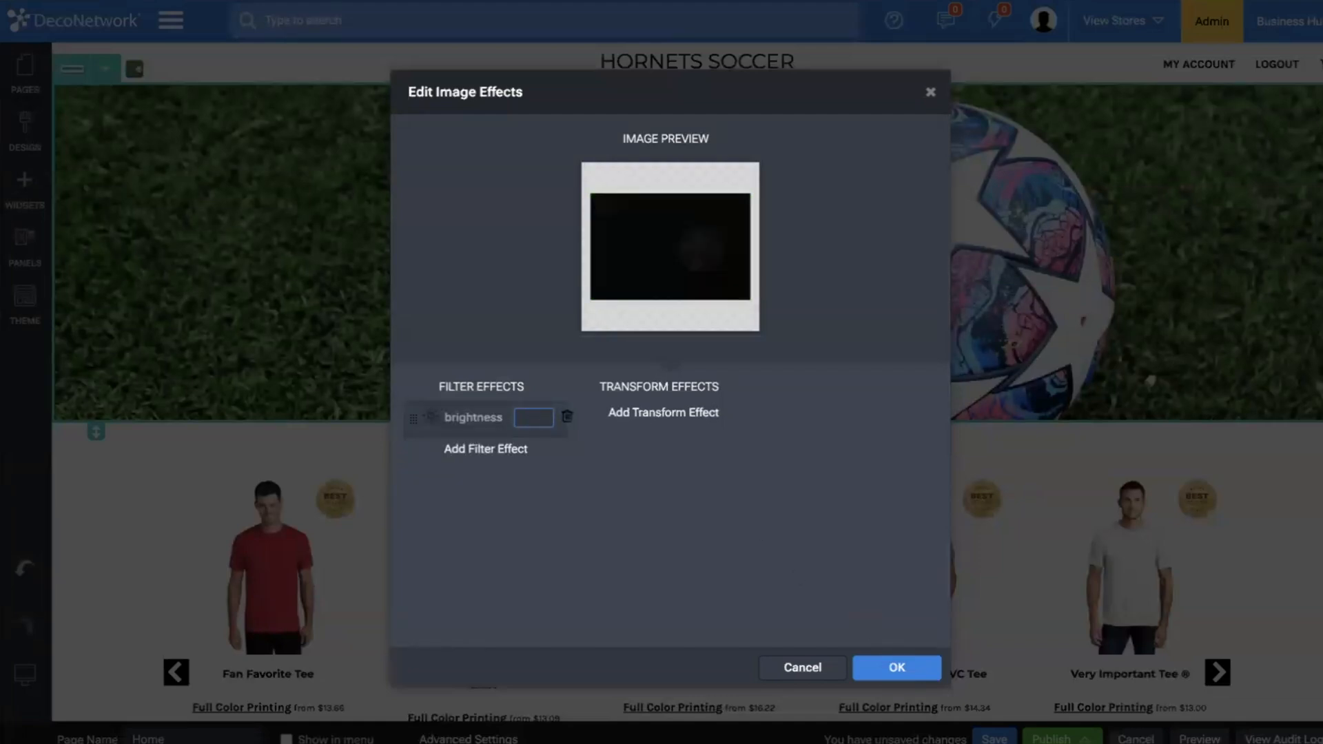
{"action": "left_click", "coordinate": [896, 667]}
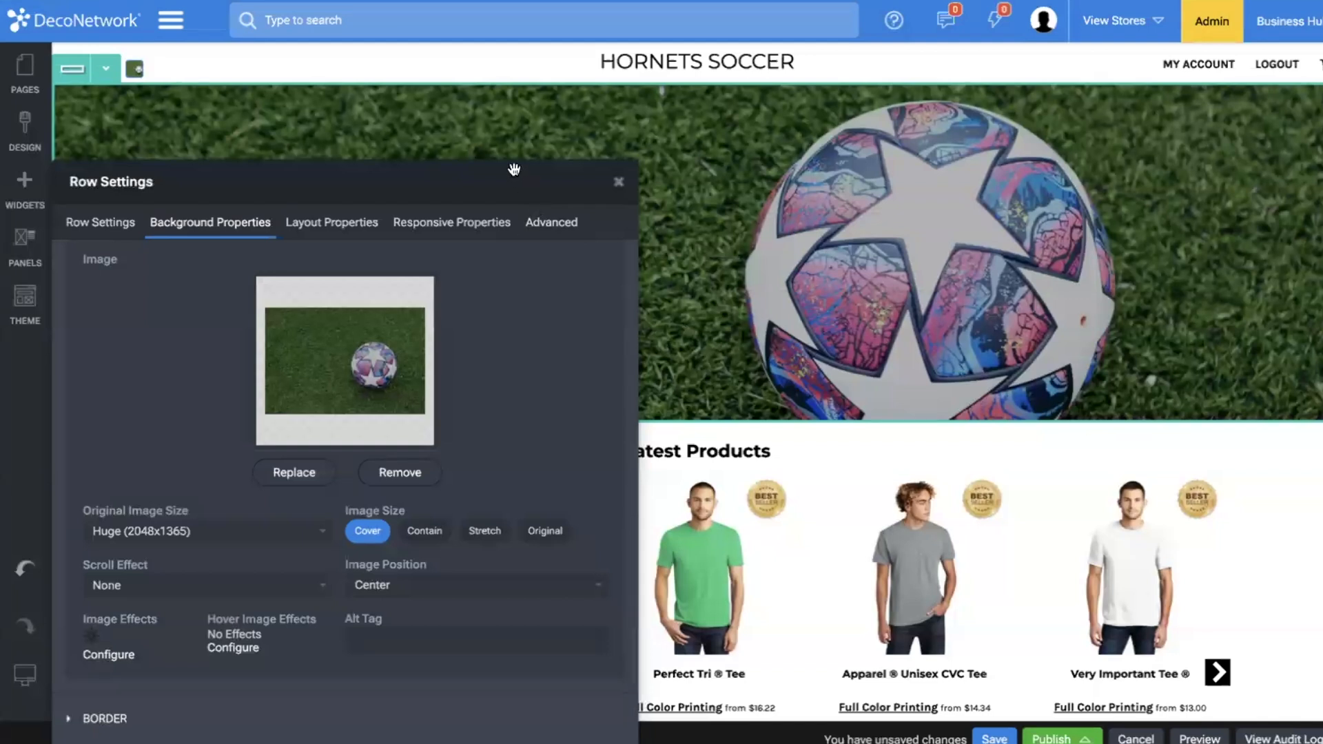
Recheck the background image's original size options, keep Huge (2048x1365), and apply the row settings.
{"action": "left_click_drag", "start_coordinate": [530, 193], "coordinate": [529, 133]}
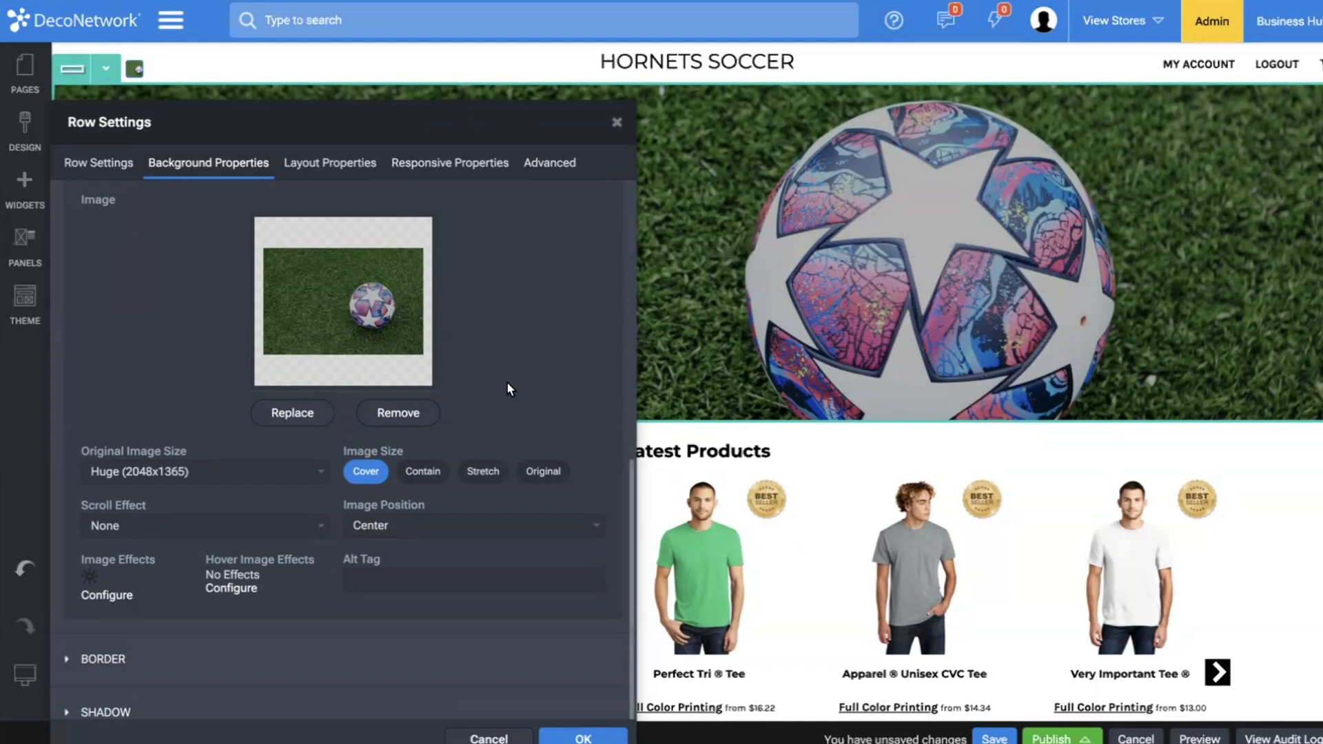
{"action": "left_click", "coordinate": [164, 476]}
{"action": "left_click", "coordinate": [222, 475]}
{"action": "left_click", "coordinate": [572, 738]}
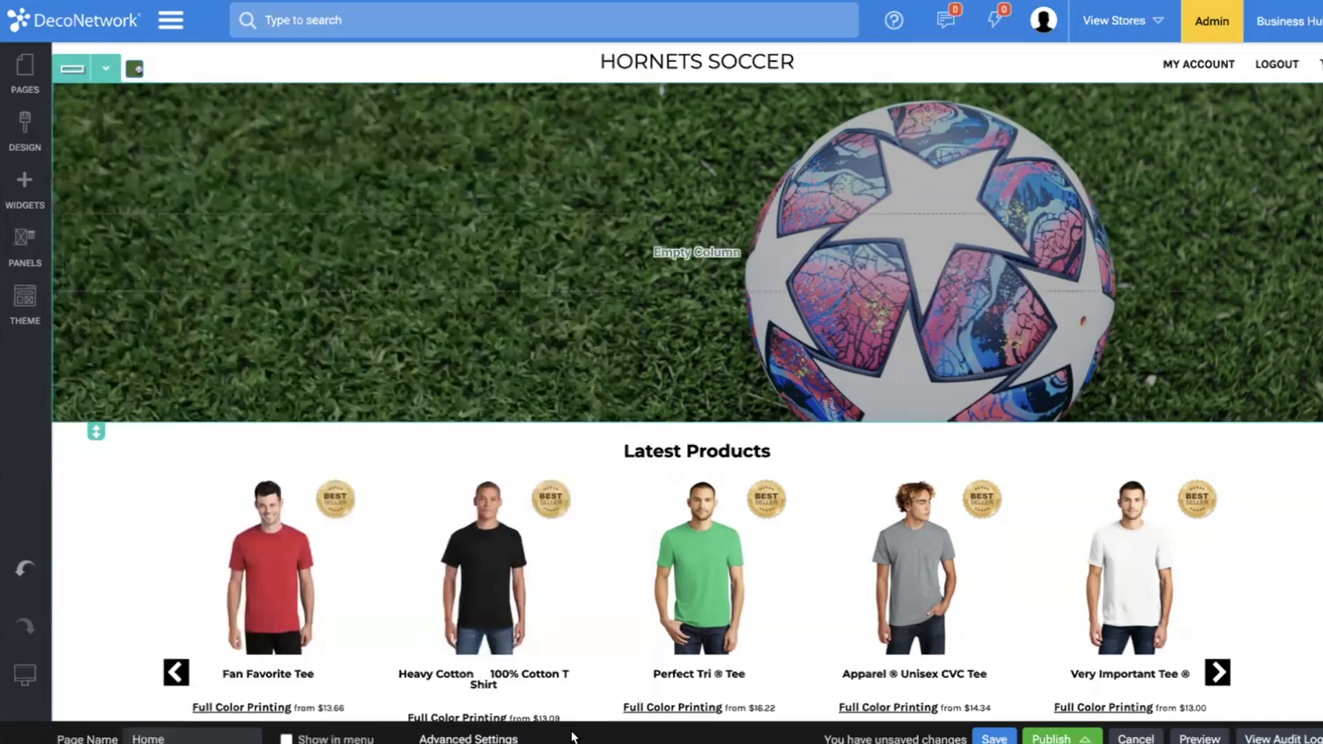
Place a heading in the soccer ball row and give it the Heading 1 layout.
{"action": "left_click", "coordinate": [32, 184]}
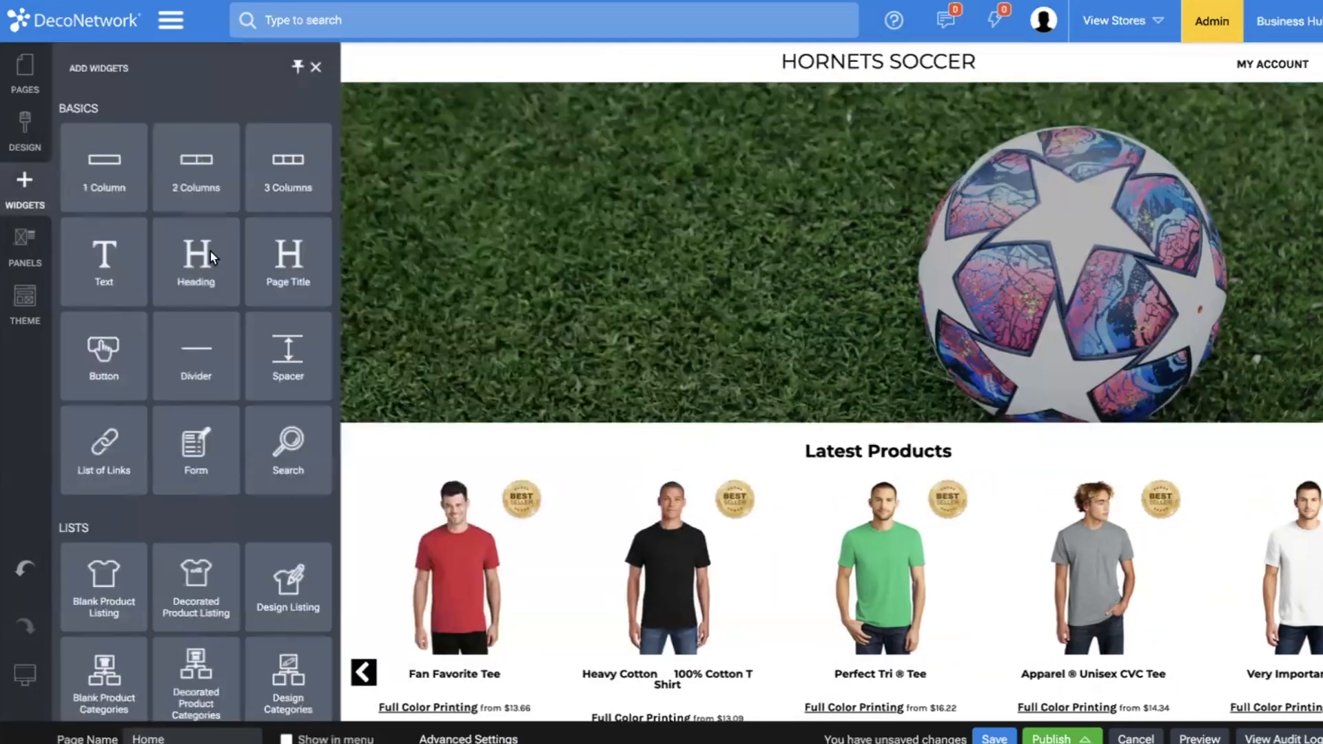
{"action": "left_click_drag", "start_coordinate": [209, 250], "coordinate": [553, 258]}
{"action": "left_click", "coordinate": [720, 202]}
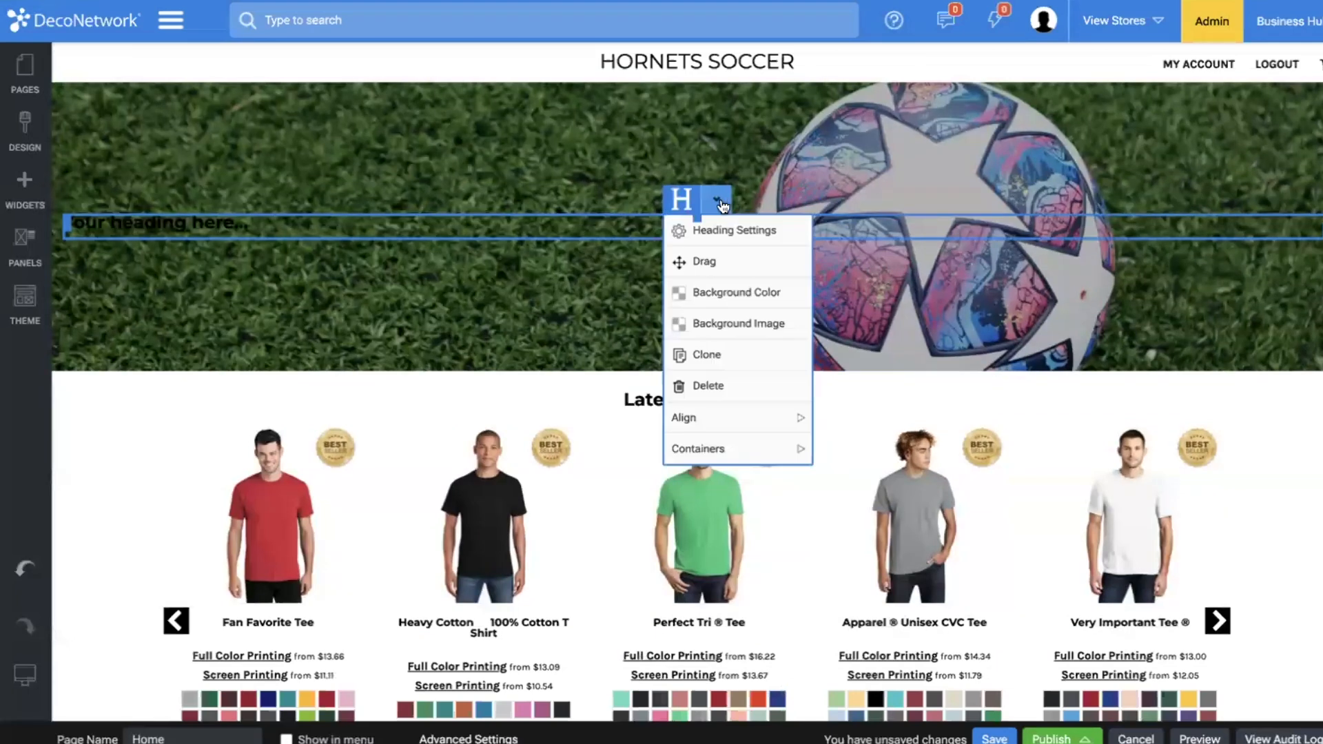
{"action": "left_click", "coordinate": [730, 230]}
{"action": "left_click", "coordinate": [89, 222]}
{"action": "left_click", "coordinate": [108, 299]}
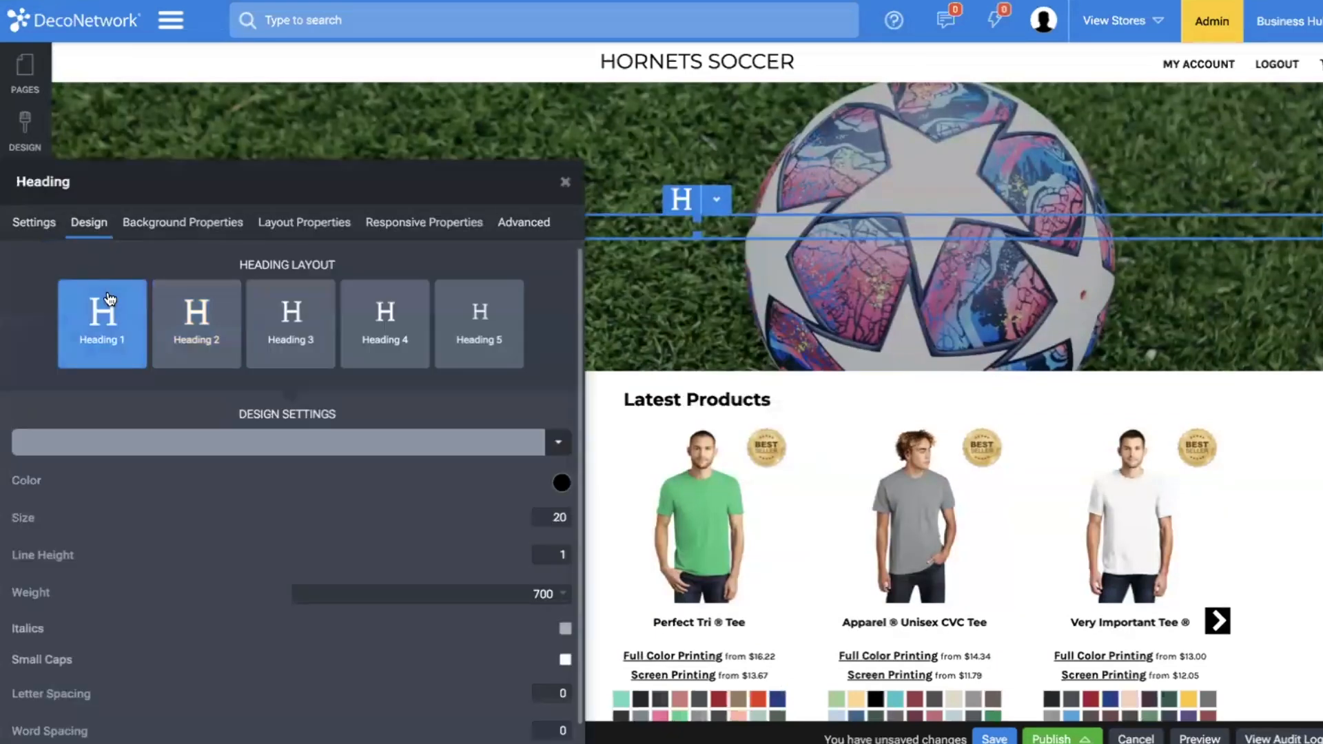
Set the heading's color to white and its size to 40.
{"action": "left_click", "coordinate": [562, 483]}
{"action": "left_click", "coordinate": [257, 521]}
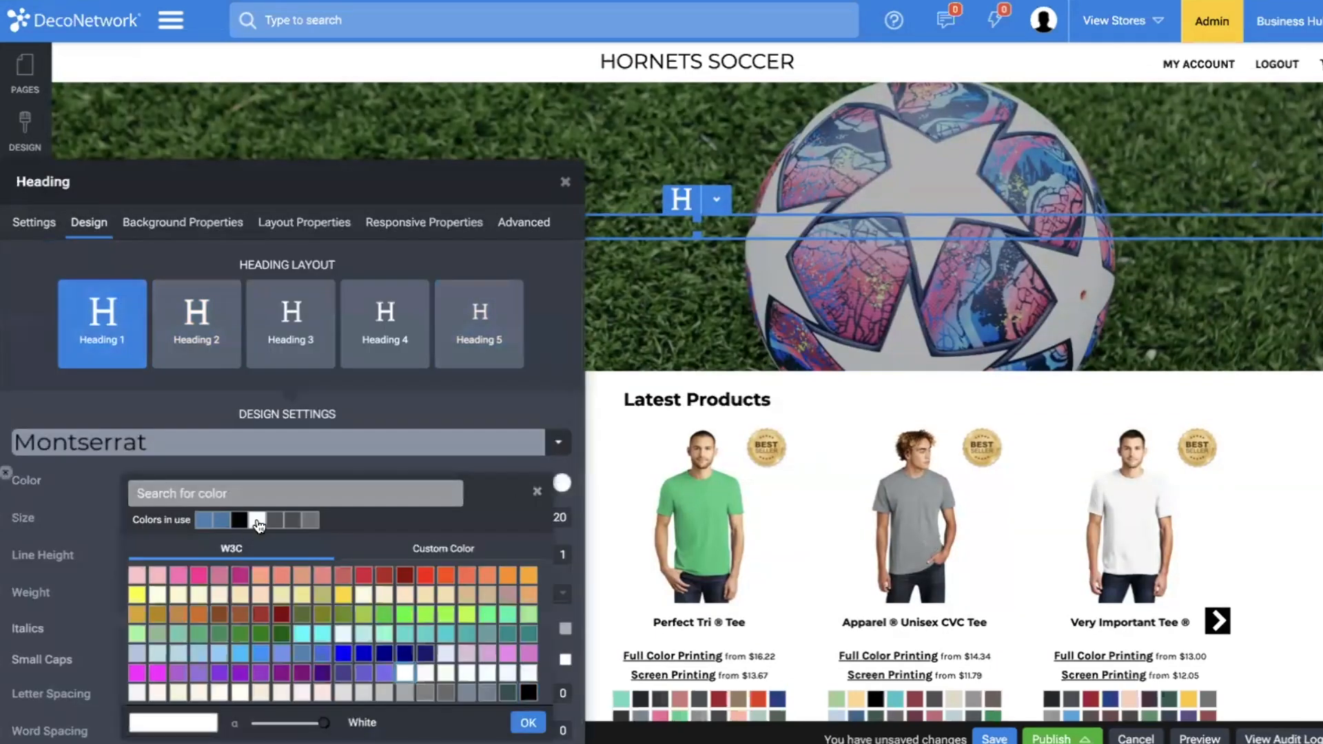
{"action": "left_click", "coordinate": [448, 391]}
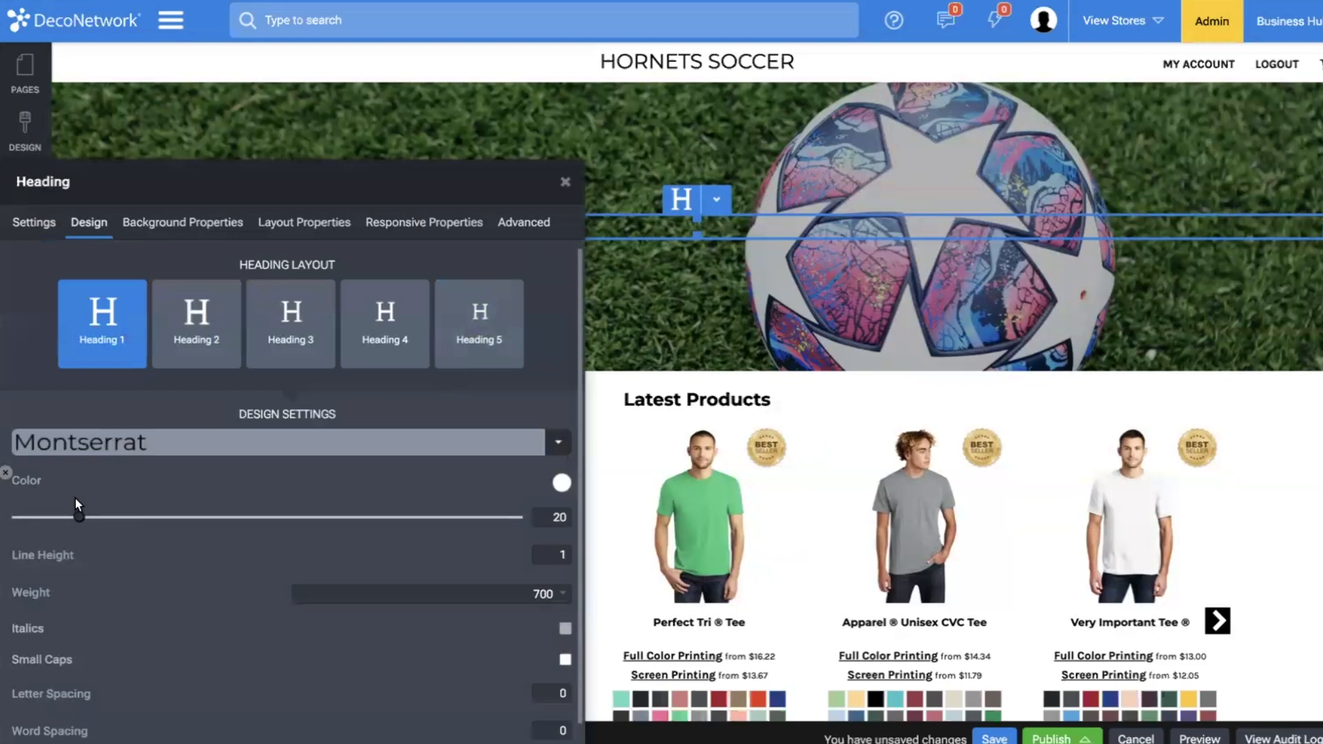
{"action": "left_click", "coordinate": [91, 517]}
{"action": "left_click_drag", "start_coordinate": [91, 517], "coordinate": [165, 517]}
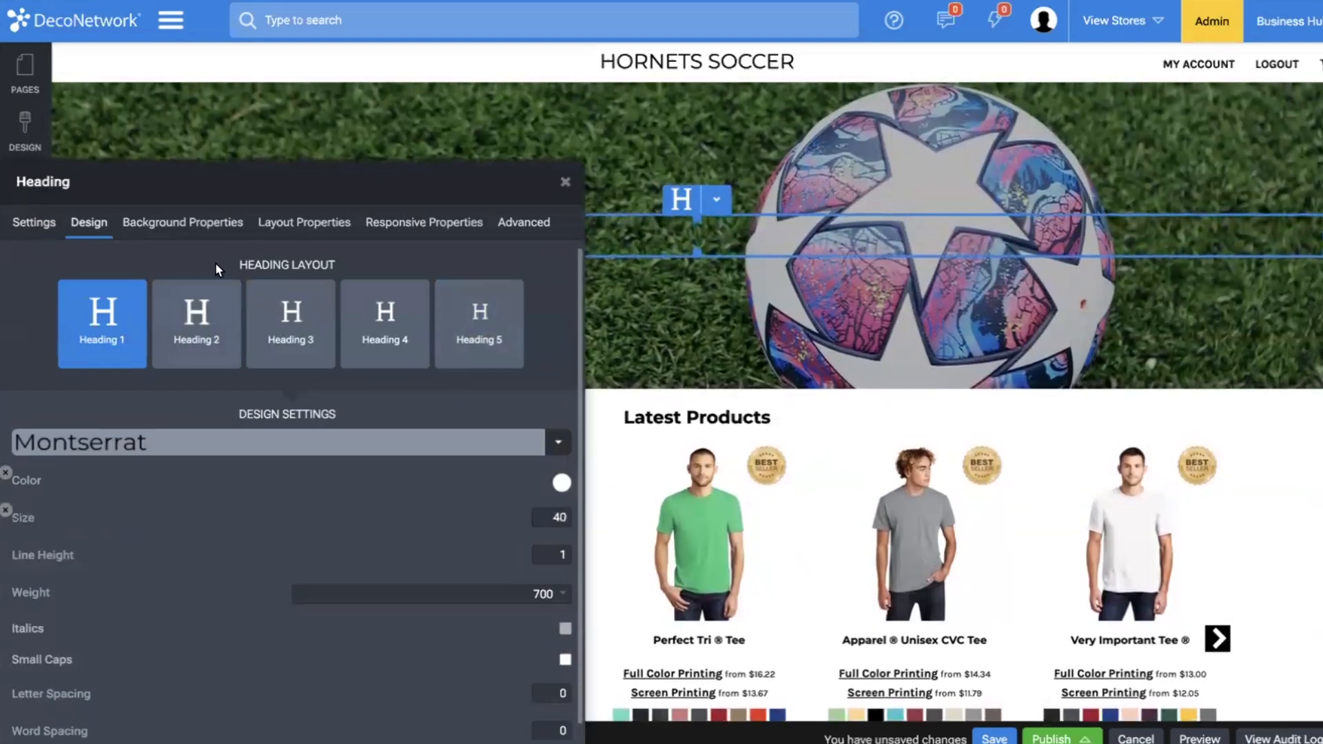
Set the heading's alignment to Center in its layout properties.
{"action": "left_click", "coordinate": [304, 221]}
{"action": "left_click", "coordinate": [158, 318]}
{"action": "left_click", "coordinate": [138, 372]}
{"action": "left_click", "coordinate": [105, 189]}
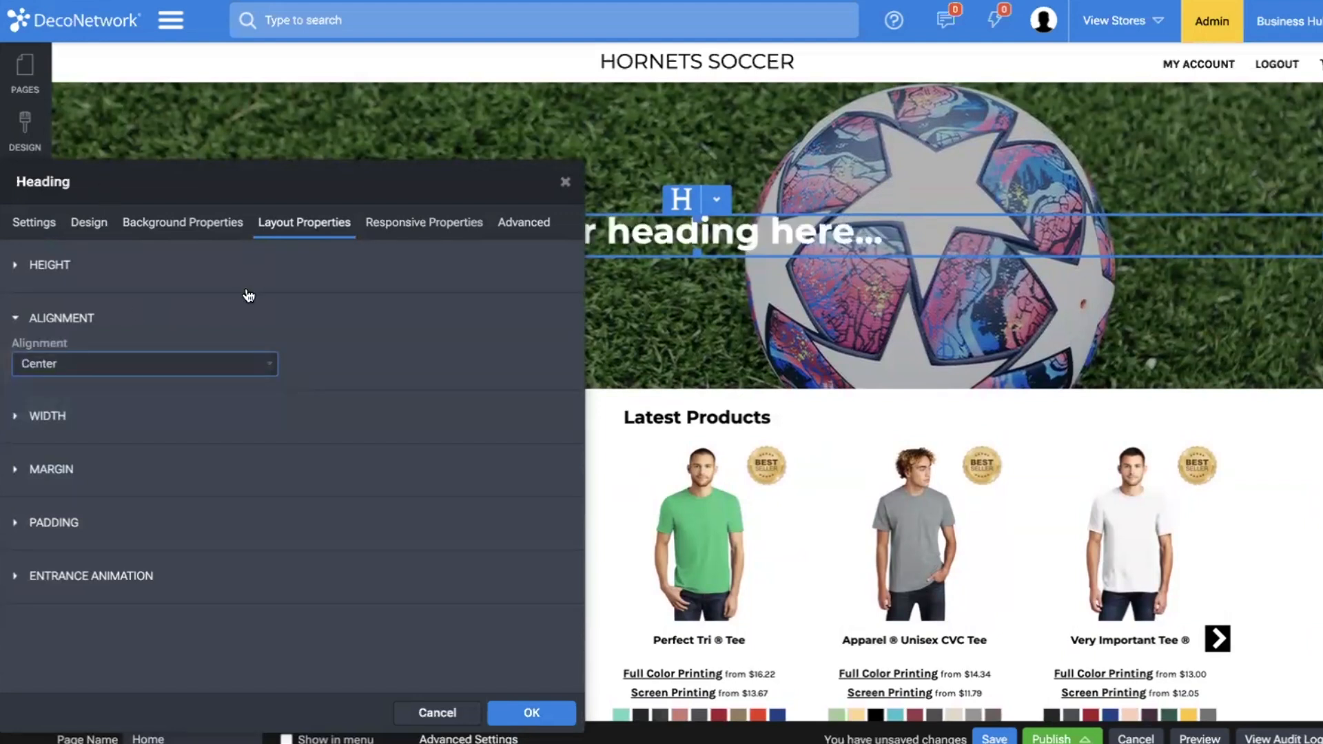
Set the heading's size to 50 and its font to Oswald.
{"action": "left_click", "coordinate": [38, 229]}
{"action": "left_click", "coordinate": [89, 222]}
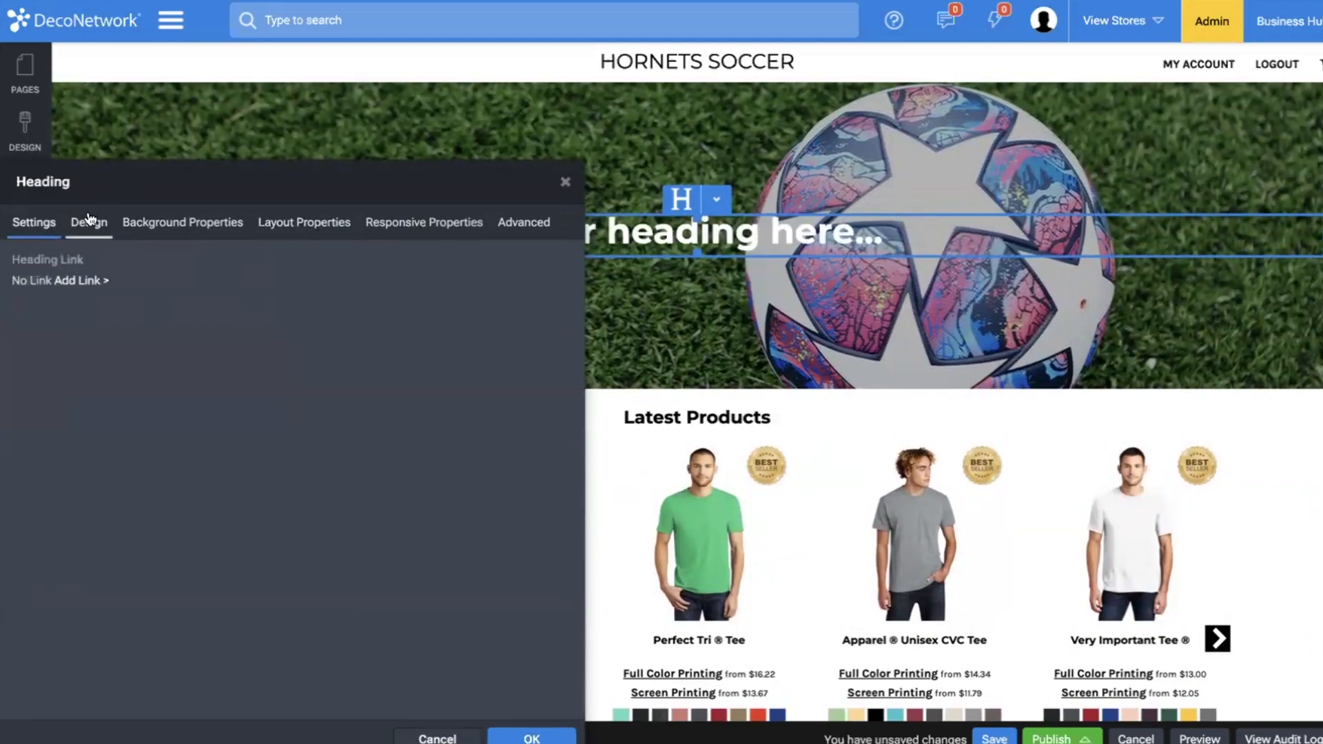
{"action": "left_click_drag", "start_coordinate": [185, 517], "coordinate": [208, 514]}
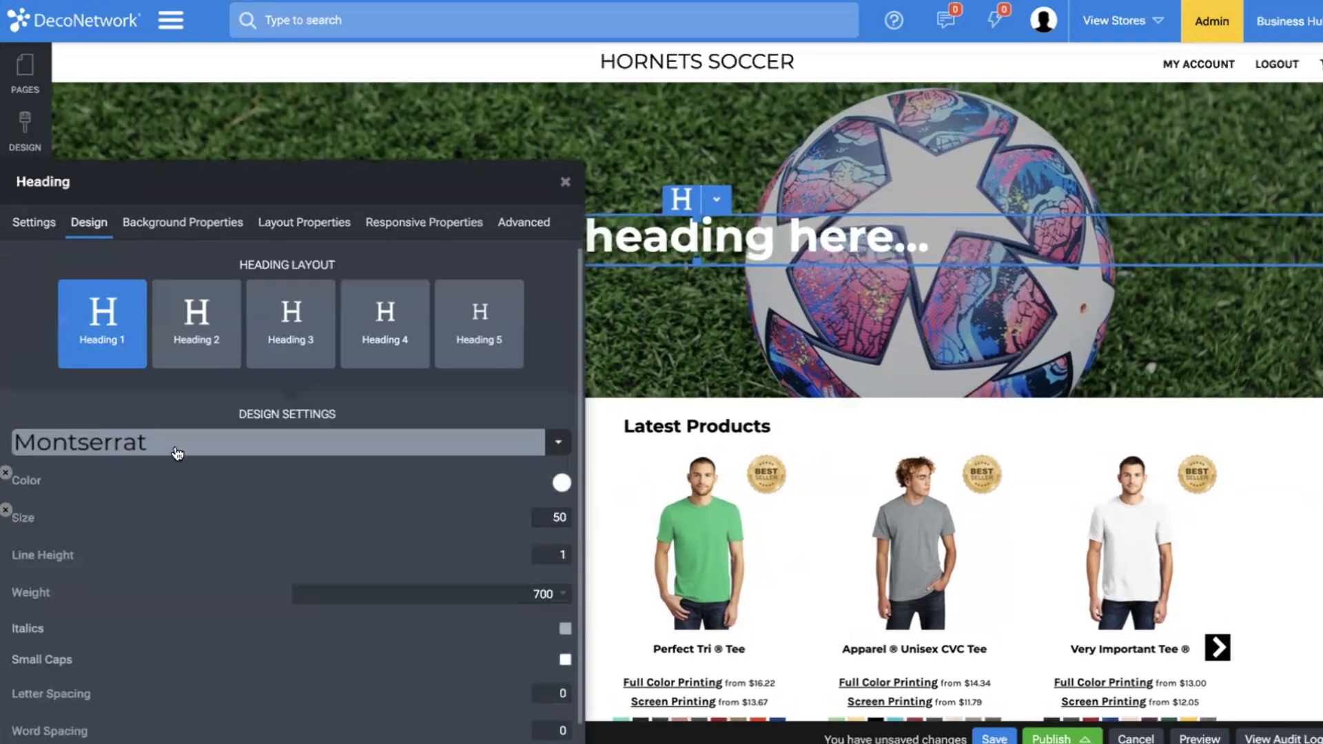
{"action": "left_click", "coordinate": [177, 452]}
{"action": "type", "text": "oswal"}
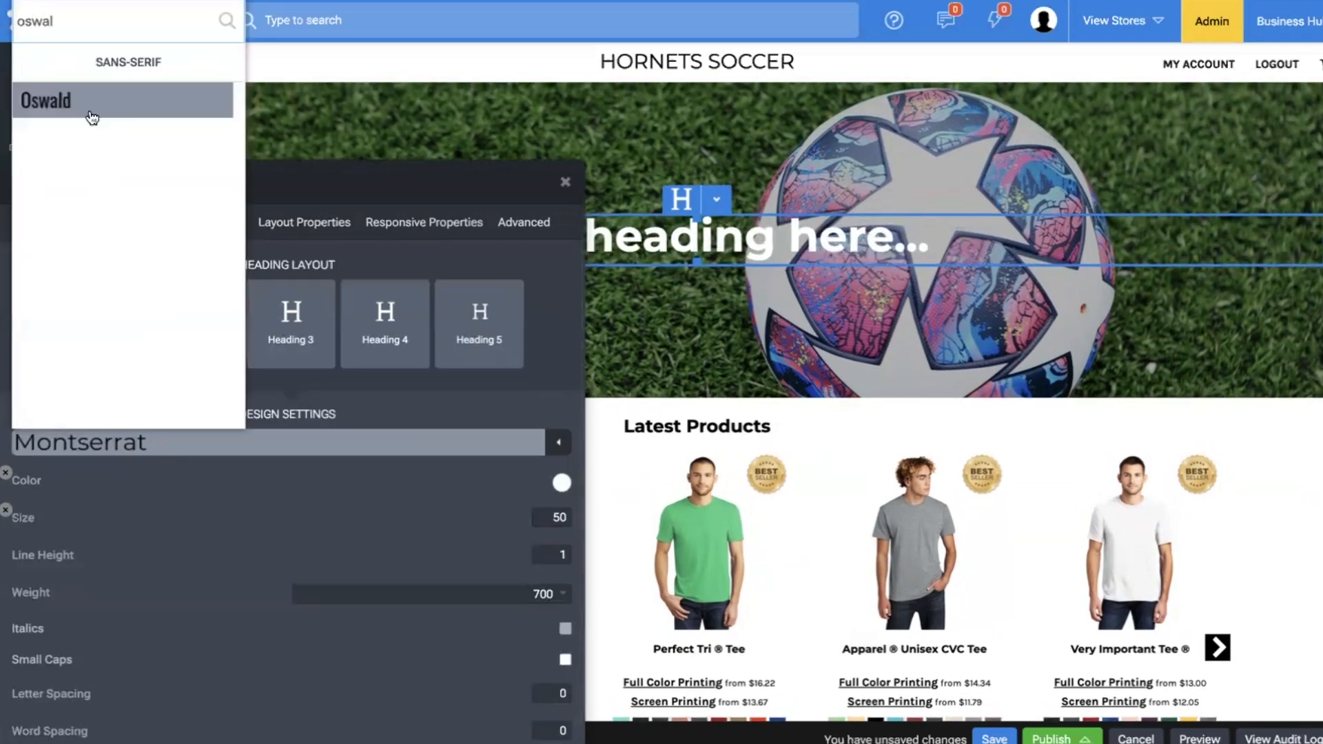
{"action": "left_click", "coordinate": [89, 111]}
Set the heading's text to uppercase and enlarge its size to 73.
{"action": "scroll", "coordinate": [404, 567], "scroll_direction": "down", "scroll_amount": 1}
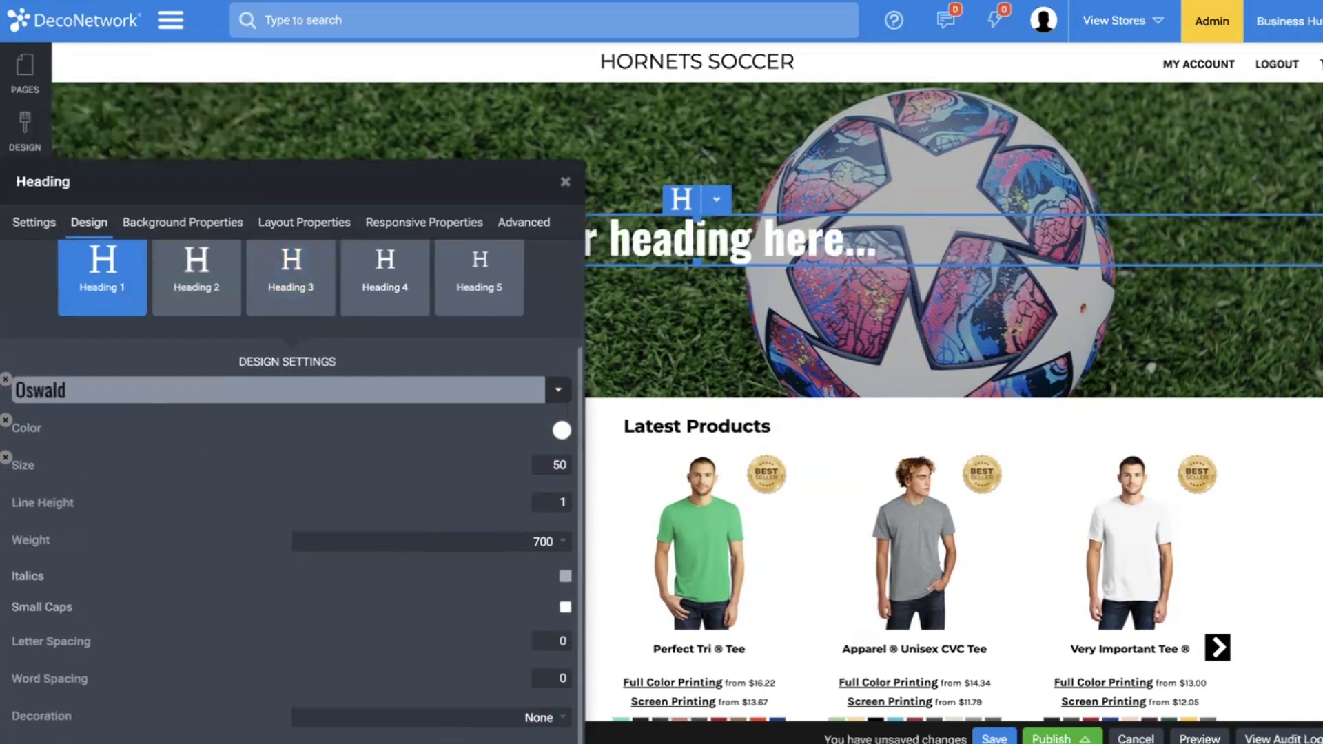
{"action": "left_click", "coordinate": [439, 718]}
{"action": "left_click", "coordinate": [441, 712]}
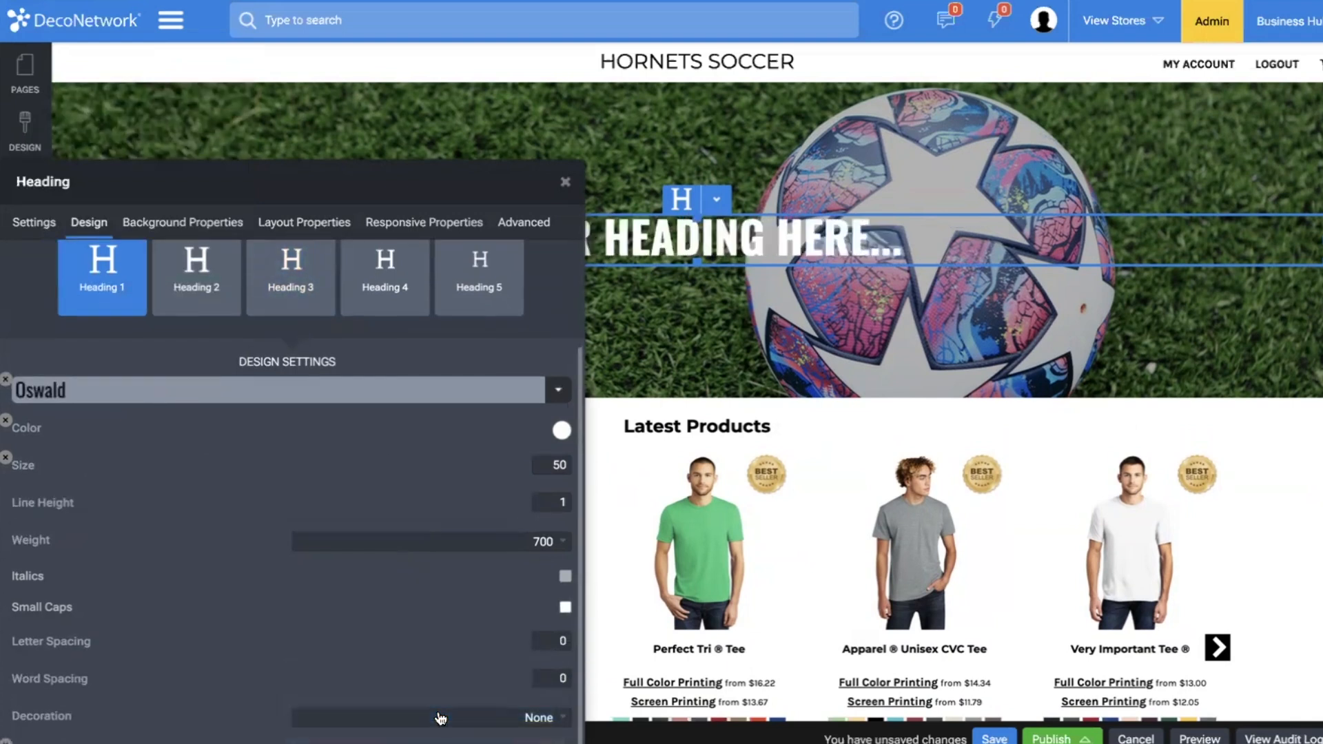
{"action": "mouse_move", "coordinate": [213, 463]}
{"action": "left_click_drag", "start_coordinate": [219, 464], "coordinate": [309, 465]}
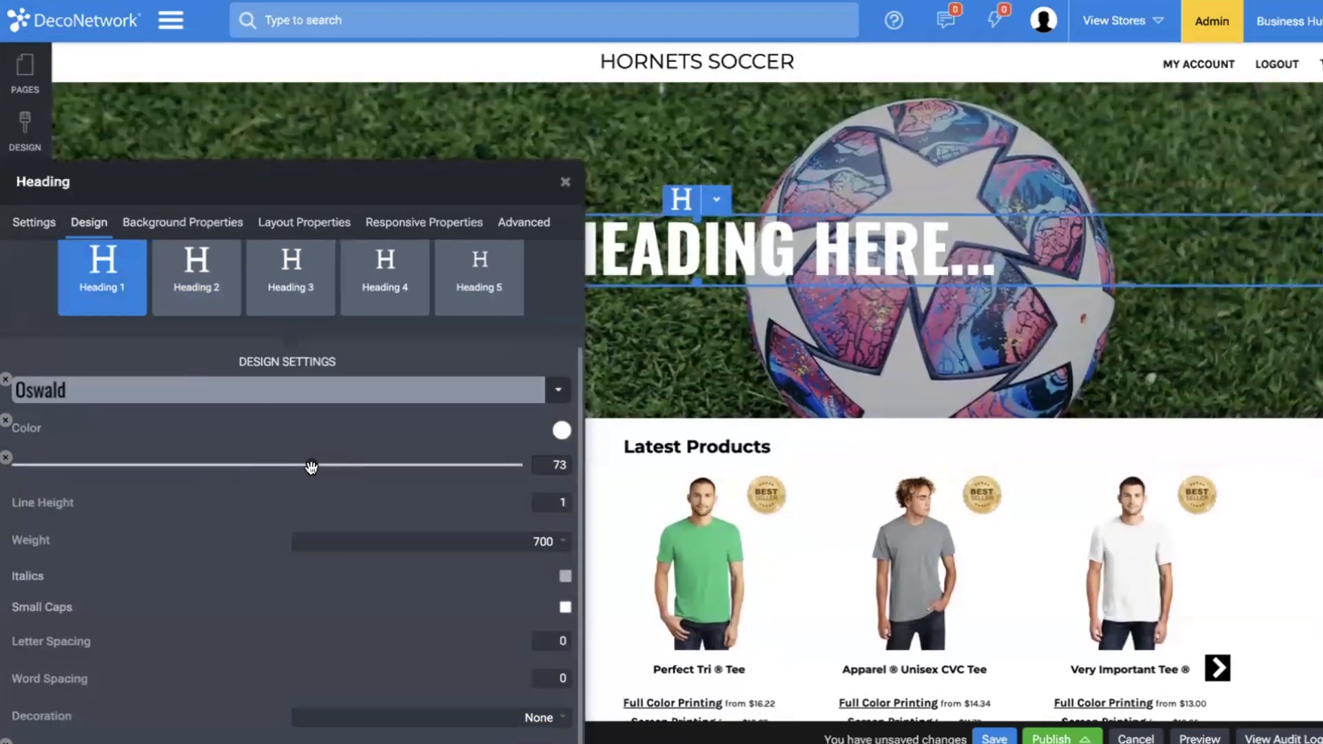
Replace the banner heading's placeholder text with "GET YOUR HORNETS SOCCER GEAR".
{"action": "left_click", "coordinate": [850, 316]}
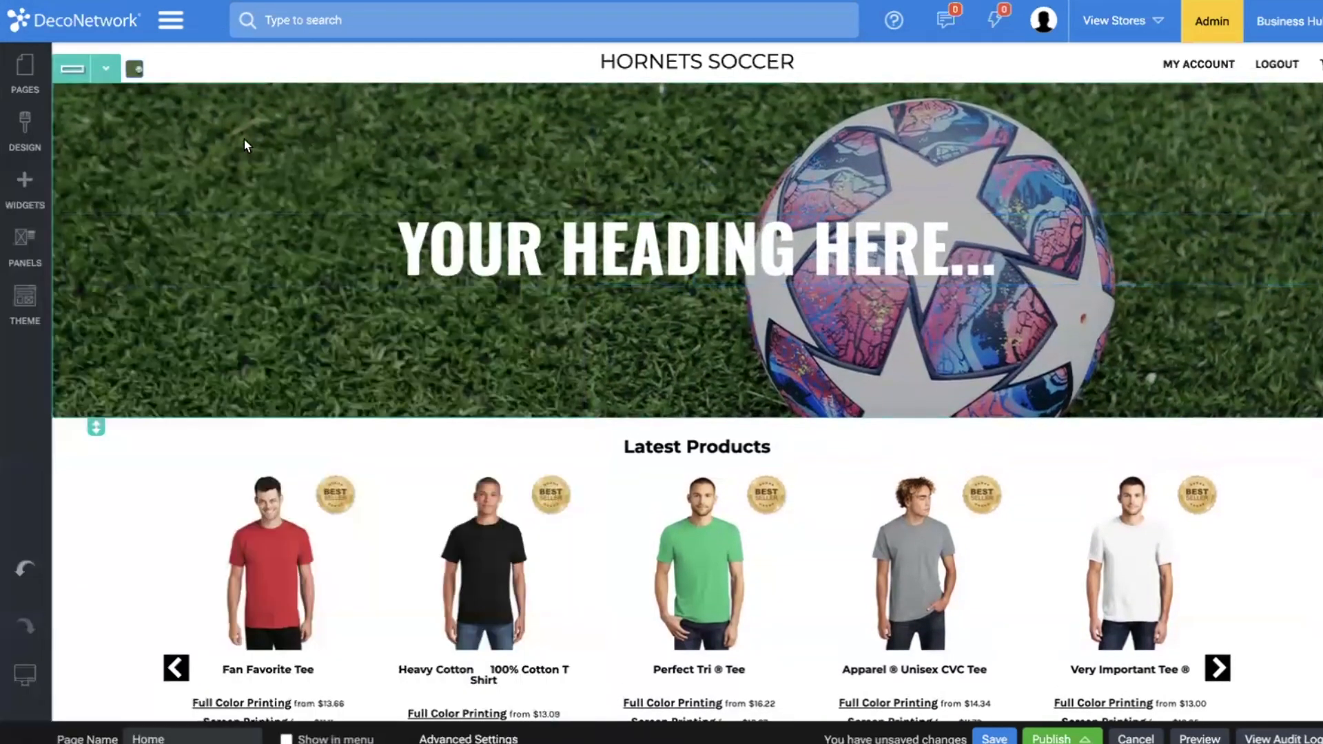
{"action": "triple_click", "coordinate": [567, 254]}
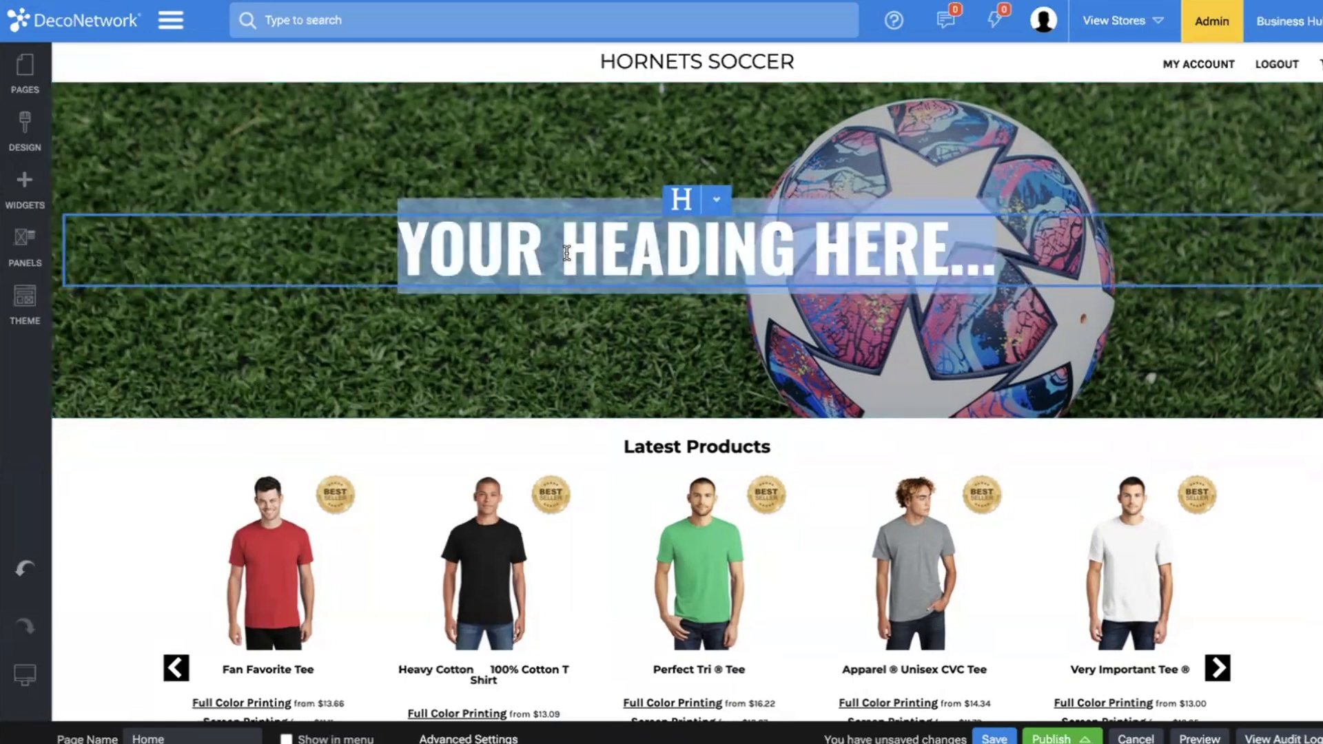
{"action": "type", "text": "GET YOUR"}
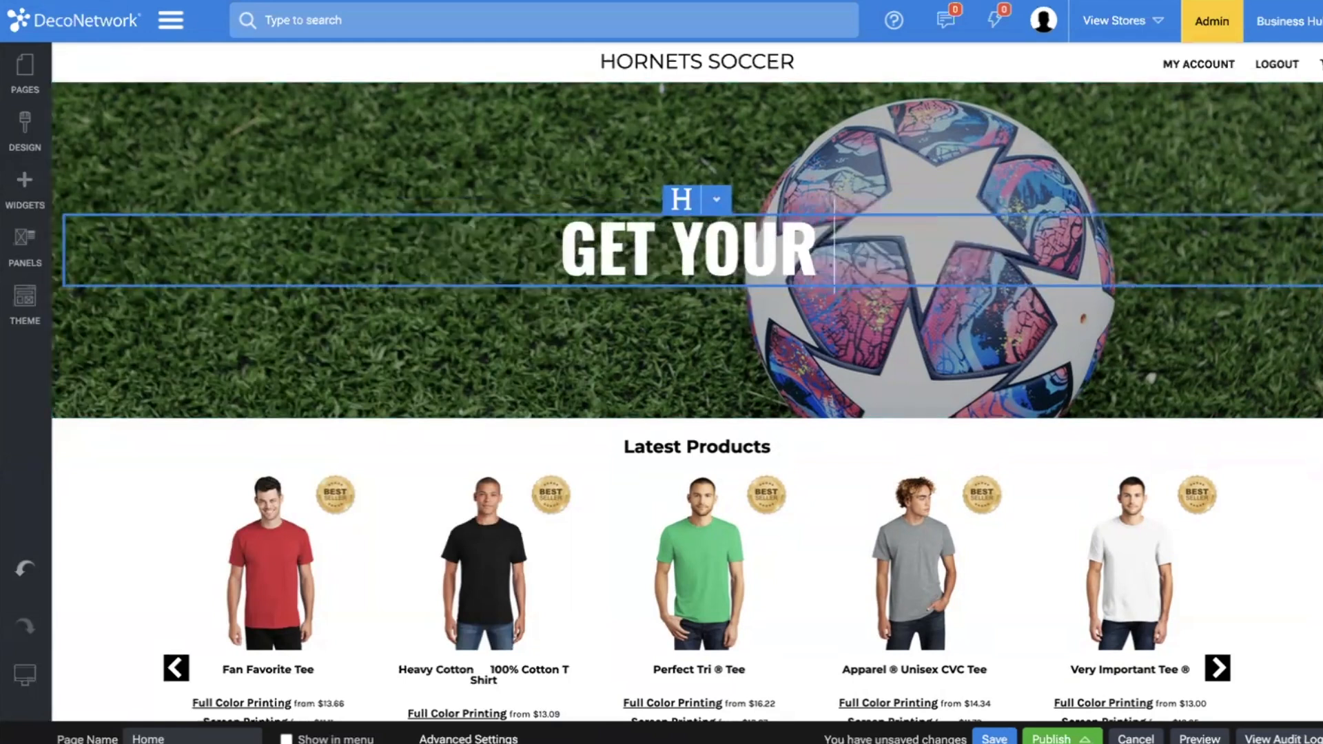
{"action": "type", "text": "HORNETS"}
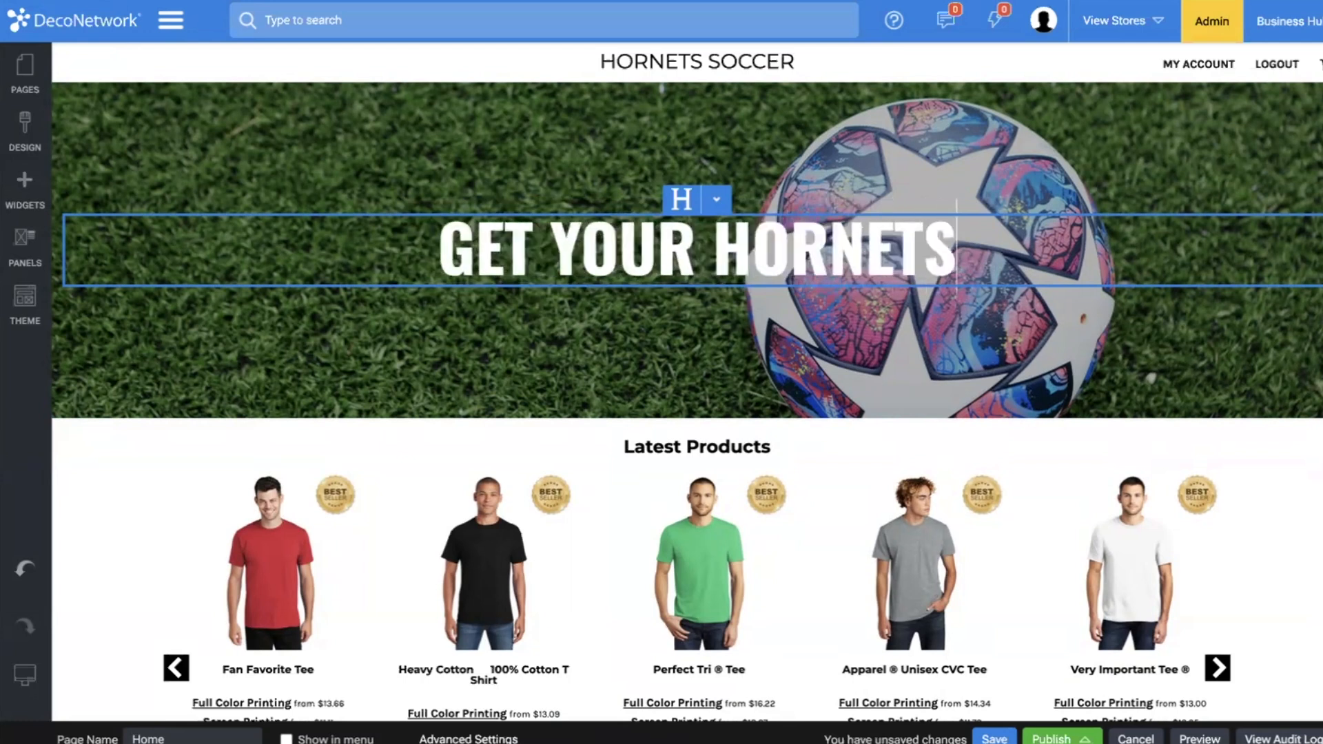
{"action": "type", "text": " SOCCER GEAR"}
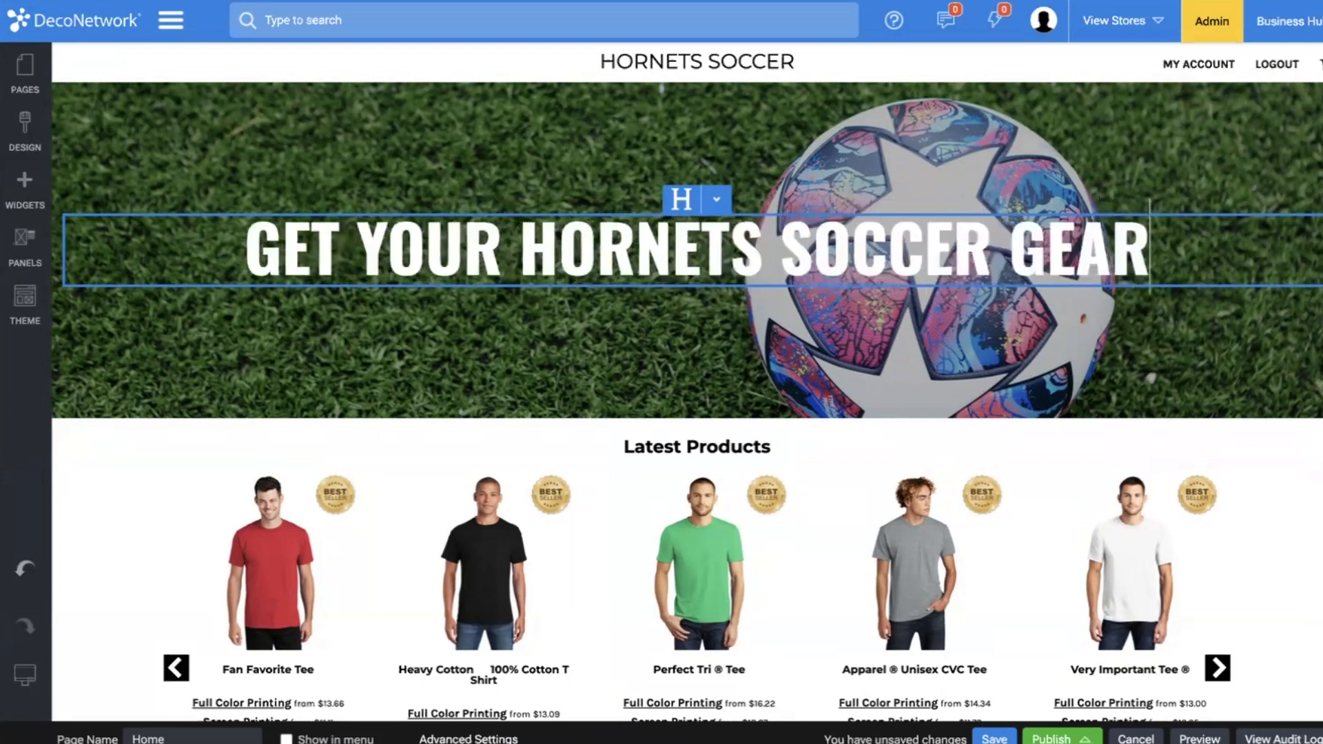
{"action": "left_click", "coordinate": [626, 367]}
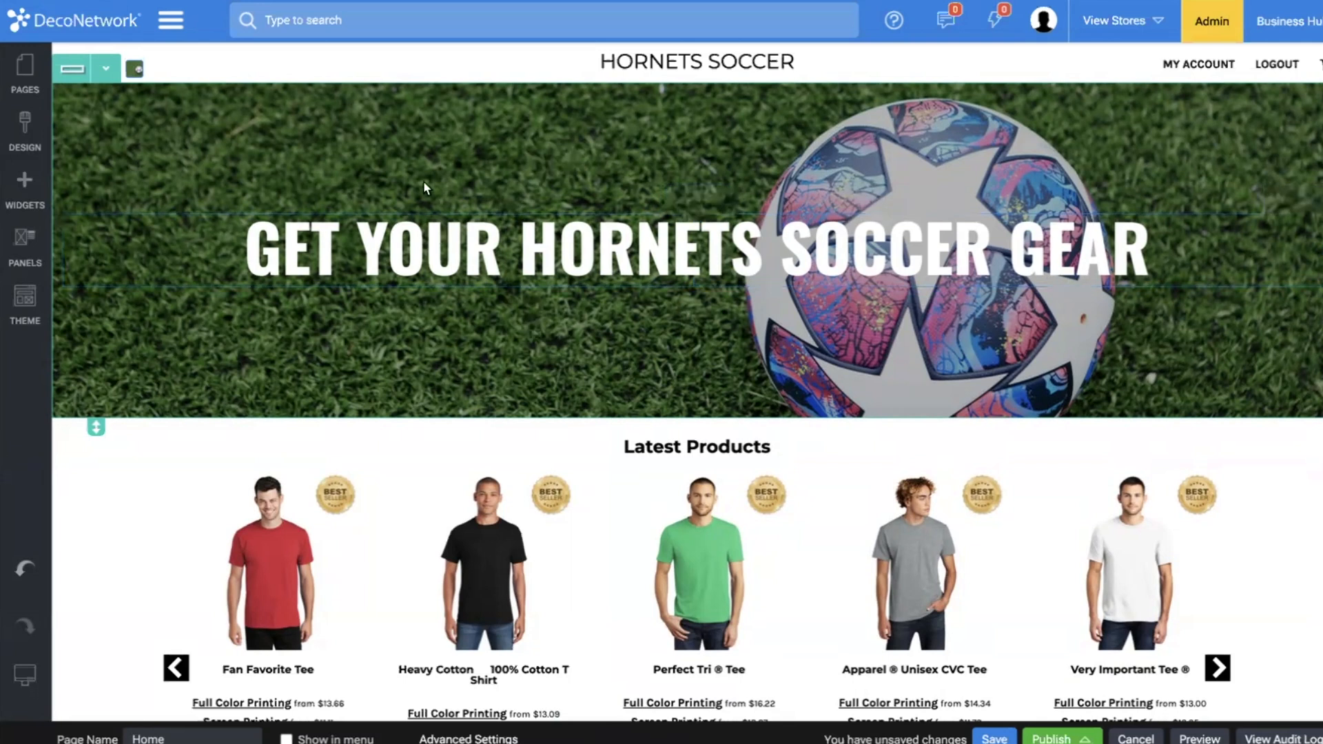
Add a one-column row between the soccer banner and the Latest Products section.
{"action": "scroll", "coordinate": [279, 184], "scroll_direction": "down", "scroll_amount": 3}
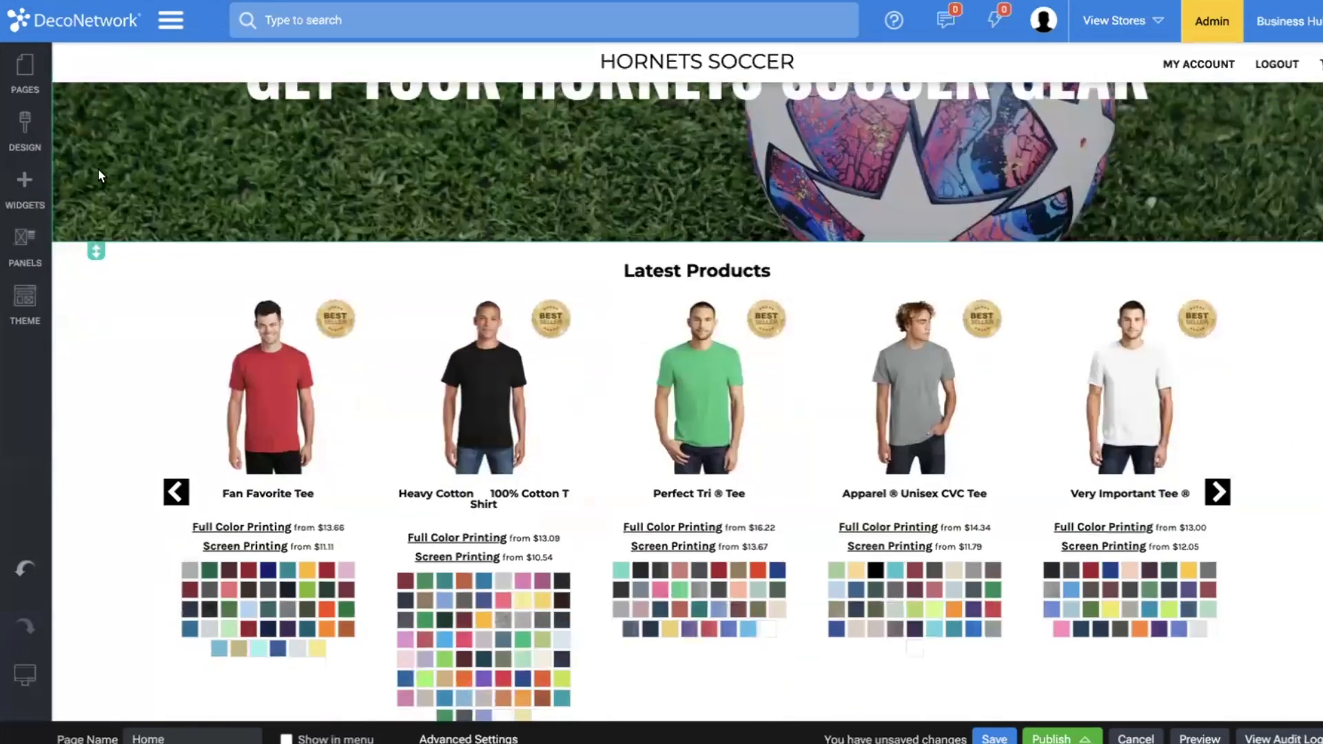
{"action": "left_click", "coordinate": [27, 187]}
{"action": "left_click_drag", "start_coordinate": [117, 171], "coordinate": [456, 353]}
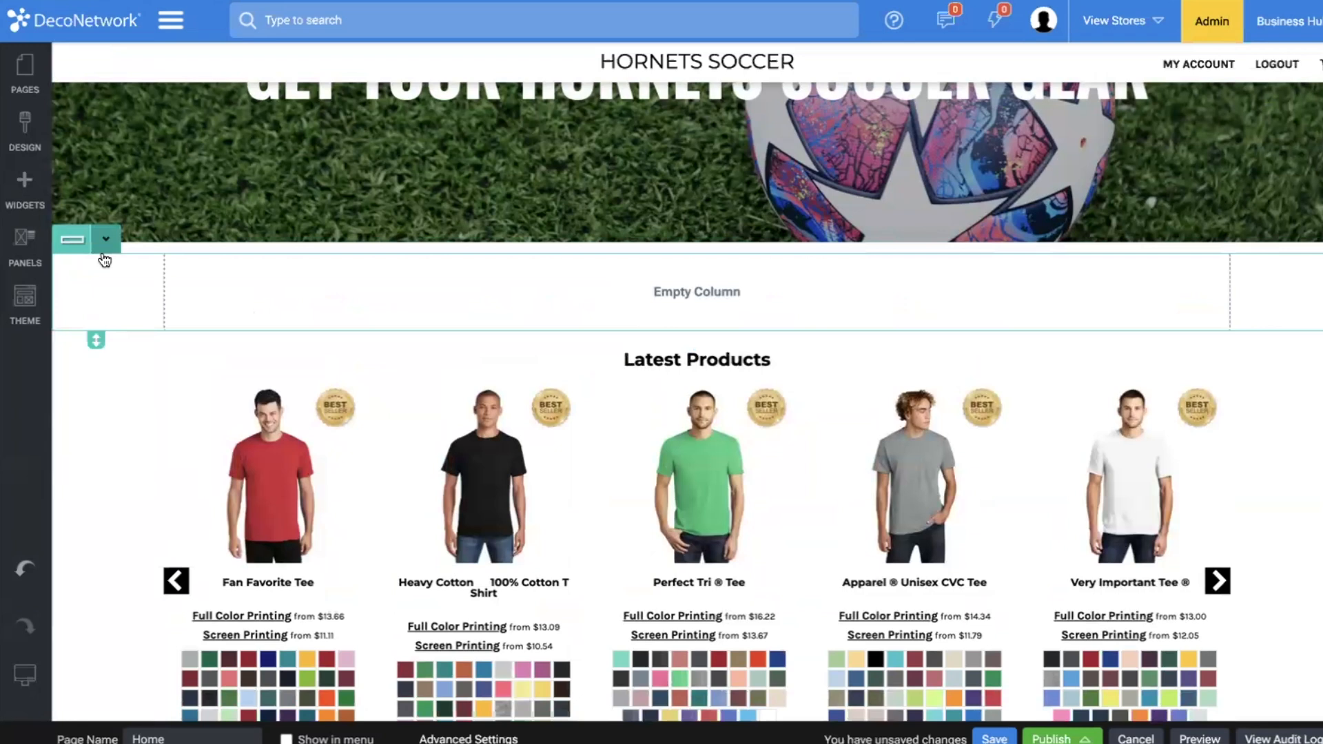
Enable Background Full Page Bleed for the new empty row and set its top margin to Custom, 0 px.
{"action": "left_click", "coordinate": [104, 251]}
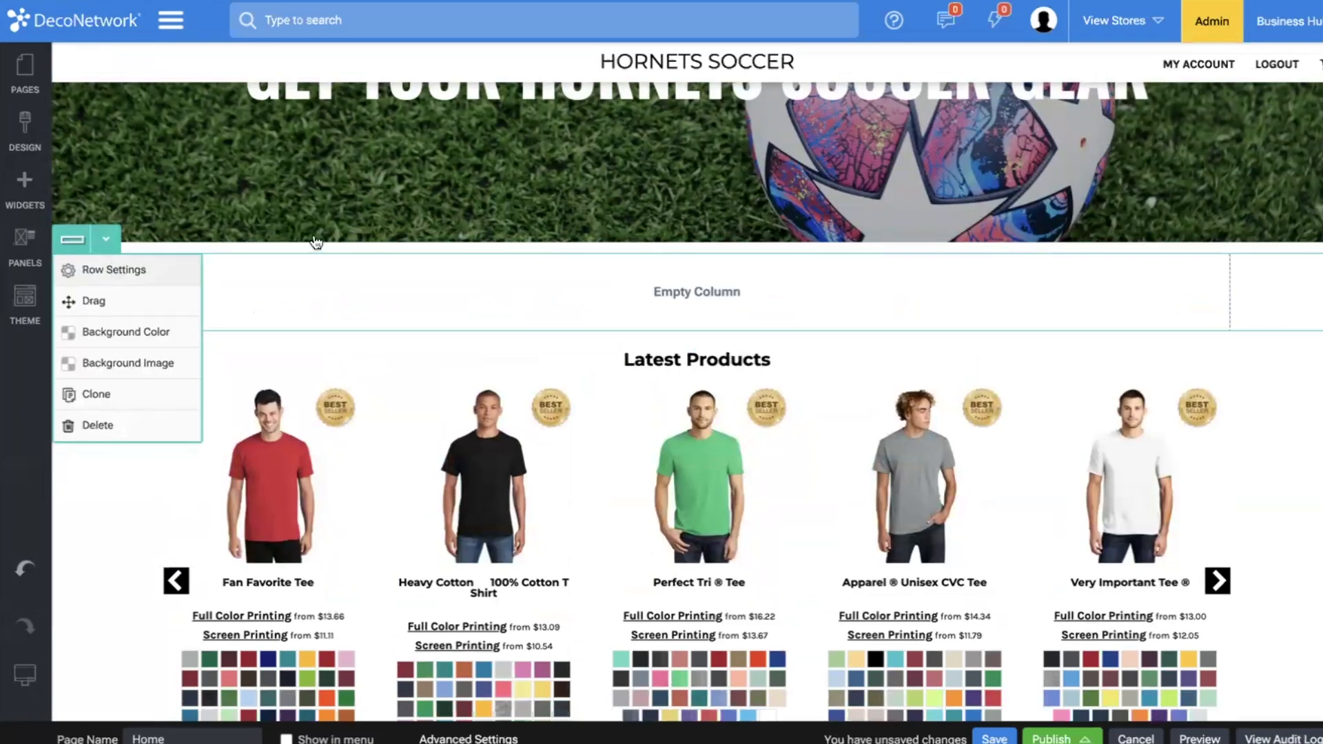
{"action": "left_click", "coordinate": [114, 270]}
{"action": "left_click", "coordinate": [79, 538]}
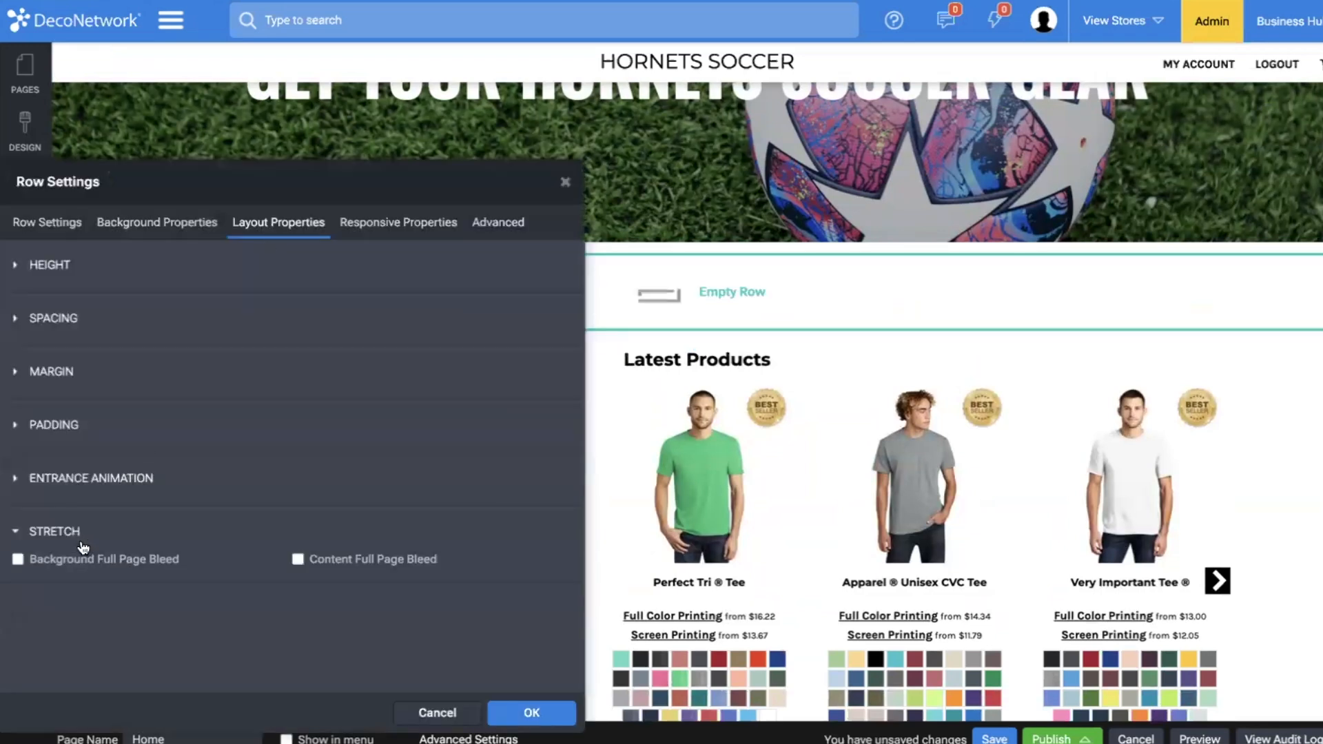
{"action": "left_click", "coordinate": [75, 562]}
{"action": "left_click", "coordinate": [71, 364]}
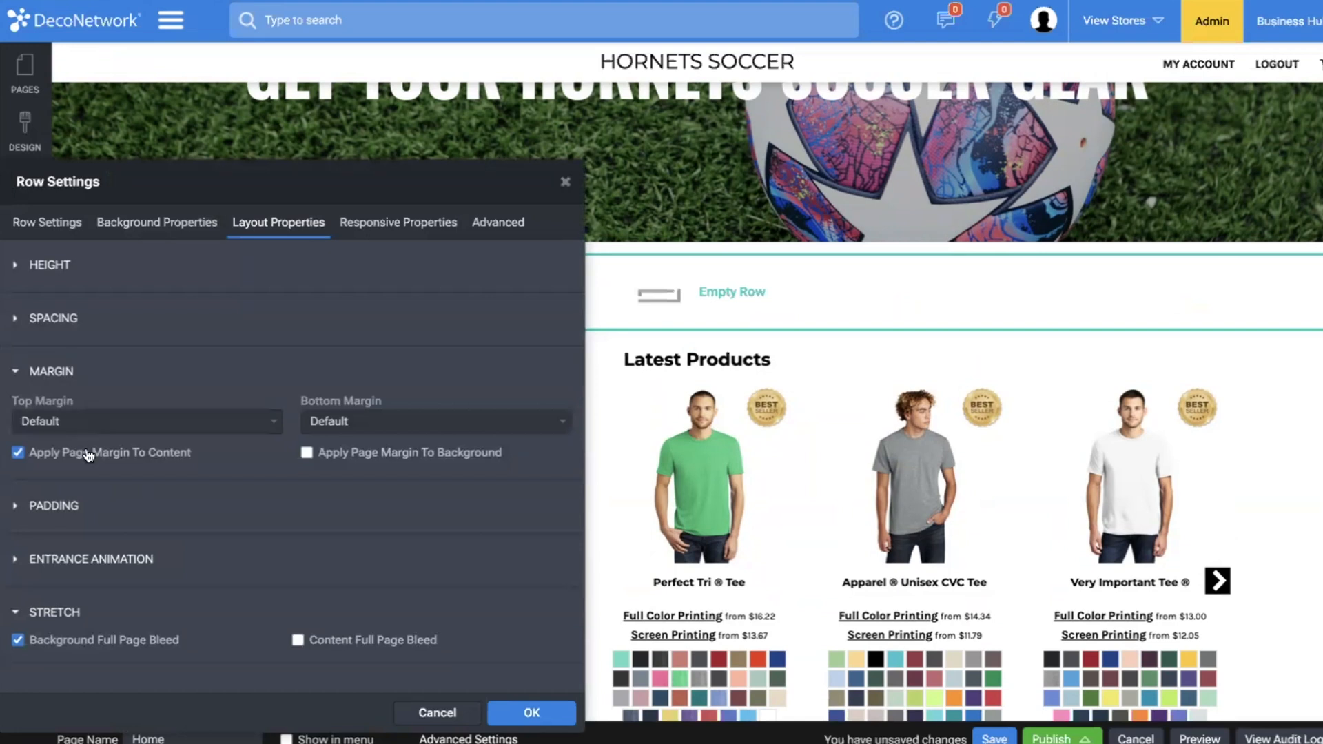
{"action": "left_click", "coordinate": [89, 422]}
{"action": "left_click", "coordinate": [49, 538]}
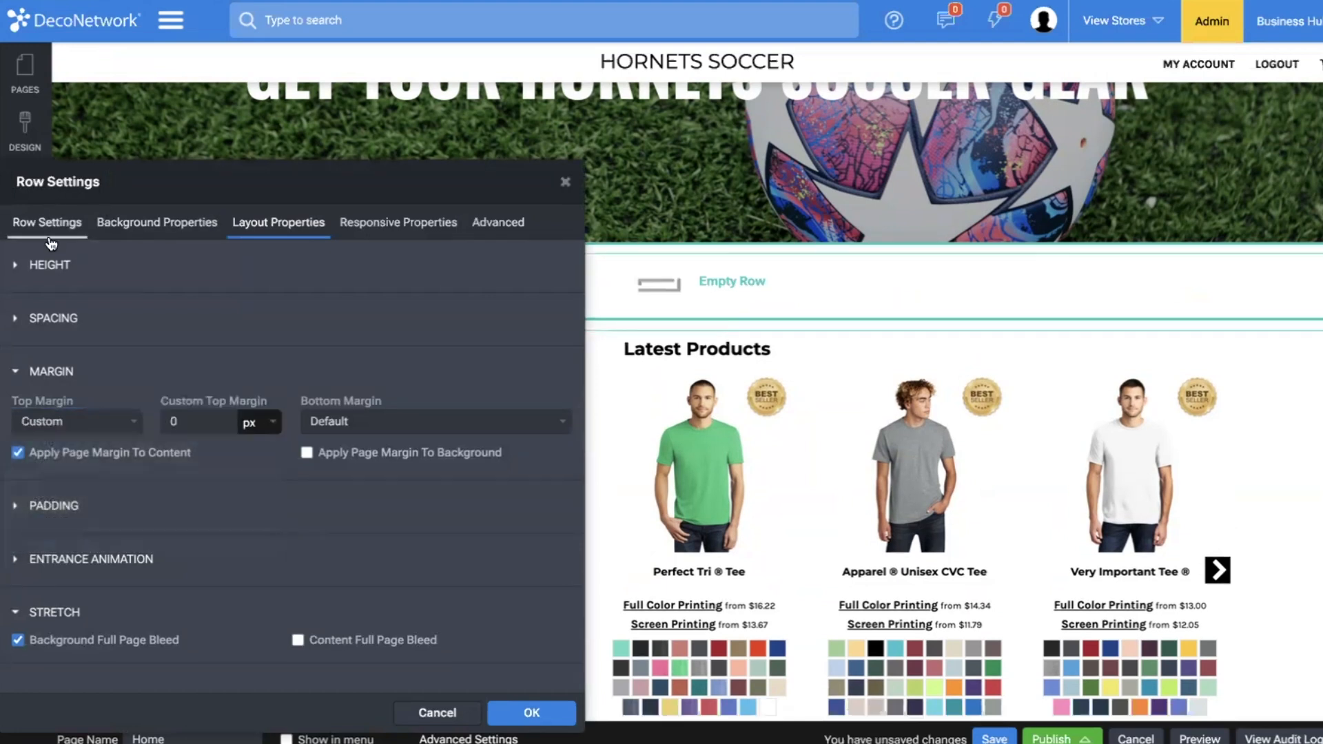
Give the new row a drop shadow and extra space above and below its column.
{"action": "left_click", "coordinate": [158, 222]}
{"action": "left_click", "coordinate": [62, 372]}
{"action": "left_click", "coordinate": [97, 473]}
{"action": "left_click", "coordinate": [530, 712]}
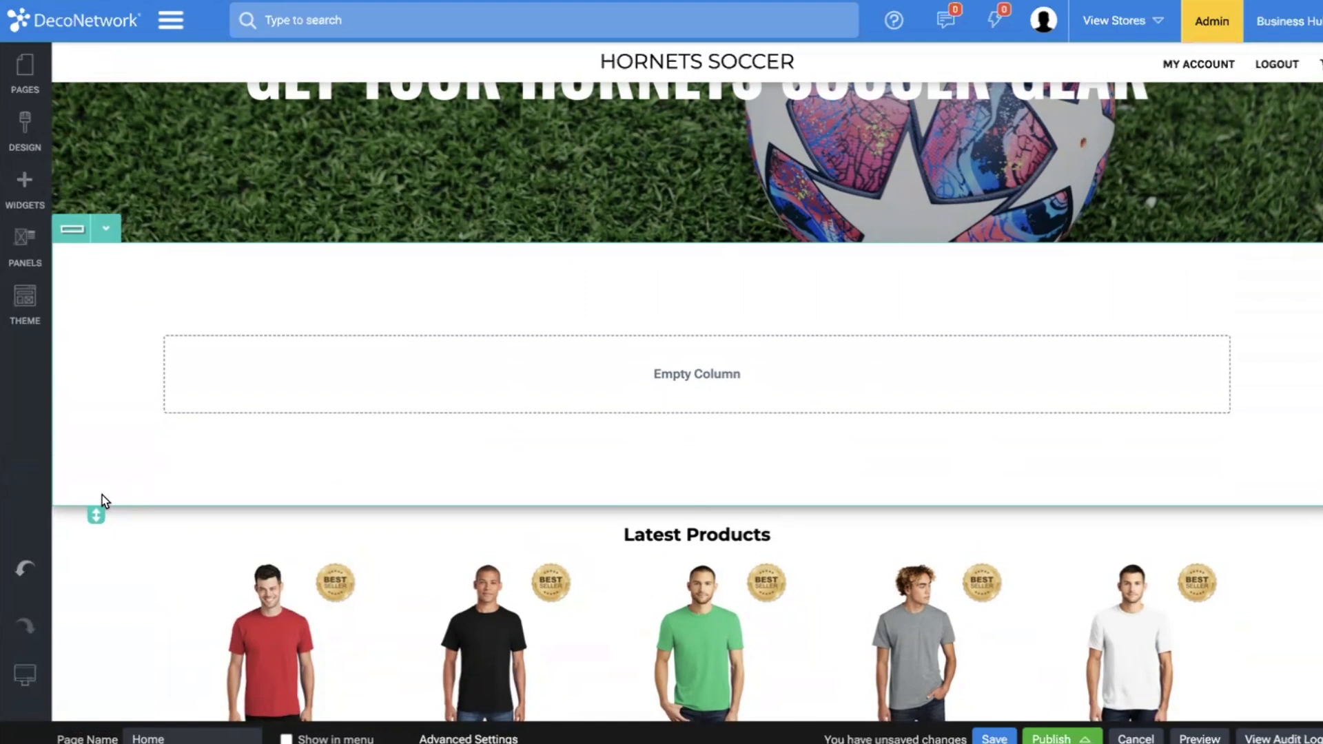
Add a Heading widget to the empty column below the banner.
{"action": "scroll", "coordinate": [324, 244], "scroll_direction": "up", "scroll_amount": 2}
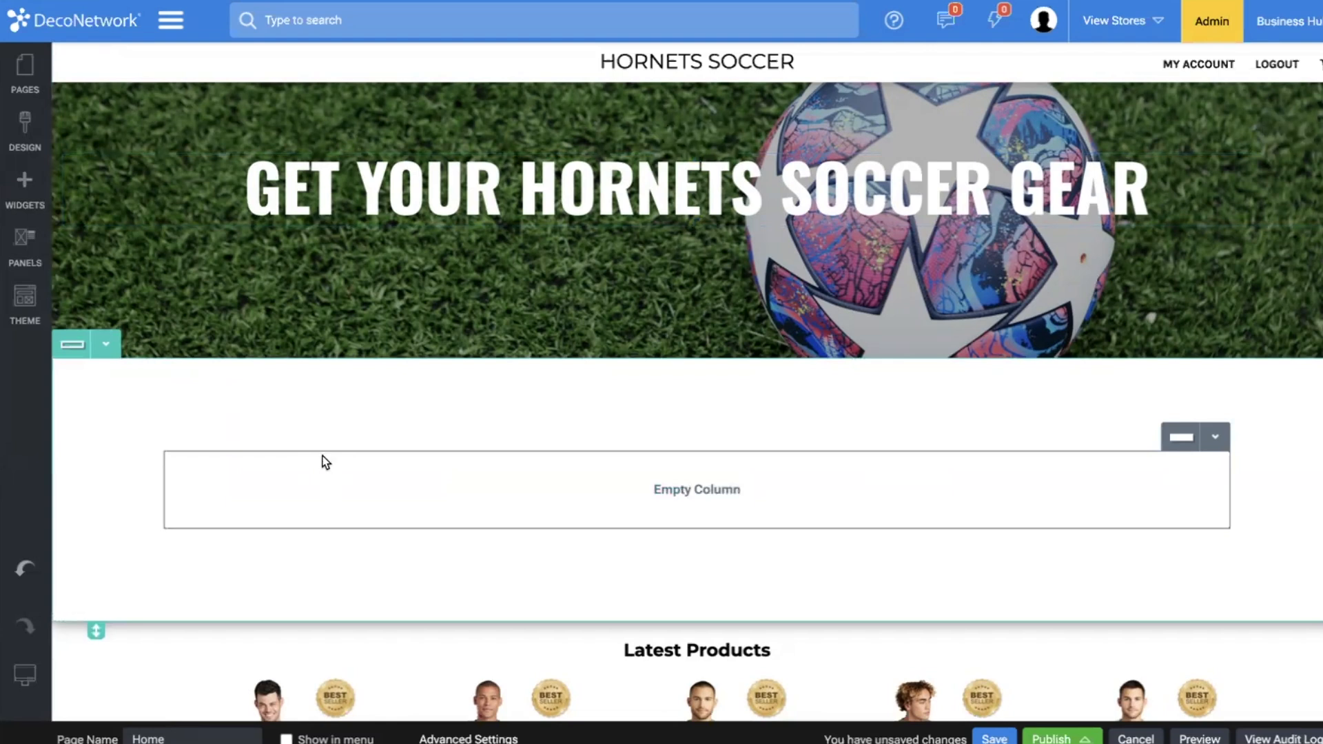
{"action": "left_click", "coordinate": [25, 187]}
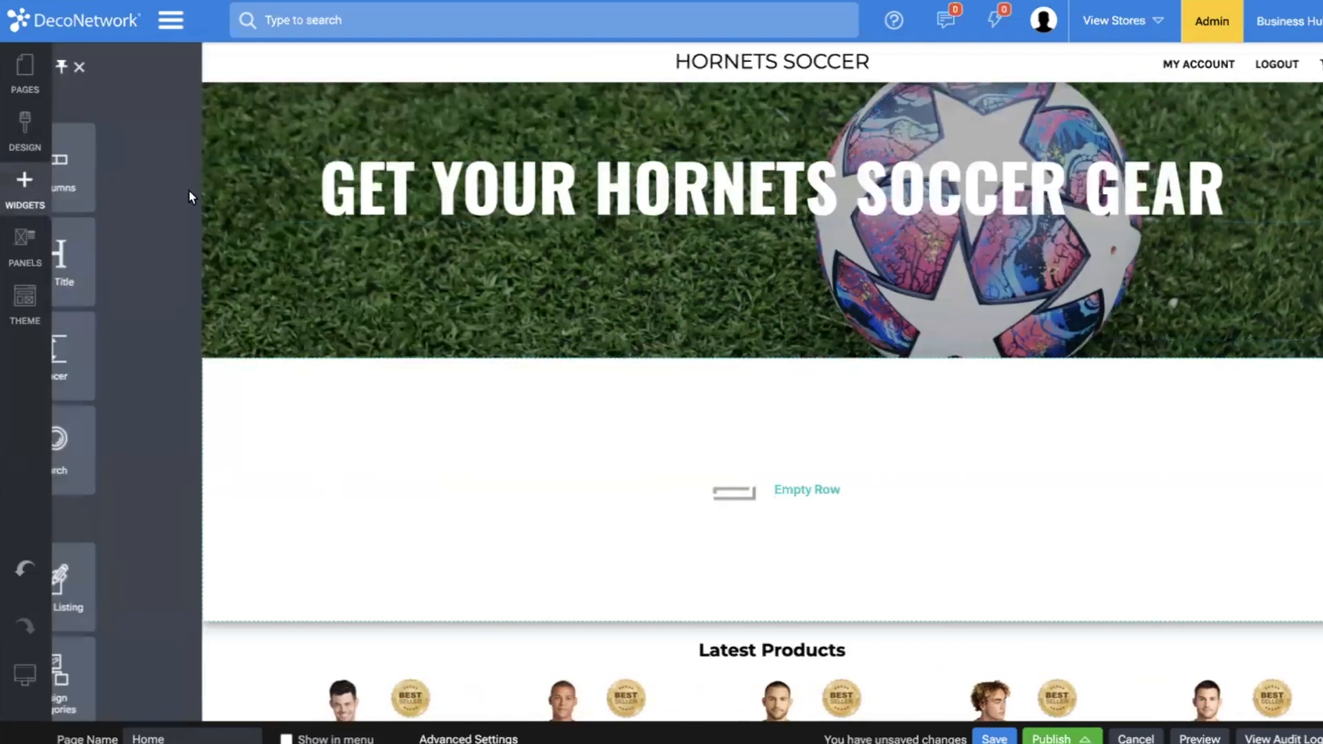
{"action": "left_click_drag", "start_coordinate": [222, 255], "coordinate": [557, 473]}
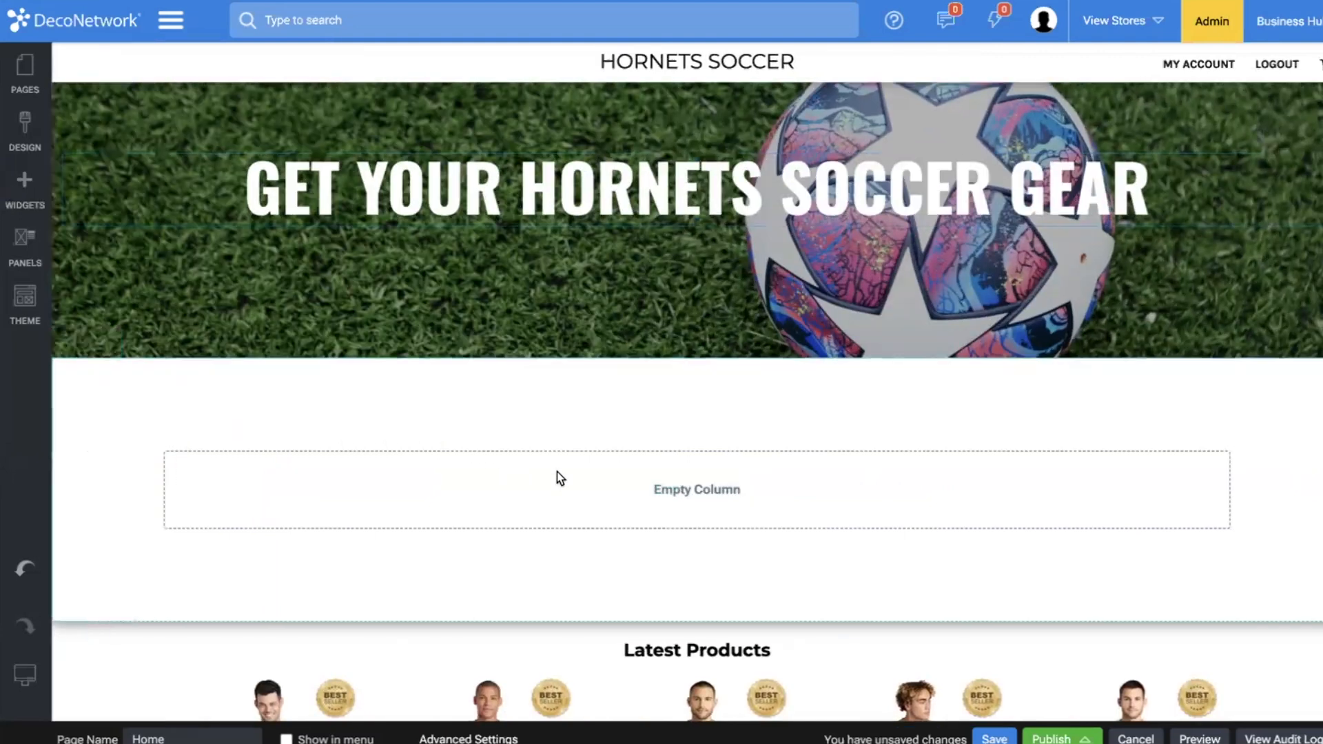
Enlarge the new heading's text and set its alignment to Center.
{"action": "left_click", "coordinate": [717, 436]}
{"action": "left_click", "coordinate": [704, 469]}
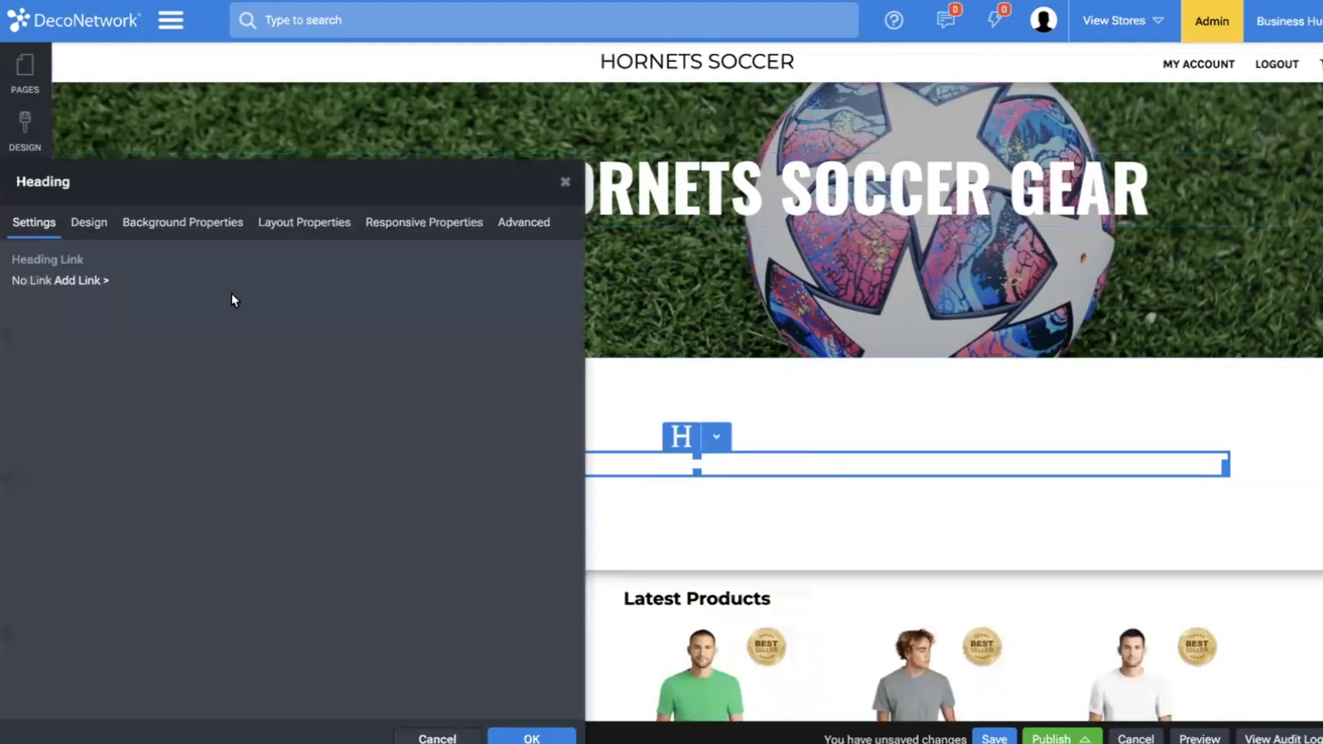
{"action": "left_click", "coordinate": [86, 223]}
{"action": "left_click", "coordinate": [136, 517]}
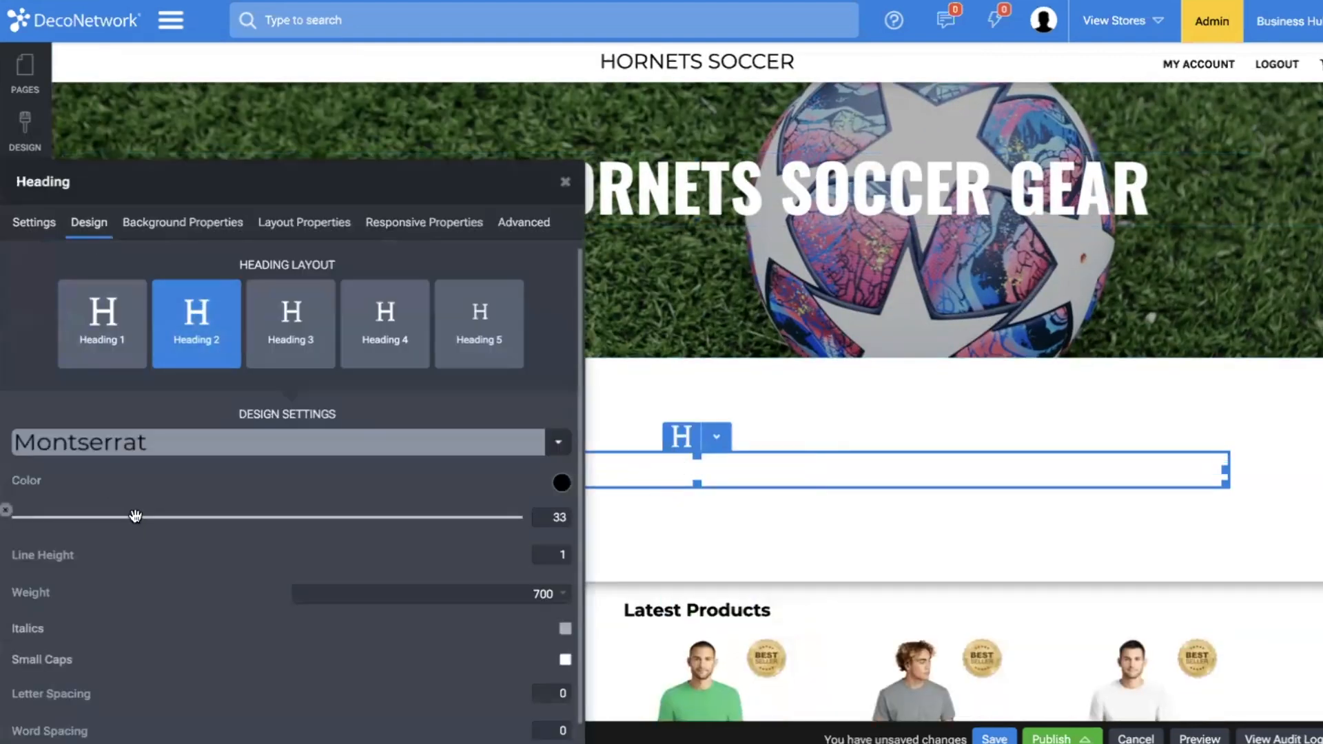
{"action": "left_click_drag", "start_coordinate": [136, 517], "coordinate": [195, 519]}
{"action": "left_click", "coordinate": [304, 222]}
{"action": "left_click", "coordinate": [135, 323]}
{"action": "left_click", "coordinate": [133, 362]}
{"action": "left_click", "coordinate": [127, 386]}
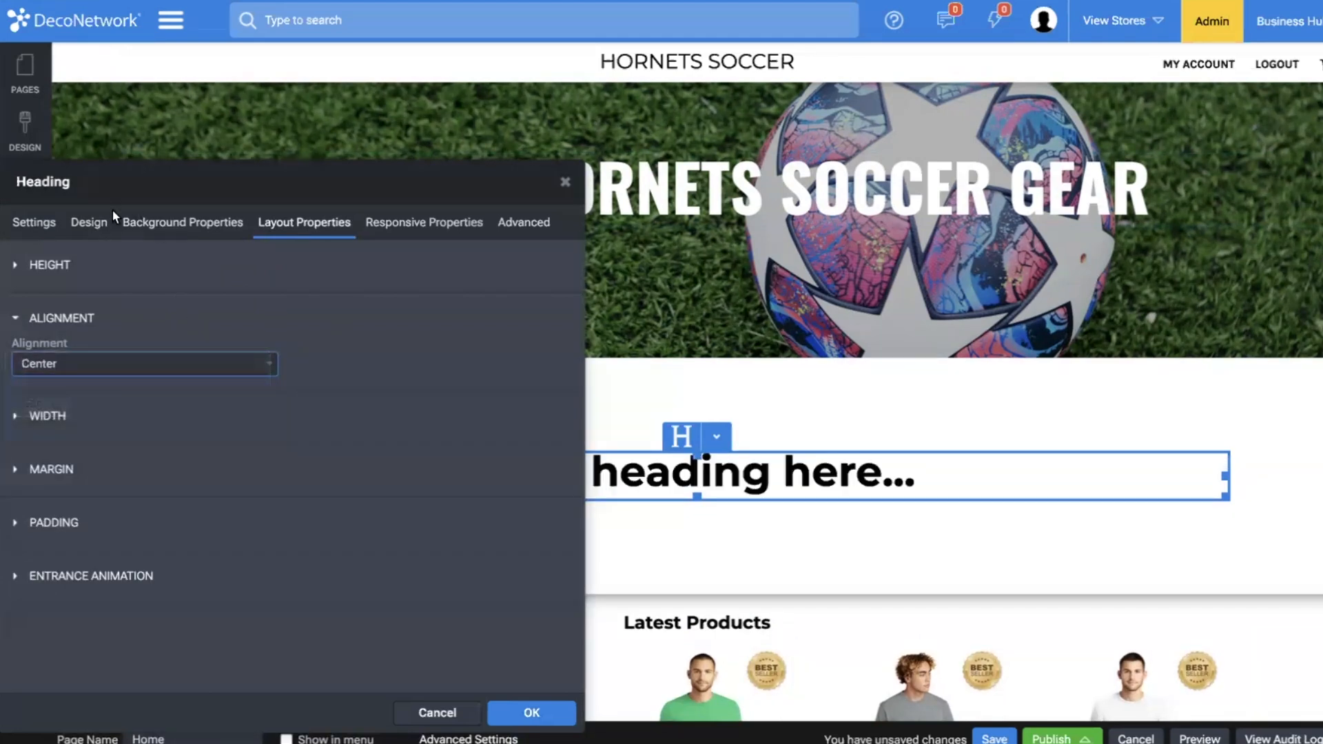
Set the new heading's size to 31 and its line height to 1.5.
{"action": "left_click", "coordinate": [103, 221]}
{"action": "type", "text": "31"}
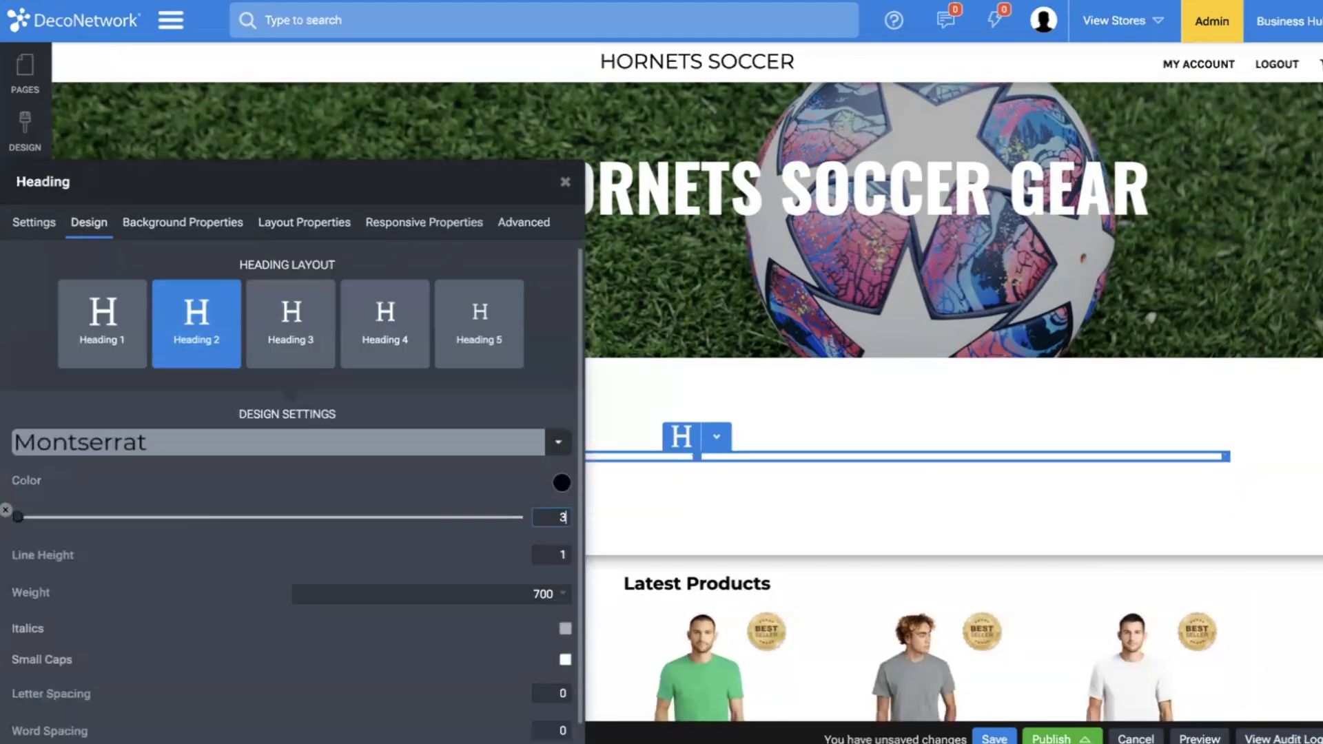
{"action": "left_click", "coordinate": [562, 554]}
{"action": "type", "text": "1.5"}
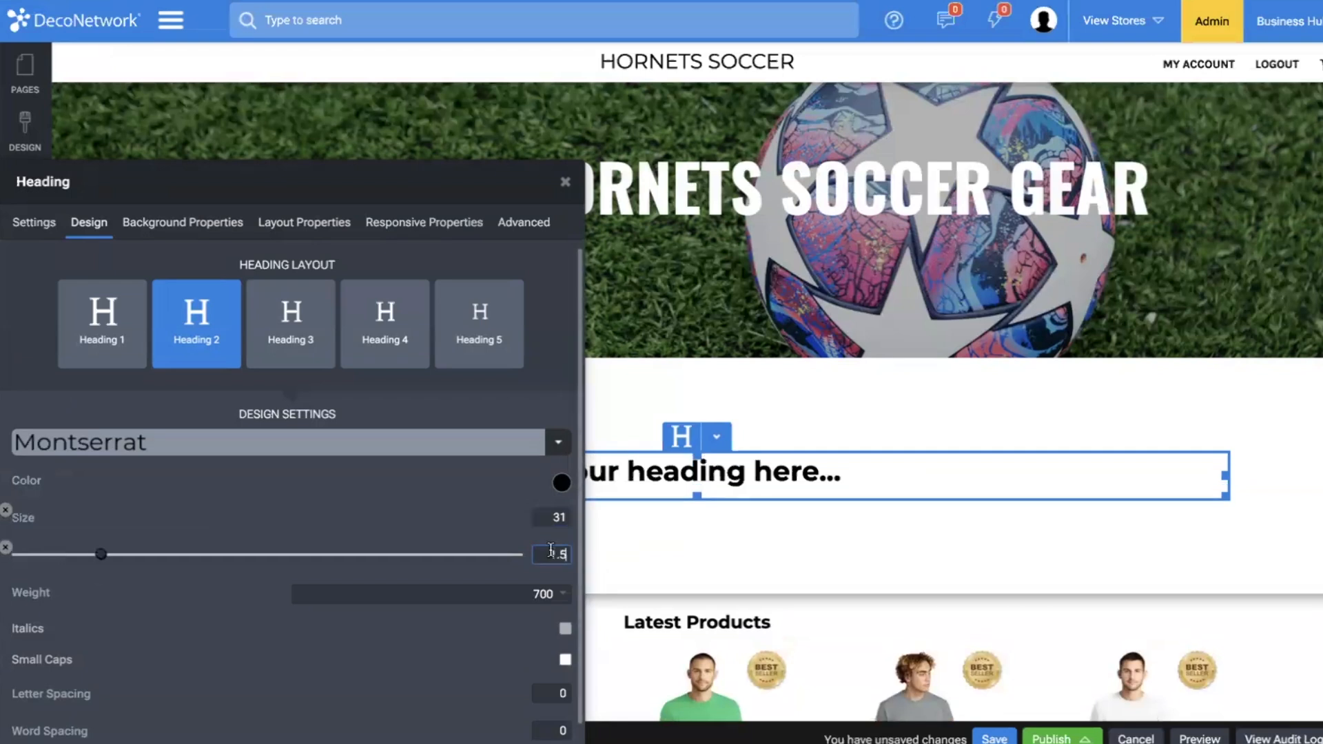
{"action": "left_click", "coordinate": [746, 386]}
Replace the new heading's placeholder text with "Place Your Order Before The Store Closes".
{"action": "triple_click", "coordinate": [706, 472]}
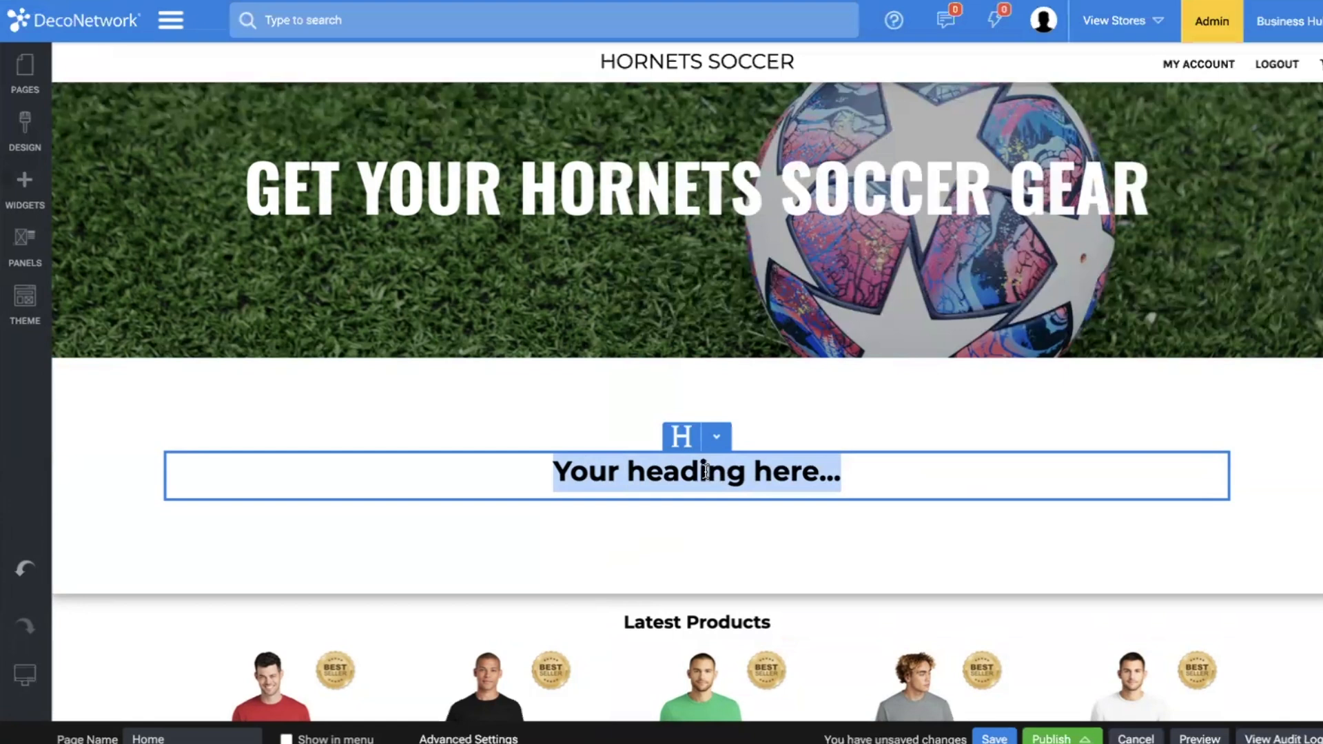
{"action": "type", "text": "P"}
{"action": "key", "text": "BackSpace"}
{"action": "type", "text": "Place Your "}
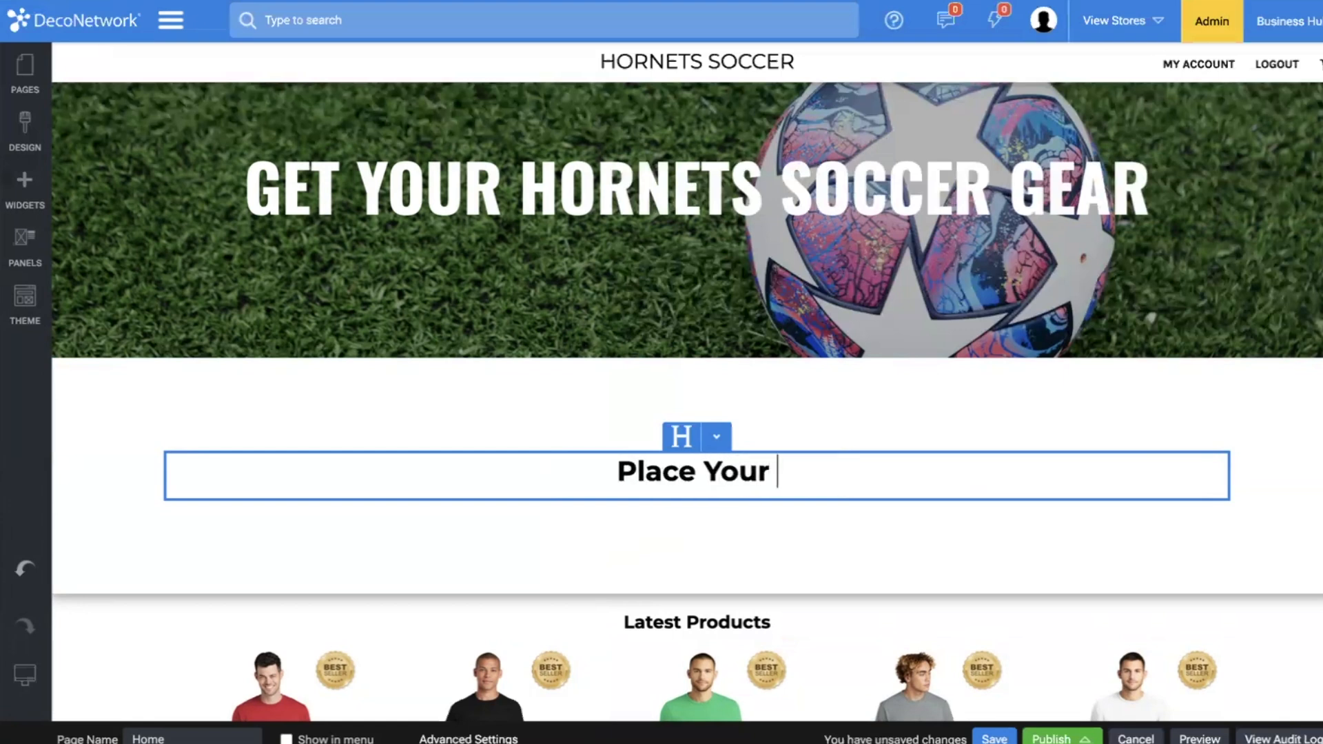
{"action": "type", "text": "Order Before T"}
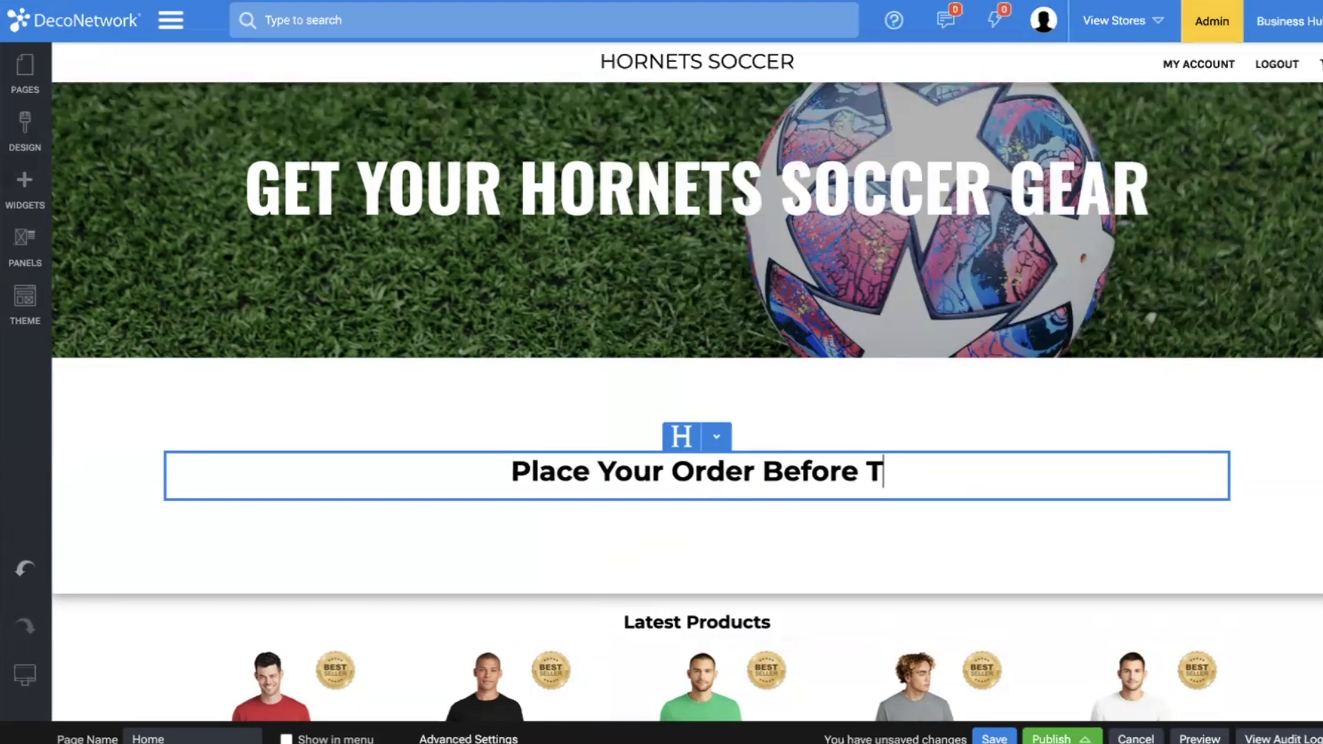
{"action": "type", "text": "he Store Closes"}
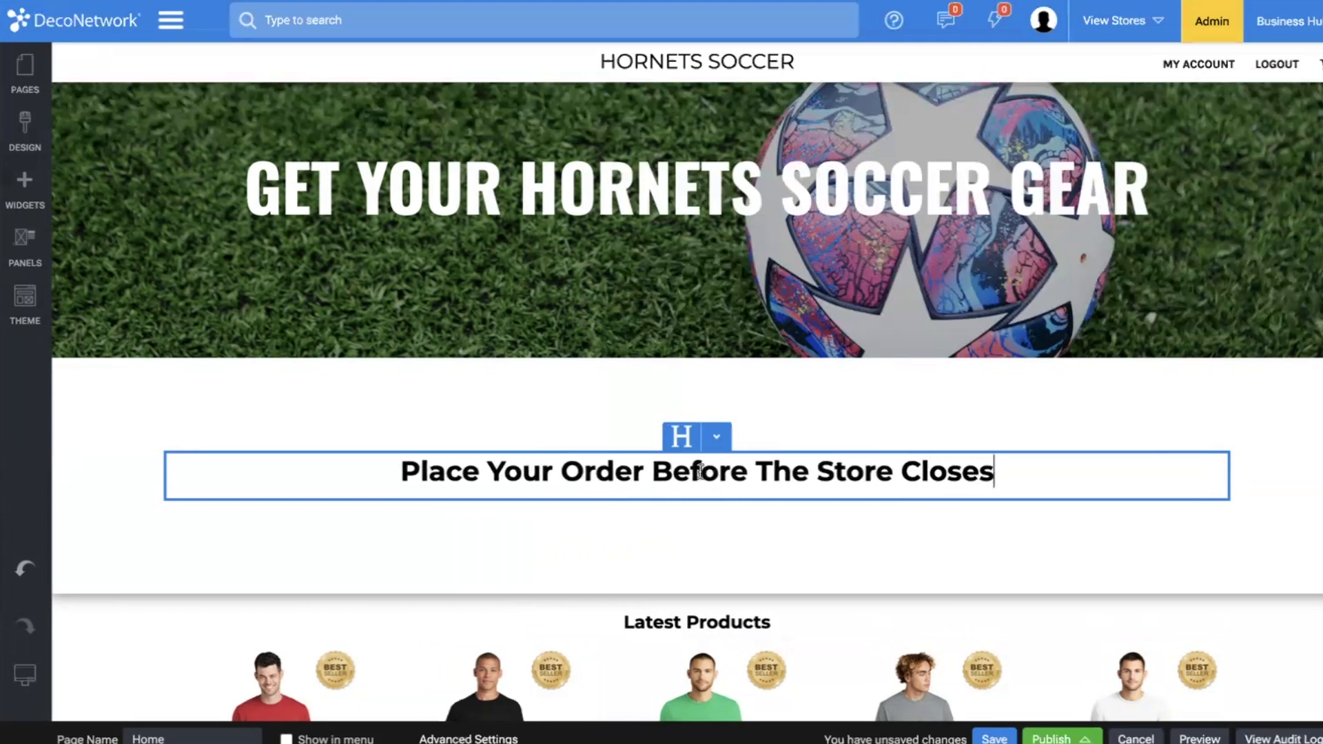
{"action": "left_click", "coordinate": [639, 415]}
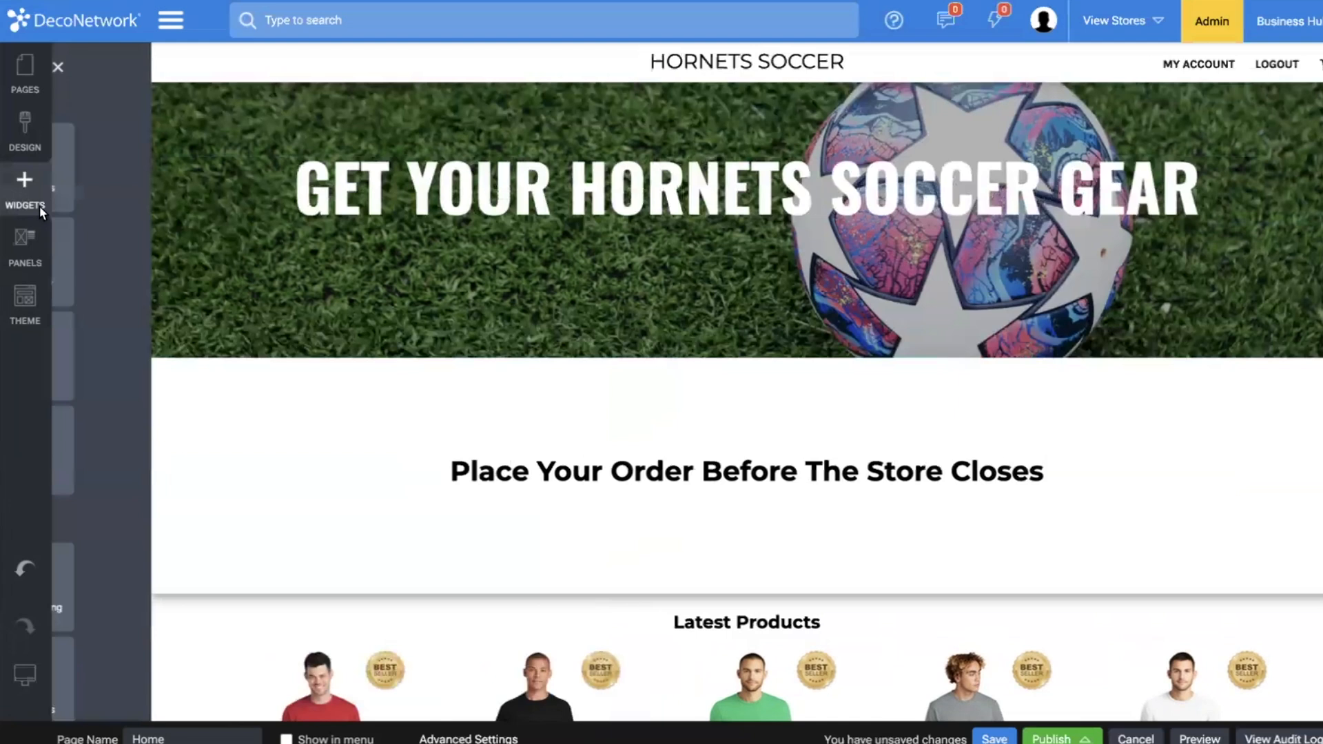
Add a Countdown widget directly below the "Place Your Order Before The Store Closes" heading.
{"action": "left_click", "coordinate": [39, 206]}
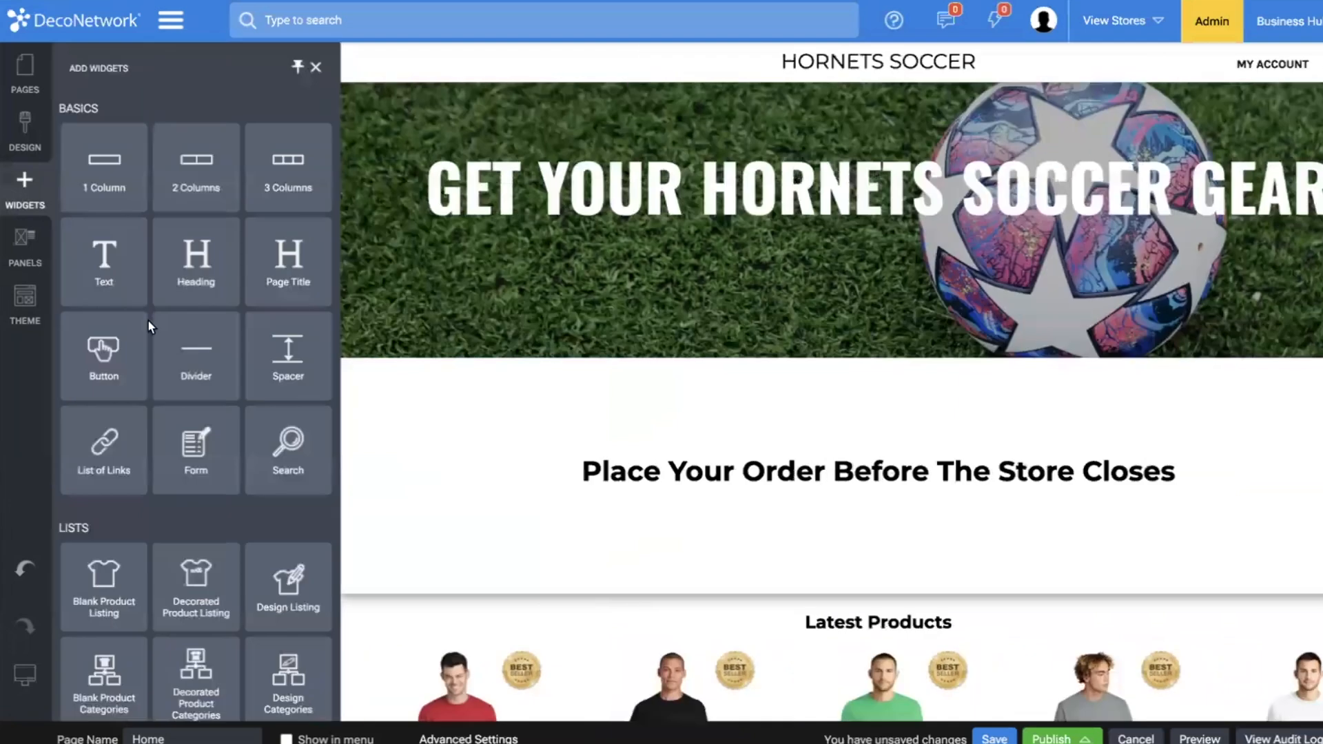
{"action": "scroll", "coordinate": [147, 320], "scroll_direction": "down", "scroll_amount": 10}
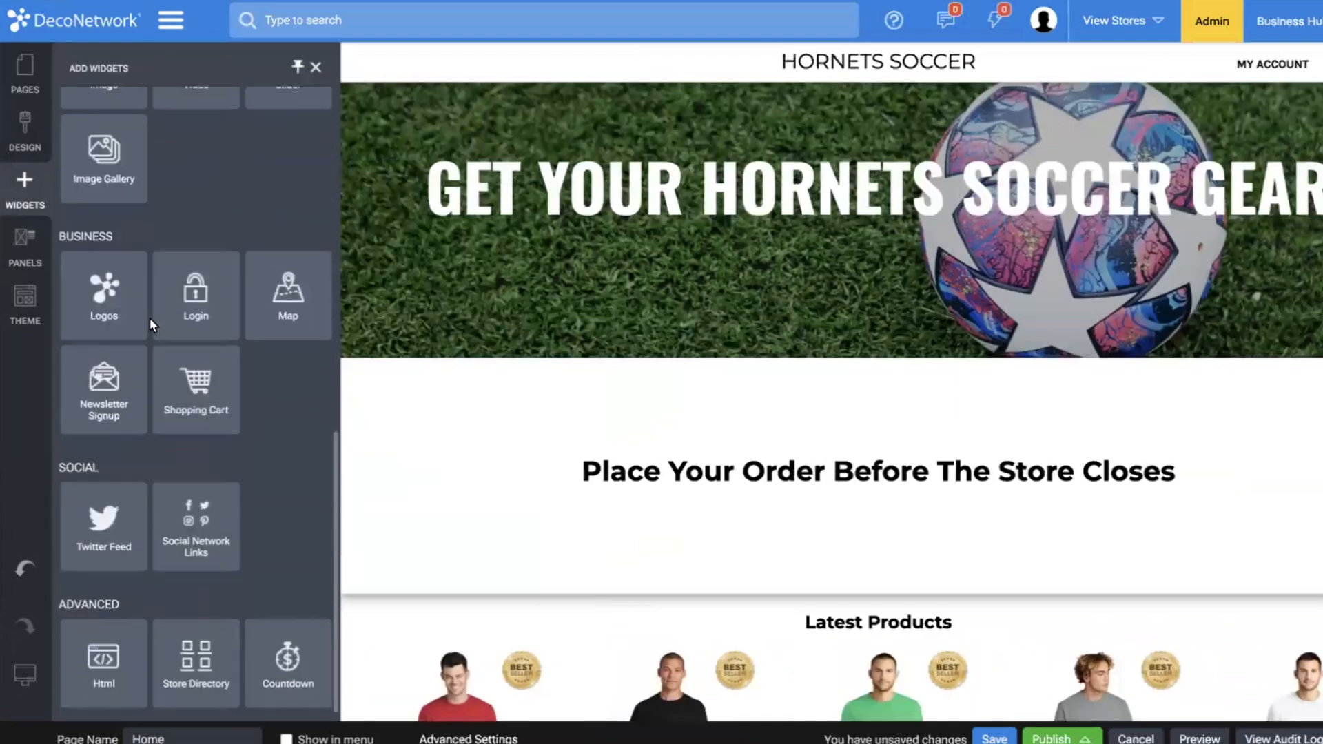
{"action": "left_click_drag", "start_coordinate": [287, 655], "coordinate": [574, 532]}
{"action": "left_click_drag", "start_coordinate": [615, 486], "coordinate": [616, 488]}
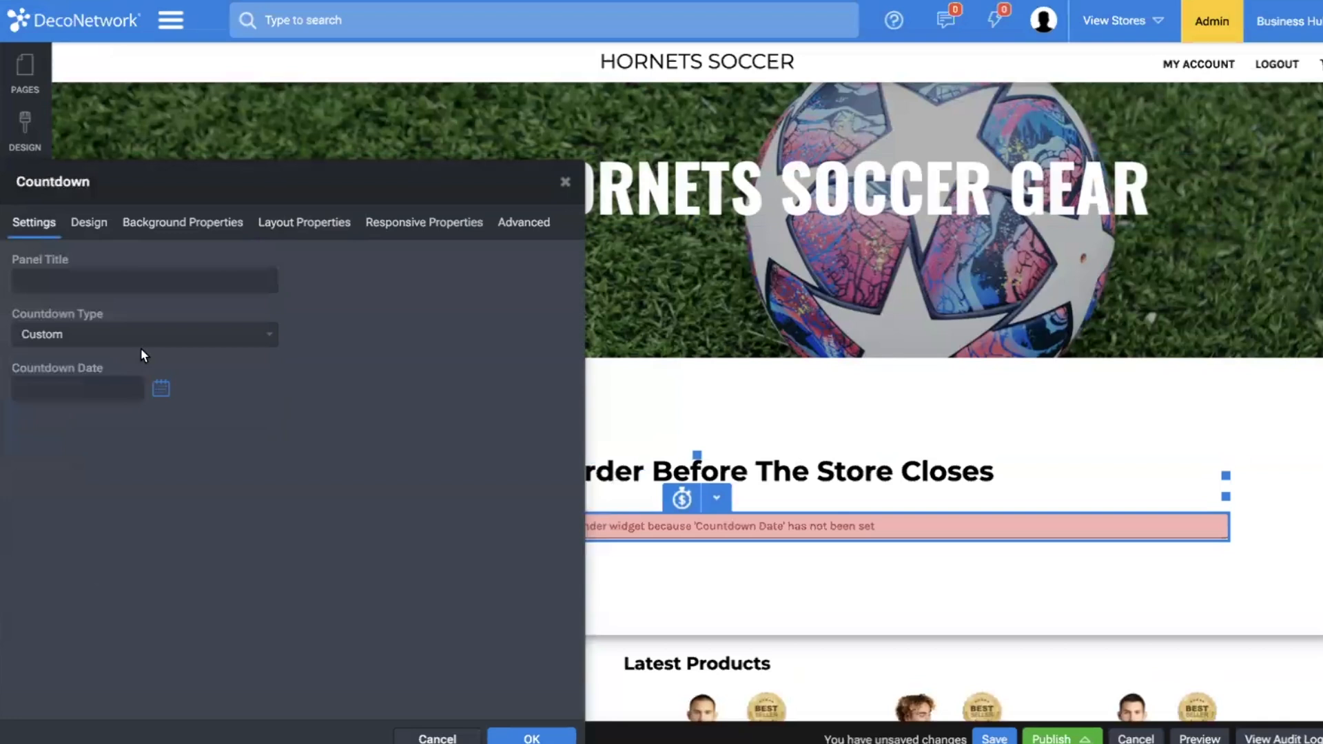
Keep the countdown type as Custom and set the countdown date to 28-Nov-2024 7:09.
{"action": "left_click", "coordinate": [91, 334]}
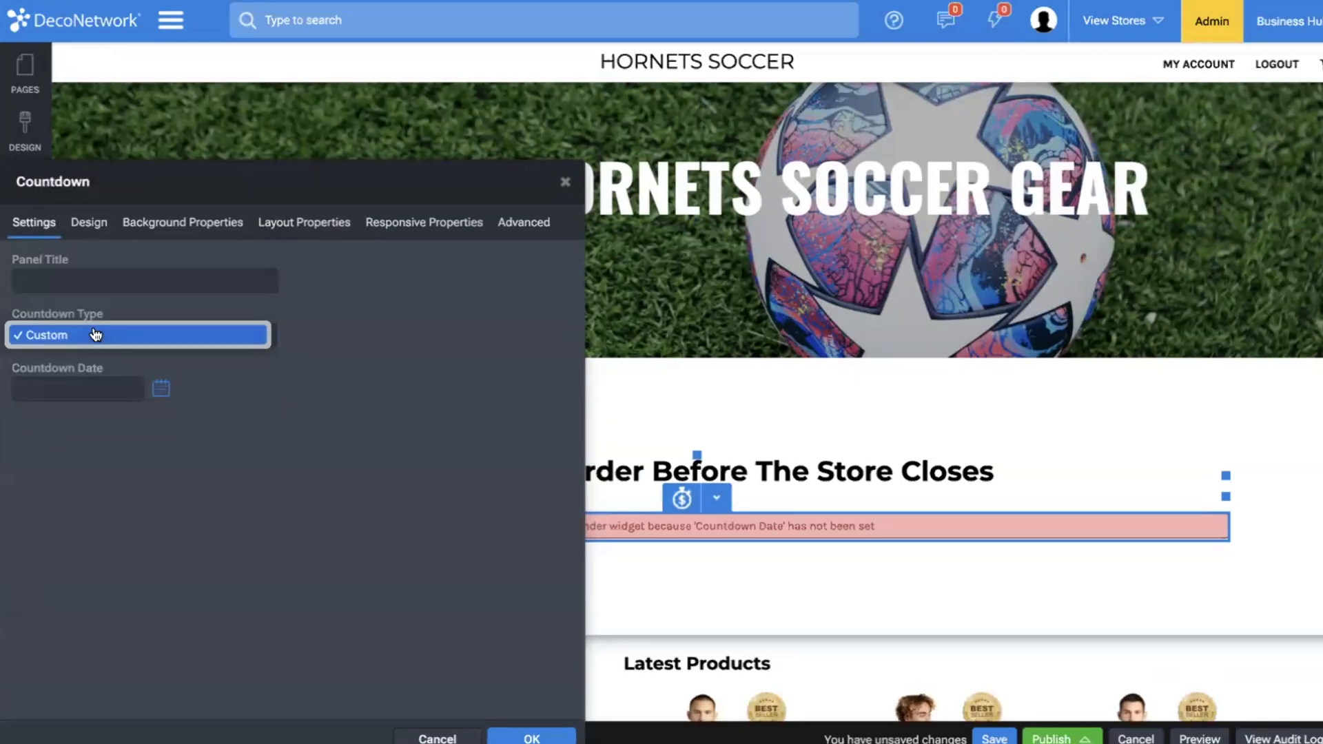
{"action": "left_click", "coordinate": [240, 370]}
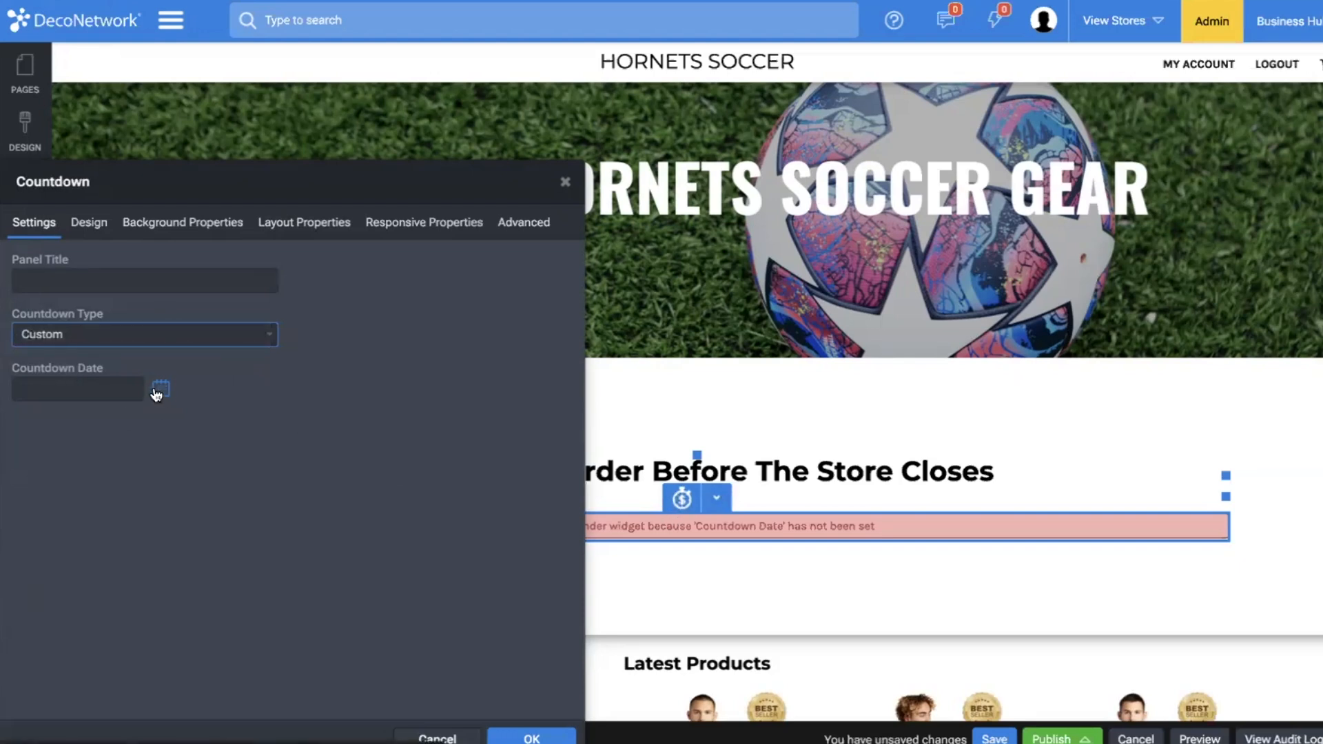
{"action": "left_click", "coordinate": [159, 391]}
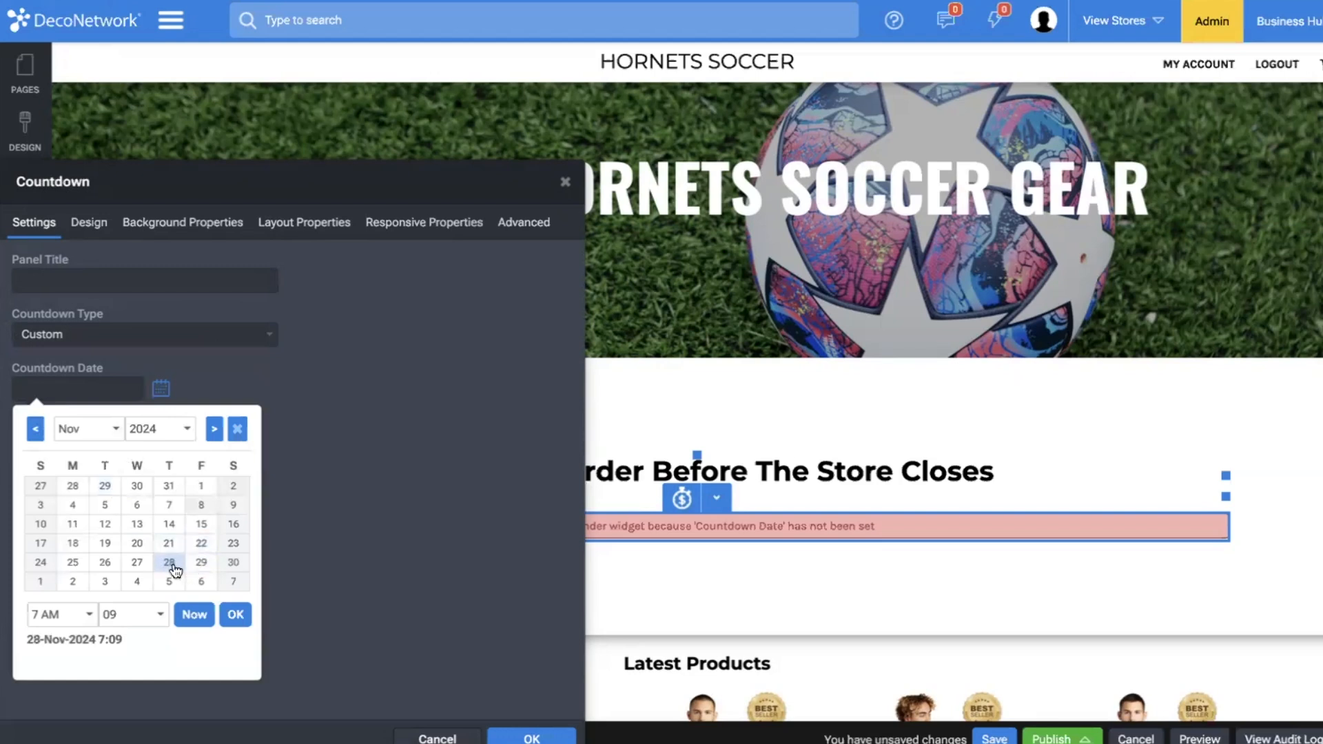
{"action": "left_click", "coordinate": [173, 566]}
{"action": "left_click", "coordinate": [237, 614]}
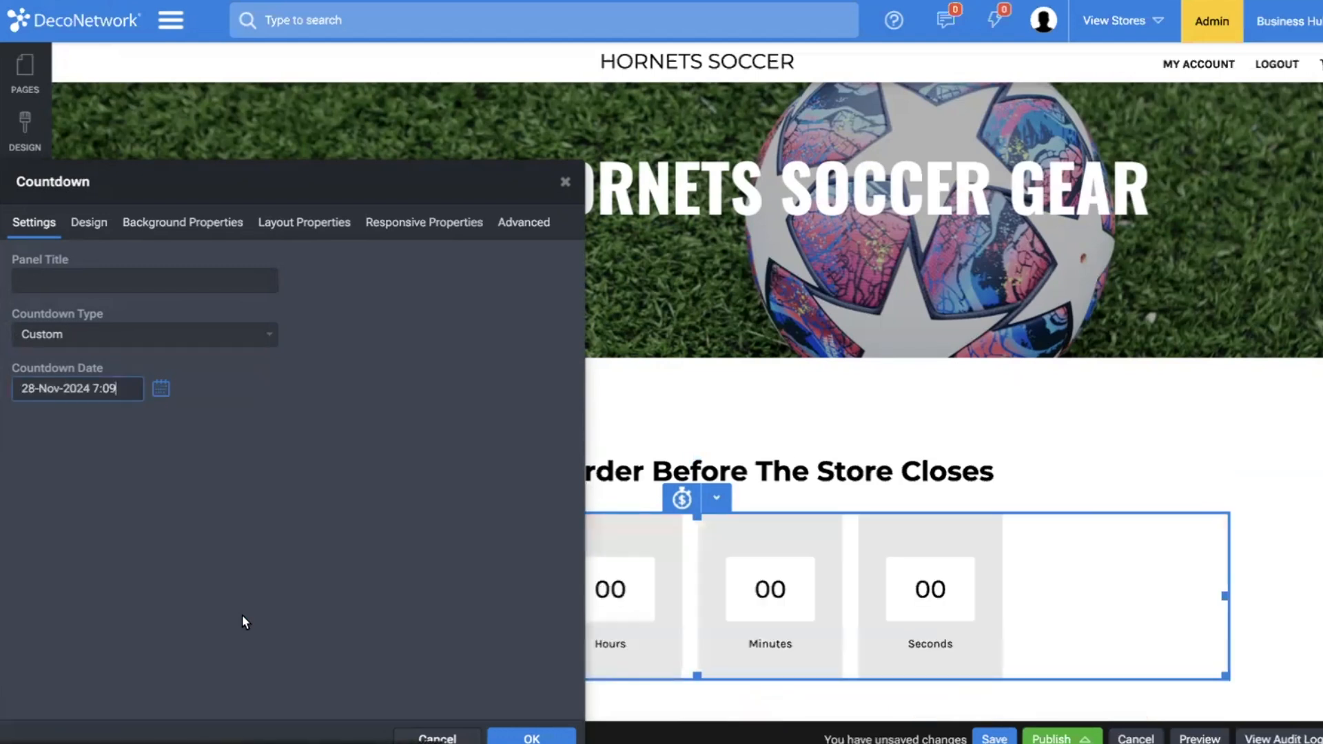
Set the countdown's layout to Flip and check the running timer on the page.
{"action": "left_click", "coordinate": [88, 220]}
{"action": "left_click", "coordinate": [339, 342]}
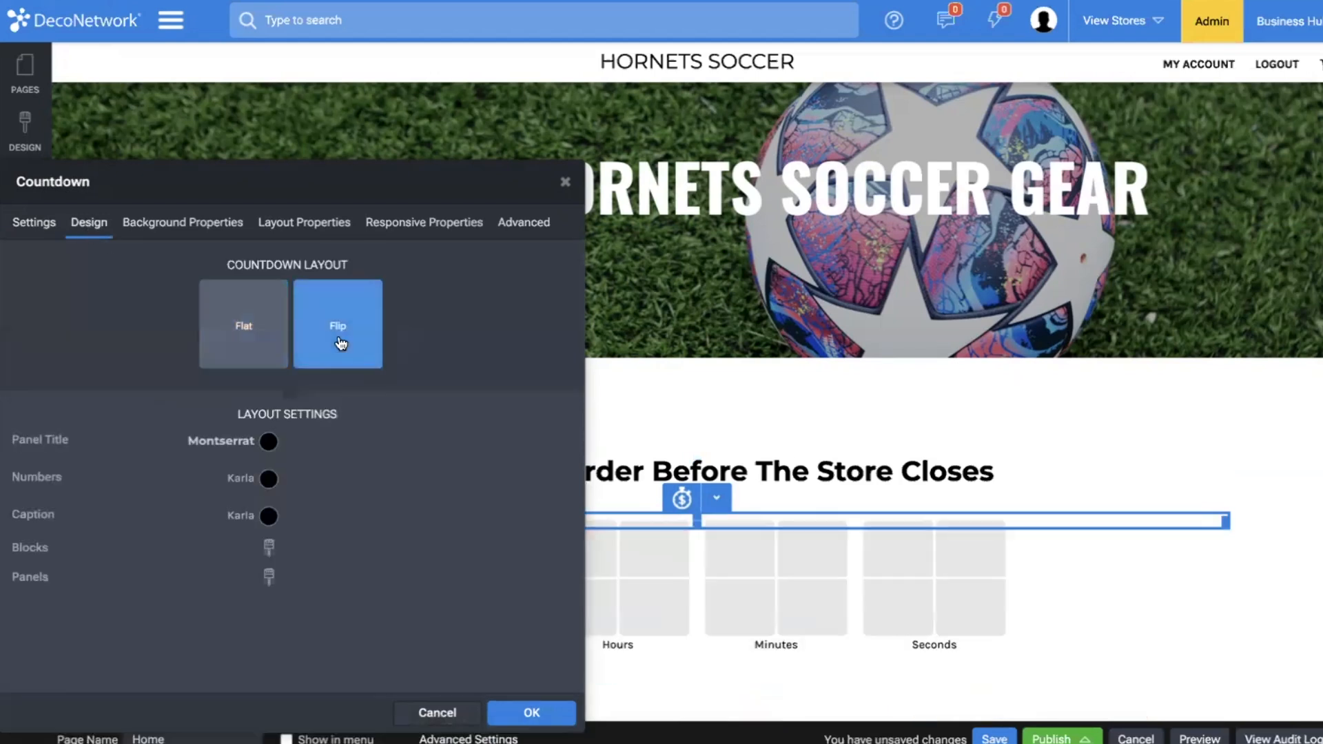
{"action": "left_click", "coordinate": [689, 387]}
{"action": "scroll", "coordinate": [690, 388], "scroll_direction": "down", "scroll_amount": 3}
{"action": "left_click", "coordinate": [706, 348]}
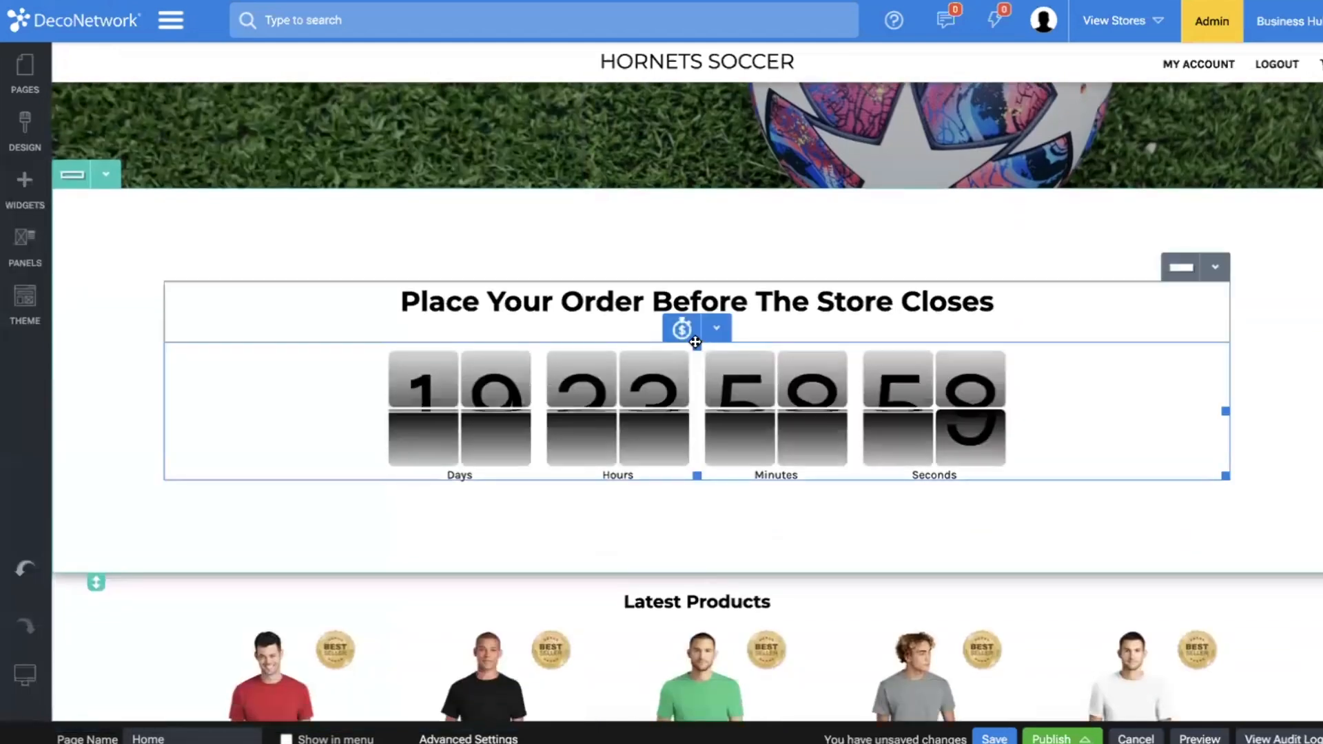
Clone the "Place Your Order Before The Store Closes" heading and move the copy directly below the countdown.
{"action": "left_click", "coordinate": [716, 267]}
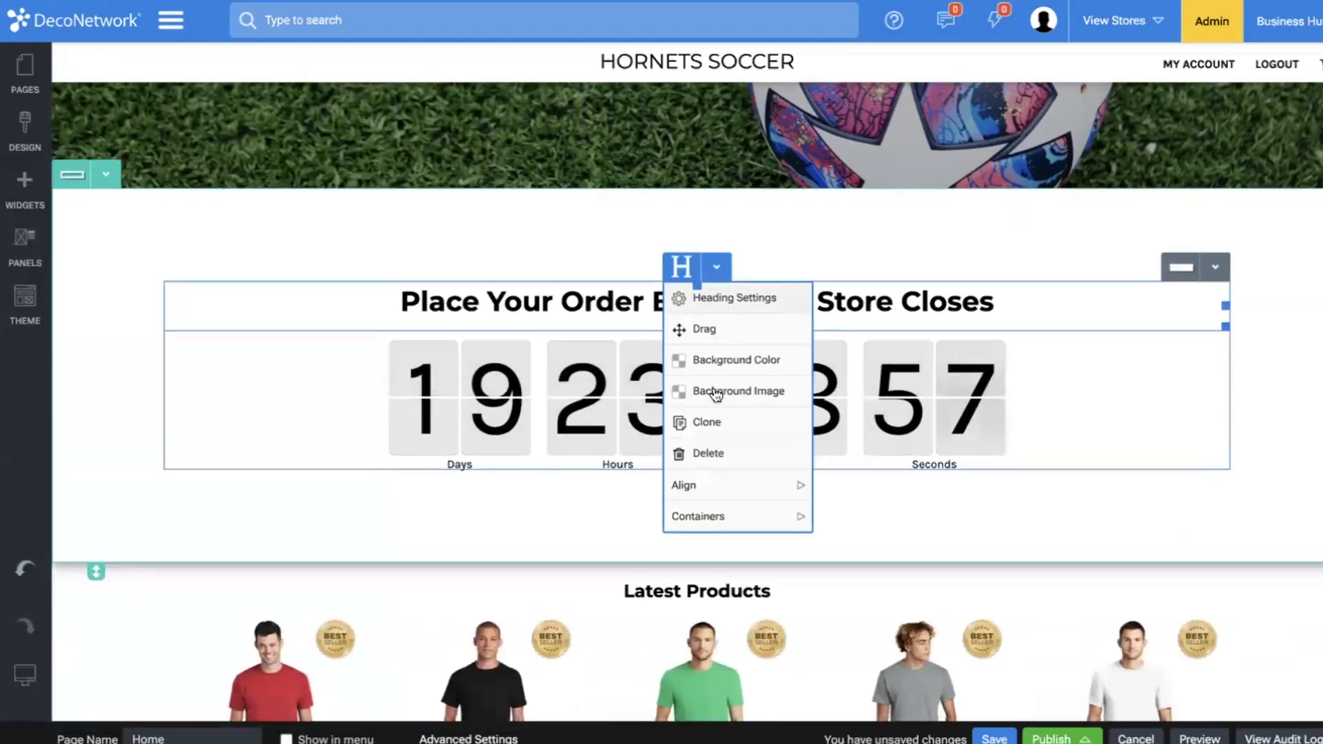
{"action": "left_click", "coordinate": [706, 422]}
{"action": "left_click", "coordinate": [716, 327]}
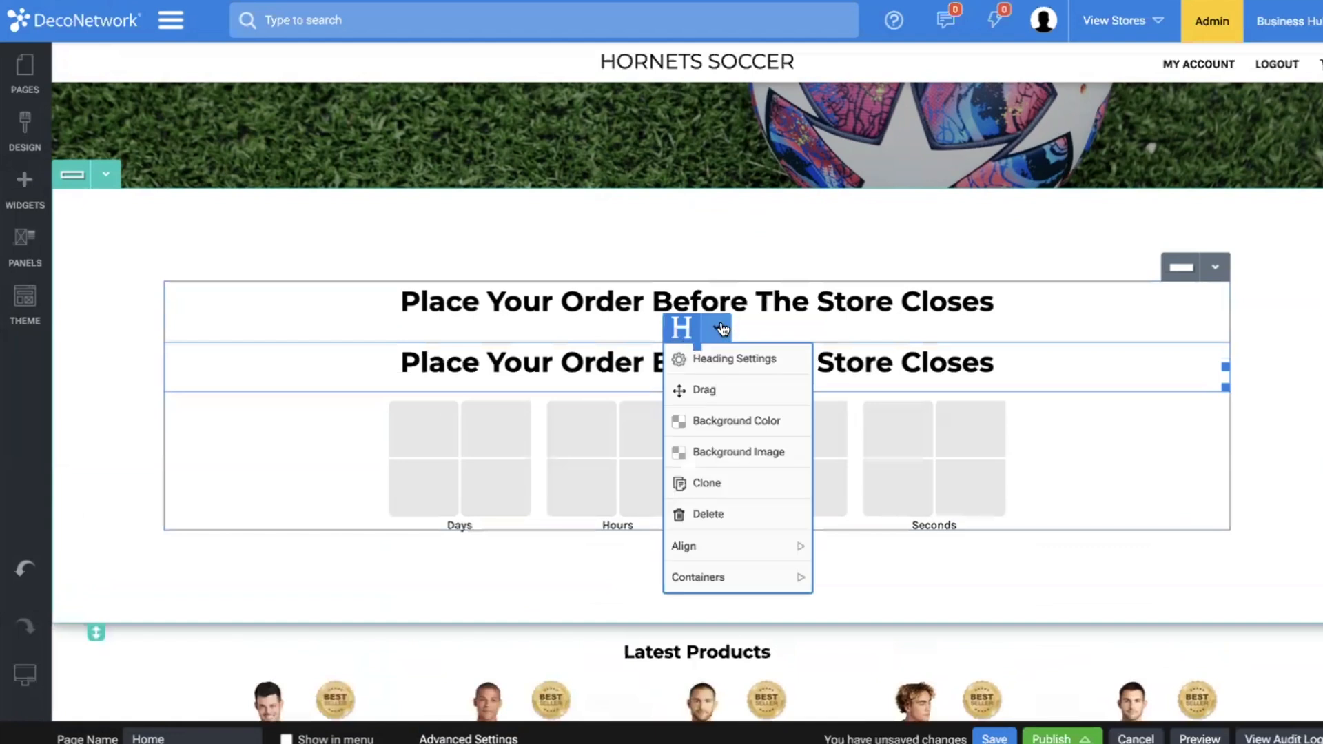
{"action": "left_click_drag", "start_coordinate": [721, 387], "coordinate": [700, 510]}
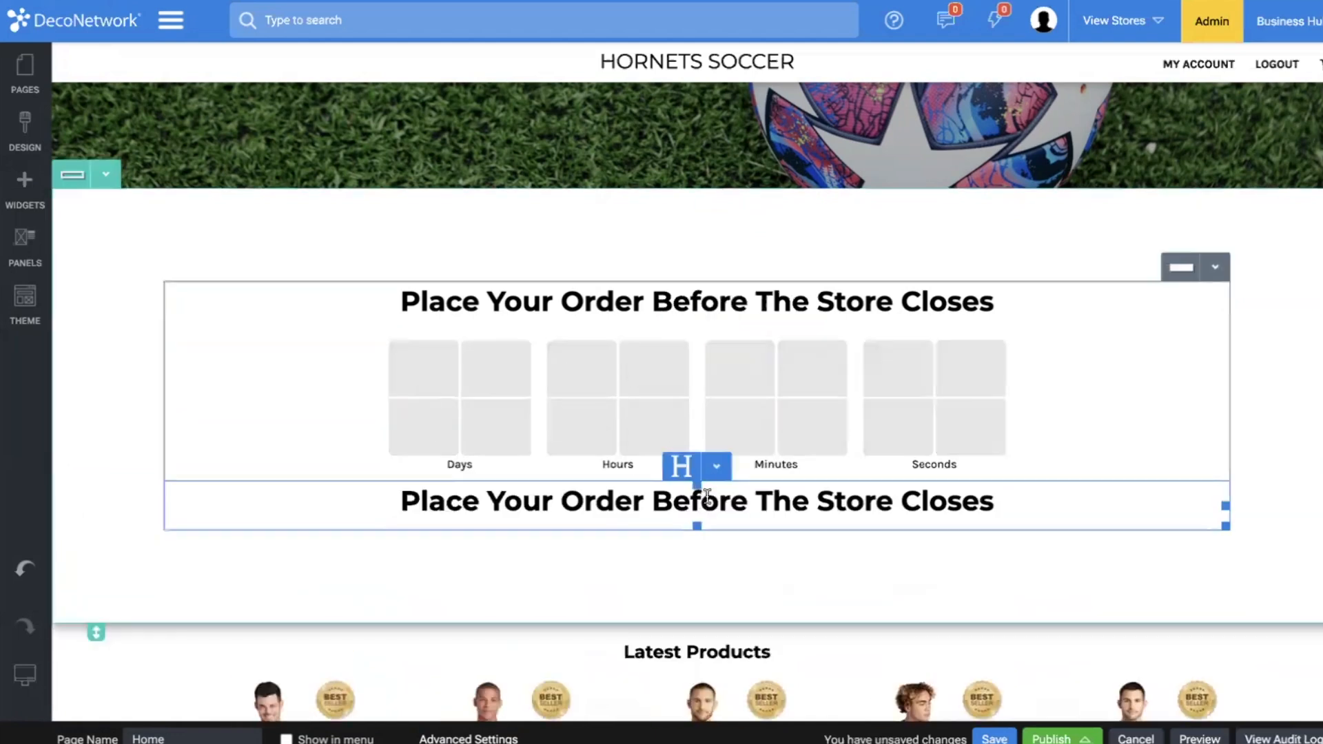
Reduce the font size of the cloned heading below the countdown so it is smaller than the original.
{"action": "left_click", "coordinate": [716, 474]}
{"action": "left_click", "coordinate": [713, 501]}
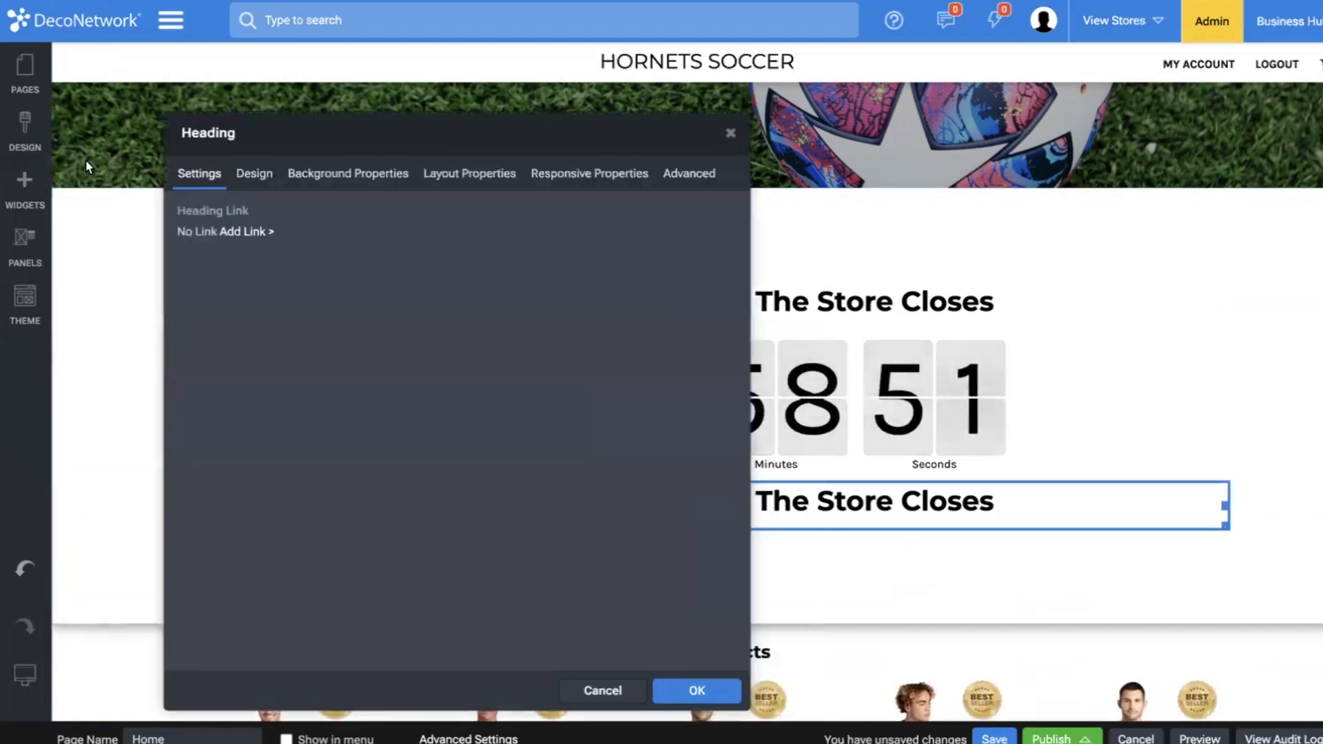
{"action": "left_click", "coordinate": [254, 174]}
{"action": "left_click", "coordinate": [448, 286]}
{"action": "left_click_drag", "start_coordinate": [338, 468], "coordinate": [269, 469]}
{"action": "left_click", "coordinate": [855, 547]}
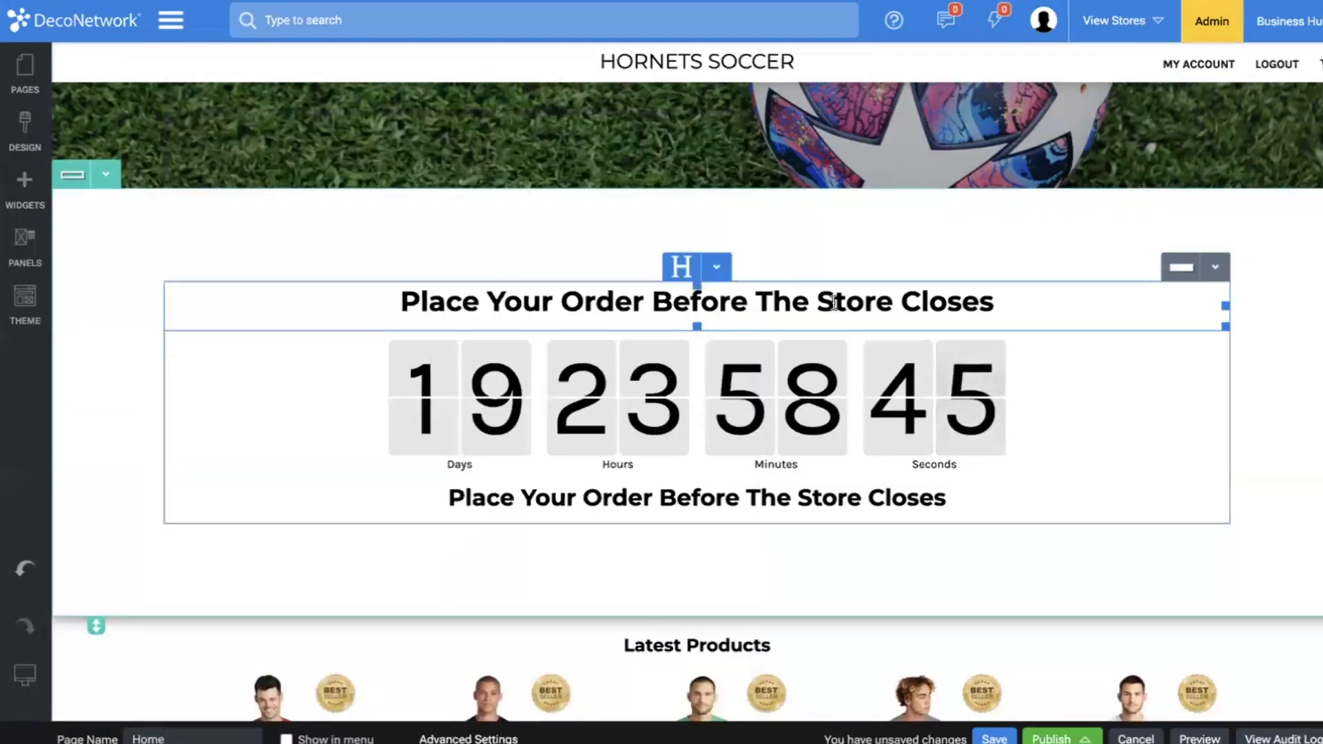
Add slight spacing above the cloned heading and replace its text with "All Orders Ship 2 Weeks After The Store Closes".
{"action": "left_click", "coordinate": [691, 497]}
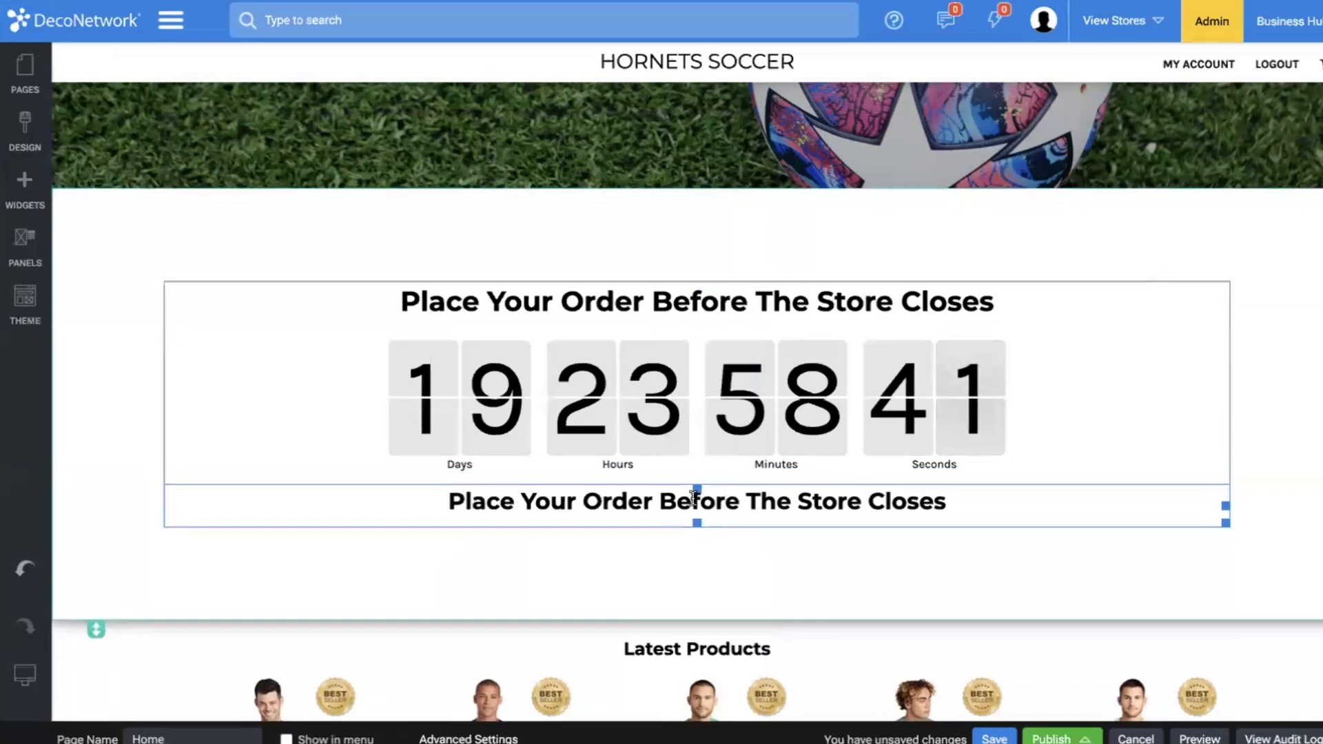
{"action": "triple_click", "coordinate": [690, 502]}
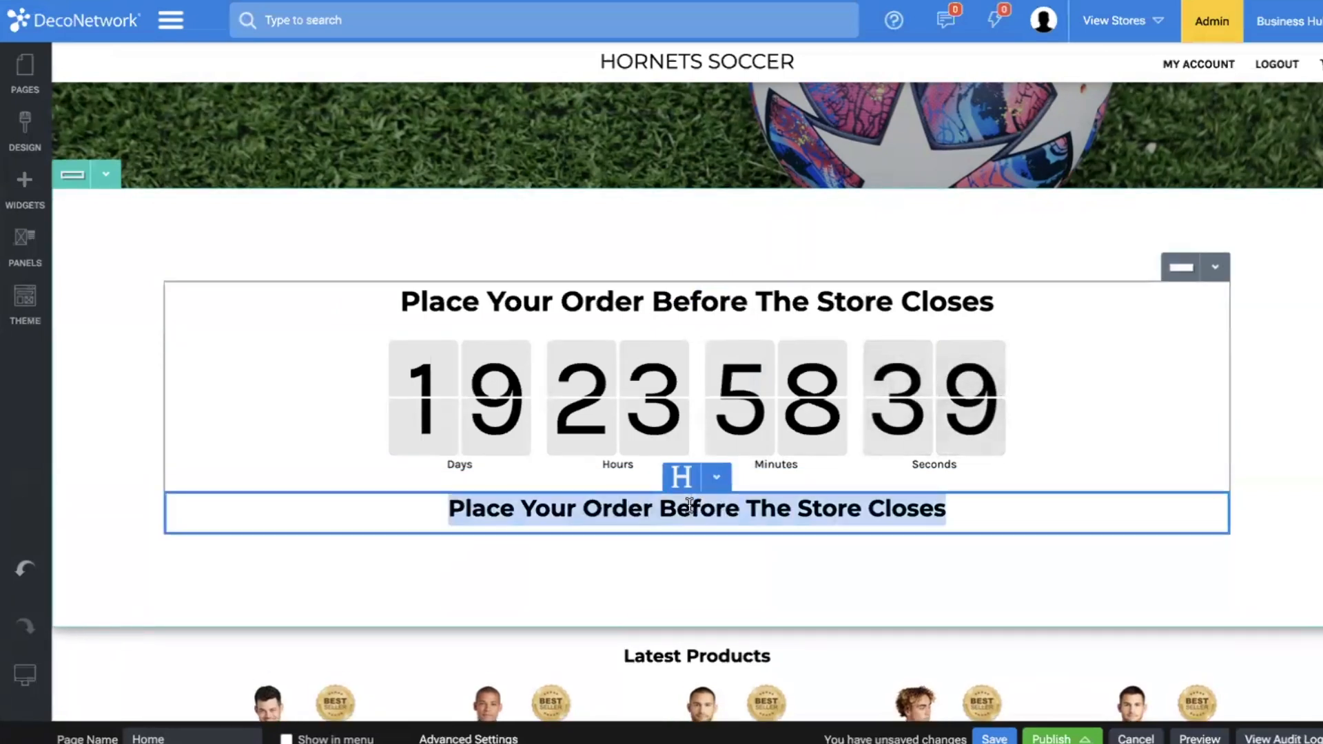
{"action": "type", "text": "All orders"}
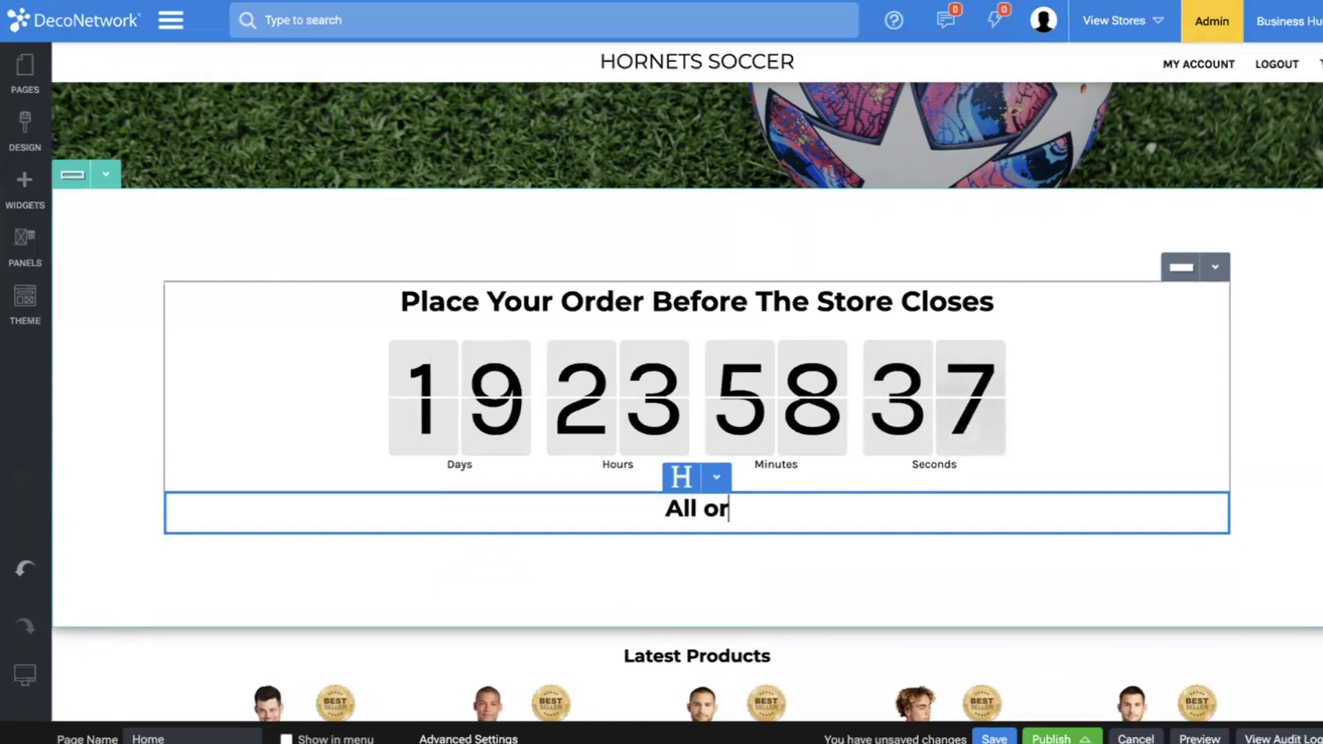
{"action": "key", "text": "BackSpace"}
{"action": "key", "text": "BackSpace"}
{"action": "key", "text": "BackSpace"}
{"action": "key", "text": "BackSpace"}
{"action": "key", "text": "BackSpace"}
{"action": "key", "text": "BackSpace"}
{"action": "type", "text": "Or"}
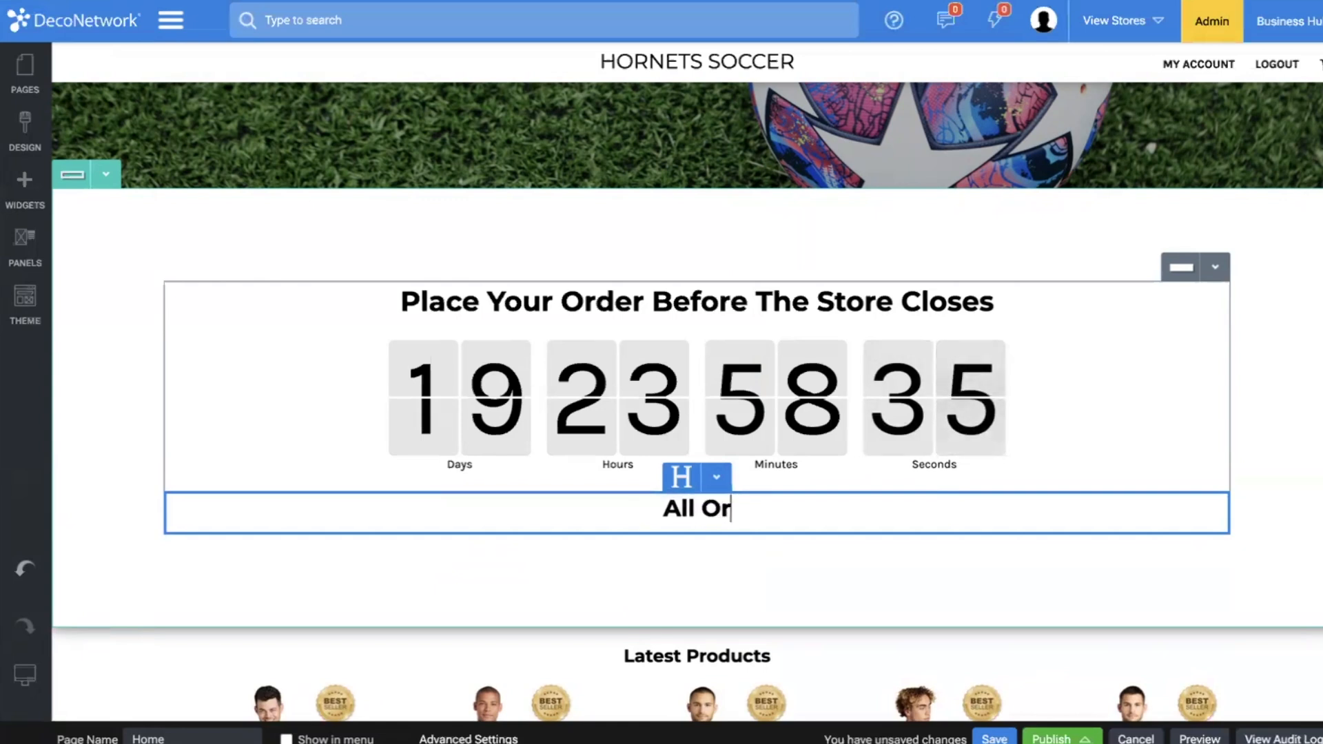
{"action": "type", "text": "ders Ship 2 W"}
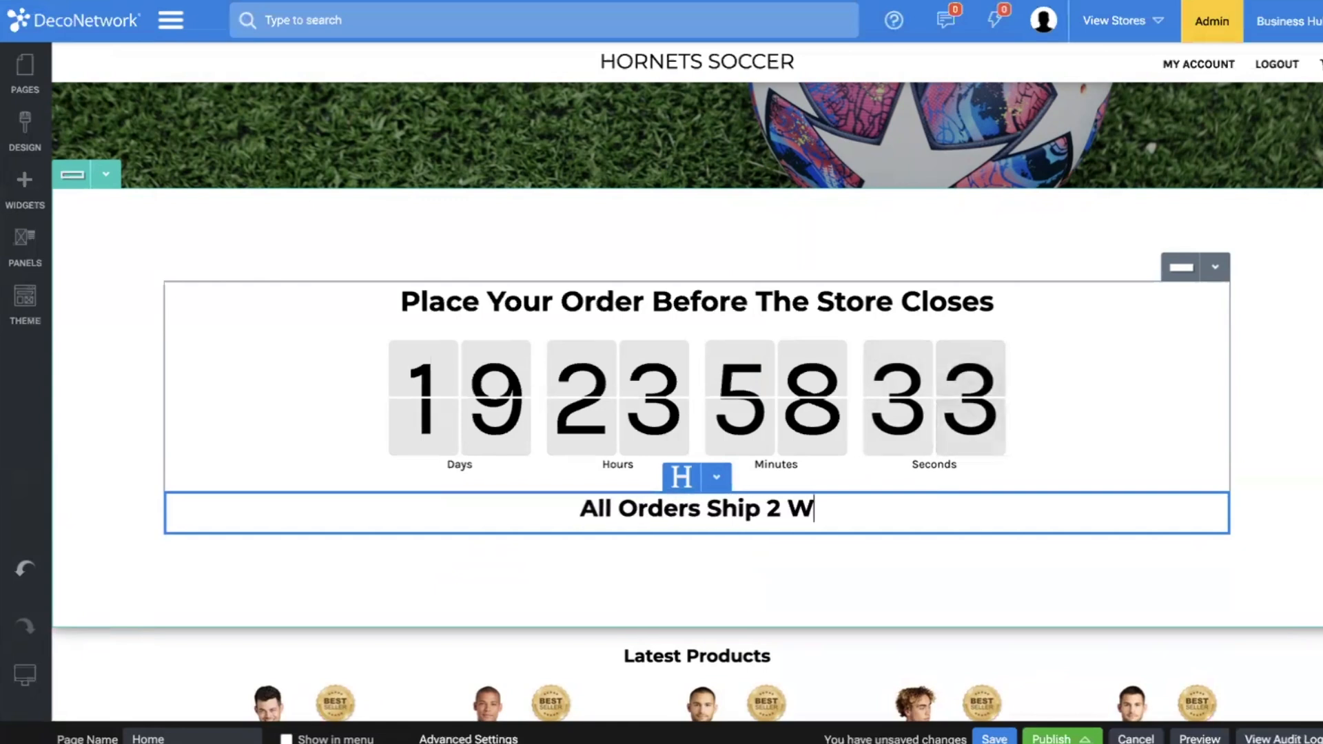
{"action": "type", "text": "eeks Aft"}
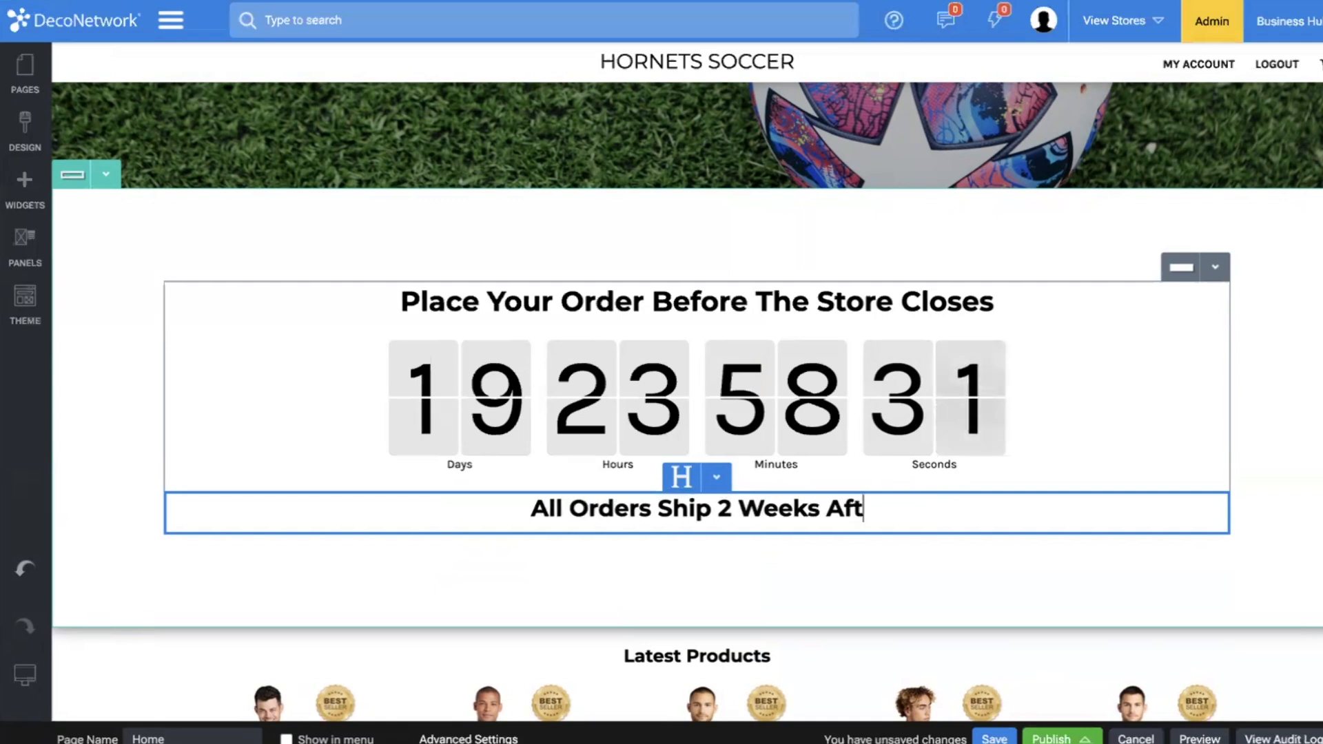
{"action": "type", "text": "er The Store Closes"}
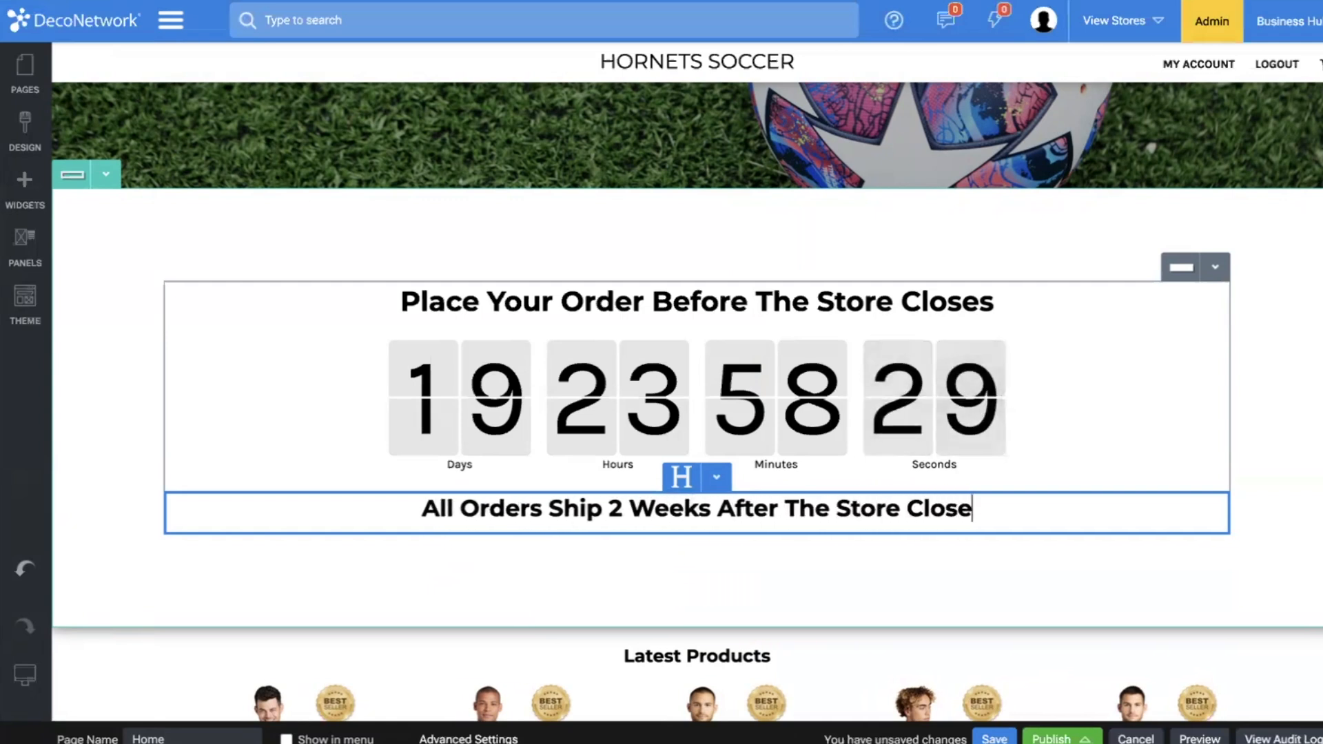
{"action": "left_click", "coordinate": [724, 591]}
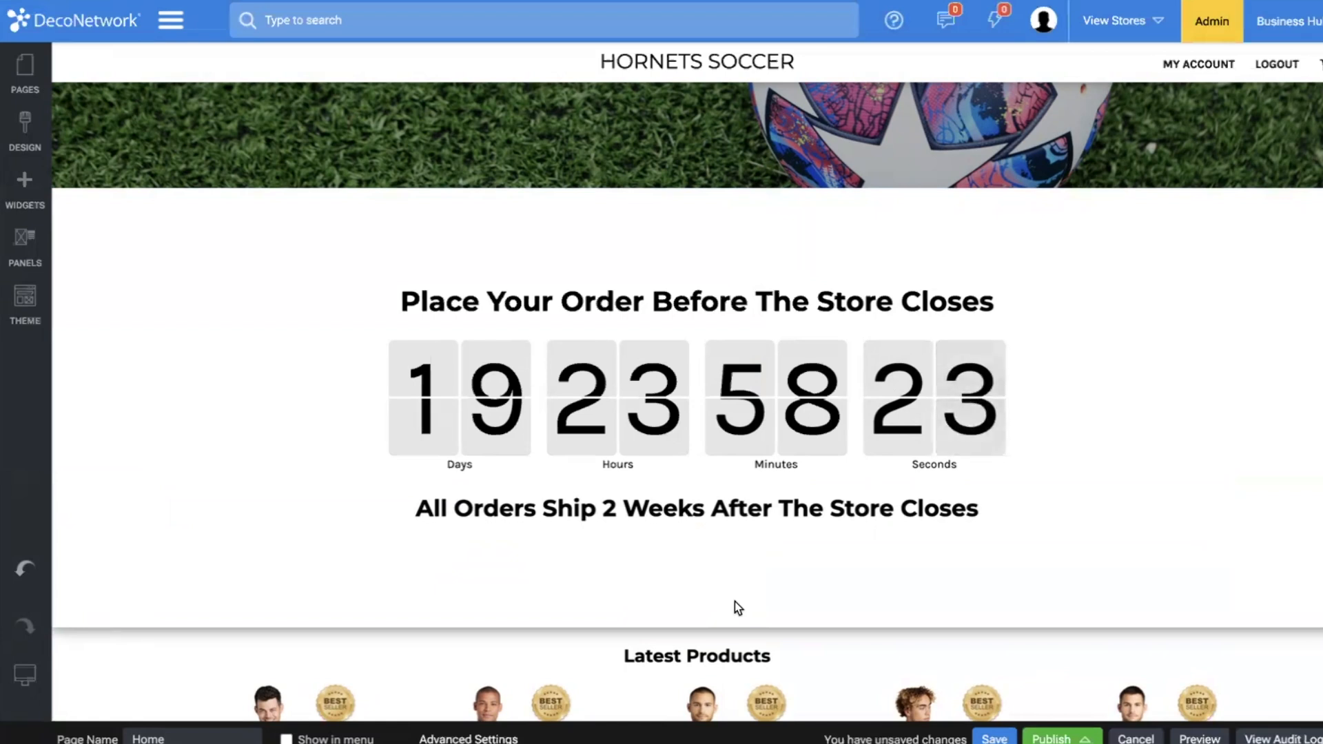
Reduce the height of the countdown section to tighten the empty space above and below its content.
{"action": "left_click", "coordinate": [693, 513]}
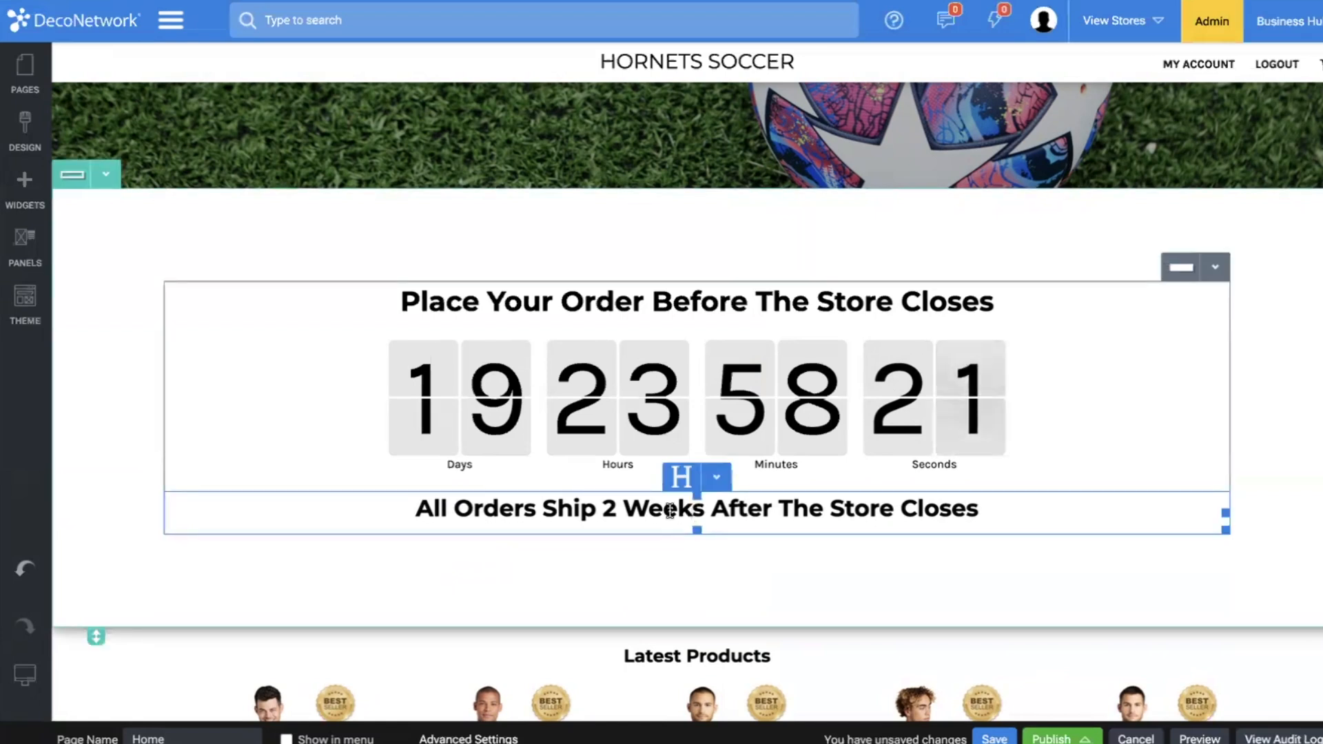
{"action": "left_click", "coordinate": [863, 331]}
{"action": "left_click", "coordinate": [694, 369]}
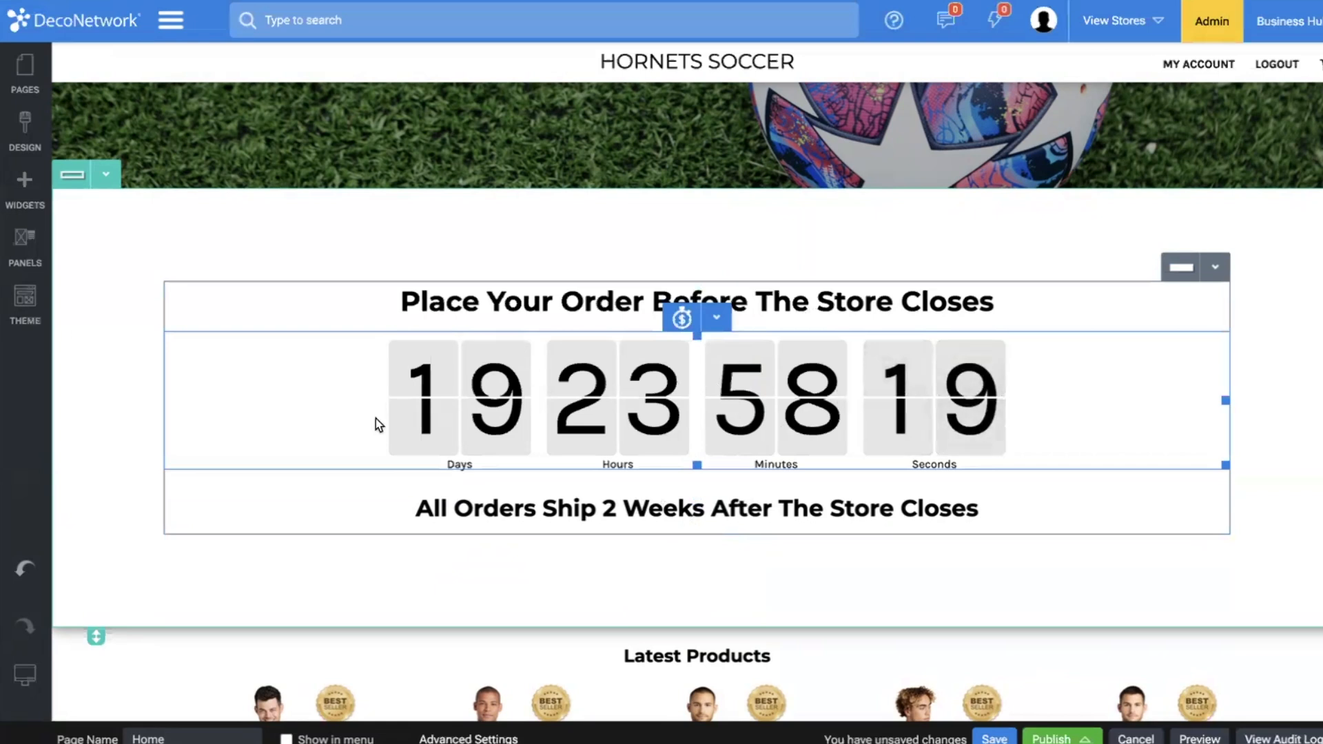
{"action": "left_click_drag", "start_coordinate": [96, 635], "coordinate": [84, 490]}
Switch the page to the Monitor view and adjust the banner heading's width and the banner section's height there.
{"action": "mouse_move", "coordinate": [26, 674]}
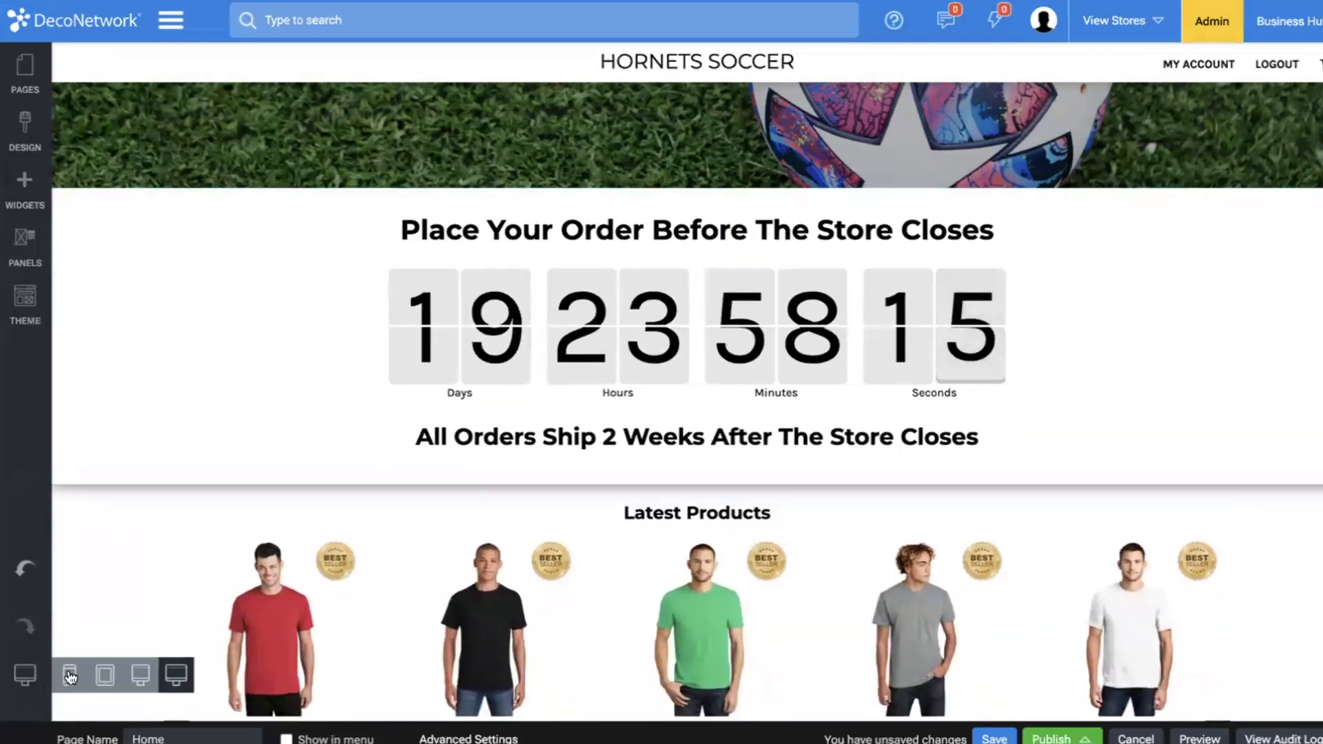
{"action": "left_click", "coordinate": [142, 669]}
{"action": "scroll", "coordinate": [466, 437], "scroll_direction": "up", "scroll_amount": 3}
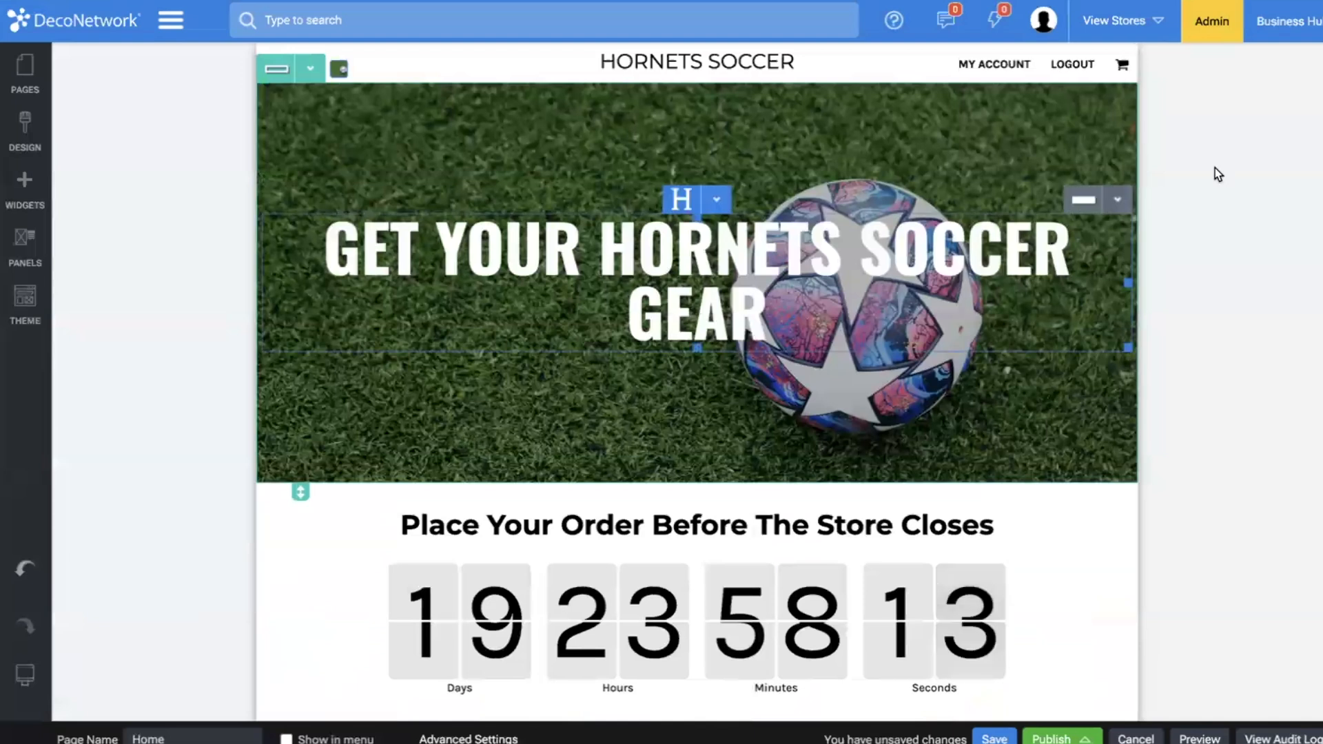
{"action": "left_click_drag", "start_coordinate": [1127, 284], "coordinate": [854, 280]}
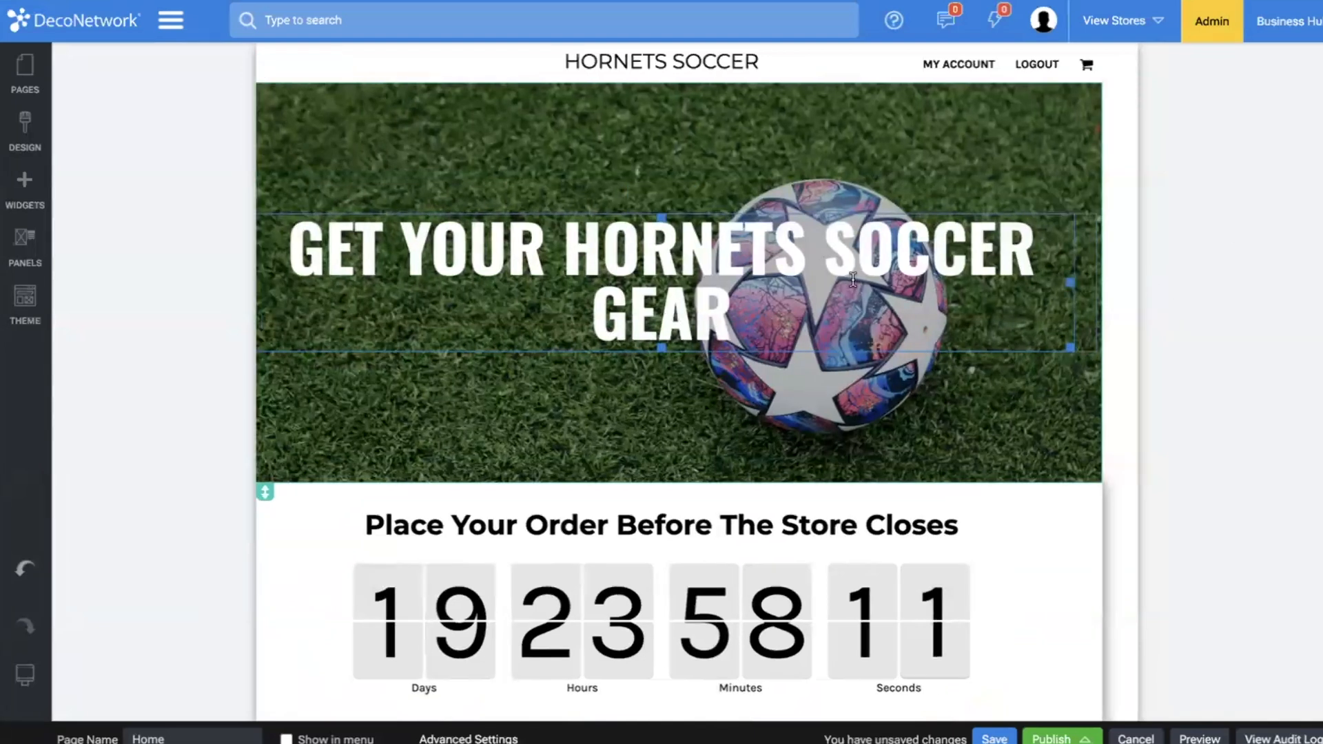
{"action": "left_click_drag", "start_coordinate": [268, 488], "coordinate": [262, 389]}
In the Tablet Device view, shorten the soccer banner and widen its heading so the text fits on two lines.
{"action": "left_click", "coordinate": [24, 674]}
{"action": "left_click", "coordinate": [106, 678]}
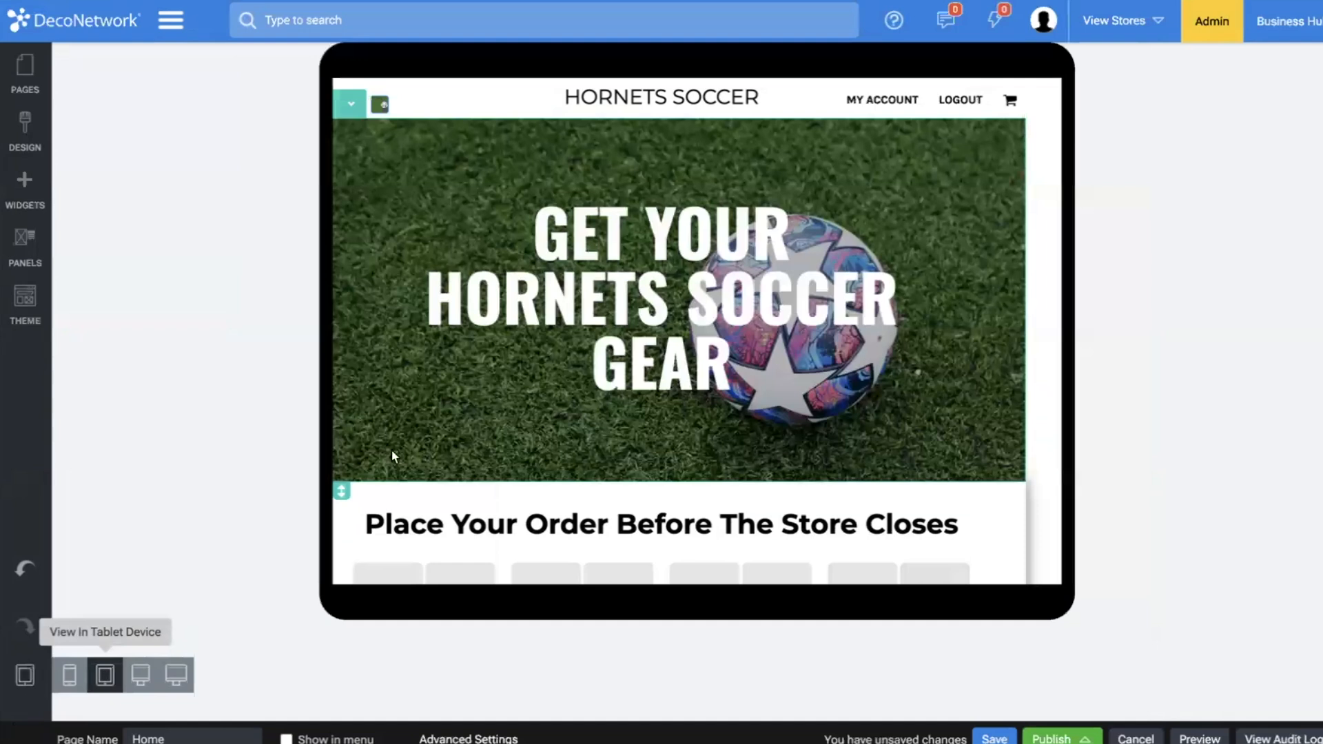
{"action": "left_click_drag", "start_coordinate": [341, 491], "coordinate": [334, 391]}
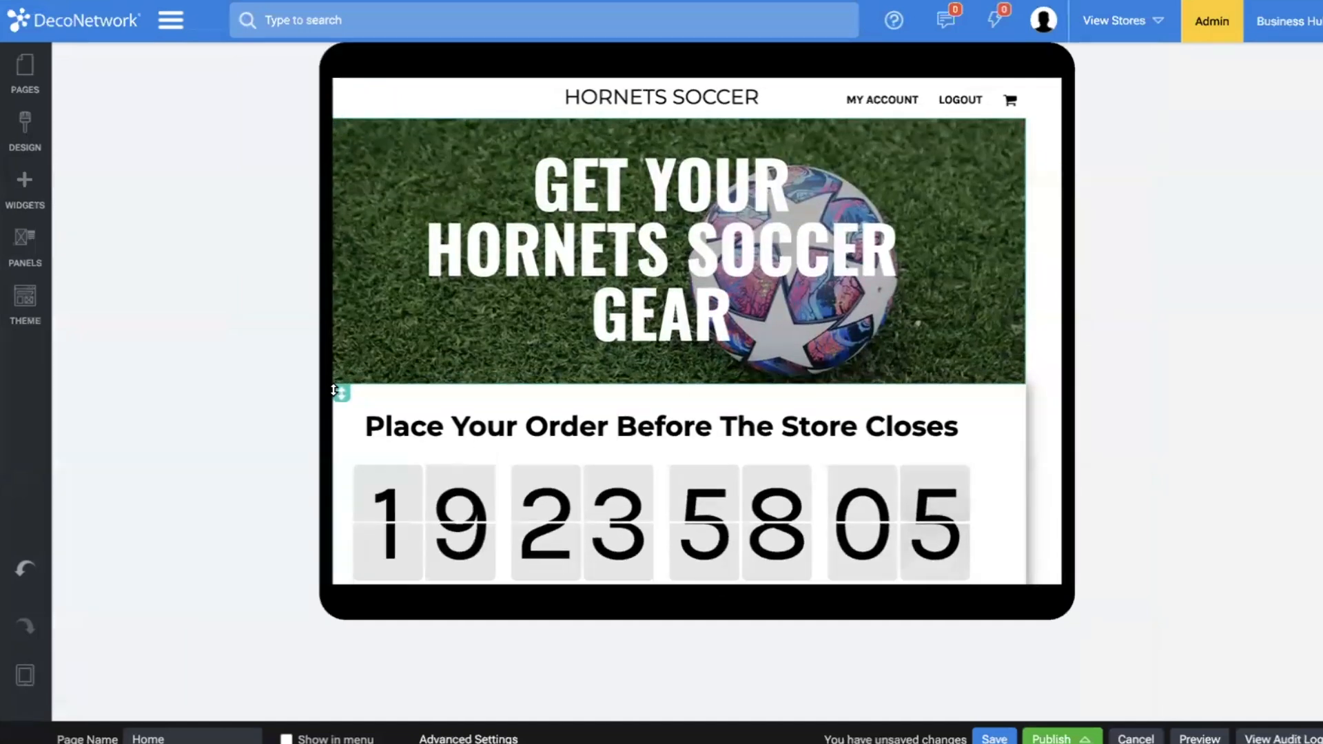
{"action": "left_click", "coordinate": [731, 232]}
{"action": "left_click_drag", "start_coordinate": [914, 250], "coordinate": [1015, 263]}
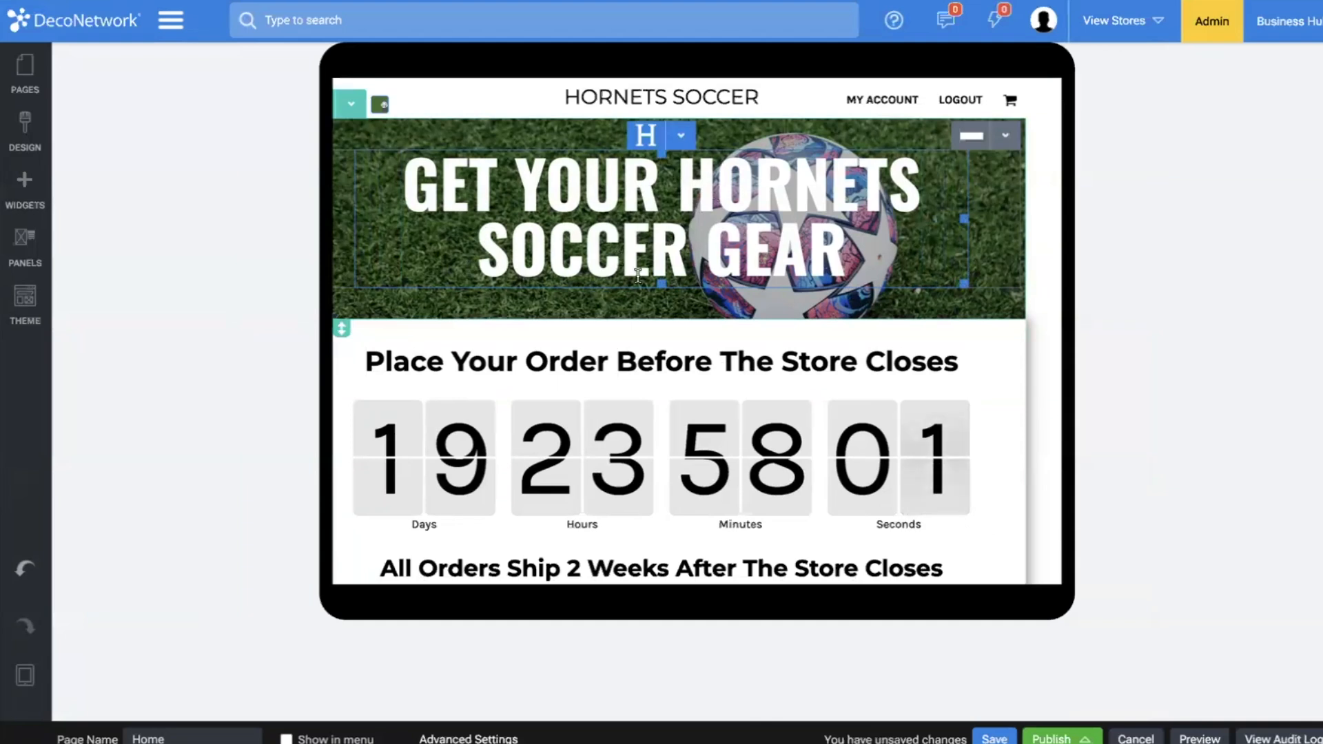
Set the line height of the "Get Your Hornets Soccer Gear" banner heading to 1.1.
{"action": "left_click", "coordinate": [681, 135]}
{"action": "left_click", "coordinate": [686, 166]}
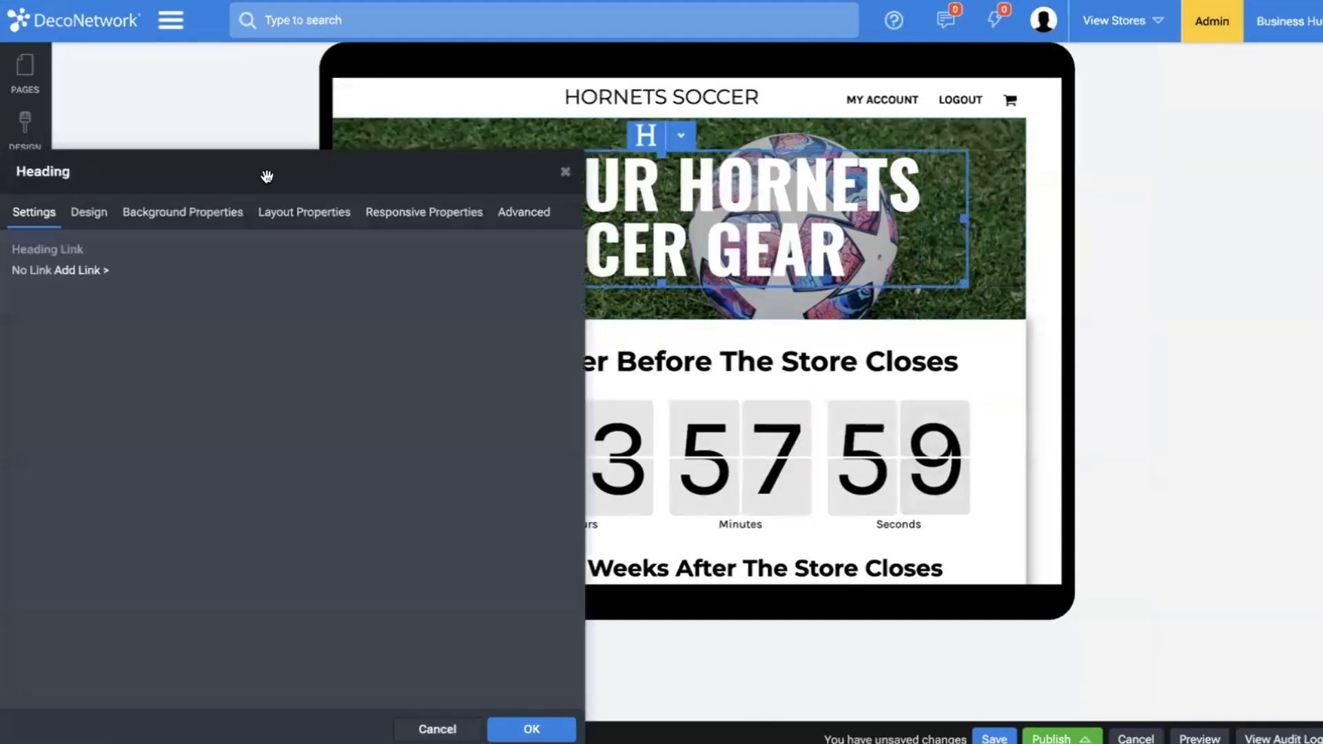
{"action": "left_click", "coordinate": [88, 215]}
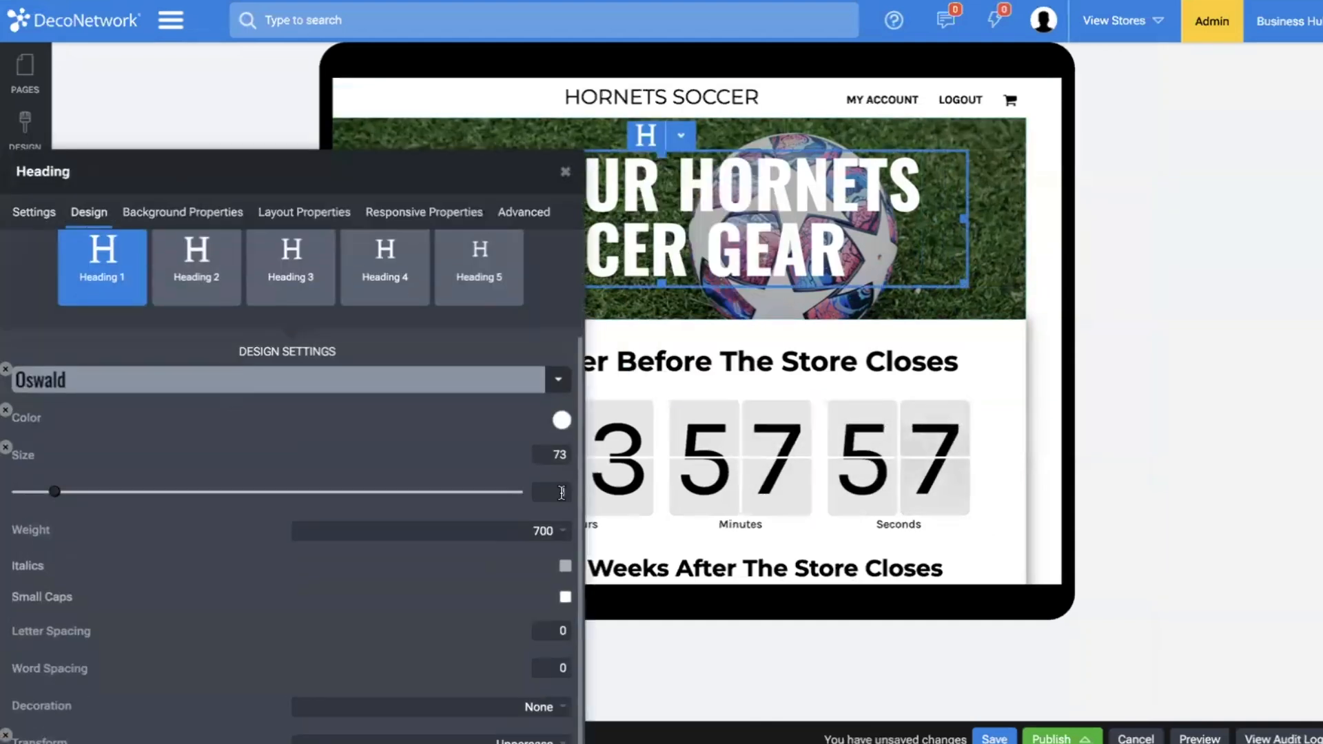
{"action": "type", "text": "1.1"}
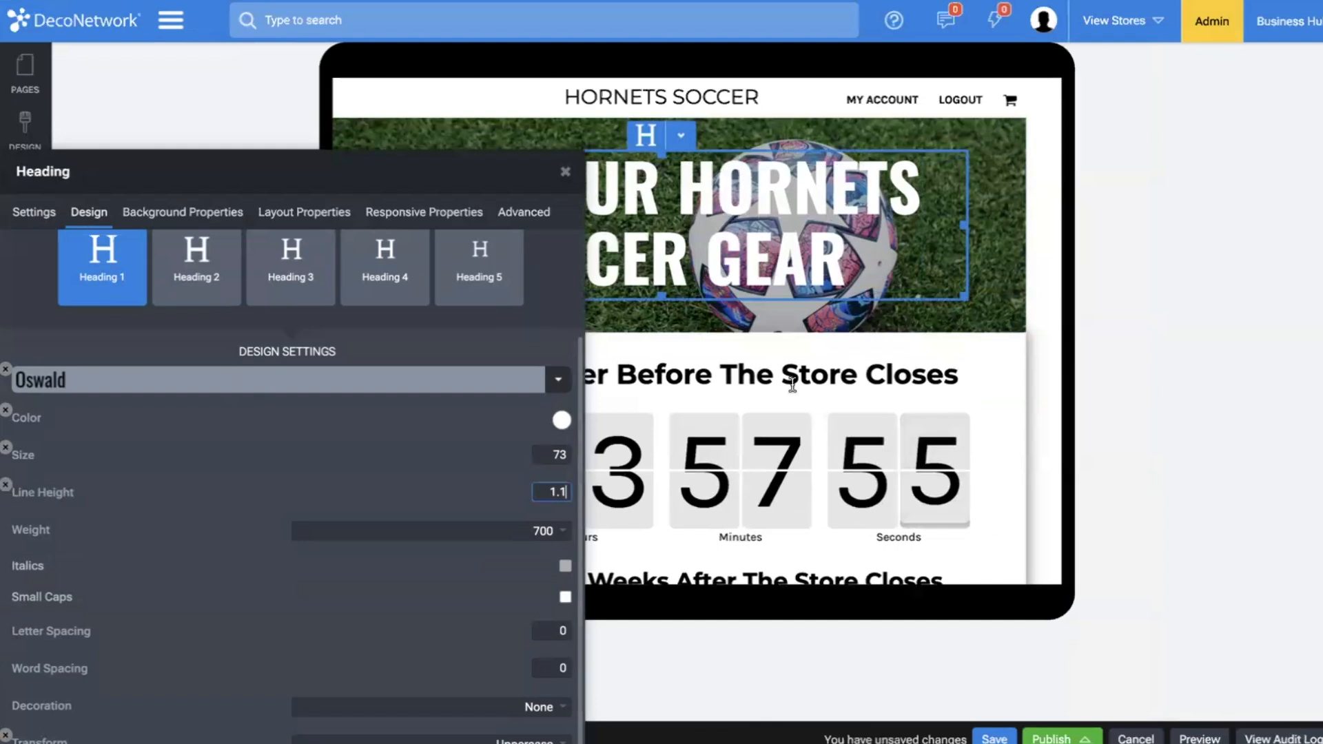
{"action": "left_click", "coordinate": [819, 343]}
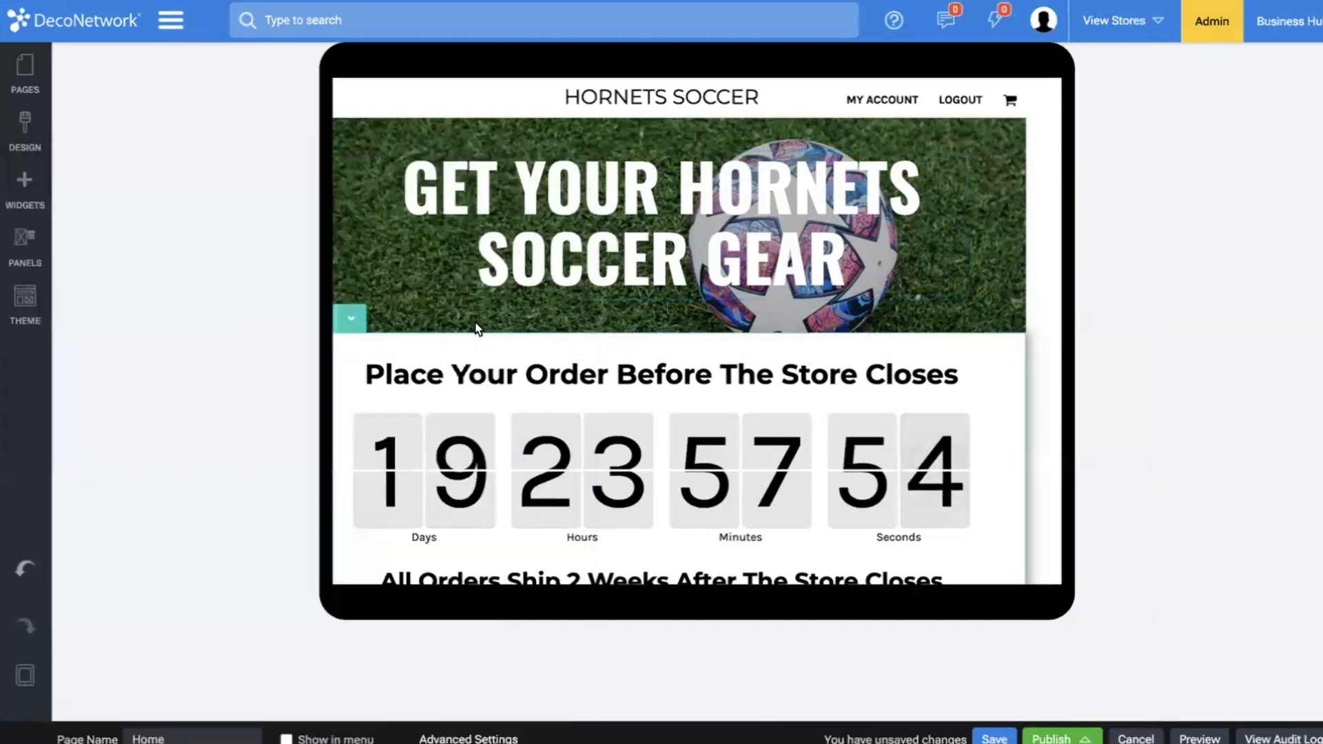
In the site's Style Editor, set the line height of Heading 1 (H1) to 1.25.
{"action": "left_click", "coordinate": [25, 185]}
{"action": "left_click", "coordinate": [20, 141]}
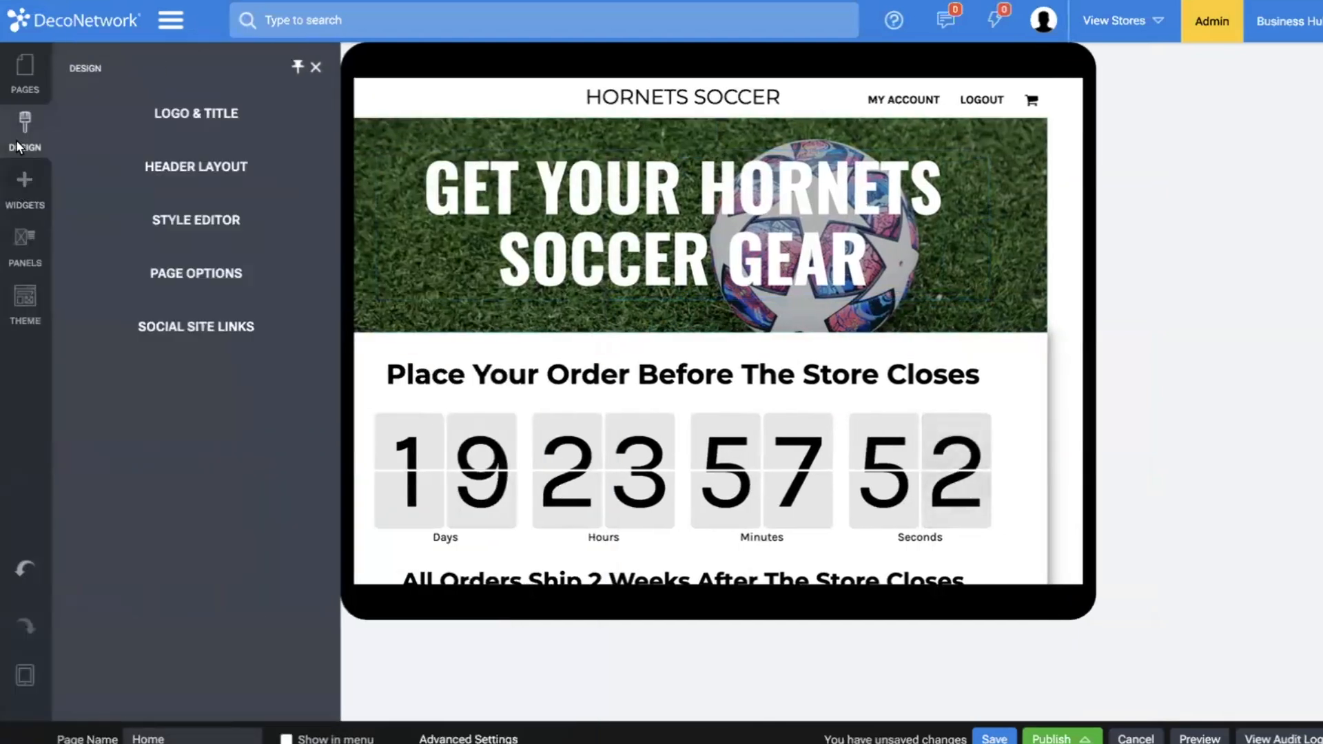
{"action": "left_click", "coordinate": [172, 237]}
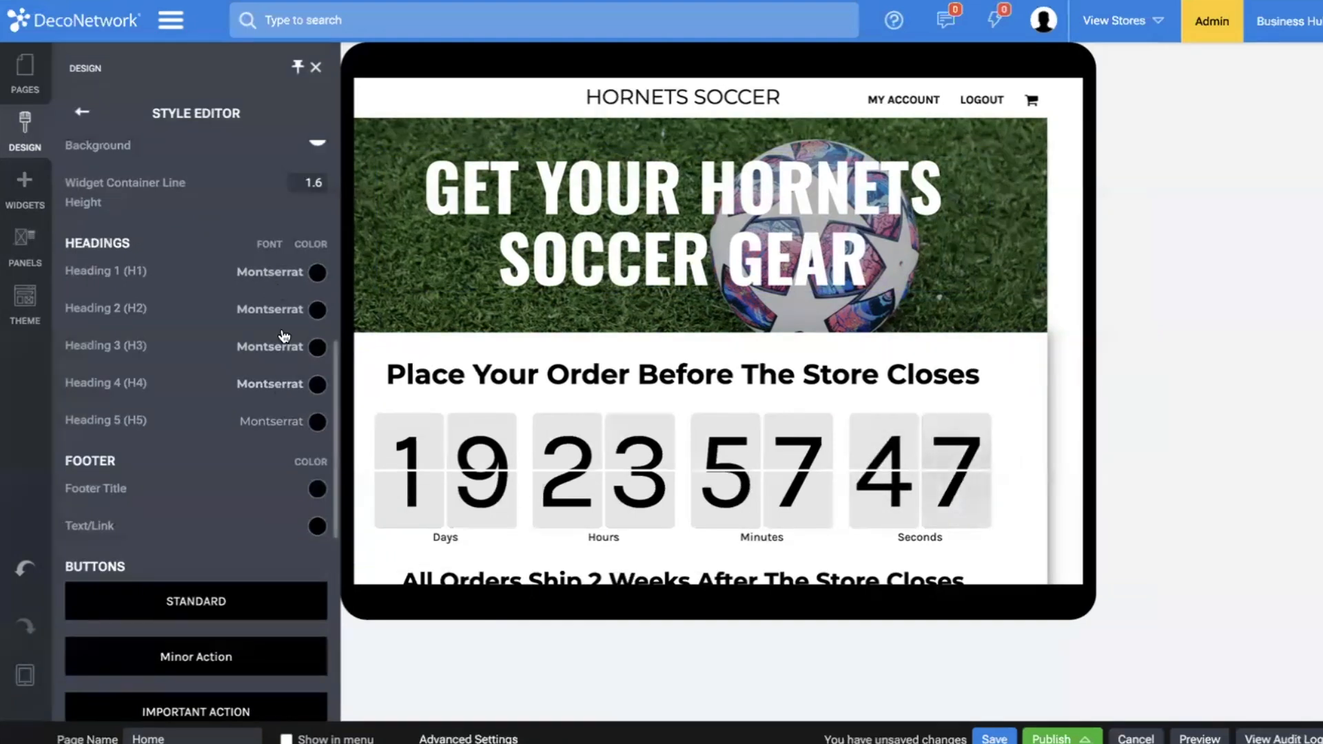
{"action": "left_click", "coordinate": [270, 272]}
{"action": "mouse_move", "coordinate": [467, 187]}
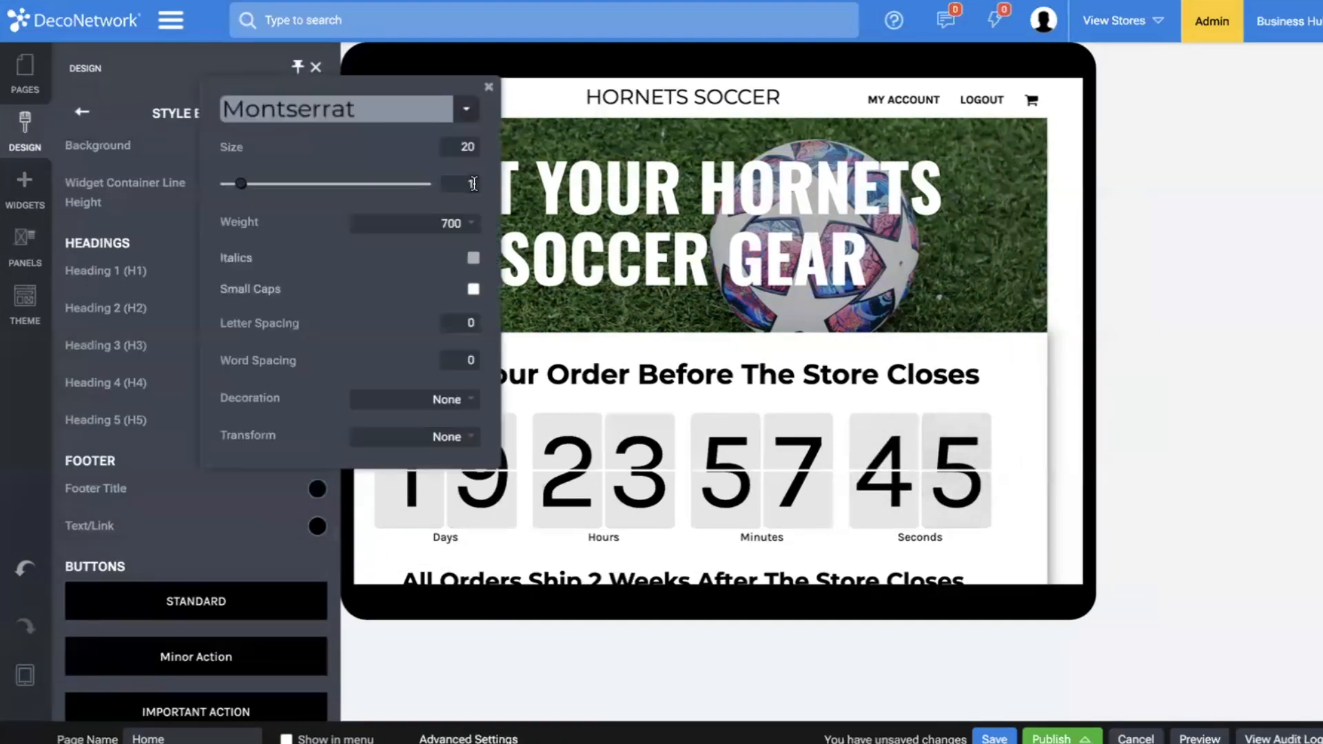
{"action": "type", "text": ".25"}
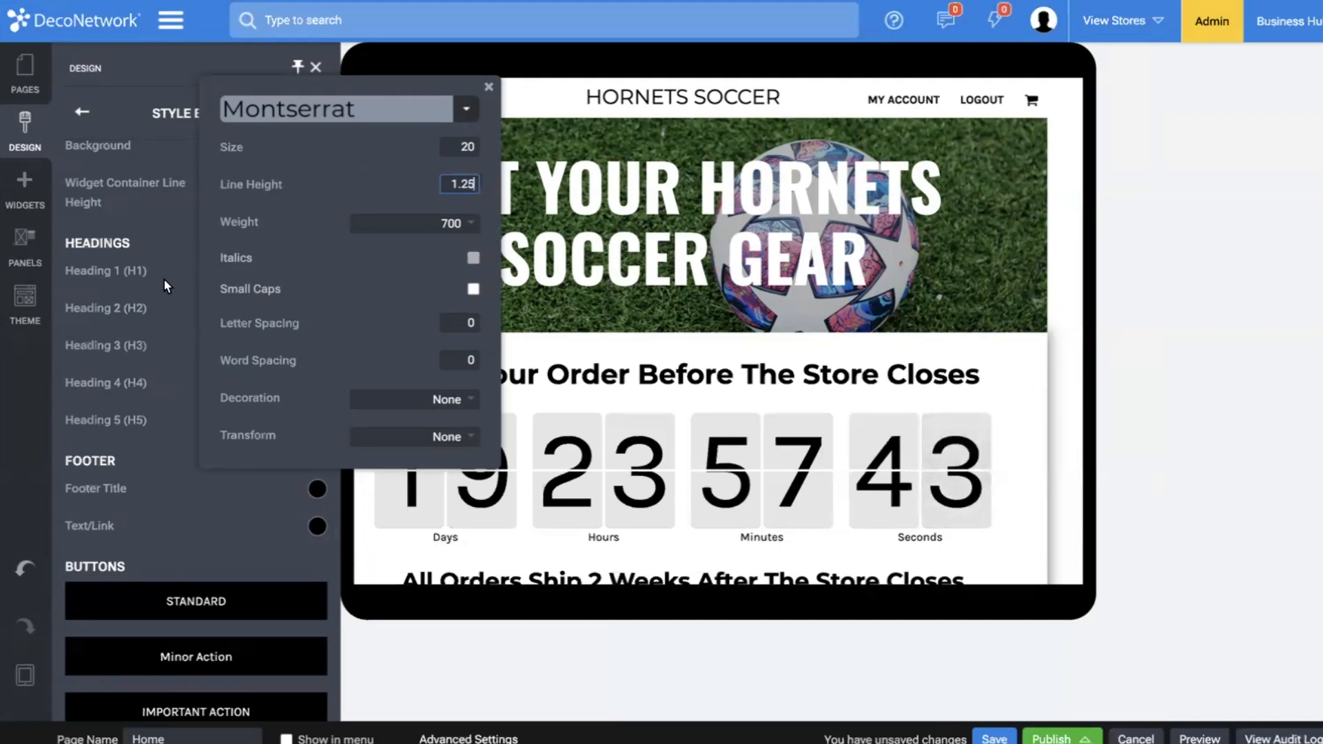
Increase the line height of the Heading 2 (H2) and Heading 3 (H3) styles.
{"action": "left_click", "coordinate": [279, 308]}
{"action": "mouse_move", "coordinate": [475, 210]}
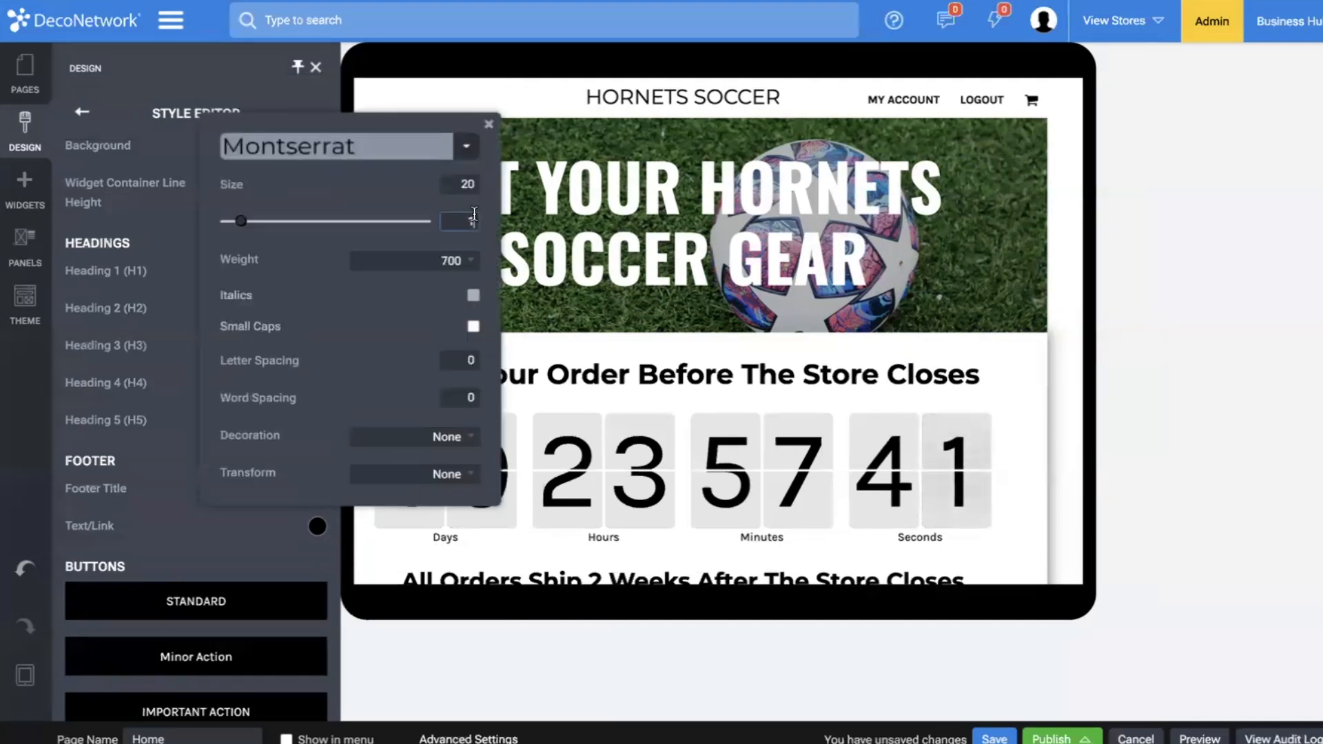
{"action": "left_click", "coordinate": [279, 347]}
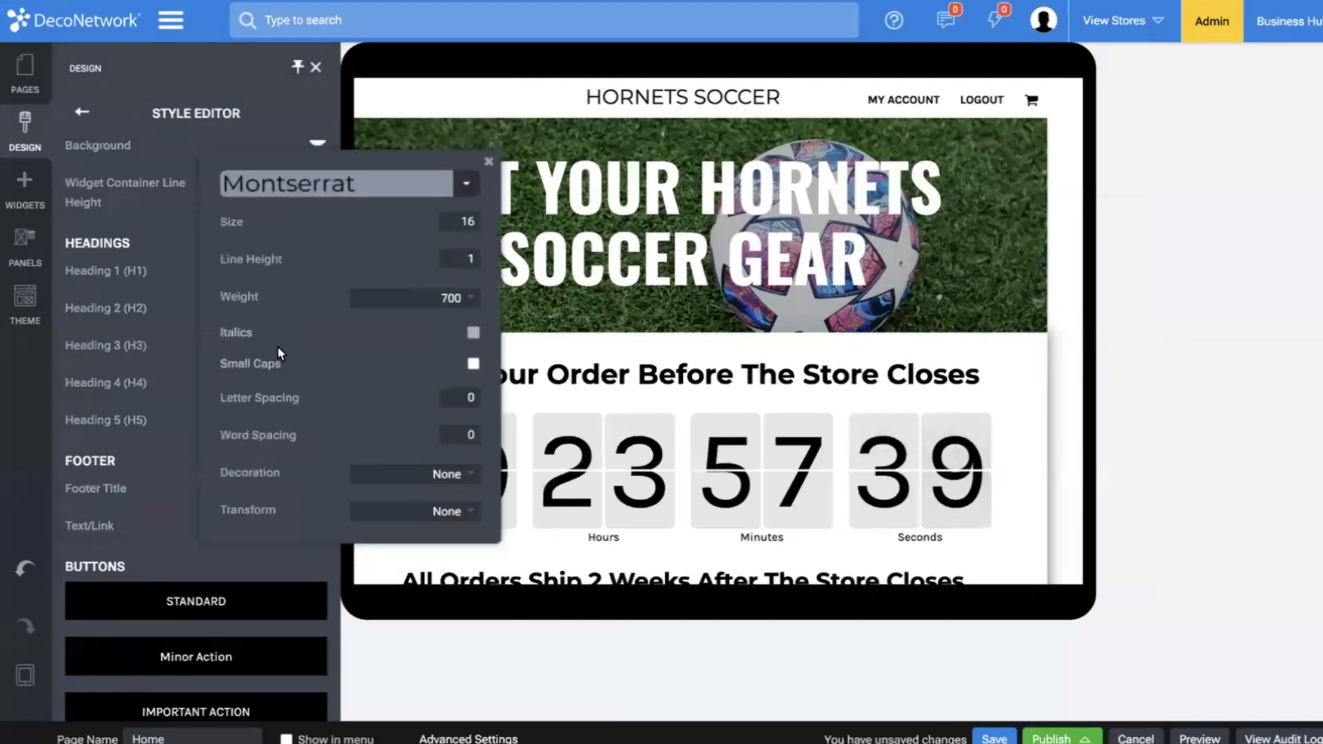
{"action": "type", "text": ".2"}
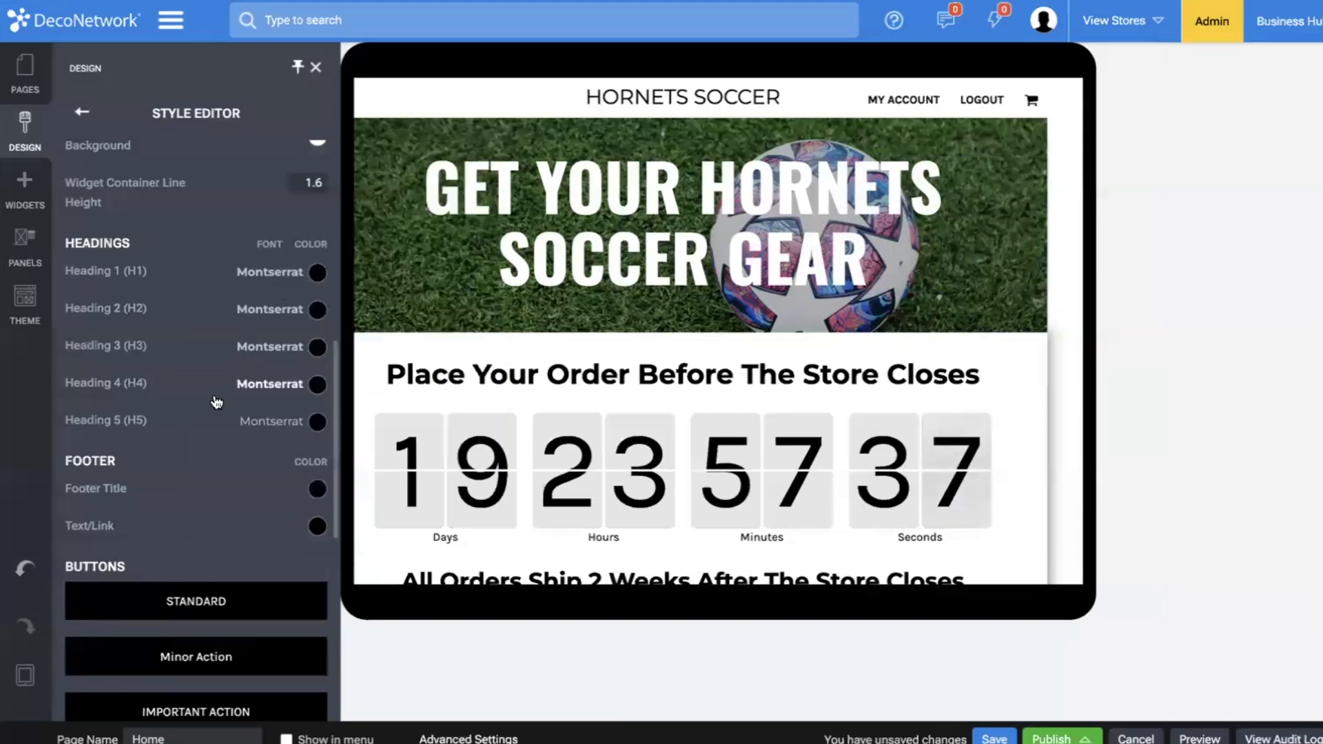
Set the line height of the Heading 4 (H4) and Heading 5 (H5) styles to 1.5.
{"action": "left_click", "coordinate": [278, 384]}
{"action": "left_click", "coordinate": [478, 278]}
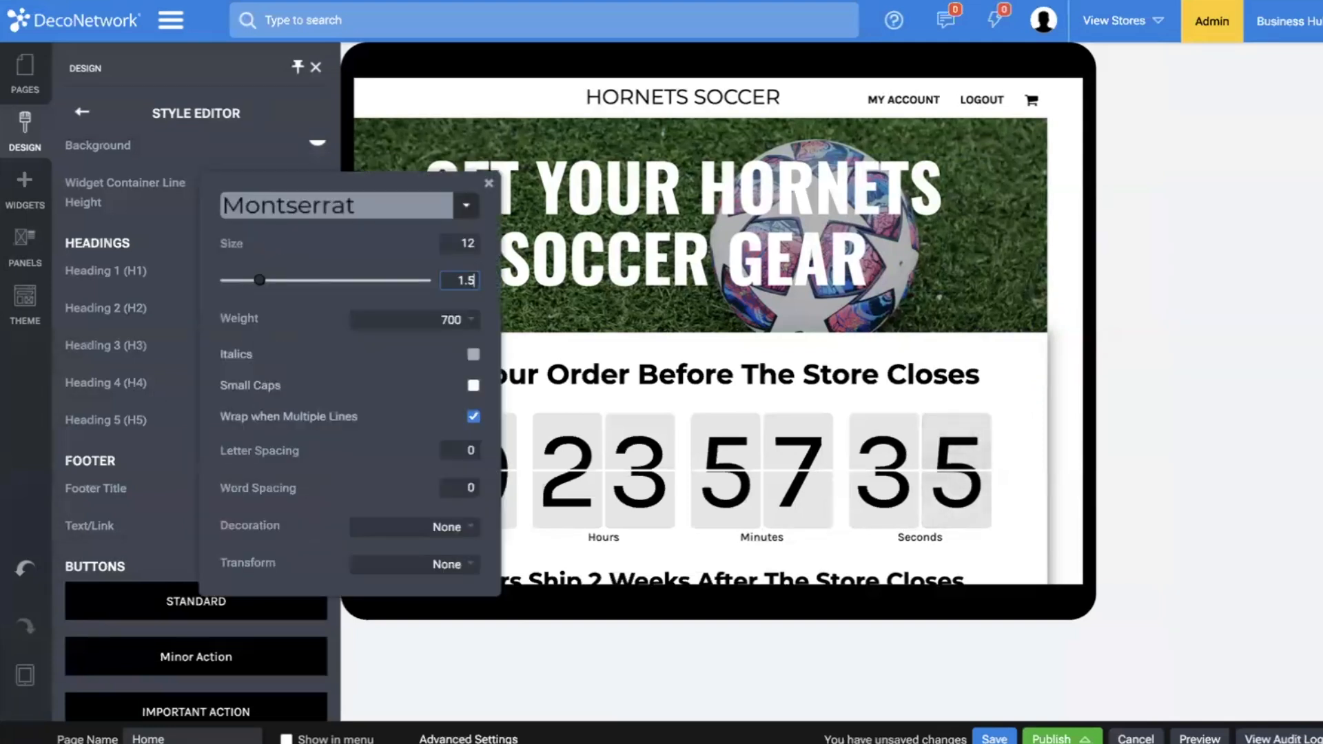
{"action": "left_click", "coordinate": [158, 430]}
{"action": "left_click", "coordinate": [279, 424]}
{"action": "left_click", "coordinate": [478, 333]}
{"action": "type", "text": ".5"}
{"action": "left_click", "coordinate": [557, 335]}
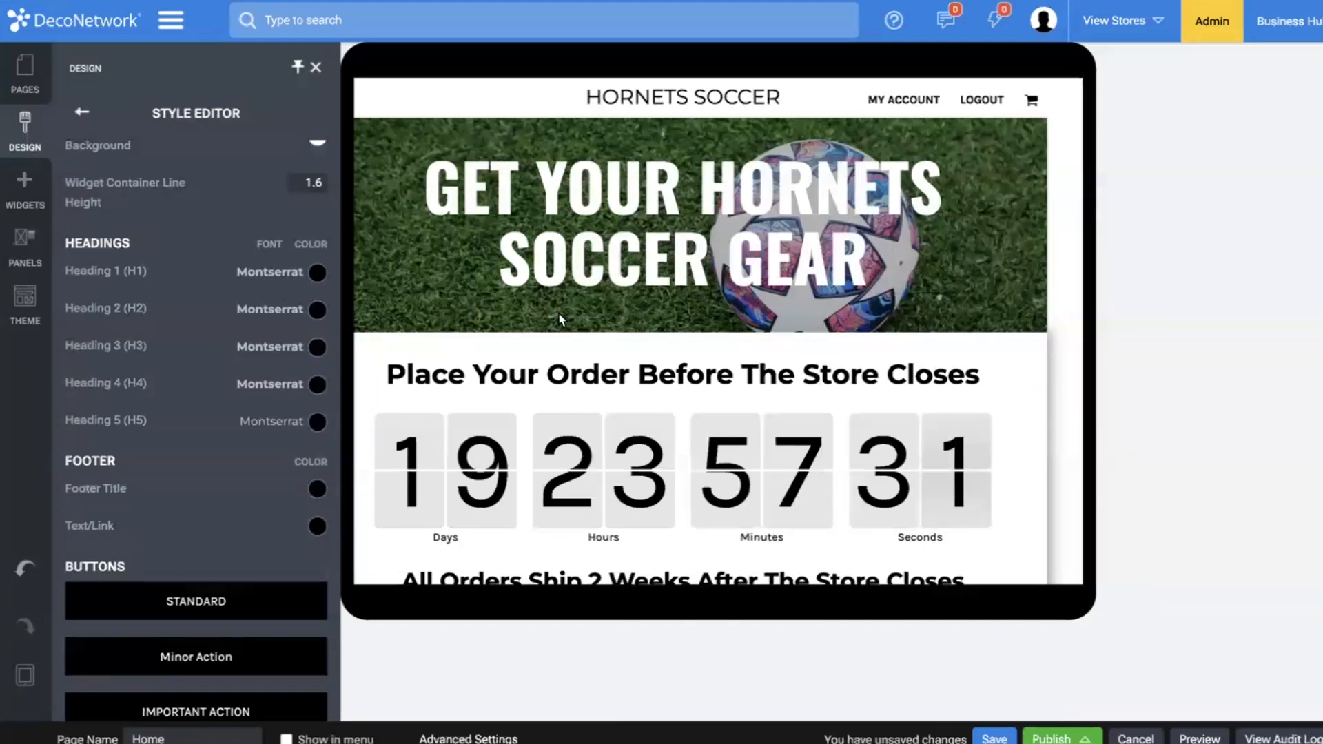
{"action": "scroll", "coordinate": [558, 313], "scroll_direction": "down", "scroll_amount": 2}
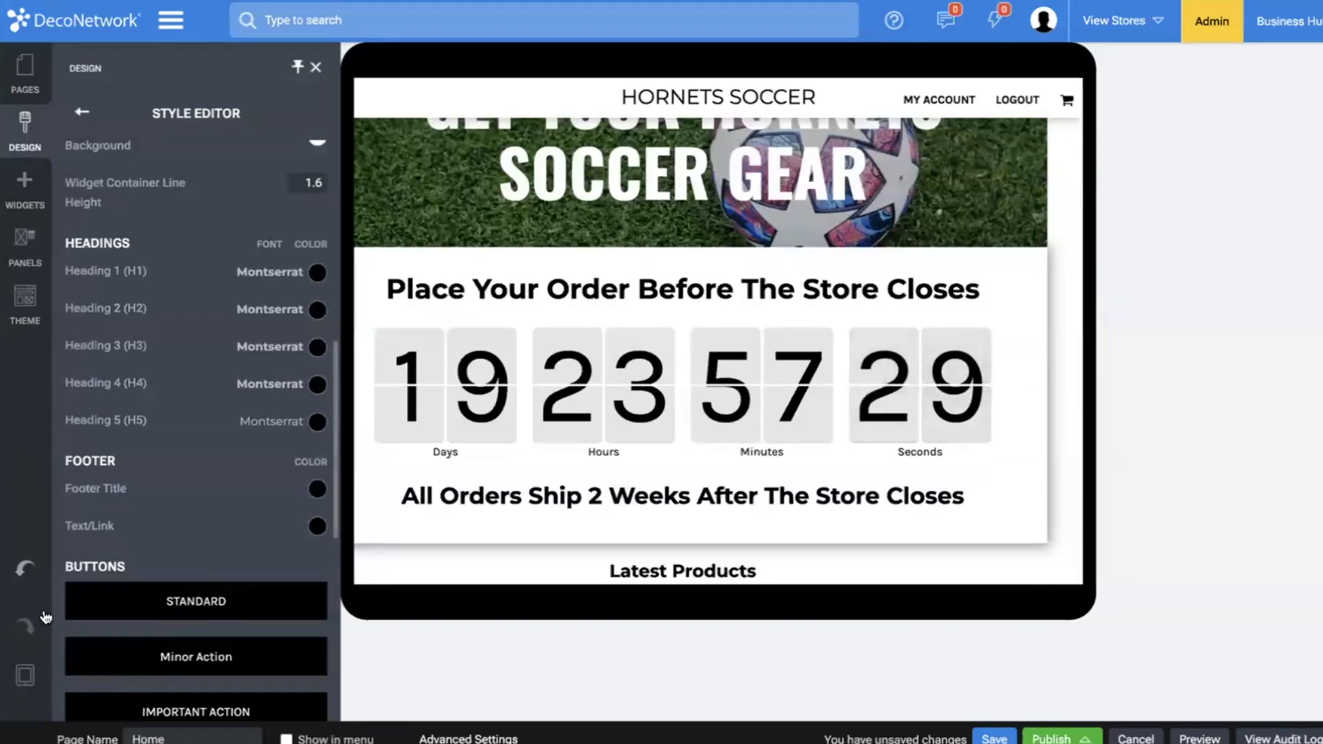
Preview the home page in the mobile device view, checking it against the wide monitor layout before returning to mobile.
{"action": "mouse_move", "coordinate": [25, 676]}
{"action": "left_click", "coordinate": [69, 675]}
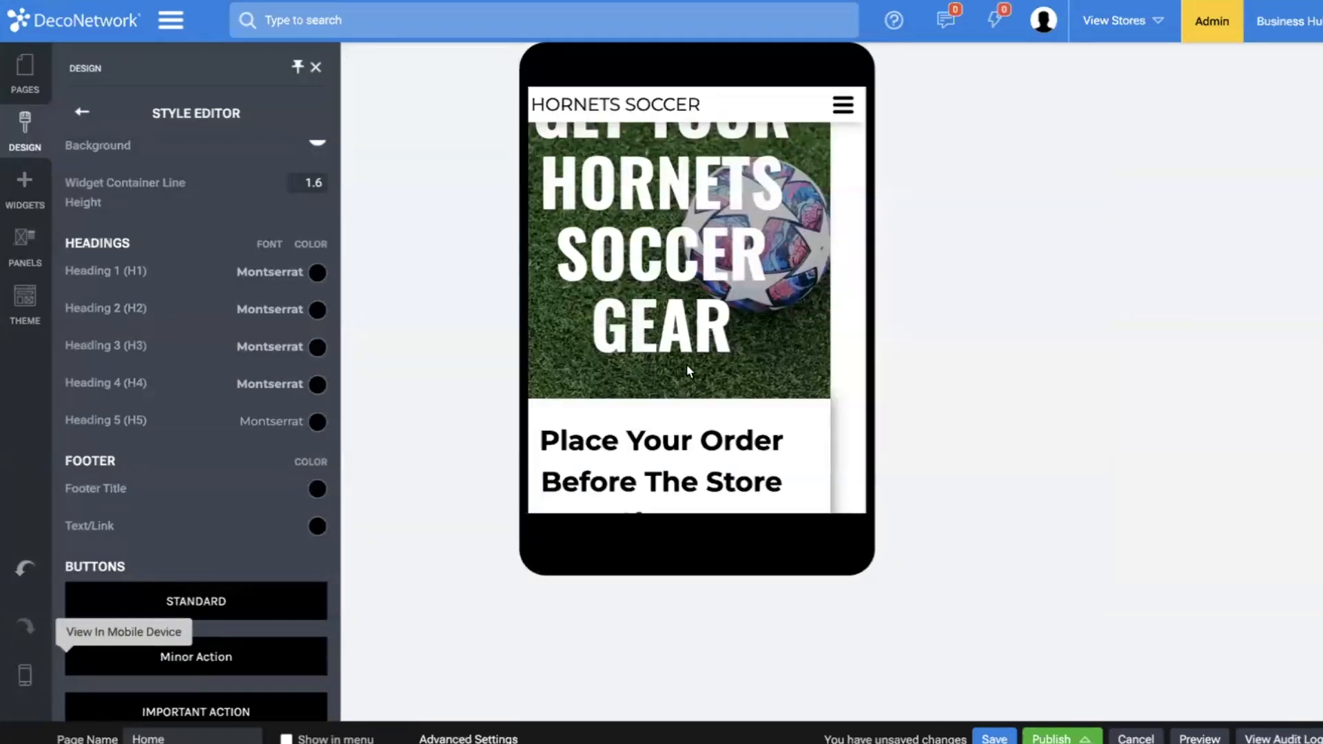
{"action": "left_click", "coordinate": [617, 428]}
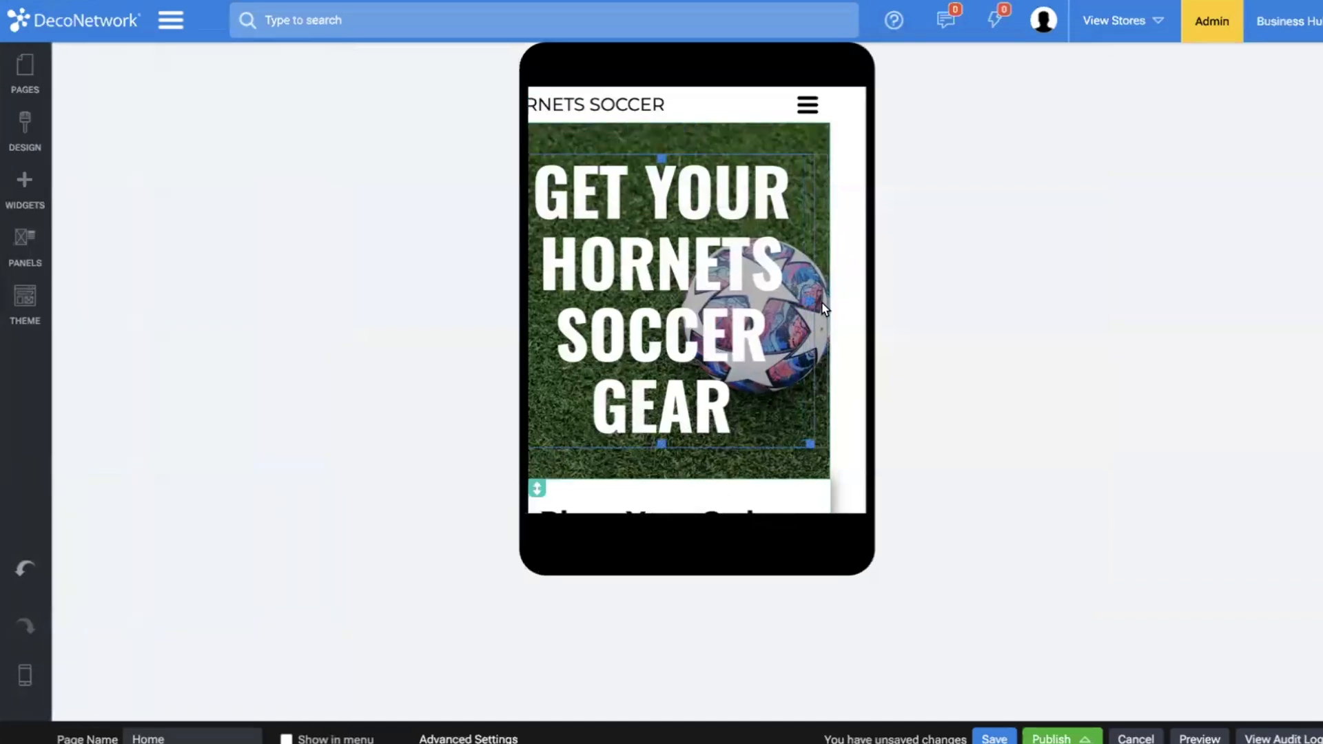
{"action": "scroll", "coordinate": [853, 307], "scroll_direction": "right", "scroll_amount": 3}
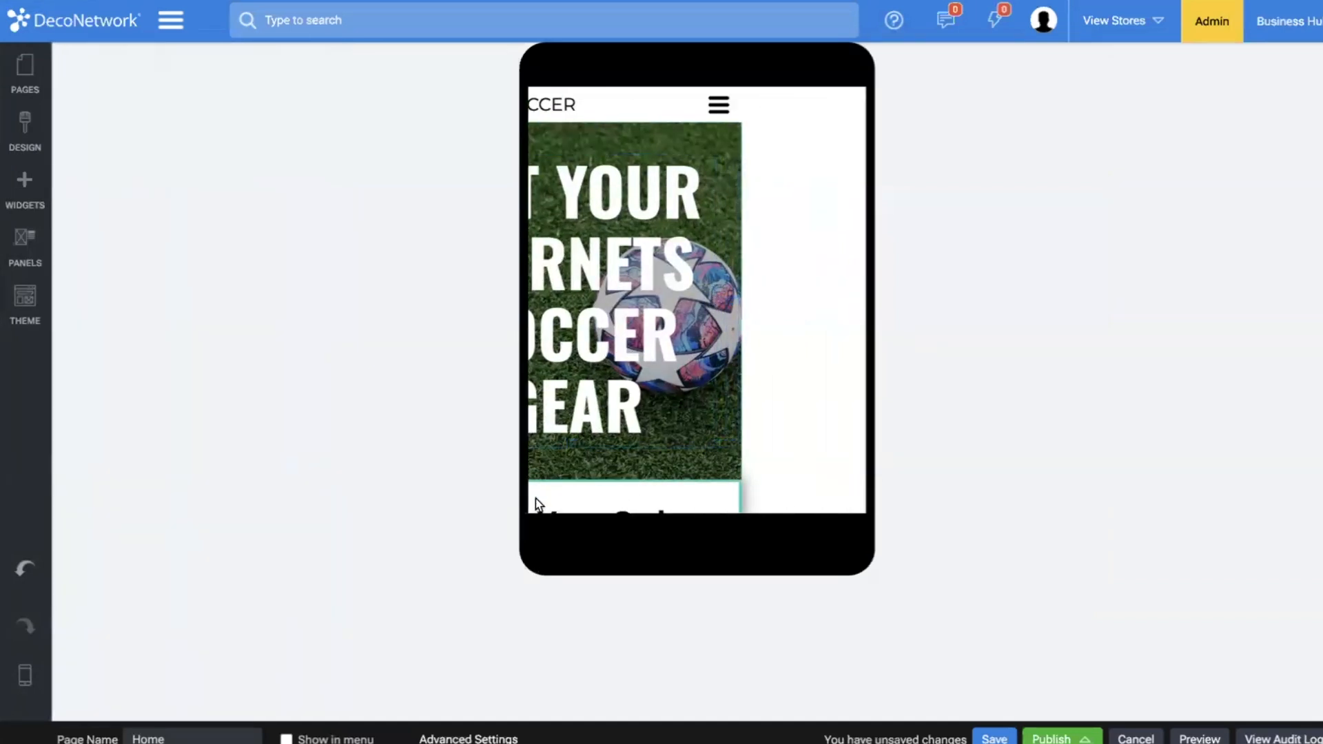
{"action": "mouse_move", "coordinate": [25, 675]}
{"action": "left_click", "coordinate": [168, 686]}
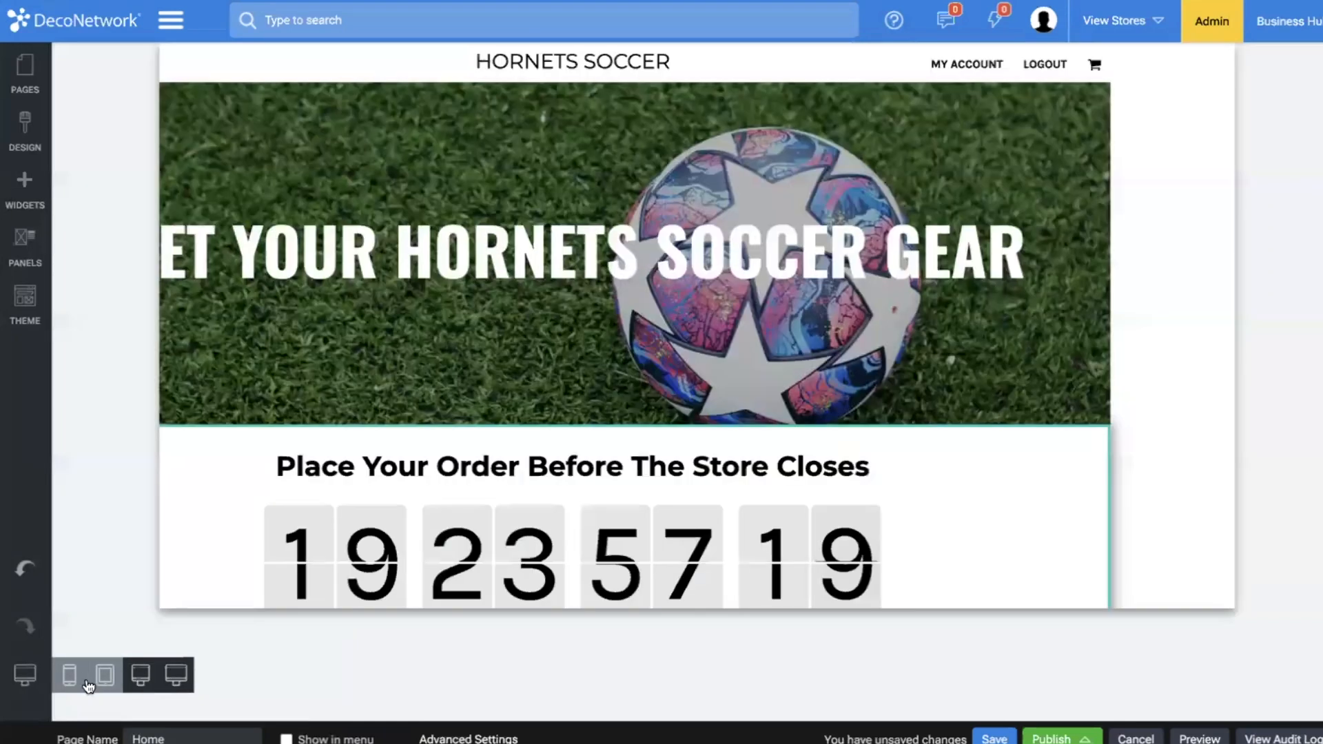
{"action": "left_click", "coordinate": [69, 675]}
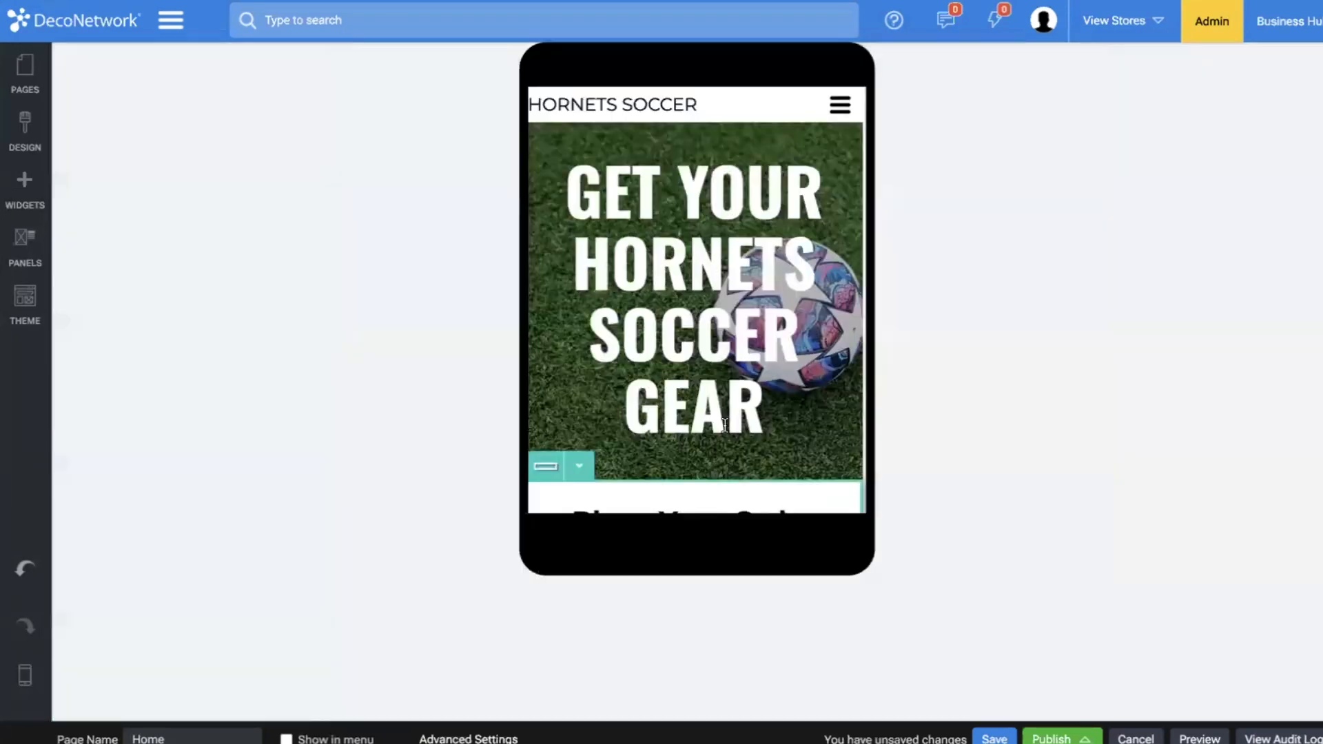
Set the size of the "Get Your Hornets Soccer Gear" banner heading to 64.
{"action": "left_click", "coordinate": [714, 145]}
{"action": "left_click", "coordinate": [724, 169]}
{"action": "left_click", "coordinate": [90, 218]}
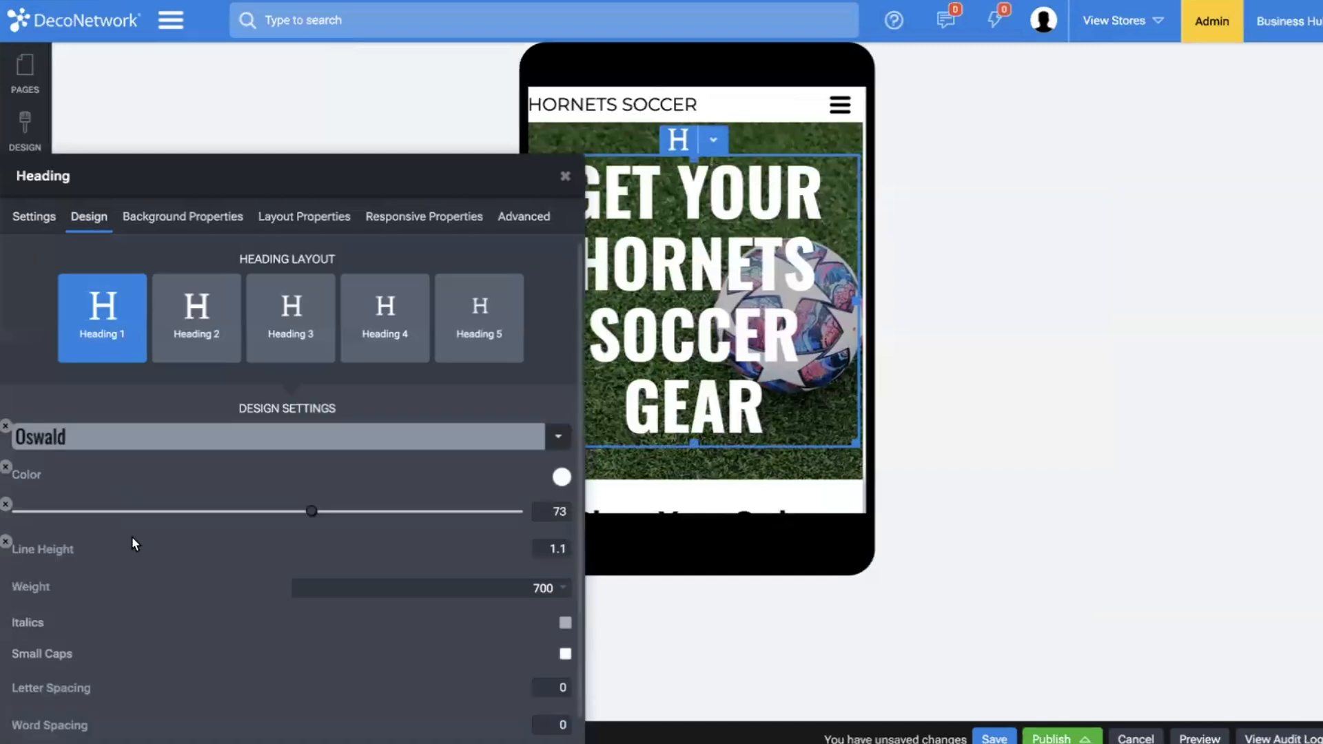
{"action": "left_click", "coordinate": [275, 512]}
{"action": "left_click_drag", "start_coordinate": [278, 514], "coordinate": [272, 513]}
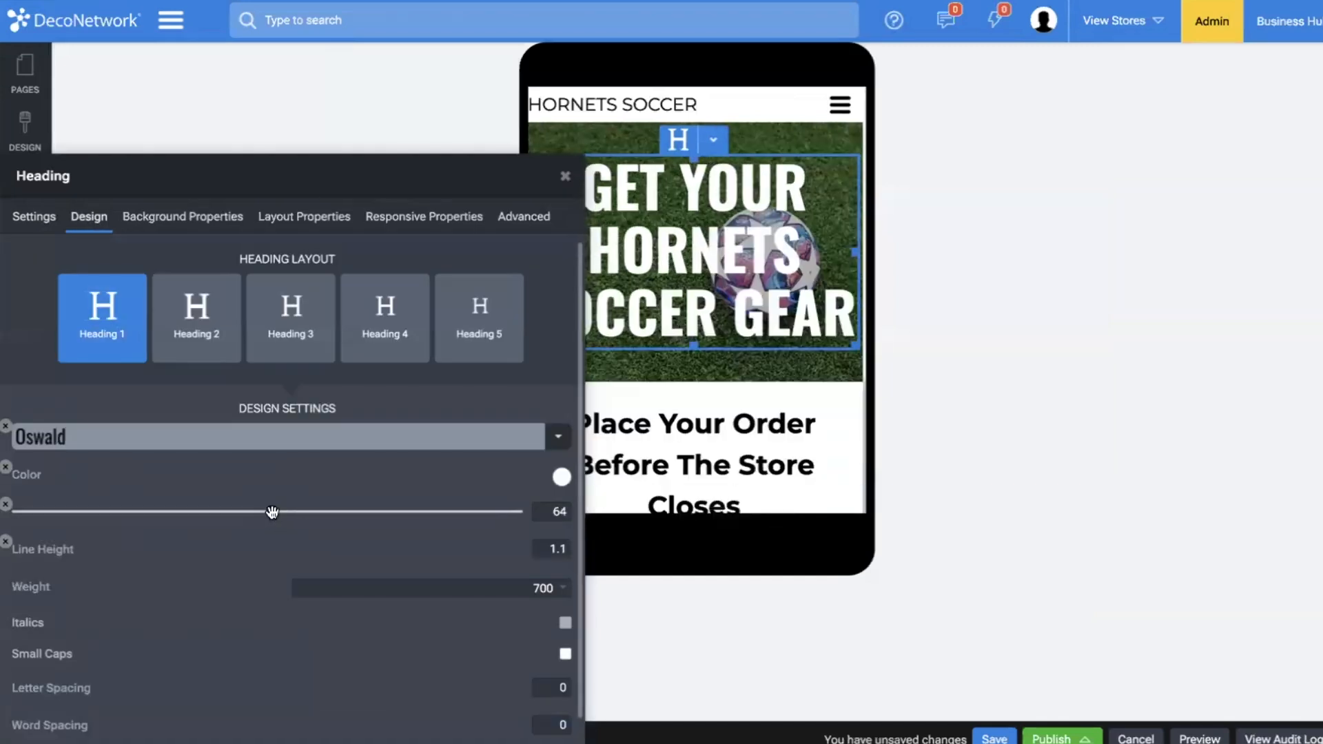
{"action": "left_click", "coordinate": [733, 421]}
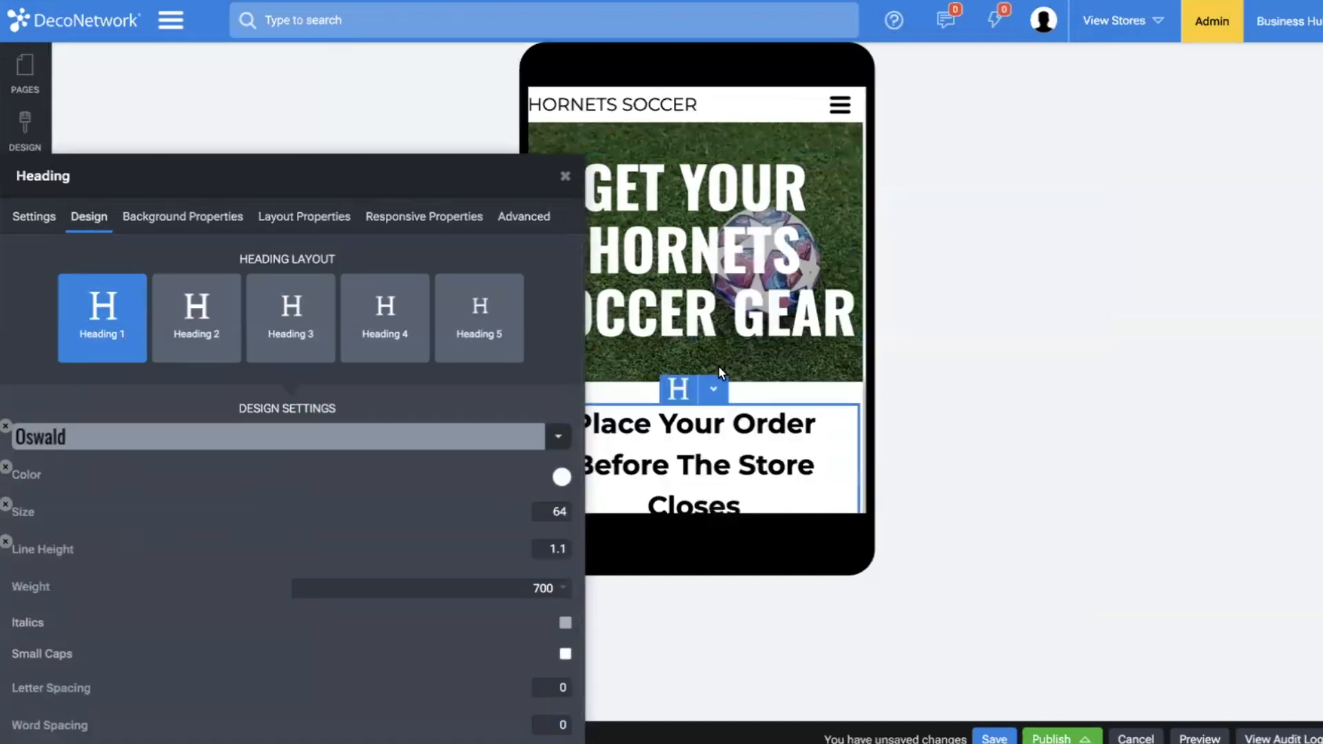
Set the size of the "Place Your Order Before The Store Closes" heading to 29.
{"action": "scroll", "coordinate": [721, 365], "scroll_direction": "down", "scroll_amount": 2}
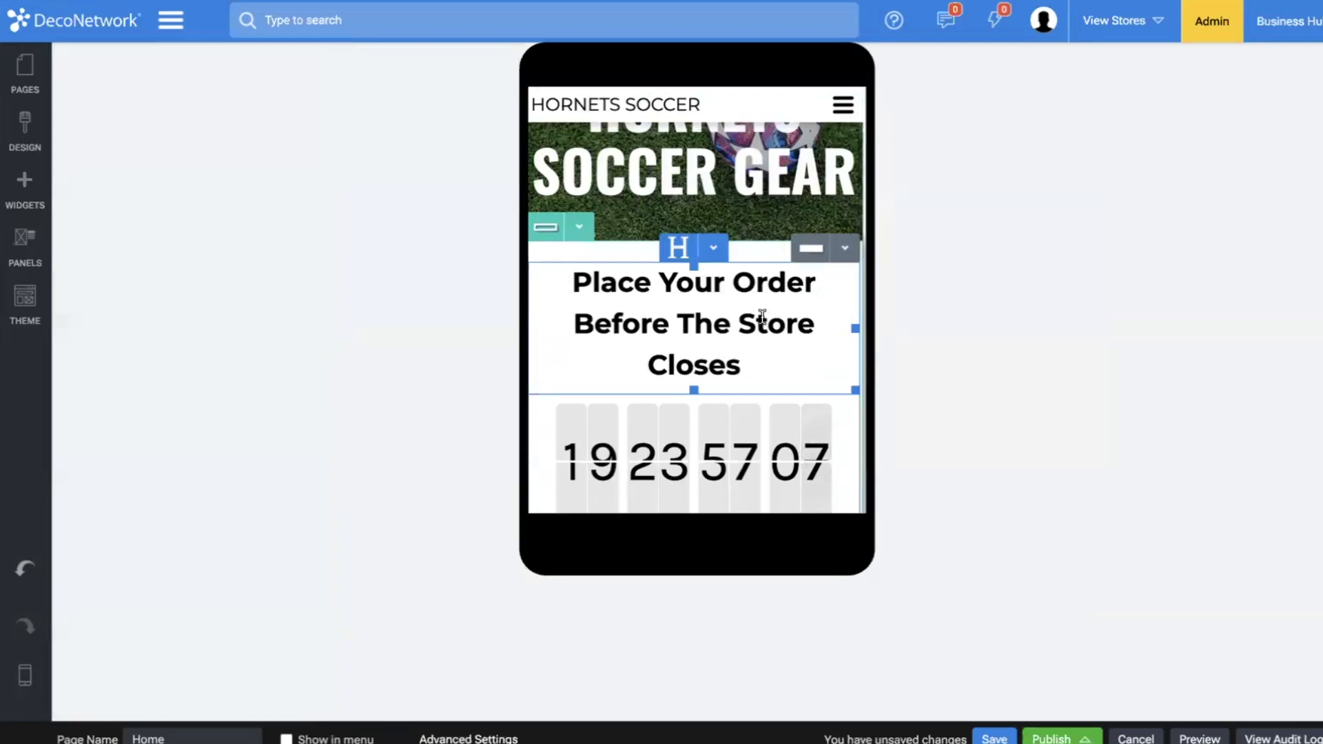
{"action": "left_click", "coordinate": [712, 252]}
{"action": "left_click", "coordinate": [720, 277]}
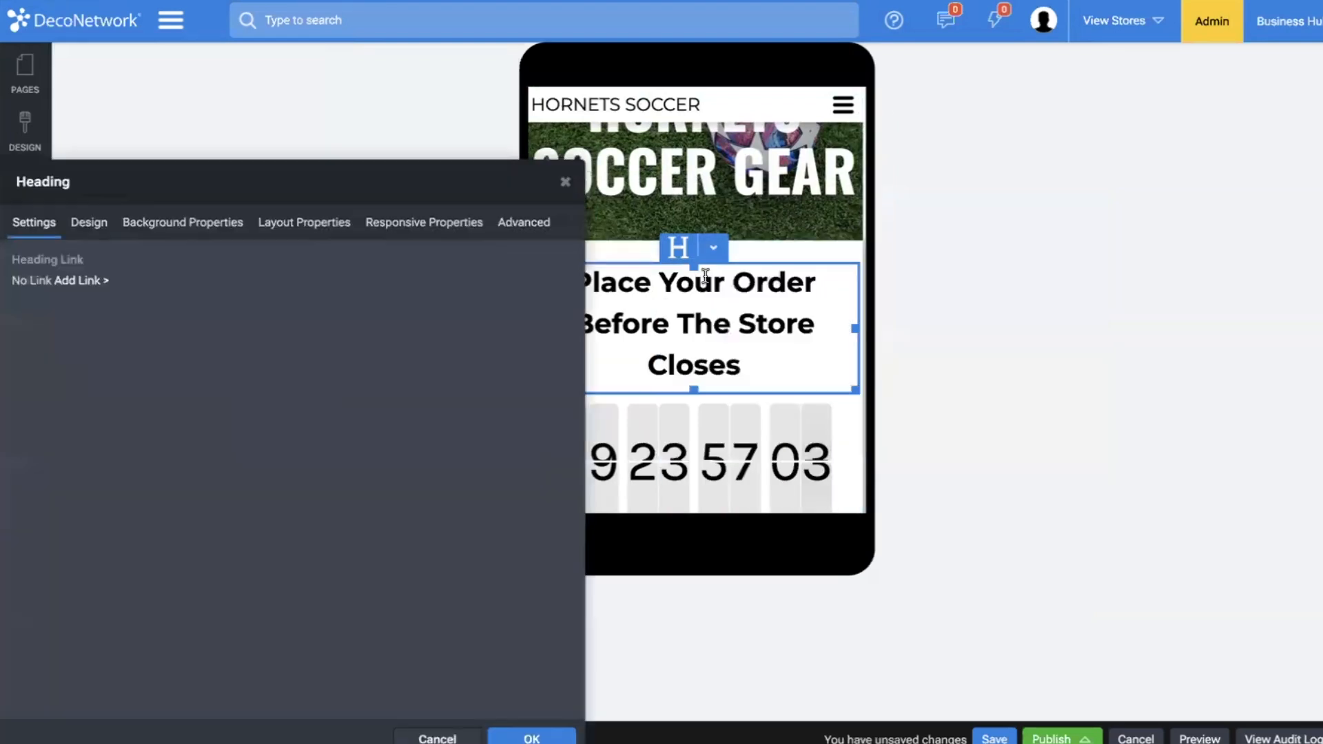
{"action": "left_click", "coordinate": [97, 222]}
{"action": "scroll", "coordinate": [105, 473], "scroll_direction": "down", "scroll_amount": 1}
{"action": "mouse_move", "coordinate": [105, 473]}
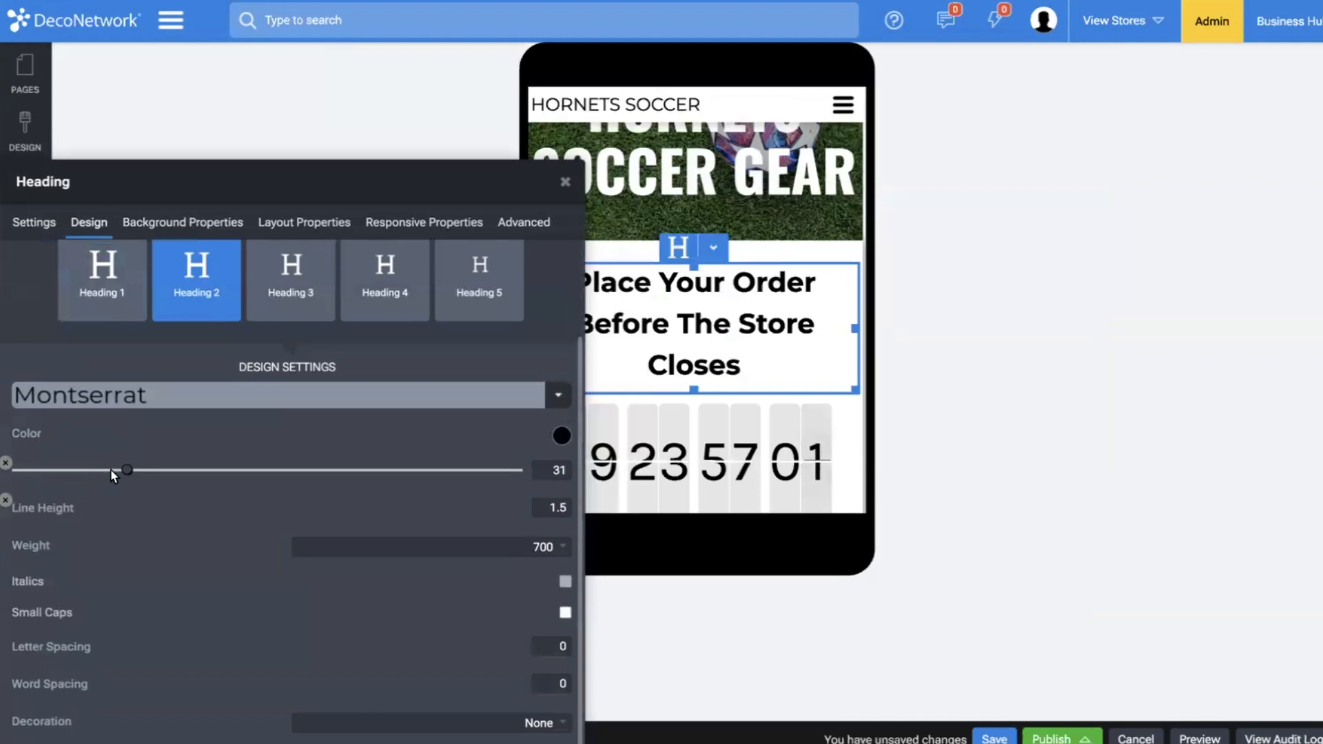
{"action": "left_click_drag", "start_coordinate": [125, 470], "coordinate": [116, 469]}
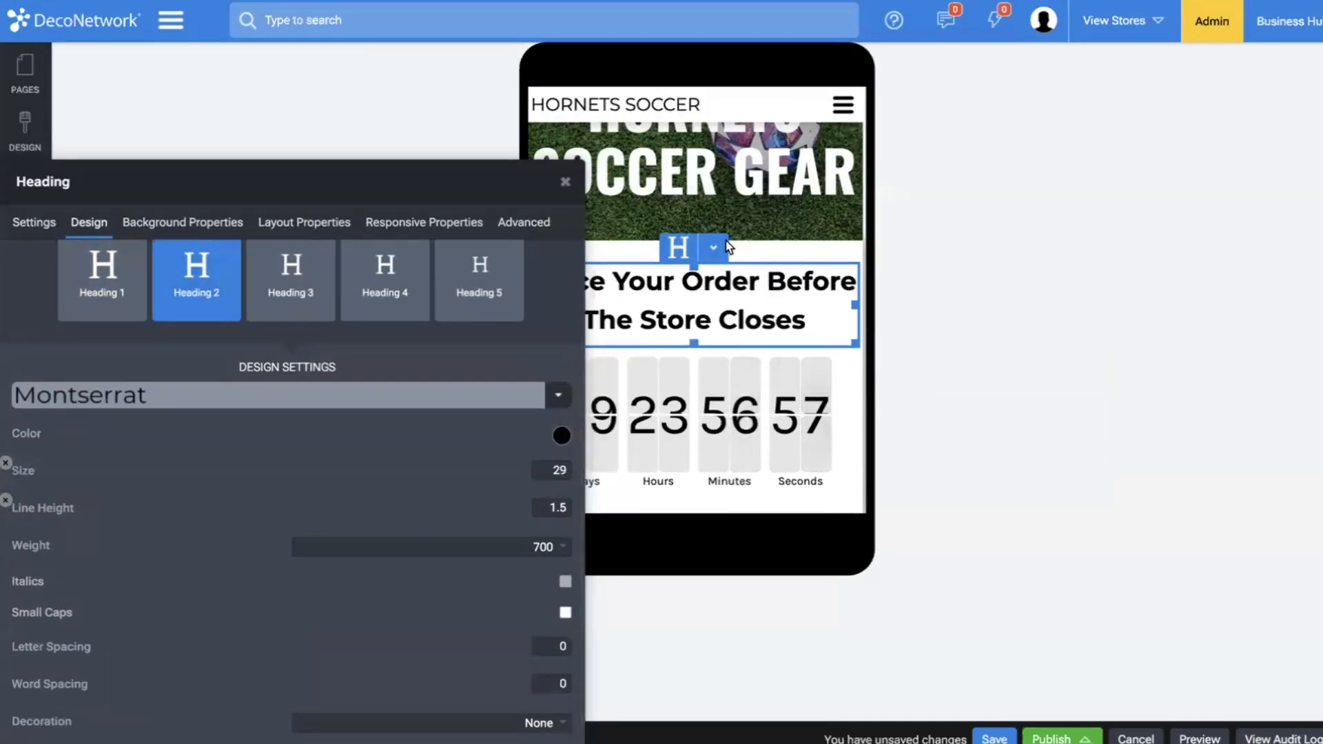
{"action": "left_click", "coordinate": [692, 279]}
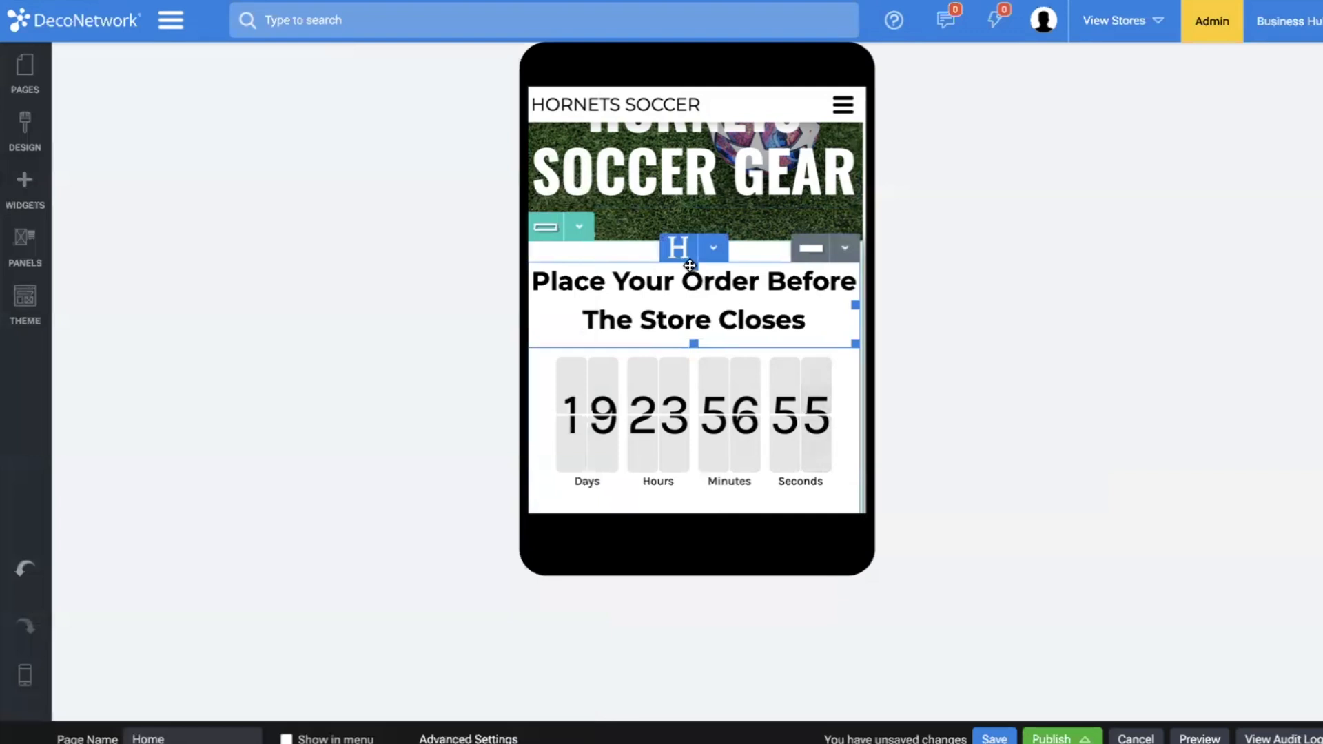
Set the height of the countdown widget's blocks to 80.
{"action": "scroll", "coordinate": [691, 269], "scroll_direction": "down", "scroll_amount": 2}
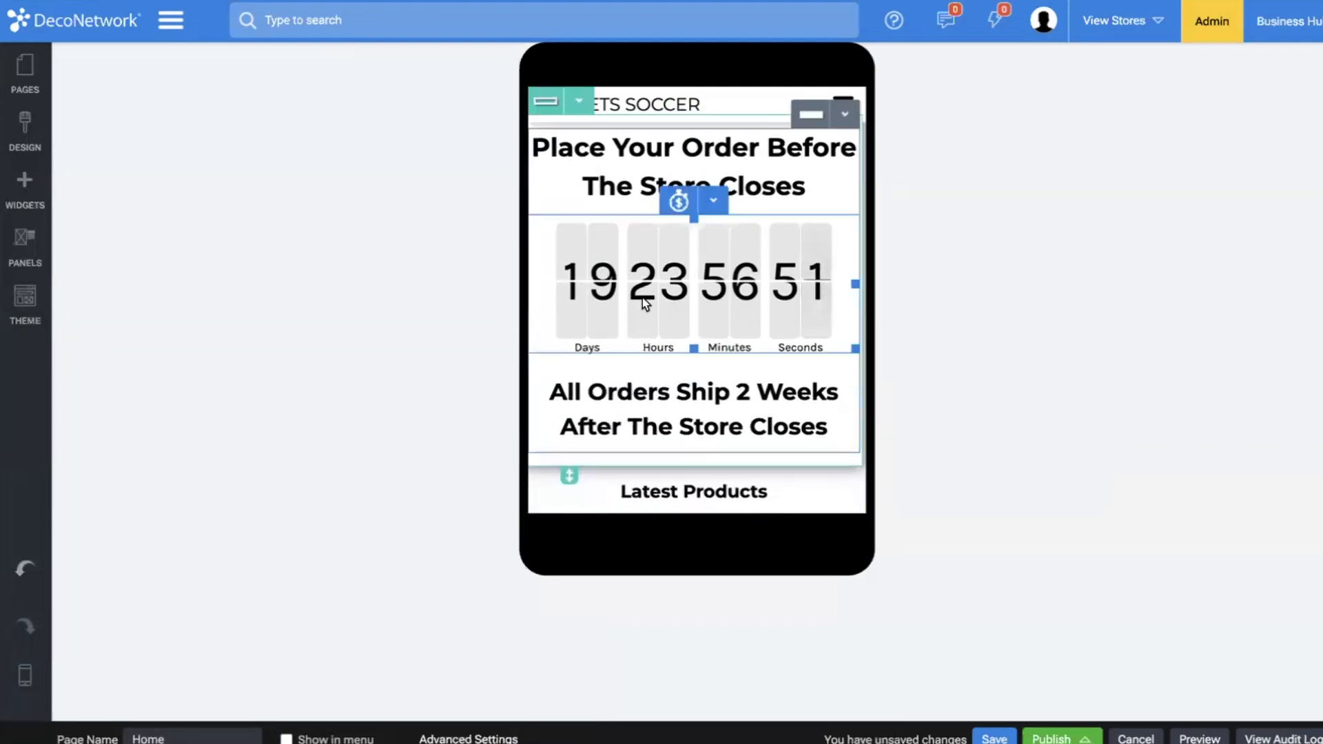
{"action": "scroll", "coordinate": [642, 298], "scroll_direction": "up", "scroll_amount": 1}
{"action": "left_click", "coordinate": [676, 276]}
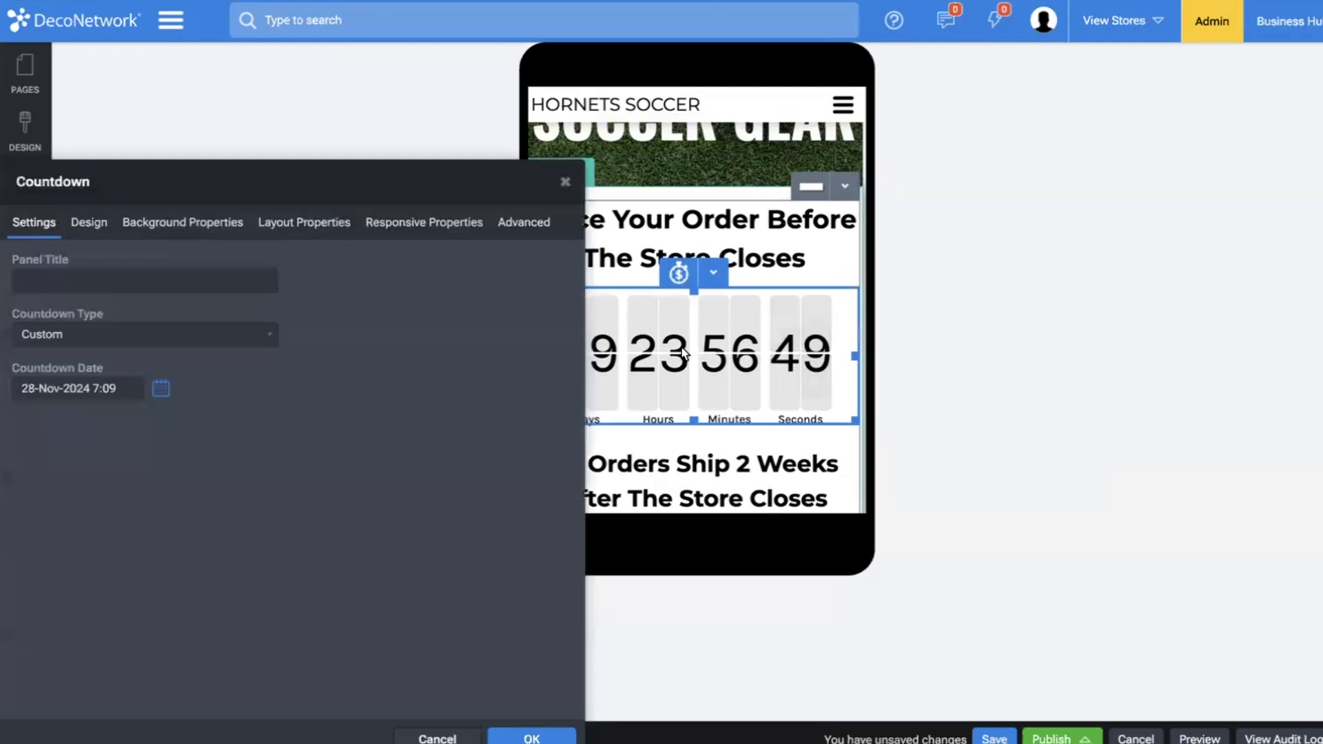
{"action": "left_click", "coordinate": [78, 238]}
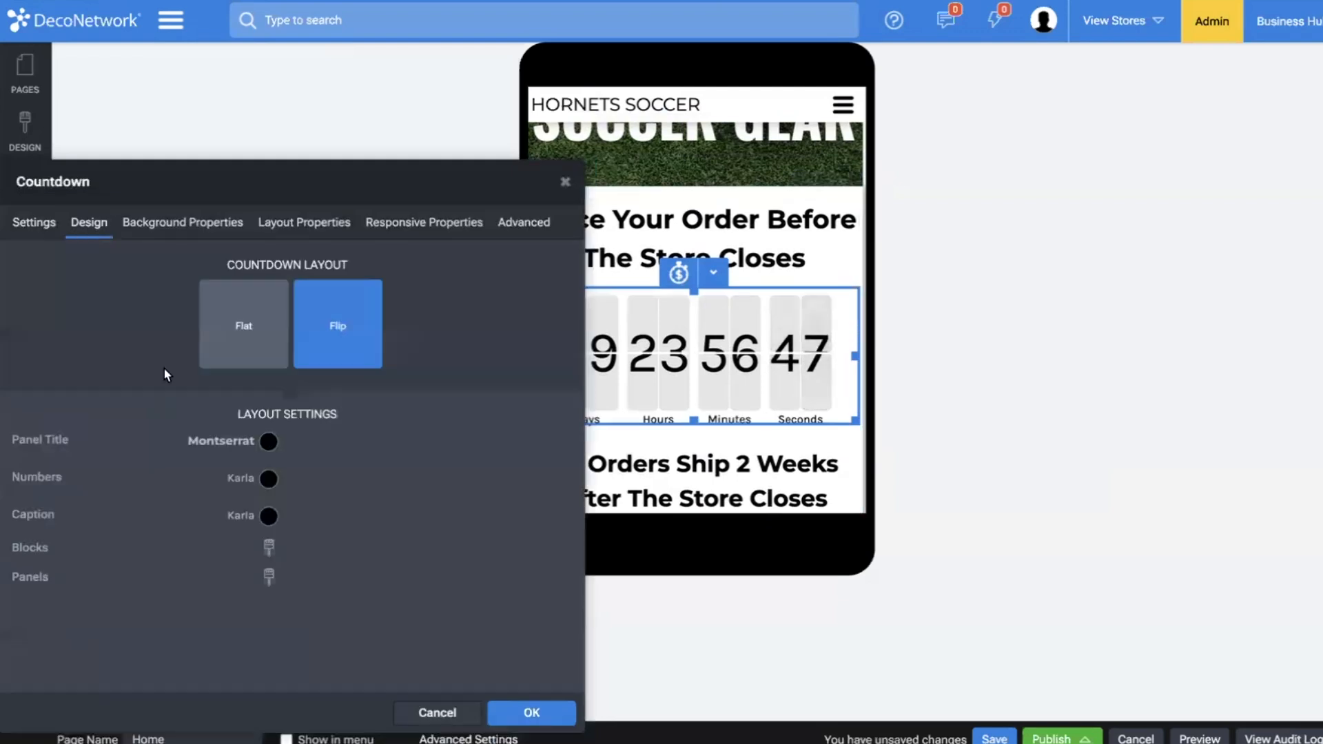
{"action": "left_click", "coordinate": [266, 577]}
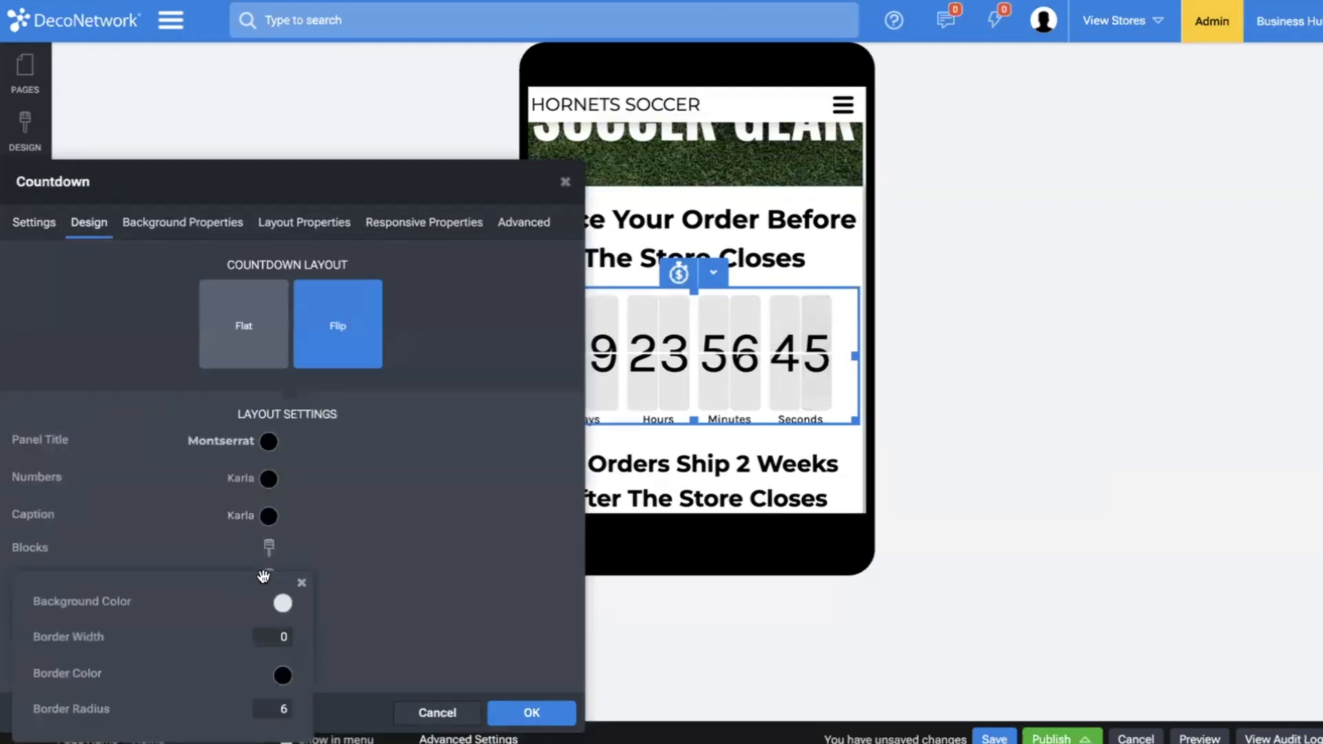
{"action": "left_click", "coordinate": [269, 546]}
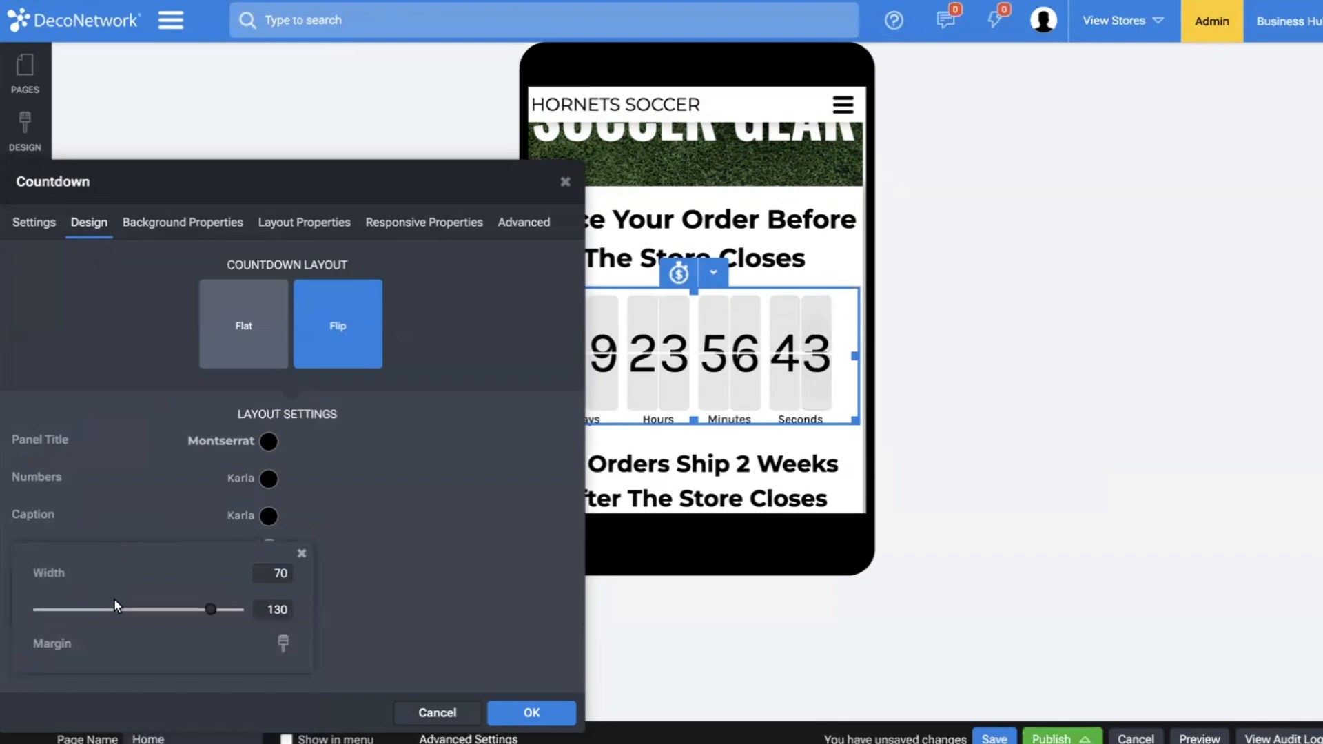
{"action": "left_click_drag", "start_coordinate": [188, 616], "coordinate": [139, 606]}
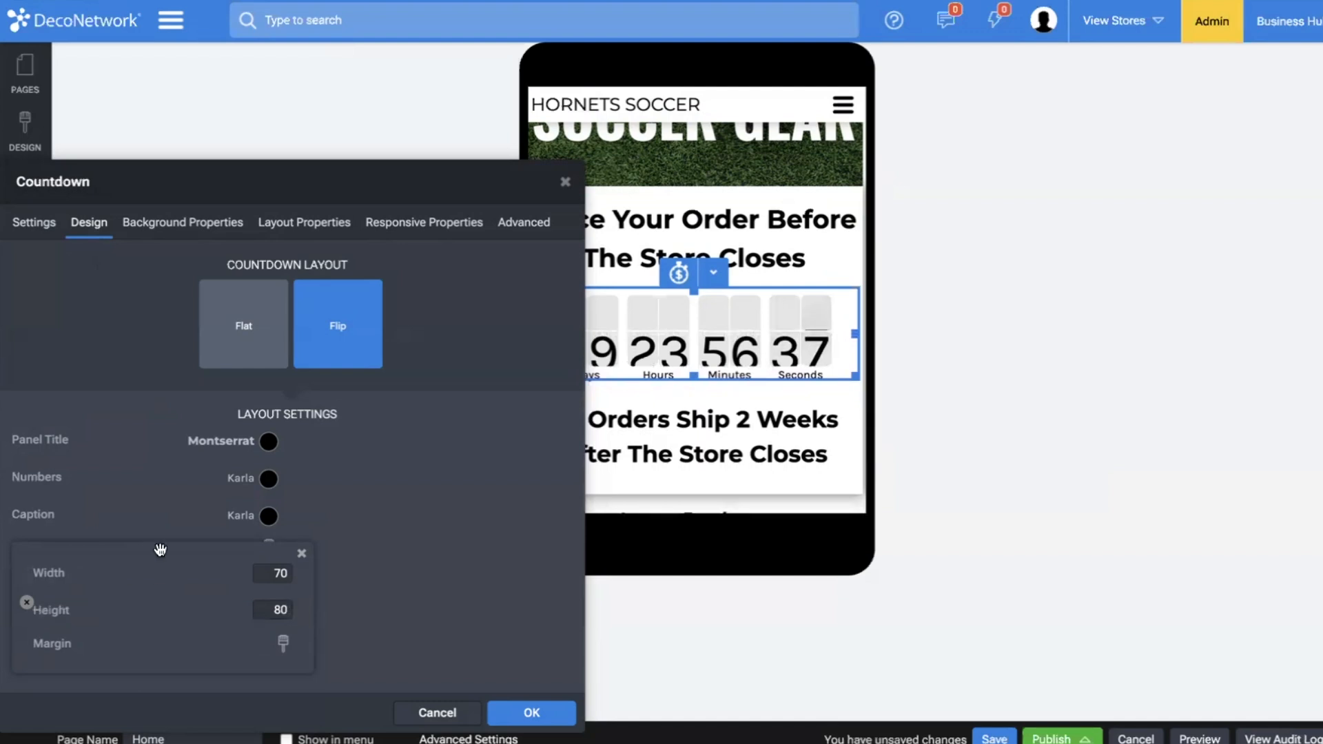
{"action": "left_click", "coordinate": [163, 525]}
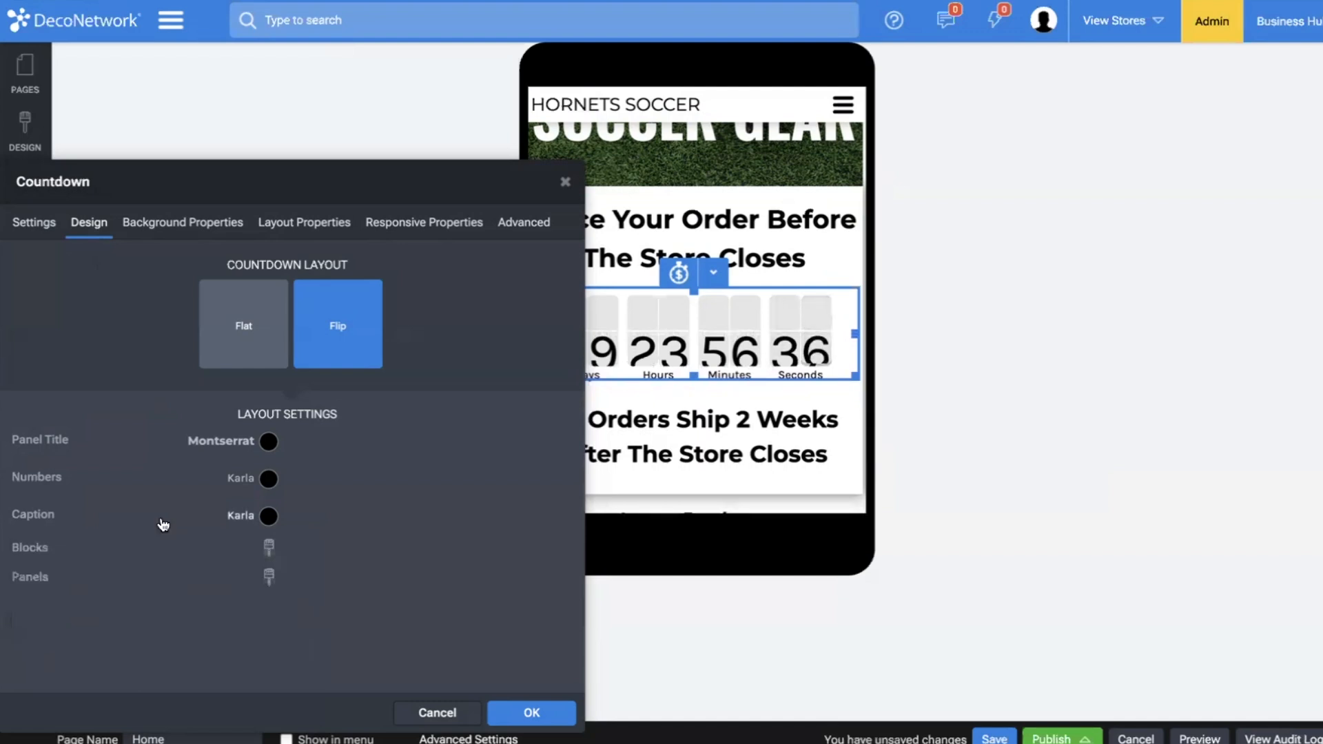
Examine the countdown's number and caption font settings and its panel styling.
{"action": "left_click", "coordinate": [245, 480]}
{"action": "left_click", "coordinate": [110, 526]}
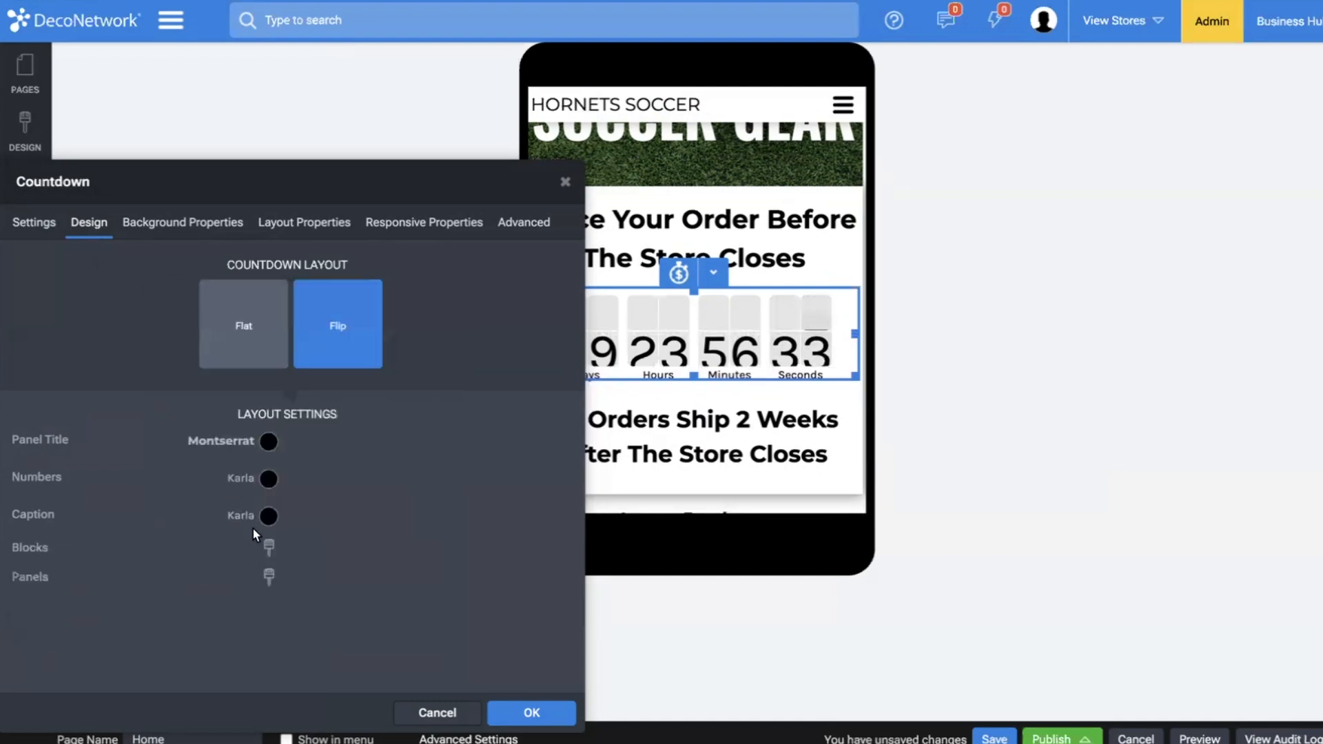
{"action": "left_click", "coordinate": [245, 515]}
{"action": "left_click", "coordinate": [87, 511]}
{"action": "left_click", "coordinate": [245, 480]}
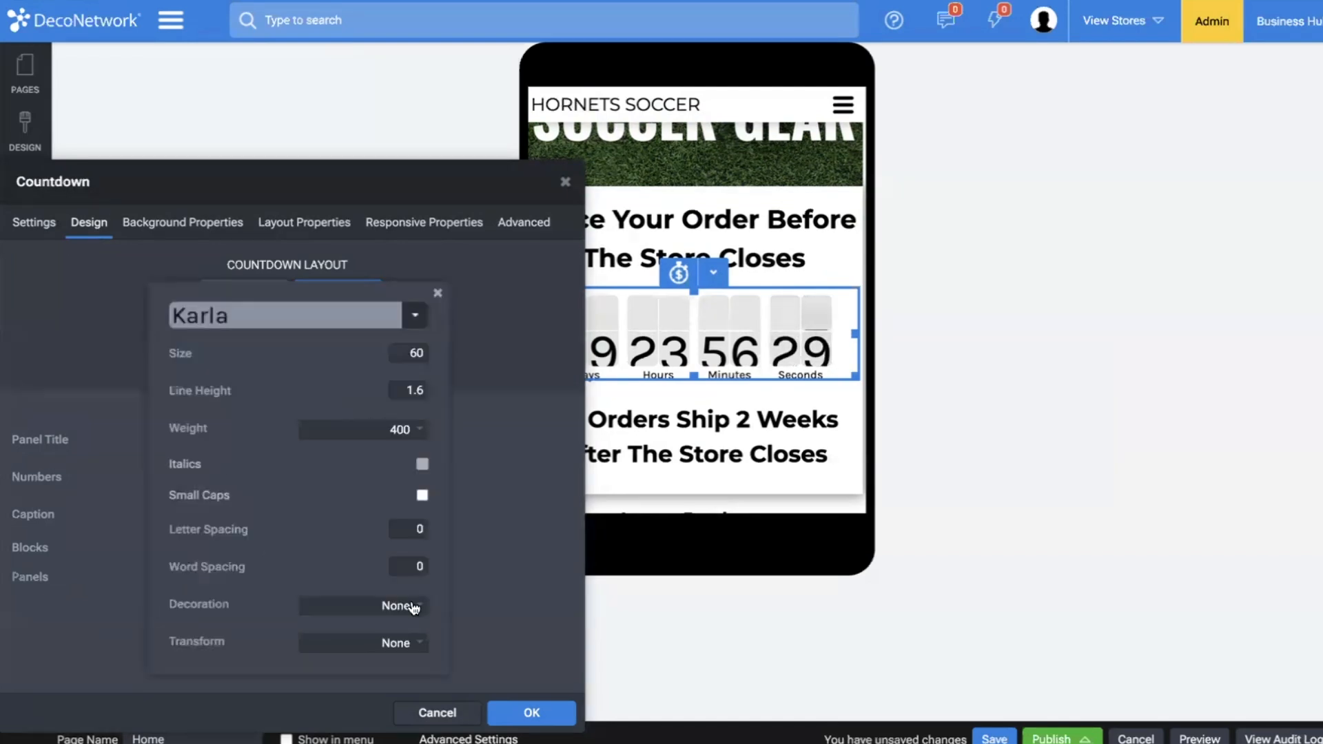
{"action": "left_click", "coordinate": [109, 552]}
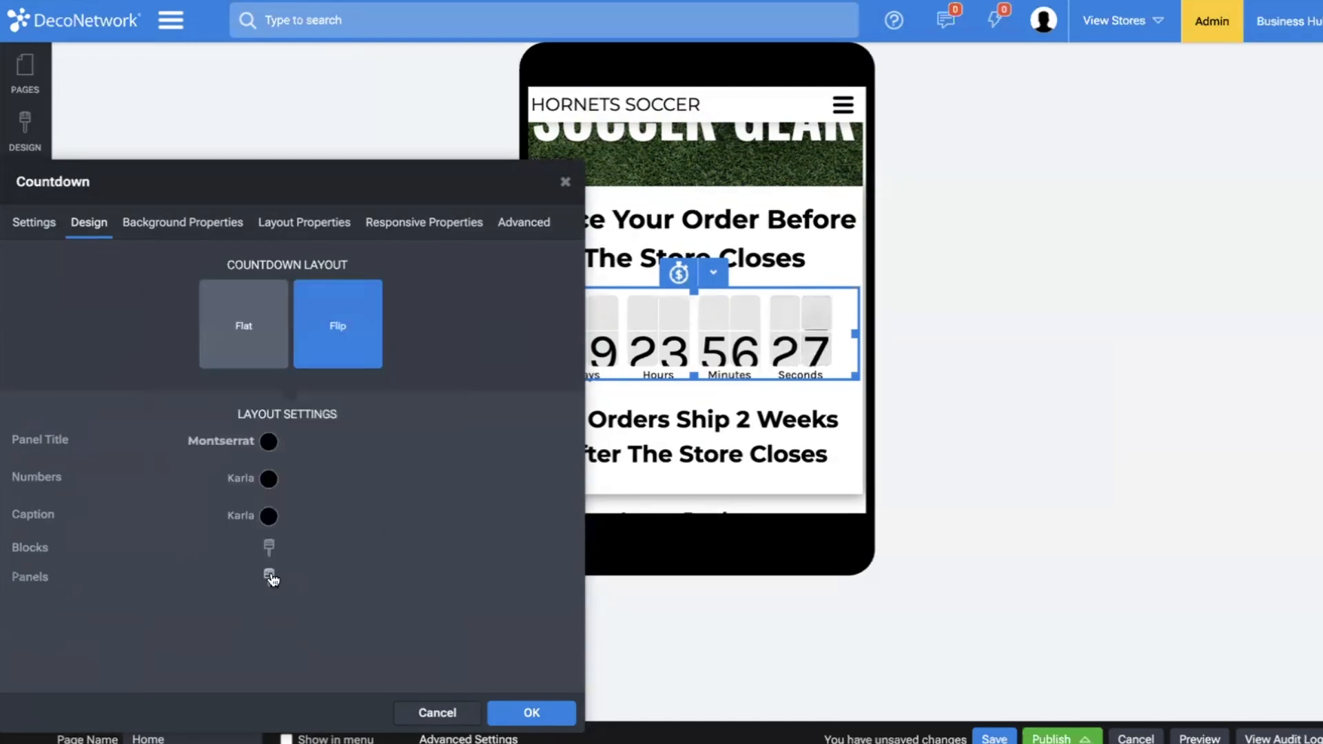
{"action": "left_click", "coordinate": [269, 576]}
{"action": "left_click_drag", "start_coordinate": [267, 575], "coordinate": [560, 387]}
{"action": "left_click", "coordinate": [287, 604]}
Reduce the top margin of the countdown's blocks to about 6.
{"action": "left_click", "coordinate": [270, 548]}
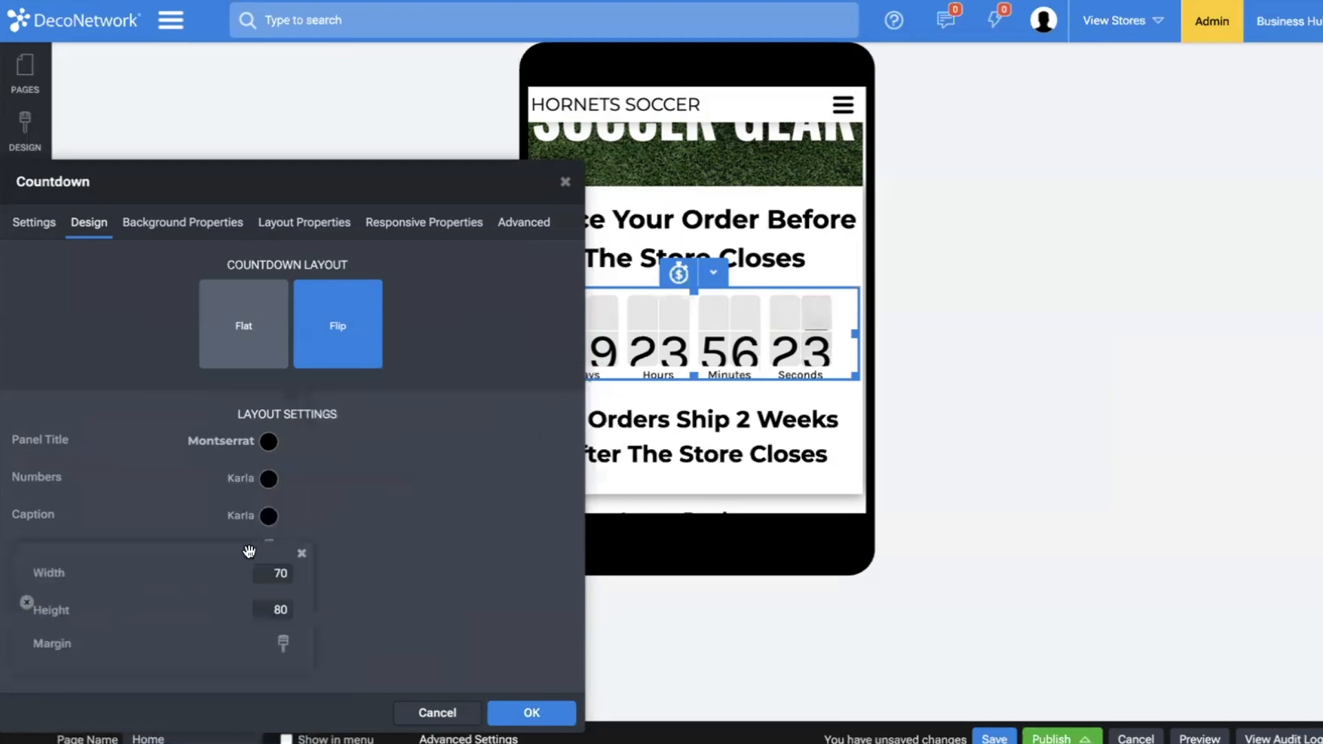
{"action": "left_click_drag", "start_coordinate": [249, 550], "coordinate": [584, 337]}
{"action": "left_click", "coordinate": [620, 428]}
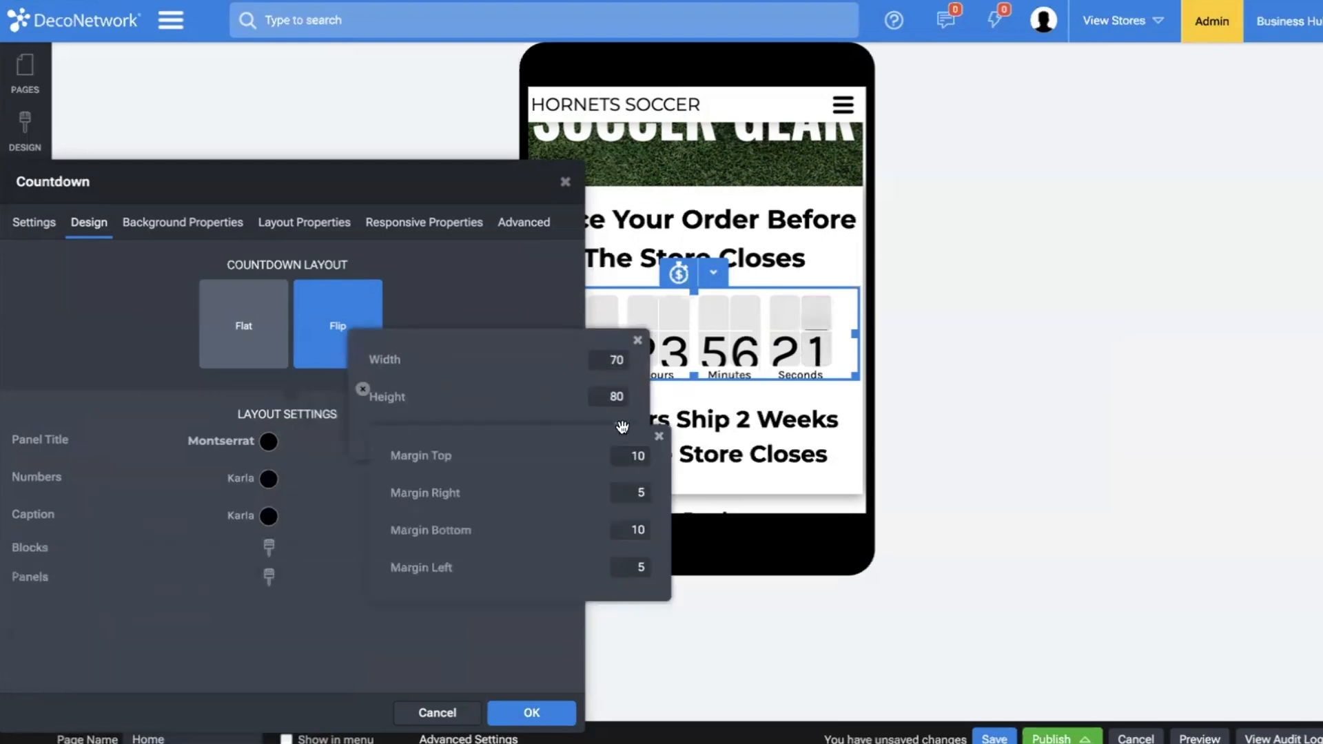
{"action": "left_click", "coordinate": [468, 449]}
{"action": "left_click_drag", "start_coordinate": [431, 452], "coordinate": [418, 452]}
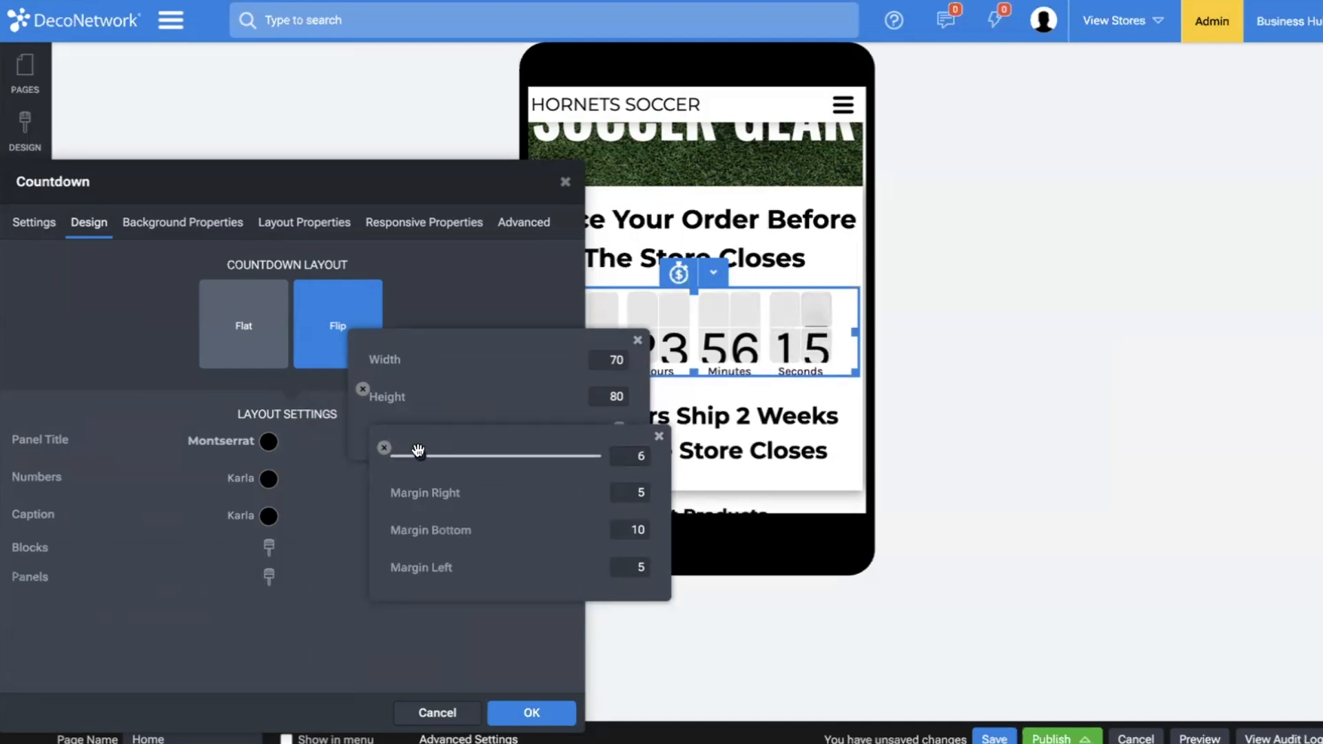
{"action": "left_click", "coordinate": [263, 627]}
{"action": "left_click", "coordinate": [268, 593]}
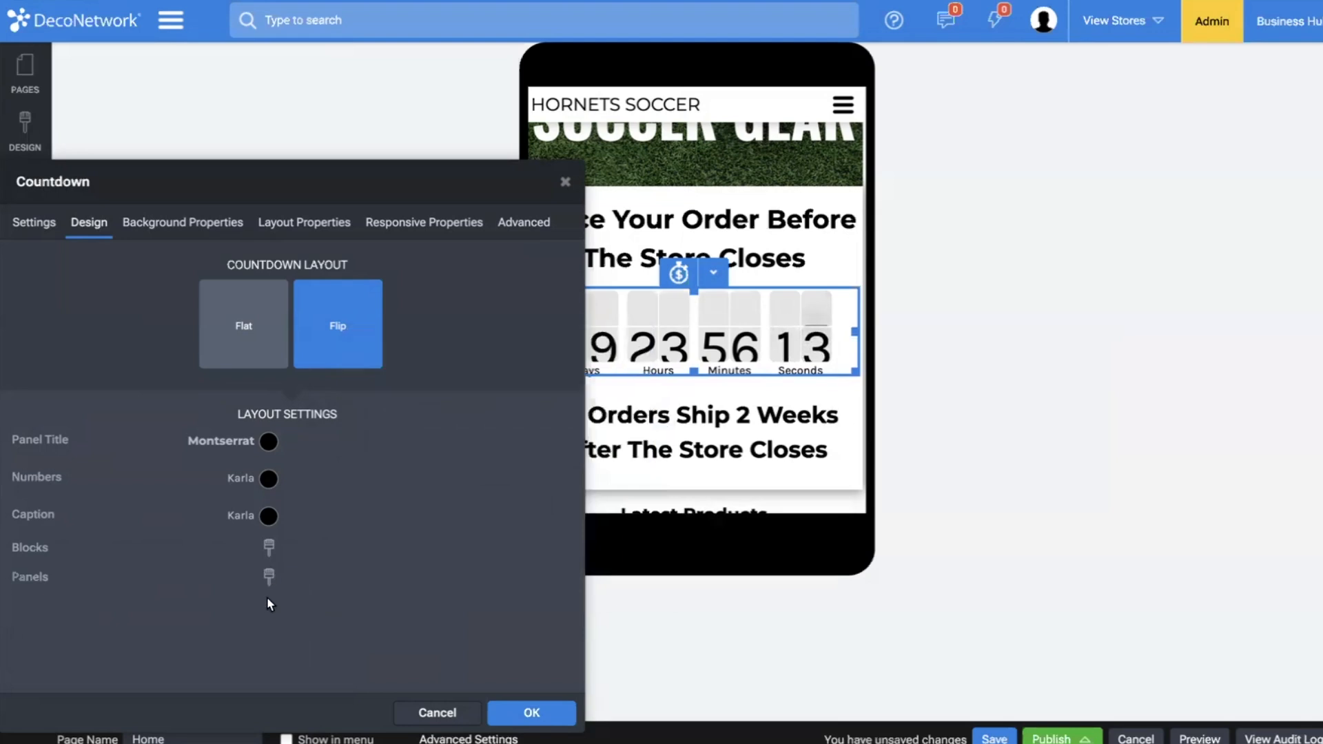
{"action": "left_click", "coordinate": [29, 226]}
{"action": "left_click", "coordinate": [89, 222]}
{"action": "left_click", "coordinate": [269, 548]}
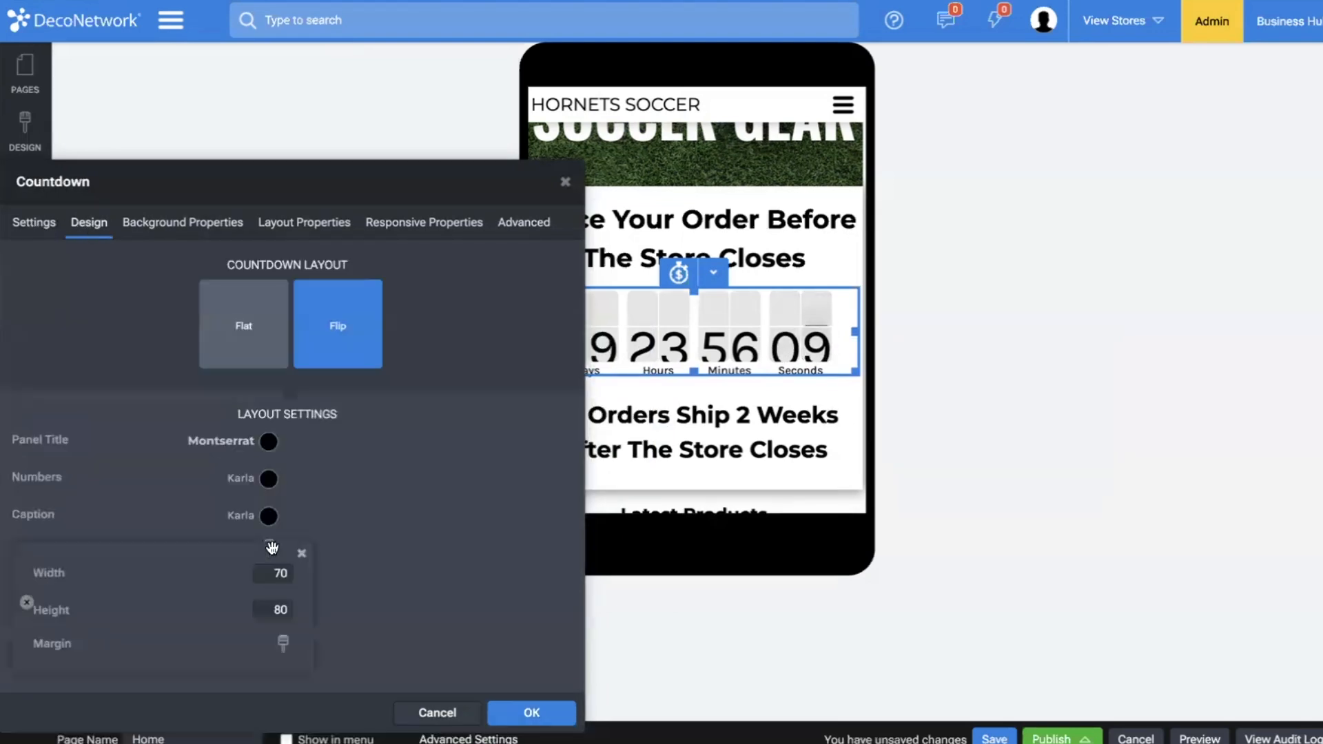
{"action": "left_click", "coordinate": [316, 514]}
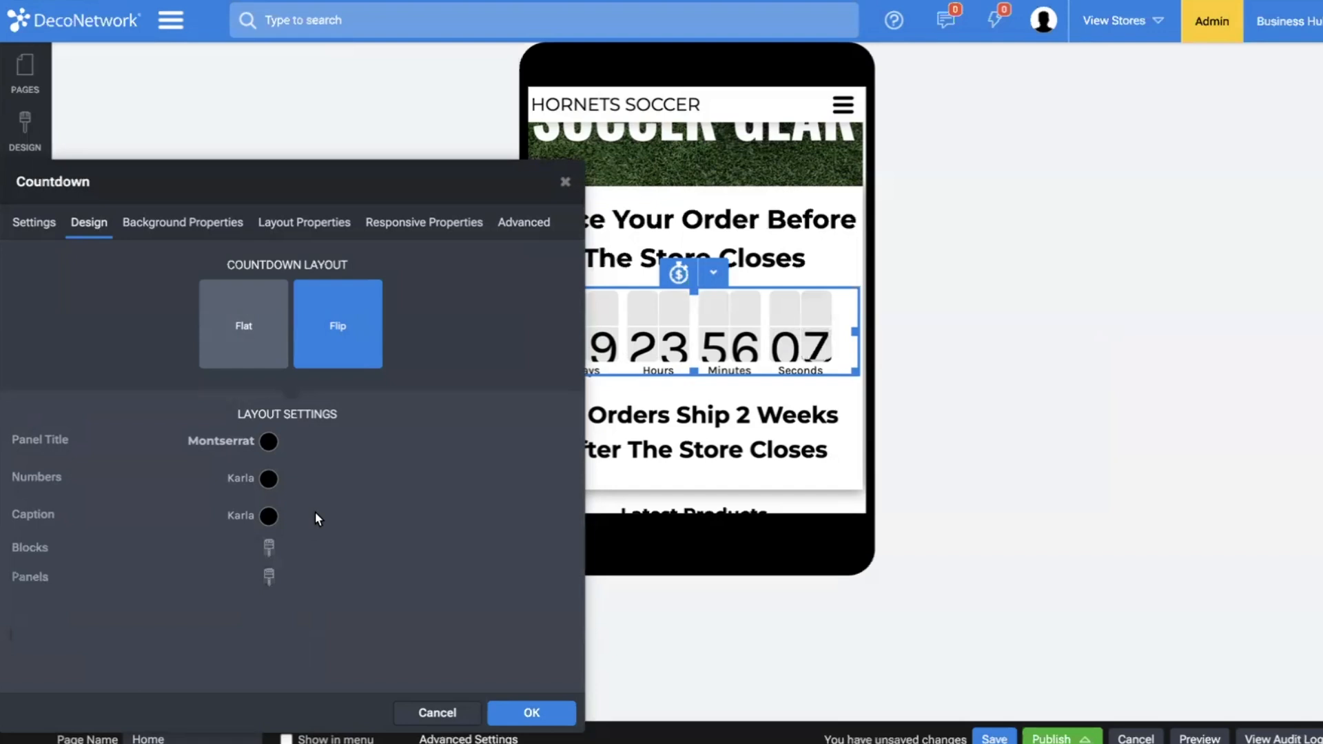
{"action": "left_click", "coordinate": [268, 575]}
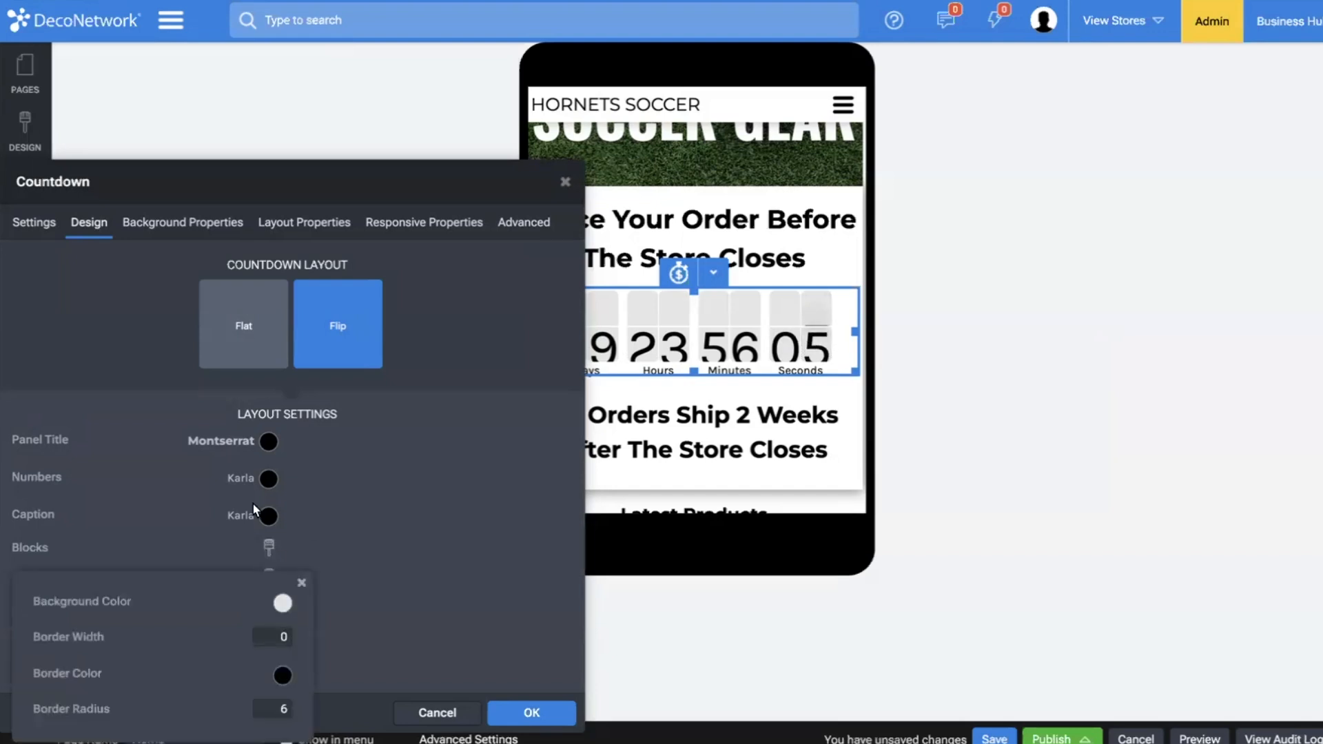
Set the countdown numbers to size 50 with a line height of 1.6 and apply the countdown design.
{"action": "left_click", "coordinate": [246, 479]}
{"action": "left_click", "coordinate": [412, 391]}
{"action": "left_click_drag", "start_coordinate": [269, 352], "coordinate": [251, 352]}
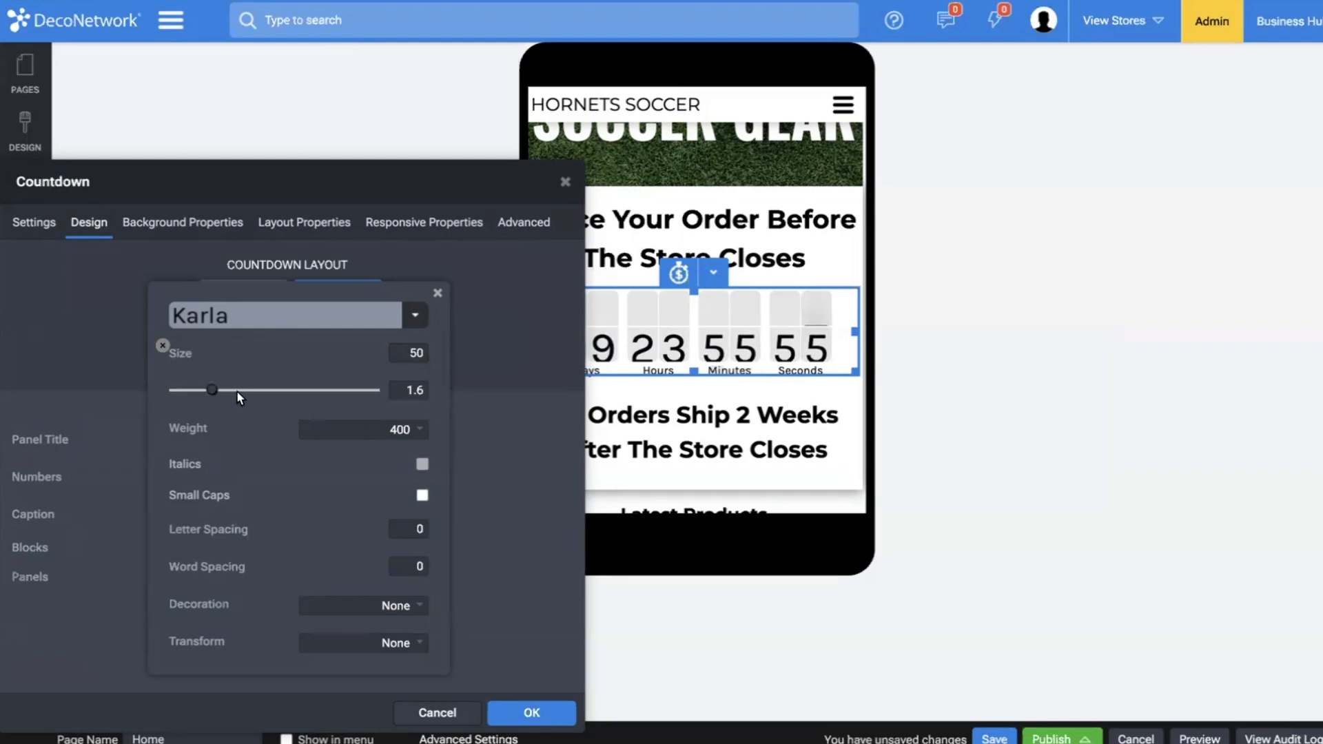
{"action": "left_click_drag", "start_coordinate": [206, 388], "coordinate": [210, 389]}
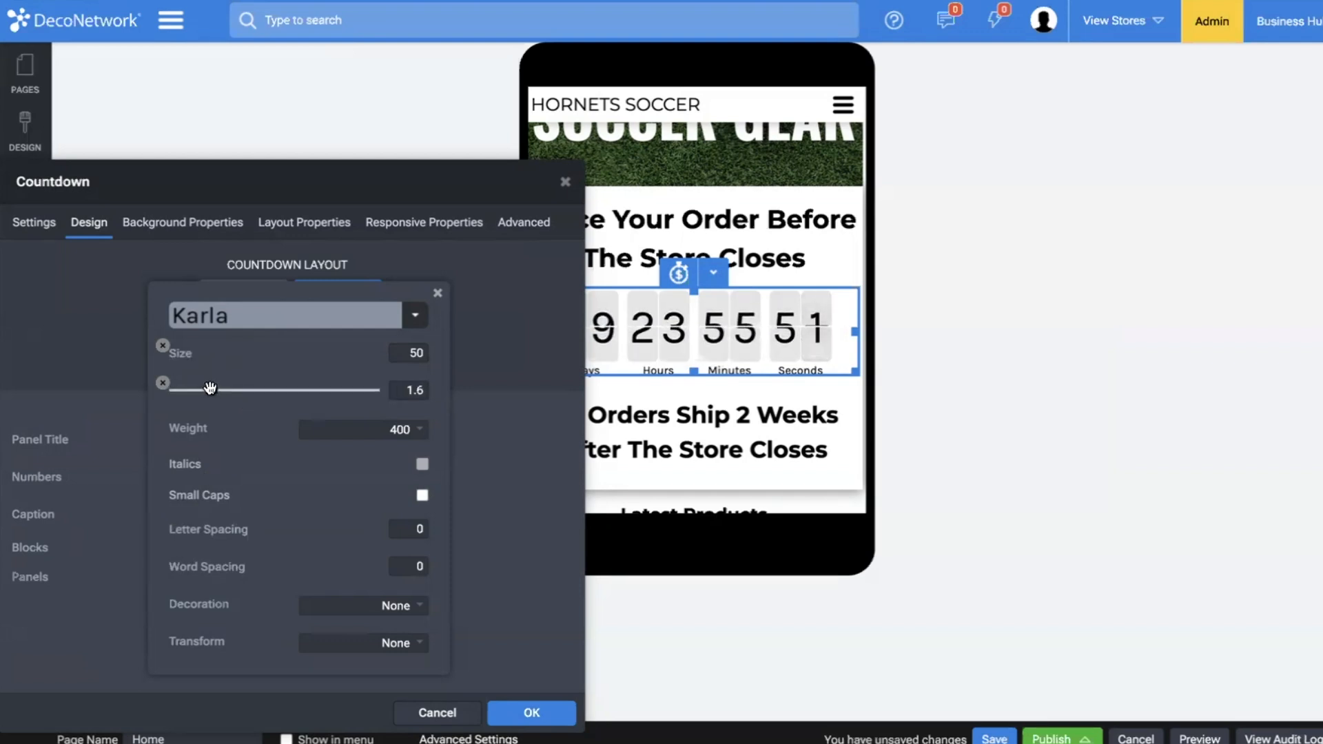
{"action": "left_click", "coordinate": [569, 419]}
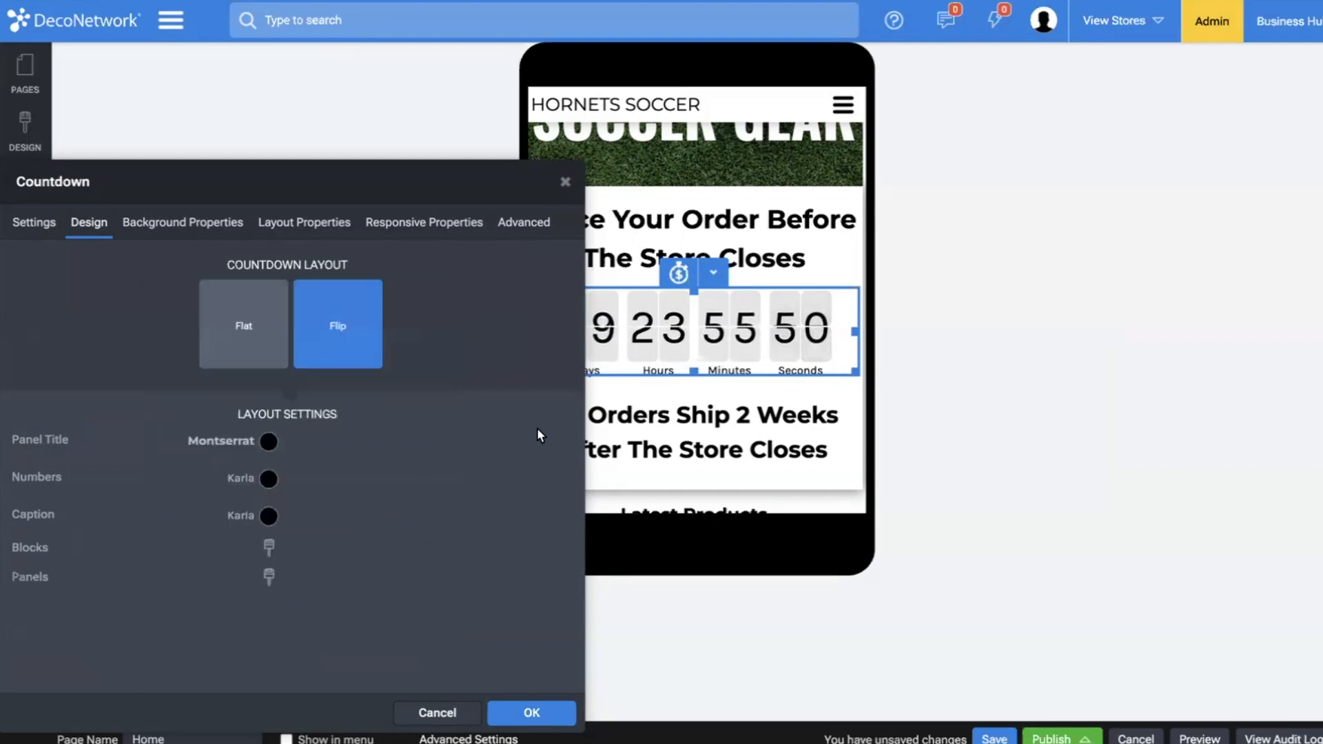
{"action": "left_click", "coordinate": [544, 715]}
In the wide monitor view, reduce the width of the countdown's blocks to about 95 and apply the design.
{"action": "mouse_move", "coordinate": [25, 675]}
{"action": "left_click", "coordinate": [167, 679]}
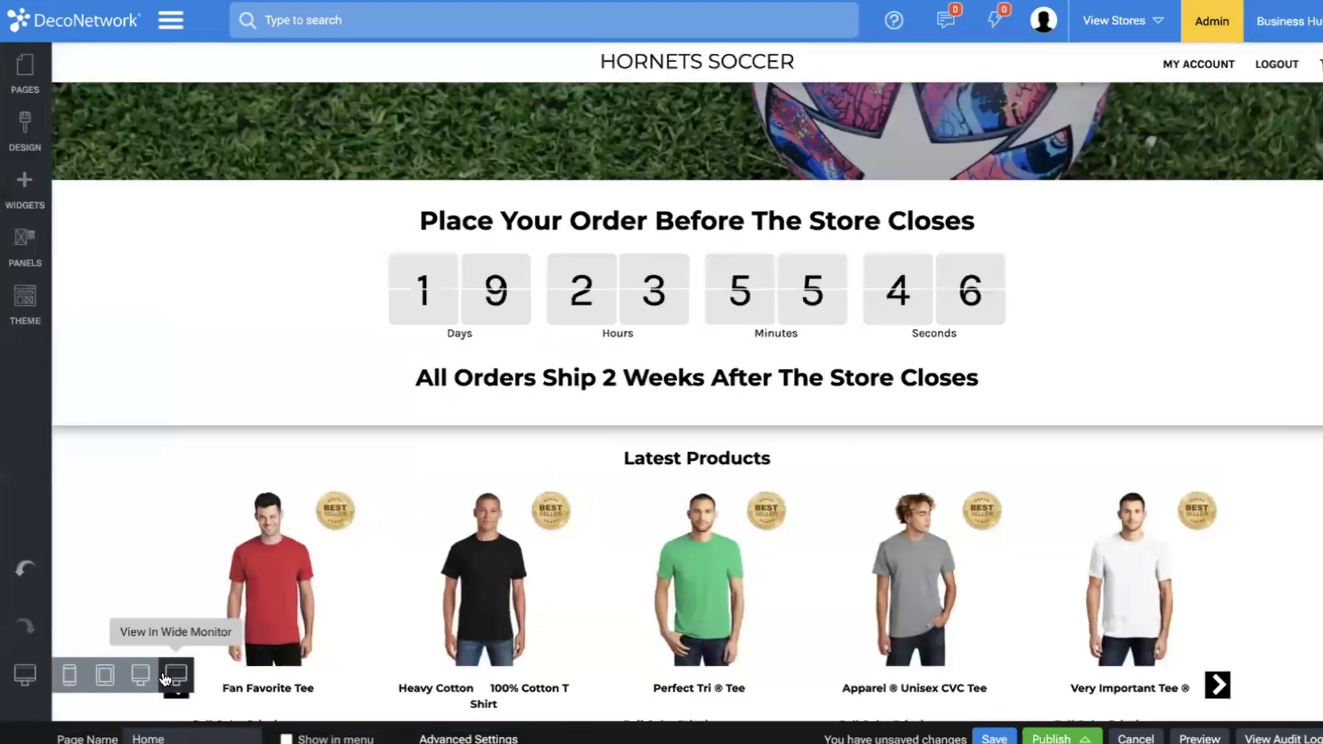
{"action": "double_click", "coordinate": [615, 283]}
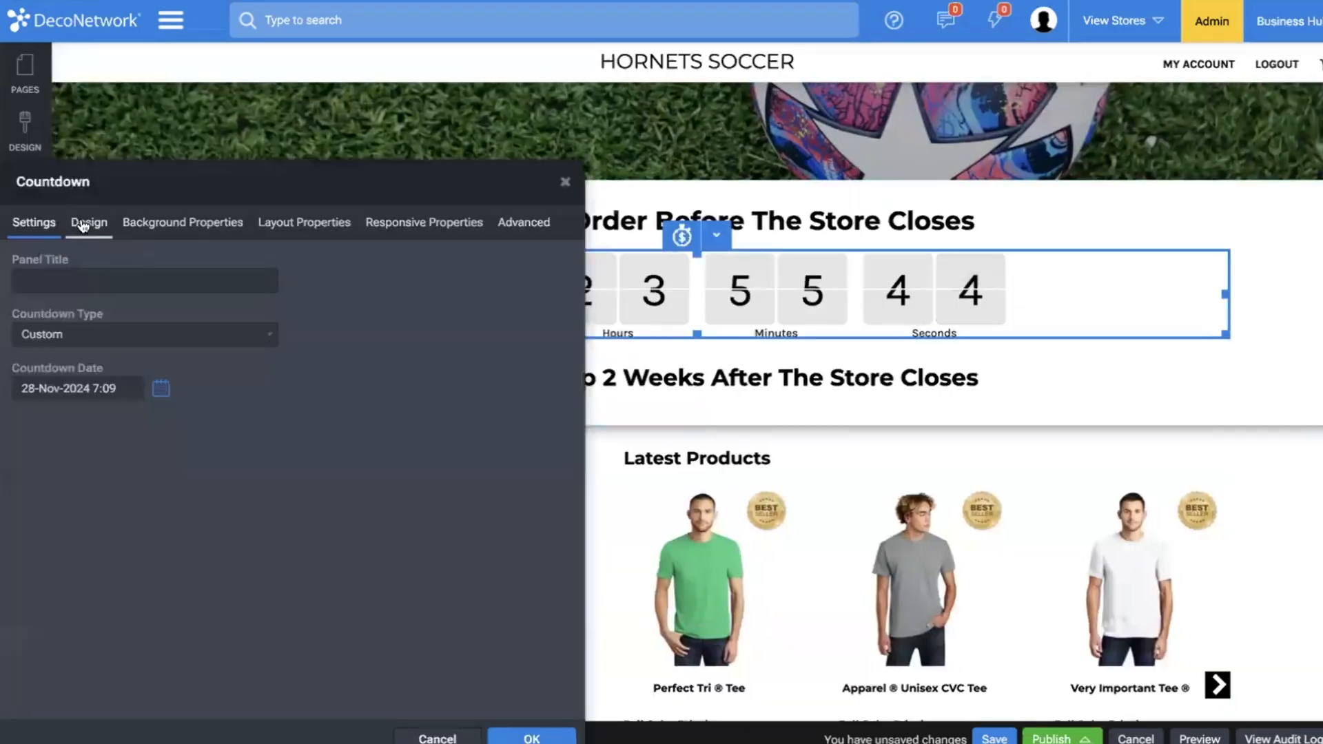
{"action": "left_click", "coordinate": [82, 226]}
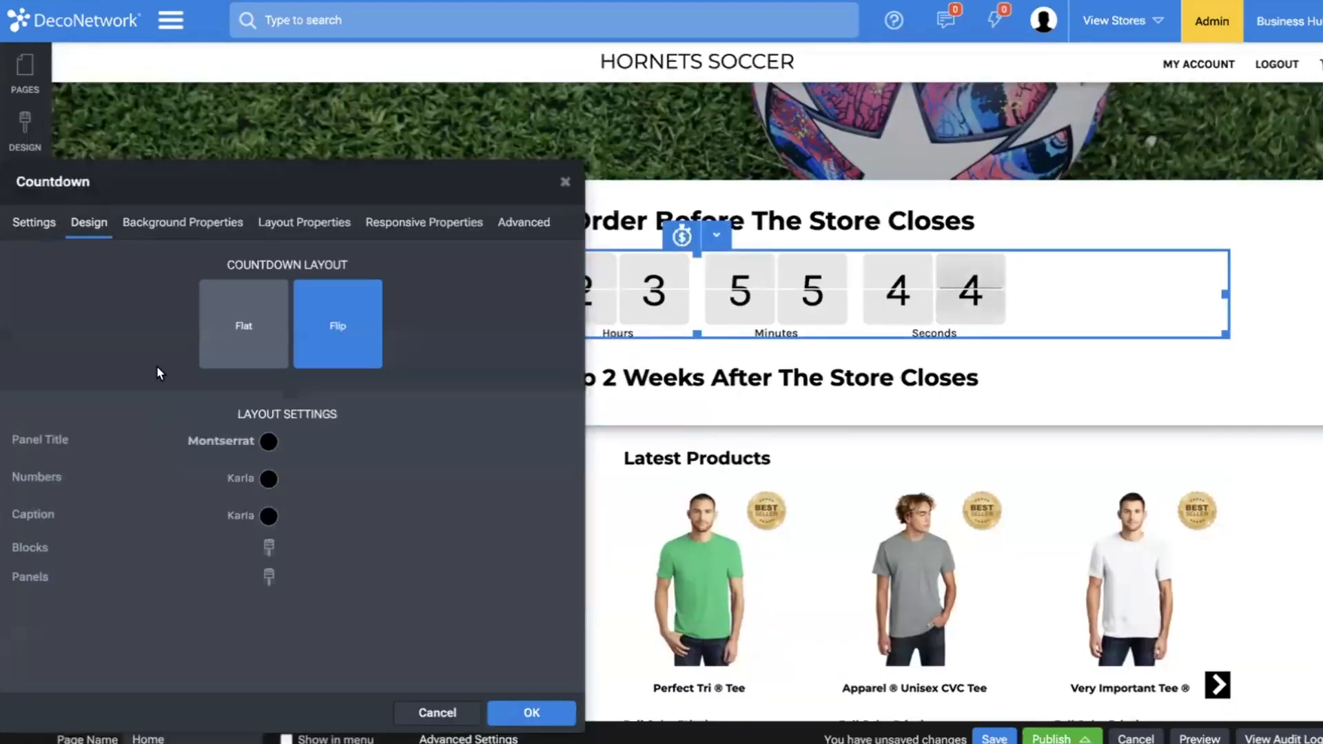
{"action": "left_click", "coordinate": [270, 575]}
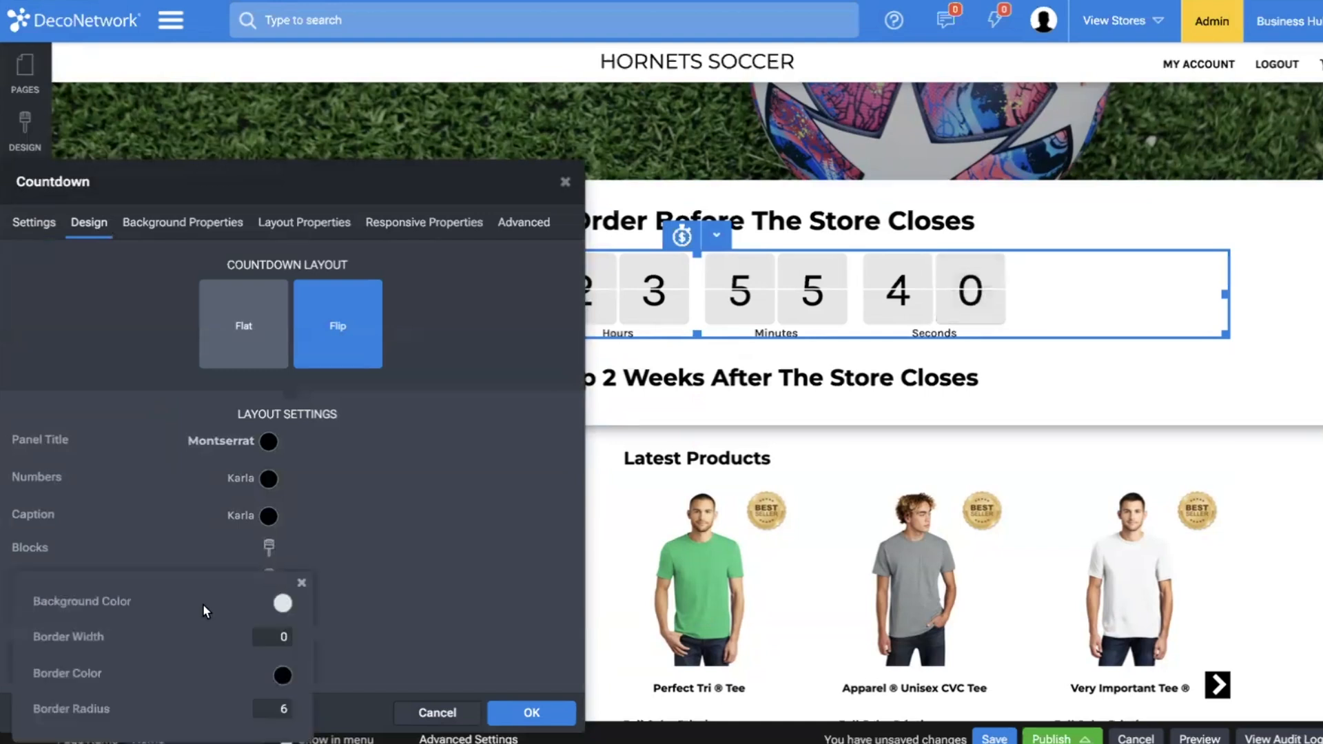
{"action": "left_click_drag", "start_coordinate": [202, 577], "coordinate": [514, 399]}
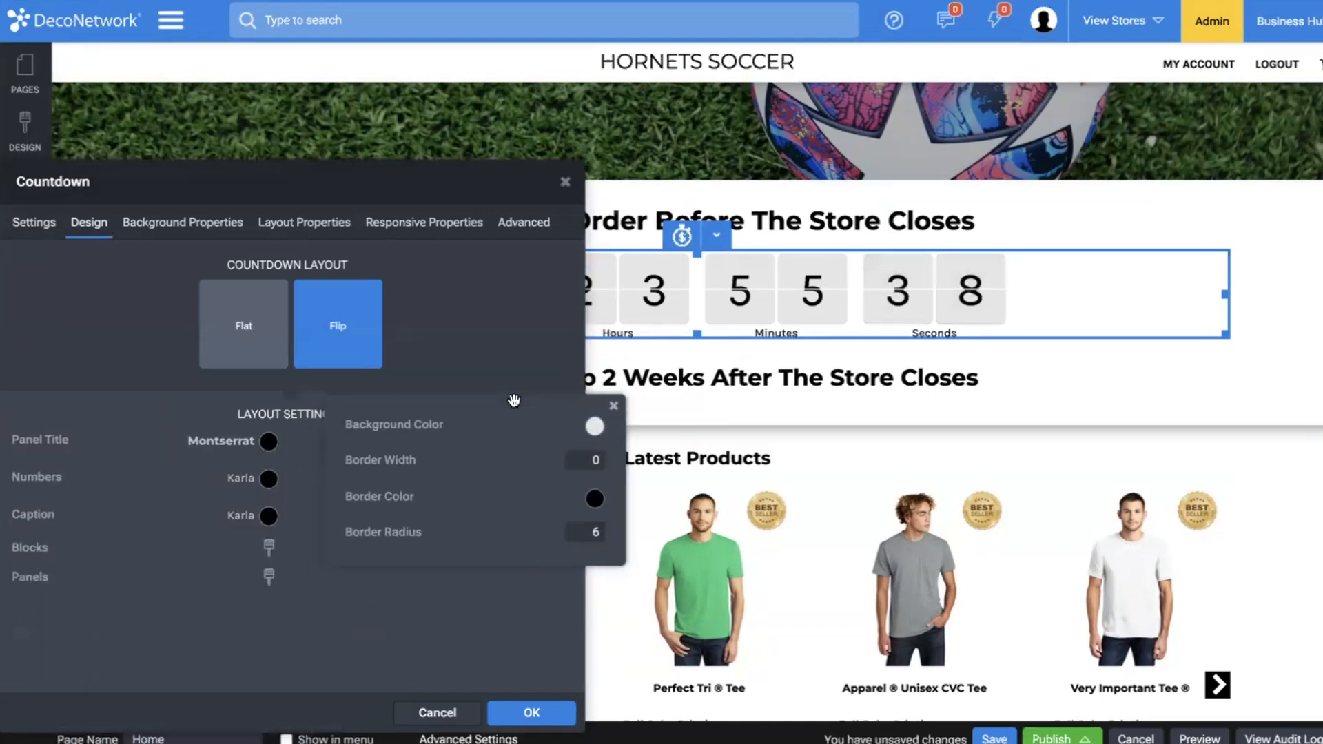
{"action": "left_click", "coordinate": [350, 631]}
{"action": "left_click", "coordinate": [269, 548]}
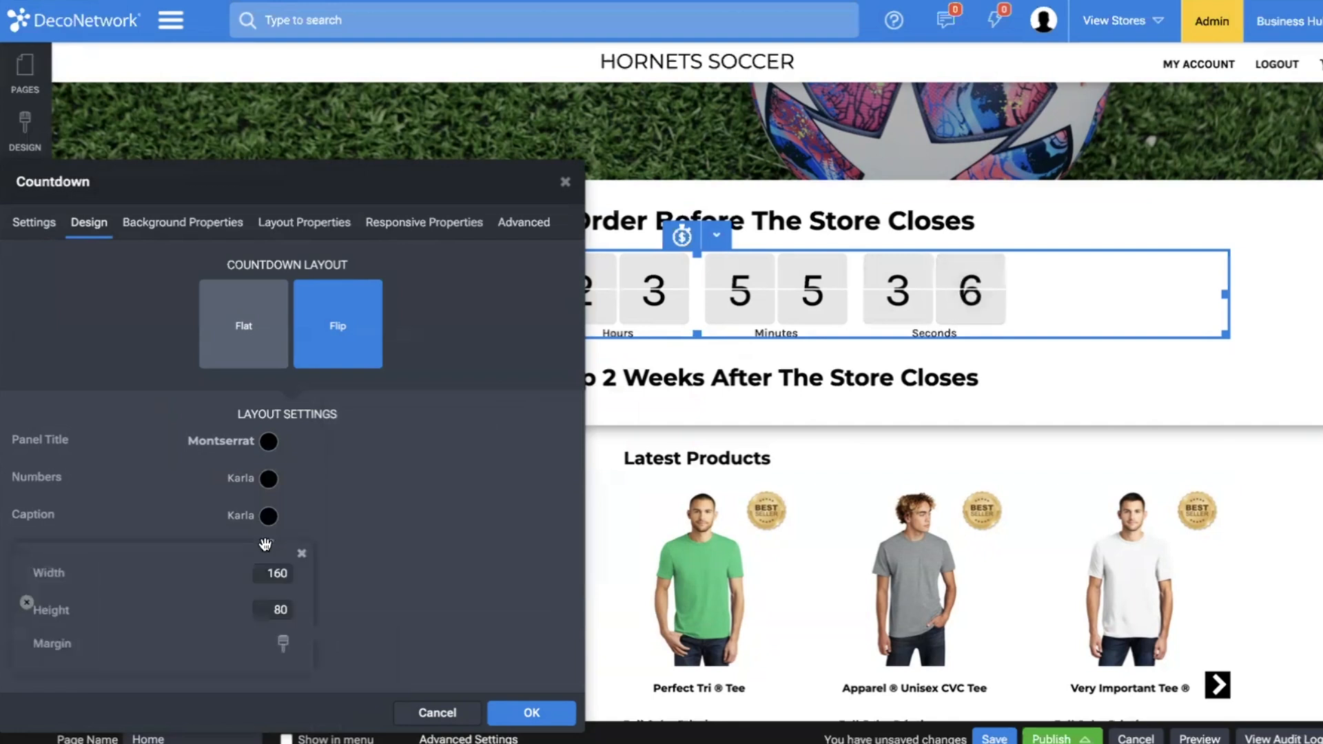
{"action": "left_click_drag", "start_coordinate": [164, 570], "coordinate": [110, 567]}
{"action": "left_click", "coordinate": [352, 572]}
{"action": "left_click", "coordinate": [555, 717]}
In the mobile view, narrow the countdown's blocks further so all four fit on one row, and apply the design.
{"action": "left_click", "coordinate": [25, 675]}
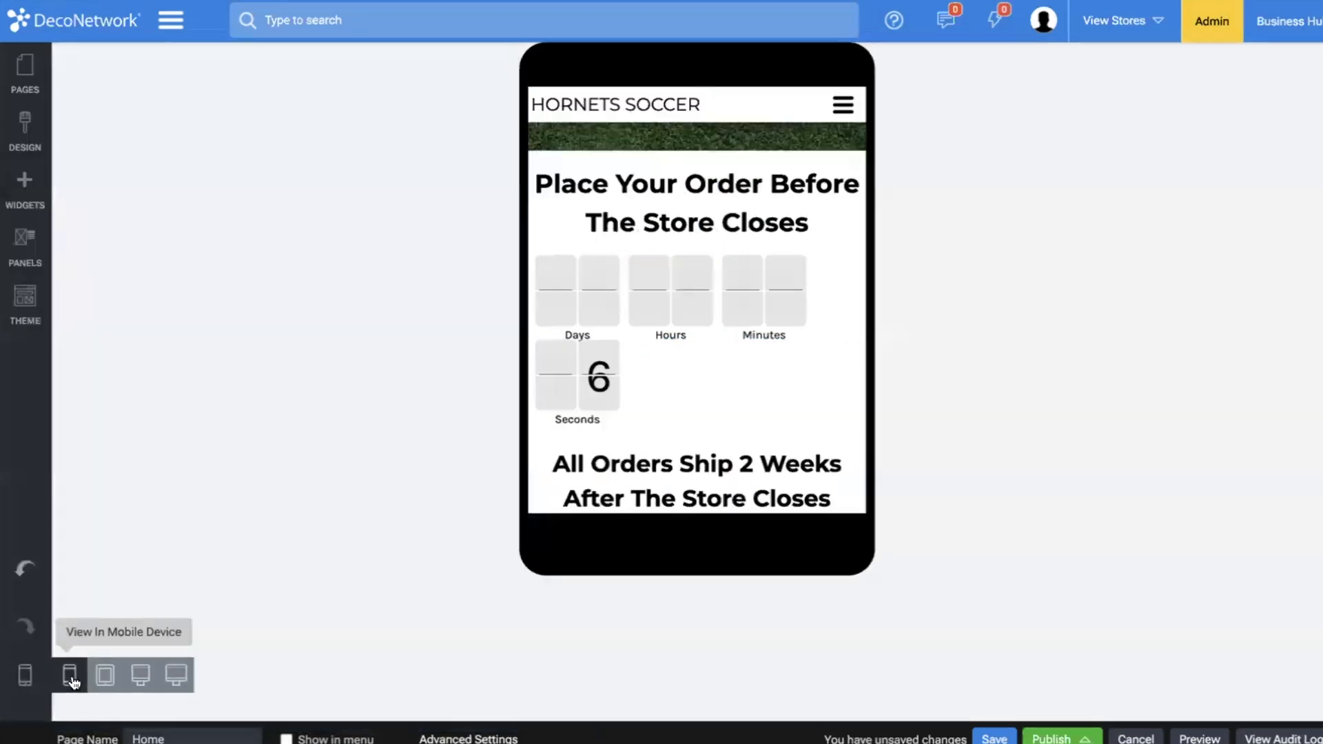
{"action": "double_click", "coordinate": [668, 337]}
{"action": "left_click", "coordinate": [89, 222]}
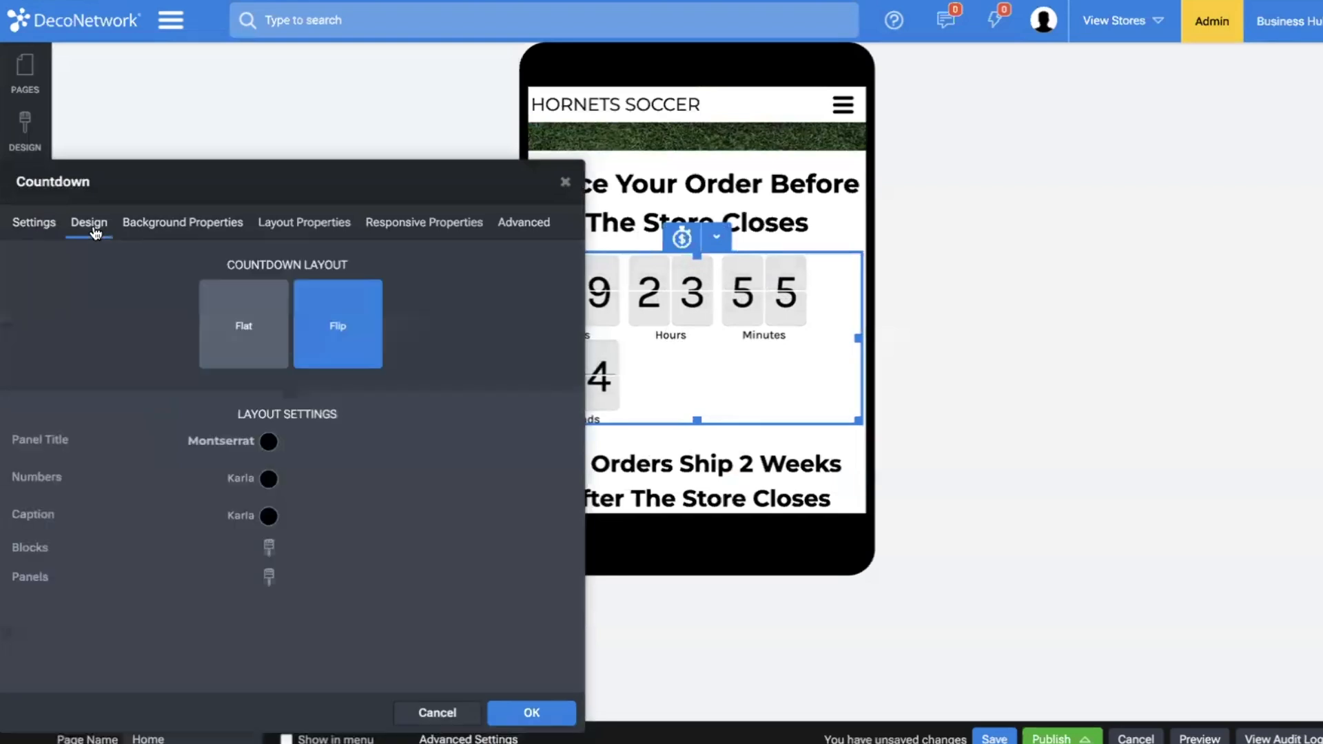
{"action": "left_click", "coordinate": [270, 548]}
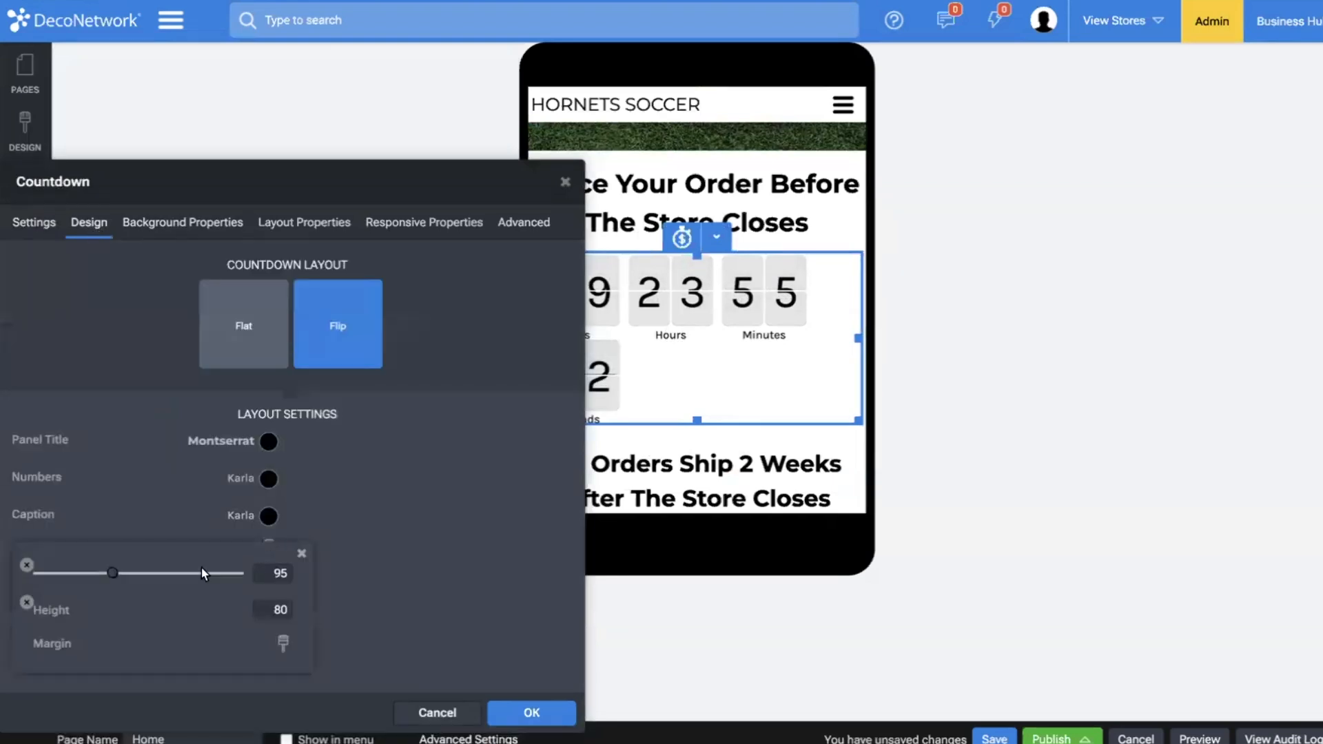
{"action": "left_click_drag", "start_coordinate": [114, 570], "coordinate": [100, 571]}
{"action": "left_click", "coordinate": [483, 574]}
{"action": "left_click", "coordinate": [526, 710]}
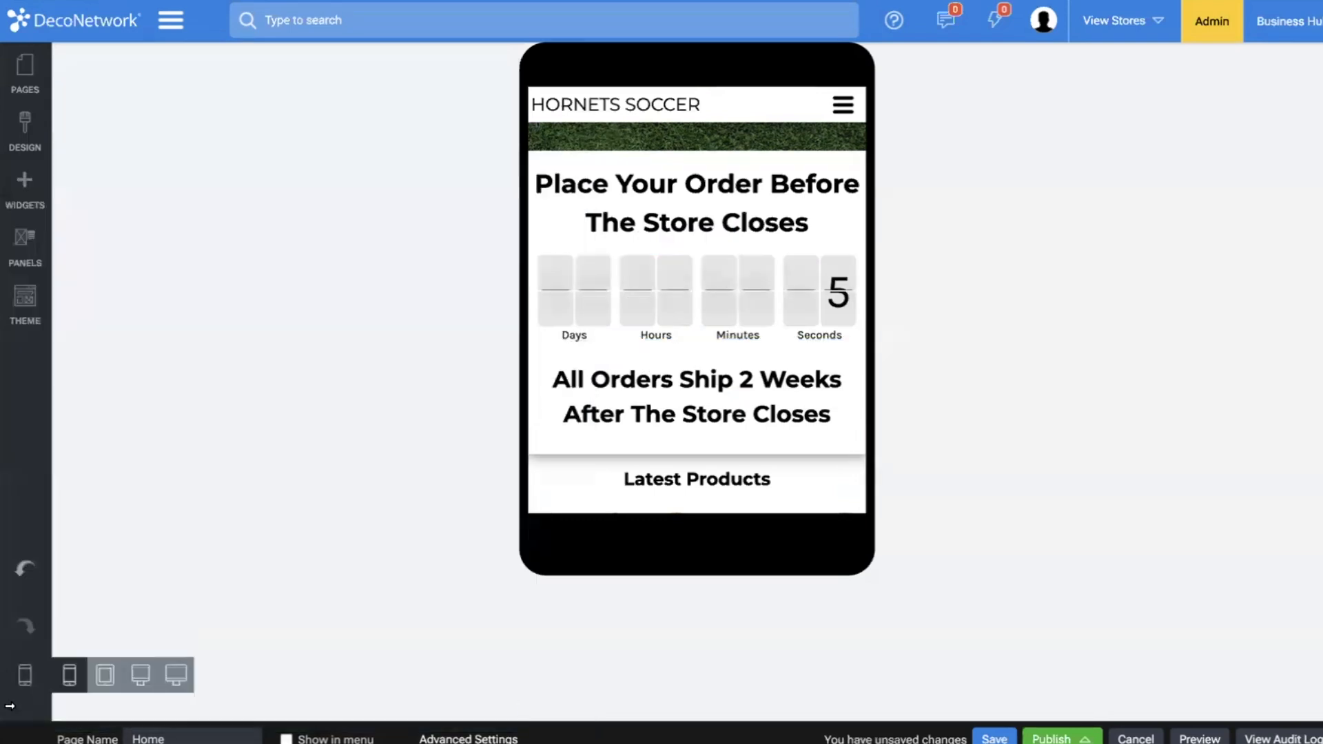
Review the banner, countdown section and product listing of the home page in the wide monitor view.
{"action": "left_click", "coordinate": [175, 675]}
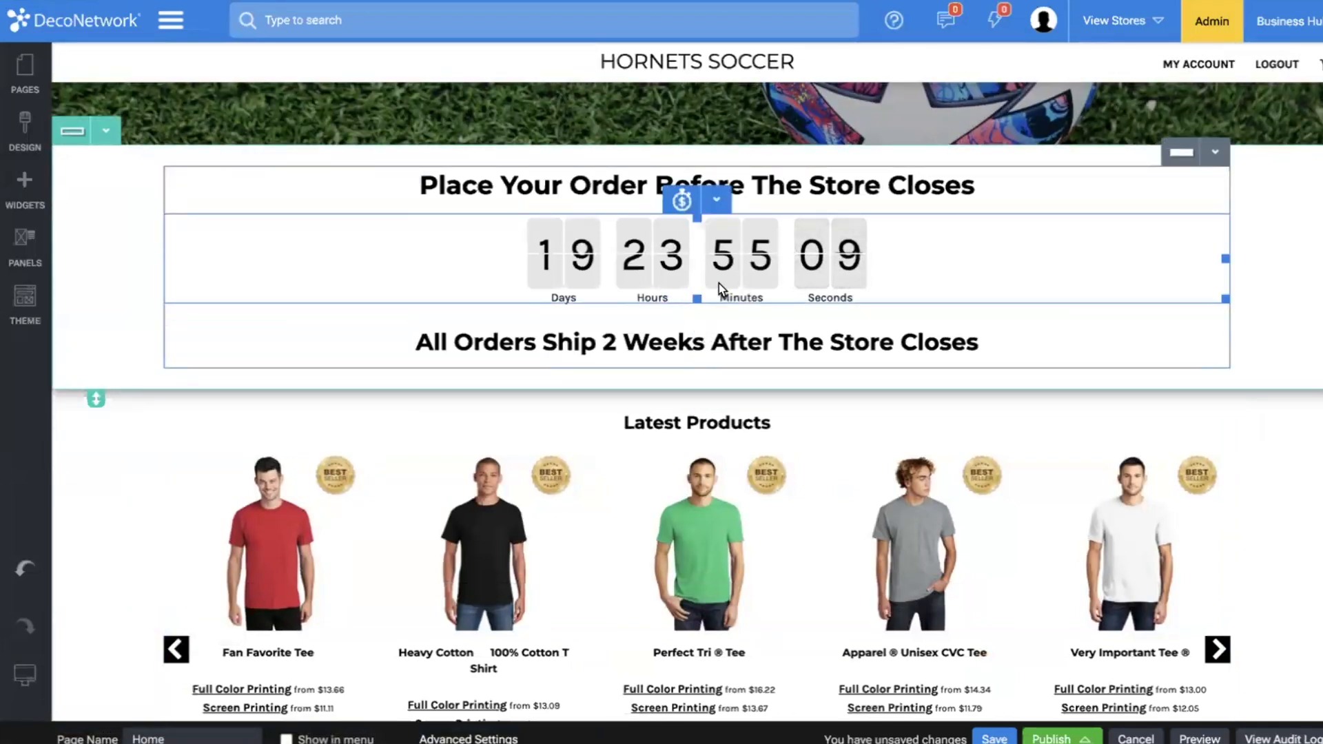
{"action": "scroll", "coordinate": [597, 261], "scroll_direction": "down", "scroll_amount": 1}
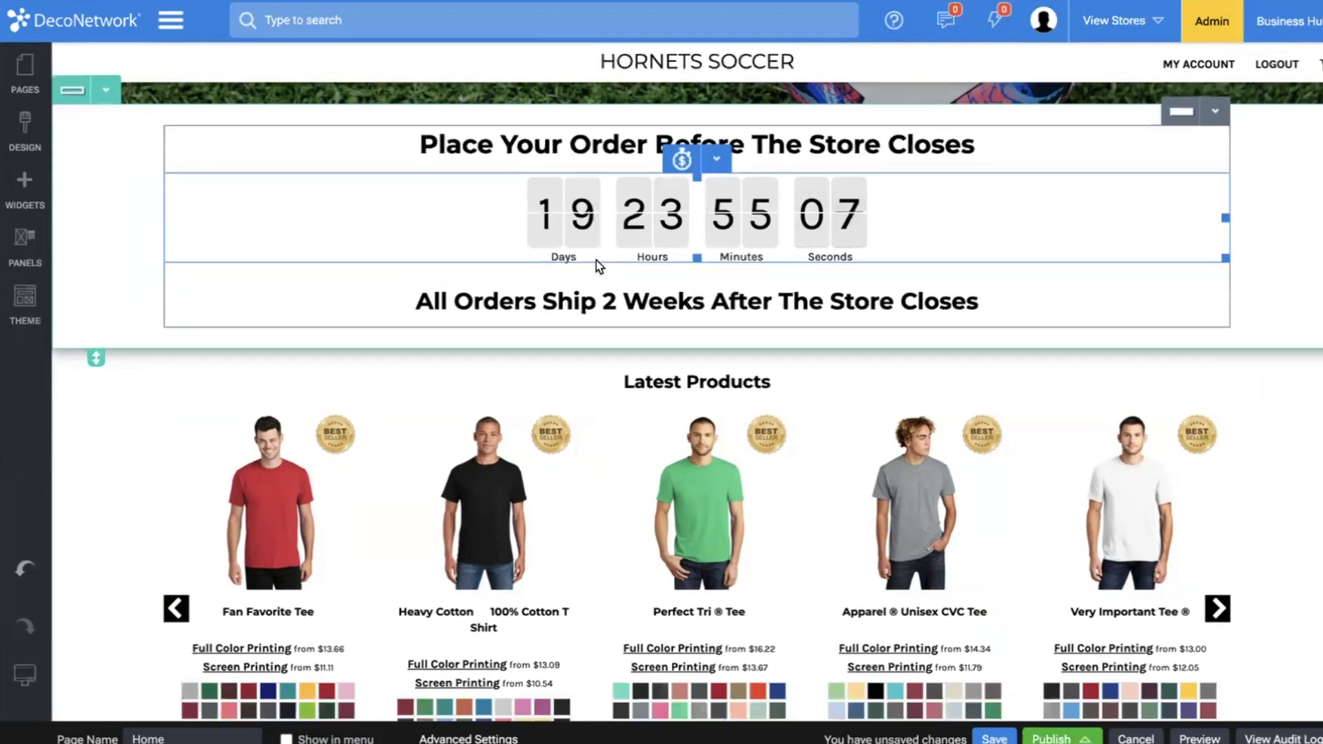
{"action": "scroll", "coordinate": [597, 260], "scroll_direction": "down", "scroll_amount": 1}
{"action": "scroll", "coordinate": [565, 204], "scroll_direction": "up", "scroll_amount": 2}
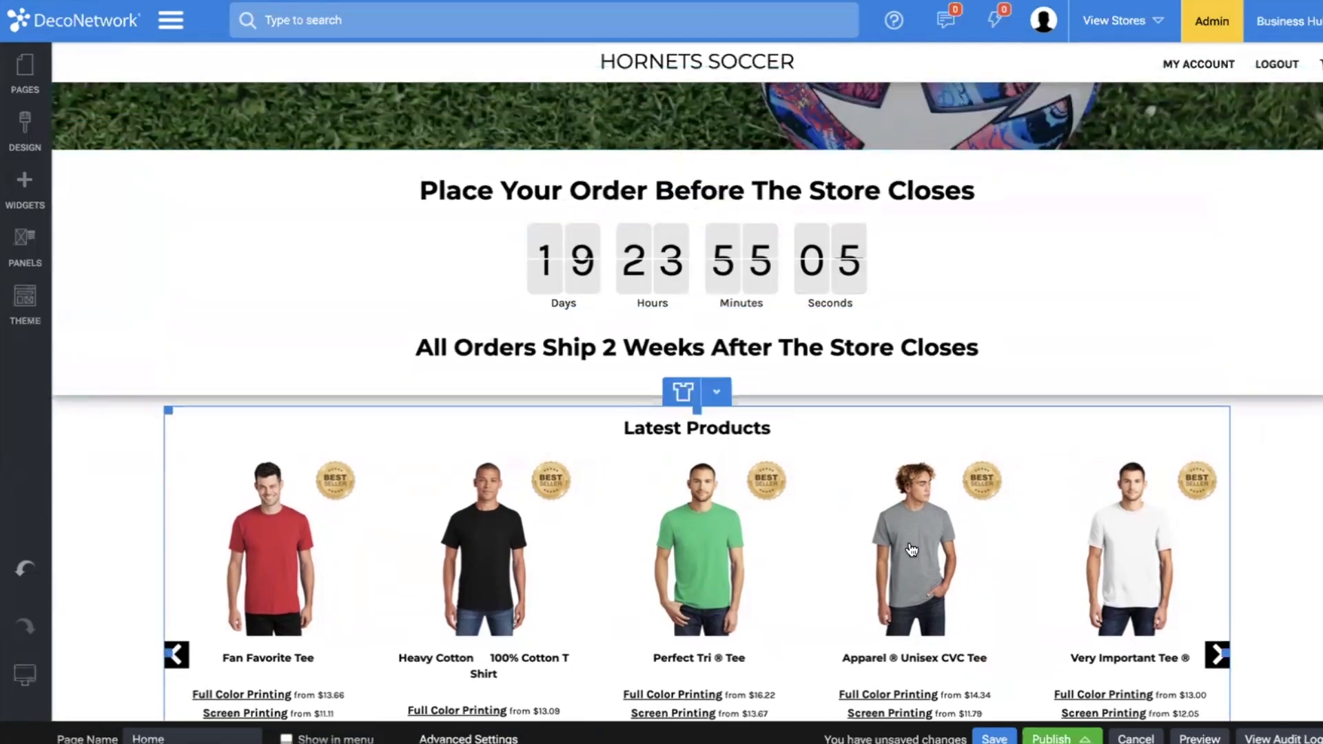
{"action": "scroll", "coordinate": [911, 550], "scroll_direction": "up", "scroll_amount": 7}
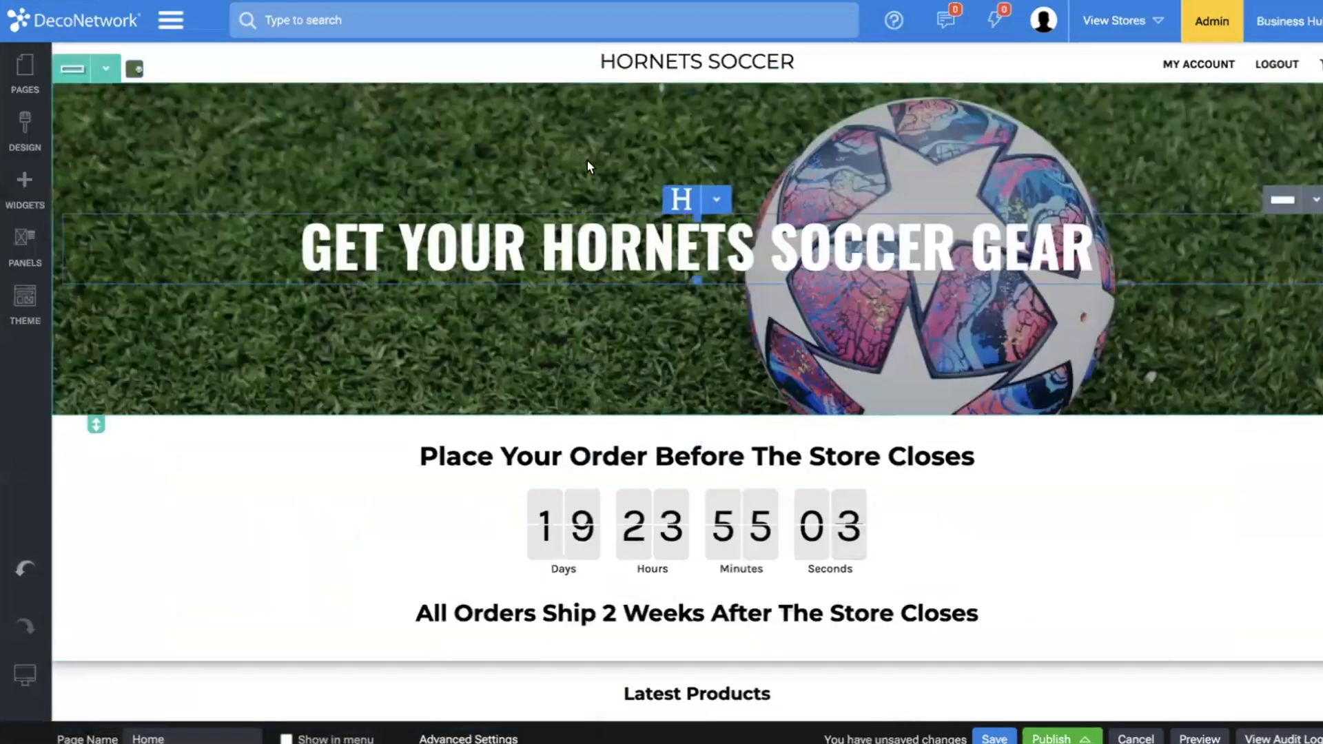
{"action": "scroll", "coordinate": [579, 206], "scroll_direction": "down", "scroll_amount": 4}
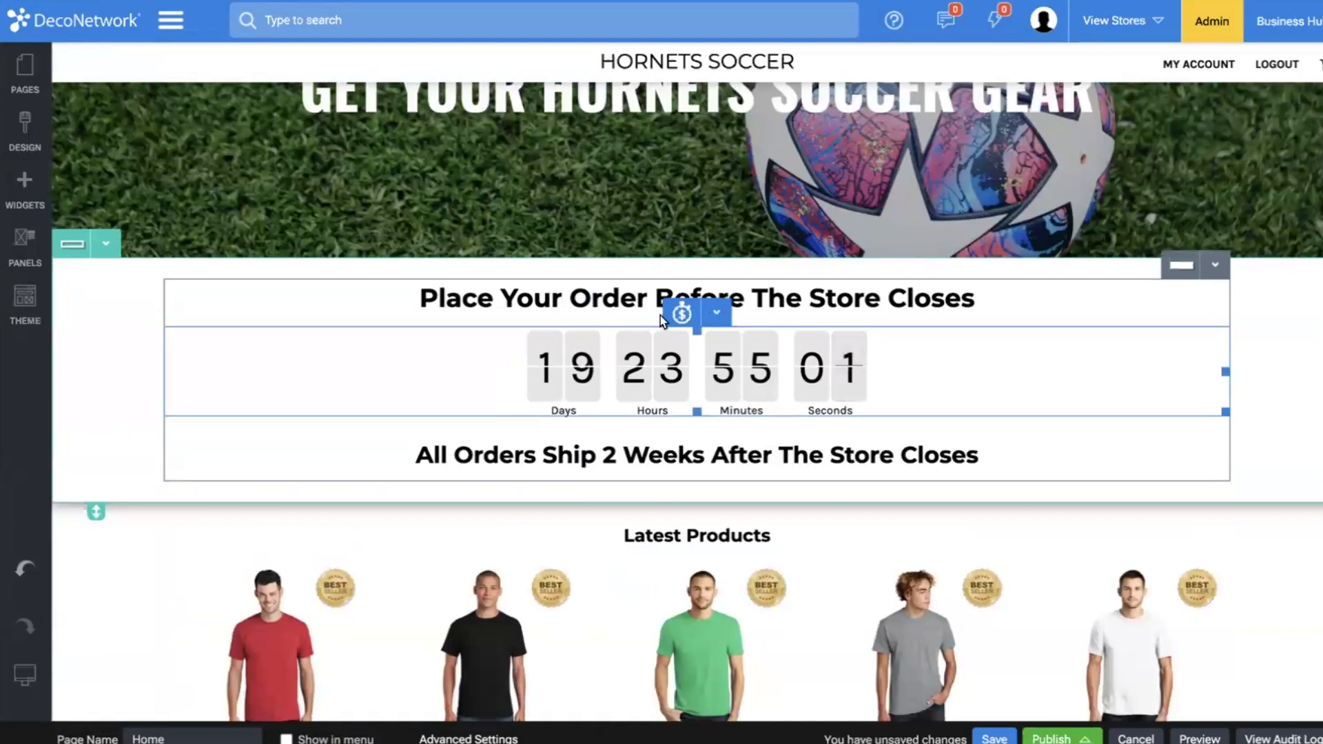
Delete the Latest Products widget from the home page and save the page.
{"action": "scroll", "coordinate": [660, 316], "scroll_direction": "down", "scroll_amount": 3}
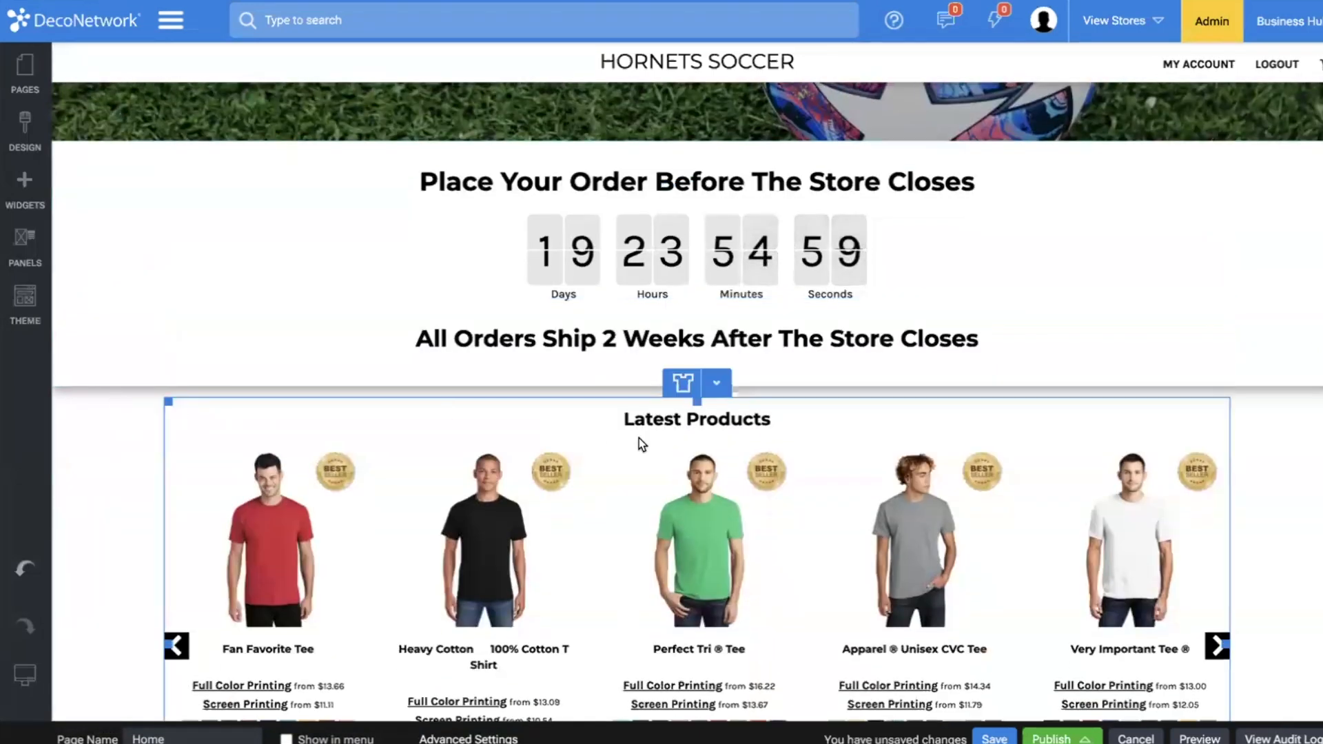
{"action": "left_click", "coordinate": [717, 382]}
{"action": "scroll", "coordinate": [759, 455], "scroll_direction": "down", "scroll_amount": 3}
{"action": "left_click", "coordinate": [710, 470]}
{"action": "left_click", "coordinate": [878, 437]}
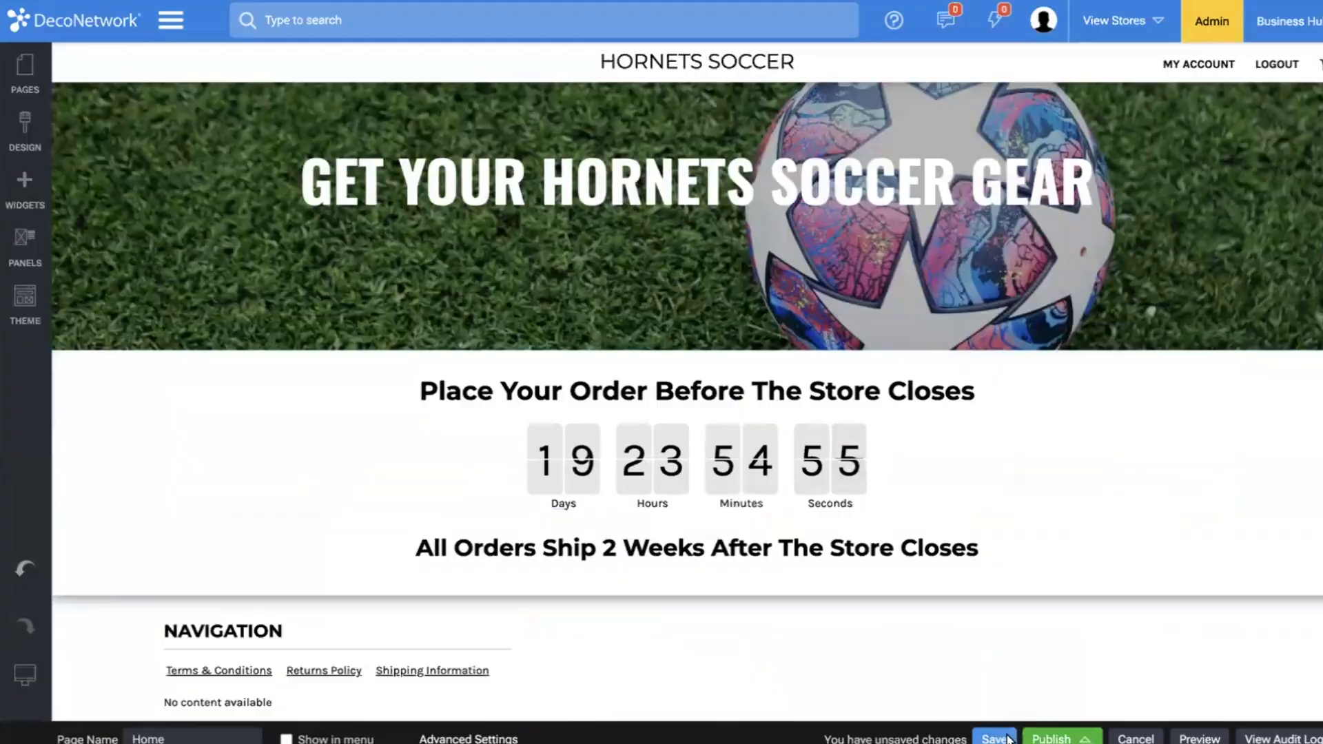
{"action": "left_click", "coordinate": [1005, 738]}
{"action": "left_click", "coordinate": [862, 448]}
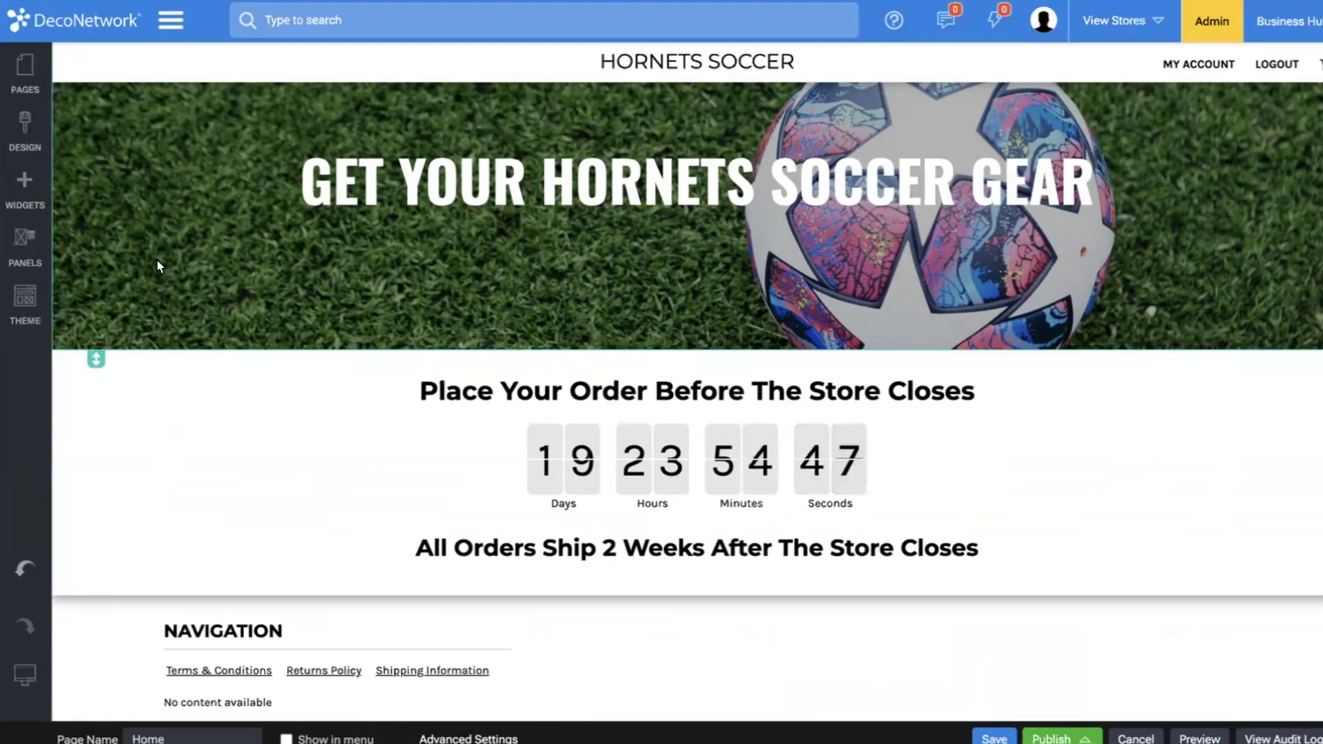
Add an empty row between the countdown section and the Navigation footer.
{"action": "left_click", "coordinate": [15, 190]}
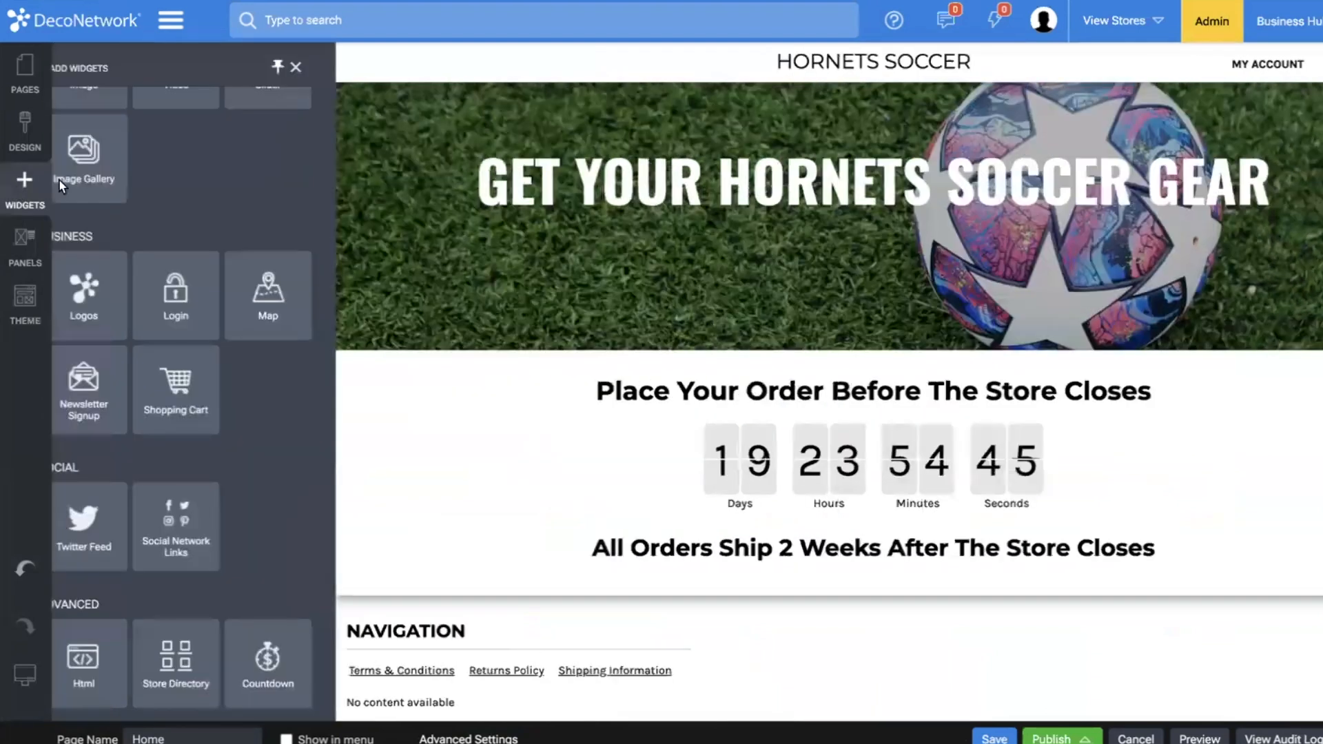
{"action": "scroll", "coordinate": [81, 169], "scroll_direction": "up", "scroll_amount": 10}
{"action": "left_click_drag", "start_coordinate": [118, 205], "coordinate": [497, 603]}
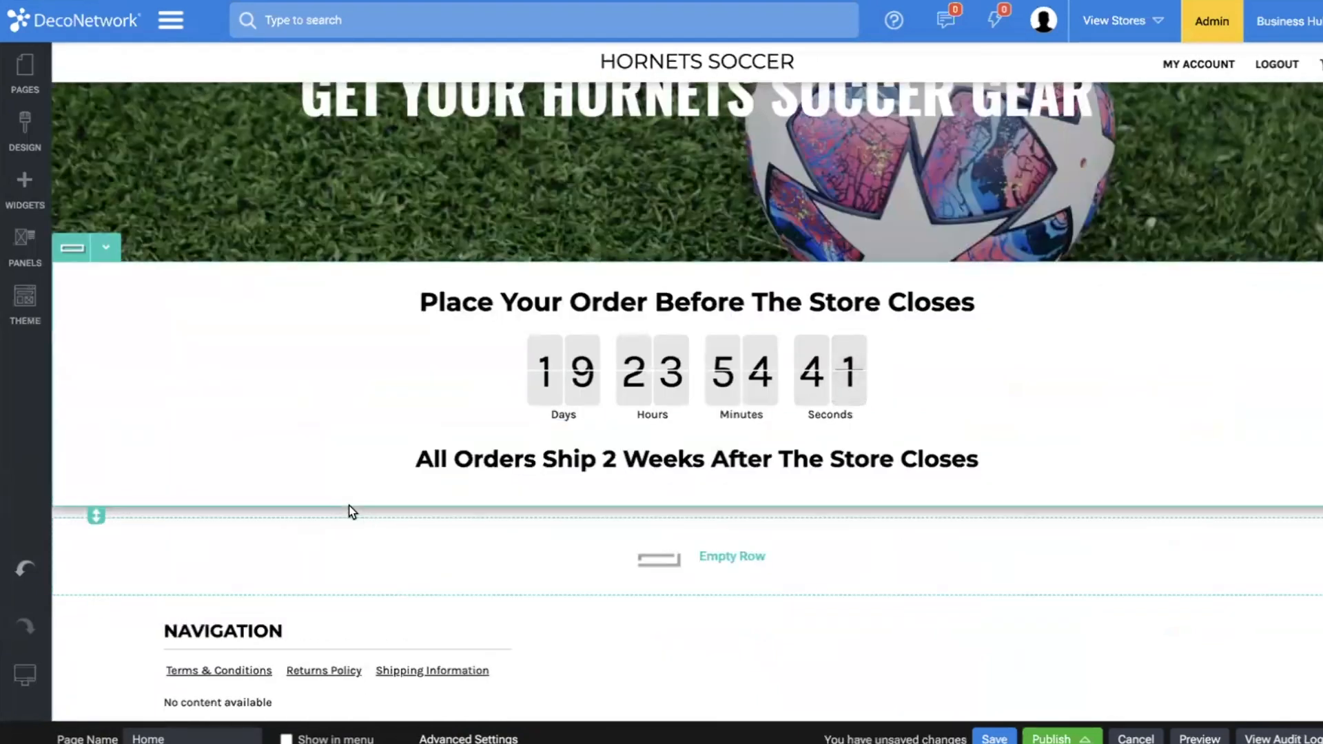
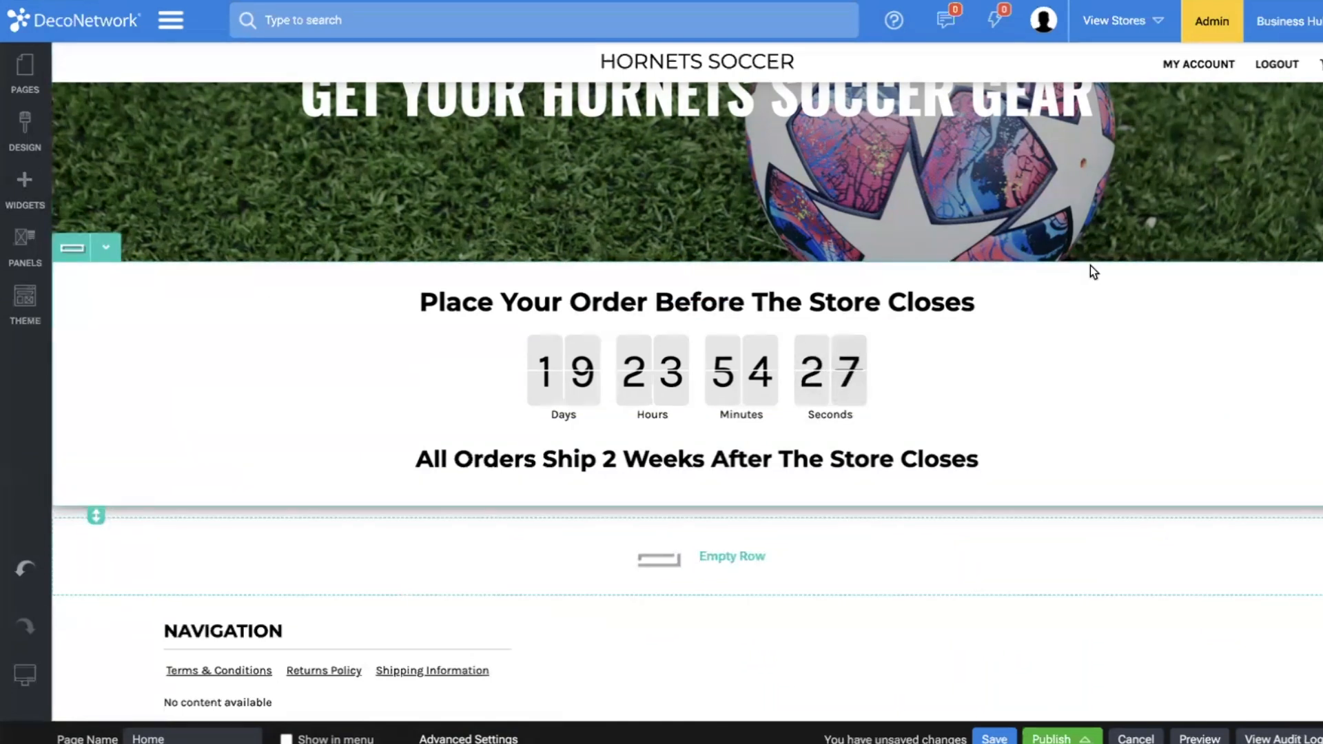
Clone the "Place Your Order Before The Store Closes" heading and move the copy into the empty row above the Navigation footer.
{"action": "left_click", "coordinate": [717, 269]}
{"action": "left_click", "coordinate": [707, 424]}
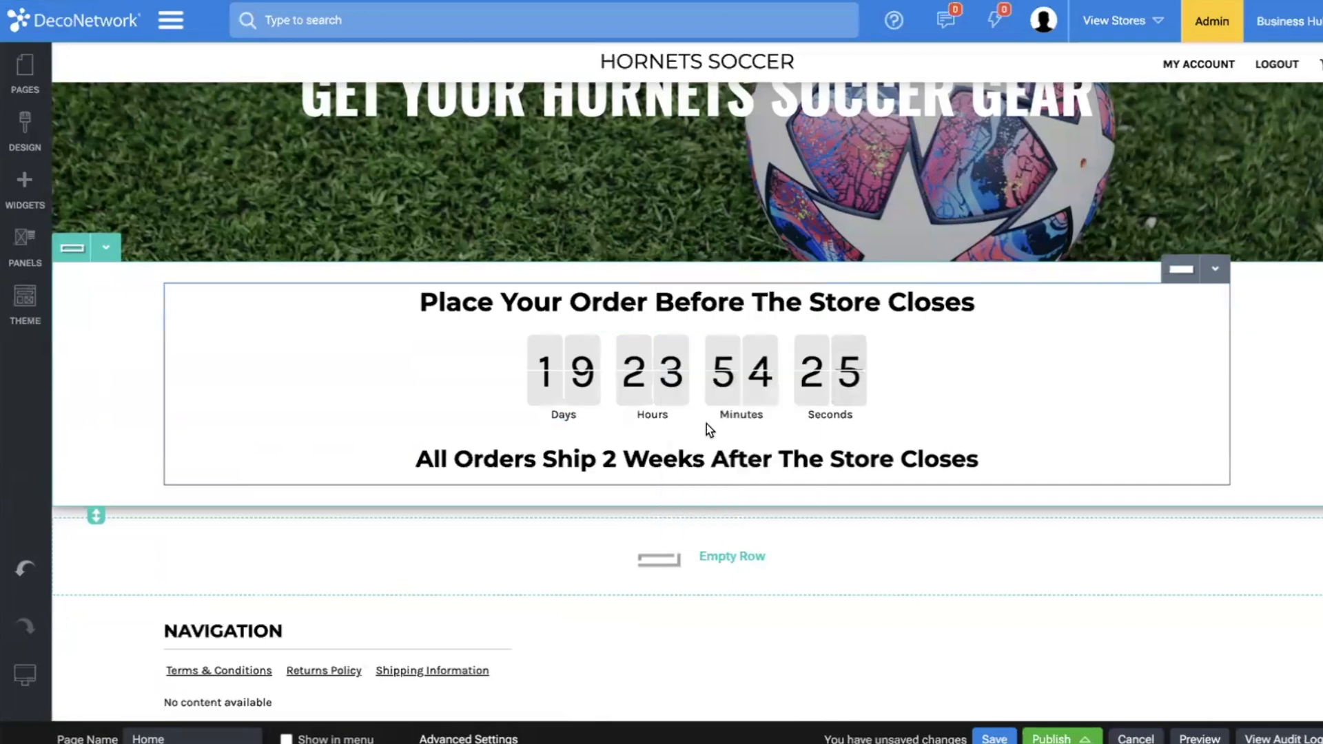
{"action": "left_click", "coordinate": [717, 269]}
{"action": "mouse_move", "coordinate": [717, 334]}
{"action": "left_mouse_down"}
{"action": "mouse_move", "coordinate": [723, 540]}
{"action": "mouse_move", "coordinate": [688, 502]}
{"action": "left_mouse_up"}
Change the copied heading's text to "Select a Design & Then A Product".
{"action": "left_click", "coordinate": [650, 569]}
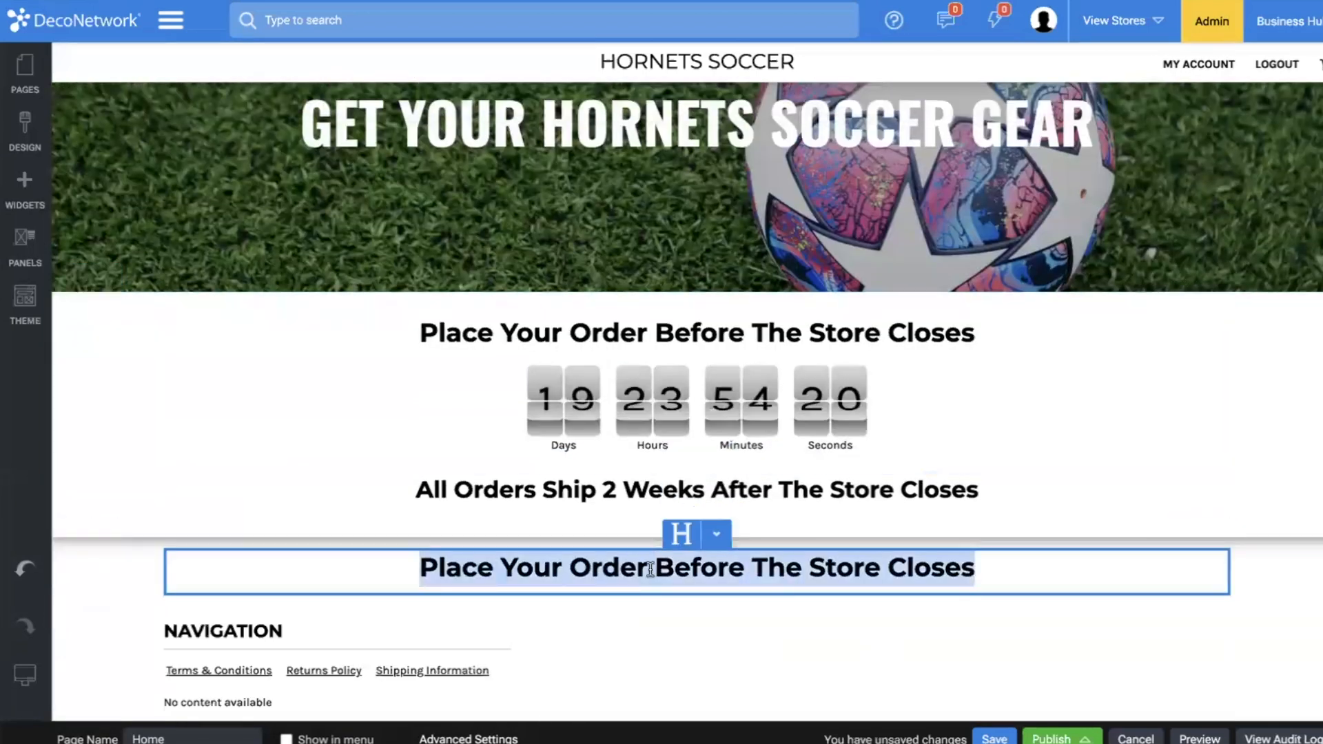
{"action": "type", "text": "Select a Design TO Ge"}
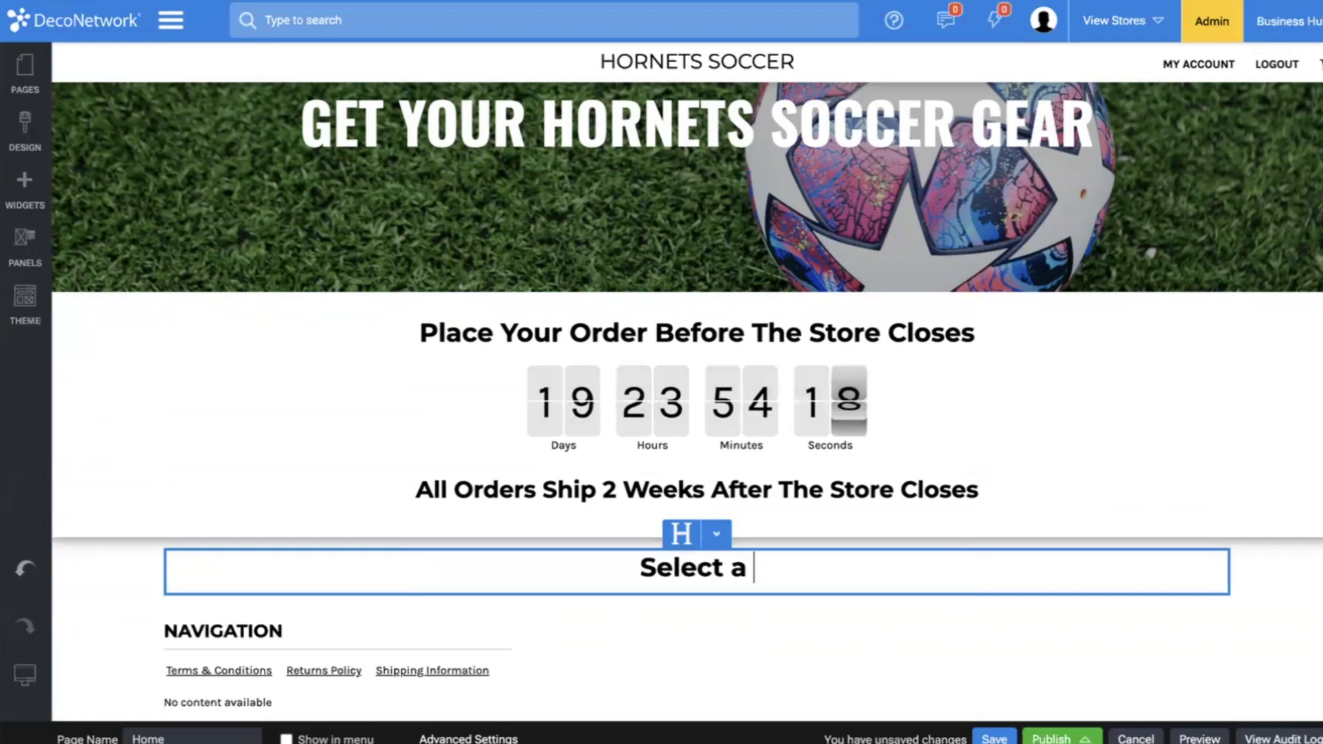
{"action": "key", "text": "BackSpace"}
{"action": "key", "text": "BackSpace"}
{"action": "key", "text": "BackSpace"}
{"action": "key", "text": "BackSpace"}
{"action": "key", "text": "BackSpace"}
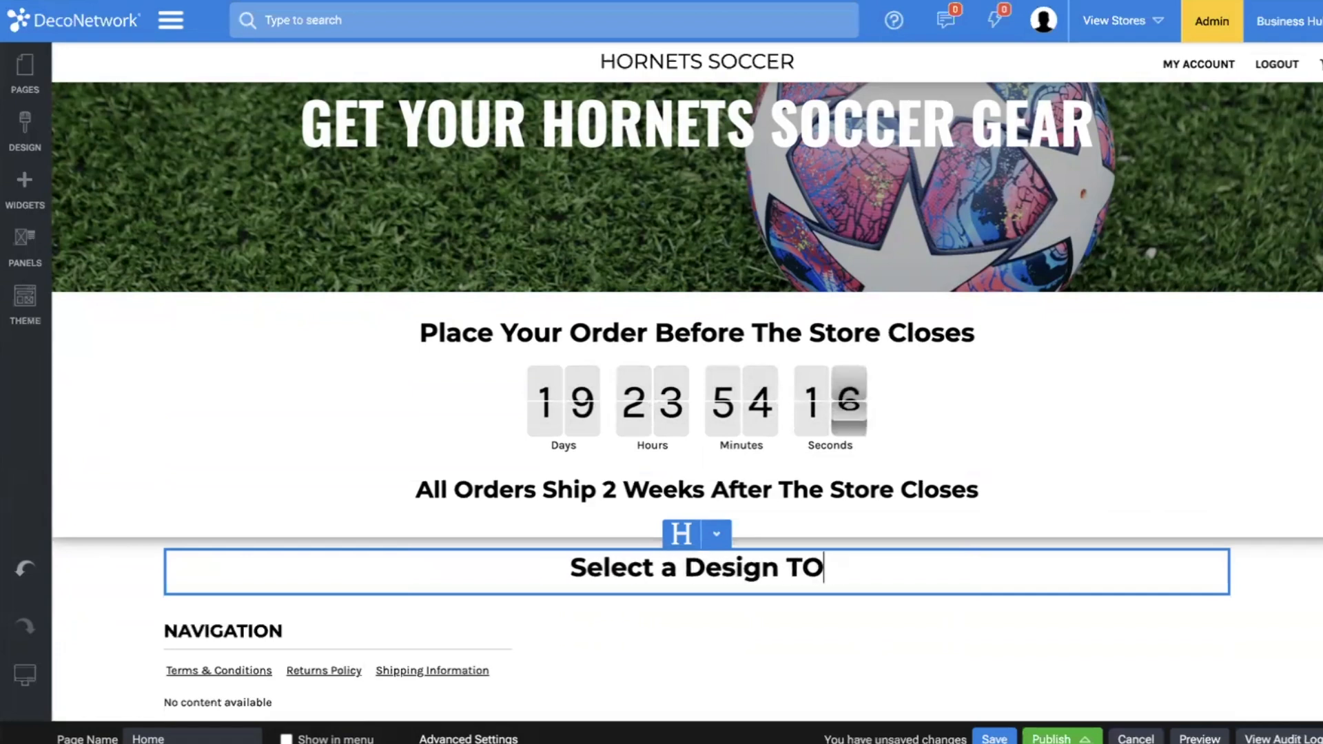
{"action": "type", "text": "& Then "}
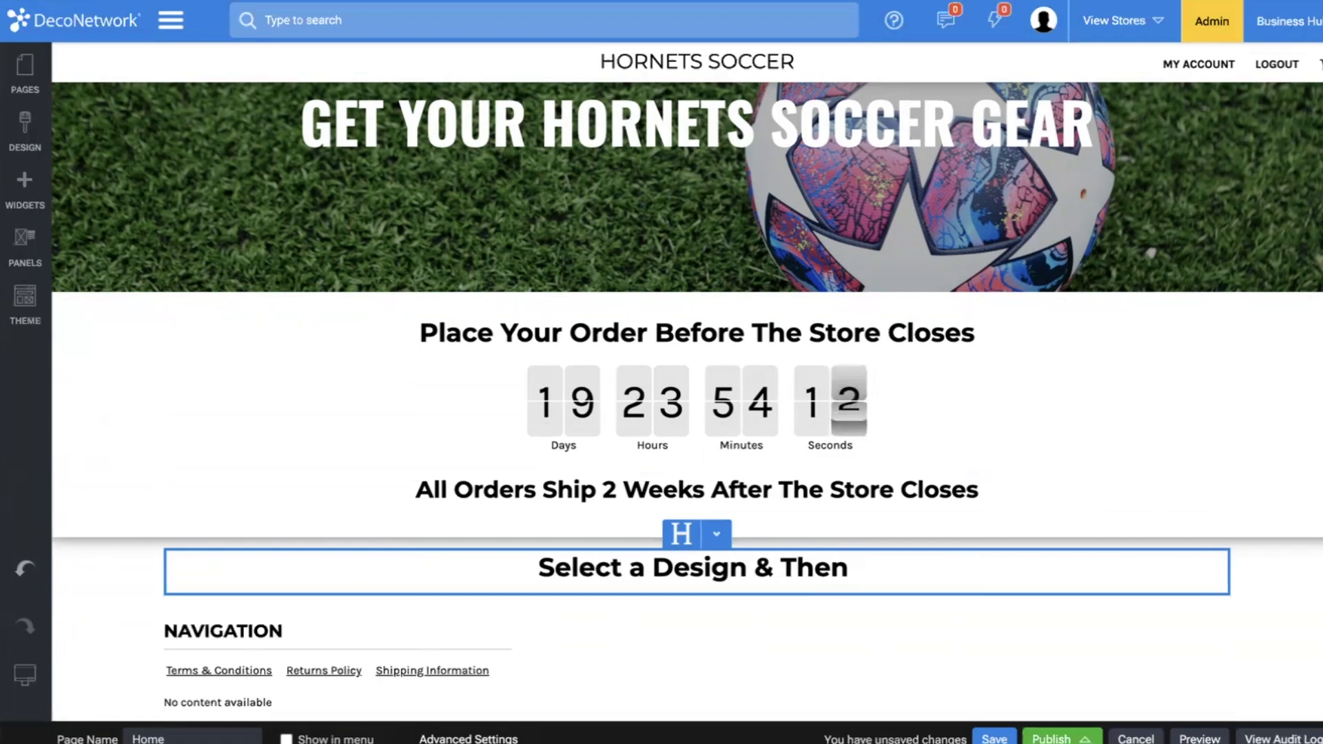
{"action": "type", "text": "A p"}
{"action": "type", "text": "roduc"}
{"action": "key", "text": "BackSpace"}
{"action": "key", "text": "BackSpace"}
{"action": "key", "text": "BackSpace"}
{"action": "key", "text": "BackSpace"}
{"action": "key", "text": "BackSpace"}
{"action": "key", "text": "BackSpace"}
{"action": "type", "text": "Product"}
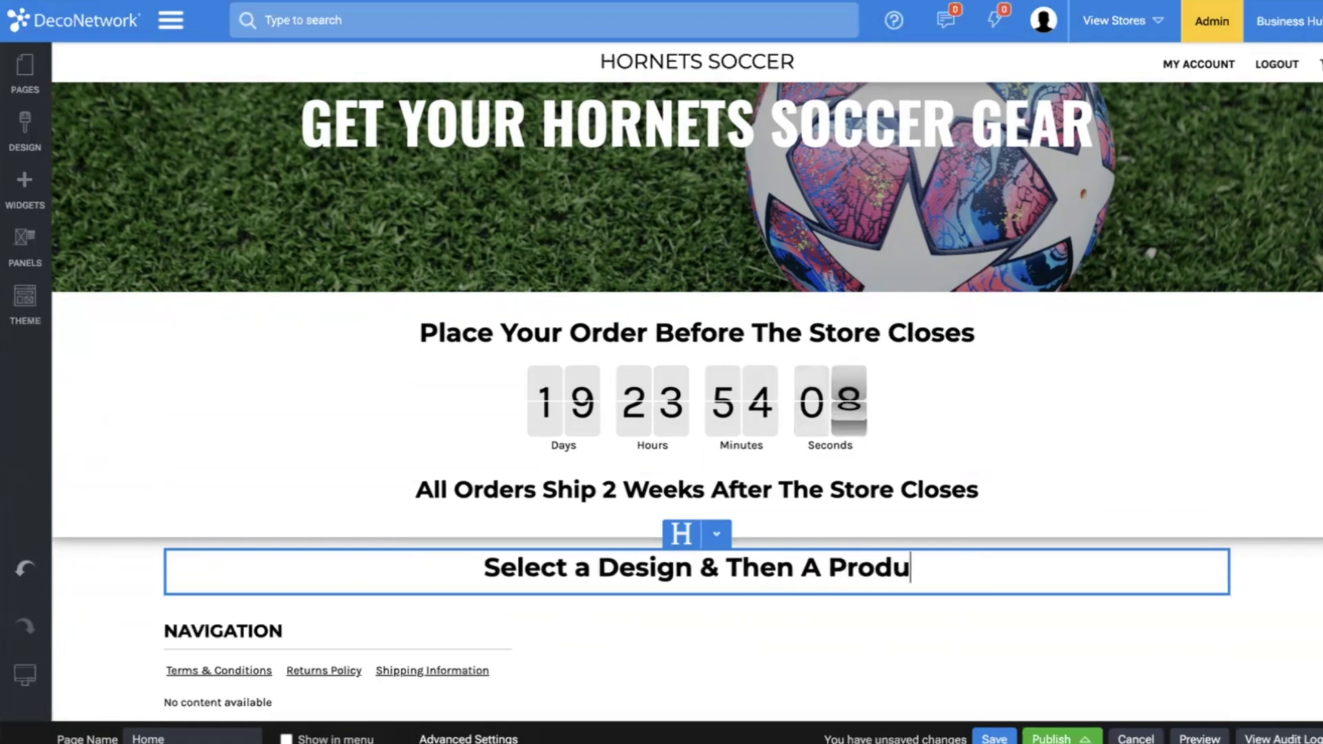
{"action": "left_click", "coordinate": [404, 512]}
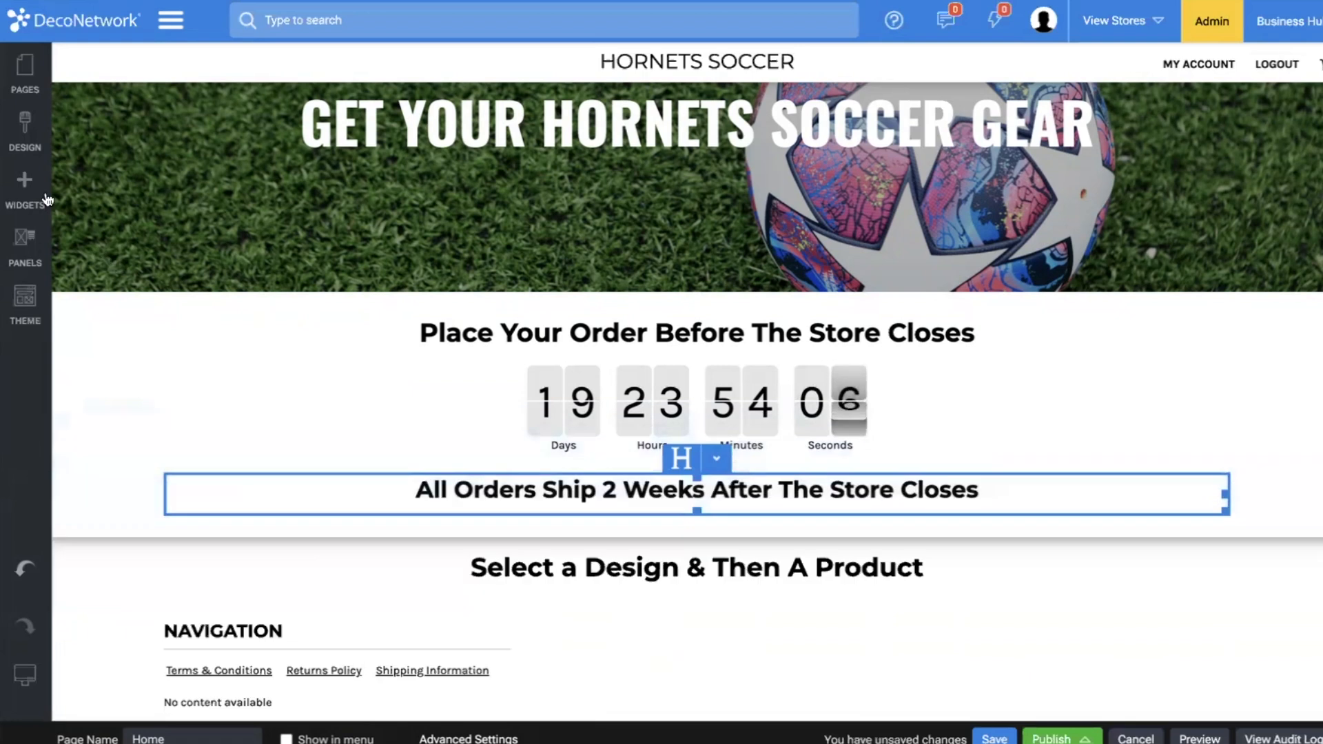
Add a Design Listing widget below the "Select a Design & Then A Product" heading, showing only store designs, and save the page.
{"action": "left_click", "coordinate": [25, 189]}
{"action": "scroll", "coordinate": [128, 366], "scroll_direction": "down", "scroll_amount": 3}
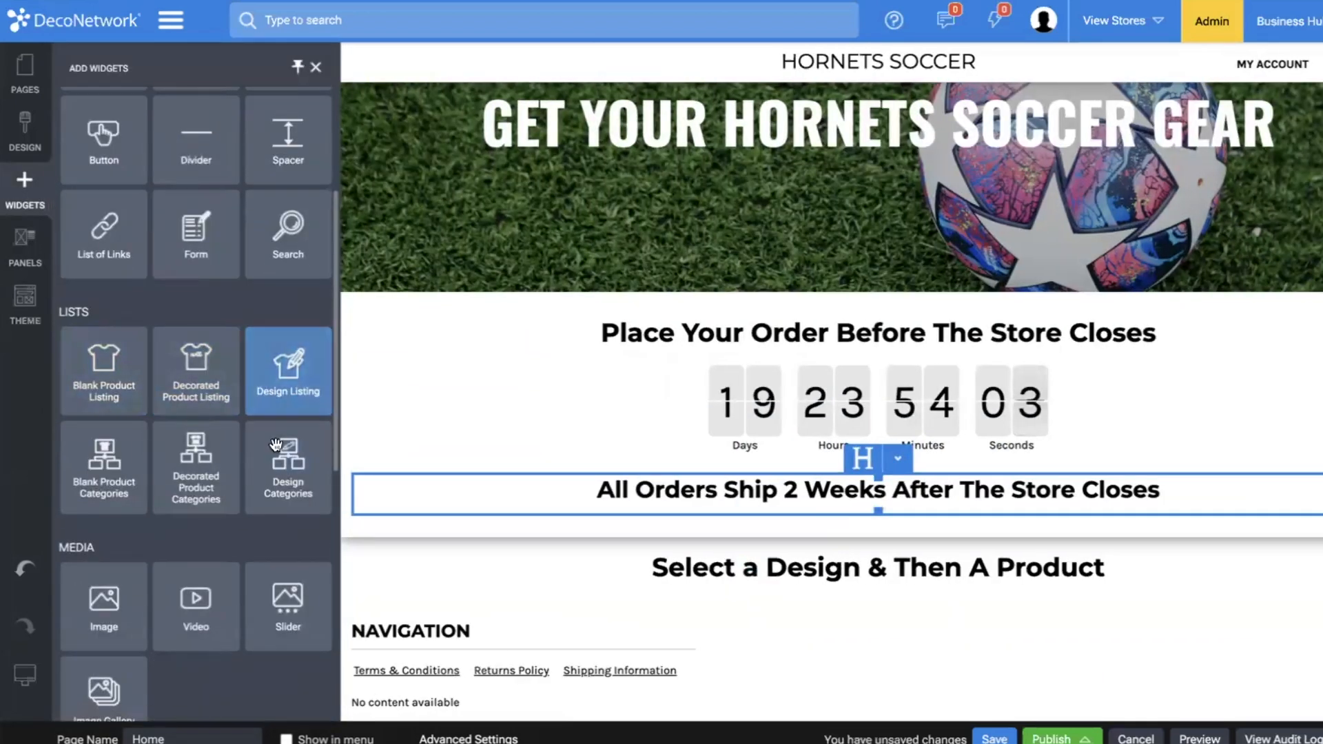
{"action": "mouse_move", "coordinate": [281, 388]}
{"action": "left_mouse_down"}
{"action": "mouse_move", "coordinate": [612, 586]}
{"action": "mouse_move", "coordinate": [627, 564]}
{"action": "mouse_move", "coordinate": [630, 575]}
{"action": "left_mouse_up"}
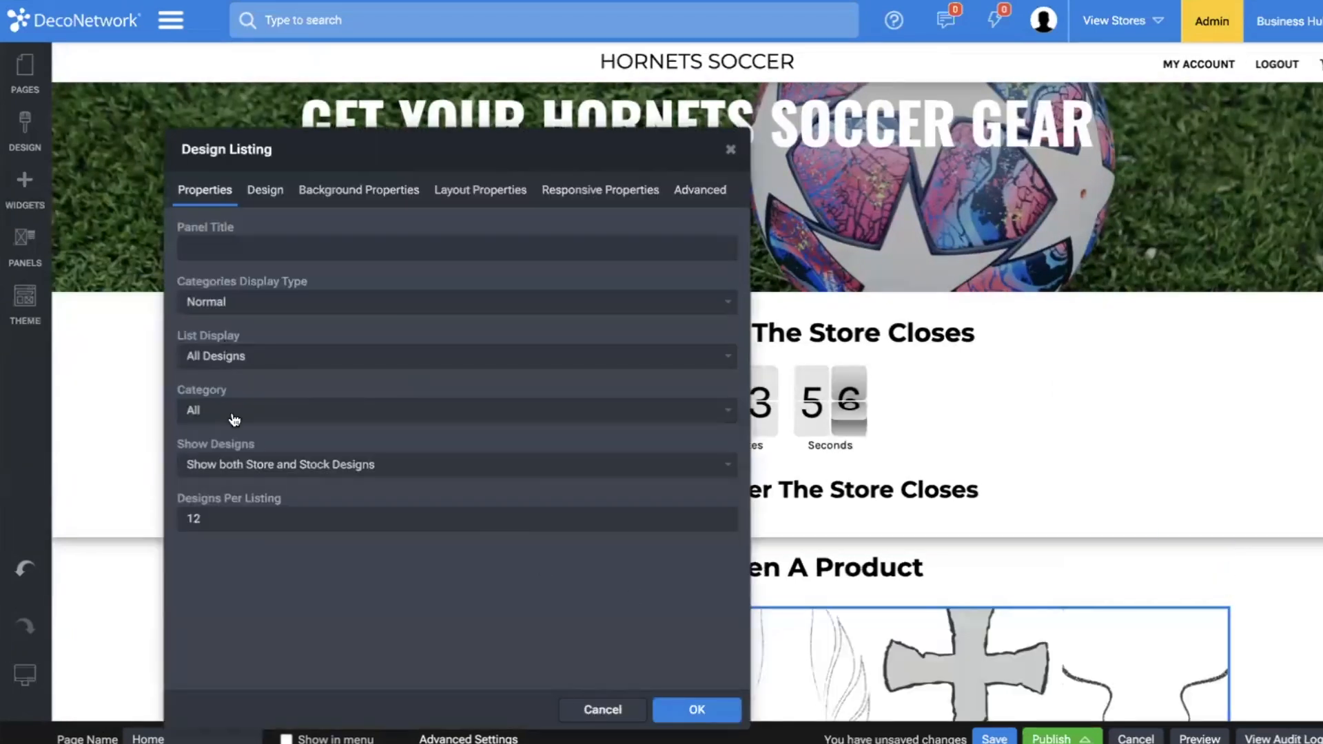
{"action": "left_click", "coordinate": [239, 465]}
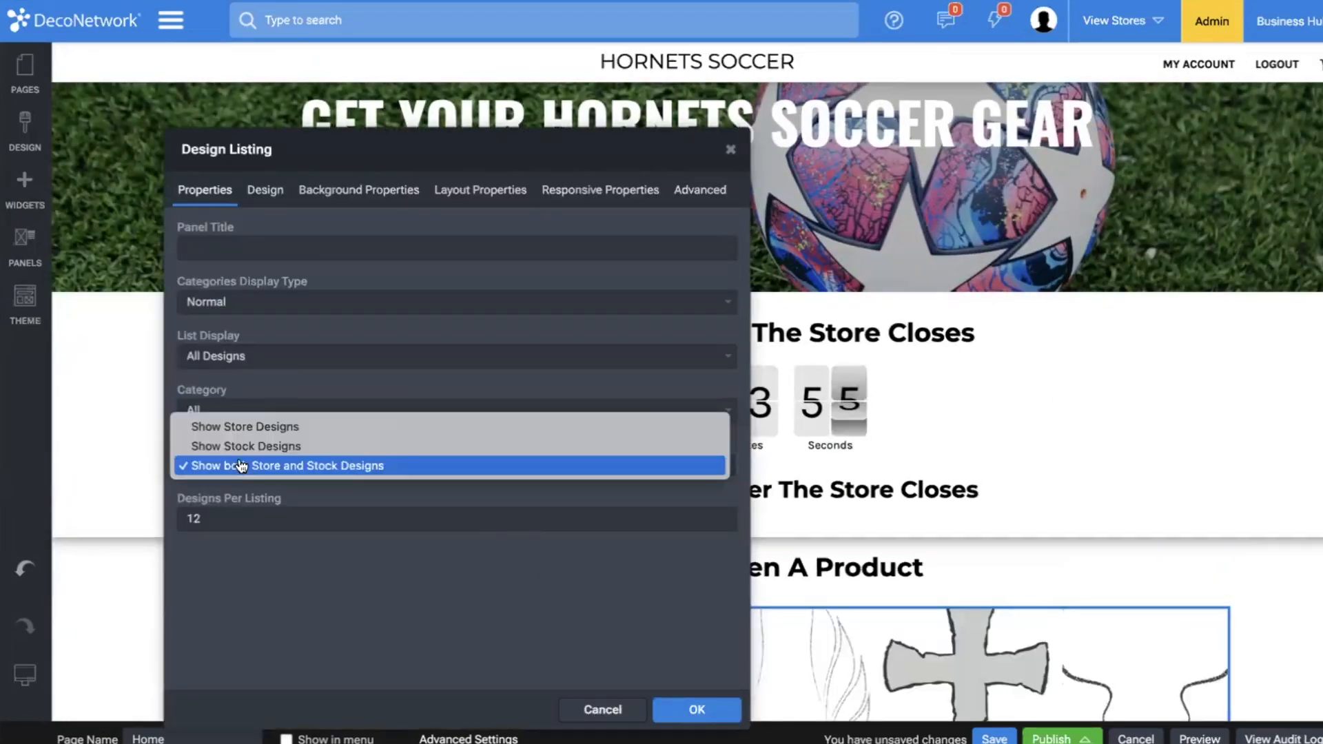
{"action": "left_click", "coordinate": [307, 427]}
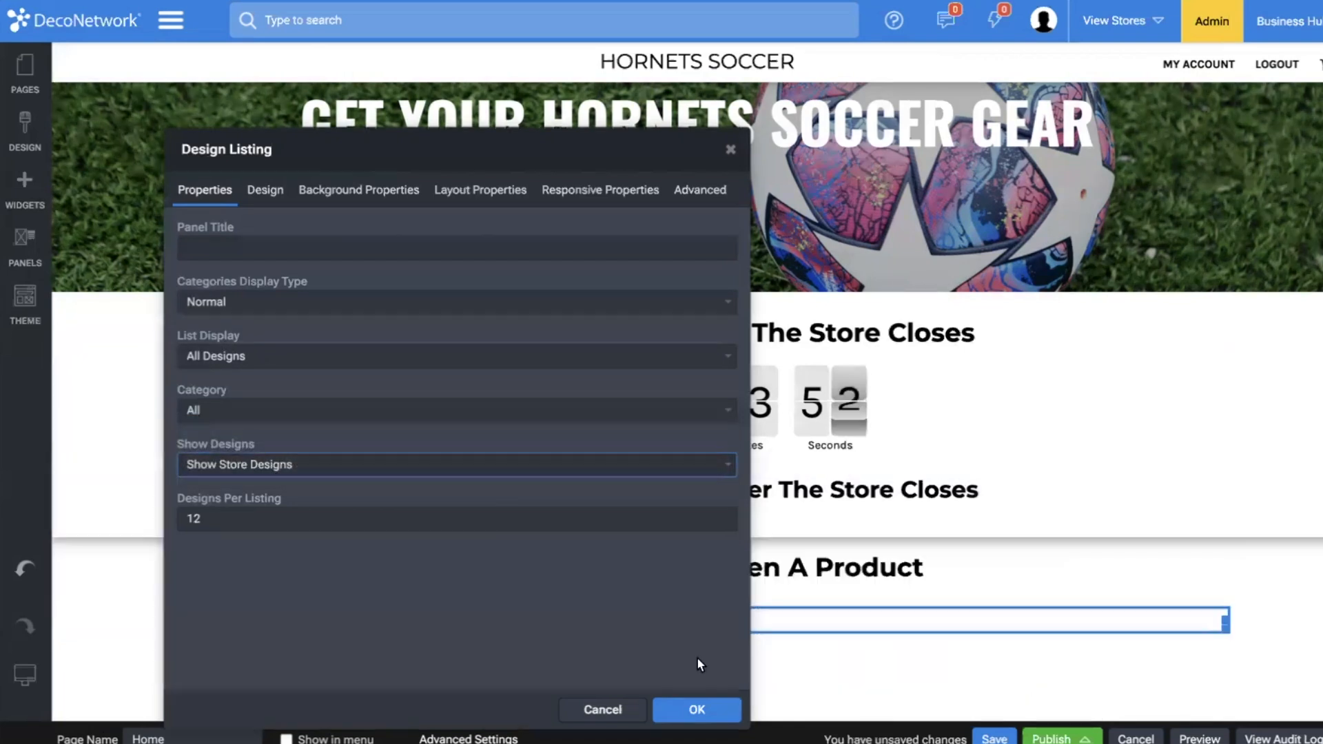
{"action": "left_click", "coordinate": [693, 703]}
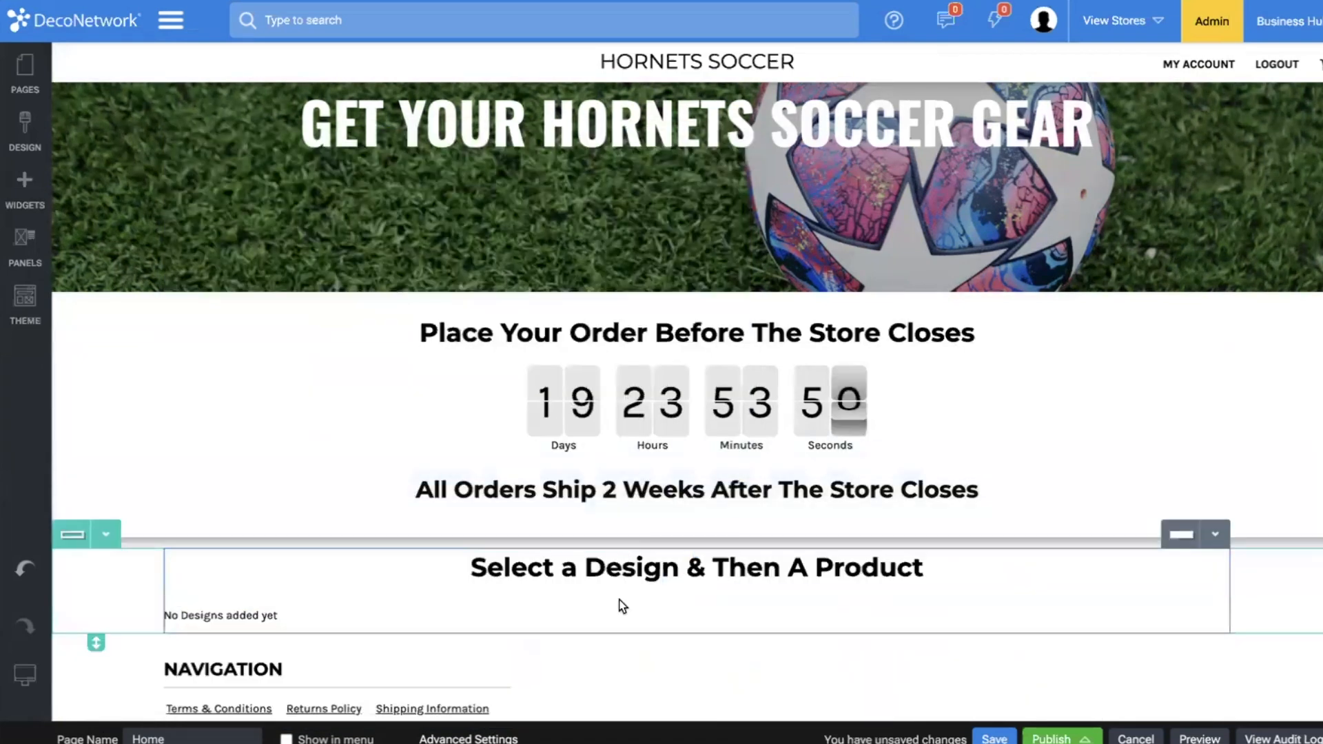
{"action": "left_click", "coordinate": [1003, 738]}
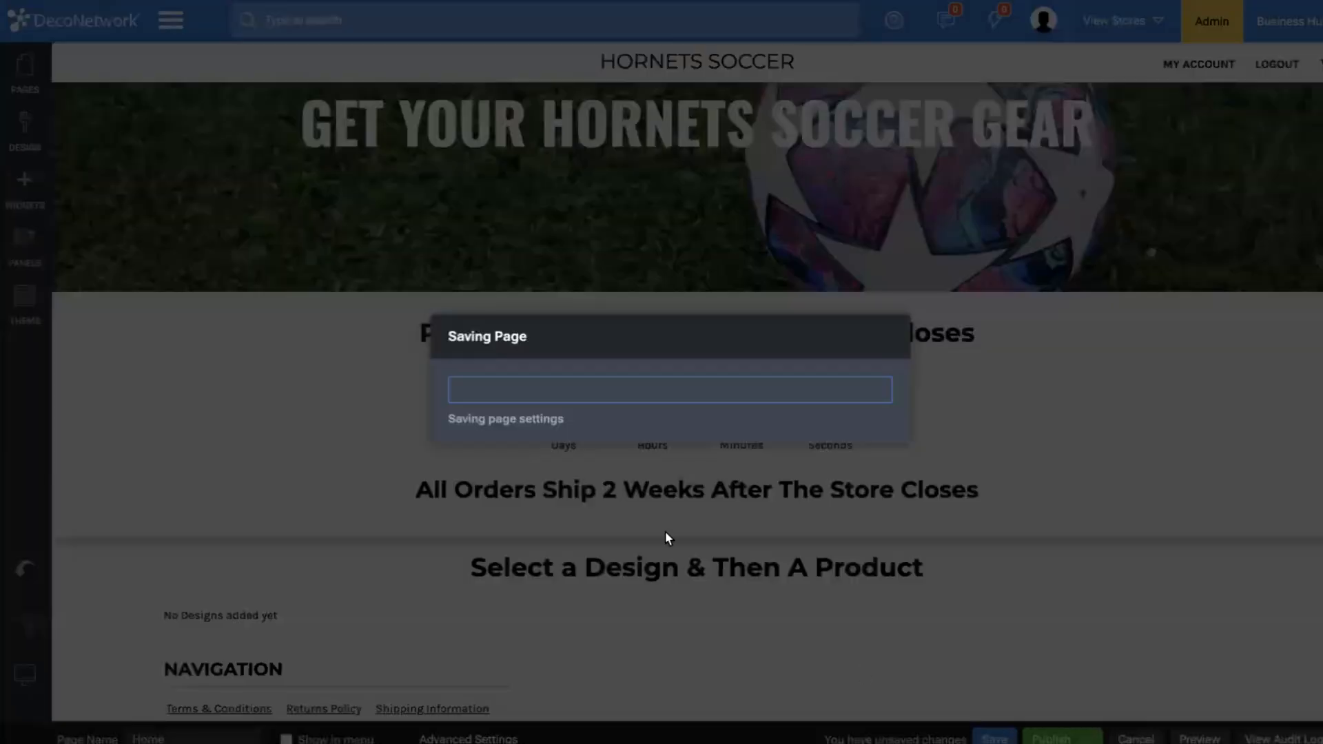
{"action": "left_click", "coordinate": [857, 443]}
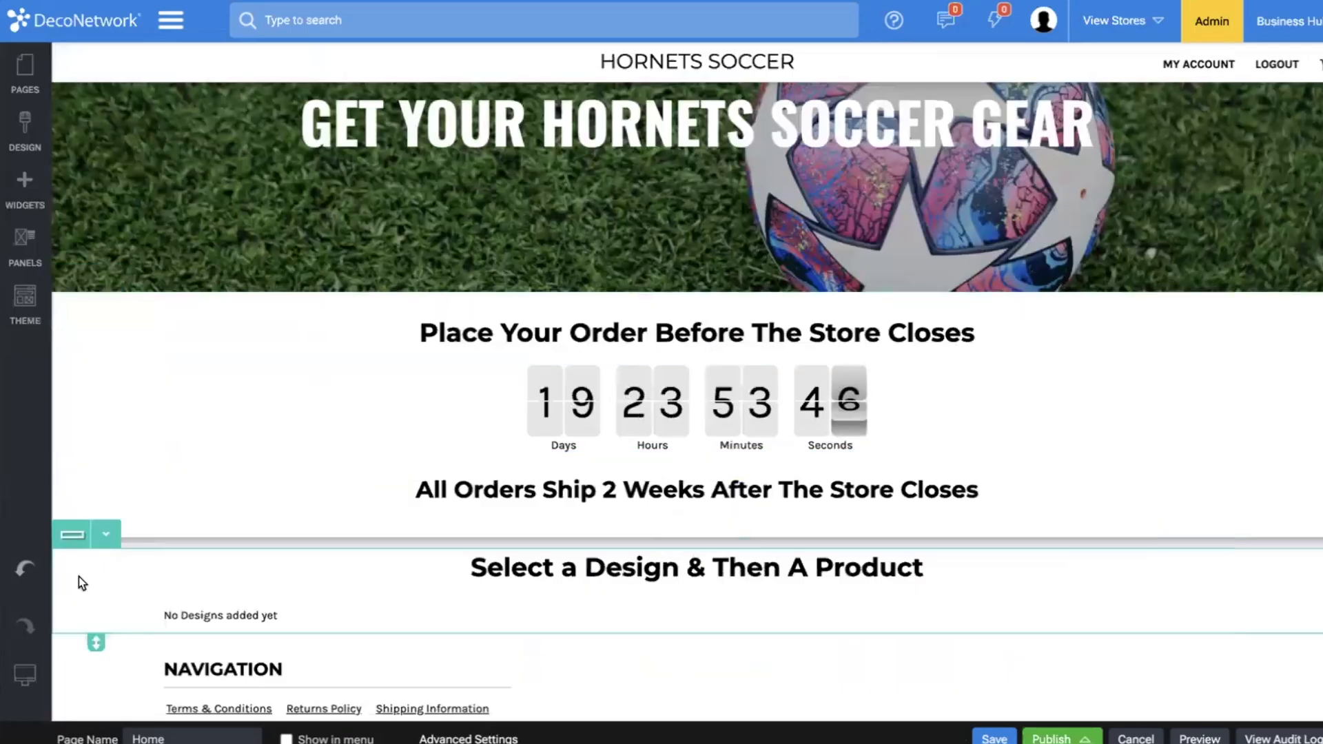
Clone the design listing row and change the copy's heading to "Select a Category & Then a Product".
{"action": "scroll", "coordinate": [97, 542], "scroll_direction": "down", "scroll_amount": 1}
{"action": "left_click", "coordinate": [105, 497]}
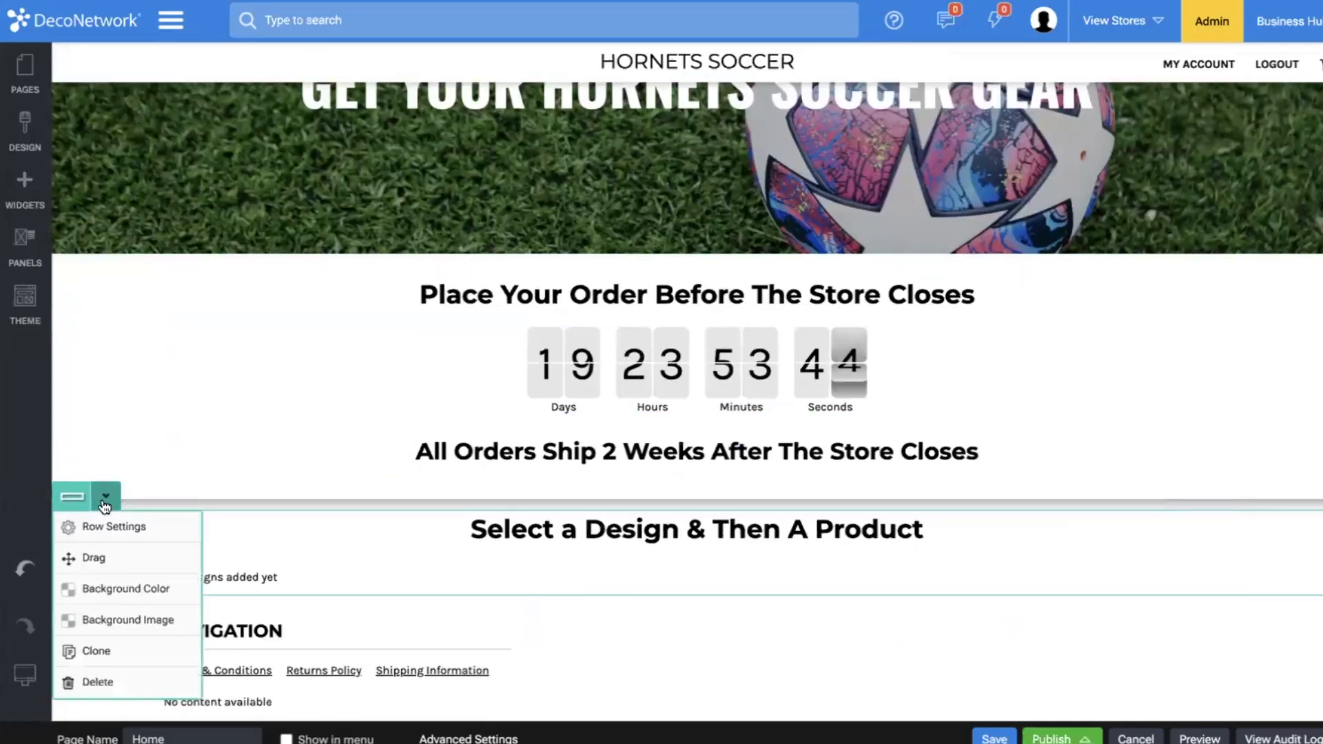
{"action": "left_click", "coordinate": [113, 650]}
{"action": "scroll", "coordinate": [299, 495], "scroll_direction": "down", "scroll_amount": 2}
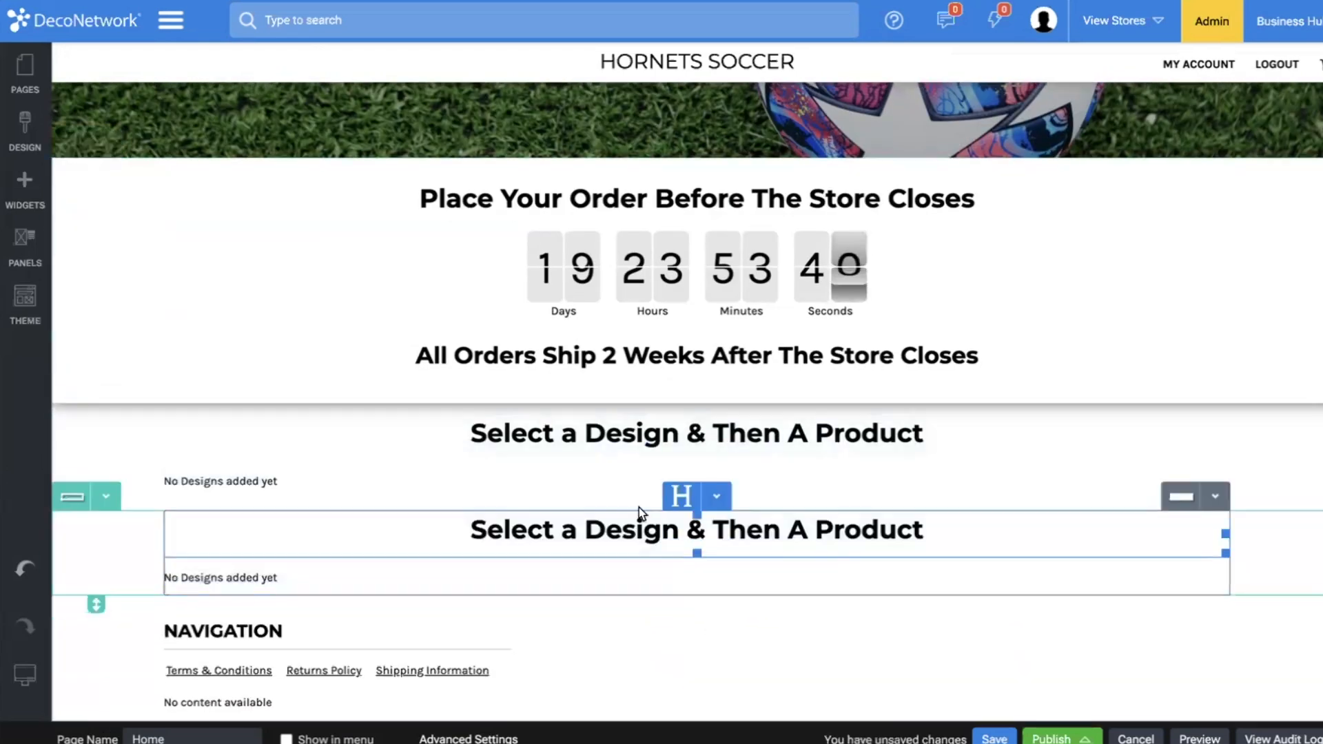
{"action": "left_click_drag", "start_coordinate": [584, 531], "coordinate": [471, 530]}
{"action": "left_click", "coordinate": [924, 531], "text": "shift"}
{"action": "type", "text": "C"}
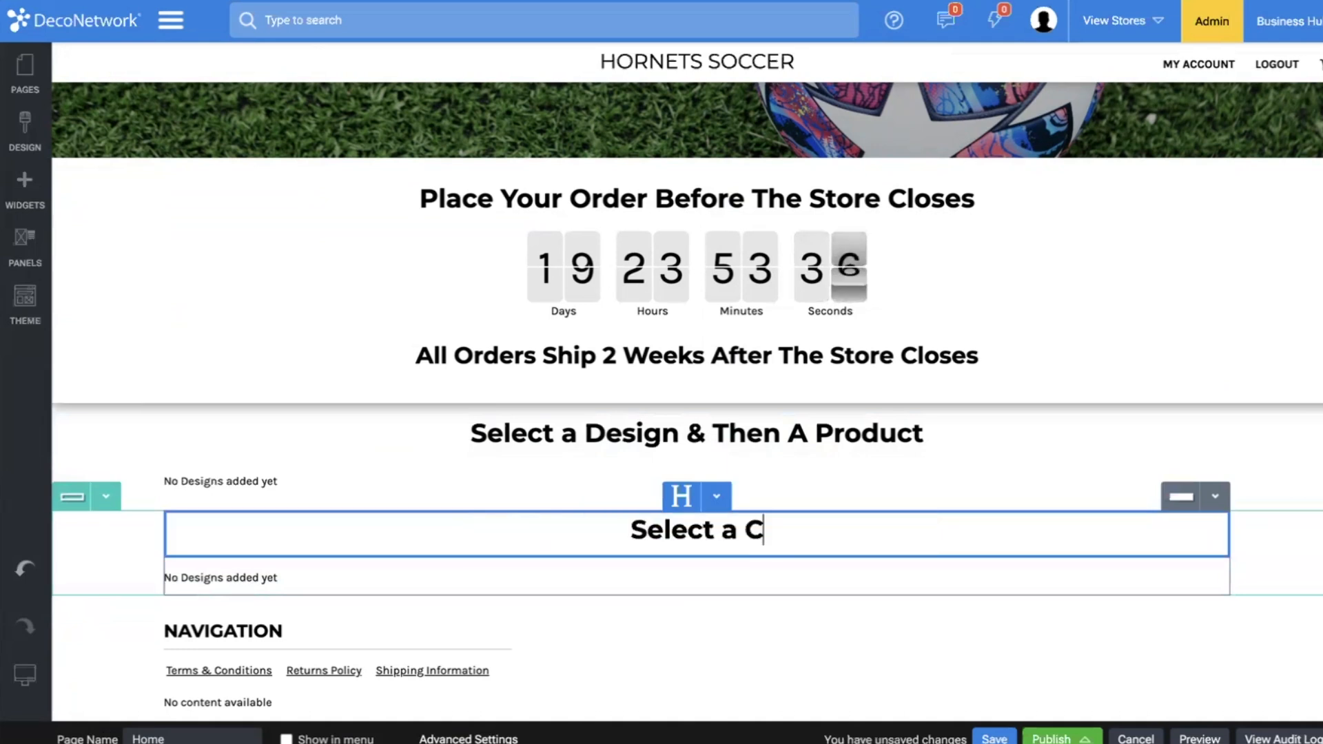
{"action": "type", "text": "ategory & Then a Product"}
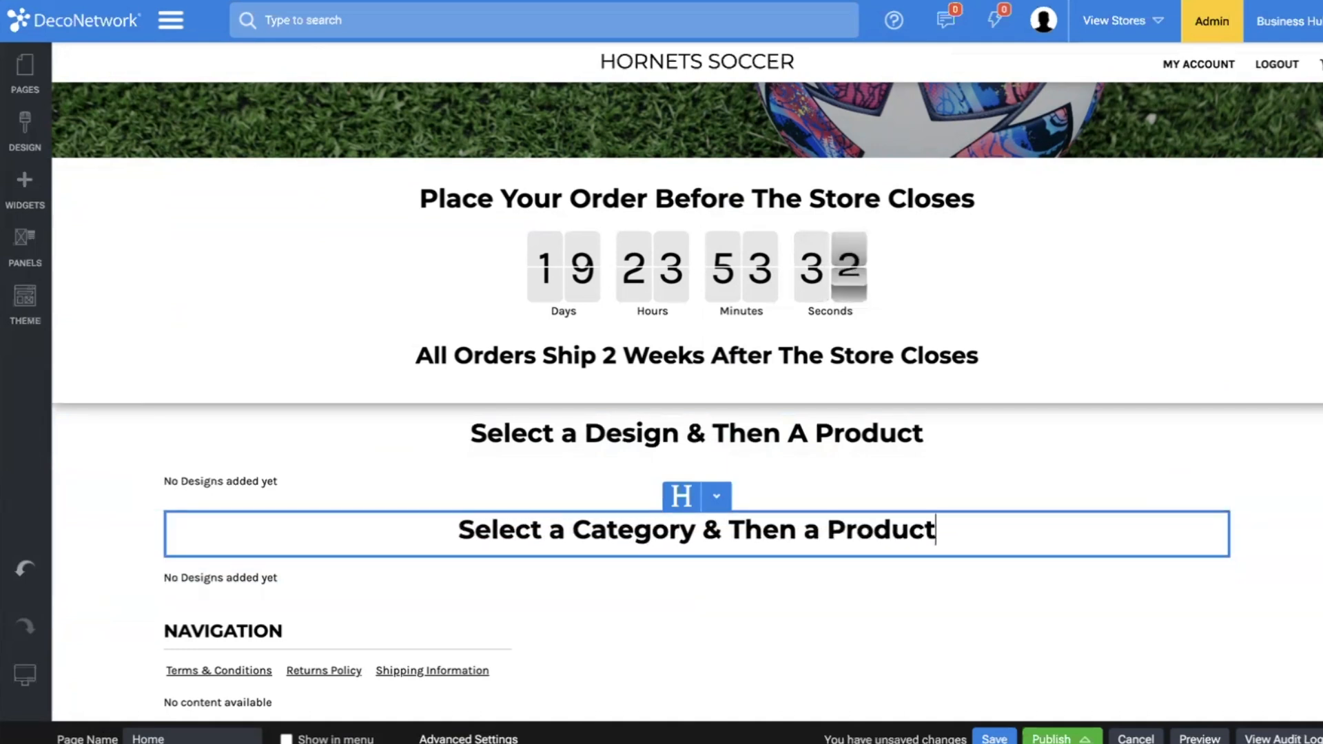
Delete the Design Listing widget from the "Select a Category & Then a Product" row.
{"action": "left_click", "coordinate": [321, 586]}
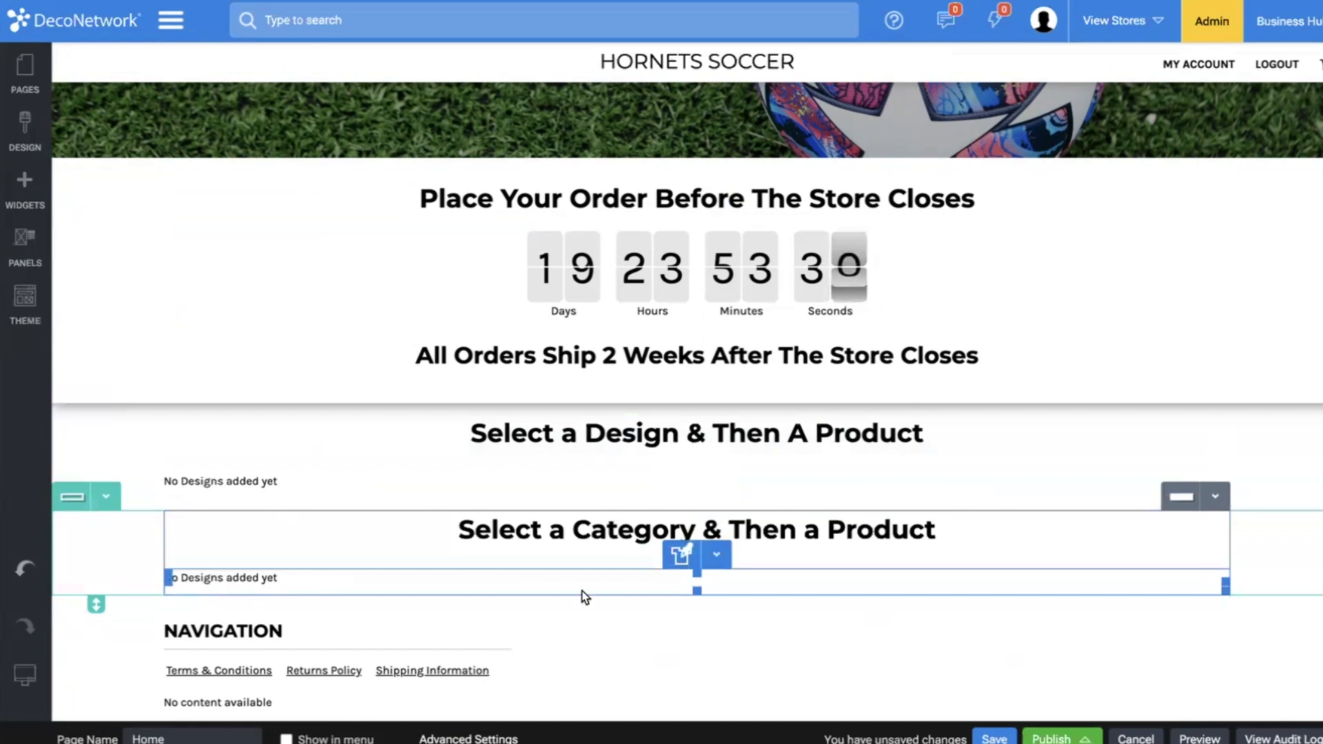
{"action": "left_click", "coordinate": [717, 554]}
{"action": "scroll", "coordinate": [710, 620], "scroll_direction": "down", "scroll_amount": 2}
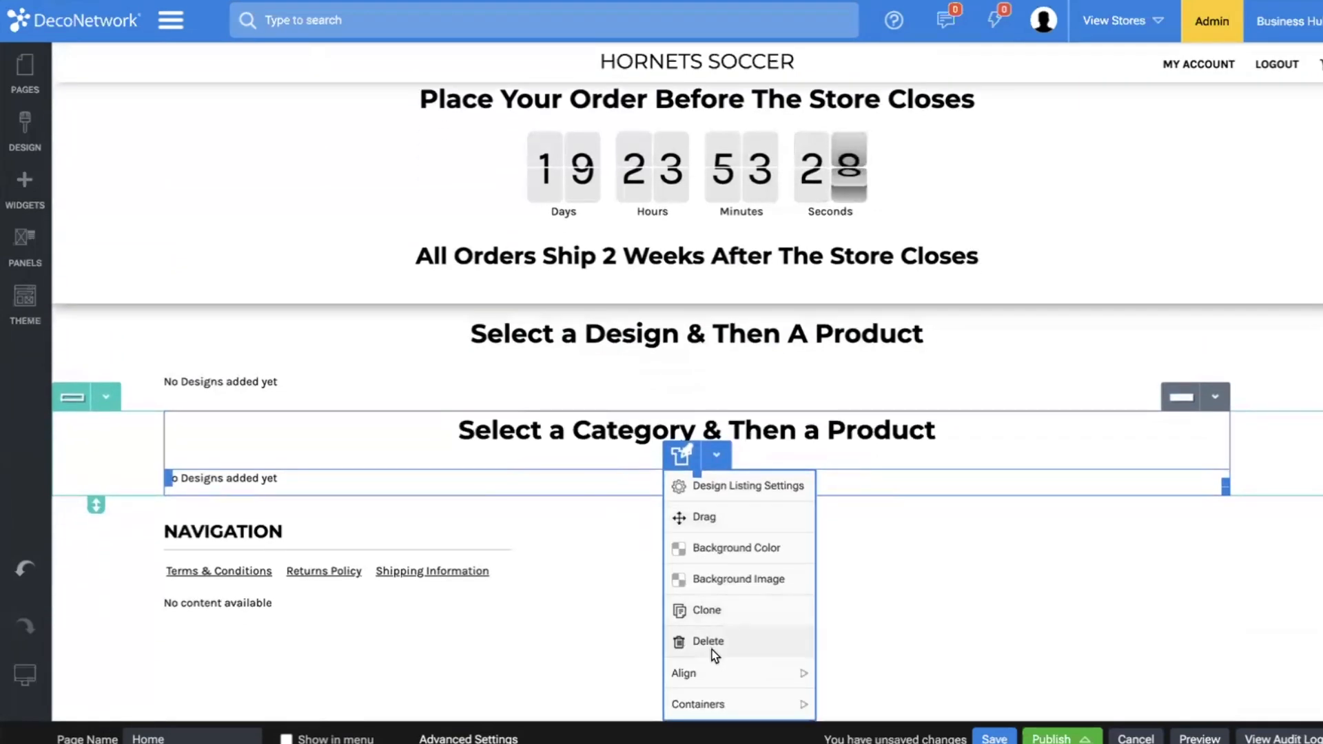
{"action": "left_click", "coordinate": [710, 641]}
{"action": "left_click", "coordinate": [853, 428]}
Add a Decorated Product Categories widget with an empty panel title below the "Select a Category & Then a Product" heading.
{"action": "left_click", "coordinate": [24, 193]}
{"action": "scroll", "coordinate": [151, 372], "scroll_direction": "down", "scroll_amount": 1}
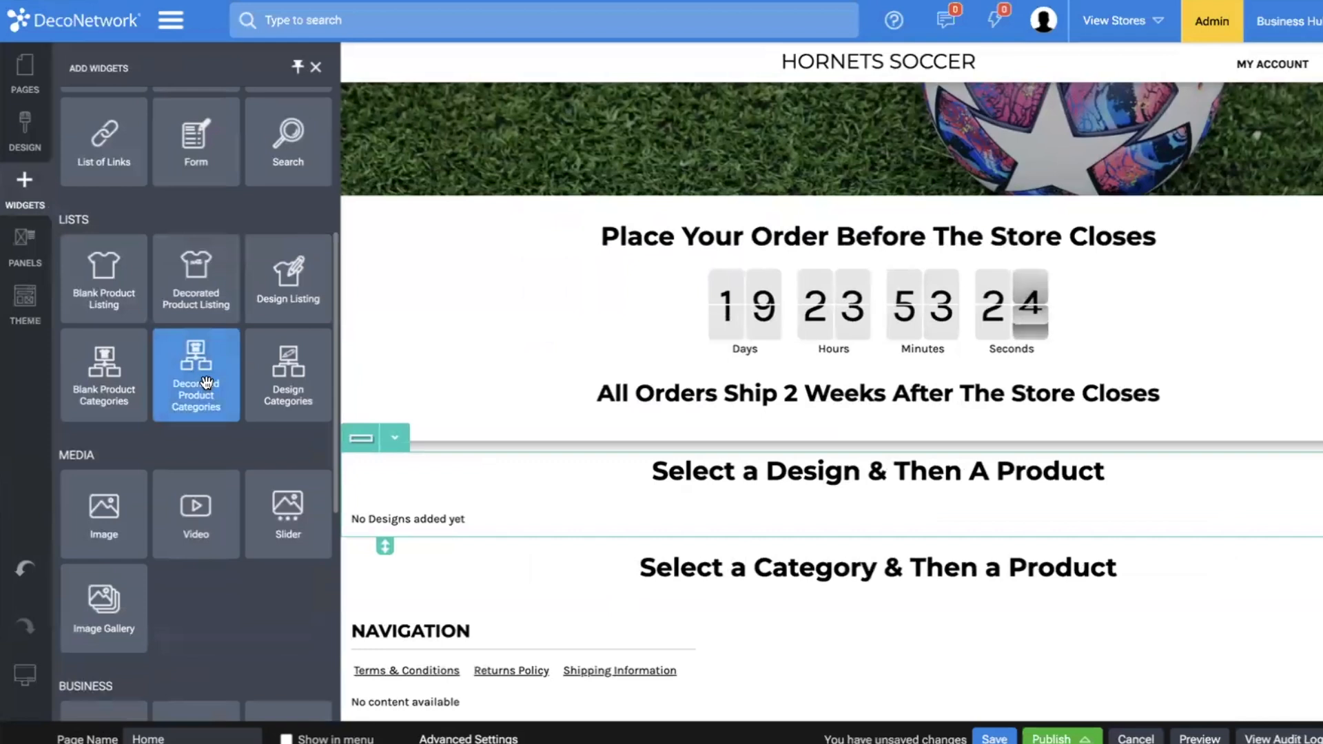
{"action": "left_click_drag", "start_coordinate": [207, 383], "coordinate": [700, 581]}
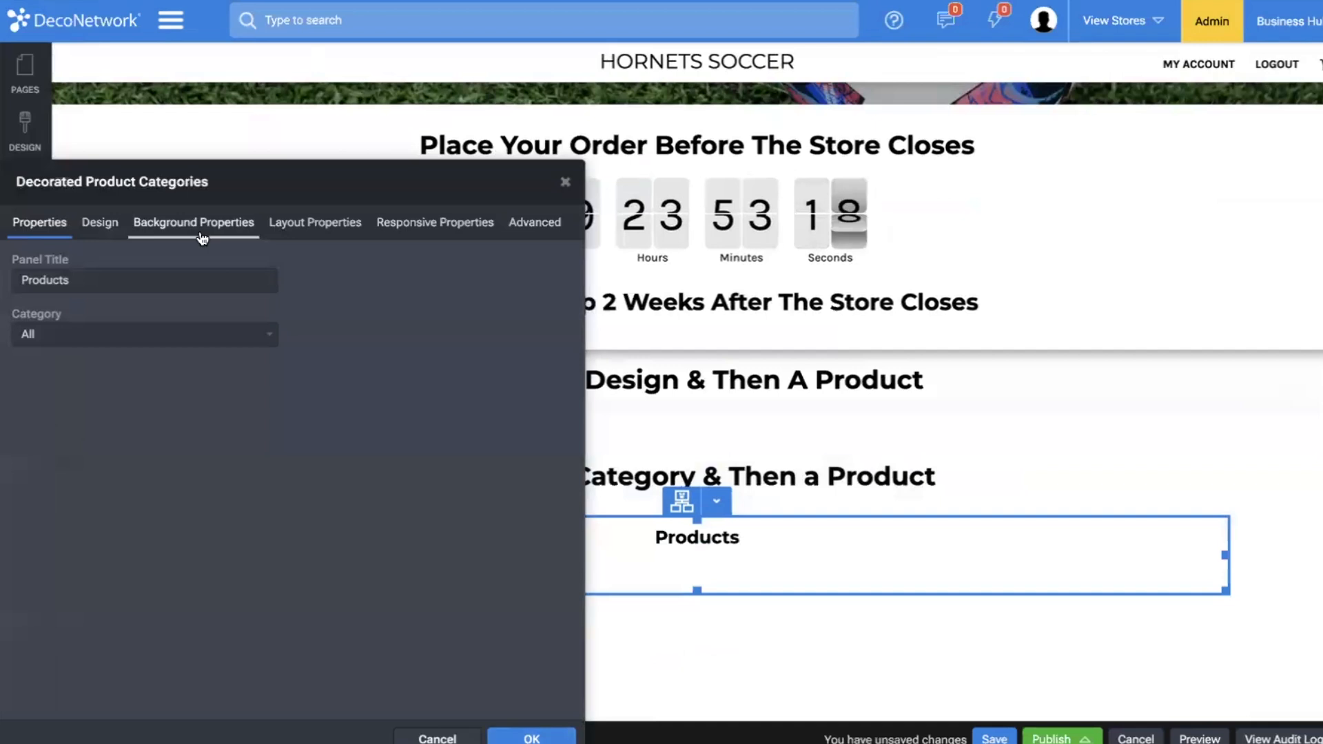
{"action": "double_click", "coordinate": [174, 281]}
{"action": "key", "text": "BackSpace"}
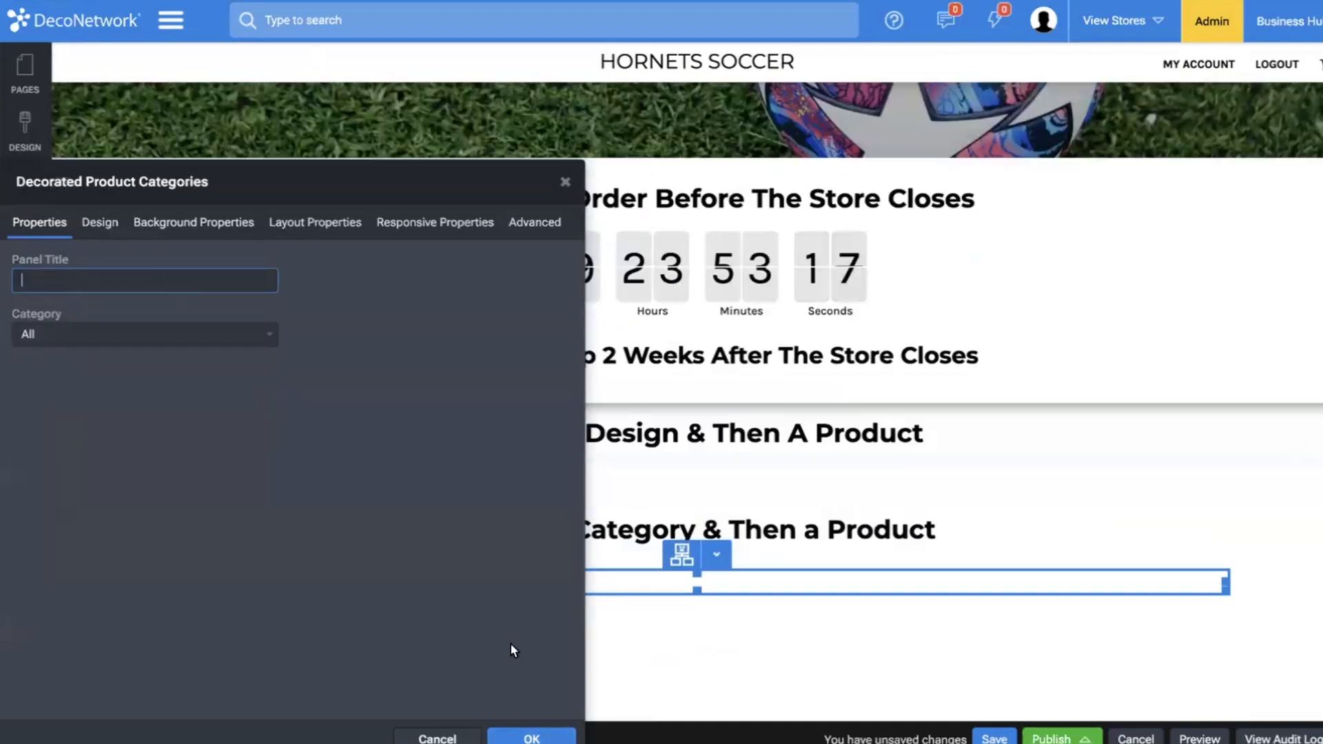
{"action": "left_click", "coordinate": [520, 737]}
Clone the product categories row and delete the Decorated Product Categories widget from the copy.
{"action": "left_click", "coordinate": [105, 496]}
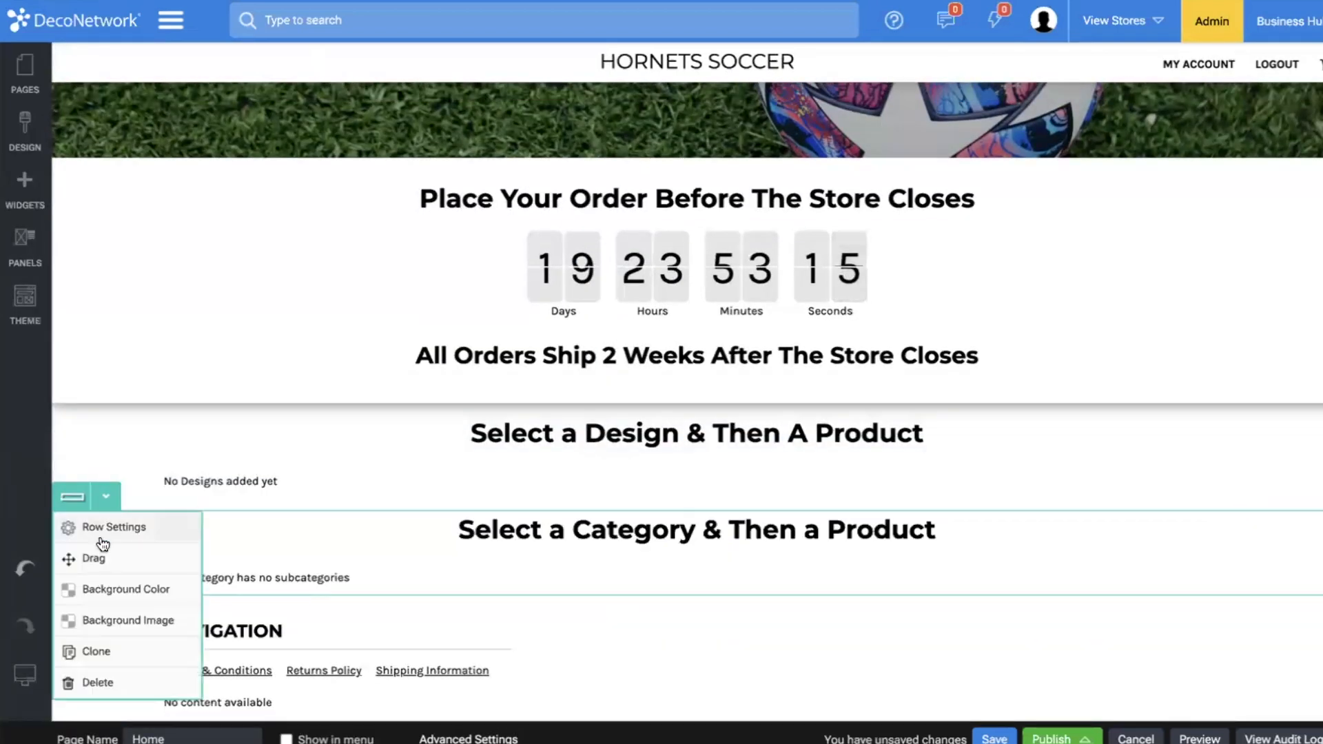
{"action": "left_click", "coordinate": [106, 663]}
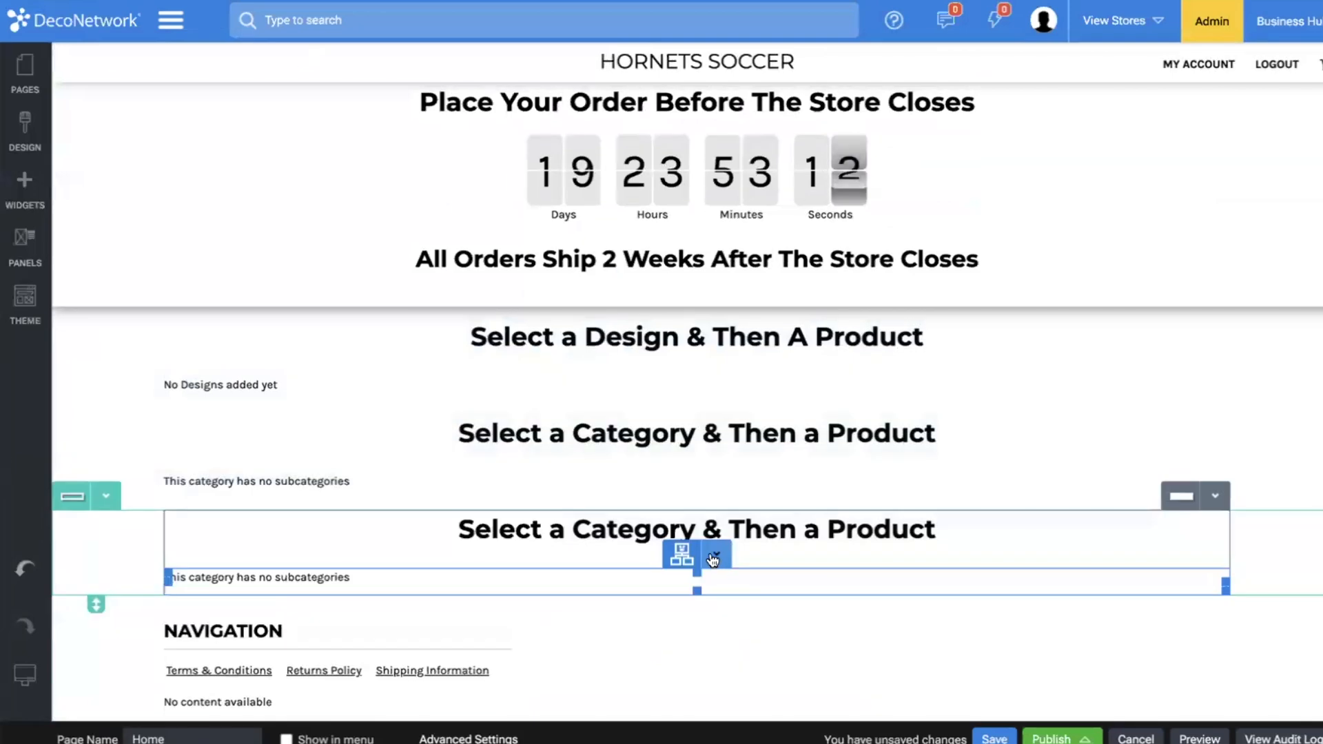
{"action": "left_click", "coordinate": [715, 556]}
{"action": "scroll", "coordinate": [715, 635], "scroll_direction": "down", "scroll_amount": 2}
{"action": "left_click", "coordinate": [710, 637]}
{"action": "left_click", "coordinate": [850, 423]}
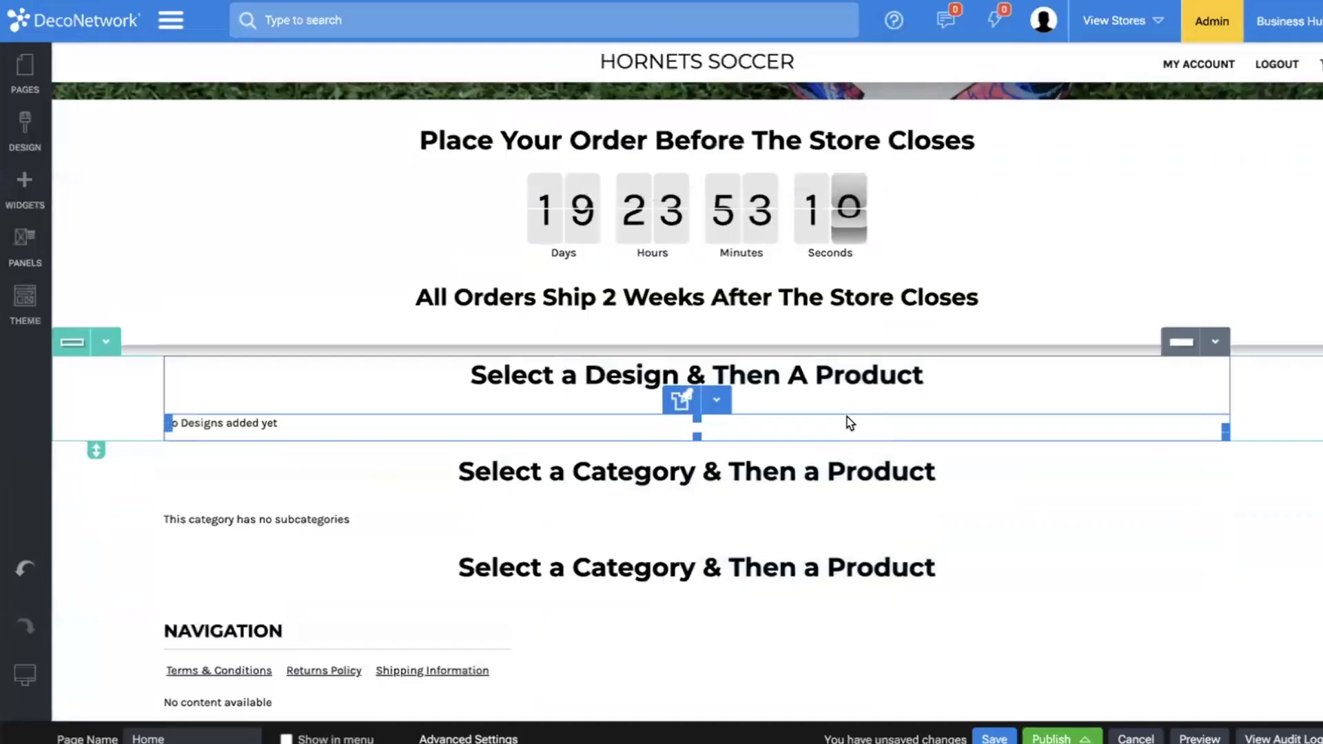
Add a Decorated Product Listing widget with 60 products per page to the last cloned row, and save the page.
{"action": "left_click", "coordinate": [15, 199]}
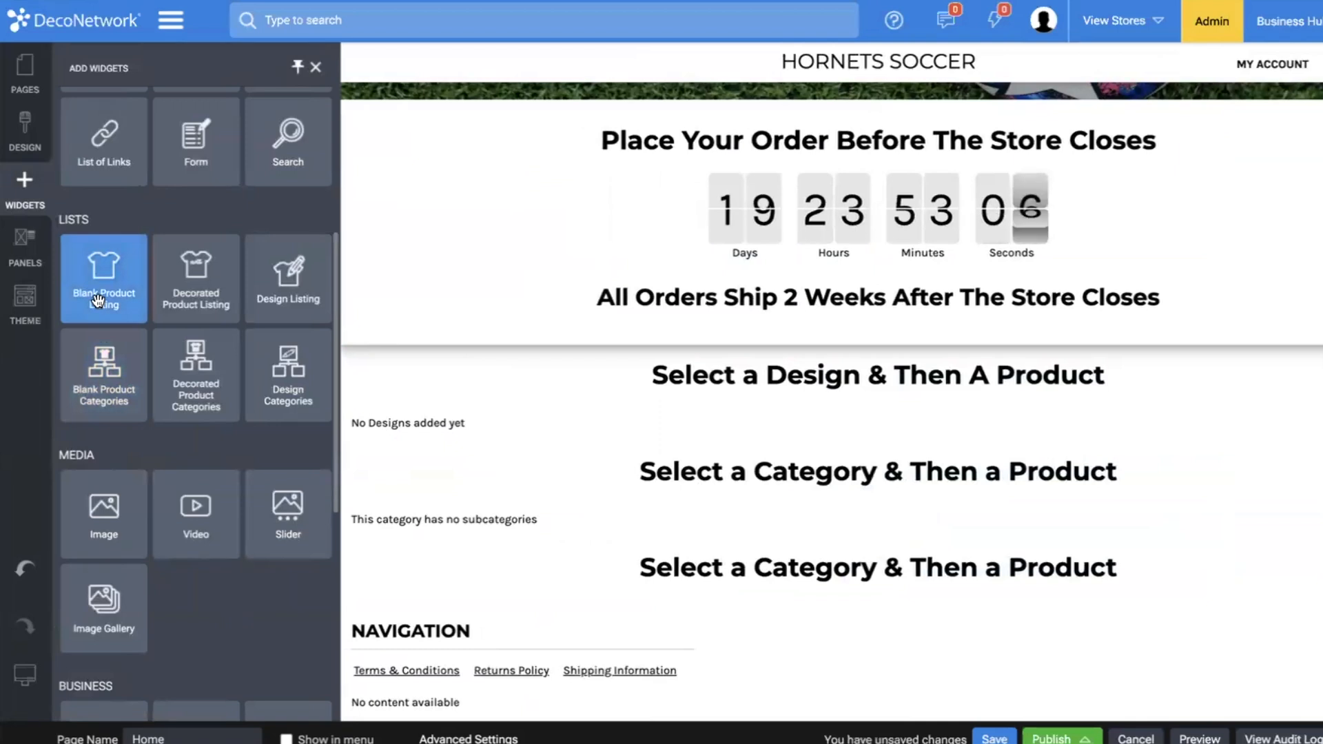
{"action": "left_click_drag", "start_coordinate": [193, 279], "coordinate": [735, 576]}
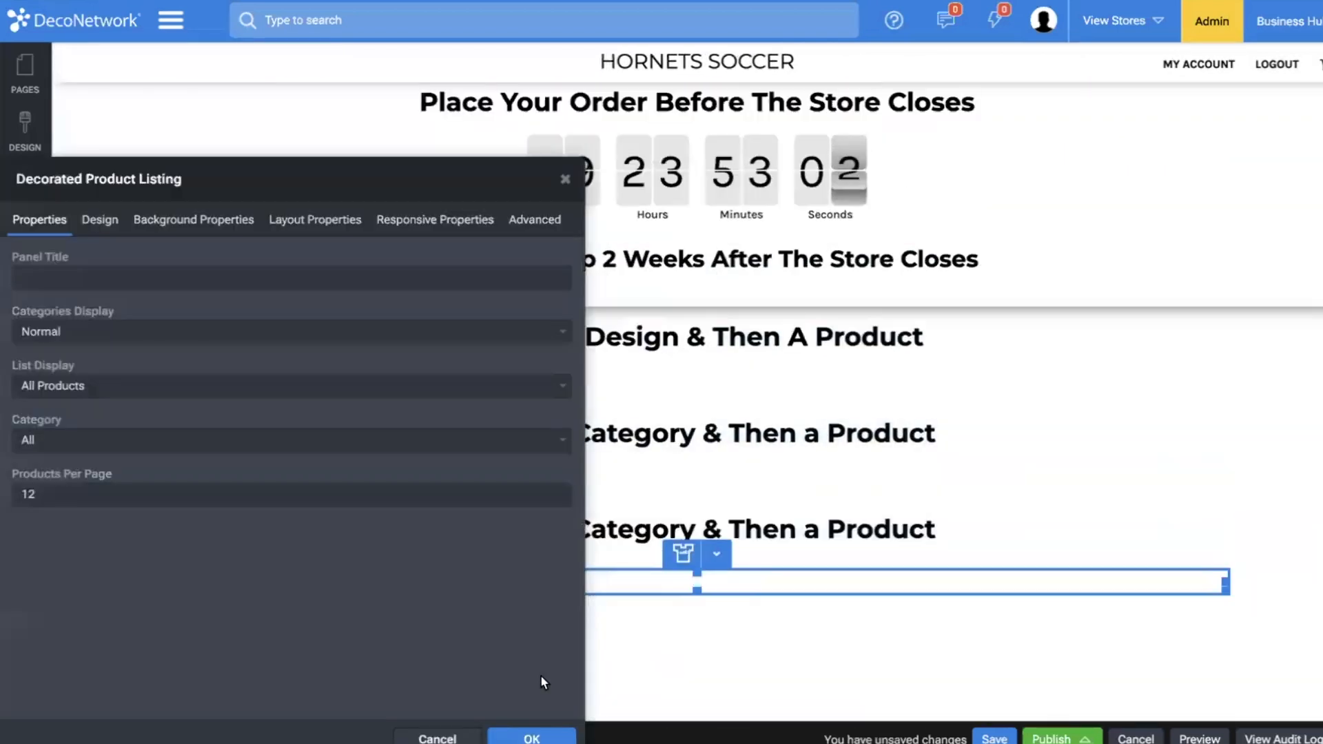
{"action": "double_click", "coordinate": [167, 499]}
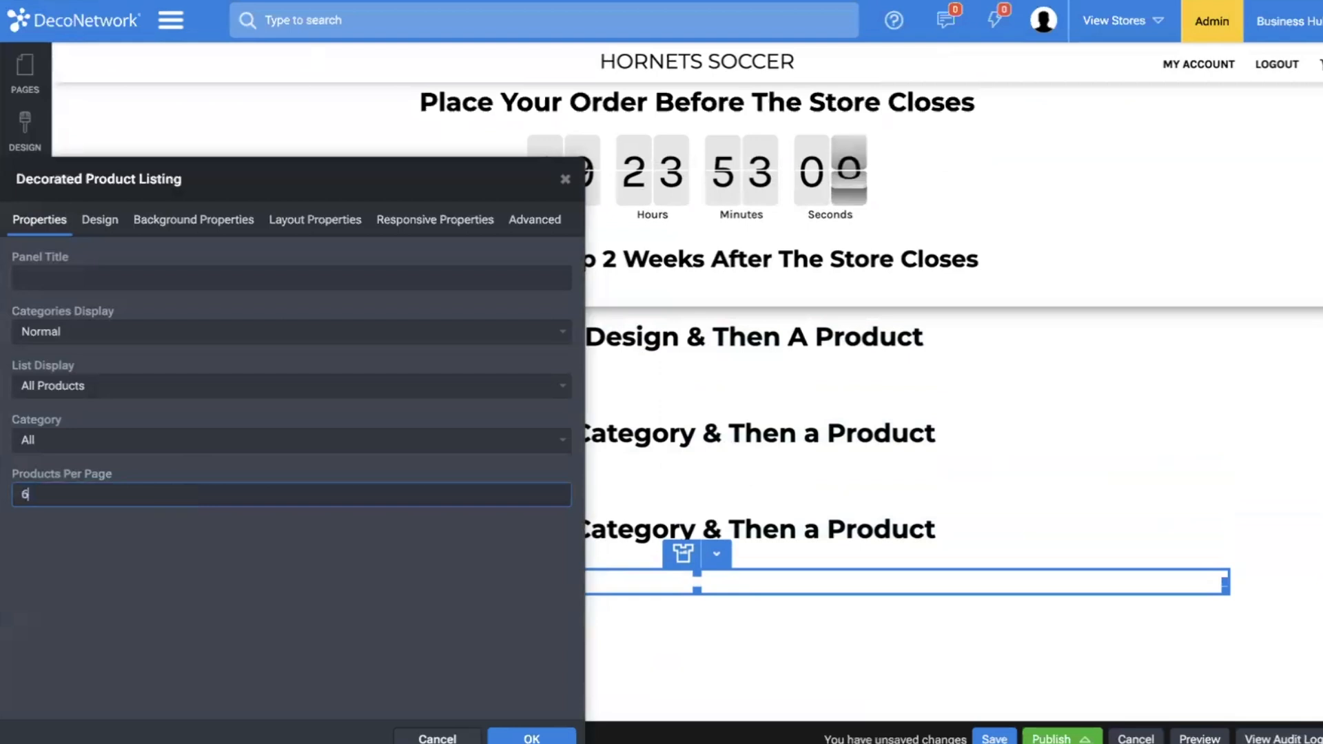
{"action": "type", "text": "60"}
{"action": "left_click", "coordinate": [531, 736]}
{"action": "scroll", "coordinate": [974, 659], "scroll_direction": "down", "scroll_amount": 1}
{"action": "scroll", "coordinate": [973, 659], "scroll_direction": "up", "scroll_amount": 1}
{"action": "left_click", "coordinate": [994, 739]}
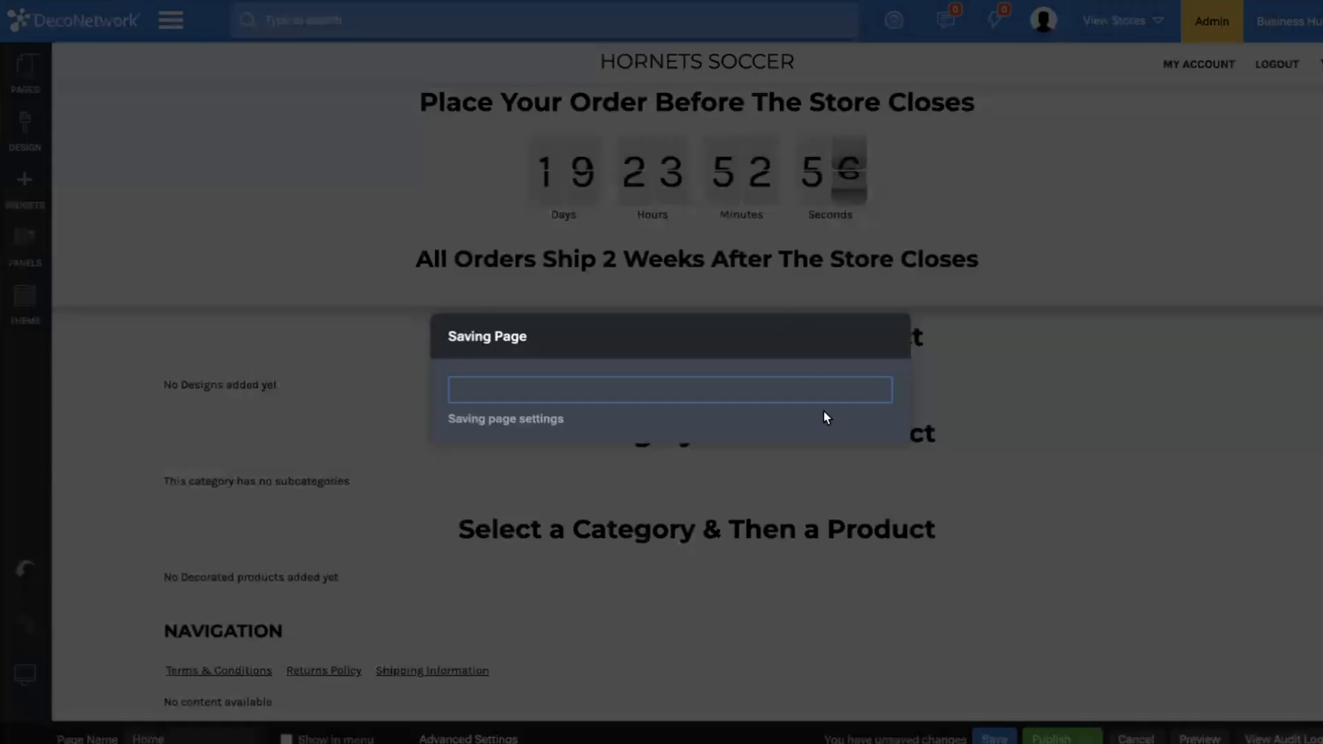
{"action": "left_click", "coordinate": [856, 456]}
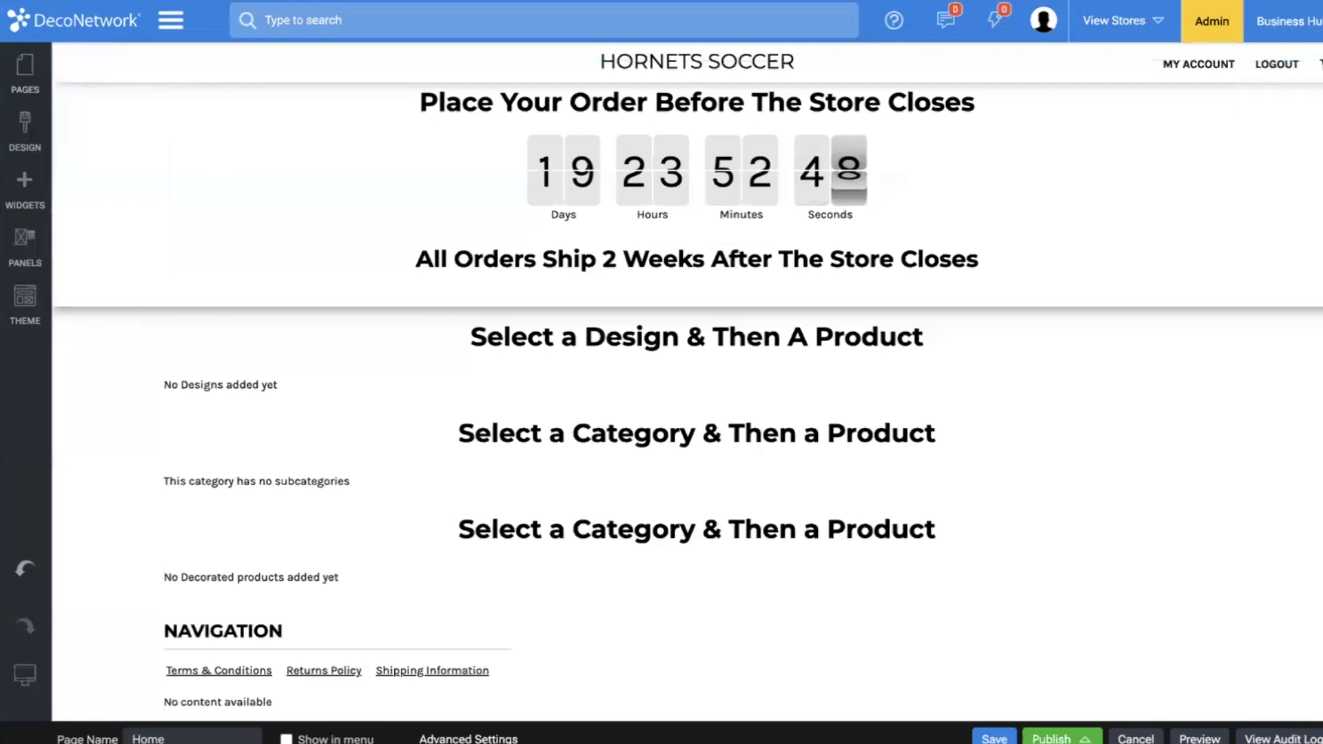
Open the store's designs in the website admin and start adding a new design.
{"action": "left_click", "coordinate": [181, 23]}
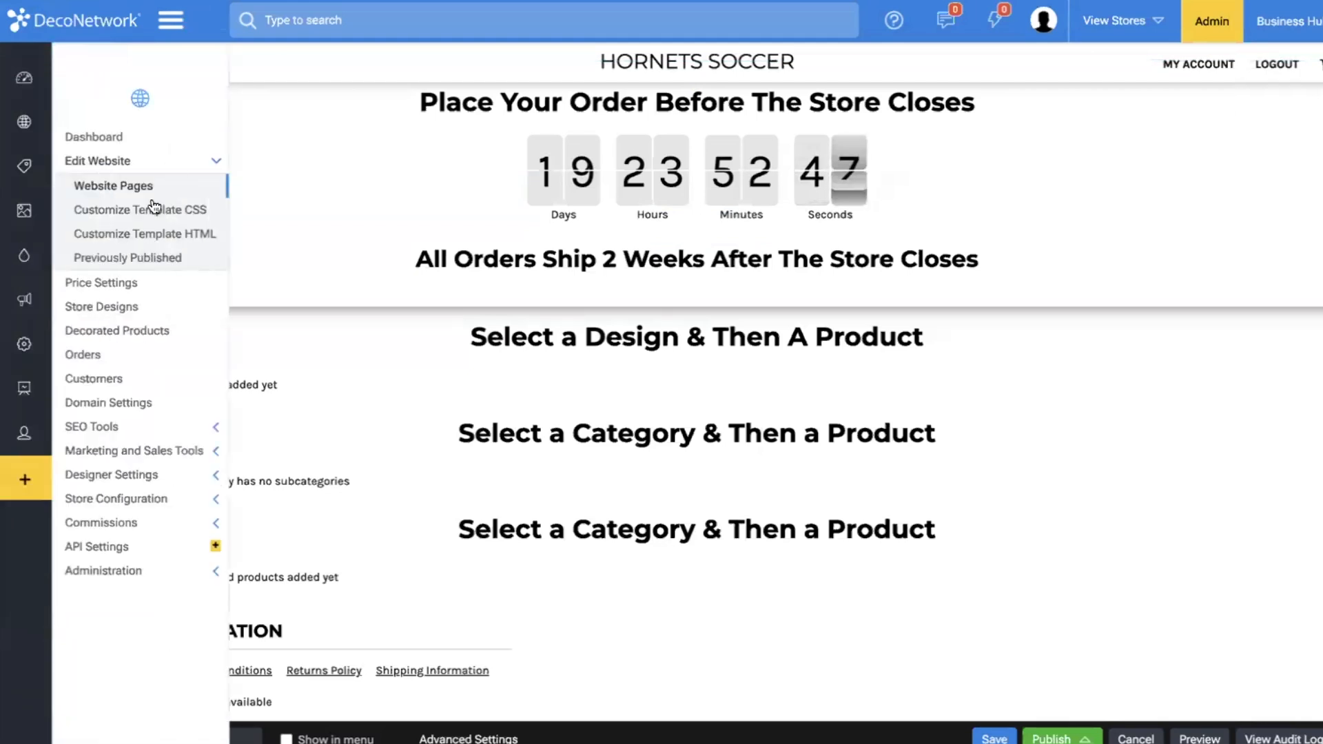
{"action": "left_click", "coordinate": [116, 308]}
{"action": "left_click", "coordinate": [908, 384]}
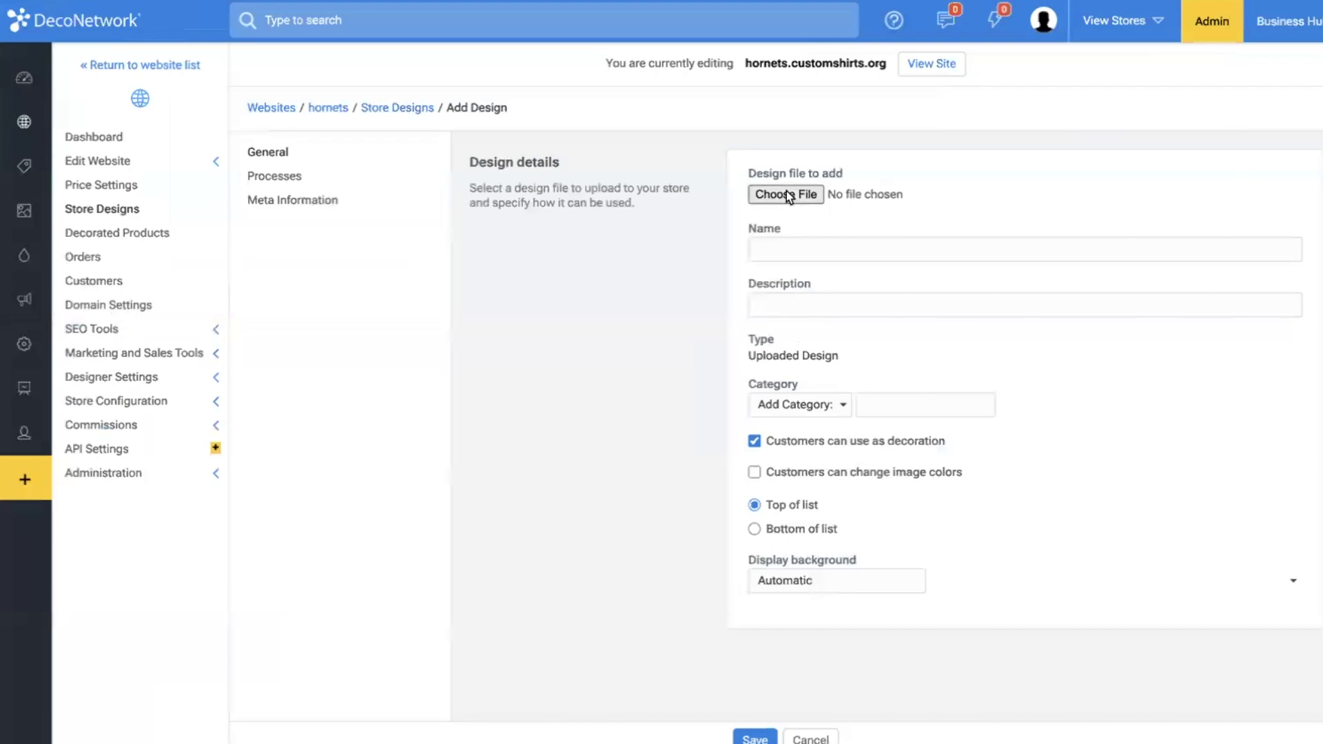
Search the computer for "logo" and choose DecoNetwork-logo (2).pdf as the design file.
{"action": "left_click", "coordinate": [786, 194]}
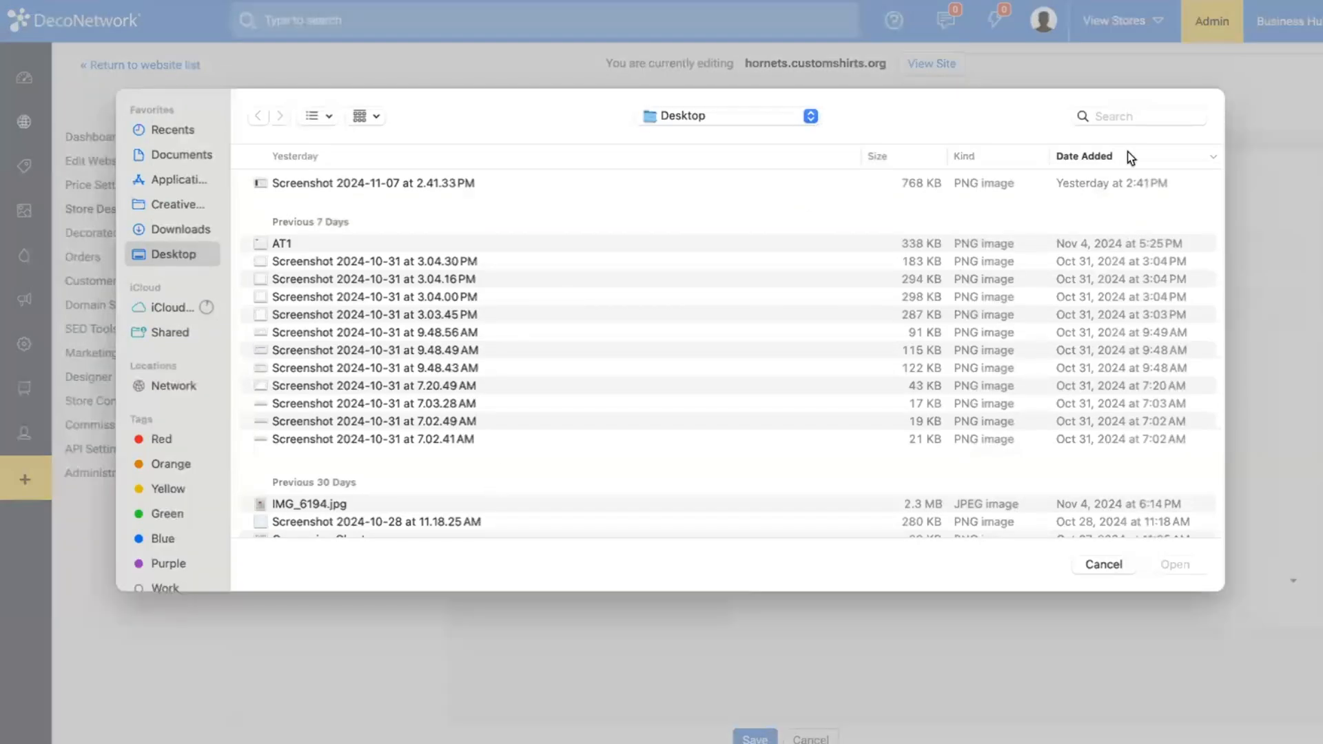
{"action": "type", "text": "logo"}
{"action": "key", "text": "Return"}
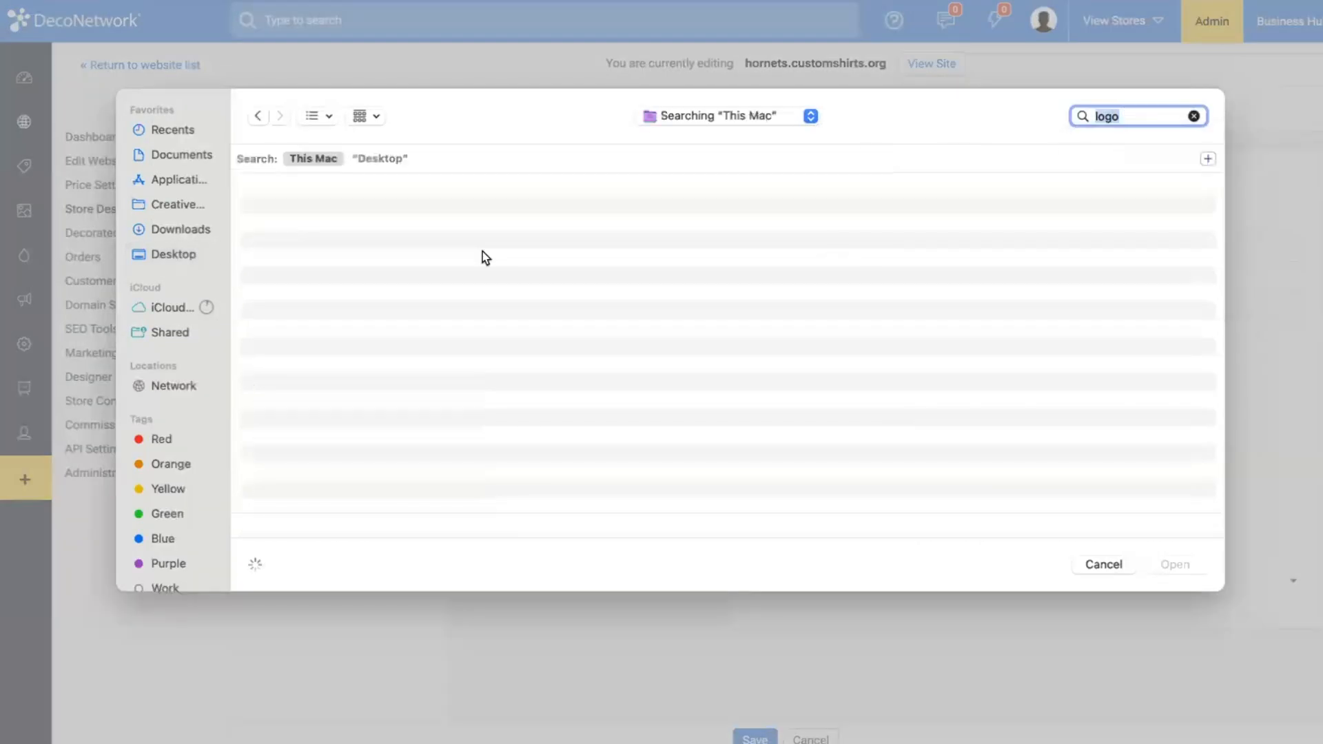
{"action": "scroll", "coordinate": [388, 396], "scroll_direction": "down", "scroll_amount": 5}
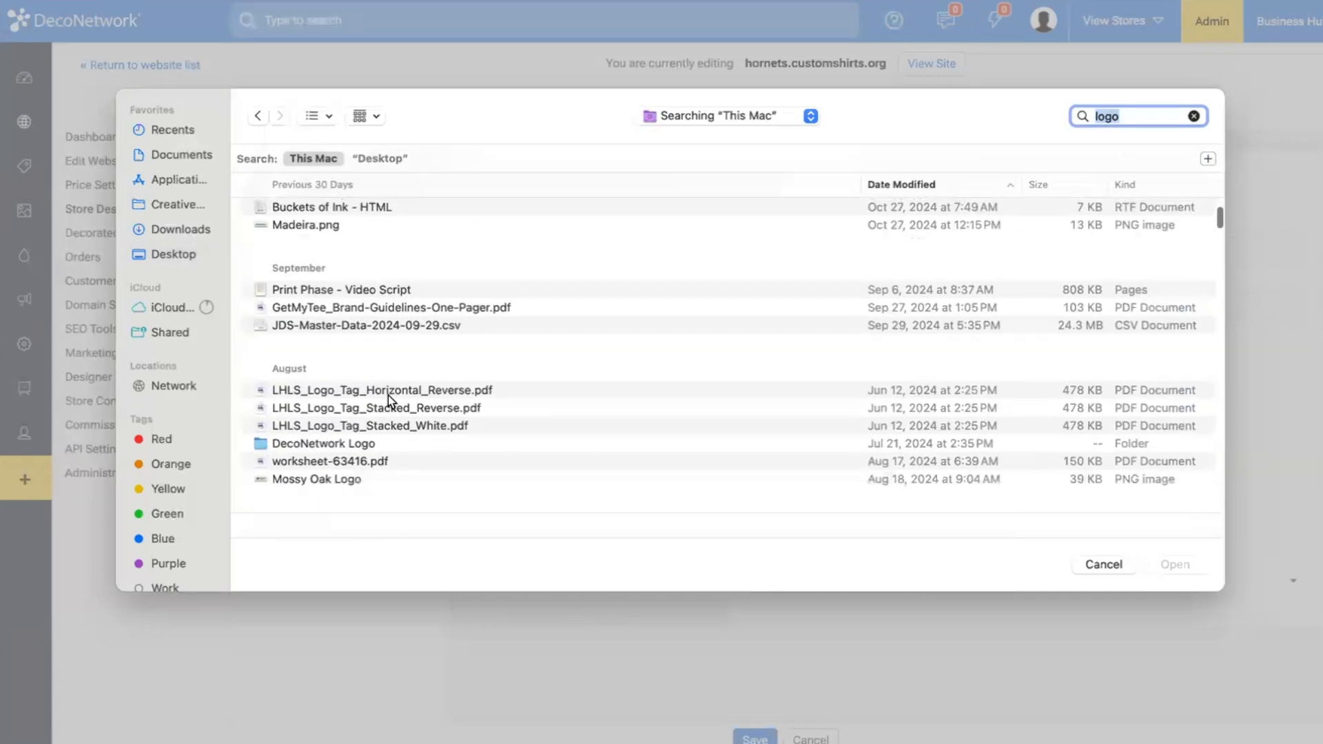
{"action": "scroll", "coordinate": [388, 397], "scroll_direction": "down", "scroll_amount": 5}
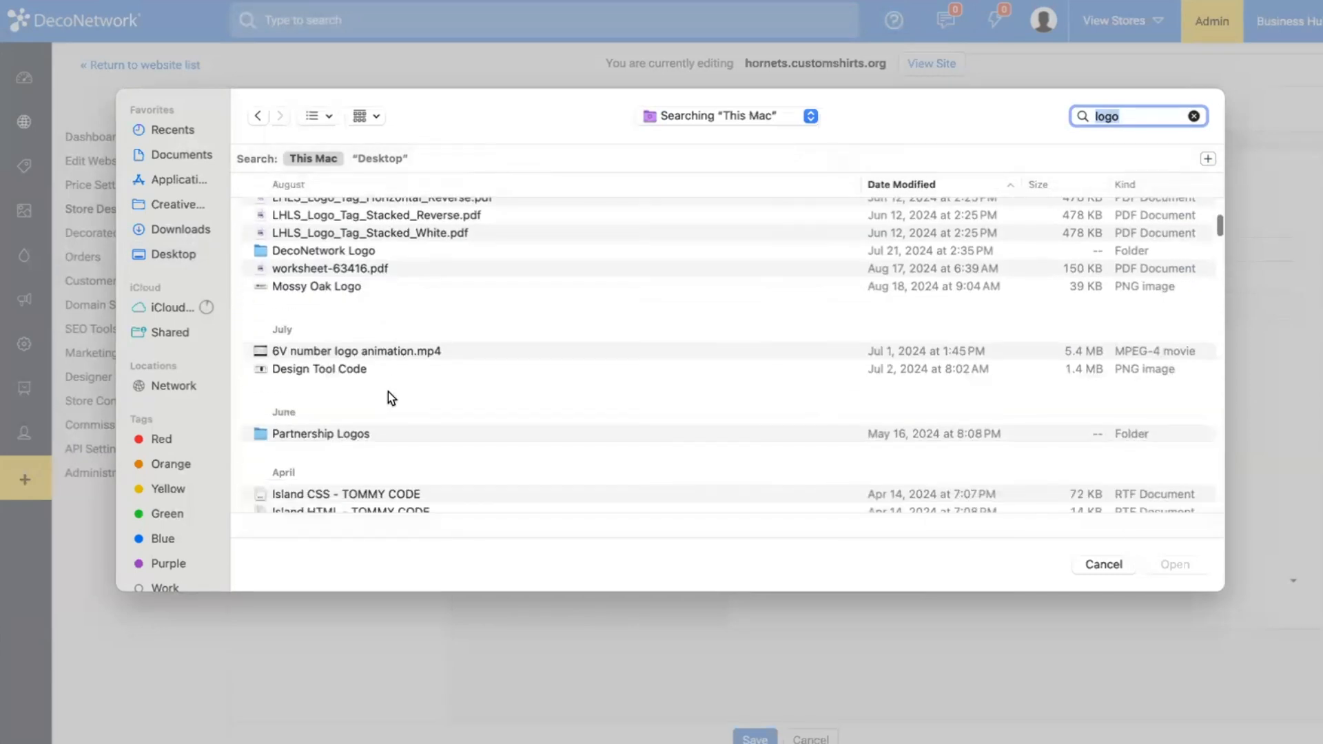
{"action": "scroll", "coordinate": [388, 393], "scroll_direction": "down", "scroll_amount": 15}
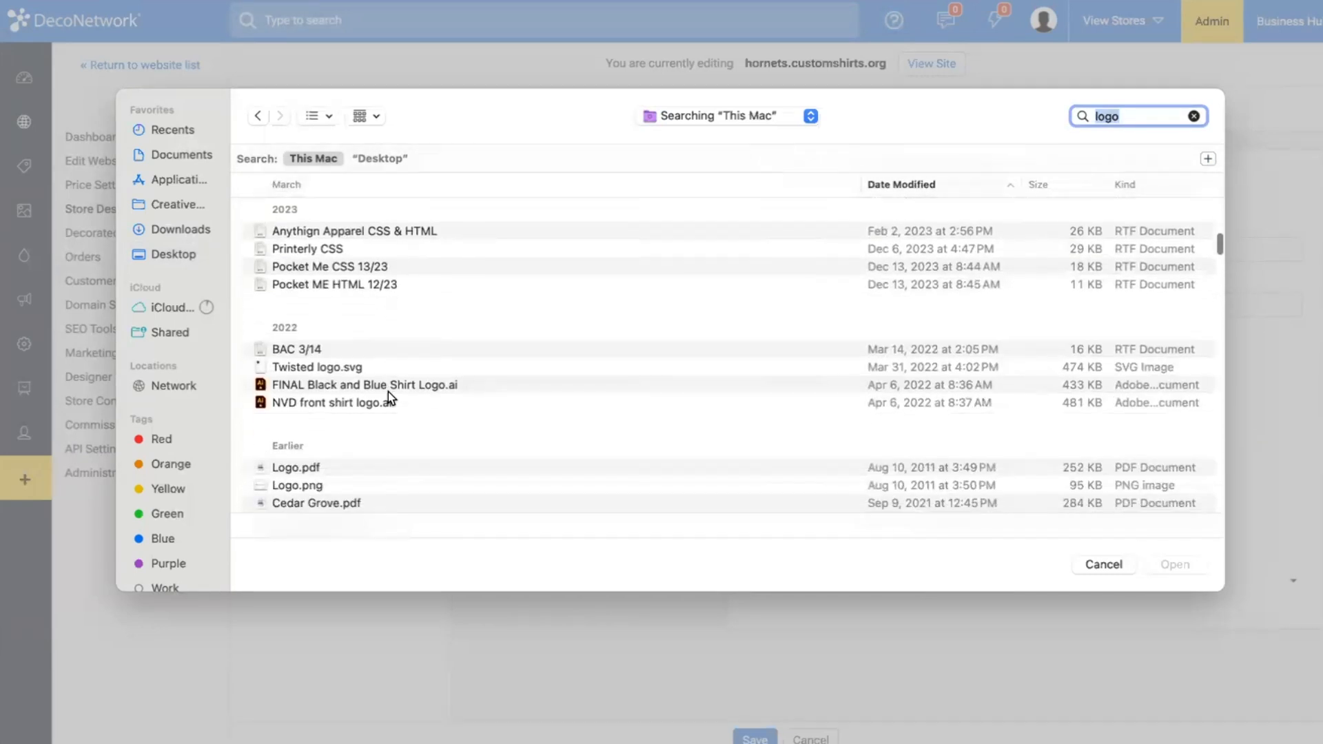
{"action": "scroll", "coordinate": [387, 391], "scroll_direction": "down", "scroll_amount": 5}
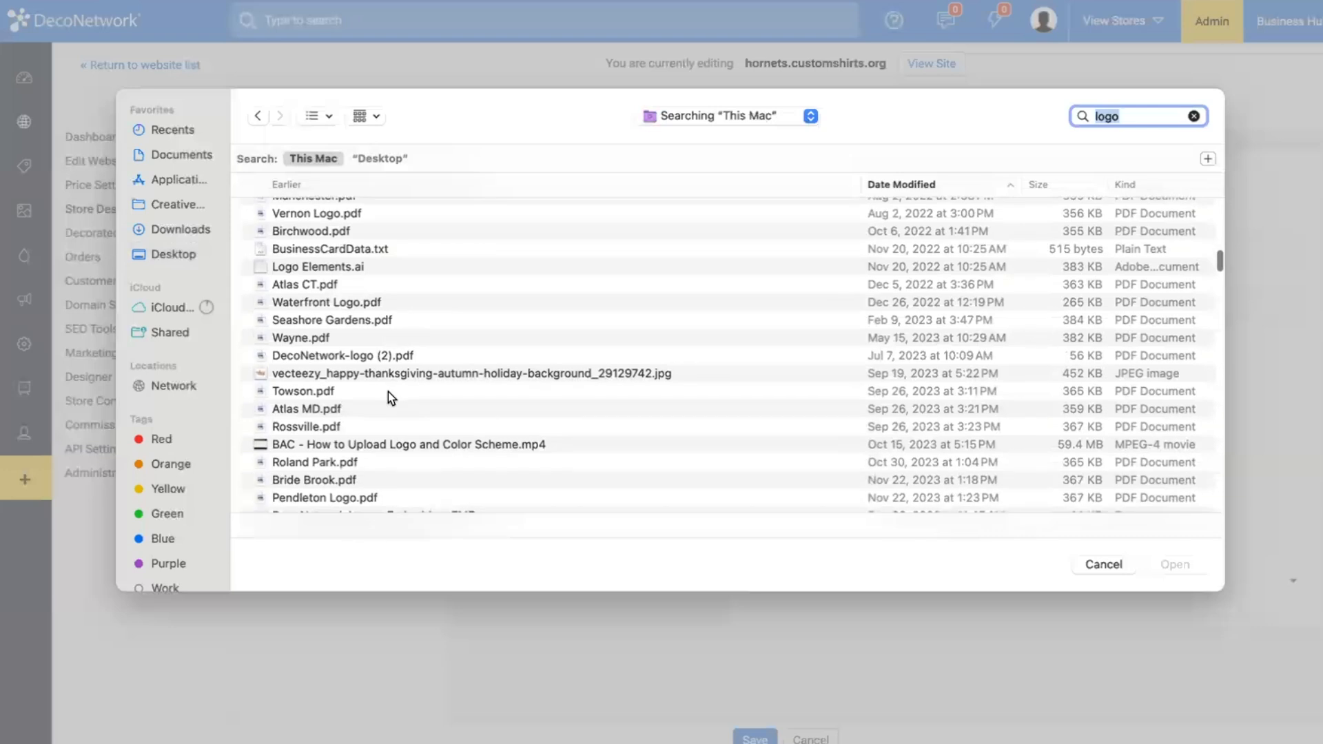
{"action": "left_click", "coordinate": [367, 357]}
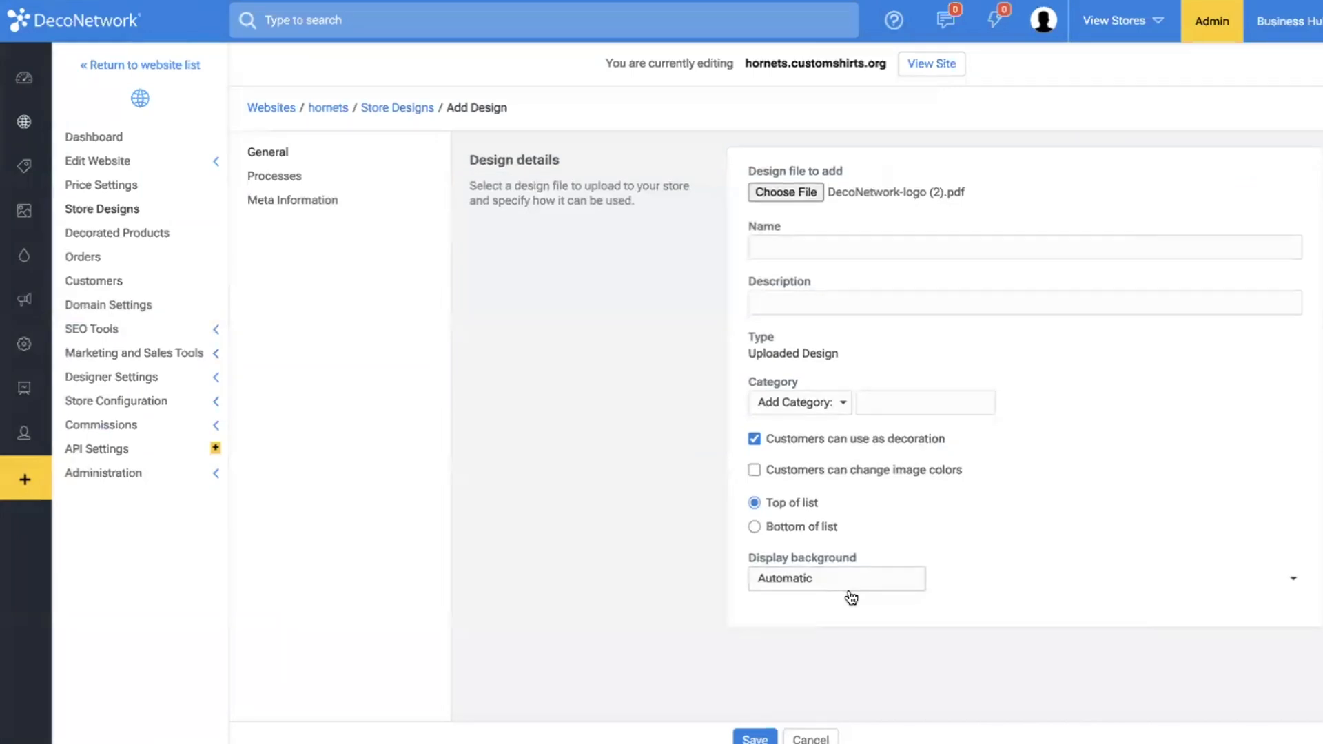
Try to save the design with the name DN Logo and a new category called Logo.
{"action": "left_click", "coordinate": [809, 256]}
{"action": "type", "text": "DN Logo"}
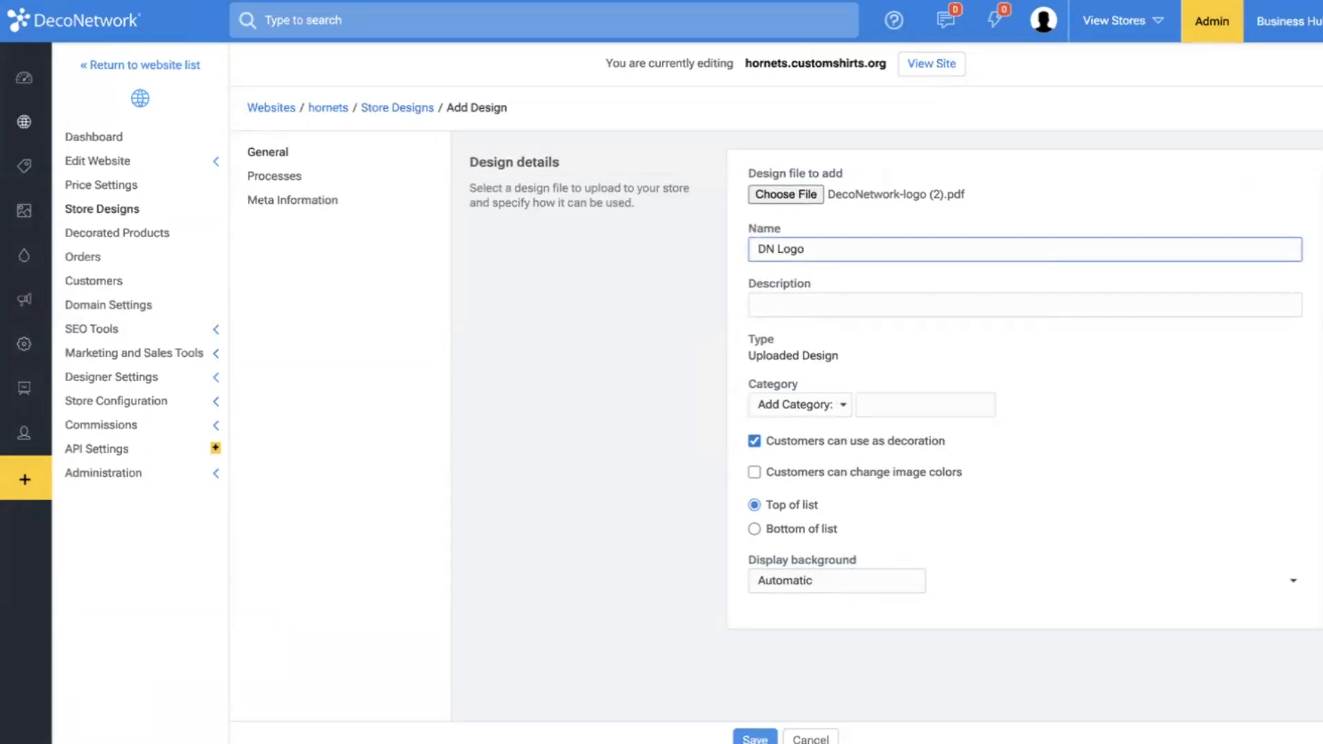
{"action": "left_click", "coordinate": [756, 734]}
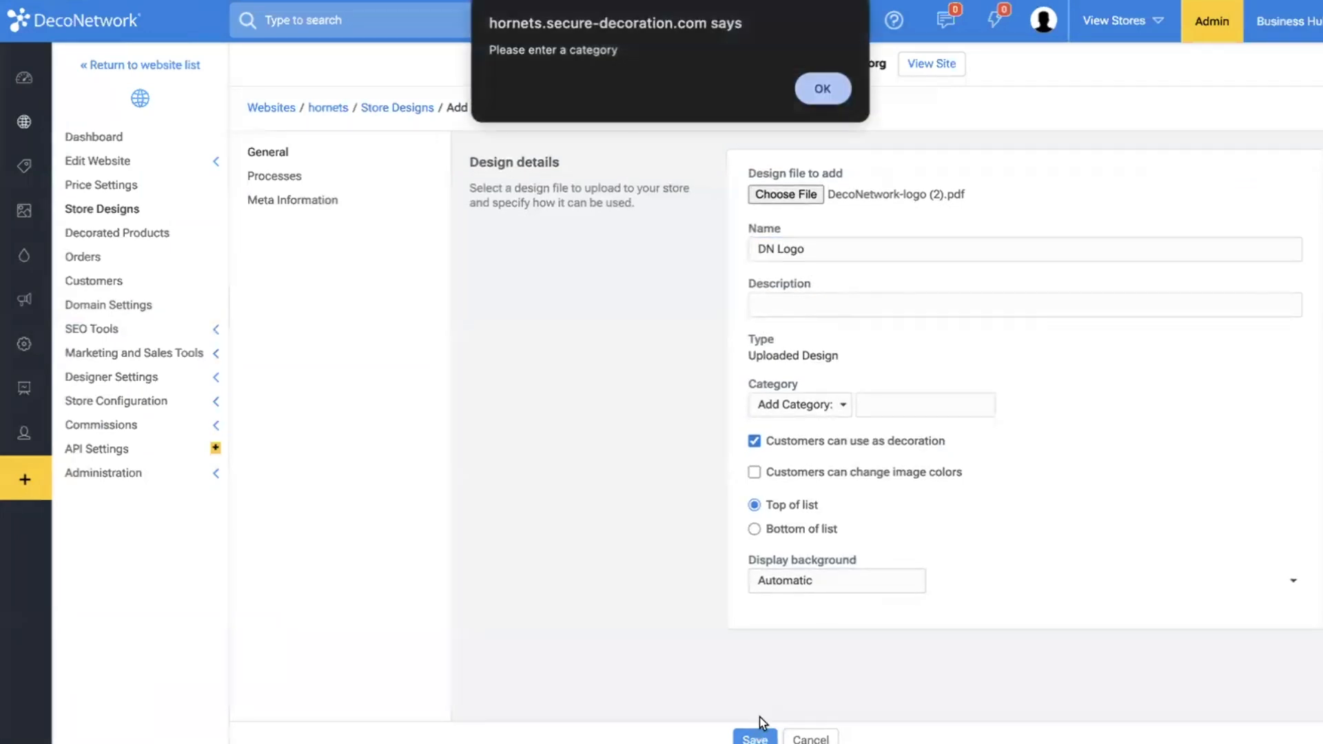
{"action": "left_click", "coordinate": [824, 91]}
{"action": "left_click", "coordinate": [797, 298]}
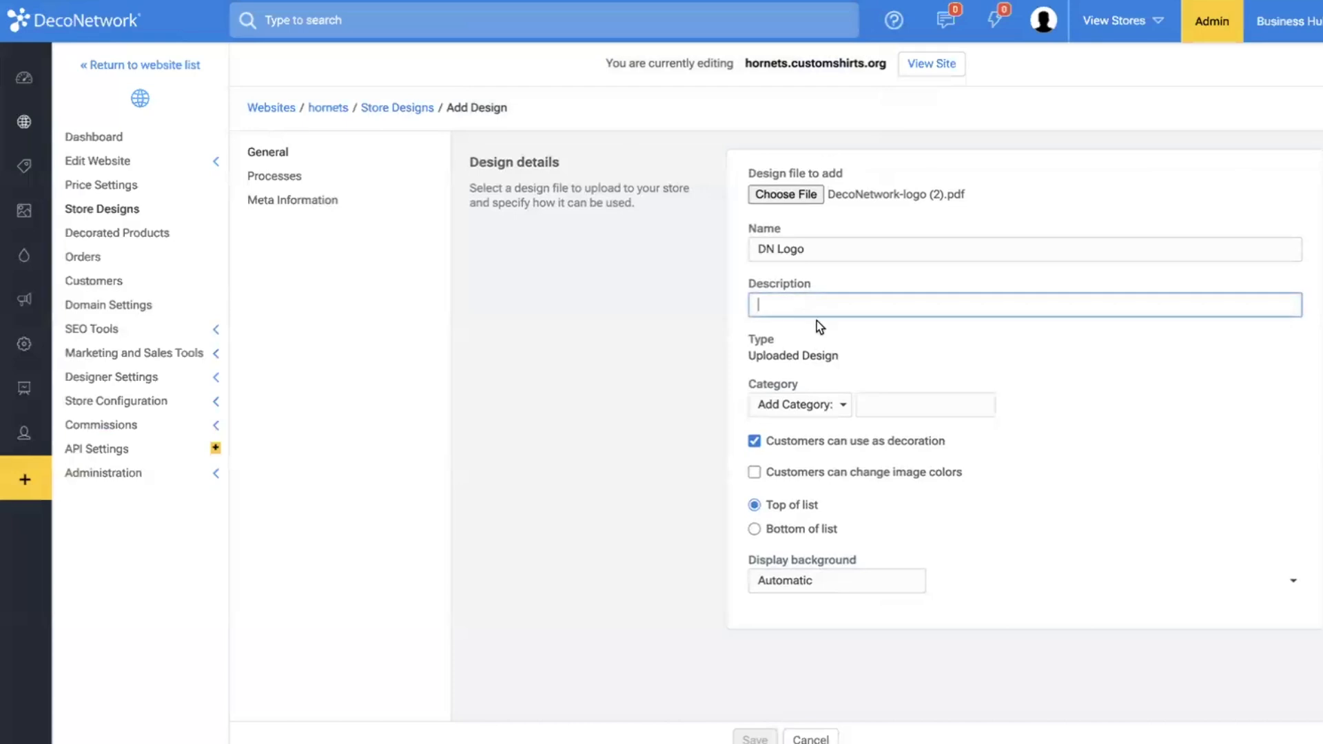
{"action": "left_click", "coordinate": [897, 408]}
{"action": "type", "text": "Logo"}
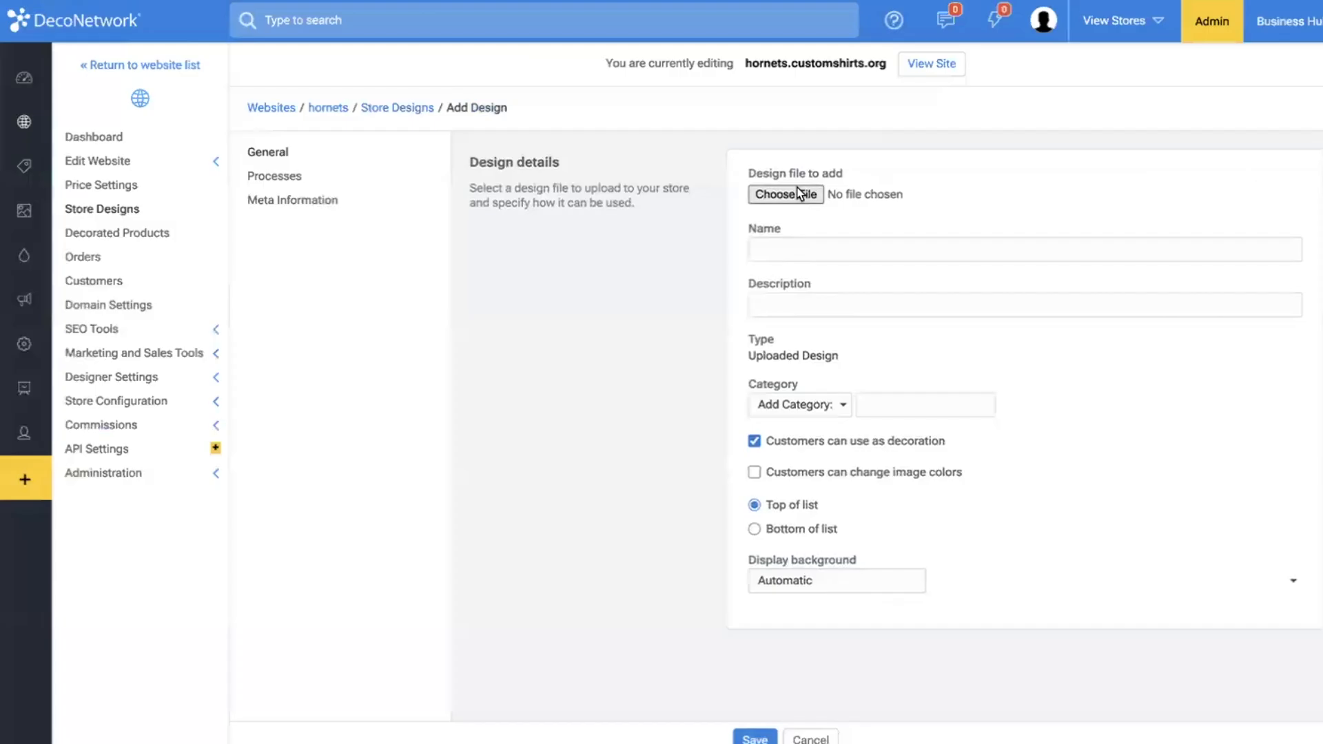
Choose DecoNetwork-logo (2).pdf again, name the design DN Logo, add the category Logo, and save it.
{"action": "left_click", "coordinate": [797, 195]}
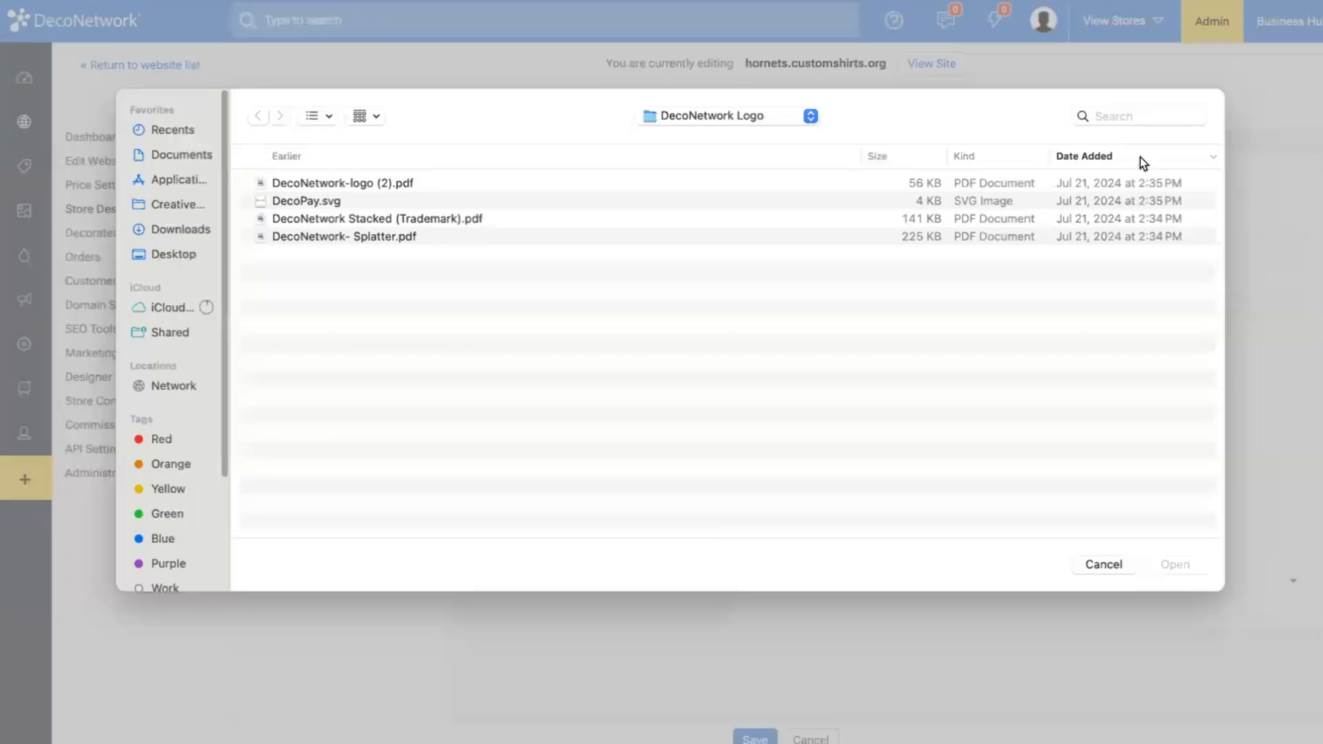
{"action": "double_click", "coordinate": [462, 192]}
{"action": "left_click", "coordinate": [790, 249]}
{"action": "type", "text": "D"}
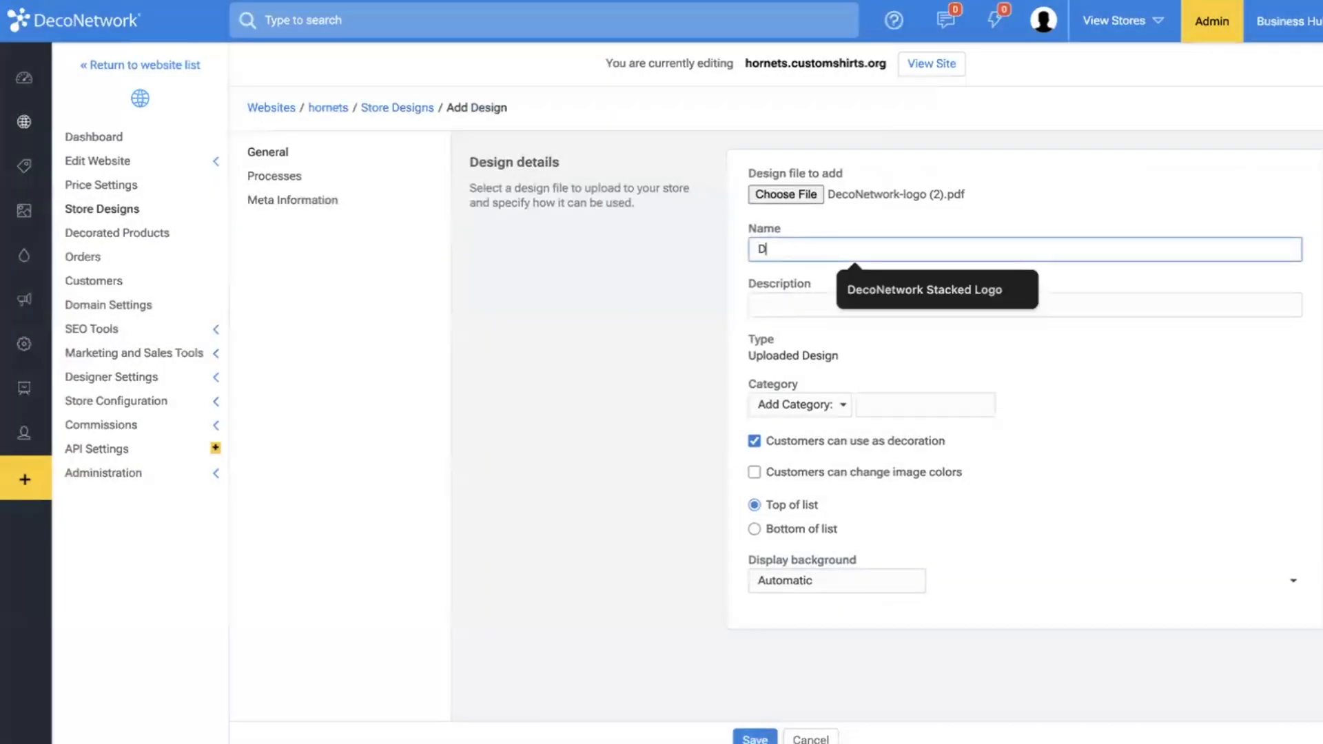
{"action": "type", "text": "N Logo"}
{"action": "left_click", "coordinate": [907, 405]}
{"action": "type", "text": "Lo"}
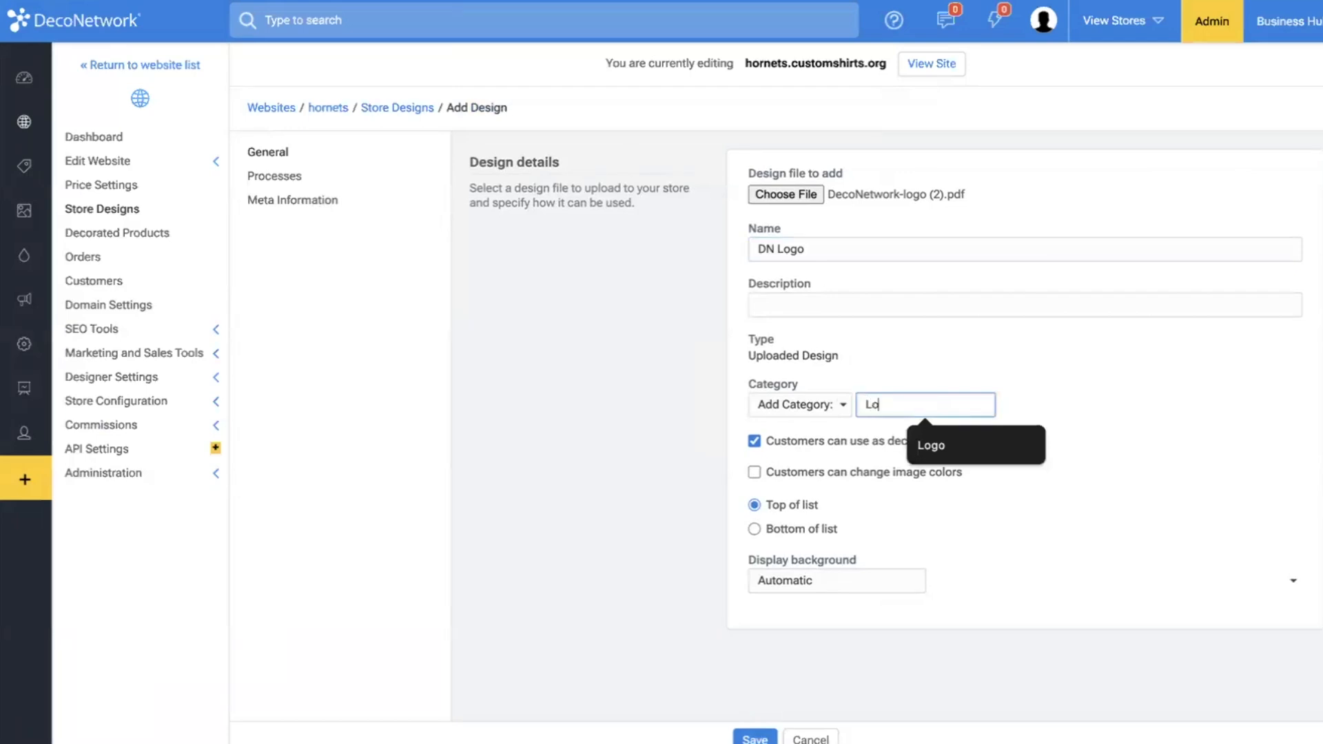
{"action": "type", "text": "go"}
{"action": "left_click", "coordinate": [753, 738]}
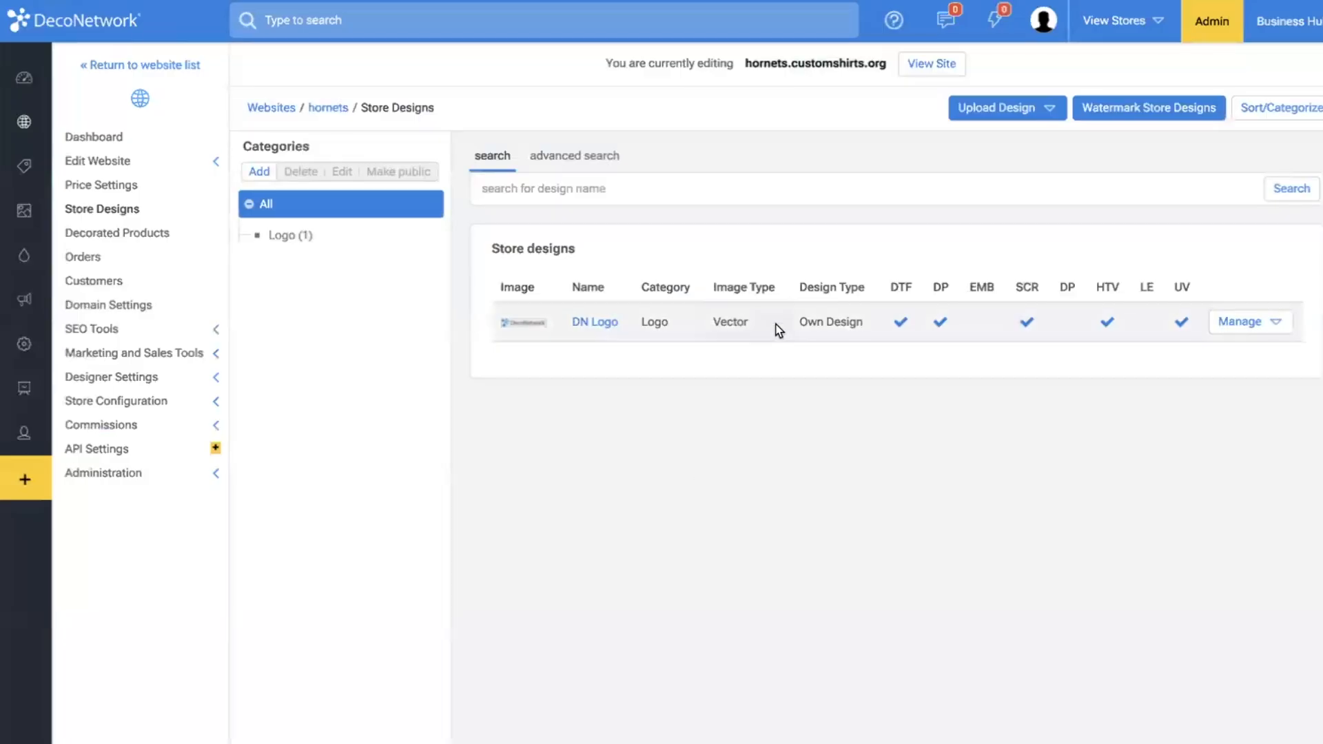
Start another design upload, search the computer for "emb", and choose DecoNetwork Logo - Embroidery.EMB as its file.
{"action": "left_click", "coordinate": [995, 113]}
{"action": "left_click", "coordinate": [975, 143]}
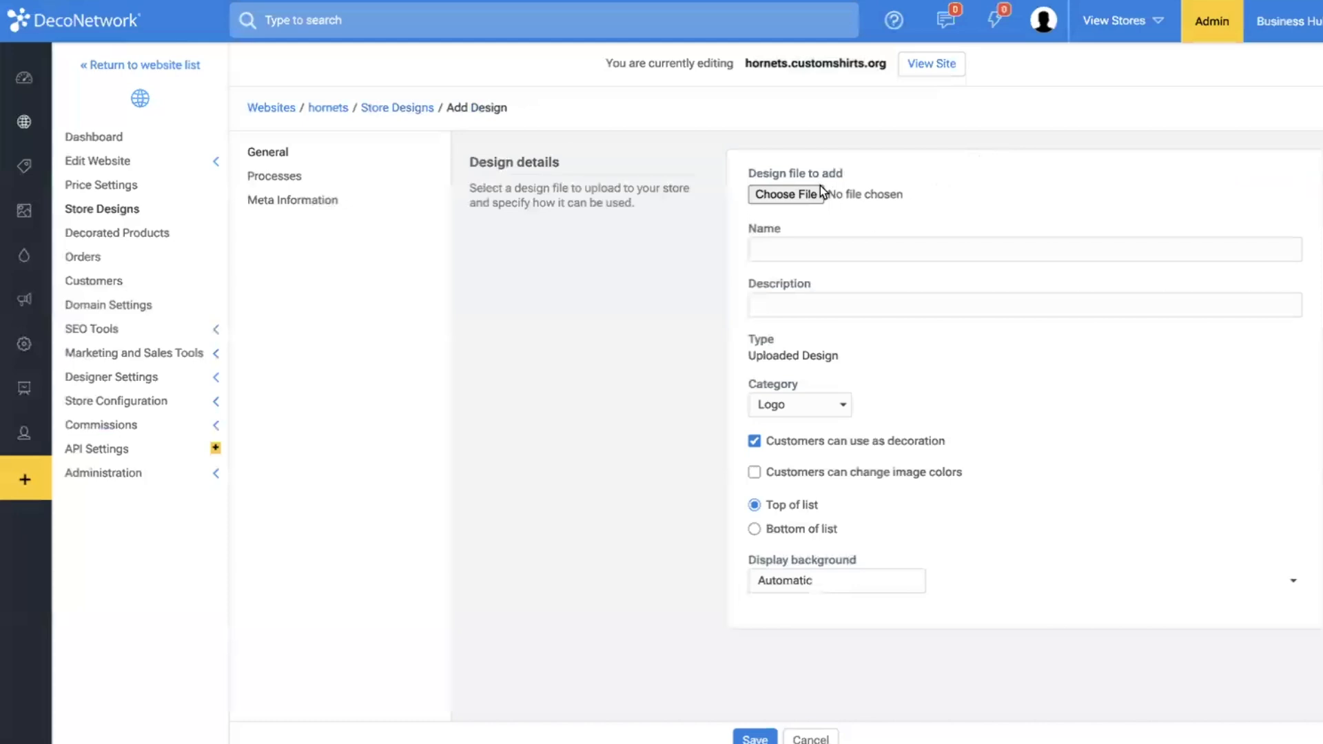
{"action": "left_click", "coordinate": [820, 188]}
{"action": "left_click", "coordinate": [1187, 113]}
{"action": "type", "text": "em"}
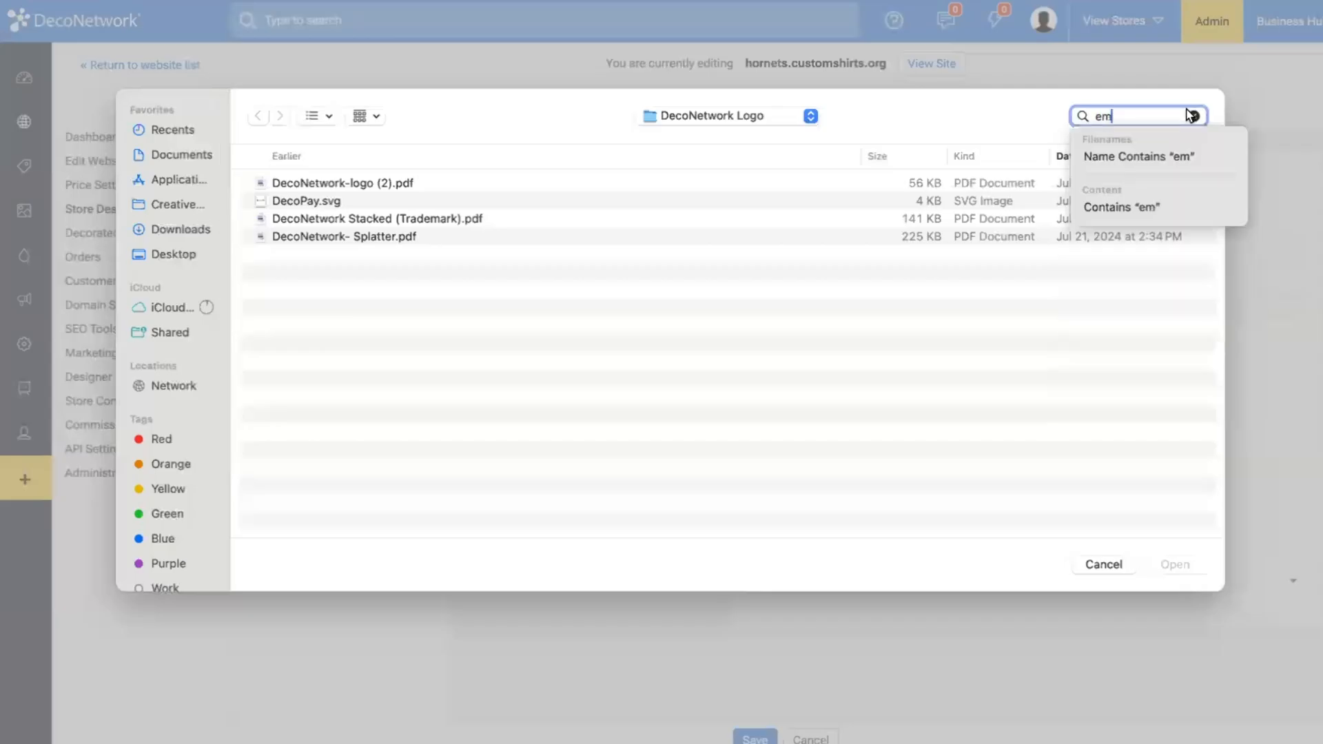
{"action": "type", "text": "b"}
{"action": "key", "text": "Return"}
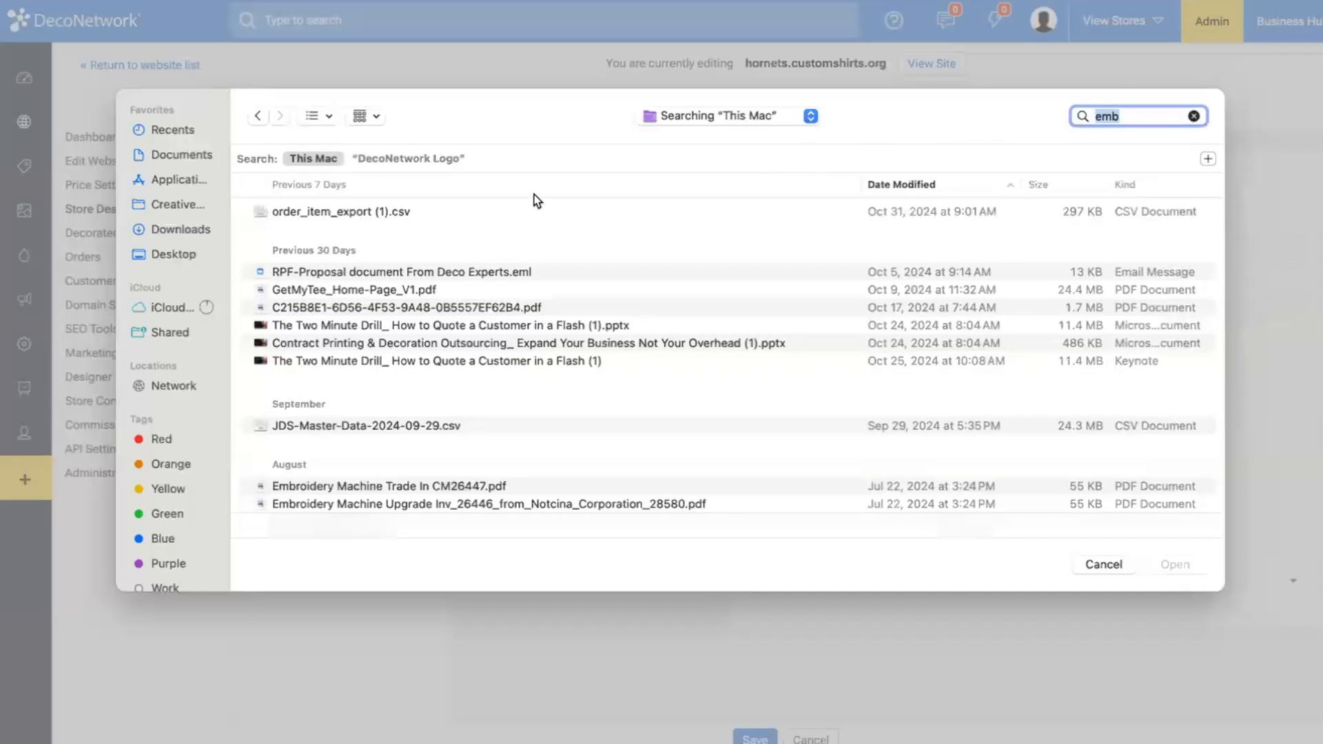
{"action": "scroll", "coordinate": [548, 255], "scroll_direction": "down", "scroll_amount": 3}
{"action": "scroll", "coordinate": [549, 256], "scroll_direction": "down", "scroll_amount": 5}
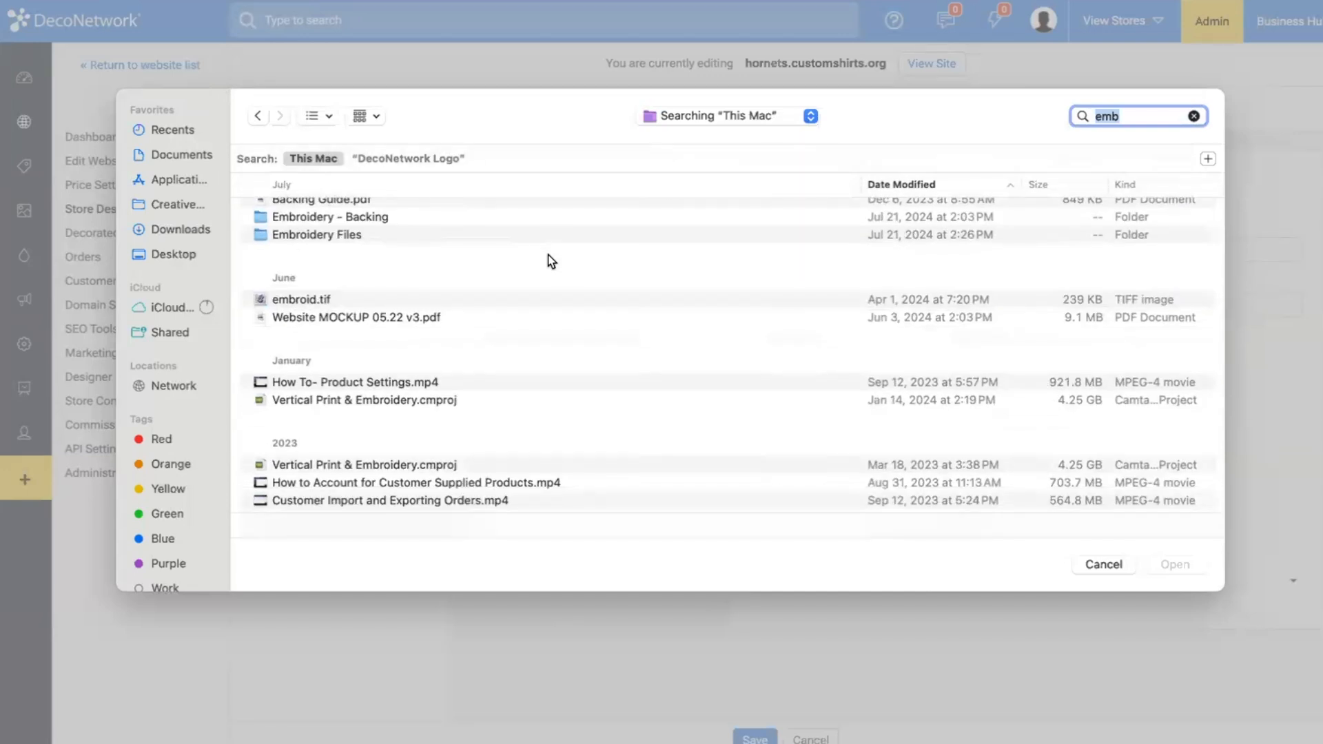
{"action": "scroll", "coordinate": [549, 256], "scroll_direction": "down", "scroll_amount": 5}
{"action": "scroll", "coordinate": [548, 255], "scroll_direction": "down", "scroll_amount": 10}
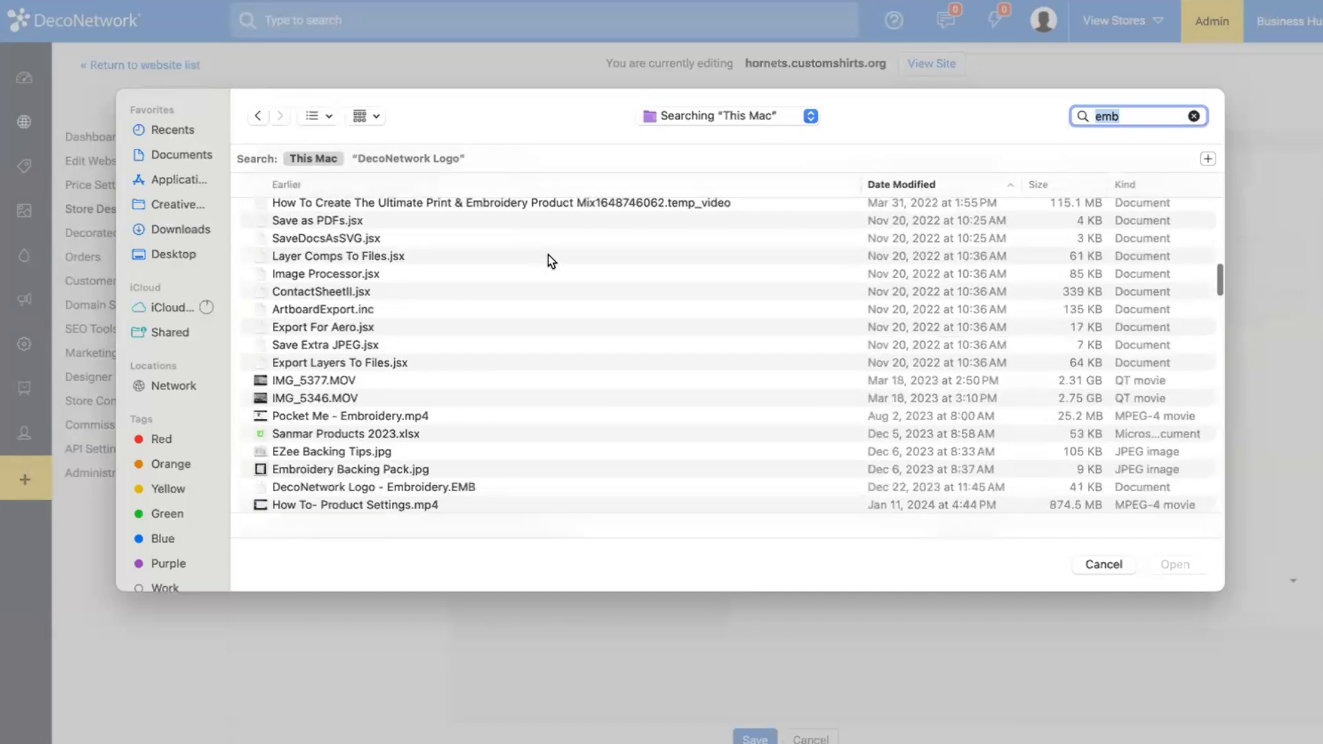
{"action": "left_click", "coordinate": [548, 255]}
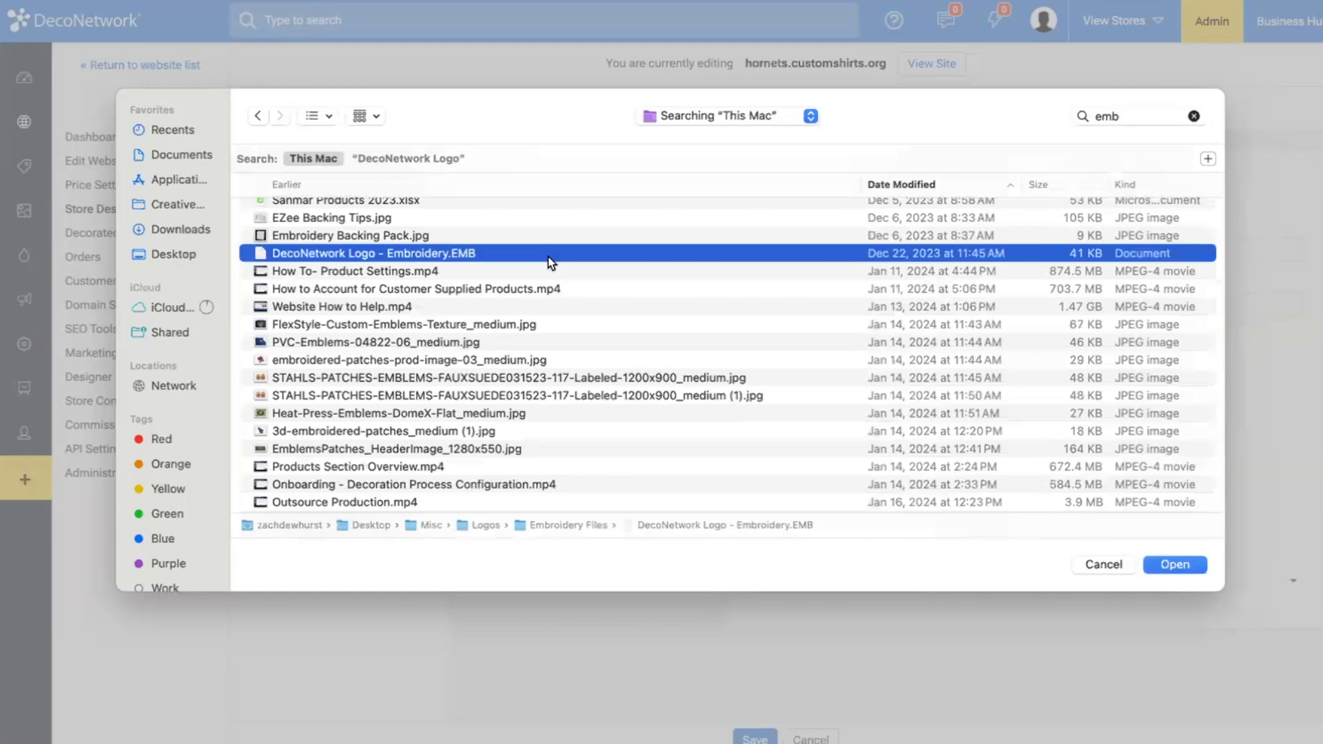
{"action": "double_click", "coordinate": [548, 257]}
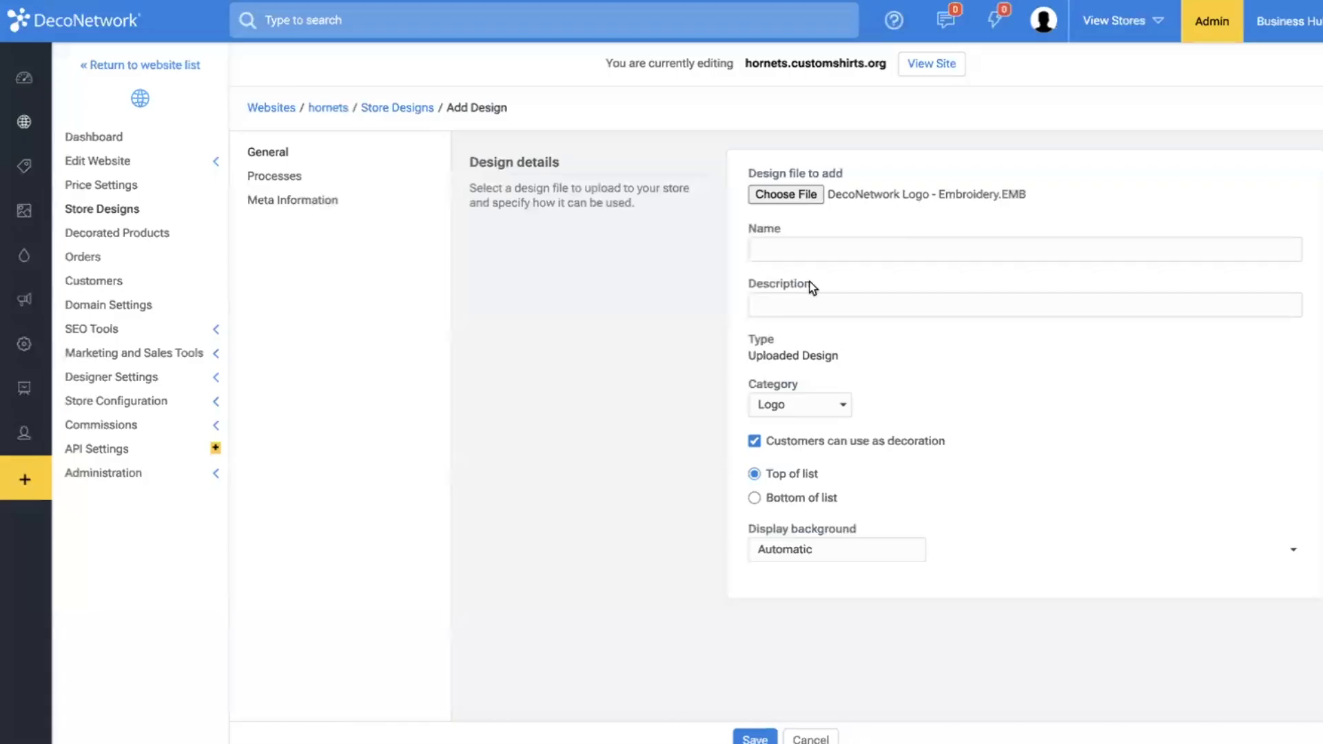
Name the embroidery design DN EMB Logo and save it in the Logo category.
{"action": "left_click", "coordinate": [808, 260]}
{"action": "type", "text": "Dn"}
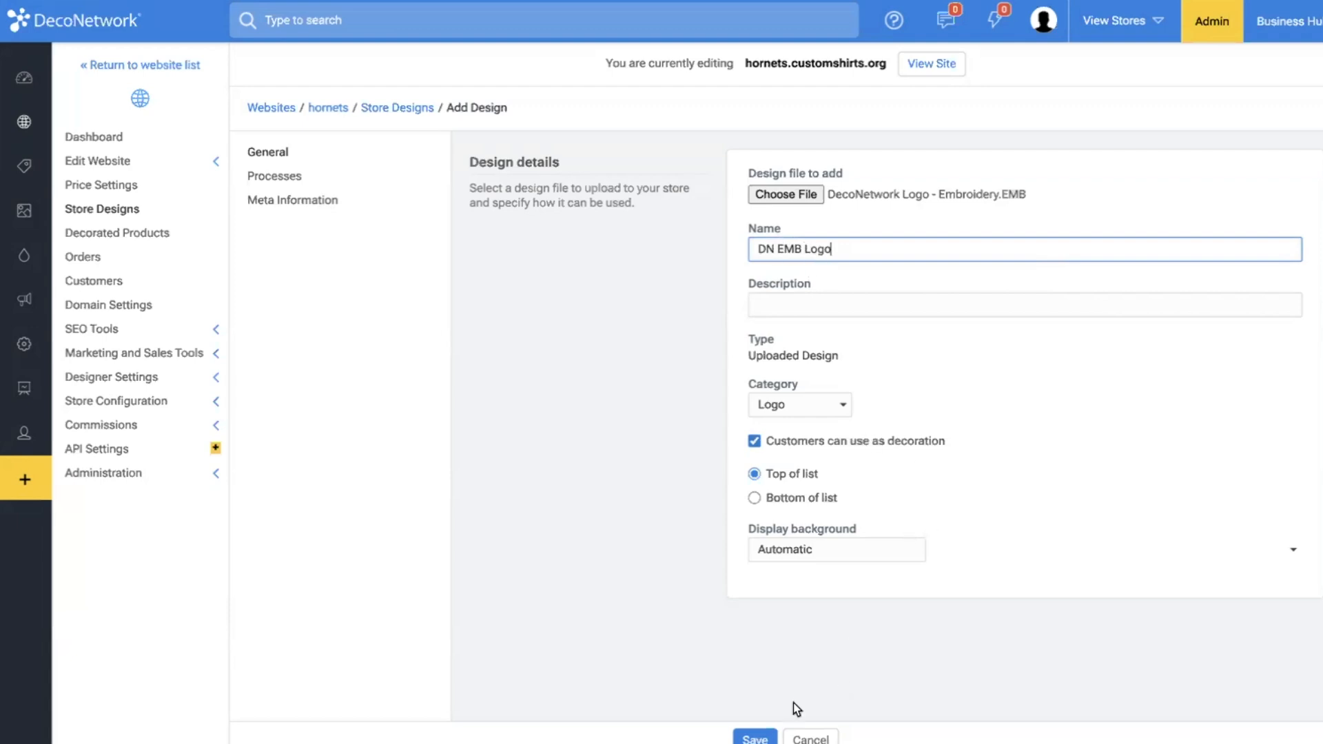
{"action": "left_click", "coordinate": [765, 736]}
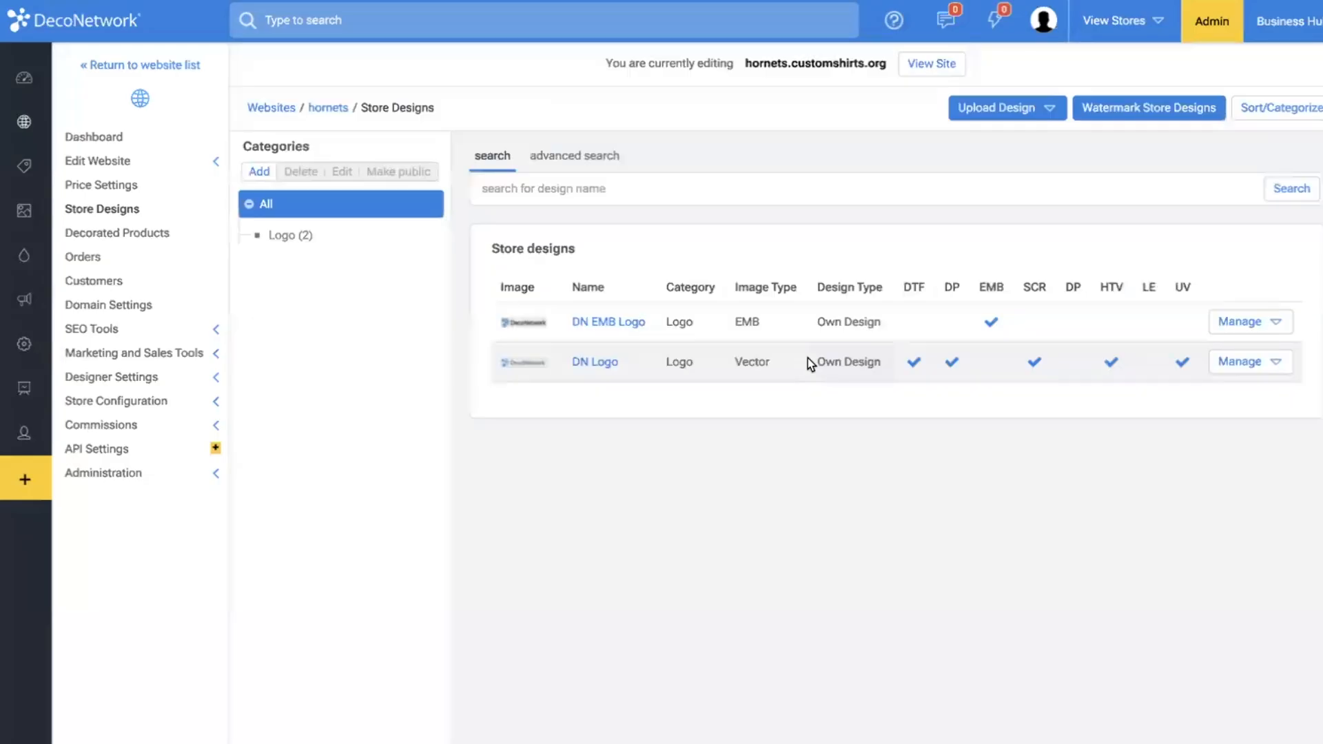
Start creating decorated products for the store with the Fan Favorite Tee and continue to its design configuration.
{"action": "left_click", "coordinate": [144, 234]}
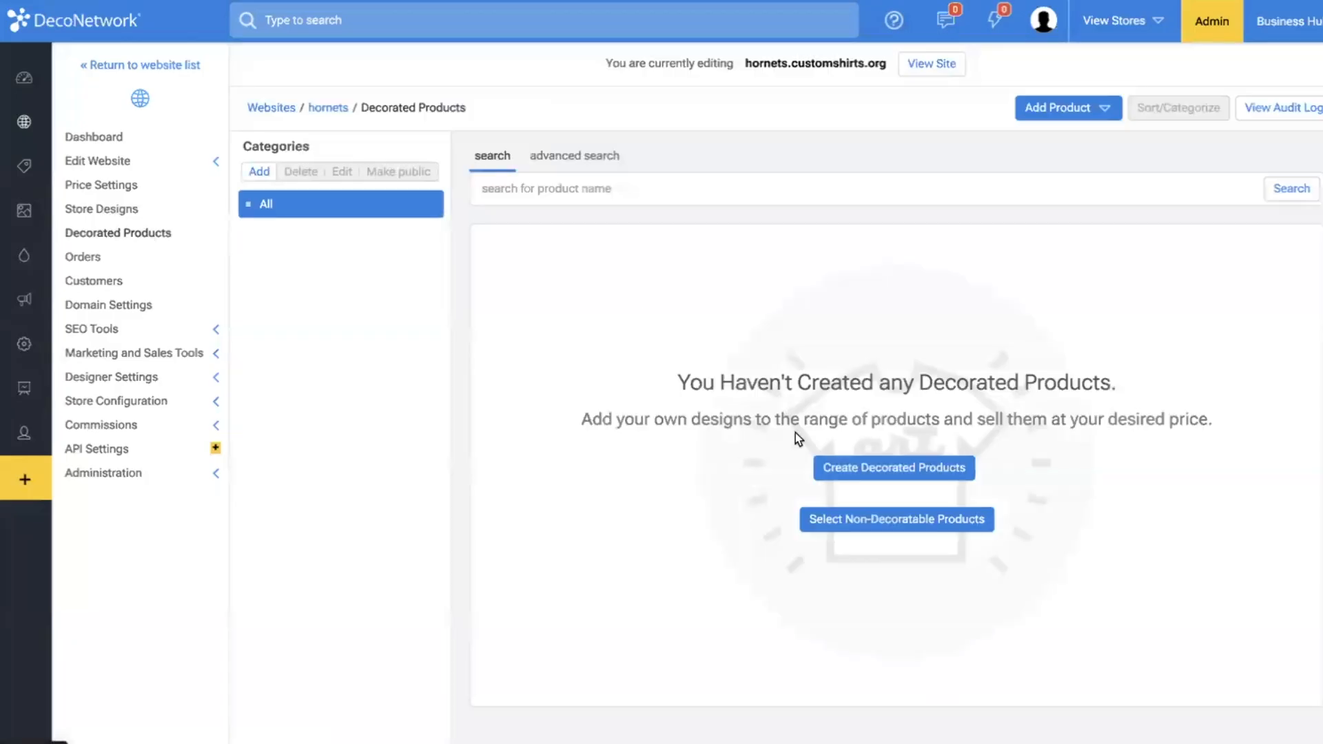
{"action": "left_click", "coordinate": [887, 468]}
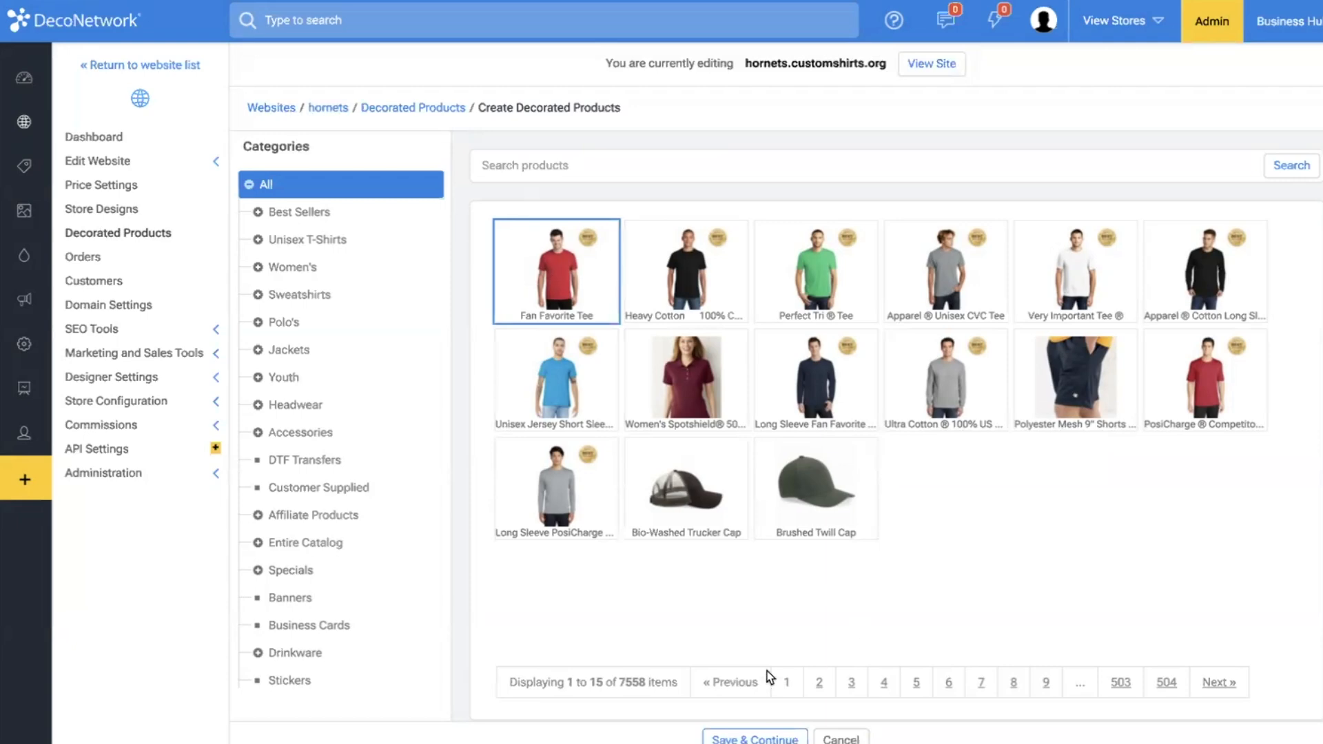
{"action": "left_click", "coordinate": [751, 738]}
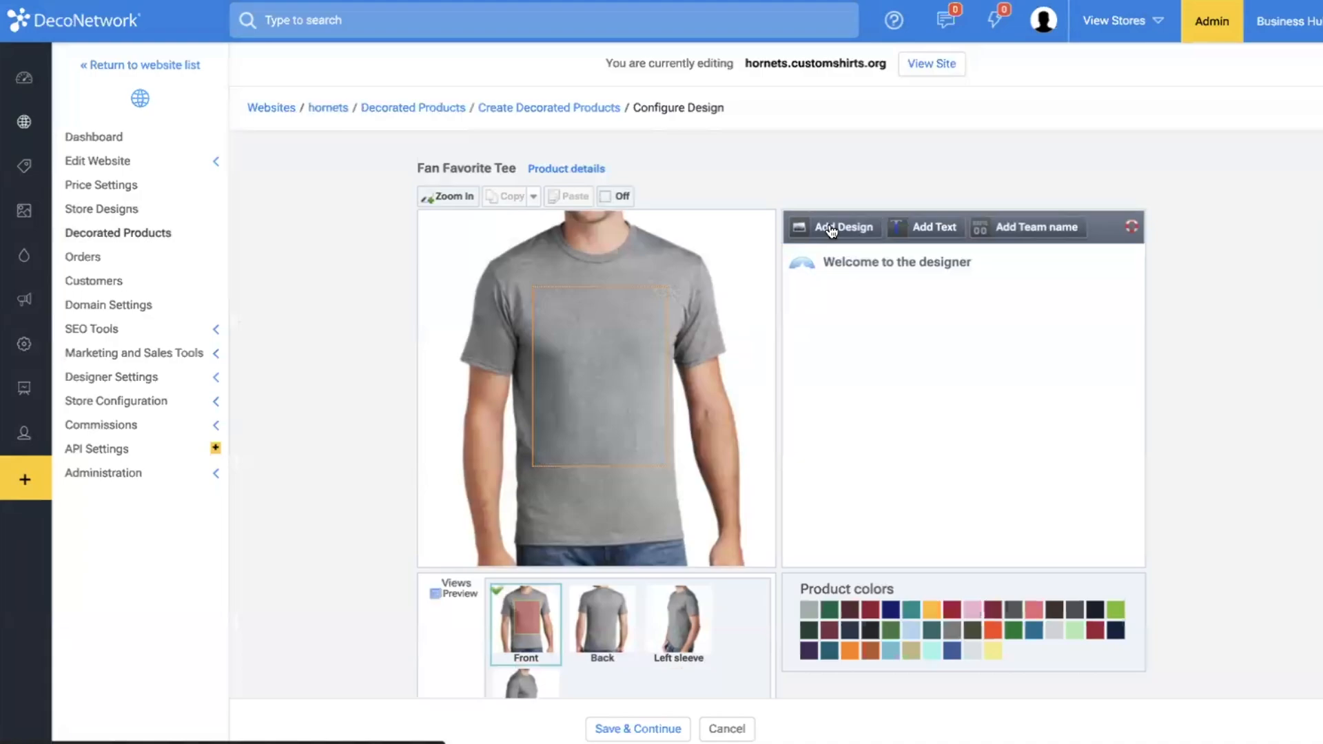
Add the DN Logo store design to the tee's front as a full color printing design and move it slightly down.
{"action": "left_click", "coordinate": [832, 231]}
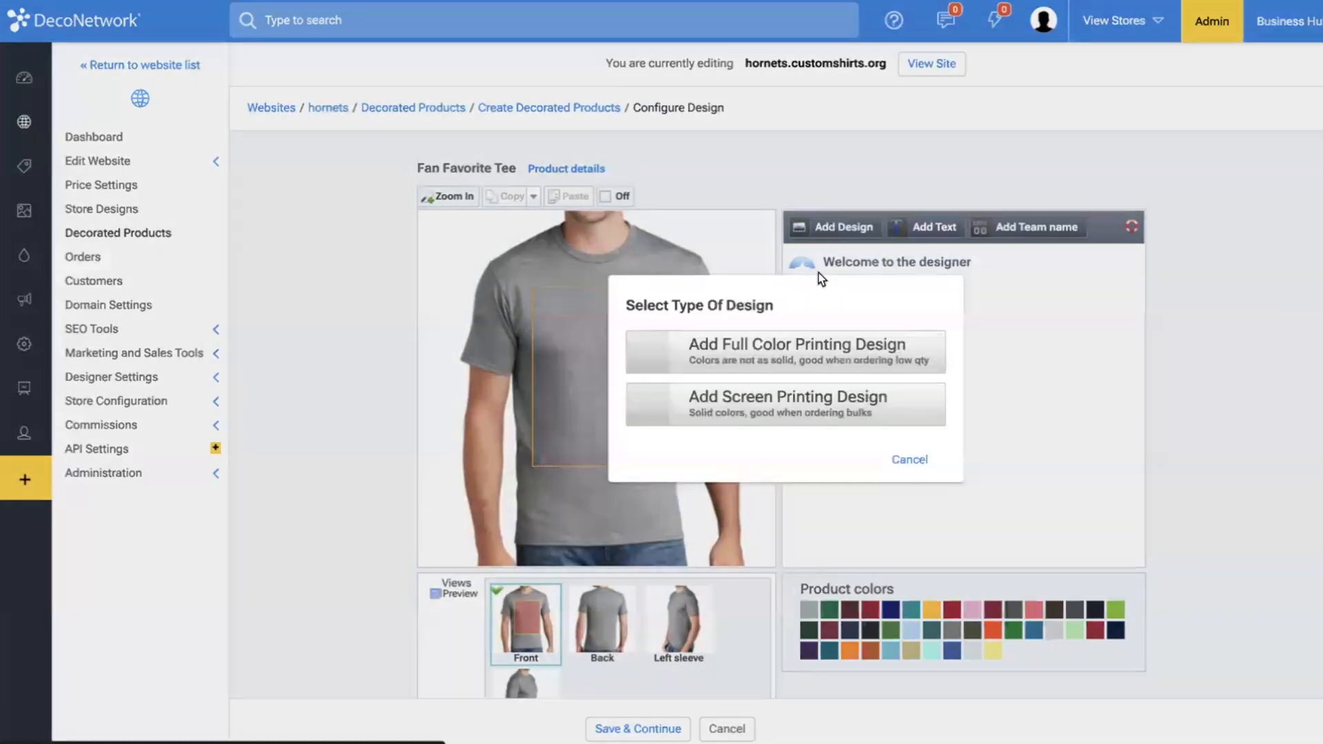
{"action": "left_click", "coordinate": [781, 367]}
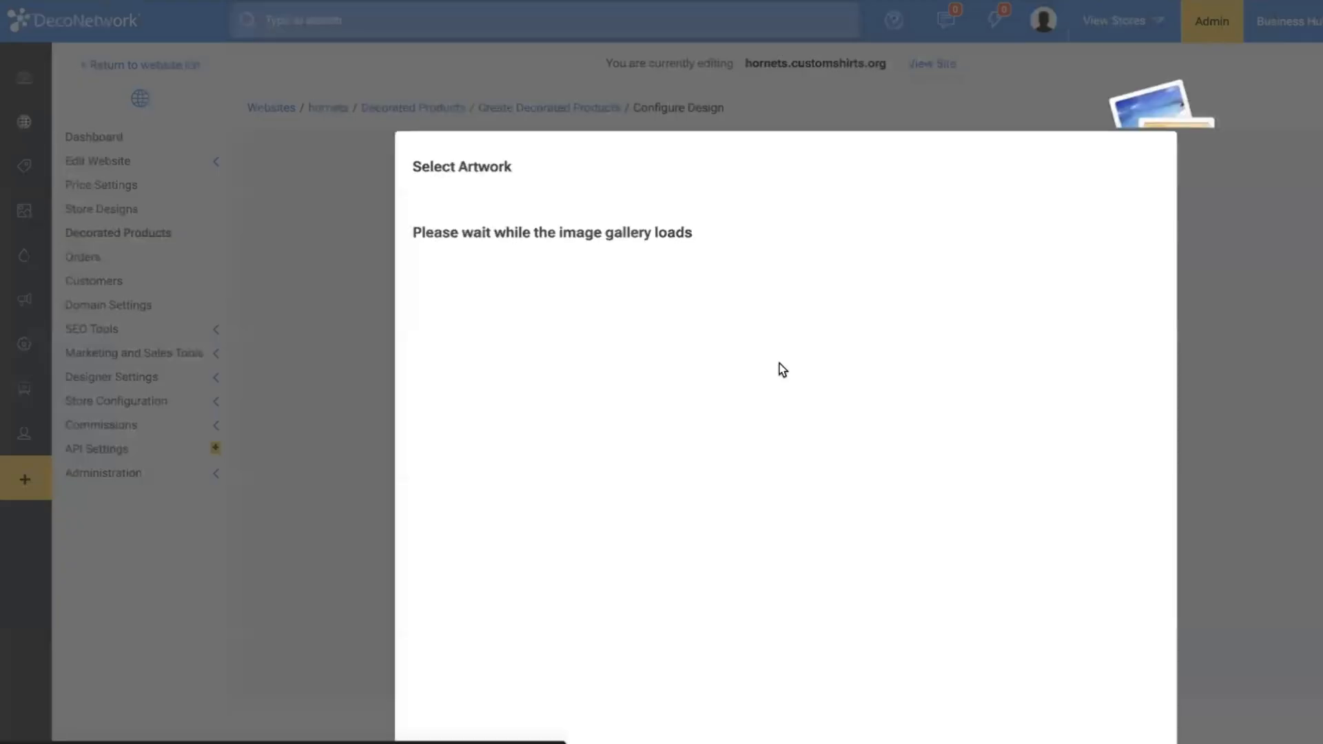
{"action": "left_click", "coordinate": [473, 278]}
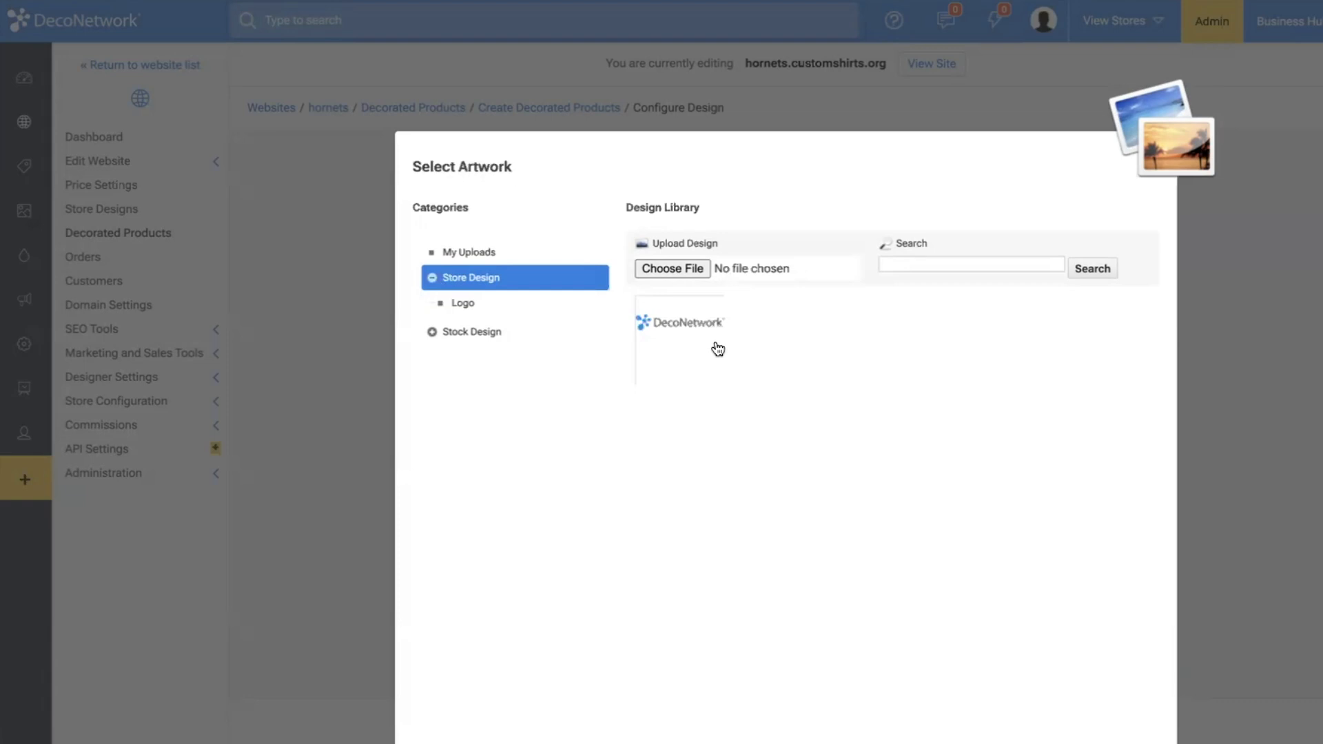
{"action": "left_click", "coordinate": [717, 348]}
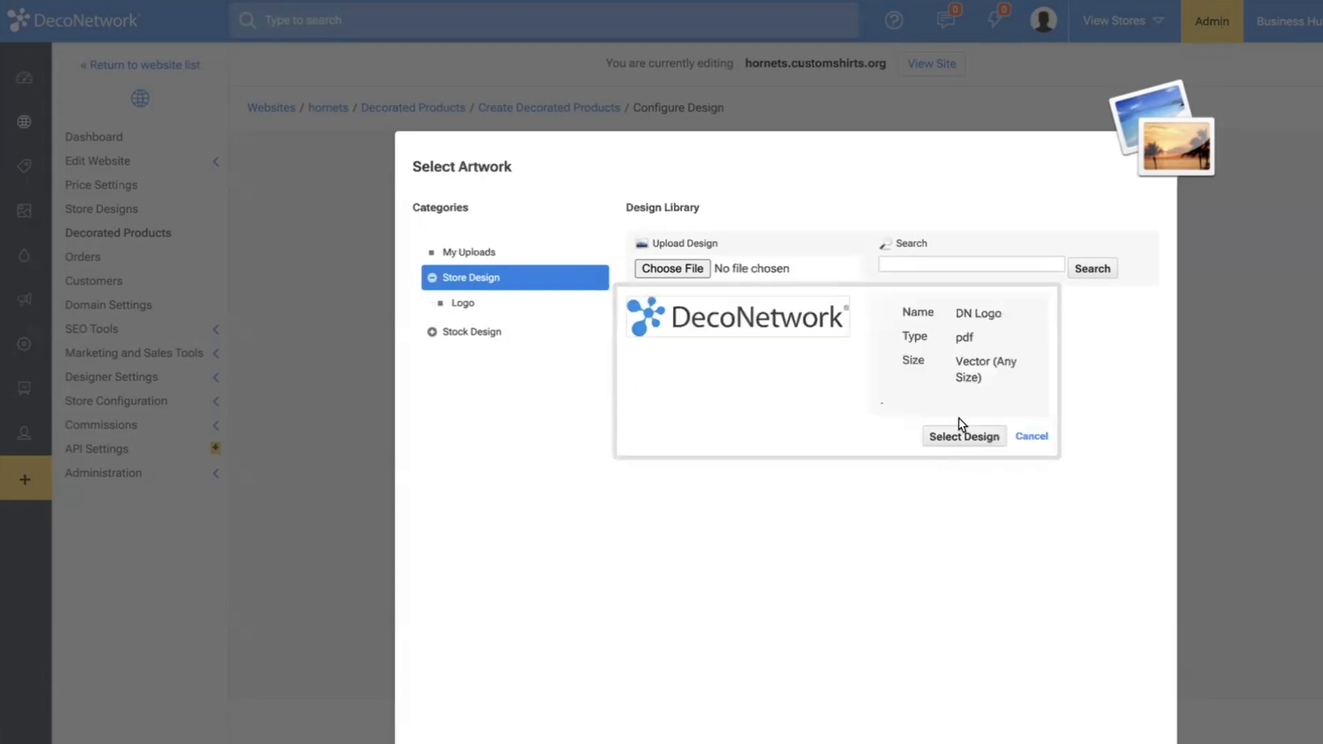
{"action": "left_click", "coordinate": [964, 437]}
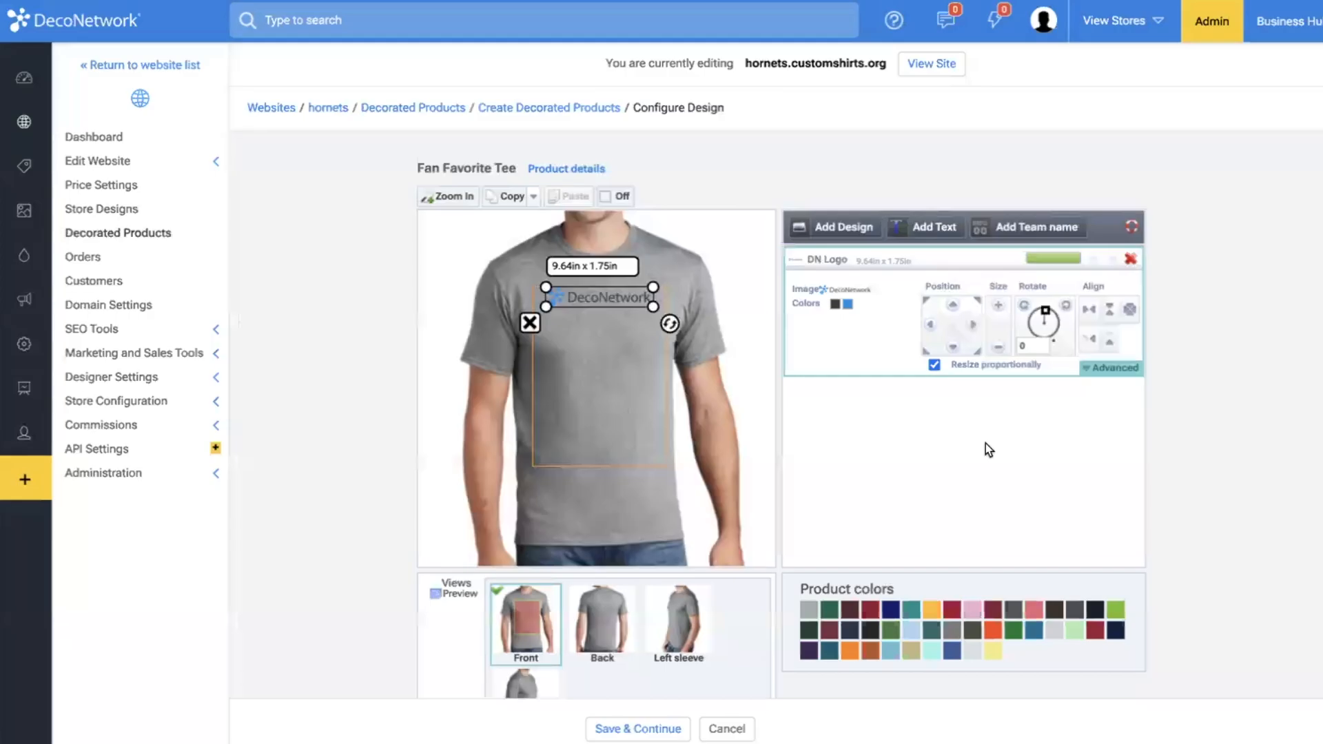
{"action": "left_click", "coordinate": [622, 314]}
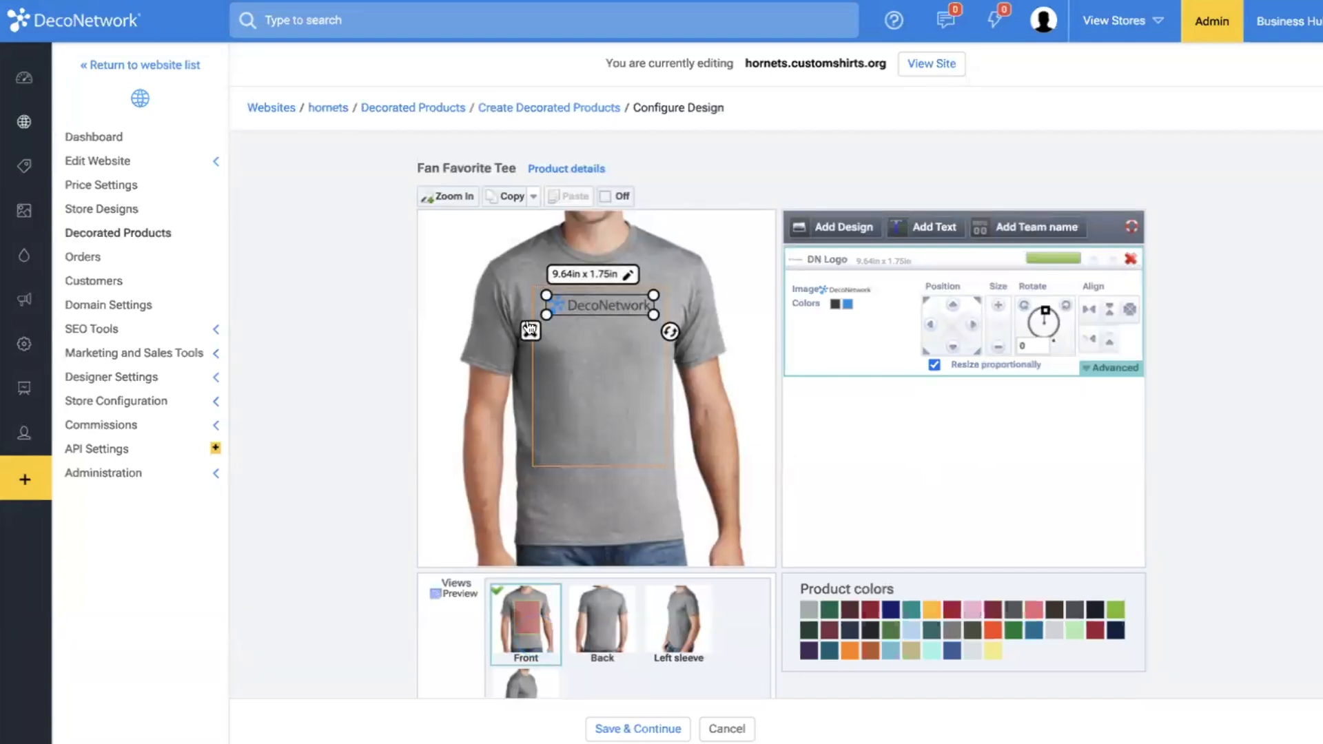
Recolor the logo's dark lettering to white (255, 255, 255) and enlarge the logo to about 13.16 x 2.39 in.
{"action": "left_click", "coordinate": [835, 304]}
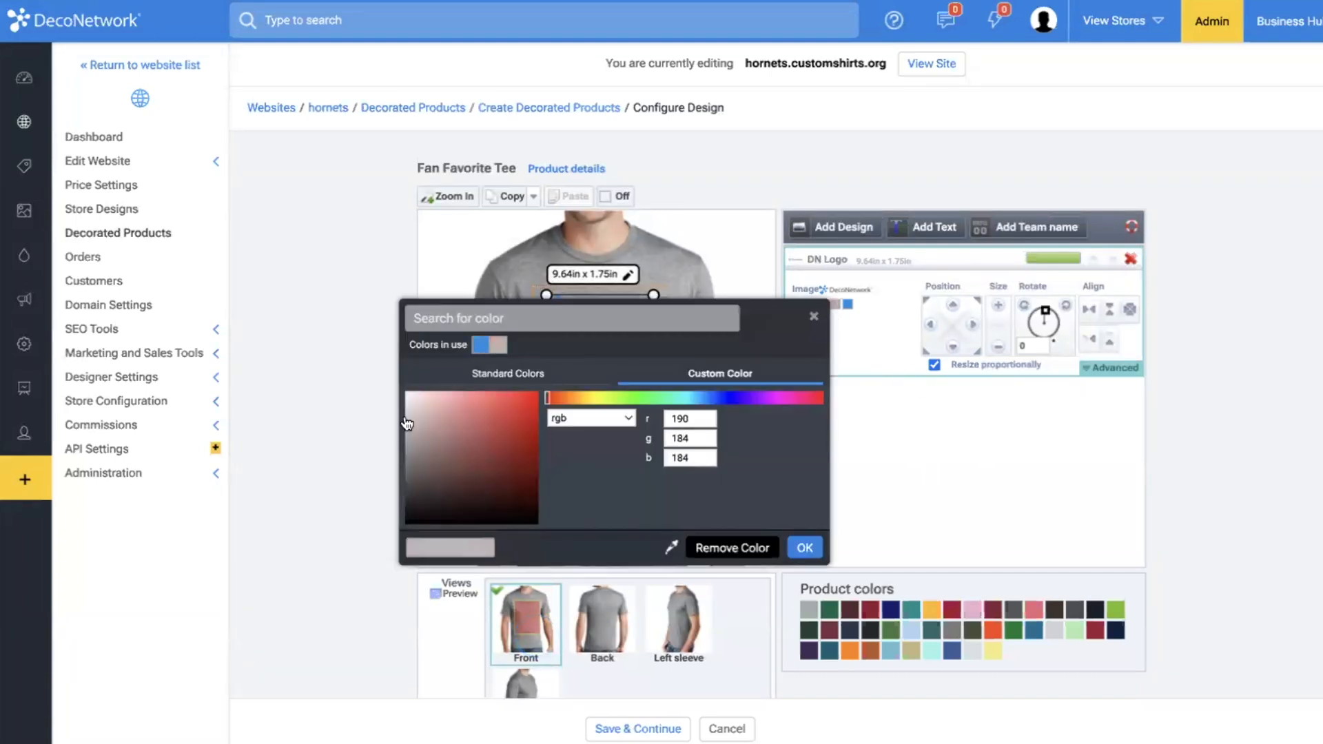
{"action": "left_click_drag", "start_coordinate": [767, 317], "coordinate": [1124, 96]}
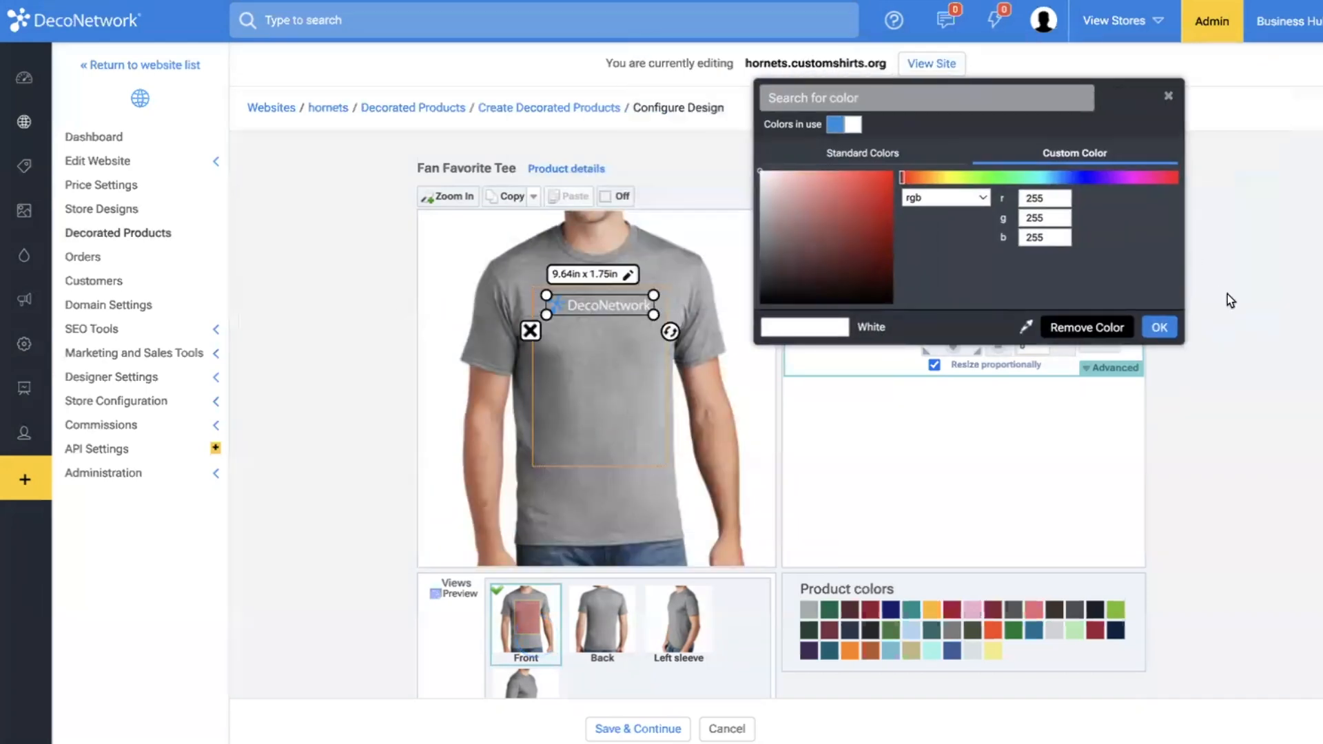
{"action": "left_click", "coordinate": [1163, 328]}
{"action": "mouse_move", "coordinate": [654, 296]}
{"action": "left_mouse_down"}
{"action": "mouse_move", "coordinate": [606, 307]}
{"action": "mouse_move", "coordinate": [660, 304]}
{"action": "left_mouse_up"}
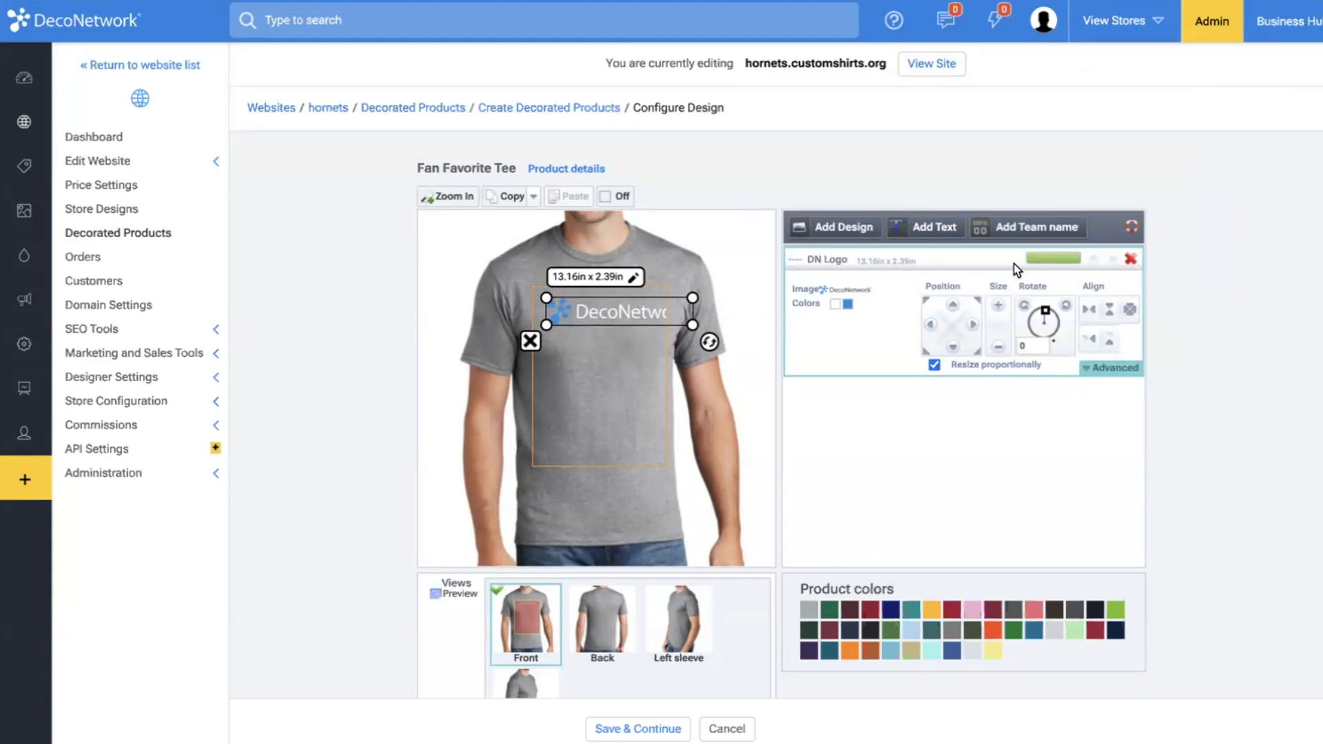
Remove the logo from the tee's front and add the DN Logo store design again as a full color printing design.
{"action": "left_click", "coordinate": [1131, 258]}
{"action": "left_click", "coordinate": [824, 116]}
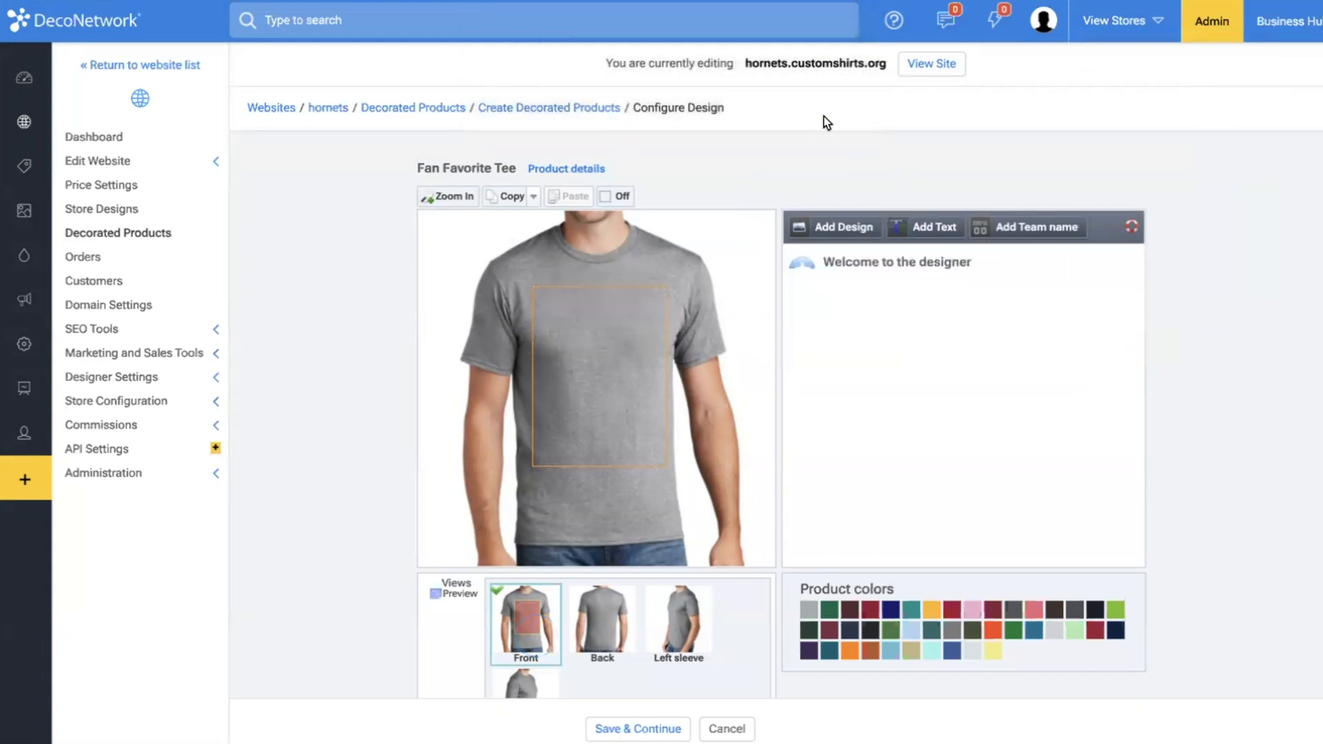
{"action": "left_click", "coordinate": [842, 228]}
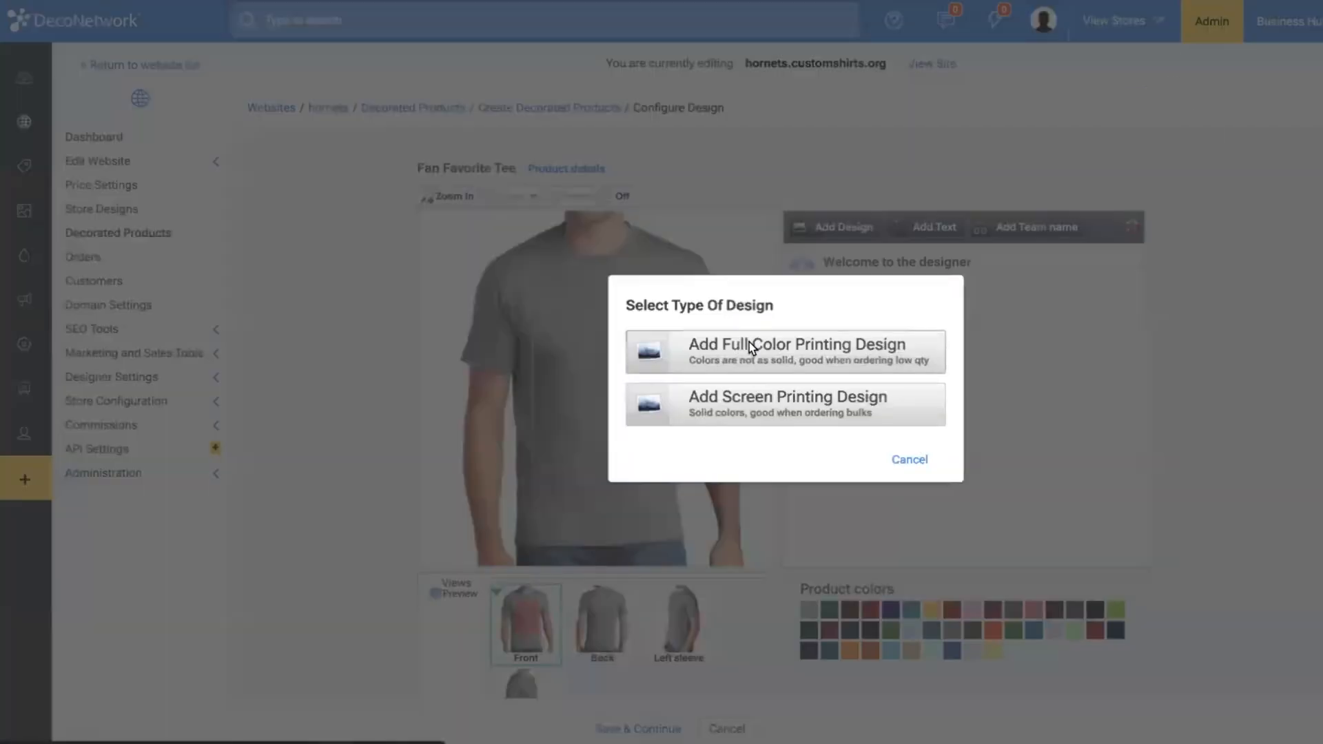
{"action": "left_click", "coordinate": [750, 342]}
{"action": "left_click", "coordinate": [755, 335]}
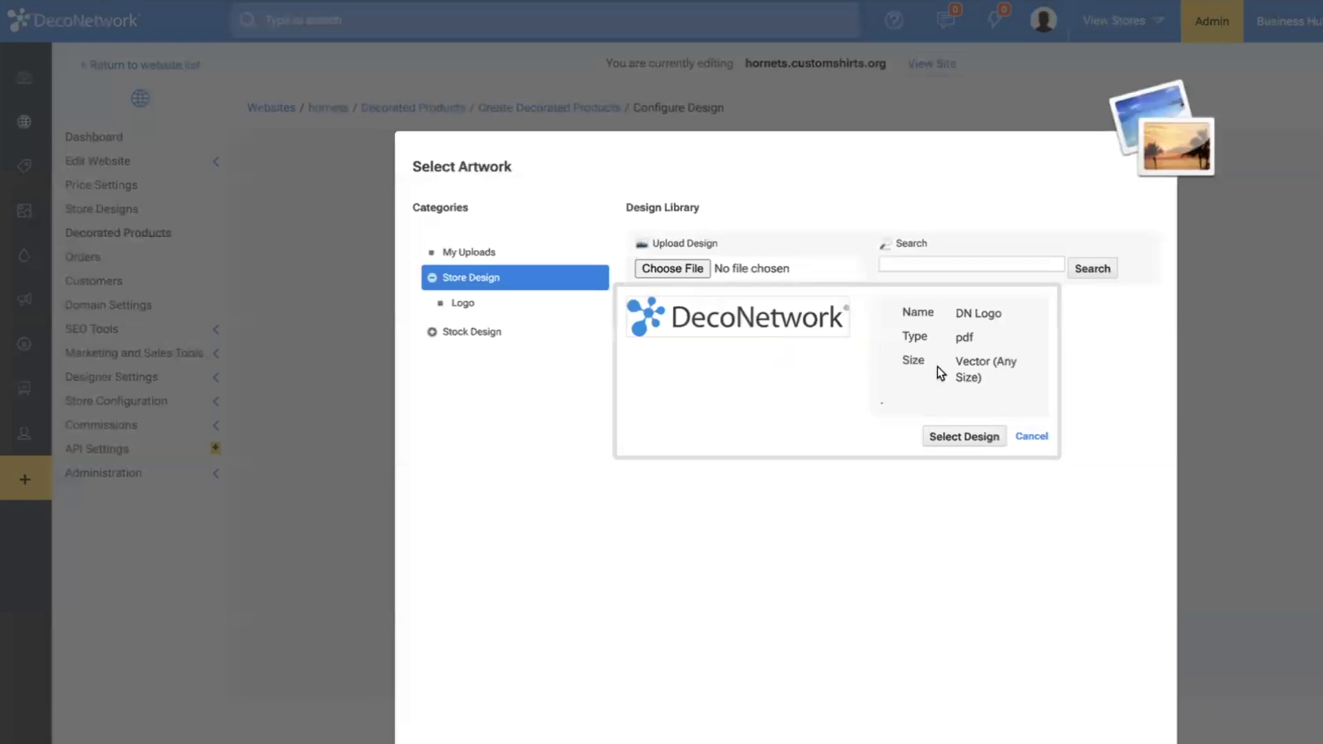
{"action": "left_click", "coordinate": [976, 437]}
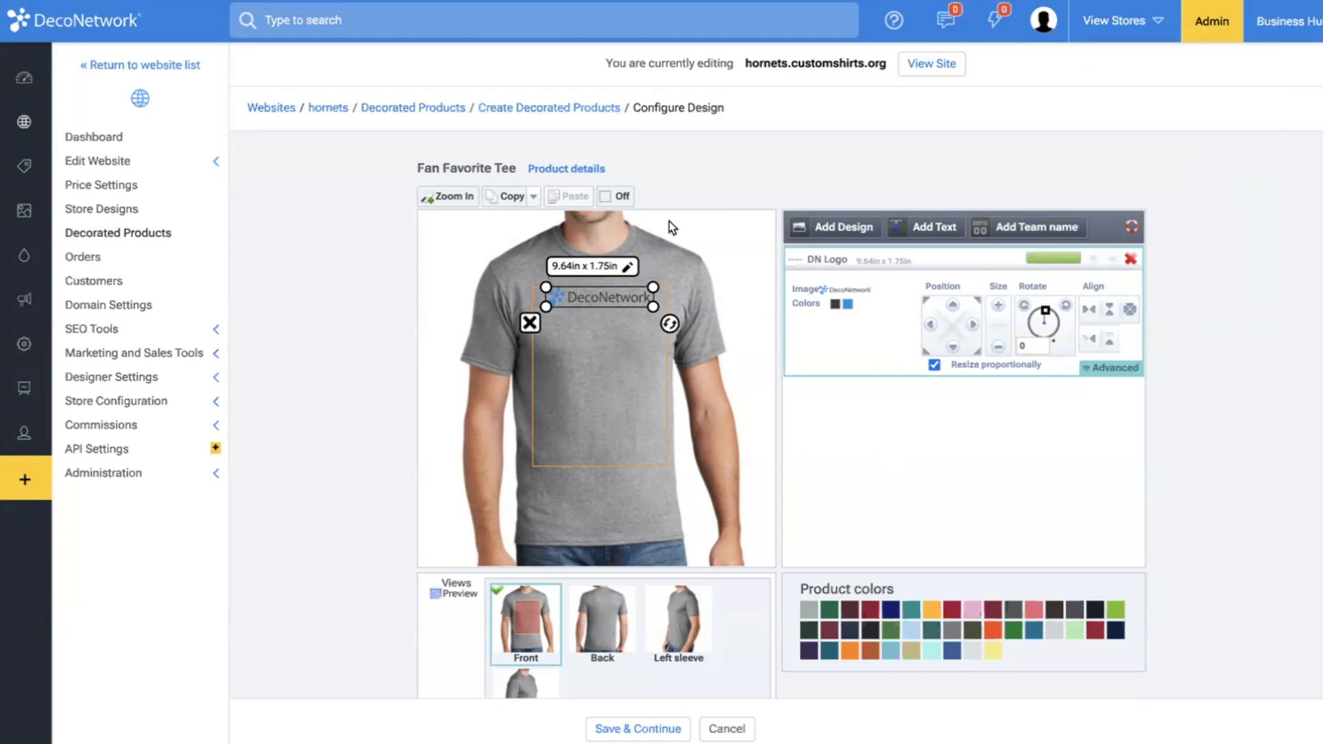
Recolor the logo's dark lettering to white.
{"action": "left_click", "coordinate": [836, 305]}
{"action": "left_click_drag", "start_coordinate": [475, 483], "coordinate": [404, 388]}
{"action": "left_click", "coordinate": [799, 546]}
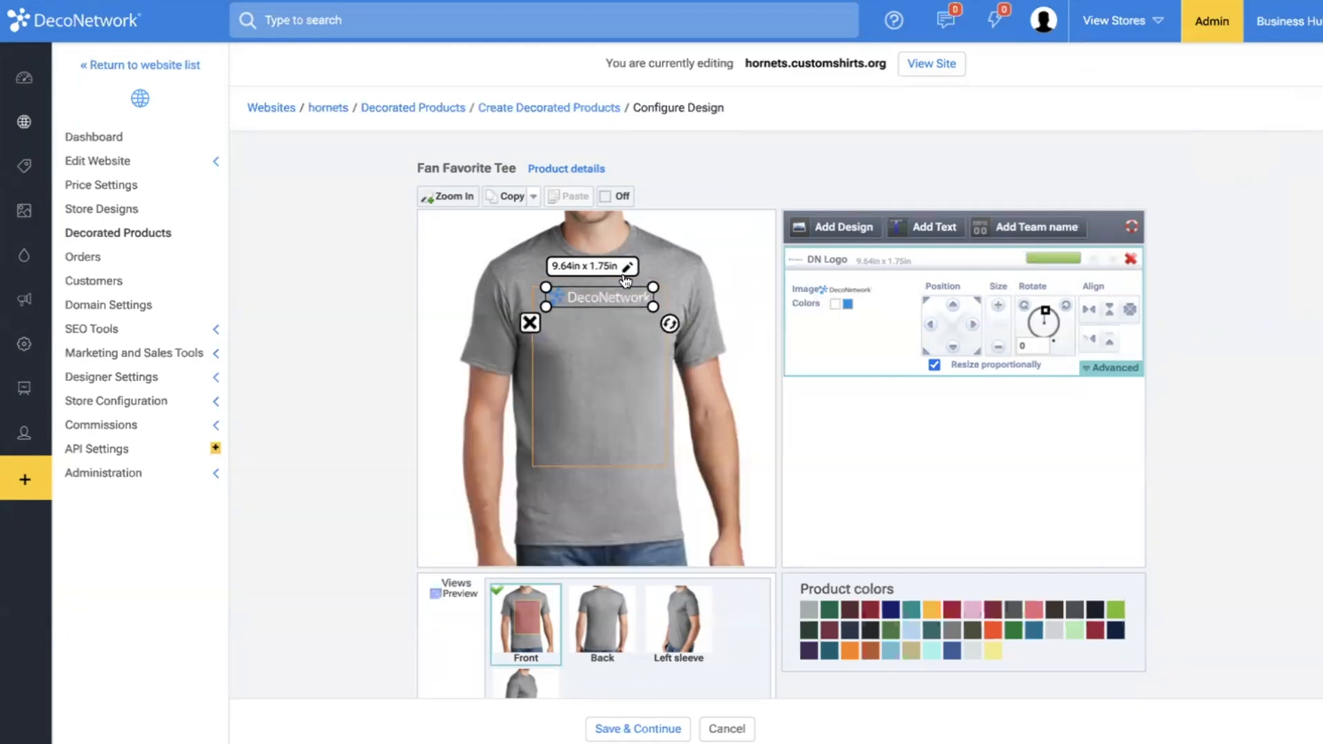
Enlarge the logo to about 11.45 x 2.08 in and center it horizontally in the tee's front print area.
{"action": "left_click", "coordinate": [595, 303]}
{"action": "left_click_drag", "start_coordinate": [648, 313], "coordinate": [667, 316]}
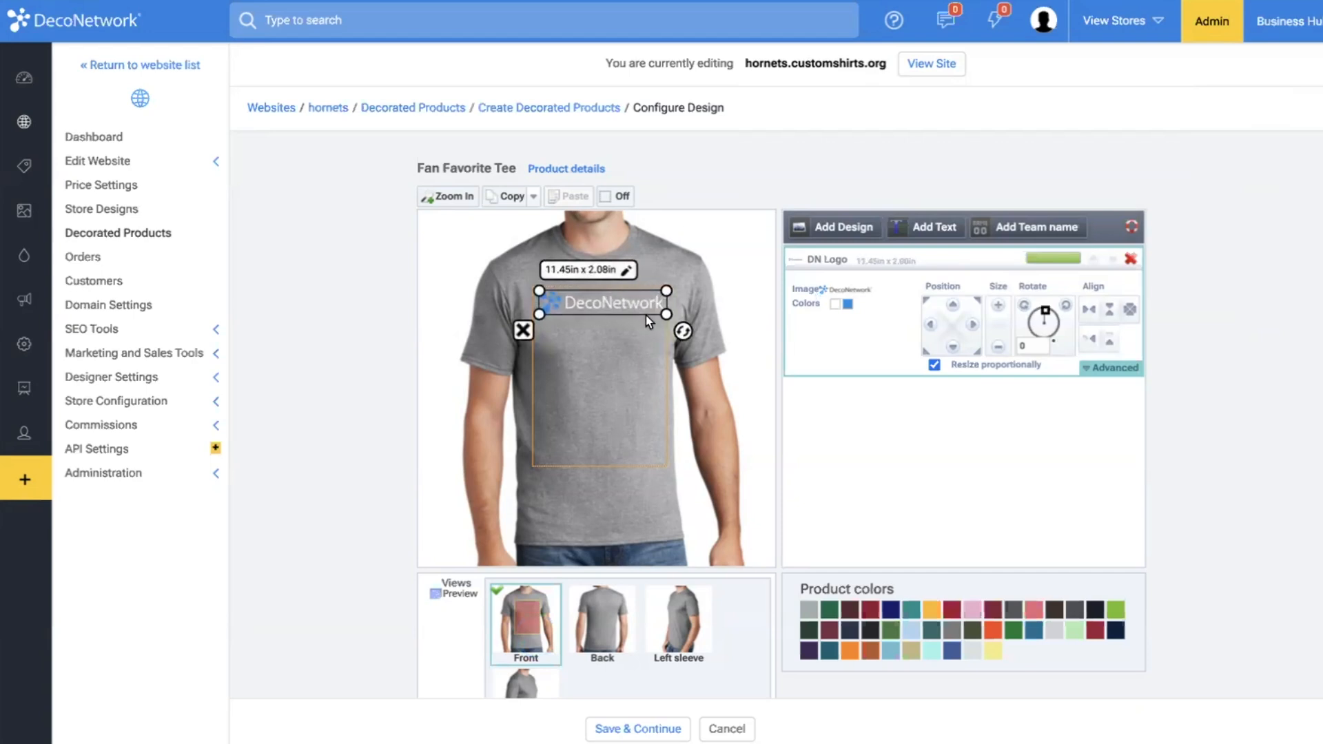
{"action": "left_click", "coordinate": [1089, 309]}
{"action": "left_click", "coordinate": [670, 360]}
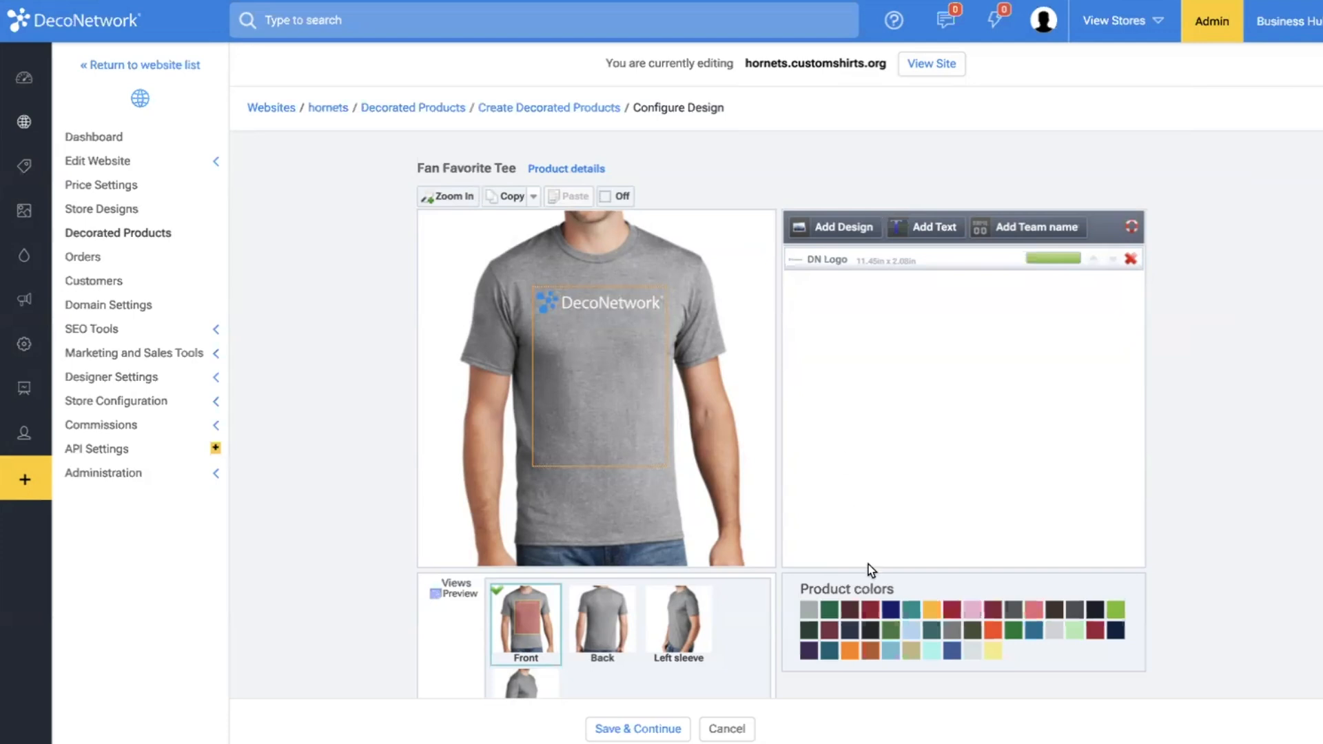
Switch the tee's product color to black, save the design and continue to the product details.
{"action": "scroll", "coordinate": [921, 574], "scroll_direction": "down", "scroll_amount": 1}
{"action": "left_click", "coordinate": [1096, 565]}
{"action": "scroll", "coordinate": [874, 594], "scroll_direction": "down", "scroll_amount": 2}
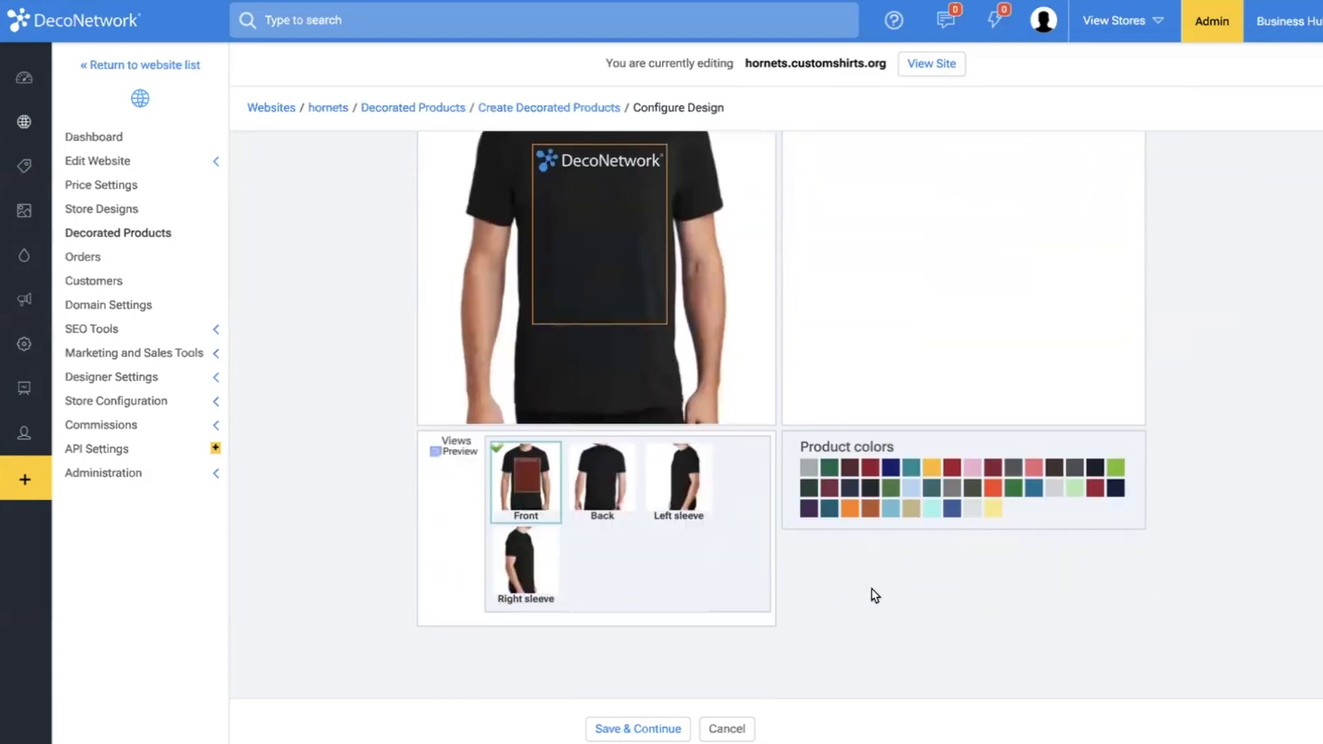
{"action": "left_click", "coordinate": [623, 725]}
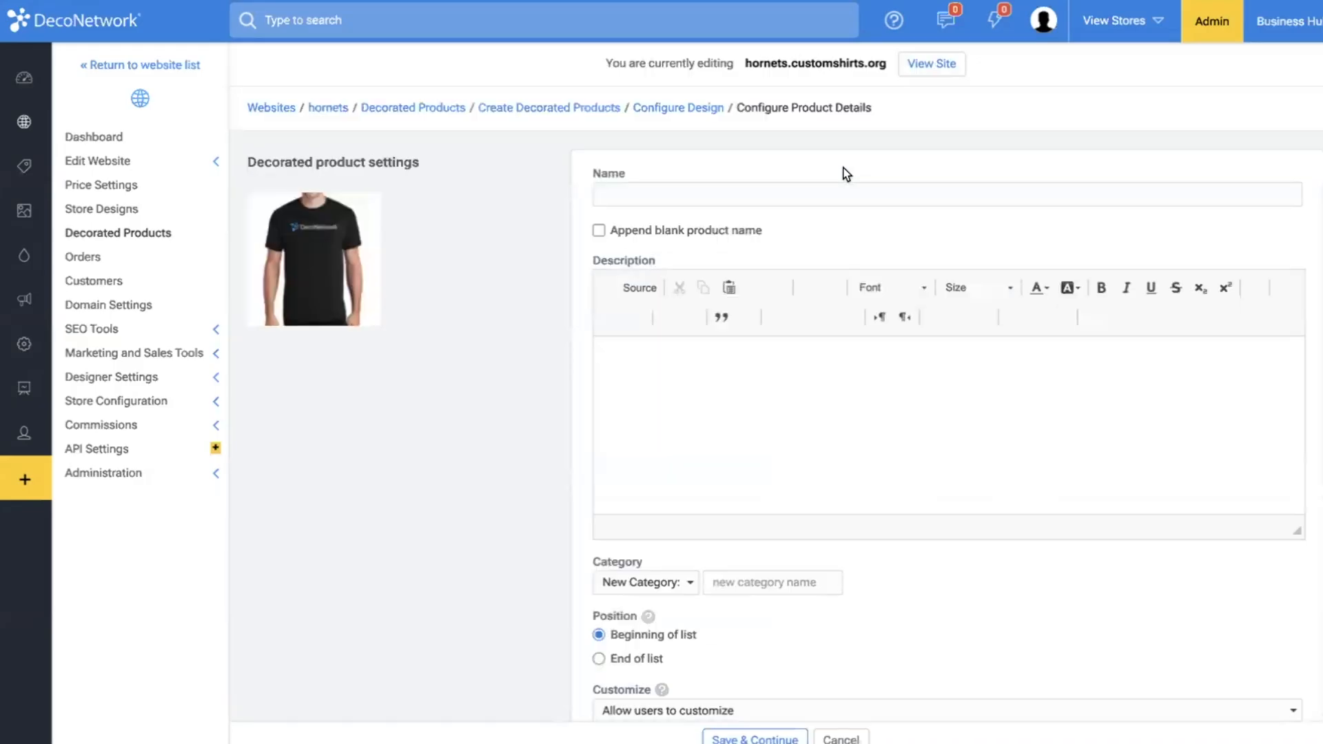
Name the decorated product DN LOGO and append the blank product name to it.
{"action": "left_click", "coordinate": [737, 193]}
{"action": "type", "text": "DN LOGO"}
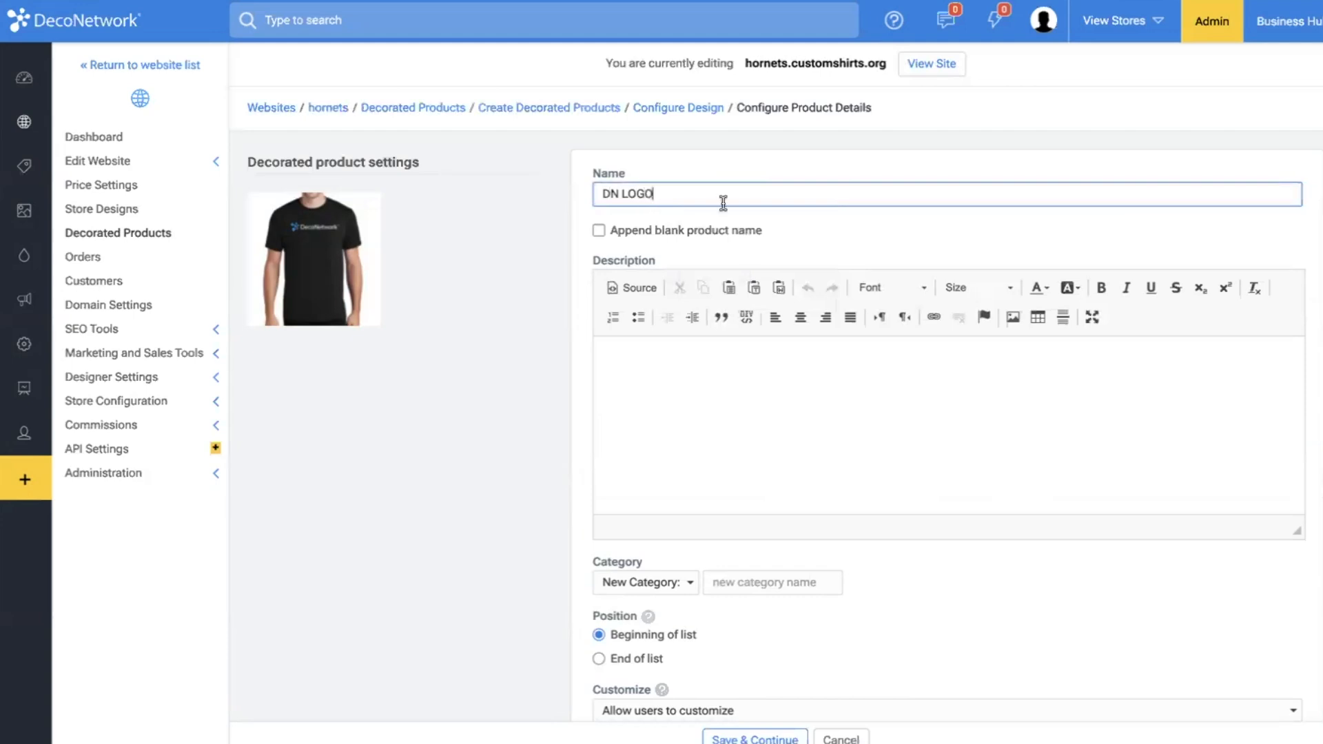
{"action": "left_click", "coordinate": [696, 235]}
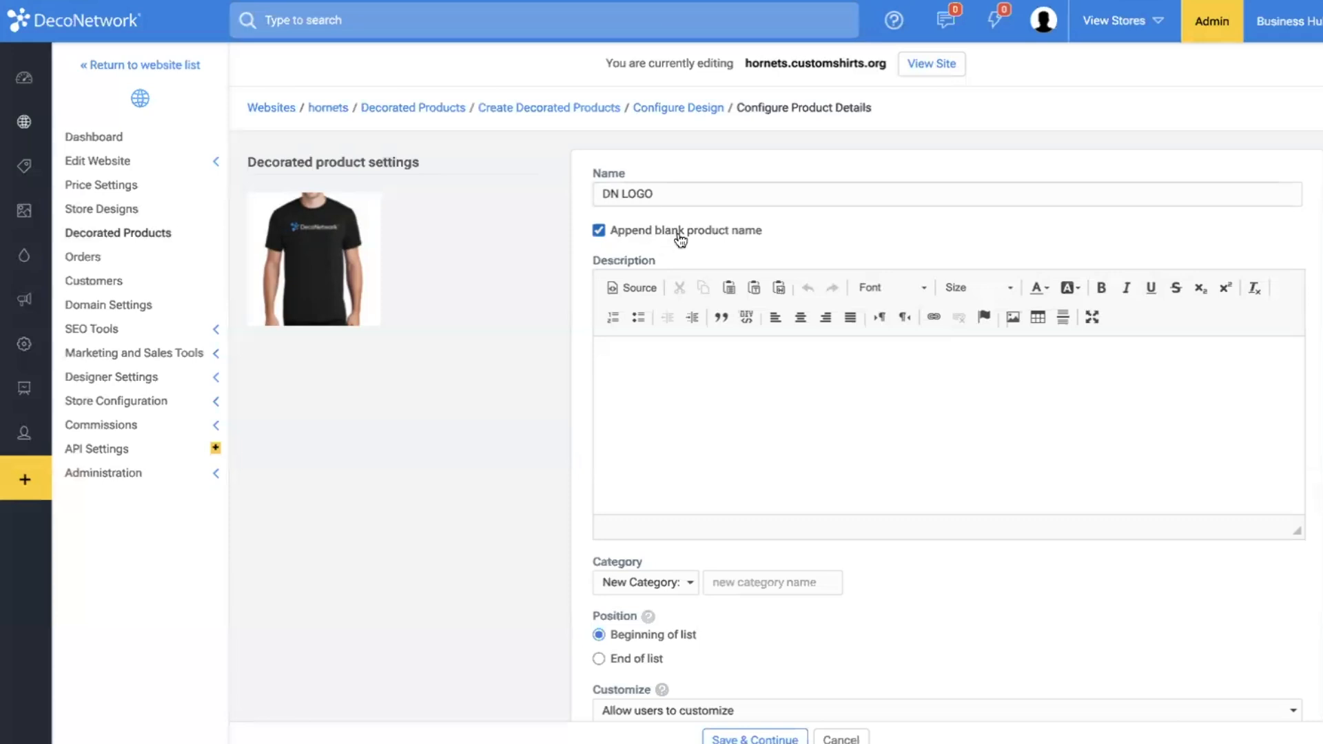
{"action": "left_click", "coordinate": [623, 197]}
Assign the product to a new category named Logo, don't allow users to customize it, and continue to the batch settings.
{"action": "scroll", "coordinate": [780, 490], "scroll_direction": "down", "scroll_amount": 1}
{"action": "left_click", "coordinate": [775, 534]}
{"action": "type", "text": "Logo"}
{"action": "left_click", "coordinate": [769, 632]}
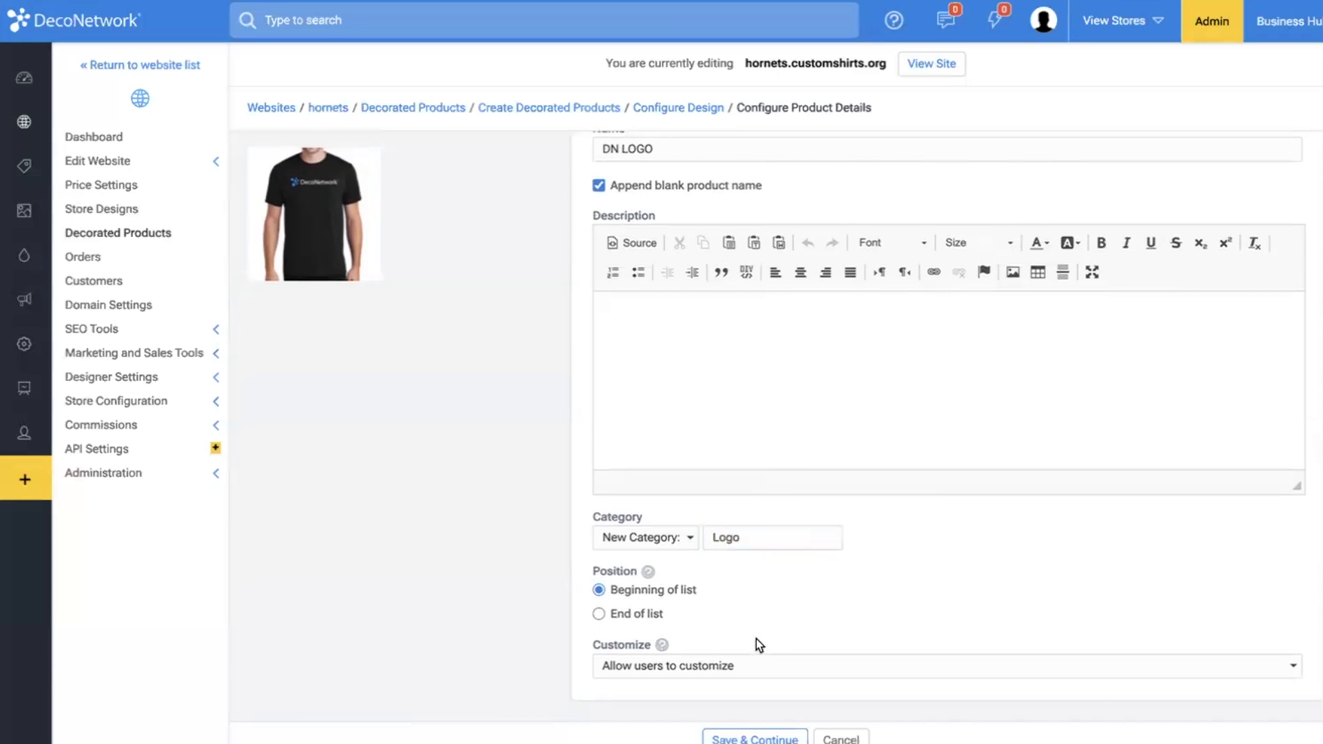
{"action": "left_click", "coordinate": [725, 674]}
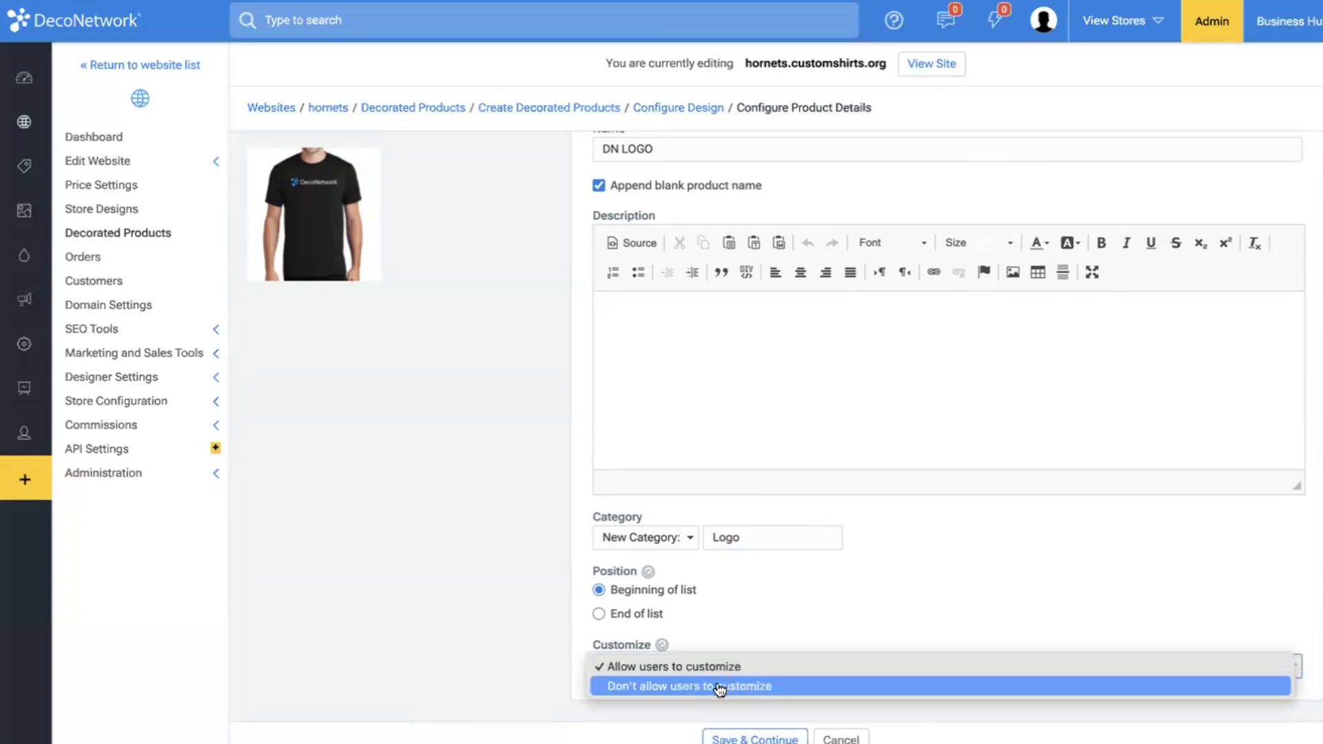
{"action": "left_click", "coordinate": [720, 687]}
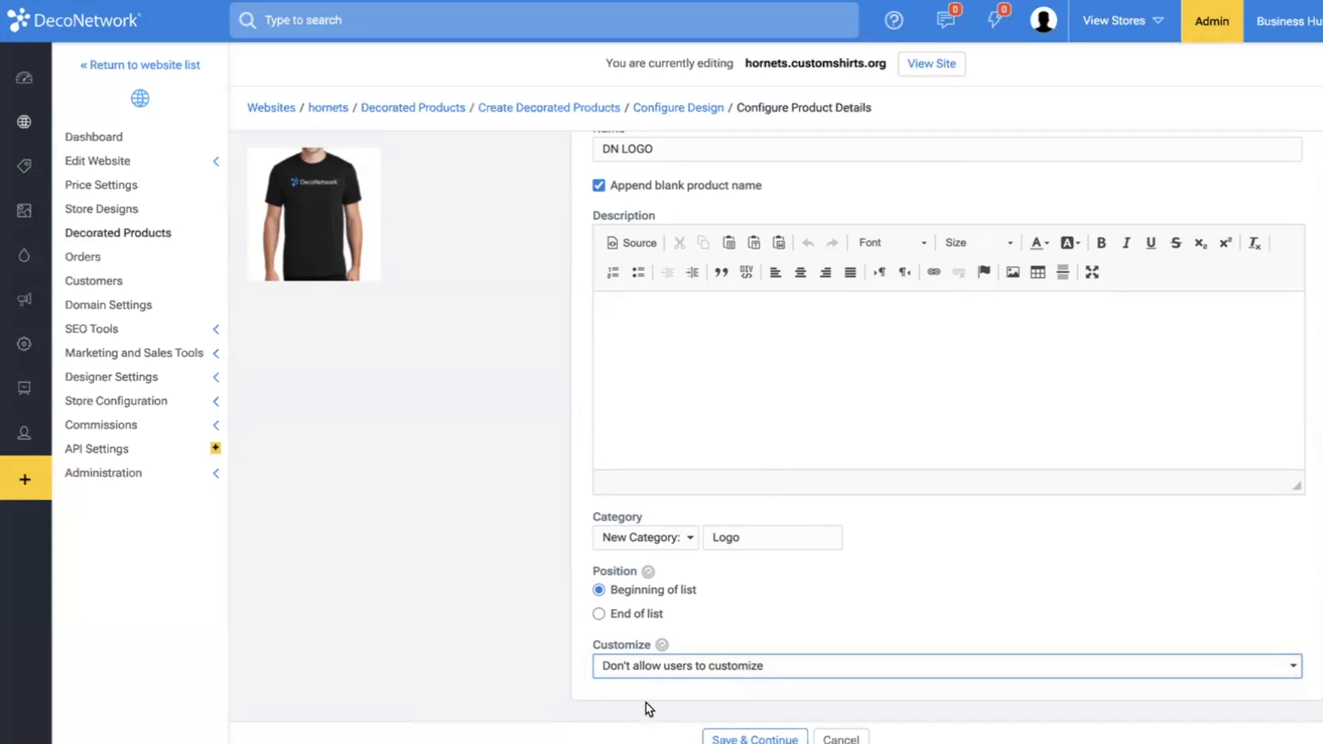
{"action": "left_click", "coordinate": [756, 734]}
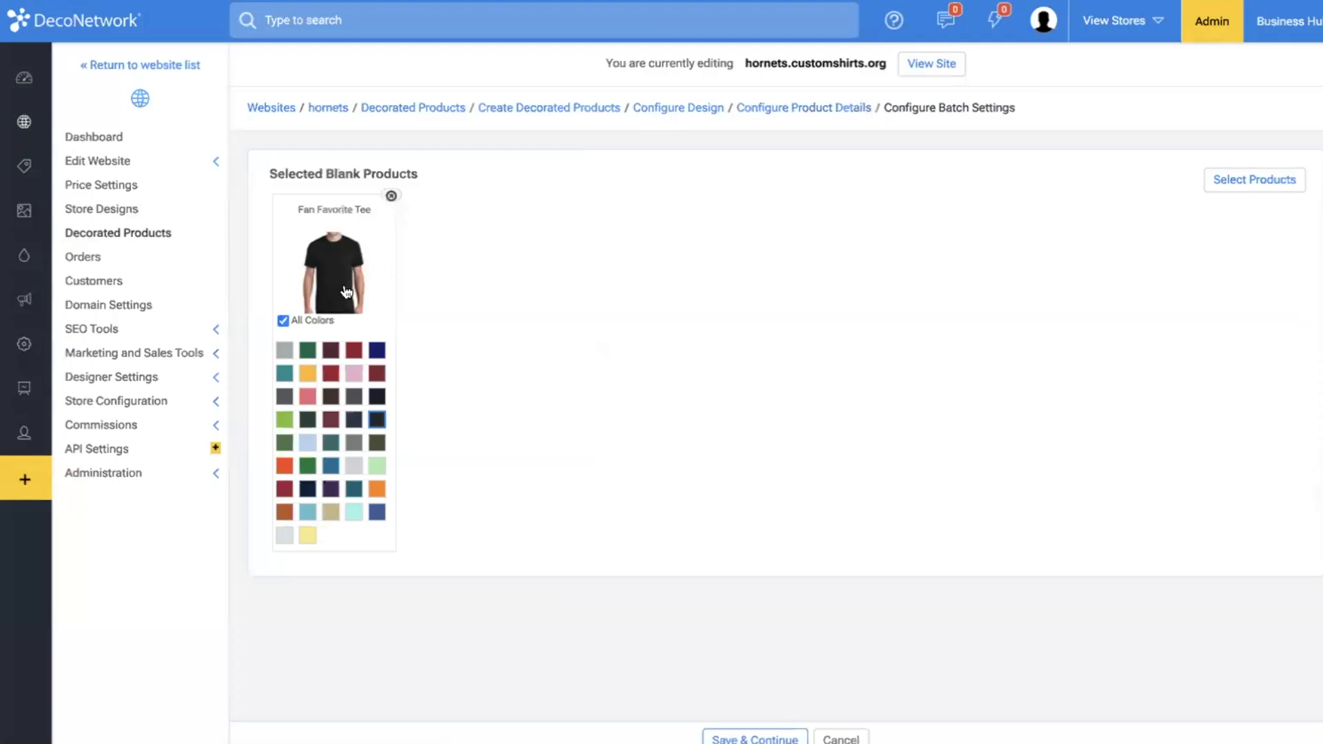
Limit the Fan Favorite Tee to black and four other dark colors, with black as its displayed color.
{"action": "left_click", "coordinate": [314, 321]}
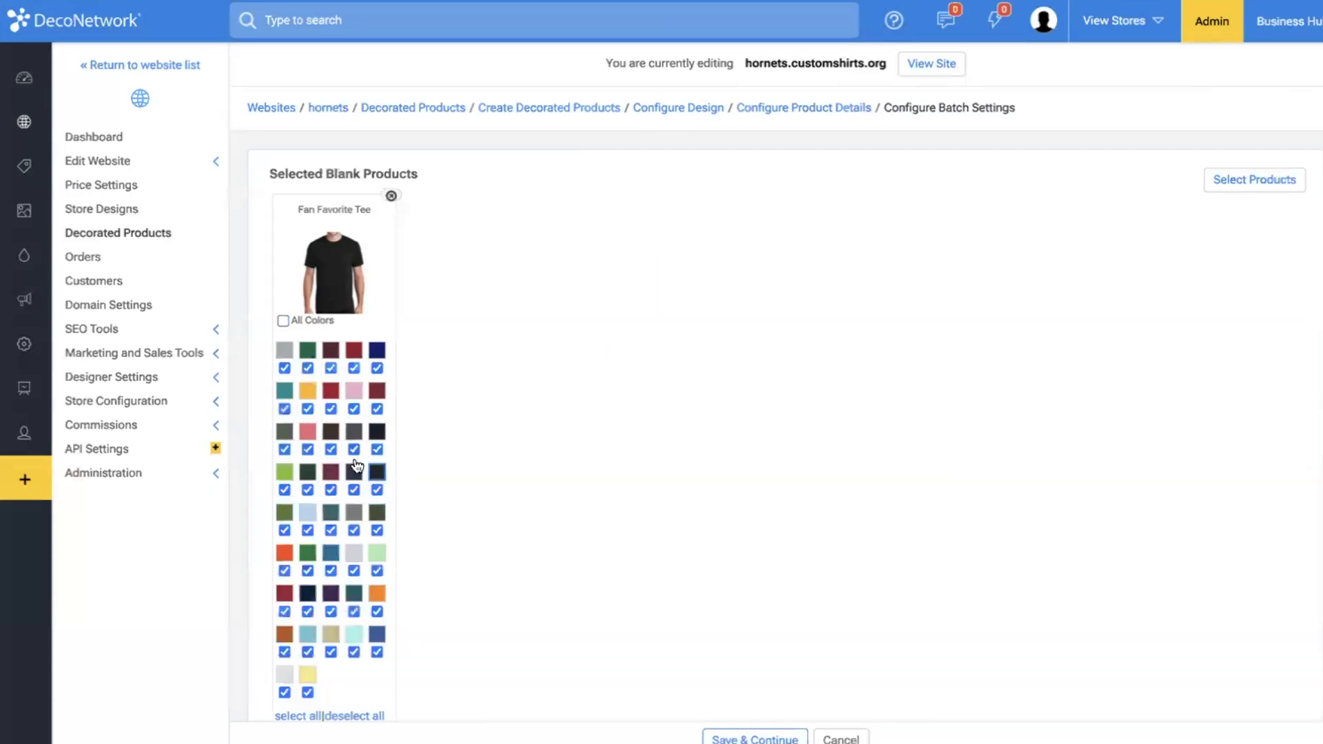
{"action": "scroll", "coordinate": [370, 661], "scroll_direction": "down", "scroll_amount": 1}
{"action": "left_click", "coordinate": [363, 666]}
{"action": "left_click", "coordinate": [377, 400]}
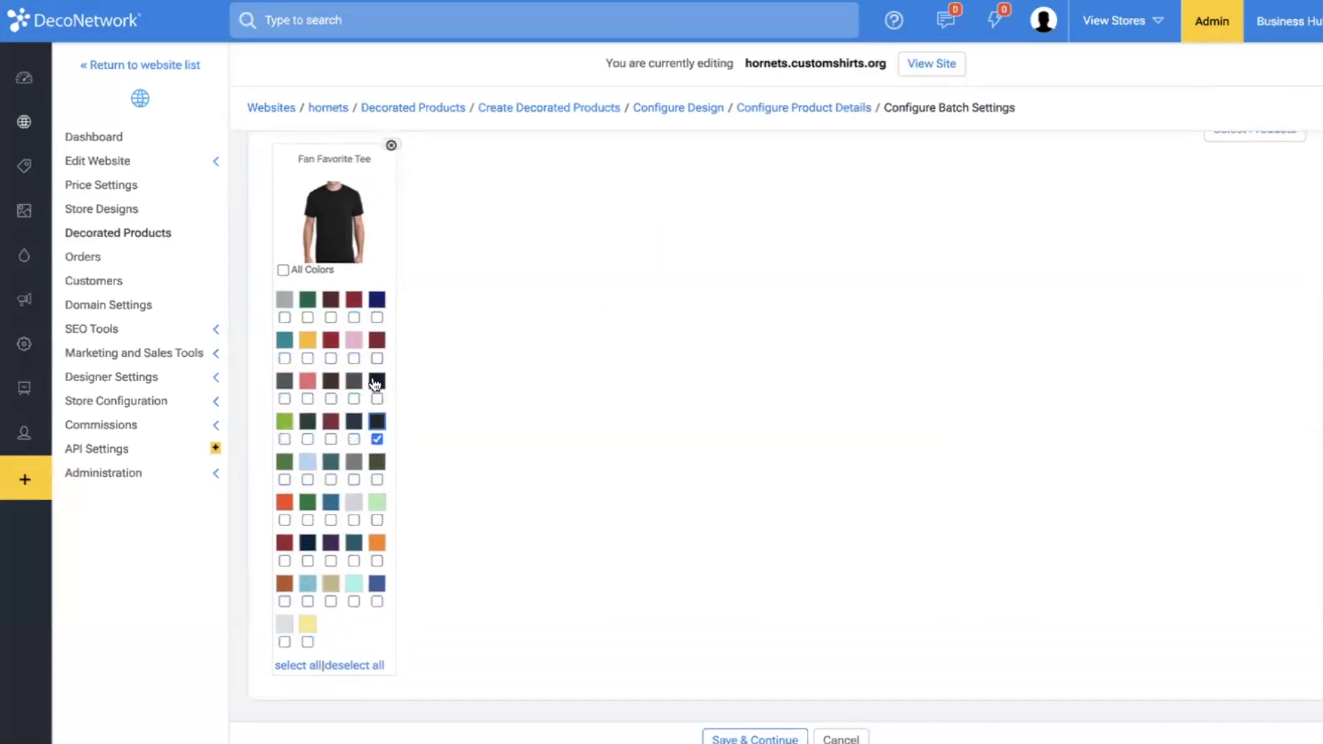
{"action": "left_click", "coordinate": [354, 399]}
{"action": "left_click", "coordinate": [330, 400]}
{"action": "left_click", "coordinate": [355, 438]}
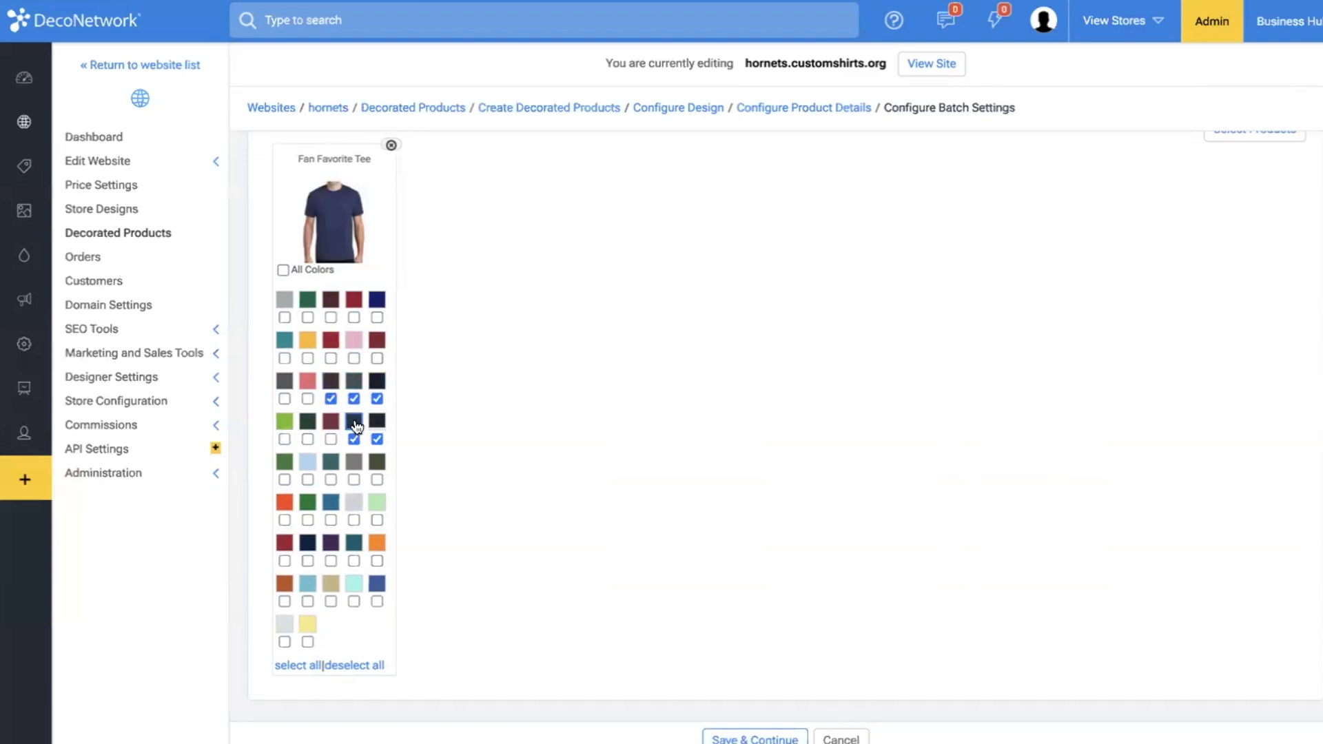
{"action": "left_click", "coordinate": [376, 382]}
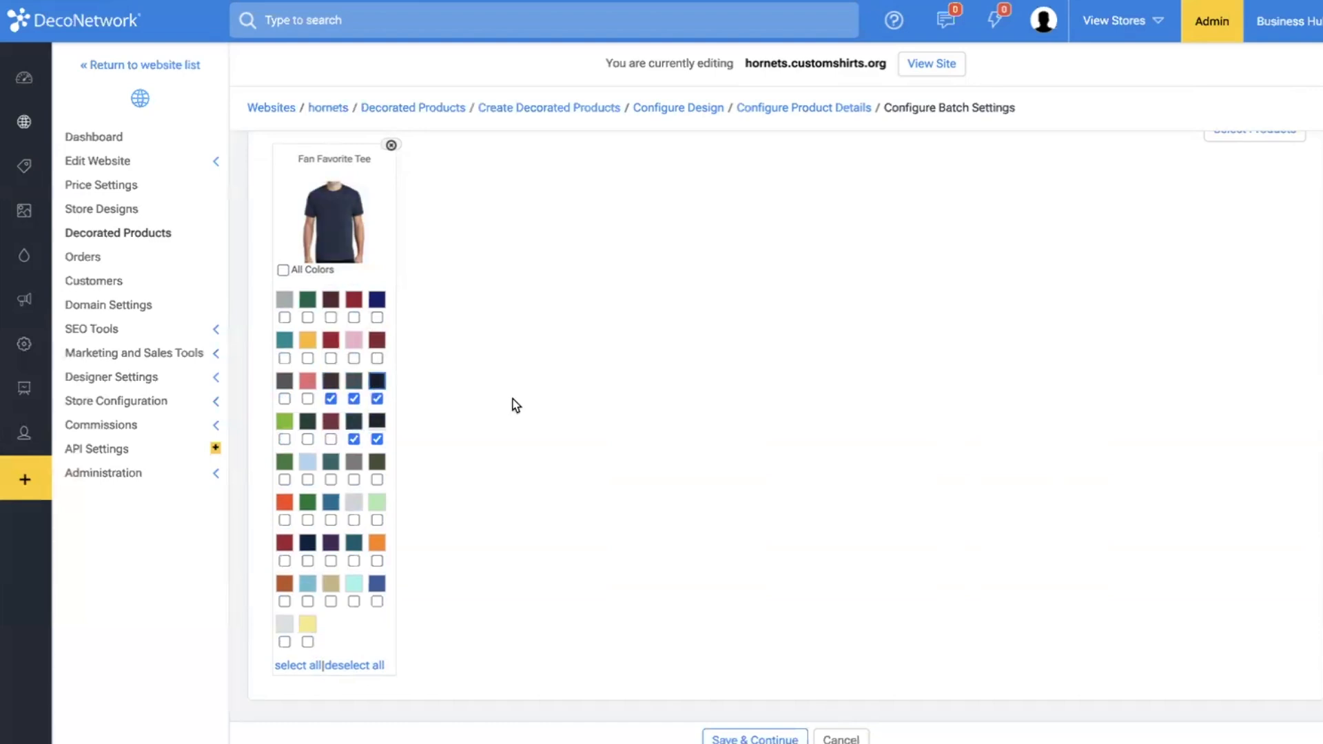
{"action": "left_click", "coordinate": [377, 423]}
Open the blank product selection for the batch and search it for "fan favorite".
{"action": "scroll", "coordinate": [715, 384], "scroll_direction": "up", "scroll_amount": 1}
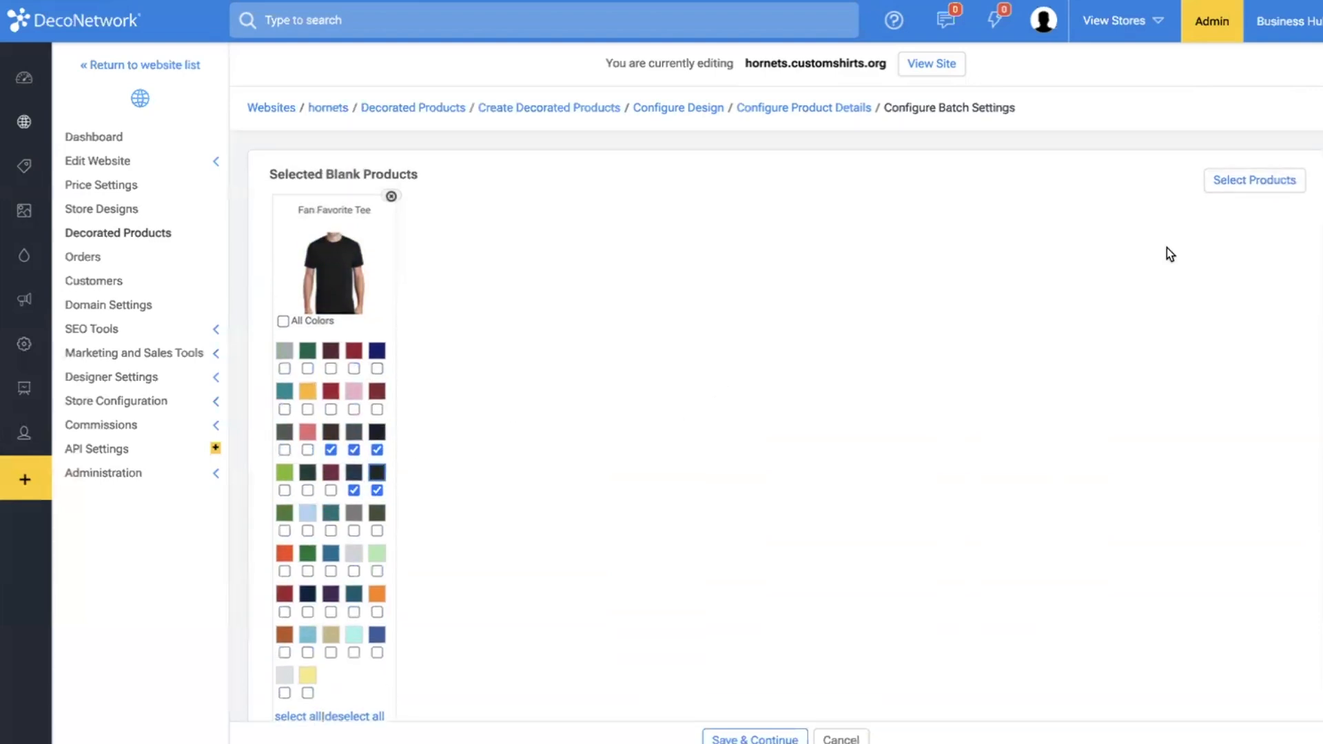
{"action": "left_click", "coordinate": [1226, 189]}
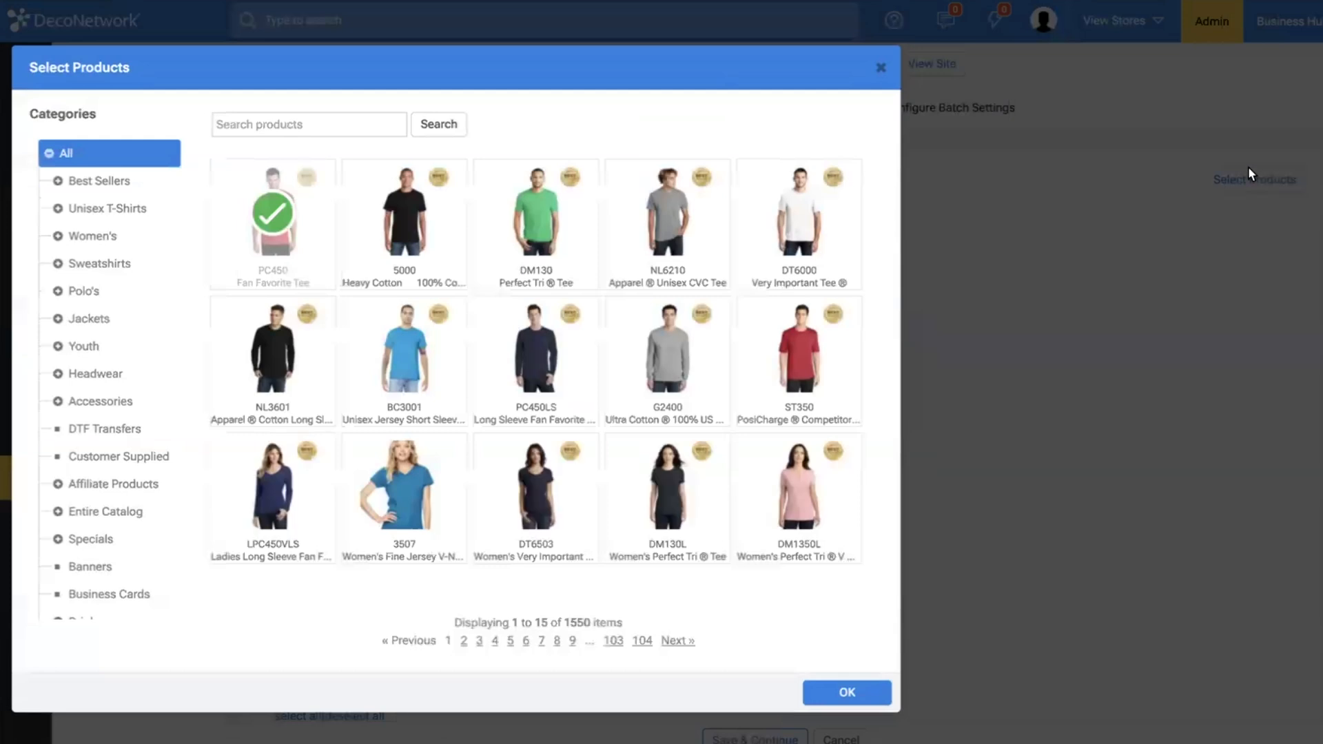
{"action": "left_click", "coordinate": [302, 127]}
{"action": "type", "text": "fan "}
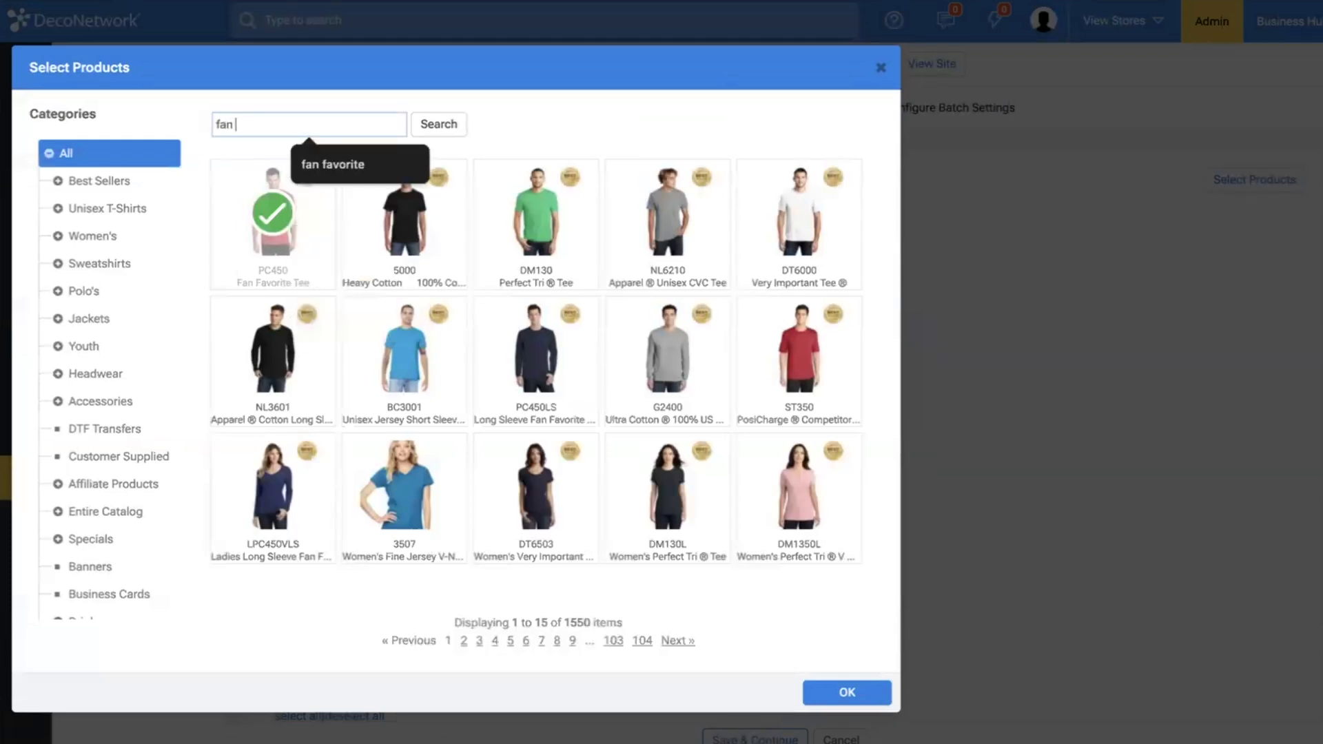
{"action": "type", "text": "favorite"}
{"action": "key", "text": "Return"}
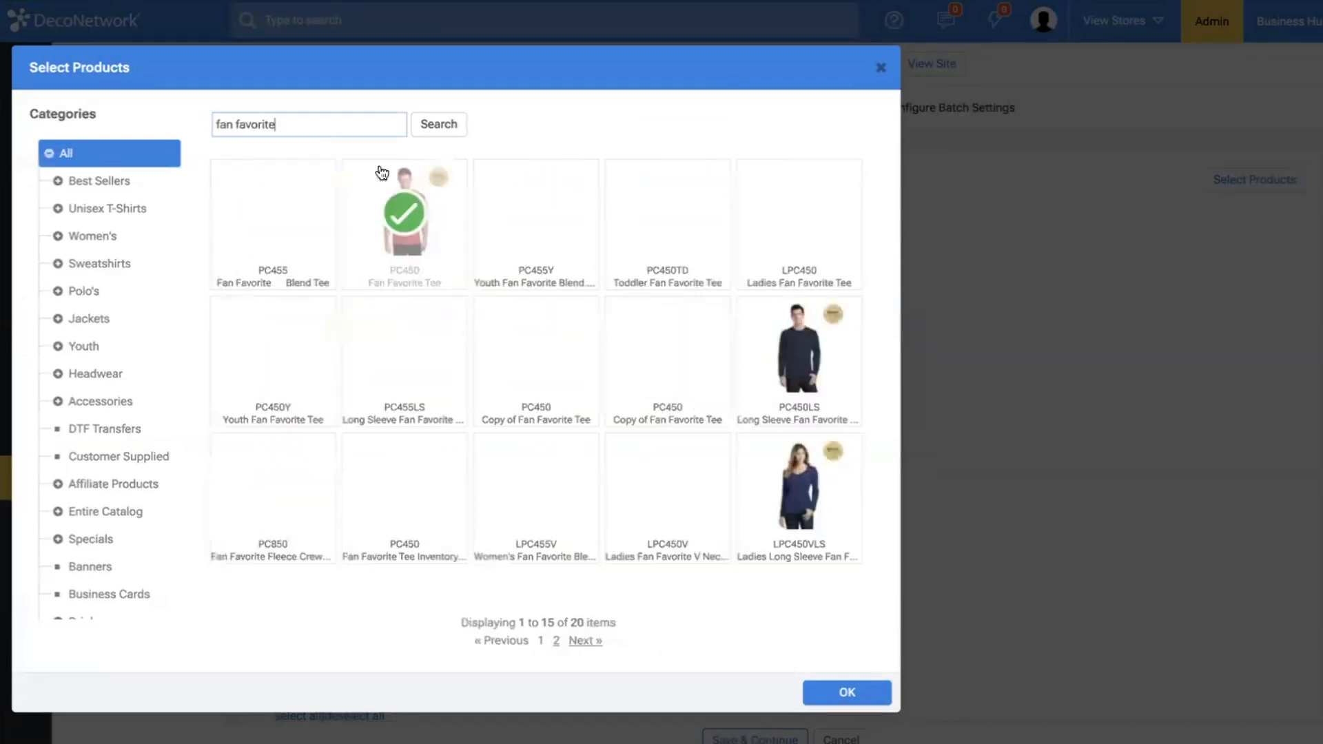
Add PC455, PC450Y, PC850, the PC450 Fan Favorite Tee Inventory, LPC455V, LPC450V, LPC450VLS and PC450TD to the batch.
{"action": "left_click", "coordinate": [290, 262]}
{"action": "left_click", "coordinate": [293, 355]}
{"action": "left_click", "coordinate": [307, 483]}
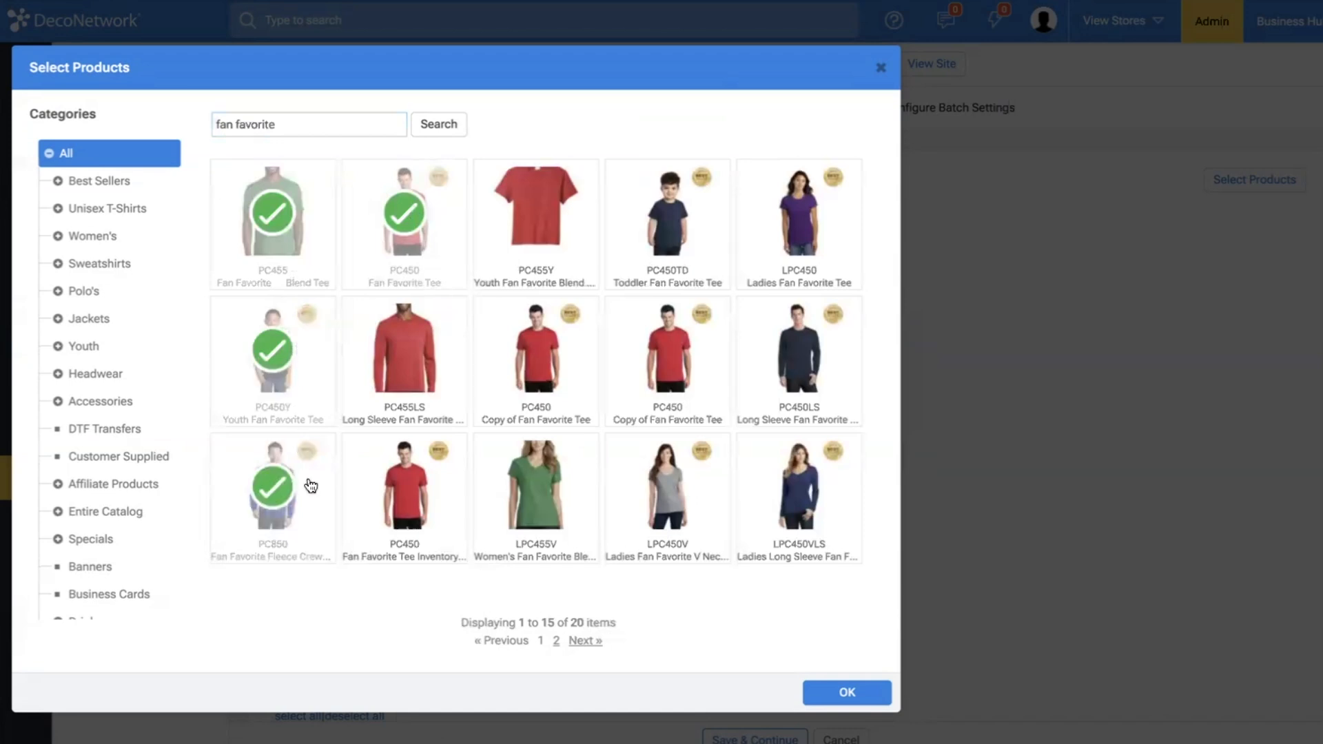
{"action": "left_click", "coordinate": [422, 499]}
{"action": "left_click", "coordinate": [538, 491]}
{"action": "left_click", "coordinate": [672, 491]}
{"action": "left_click", "coordinate": [782, 498]}
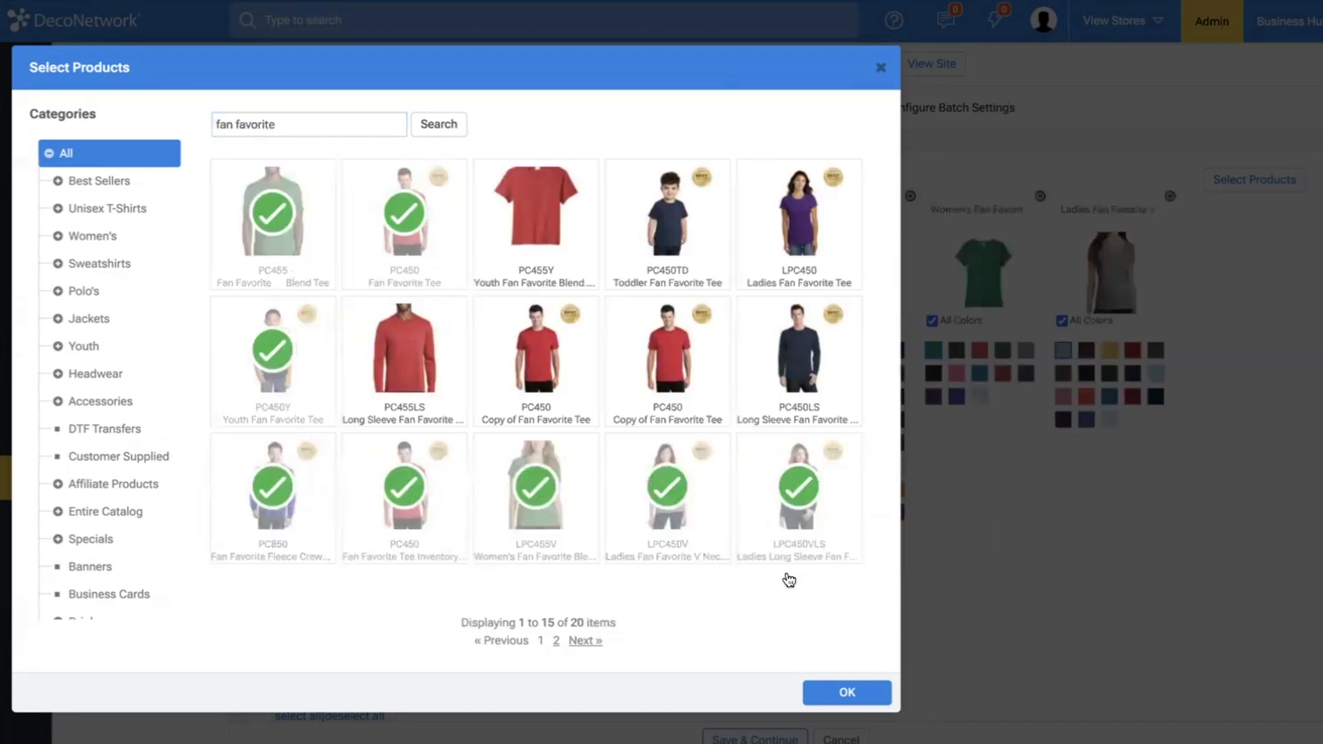
{"action": "left_click", "coordinate": [686, 236]}
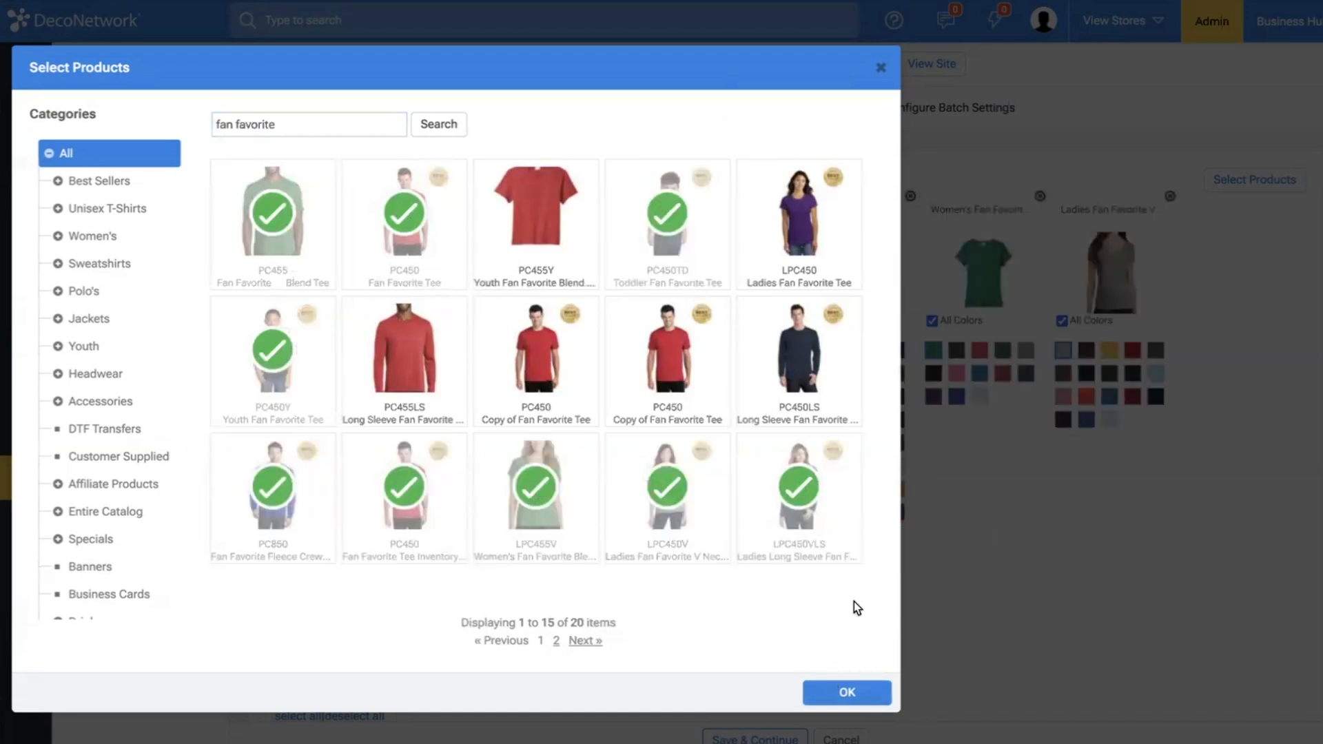
{"action": "left_click", "coordinate": [857, 694]}
Set black or another dark color as the displayed color of the added adult, youth and women's garments, and remove the Fan Favorite Tee Inventory product.
{"action": "left_click", "coordinate": [414, 374]}
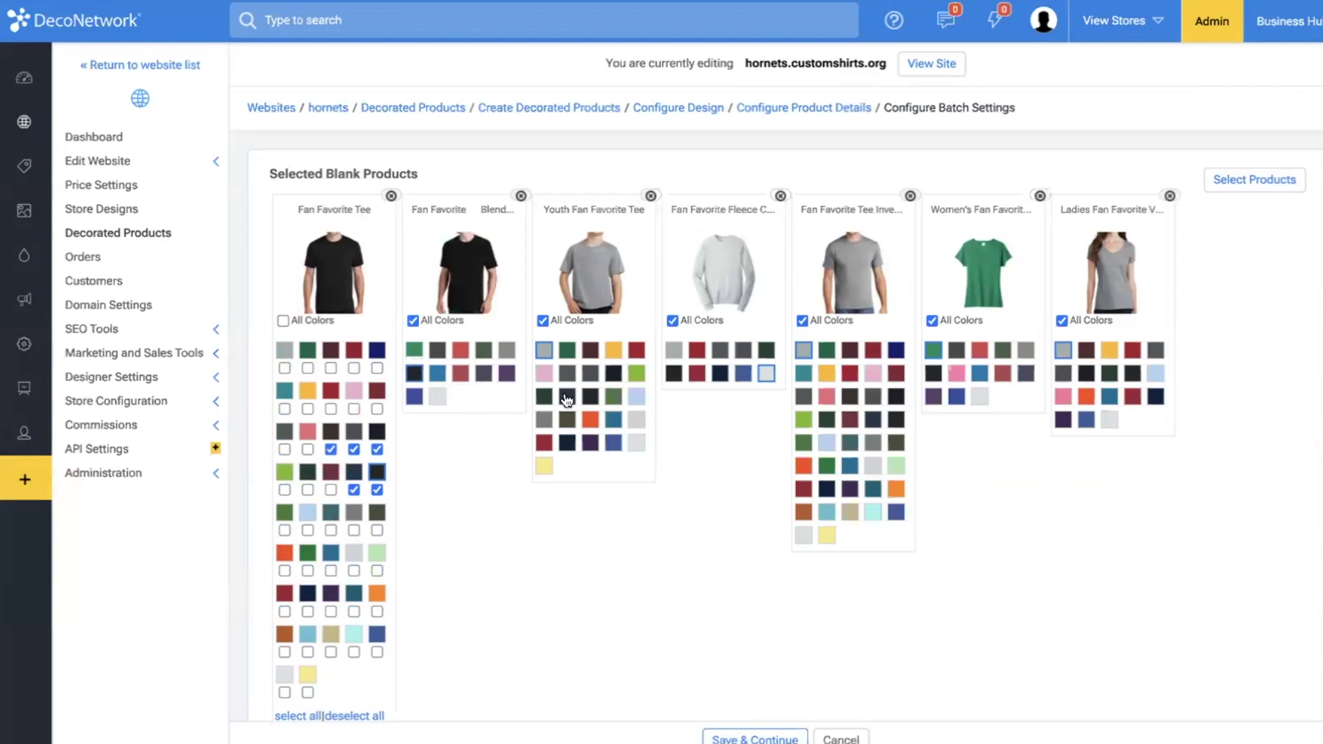
{"action": "left_click", "coordinate": [613, 374]}
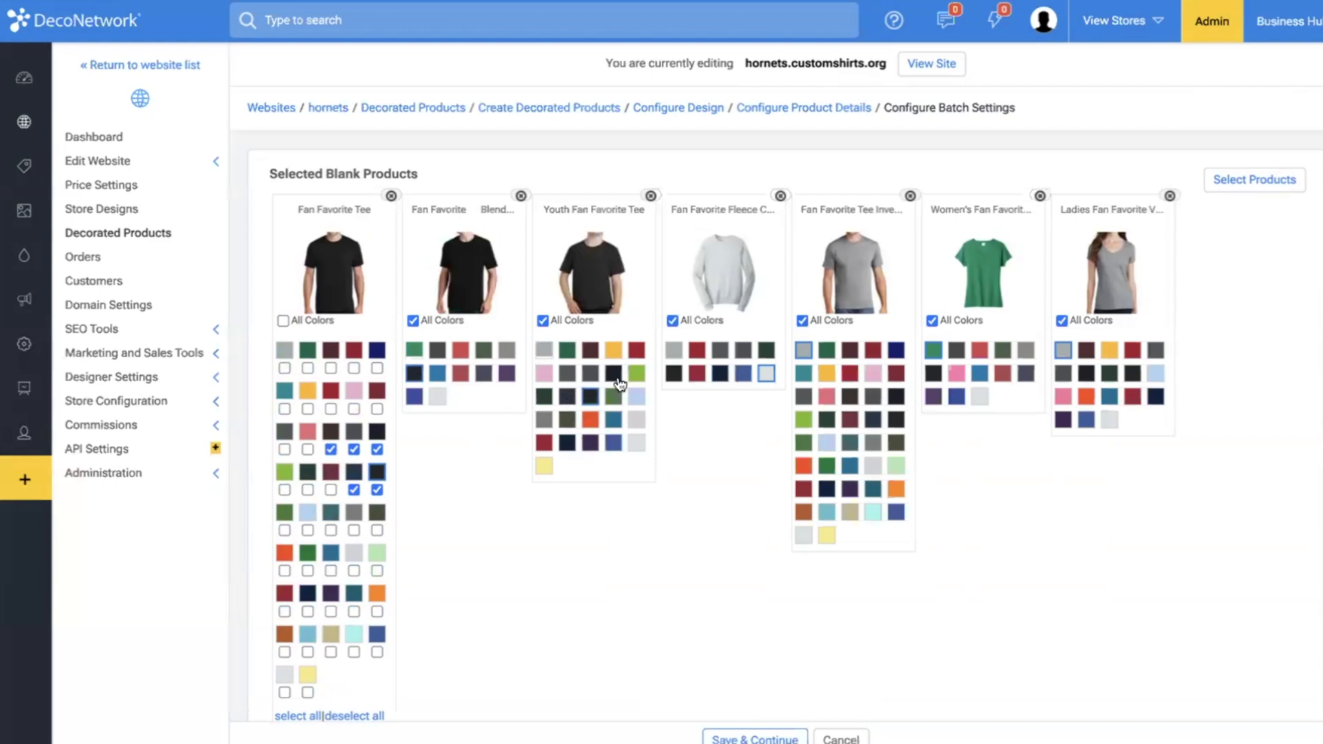
{"action": "left_click", "coordinate": [591, 397]}
{"action": "left_click", "coordinate": [675, 376]}
{"action": "left_click", "coordinate": [896, 398]}
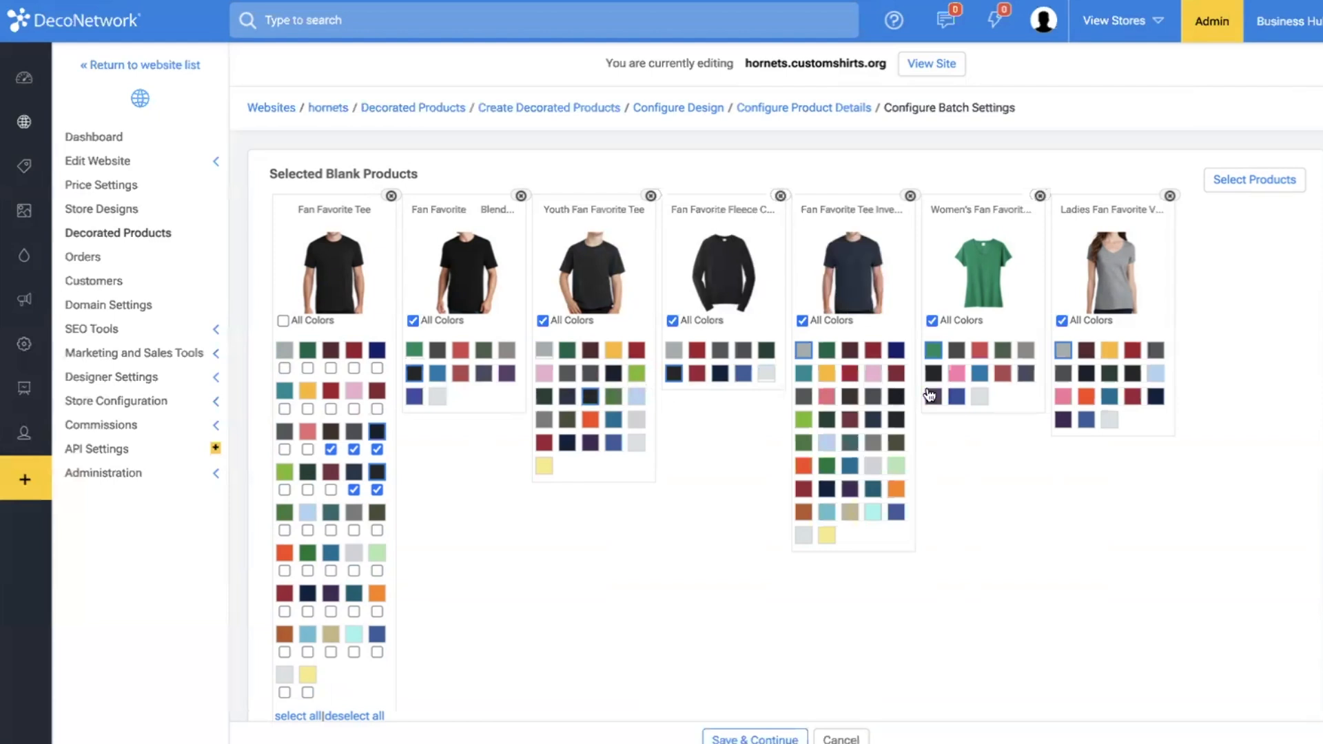
{"action": "left_click", "coordinate": [935, 374]}
{"action": "left_click", "coordinate": [1087, 374]}
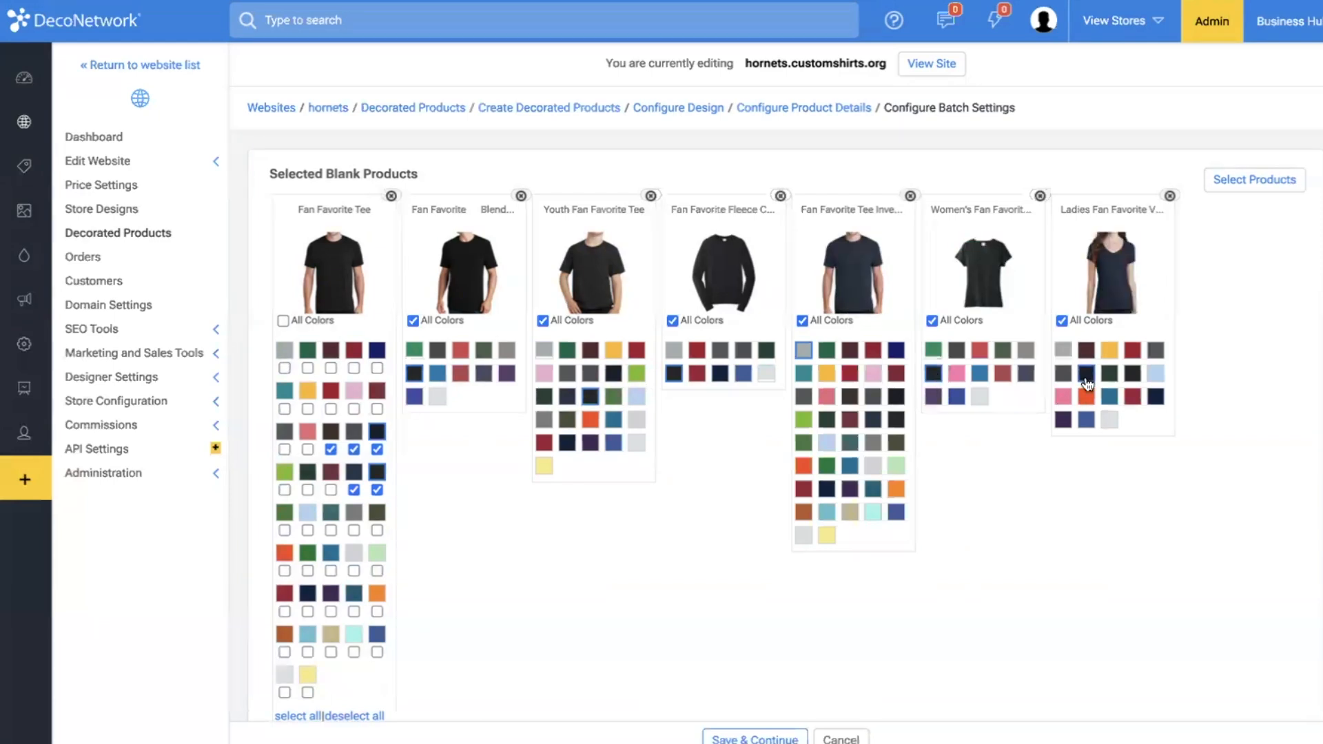
{"action": "left_click", "coordinate": [910, 197]}
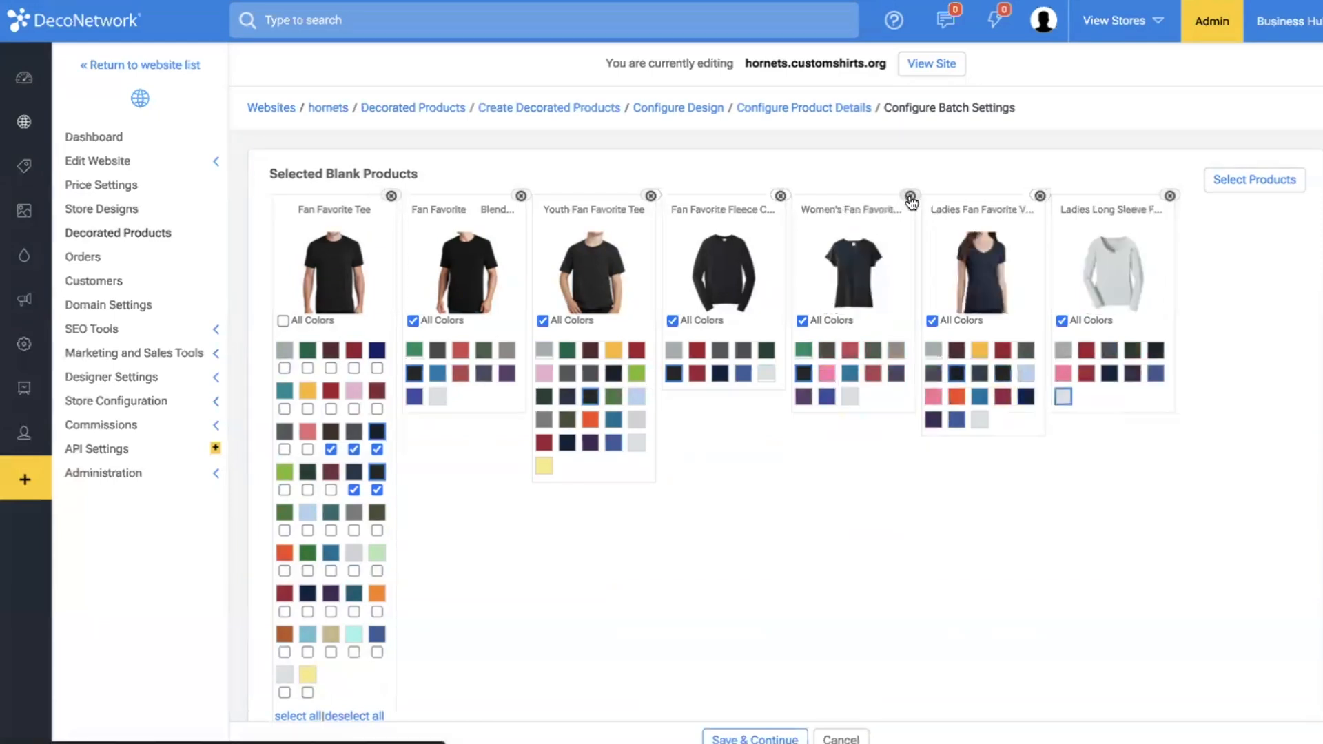
{"action": "left_click", "coordinate": [1156, 350]}
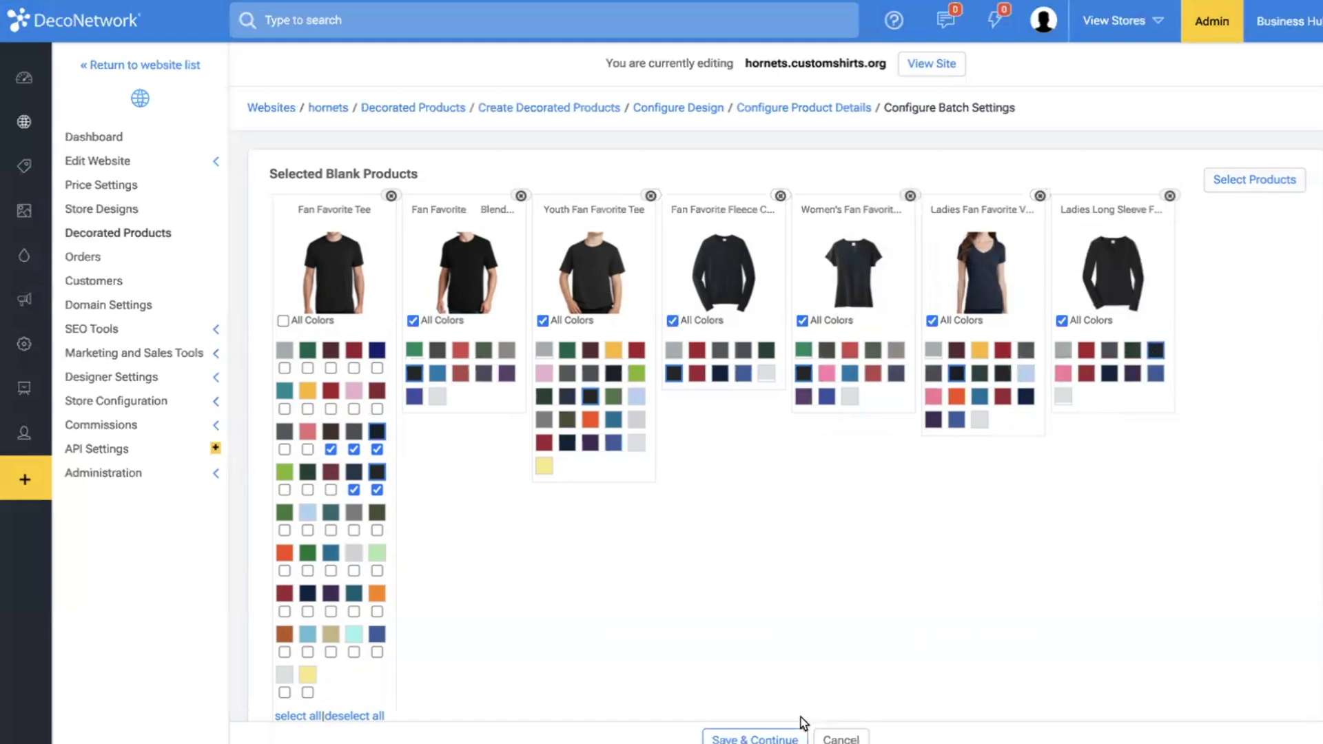
Save the batch of decorated products and accept the default retail pricing for all of them.
{"action": "left_click", "coordinate": [757, 736]}
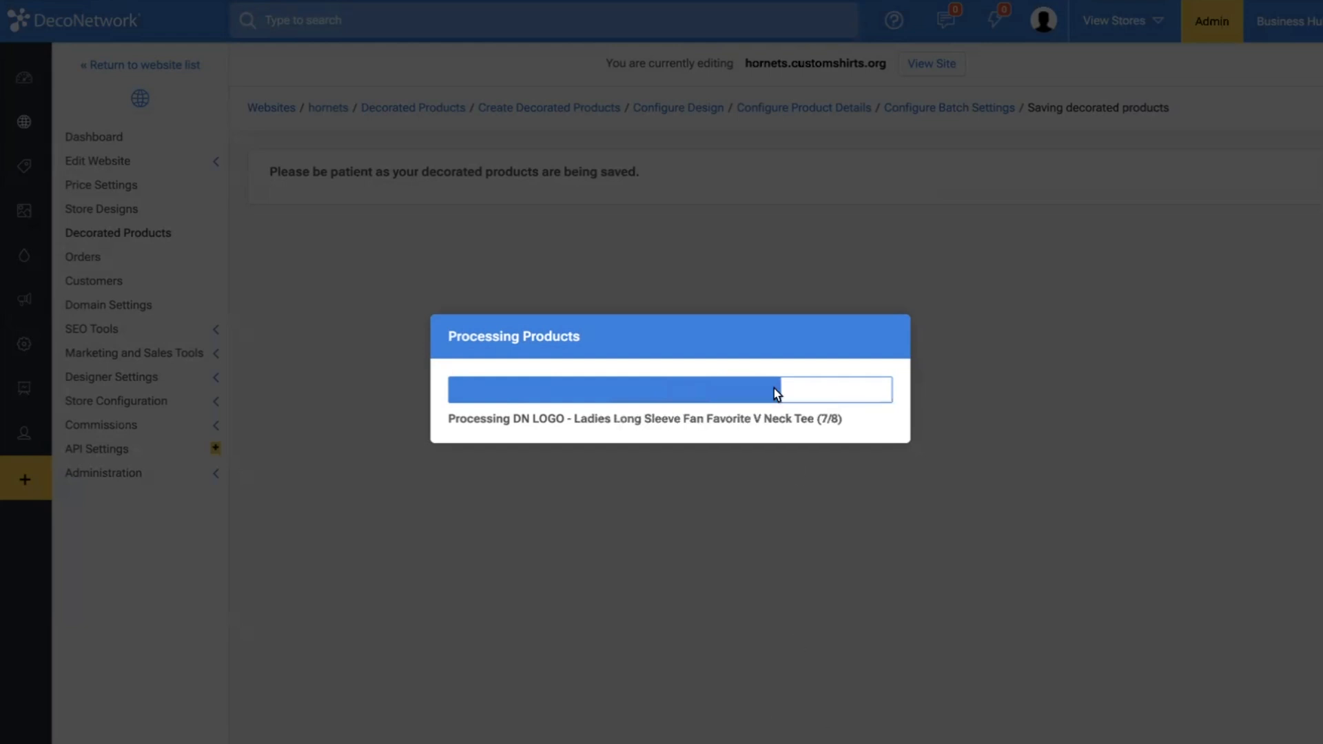
{"action": "left_click", "coordinate": [858, 446]}
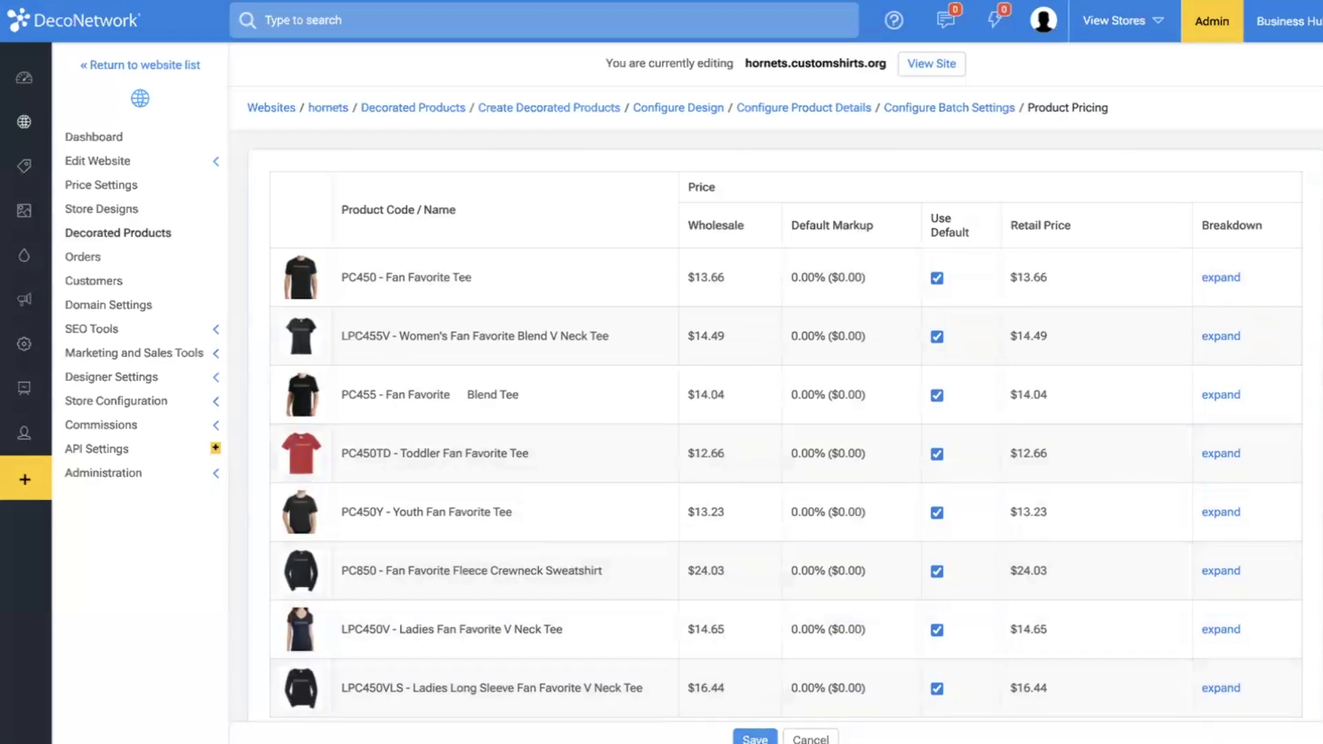
{"action": "left_click", "coordinate": [752, 739]}
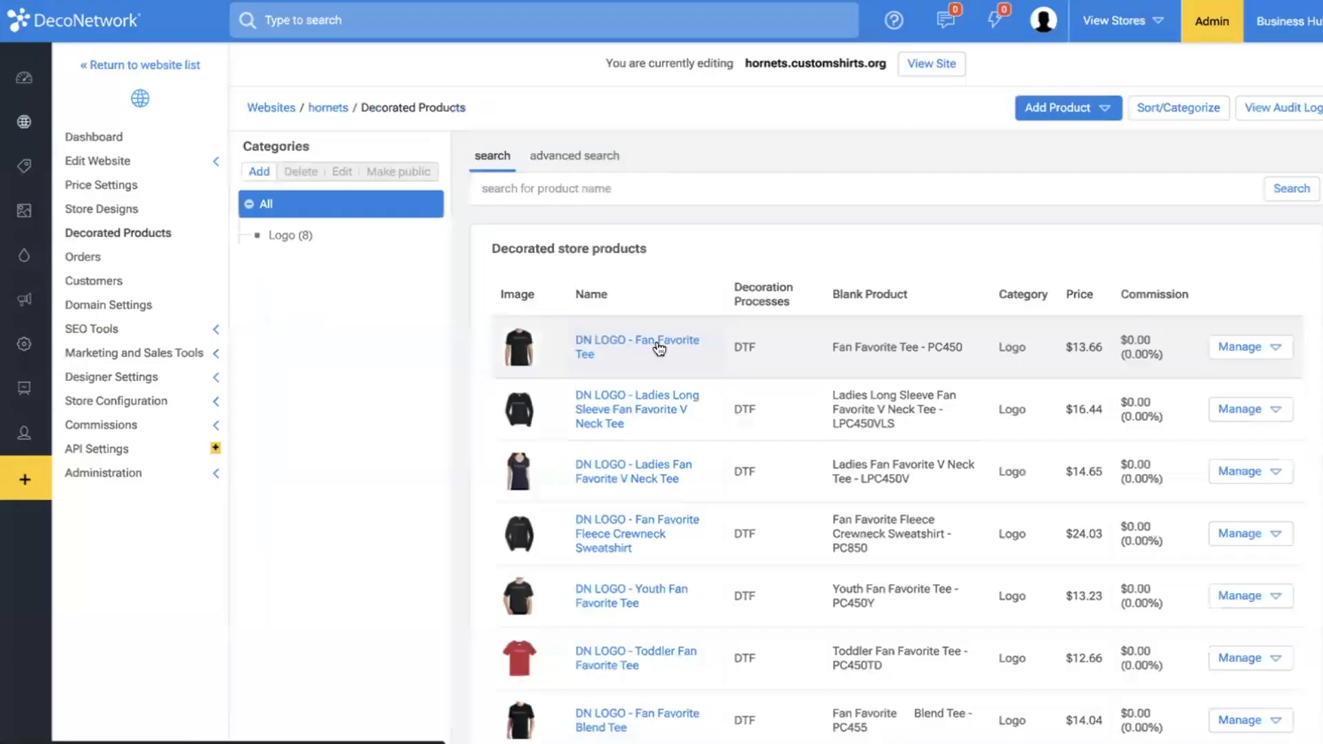
Rename the Logo category of the decorated products as Unisex.
{"action": "left_click", "coordinate": [272, 241]}
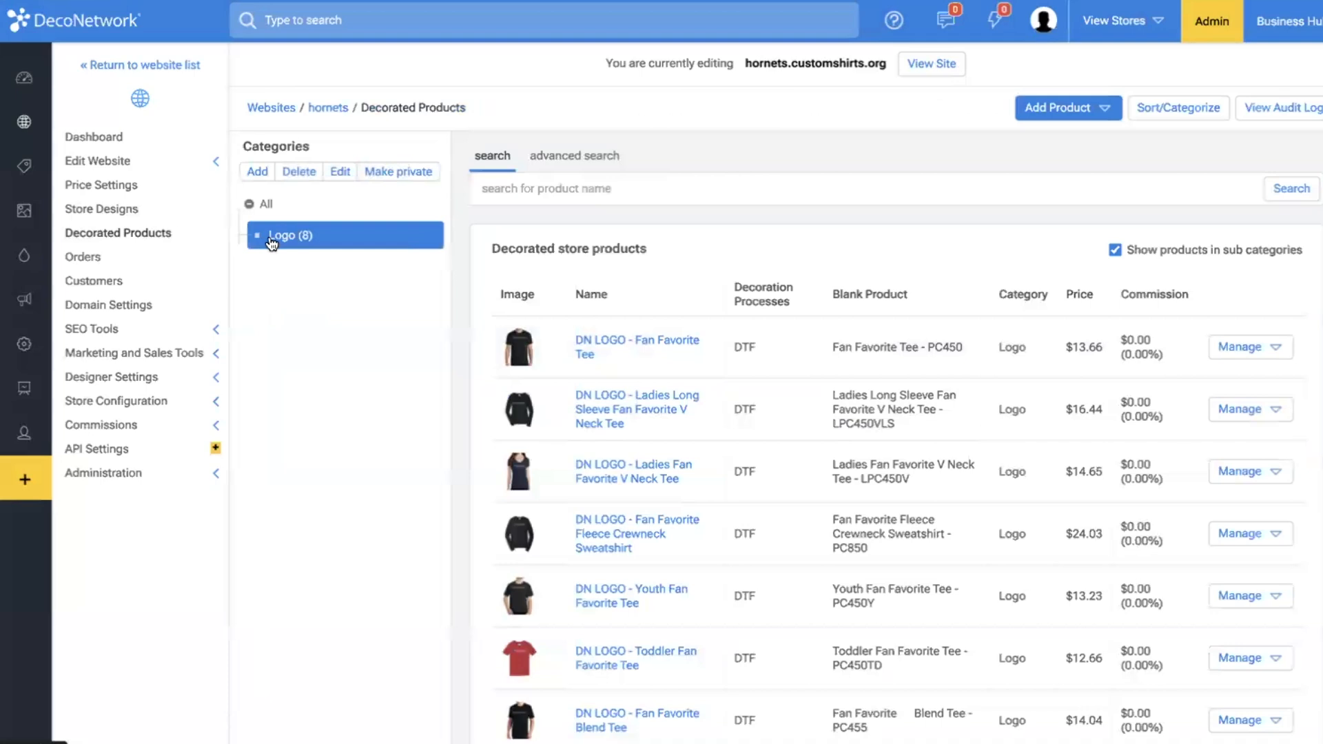
{"action": "left_click", "coordinate": [340, 172]}
{"action": "double_click", "coordinate": [462, 190]}
{"action": "type", "text": "Unisex"}
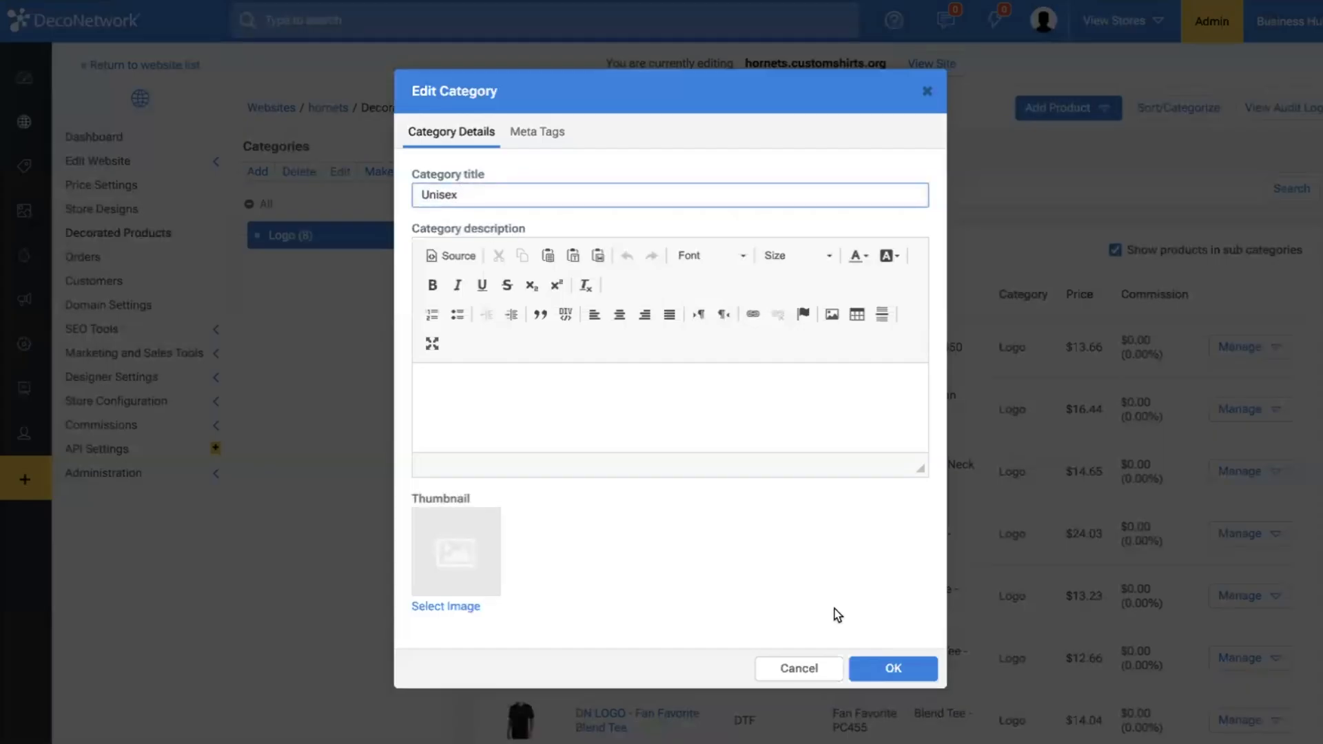
{"action": "left_click", "coordinate": [892, 668]}
Add a top-level product category titled "Youth".
{"action": "left_click", "coordinate": [266, 199]}
{"action": "left_click", "coordinate": [258, 171]}
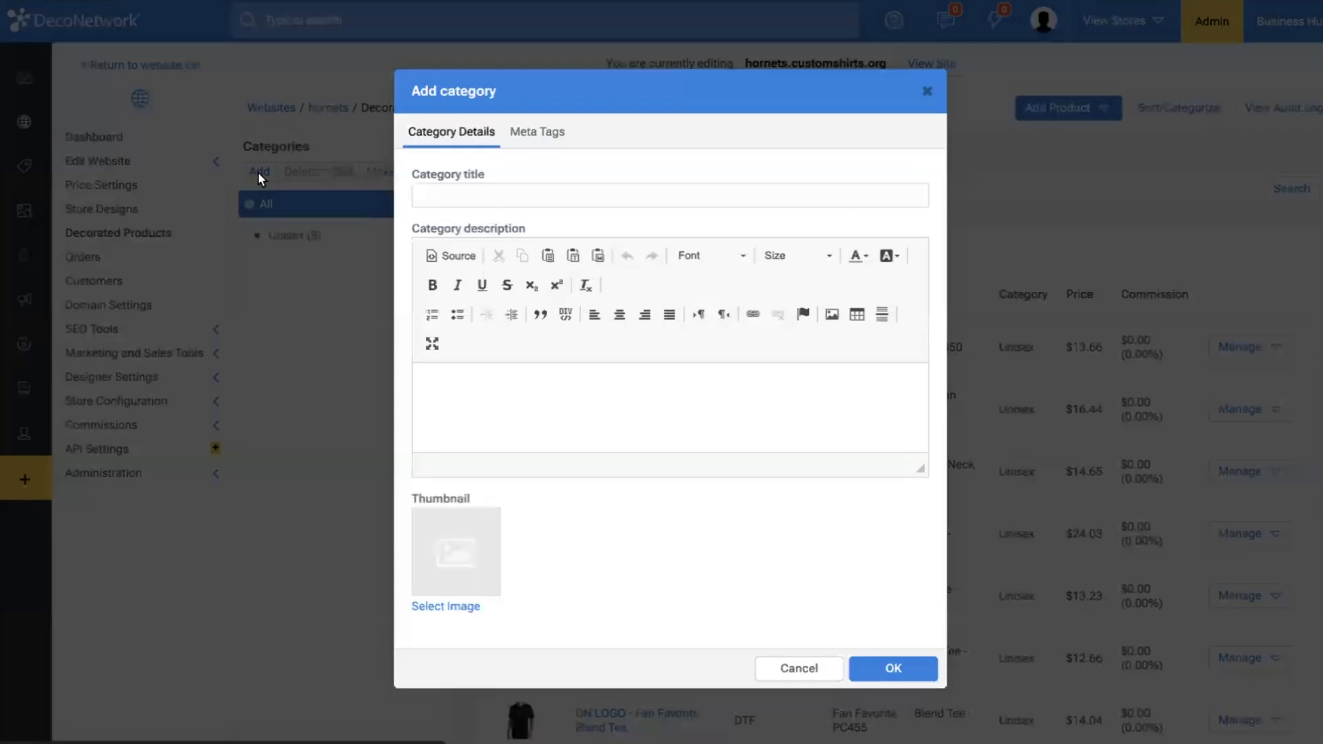
{"action": "left_click", "coordinate": [528, 193]}
{"action": "type", "text": "Youth"}
{"action": "left_click", "coordinate": [892, 668]}
Add a product category titled "Women's" and place it above Youth in the category order.
{"action": "left_click", "coordinate": [255, 171]}
{"action": "left_click", "coordinate": [443, 195]}
{"action": "type", "text": "Women's"}
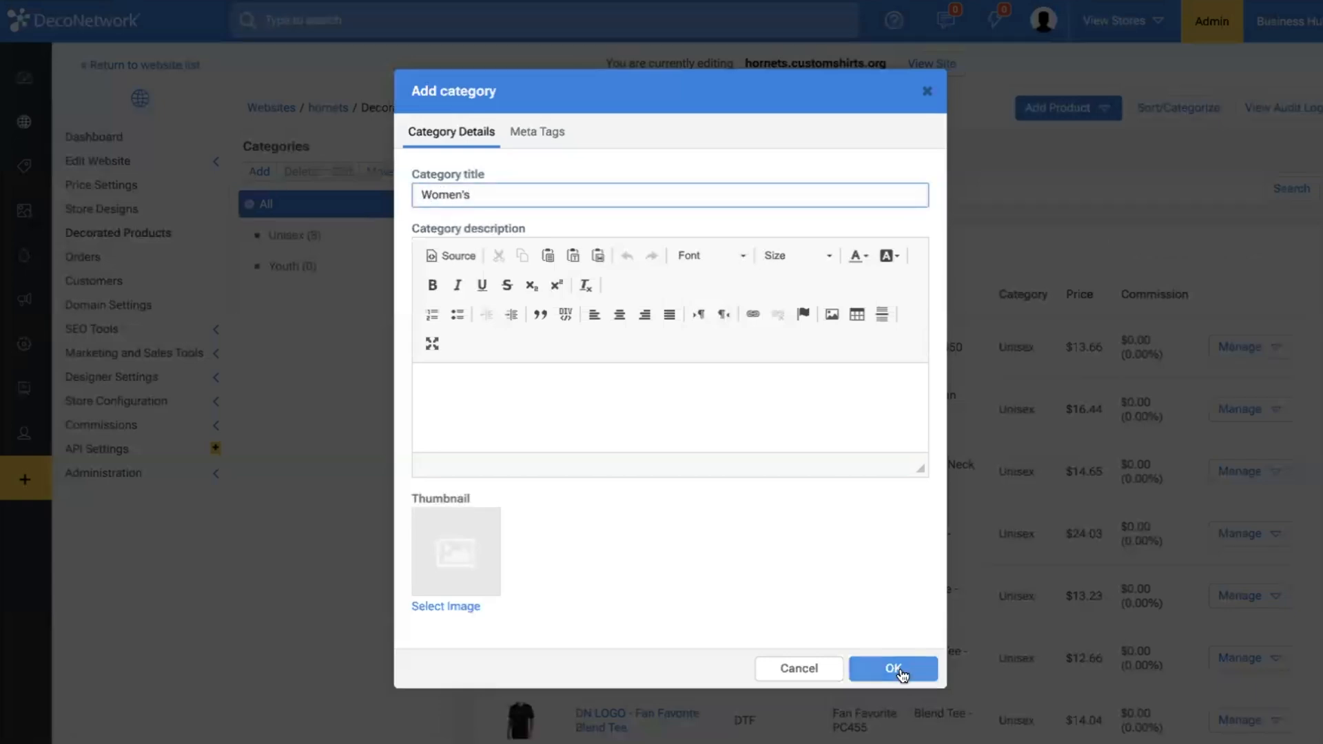
{"action": "left_click", "coordinate": [889, 668]}
{"action": "left_click_drag", "start_coordinate": [293, 304], "coordinate": [320, 260]}
Open product sorting and assign the two Ladies V Neck tees and Women's Blend V Neck Tee to Women's, and the Youth Fan Favorite Tee to Youth.
{"action": "left_click", "coordinate": [1173, 108]}
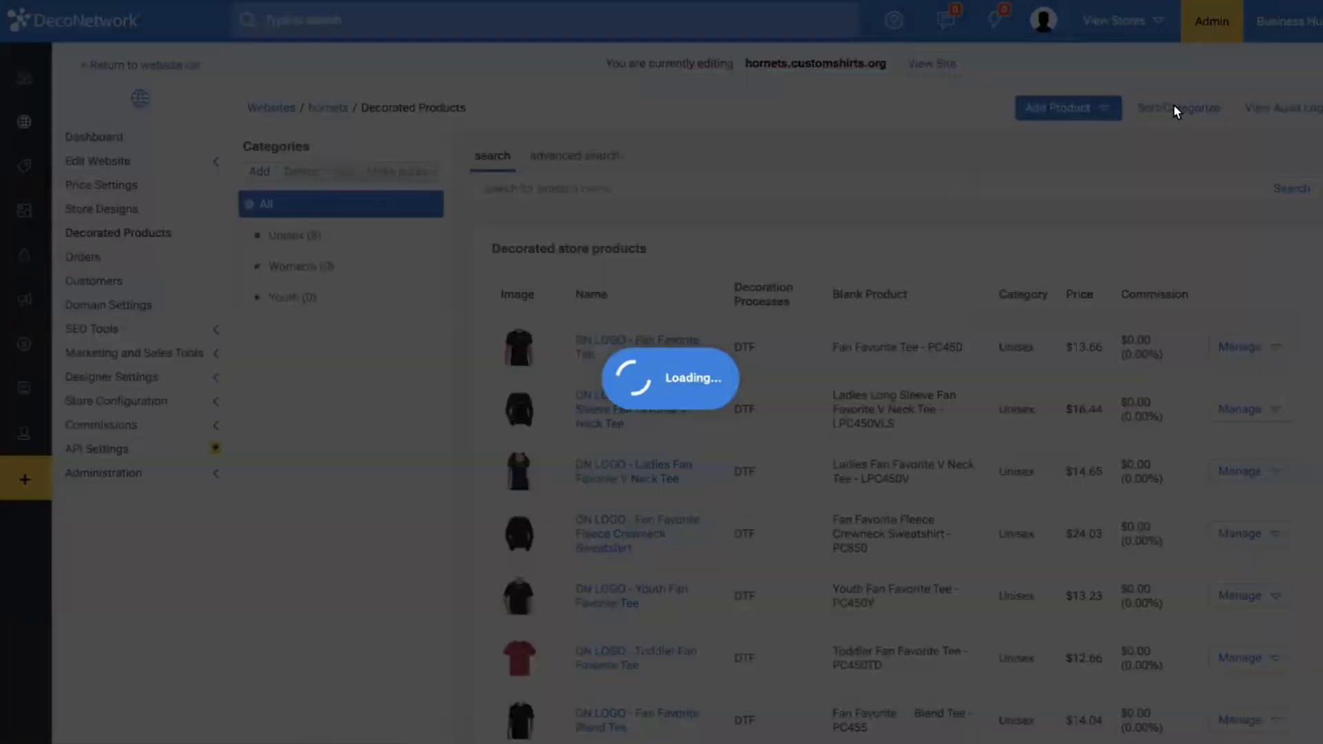
{"action": "left_click_drag", "start_coordinate": [520, 377], "coordinate": [324, 247]}
{"action": "left_click_drag", "start_coordinate": [539, 478], "coordinate": [353, 278]}
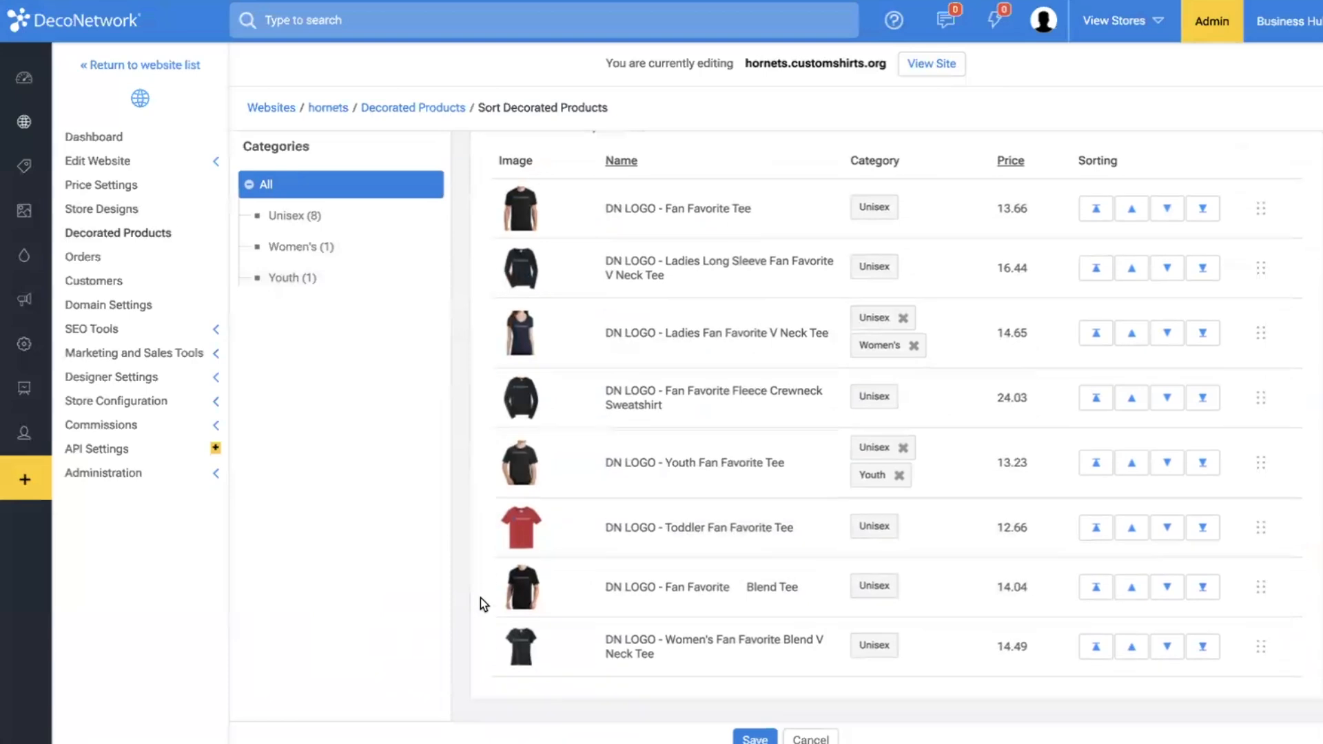
{"action": "left_click_drag", "start_coordinate": [519, 658], "coordinate": [343, 269]}
{"action": "left_click_drag", "start_coordinate": [522, 697], "coordinate": [315, 246]}
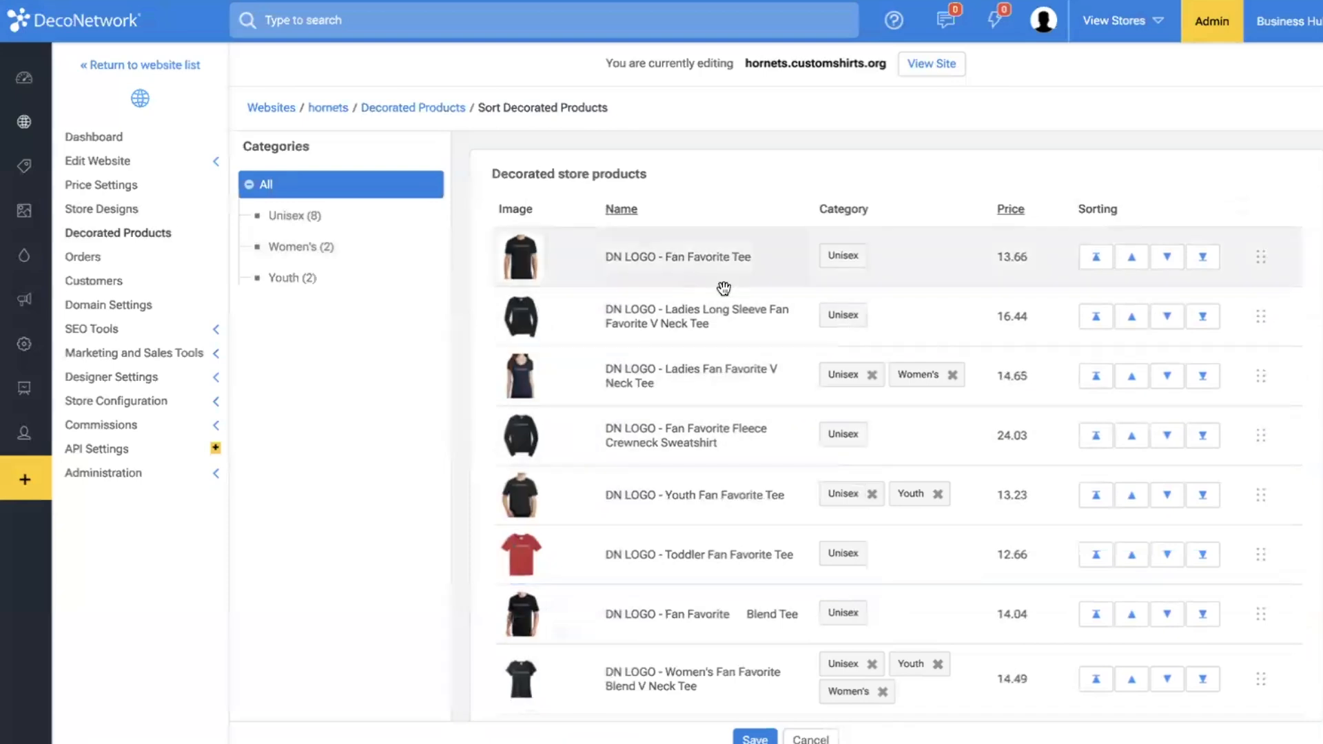
{"action": "left_click_drag", "start_coordinate": [517, 316], "coordinate": [269, 245]}
Remove the Unisex category from both Ladies V Neck tees and the Youth tee, and move the Toddler Fan Favorite Tee from Unisex to Youth.
{"action": "left_click", "coordinate": [872, 316]}
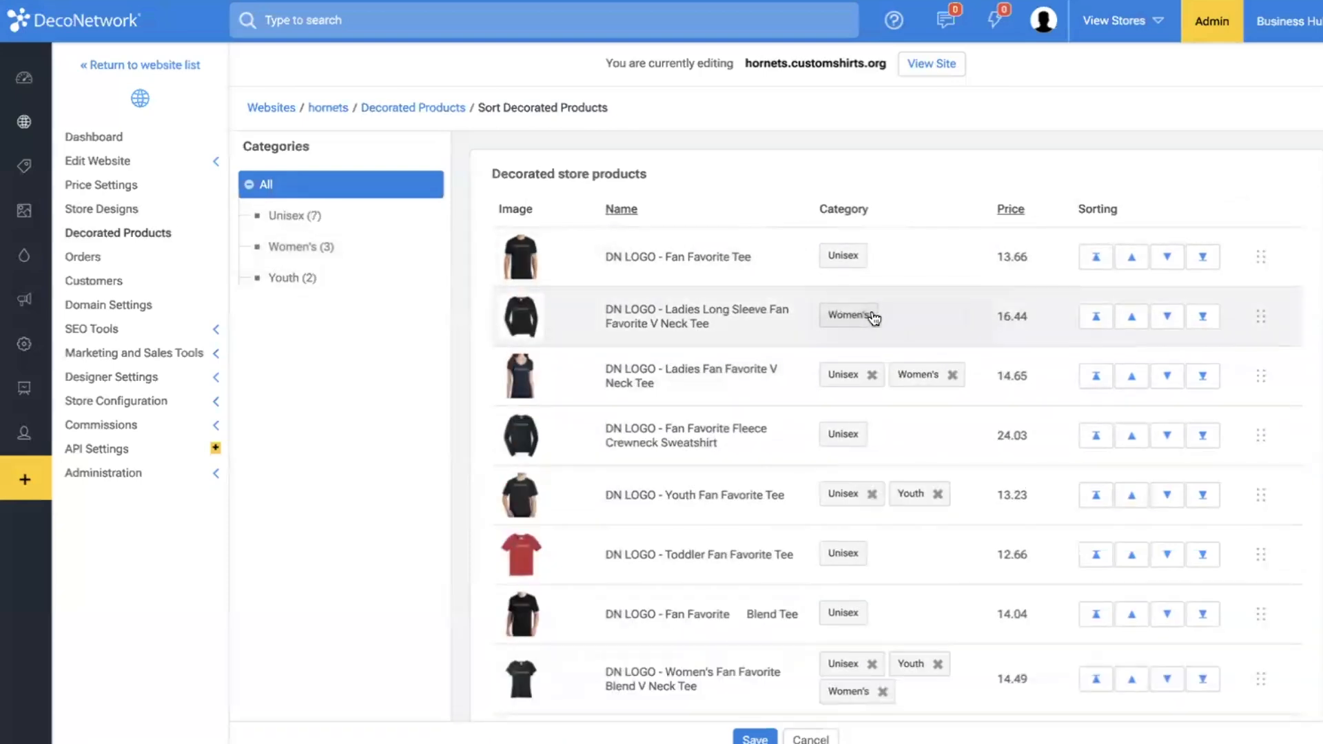
{"action": "left_click", "coordinate": [872, 374]}
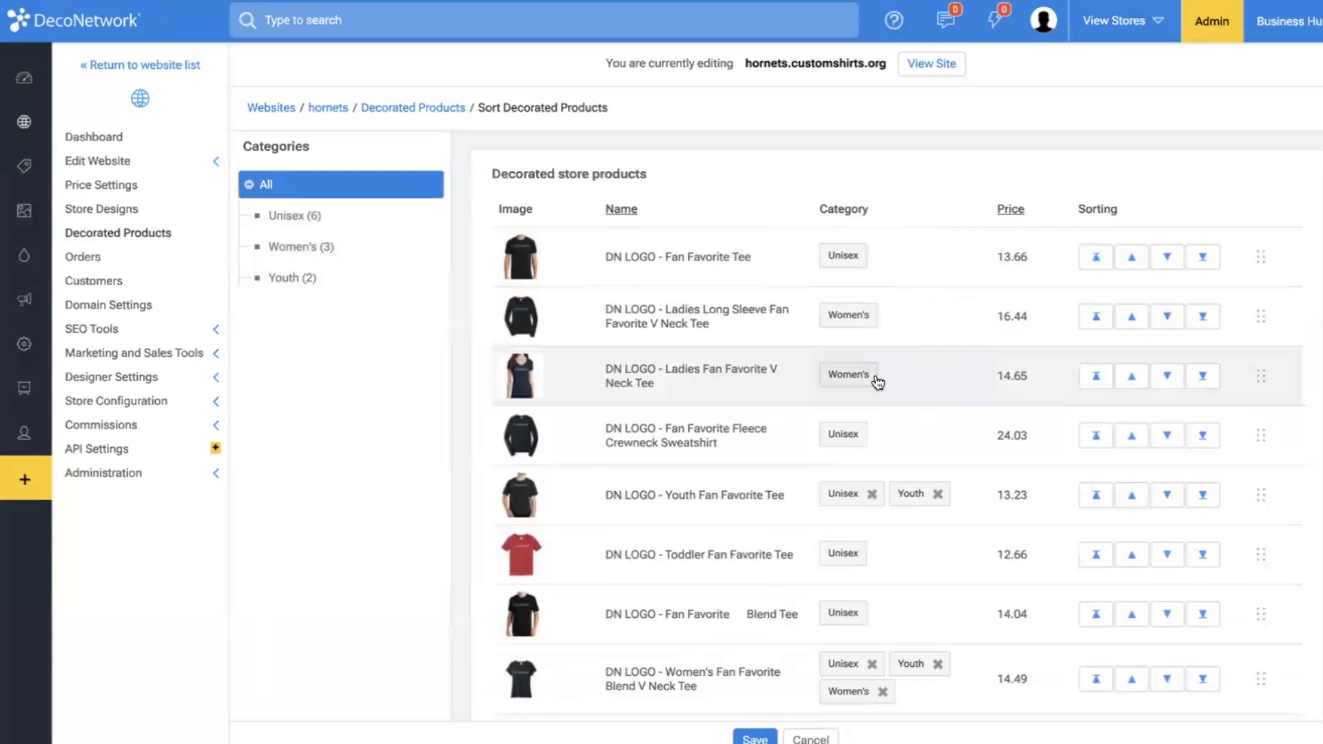
{"action": "scroll", "coordinate": [861, 459], "scroll_direction": "down", "scroll_amount": 1}
{"action": "left_click", "coordinate": [873, 460]}
{"action": "left_click_drag", "start_coordinate": [549, 516], "coordinate": [357, 276]}
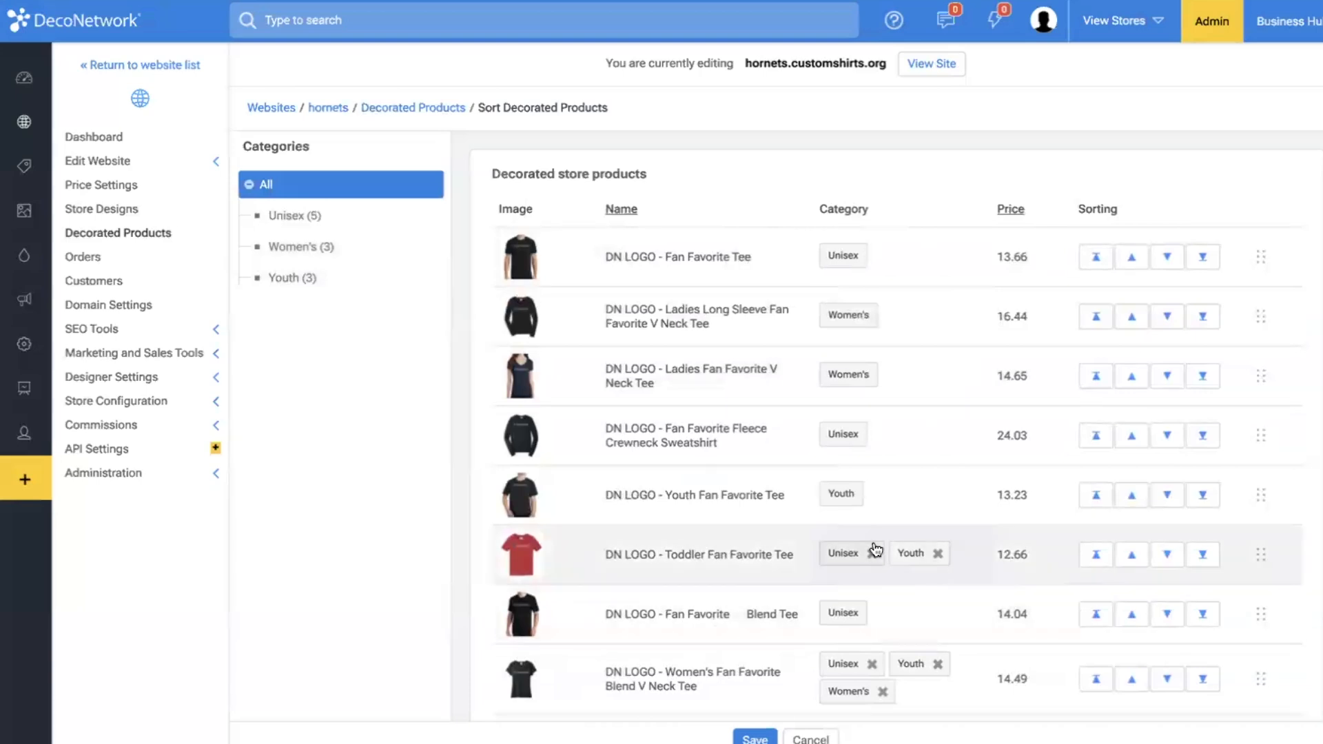
{"action": "left_click", "coordinate": [873, 554]}
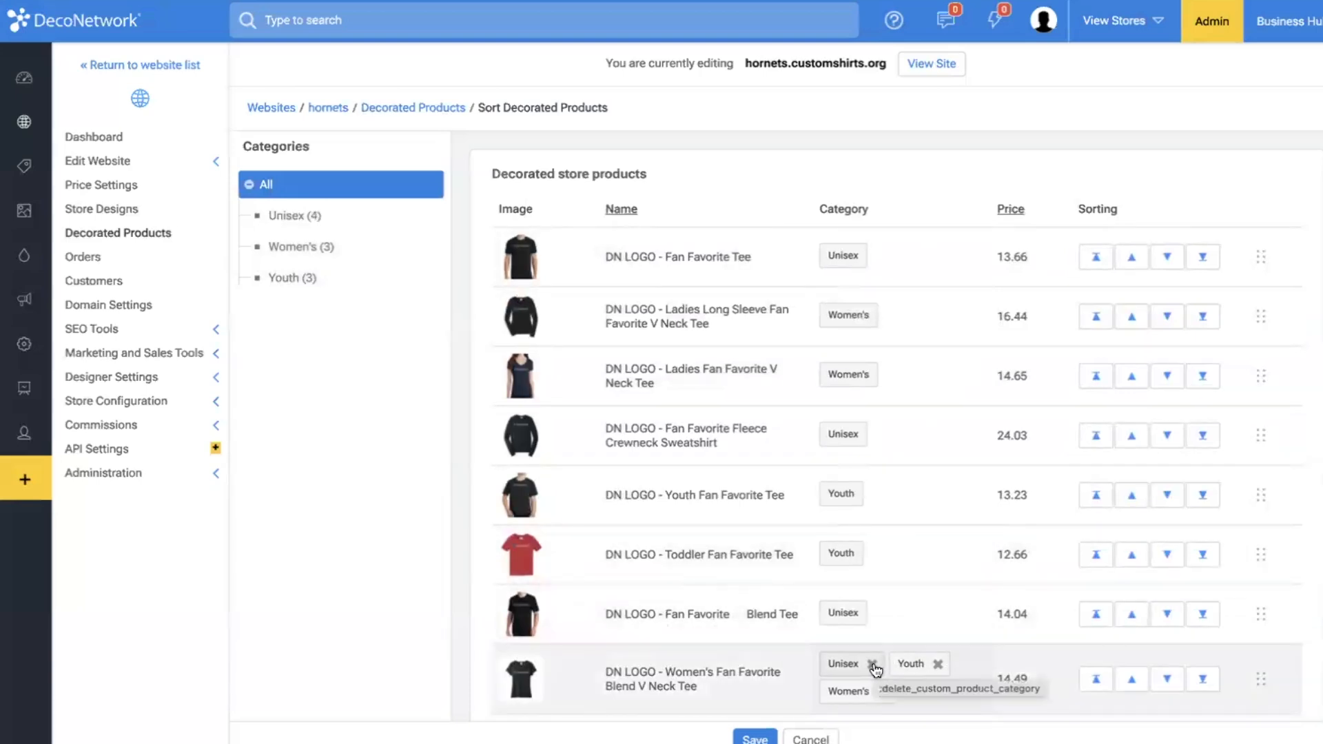
Remove the Unisex and Youth categories from the Women's Fan Favorite Blend V Neck Tee and save the product categorization.
{"action": "left_click", "coordinate": [873, 664]}
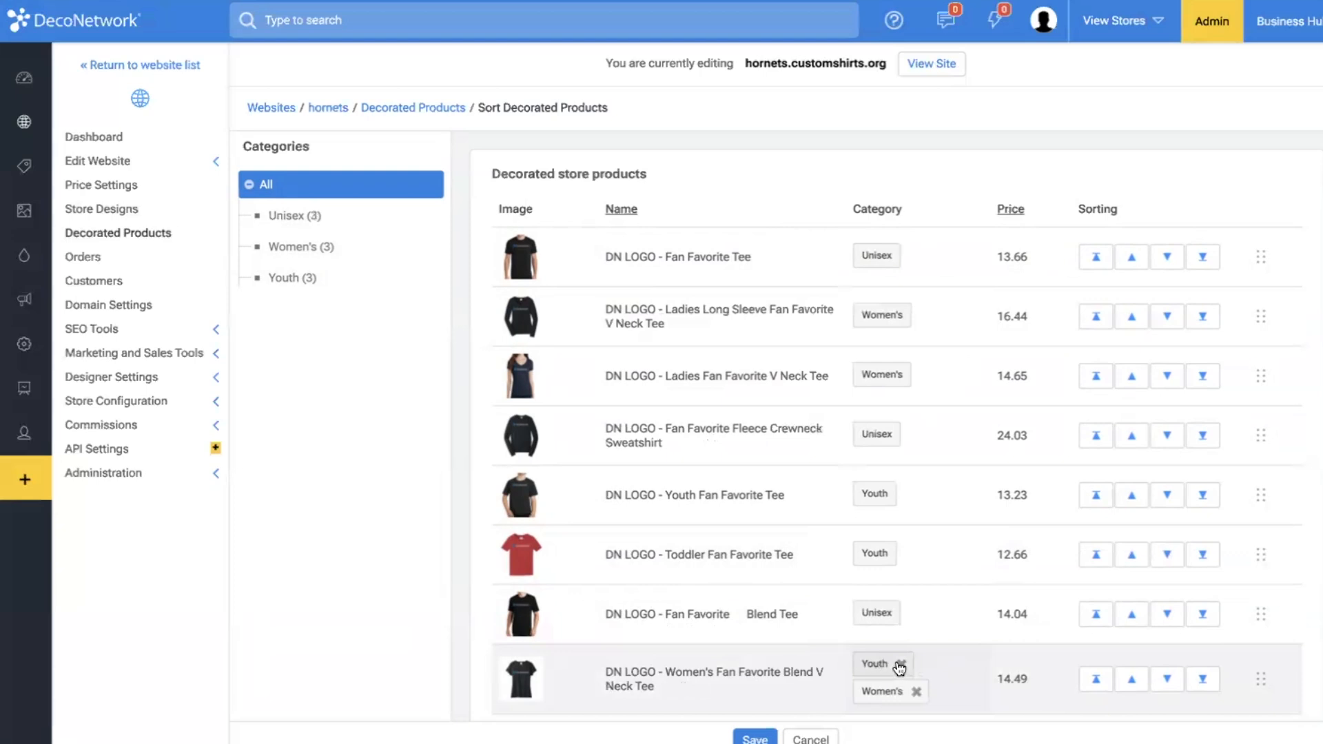
{"action": "left_click", "coordinate": [899, 665]}
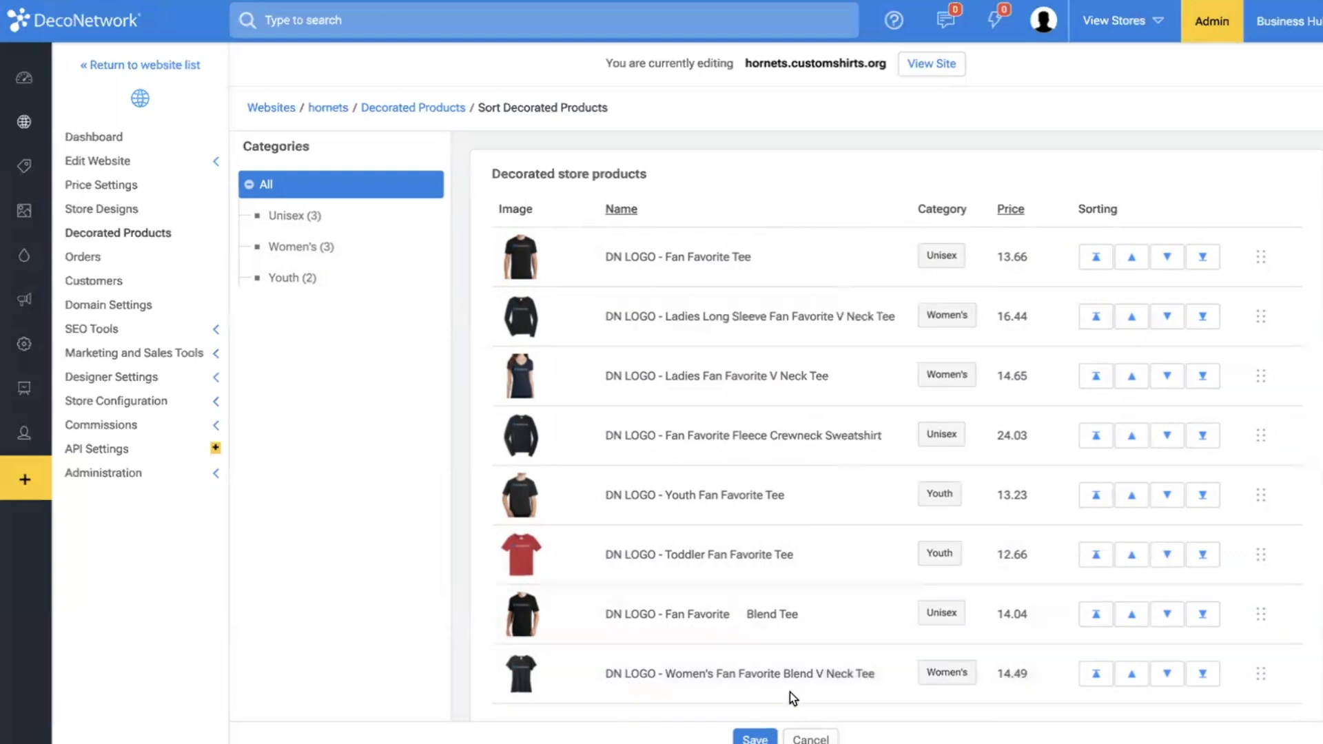
{"action": "left_click", "coordinate": [756, 738]}
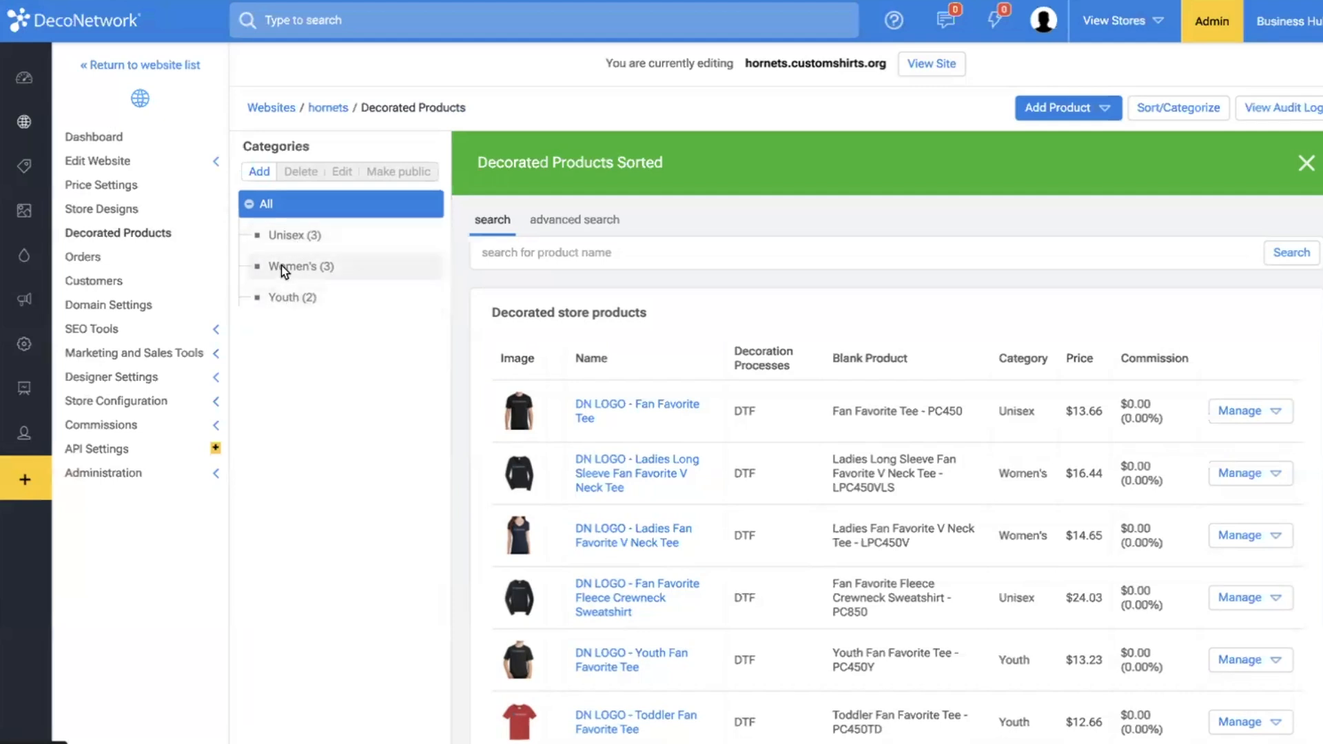
Open the store's Home page in the website page editor.
{"action": "left_click", "coordinate": [157, 159]}
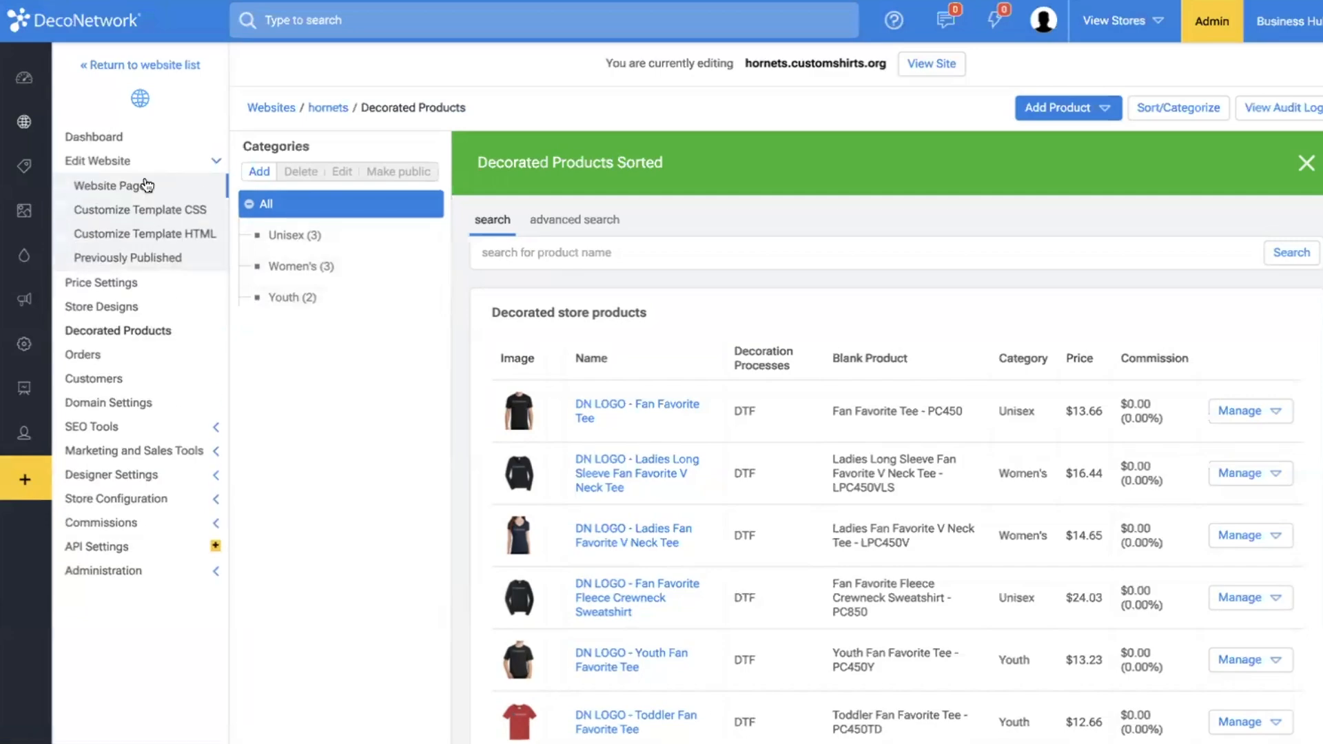
{"action": "left_click", "coordinate": [147, 185]}
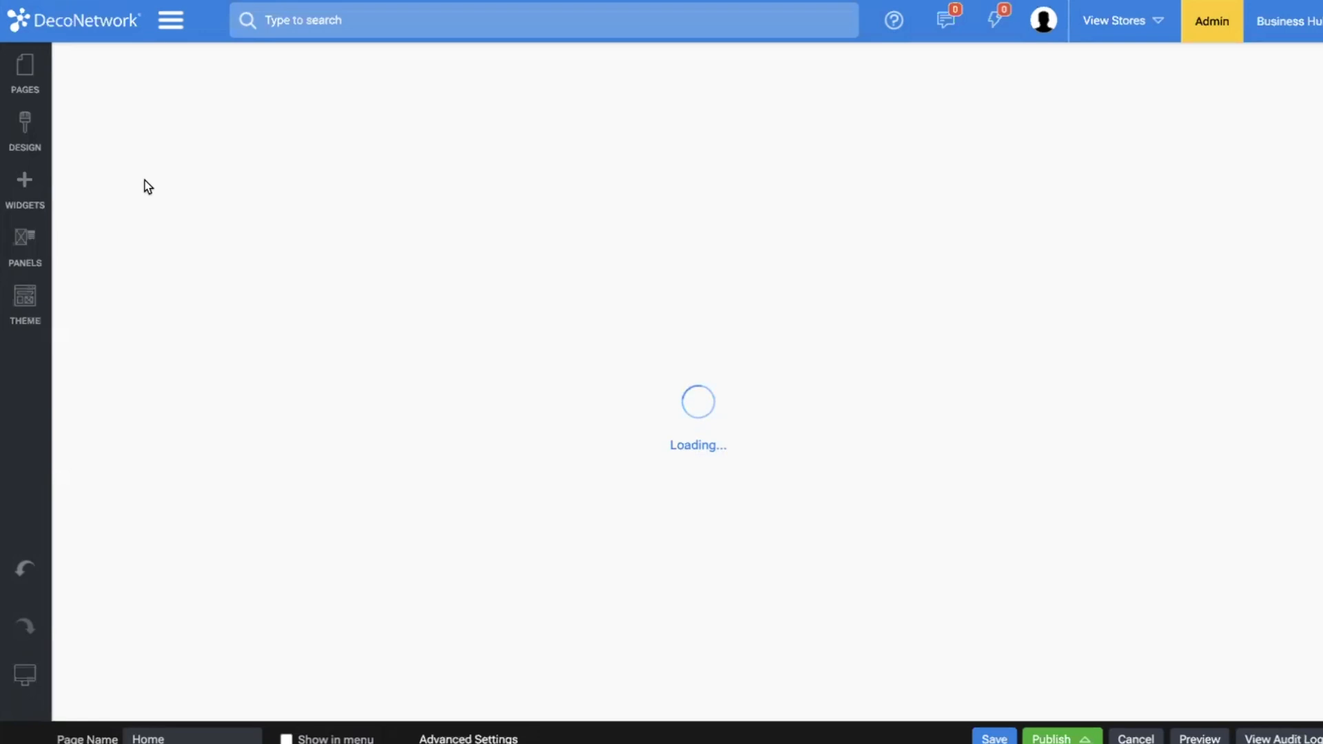
{"action": "scroll", "coordinate": [400, 320], "scroll_direction": "down", "scroll_amount": 3}
{"action": "scroll", "coordinate": [399, 320], "scroll_direction": "down", "scroll_amount": 10}
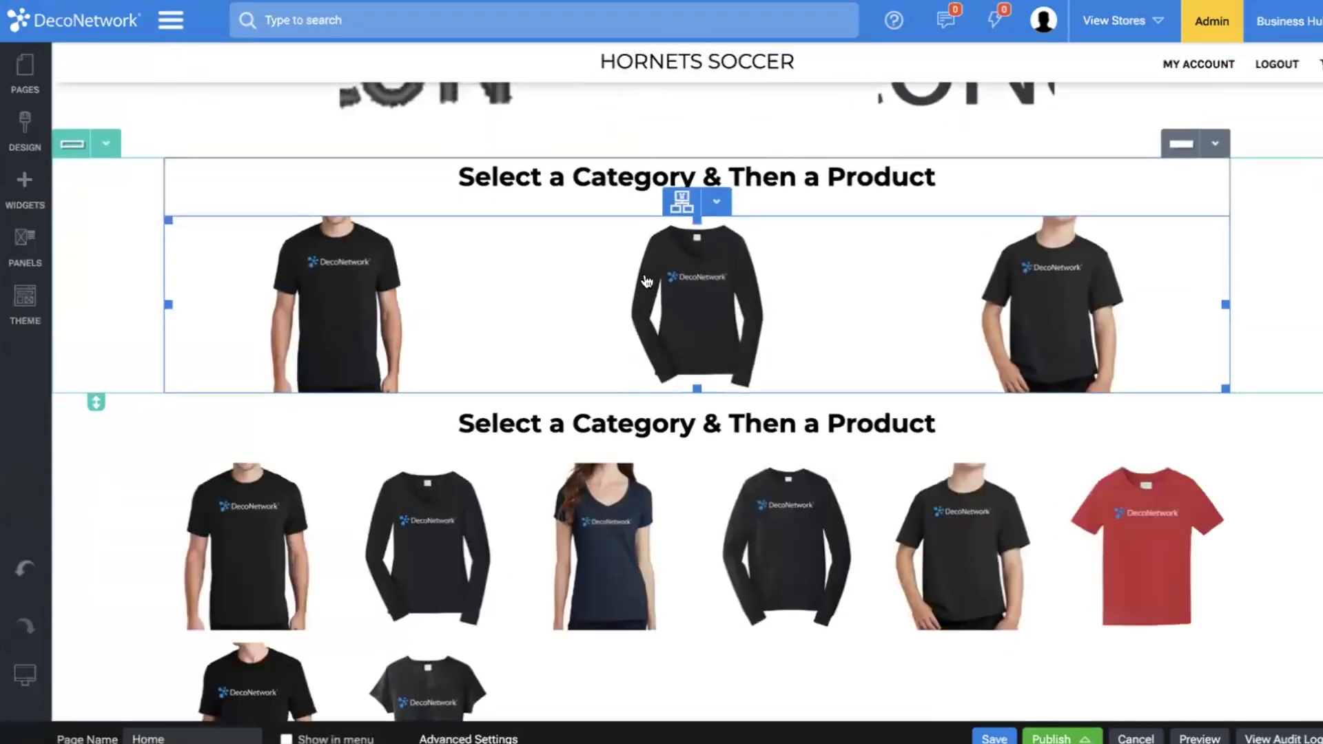
{"action": "scroll", "coordinate": [689, 311], "scroll_direction": "down", "scroll_amount": 4}
{"action": "scroll", "coordinate": [468, 421], "scroll_direction": "up", "scroll_amount": 9}
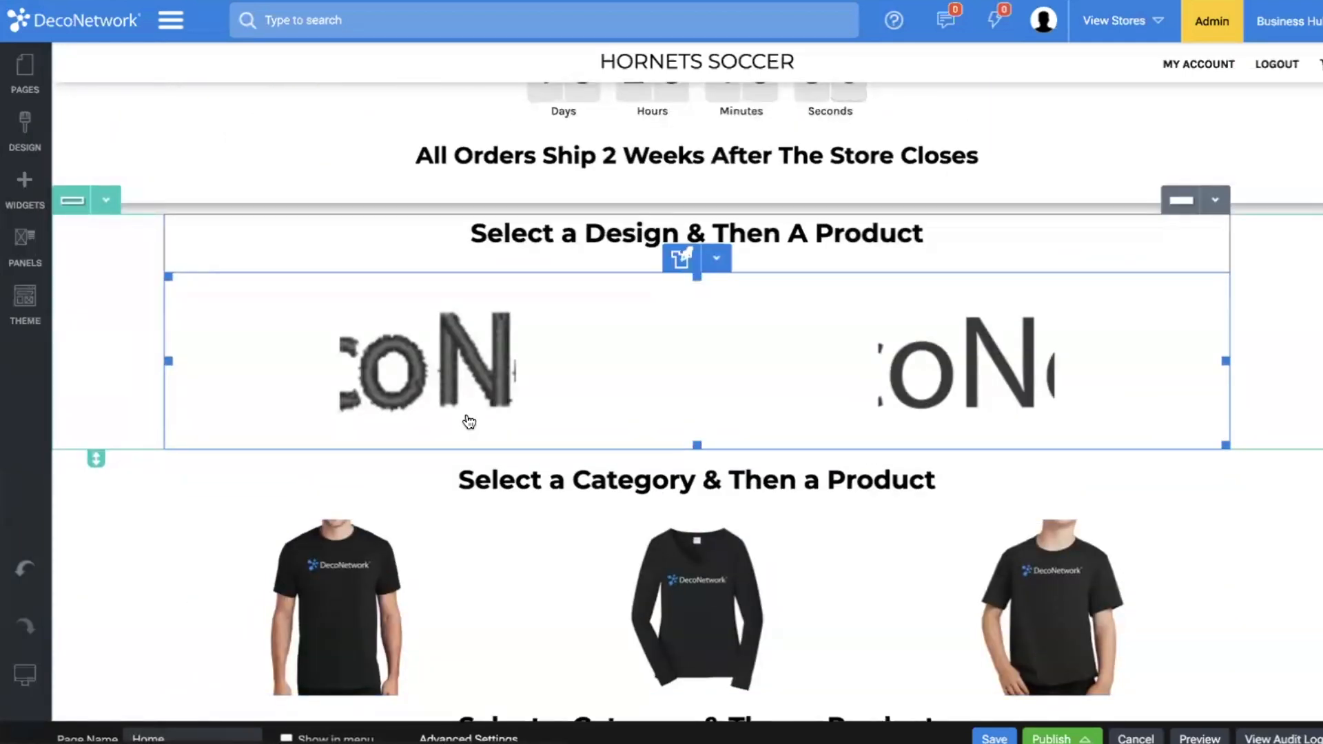
Set the home page's design listing to 30 designs per listing with uncropped 300x300 thumbnails.
{"action": "double_click", "coordinate": [501, 386]}
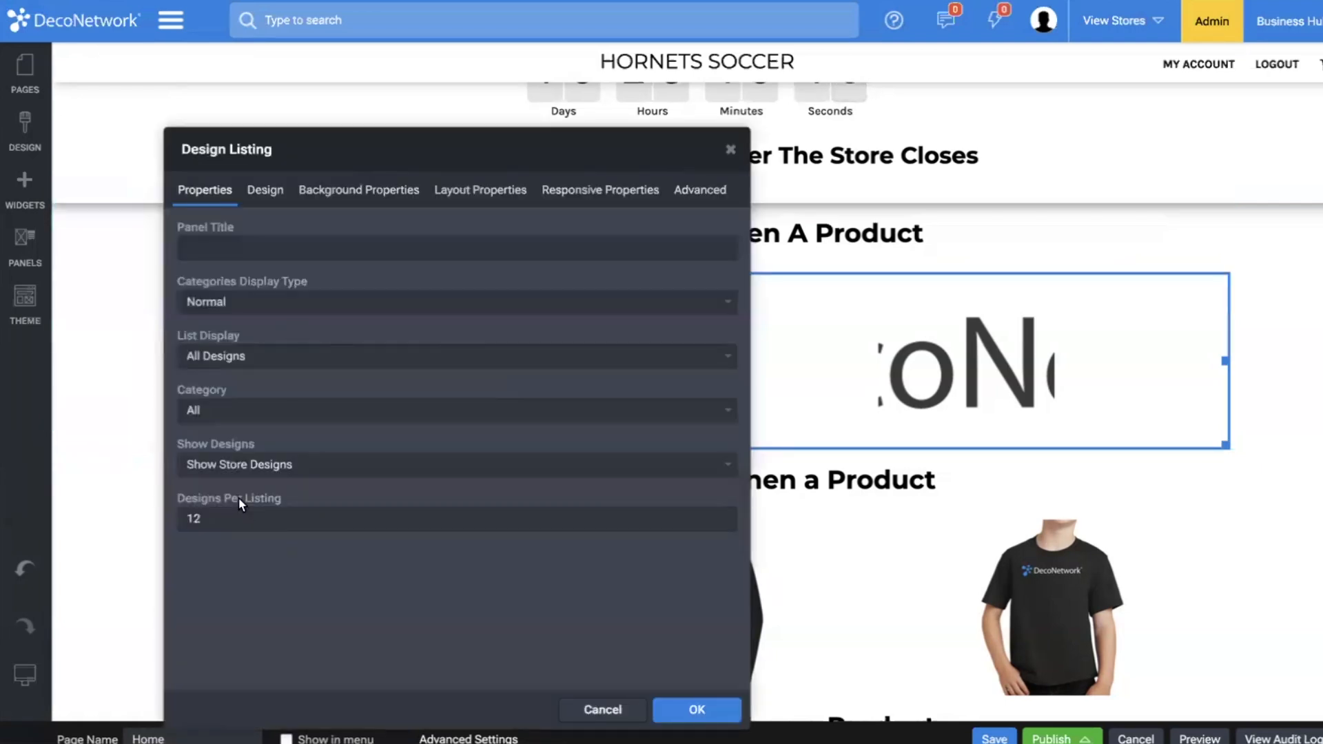
{"action": "double_click", "coordinate": [240, 517]}
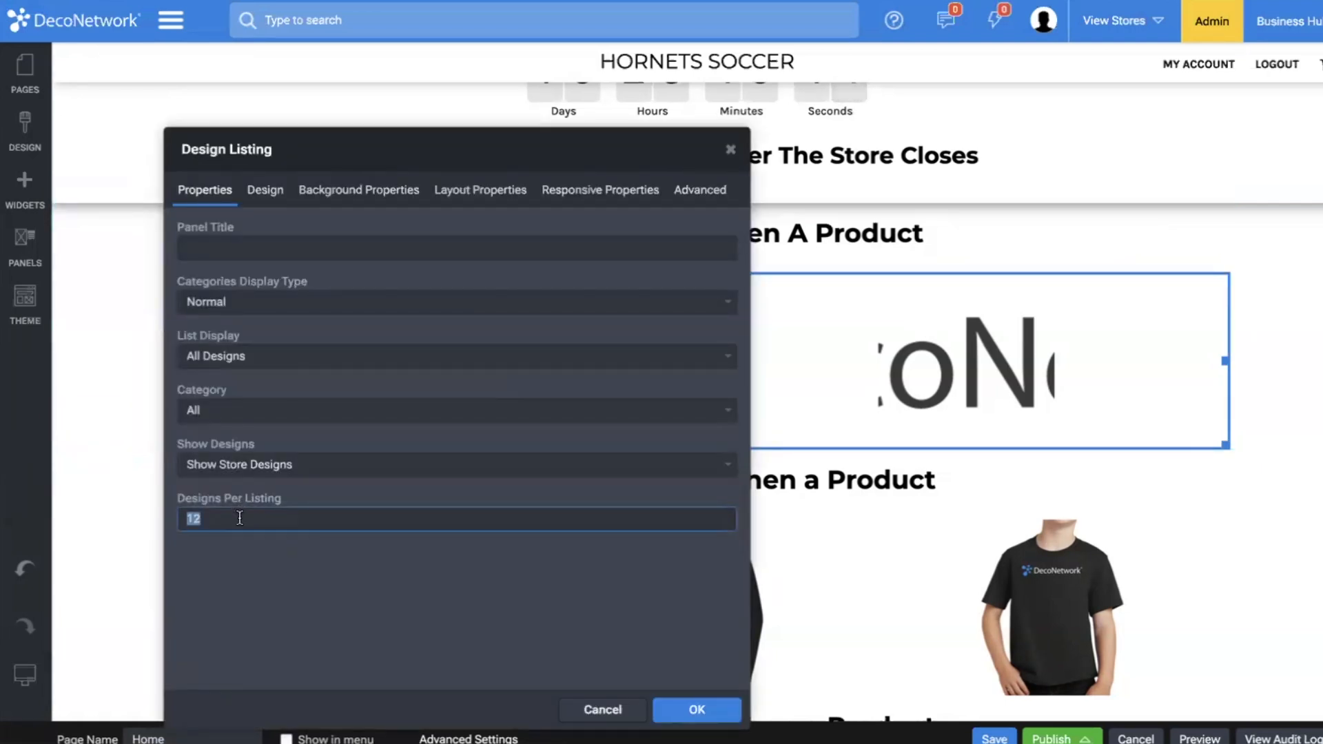
{"action": "type", "text": "30"}
{"action": "left_click", "coordinate": [258, 202]}
{"action": "left_click", "coordinate": [245, 428]}
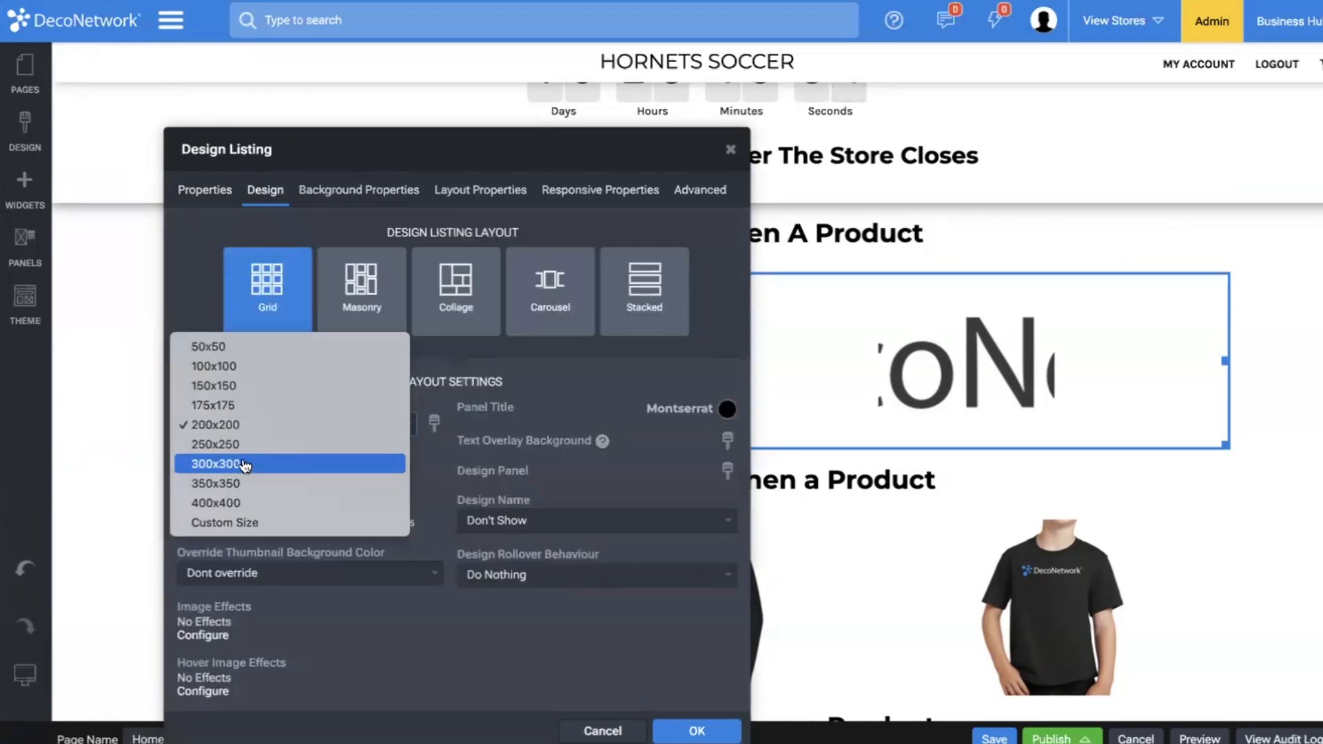
{"action": "left_click", "coordinate": [245, 464]}
{"action": "left_click", "coordinate": [215, 461]}
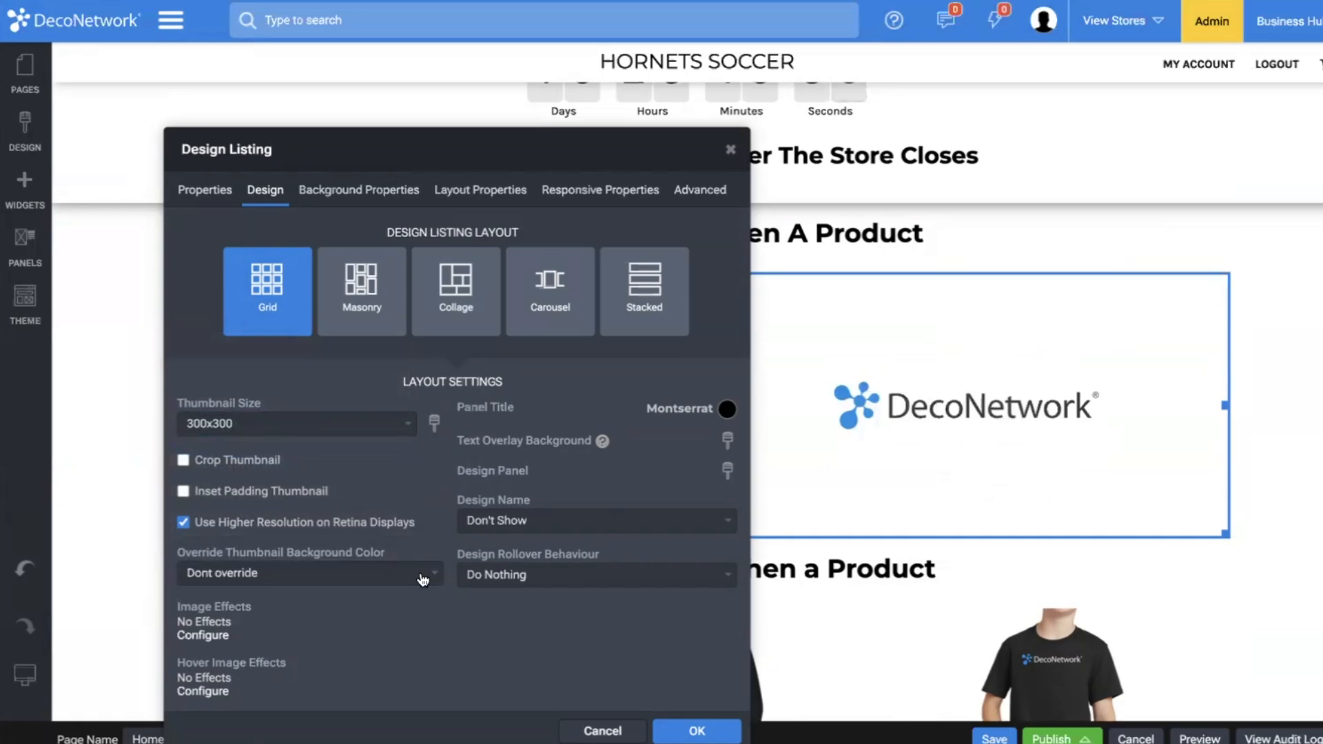
Give the design listing images a hover scale effect of 95 with a duration of 1000 and apply the listing settings.
{"action": "left_click", "coordinate": [203, 692]}
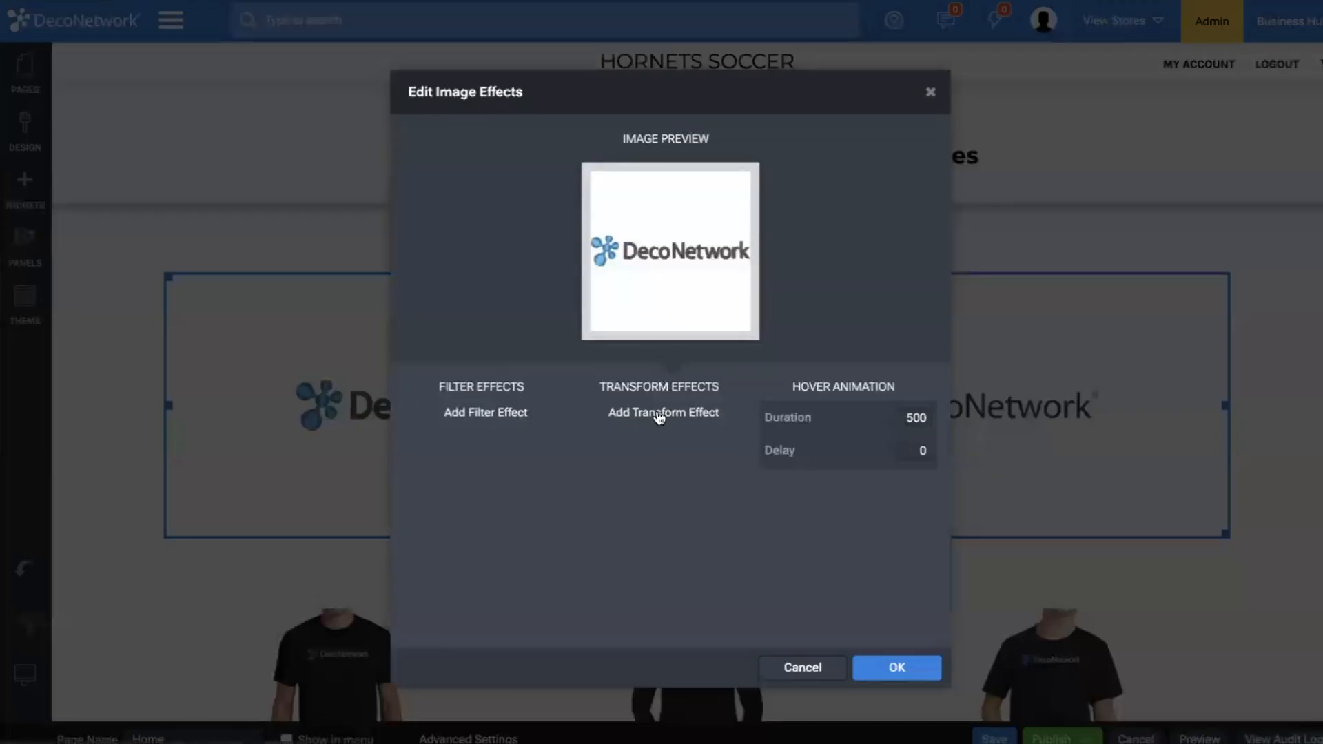
{"action": "left_click", "coordinate": [661, 415]}
{"action": "left_click", "coordinate": [450, 412]}
{"action": "double_click", "coordinate": [717, 417]}
{"action": "type", "text": "95"}
{"action": "double_click", "coordinate": [908, 413]}
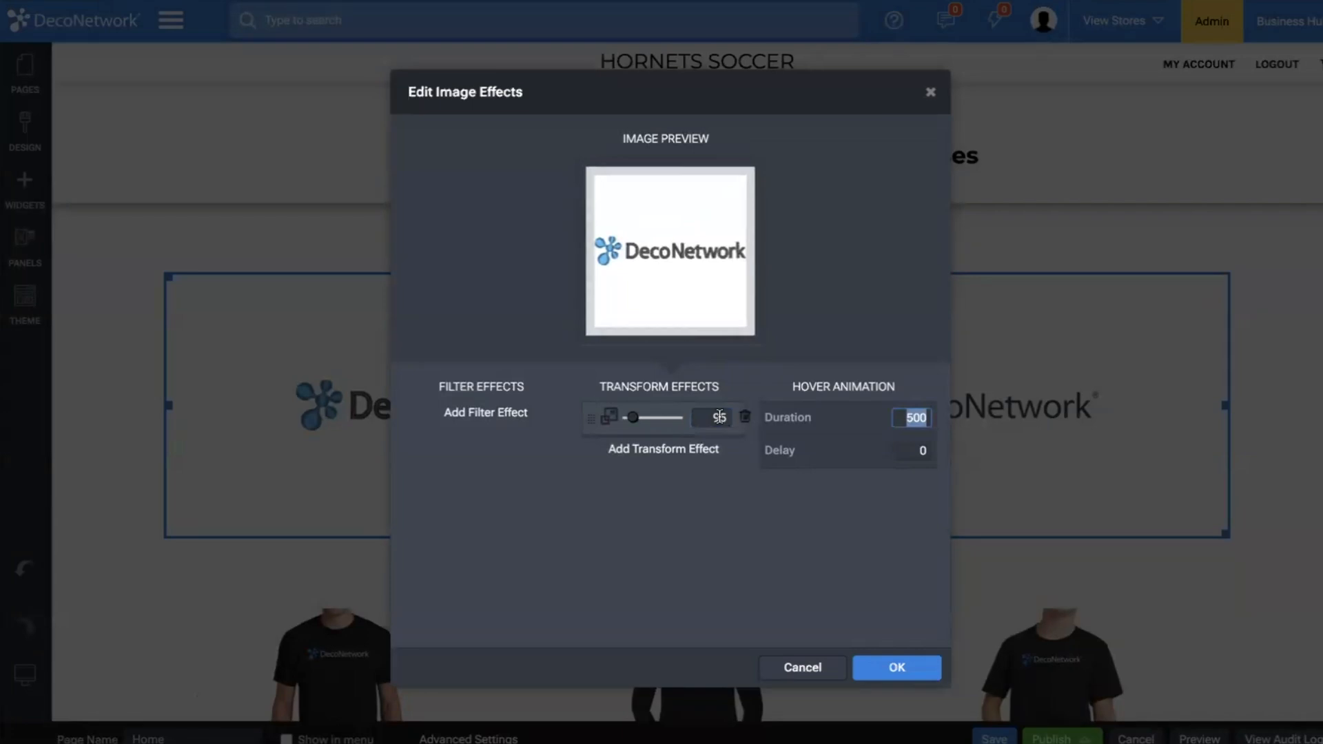
{"action": "type", "text": "1000"}
{"action": "left_click", "coordinate": [899, 670]}
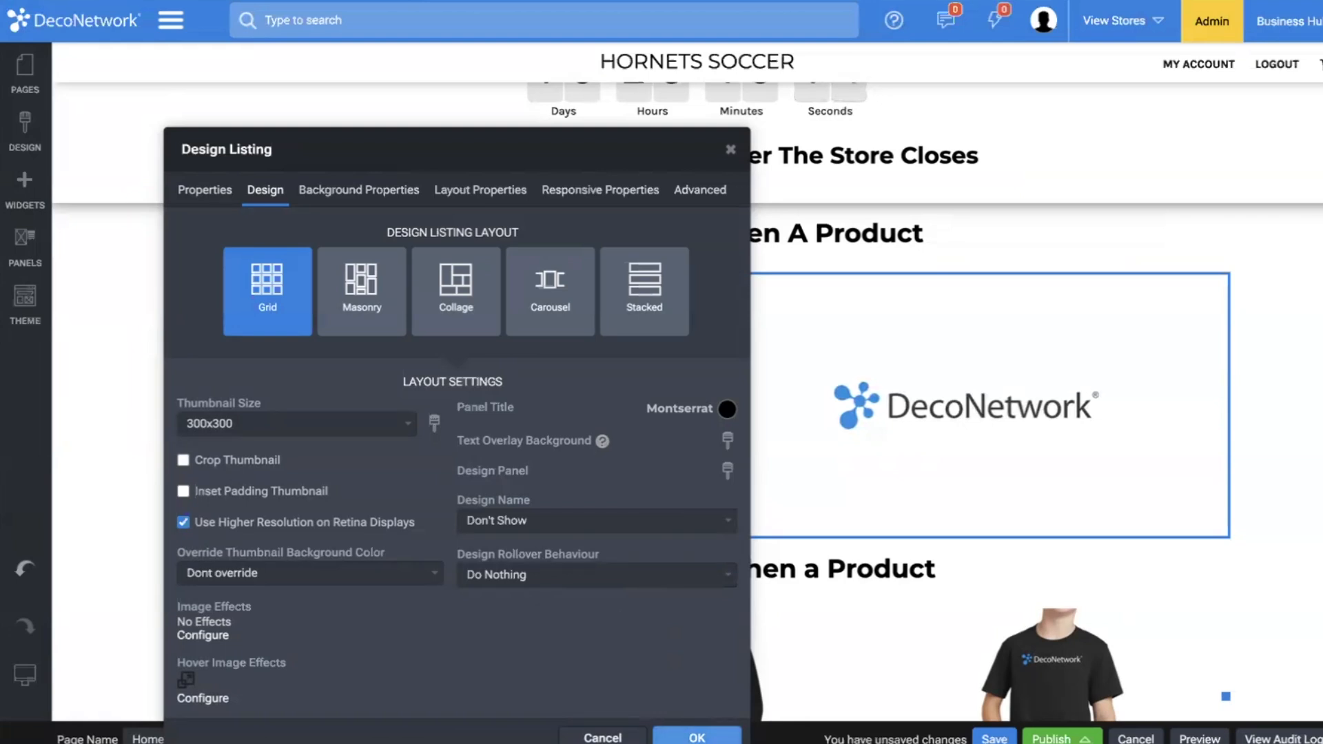
{"action": "left_click", "coordinate": [696, 737]}
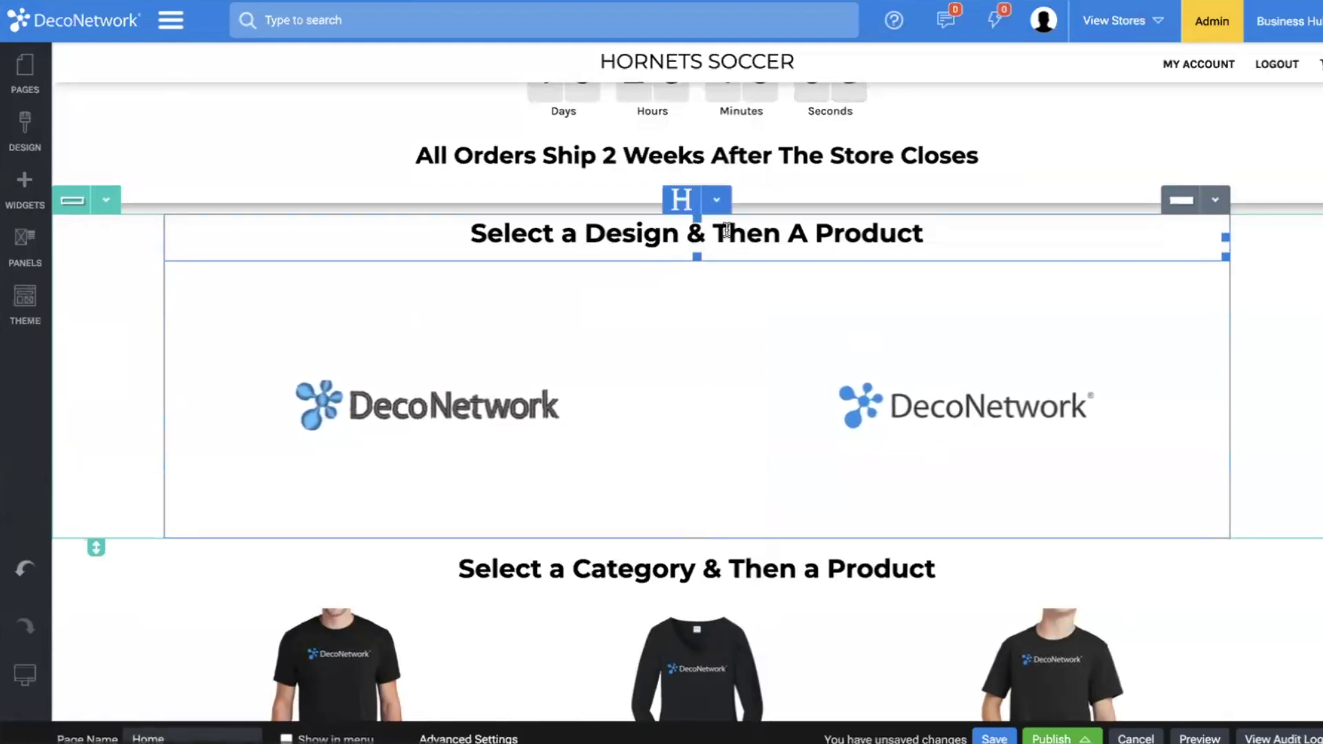
Set the thumbnail size of the home page's decorated product categories widget to 300x300.
{"action": "scroll", "coordinate": [797, 541], "scroll_direction": "down", "scroll_amount": 1}
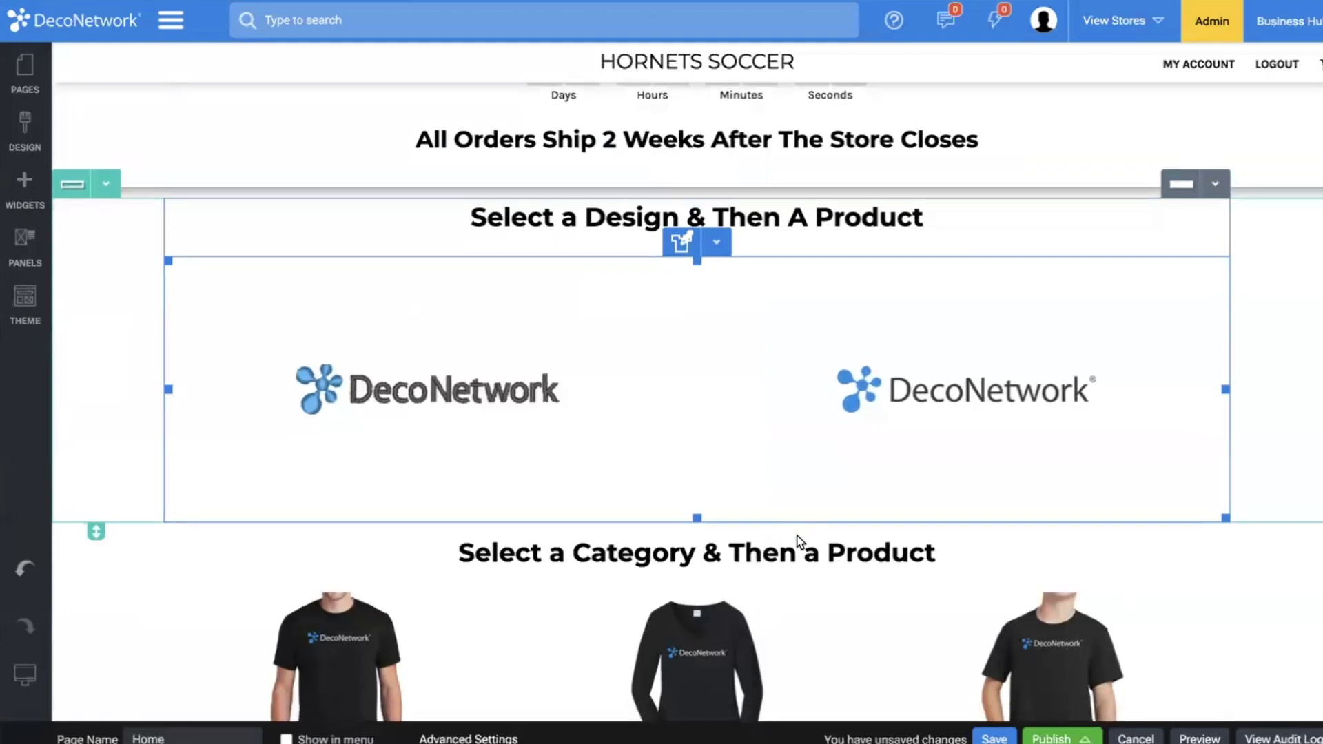
{"action": "scroll", "coordinate": [797, 542], "scroll_direction": "down", "scroll_amount": 4}
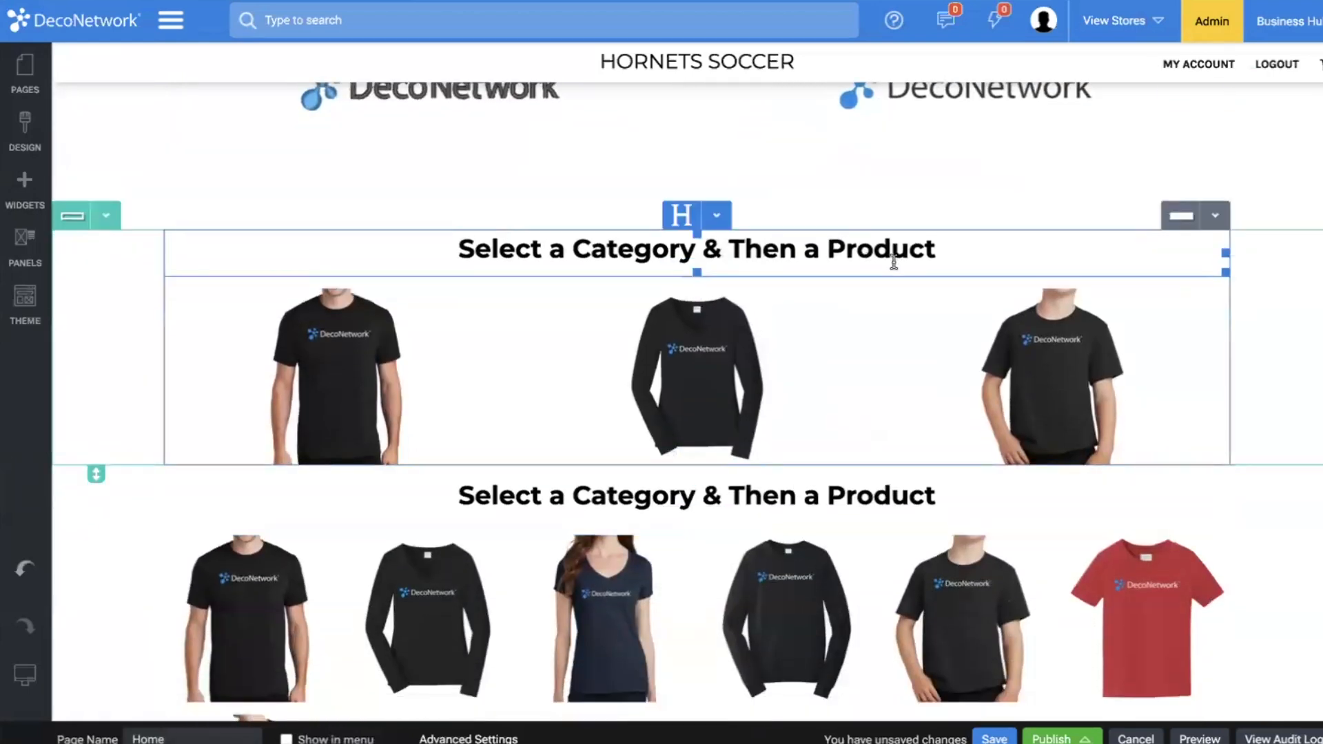
{"action": "double_click", "coordinate": [753, 339]}
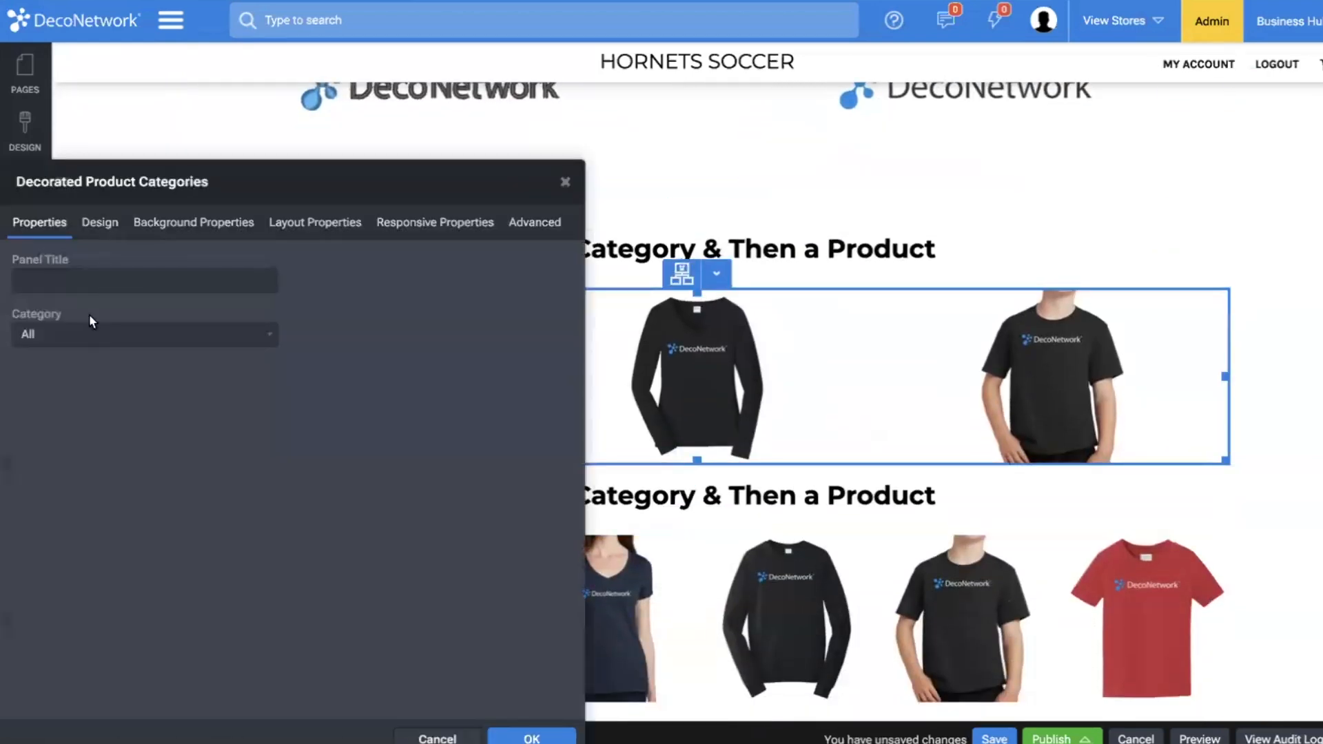
{"action": "left_click", "coordinate": [85, 229]}
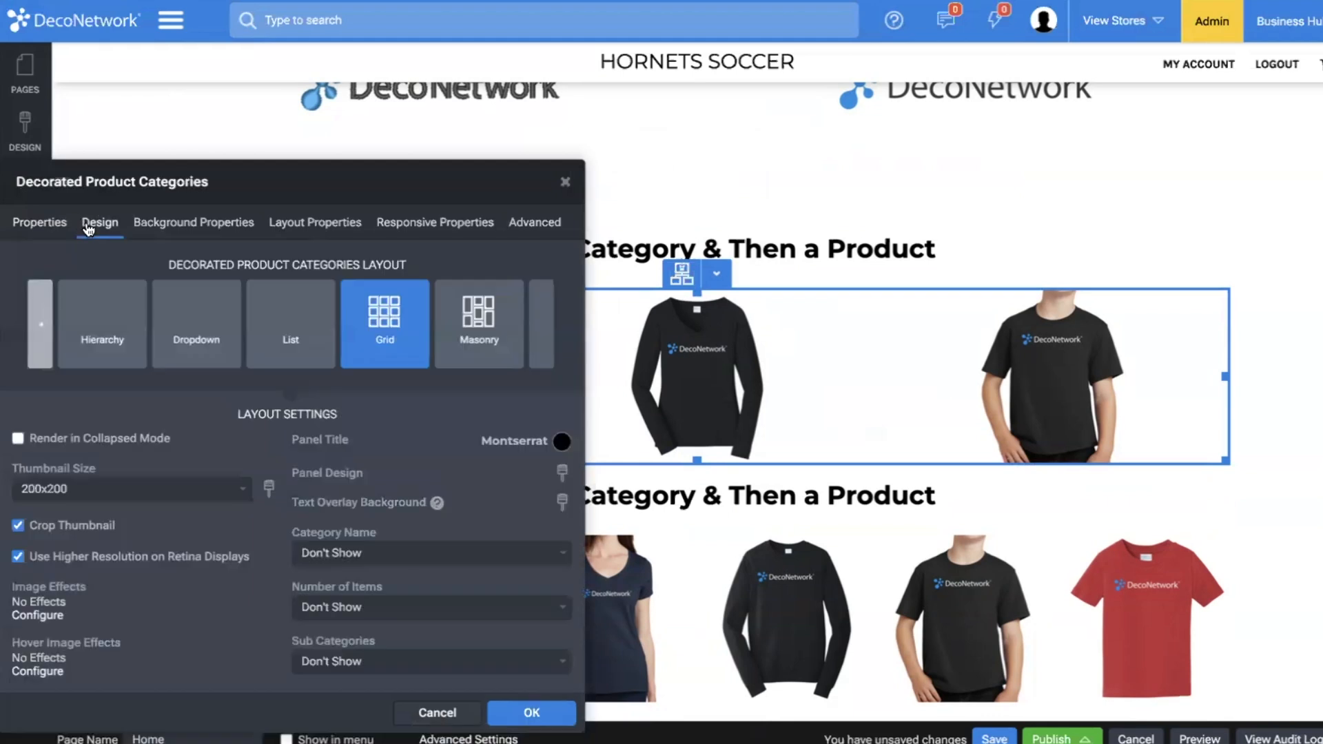
{"action": "left_click", "coordinate": [134, 494]}
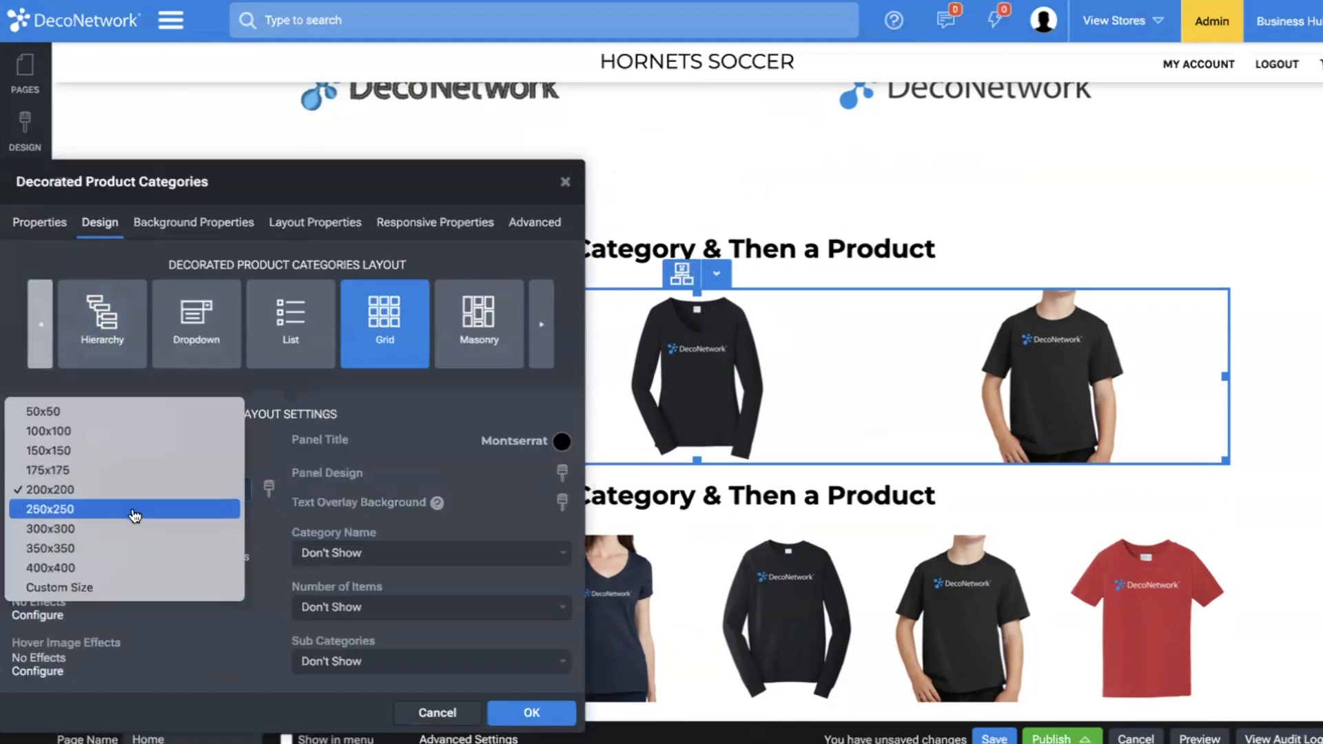
{"action": "left_click", "coordinate": [131, 536]}
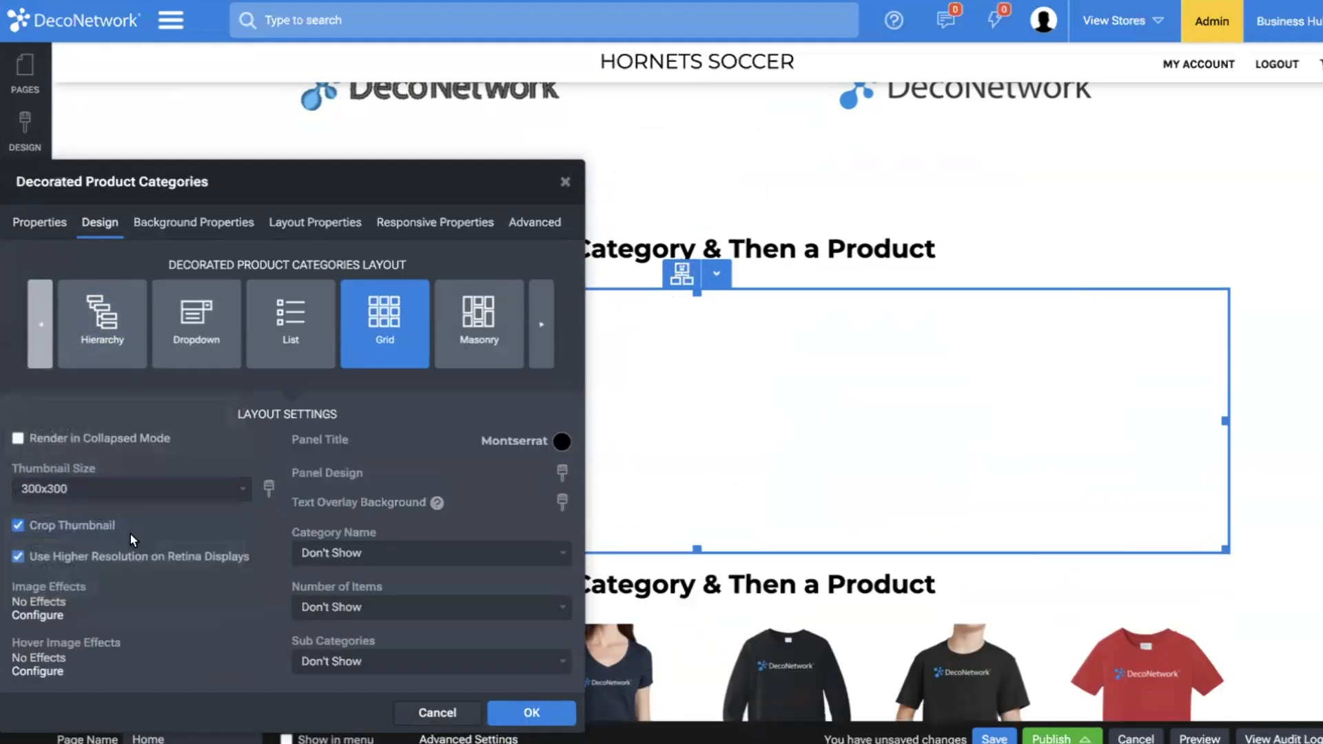
Give the decorated product category images a hover scale effect of 95 with a duration of 1500.
{"action": "left_click", "coordinate": [45, 670]}
{"action": "left_click", "coordinate": [664, 412]}
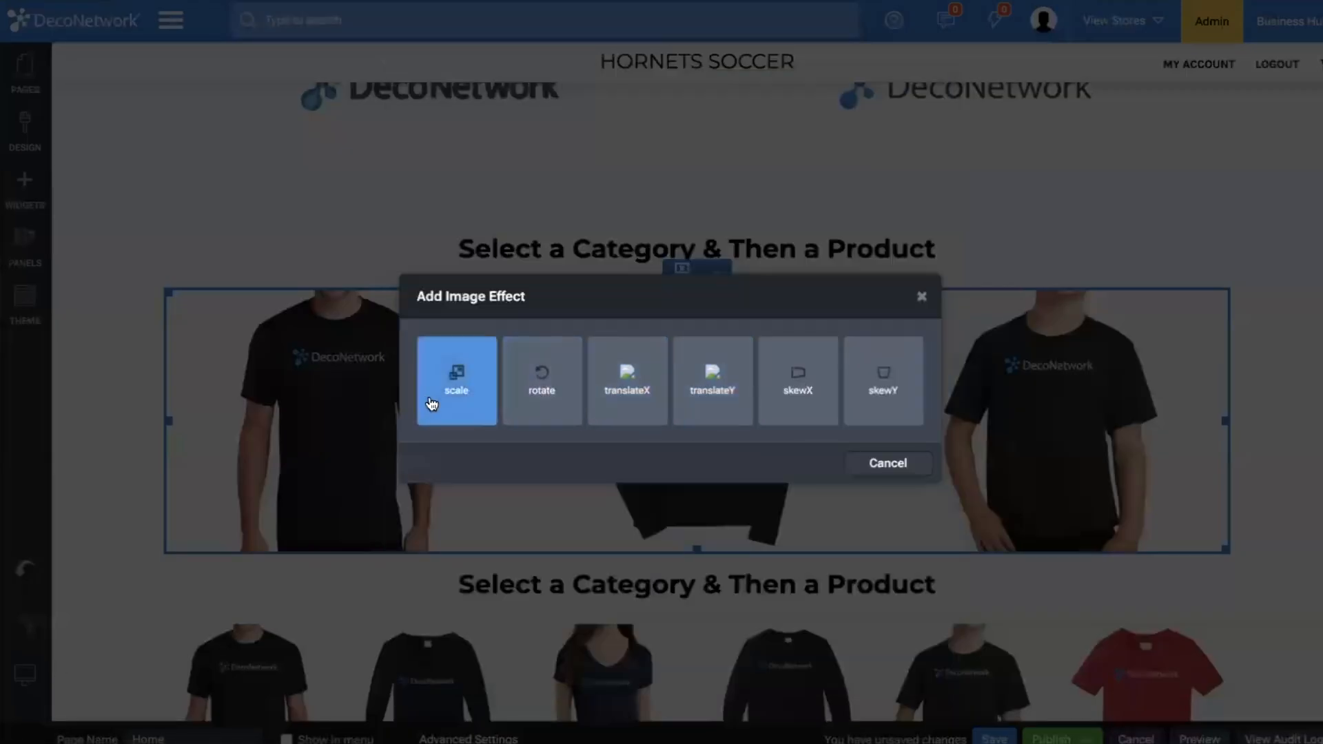
{"action": "left_click", "coordinate": [434, 399]}
{"action": "double_click", "coordinate": [695, 415]}
{"action": "type", "text": "95"}
{"action": "key", "text": "Tab"}
{"action": "type", "text": "1000"}
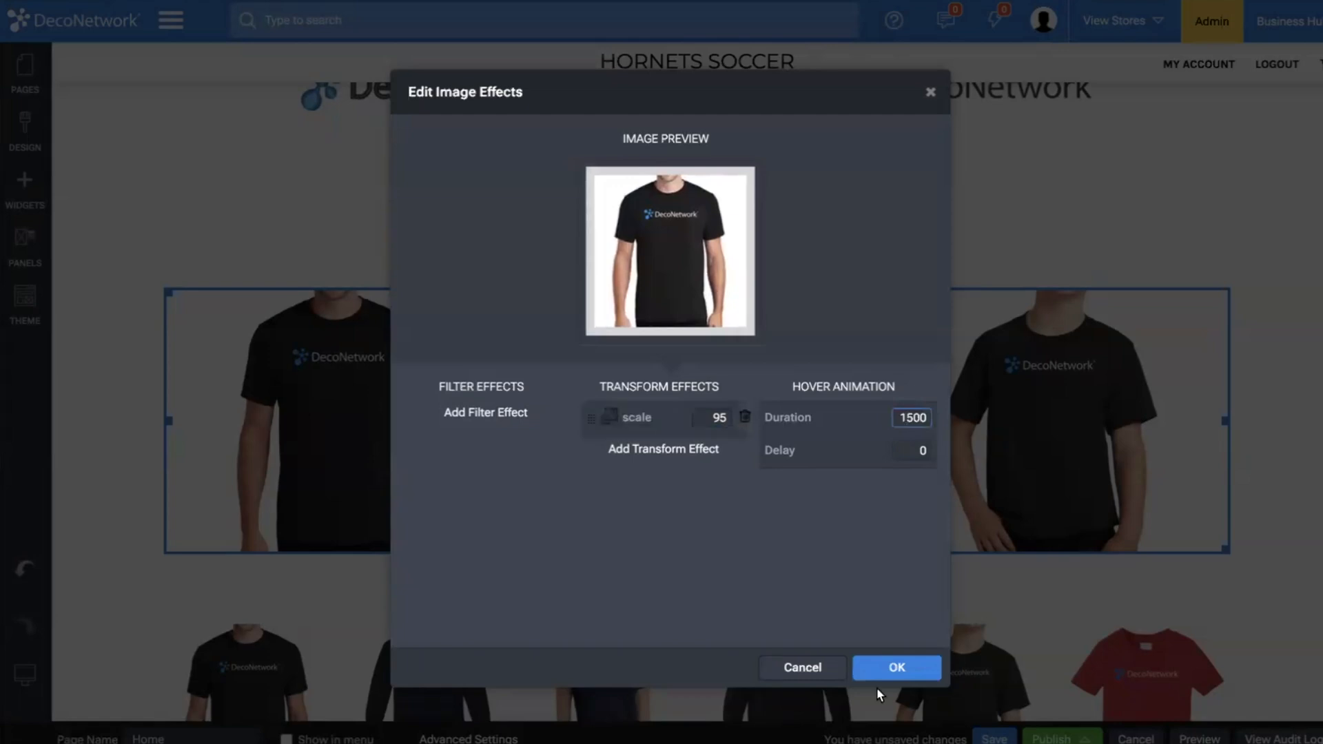
{"action": "left_click", "coordinate": [896, 667]}
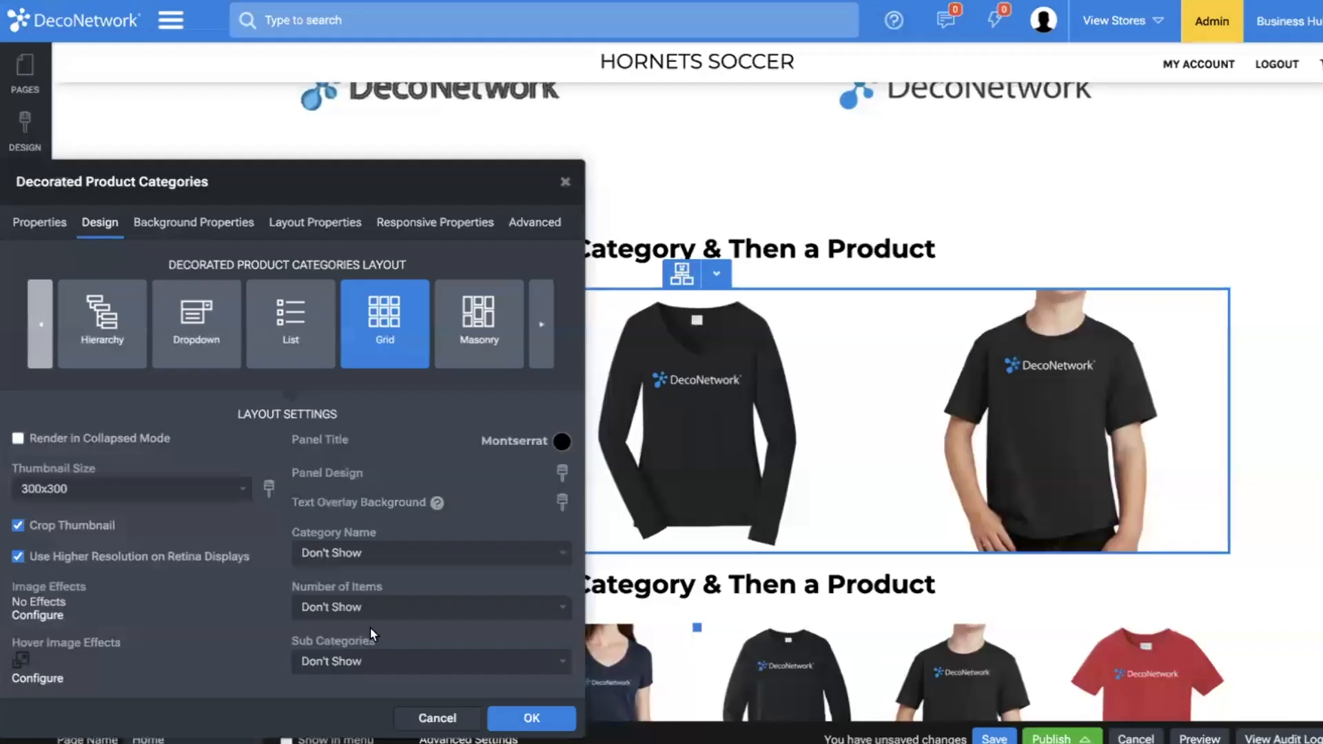
Show the category names below the category images at font size 16 and apply the decorated product categories settings.
{"action": "left_click", "coordinate": [380, 552]}
{"action": "left_click", "coordinate": [437, 653]}
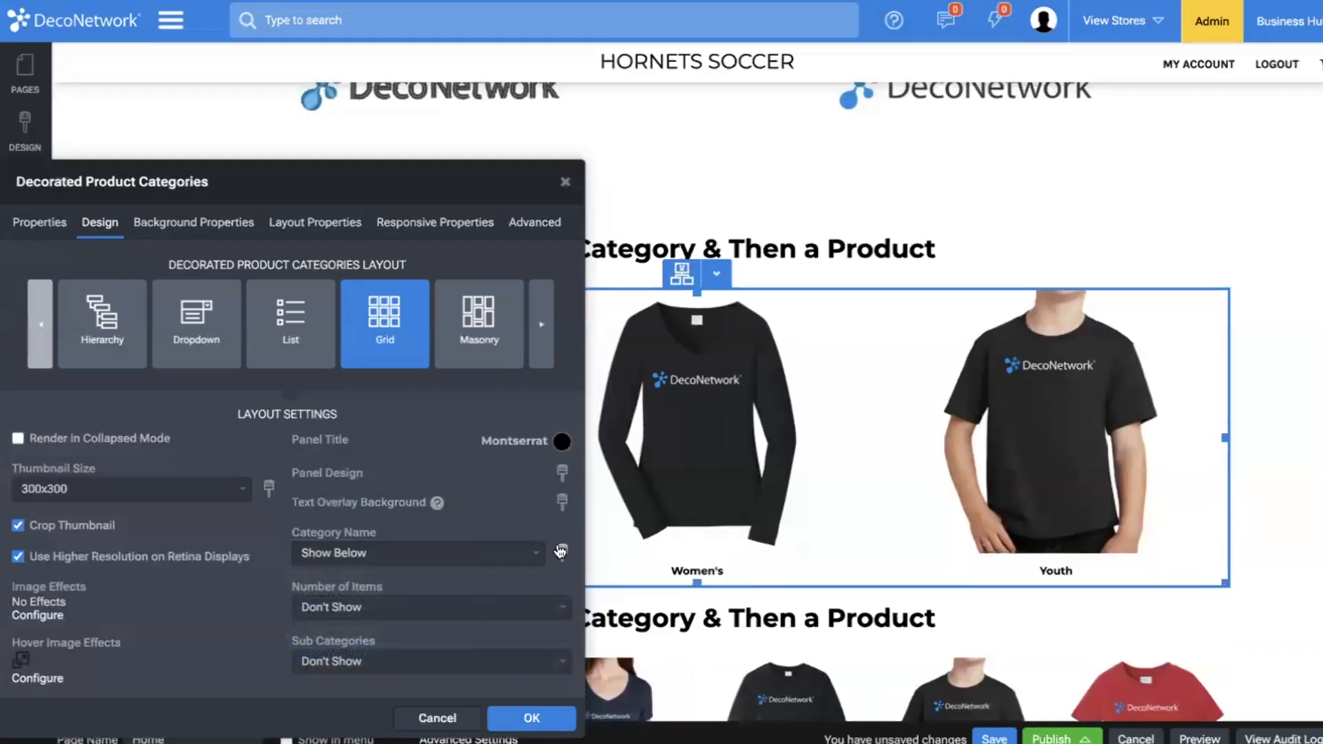
{"action": "left_click", "coordinate": [562, 552]}
{"action": "left_click_drag", "start_coordinate": [334, 410], "coordinate": [336, 407]}
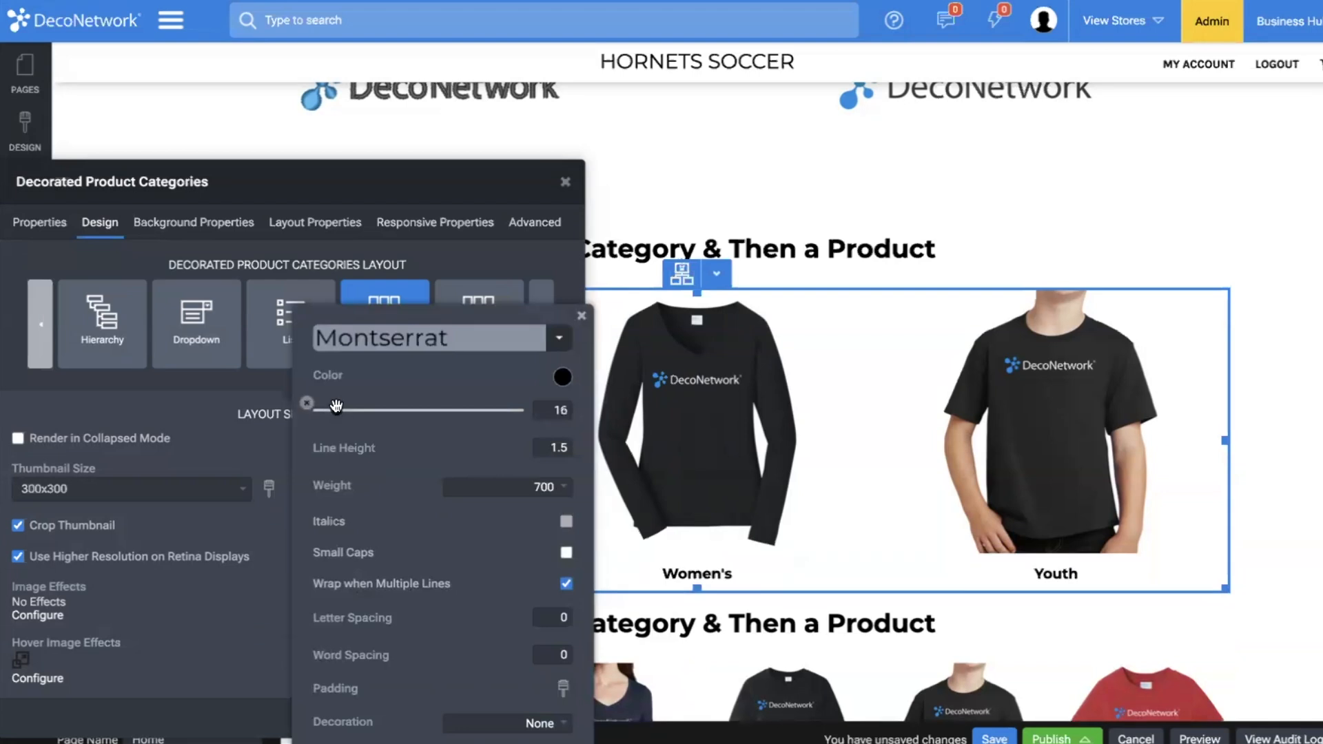
{"action": "left_click", "coordinate": [166, 628]}
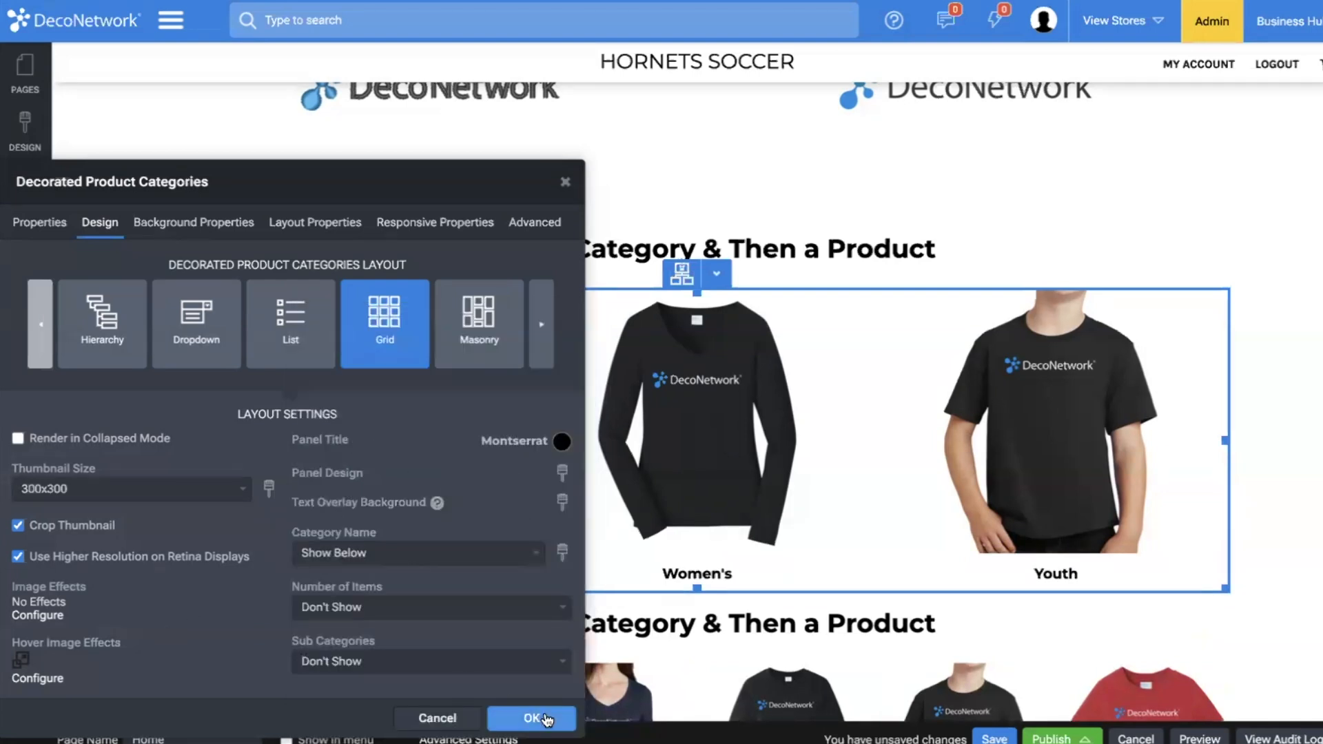
{"action": "left_click", "coordinate": [532, 718]}
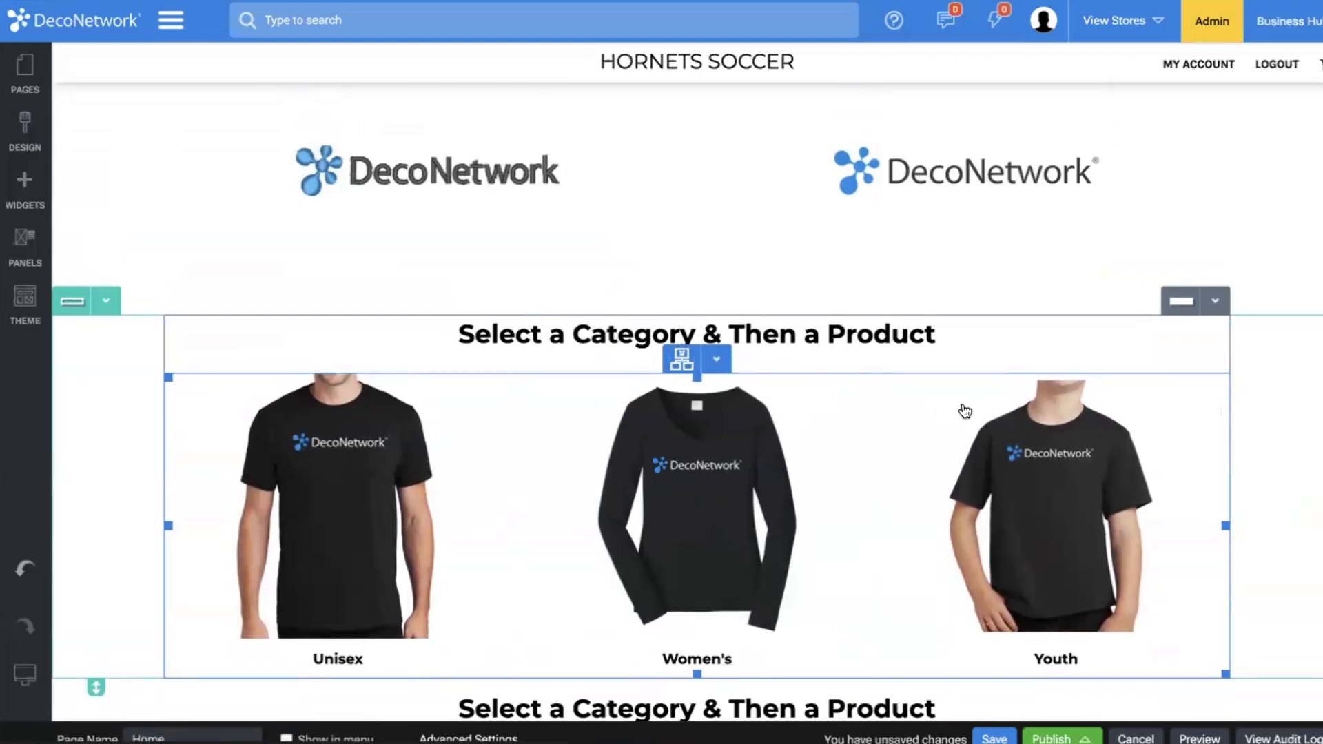
Set the home page's decorated product listing to display categories as tabs.
{"action": "scroll", "coordinate": [965, 411], "scroll_direction": "down", "scroll_amount": 7}
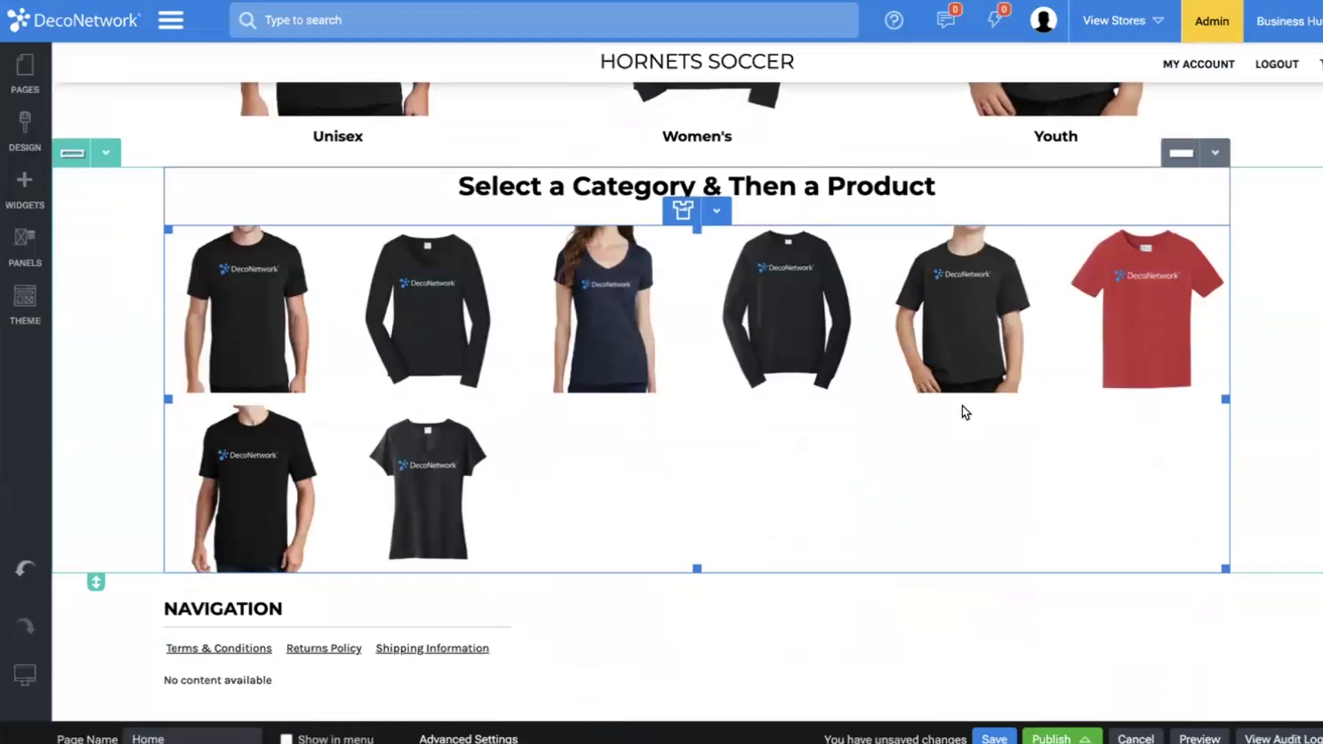
{"action": "double_click", "coordinate": [963, 413]}
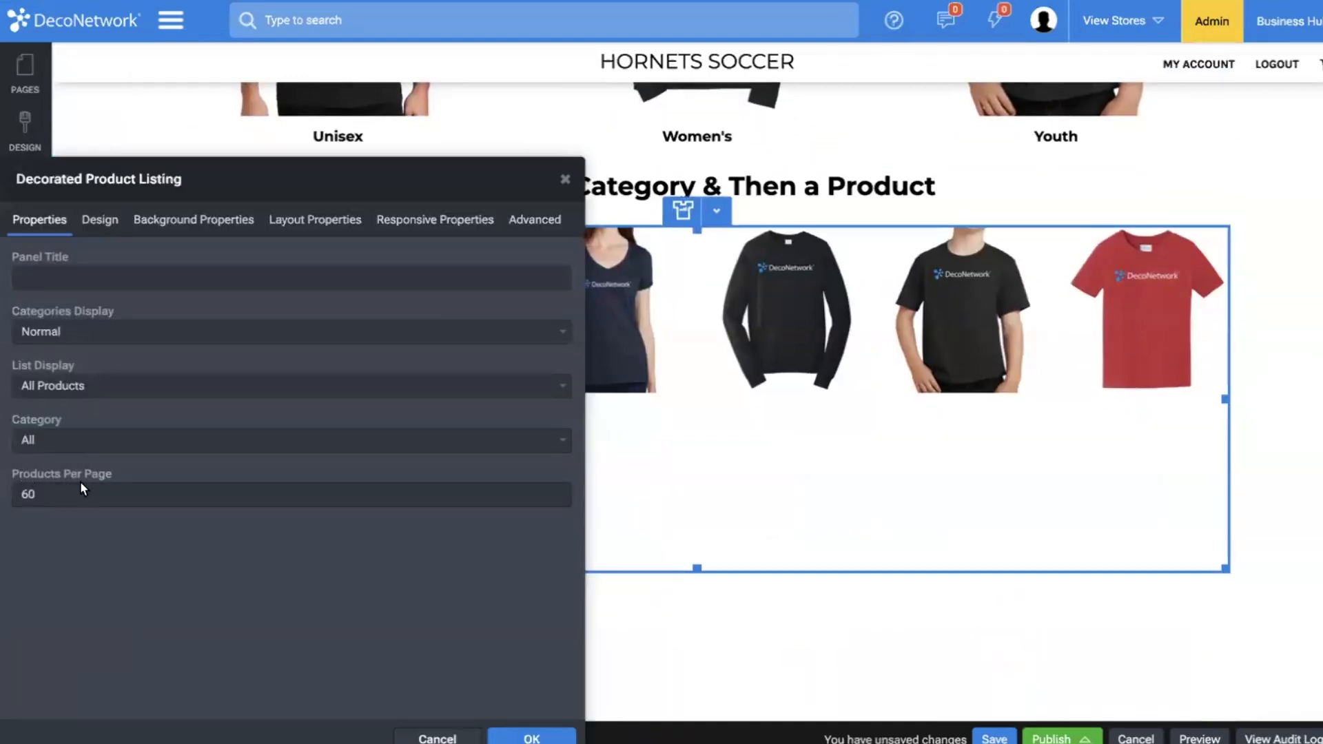
{"action": "left_click", "coordinate": [92, 335]}
{"action": "left_click", "coordinate": [97, 353]}
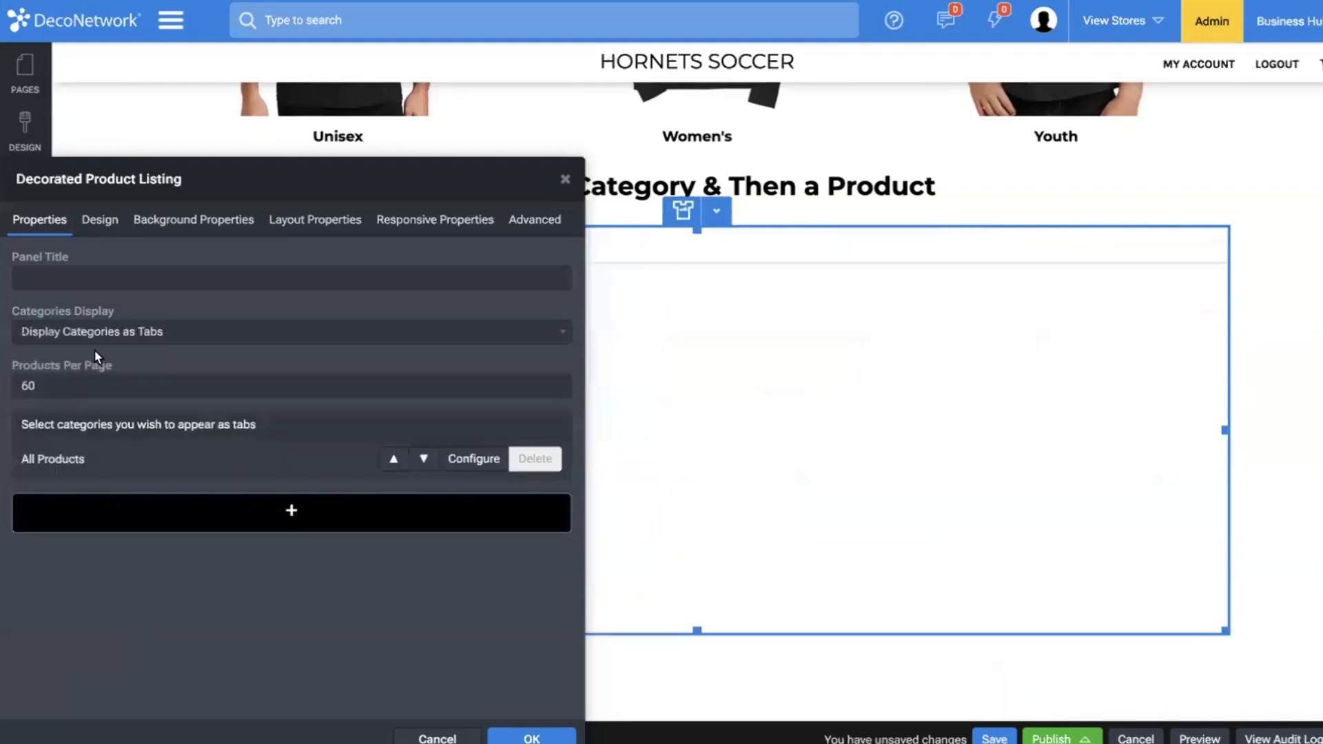
Configure the listing's All Products tab as a Group tab type using Primary Categories.
{"action": "left_click", "coordinate": [475, 466]}
{"action": "left_click", "coordinate": [213, 330]}
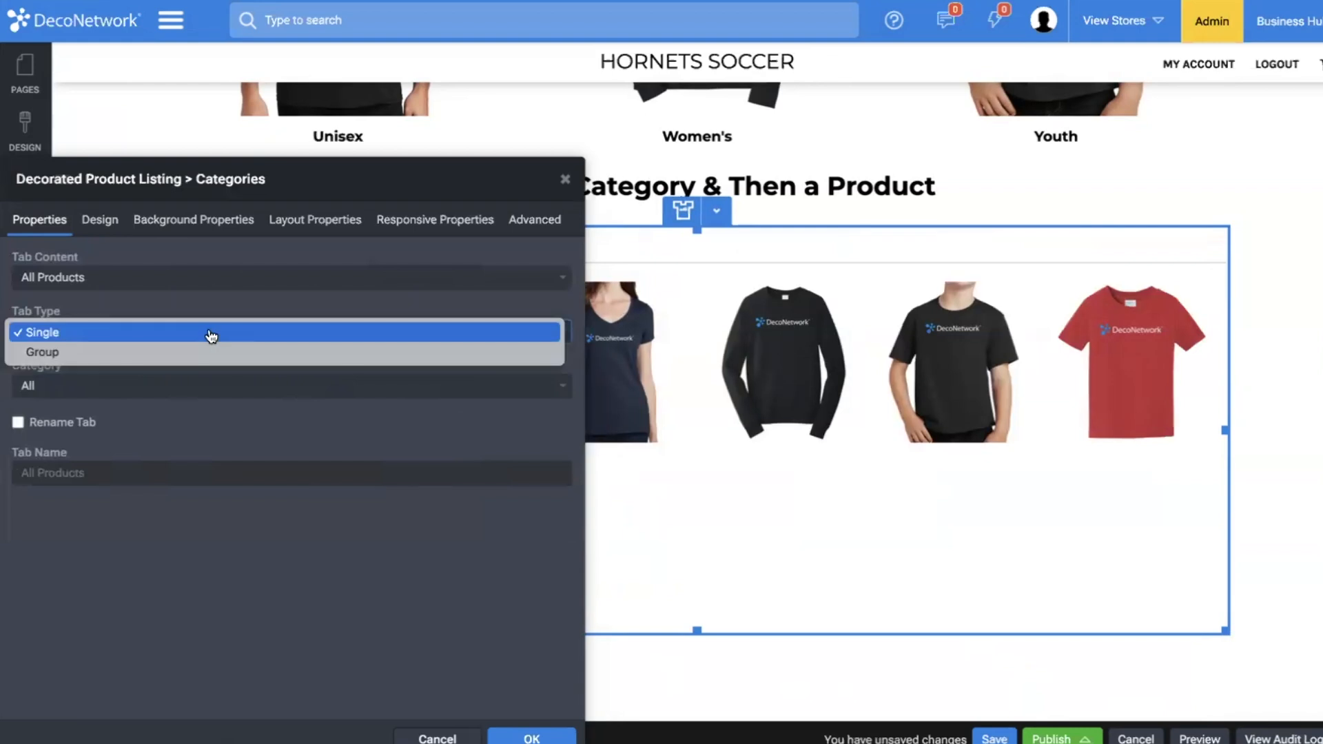
{"action": "left_click", "coordinate": [210, 353]}
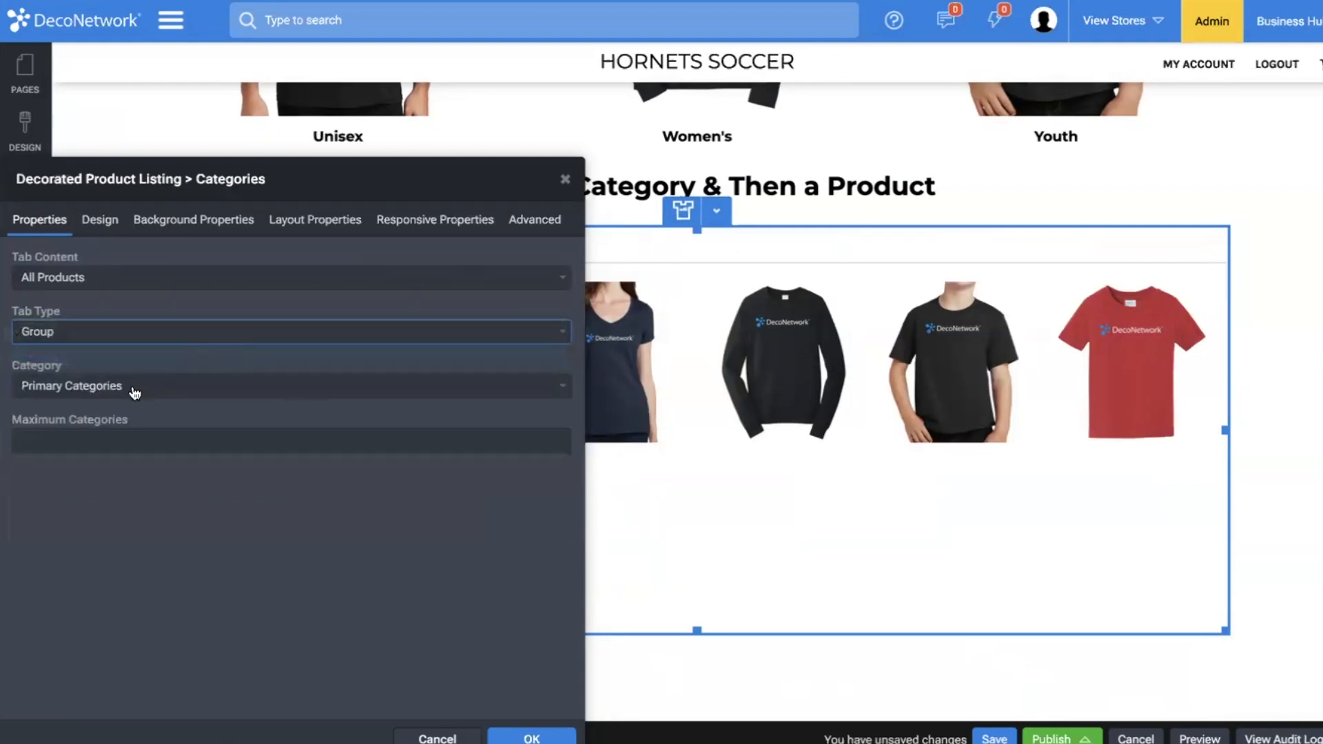
{"action": "left_click", "coordinate": [571, 737]}
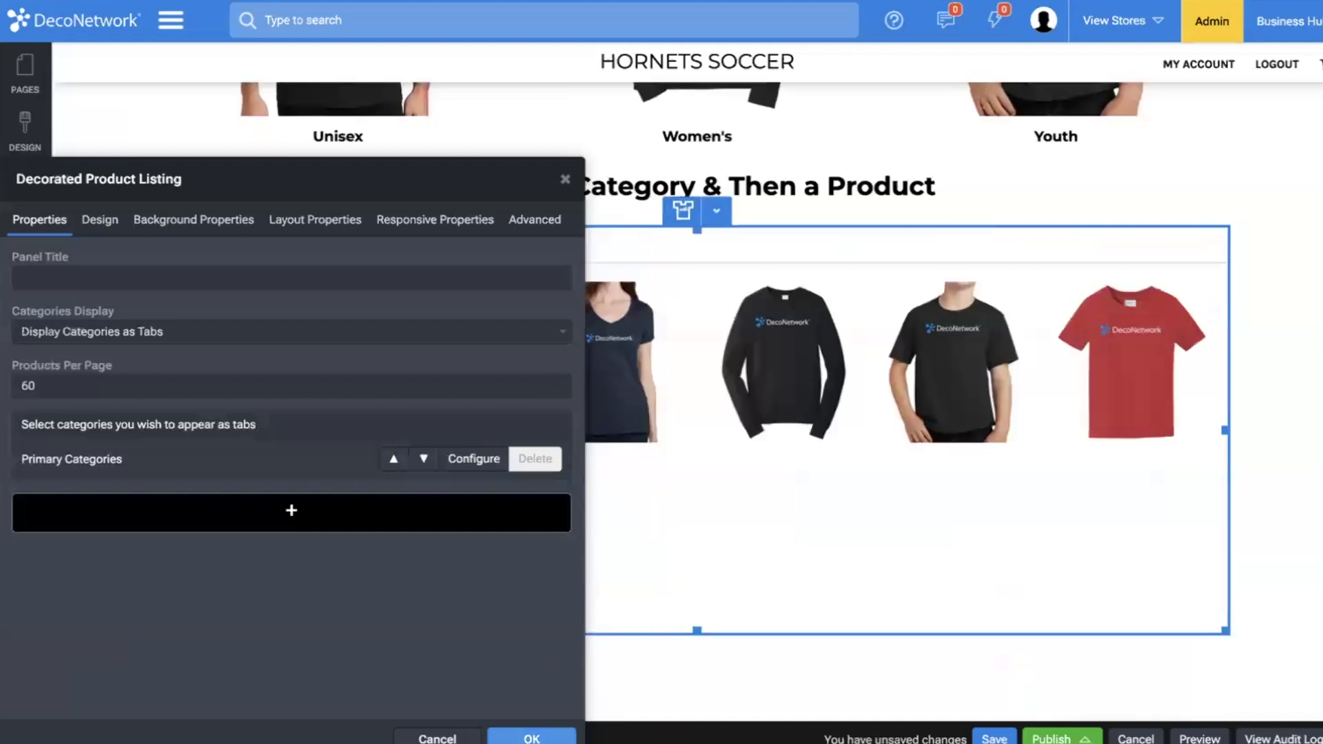
Switch the product listing's categories display to Normal and back to Display Categories as Tabs.
{"action": "left_click", "coordinate": [311, 333]}
{"action": "left_click", "coordinate": [304, 312]}
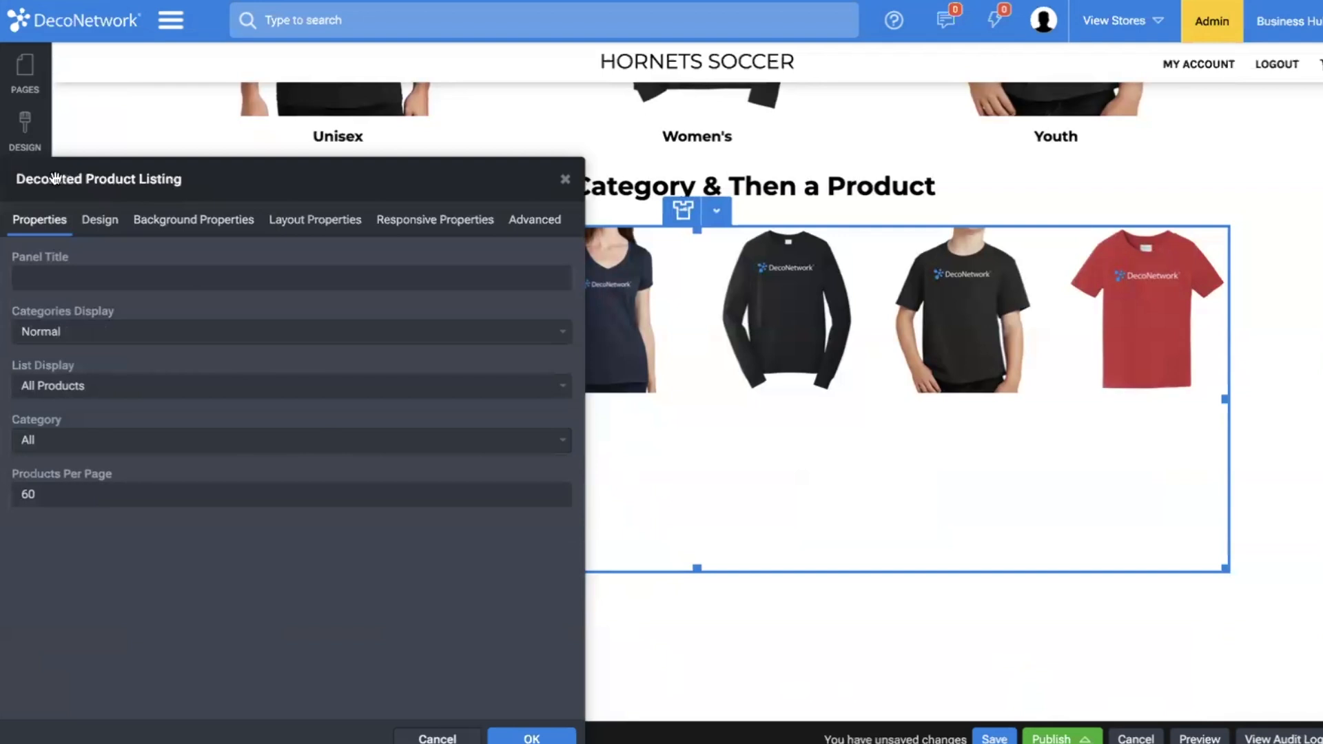
{"action": "left_click", "coordinate": [114, 333]}
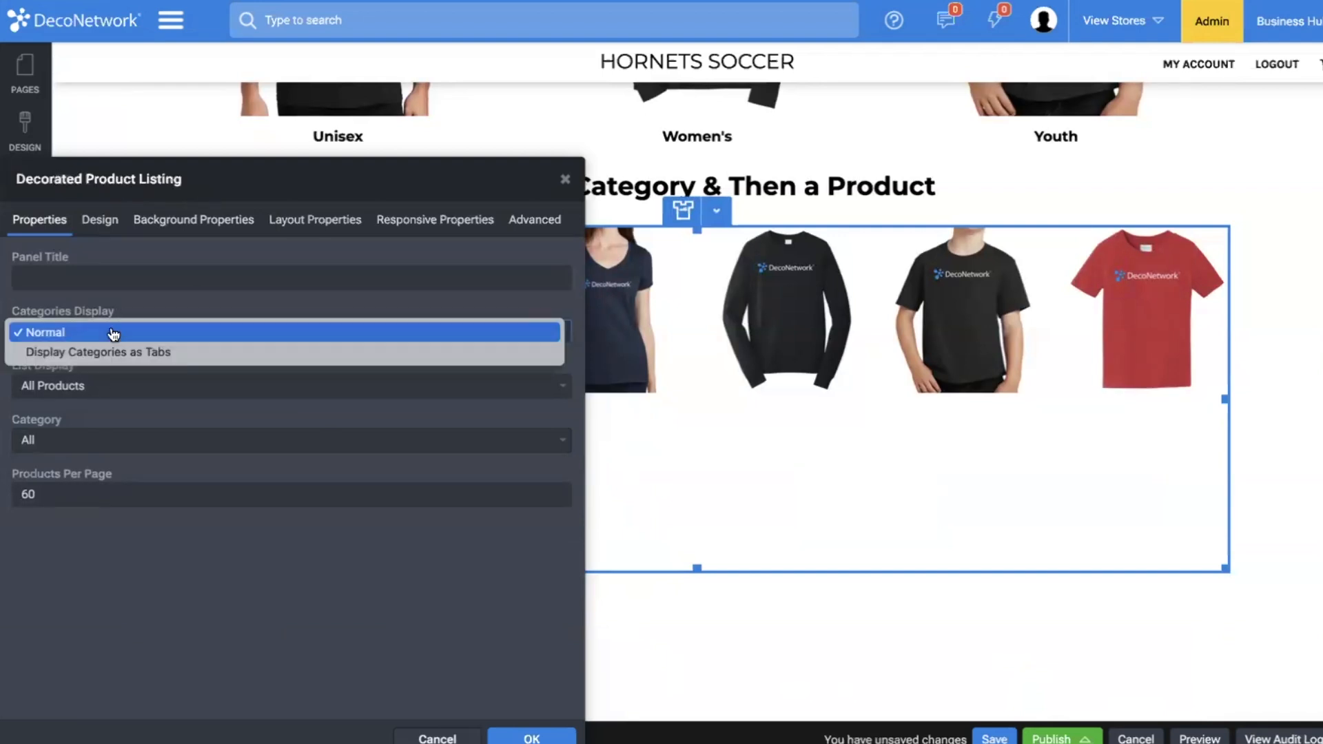
{"action": "left_click", "coordinate": [192, 353]}
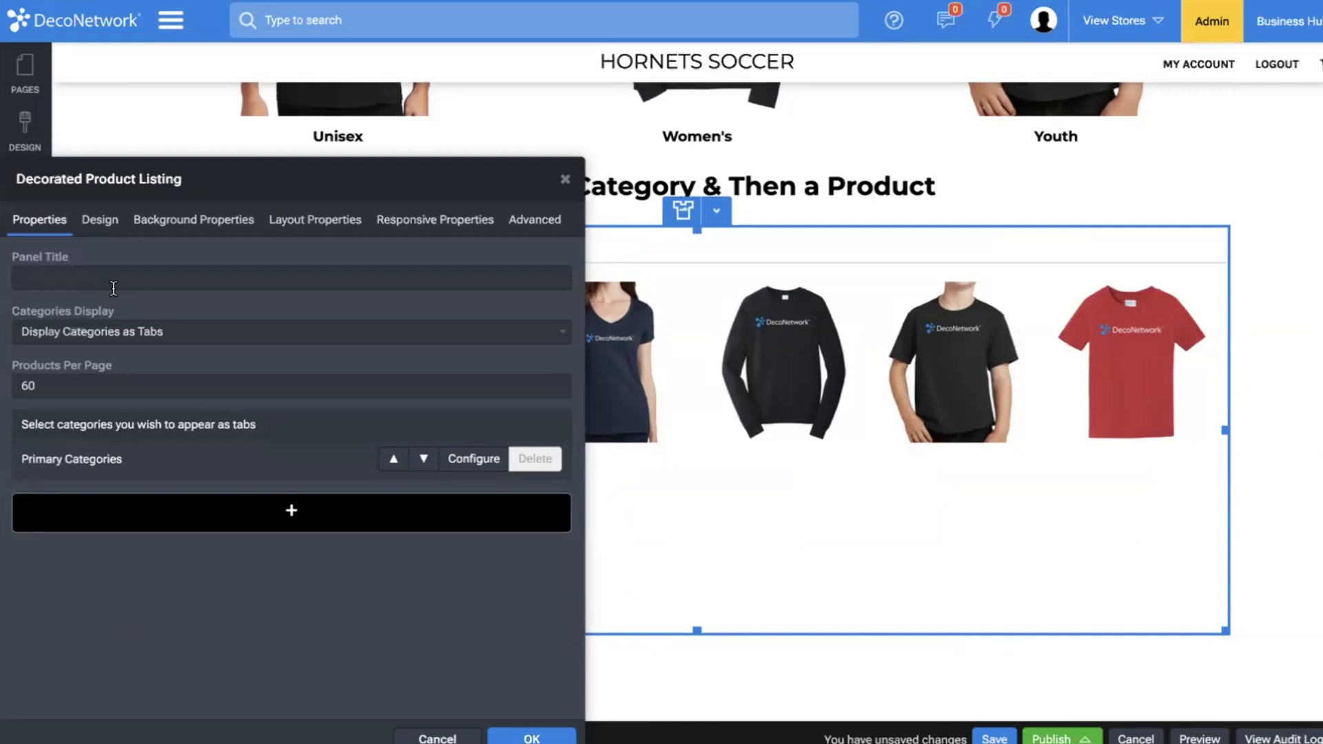
Set the decorated product listing's thumbnail size to 300x300.
{"action": "left_click", "coordinate": [105, 225]}
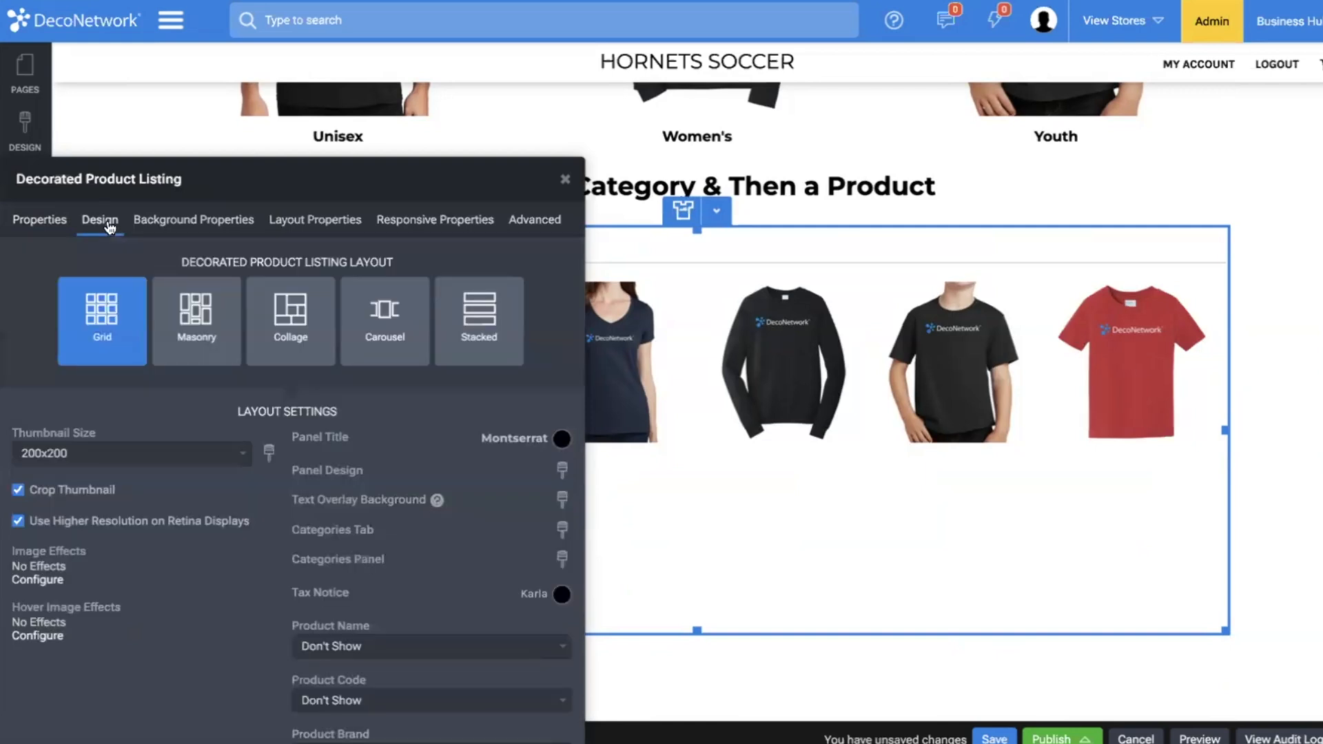
{"action": "left_click", "coordinate": [178, 454]}
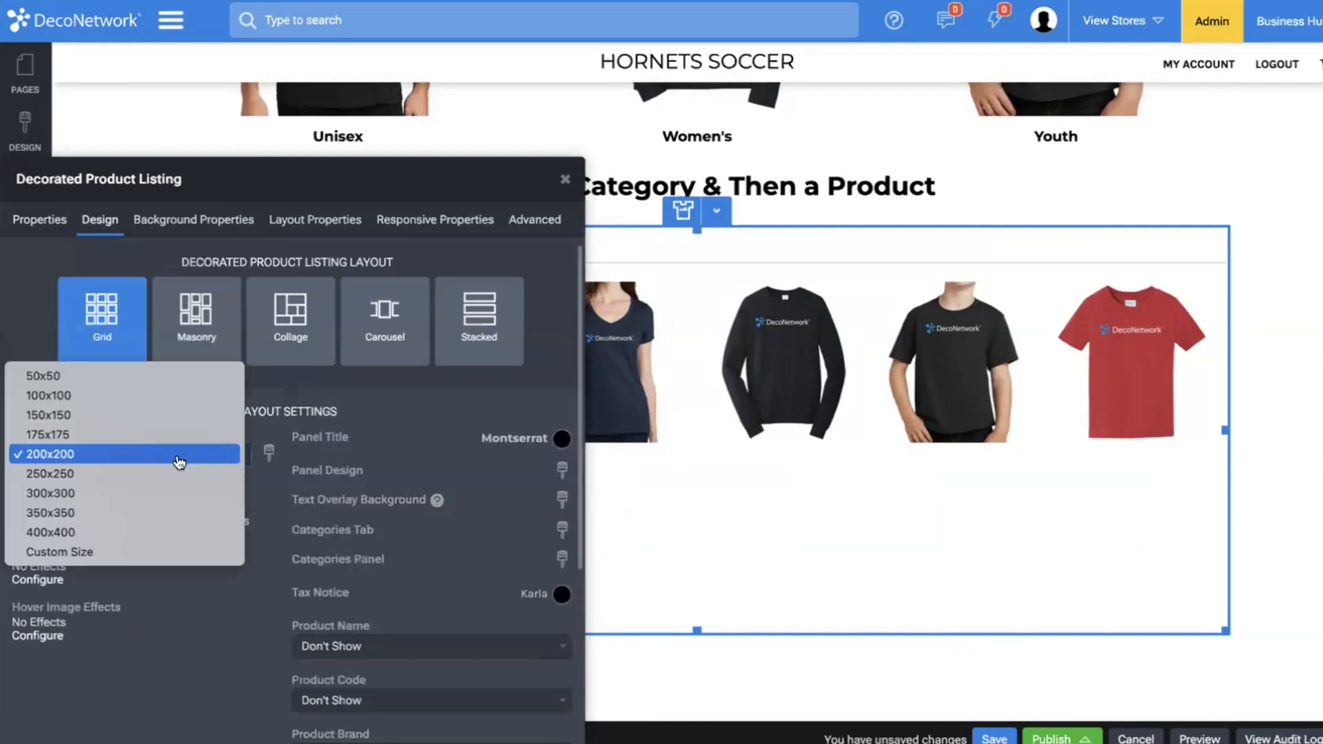
{"action": "left_click", "coordinate": [169, 493]}
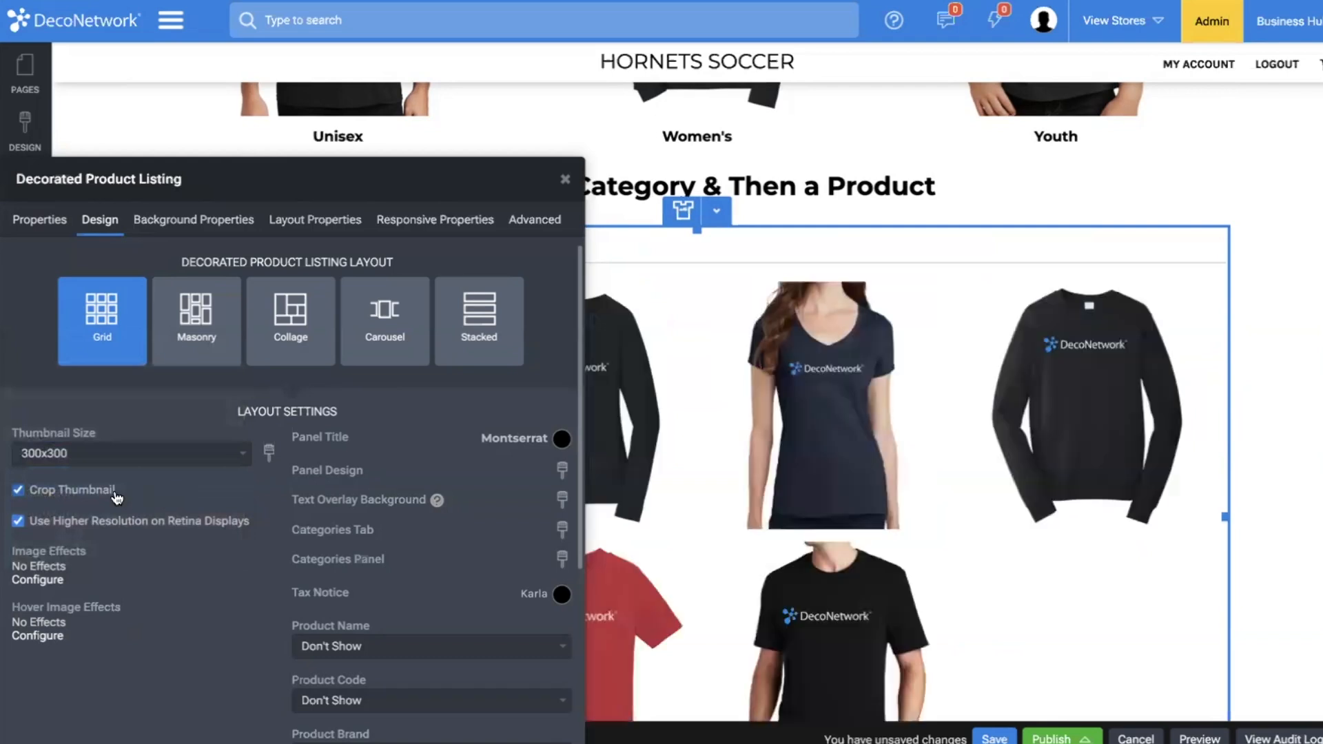
Give the product listing images a hover scale effect of 95 with a duration of 1500.
{"action": "left_click", "coordinate": [49, 638]}
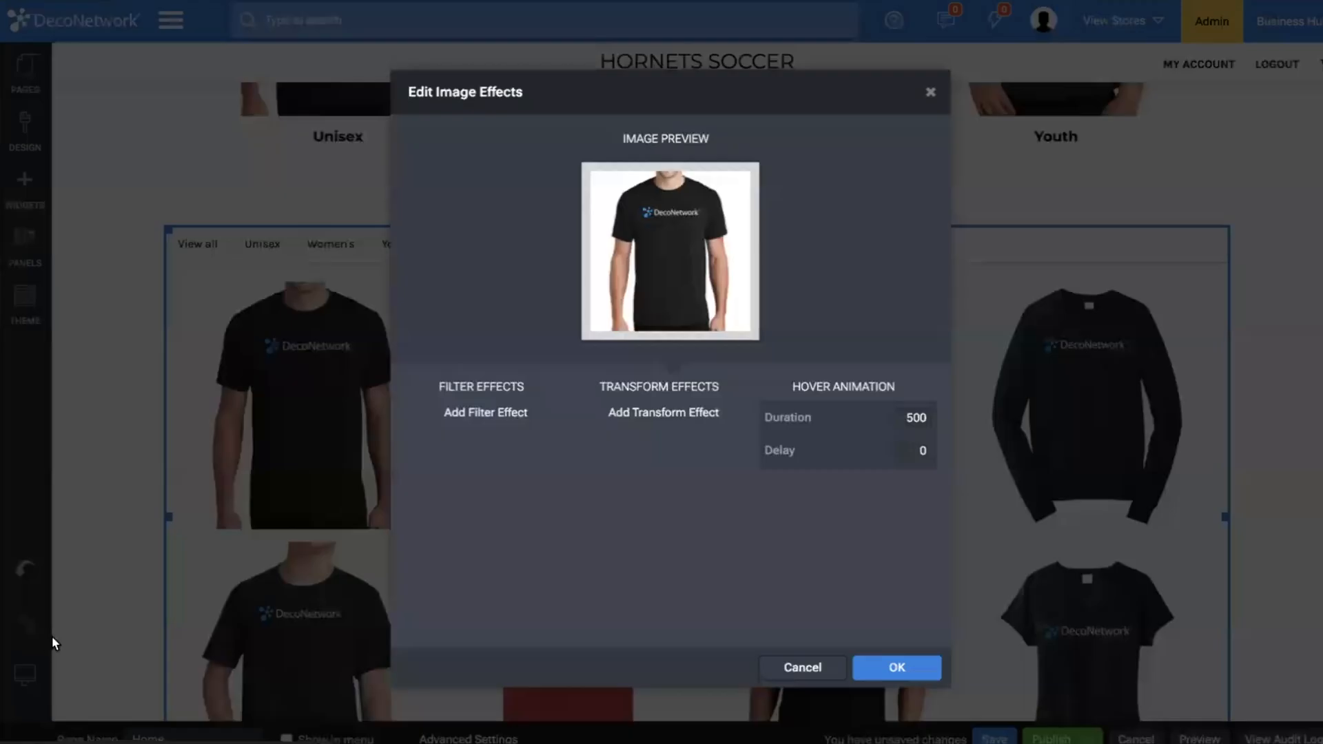
{"action": "left_click", "coordinate": [662, 412]}
{"action": "left_click", "coordinate": [461, 372]}
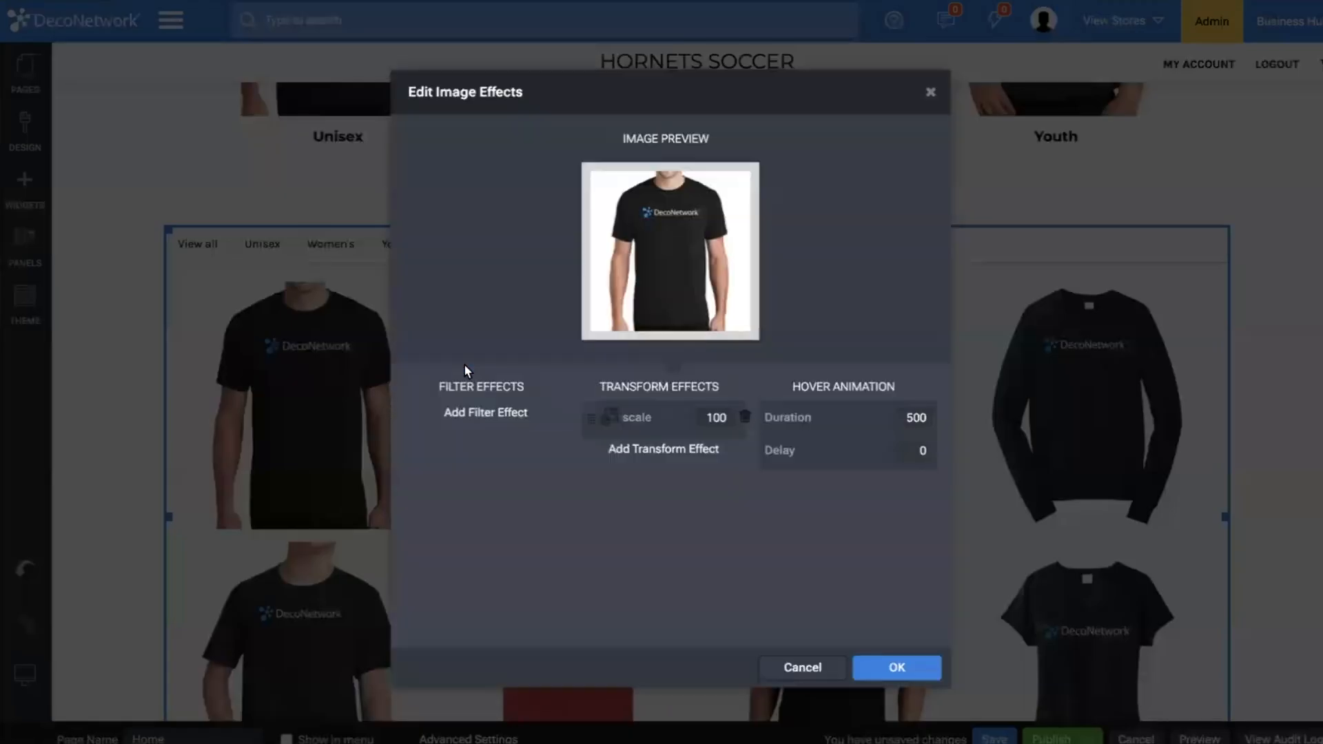
{"action": "double_click", "coordinate": [704, 416]}
{"action": "type", "text": "95"}
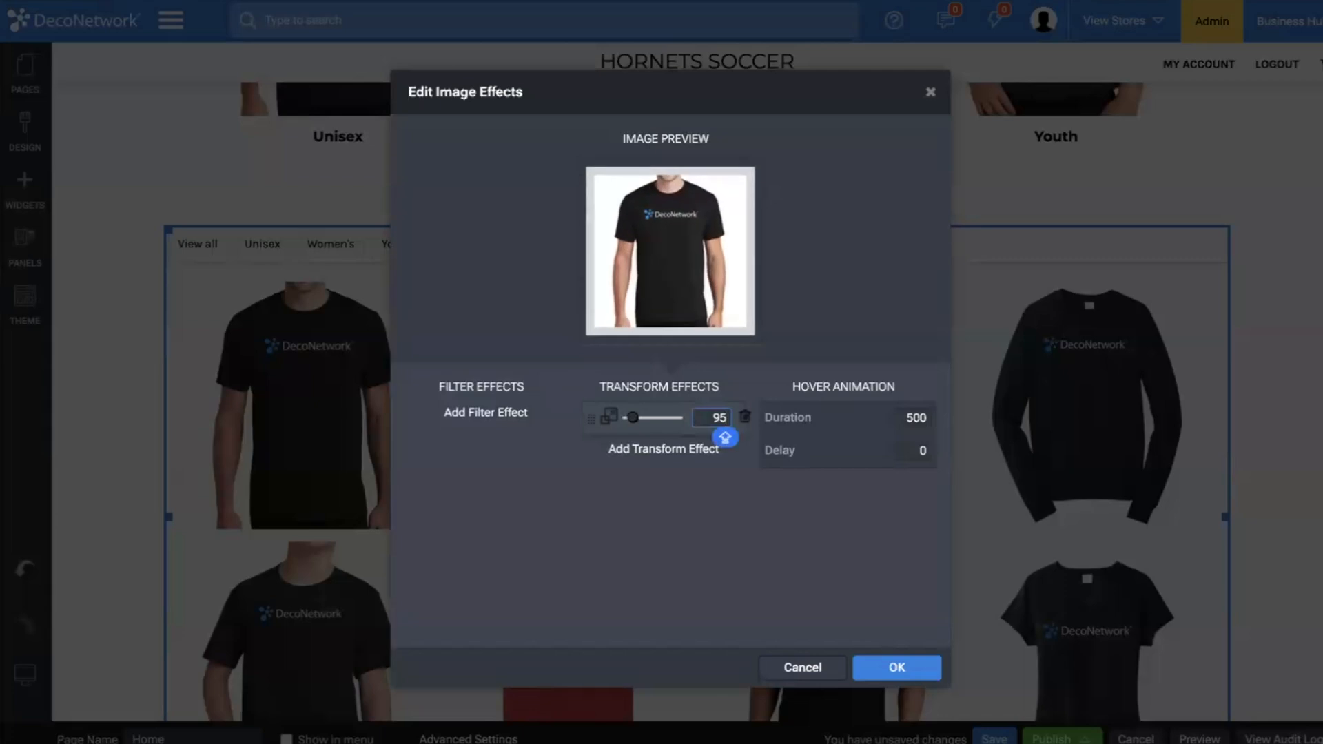
{"action": "left_click", "coordinate": [906, 417]}
{"action": "type", "text": "1"}
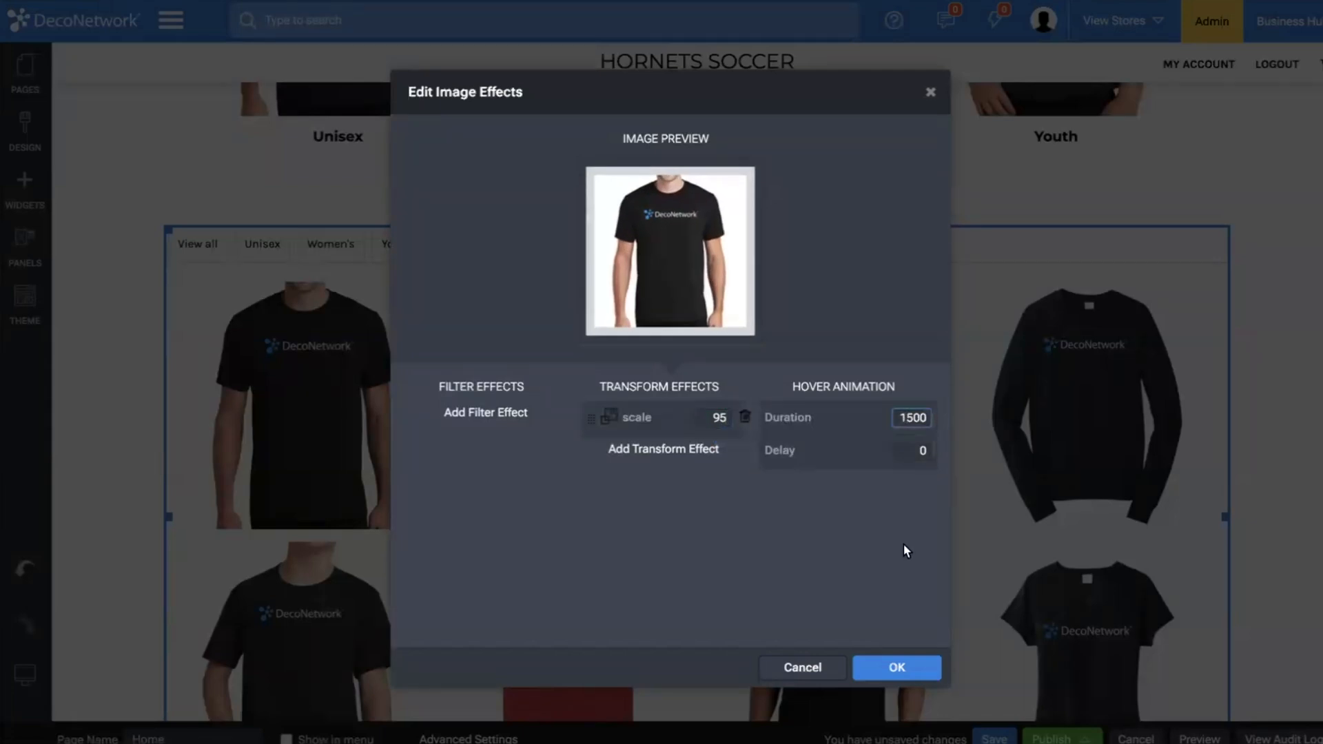
{"action": "left_click", "coordinate": [898, 666]}
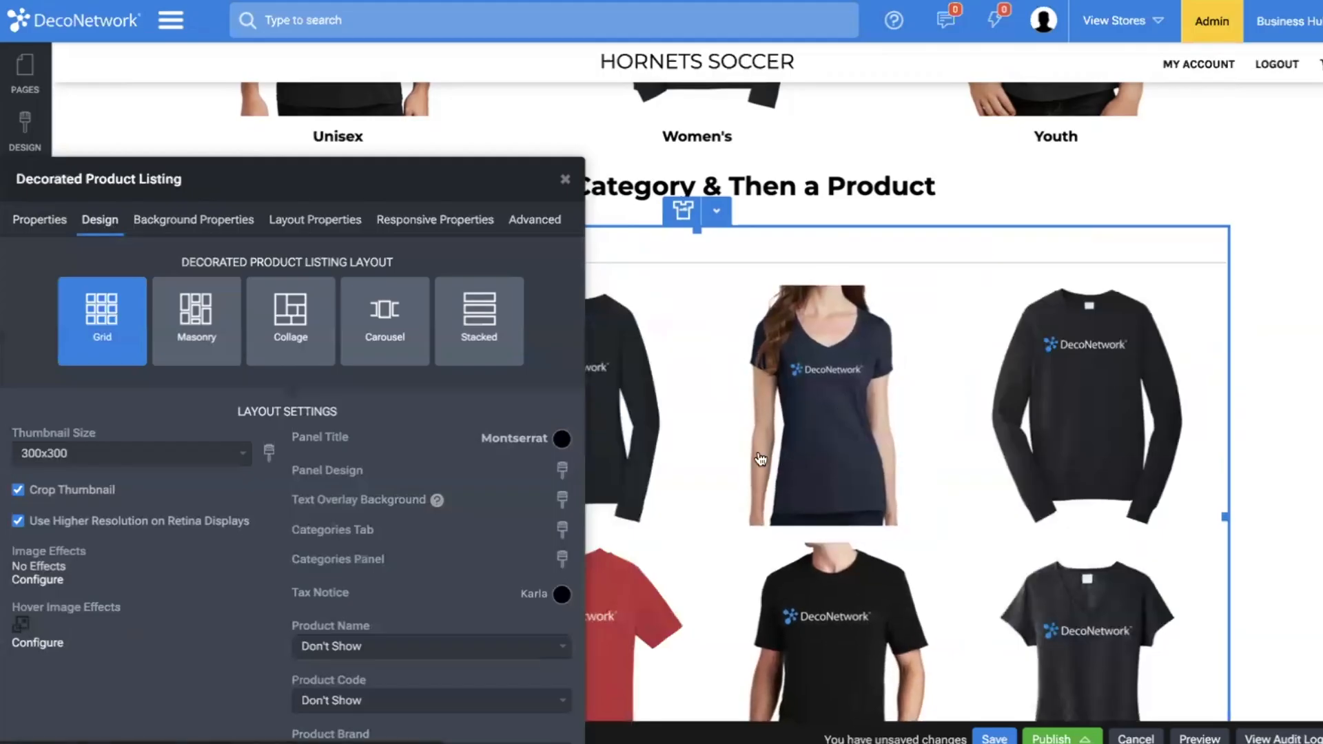
Show the product name and product price below each image in the decorated product listing.
{"action": "scroll", "coordinate": [303, 517], "scroll_direction": "down", "scroll_amount": 2}
{"action": "left_click", "coordinate": [469, 431]}
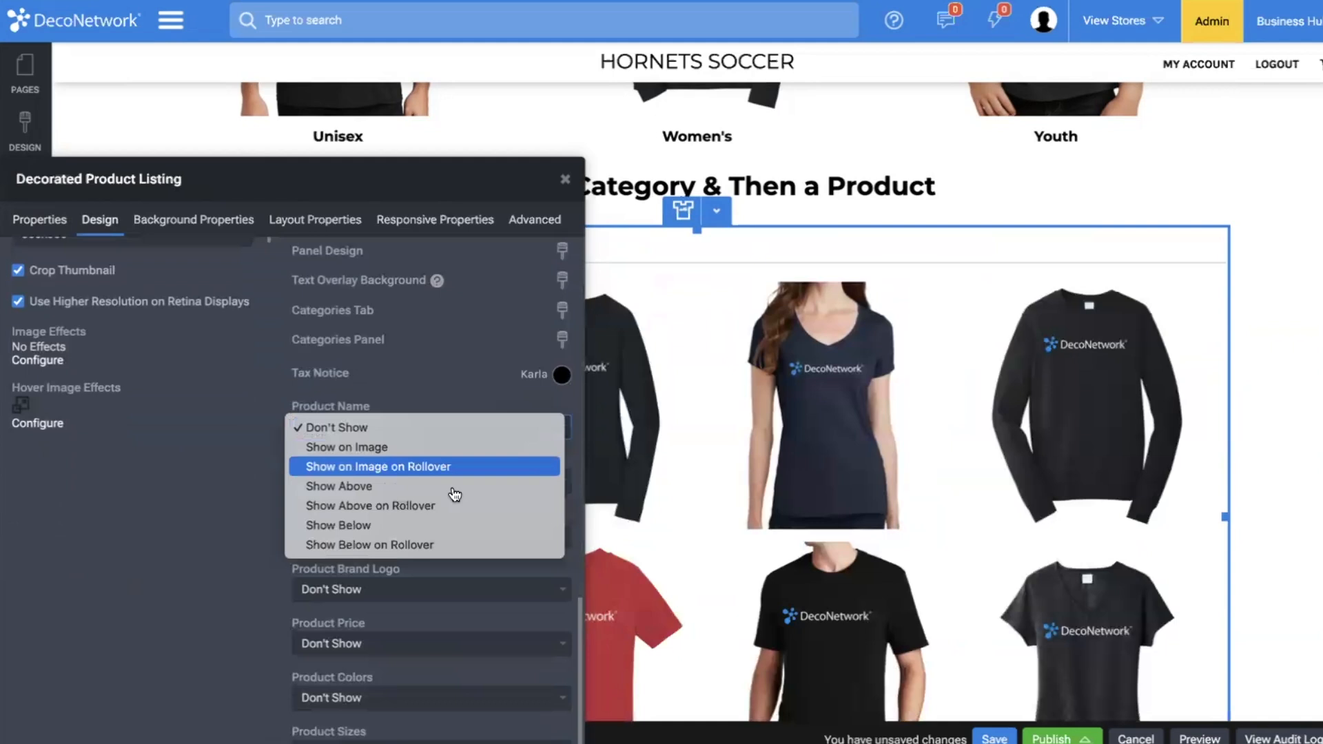
{"action": "left_click", "coordinate": [444, 525]}
{"action": "scroll", "coordinate": [434, 495], "scroll_direction": "down", "scroll_amount": 2}
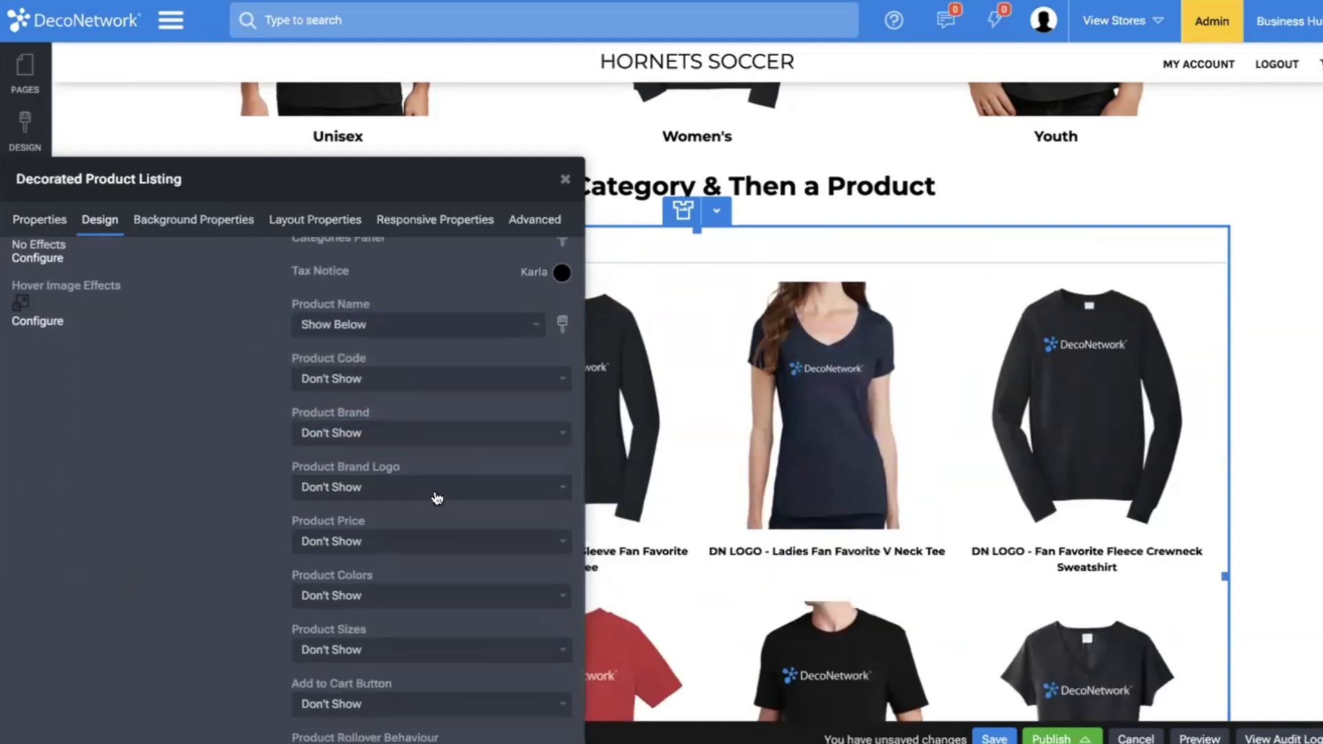
{"action": "left_click", "coordinate": [426, 533]}
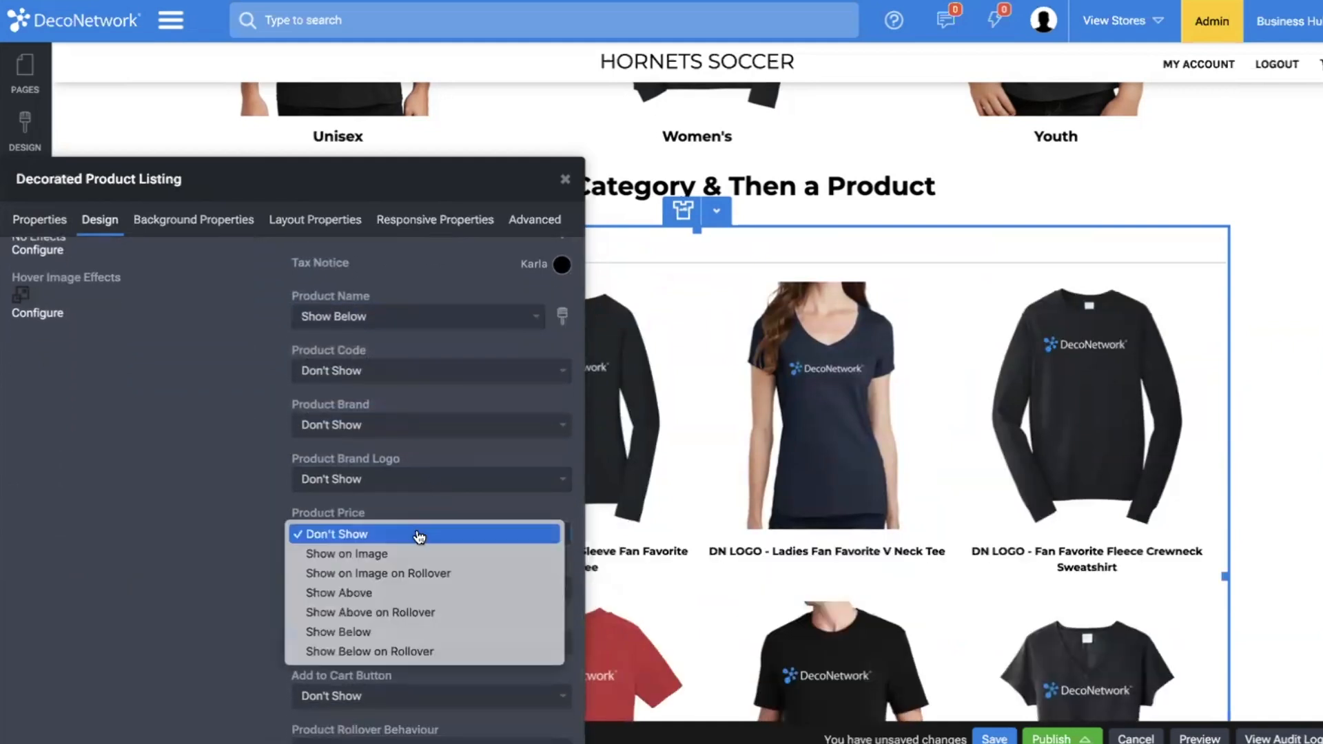
{"action": "left_click", "coordinate": [407, 637]}
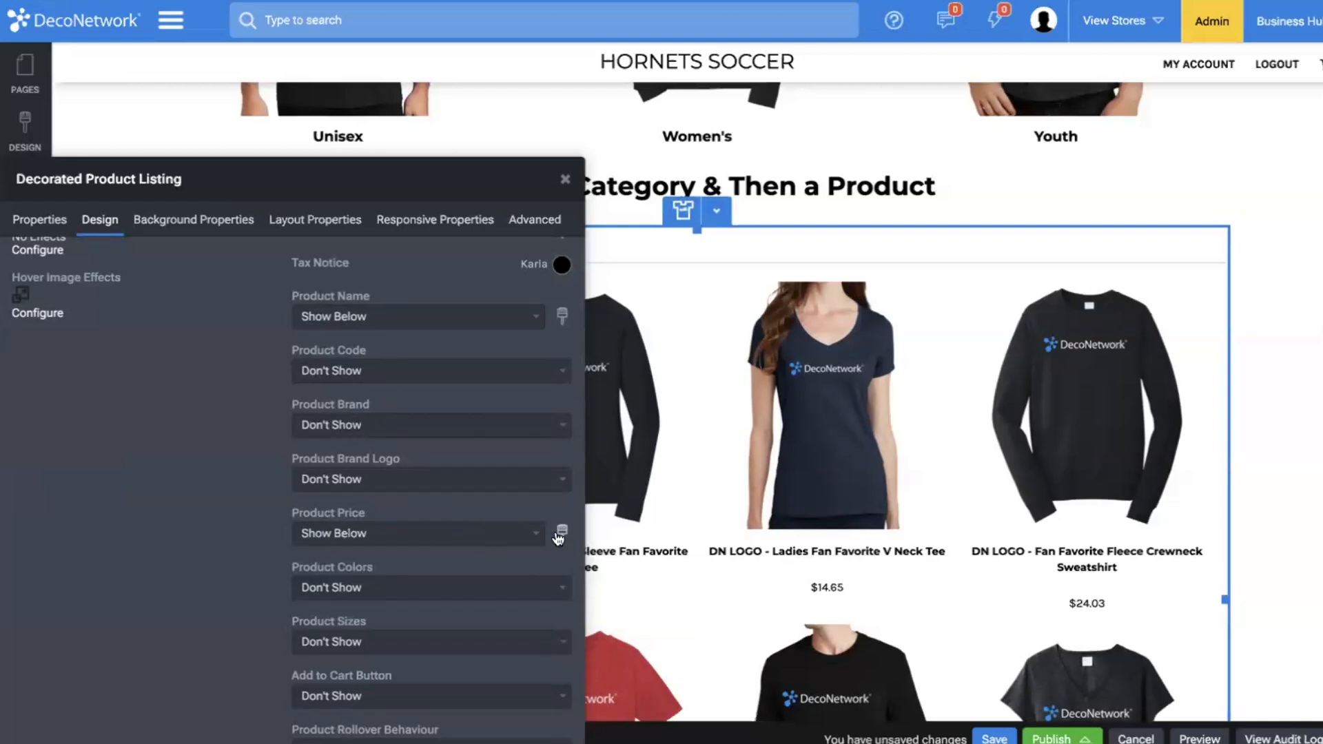
Set the product price text to weight 600 and size 17.
{"action": "left_click", "coordinate": [563, 533]}
{"action": "left_click", "coordinate": [503, 507]}
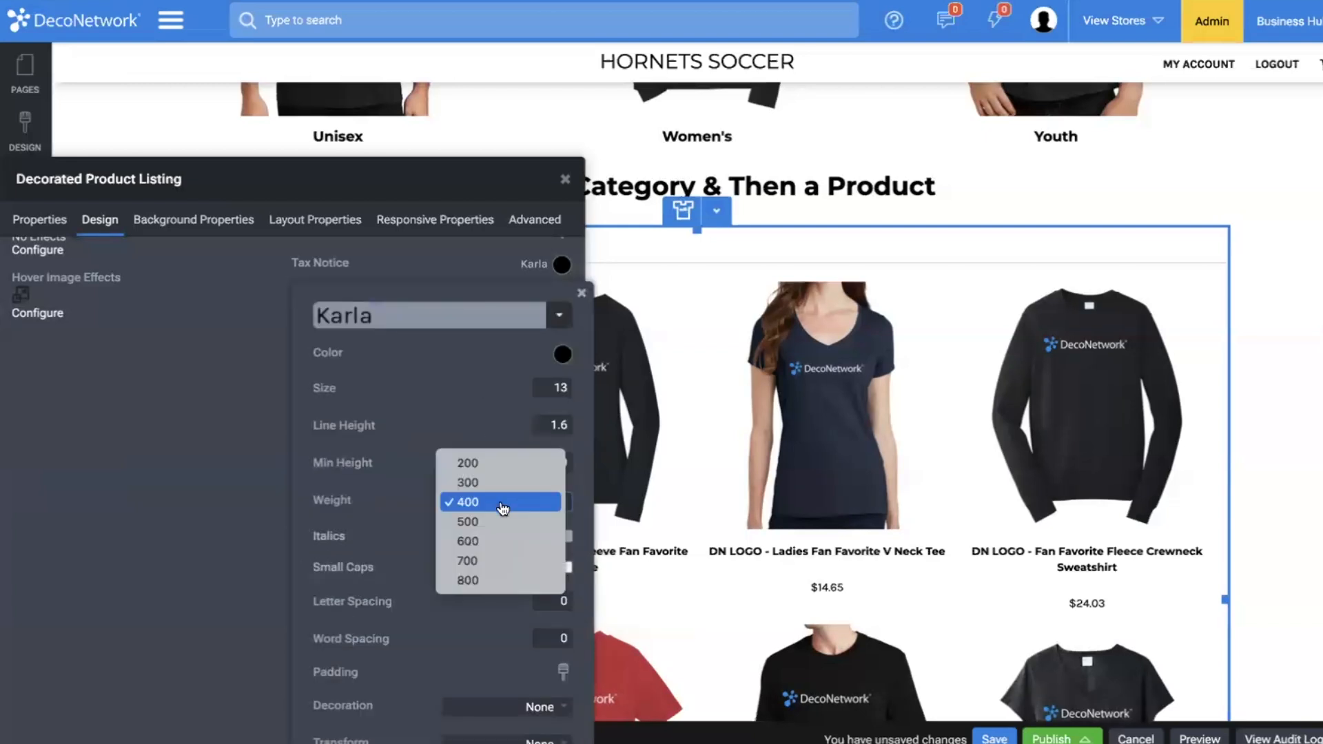
{"action": "left_click", "coordinate": [502, 541]}
{"action": "left_click_drag", "start_coordinate": [337, 390], "coordinate": [345, 388]}
Color the product price text a custom blue with RGB 3, 92, 255.
{"action": "left_click", "coordinate": [562, 354]}
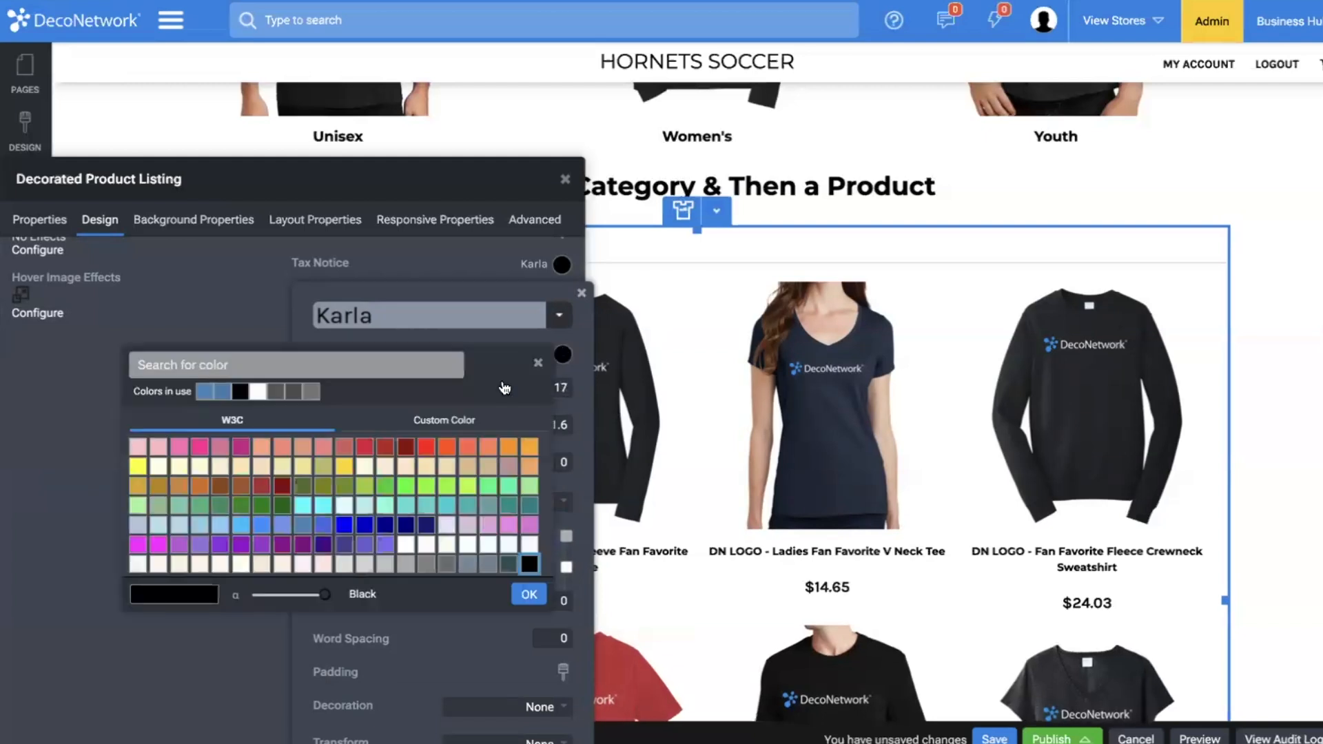
{"action": "left_click", "coordinate": [445, 420]}
{"action": "left_click_drag", "start_coordinate": [406, 446], "coordinate": [439, 445]}
{"action": "left_click_drag", "start_coordinate": [225, 457], "coordinate": [261, 437]}
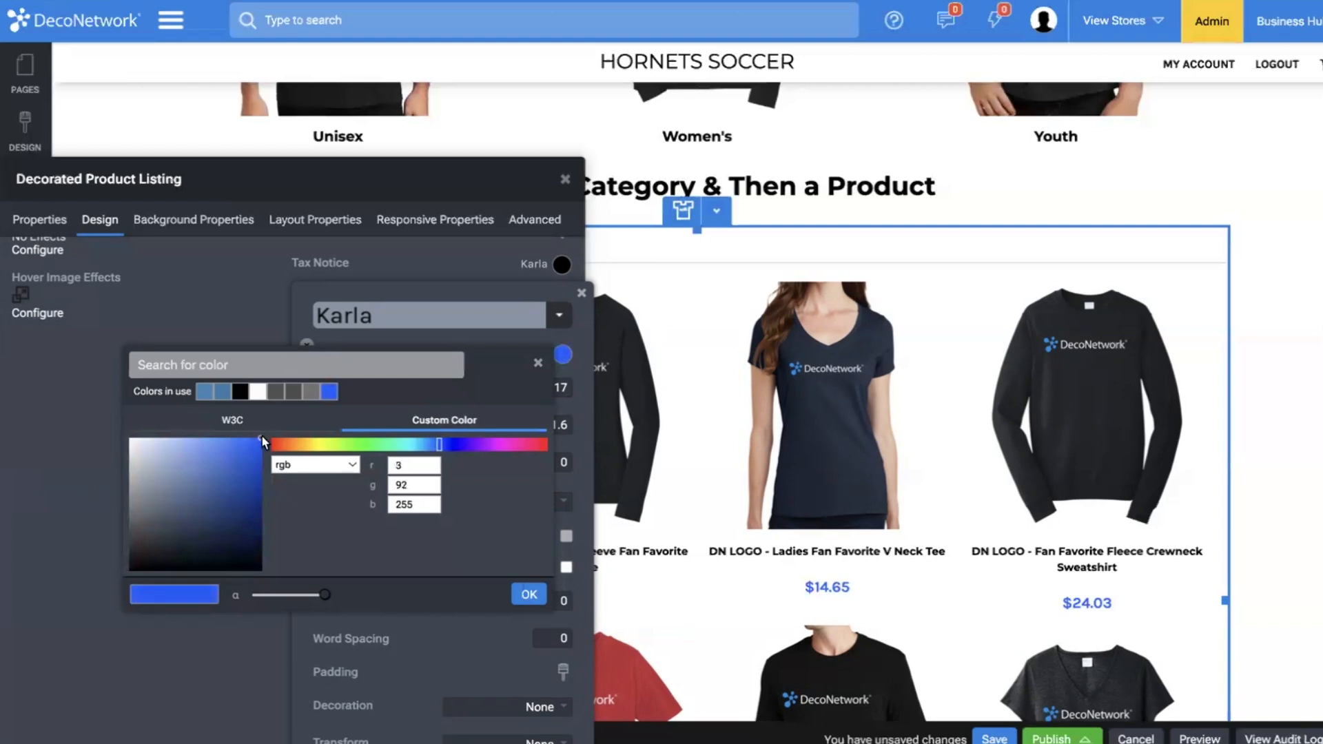
{"action": "left_click", "coordinate": [529, 594]}
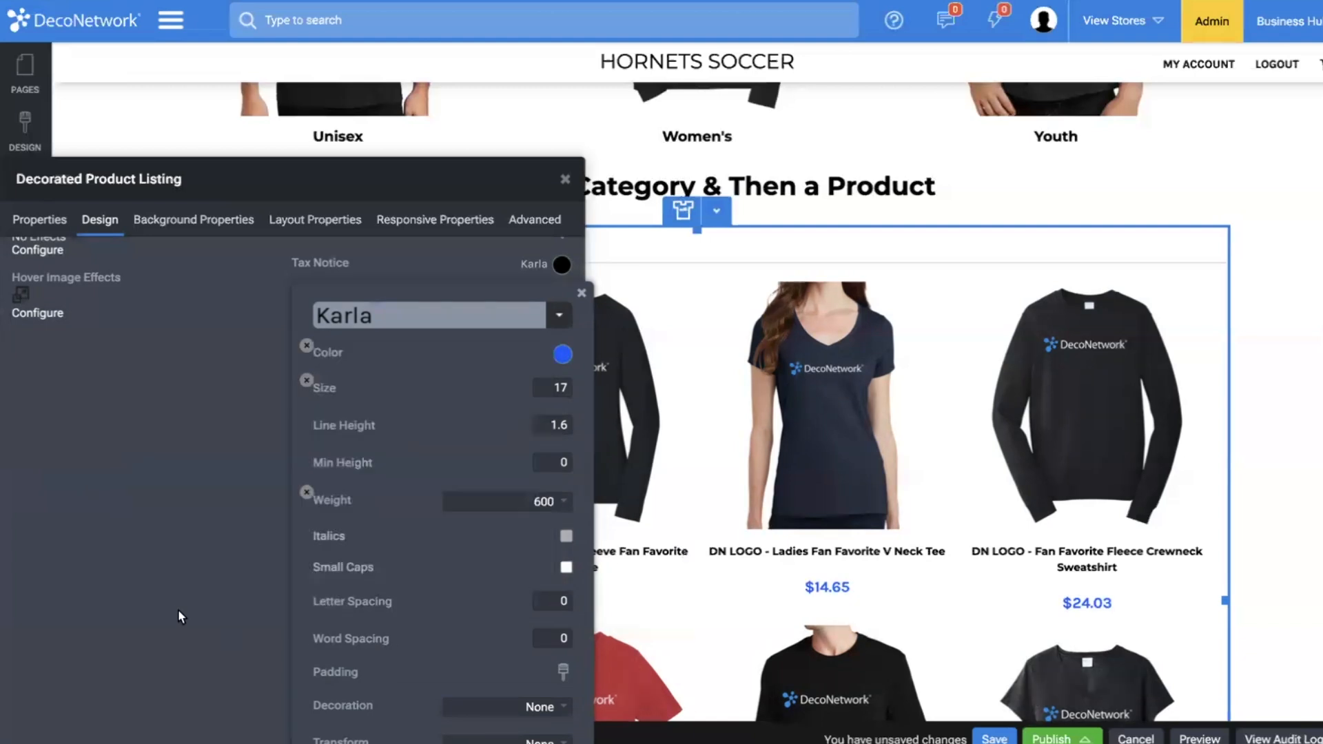
{"action": "left_click", "coordinate": [179, 613]}
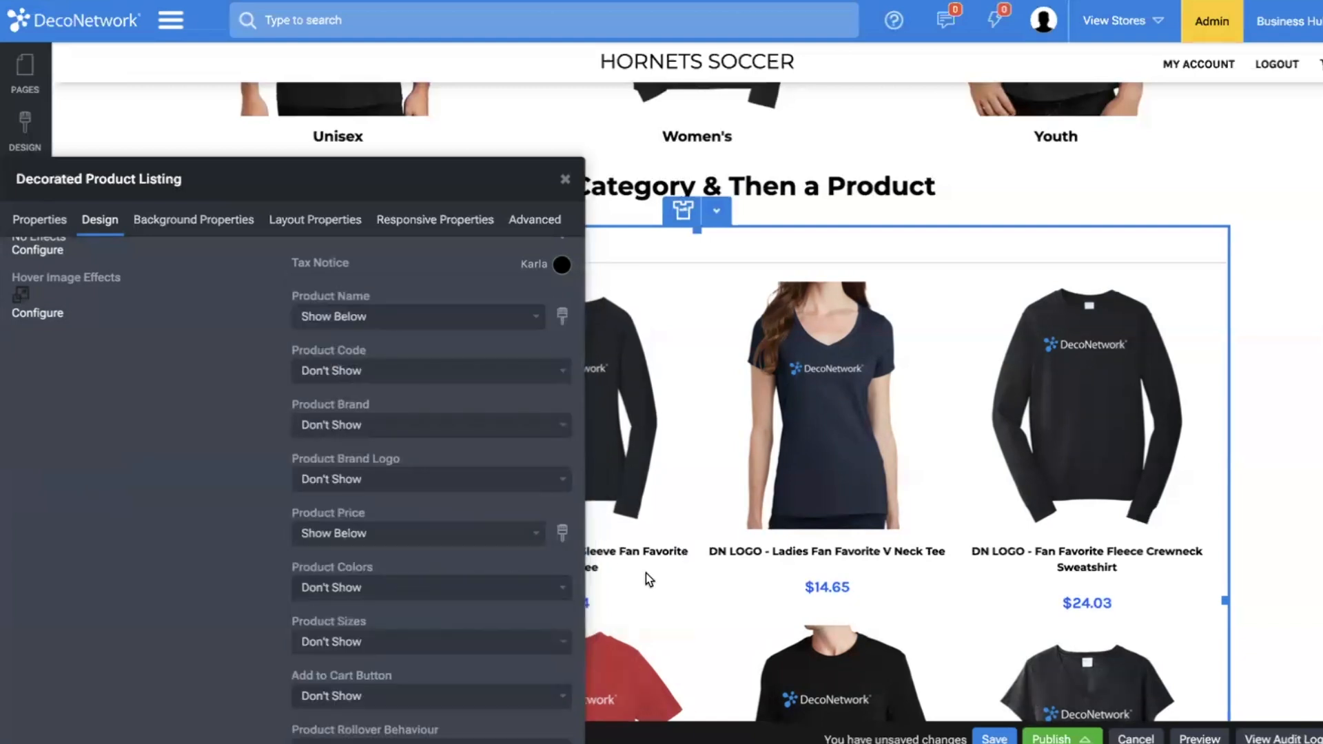
Set the decorated product listing's spacing to X-Large.
{"action": "left_click", "coordinate": [315, 220]}
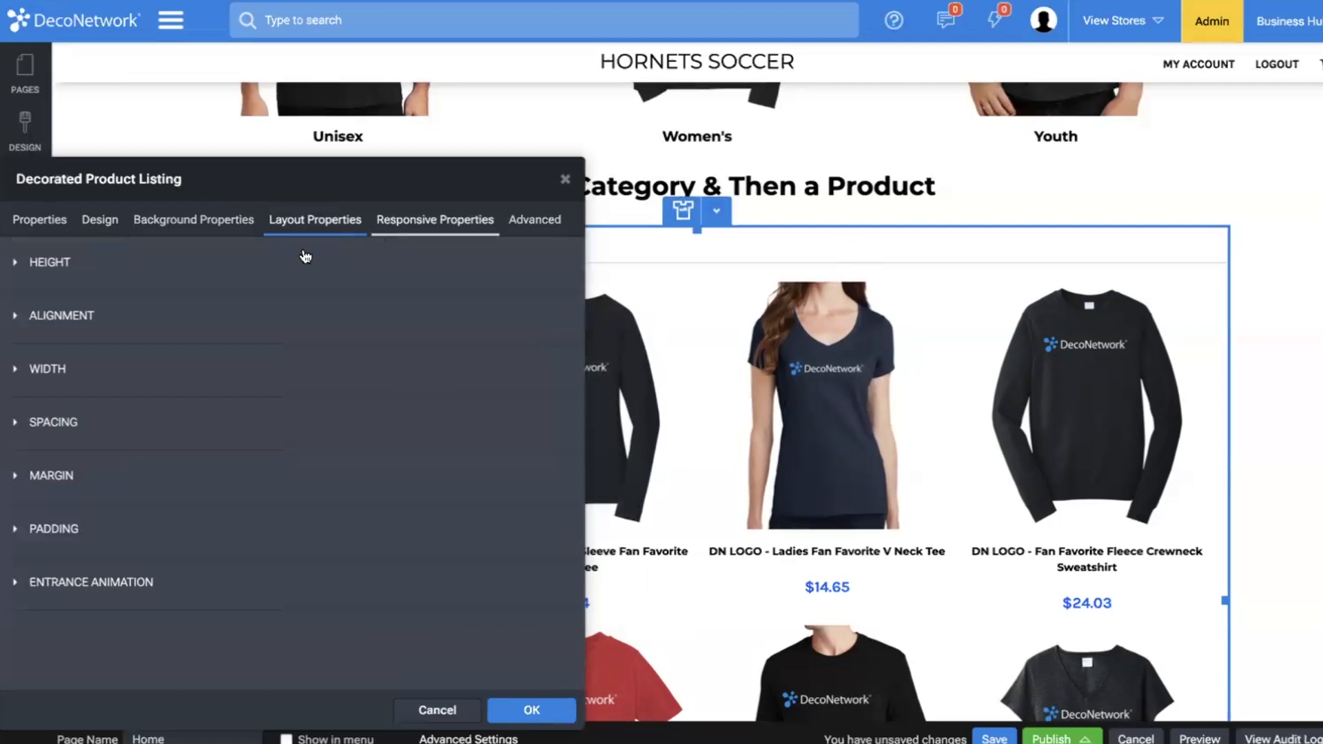
{"action": "left_click", "coordinate": [43, 421]}
{"action": "left_click", "coordinate": [76, 469]}
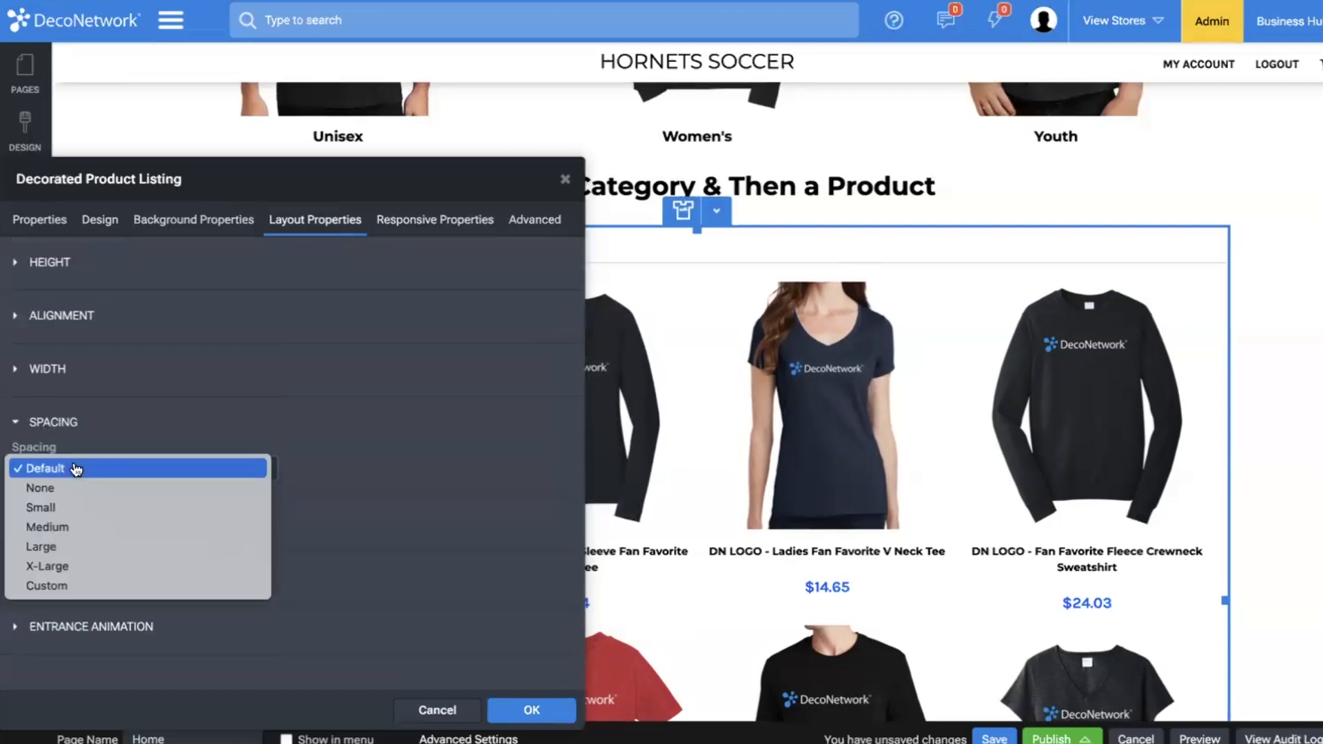
{"action": "left_click", "coordinate": [77, 566]}
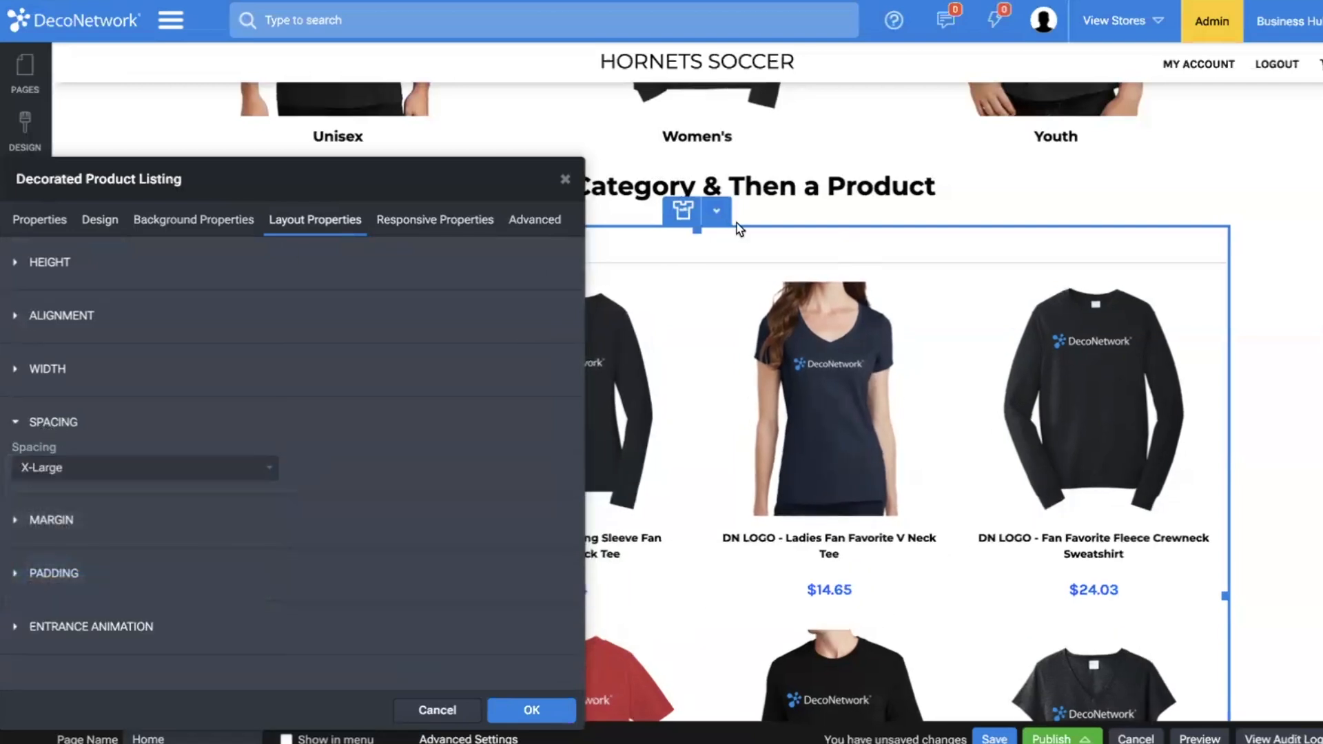
Center-align the category tabs in the decorated product listing.
{"action": "left_click", "coordinate": [100, 219]}
{"action": "left_click_drag", "start_coordinate": [327, 194], "coordinate": [388, 385]}
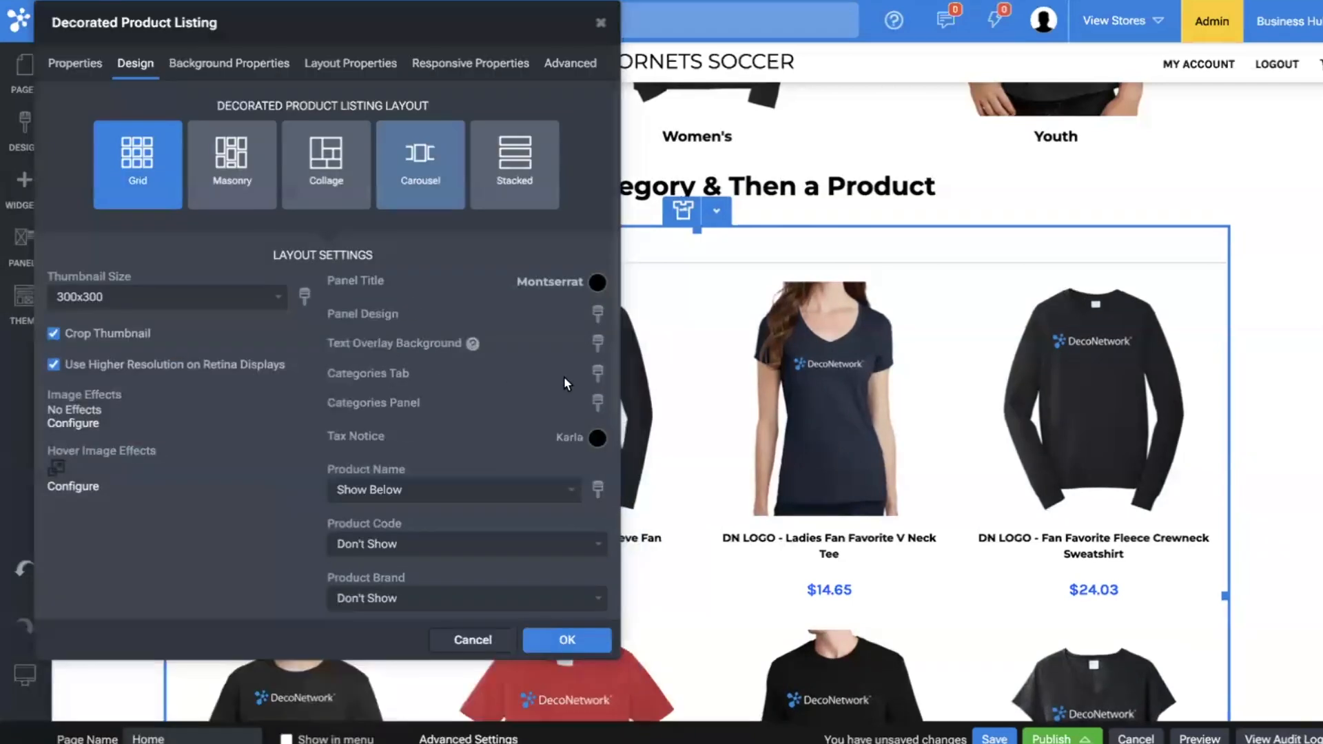
{"action": "left_click", "coordinate": [597, 373]}
{"action": "mouse_move", "coordinate": [396, 474]}
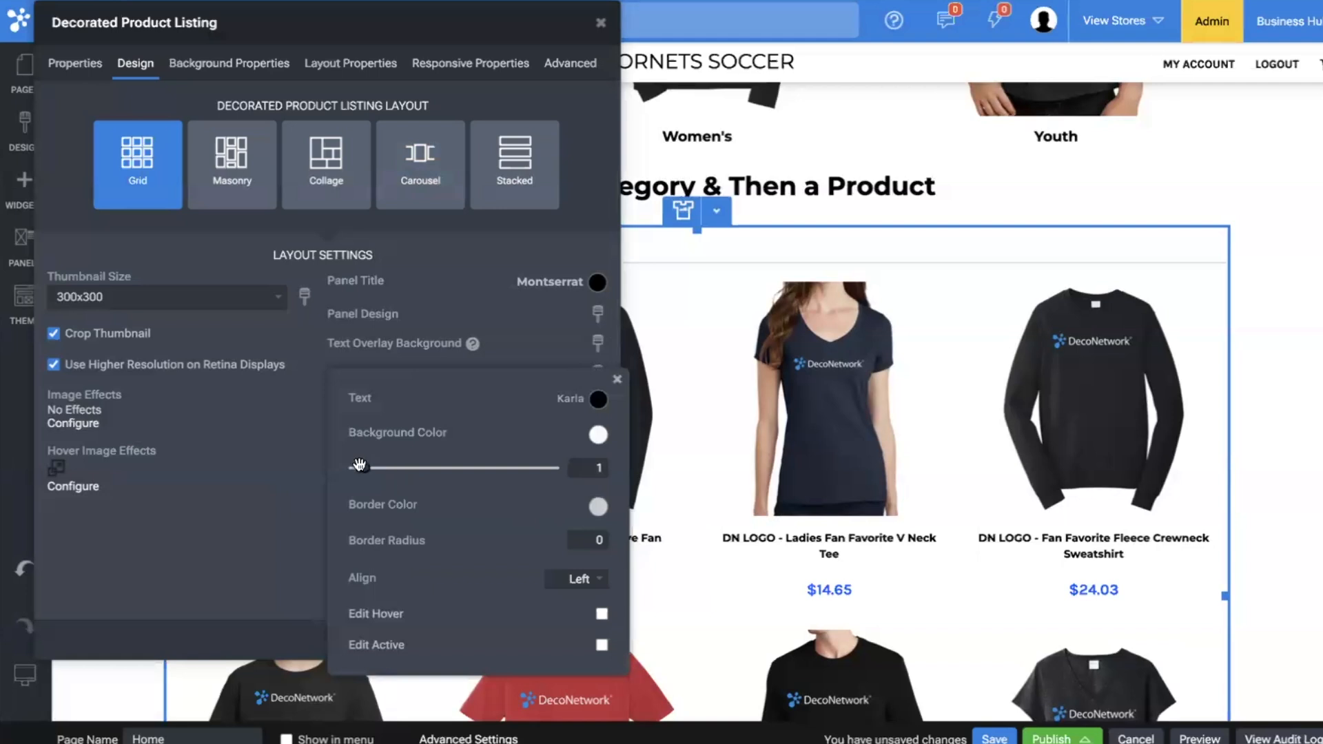
{"action": "left_click_drag", "start_coordinate": [359, 467], "coordinate": [361, 464]}
{"action": "left_click", "coordinate": [593, 582]}
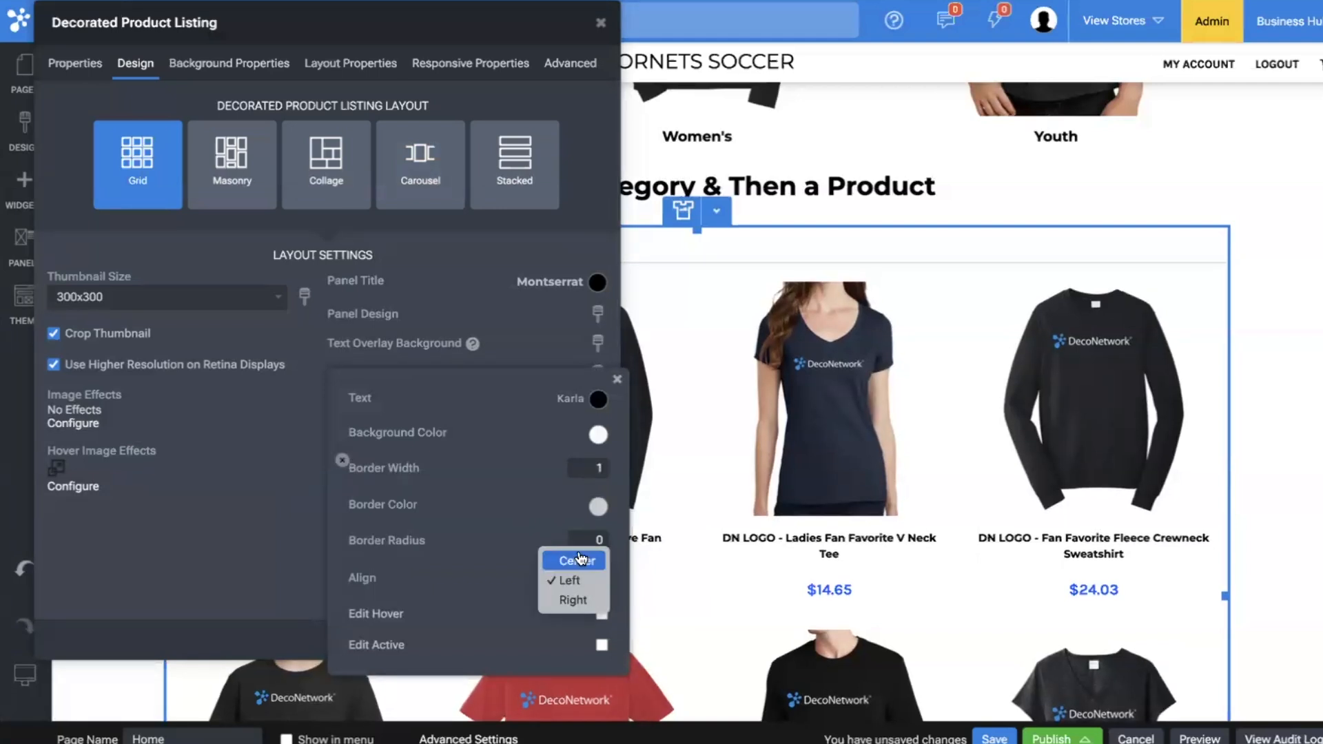
{"action": "left_click", "coordinate": [572, 552]}
Enable active-state editing for the category tabs and give the active tab a gray color.
{"action": "left_click", "coordinate": [601, 645]}
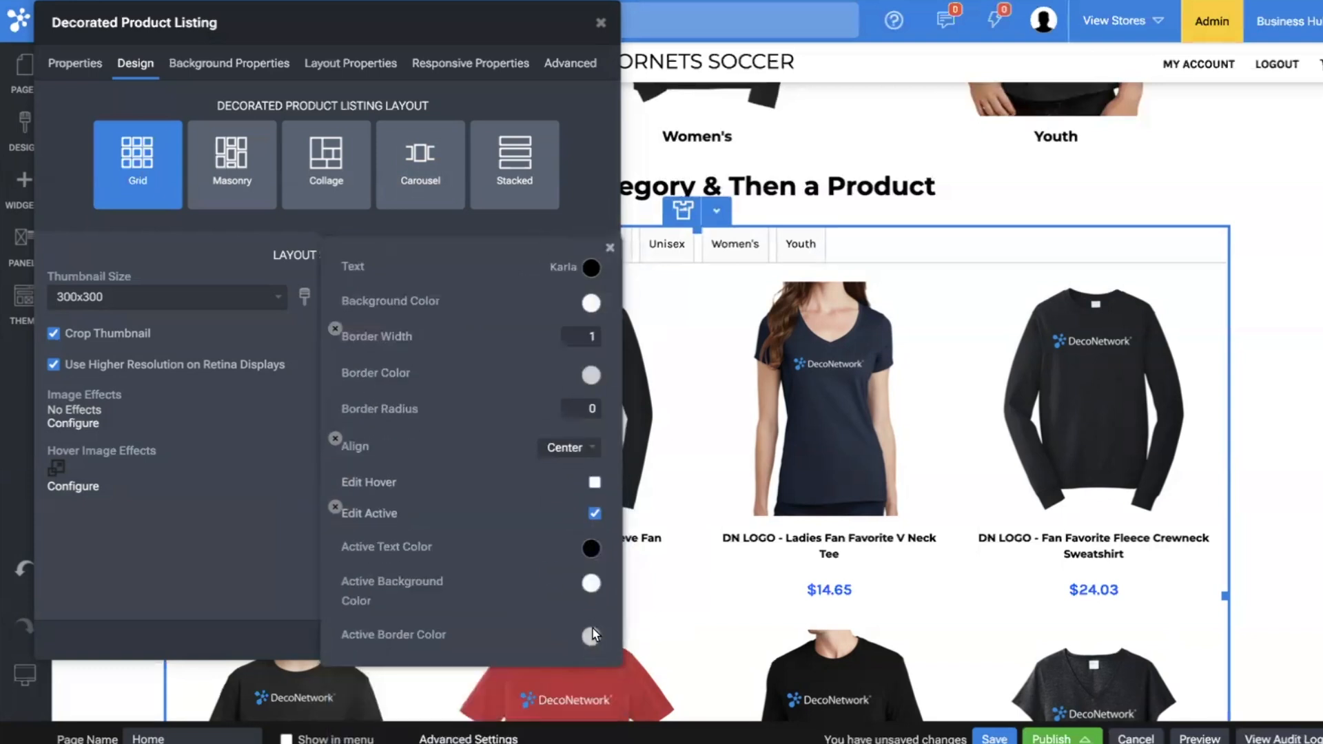
{"action": "left_click", "coordinate": [593, 631]}
{"action": "left_click", "coordinate": [379, 545]}
{"action": "left_click", "coordinate": [567, 511]}
Enable hover editing for the category tabs and choose a gray hover background color.
{"action": "left_click", "coordinate": [595, 483]}
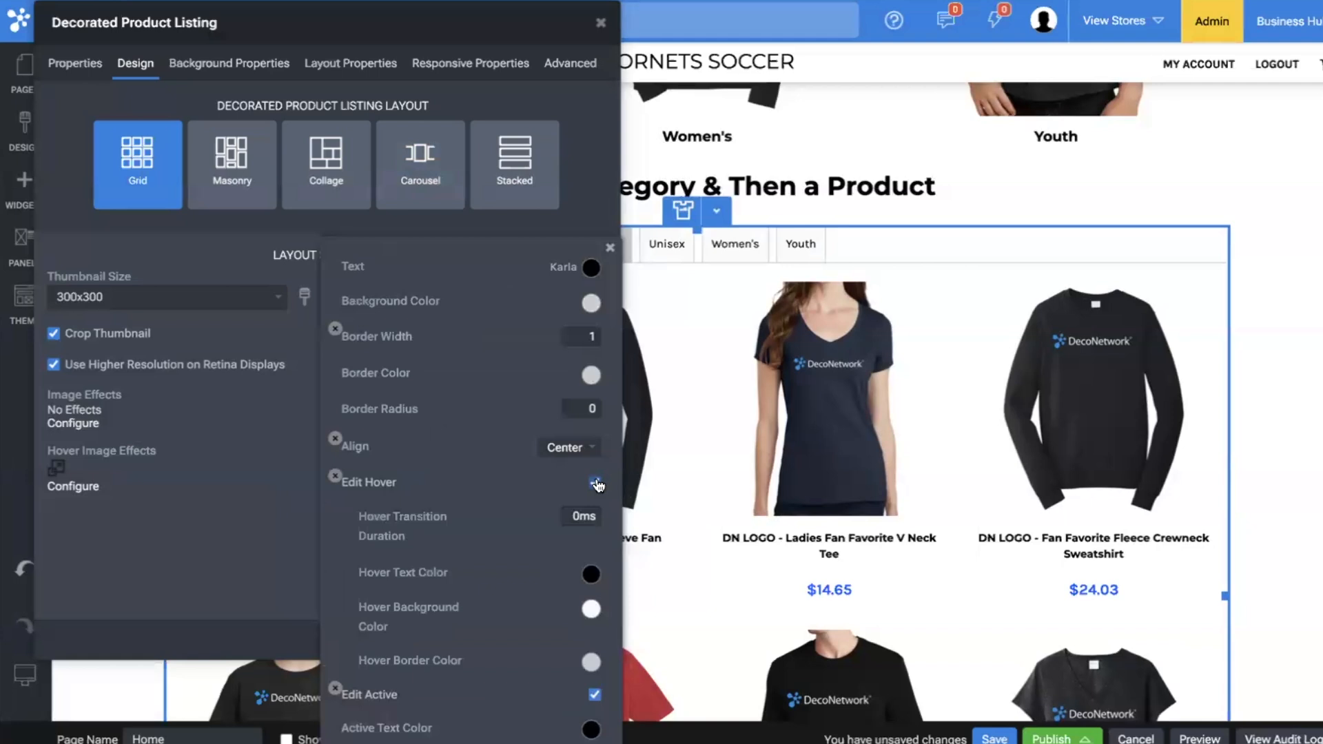
{"action": "left_click", "coordinate": [593, 611]}
{"action": "left_click", "coordinate": [370, 540]}
{"action": "left_click", "coordinate": [213, 457]}
{"action": "left_click", "coordinate": [213, 457]}
Remove the categories panel border from the decorated product listing and apply the widget's settings.
{"action": "scroll", "coordinate": [513, 592], "scroll_direction": "down", "scroll_amount": 1}
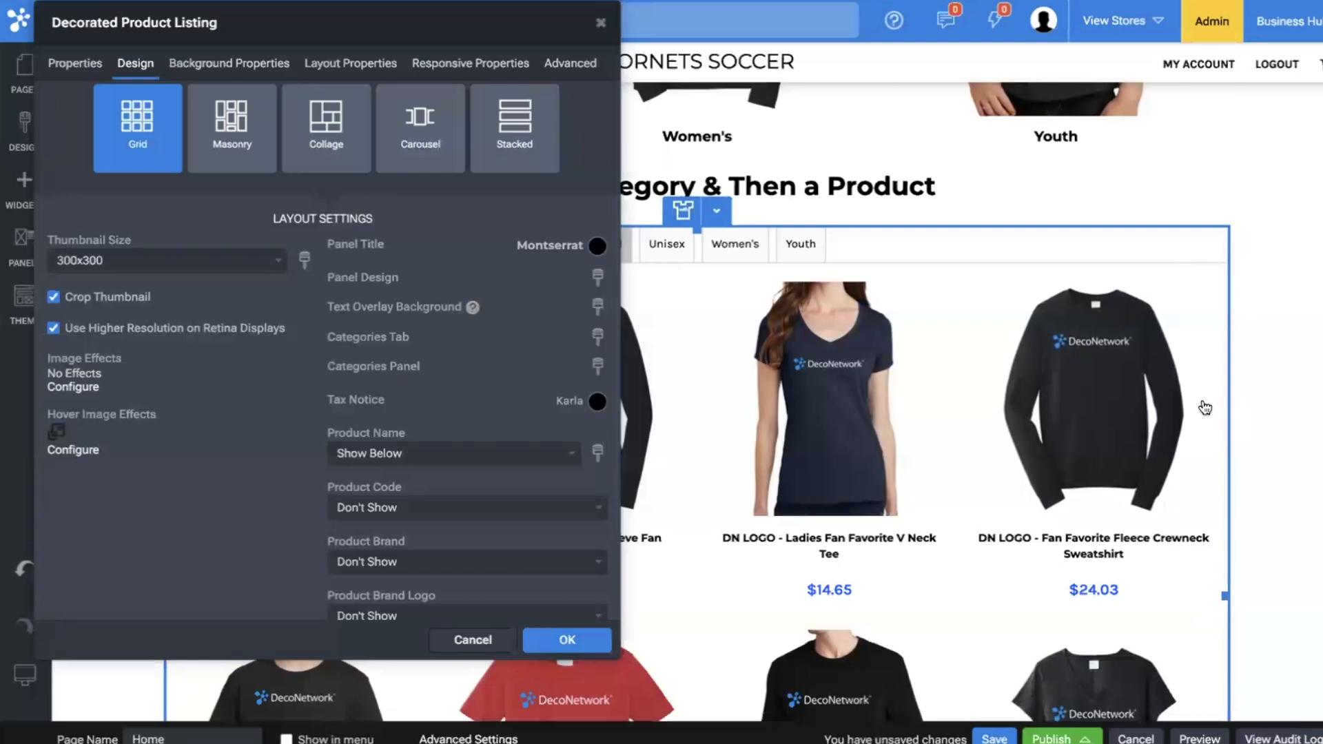
{"action": "left_click", "coordinate": [598, 366]}
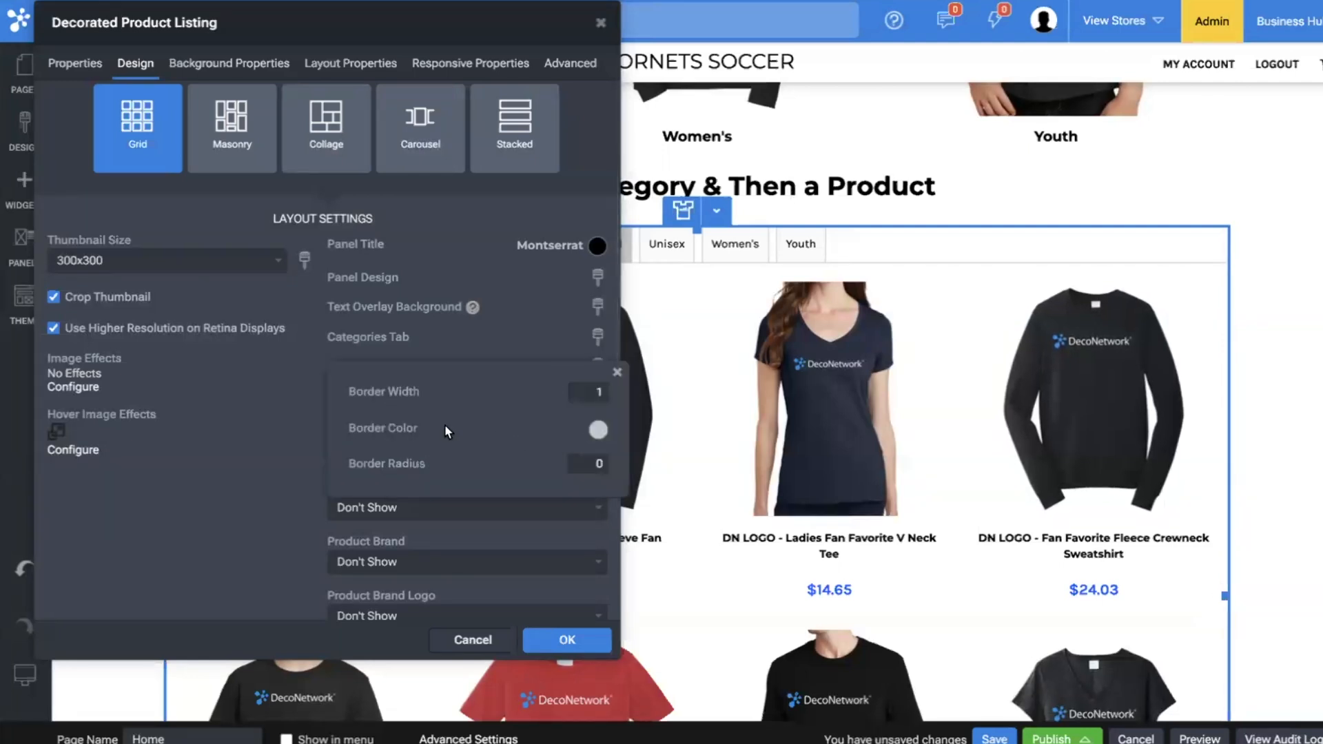
{"action": "left_click", "coordinate": [1049, 184]}
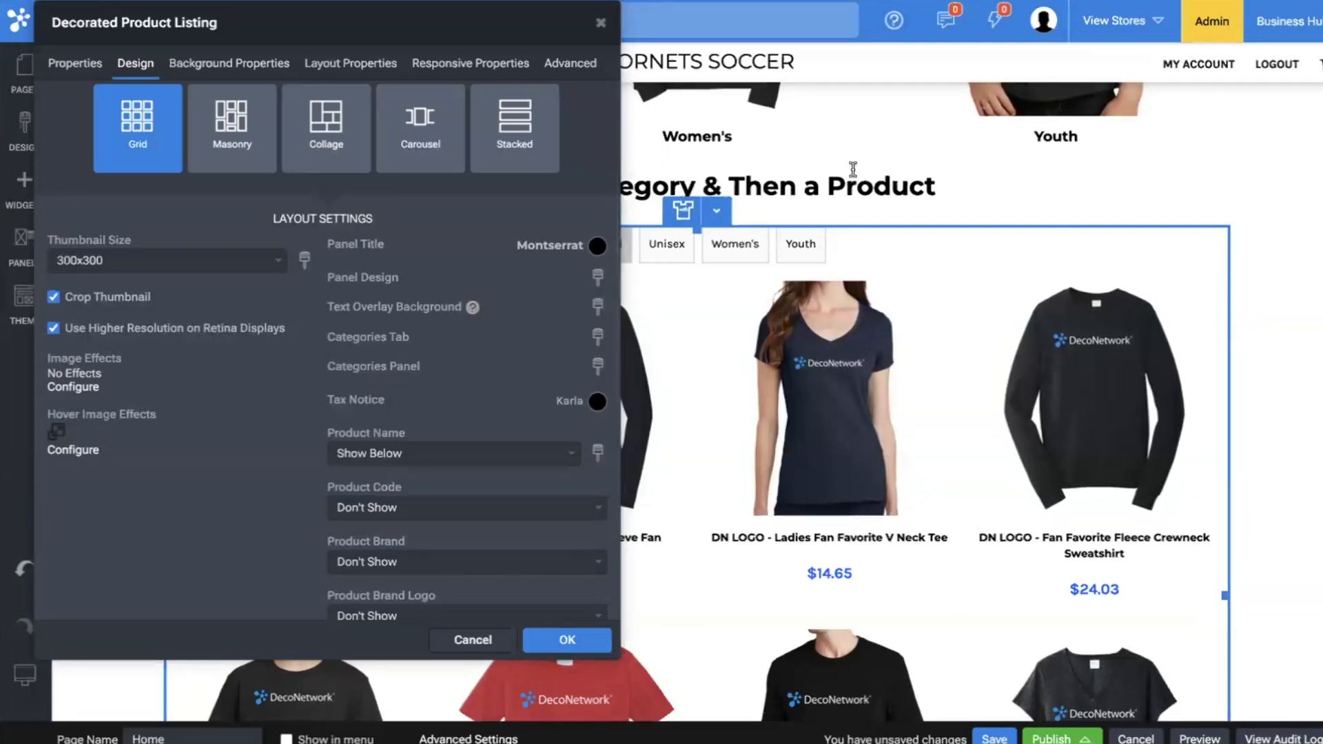
{"action": "left_click", "coordinate": [916, 225]}
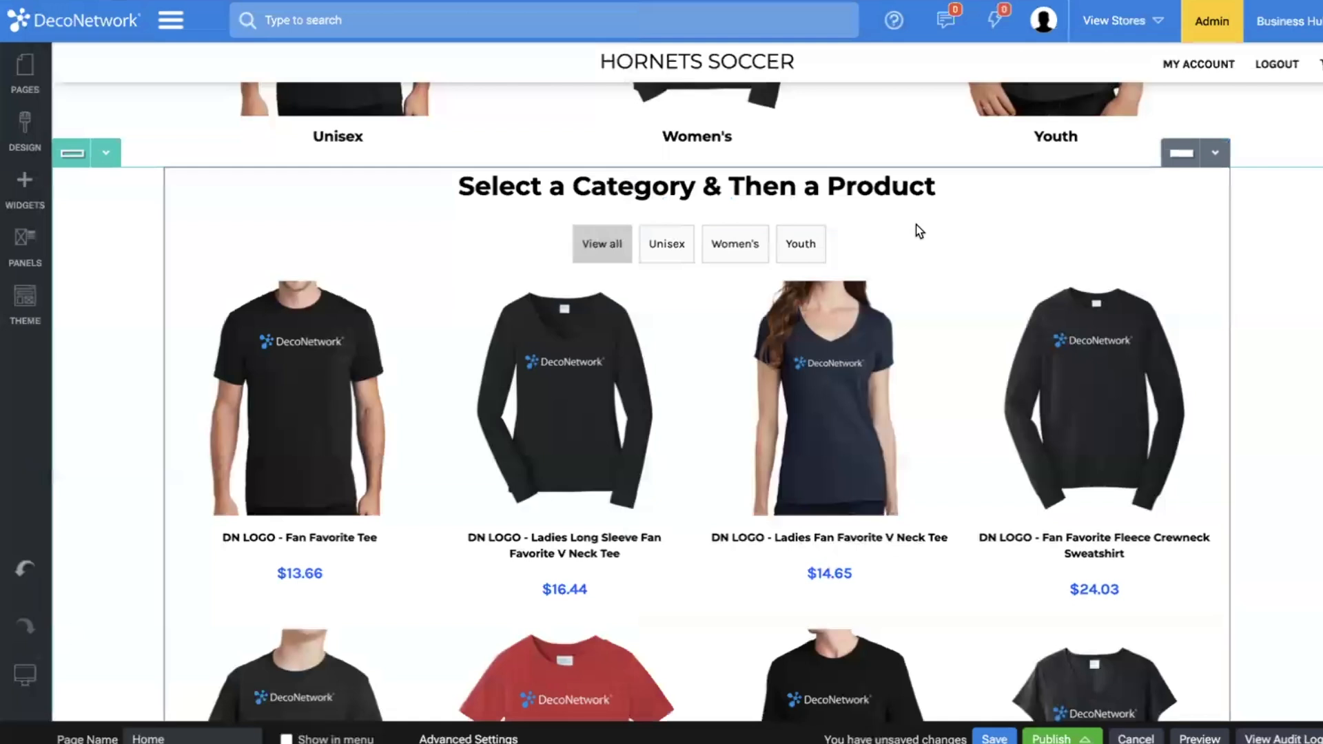
Shorten the heading above the tabbed product listing to "Select a Product".
{"action": "left_click", "coordinate": [696, 173]}
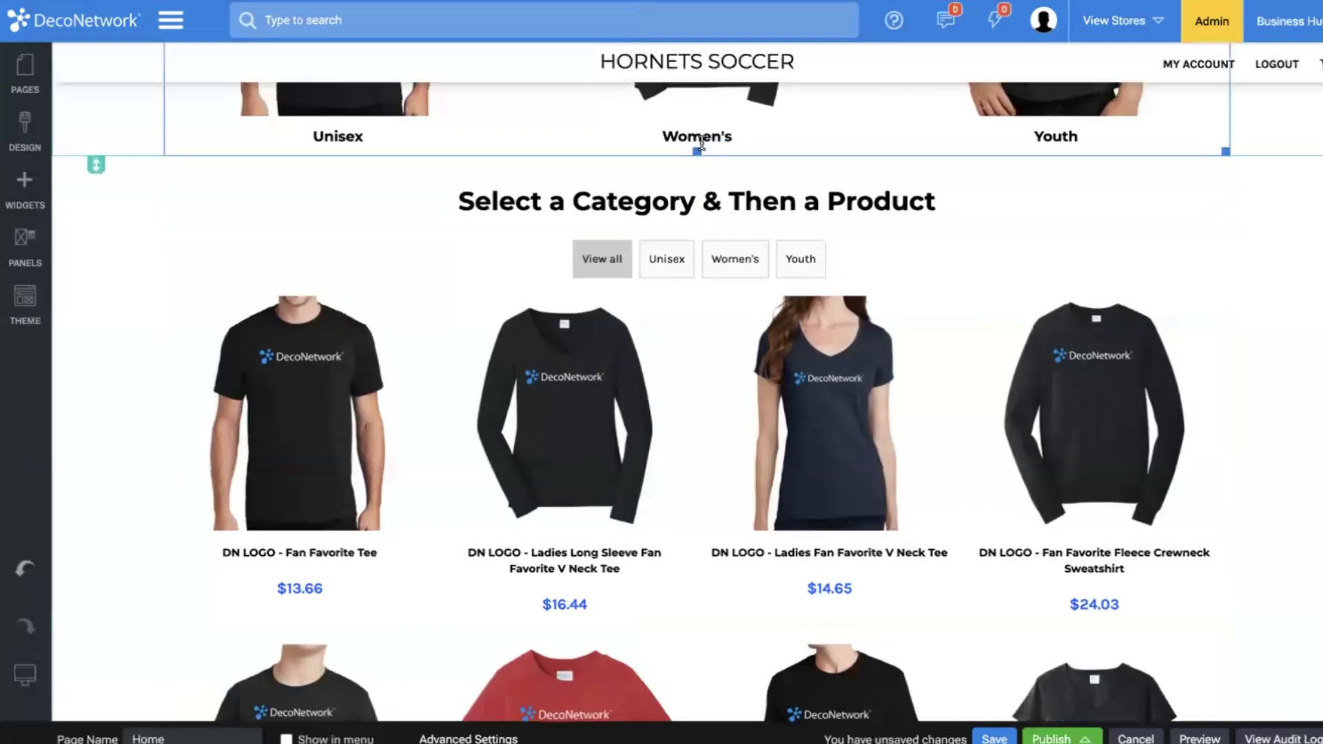
{"action": "scroll", "coordinate": [710, 413], "scroll_direction": "up", "scroll_amount": 5}
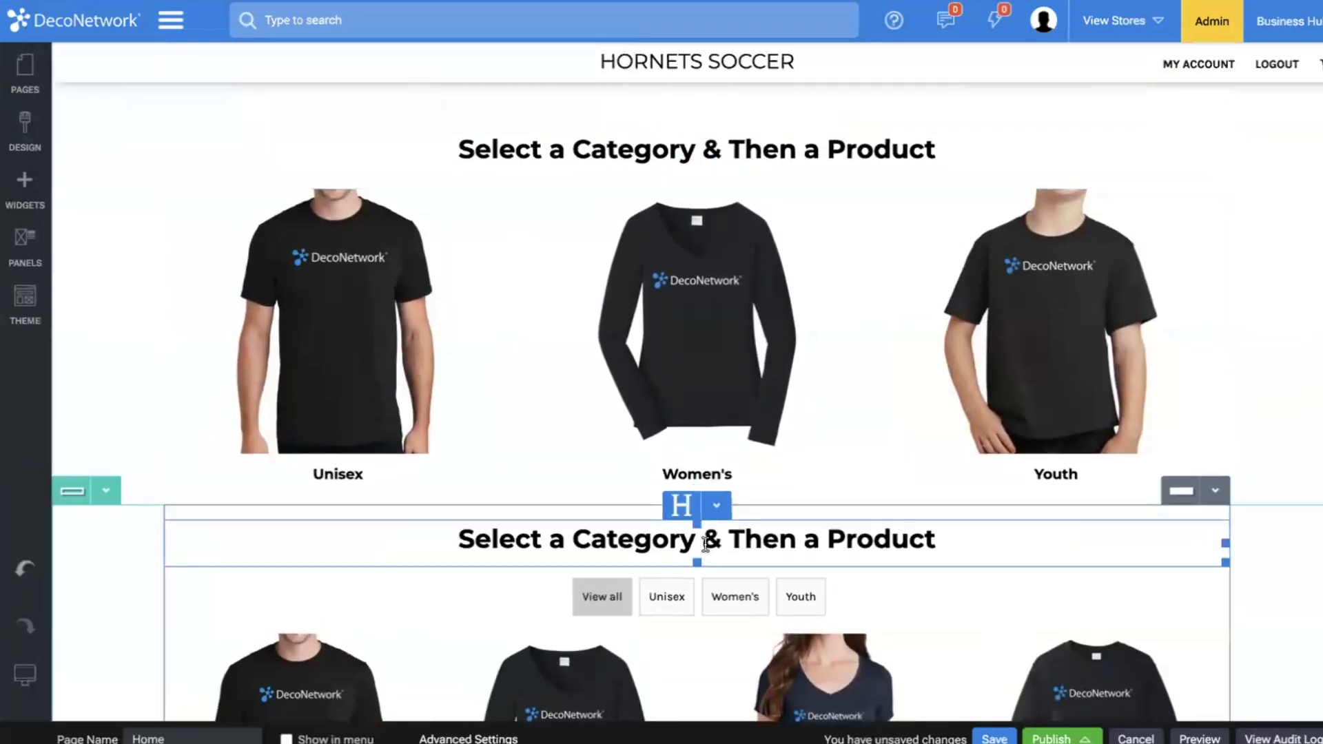
{"action": "left_click_drag", "start_coordinate": [729, 543], "coordinate": [578, 548]}
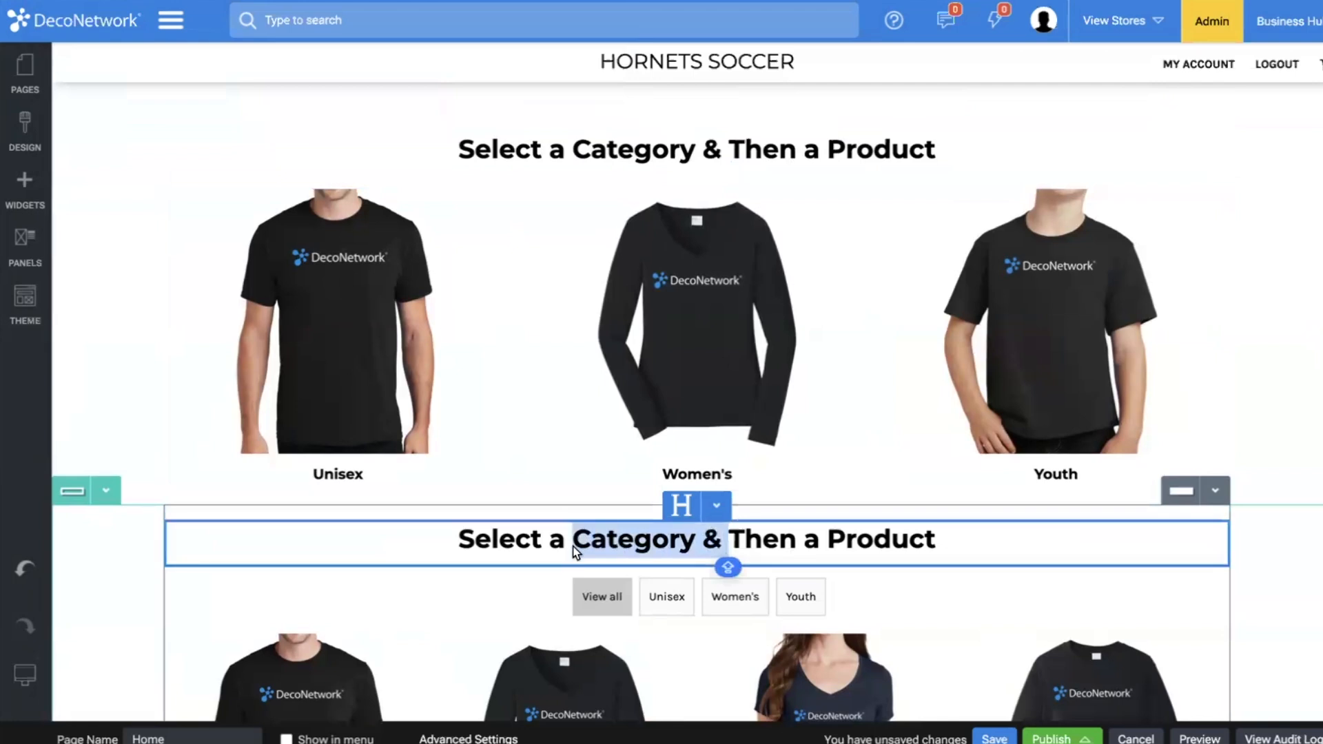
{"action": "key", "text": "BackSpace"}
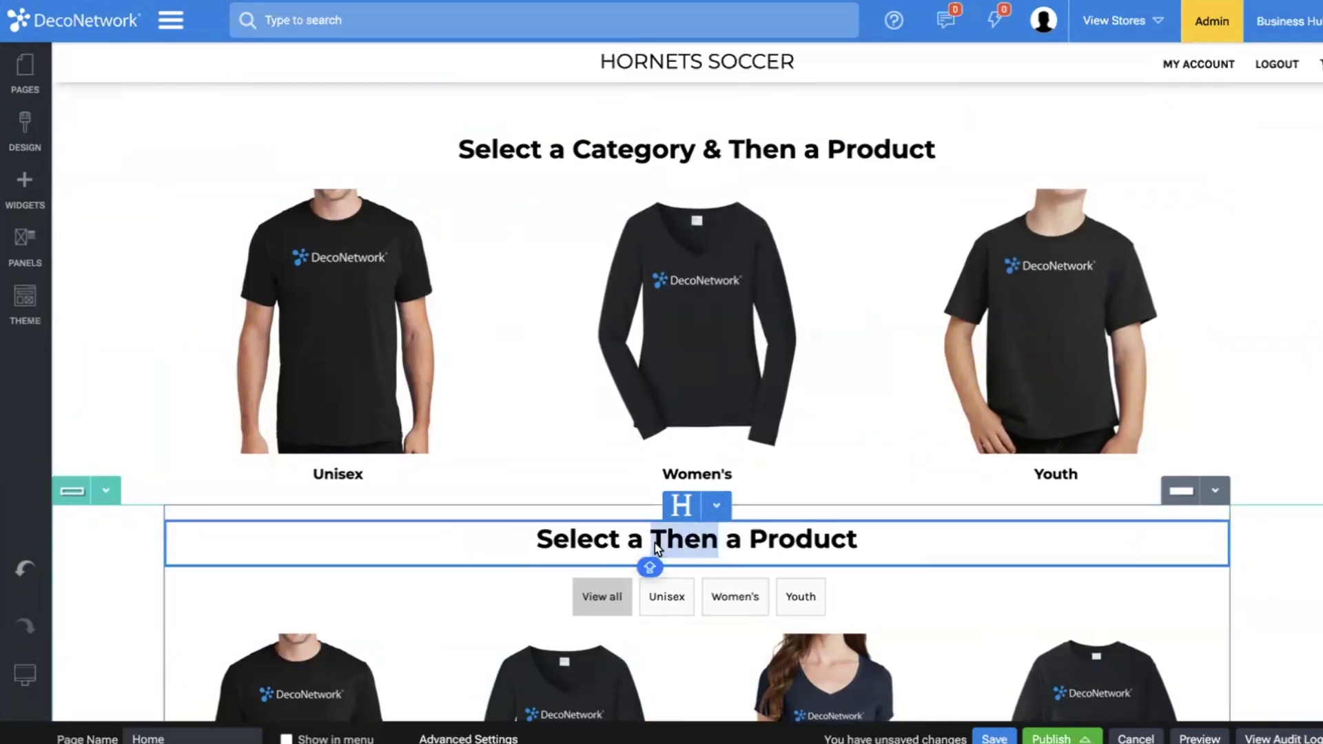
{"action": "double_click", "coordinate": [655, 543]}
{"action": "key", "text": "BackSpace"}
Extend the tabbed listing's heading to read "Select a Product Then Your Size & Color".
{"action": "key", "text": "BackSpace"}
{"action": "key", "text": "BackSpace"}
{"action": "key", "text": "BackSpace"}
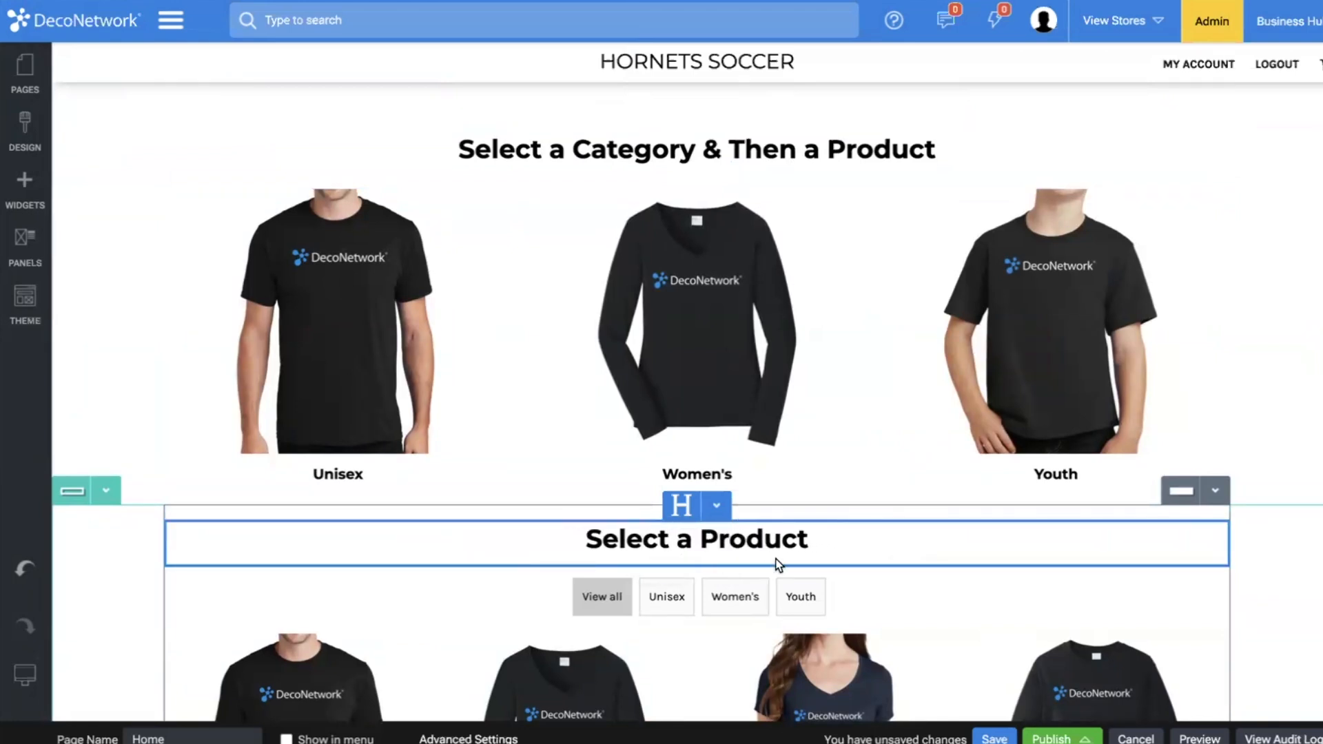
{"action": "left_click", "coordinate": [843, 543]}
{"action": "type", "text": "THEN"}
{"action": "key", "text": "BackSpace"}
{"action": "key", "text": "BackSpace"}
{"action": "type", "text": "EN"}
{"action": "key", "text": "BackSpace"}
{"action": "key", "text": "BackSpace"}
{"action": "key", "text": "BackSpace"}
{"action": "key", "text": "BackSpace"}
{"action": "type", "text": "hen Your Size & Color"}
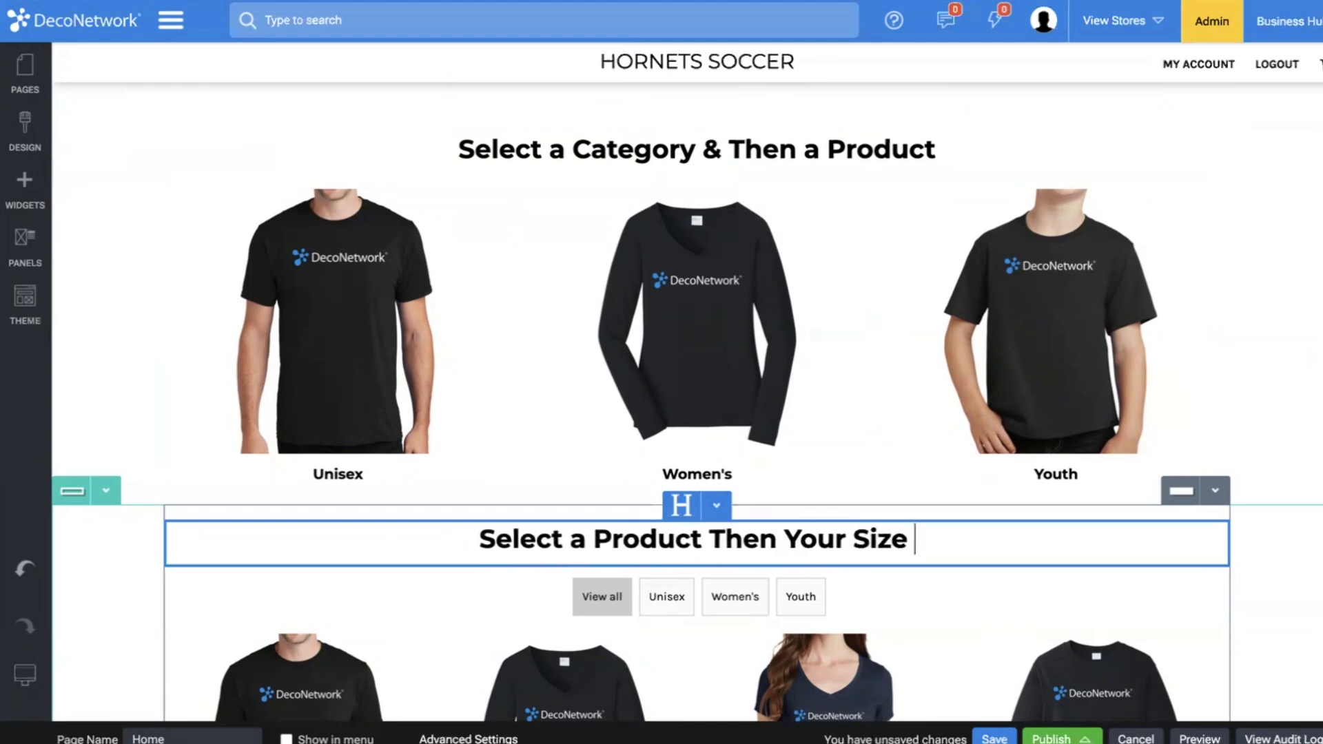
{"action": "left_click", "coordinate": [924, 474]}
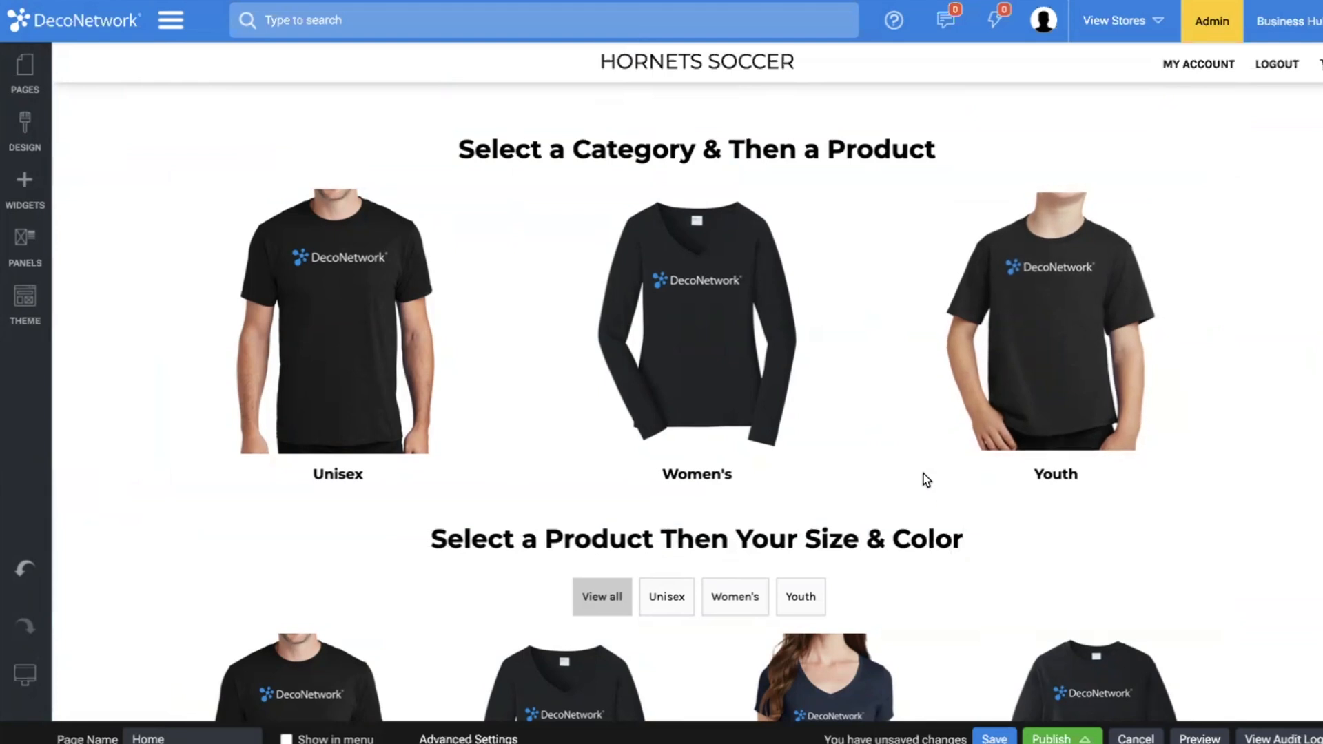
Save the Home page and dismiss the save confirmation.
{"action": "scroll", "coordinate": [924, 475], "scroll_direction": "down", "scroll_amount": 5}
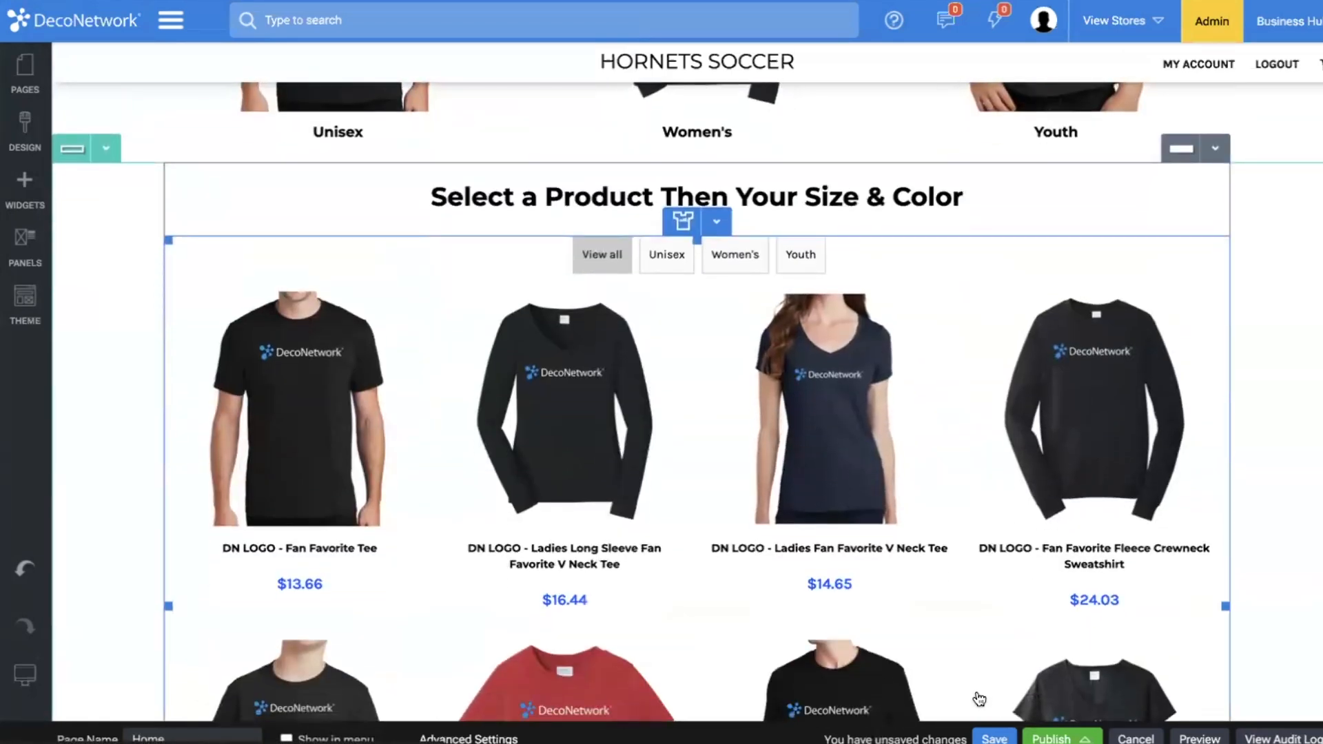
{"action": "left_click", "coordinate": [995, 739]}
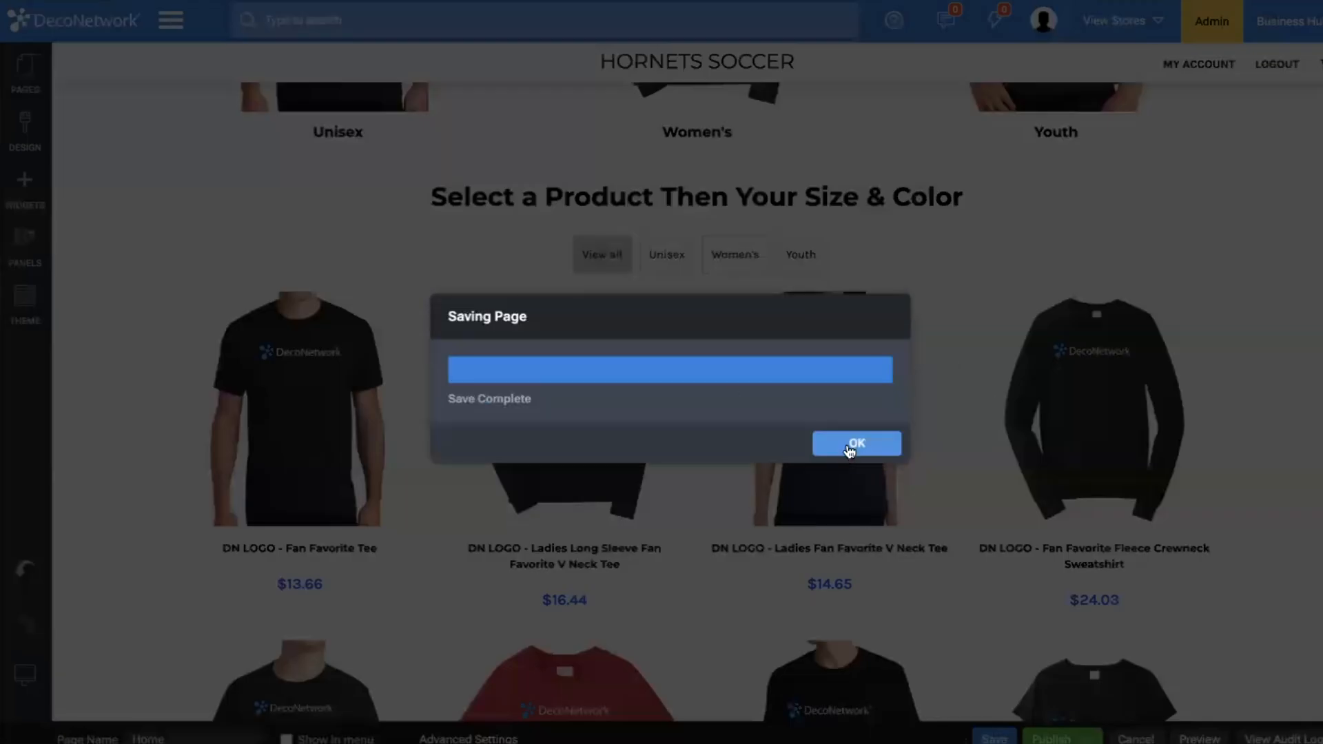
{"action": "left_click", "coordinate": [837, 447]}
Review the Home page's banner, countdown, design, category and product sections in the editor.
{"action": "scroll", "coordinate": [846, 444], "scroll_direction": "up", "scroll_amount": 15}
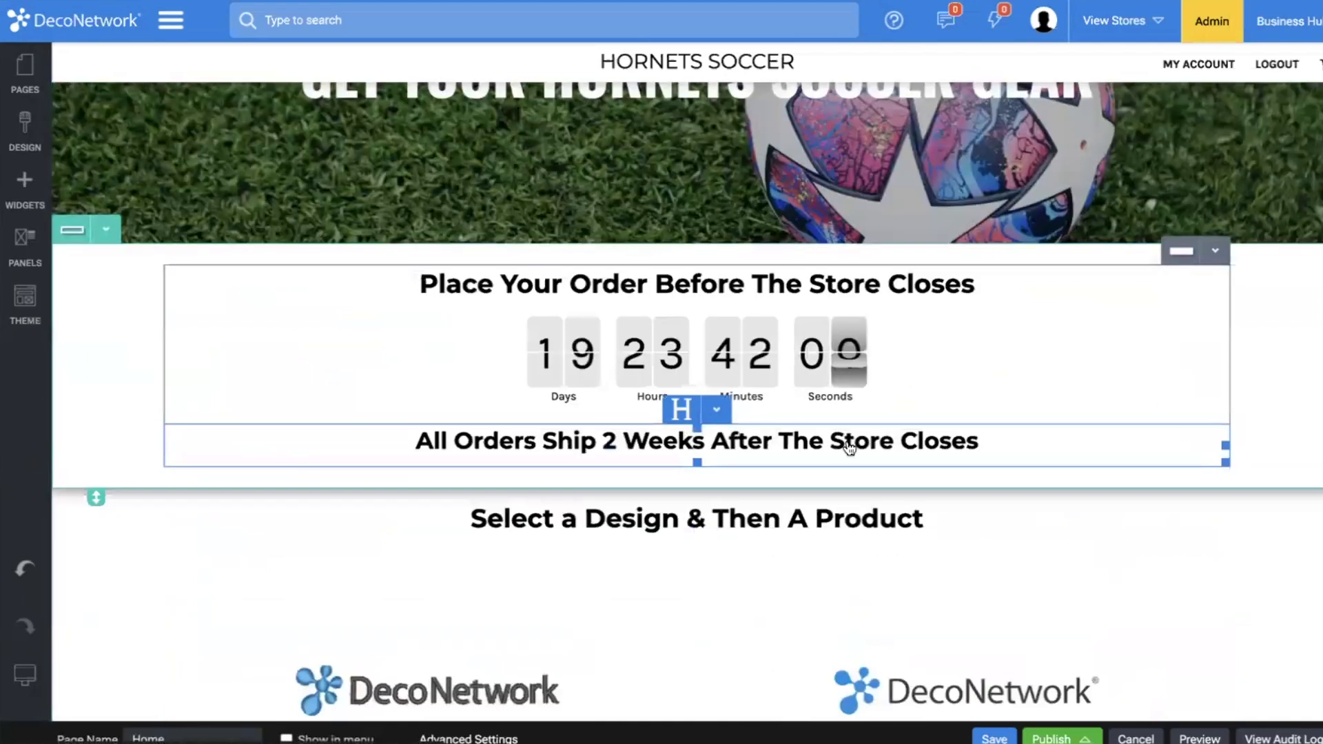
{"action": "scroll", "coordinate": [680, 407], "scroll_direction": "down", "scroll_amount": 10}
{"action": "scroll", "coordinate": [676, 594], "scroll_direction": "down", "scroll_amount": 8}
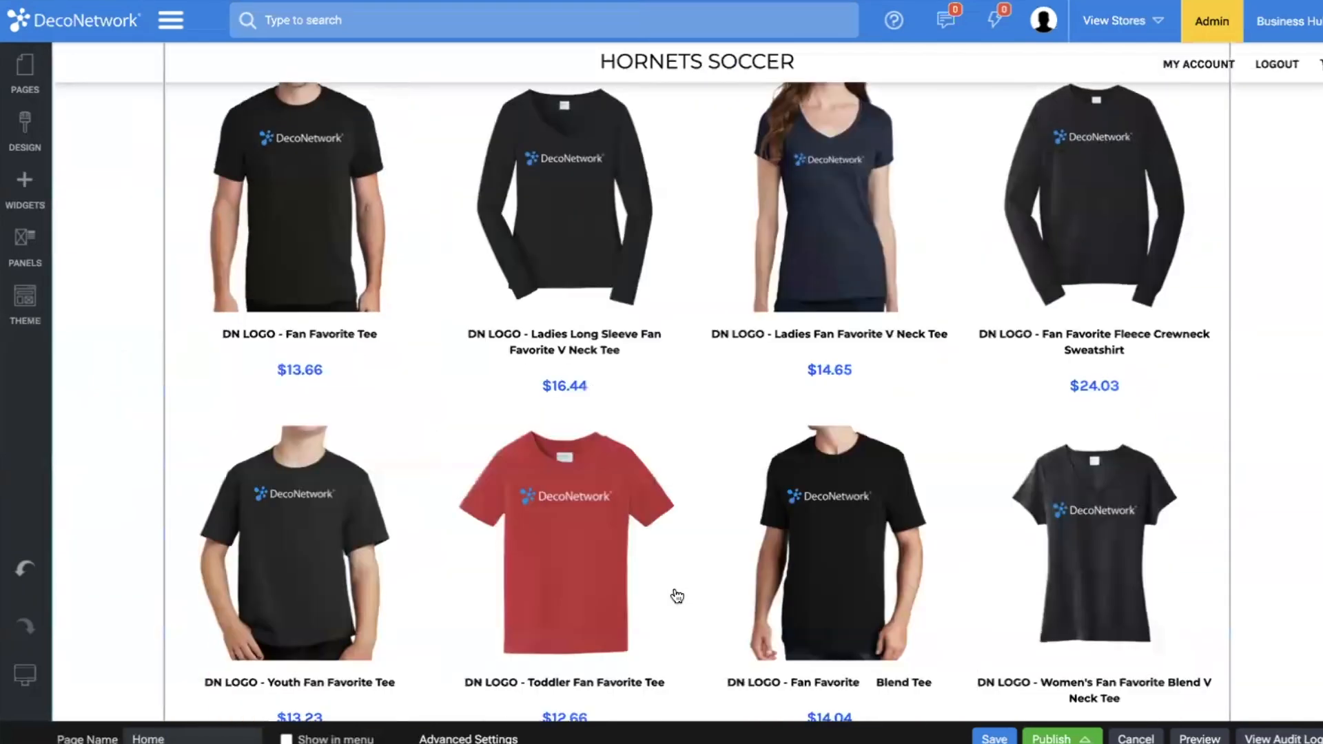
{"action": "scroll", "coordinate": [672, 586], "scroll_direction": "up", "scroll_amount": 12}
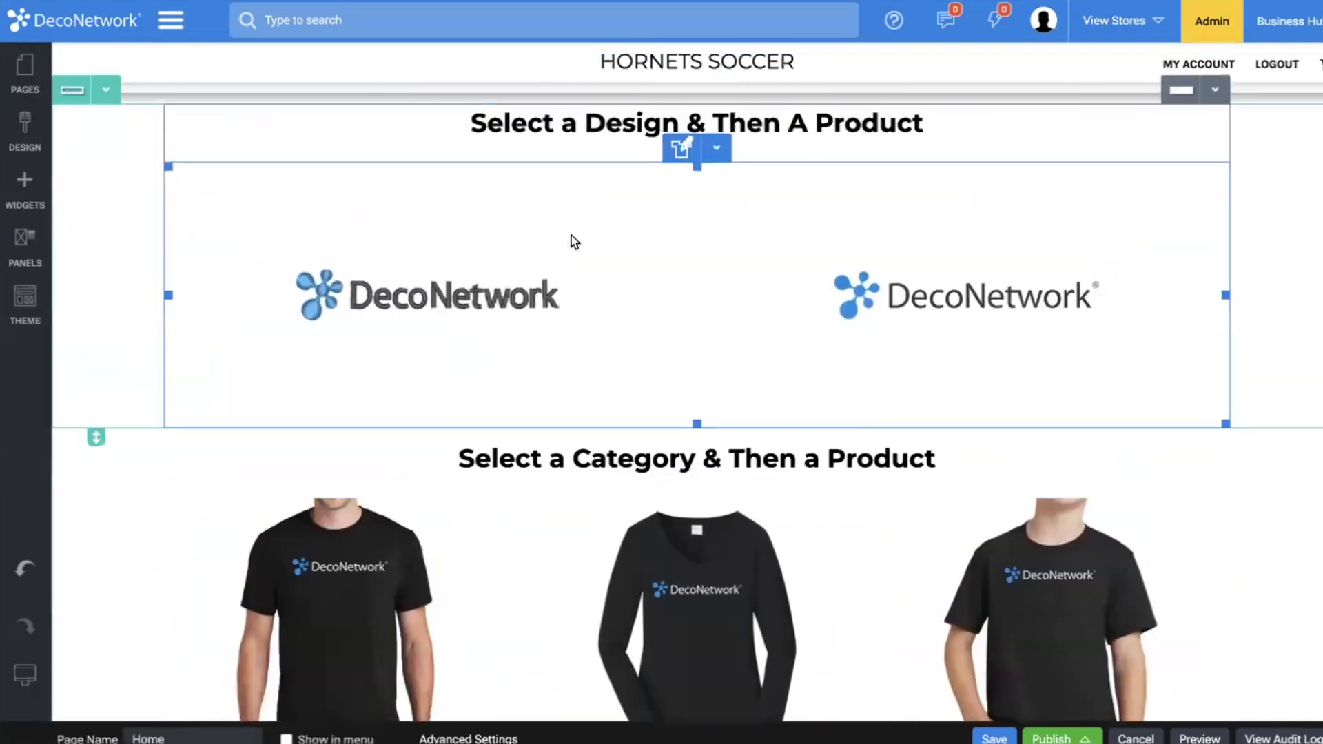
{"action": "scroll", "coordinate": [602, 590], "scroll_direction": "up", "scroll_amount": 7}
{"action": "scroll", "coordinate": [385, 518], "scroll_direction": "up", "scroll_amount": 2}
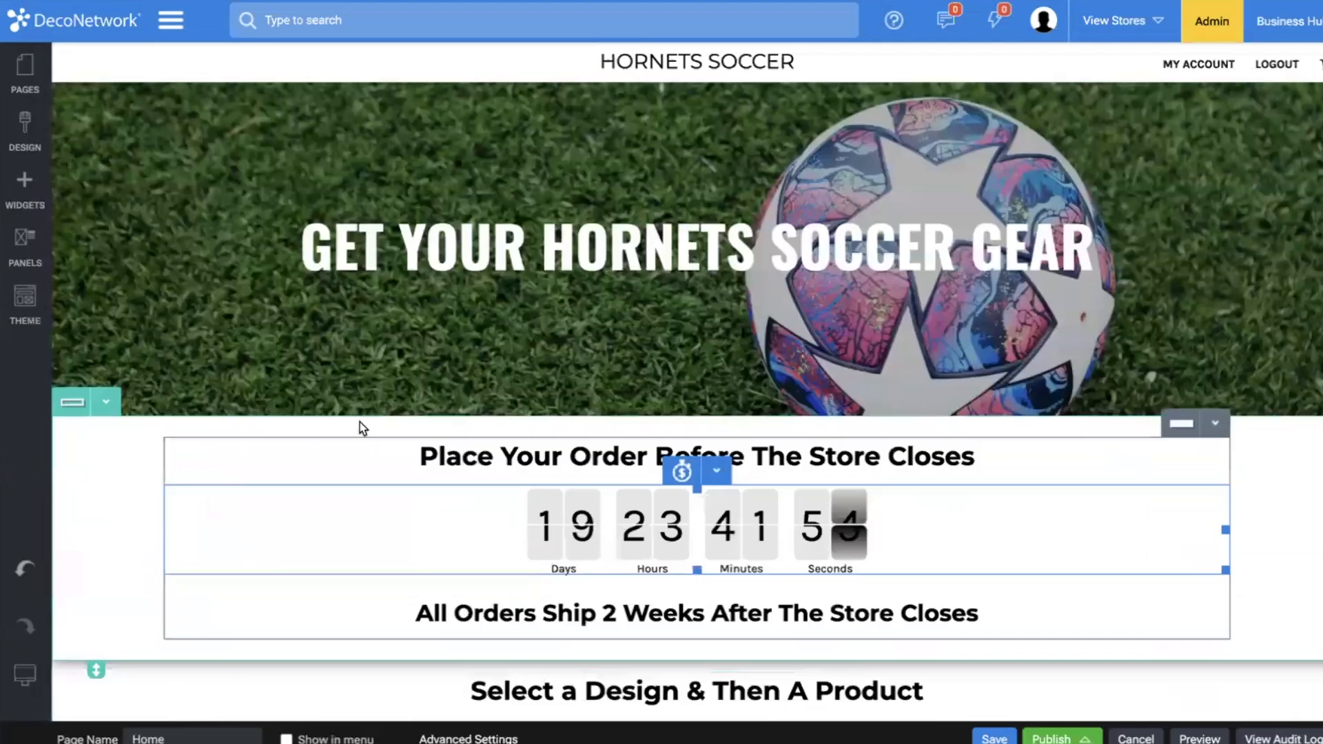
{"action": "scroll", "coordinate": [385, 461], "scroll_direction": "down", "scroll_amount": 3}
{"action": "scroll", "coordinate": [386, 460], "scroll_direction": "down", "scroll_amount": 3}
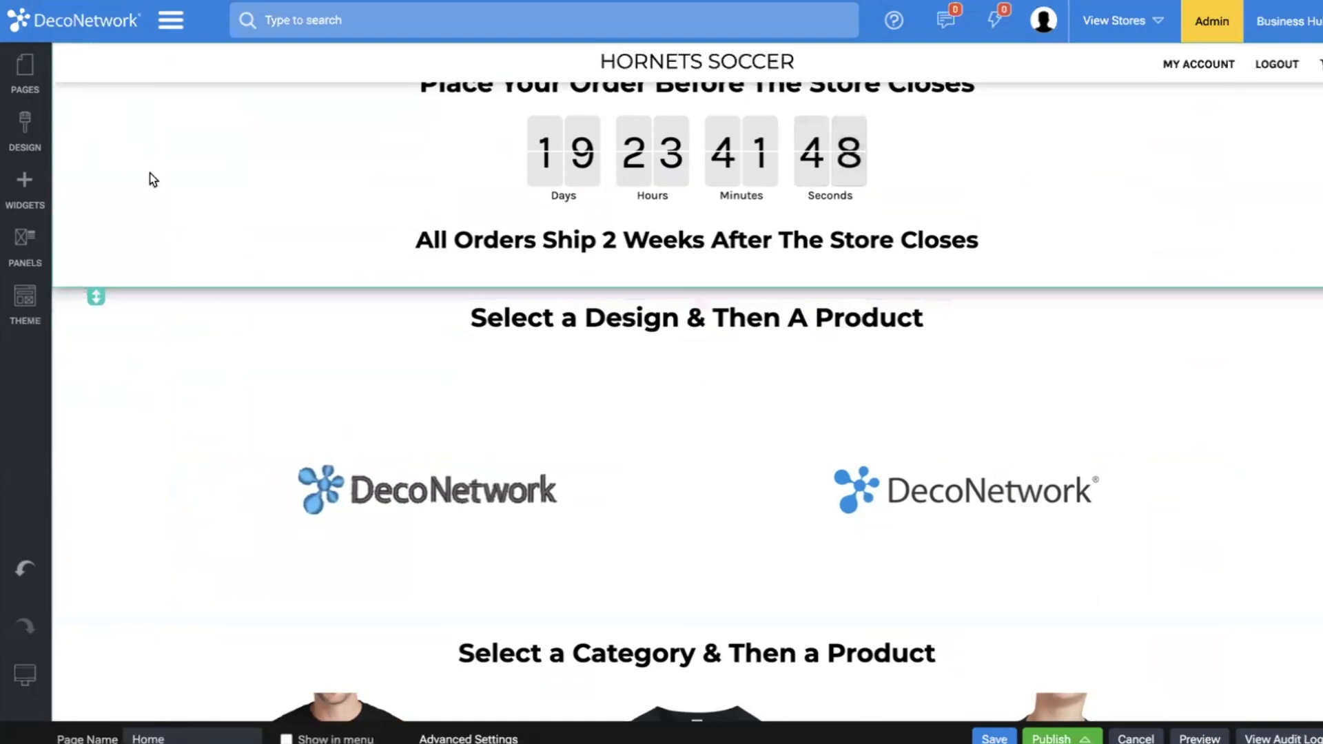
Preview the store and open the DN Logo design to examine its product selection.
{"action": "left_click", "coordinate": [1174, 738]}
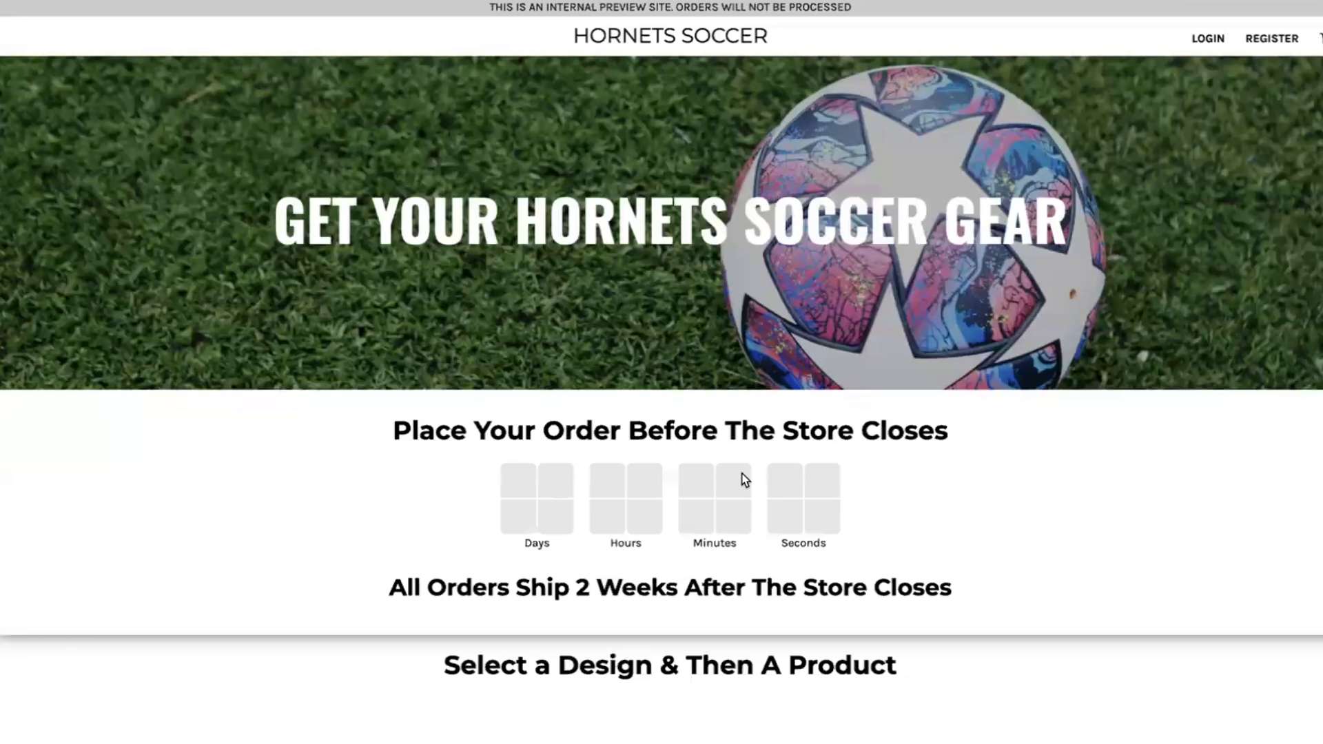
{"action": "scroll", "coordinate": [745, 481], "scroll_direction": "down", "scroll_amount": 5}
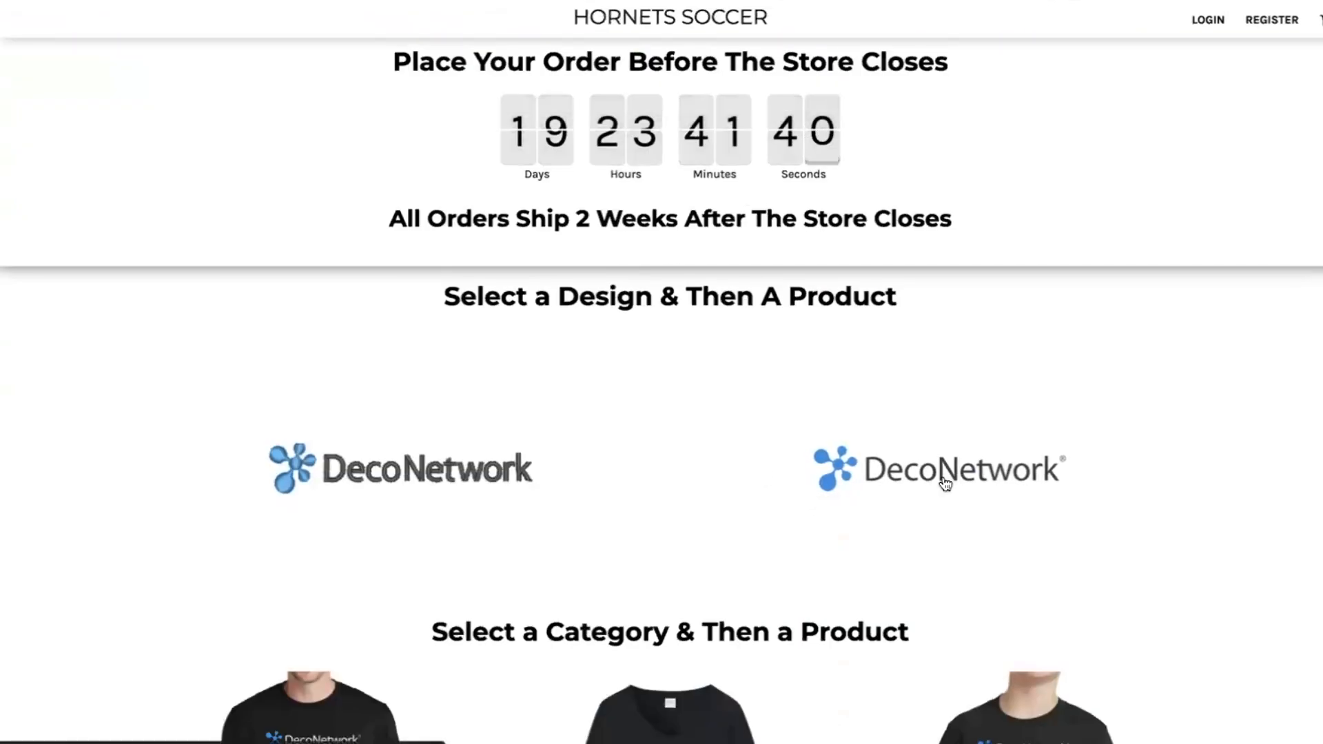
{"action": "left_click", "coordinate": [944, 482]}
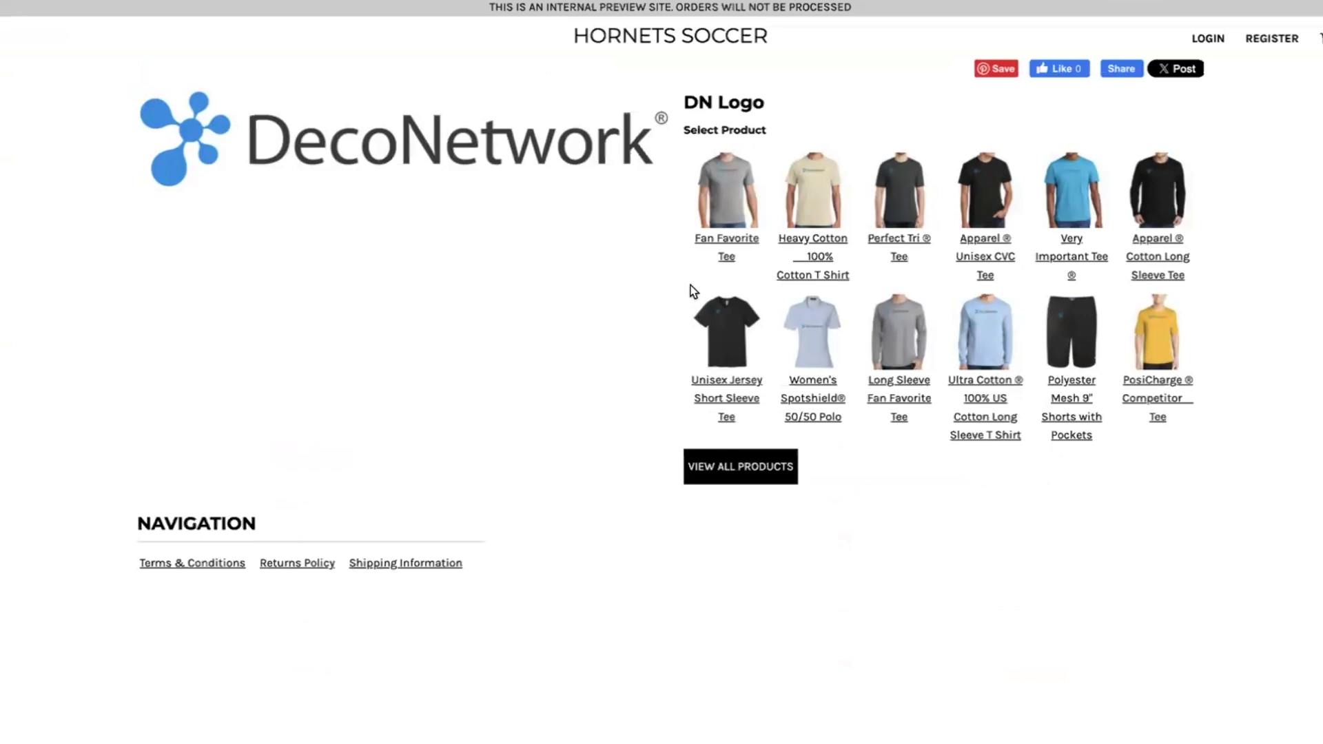
Check the decoration process options for the Fan Favorite Tee with the DN Logo, and return to the page editor.
{"action": "left_click", "coordinate": [741, 196]}
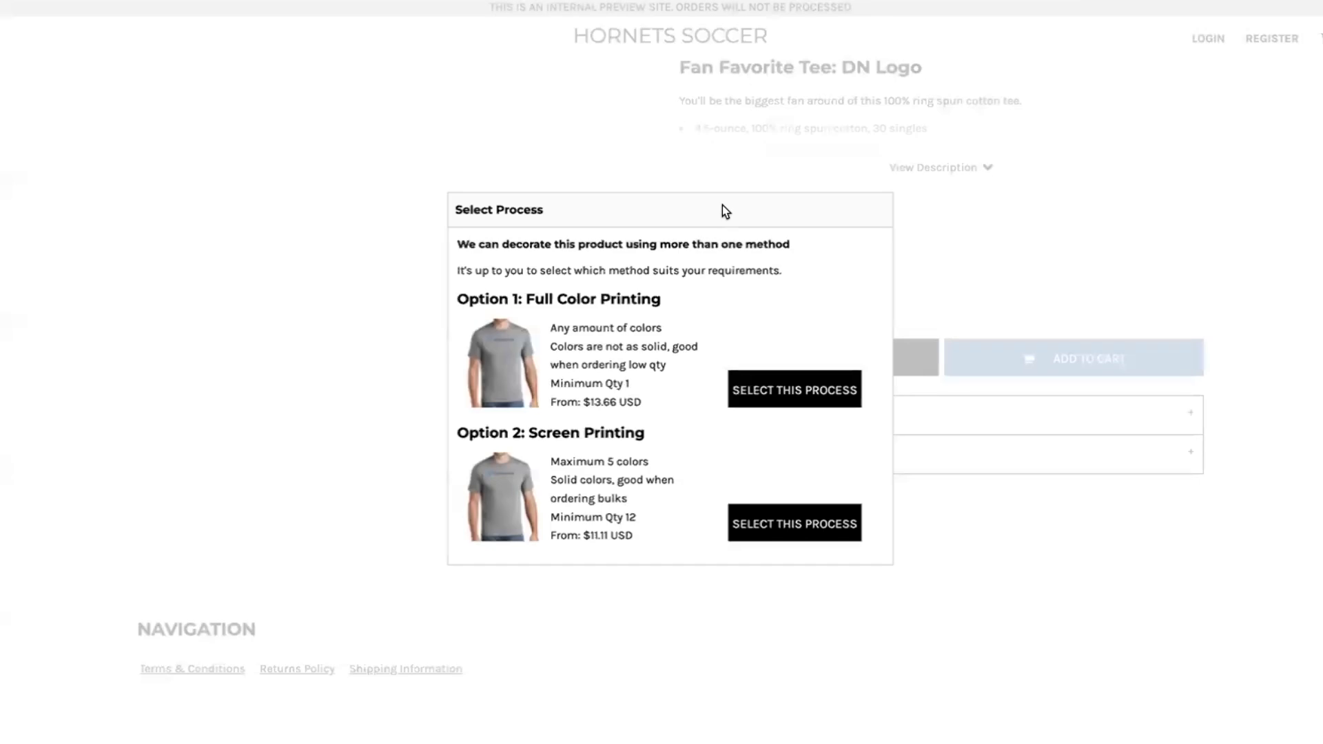
{"action": "scroll", "coordinate": [808, 473], "scroll_direction": "left", "scroll_amount": 5}
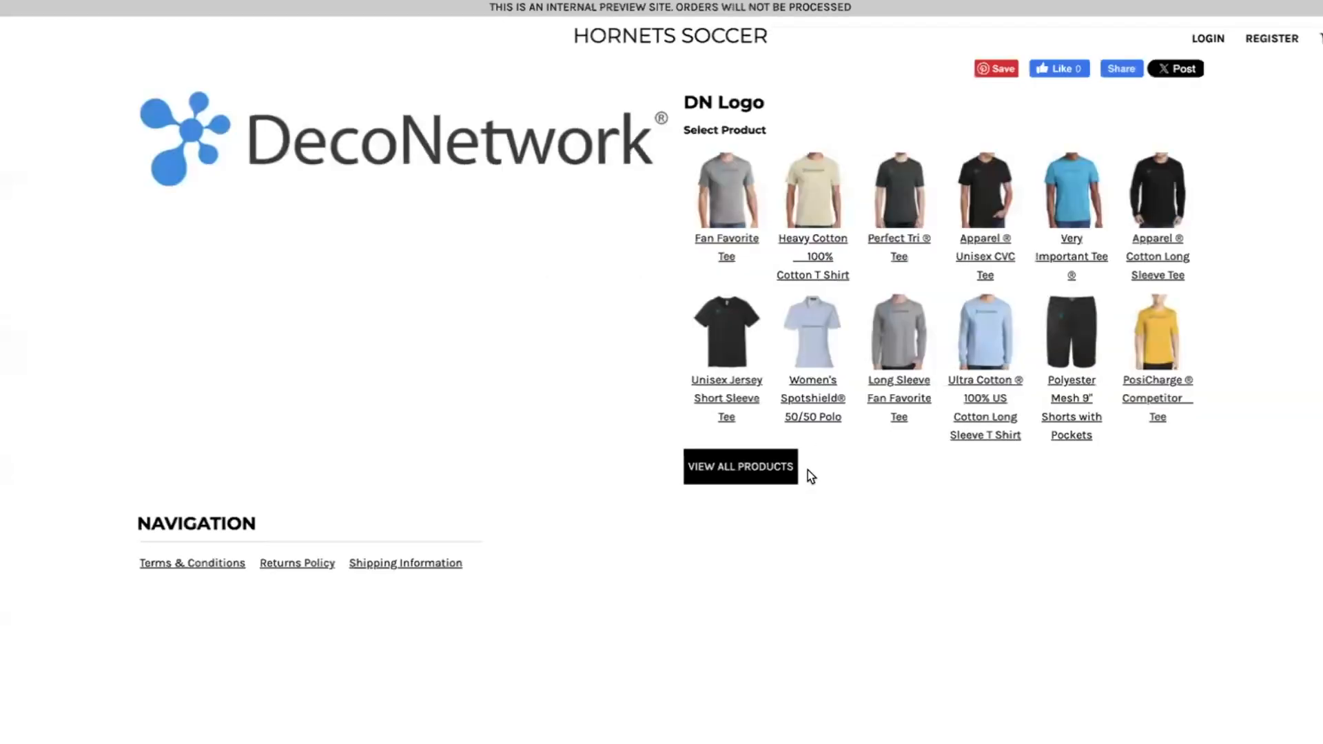
{"action": "scroll", "coordinate": [807, 473], "scroll_direction": "left", "scroll_amount": 5}
{"action": "scroll", "coordinate": [375, 328], "scroll_direction": "right", "scroll_amount": 5}
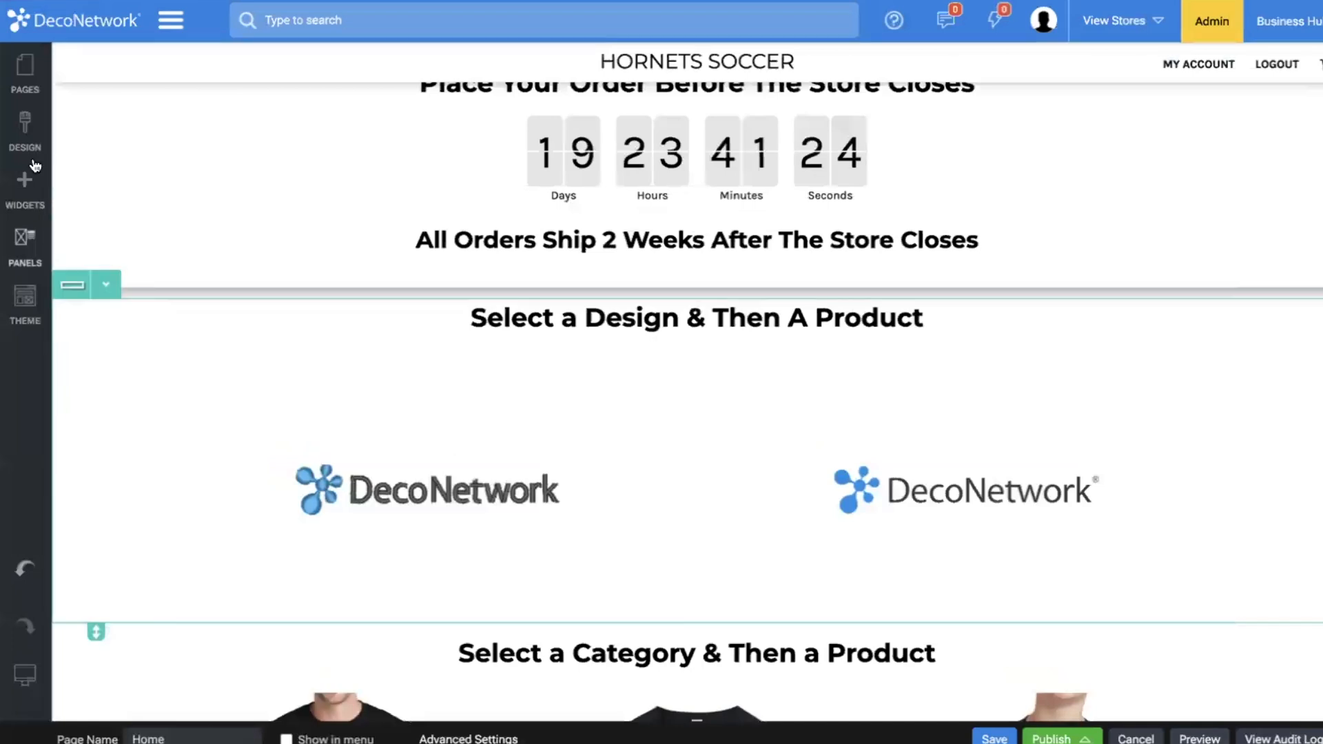
Open the View Design system page from the Product group for editing.
{"action": "left_click", "coordinate": [20, 81]}
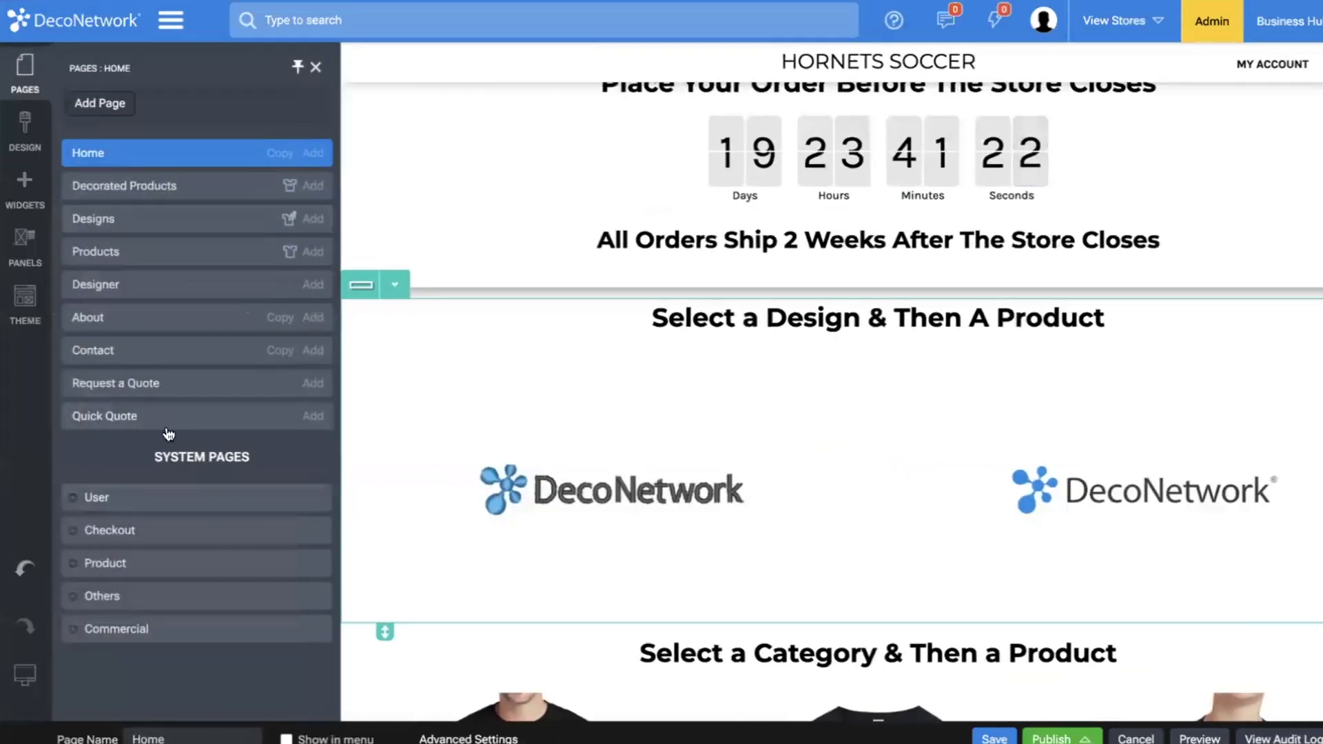
{"action": "left_click", "coordinate": [74, 566]}
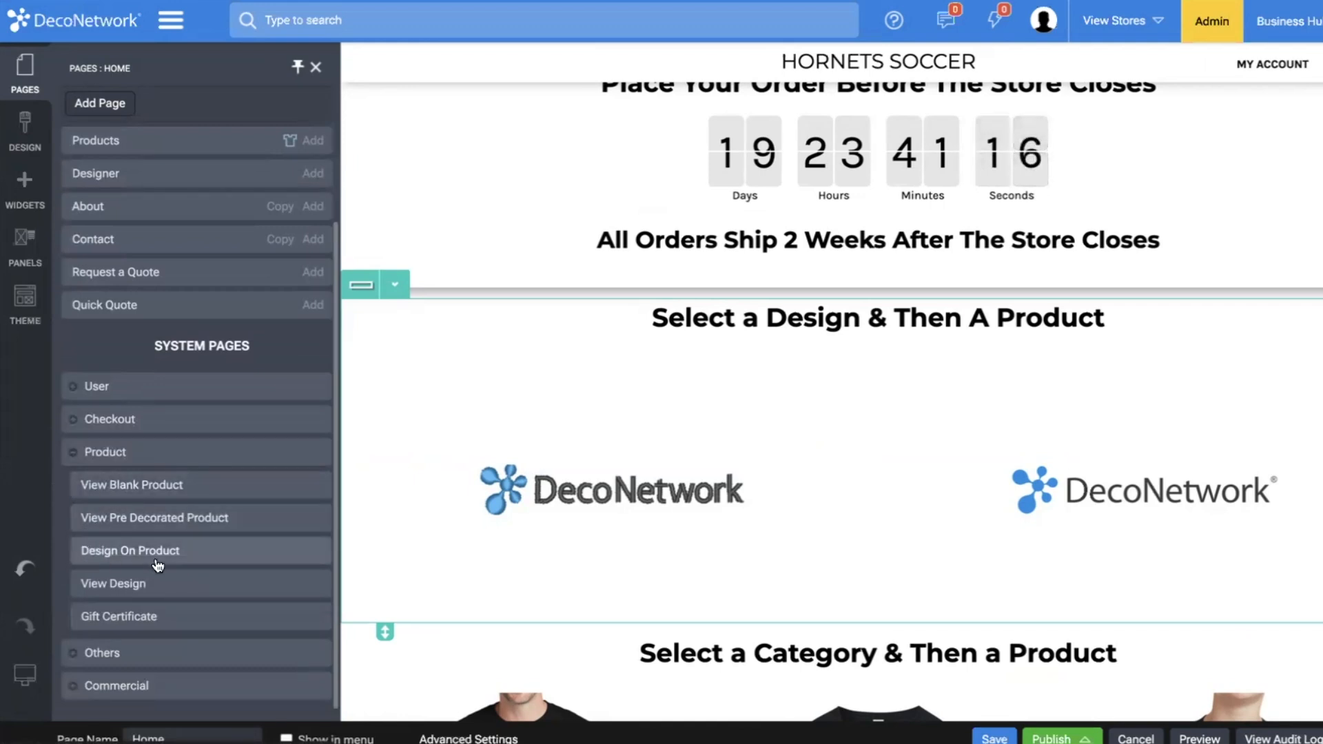
{"action": "left_click", "coordinate": [109, 588]}
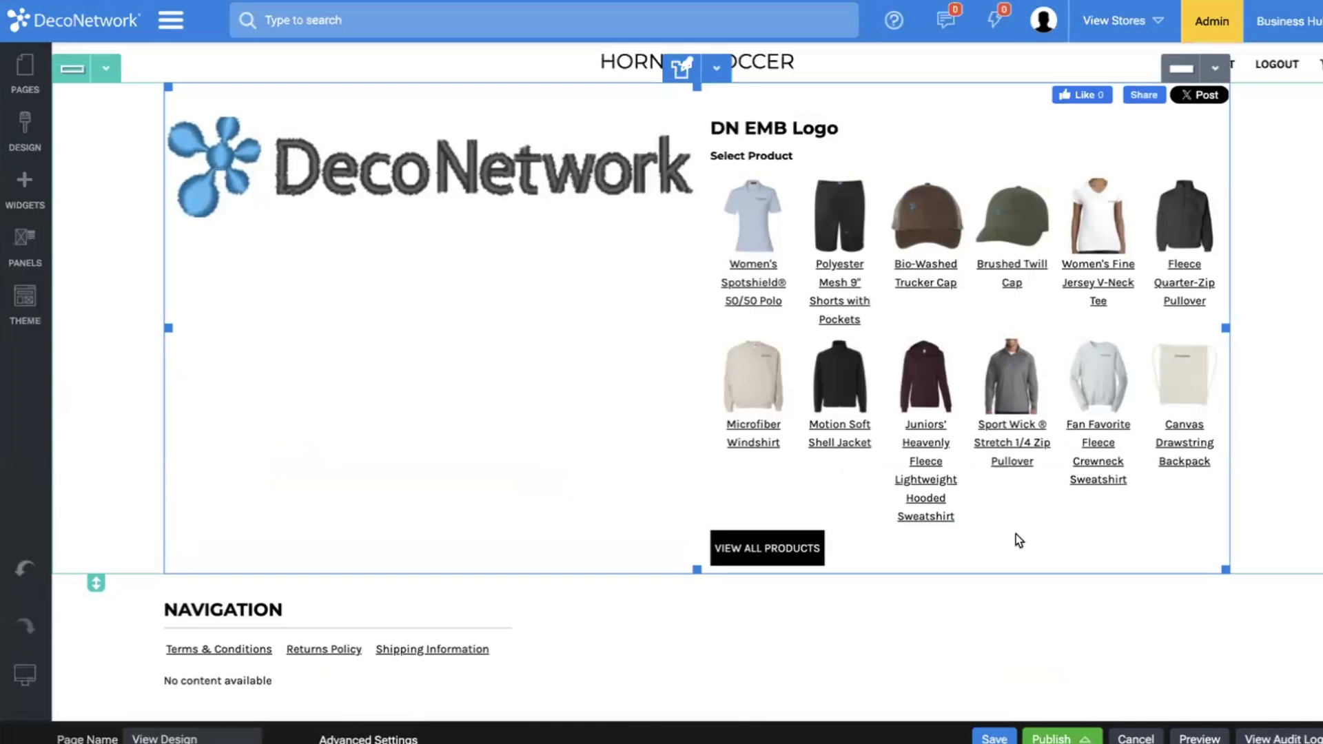
Set the product thumbnail size of the View Design widget to 300x300.
{"action": "double_click", "coordinate": [419, 282]}
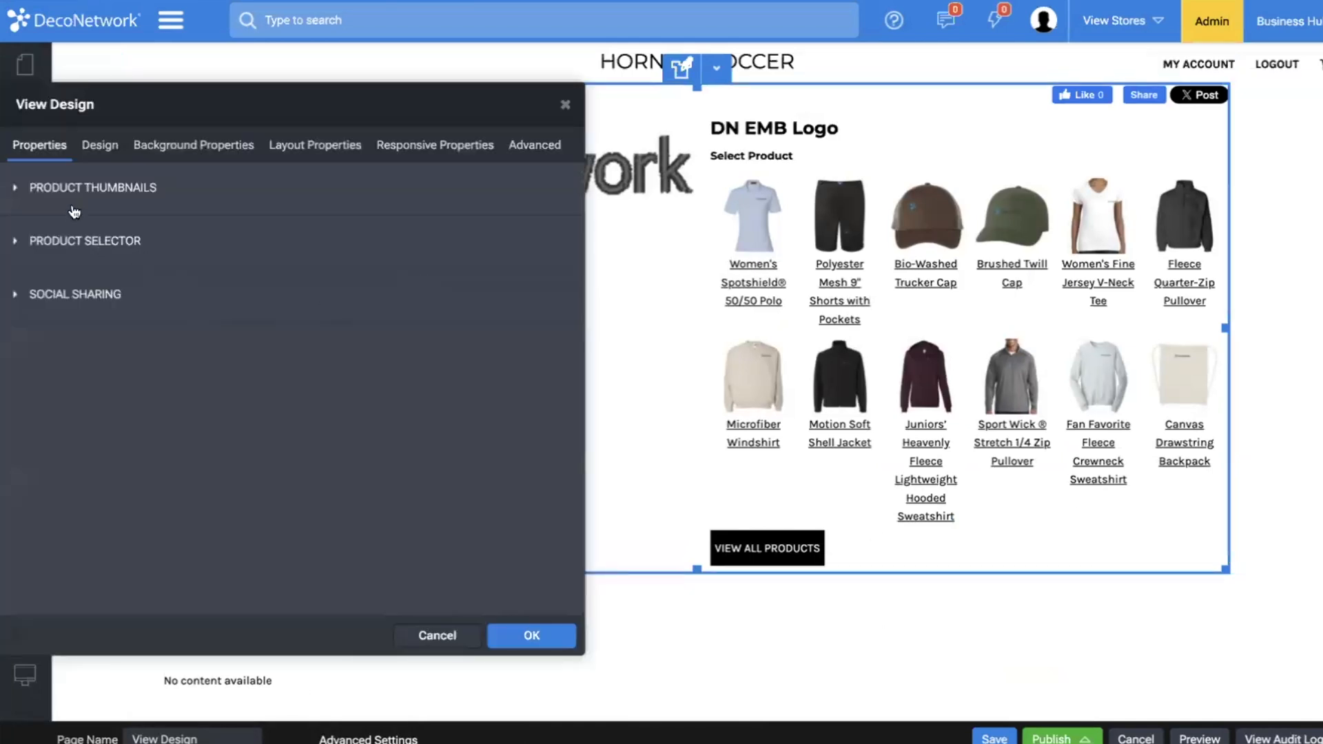
{"action": "left_click", "coordinate": [47, 200]}
{"action": "left_click", "coordinate": [83, 290]}
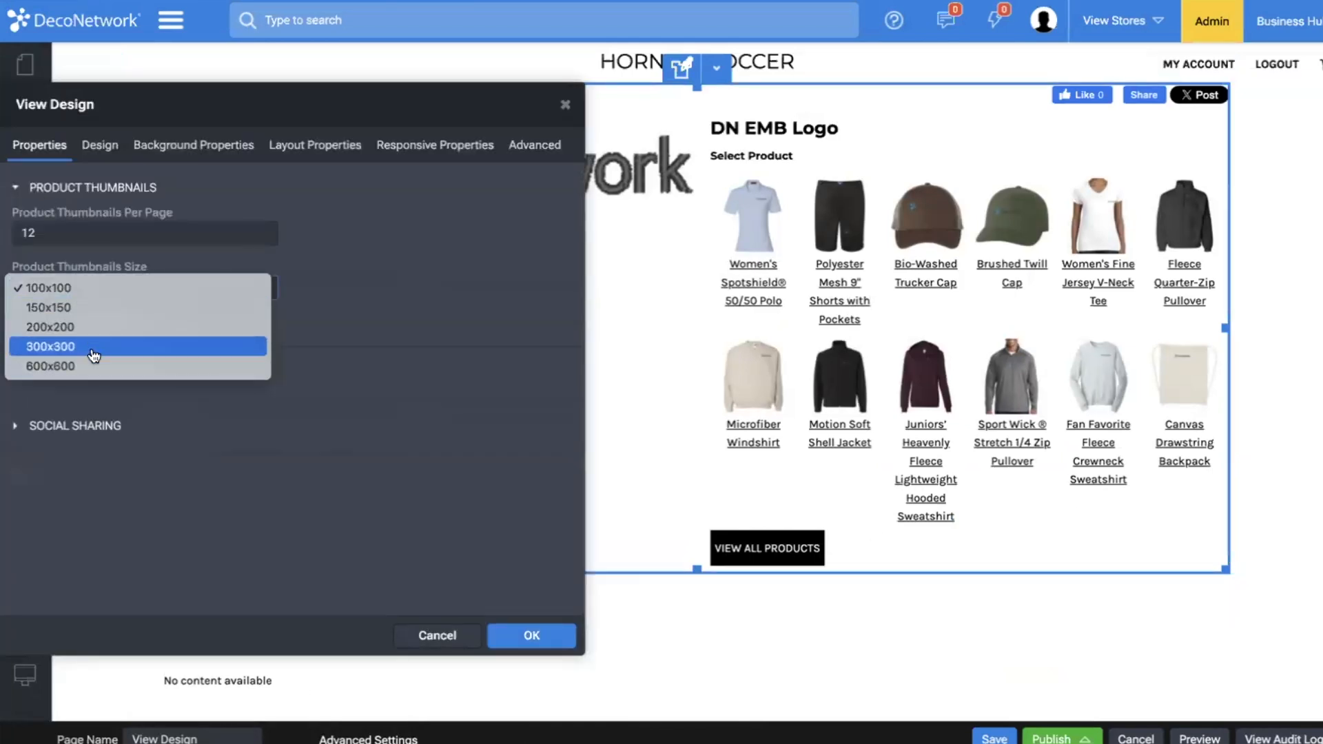
{"action": "left_click", "coordinate": [94, 350]}
Set the View Design widget's image panel size to Small and apply the widget changes.
{"action": "left_click", "coordinate": [99, 145]}
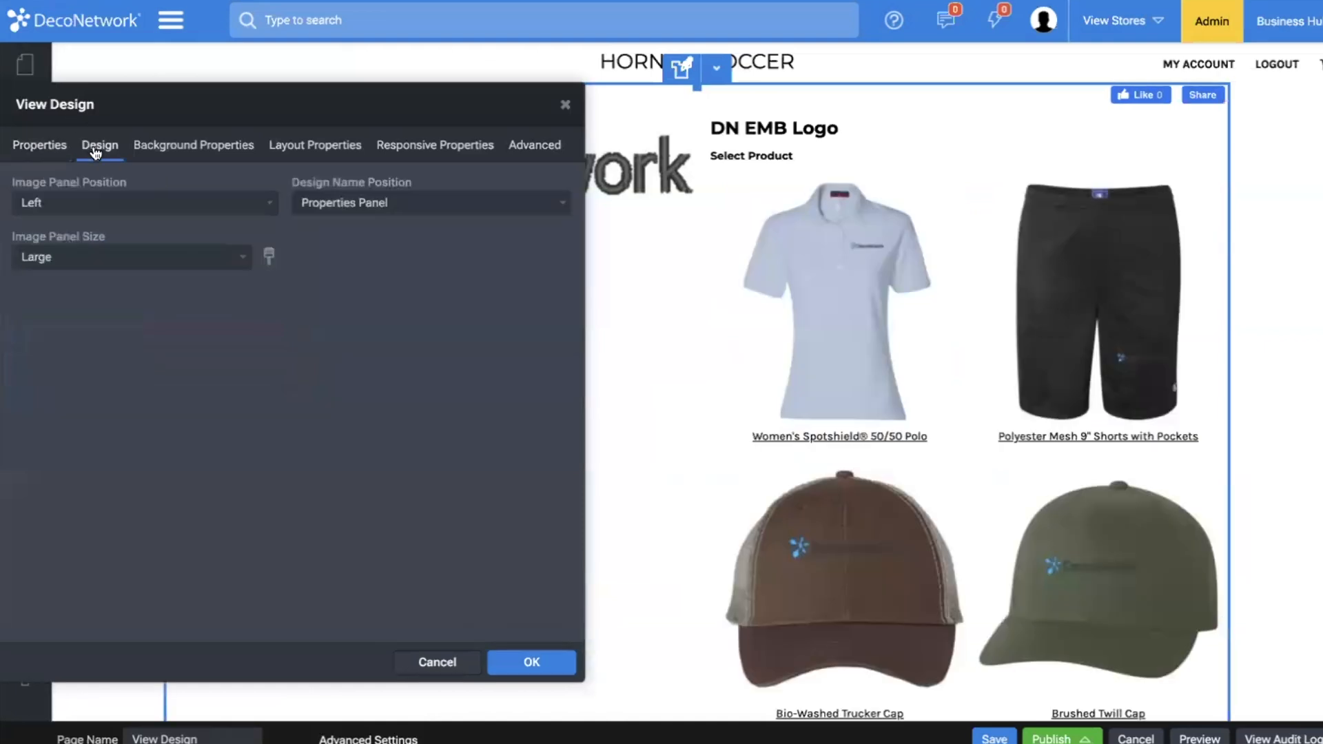
{"action": "left_click", "coordinate": [102, 216]}
{"action": "left_click", "coordinate": [104, 207]}
{"action": "left_click", "coordinate": [103, 257]}
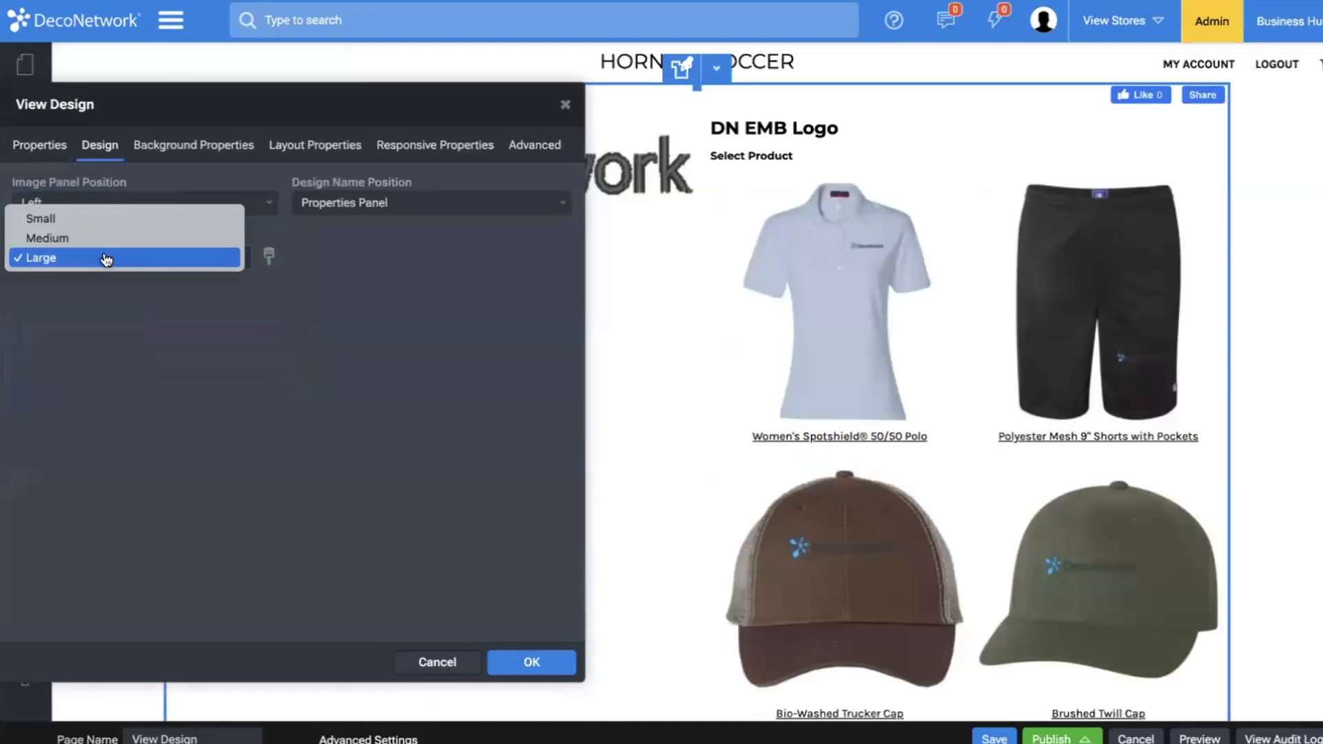
{"action": "left_click", "coordinate": [91, 218]}
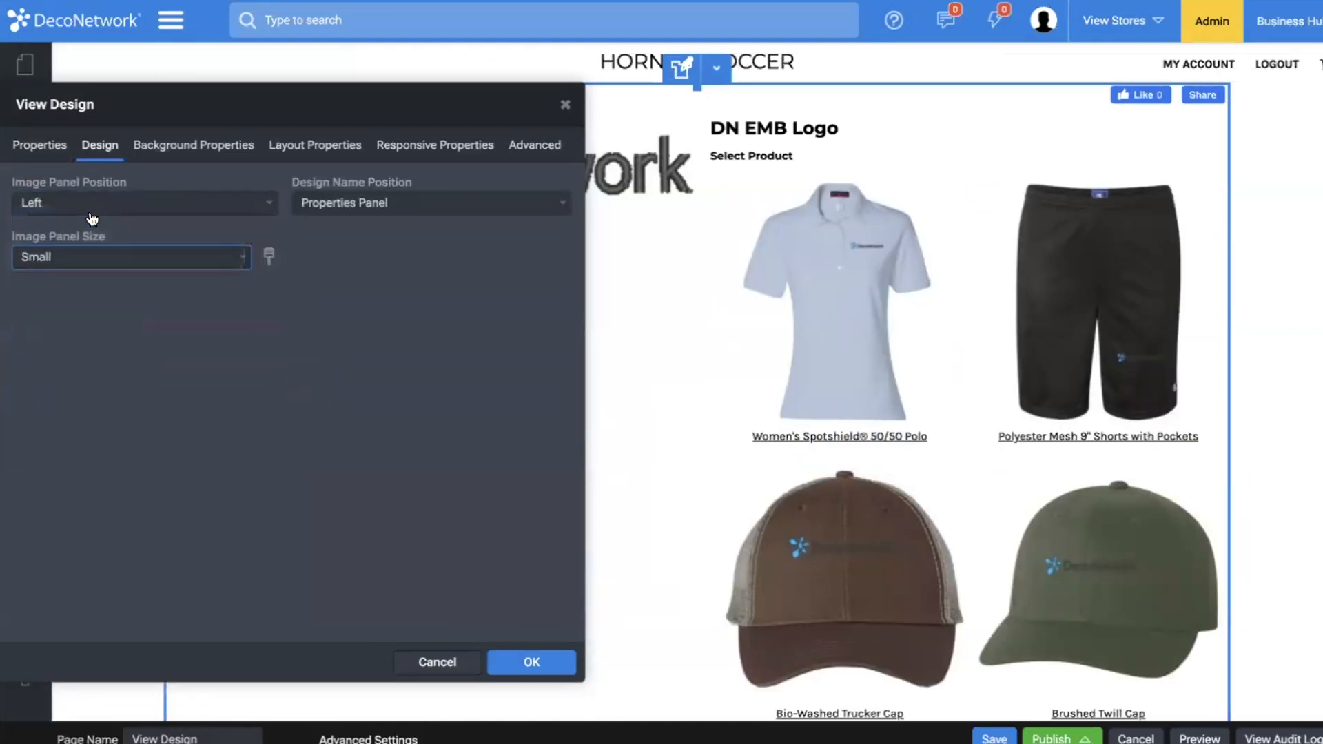
{"action": "left_click", "coordinate": [536, 662]}
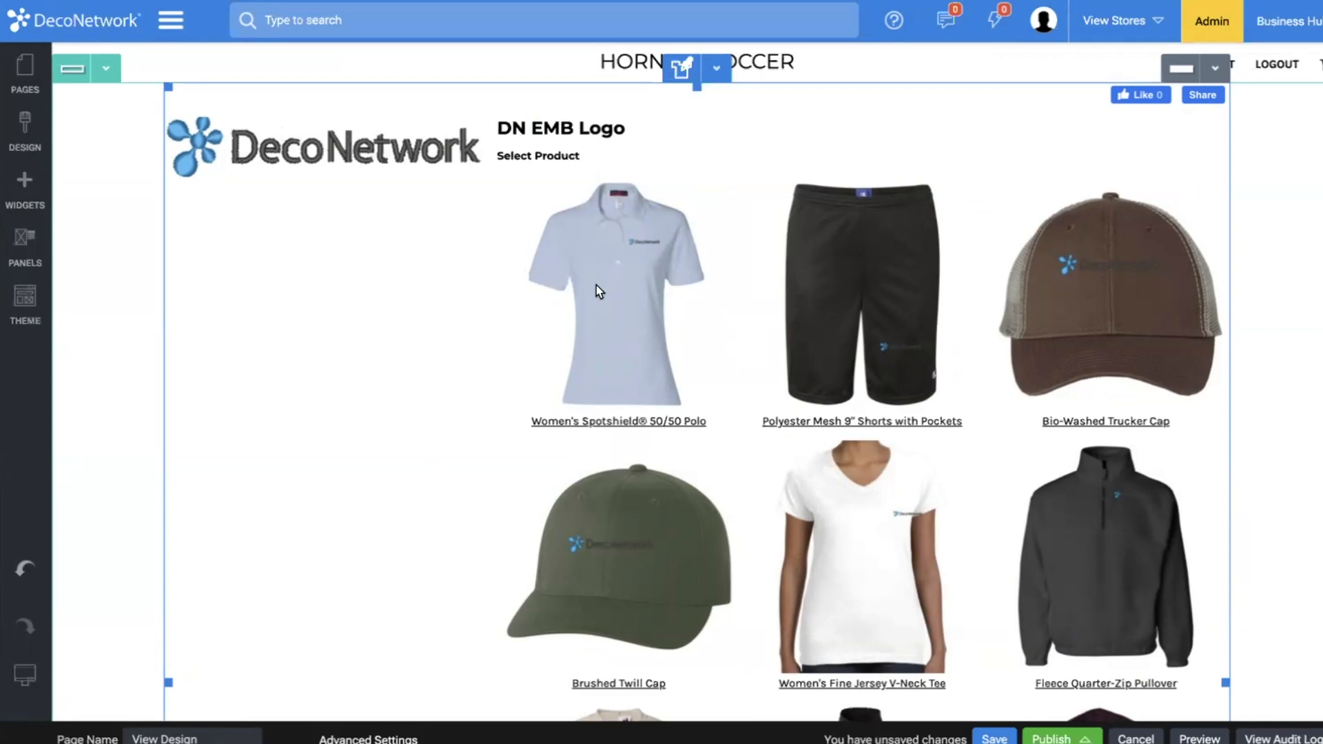
Save the View Design page.
{"action": "scroll", "coordinate": [597, 285], "scroll_direction": "down", "scroll_amount": 4}
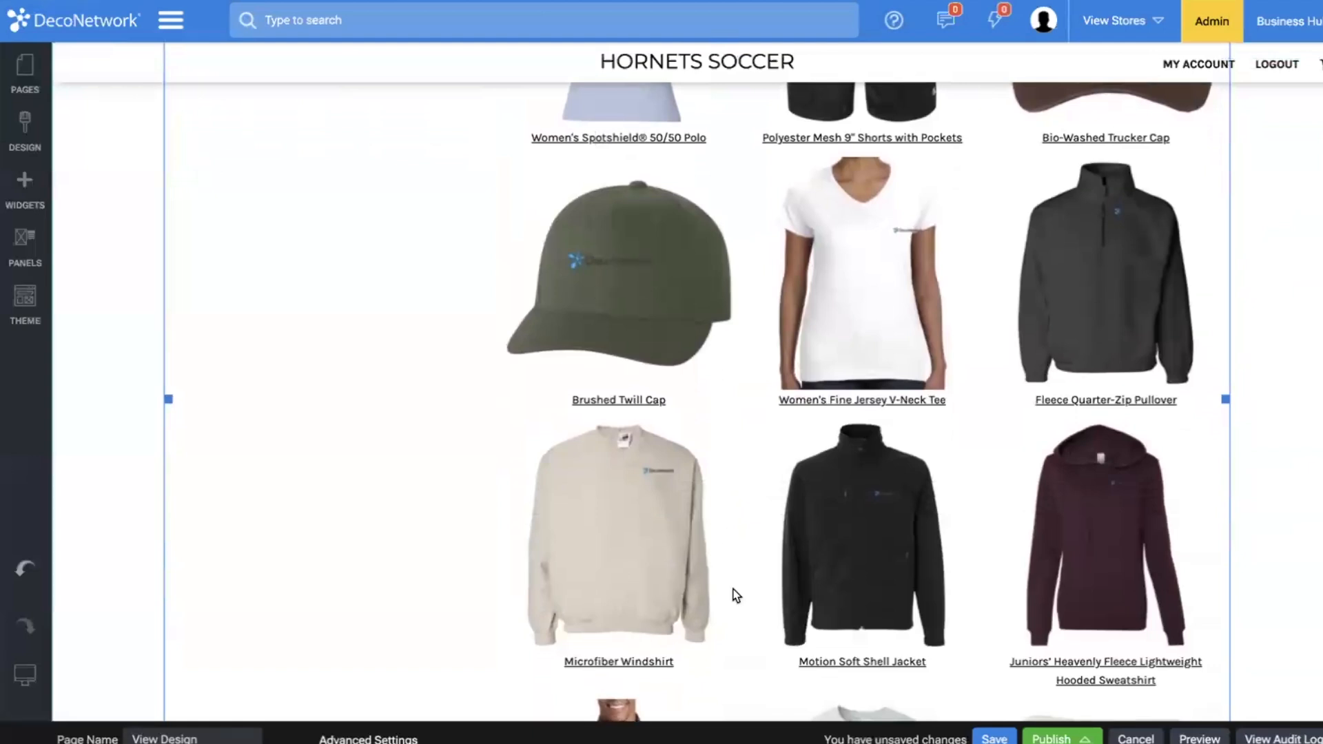
{"action": "left_click", "coordinate": [995, 736]}
{"action": "left_click", "coordinate": [857, 453]}
Preview the DN Logo design page's layout, then return to the store's home page and open the embroidered logo design.
{"action": "scroll", "coordinate": [834, 365], "scroll_direction": "up", "scroll_amount": 4}
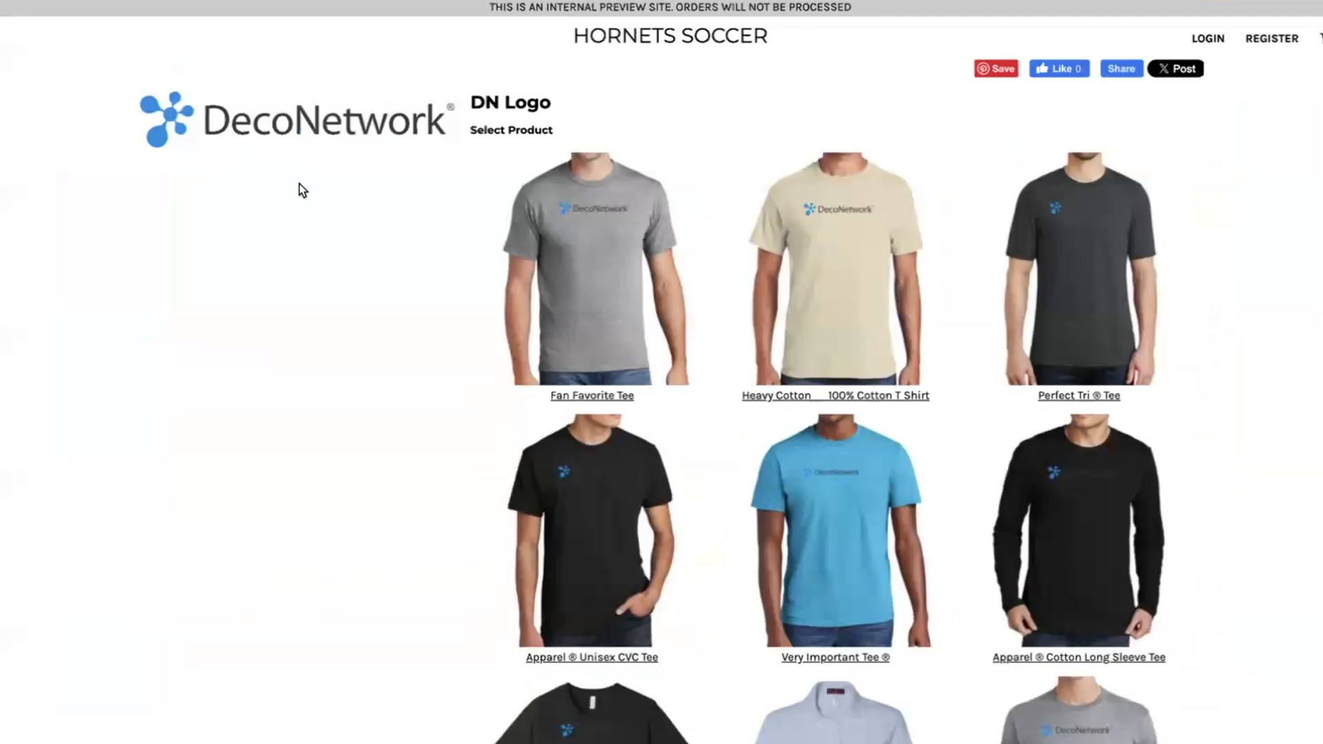
{"action": "scroll", "coordinate": [508, 192], "scroll_direction": "left", "scroll_amount": 5}
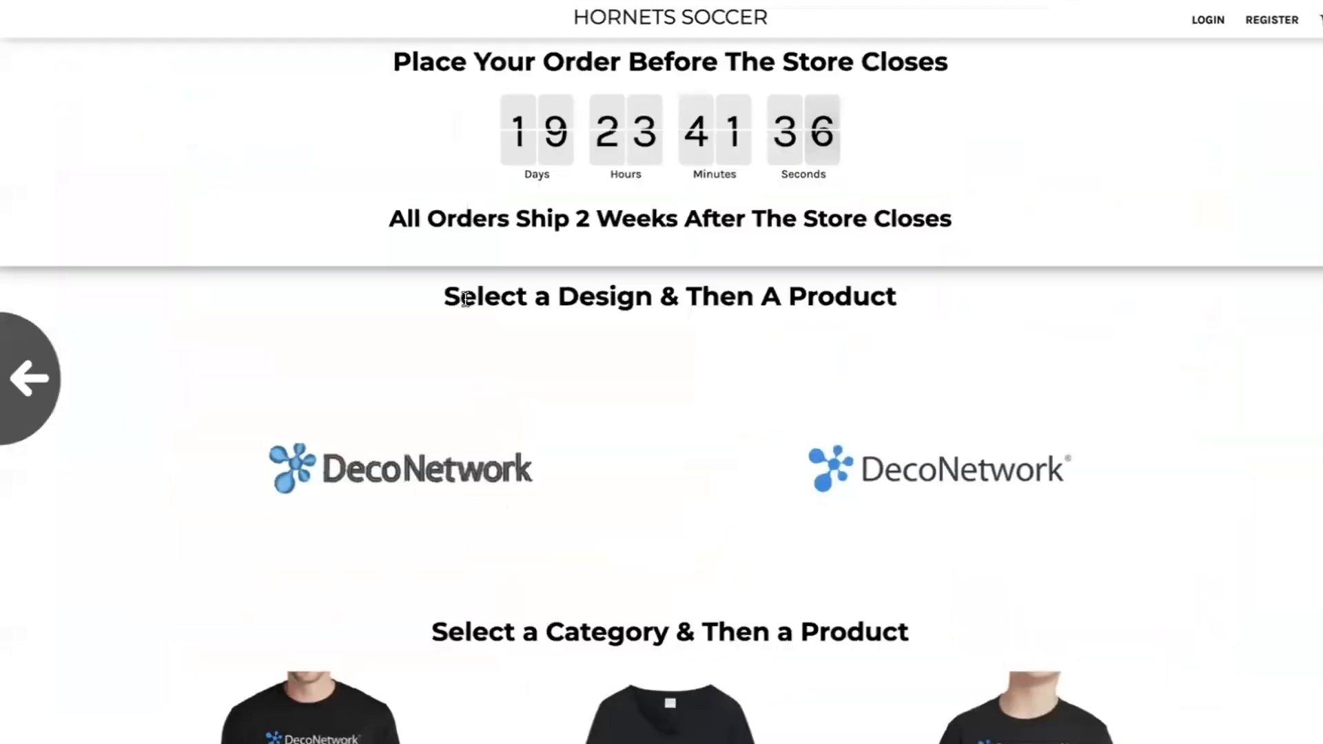
{"action": "left_click", "coordinate": [370, 486]}
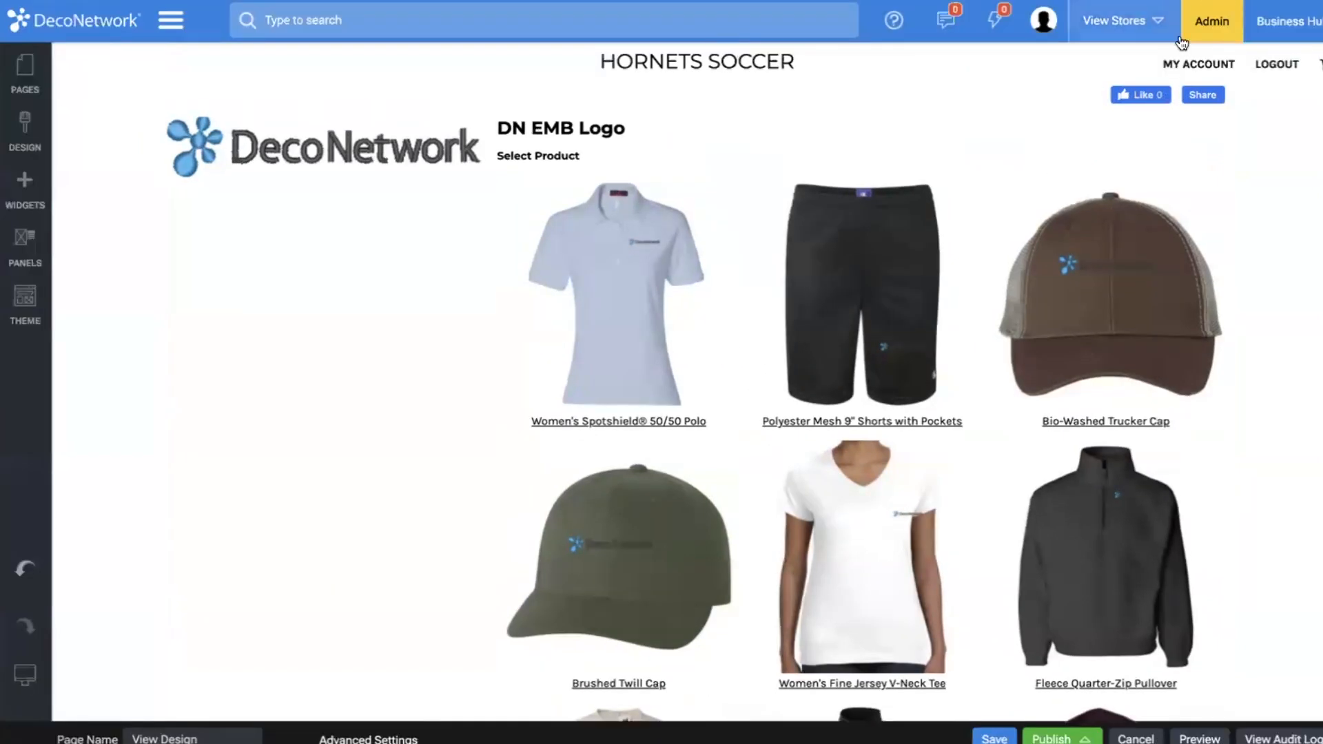
Go to the admin area and look through the fulfillment center product list and its categories.
{"action": "left_click", "coordinate": [1220, 28]}
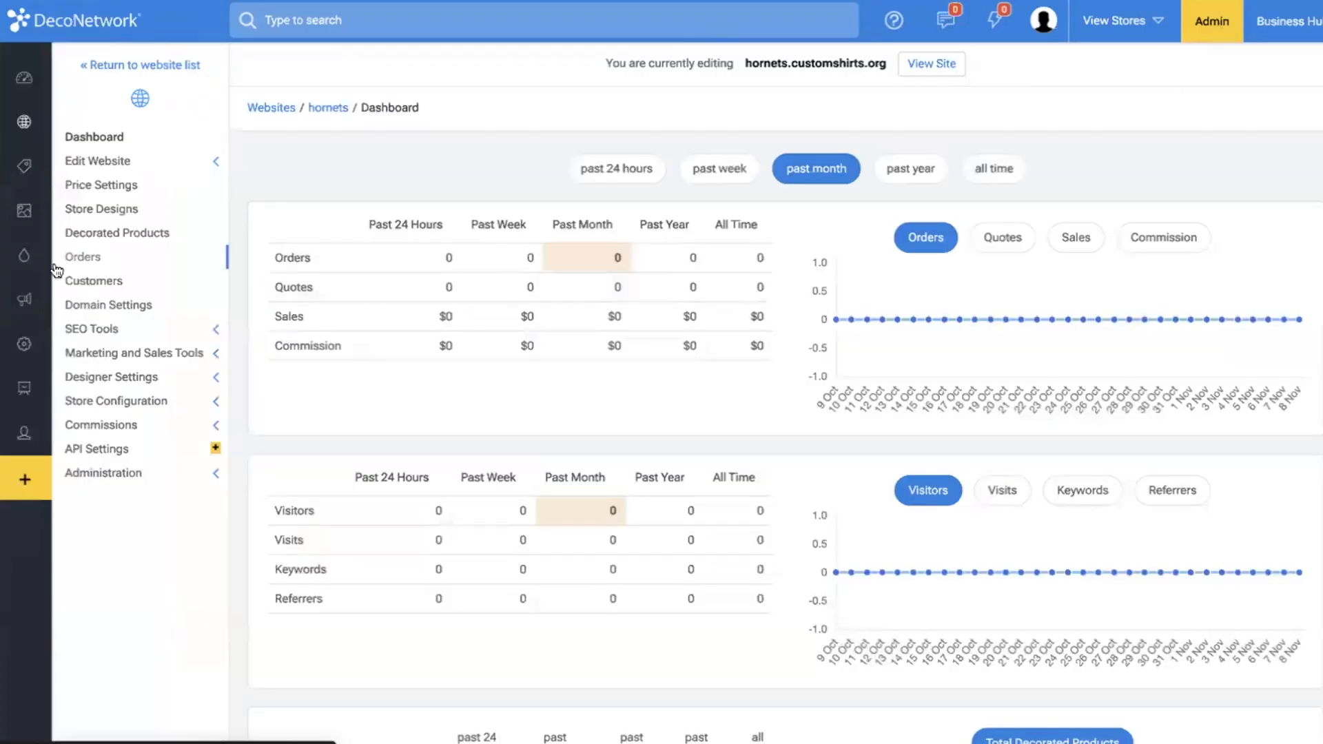
{"action": "left_click", "coordinate": [36, 172]}
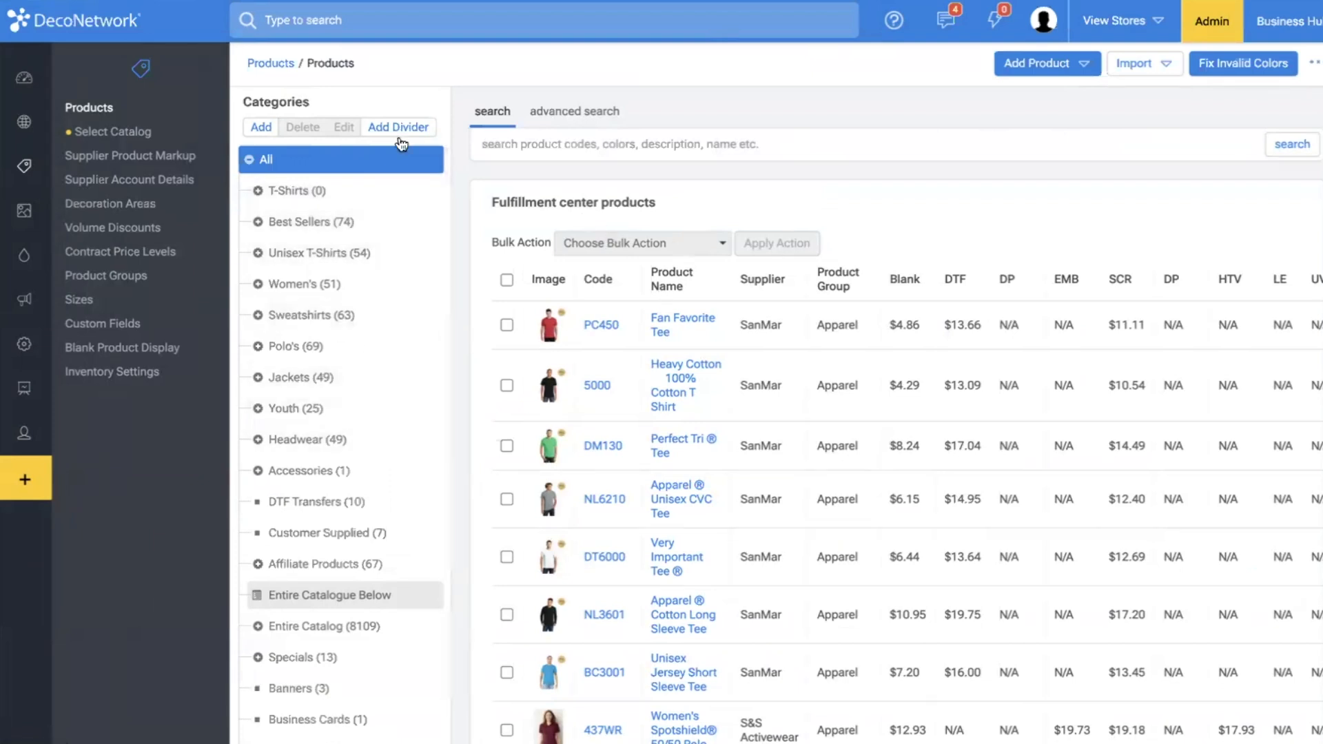
{"action": "scroll", "coordinate": [643, 274], "scroll_direction": "down", "scroll_amount": 6}
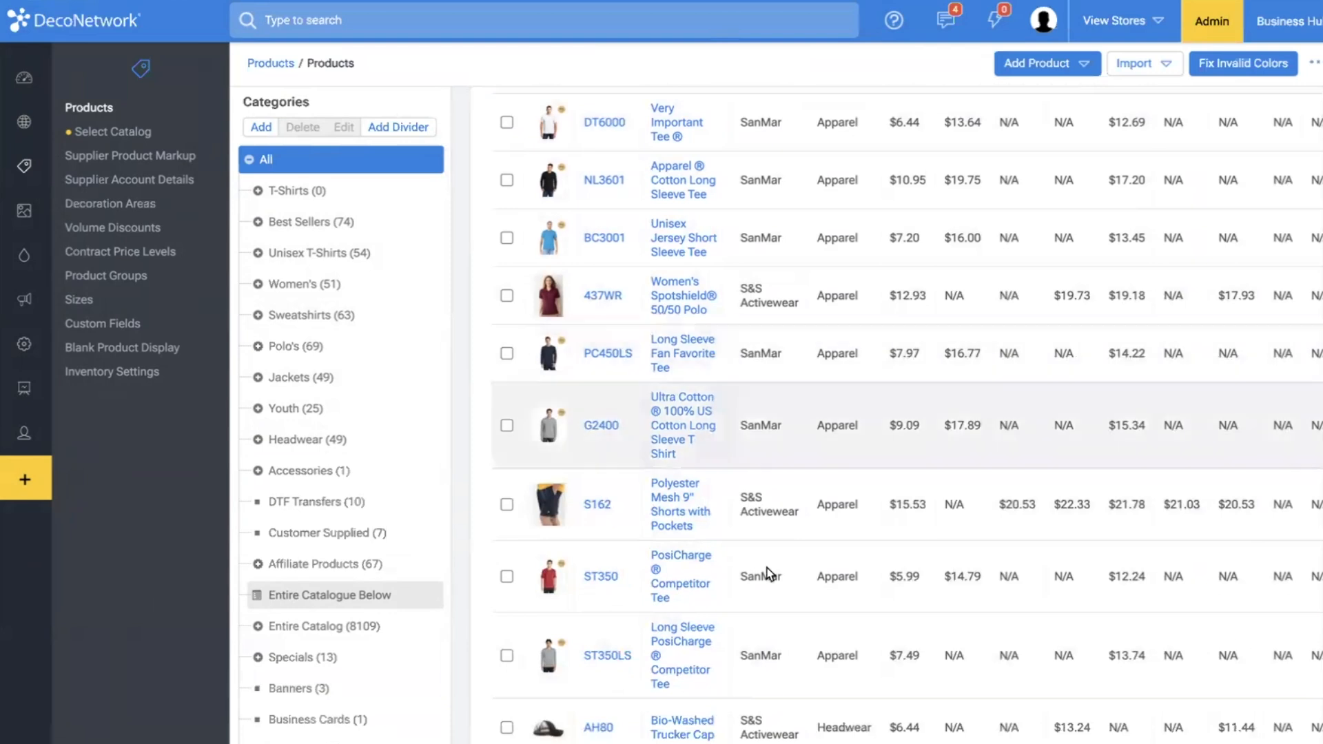
{"action": "scroll", "coordinate": [582, 367], "scroll_direction": "up", "scroll_amount": 2}
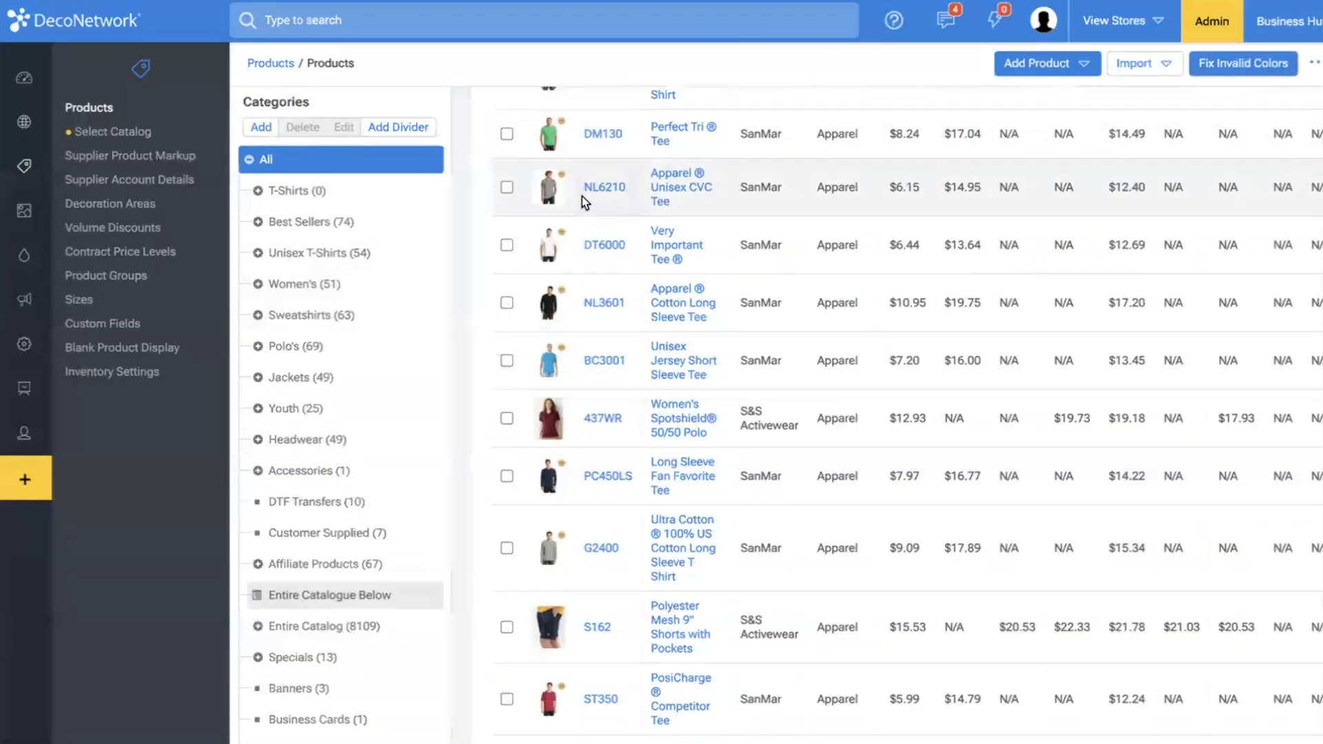
Open the Select Blank Products configuration of the hornets.customshirts.org store from the websites list.
{"action": "left_click", "coordinate": [79, 124]}
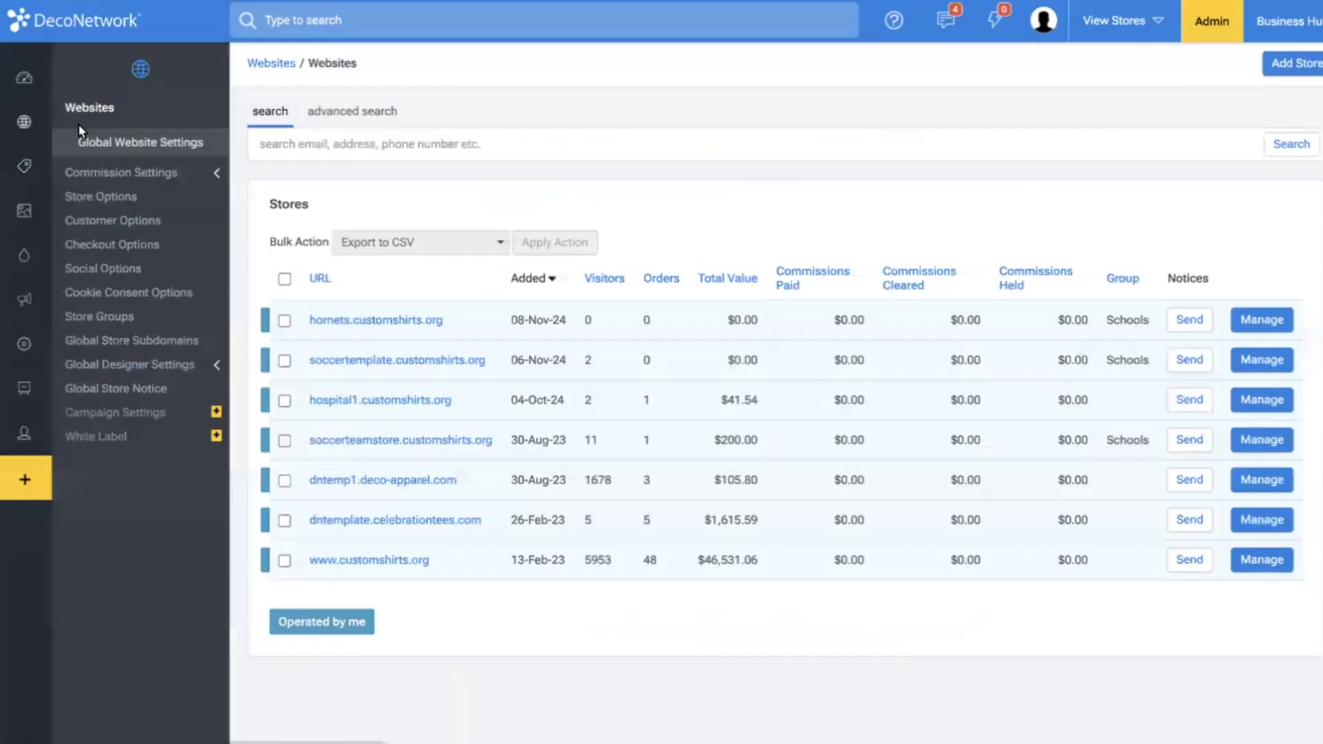
{"action": "scroll", "coordinate": [319, 298], "scroll_direction": "left", "scroll_amount": 5}
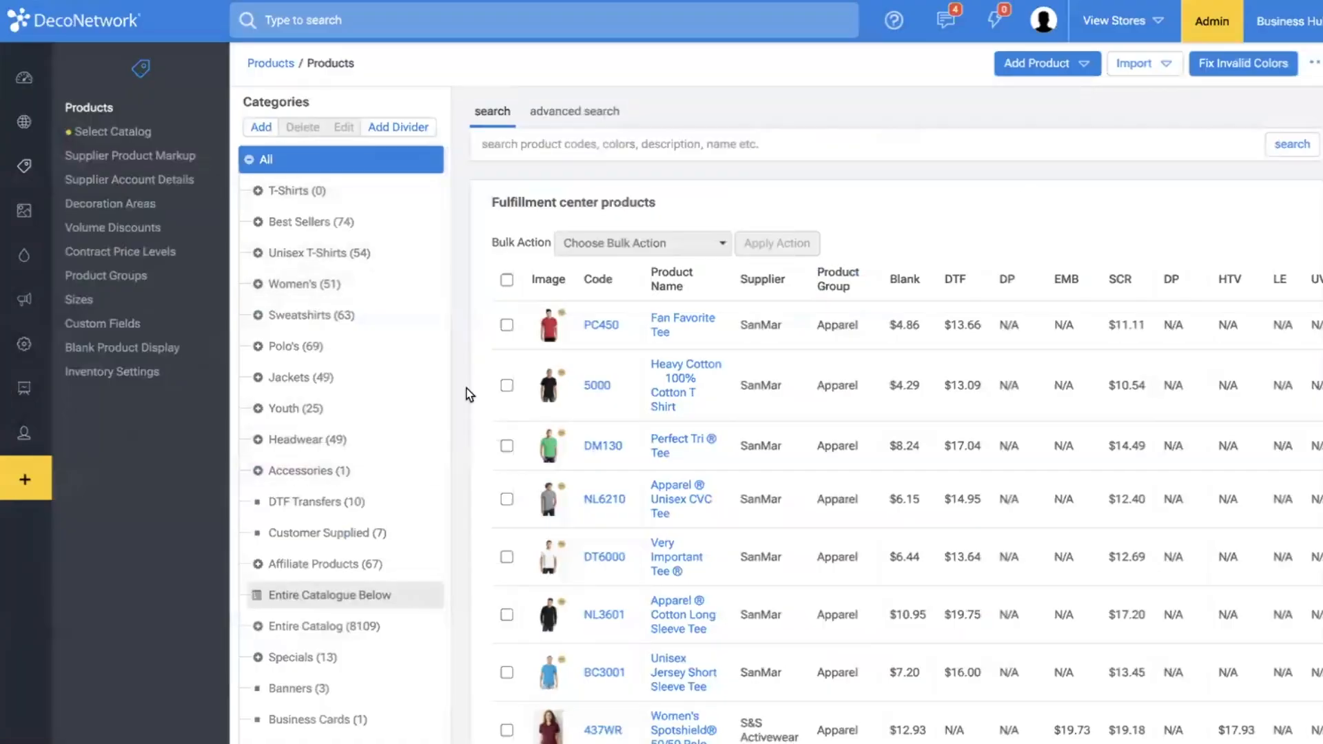
{"action": "scroll", "coordinate": [469, 393], "scroll_direction": "right", "scroll_amount": 5}
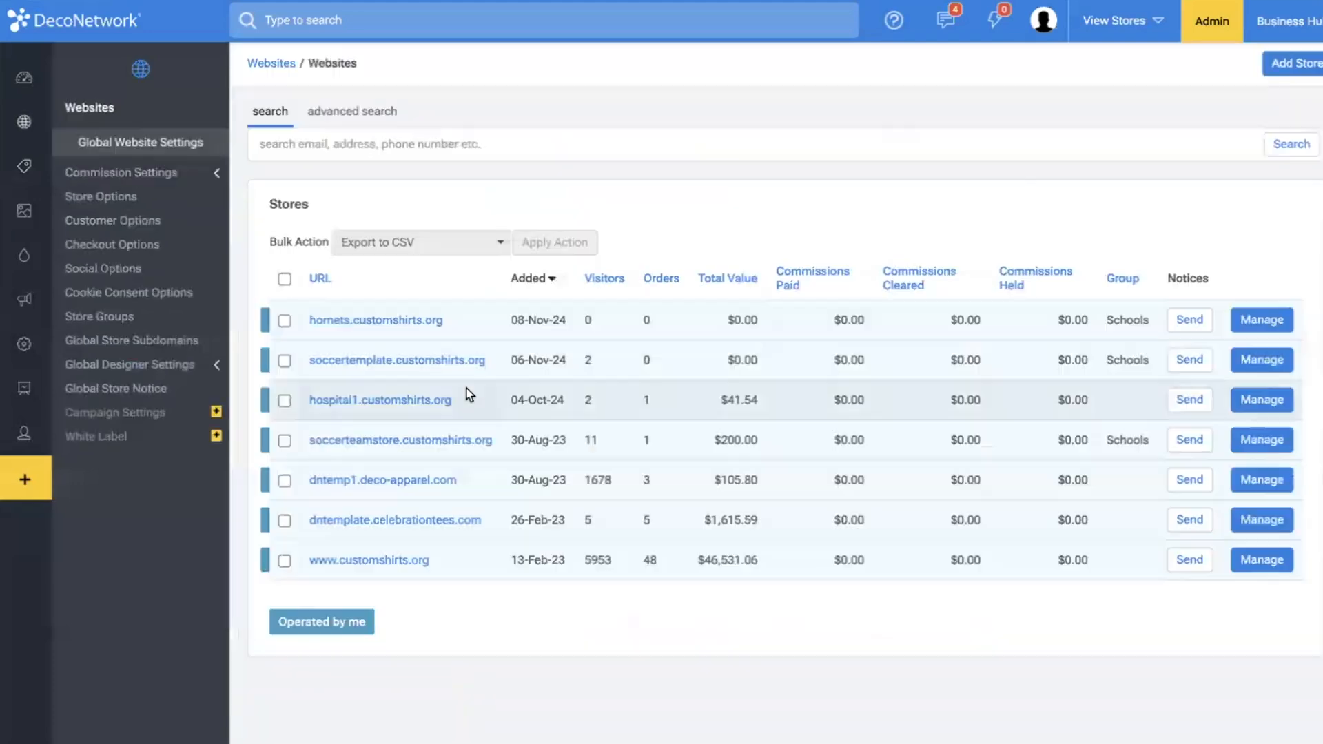
{"action": "left_click", "coordinate": [379, 324]}
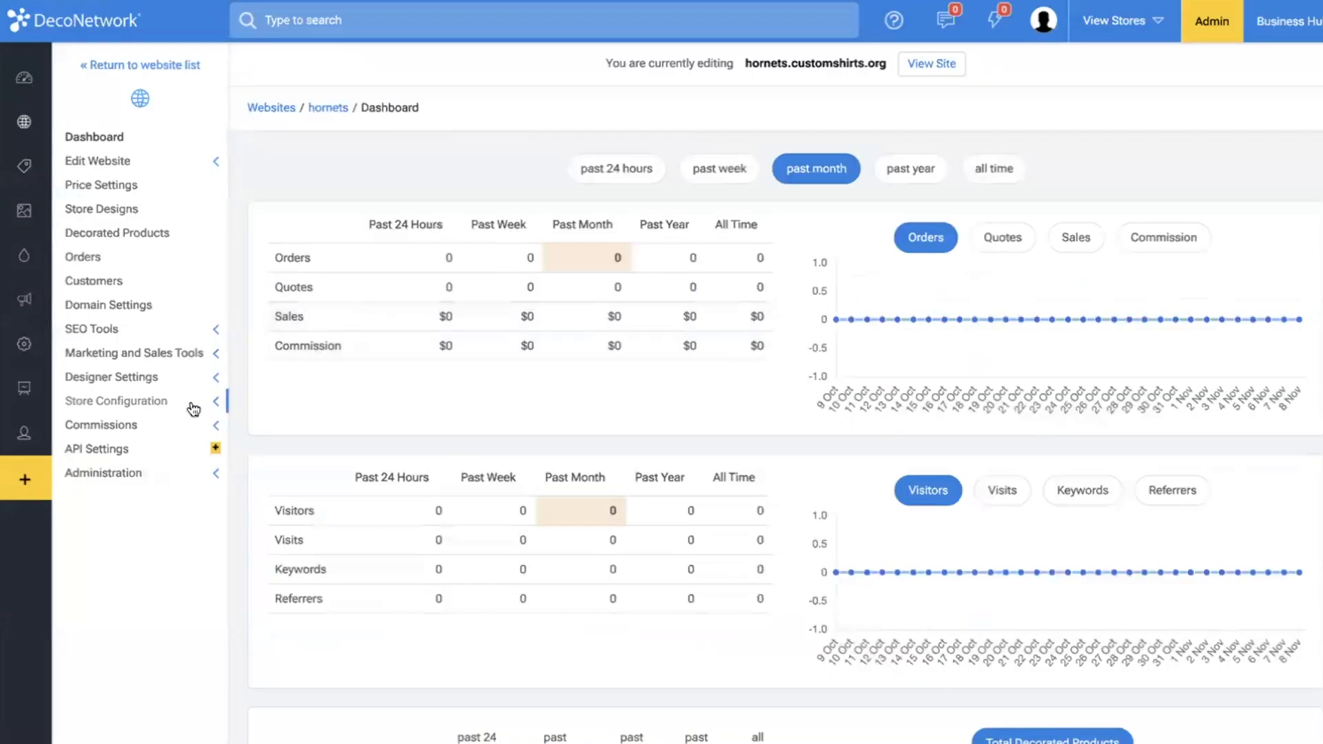
{"action": "left_click", "coordinate": [192, 406]}
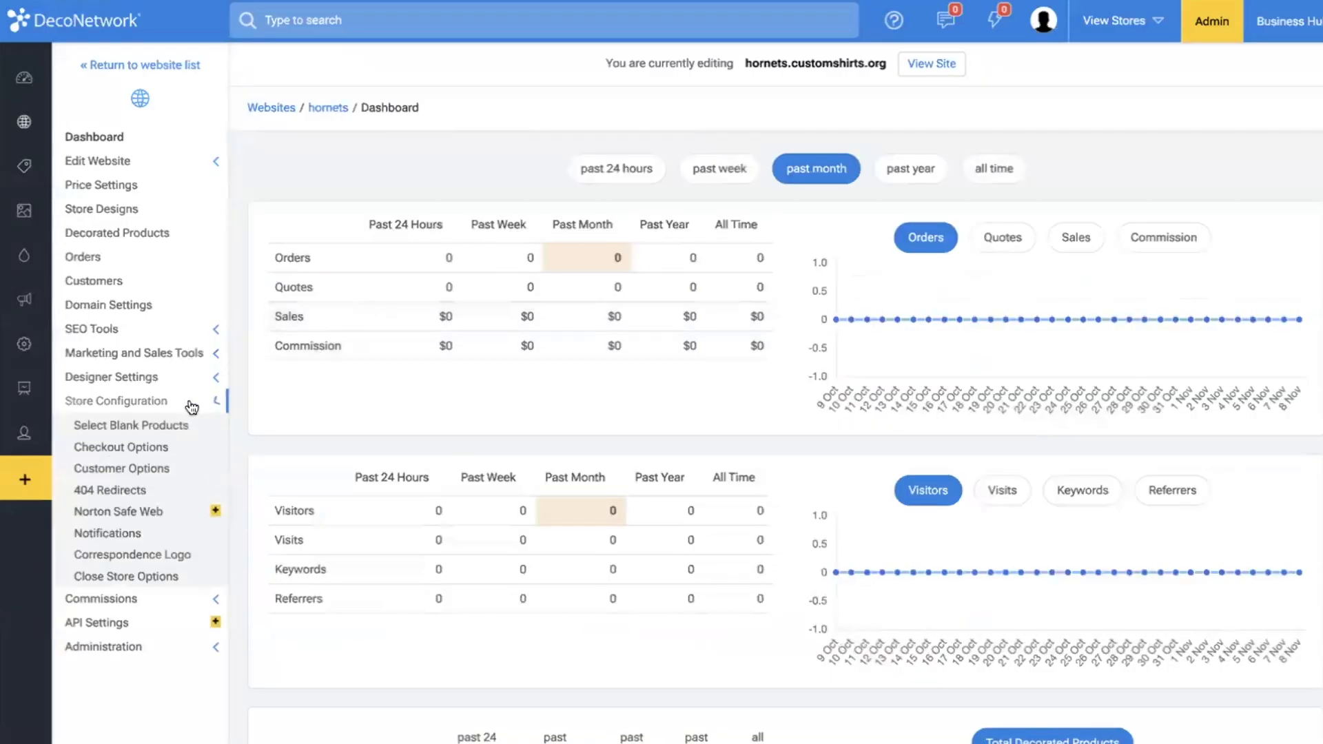
{"action": "left_click", "coordinate": [137, 433]}
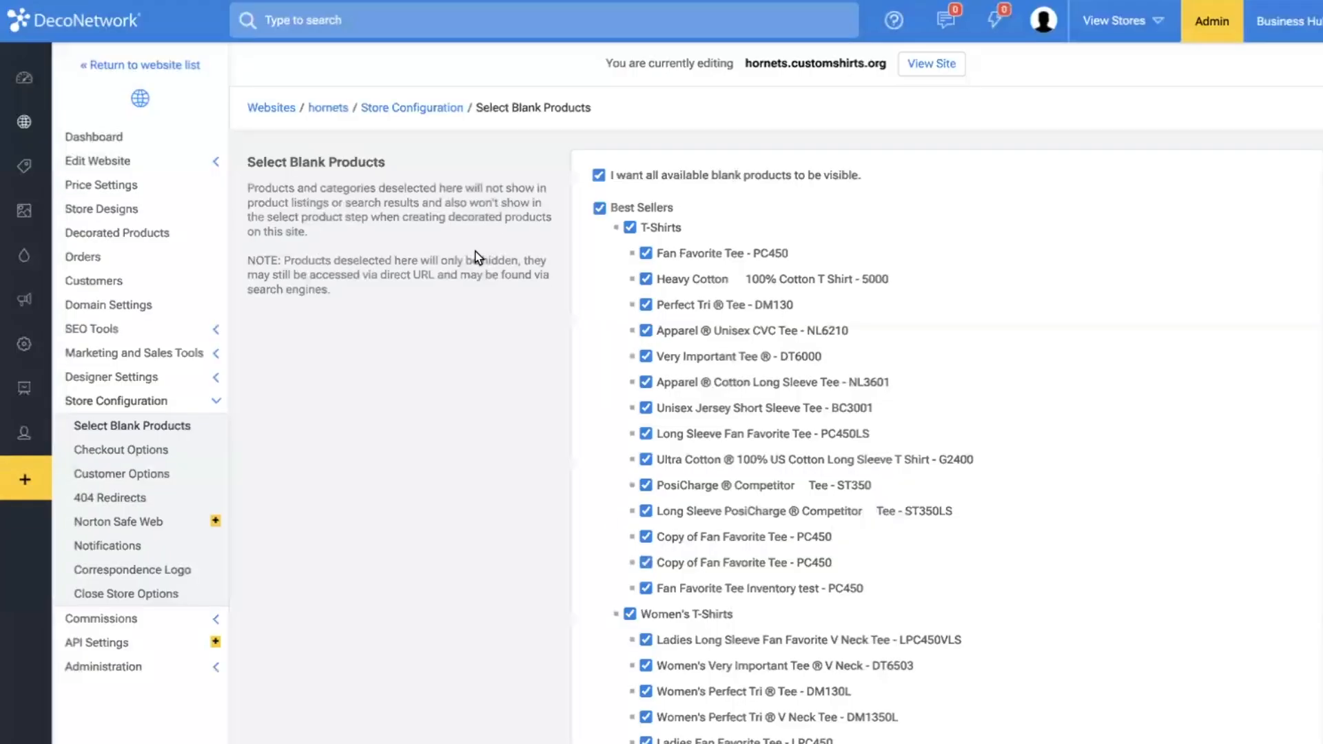
Turn off visibility of all available blank products and deselect the Best Sellers and Unisex T-Shirts categories.
{"action": "left_click", "coordinate": [599, 175]}
{"action": "left_click", "coordinate": [600, 209]}
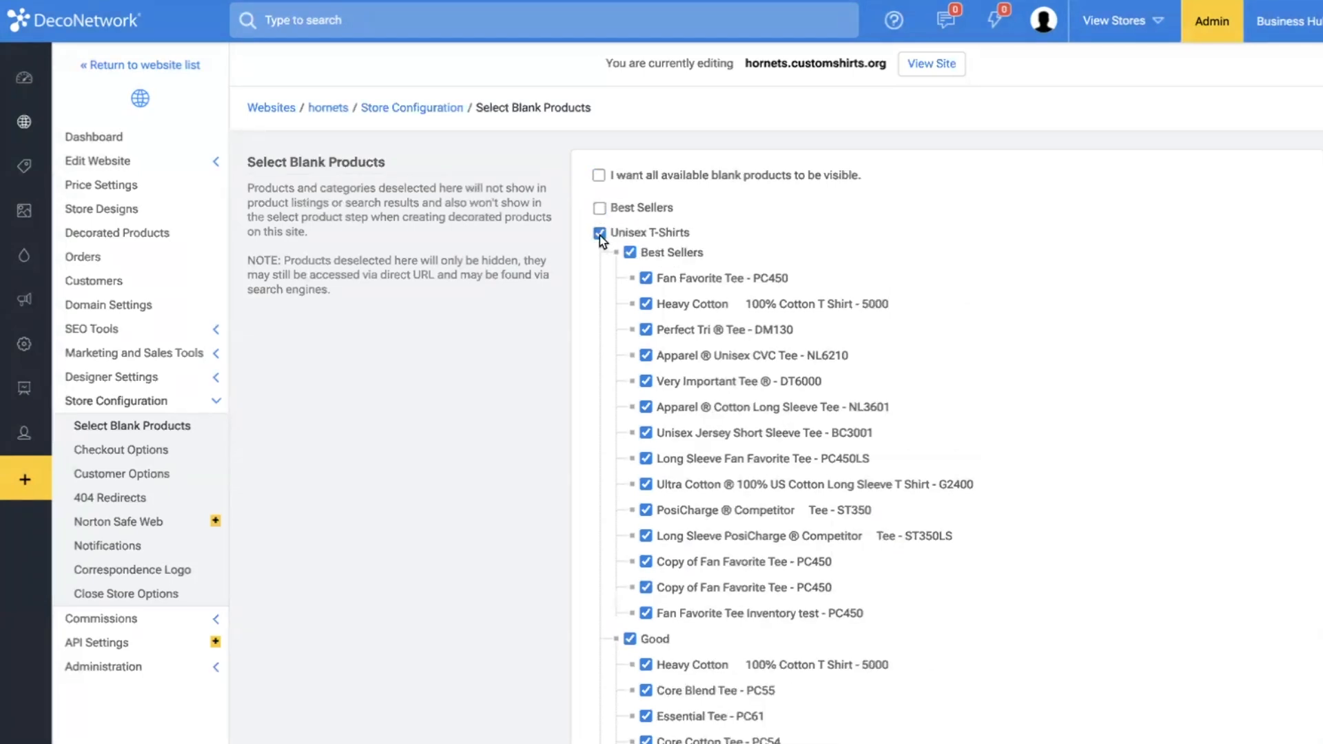
{"action": "left_click", "coordinate": [599, 234]}
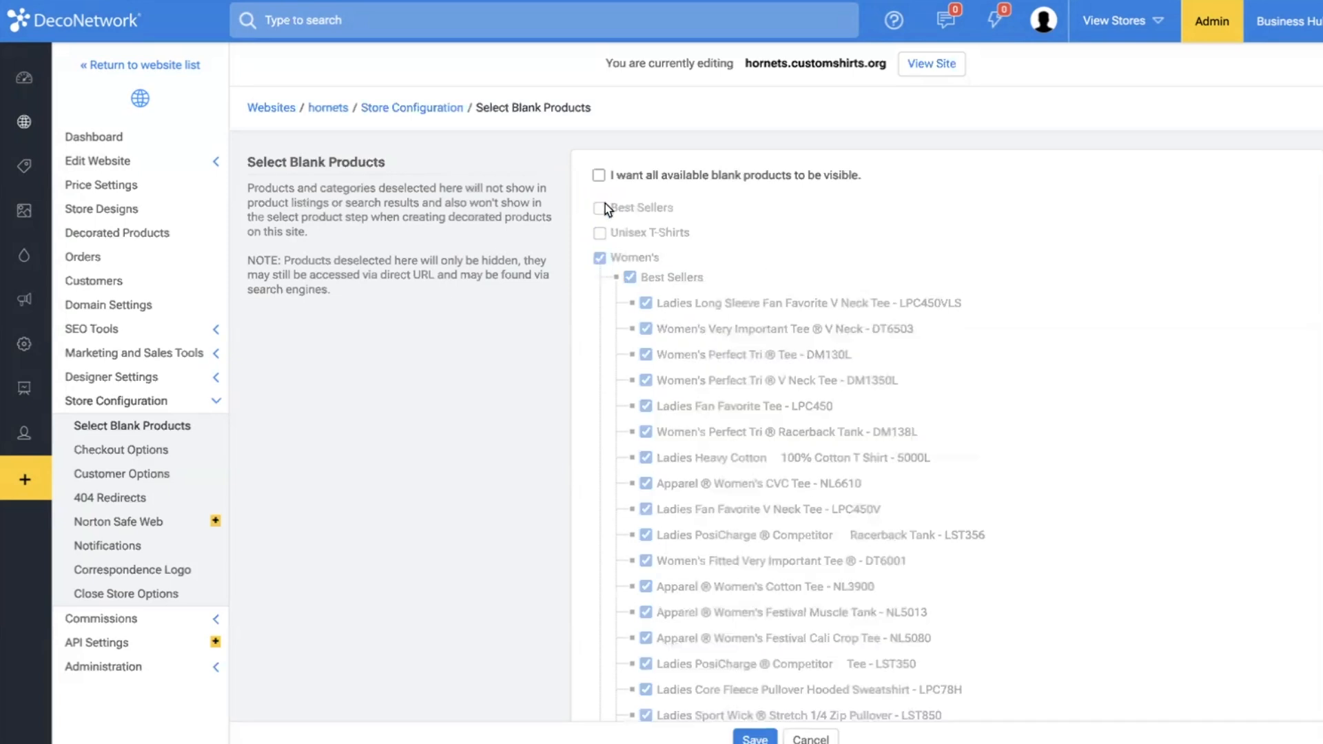
{"action": "left_click", "coordinate": [599, 175]}
{"action": "left_click", "coordinate": [599, 175]}
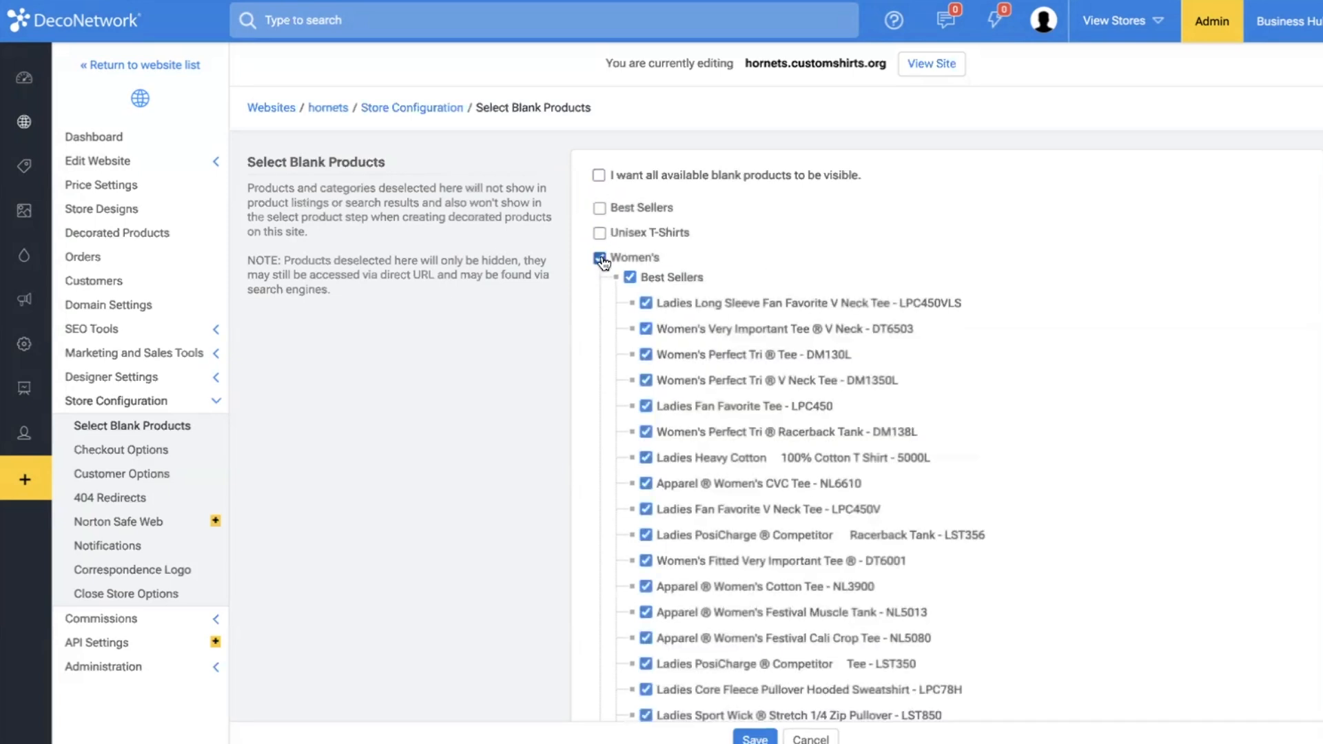
Deselect the Women's, Sweatshirts, Polo's, Jackets, Youth and Headwear blank product categories.
{"action": "left_click", "coordinate": [600, 259]}
{"action": "left_click", "coordinate": [600, 282]}
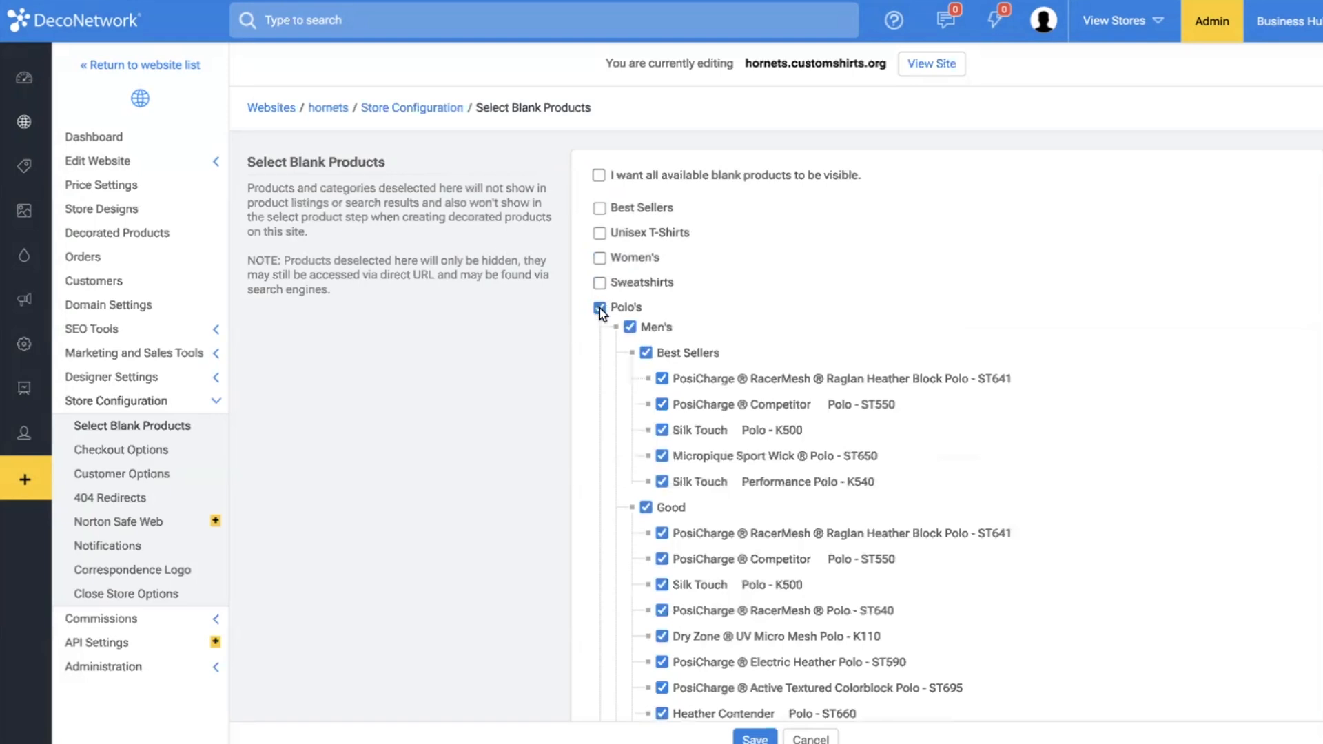
{"action": "left_click", "coordinate": [600, 308]}
{"action": "left_click", "coordinate": [600, 333]}
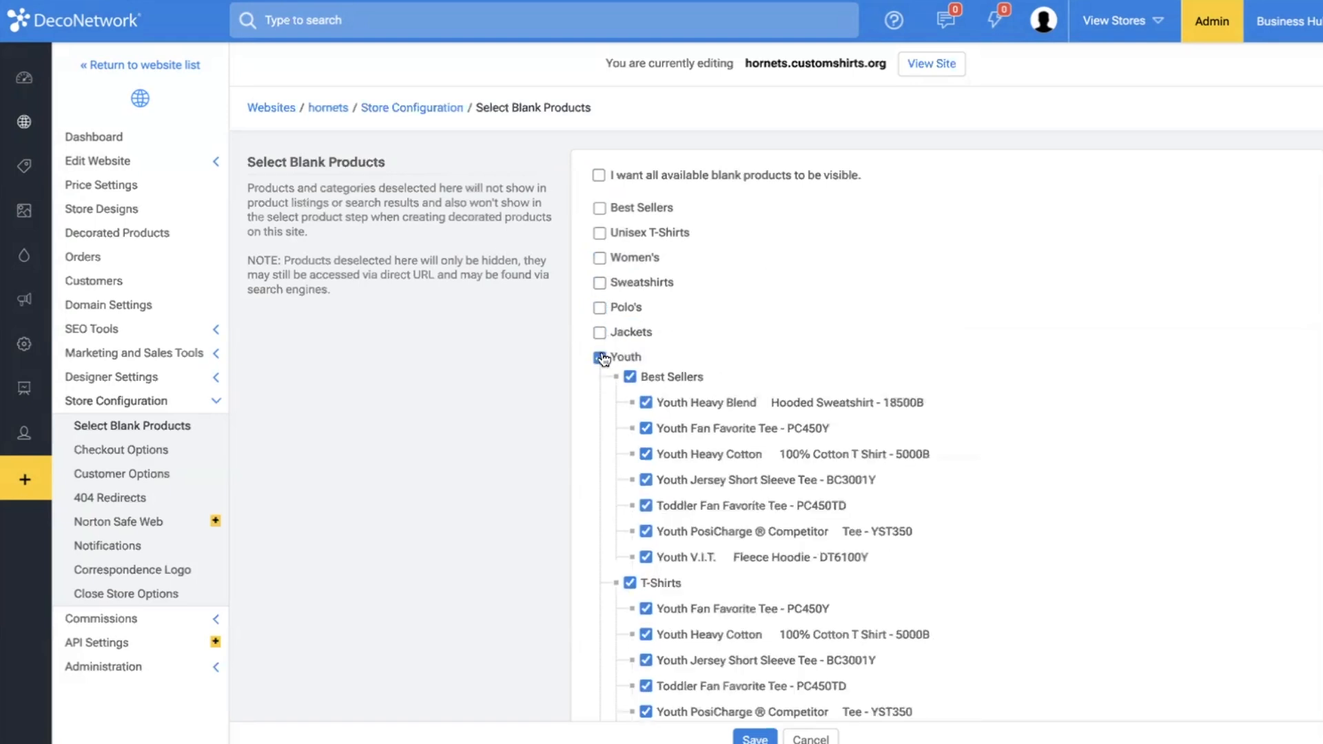
{"action": "left_click", "coordinate": [600, 358]}
{"action": "left_click", "coordinate": [600, 383]}
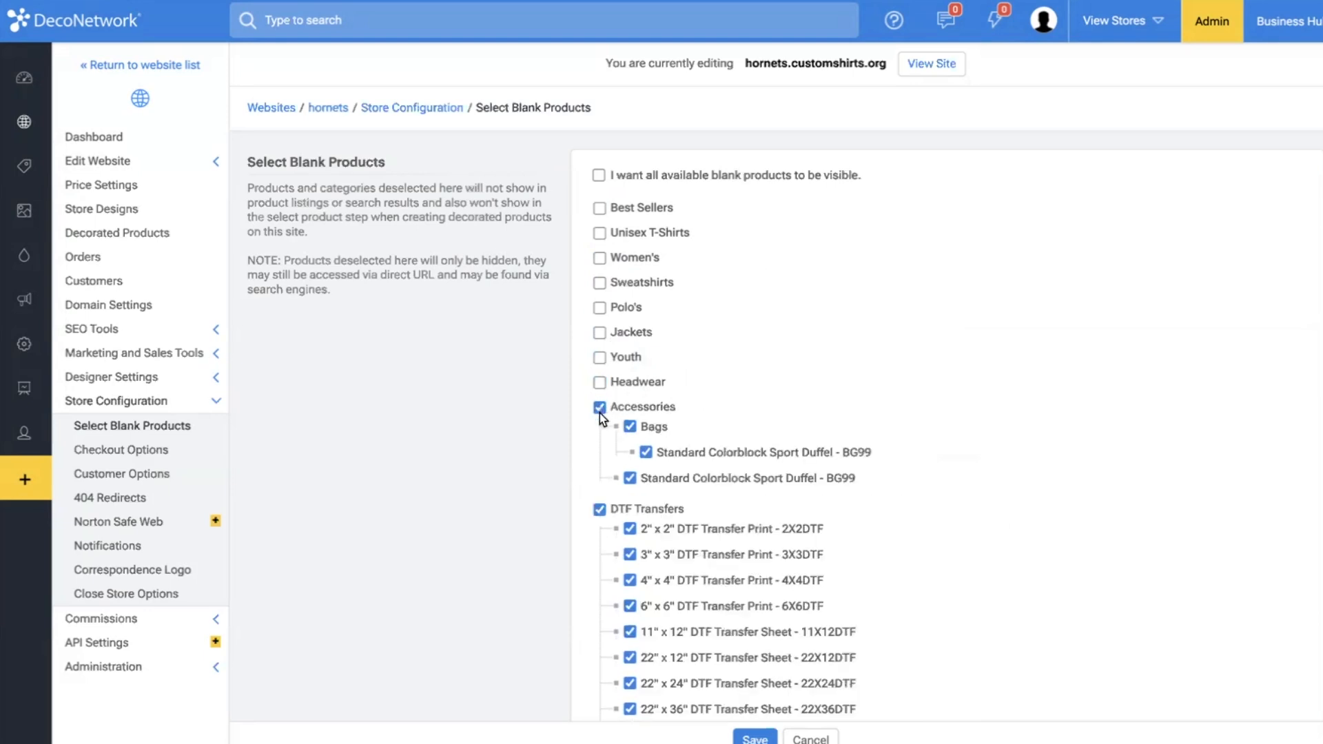
Deselect the Accessories, DTF Transfers and Customer Supplied categories, and check the products under Affiliate Products.
{"action": "left_click", "coordinate": [601, 409]}
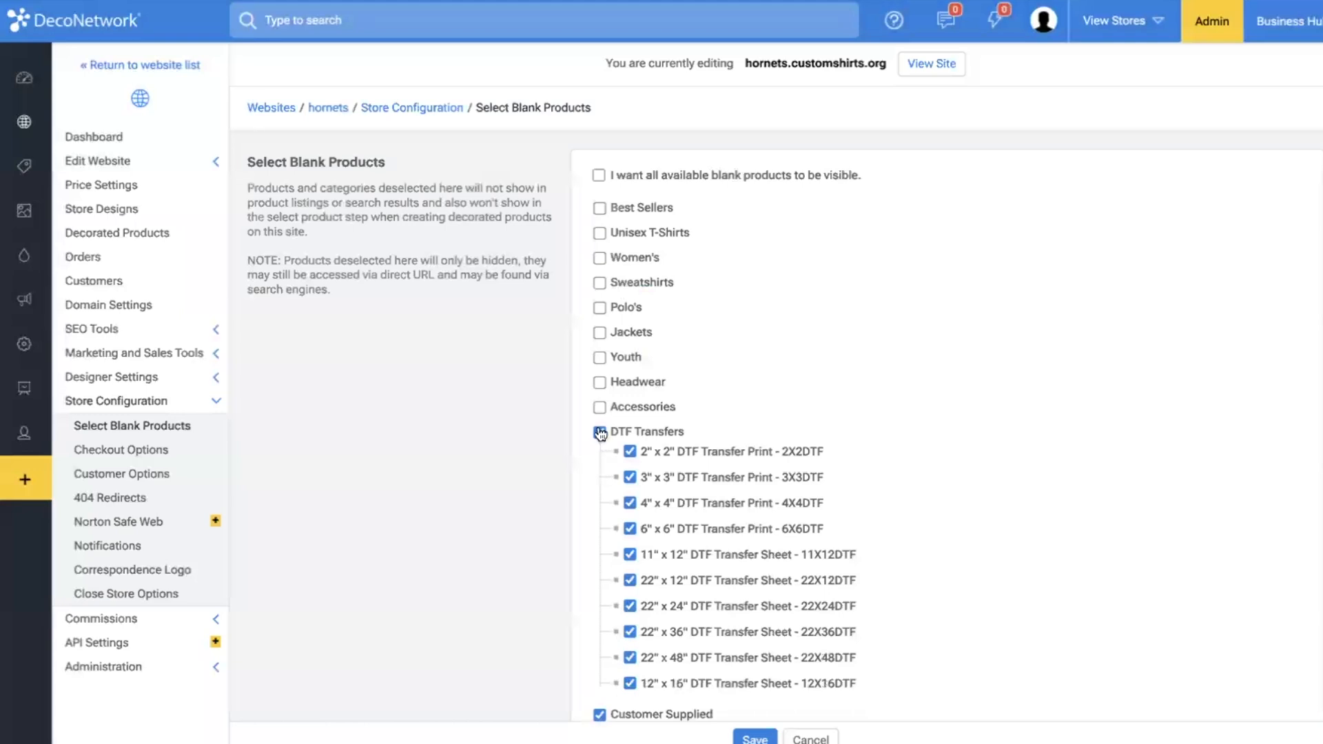
{"action": "left_click", "coordinate": [600, 433]}
{"action": "left_click", "coordinate": [600, 457]}
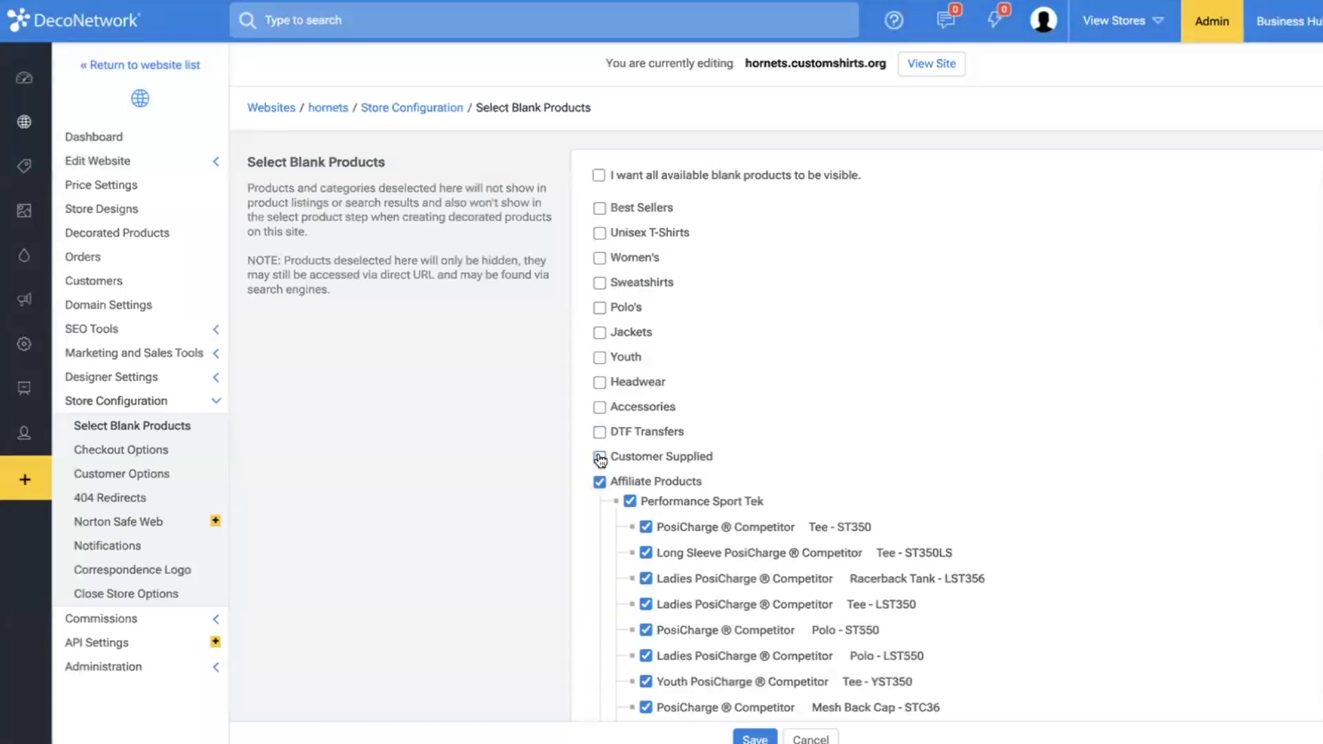
{"action": "scroll", "coordinate": [610, 476], "scroll_direction": "down", "scroll_amount": 3}
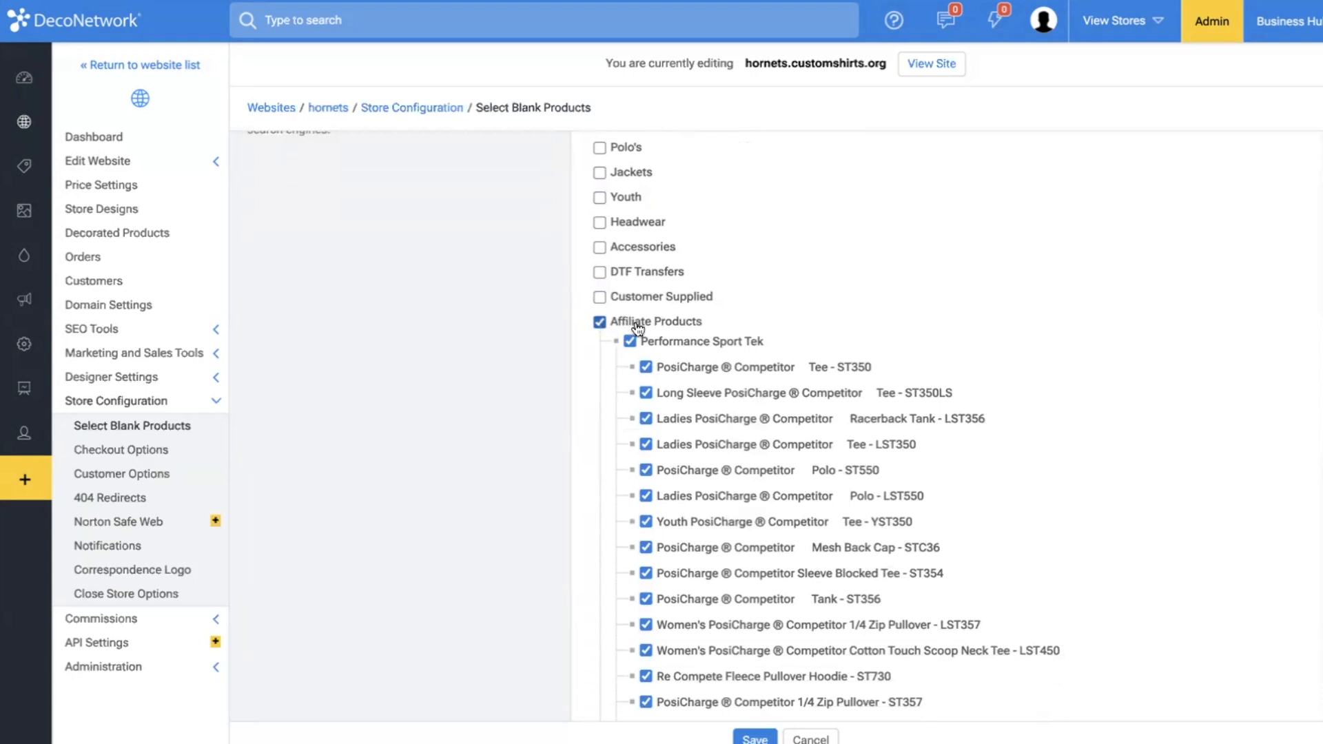
{"action": "scroll", "coordinate": [729, 591], "scroll_direction": "down", "scroll_amount": 4}
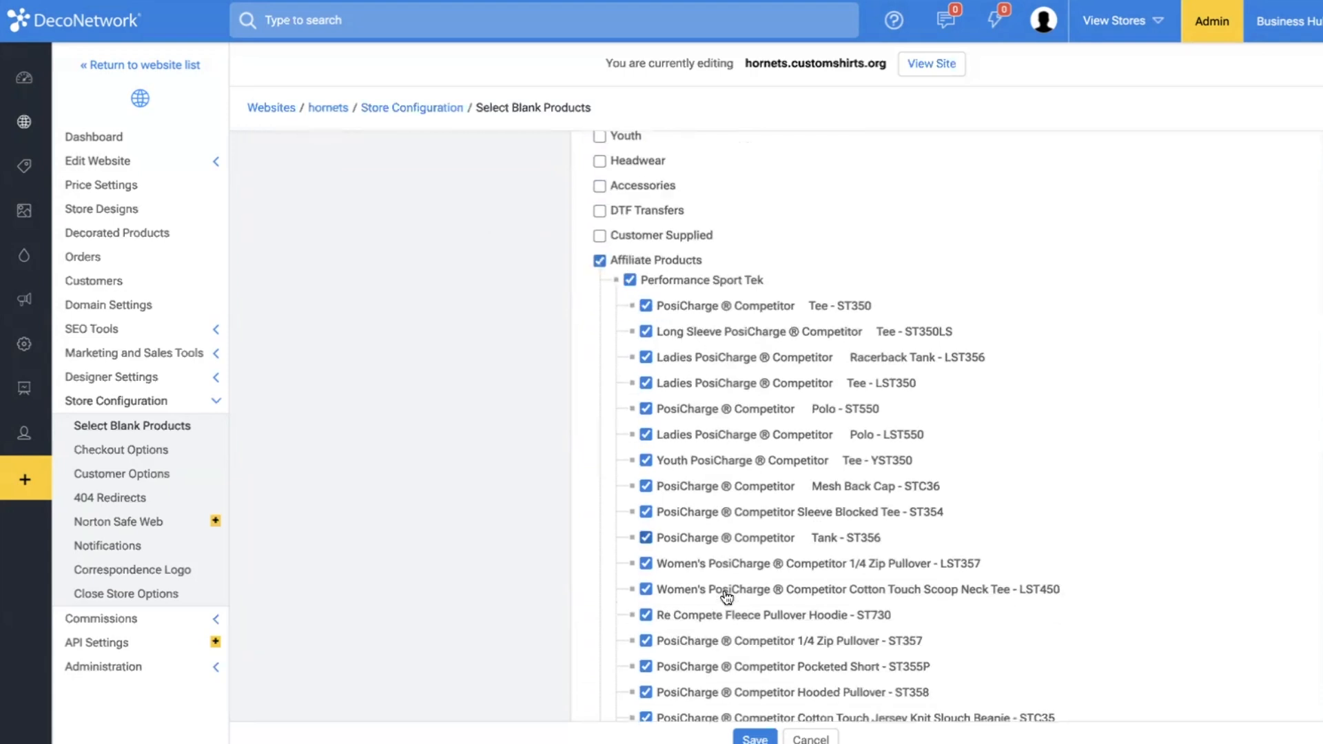
{"action": "scroll", "coordinate": [728, 597], "scroll_direction": "up", "scroll_amount": 4}
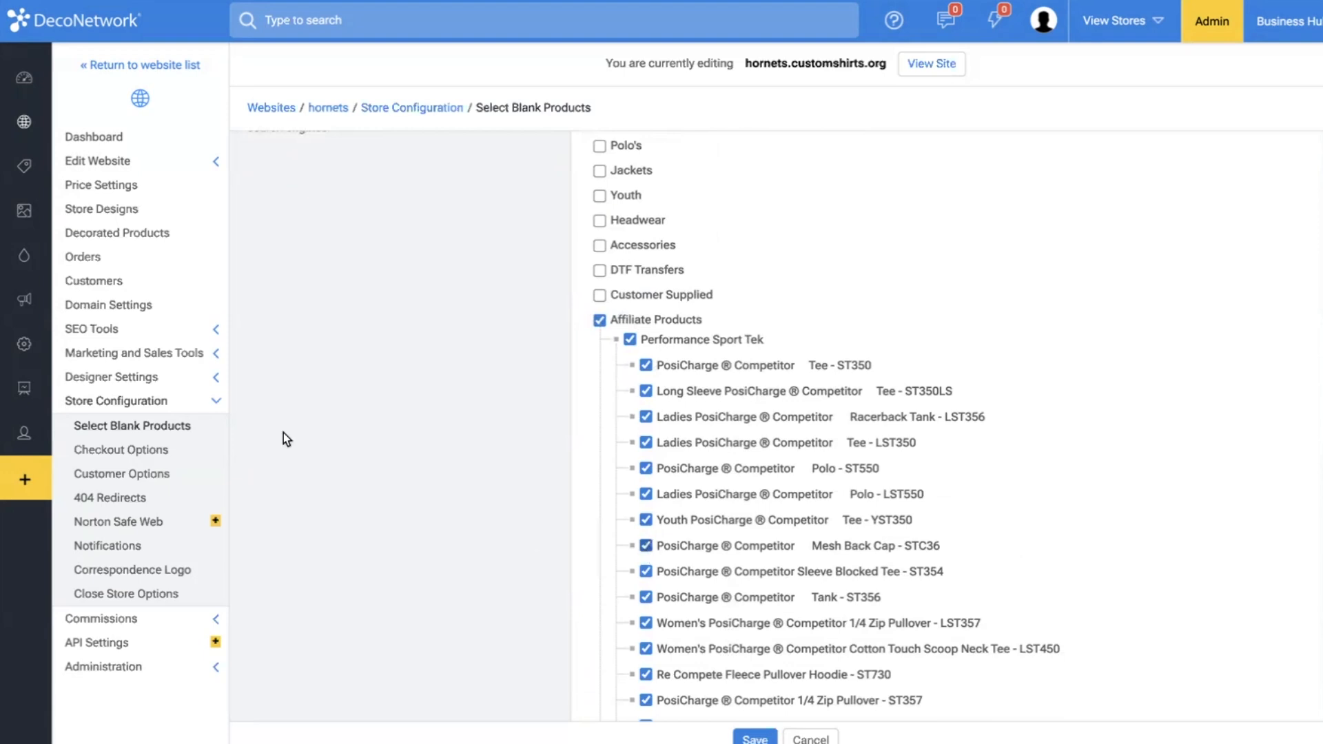
Return to the main product list and view the Performance Sport Tek subcategory under Affiliate Products.
{"action": "mouse_move", "coordinate": [10, 190]}
{"action": "left_click", "coordinate": [74, 165]}
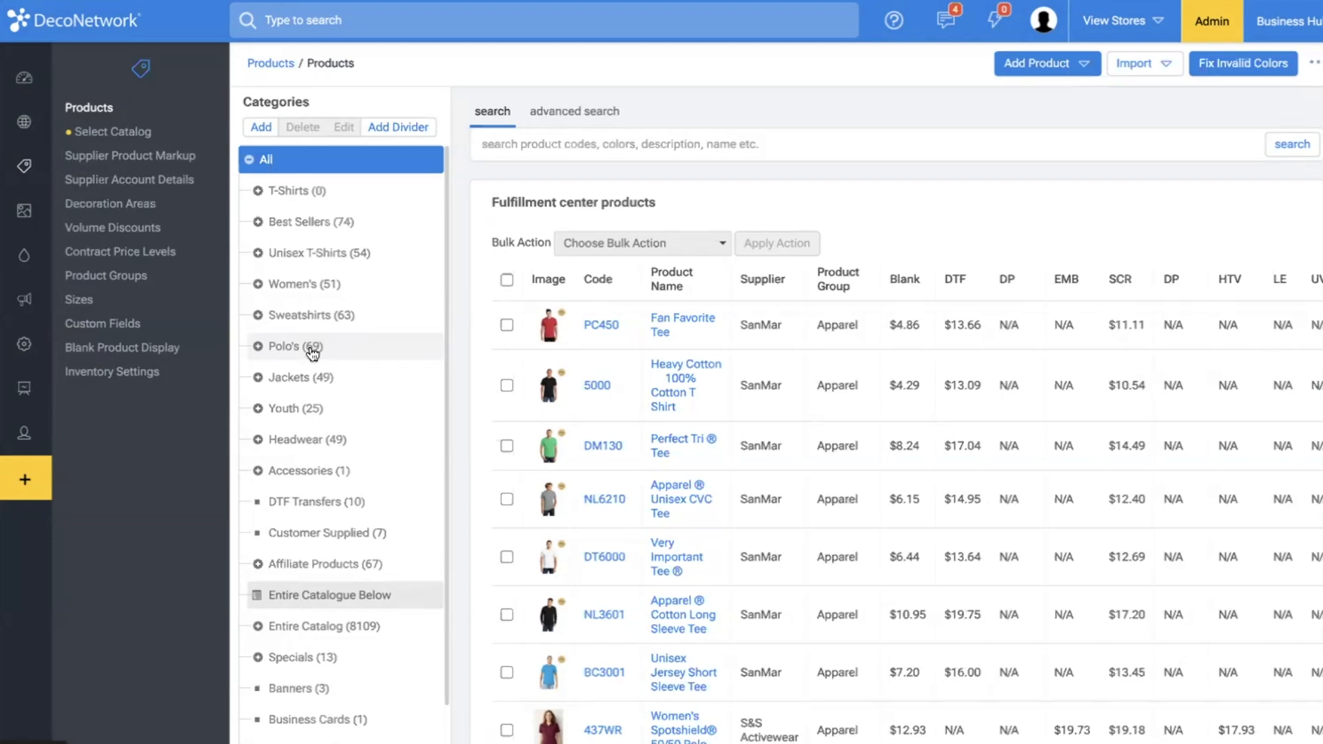
{"action": "scroll", "coordinate": [313, 353], "scroll_direction": "down", "scroll_amount": 1}
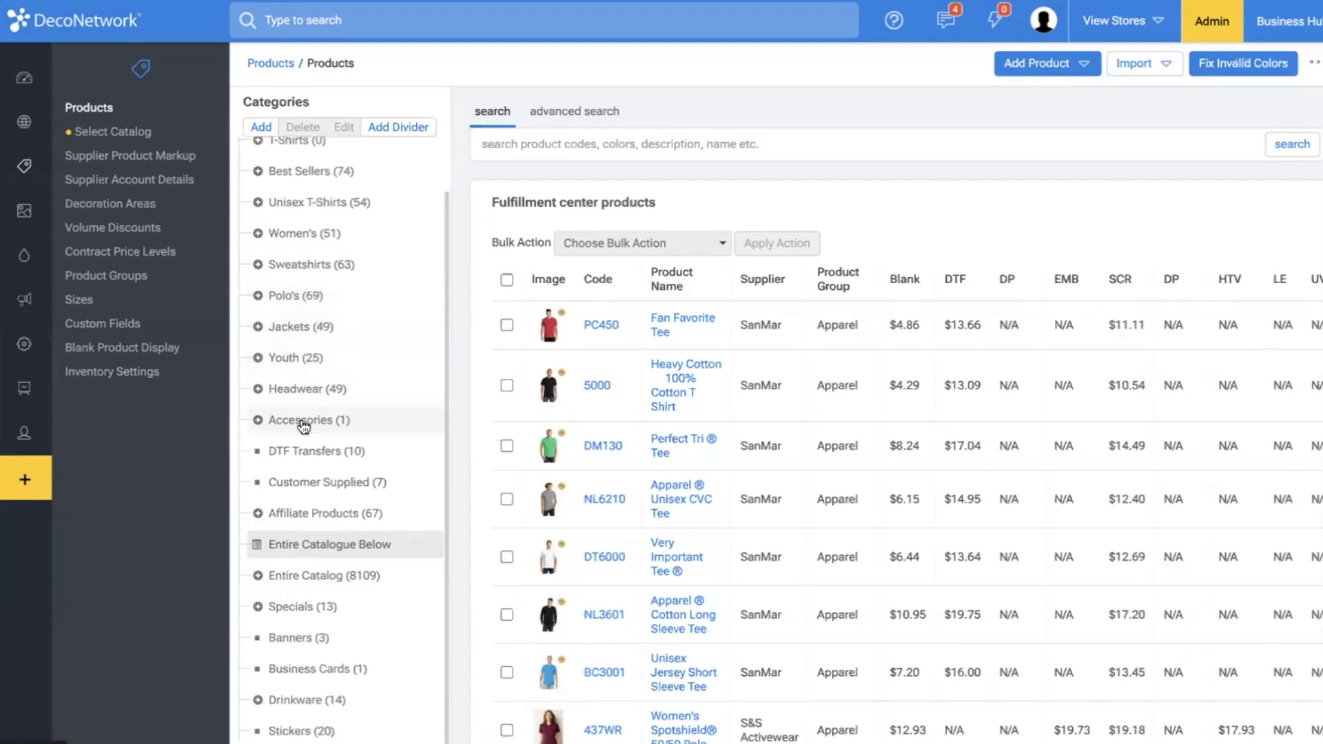
{"action": "left_click", "coordinate": [258, 513]}
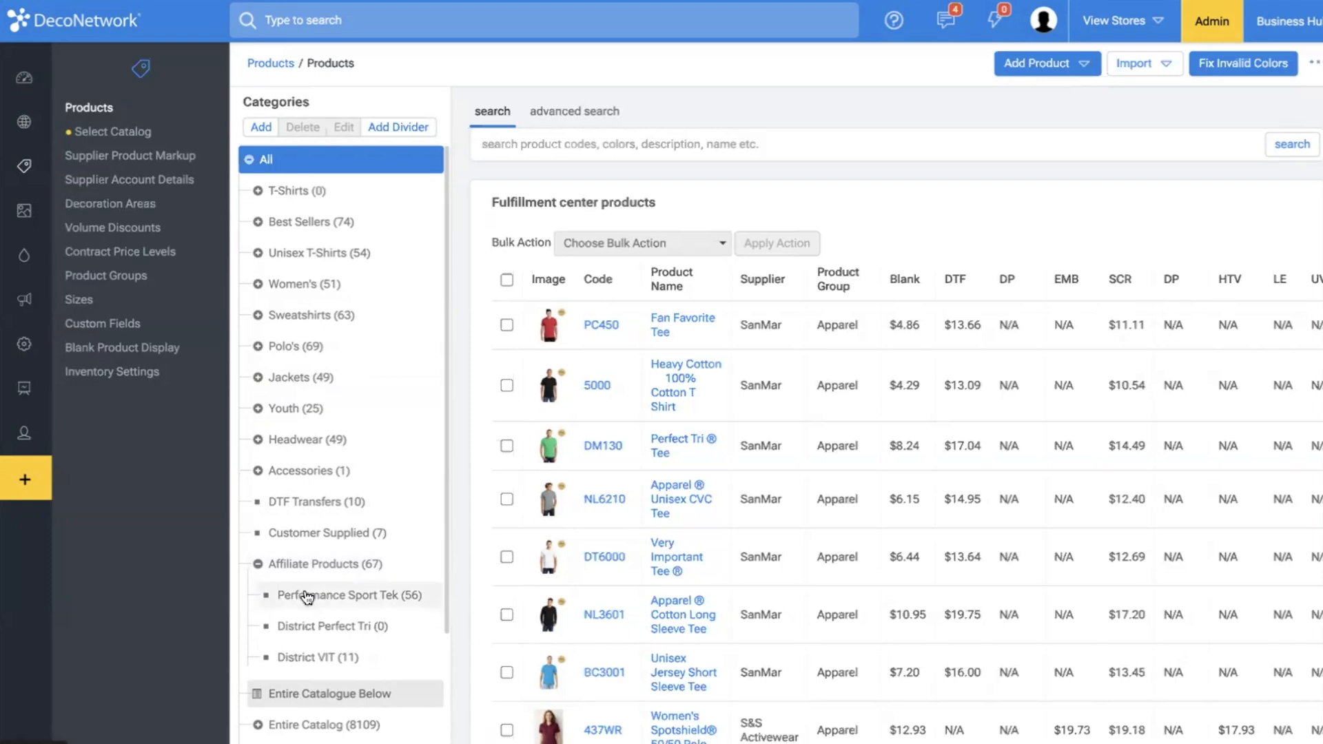
{"action": "left_click", "coordinate": [307, 597]}
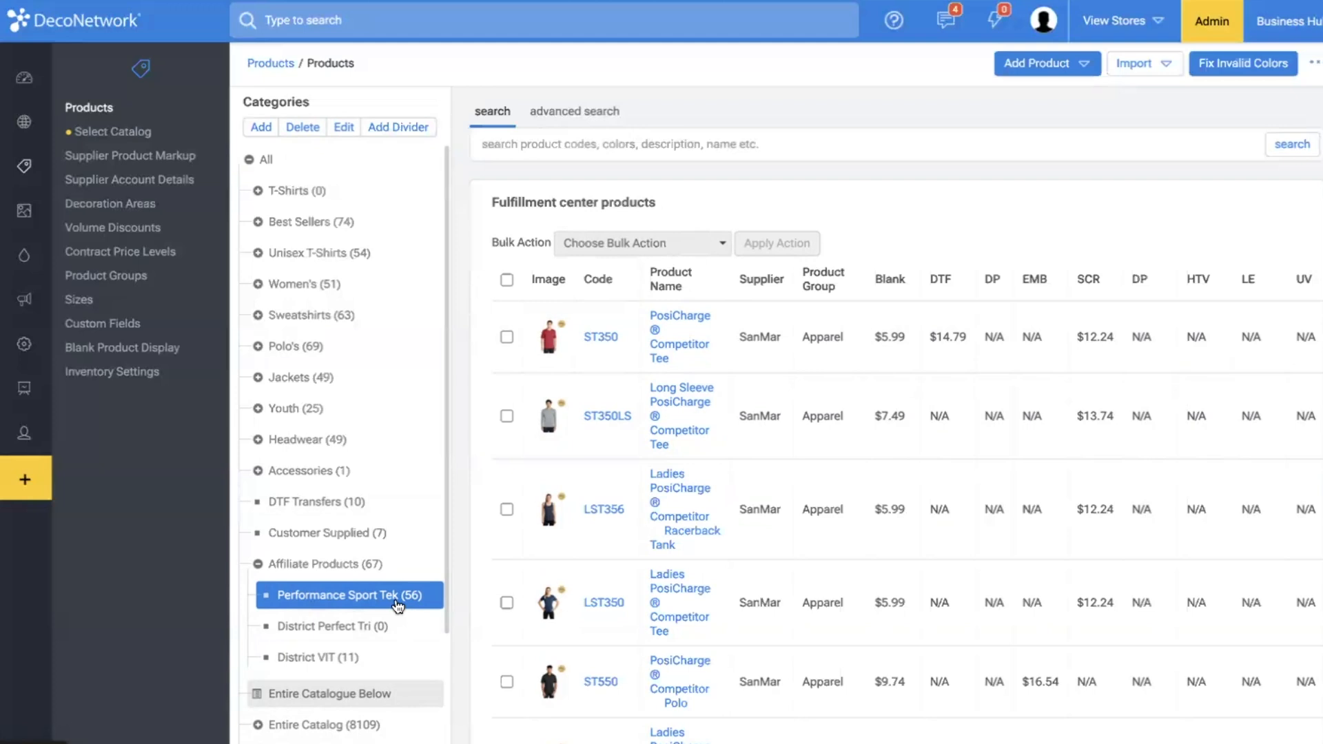
View the District VIT products under Affiliate Products and return to the full product list.
{"action": "mouse_move", "coordinate": [553, 537]}
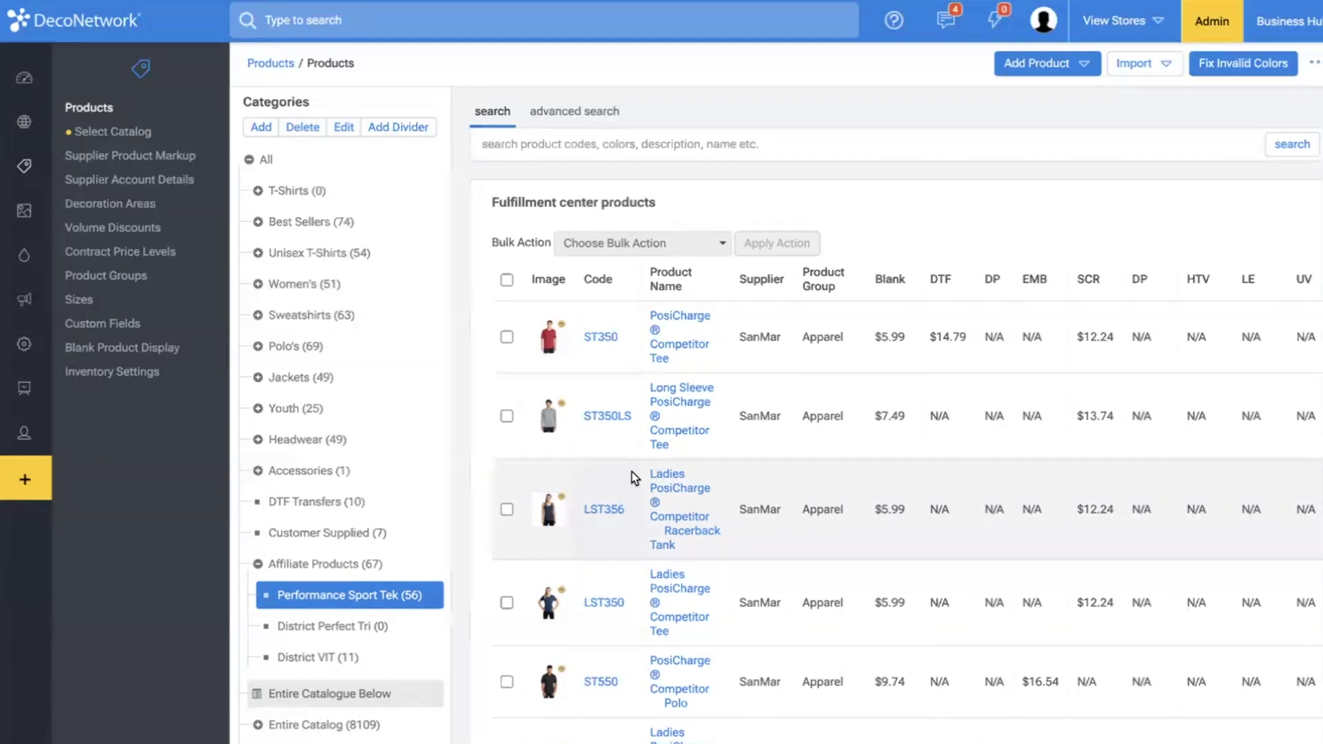
{"action": "left_click", "coordinate": [308, 660]}
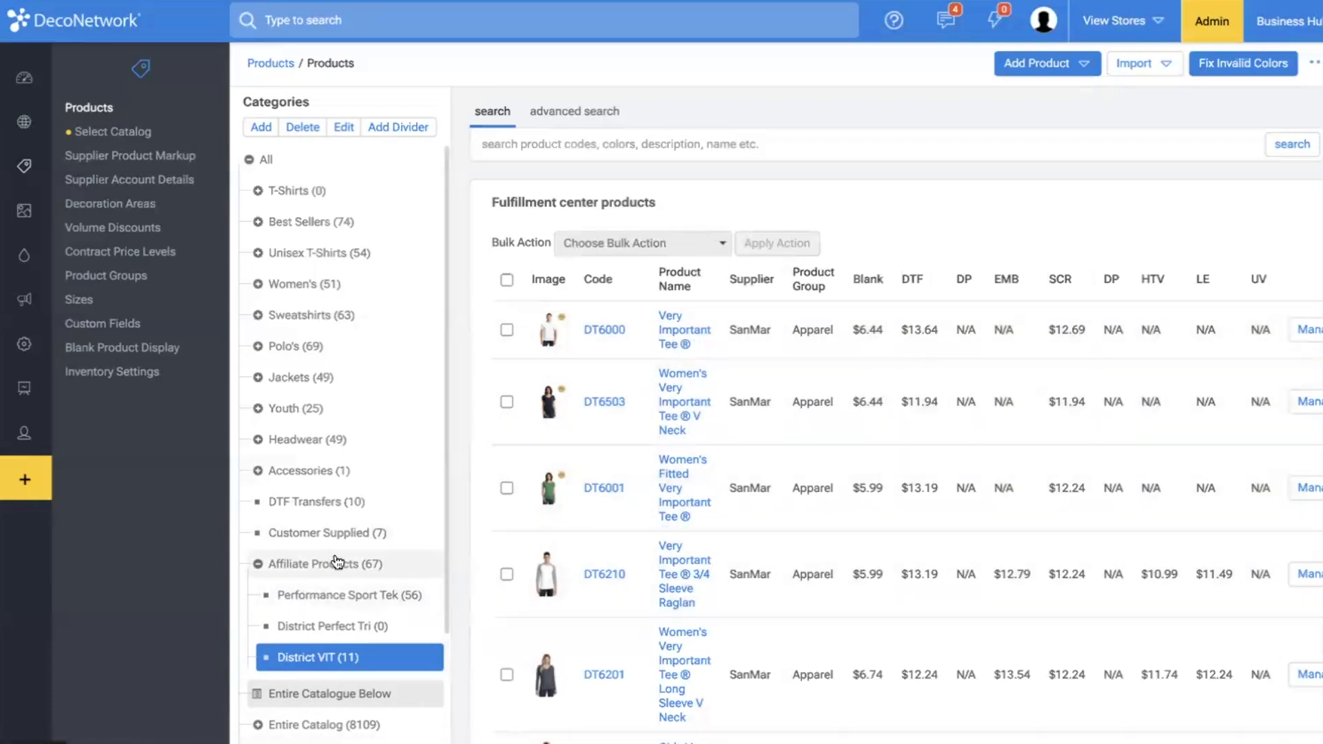
{"action": "left_click", "coordinate": [267, 164]}
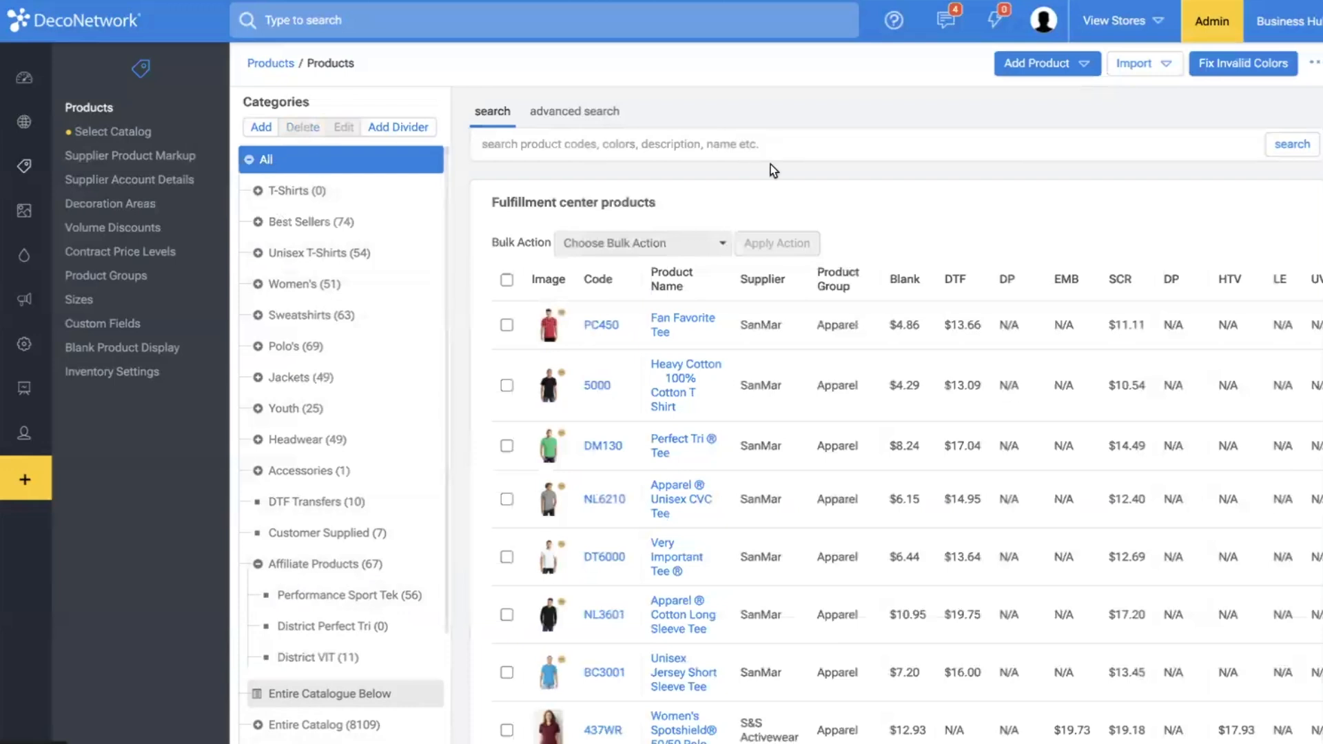
Search all products for "perfect tri" and select every product on the results page.
{"action": "left_click", "coordinate": [770, 145]}
{"action": "type", "text": "perfect ri"}
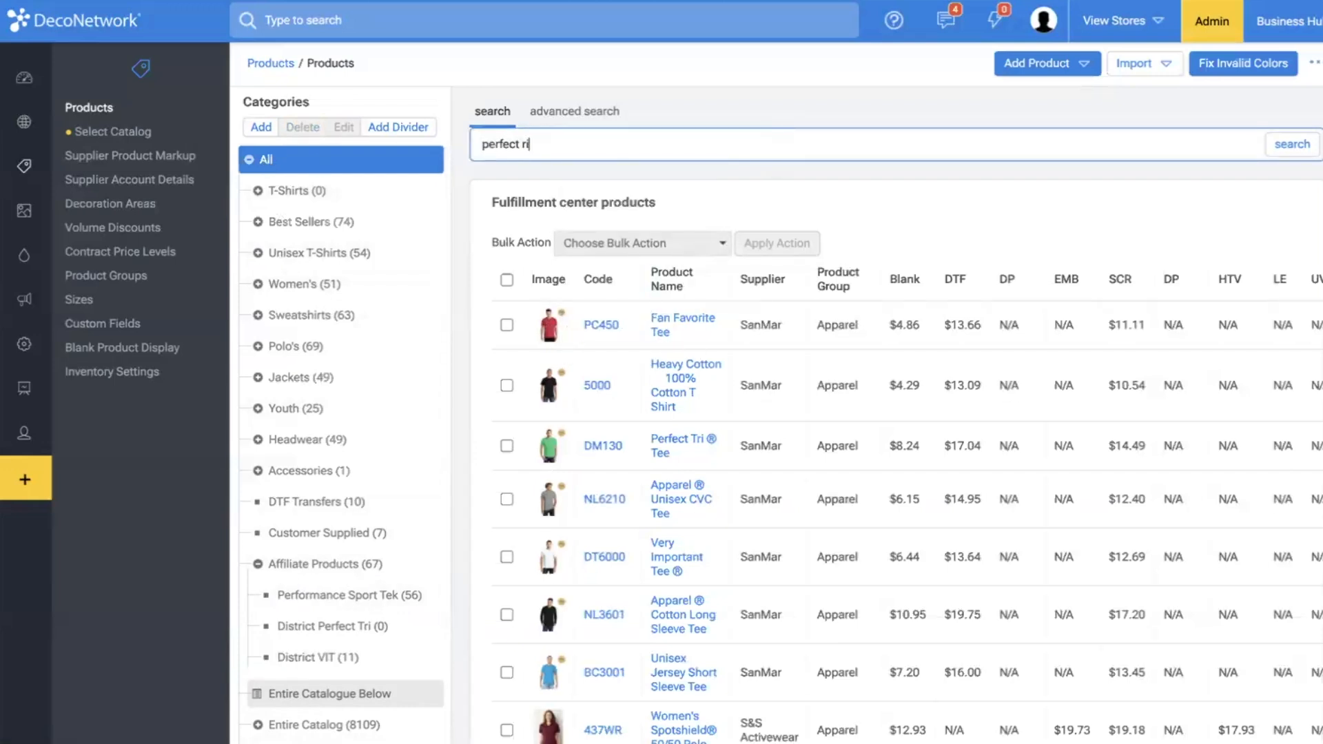
{"action": "key", "text": "BackSpace"}
{"action": "type", "text": "tri"}
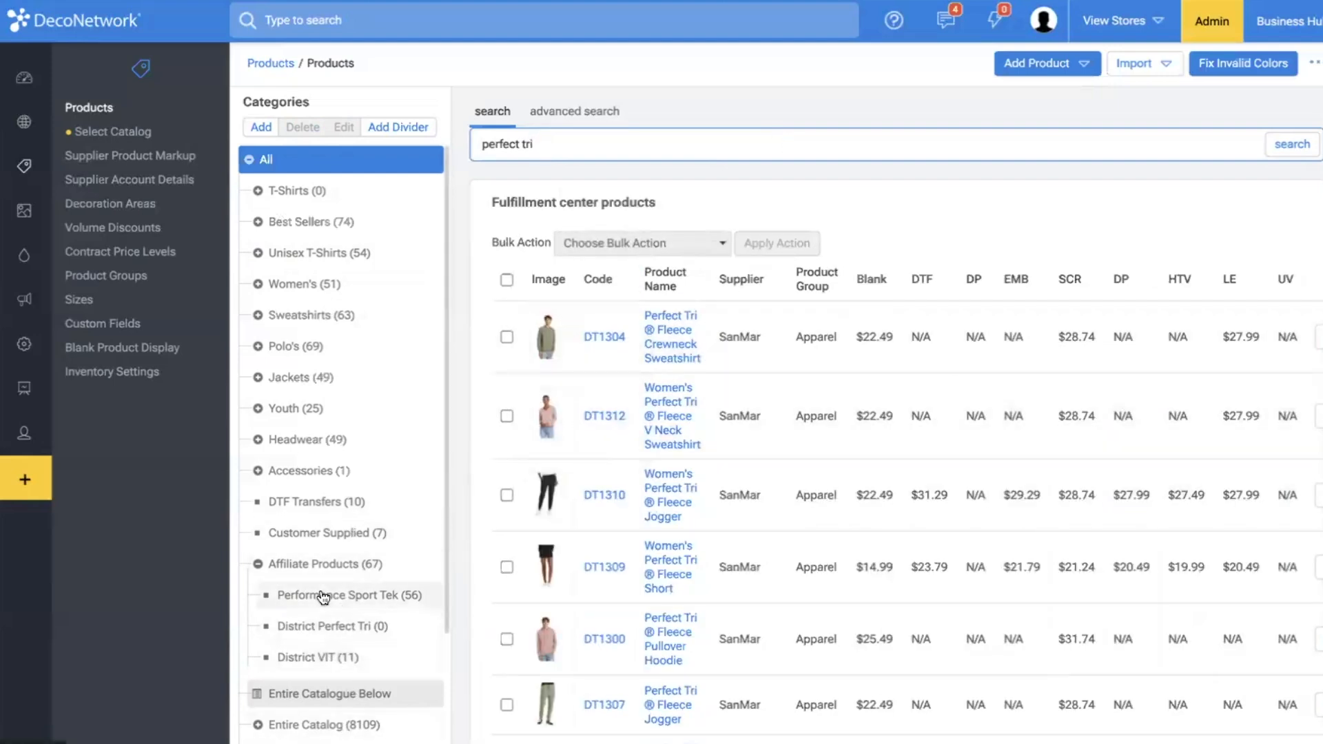
{"action": "left_click", "coordinate": [507, 279]}
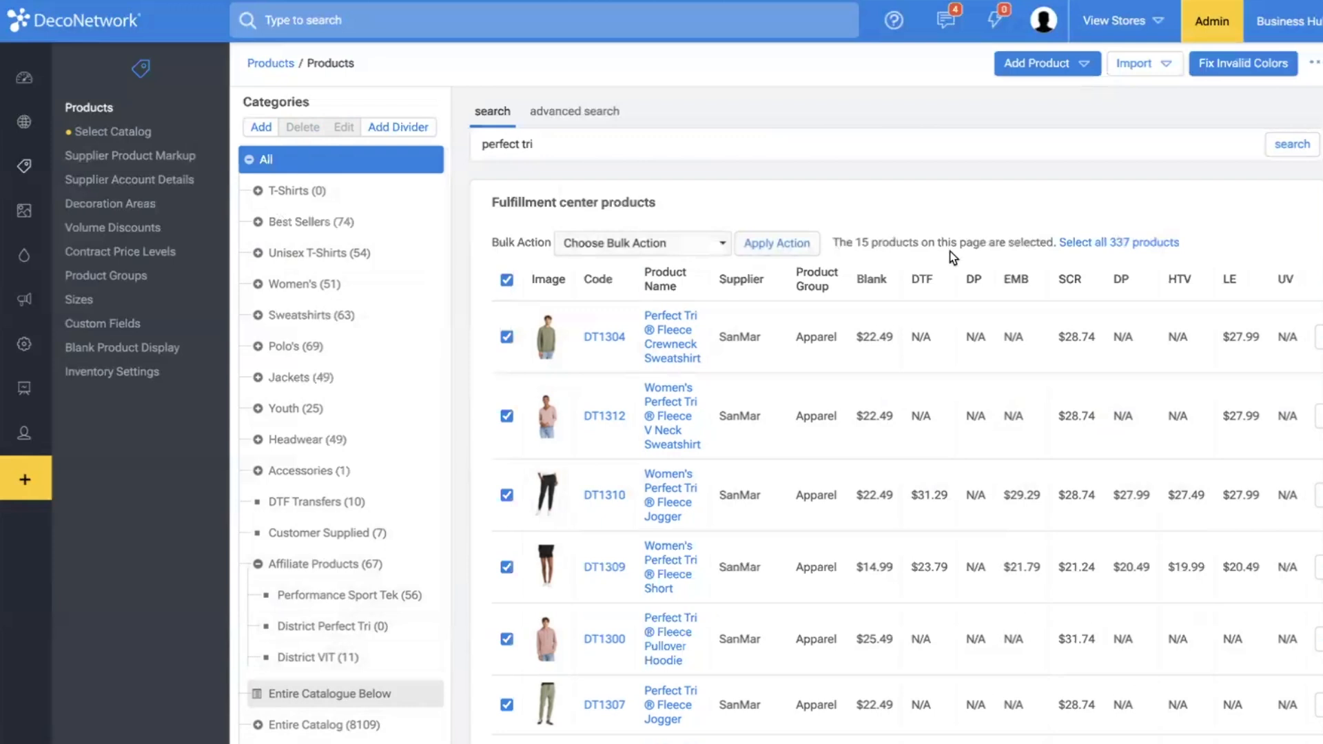
{"action": "left_click", "coordinate": [568, 132]}
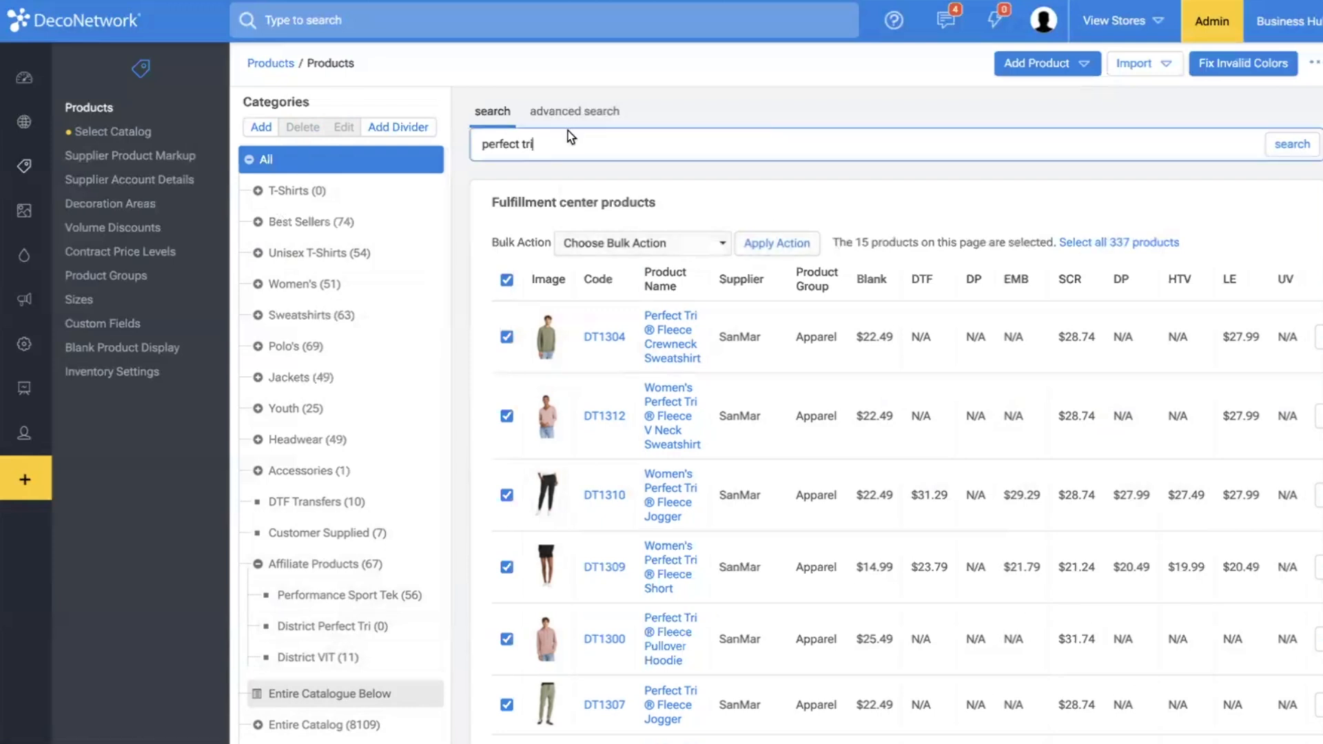
{"action": "scroll", "coordinate": [671, 447], "scroll_direction": "down", "scroll_amount": 5}
{"action": "scroll", "coordinate": [639, 357], "scroll_direction": "up", "scroll_amount": 6}
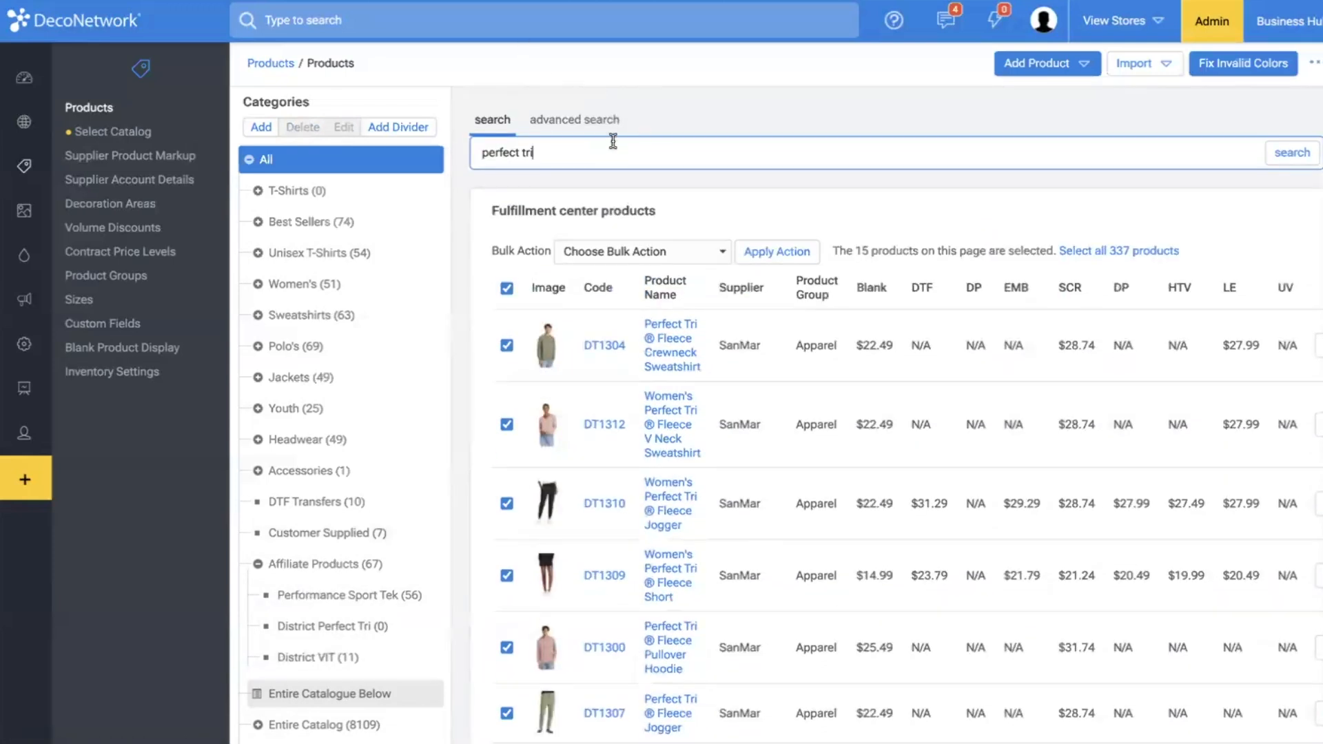
Run an advanced product search with SanMar as supplier and "perfect tri" as product name.
{"action": "left_click", "coordinate": [592, 120]}
{"action": "left_click", "coordinate": [805, 178]}
{"action": "left_click", "coordinate": [810, 182]}
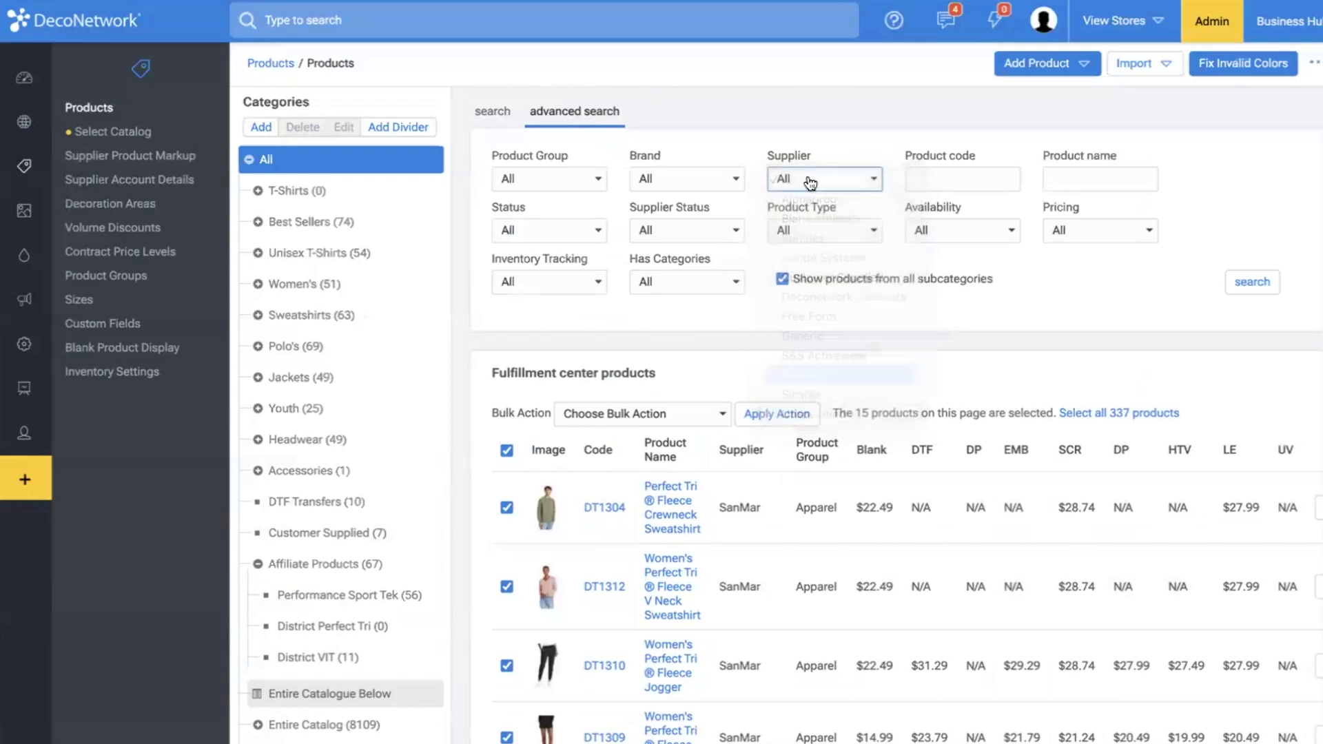
{"action": "left_click", "coordinate": [1102, 180]}
{"action": "type", "text": "perfect tri"}
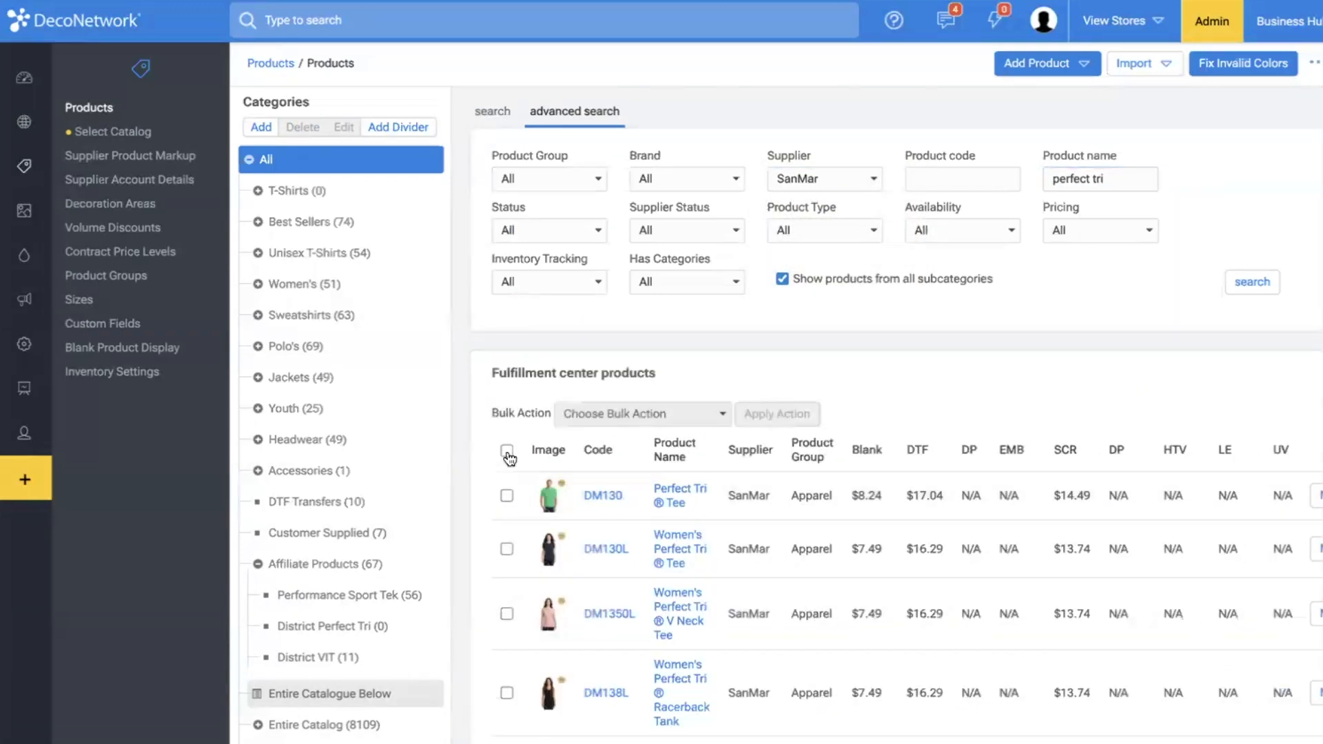
Select all matching Perfect Tri products across every page and apply the Modify Categories bulk action.
{"action": "left_click", "coordinate": [508, 458]}
{"action": "left_click", "coordinate": [1102, 415]}
{"action": "left_click", "coordinate": [658, 419]}
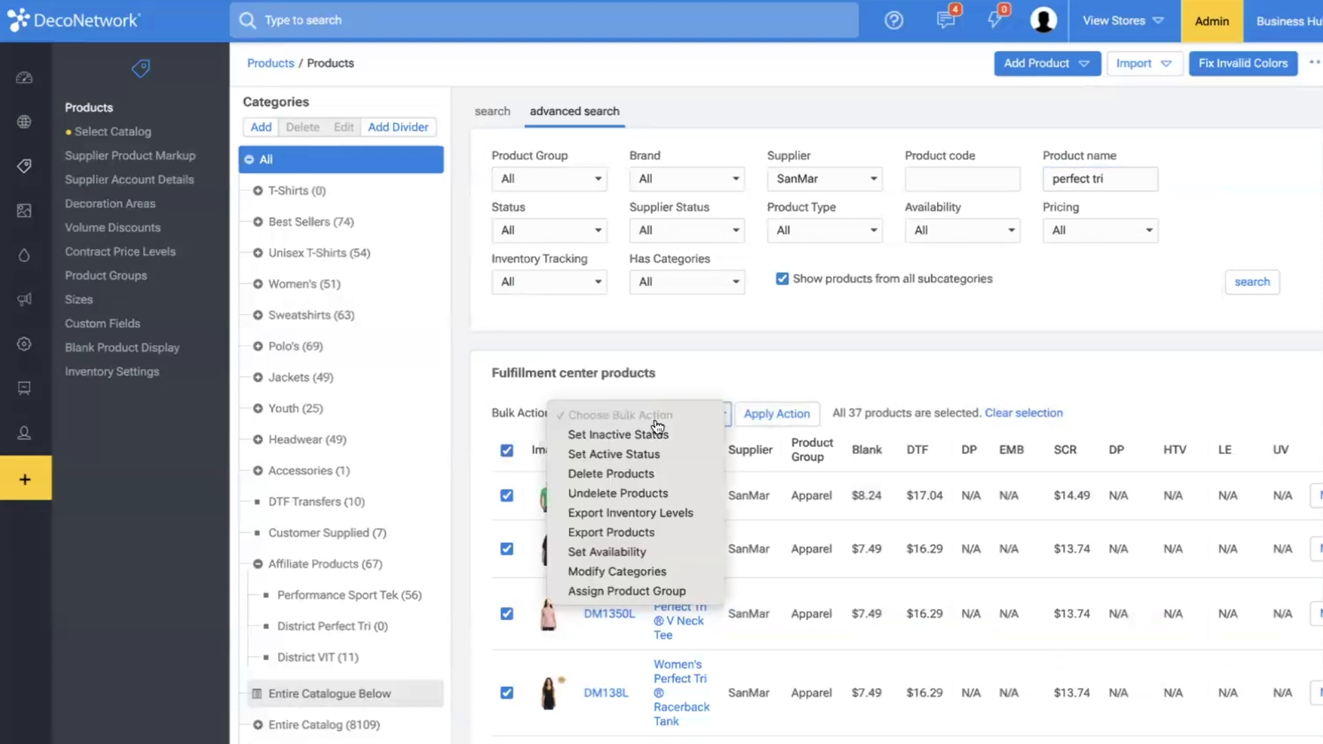
{"action": "left_click", "coordinate": [608, 571]}
{"action": "left_click", "coordinate": [765, 413]}
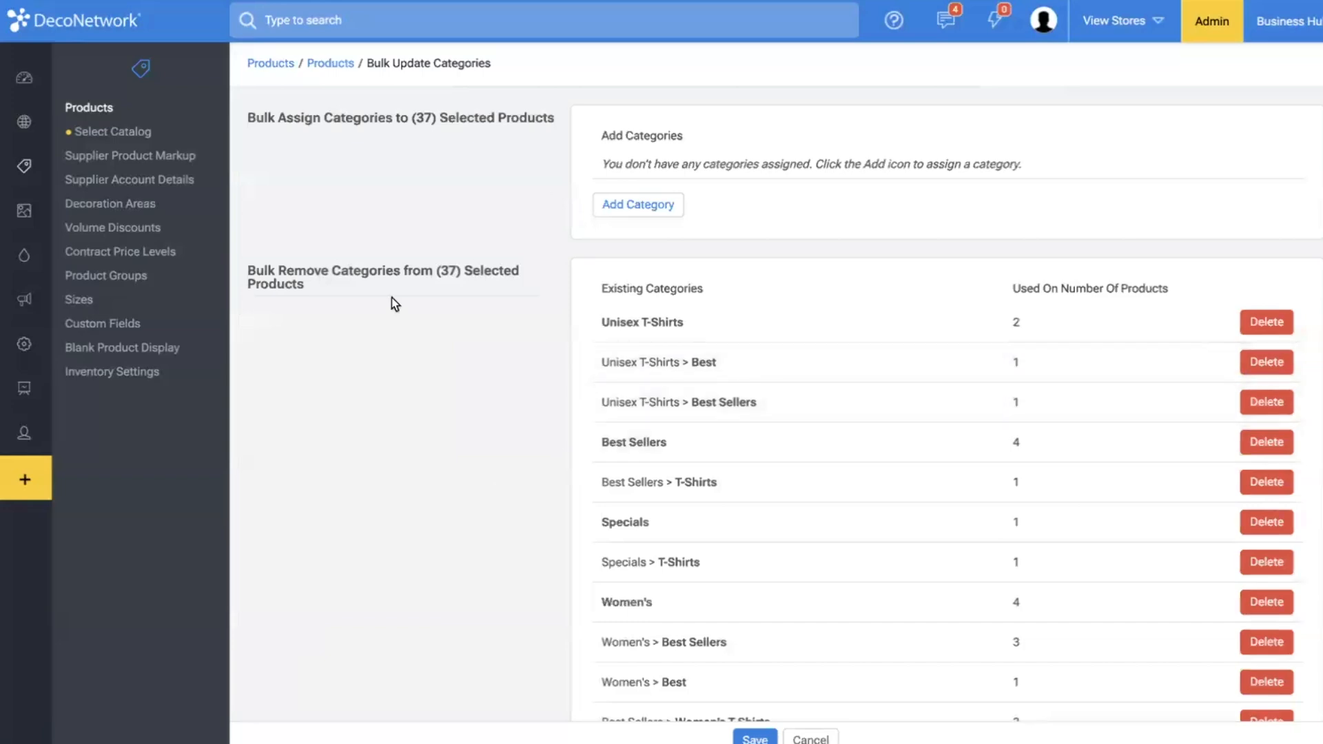
Assign the Affiliate Products category and its District Perfect Tri subcategory to the selected products and save.
{"action": "left_click", "coordinate": [661, 206]}
{"action": "scroll", "coordinate": [533, 317], "scroll_direction": "down", "scroll_amount": 3}
{"action": "scroll", "coordinate": [533, 317], "scroll_direction": "down", "scroll_amount": 20}
{"action": "scroll", "coordinate": [533, 314], "scroll_direction": "down", "scroll_amount": 10}
{"action": "left_click", "coordinate": [528, 275]}
{"action": "left_click", "coordinate": [535, 335]}
{"action": "scroll", "coordinate": [821, 532], "scroll_direction": "down", "scroll_amount": 10}
{"action": "scroll", "coordinate": [821, 533], "scroll_direction": "down", "scroll_amount": 15}
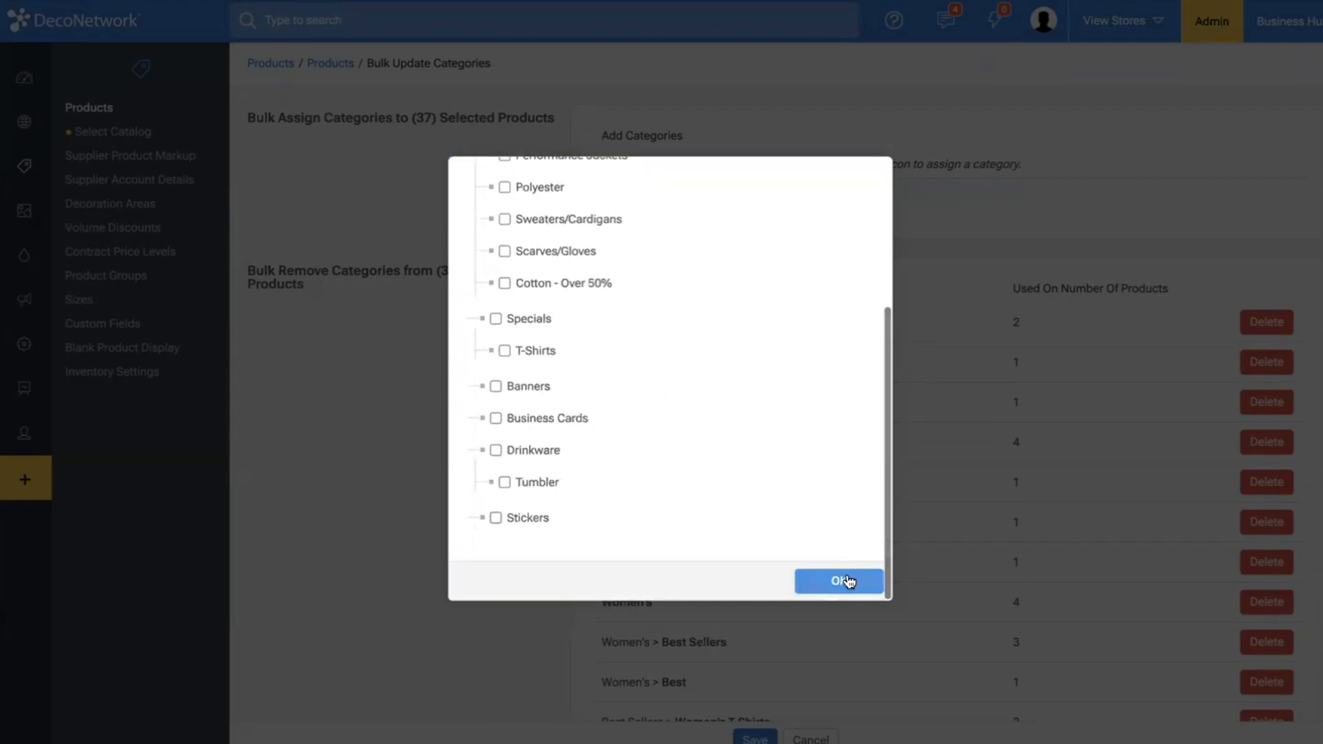
{"action": "left_click", "coordinate": [838, 581]}
{"action": "left_click", "coordinate": [755, 737]}
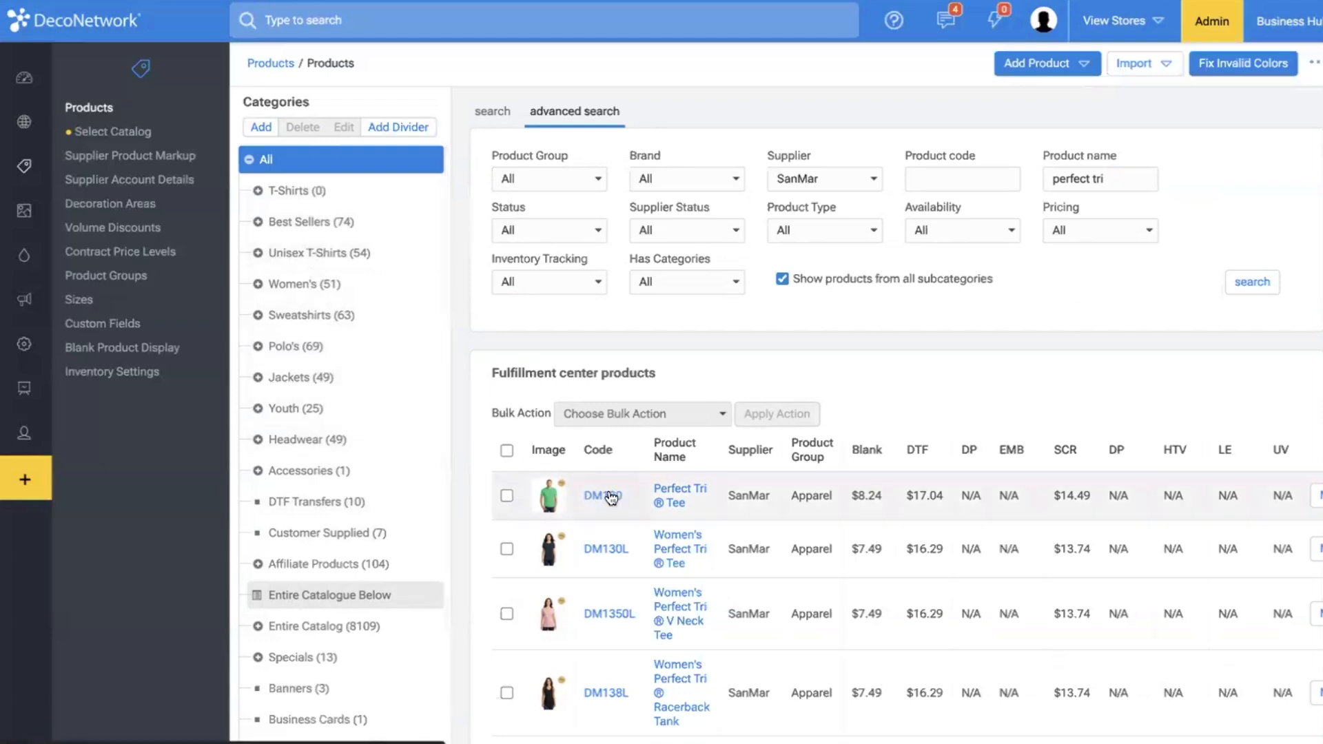
View the District Perfect Tri subcategory under Affiliate Products and open the Perfect Tri Tee (DM130).
{"action": "left_click", "coordinate": [279, 574]}
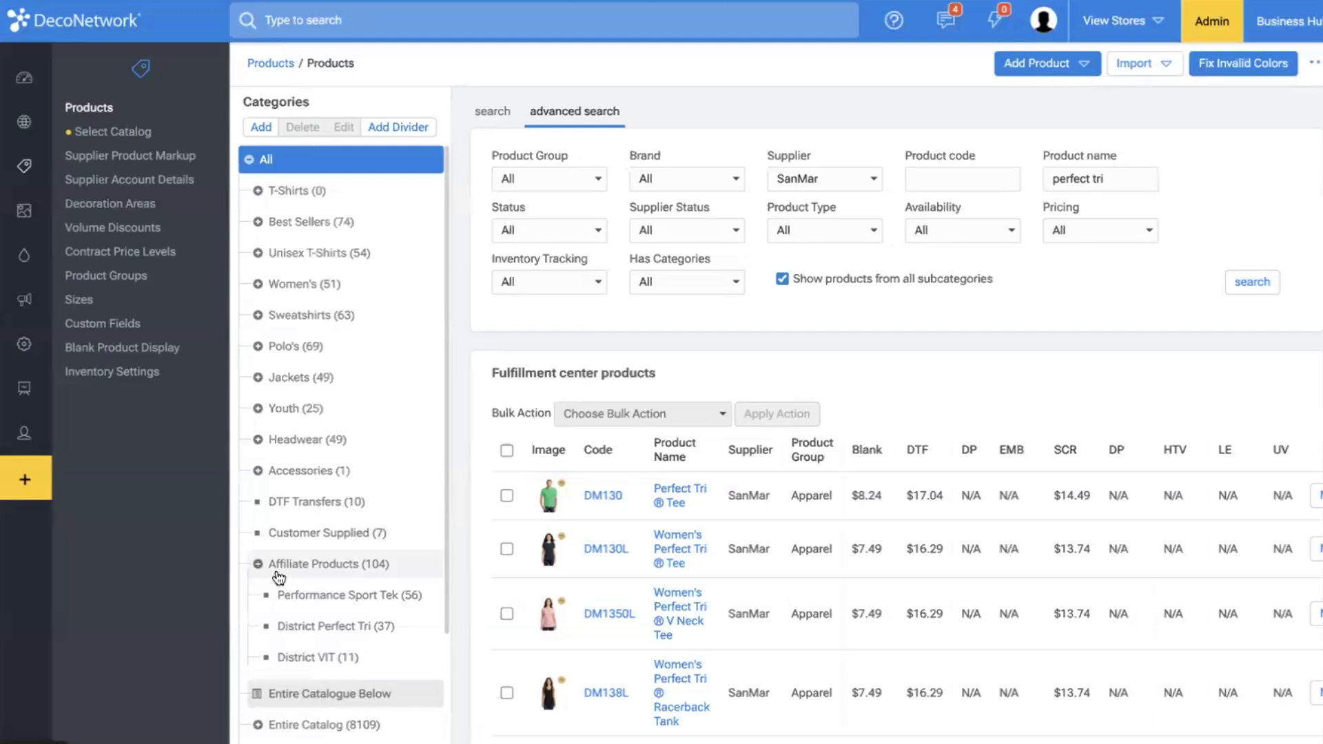
{"action": "left_click", "coordinate": [333, 627]}
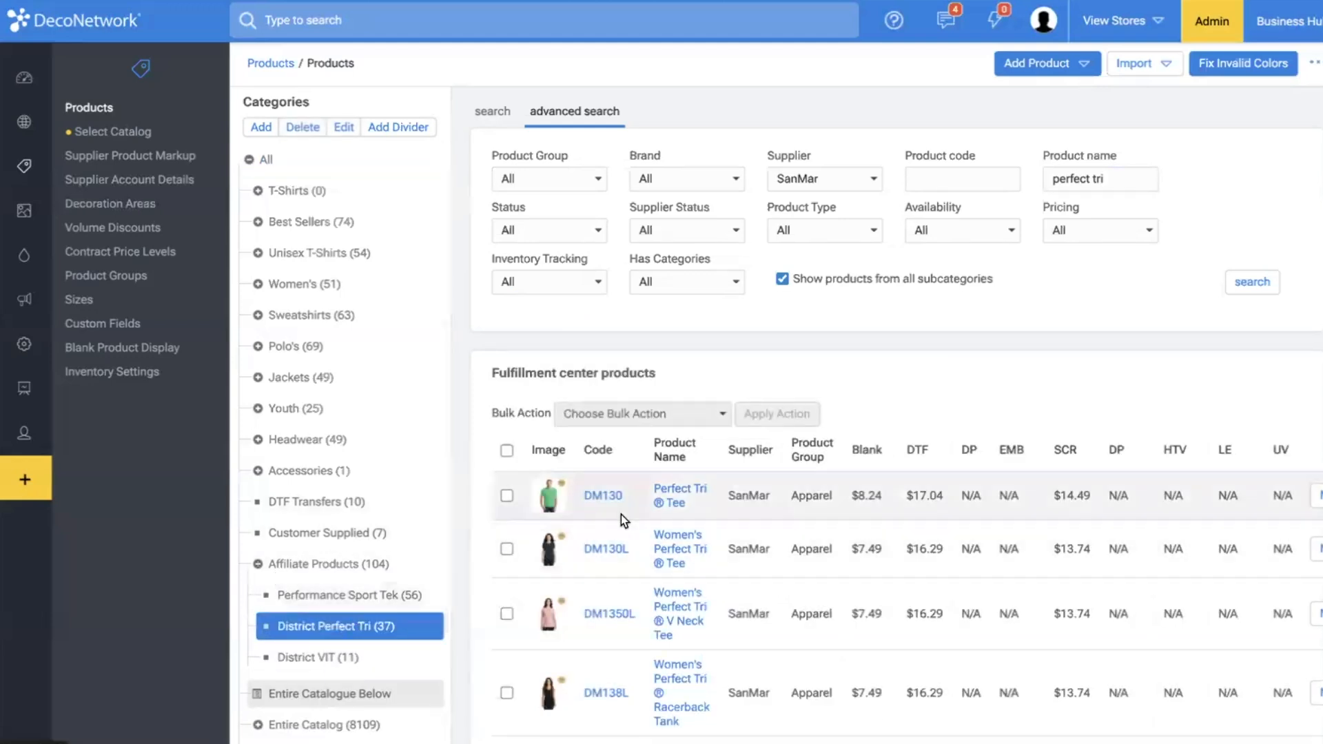
{"action": "left_click", "coordinate": [667, 503]}
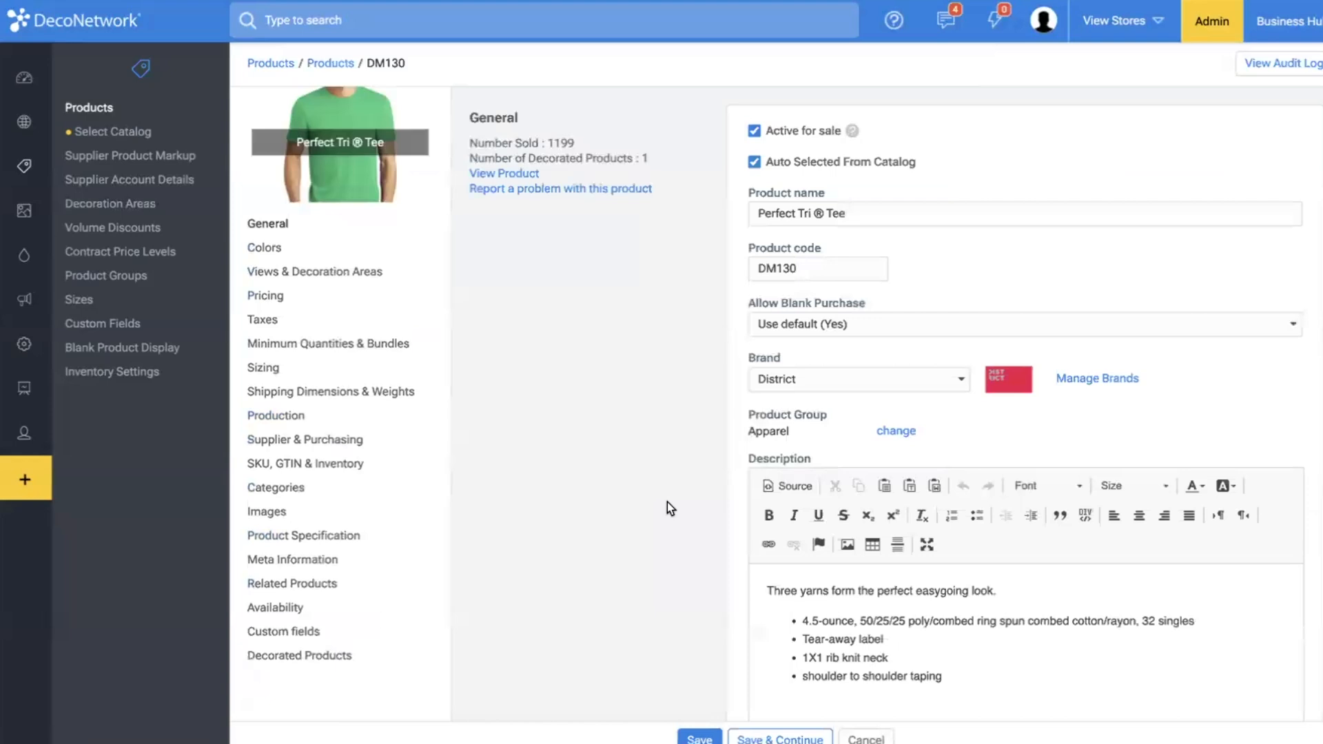
Examine the Perfect Tri Tee's decoration processes and its front and back views and decoration areas.
{"action": "left_click", "coordinate": [300, 289]}
{"action": "left_click", "coordinate": [308, 275]}
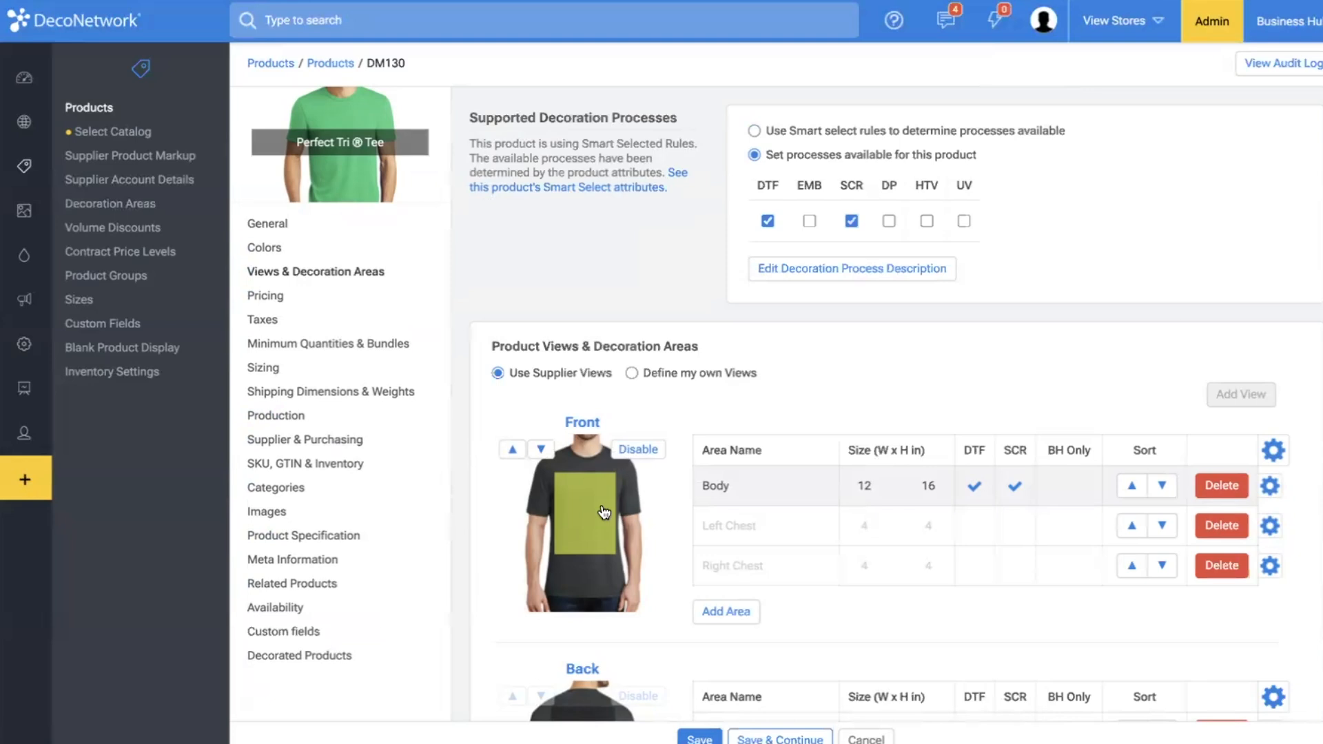
{"action": "scroll", "coordinate": [604, 511], "scroll_direction": "down", "scroll_amount": 1}
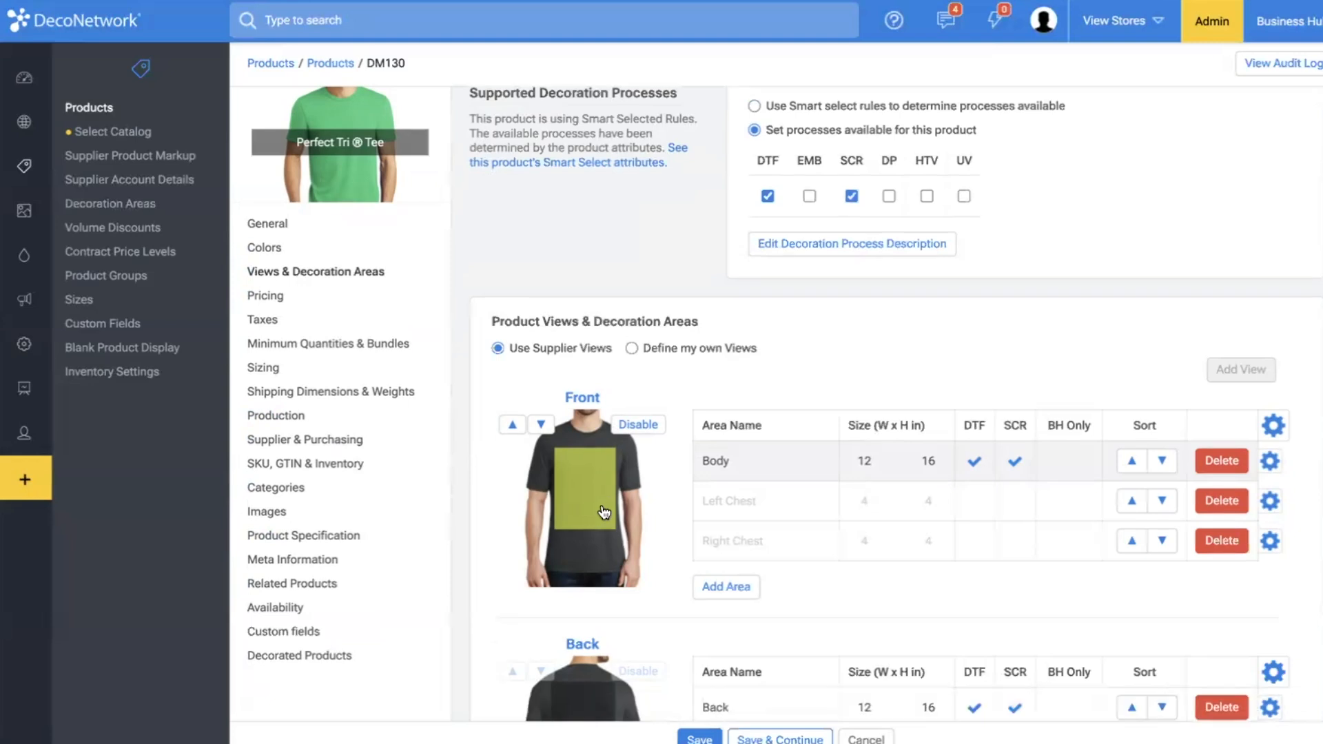
{"action": "scroll", "coordinate": [590, 510], "scroll_direction": "down", "scroll_amount": 2}
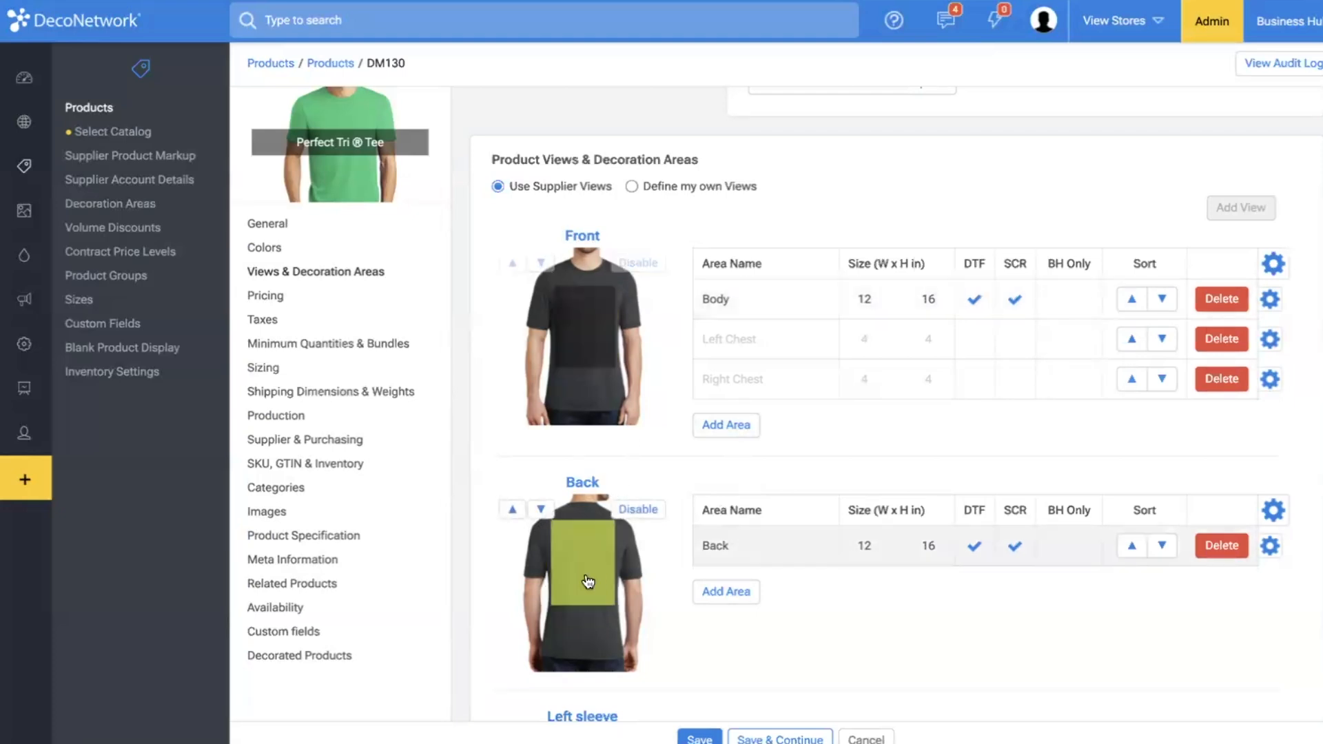
{"action": "scroll", "coordinate": [588, 583], "scroll_direction": "up", "scroll_amount": 2}
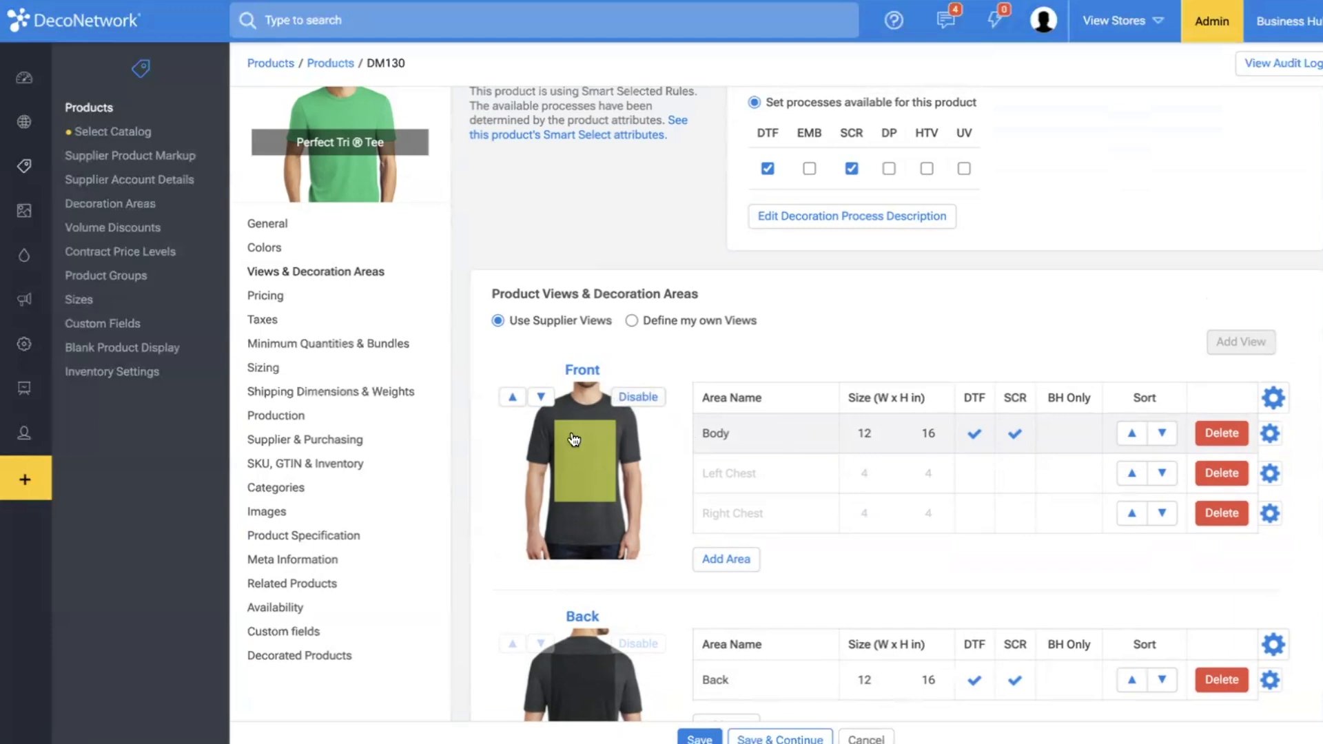
{"action": "scroll", "coordinate": [599, 432], "scroll_direction": "down", "scroll_amount": 2}
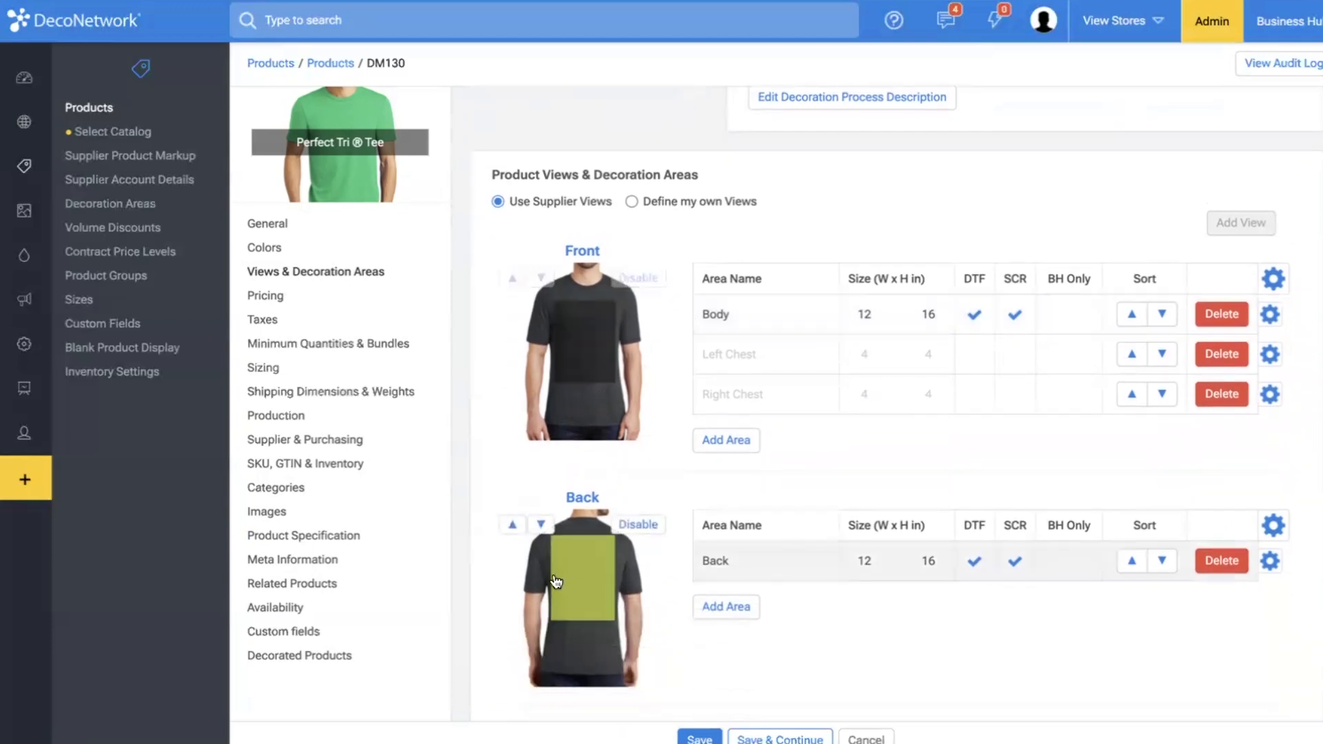
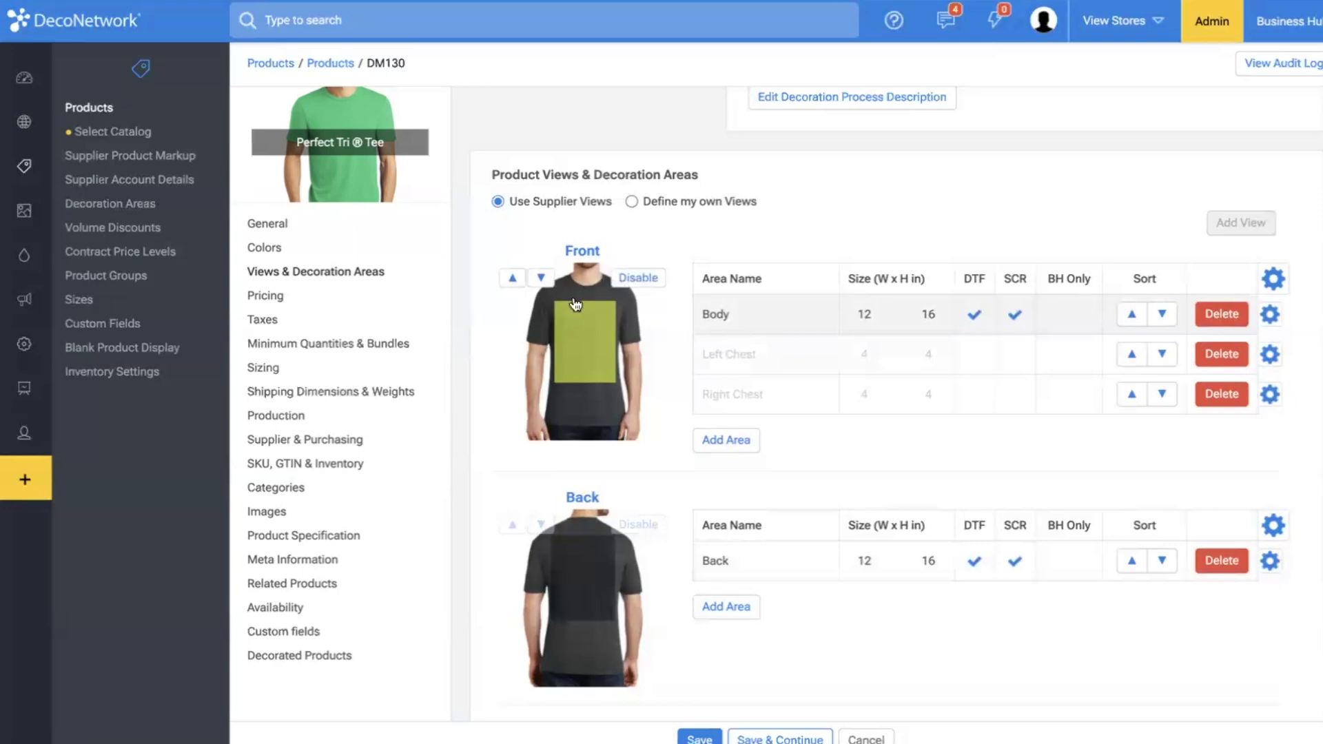
Add the Split Body Bottom decoration area to the Front view and shrink it to a small area near the shirt's hem.
{"action": "left_click", "coordinate": [730, 440]}
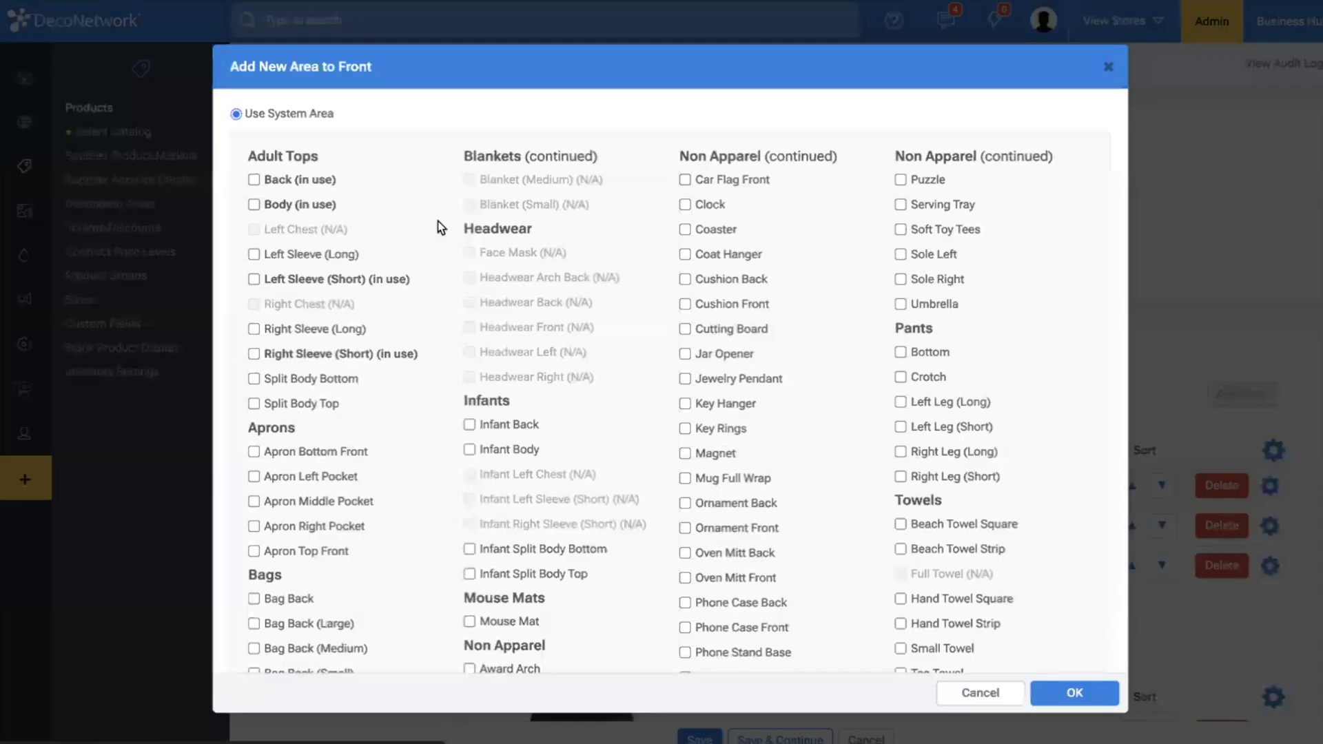
{"action": "scroll", "coordinate": [338, 315], "scroll_direction": "down", "scroll_amount": 1}
{"action": "left_click", "coordinate": [321, 368]}
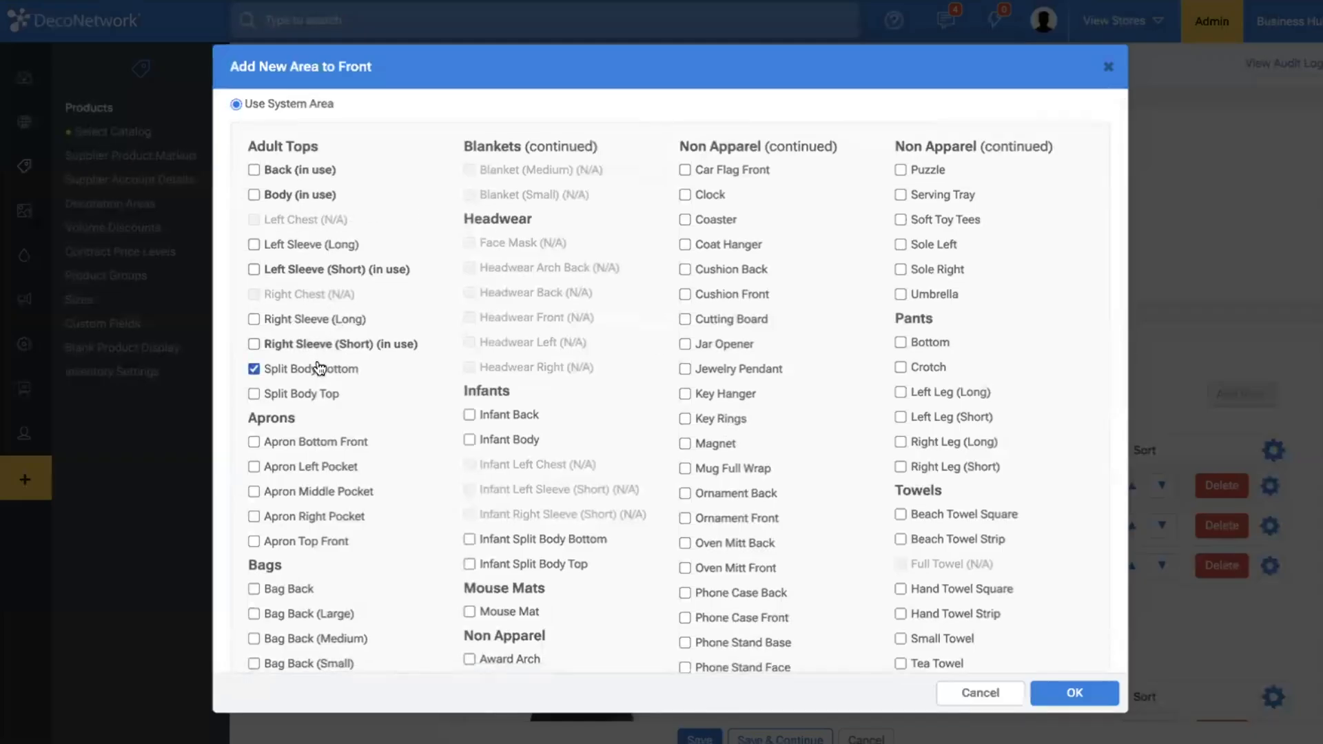
{"action": "left_click", "coordinate": [1075, 694]}
{"action": "left_click_drag", "start_coordinate": [504, 374], "coordinate": [533, 522]}
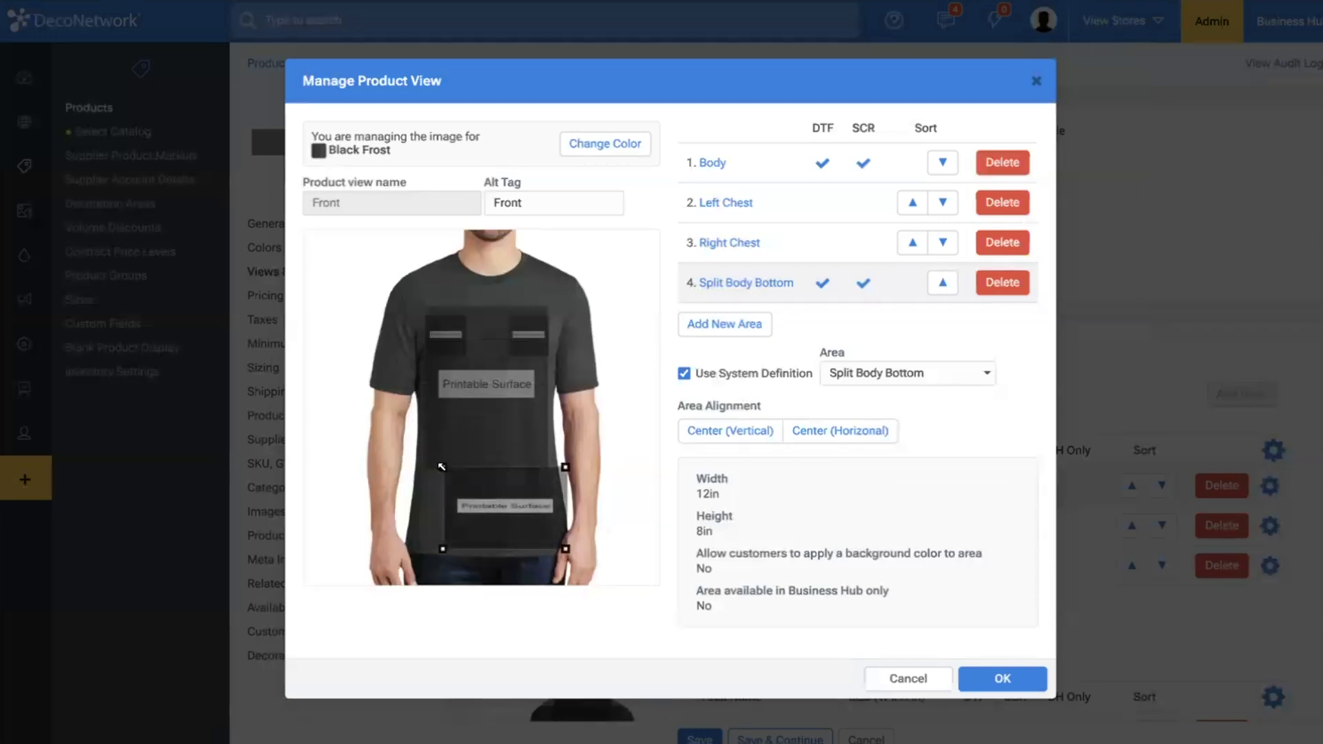
{"action": "left_click_drag", "start_coordinate": [442, 466], "coordinate": [497, 504]}
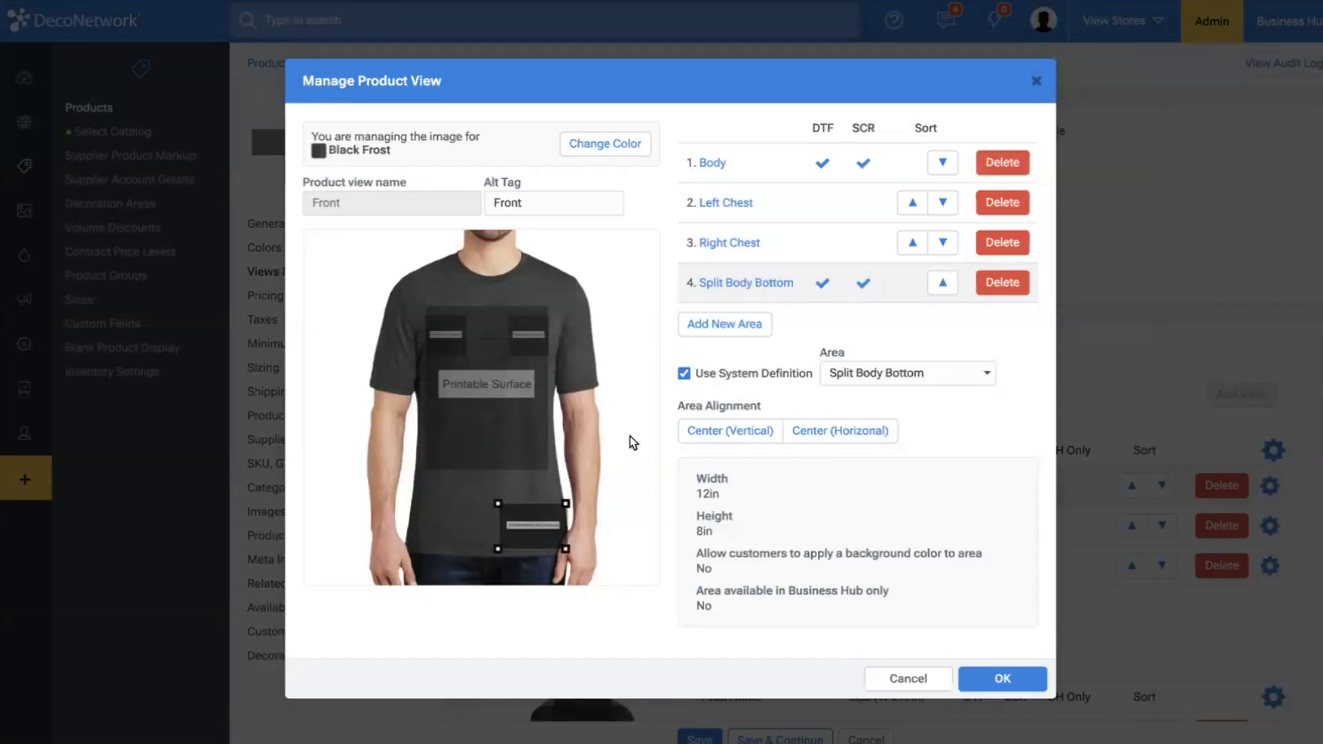
Override the system definition of the Split Body Bottom area with a 4 in width and 4 in height.
{"action": "left_click", "coordinate": [684, 375]}
{"action": "left_click", "coordinate": [638, 546]}
{"action": "double_click", "coordinate": [730, 531]}
{"action": "type", "text": "4"}
{"action": "double_click", "coordinate": [750, 566]}
{"action": "type", "text": "4"}
{"action": "left_click", "coordinate": [637, 546]}
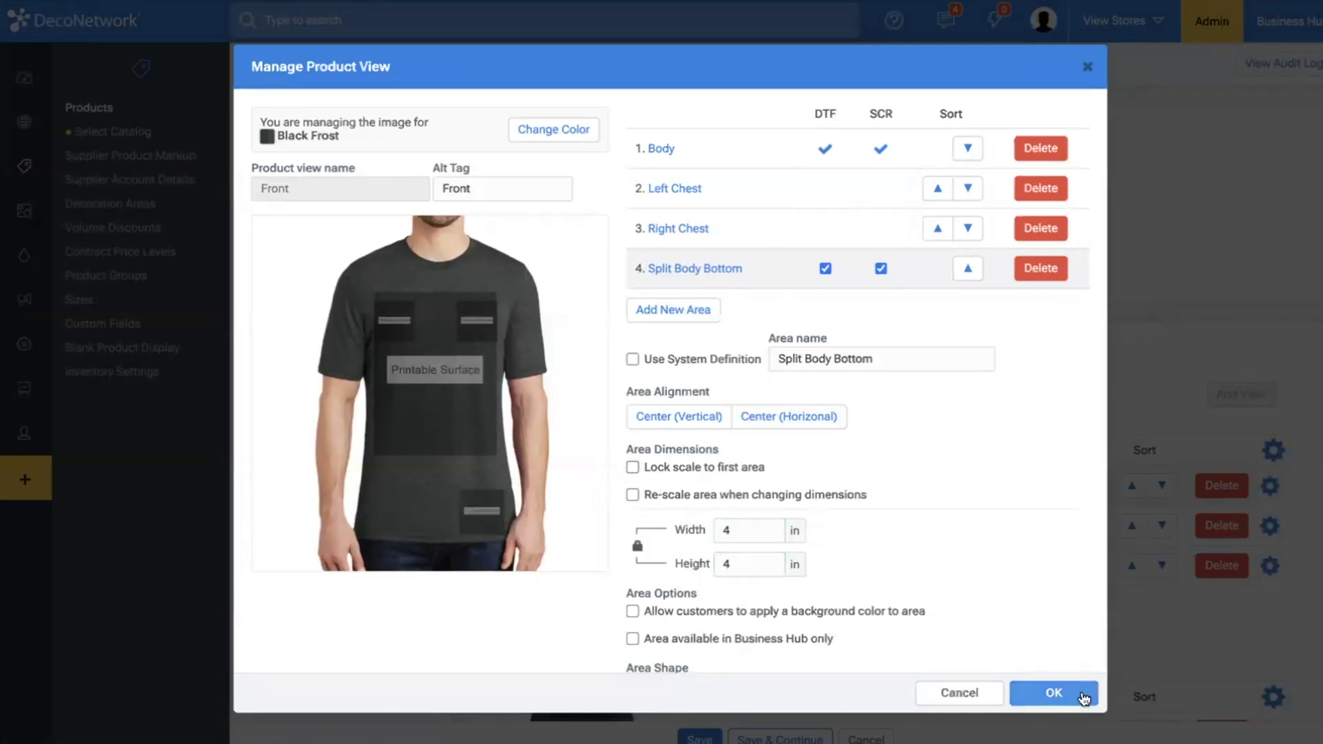
{"action": "left_click", "coordinate": [1083, 697]}
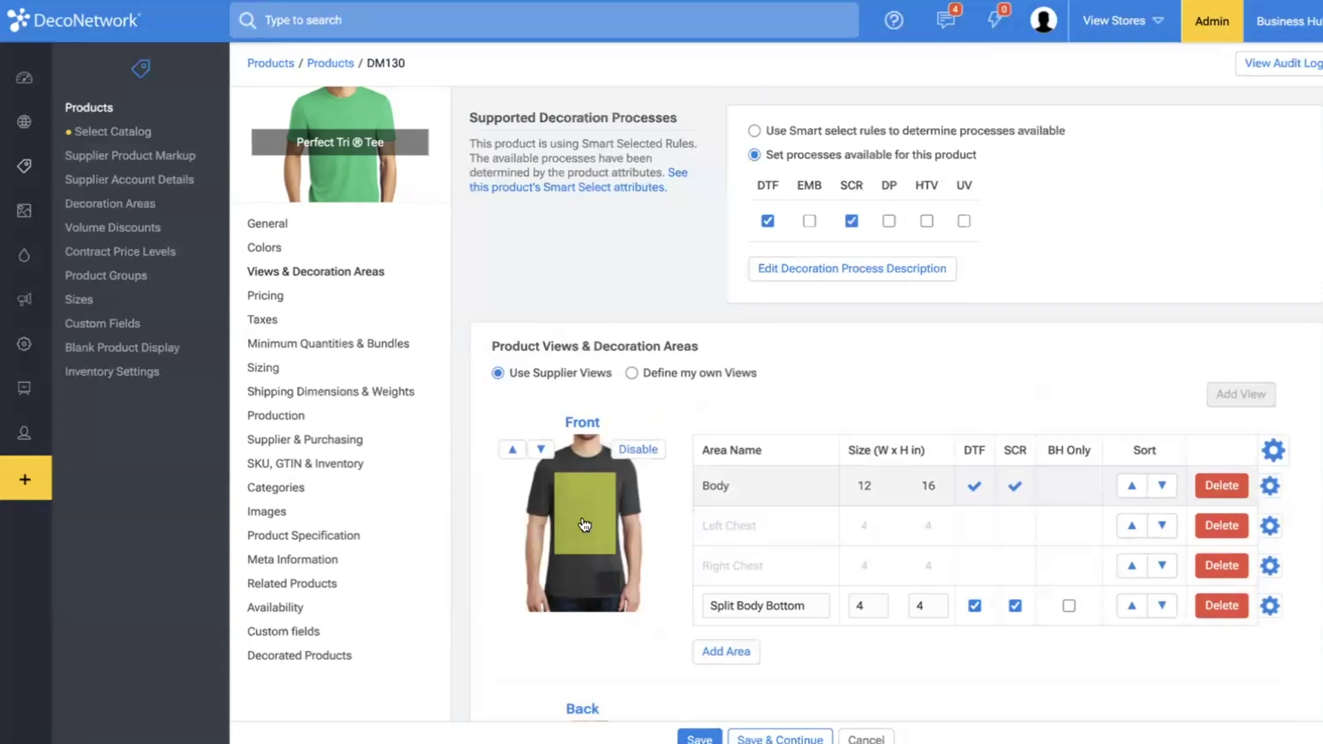
Delete the Split Body Bottom decoration area from the Front view.
{"action": "scroll", "coordinate": [585, 525], "scroll_direction": "down", "scroll_amount": 3}
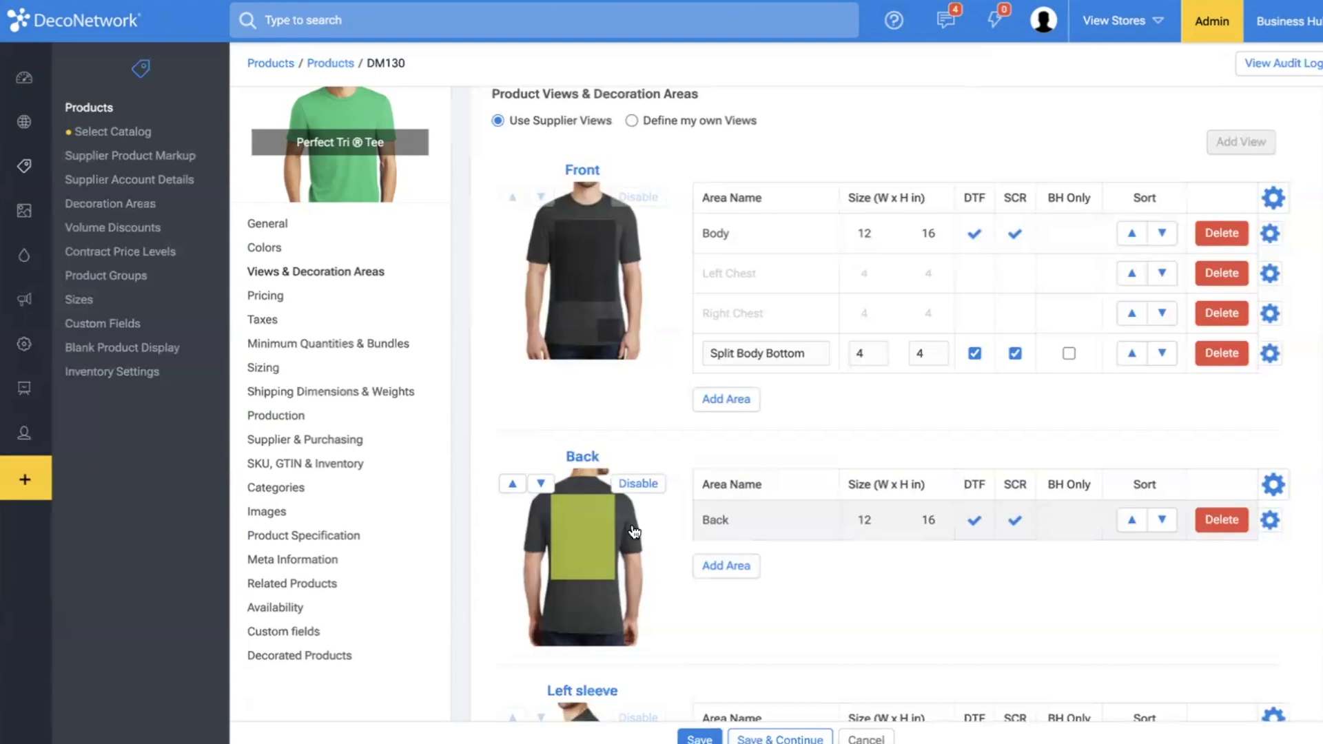
{"action": "left_click", "coordinate": [1222, 353]}
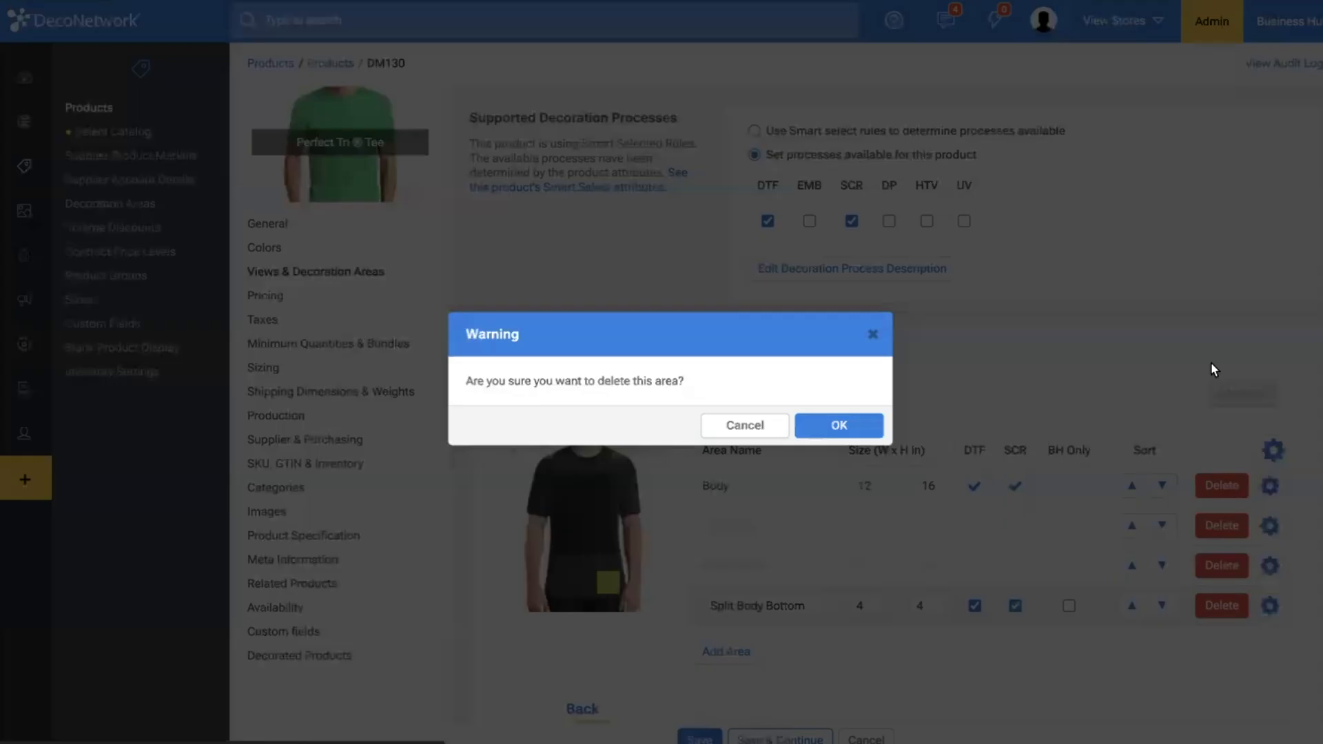
{"action": "left_click", "coordinate": [839, 421]}
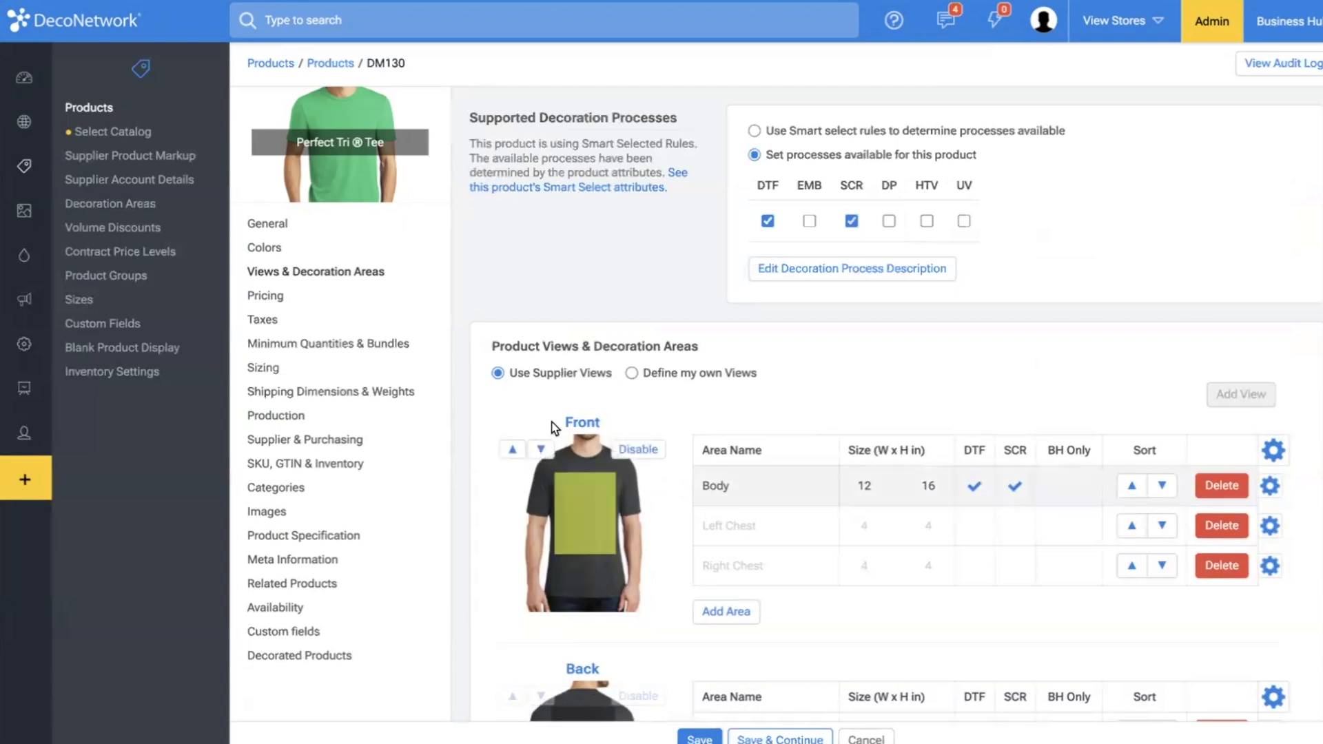
{"action": "scroll", "coordinate": [576, 539], "scroll_direction": "down", "scroll_amount": 2}
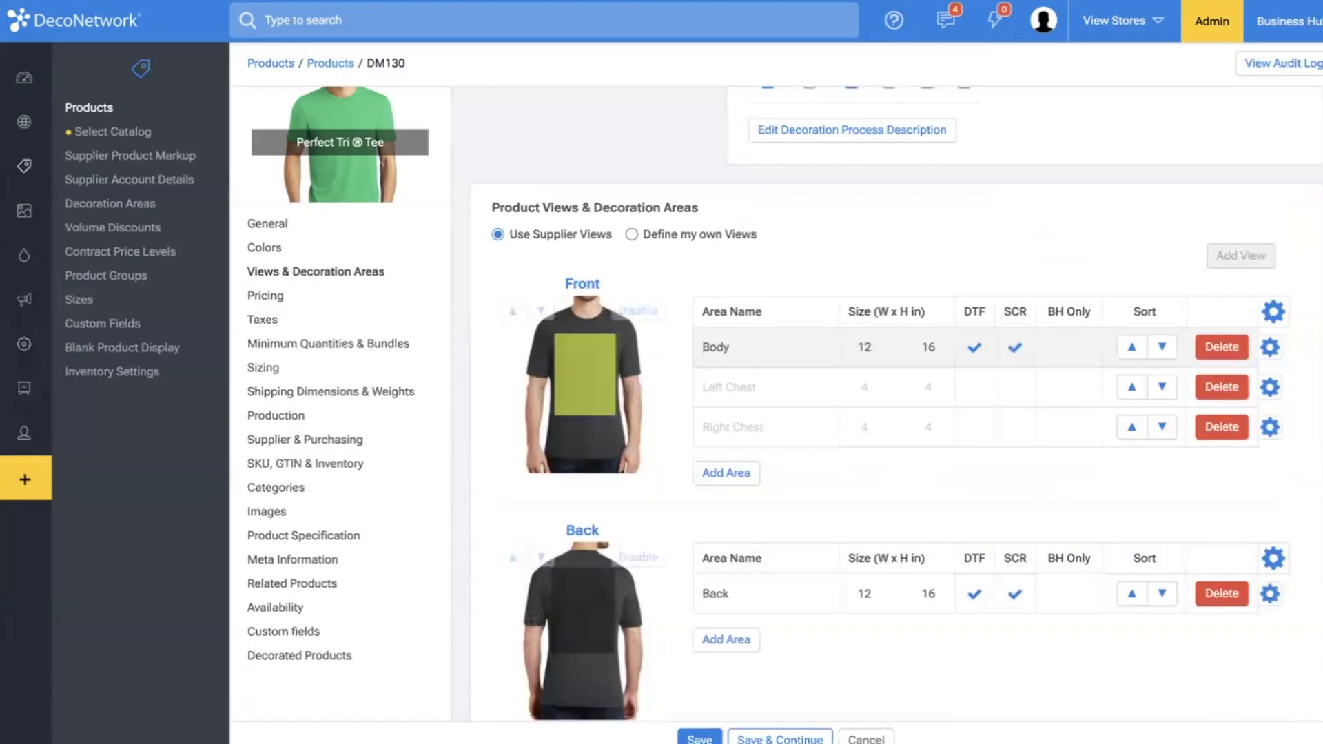
Open the website pages editor for the hornets.customshirts.org store.
{"action": "mouse_move", "coordinate": [68, 170]}
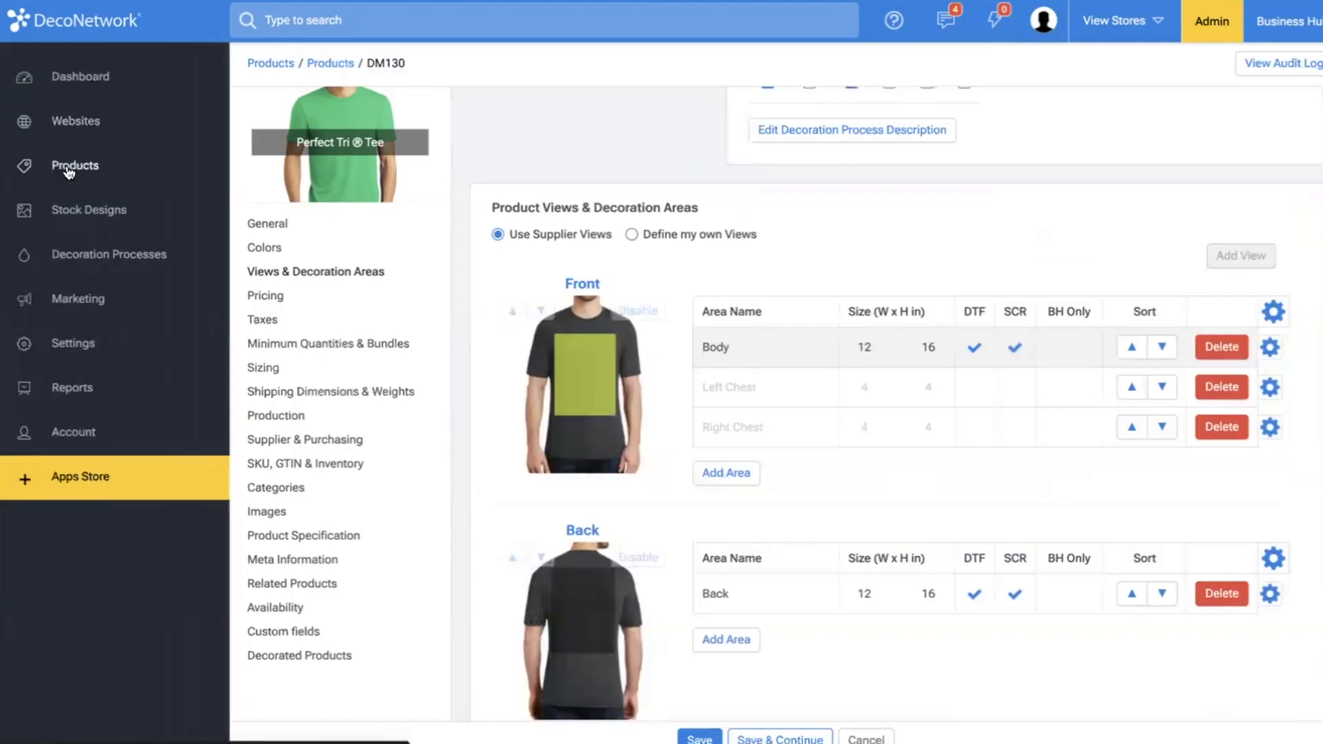
{"action": "left_click", "coordinate": [76, 115]}
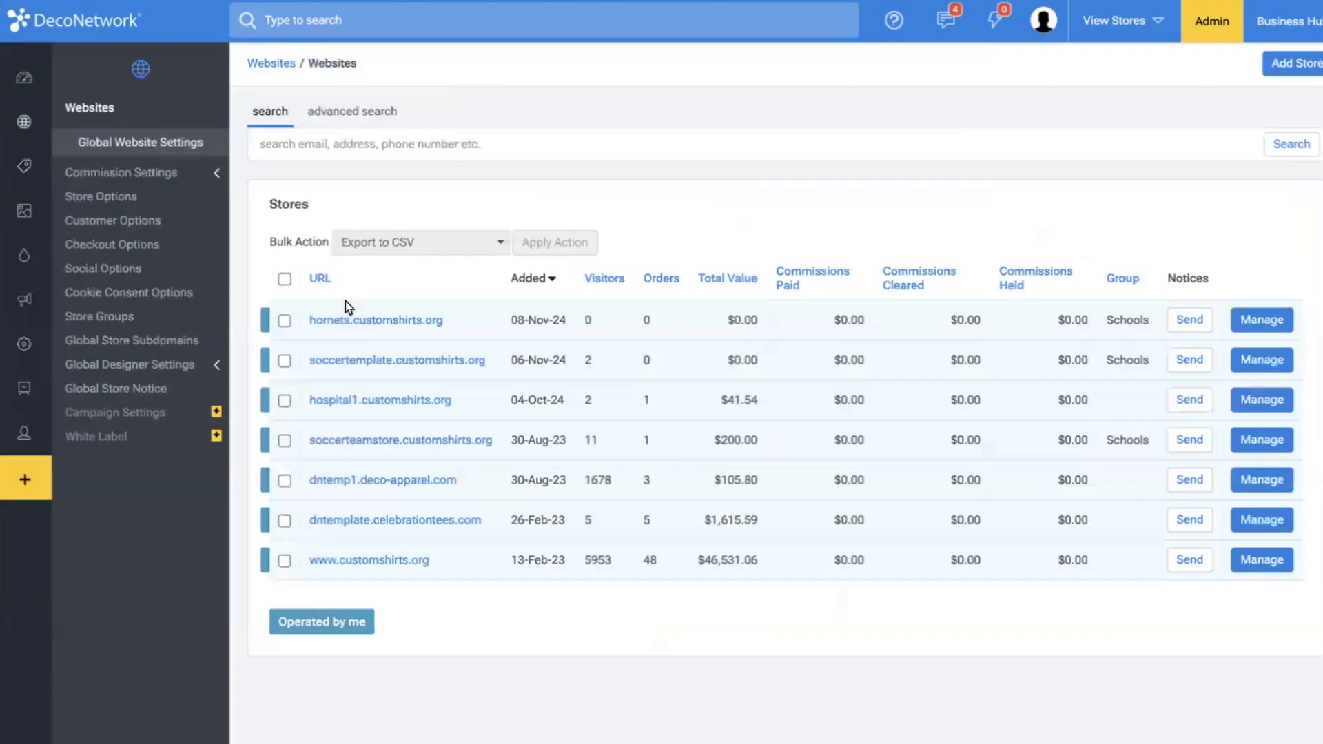
{"action": "left_click", "coordinate": [351, 321]}
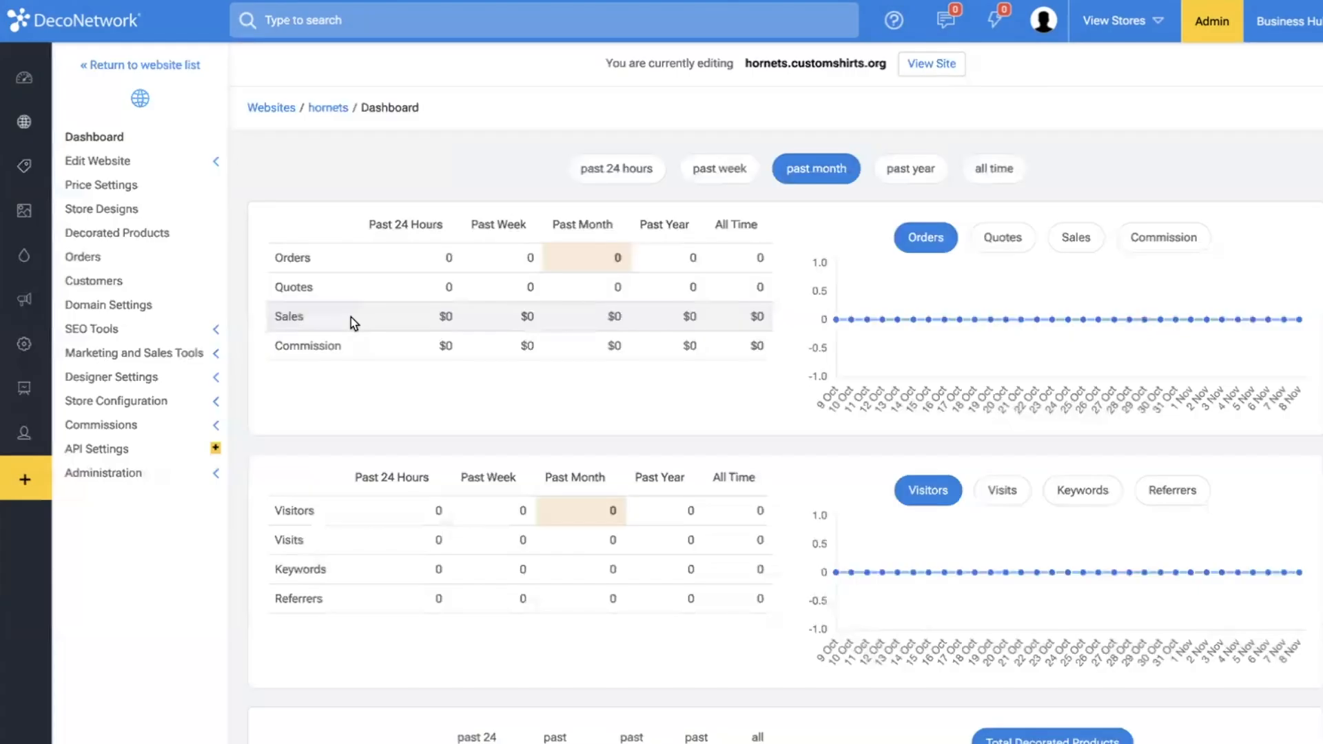
{"action": "left_click", "coordinate": [131, 167]}
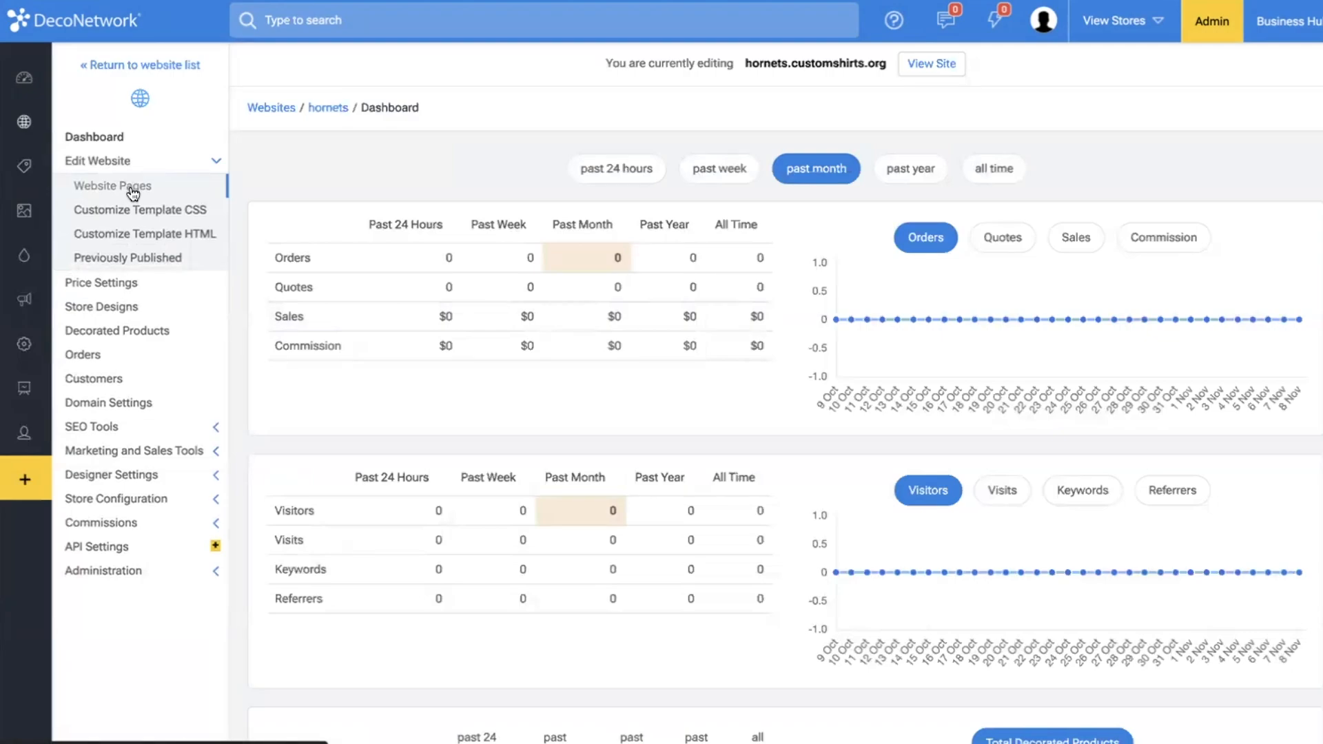
{"action": "left_click", "coordinate": [131, 187]}
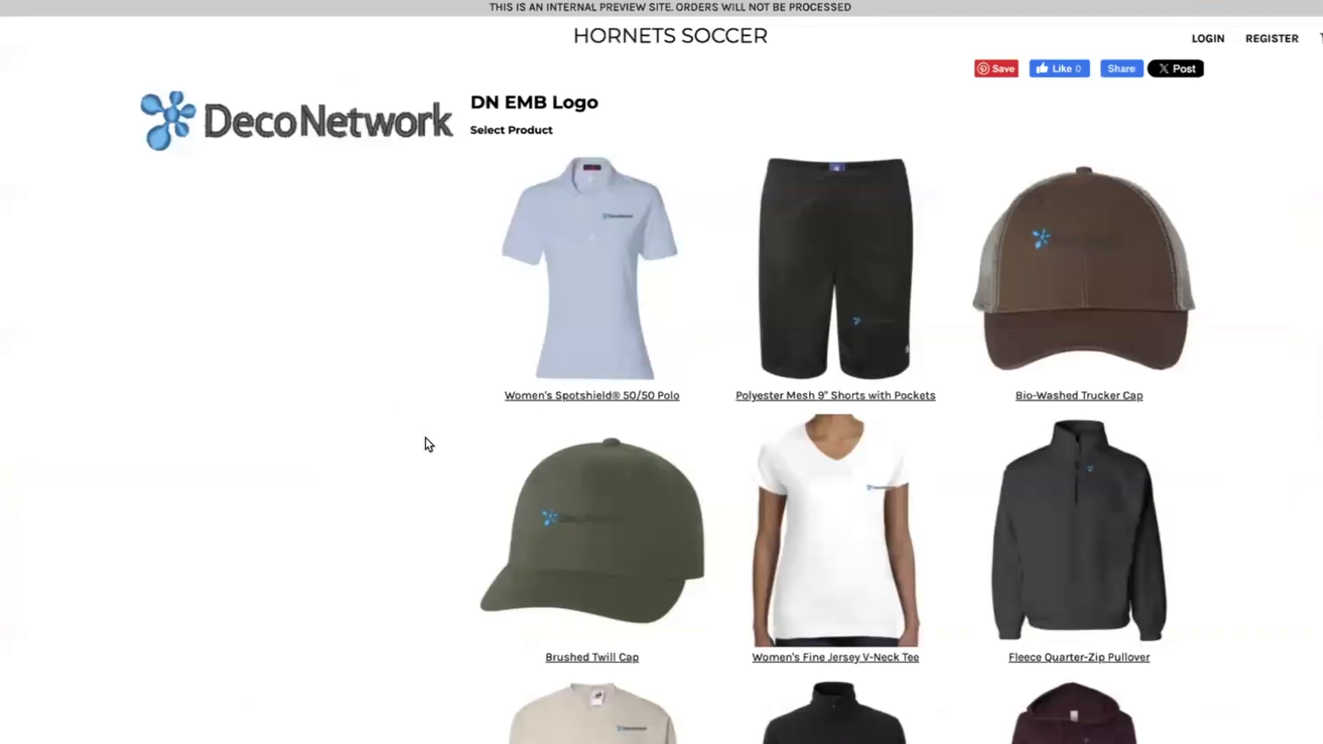
View the Women's Spotshield 50/50 Polo in the store preview, and open the Design On Product system page in the website editor.
{"action": "left_click", "coordinate": [617, 285]}
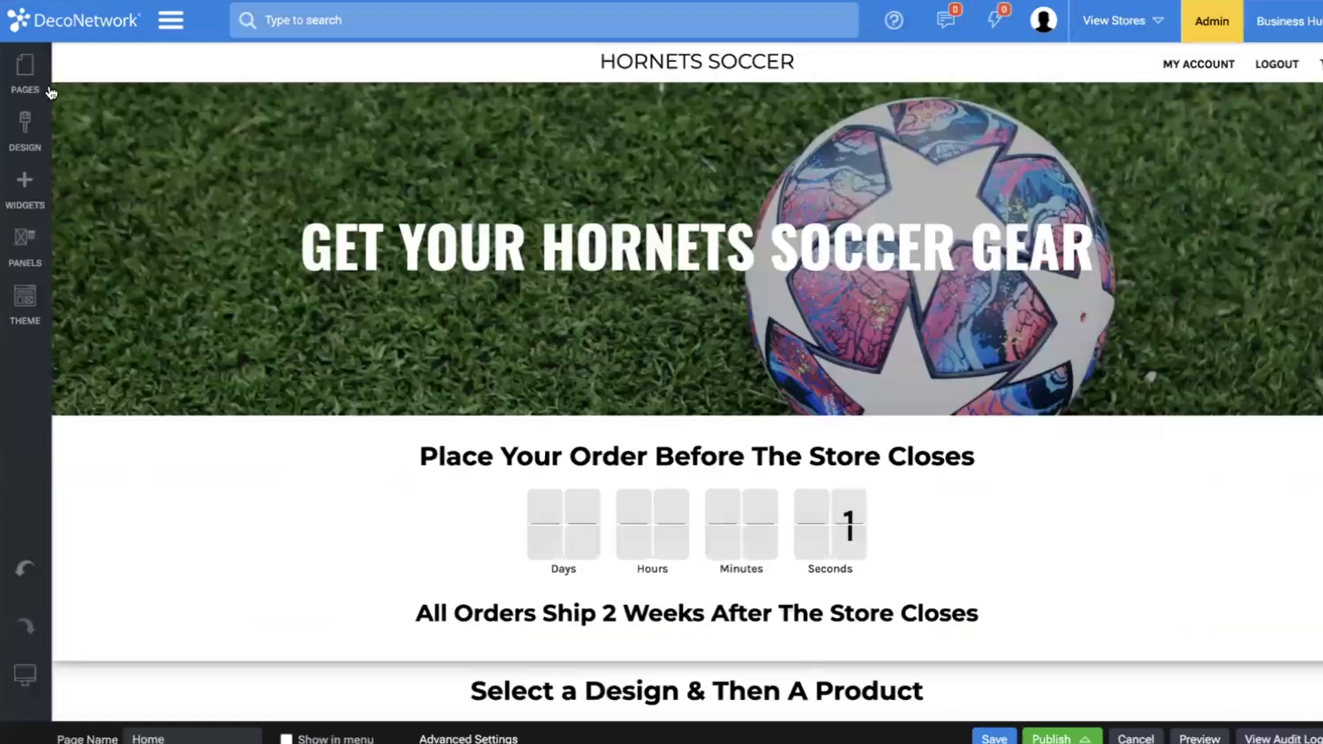
{"action": "left_click", "coordinate": [33, 82]}
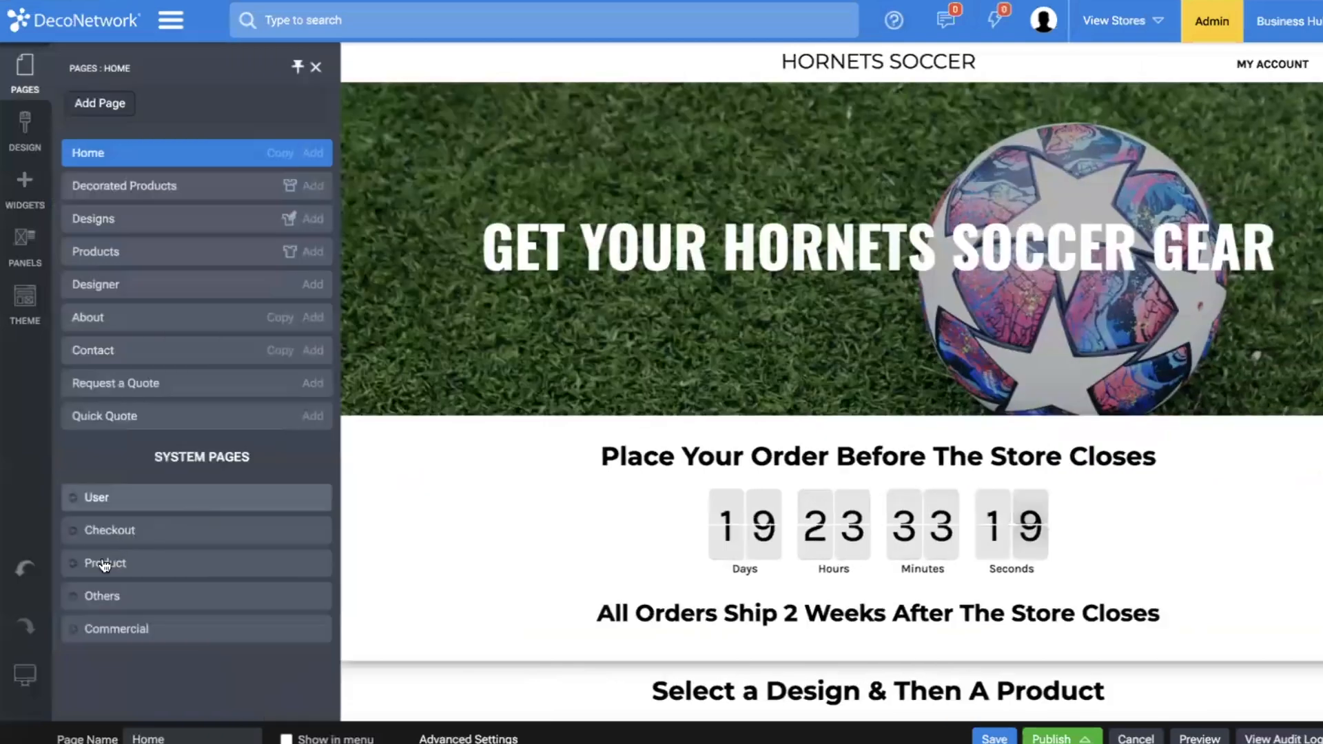
{"action": "left_click", "coordinate": [104, 563]}
{"action": "scroll", "coordinate": [134, 612], "scroll_direction": "down", "scroll_amount": 2}
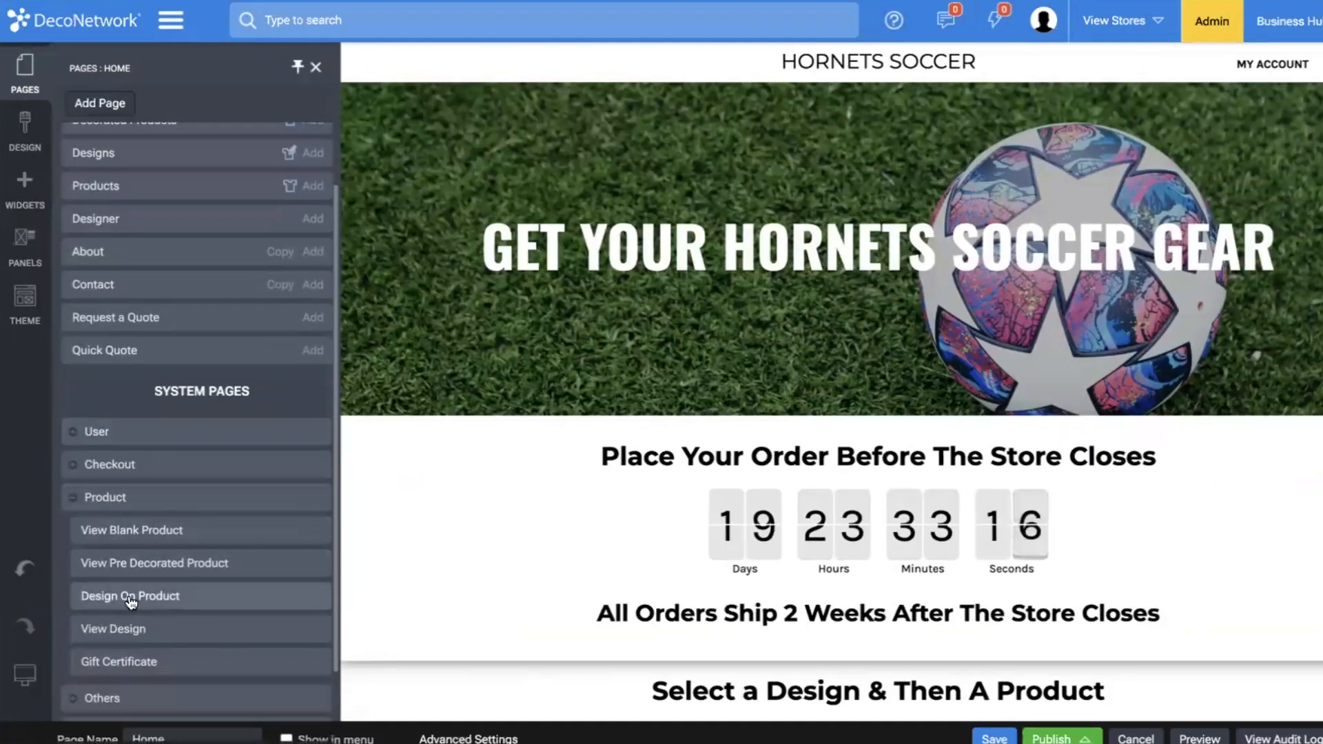
{"action": "left_click", "coordinate": [130, 597]}
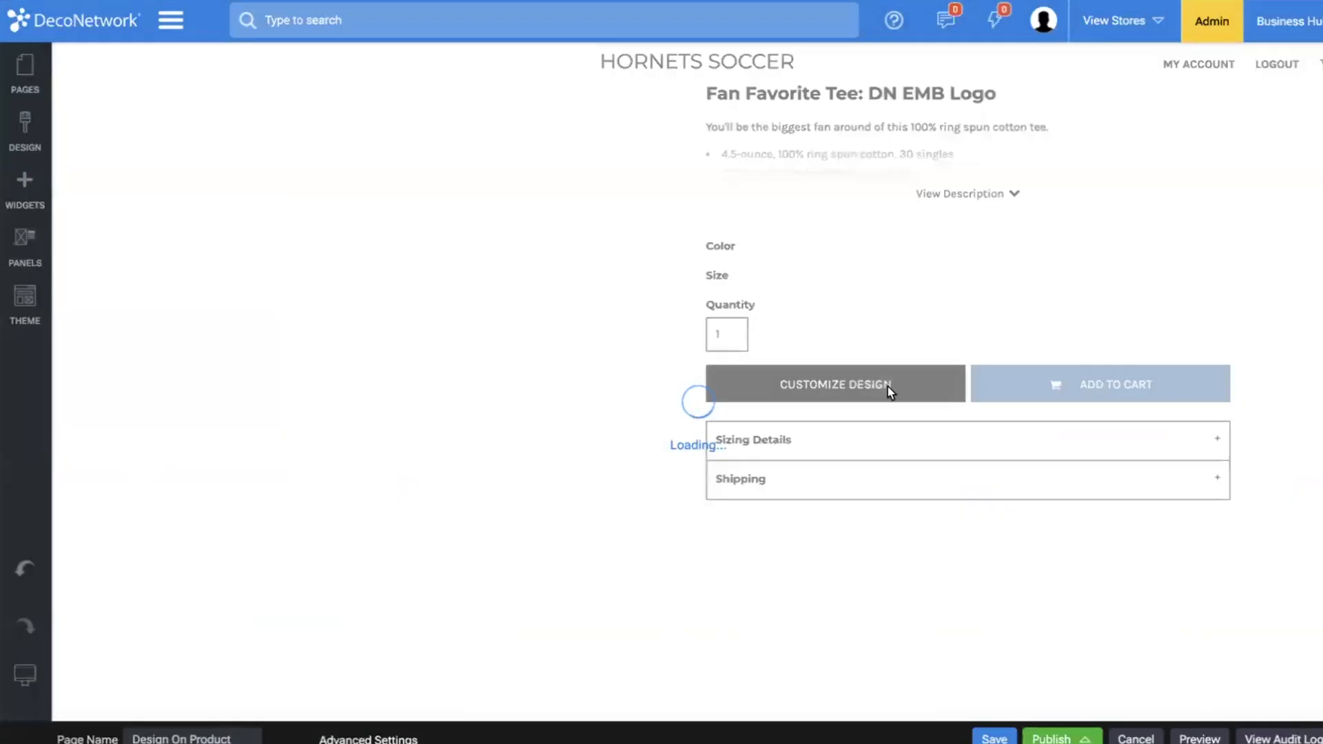
Examine the Design On Product page's advanced page settings.
{"action": "left_click", "coordinate": [23, 79]}
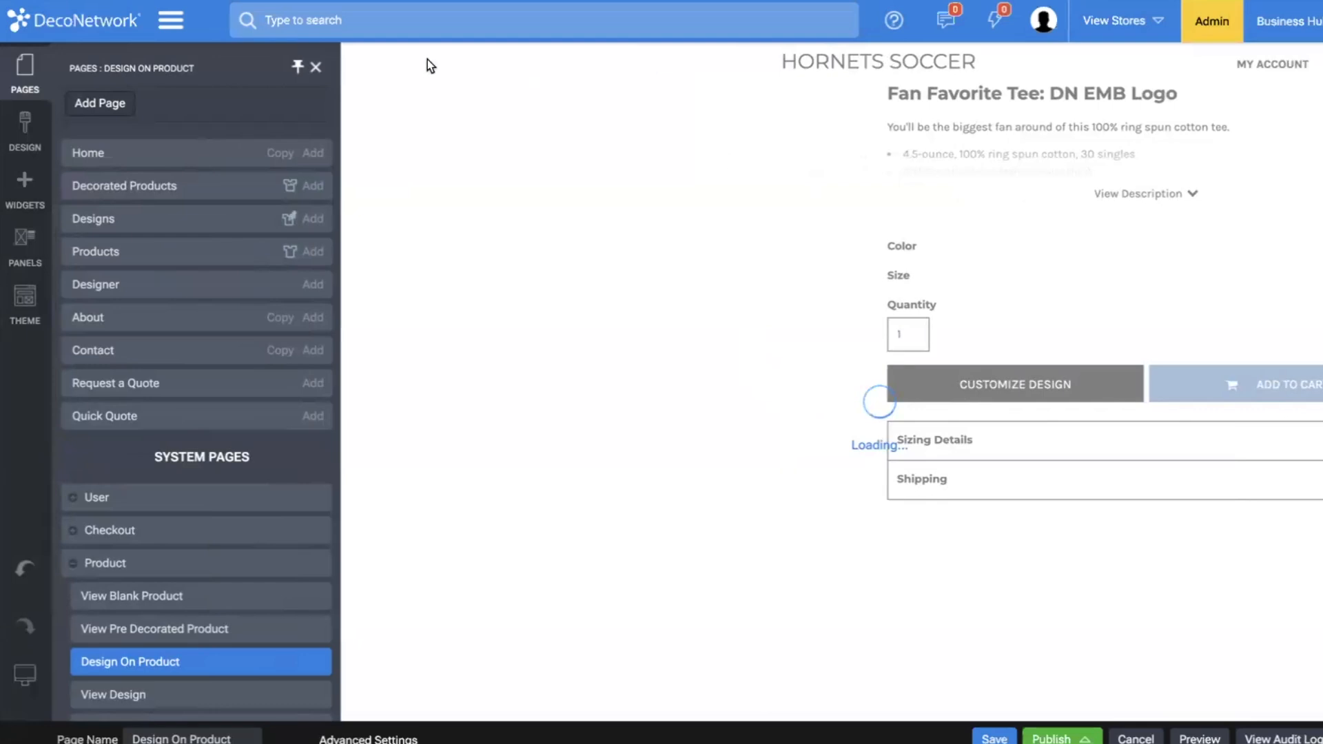
{"action": "left_click", "coordinate": [316, 67]}
{"action": "right_click", "coordinate": [788, 337]}
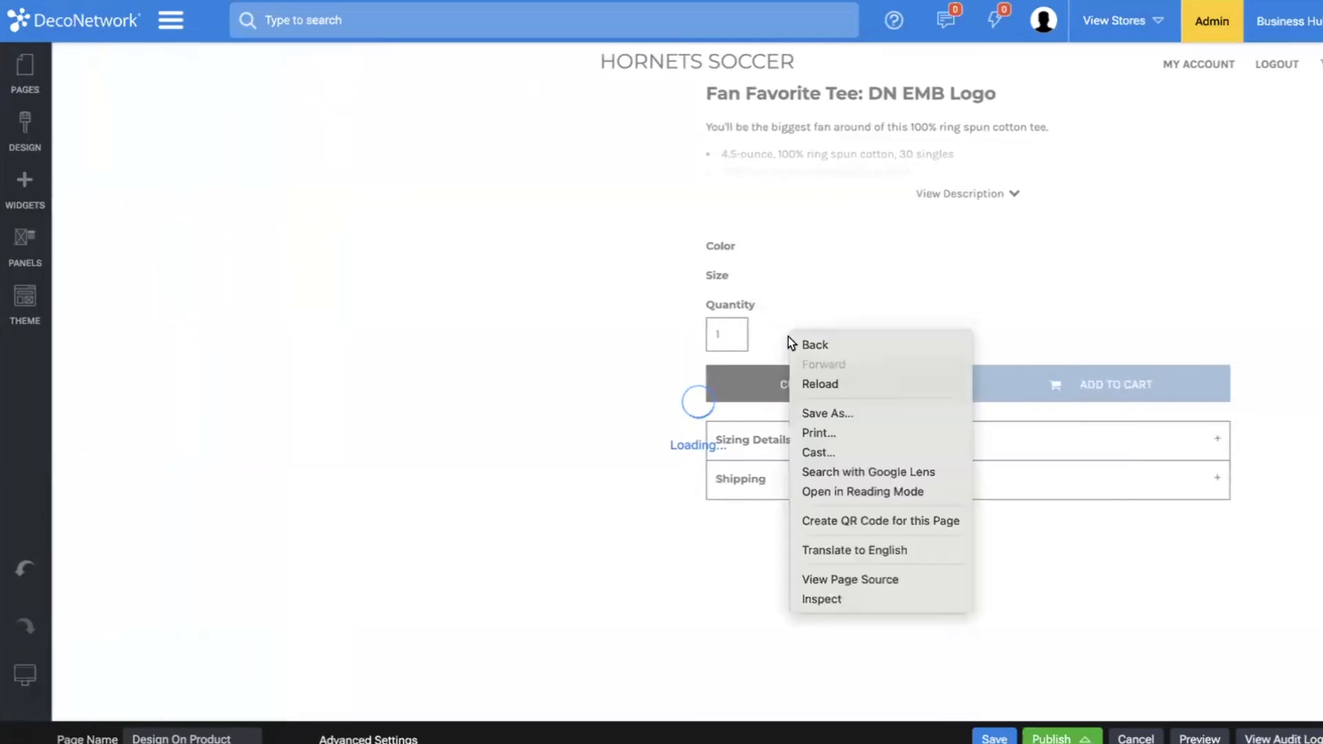
{"action": "left_click", "coordinate": [767, 328]}
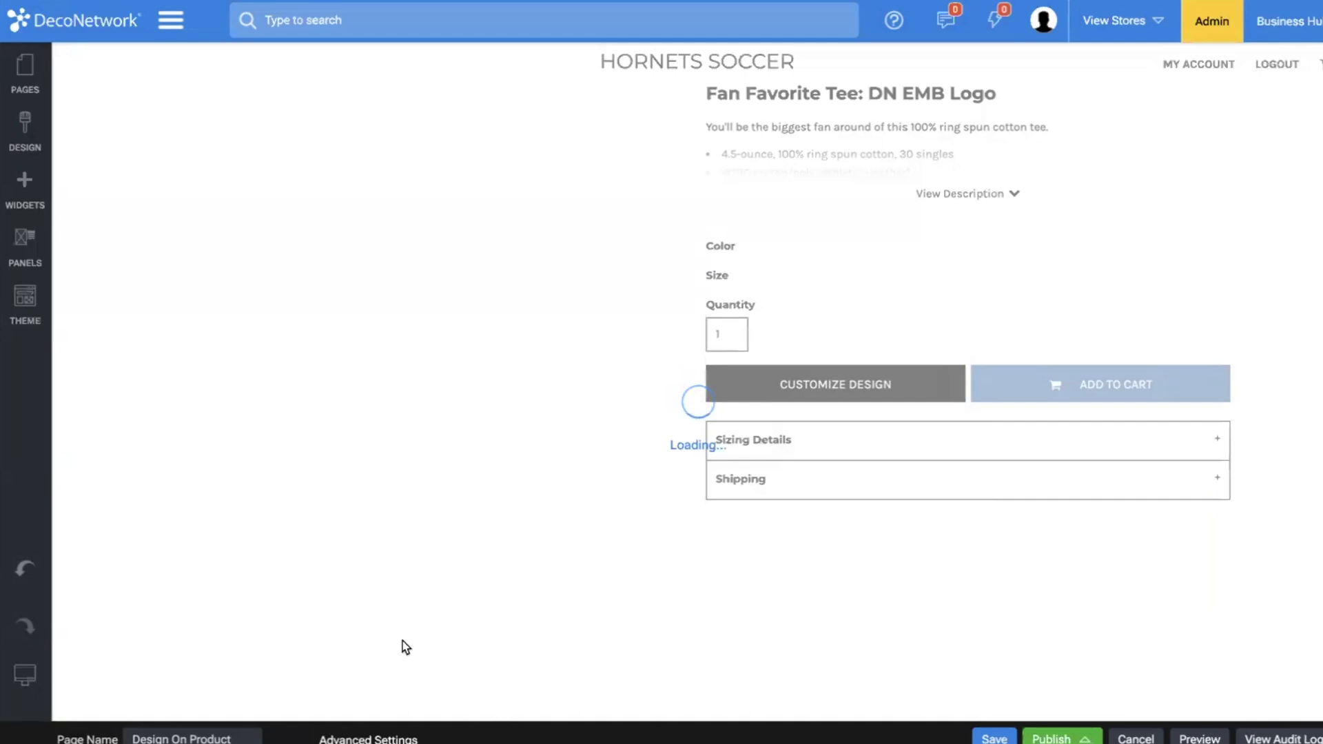
{"action": "left_click", "coordinate": [372, 739]}
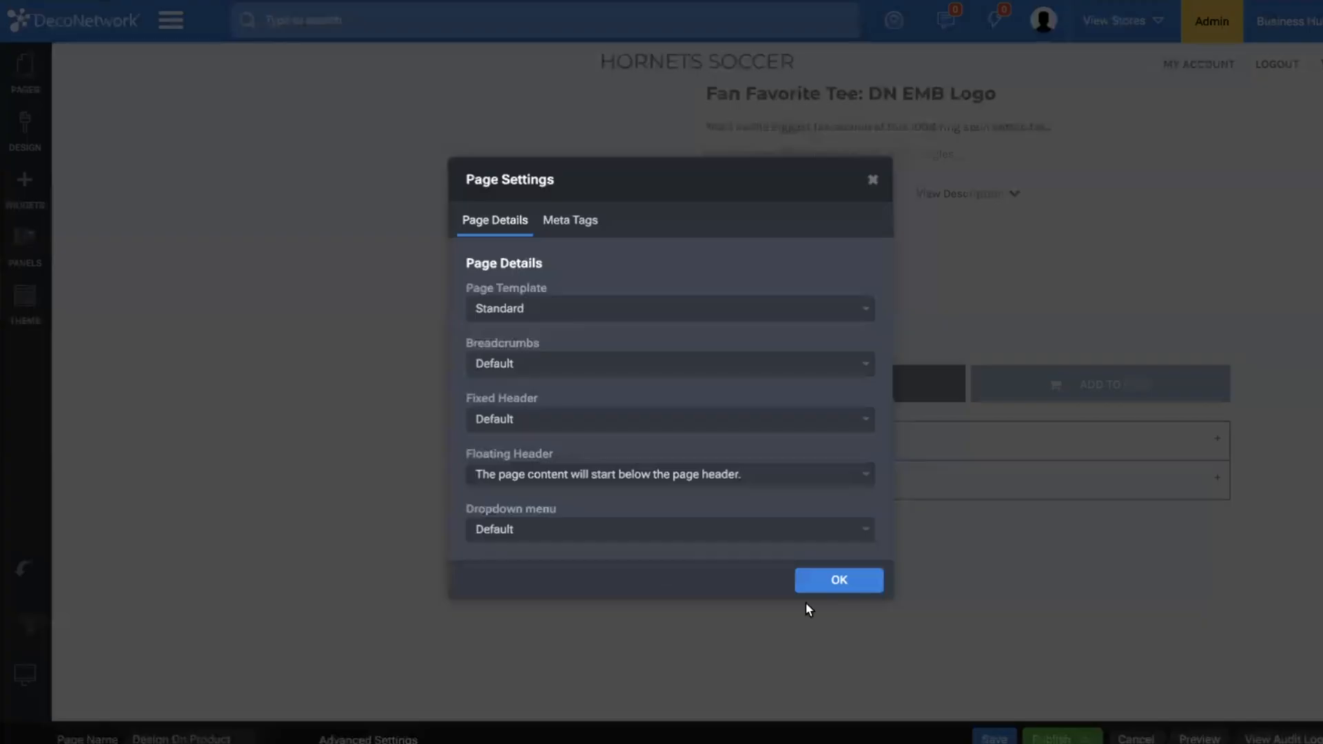
{"action": "left_click", "coordinate": [851, 582]}
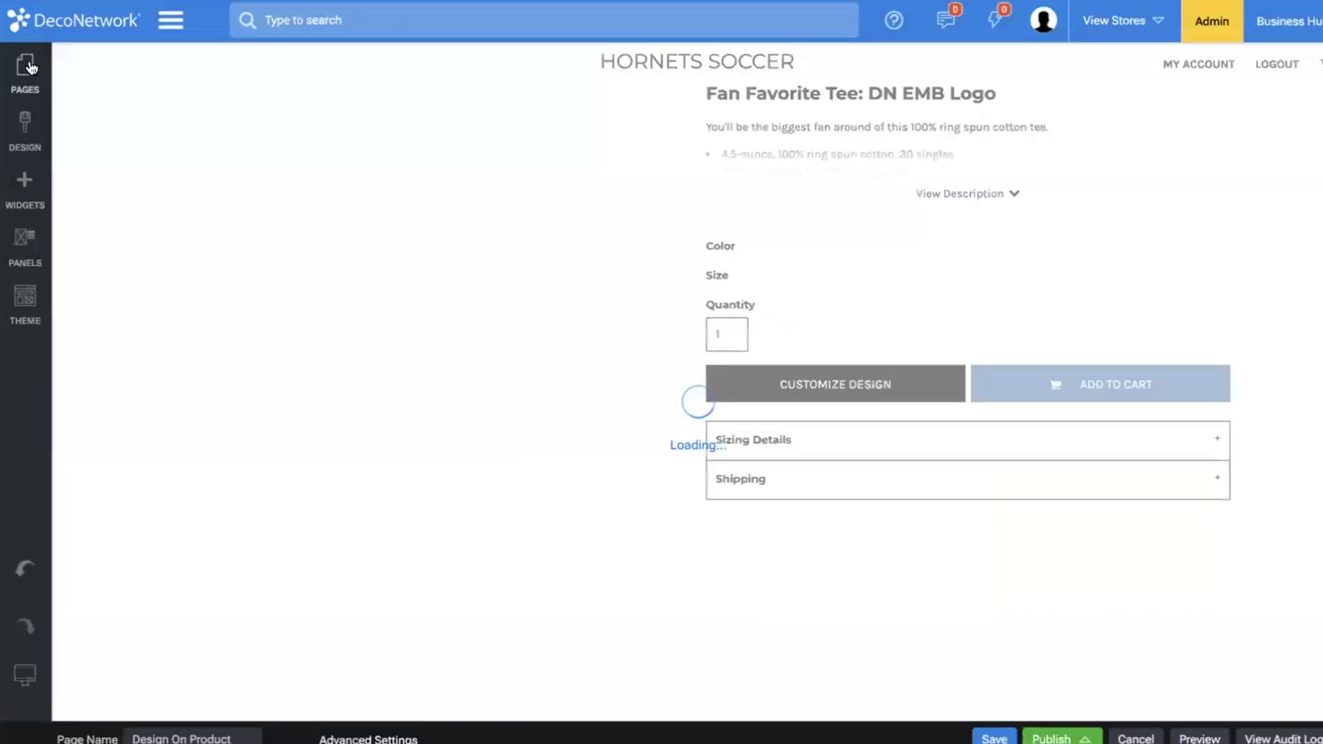
Open the View Pre Decorated Product system page and review its product display properties.
{"action": "left_click", "coordinate": [29, 65]}
{"action": "scroll", "coordinate": [131, 510], "scroll_direction": "down", "scroll_amount": 2}
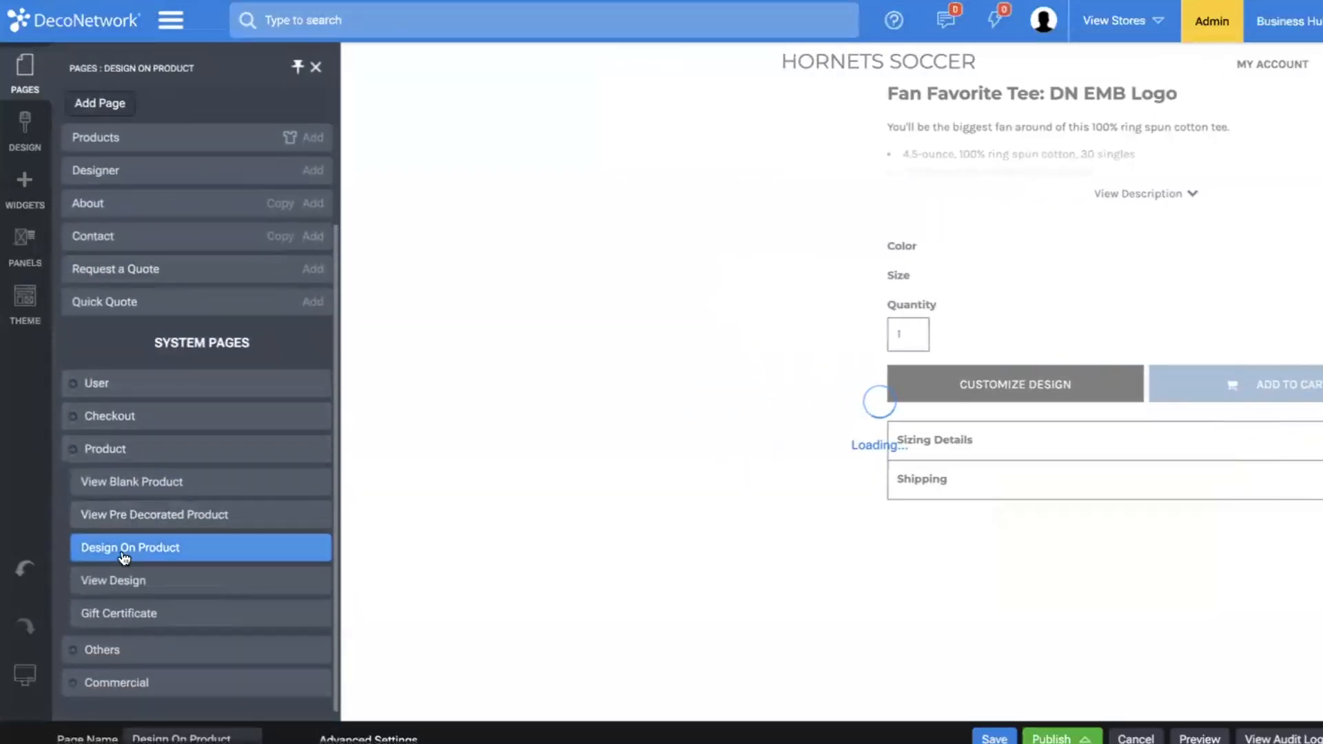
{"action": "left_click", "coordinate": [120, 515]}
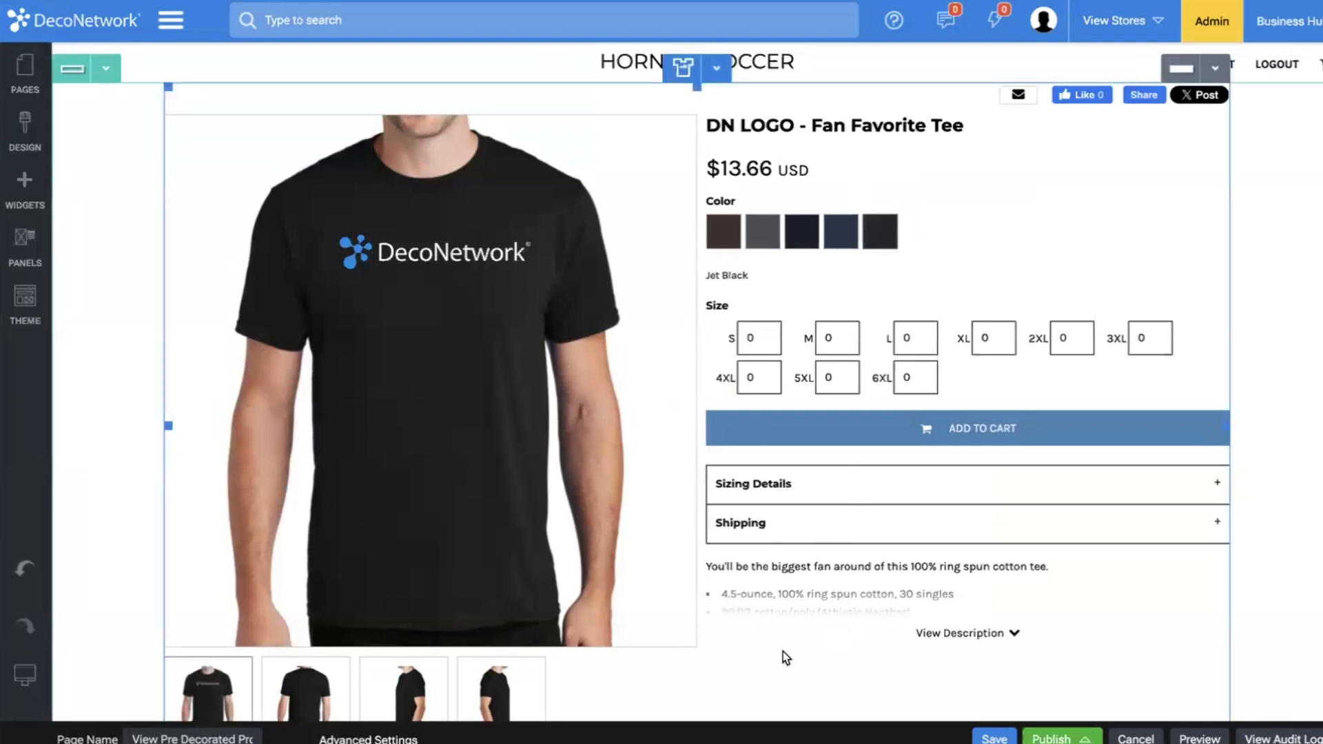
{"action": "double_click", "coordinate": [564, 511]}
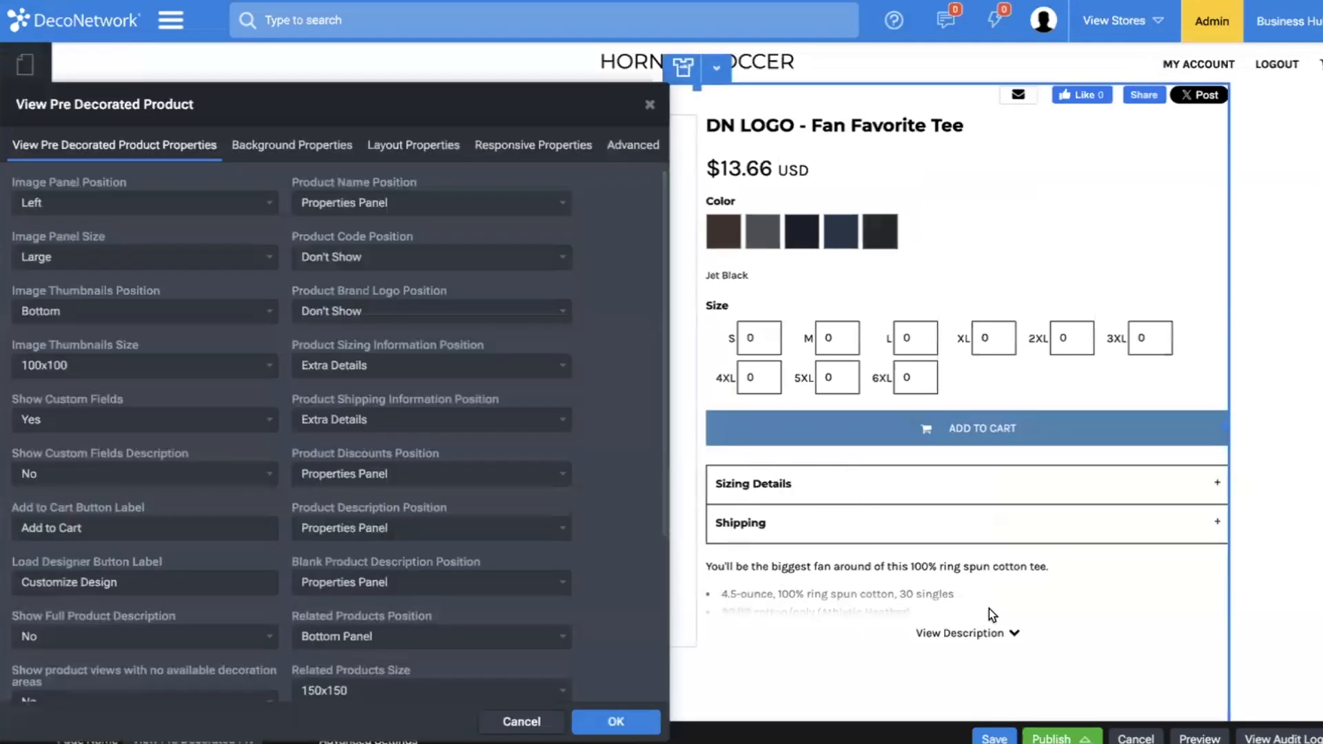
{"action": "scroll", "coordinate": [386, 581], "scroll_direction": "down", "scroll_amount": 2}
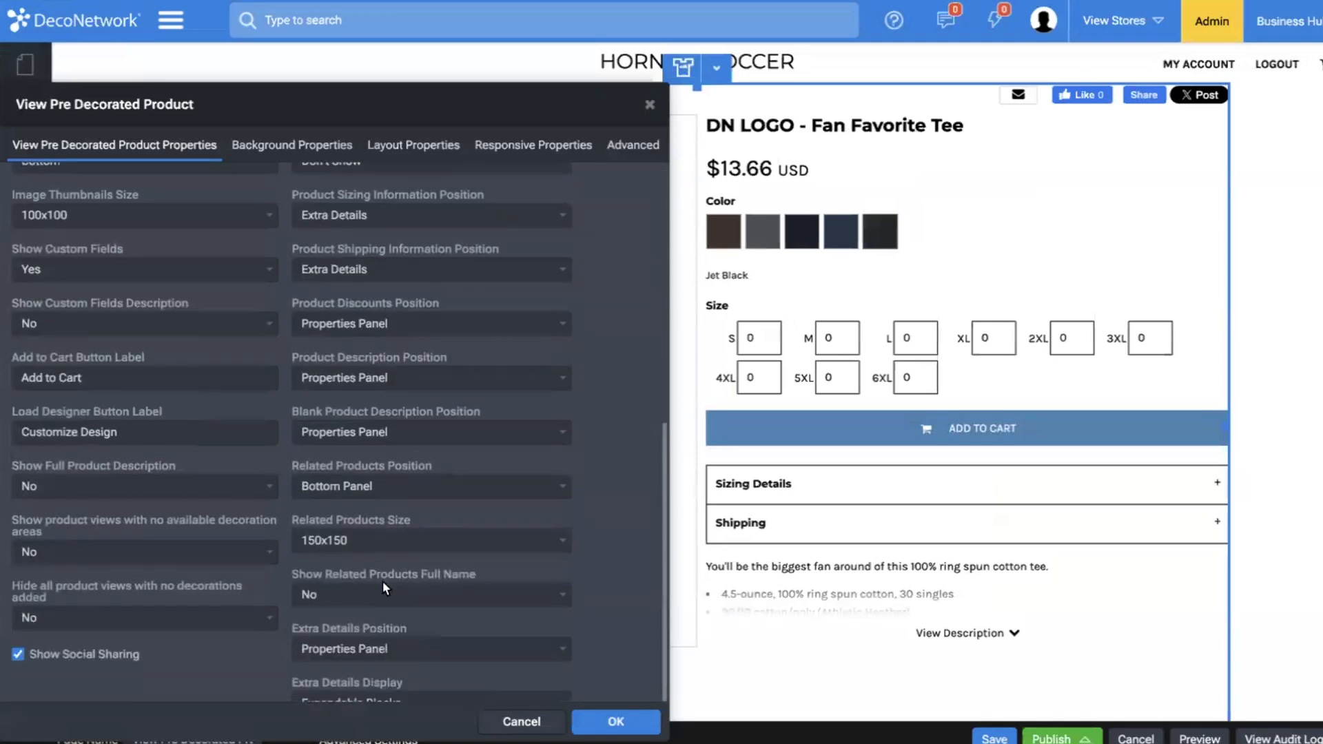
{"action": "left_click", "coordinate": [646, 106]}
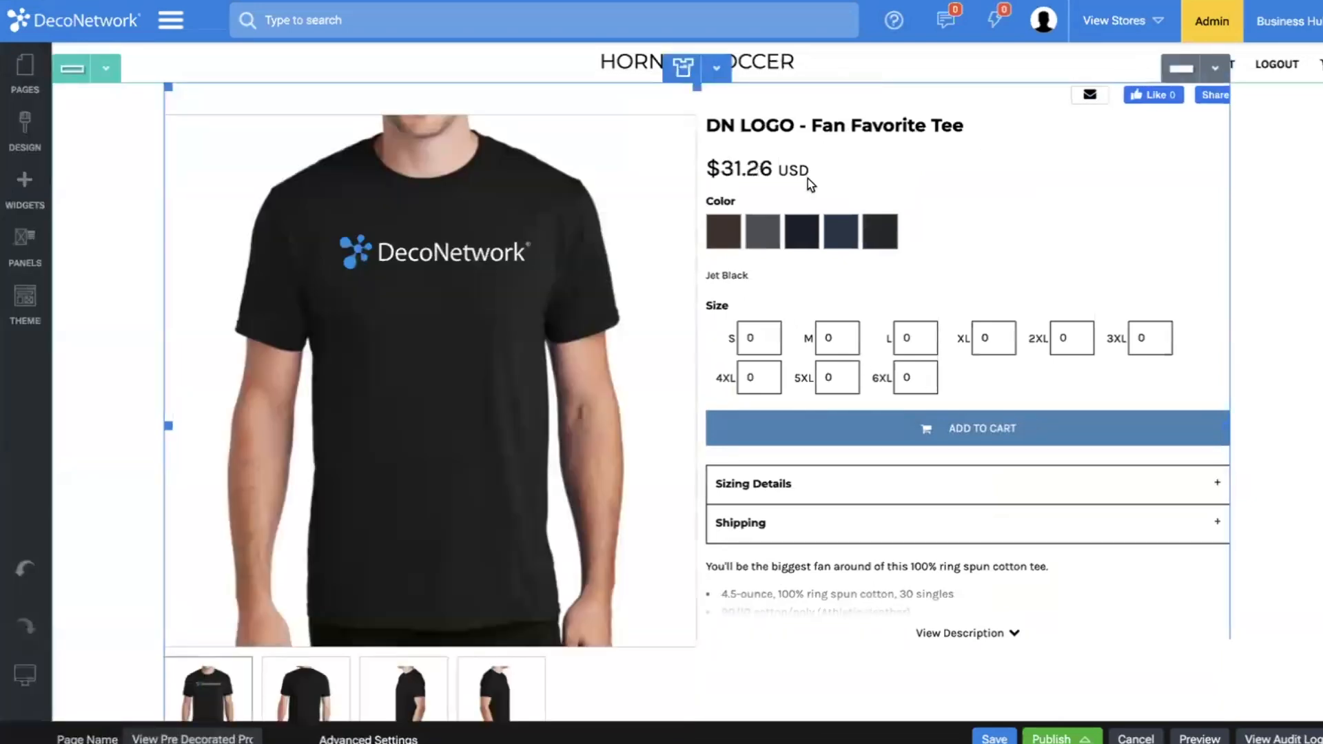
Set the product description and blank product description positions to Extra Details, and display the extra details as Tabs.
{"action": "double_click", "coordinate": [803, 182]}
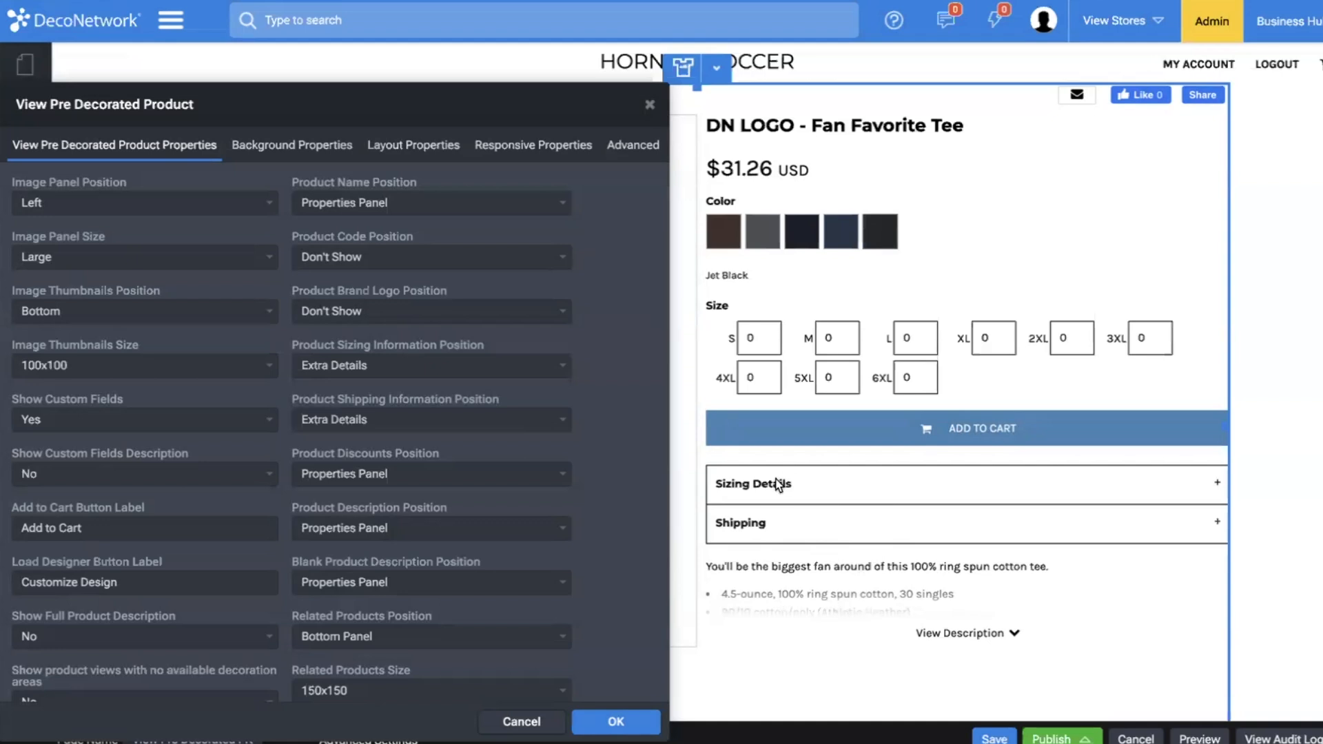
{"action": "scroll", "coordinate": [423, 515], "scroll_direction": "down", "scroll_amount": 3}
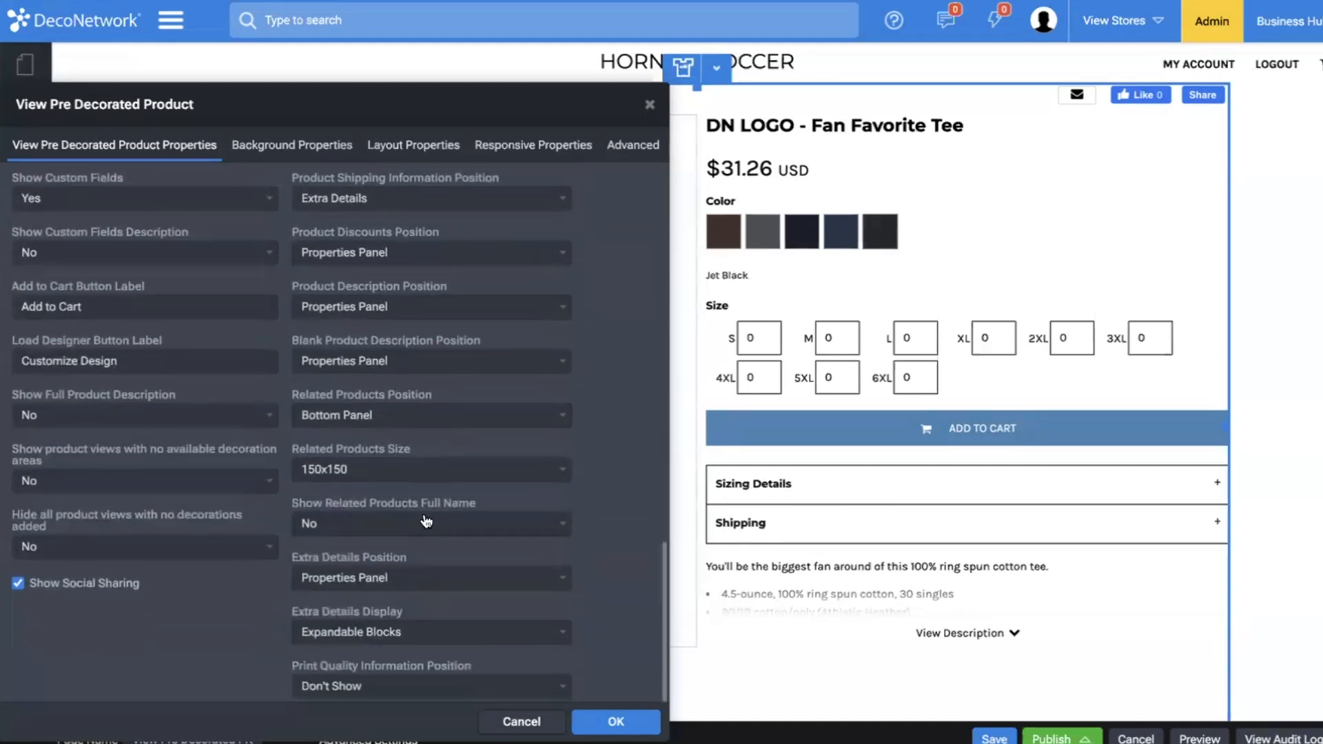
{"action": "scroll", "coordinate": [426, 521], "scroll_direction": "down", "scroll_amount": 1}
{"action": "left_click", "coordinate": [399, 351]}
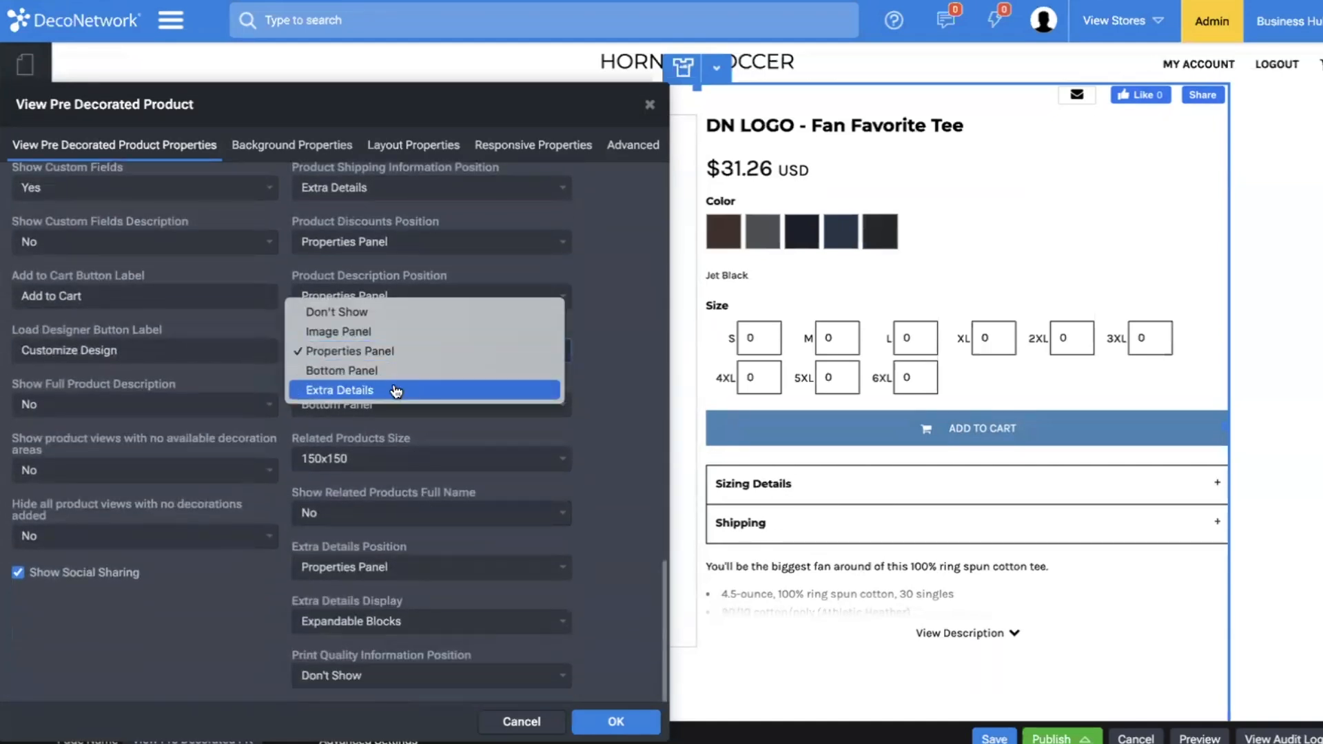
{"action": "left_click", "coordinate": [395, 386]}
{"action": "left_click", "coordinate": [364, 304]}
{"action": "left_click", "coordinate": [359, 338]}
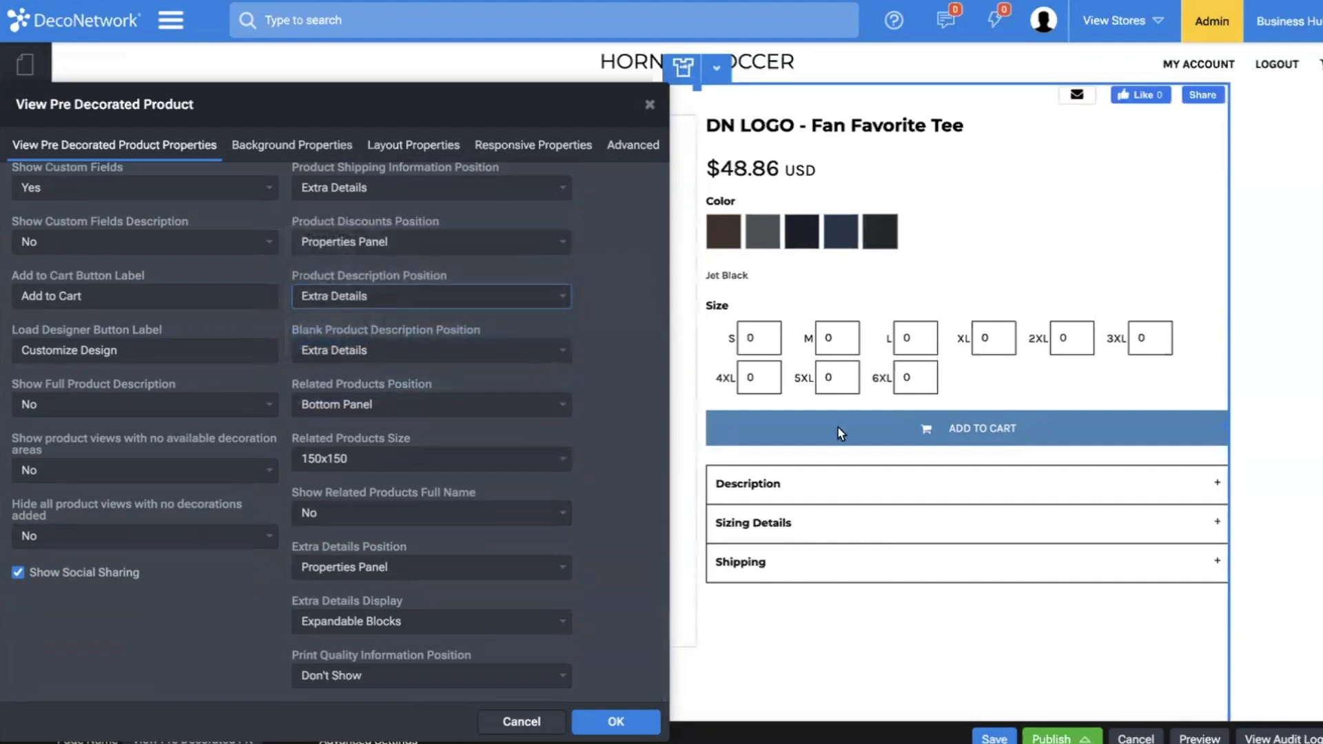
{"action": "left_click", "coordinate": [569, 622]}
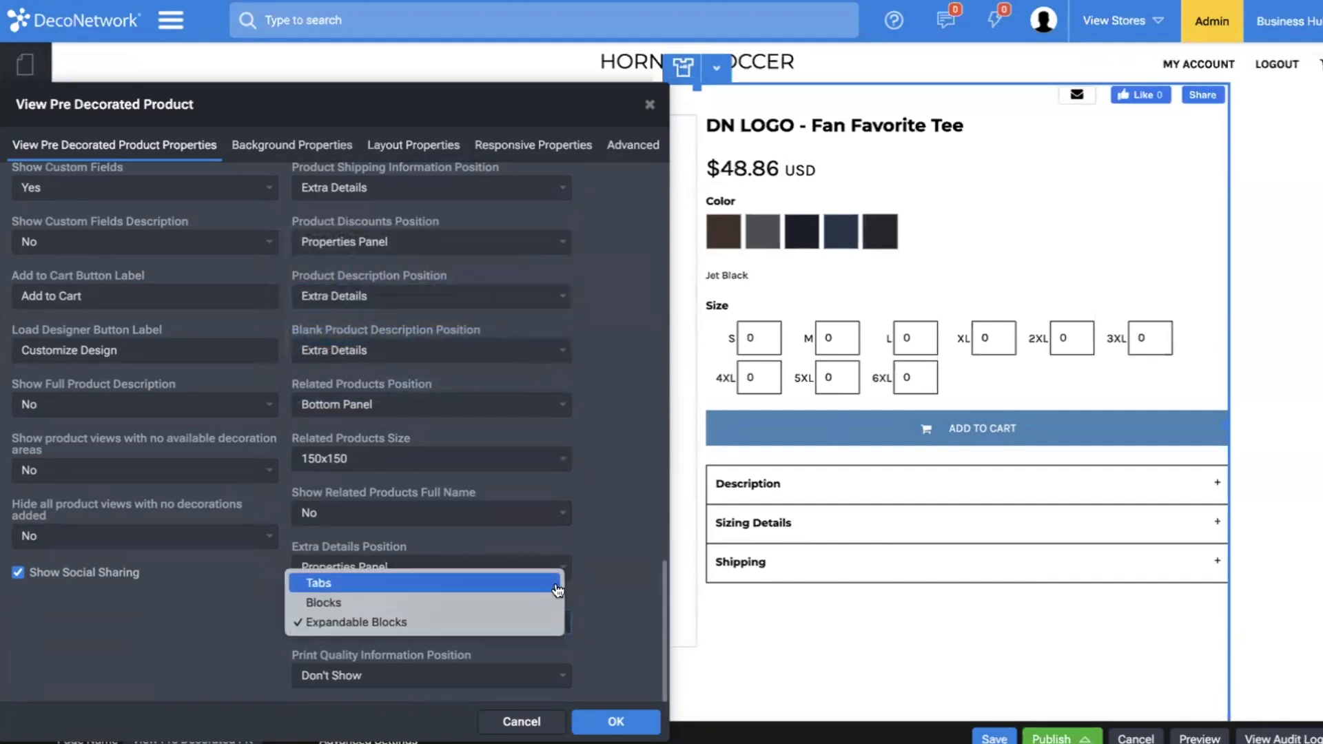
{"action": "left_click", "coordinate": [541, 585]}
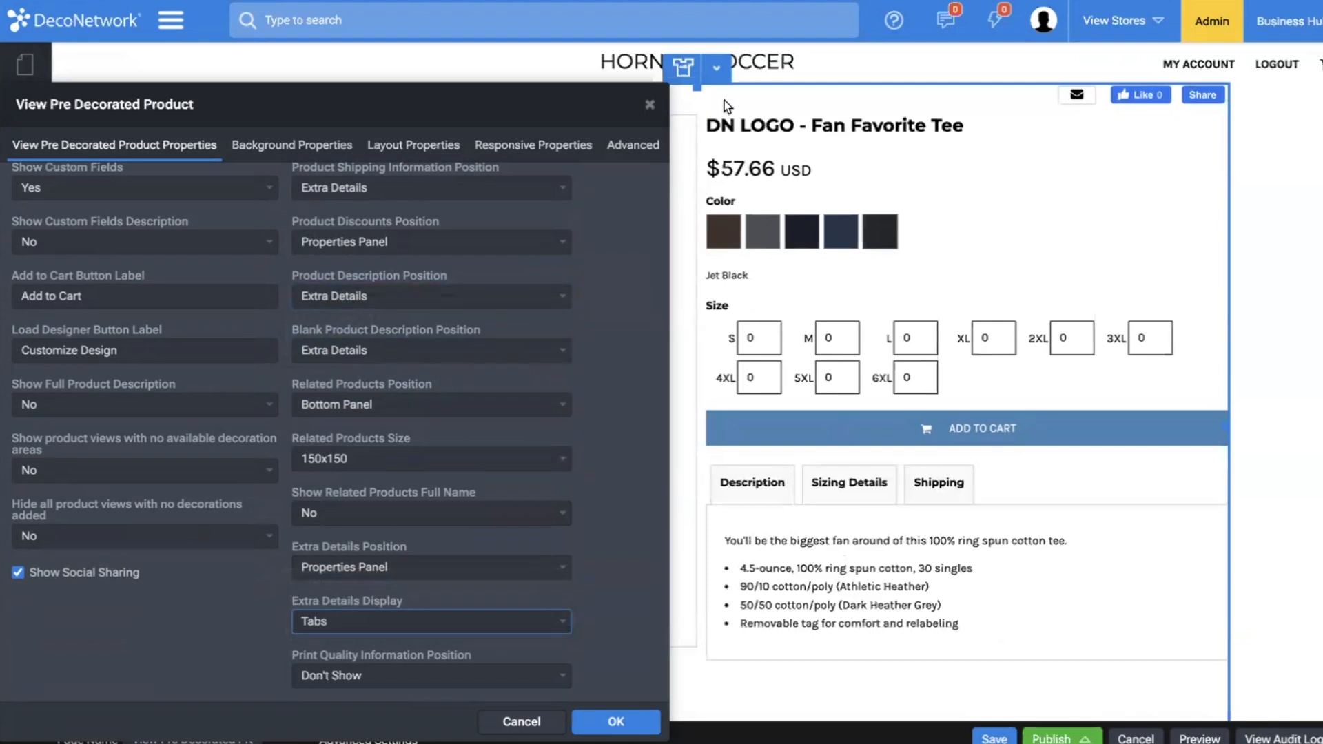
Set the product name position to Top of Page and check the resulting product page layout.
{"action": "scroll", "coordinate": [140, 270], "scroll_direction": "up", "scroll_amount": 4}
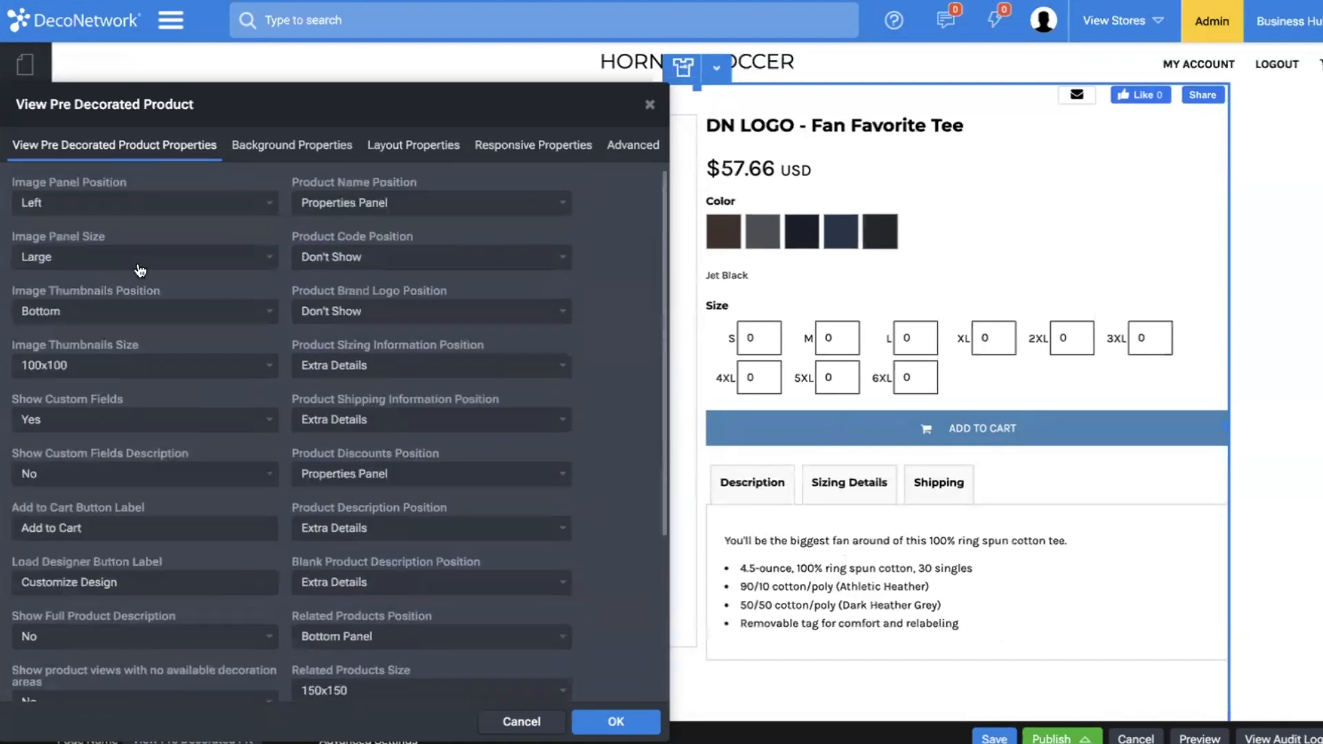
{"action": "left_click", "coordinate": [355, 201]}
{"action": "left_click", "coordinate": [354, 188]}
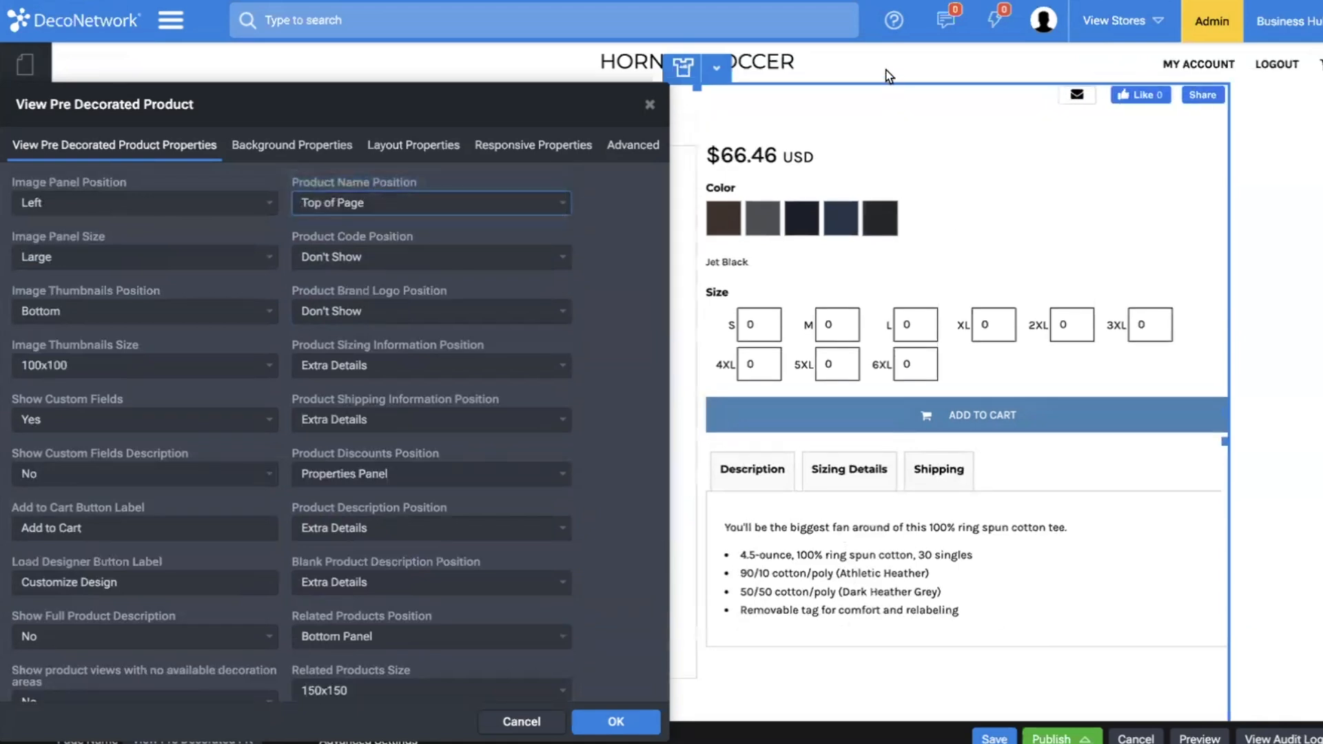
{"action": "left_click", "coordinate": [889, 78]}
{"action": "scroll", "coordinate": [813, 148], "scroll_direction": "down", "scroll_amount": 3}
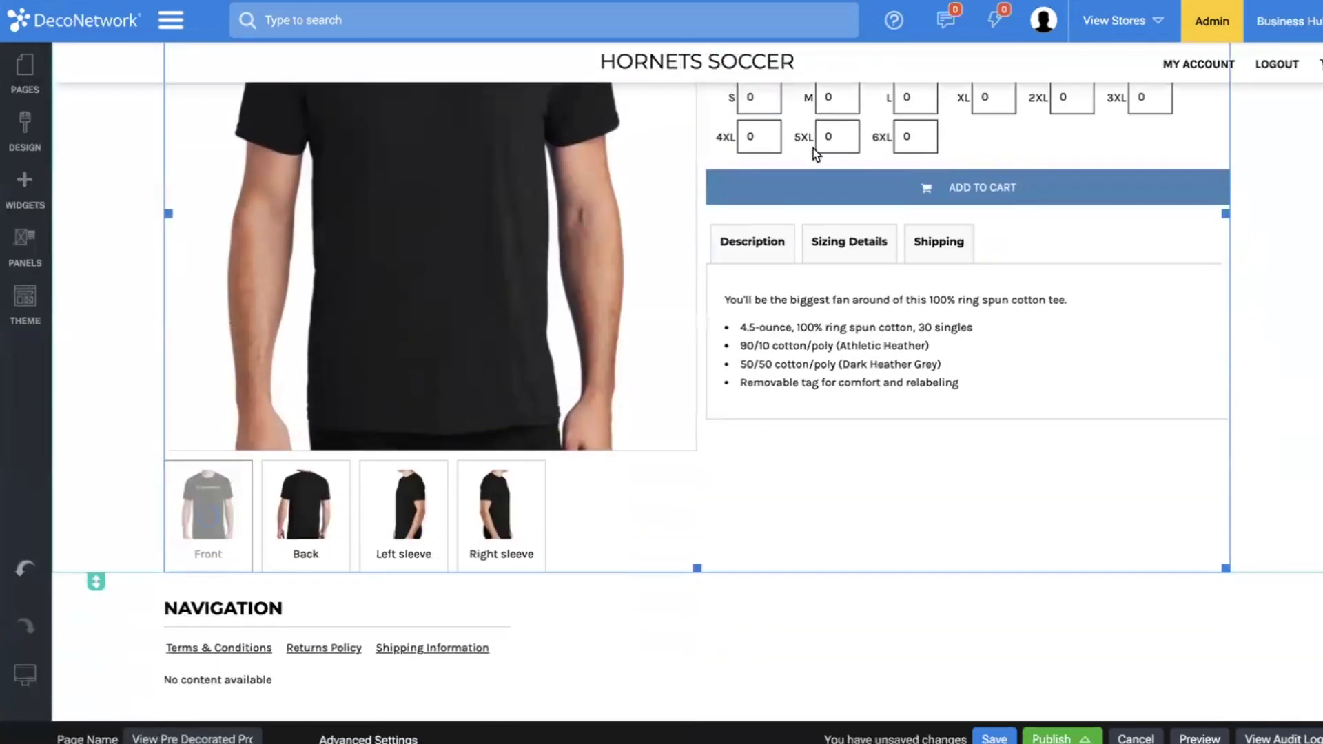
{"action": "scroll", "coordinate": [814, 147], "scroll_direction": "up", "scroll_amount": 3}
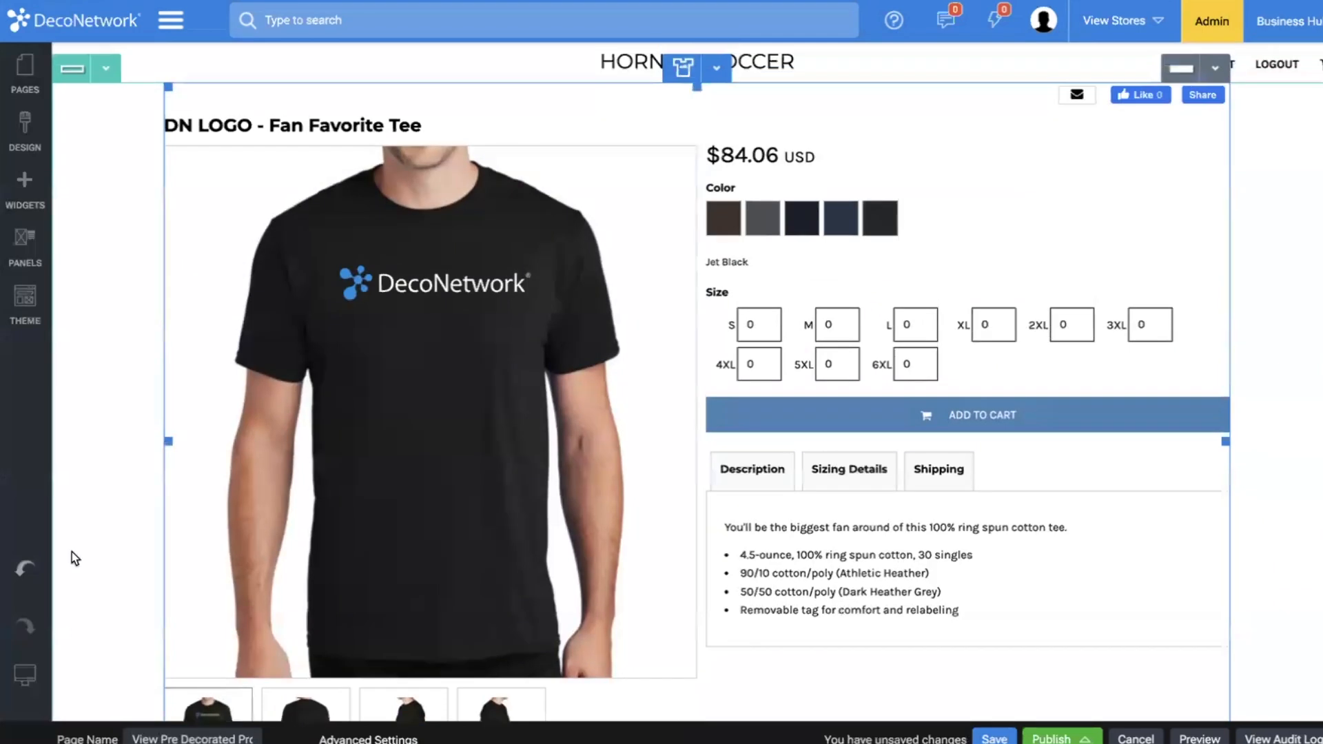
Switch to the monitor-size view and set the pre-decorated product widget's left and right padding to 2%.
{"action": "mouse_move", "coordinate": [33, 708]}
{"action": "left_click", "coordinate": [140, 674]}
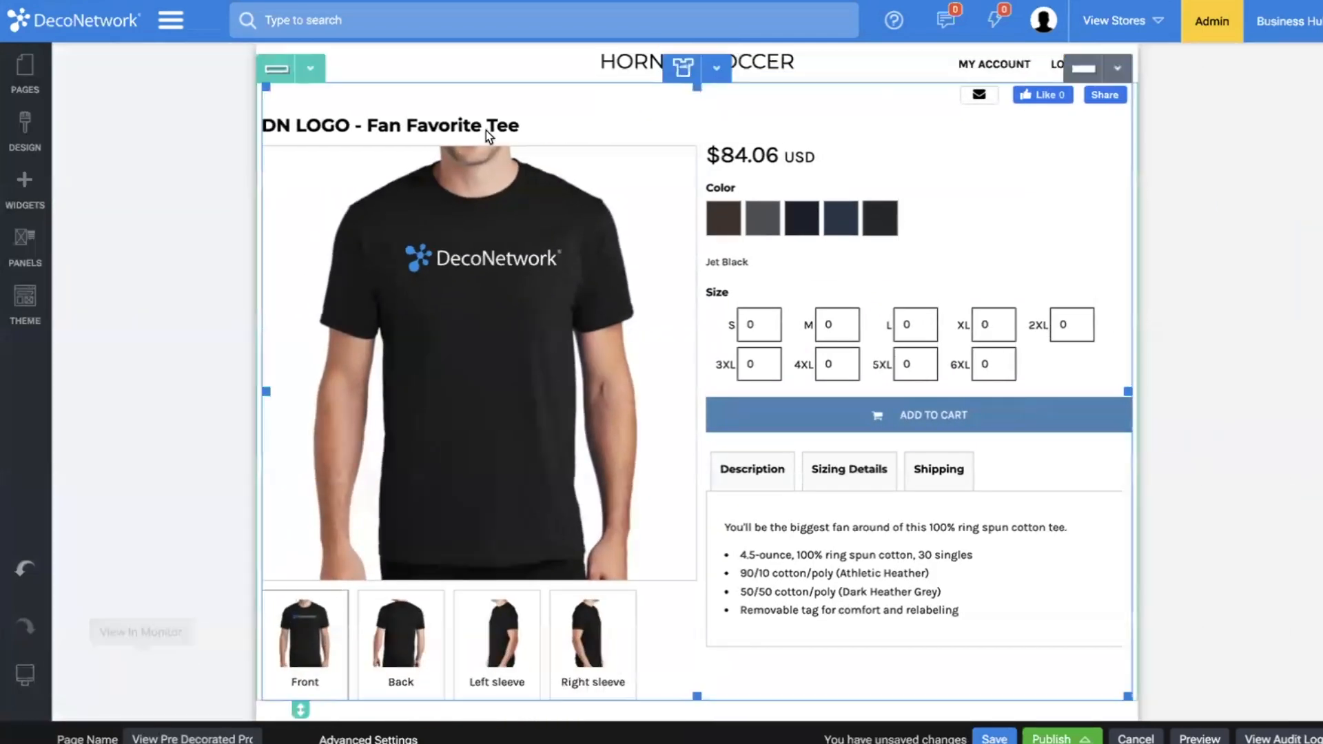
{"action": "double_click", "coordinate": [469, 103]}
{"action": "left_click", "coordinate": [414, 145]}
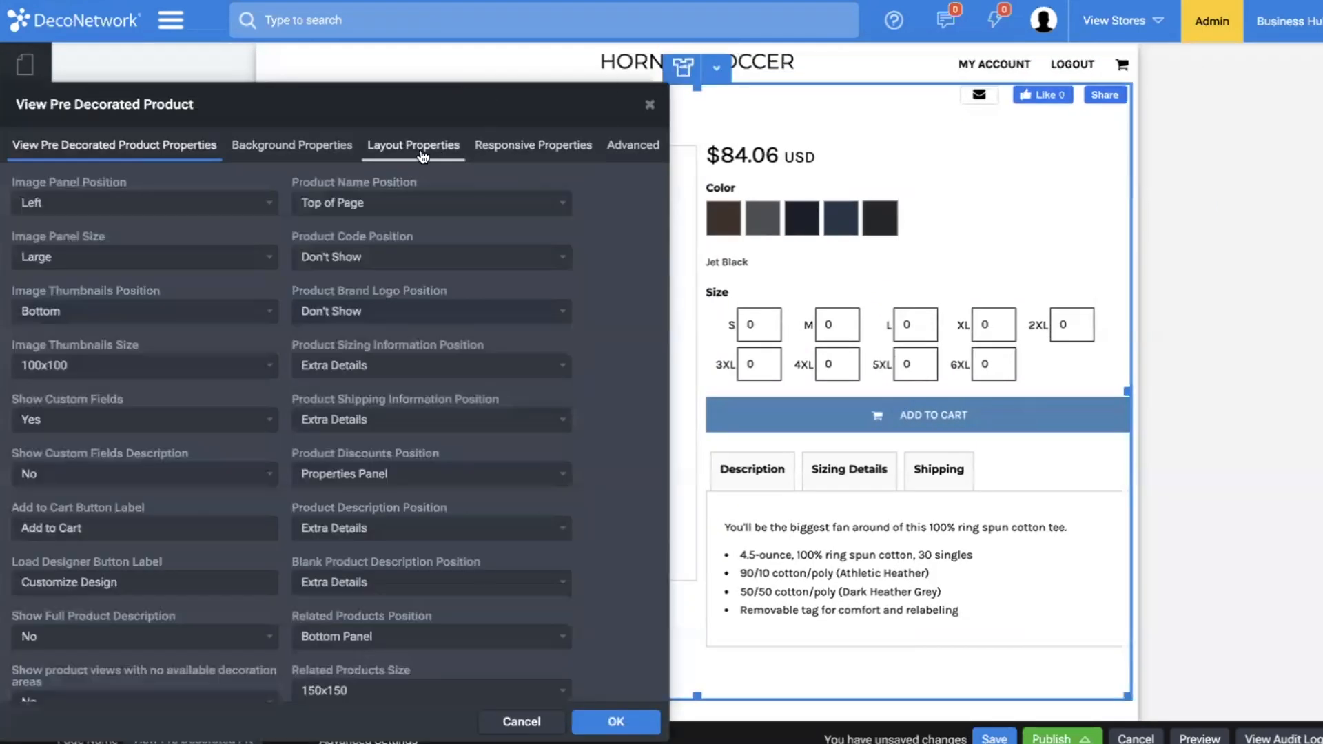
{"action": "left_click", "coordinate": [44, 403]}
{"action": "left_click", "coordinate": [52, 509]}
{"action": "type", "text": "2"}
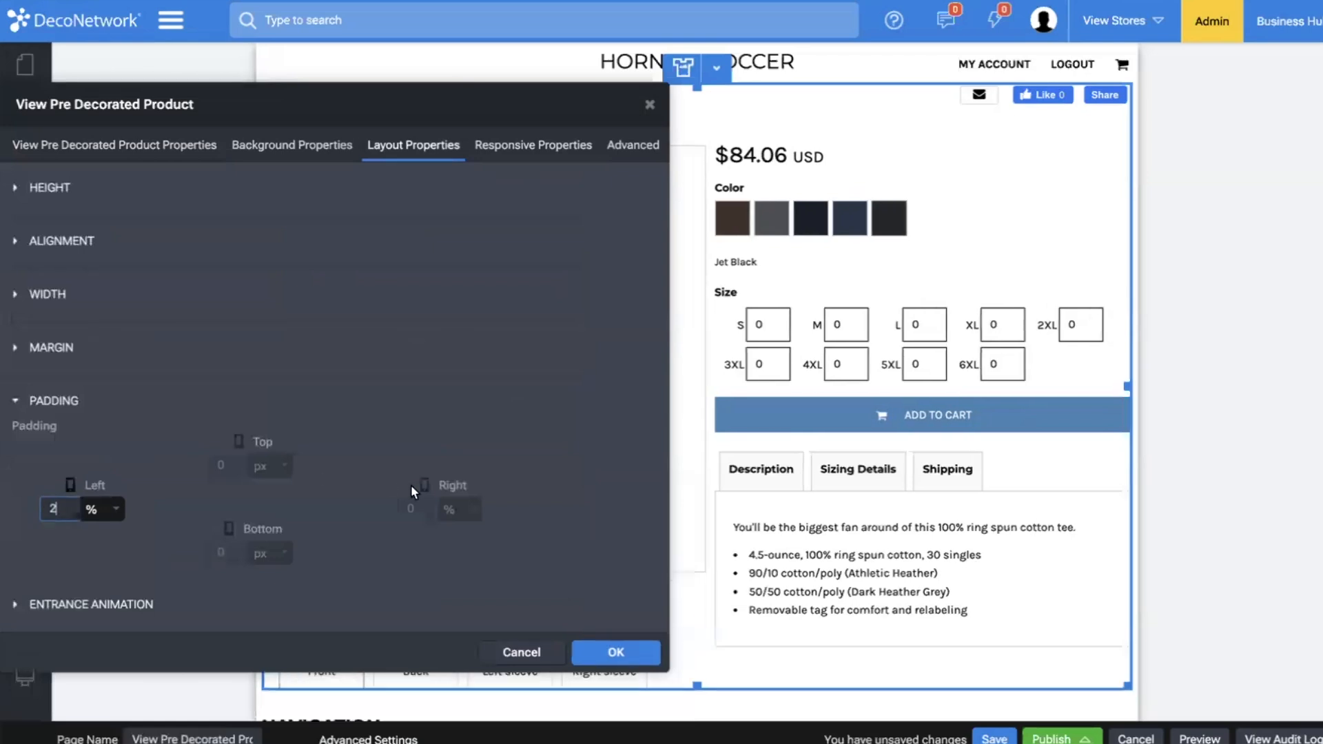
{"action": "left_click", "coordinate": [419, 508]}
{"action": "type", "text": "2"}
{"action": "left_click", "coordinate": [856, 65]}
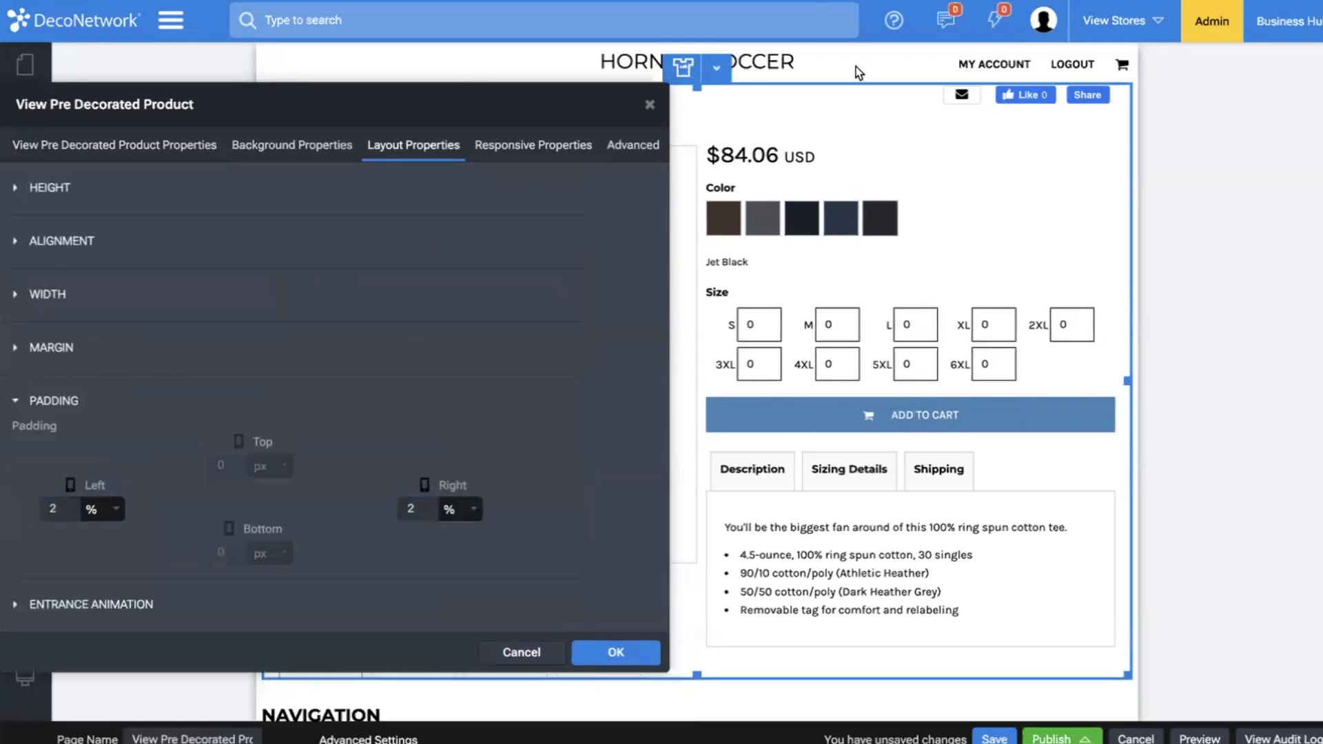
Check the product page in tablet and mobile device sizes, return to the widest view, and save the page.
{"action": "mouse_move", "coordinate": [25, 675]}
{"action": "left_click", "coordinate": [105, 674]}
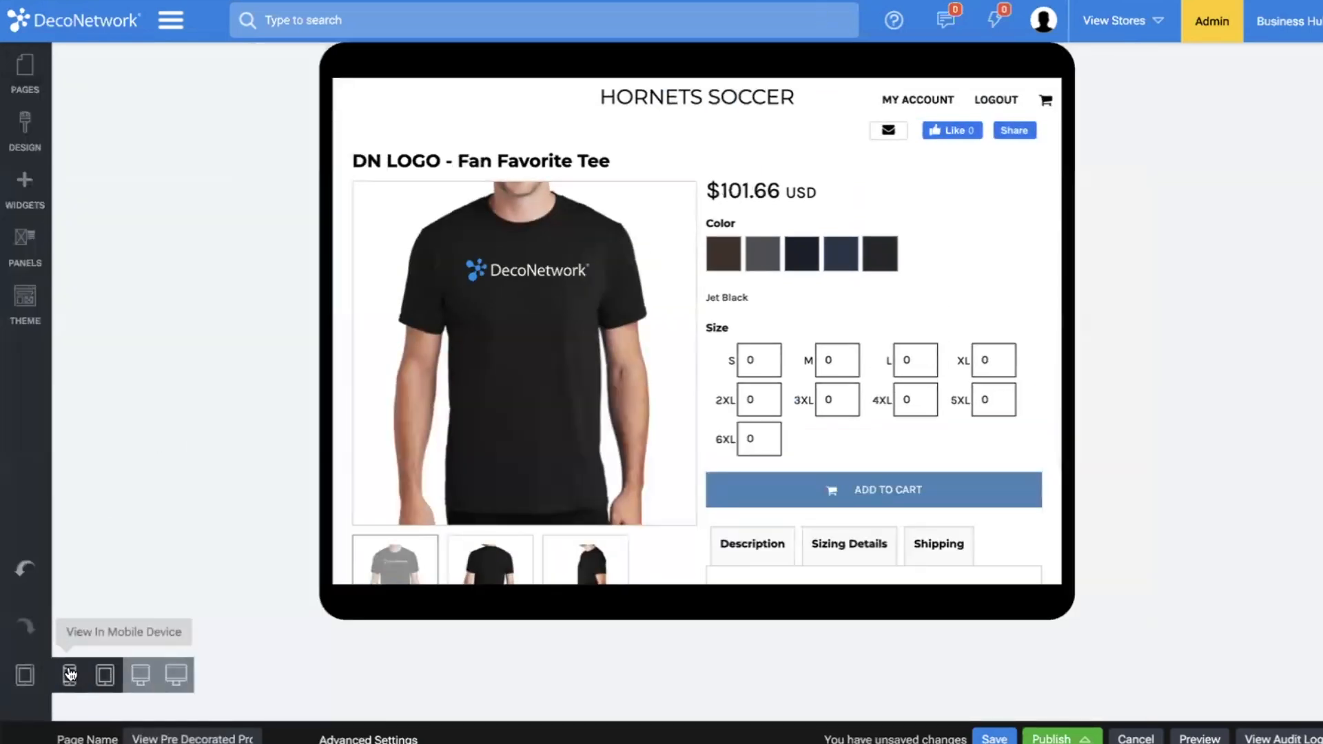
{"action": "left_click", "coordinate": [70, 674]}
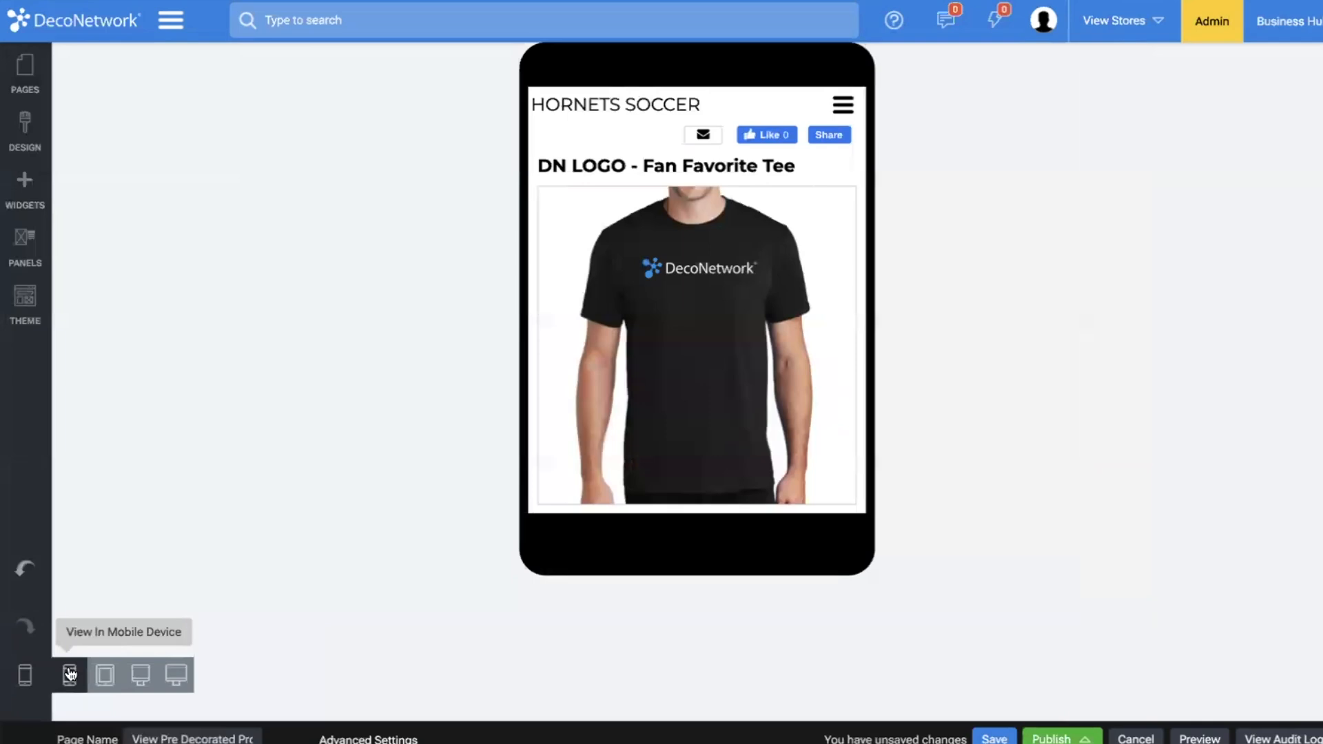
{"action": "left_click", "coordinate": [176, 673]}
{"action": "left_click", "coordinate": [994, 739]}
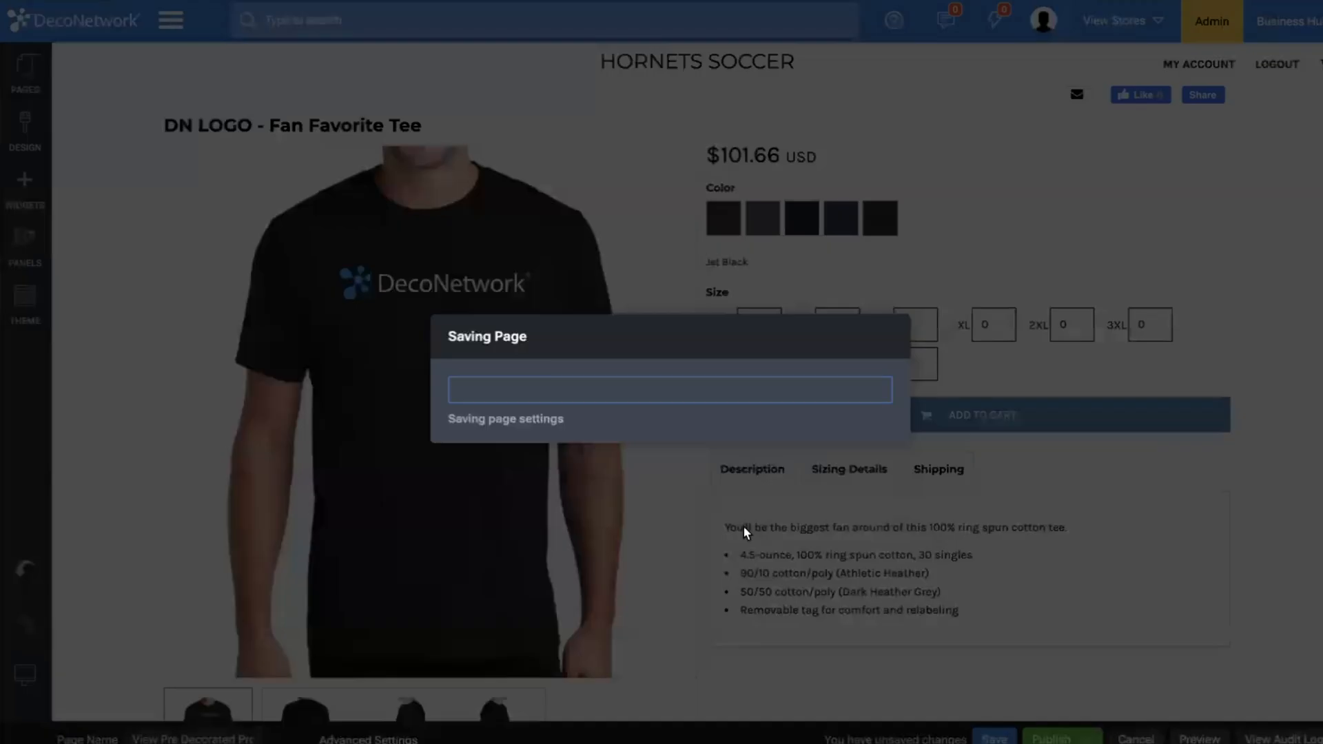
{"action": "left_click", "coordinate": [849, 447]}
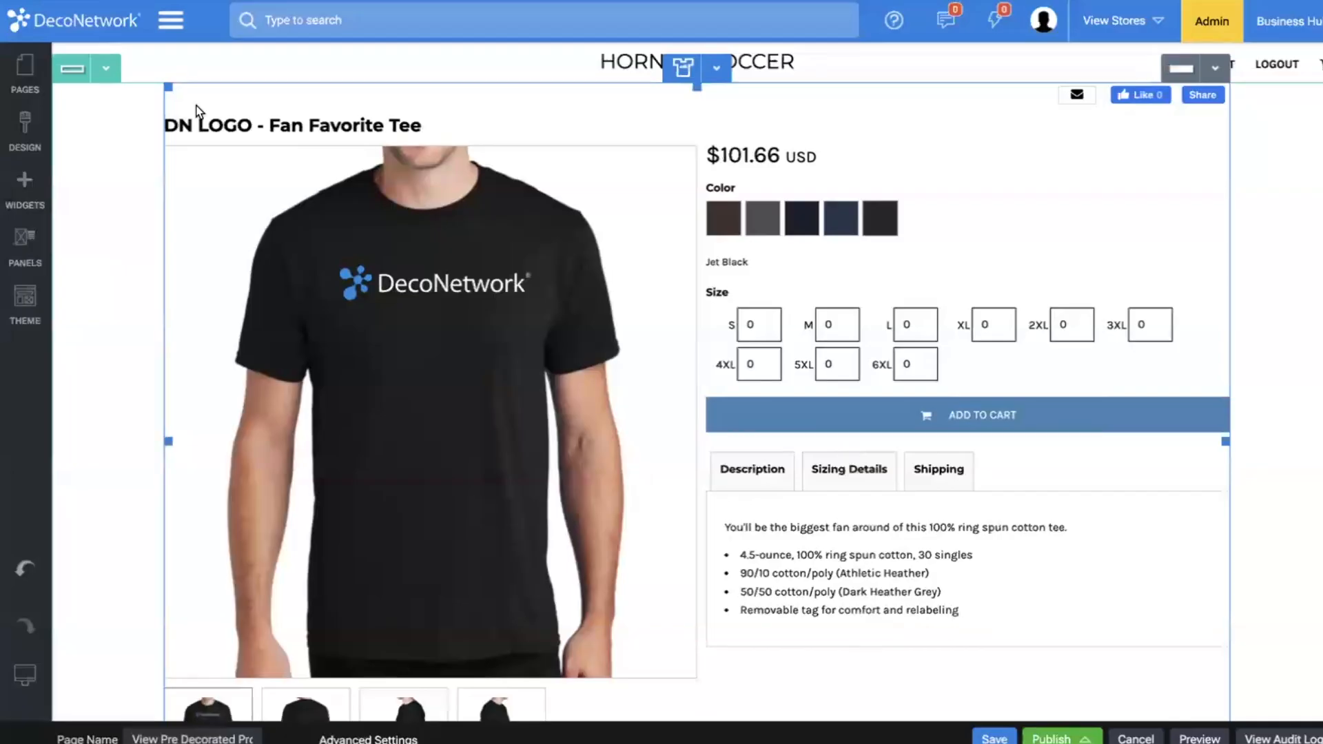
Open the Home page in the website editor, and view the Youth category in the store preview.
{"action": "left_click", "coordinate": [28, 64]}
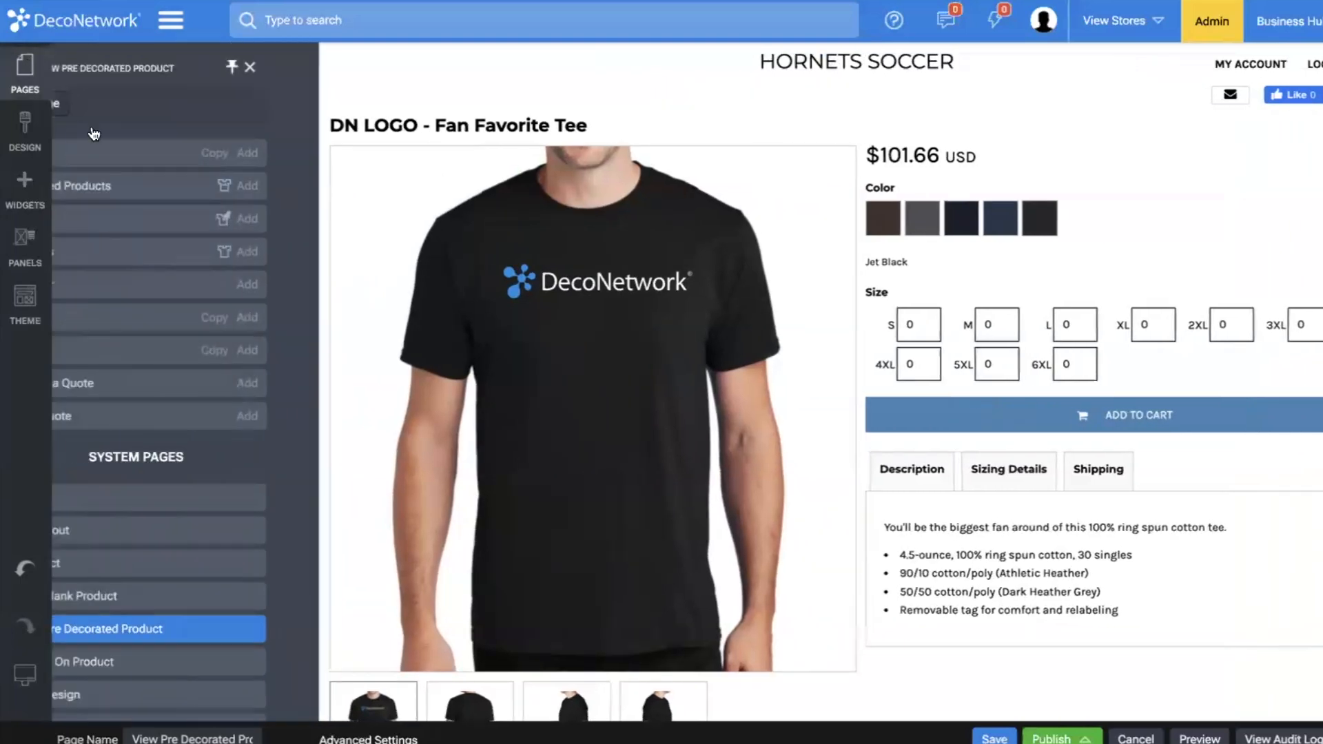
{"action": "left_click", "coordinate": [86, 150]}
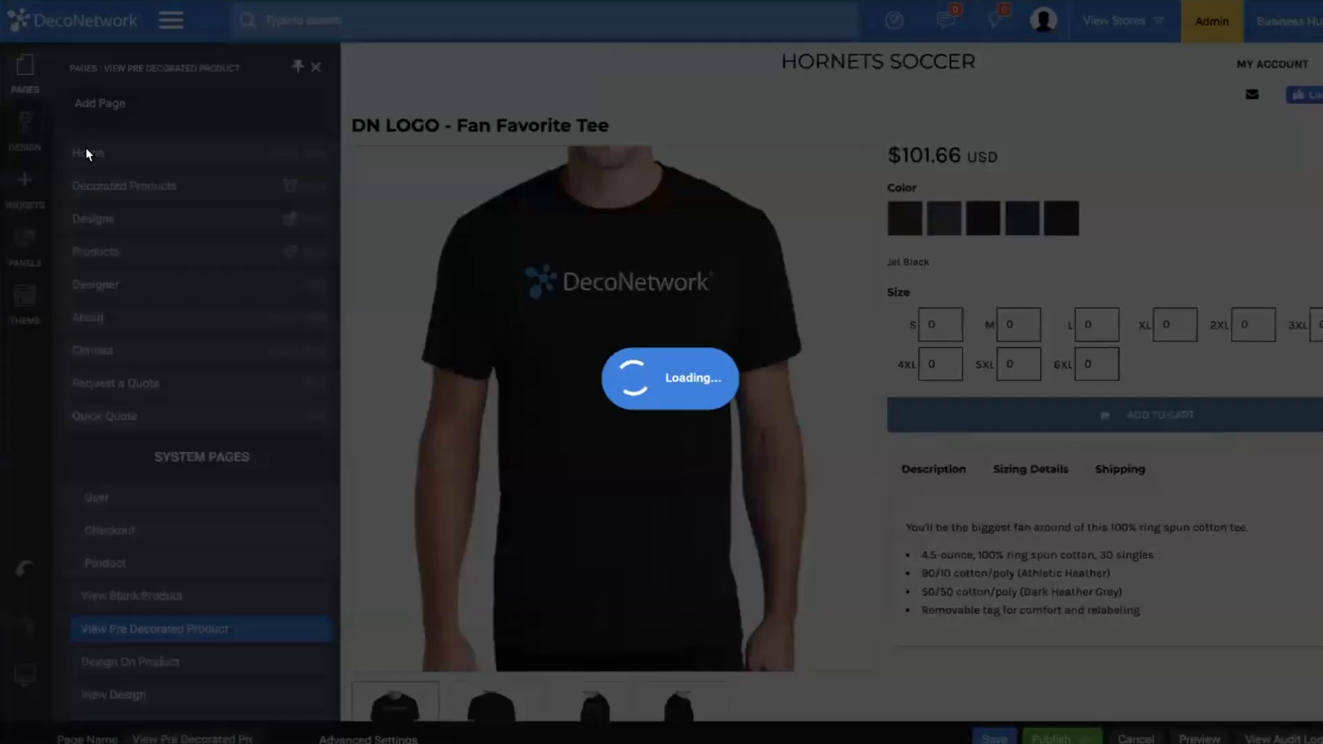
{"action": "scroll", "coordinate": [511, 407], "scroll_direction": "down", "scroll_amount": 10}
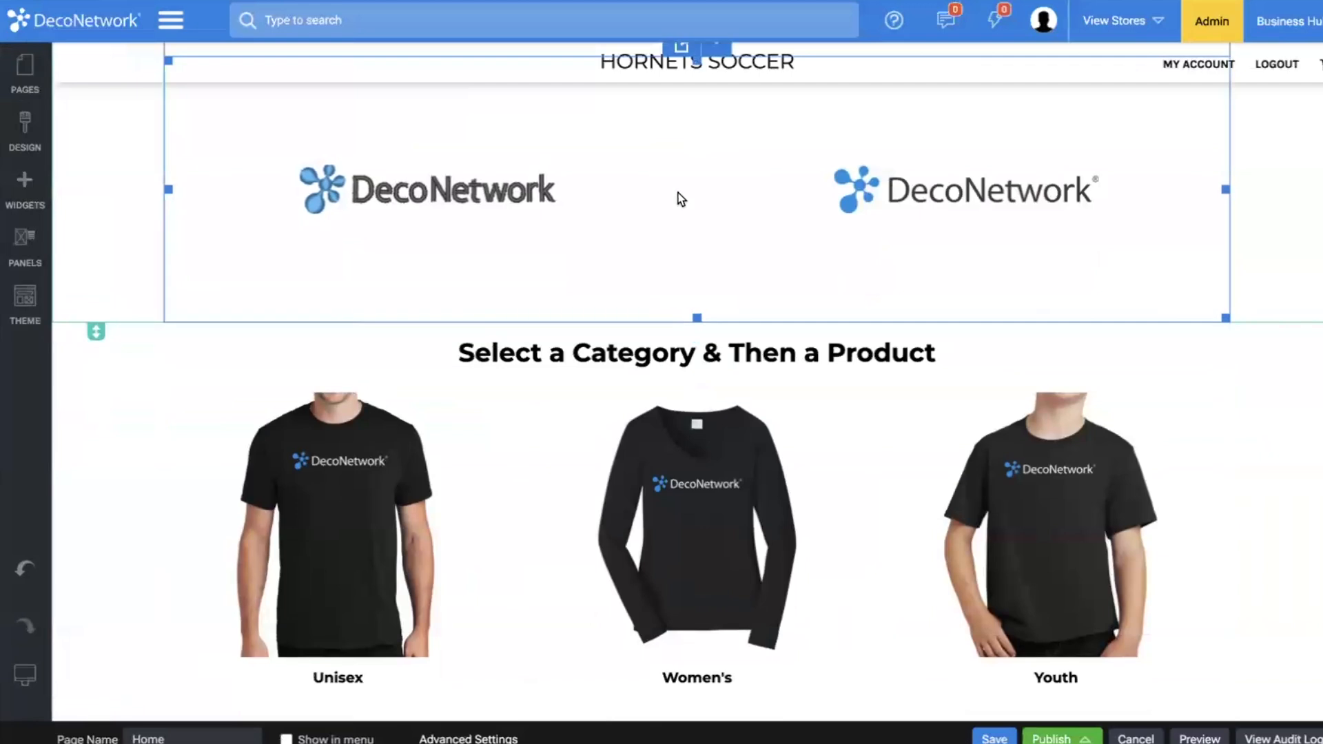
{"action": "scroll", "coordinate": [679, 198], "scroll_direction": "down", "scroll_amount": 3}
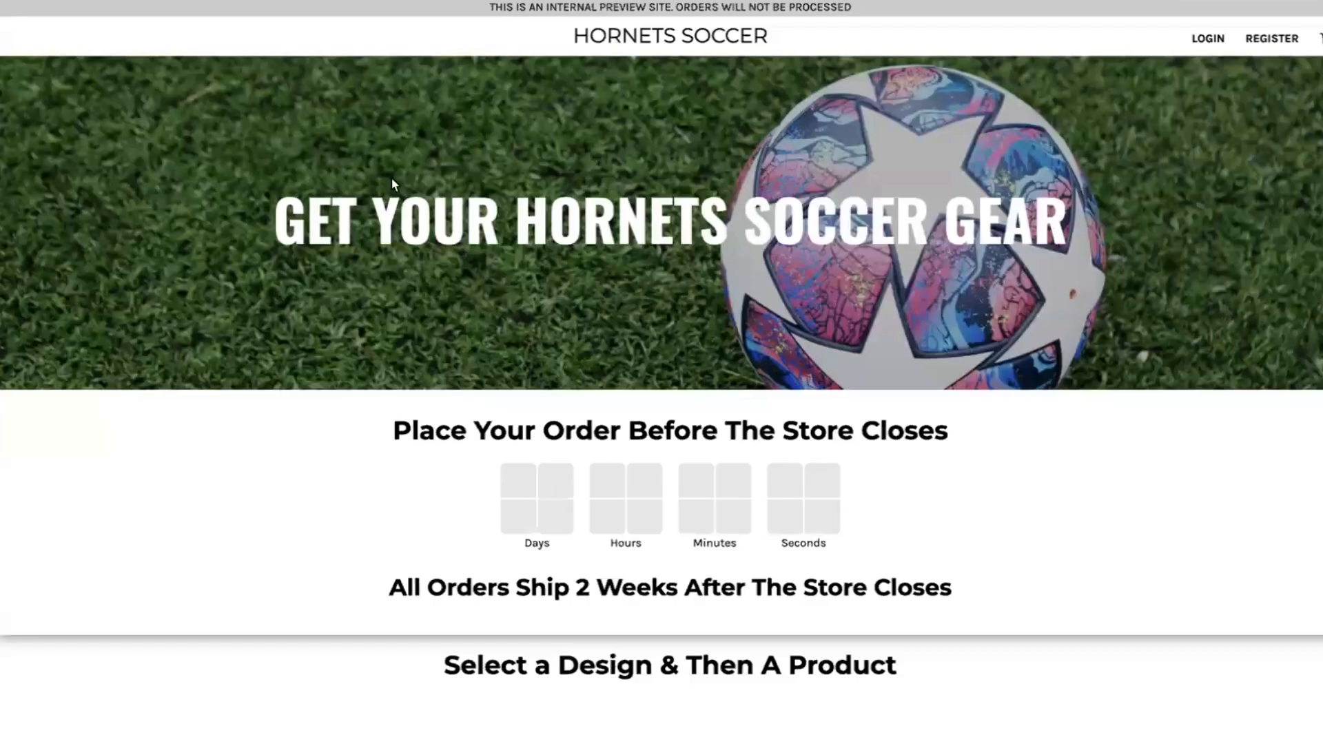
{"action": "scroll", "coordinate": [349, 287], "scroll_direction": "down", "scroll_amount": 5}
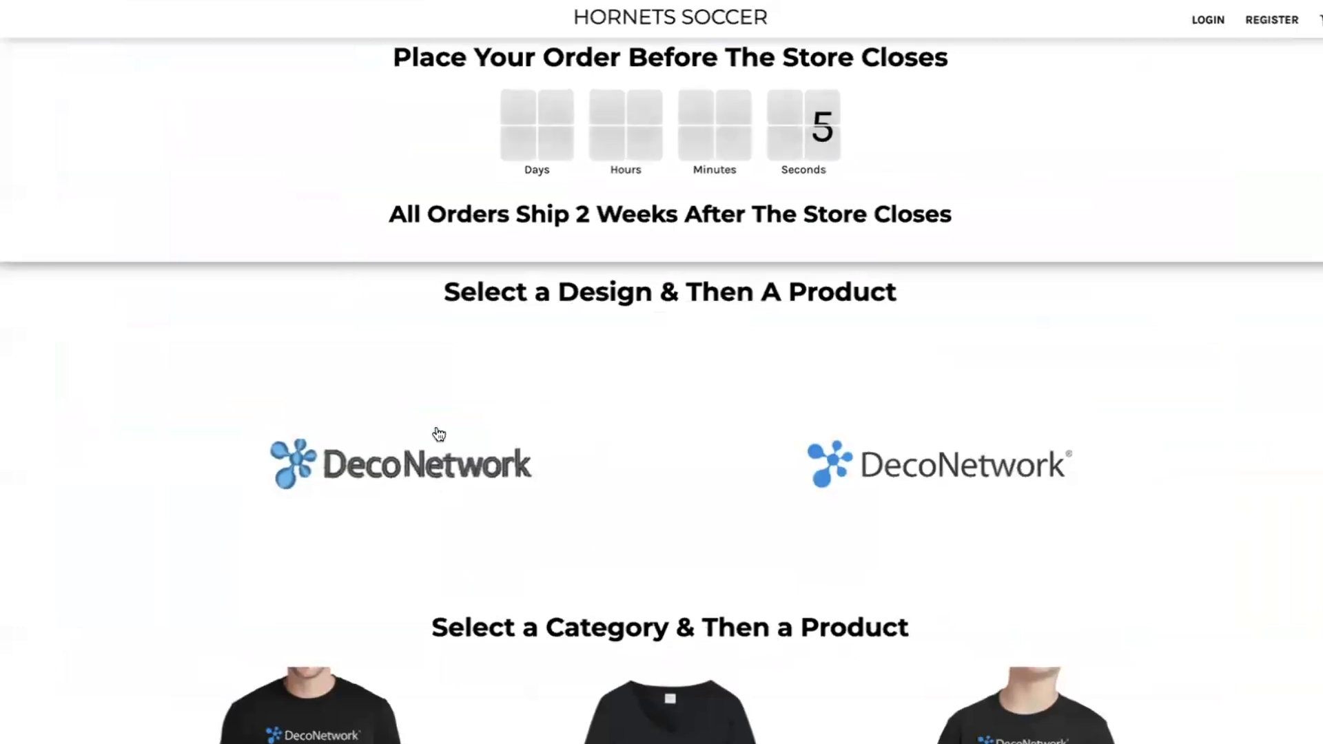
{"action": "scroll", "coordinate": [399, 280], "scroll_direction": "down", "scroll_amount": 5}
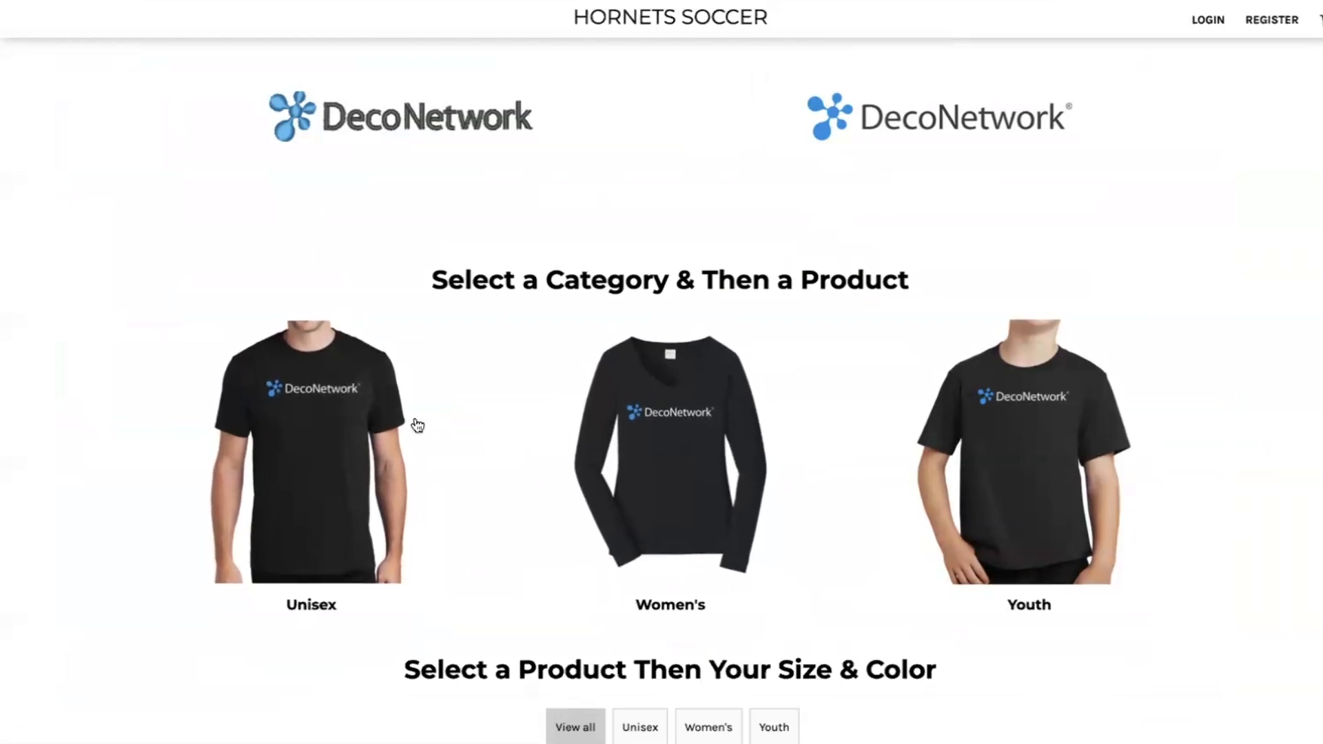
{"action": "left_click", "coordinate": [934, 545]}
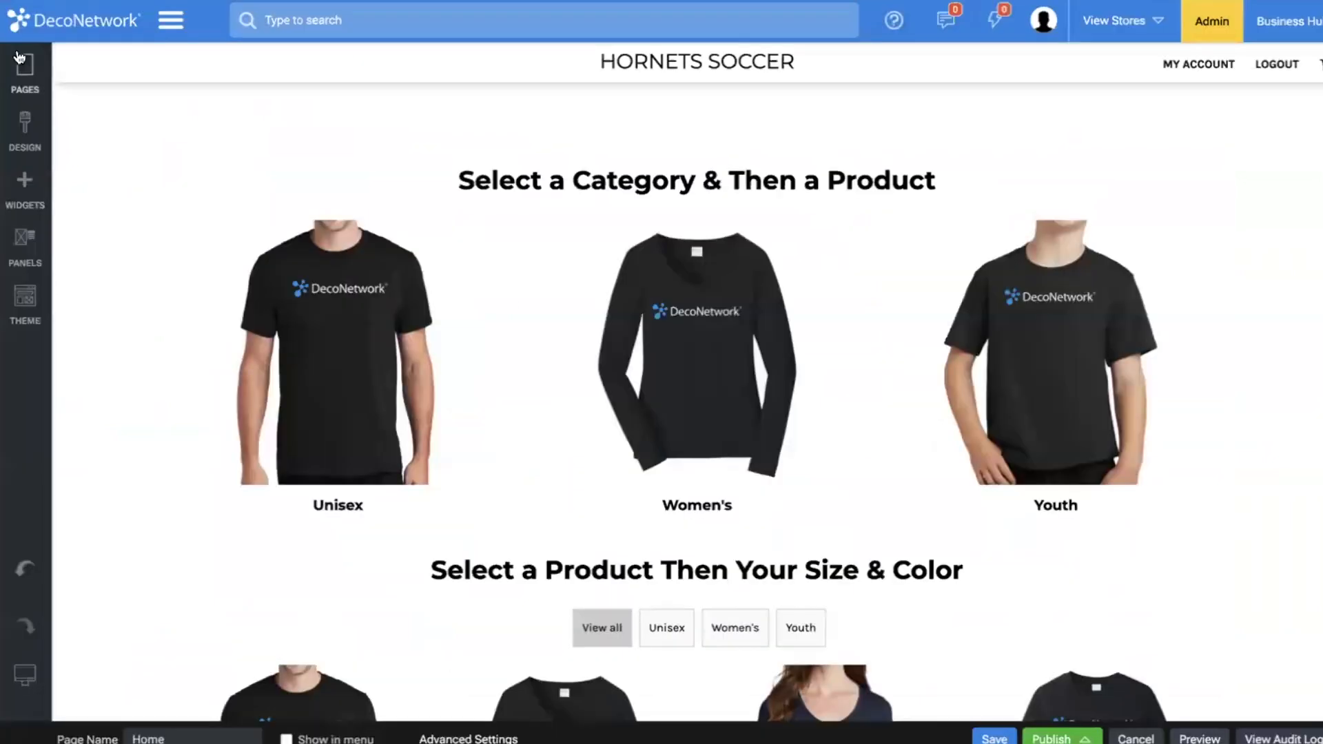
Review the available pages, design options and widgets, and open the Home page's Design Listing properties.
{"action": "left_click", "coordinate": [25, 69]}
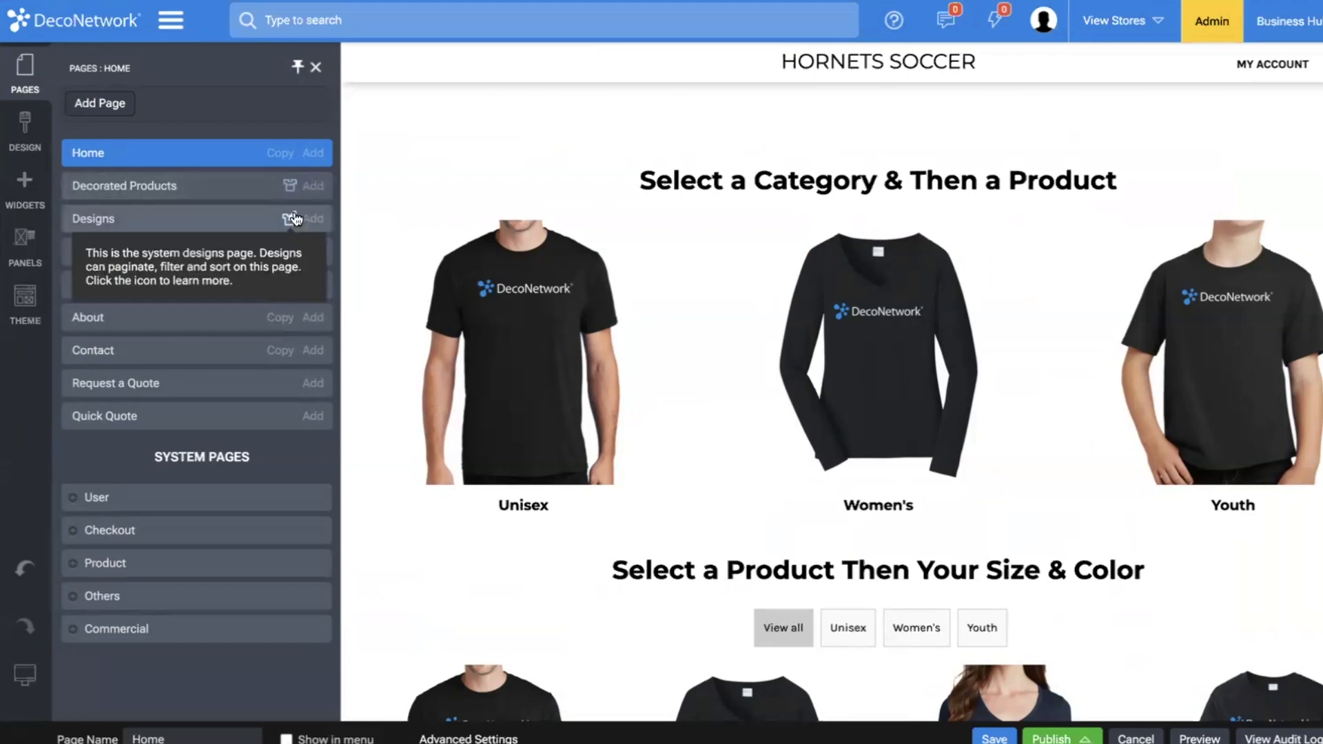
{"action": "left_click", "coordinate": [14, 126]}
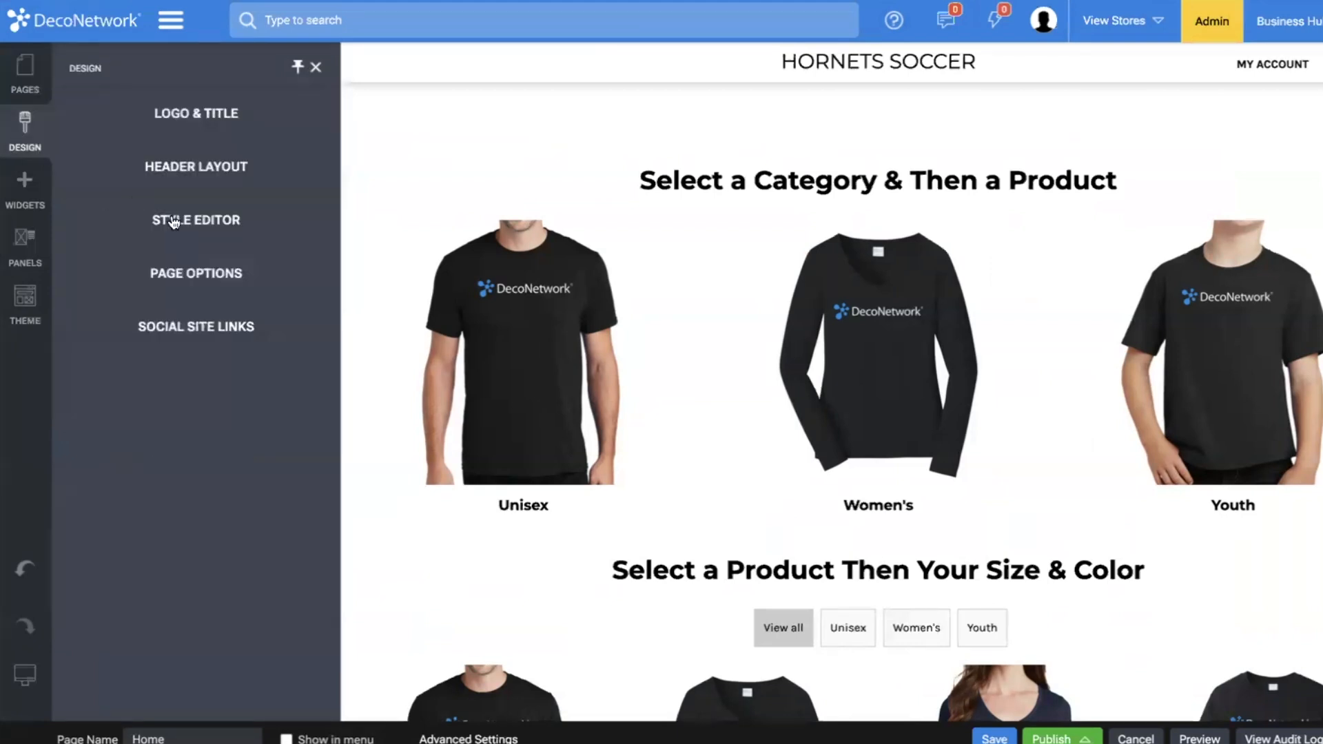
{"action": "left_click", "coordinate": [25, 187]}
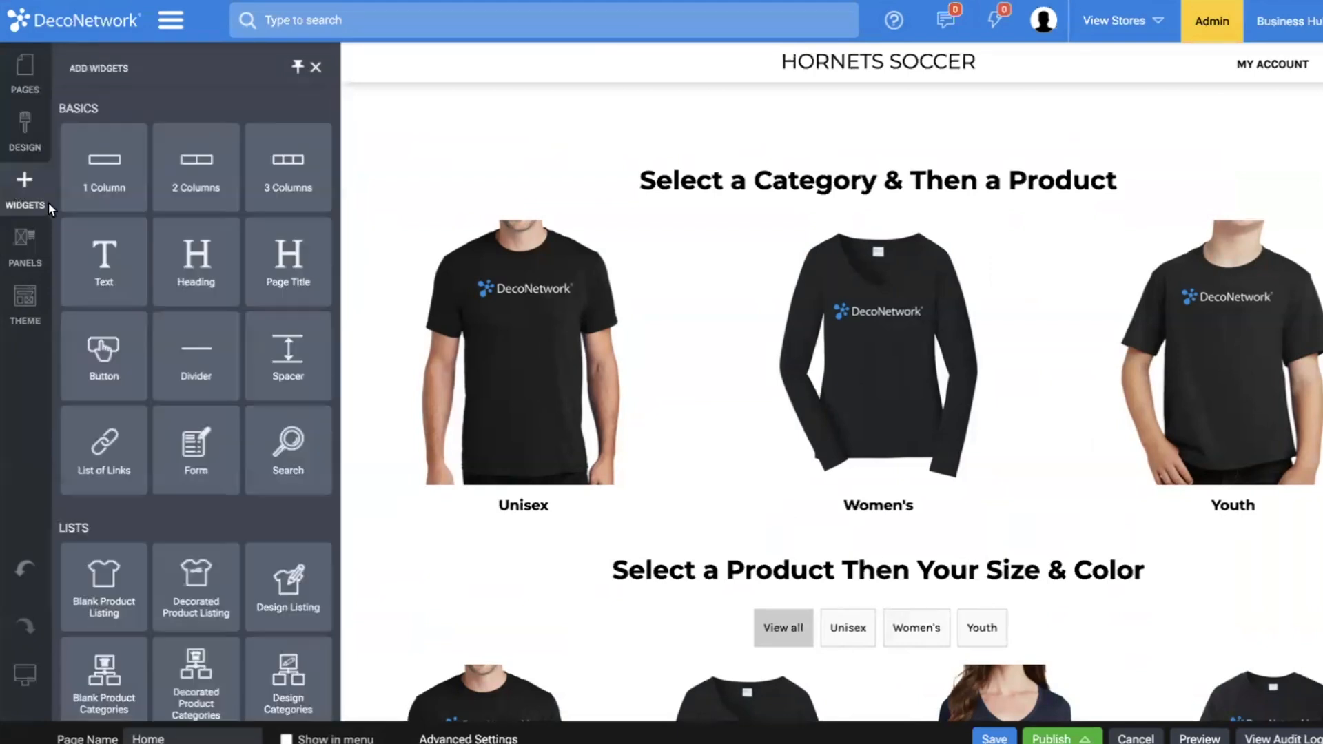
{"action": "scroll", "coordinate": [104, 386], "scroll_direction": "down", "scroll_amount": 3}
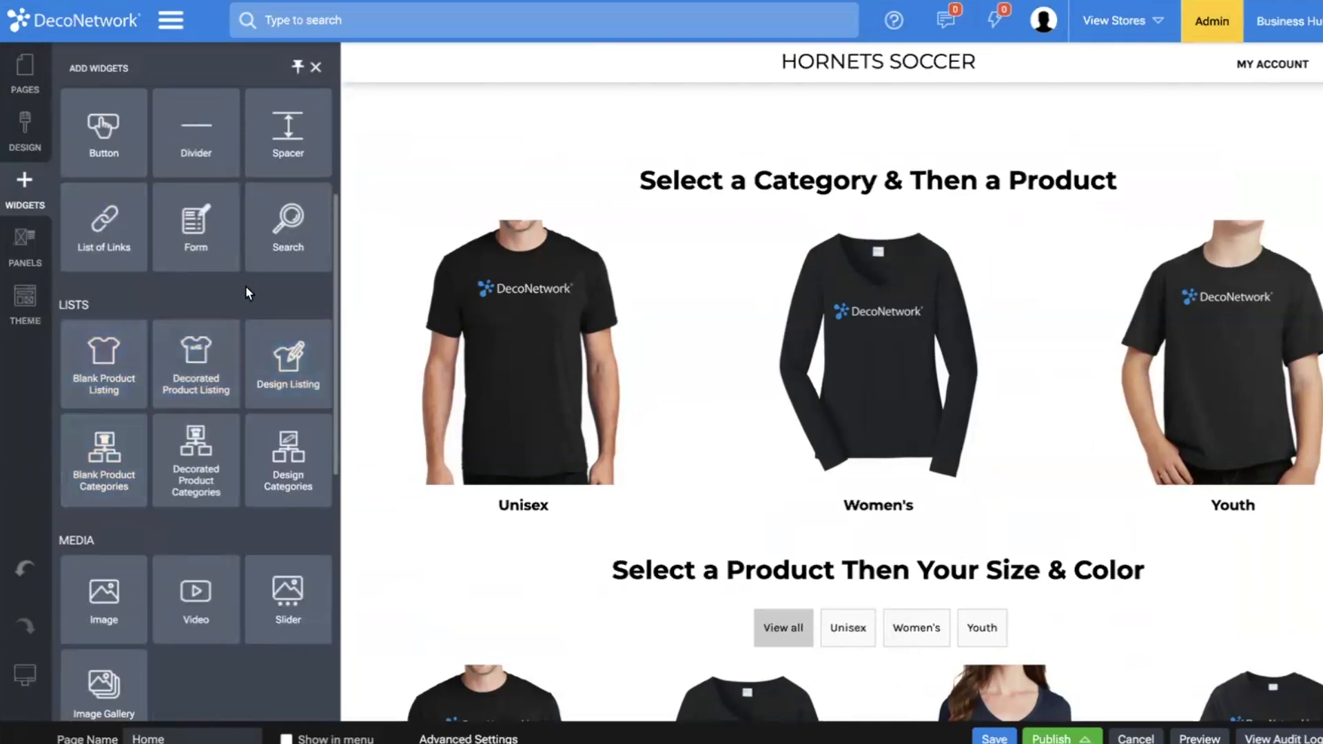
{"action": "scroll", "coordinate": [247, 289], "scroll_direction": "up", "scroll_amount": 3}
{"action": "left_click", "coordinate": [406, 133]}
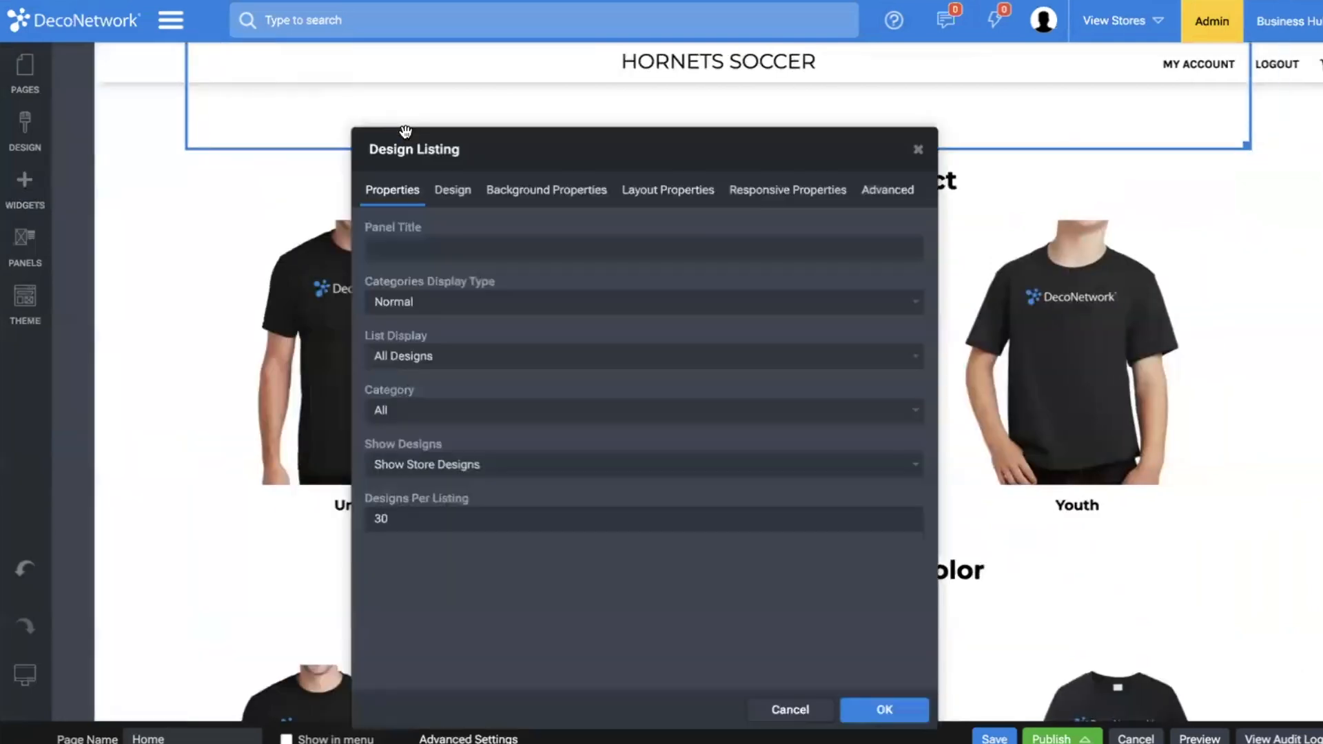
Open the Decorated Products page and set its Decorated Product Listing thumbnail size to 300x300.
{"action": "left_click", "coordinate": [25, 73]}
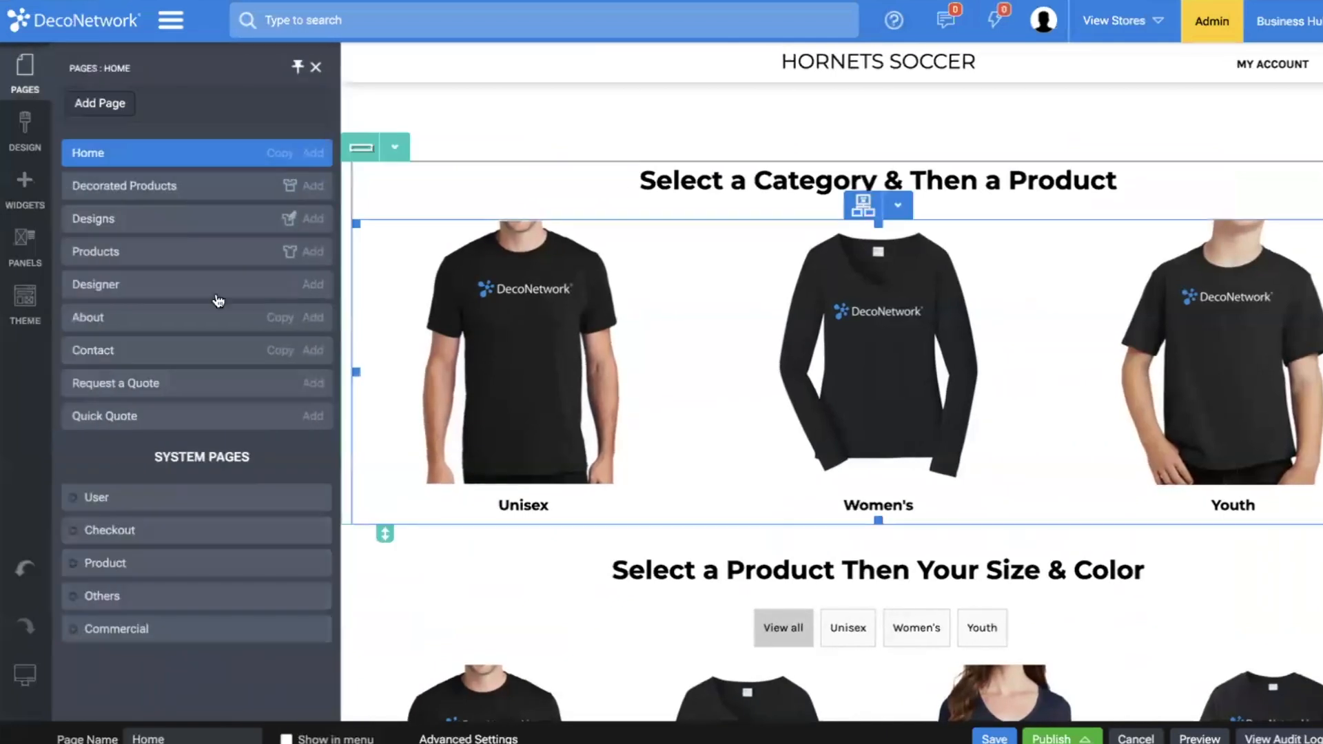
{"action": "left_click", "coordinate": [91, 186]}
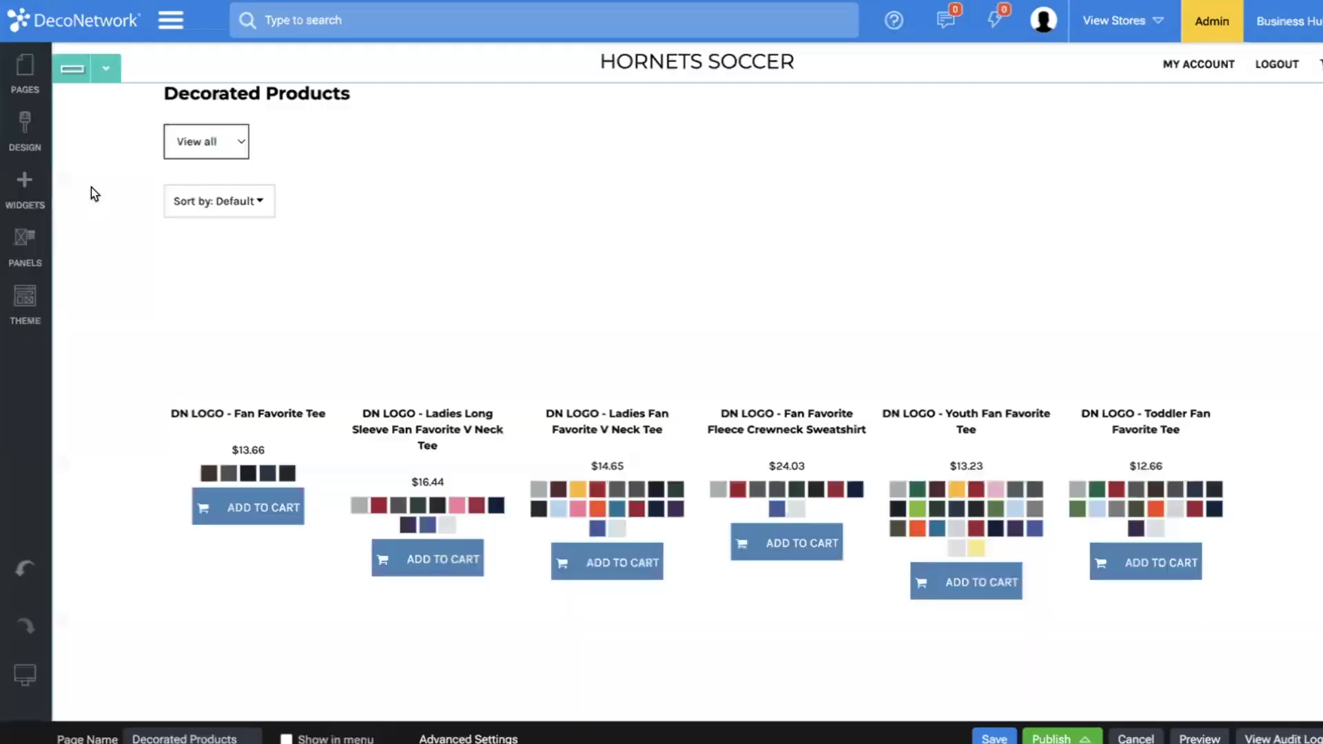
{"action": "left_click", "coordinate": [623, 268]}
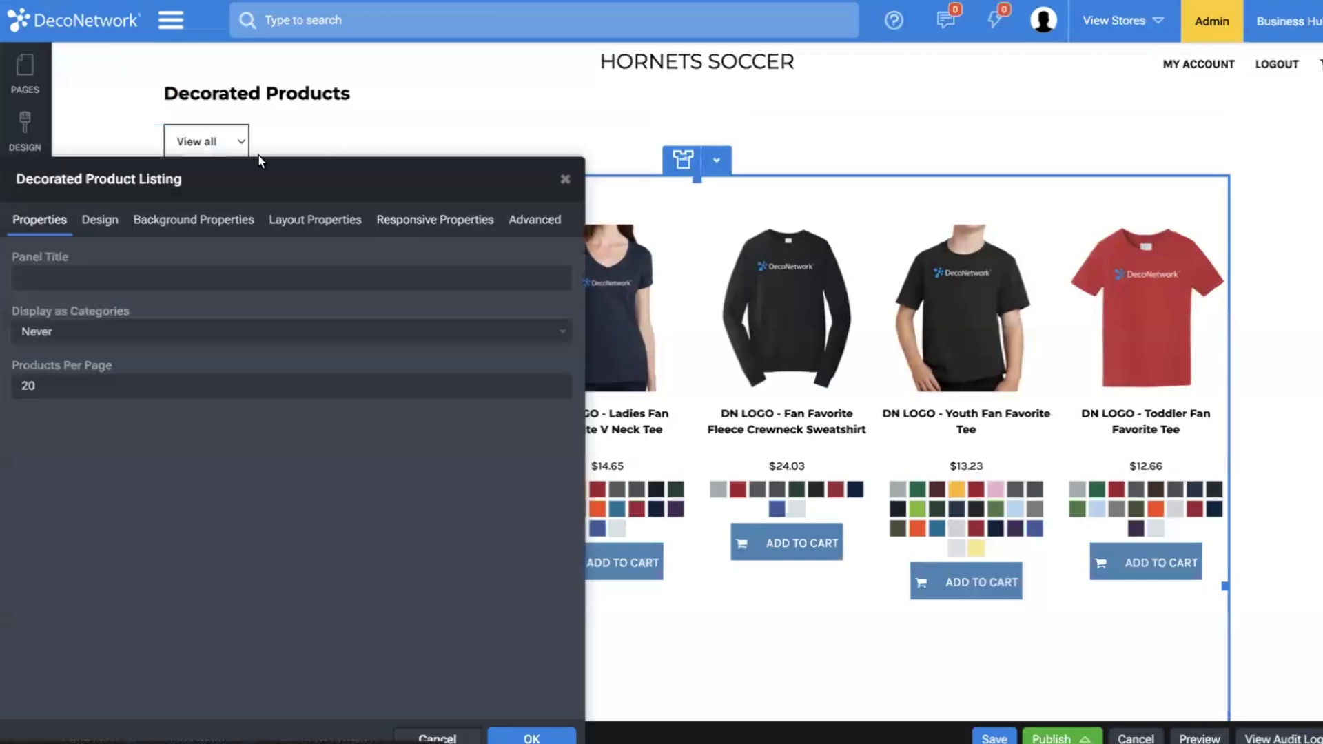
{"action": "double_click", "coordinate": [81, 379]}
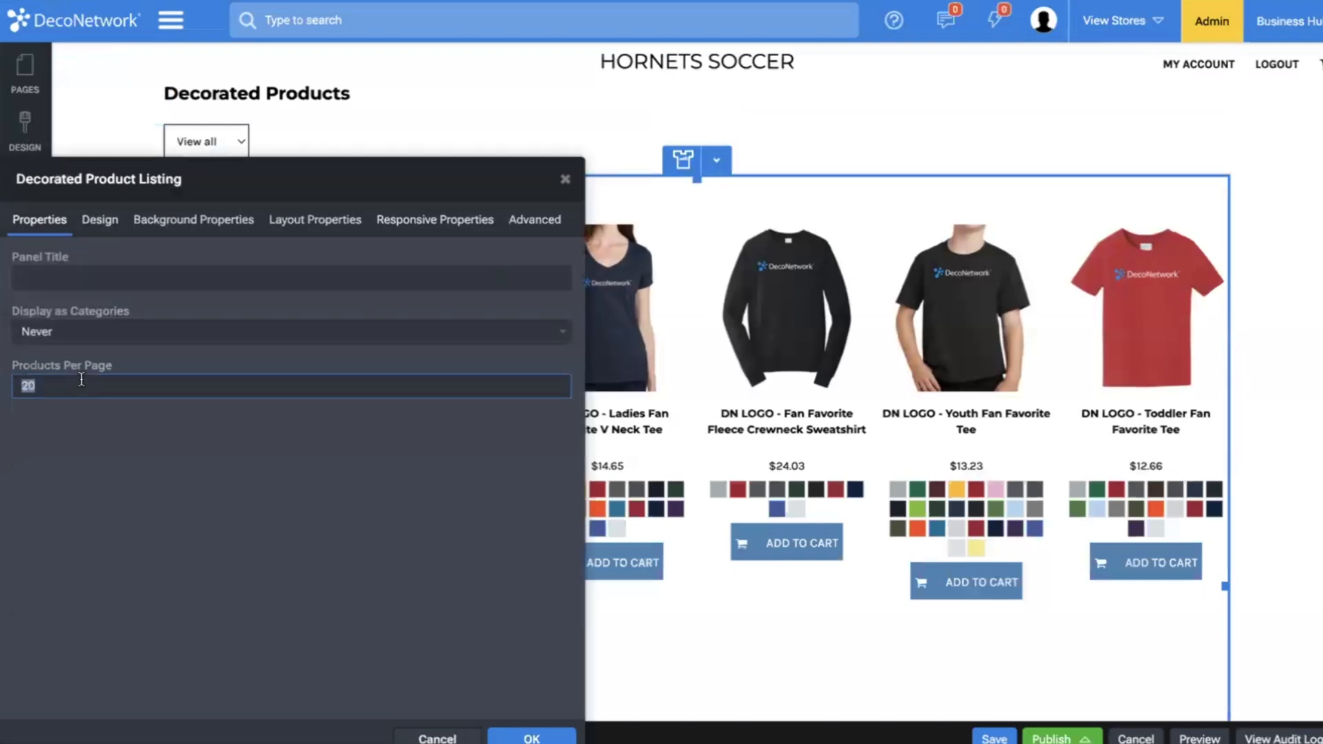
{"action": "left_click", "coordinate": [100, 219]}
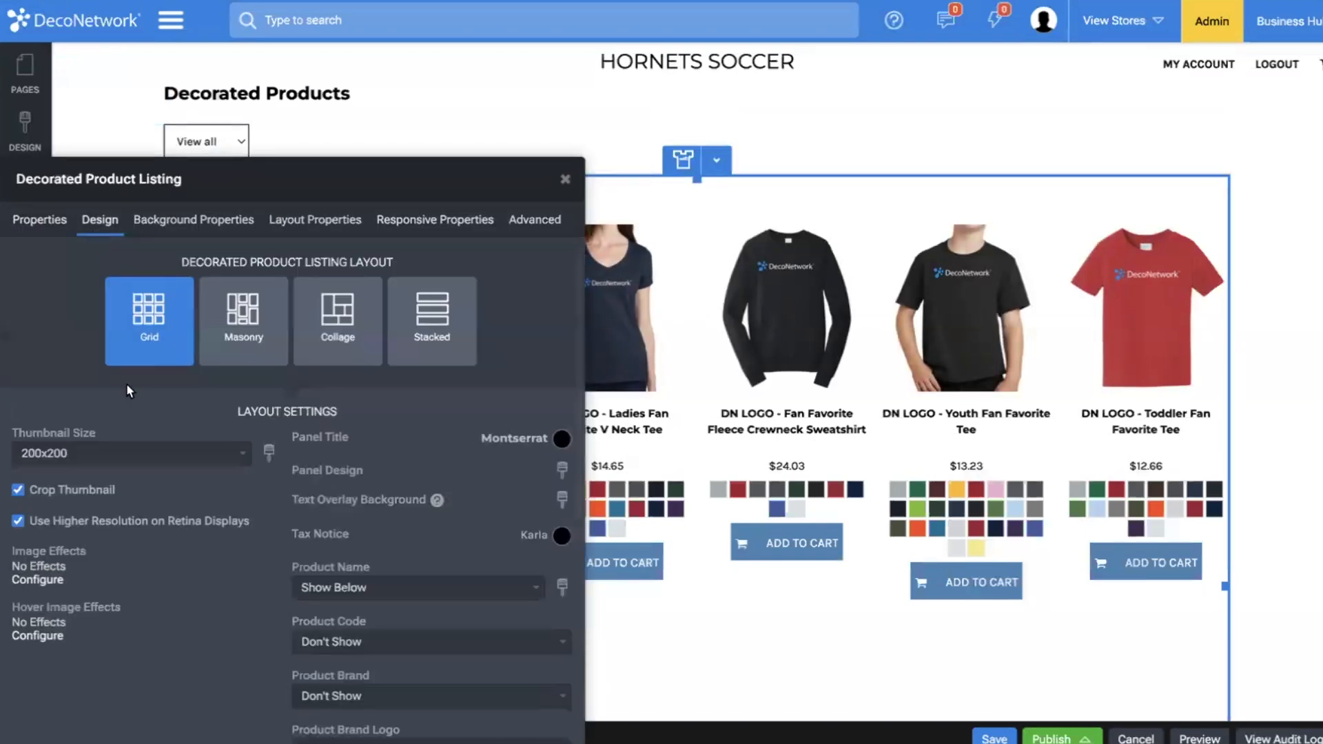
{"action": "left_click", "coordinate": [135, 453]}
{"action": "left_click", "coordinate": [133, 494]}
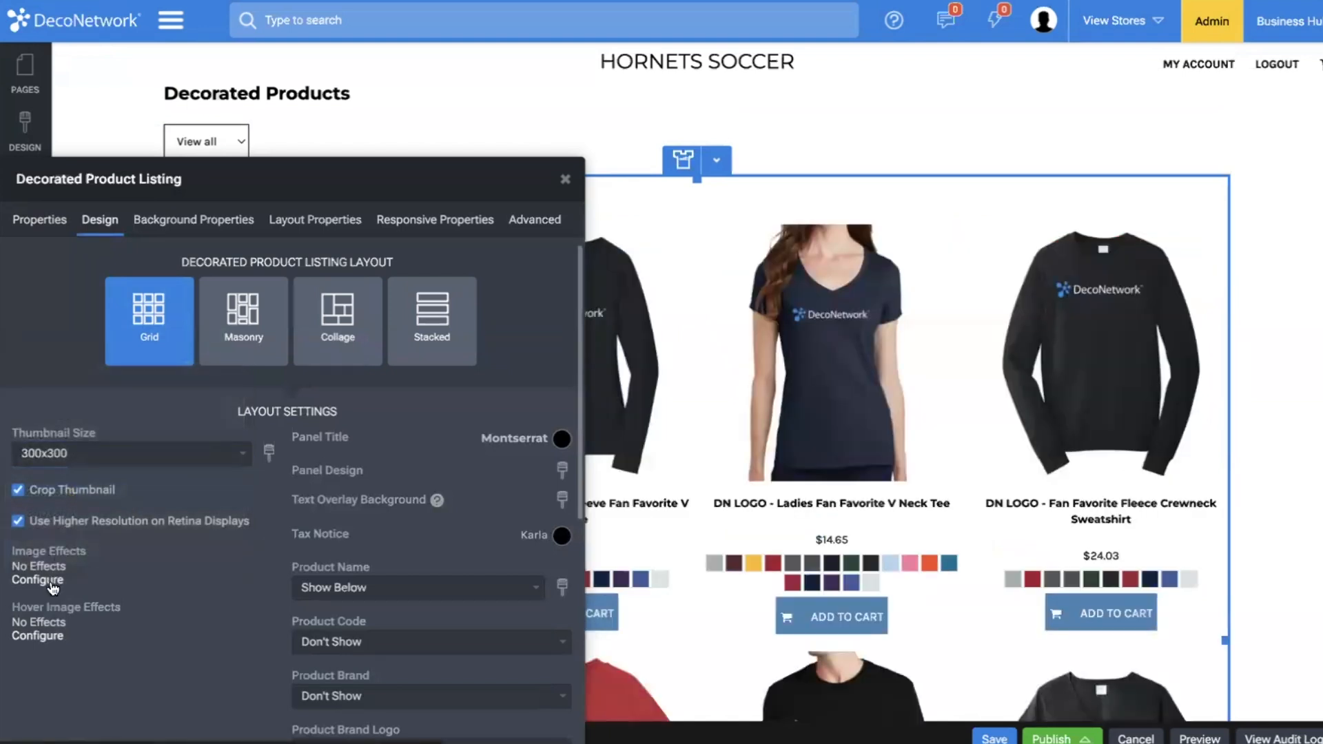
Add a scale transform of 95 to the product listing's hover image effects, with an animation duration of 150.
{"action": "left_click", "coordinate": [43, 635]}
{"action": "left_click", "coordinate": [624, 421]}
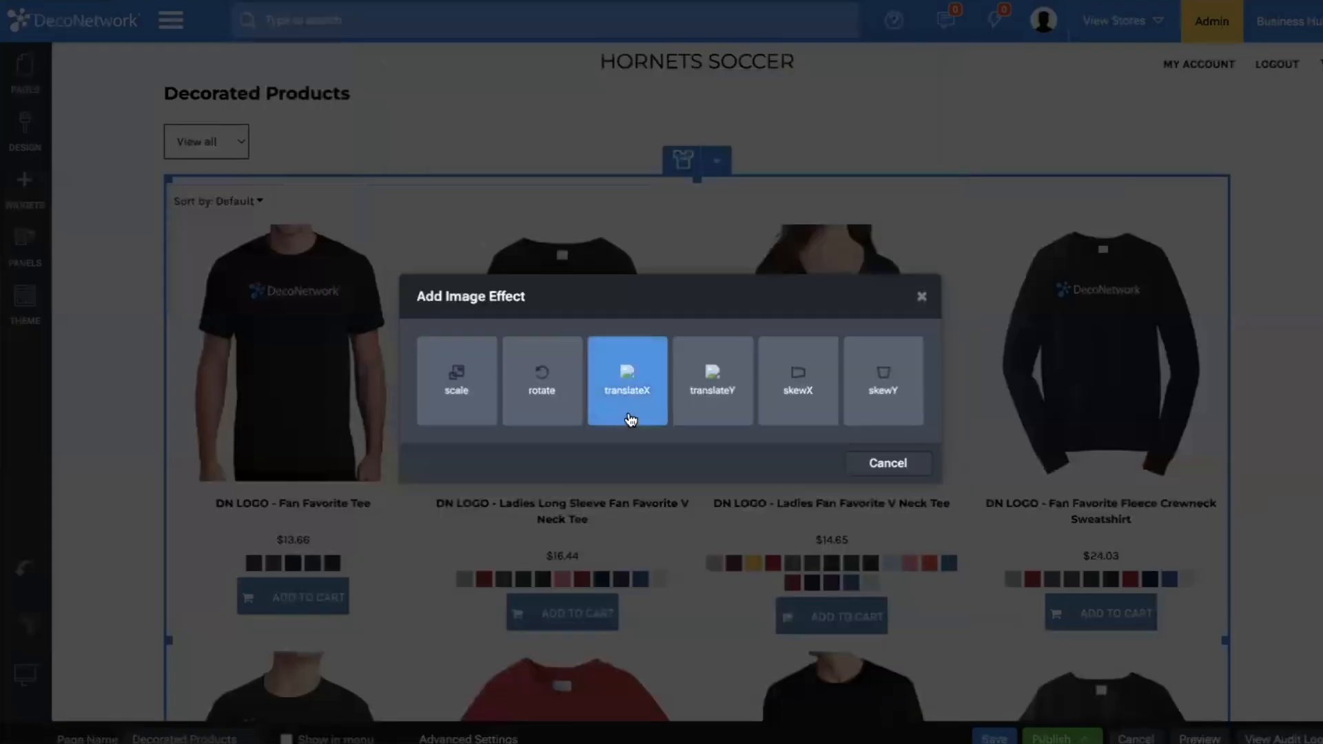
{"action": "left_click", "coordinate": [457, 378]}
{"action": "left_click", "coordinate": [695, 424]}
{"action": "type", "text": "9"}
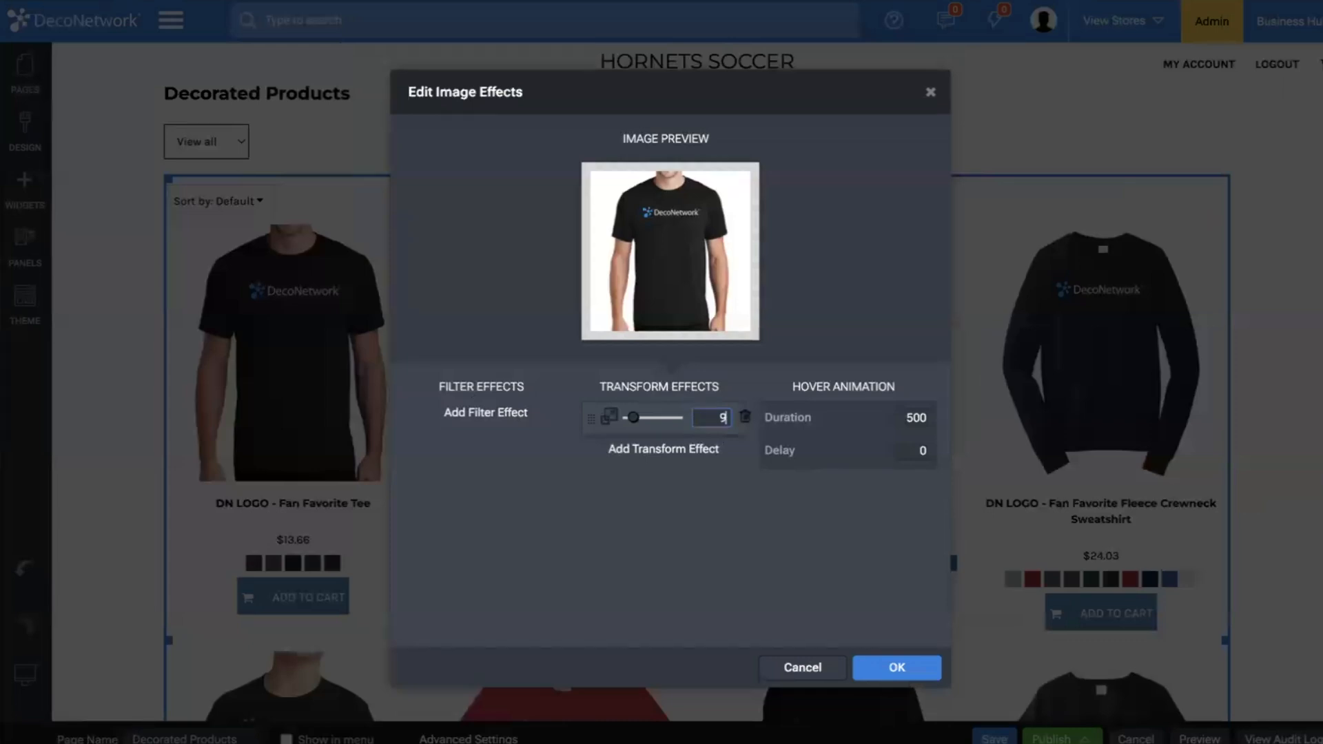
{"action": "key", "text": "Tab"}
{"action": "key", "text": "Tab"}
{"action": "type", "text": "2"}
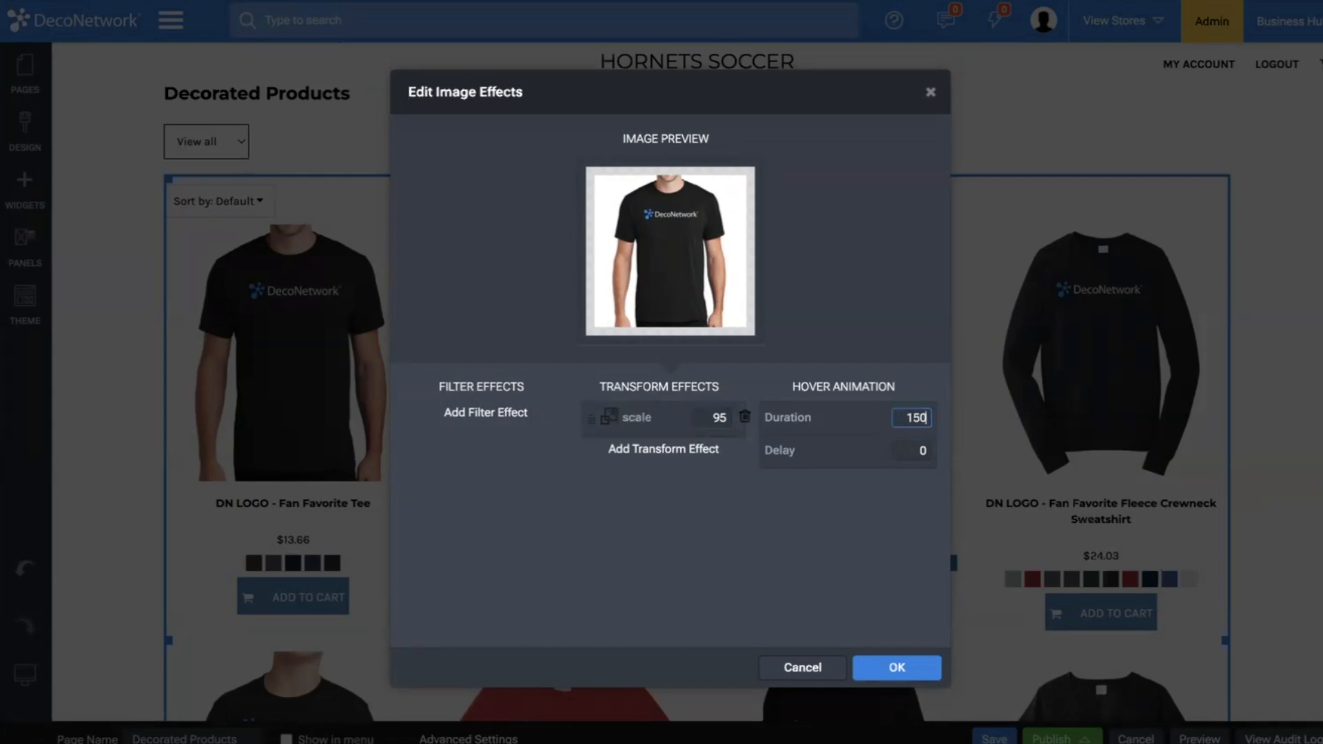
{"action": "left_click", "coordinate": [910, 668]}
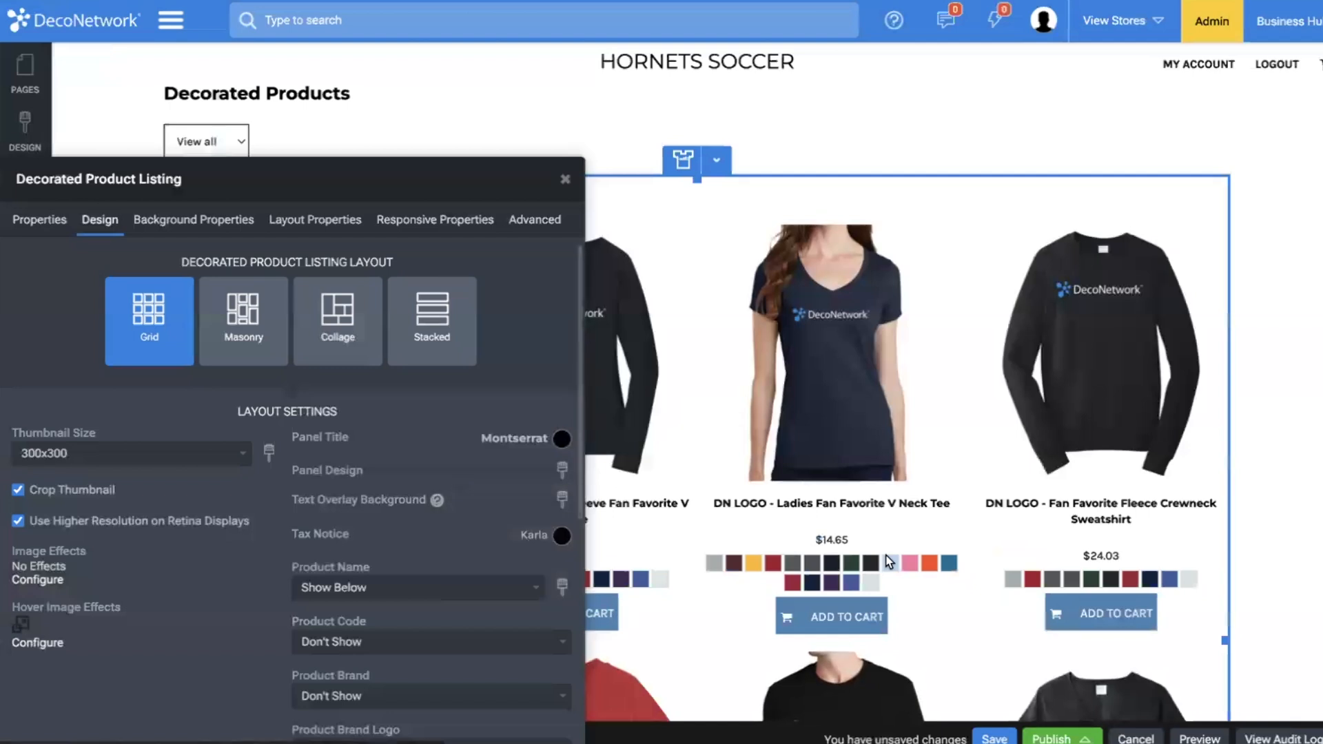
Set the Decorated Product Listing's Add to Cart Button option to Don't Show.
{"action": "scroll", "coordinate": [410, 597], "scroll_direction": "down", "scroll_amount": 7}
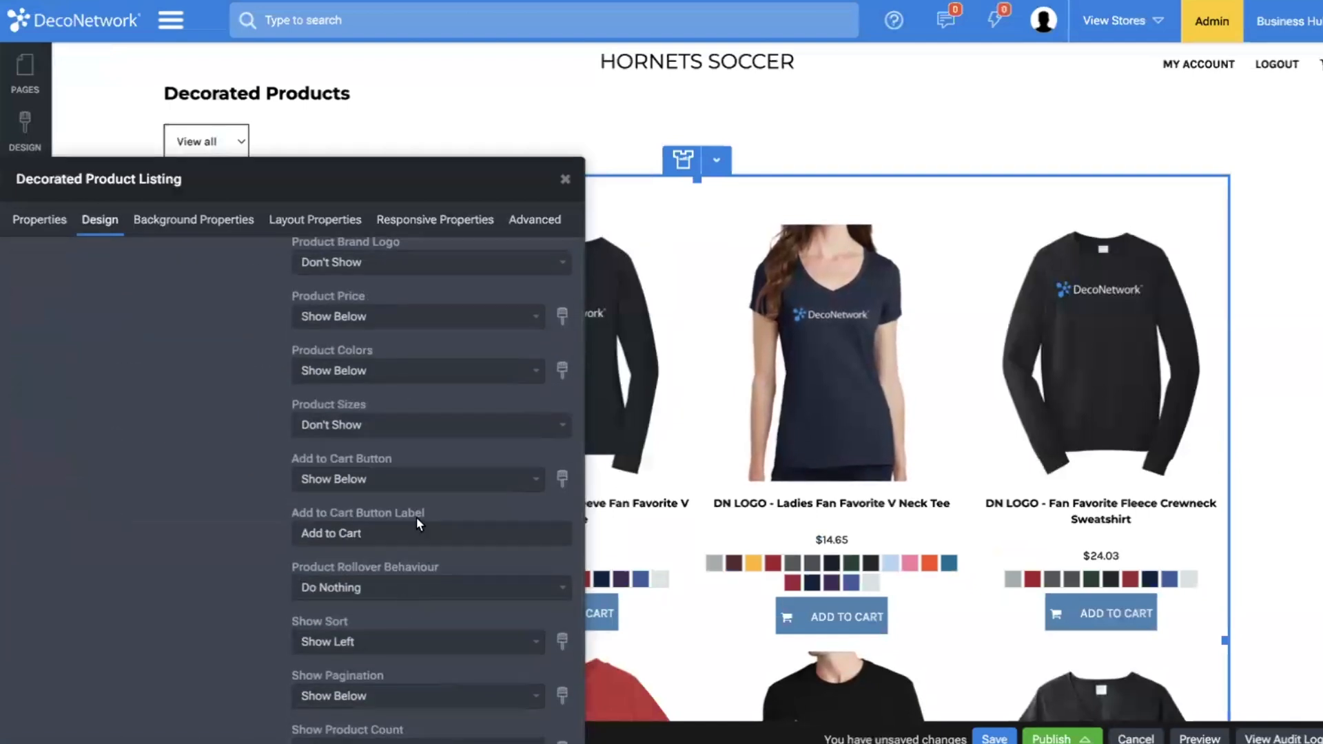
{"action": "left_click", "coordinate": [414, 479]}
{"action": "left_click", "coordinate": [377, 385]}
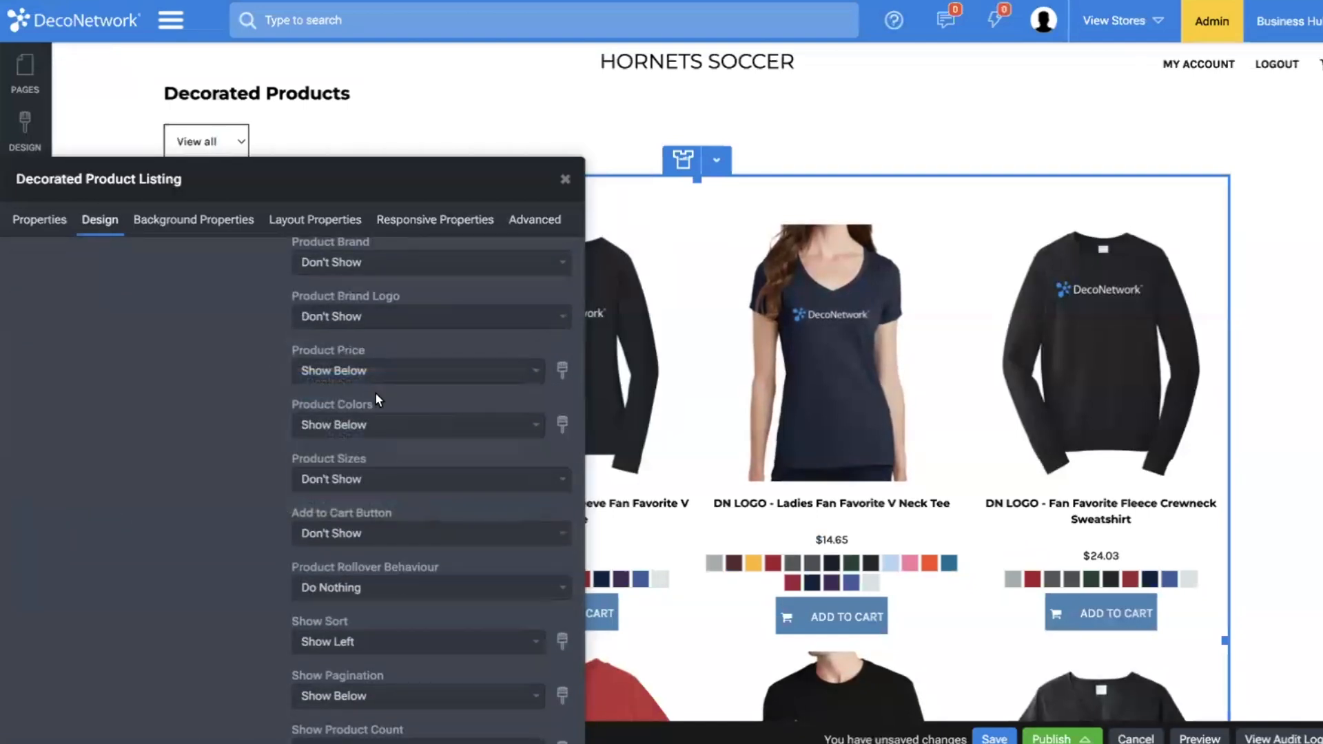
Round the product listing's color swatches into circles by changing their border radius.
{"action": "left_click", "coordinate": [401, 429]}
{"action": "left_click", "coordinate": [563, 424]}
{"action": "left_click", "coordinate": [563, 425]}
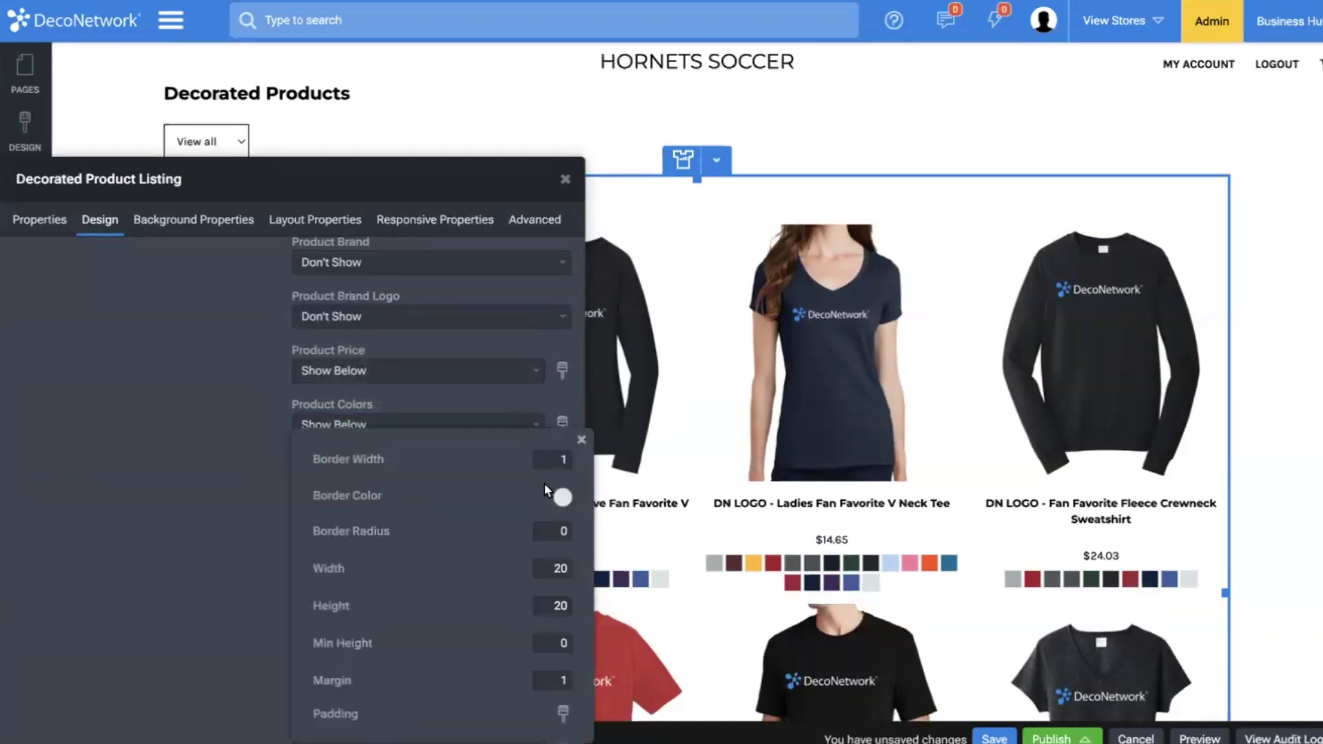
Set the product color swatches' padding to 15 top, 5 right, 20 bottom and 5 left.
{"action": "left_click", "coordinate": [563, 715]}
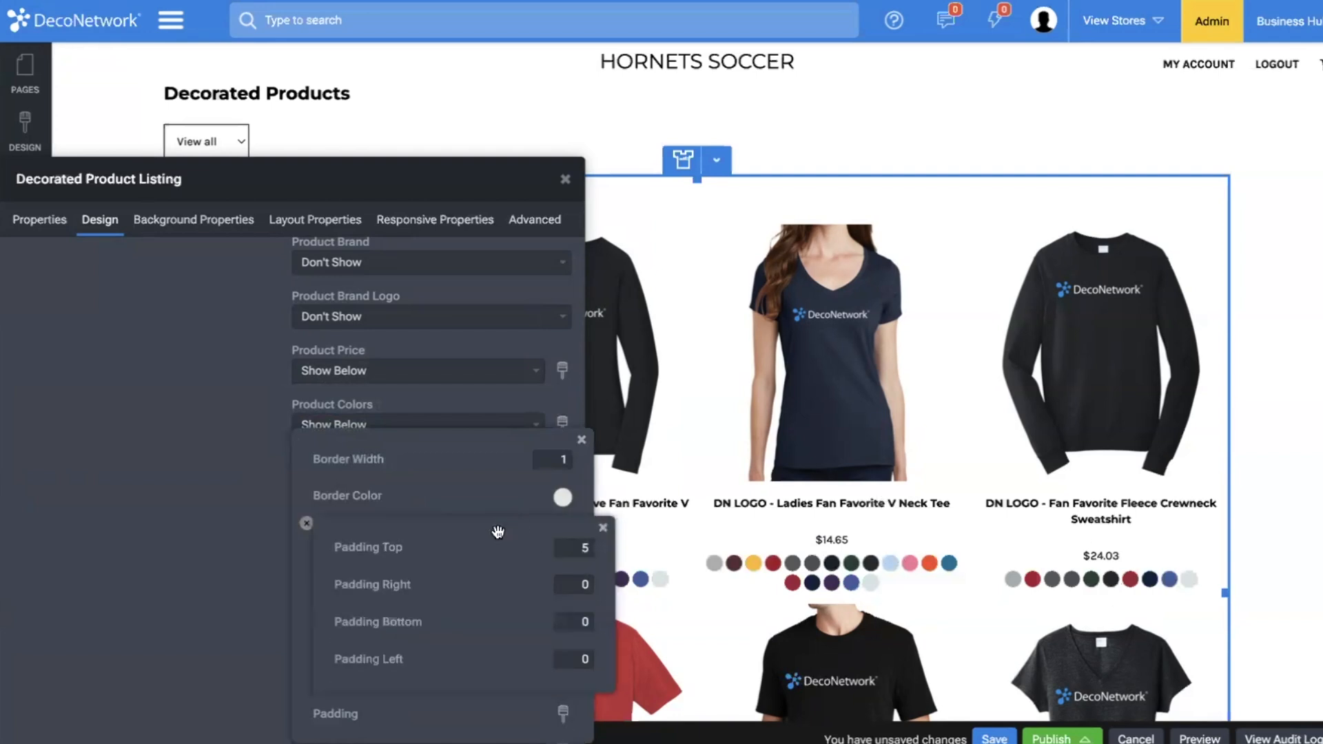
{"action": "left_click_drag", "start_coordinate": [496, 530], "coordinate": [496, 396]}
{"action": "left_click", "coordinate": [579, 487]}
{"action": "type", "text": "2"}
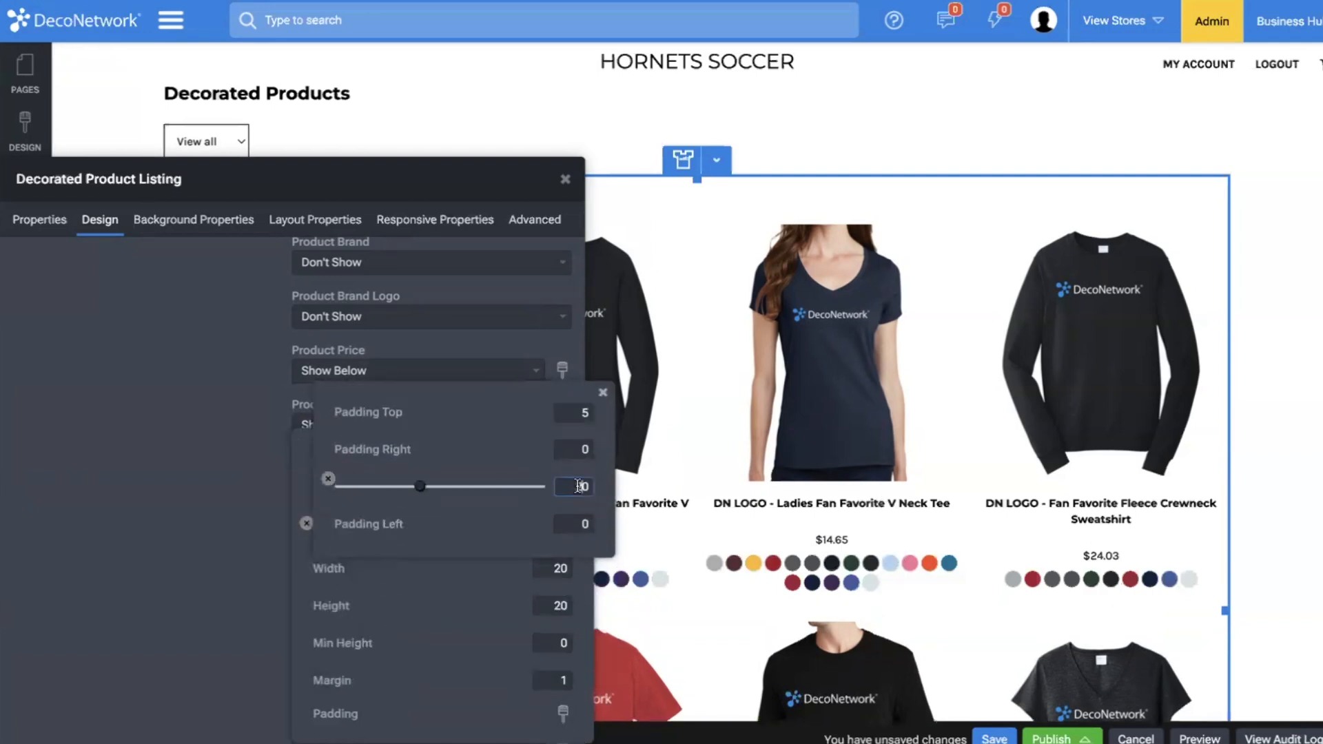
{"action": "key", "text": "Tab"}
{"action": "type", "text": "5"}
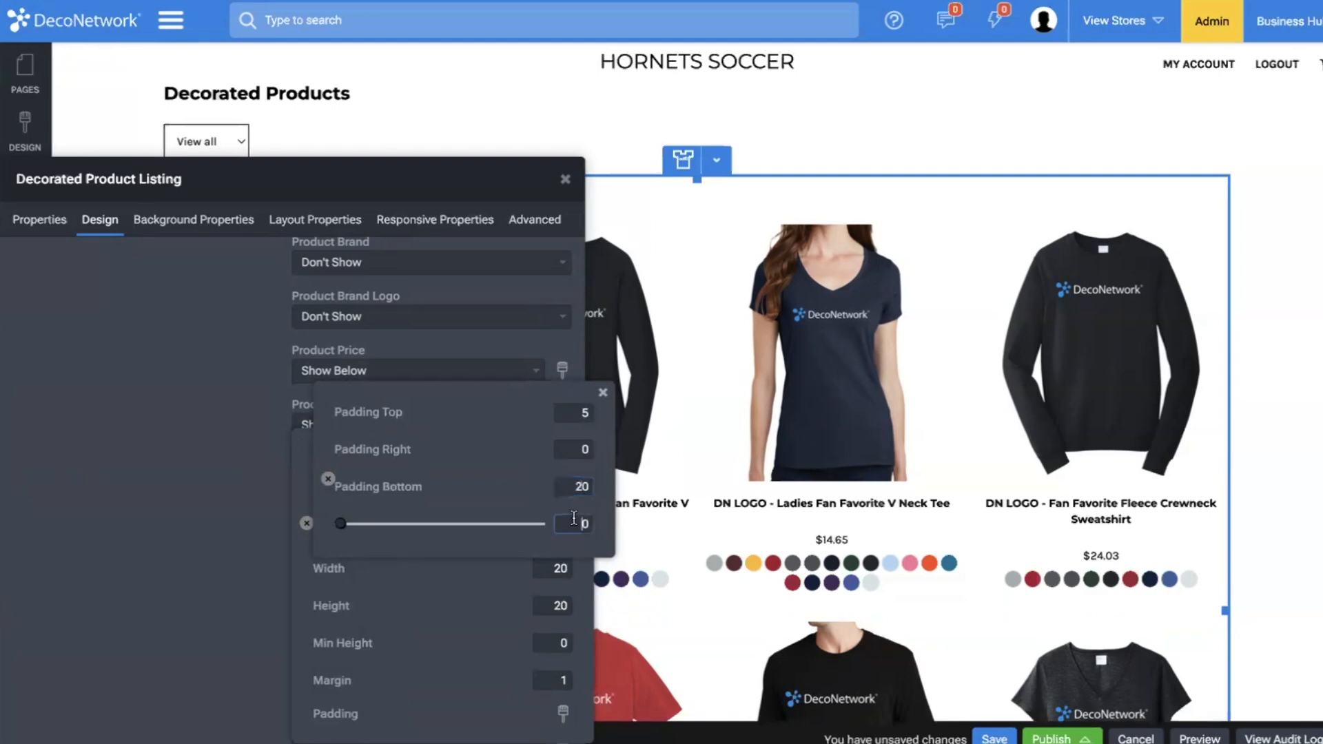
{"action": "left_click", "coordinate": [577, 450]}
{"action": "type", "text": "5"}
{"action": "left_click", "coordinate": [581, 413]}
{"action": "type", "text": "1"}
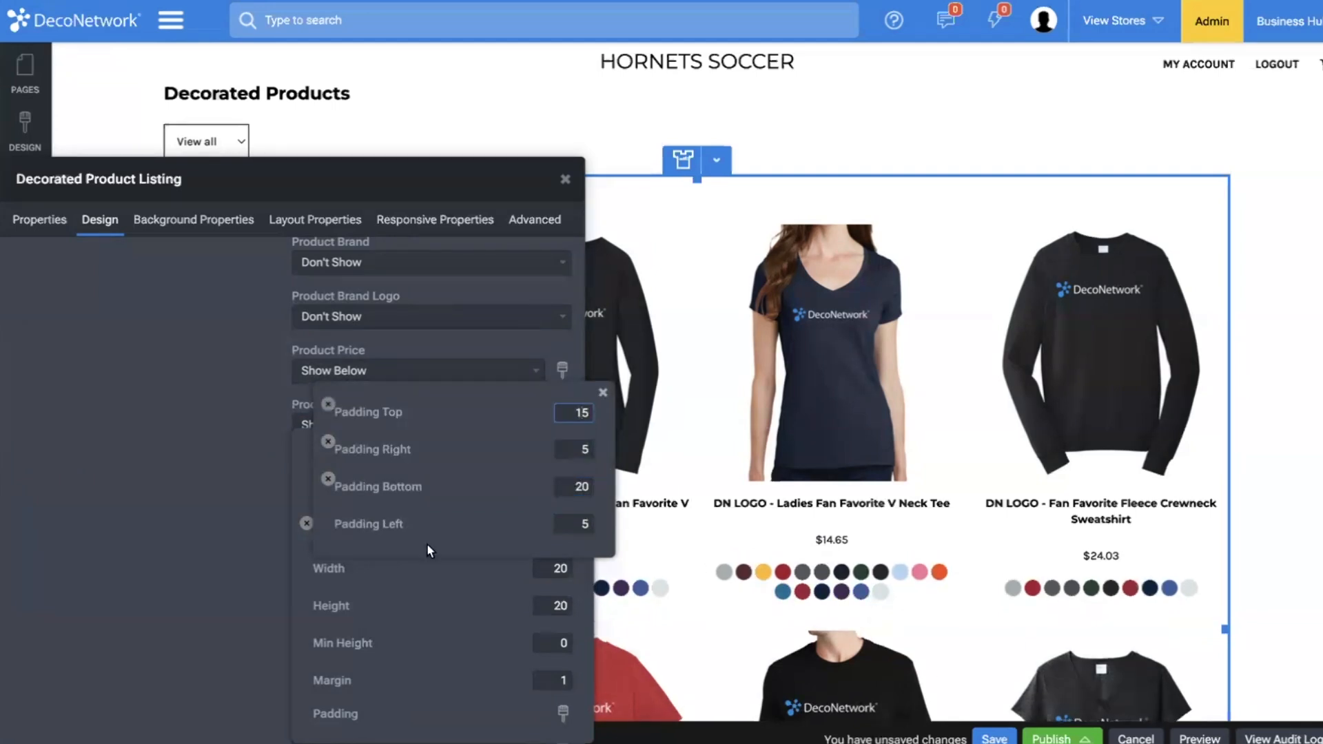
{"action": "left_click", "coordinate": [316, 523]}
{"action": "left_click", "coordinate": [146, 529]}
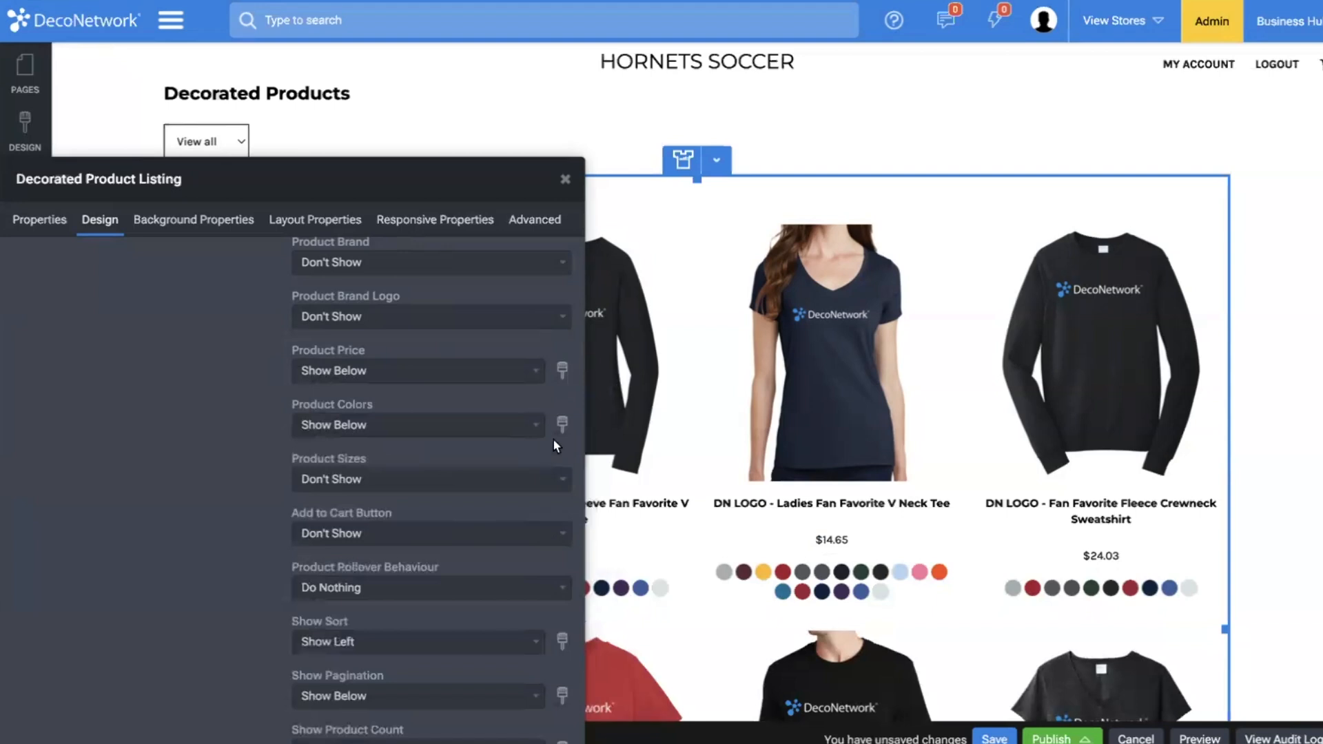
{"action": "left_click", "coordinate": [561, 419]}
{"action": "left_click", "coordinate": [250, 461]}
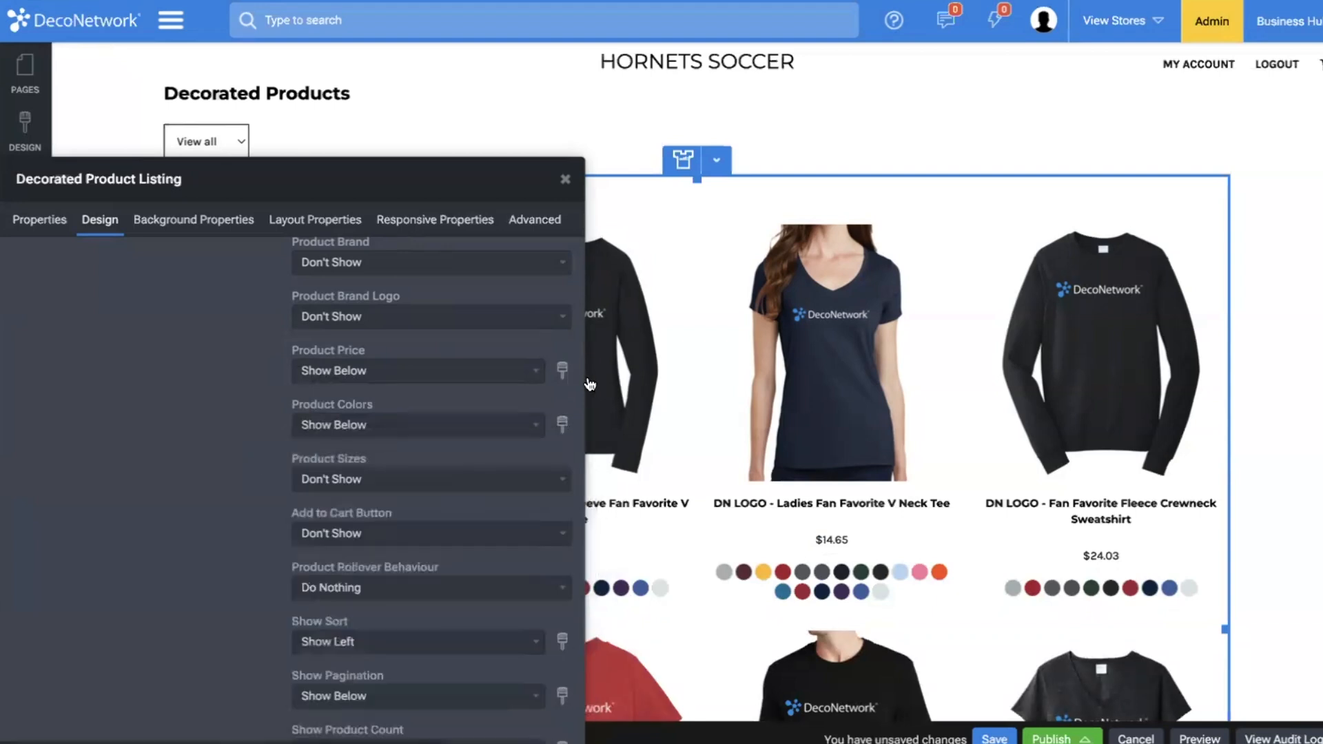
Set the product price text in the listing to weight 600 and size 15.
{"action": "left_click", "coordinate": [562, 370]}
{"action": "left_click", "coordinate": [548, 337]}
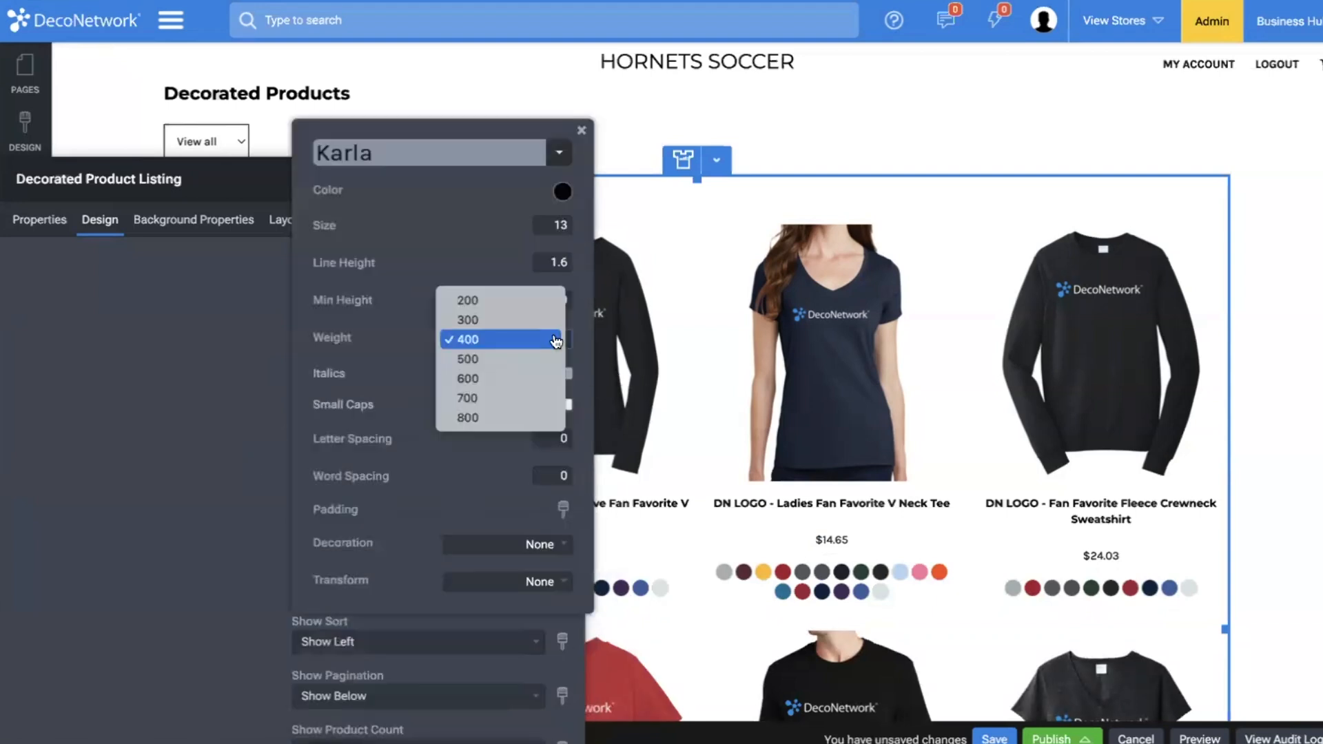
{"action": "left_click", "coordinate": [536, 382]}
{"action": "double_click", "coordinate": [561, 226]}
{"action": "type", "text": "15"}
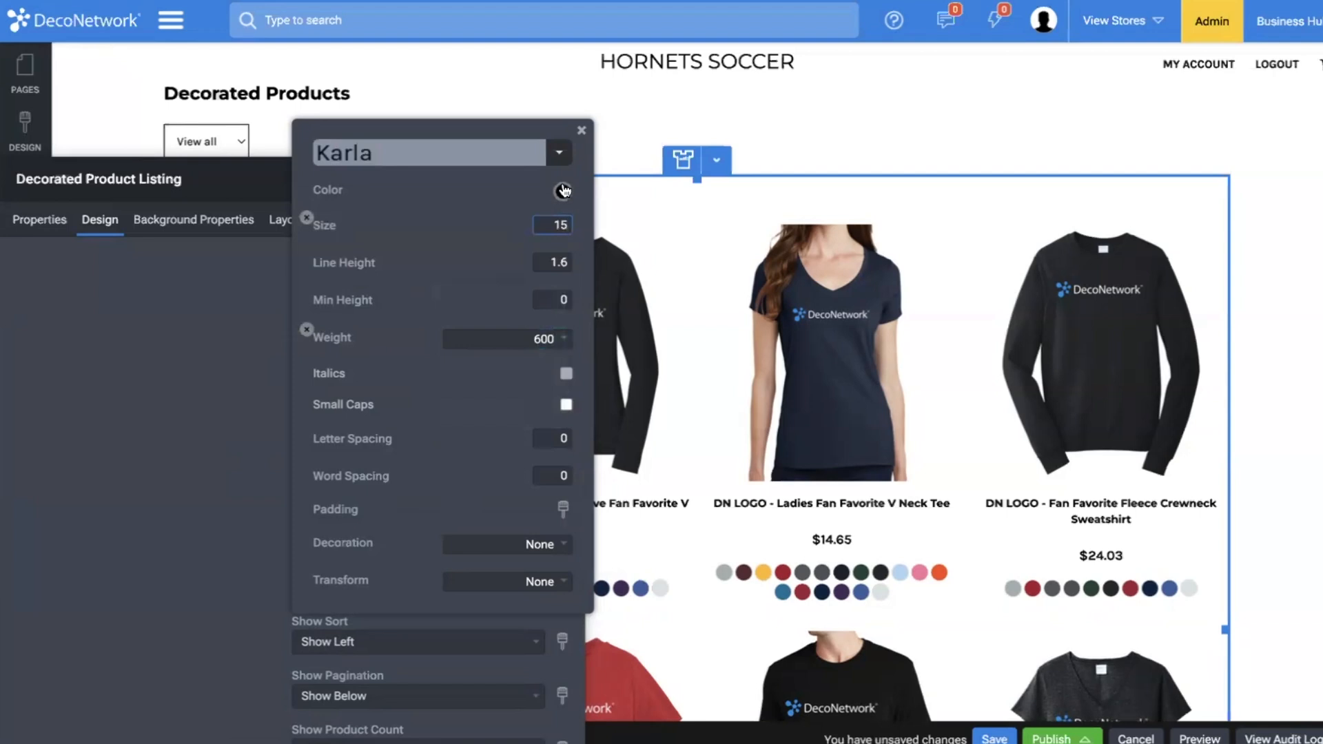
Give the product price text a custom blue color of RGB 0, 126, 223.
{"action": "left_click", "coordinate": [563, 191]}
{"action": "left_click", "coordinate": [474, 264]}
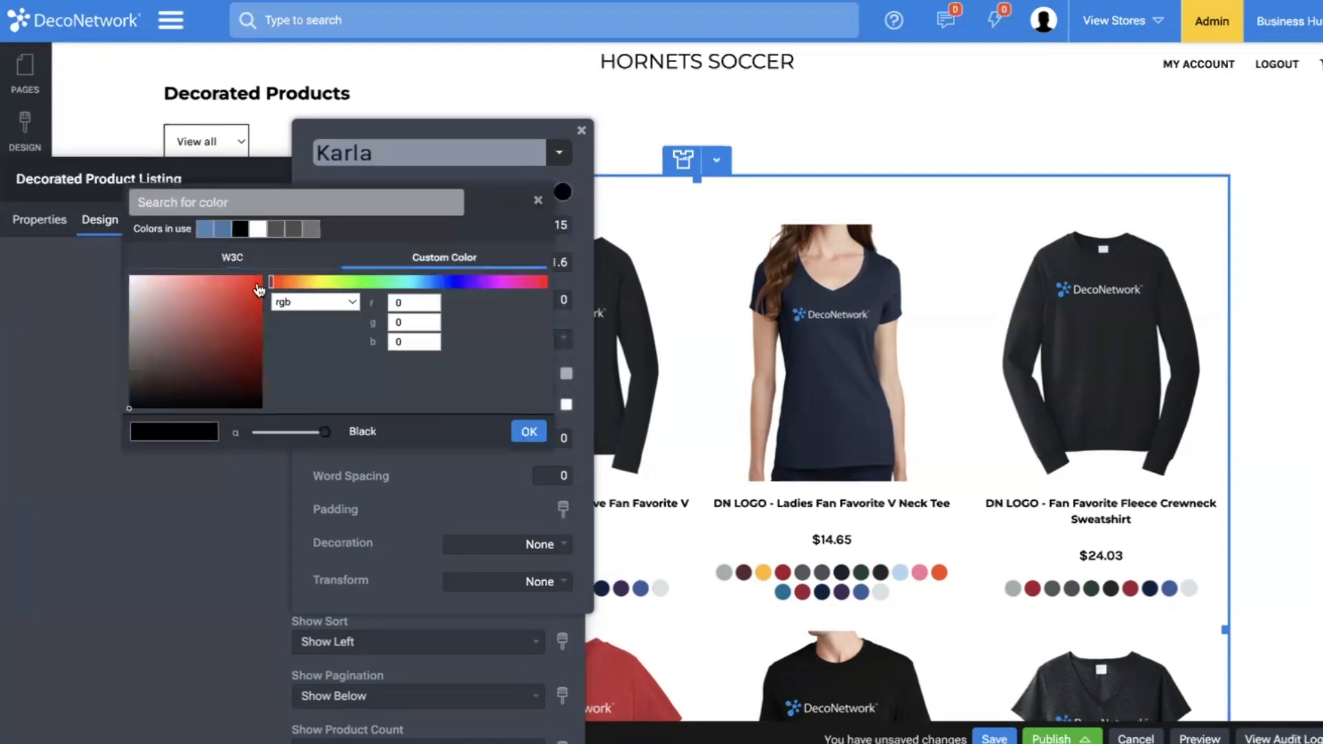
{"action": "left_click_drag", "start_coordinate": [433, 286], "coordinate": [412, 287]}
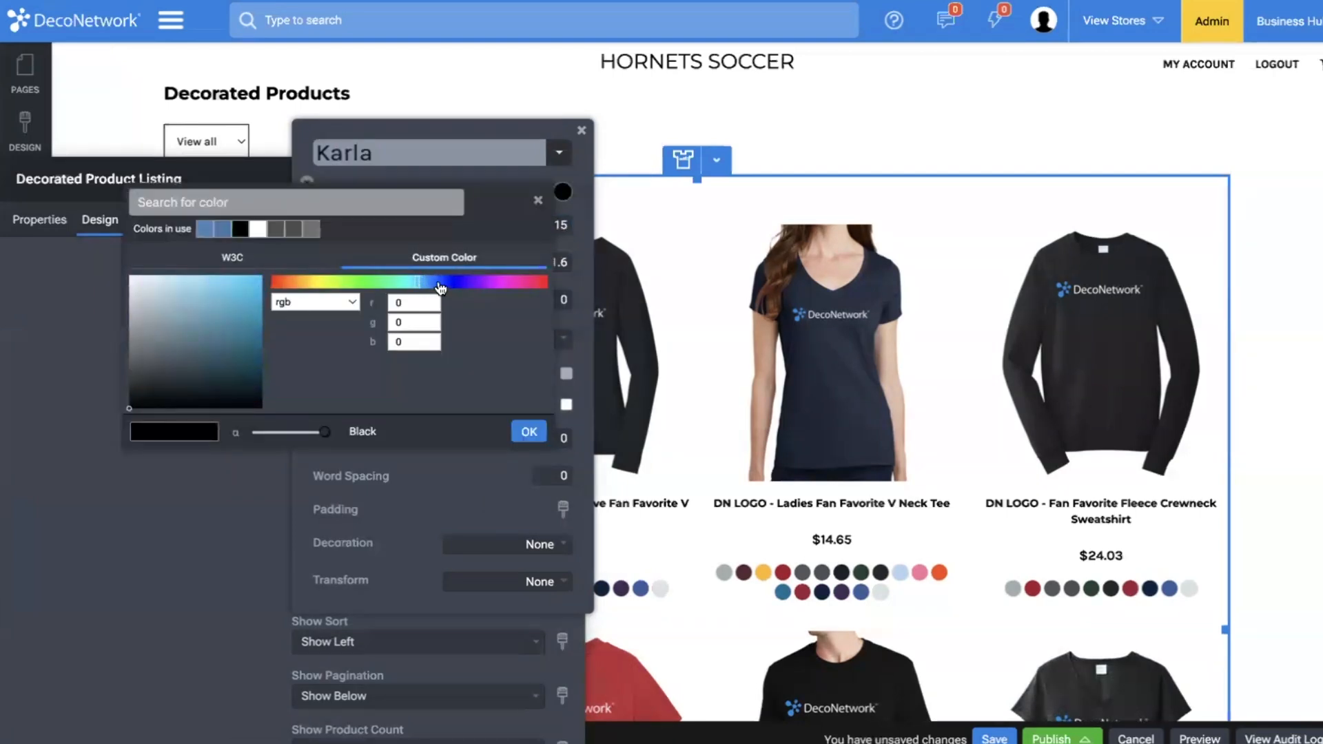
{"action": "left_click", "coordinate": [429, 285]}
{"action": "left_click_drag", "start_coordinate": [227, 312], "coordinate": [279, 288]}
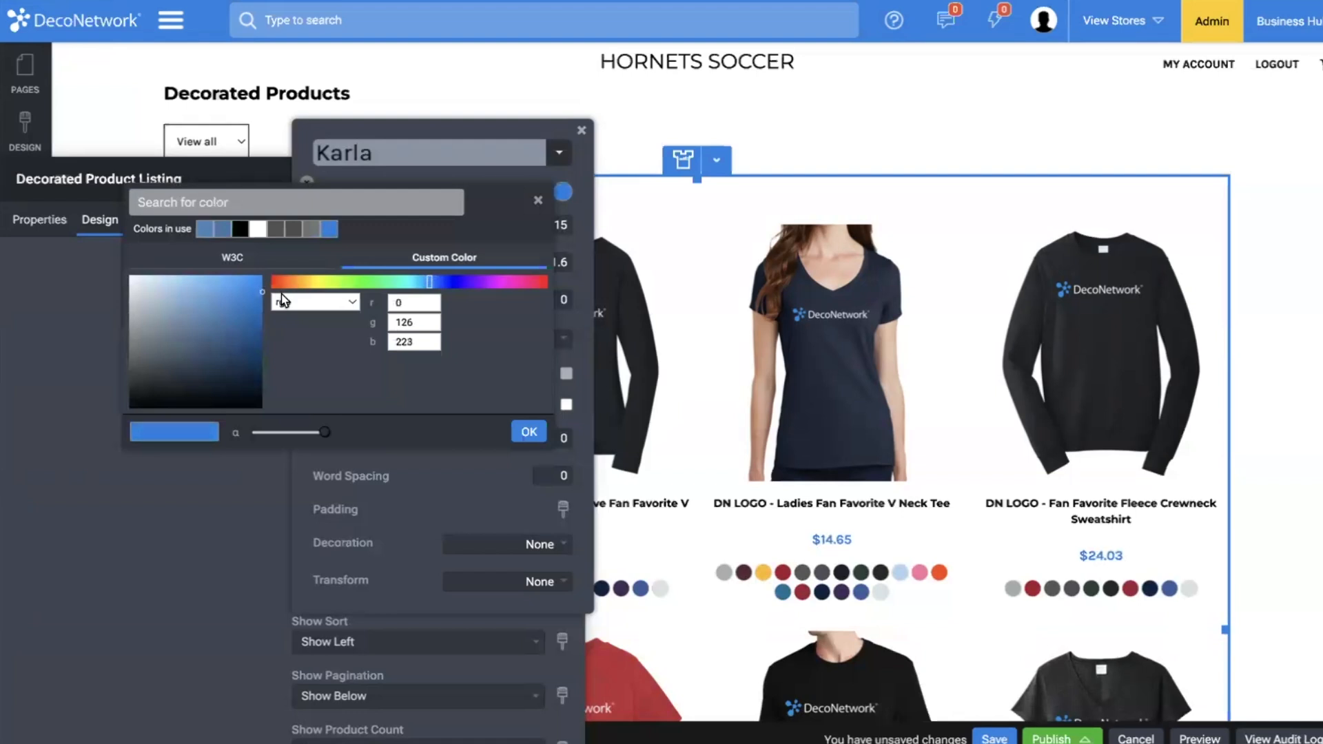
{"action": "left_click", "coordinate": [530, 433]}
{"action": "left_click", "coordinate": [115, 513]}
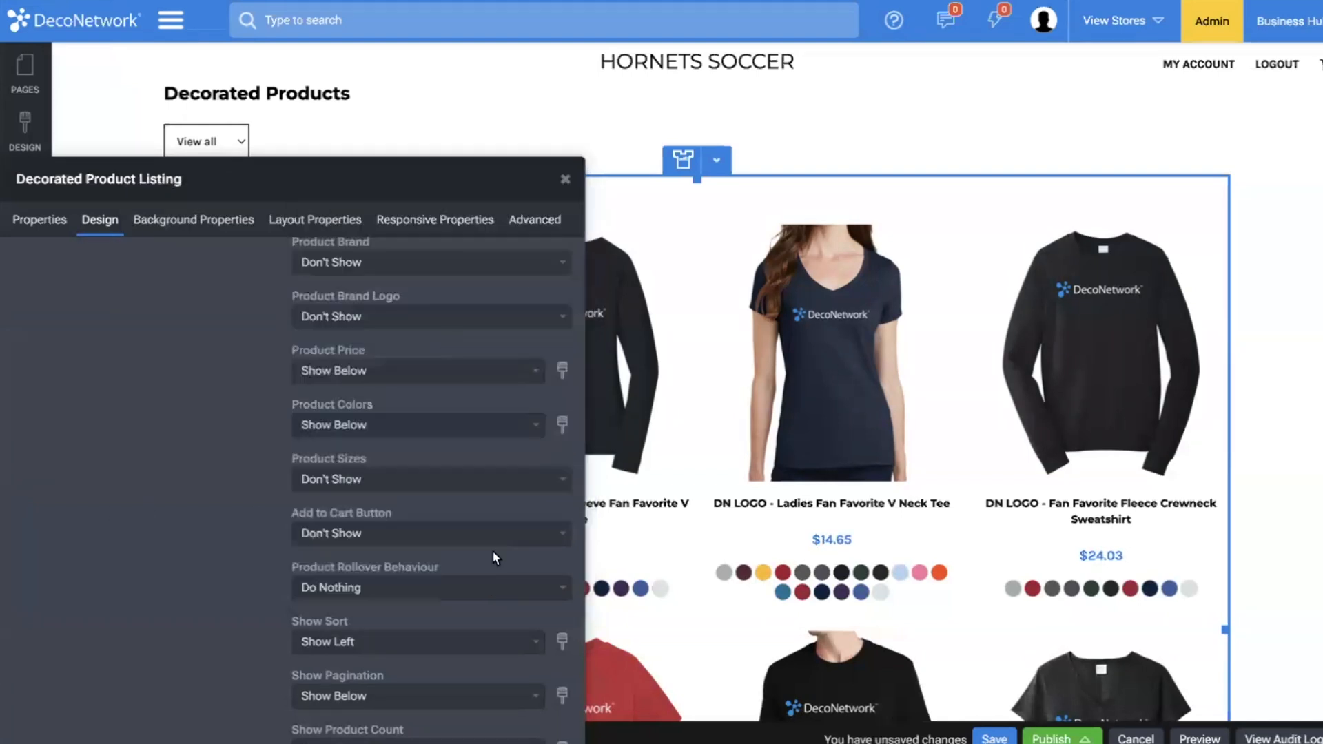
Set the product listing's layout spacing to X-Large.
{"action": "scroll", "coordinate": [679, 522], "scroll_direction": "down", "scroll_amount": 3}
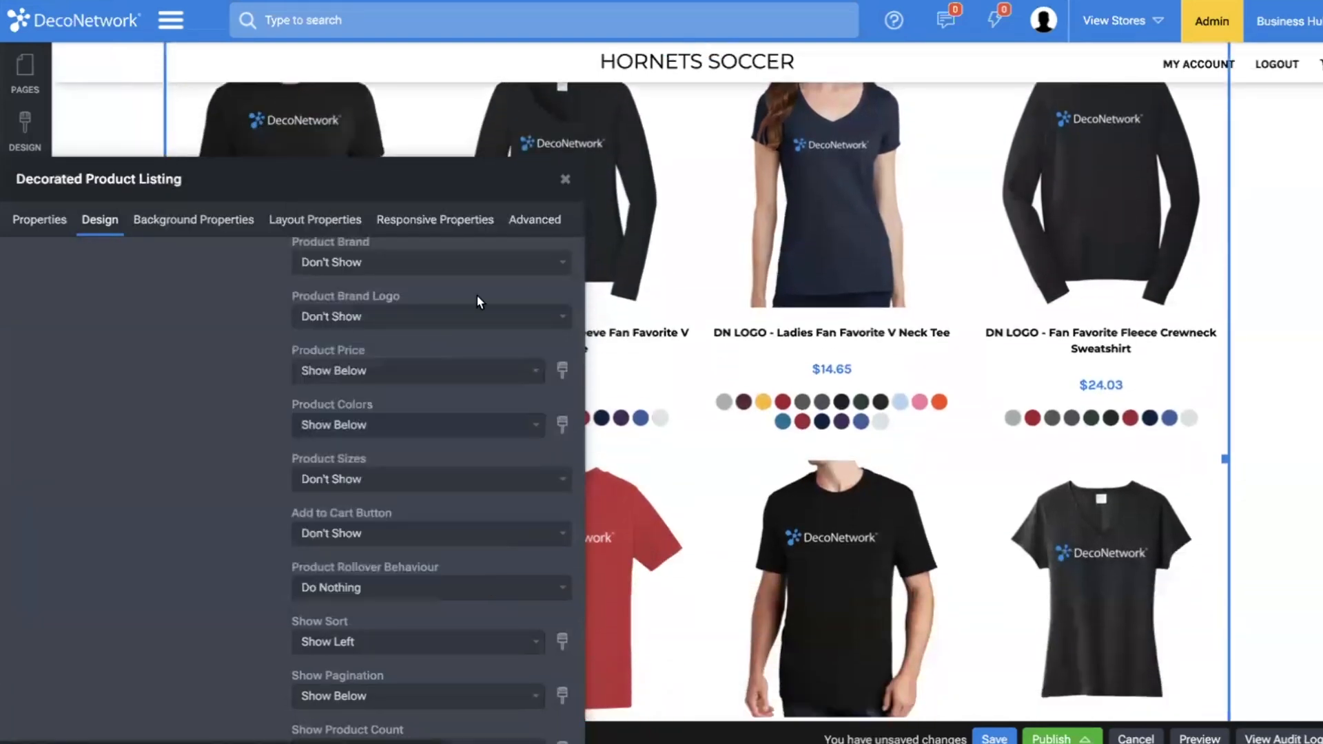
{"action": "left_click", "coordinate": [296, 219]}
{"action": "left_click", "coordinate": [53, 422]}
{"action": "left_click", "coordinate": [56, 469]}
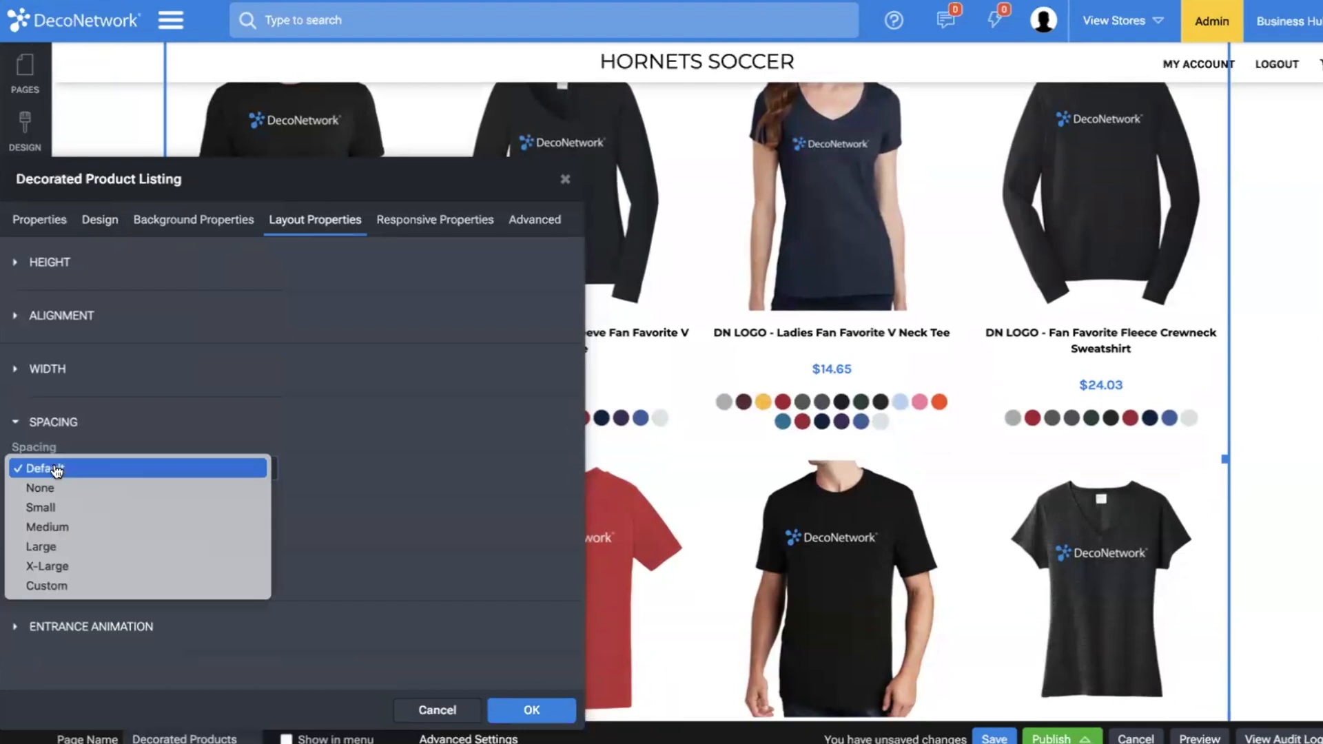
{"action": "left_click", "coordinate": [77, 567]}
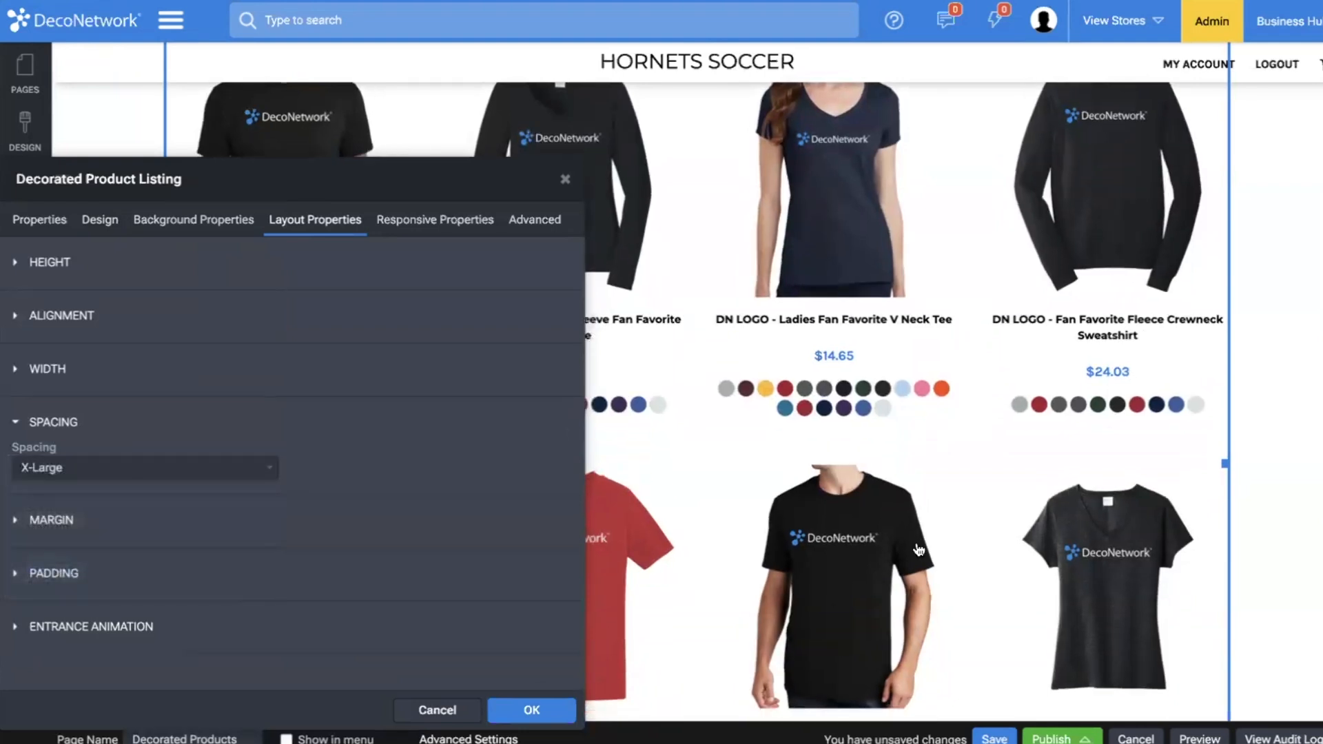
{"action": "scroll", "coordinate": [753, 227], "scroll_direction": "up", "scroll_amount": 2}
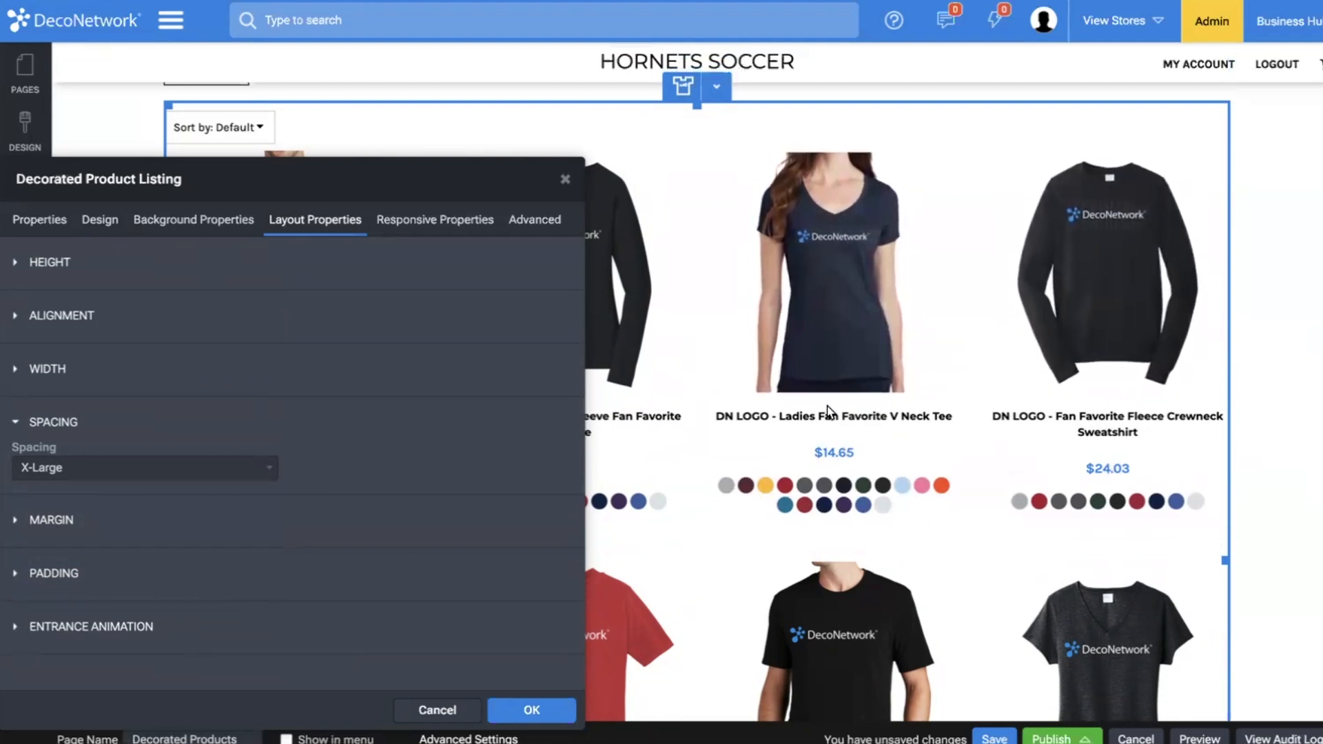
Set the product name's minimum height to 36 in the listing design and close the listing's properties.
{"action": "left_click", "coordinate": [99, 219]}
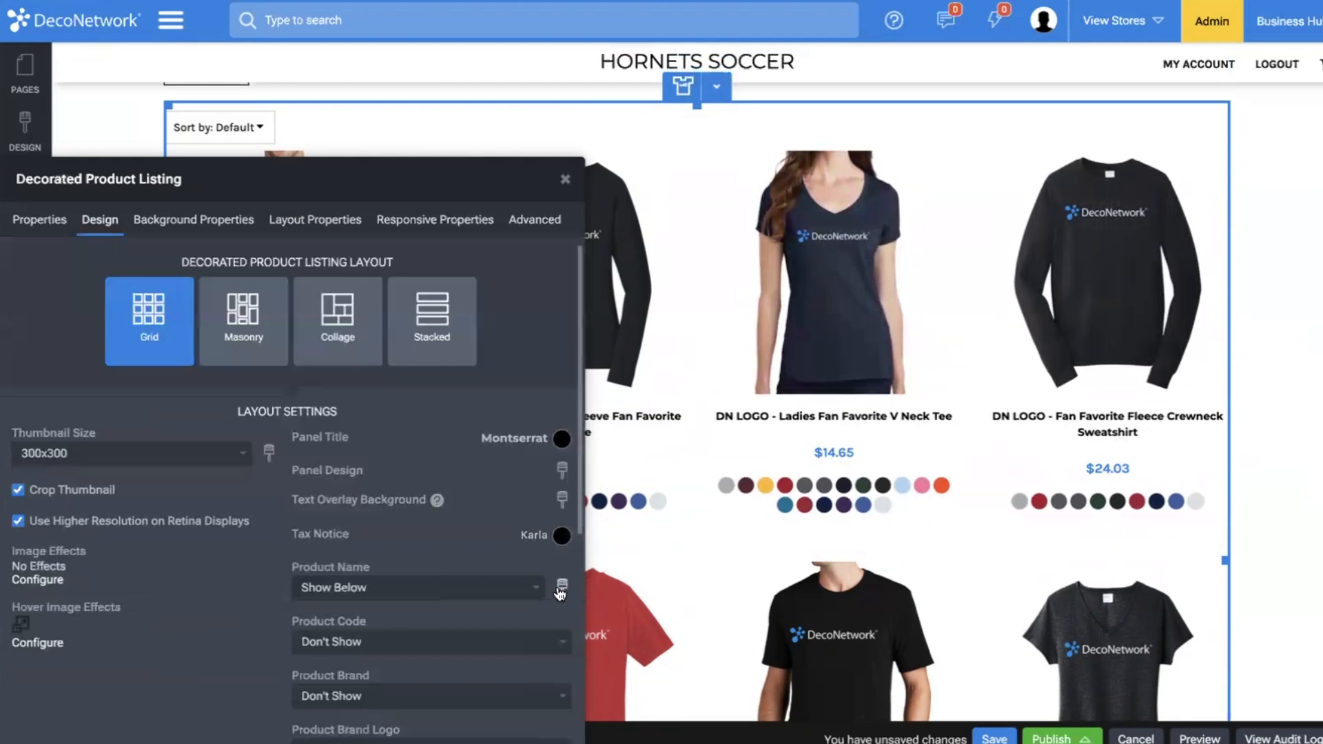
{"action": "left_click", "coordinate": [562, 585]}
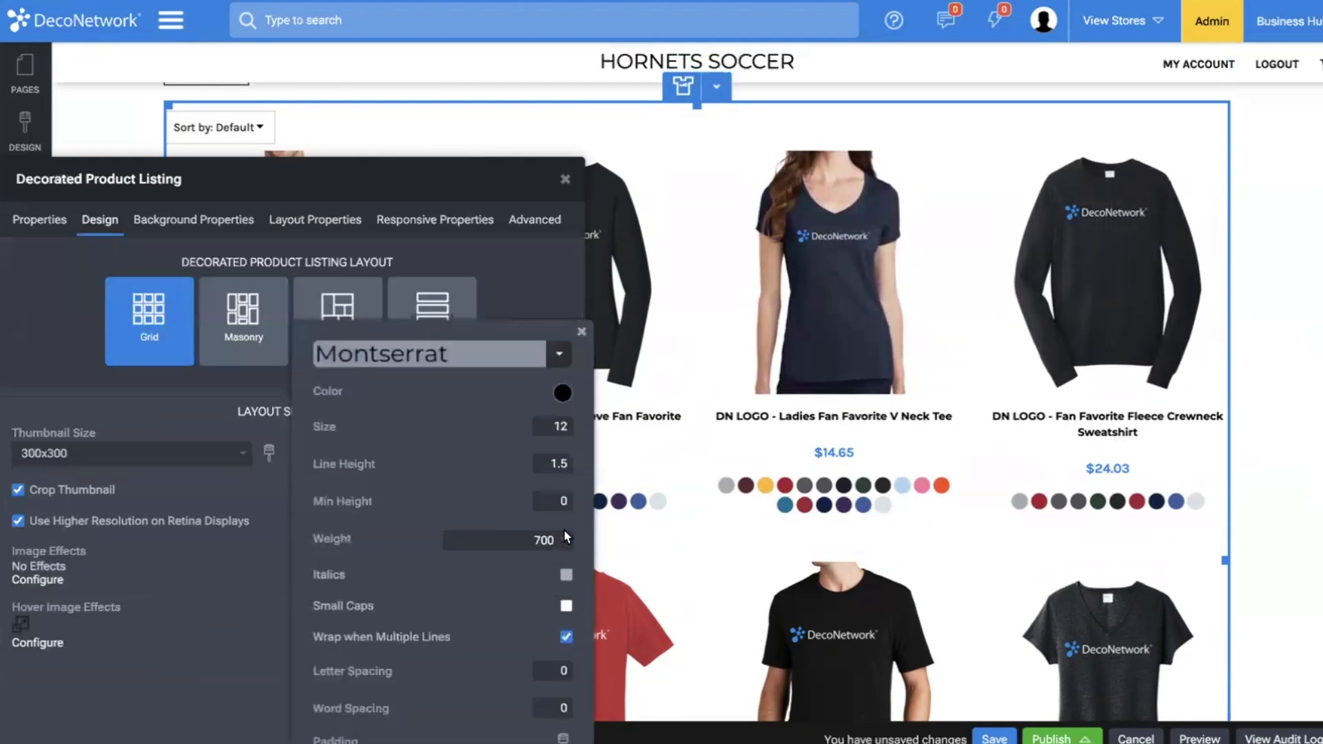
{"action": "mouse_move", "coordinate": [545, 425]}
{"action": "mouse_move", "coordinate": [526, 461]}
{"action": "type", "text": "36"}
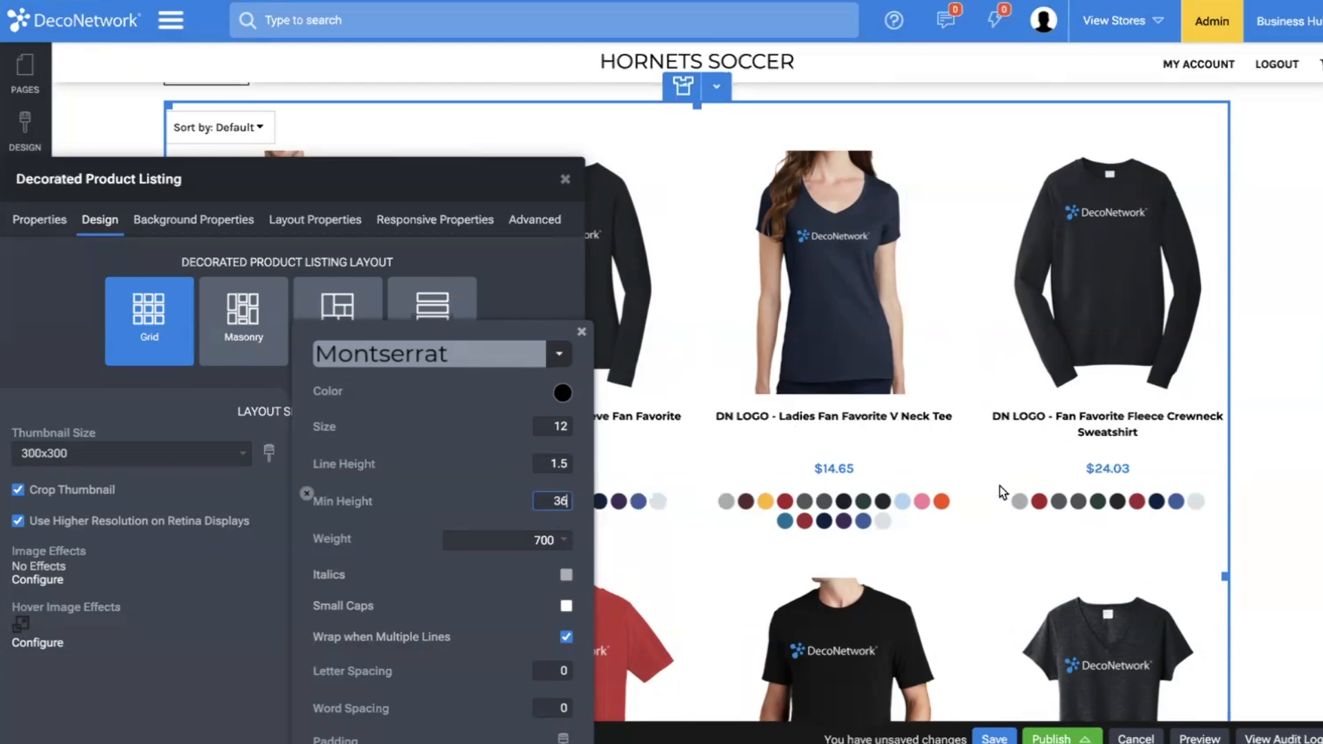
{"action": "left_click", "coordinate": [1258, 460]}
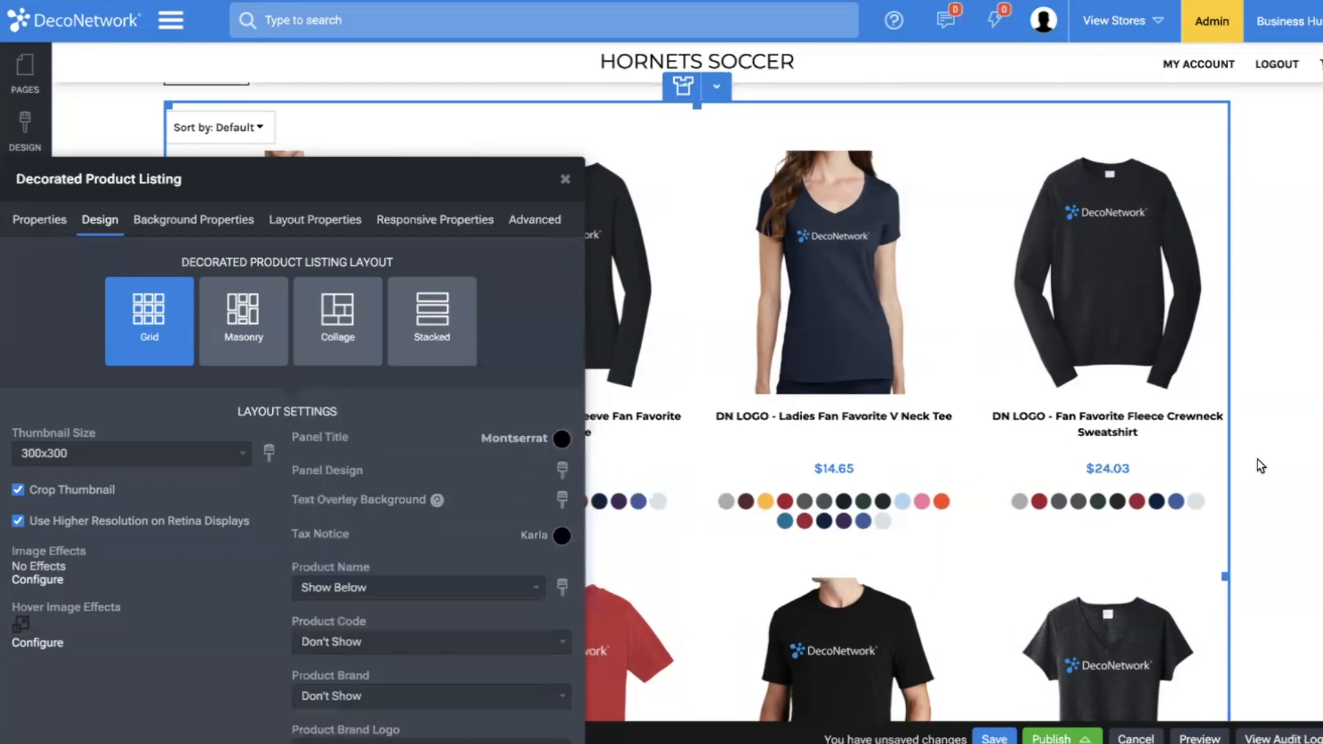
{"action": "left_click", "coordinate": [1258, 461]}
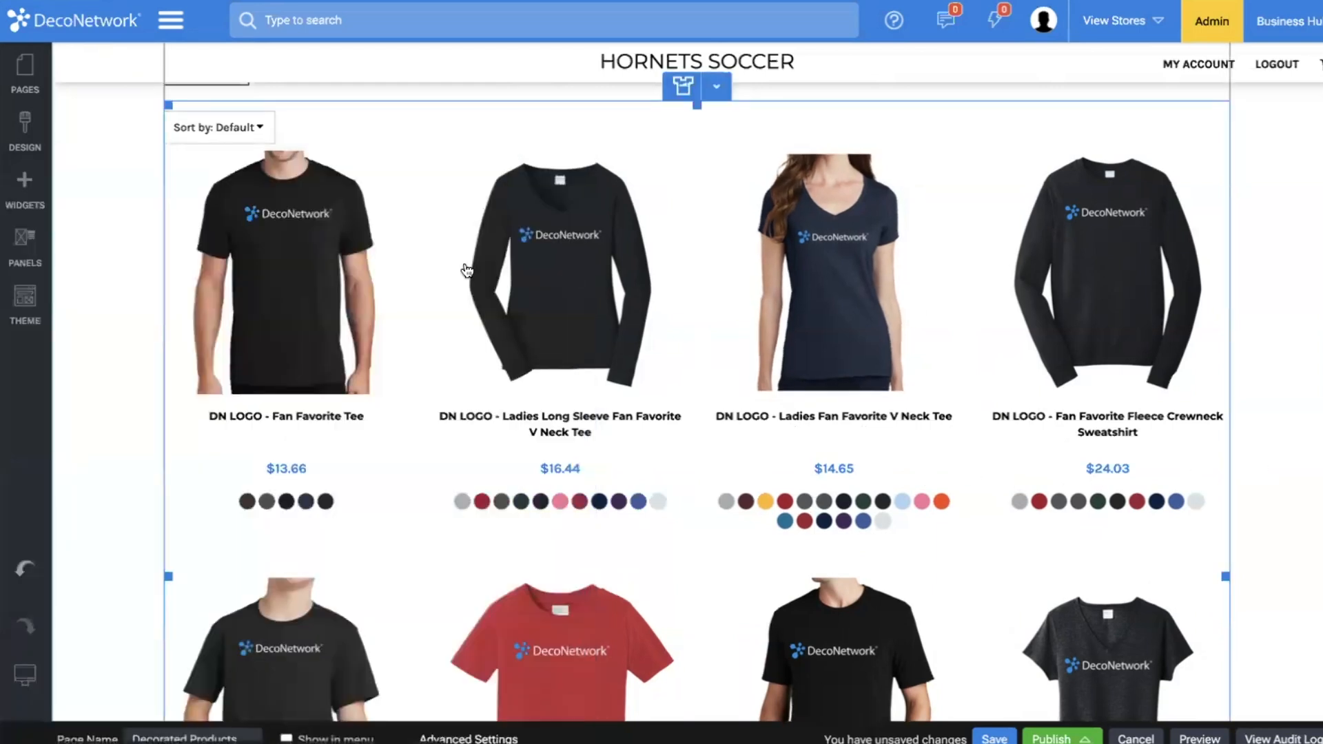
Delete the page title from the Decorated Products page and save the page.
{"action": "scroll", "coordinate": [464, 272], "scroll_direction": "down", "scroll_amount": 7}
{"action": "scroll", "coordinate": [464, 251], "scroll_direction": "up", "scroll_amount": 7}
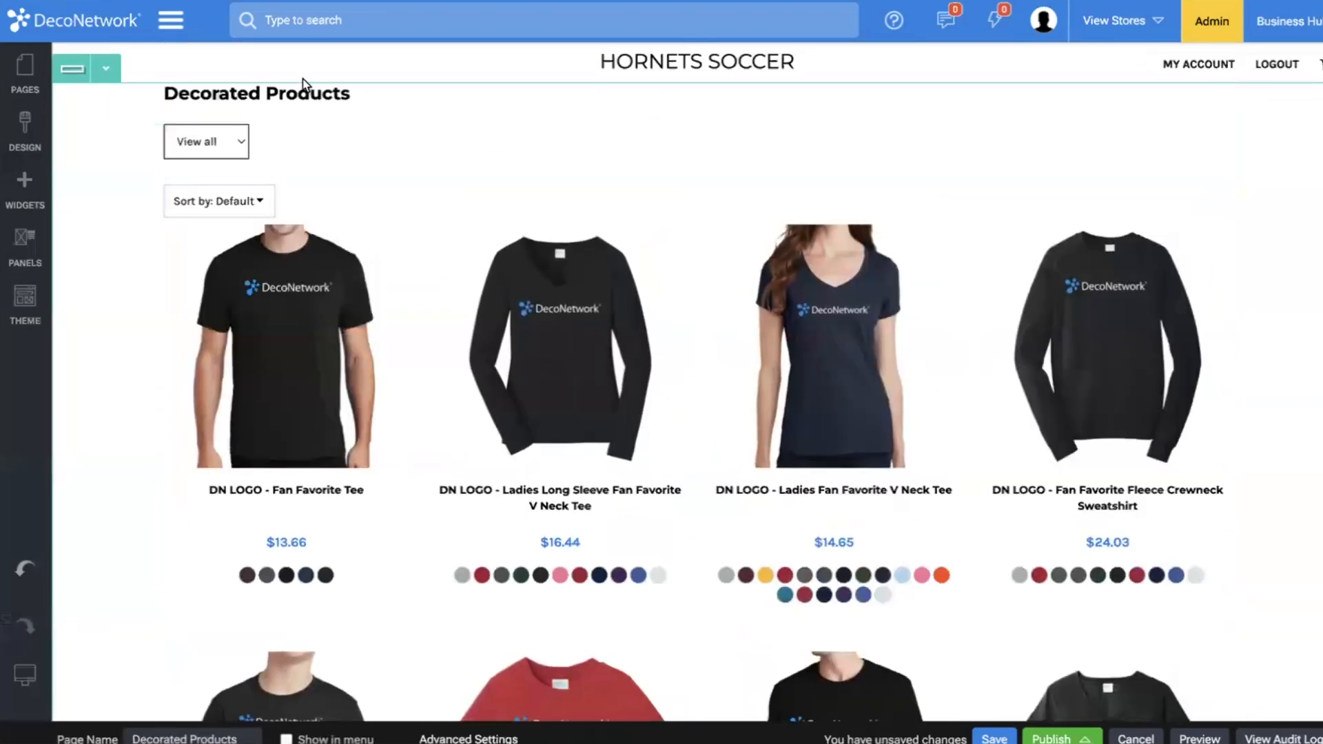
{"action": "left_click", "coordinate": [709, 73]}
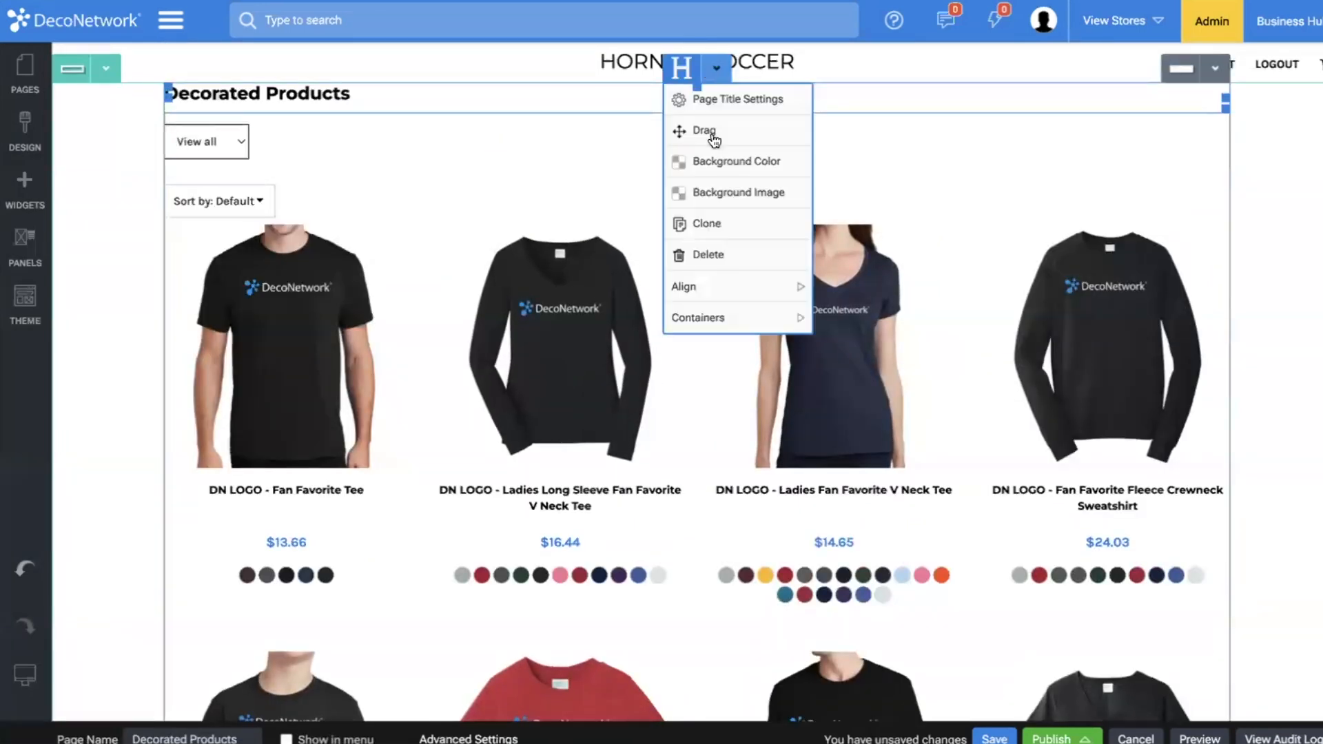
{"action": "left_click", "coordinate": [710, 255]}
{"action": "left_click", "coordinate": [832, 423]}
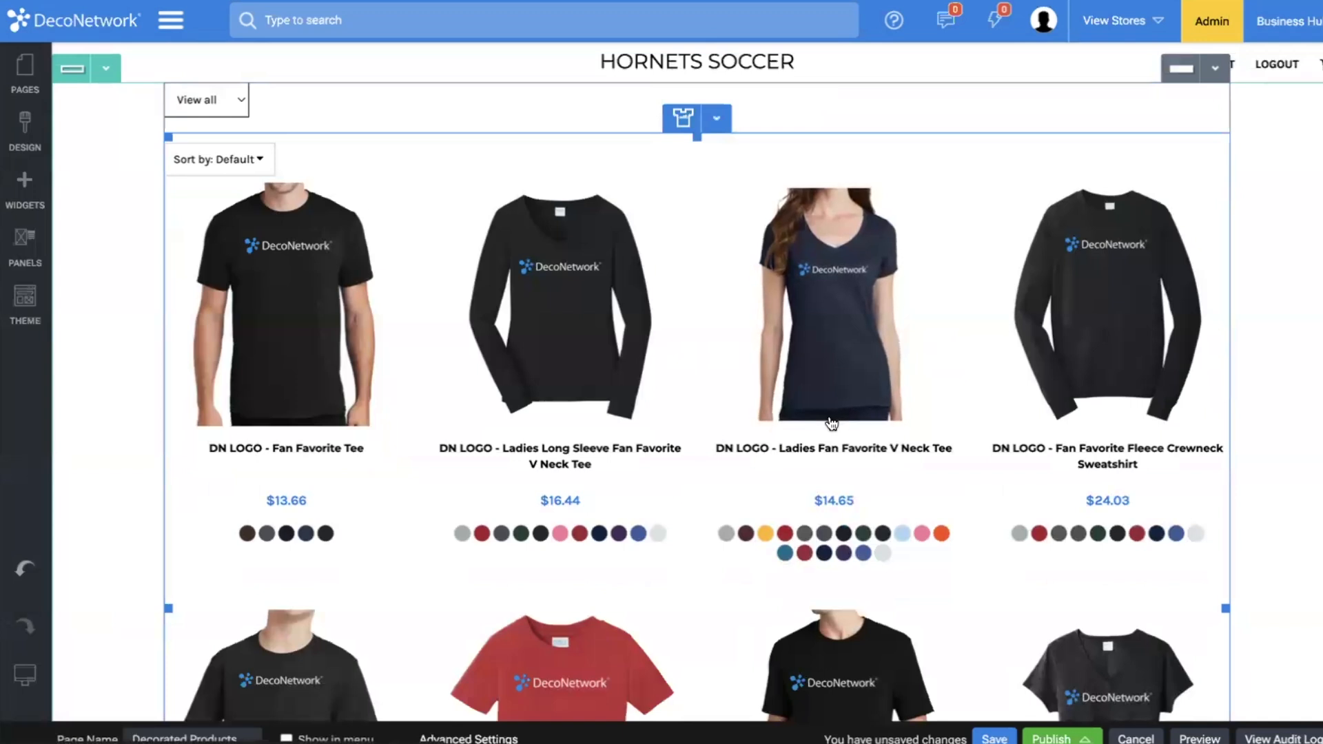
{"action": "left_click", "coordinate": [995, 735]}
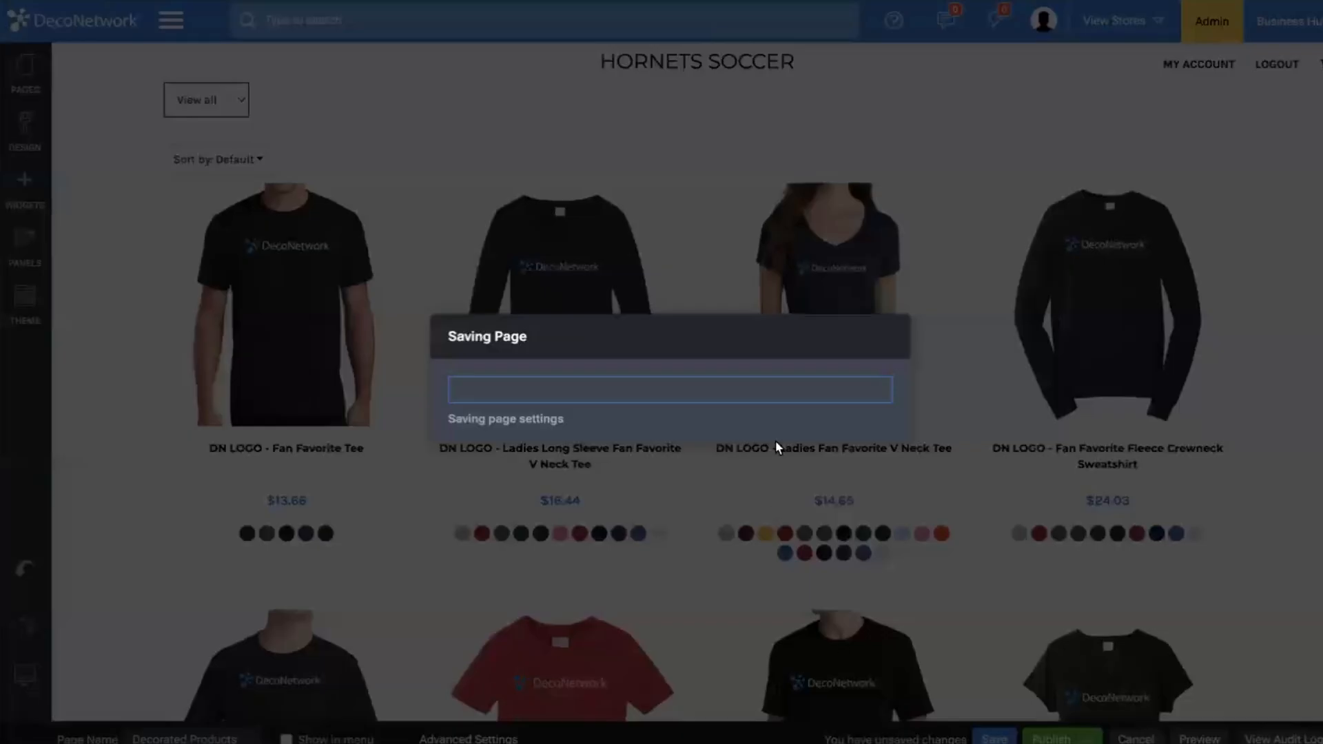
{"action": "left_click", "coordinate": [848, 445]}
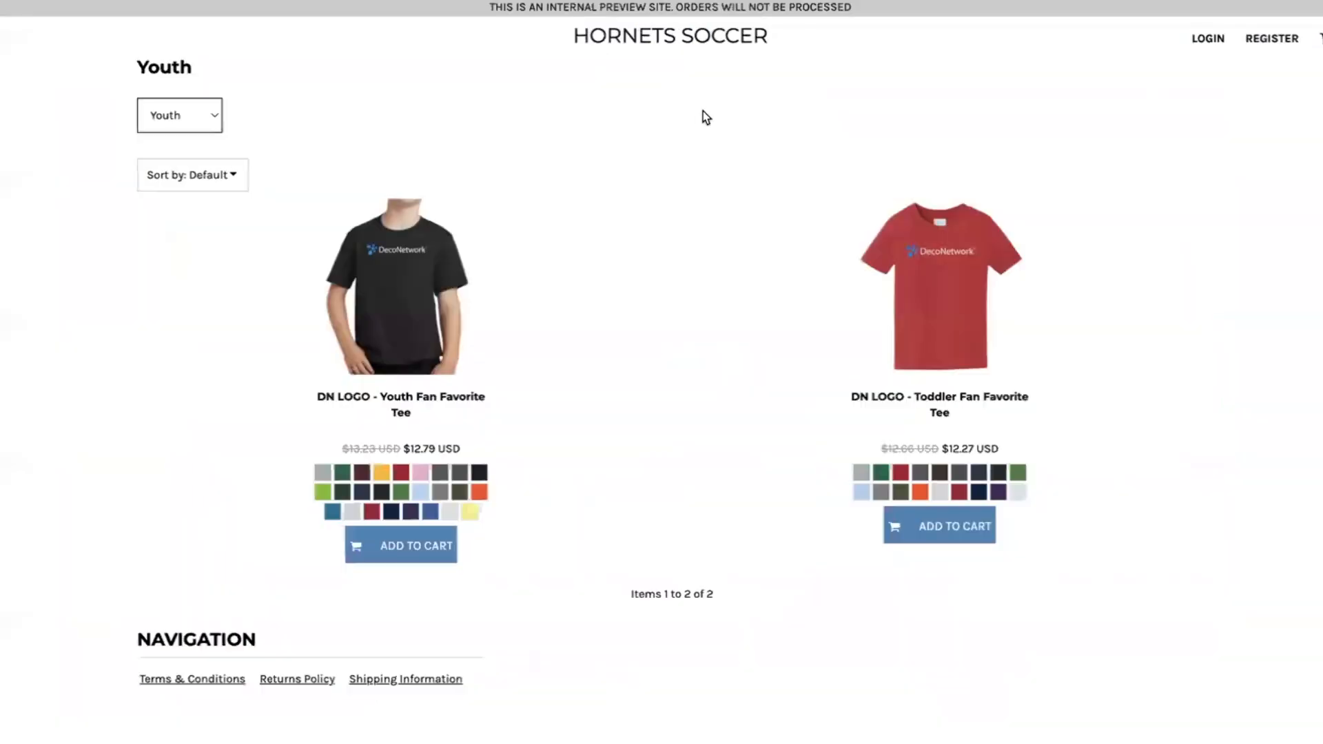
Check the Youth category listing and the Youth Fan Favorite Tee's product page in the store preview.
{"action": "left_click", "coordinate": [653, 30]}
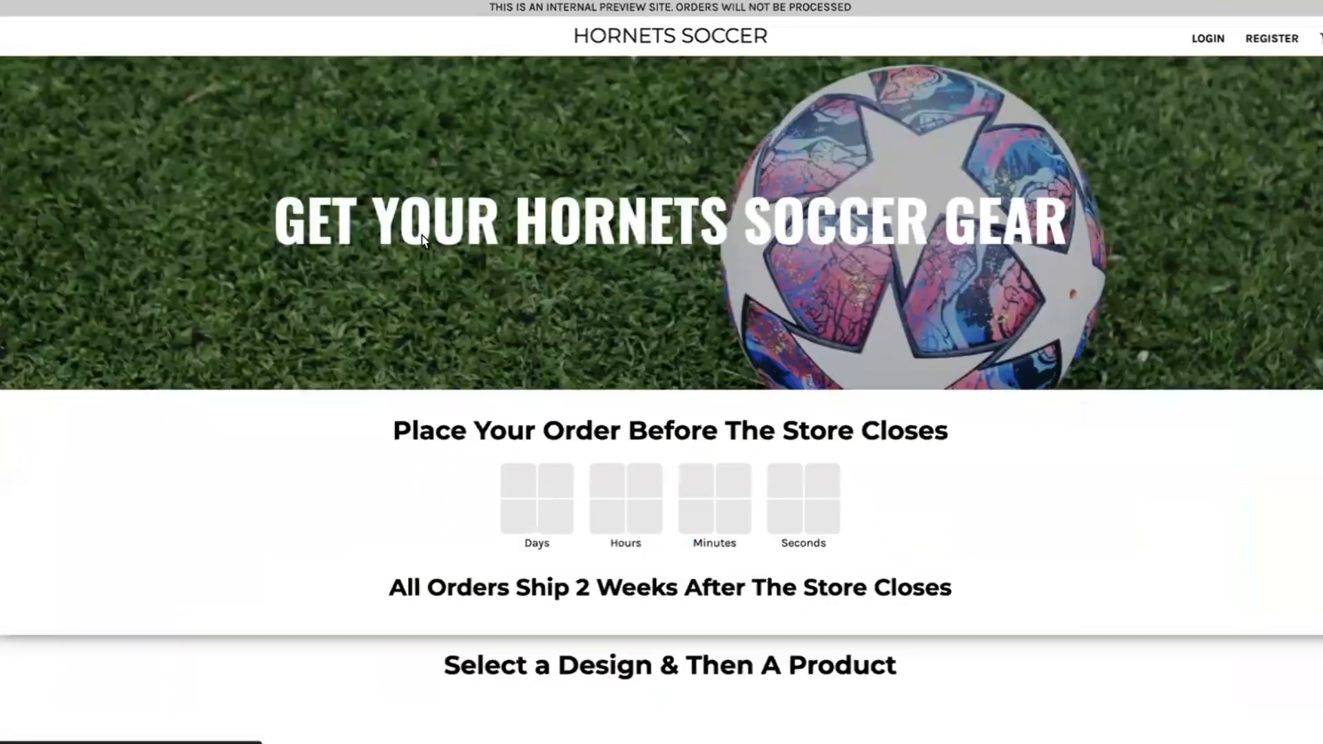
{"action": "scroll", "coordinate": [422, 234], "scroll_direction": "down", "scroll_amount": 15}
{"action": "scroll", "coordinate": [725, 127], "scroll_direction": "up", "scroll_amount": 2}
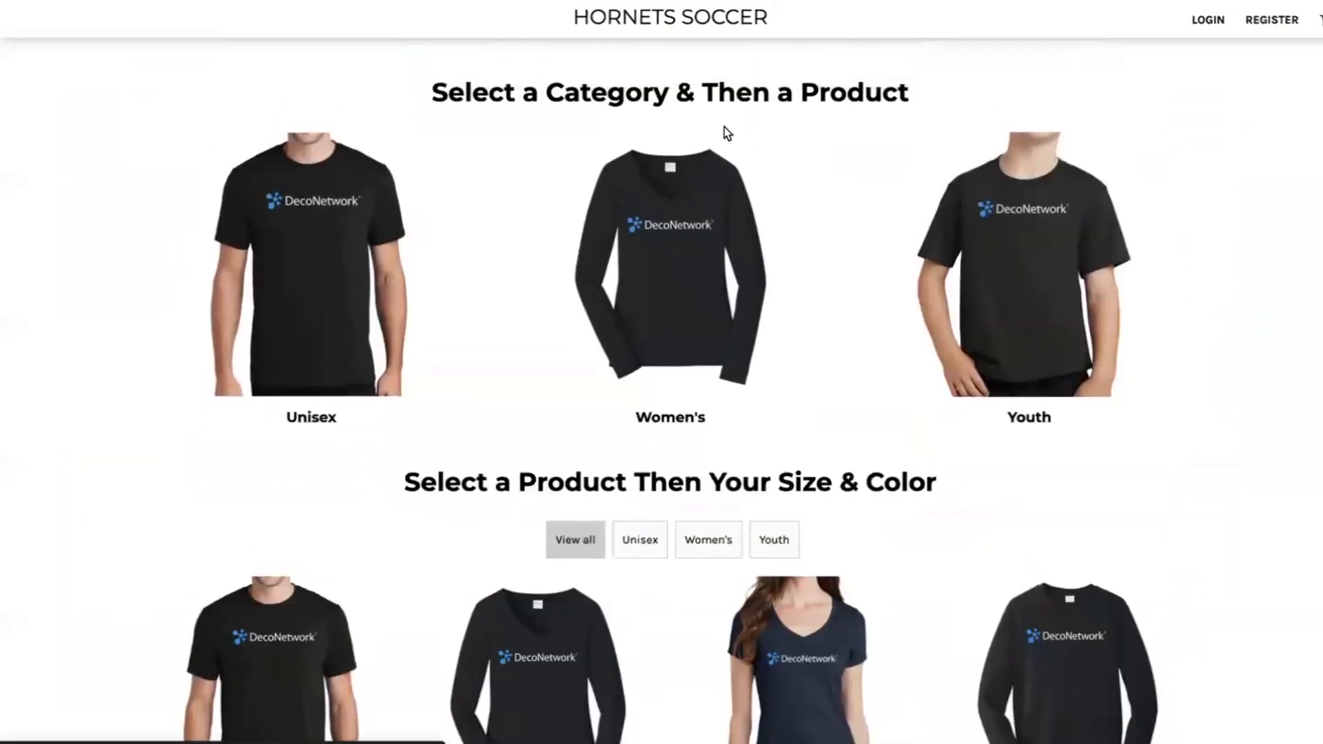
{"action": "left_click", "coordinate": [1020, 257]}
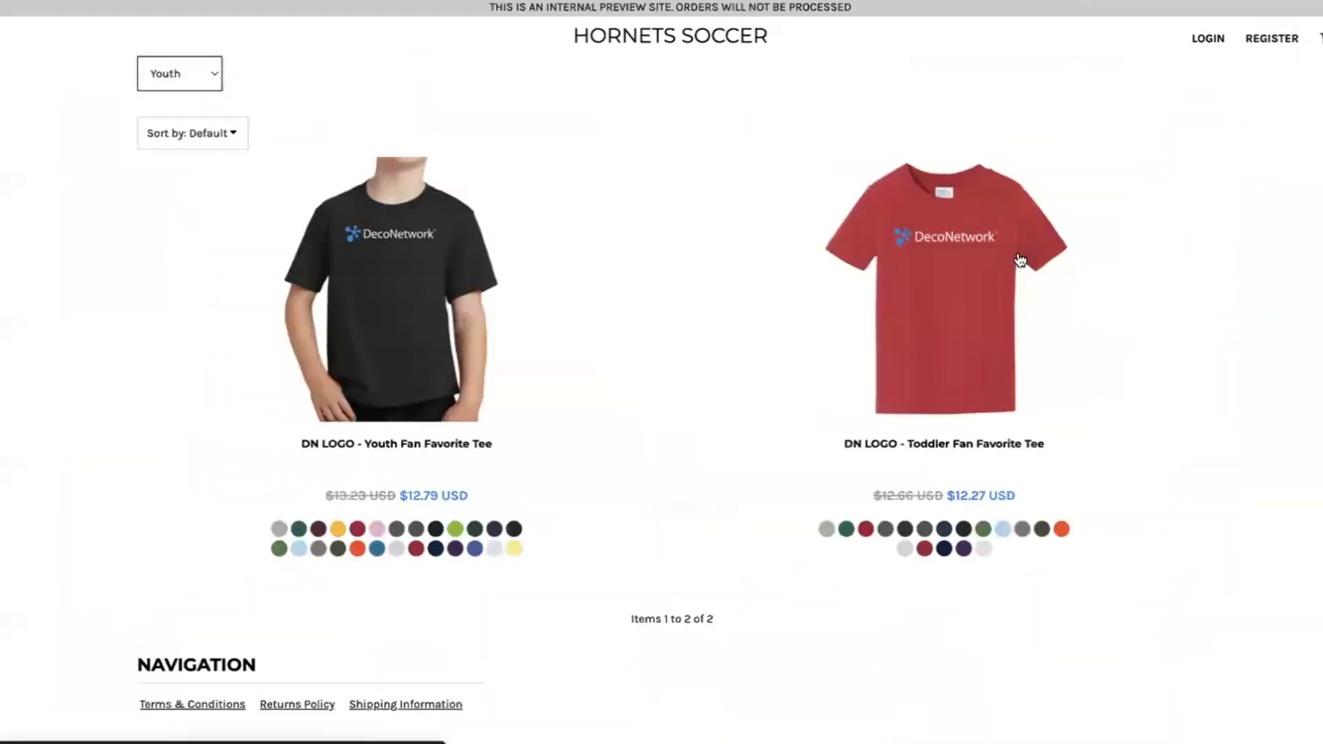
{"action": "left_click", "coordinate": [489, 206]}
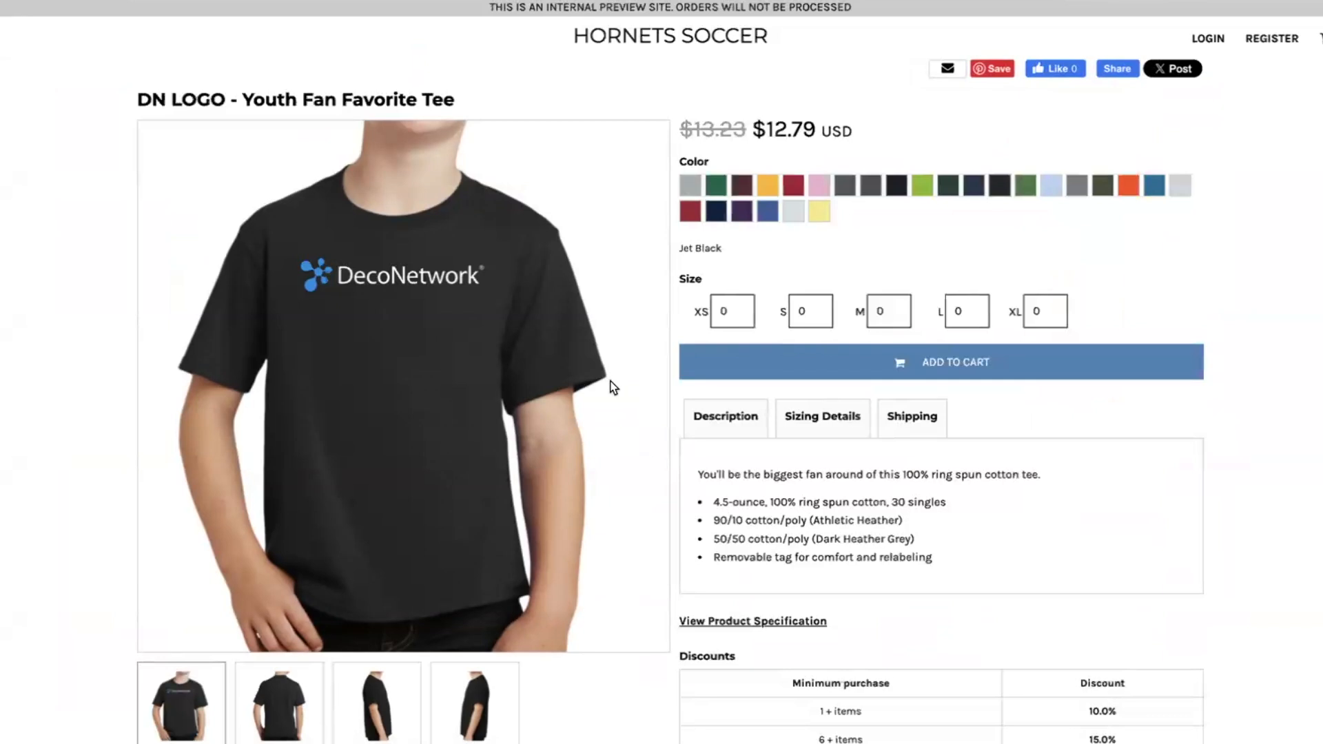
{"action": "left_click", "coordinate": [742, 212]}
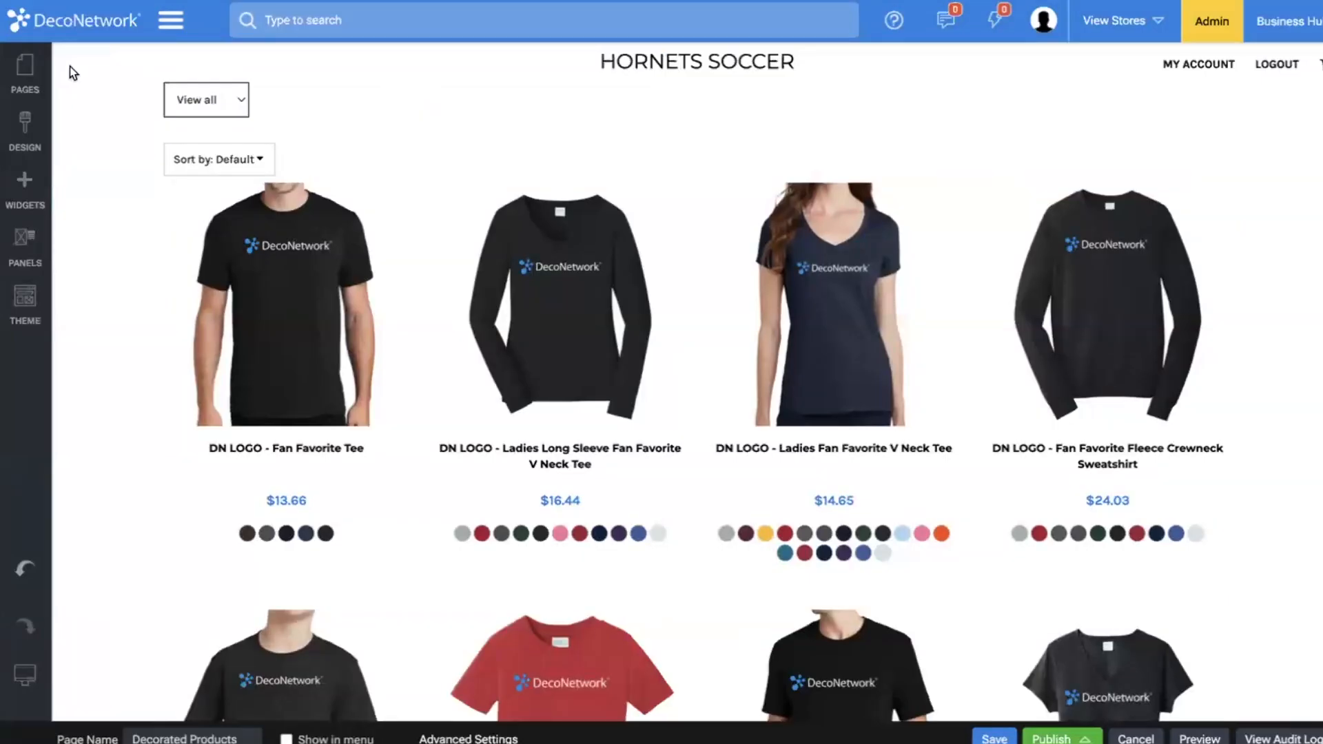
Open the Home page for editing and look over its content down to the product listing.
{"action": "left_click", "coordinate": [24, 68]}
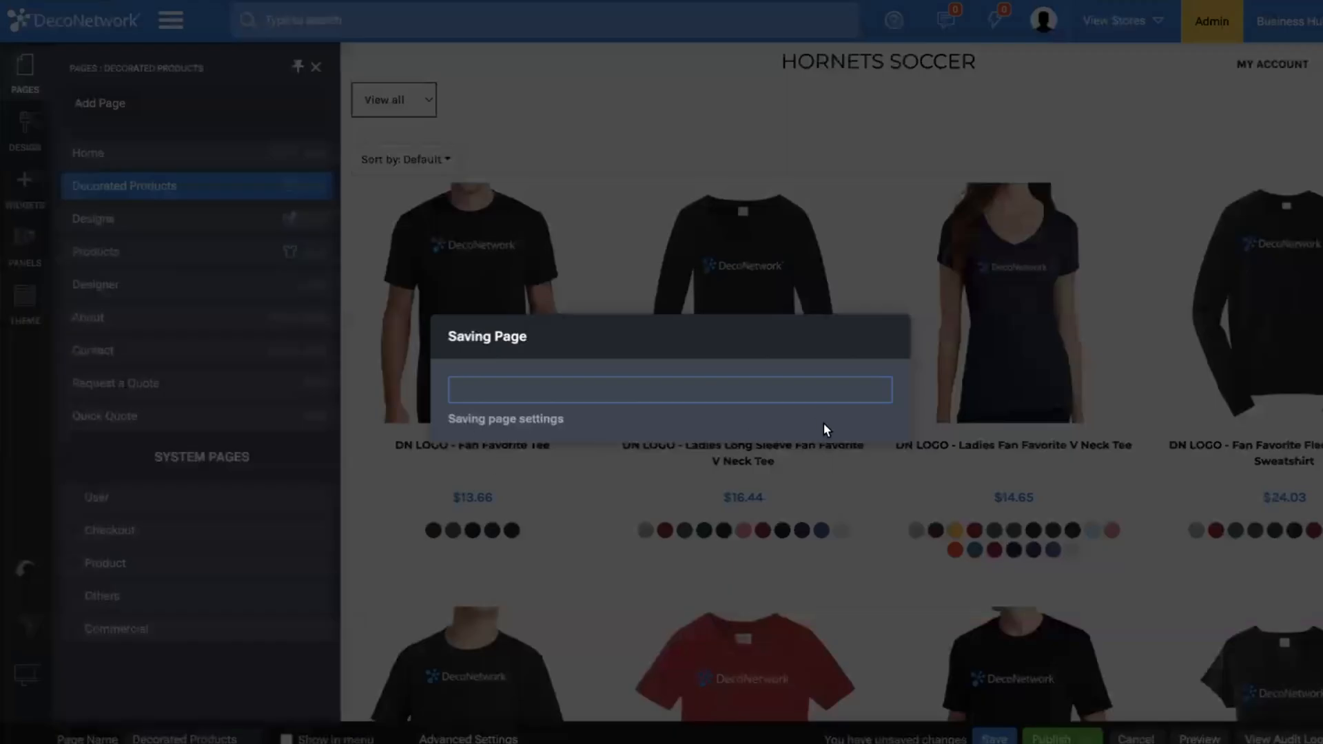
{"action": "left_click", "coordinate": [848, 444]}
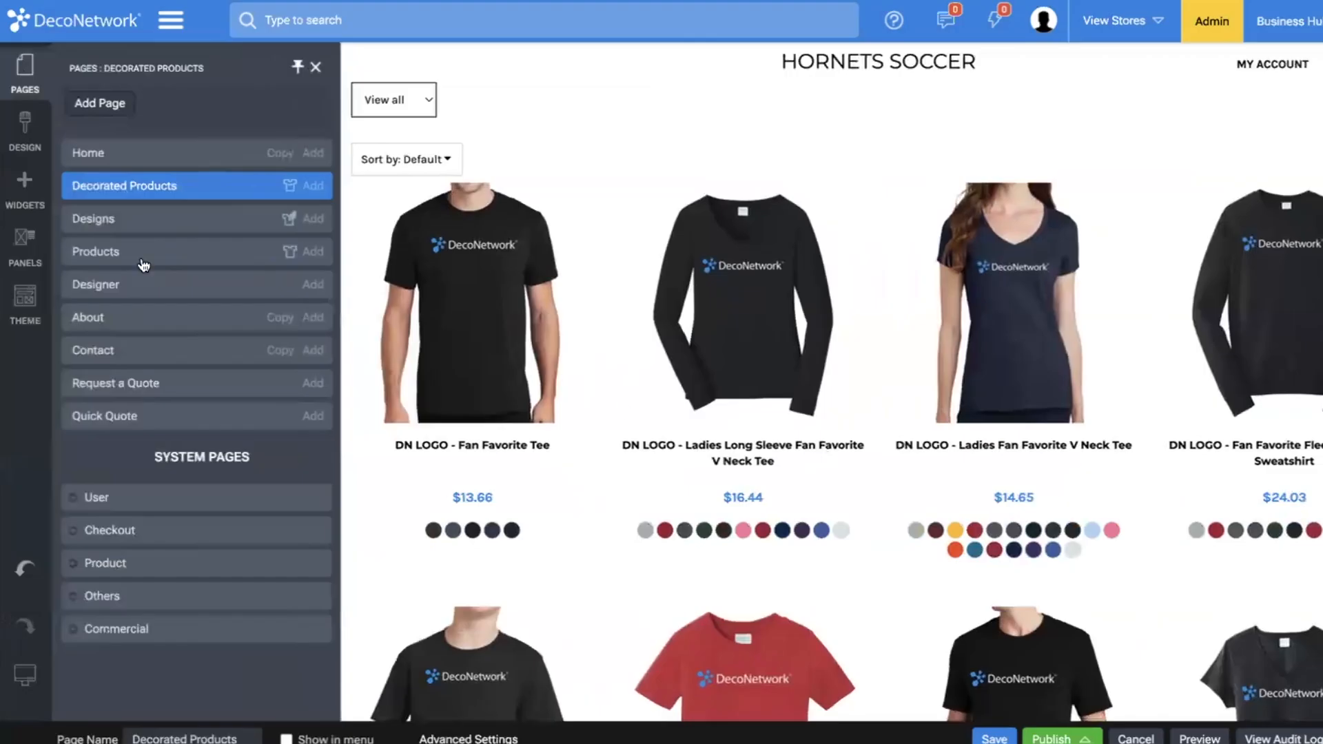
{"action": "left_click", "coordinate": [86, 167]}
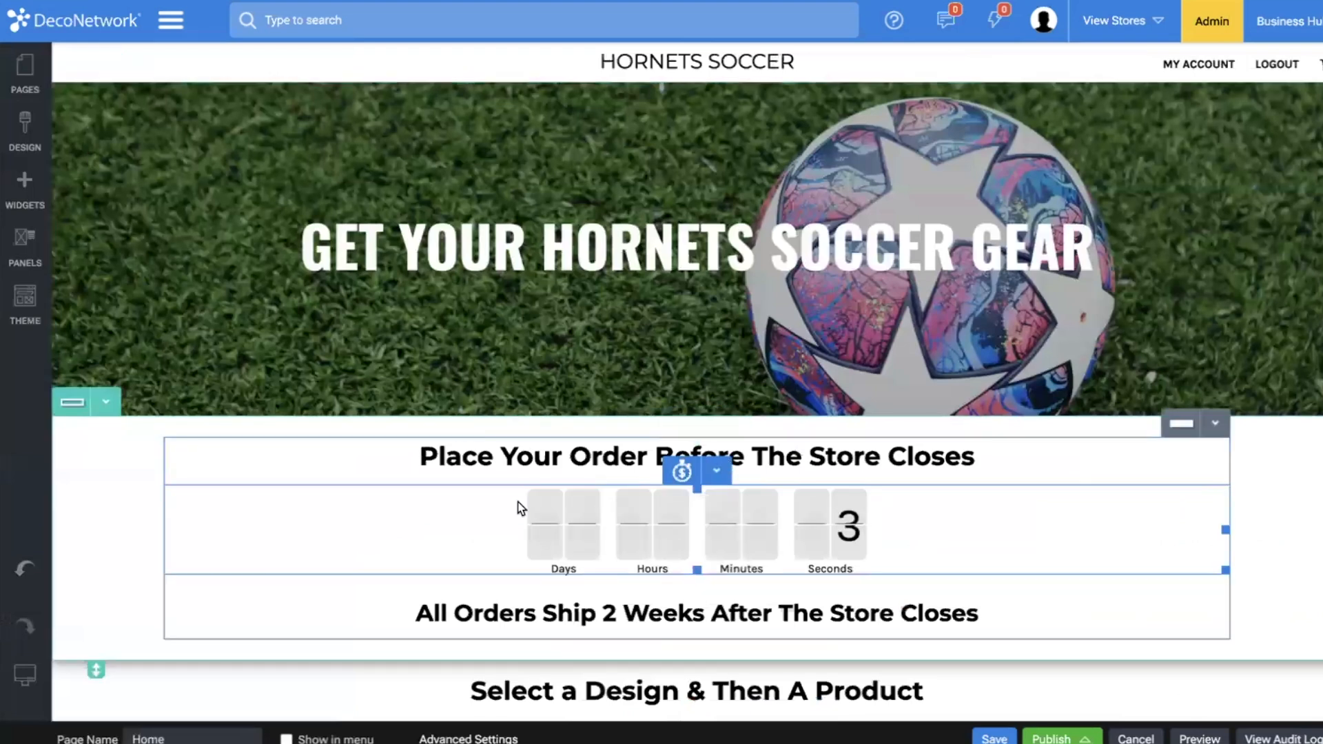
{"action": "scroll", "coordinate": [521, 507], "scroll_direction": "down", "scroll_amount": 15}
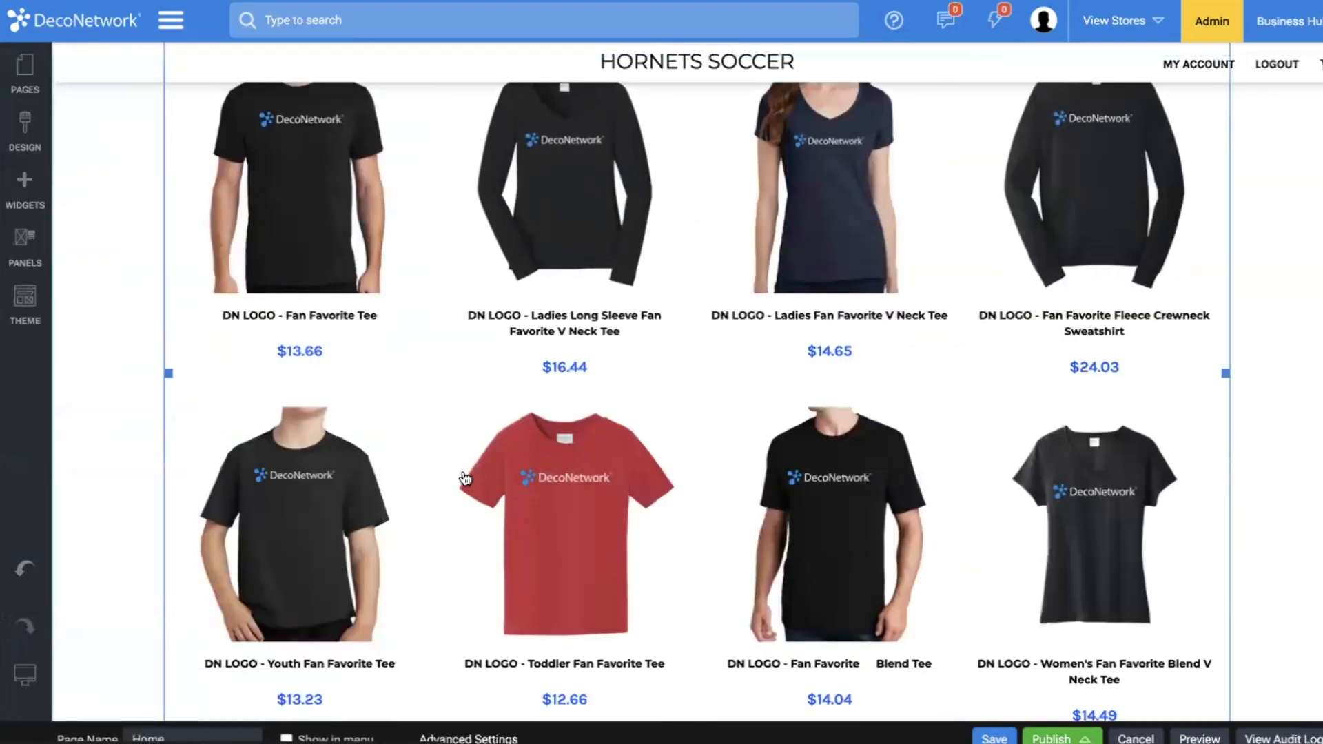
{"action": "scroll", "coordinate": [520, 507], "scroll_direction": "up", "scroll_amount": 2}
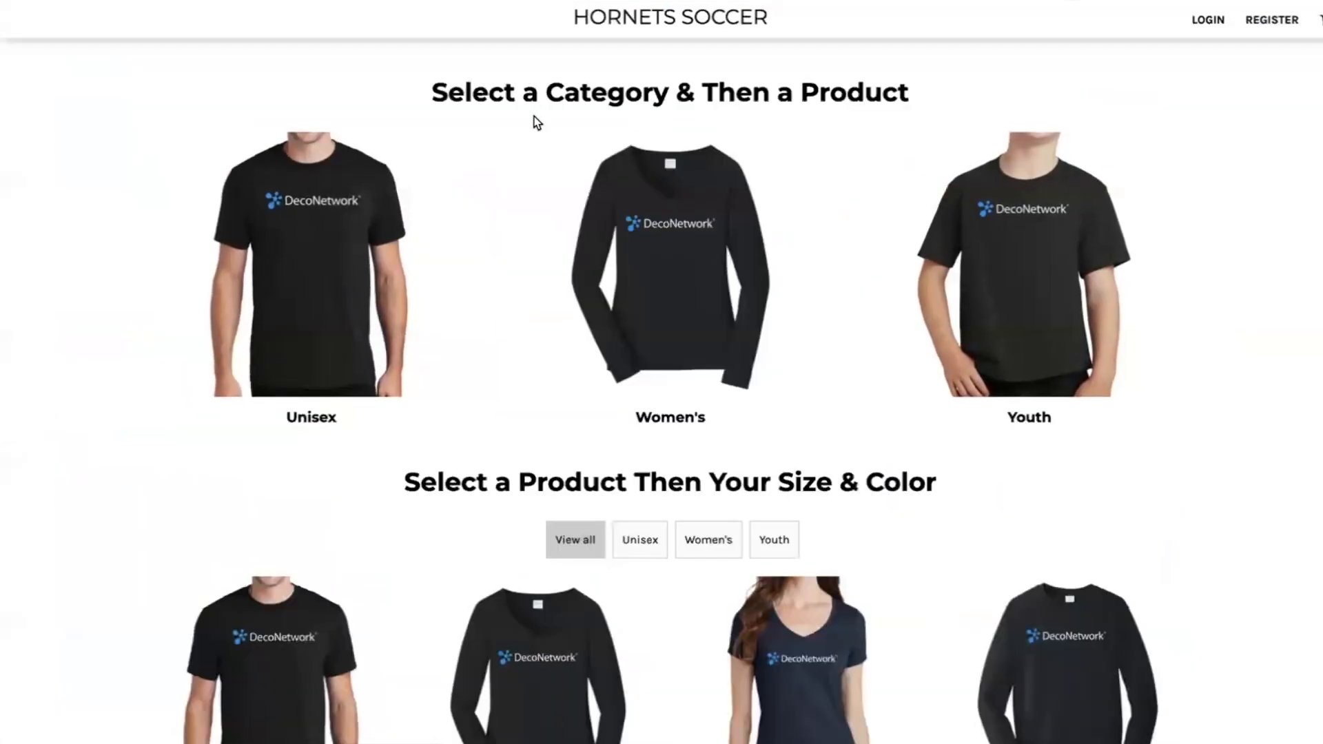
Check the home page's product listing in the store preview using the Unisex, Women's, Youth and View all category filters.
{"action": "scroll", "coordinate": [327, 181], "scroll_direction": "down", "scroll_amount": 5}
{"action": "scroll", "coordinate": [327, 181], "scroll_direction": "down", "scroll_amount": 2}
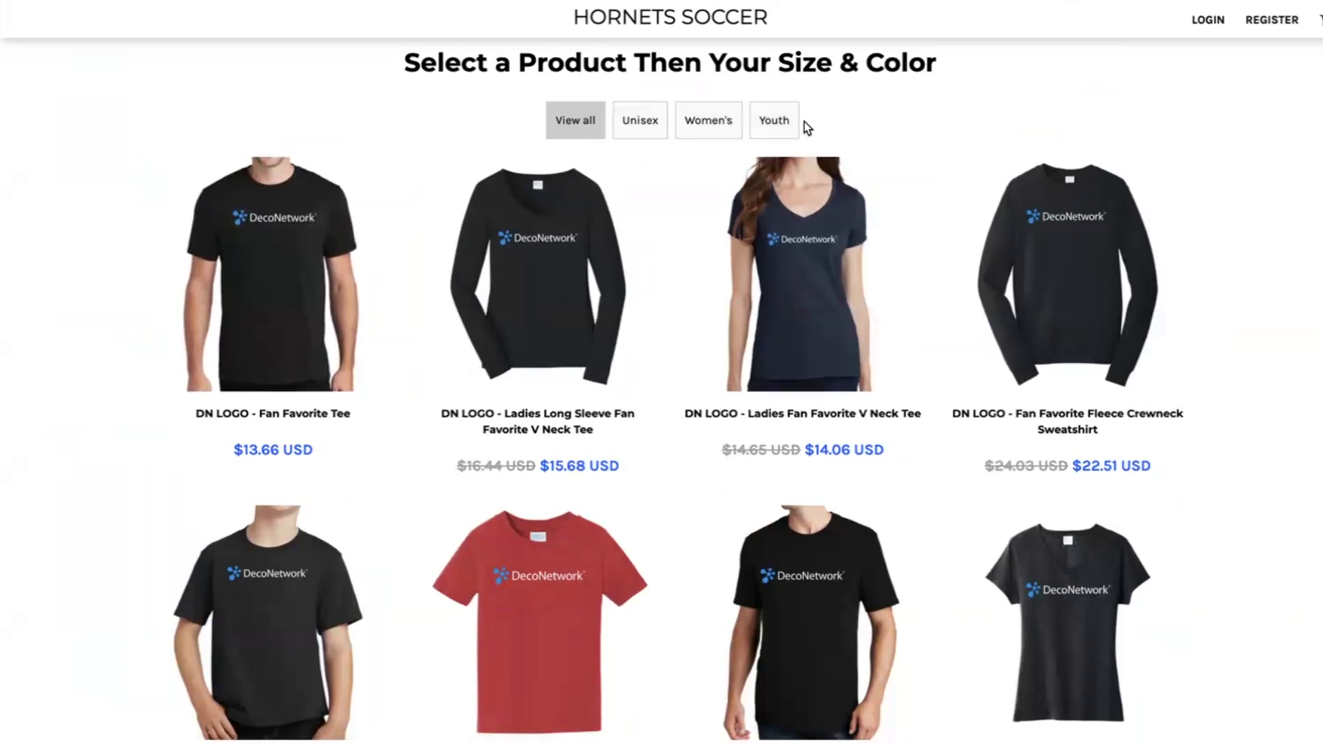
{"action": "left_click", "coordinate": [641, 121]}
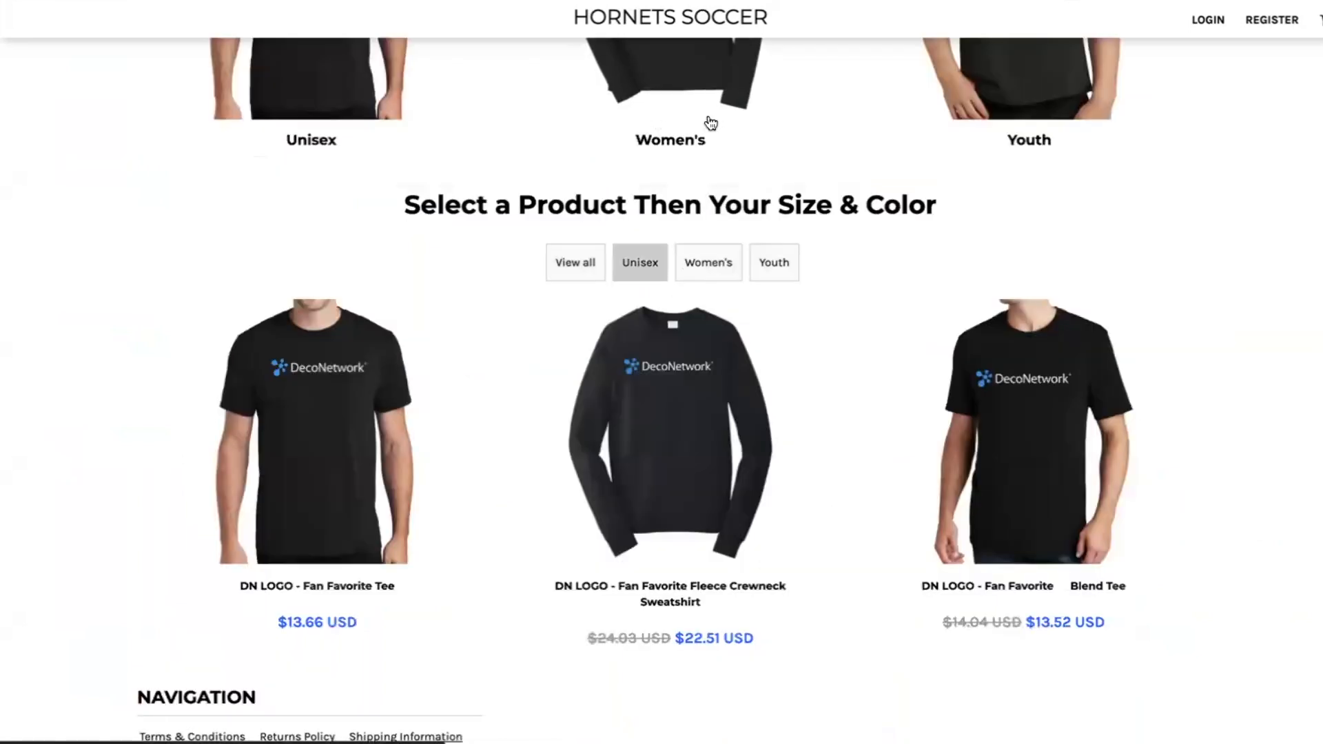
{"action": "left_click", "coordinate": [707, 267]}
{"action": "left_click", "coordinate": [771, 262]}
{"action": "left_click", "coordinate": [692, 269]}
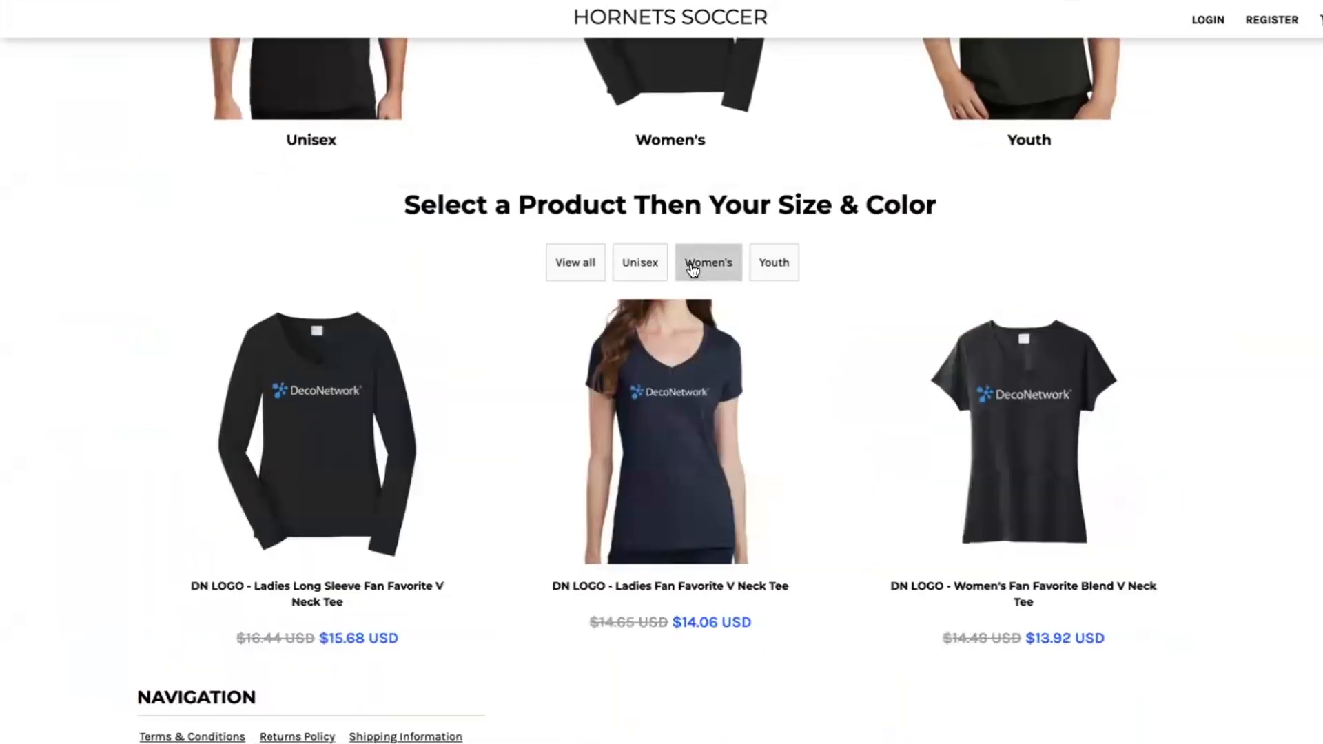
{"action": "left_click", "coordinate": [585, 264]}
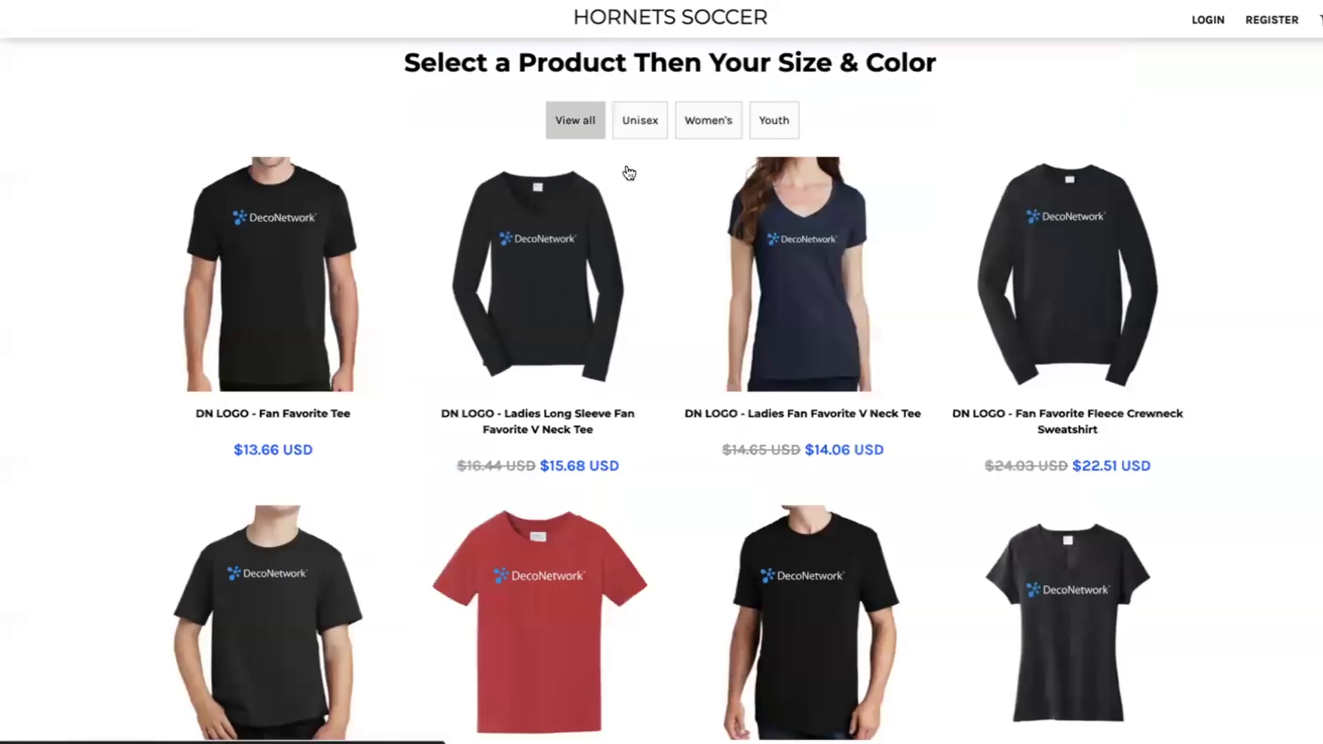
{"action": "left_click", "coordinate": [634, 126]}
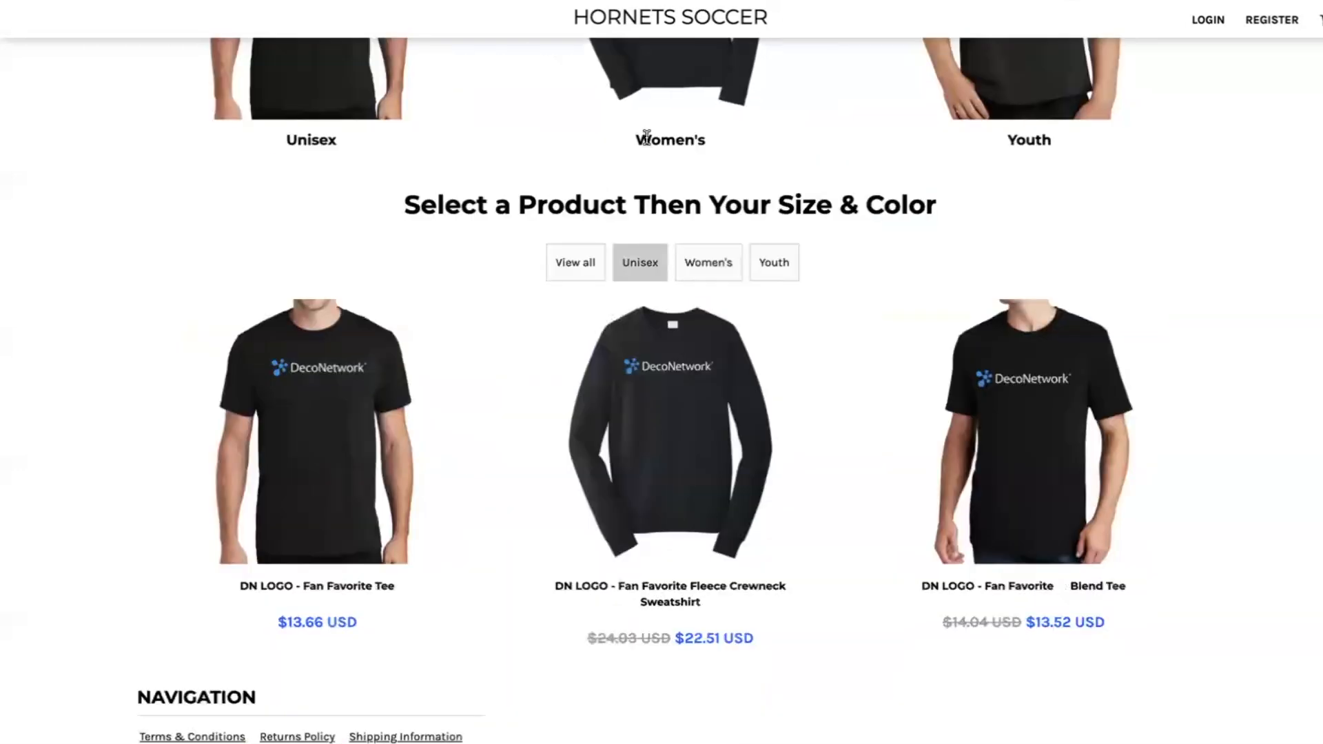
View the Fan Favorite Fleece Crewneck Sweatshirt's product page, return to the home page and check its category filters again.
{"action": "left_click", "coordinate": [669, 382]}
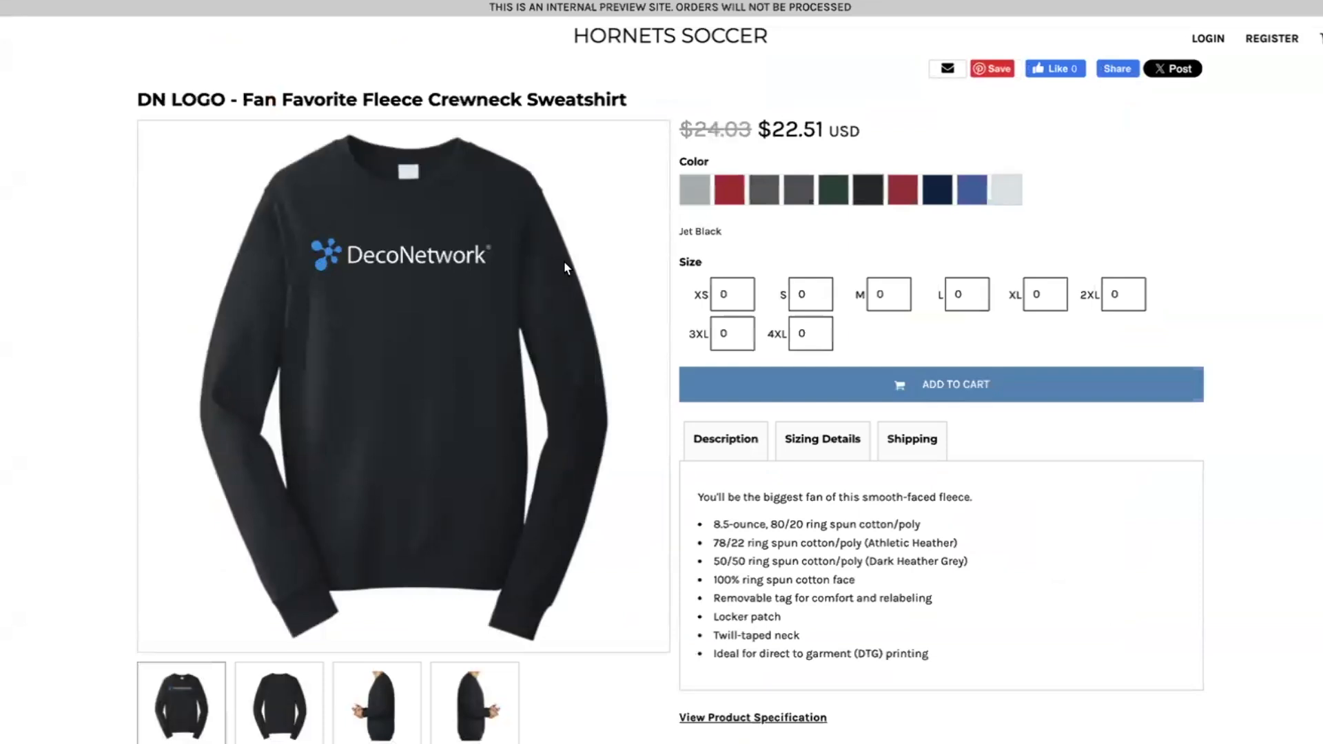
{"action": "scroll", "coordinate": [436, 205], "scroll_direction": "left", "scroll_amount": 5}
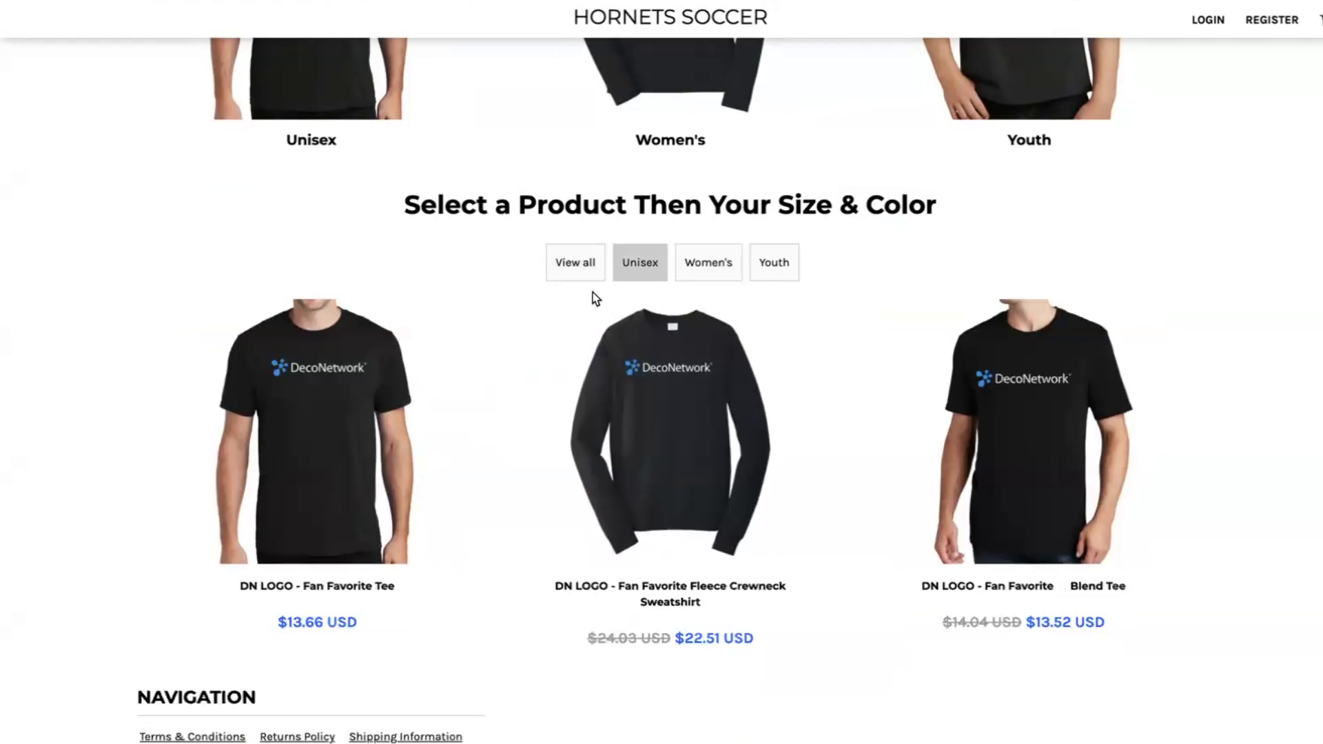
{"action": "left_click", "coordinate": [571, 270]}
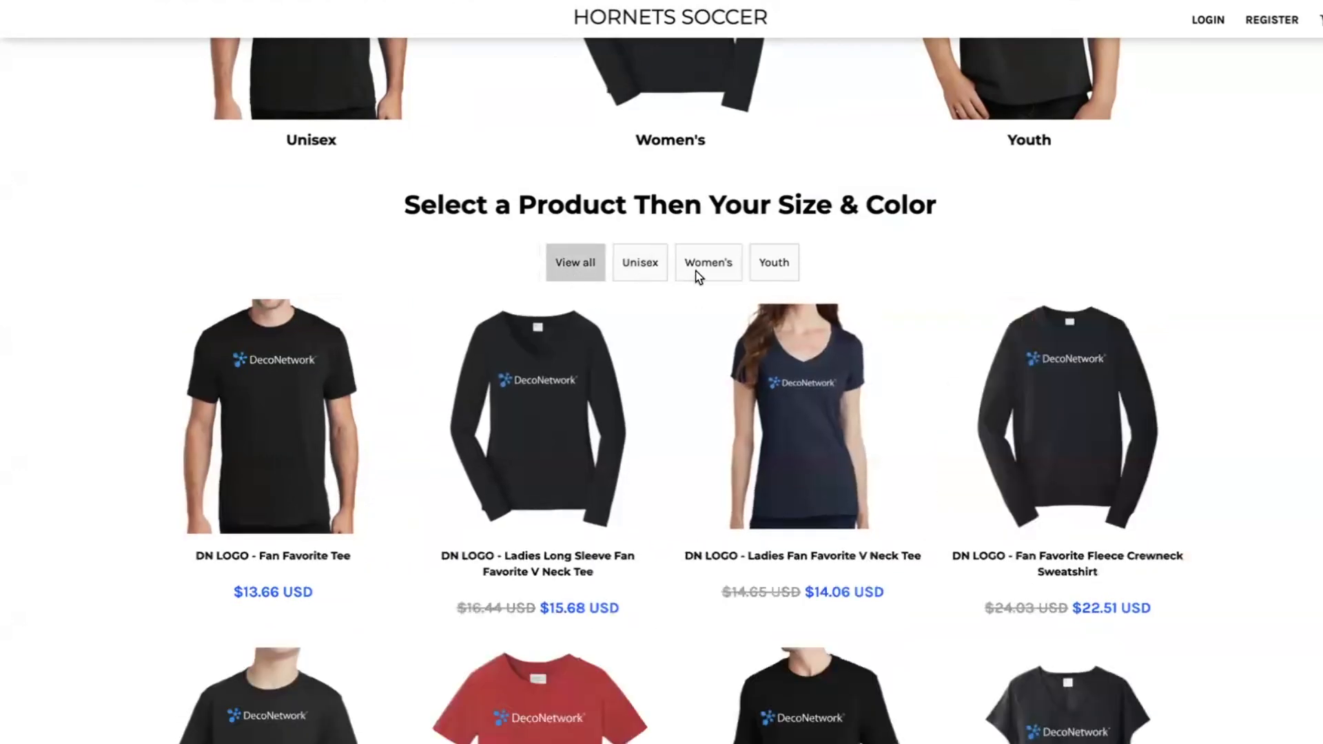
{"action": "left_click", "coordinate": [703, 273]}
{"action": "left_click", "coordinate": [778, 270]}
{"action": "left_click", "coordinate": [641, 274]}
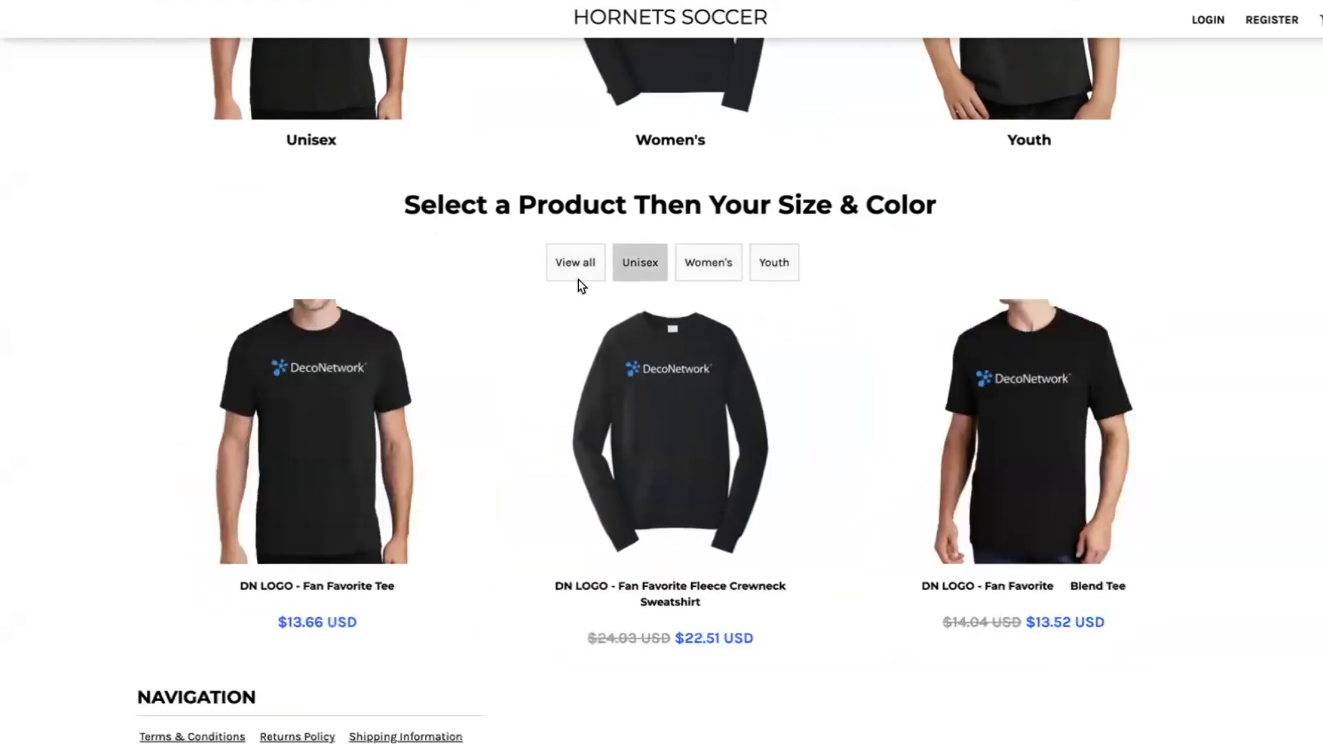
{"action": "left_click", "coordinate": [572, 265]}
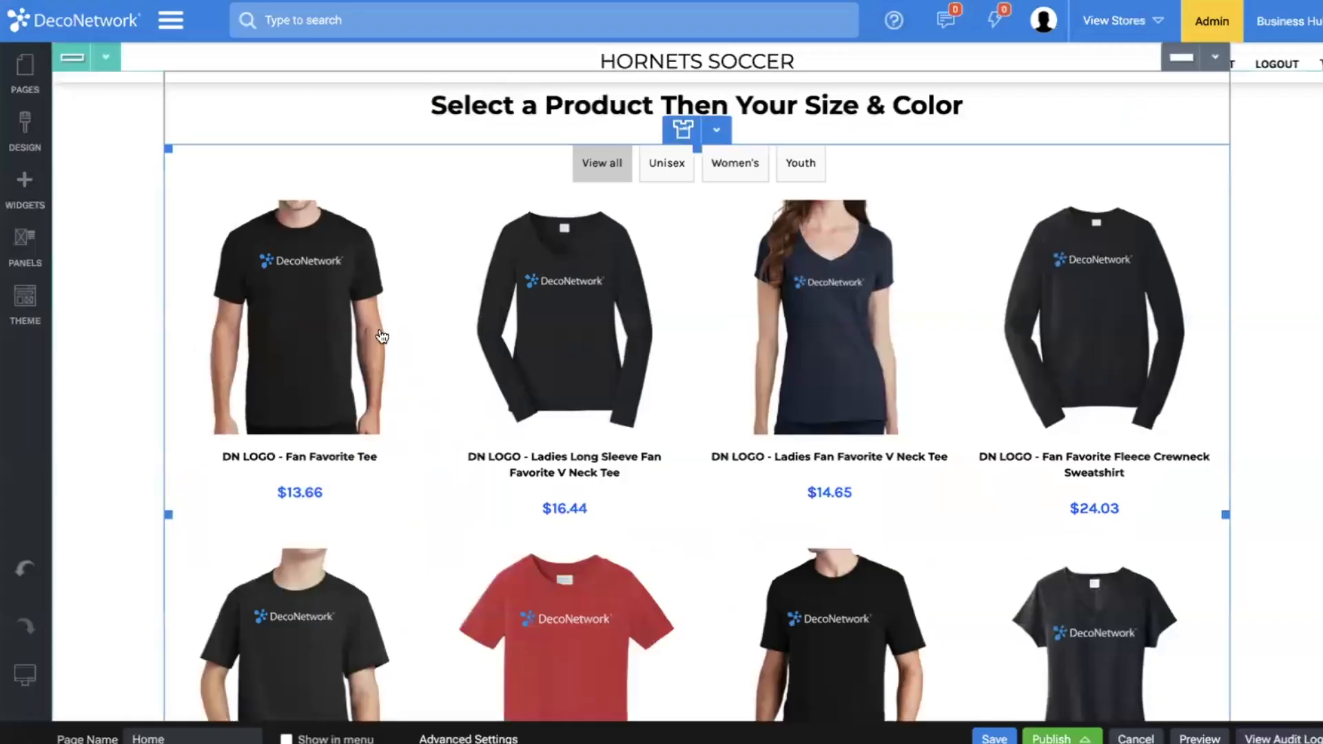
Remove the Navigation title from the list of links in the website footer.
{"action": "scroll", "coordinate": [381, 336], "scroll_direction": "down", "scroll_amount": 5}
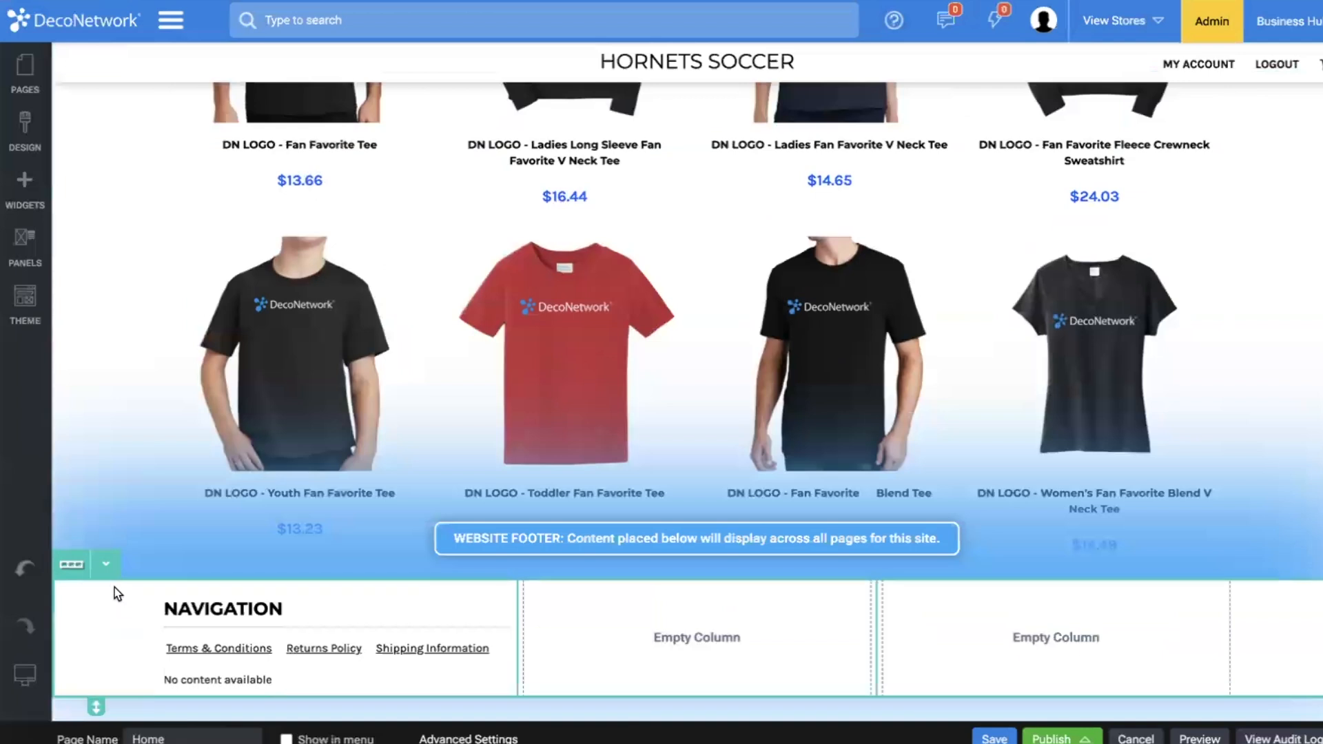
{"action": "left_click", "coordinate": [223, 600]}
{"action": "left_click", "coordinate": [135, 279]}
{"action": "key", "text": "ctrl+a"}
{"action": "key", "text": "BackSpace"}
{"action": "left_click", "coordinate": [531, 738]}
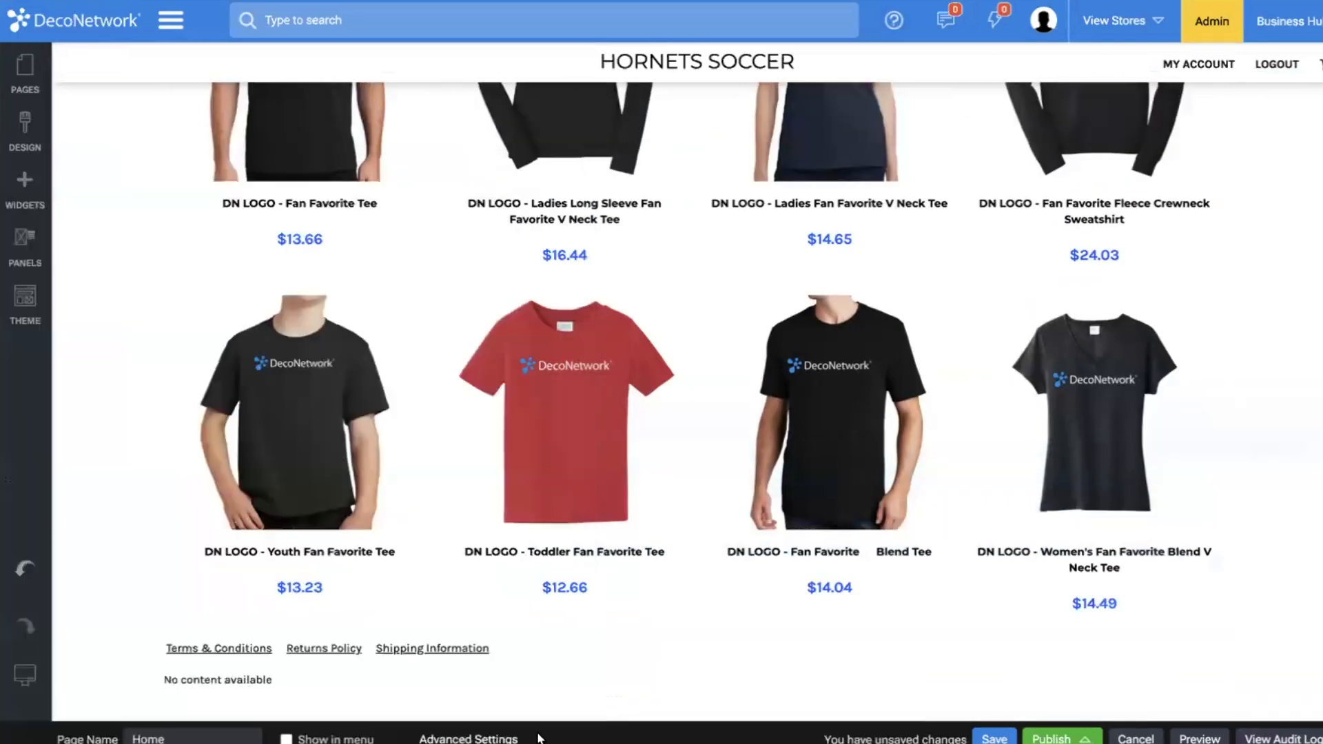
Set the website footer row to 1 fluid column.
{"action": "left_click", "coordinate": [104, 631]}
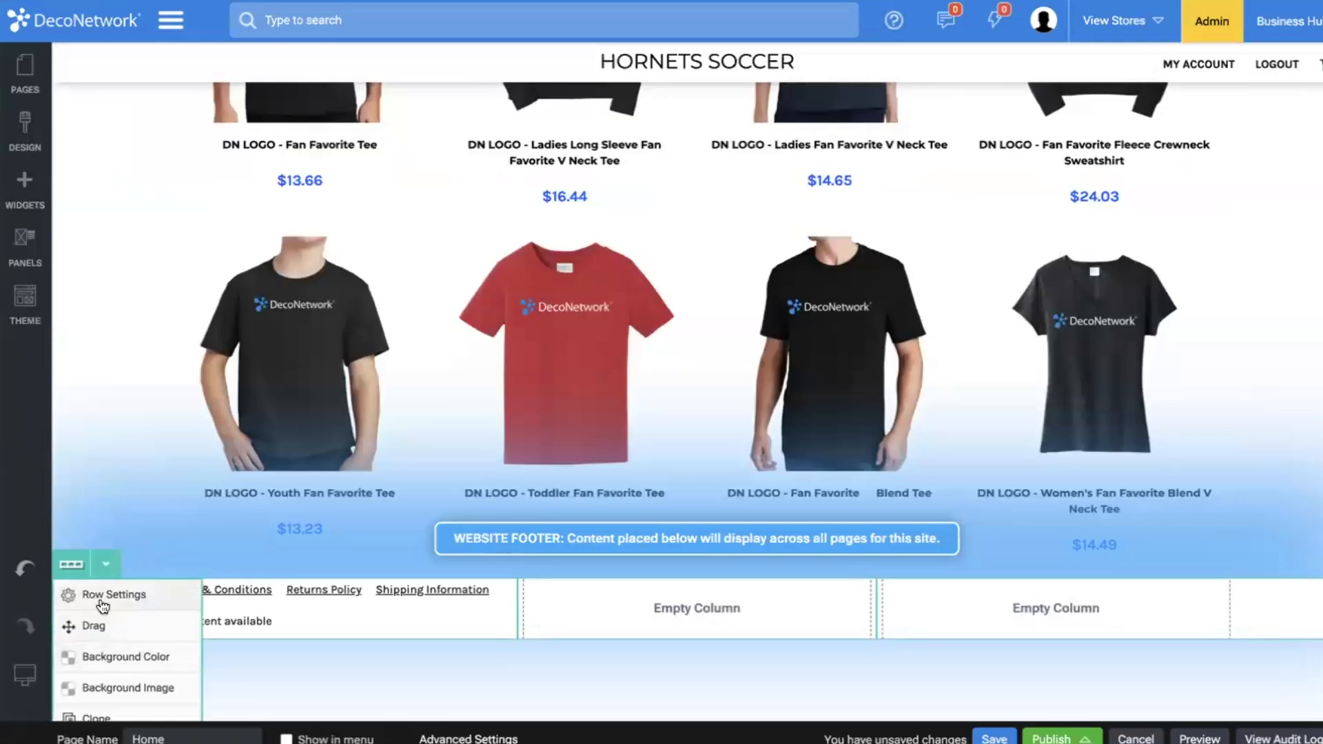
{"action": "left_click", "coordinate": [101, 601]}
{"action": "left_click", "coordinate": [114, 283]}
{"action": "left_click", "coordinate": [109, 246]}
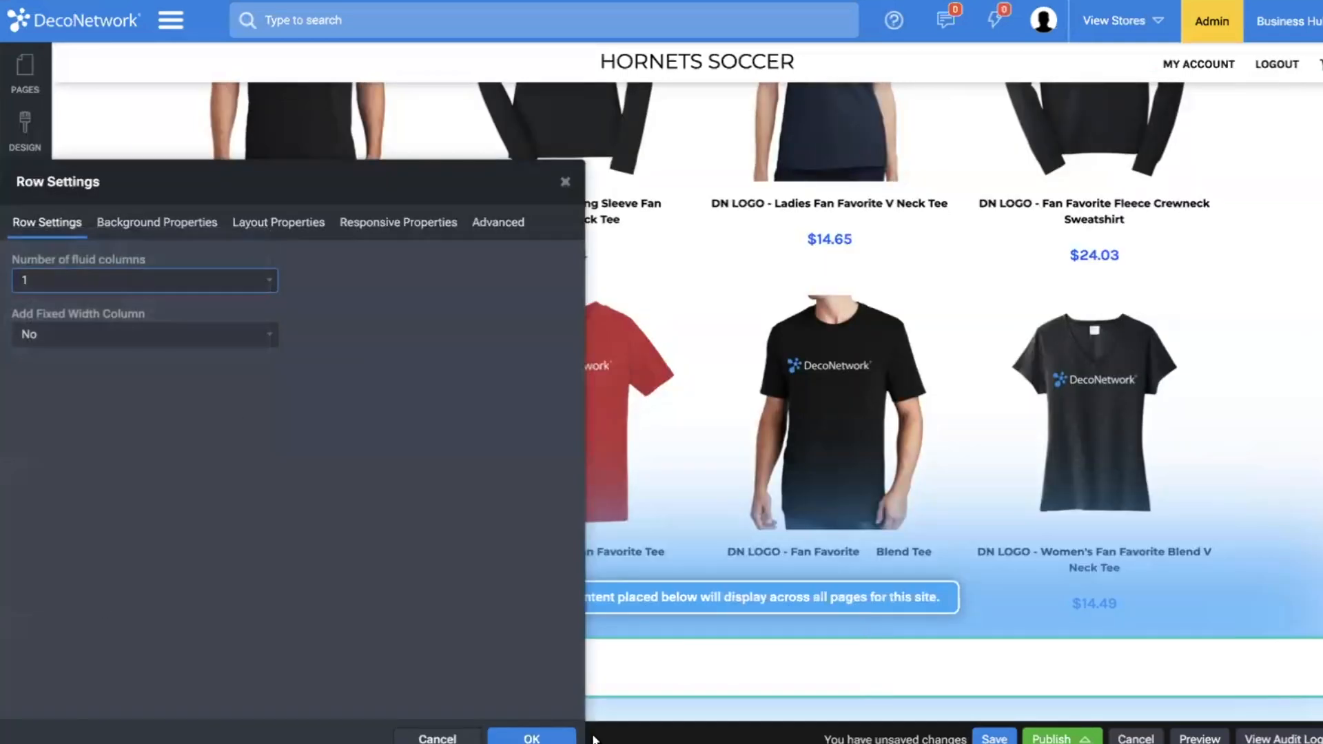
{"action": "left_click", "coordinate": [535, 736]}
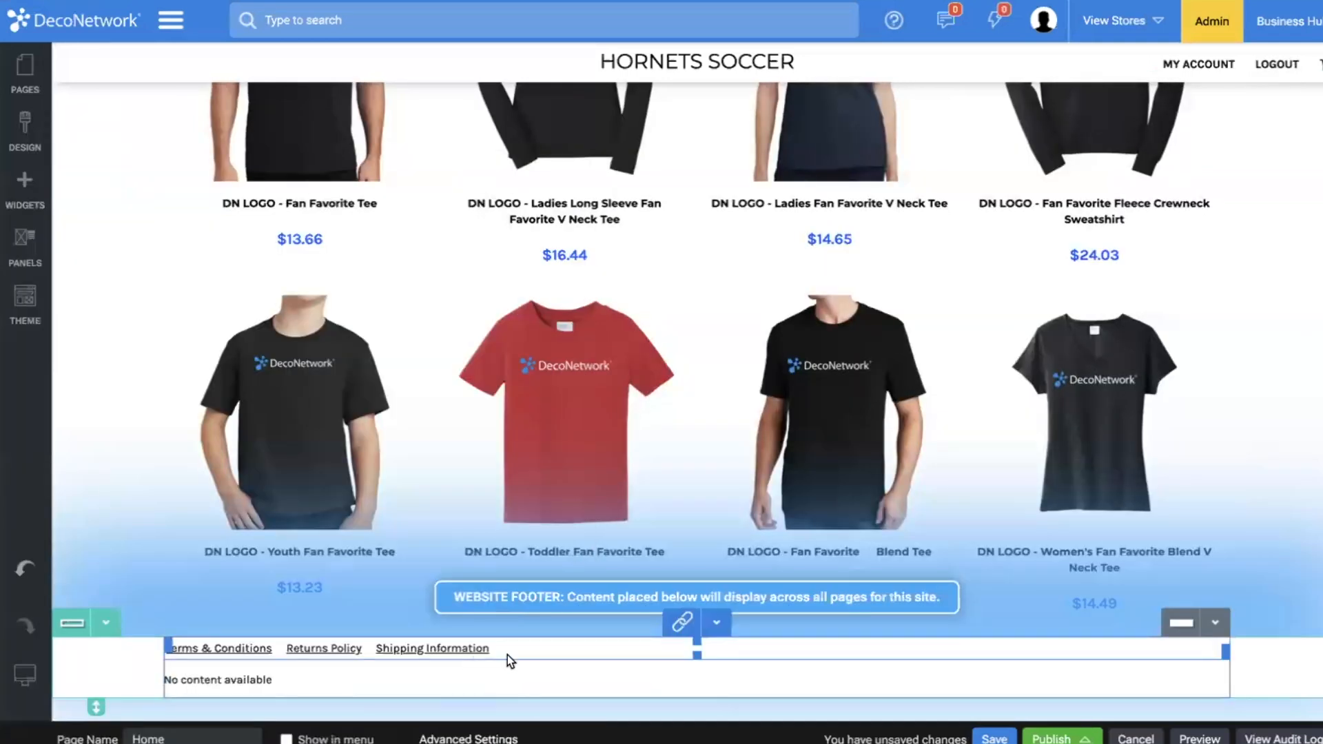
Center the list of links in the footer, keeping its horizontal layout.
{"action": "double_click", "coordinate": [559, 655]}
{"action": "left_click", "coordinate": [97, 223]}
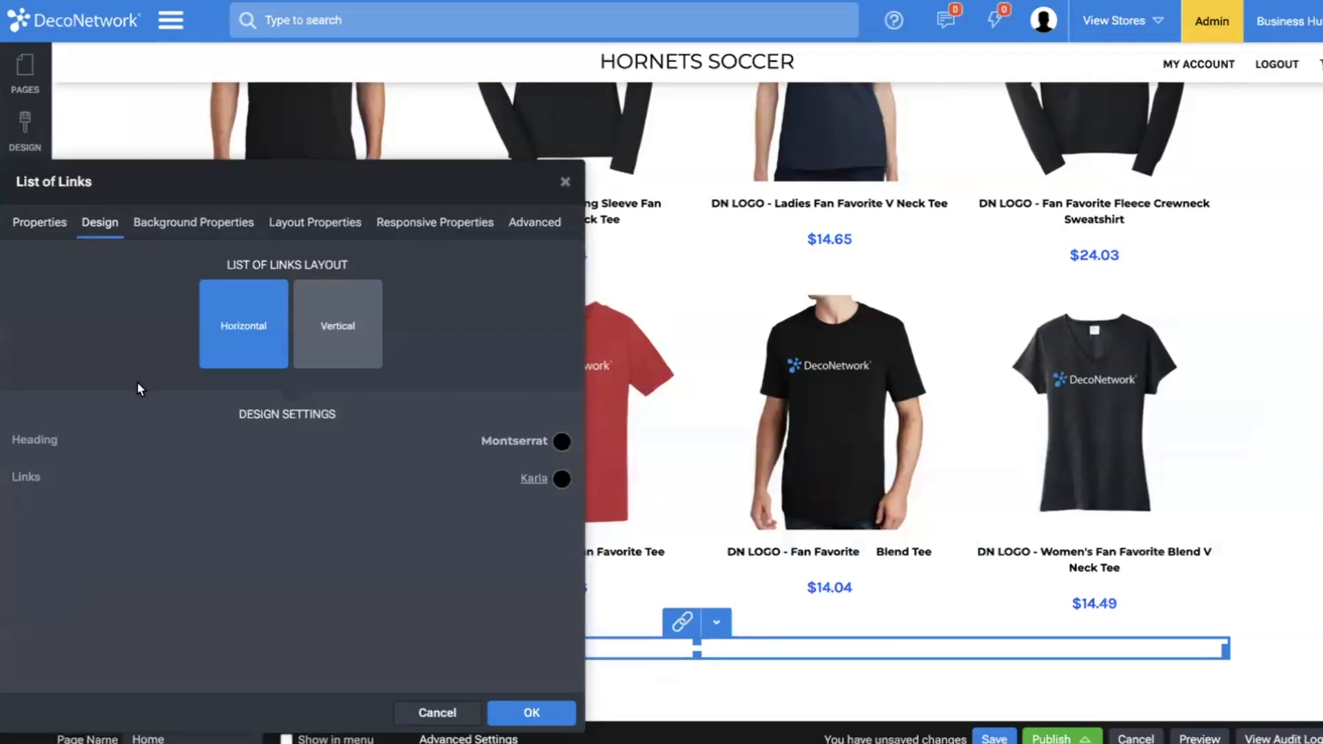
{"action": "left_click", "coordinate": [315, 223]}
{"action": "left_click", "coordinate": [160, 315]}
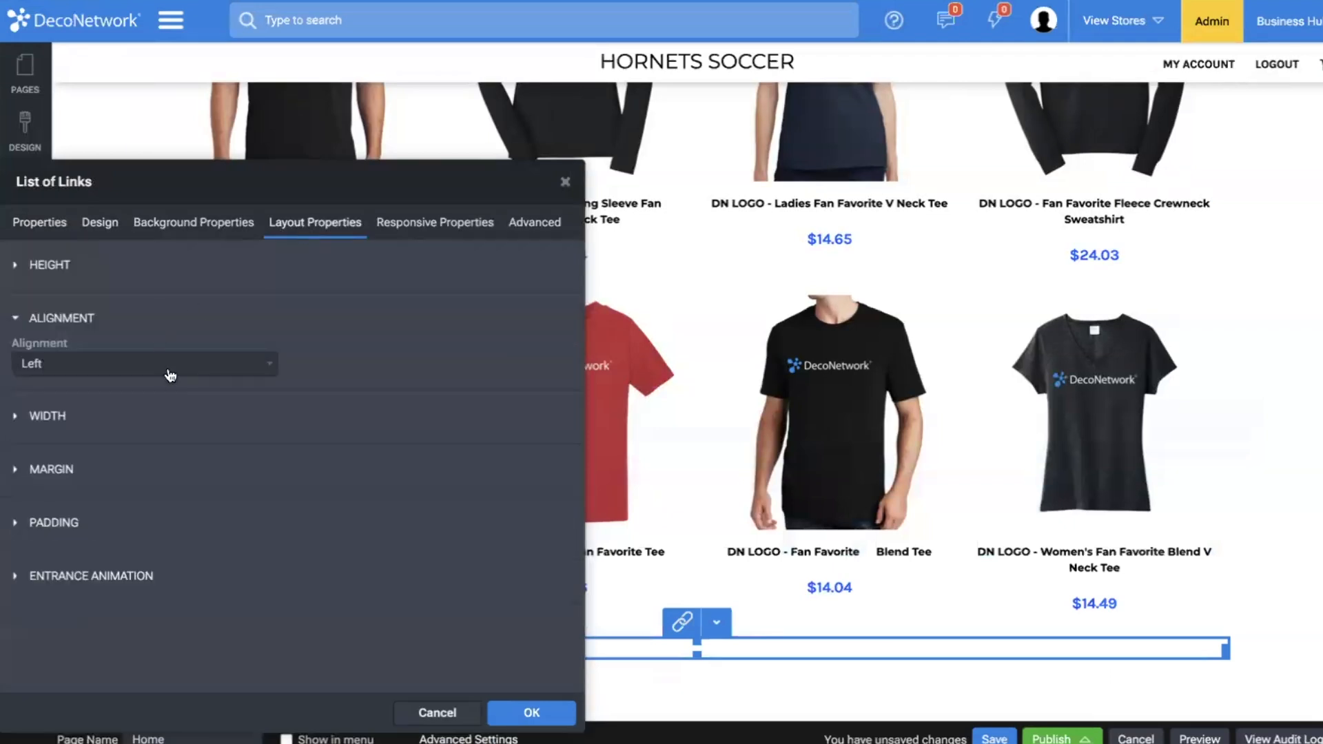
{"action": "left_click", "coordinate": [169, 375]}
{"action": "left_click", "coordinate": [169, 383]}
{"action": "left_click", "coordinate": [557, 711]}
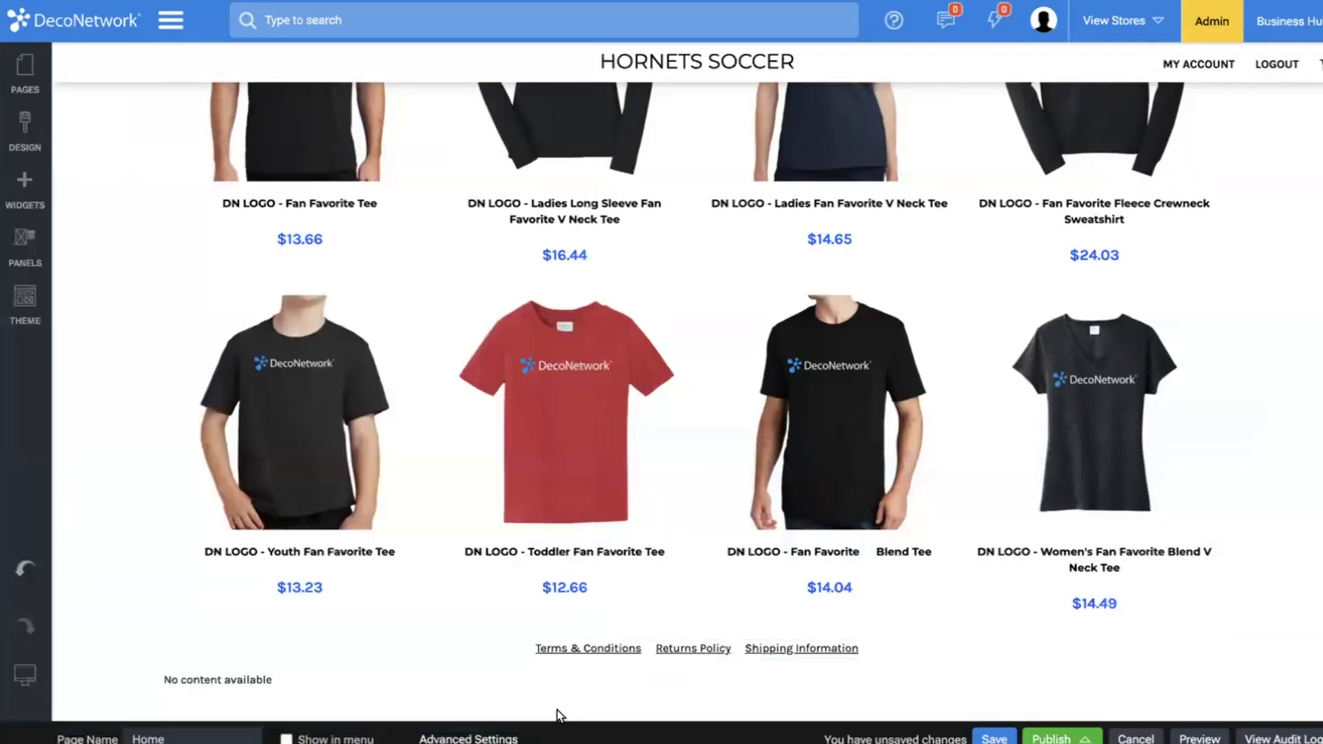
Center the footer's logos widget, keeping Available Payments as its logo type.
{"action": "double_click", "coordinate": [545, 678]}
{"action": "left_click", "coordinate": [178, 343]}
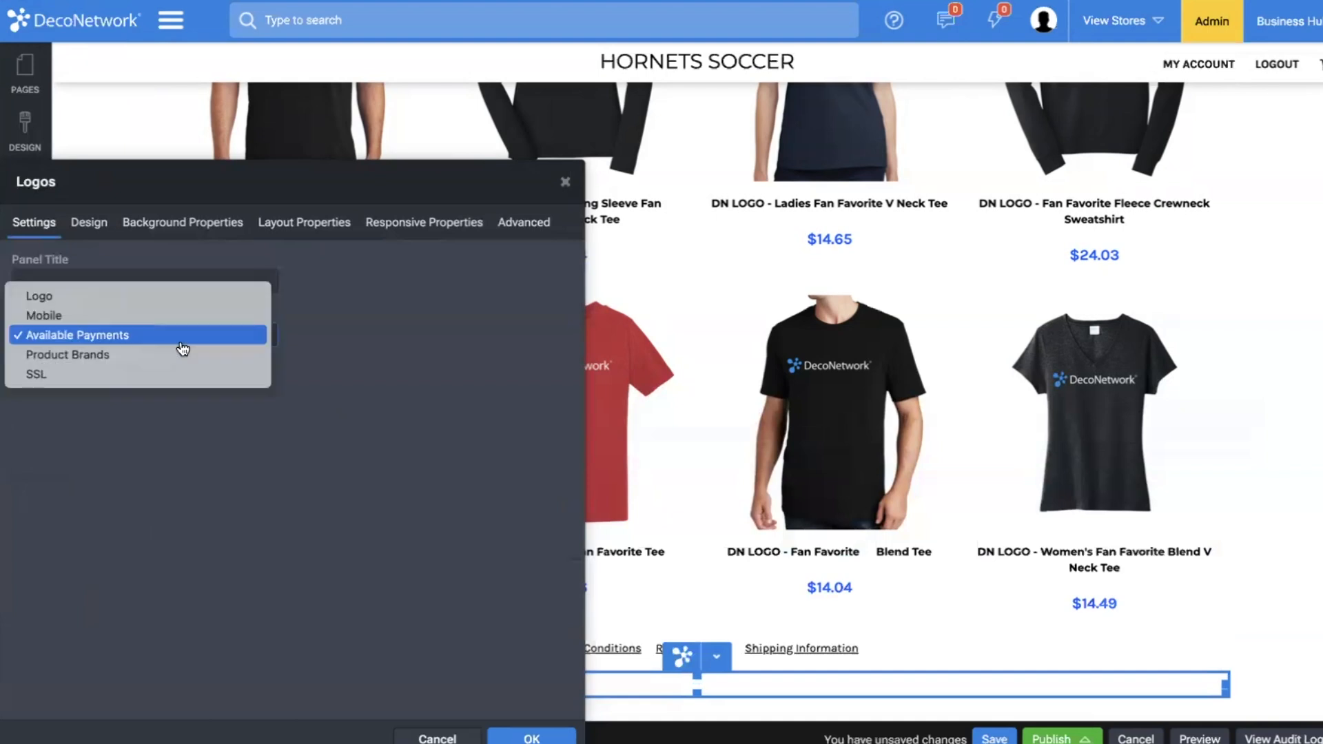
{"action": "left_click", "coordinate": [181, 343]}
{"action": "left_click", "coordinate": [305, 222]}
{"action": "left_click", "coordinate": [117, 323]}
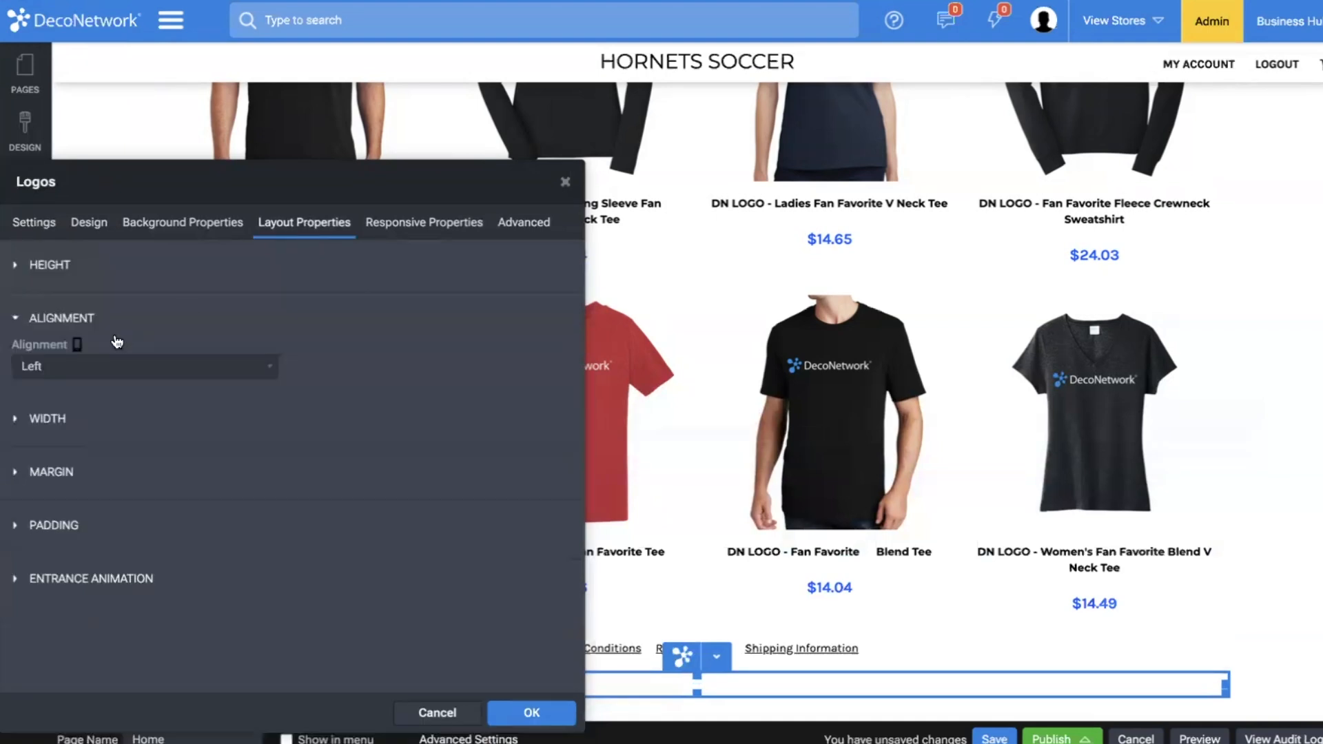
{"action": "left_click", "coordinate": [117, 370]}
{"action": "left_click", "coordinate": [115, 386]}
{"action": "left_click", "coordinate": [538, 716]}
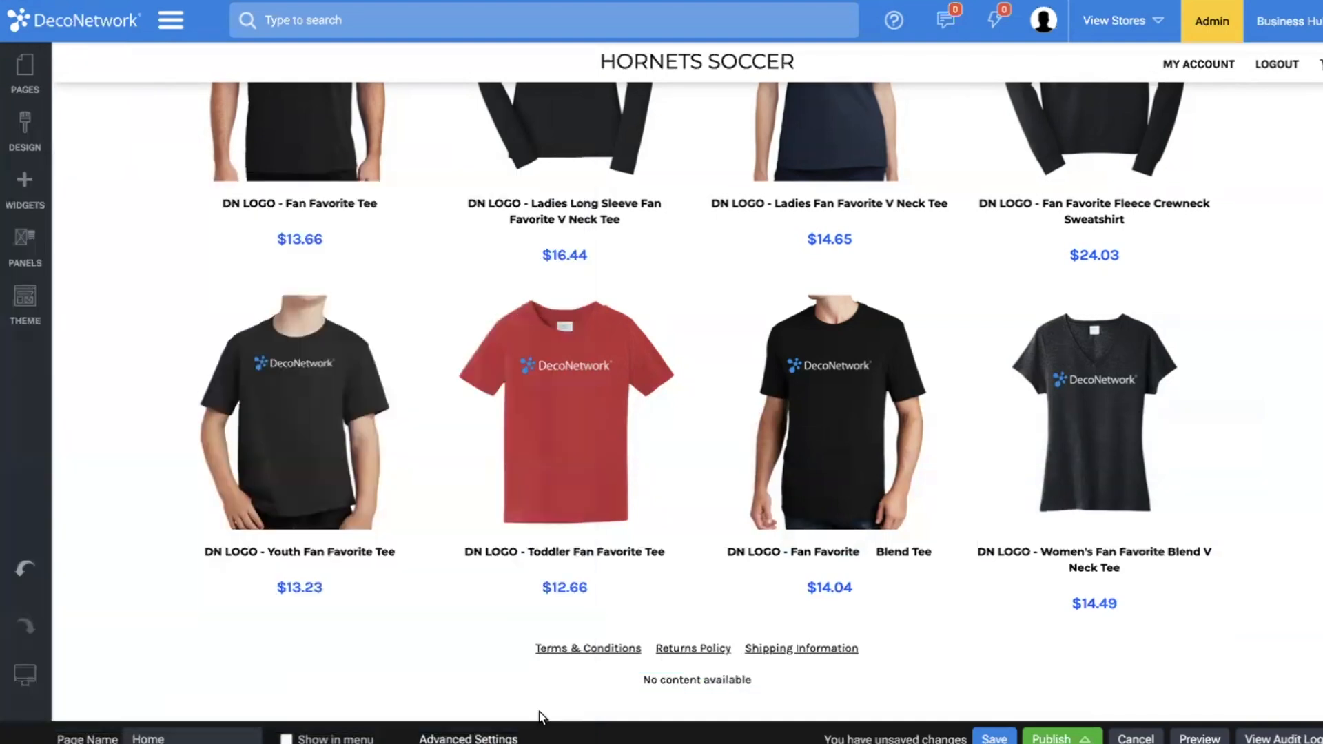
Clone the footer's logos widget and set the copy's logo type to SSL.
{"action": "left_click", "coordinate": [717, 659]}
{"action": "left_click", "coordinate": [683, 610]}
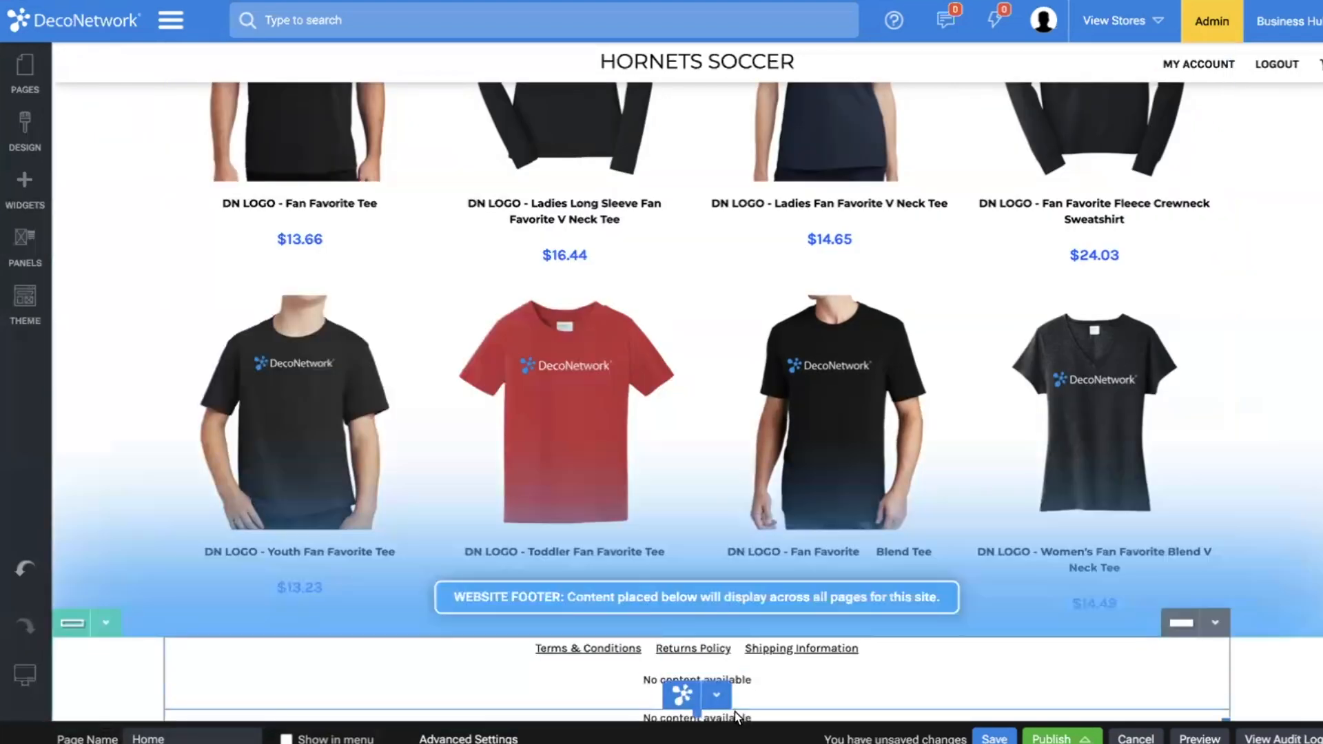
{"action": "left_click", "coordinate": [716, 695]}
{"action": "left_click", "coordinate": [718, 698]}
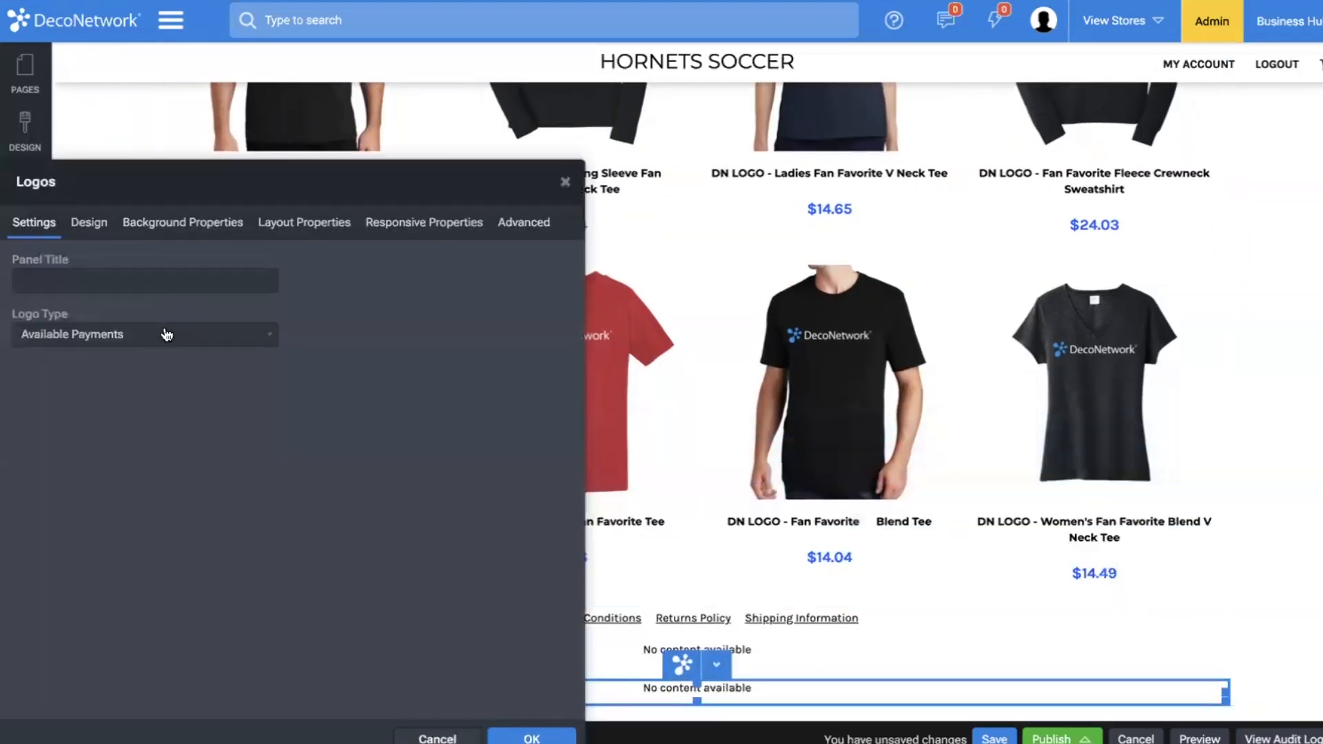
{"action": "left_click", "coordinate": [167, 335]}
{"action": "left_click", "coordinate": [162, 372]}
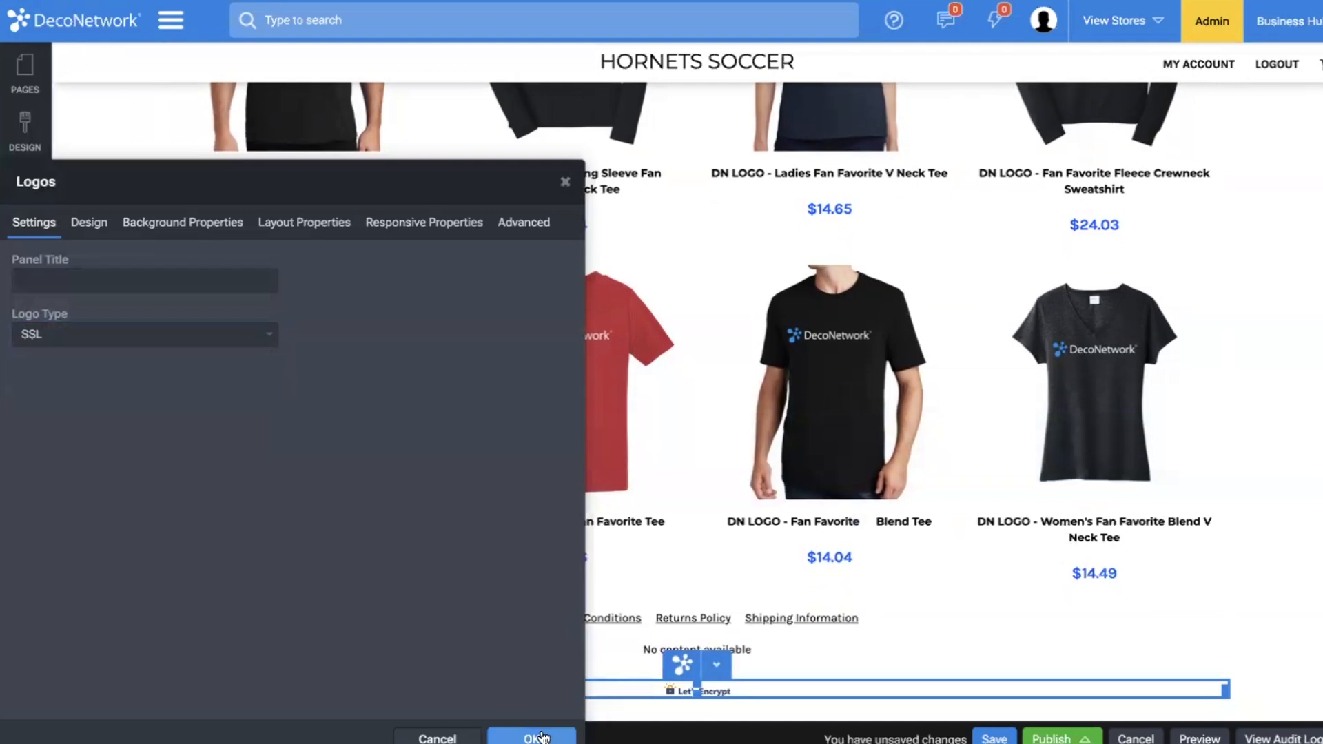
{"action": "left_click", "coordinate": [538, 737]}
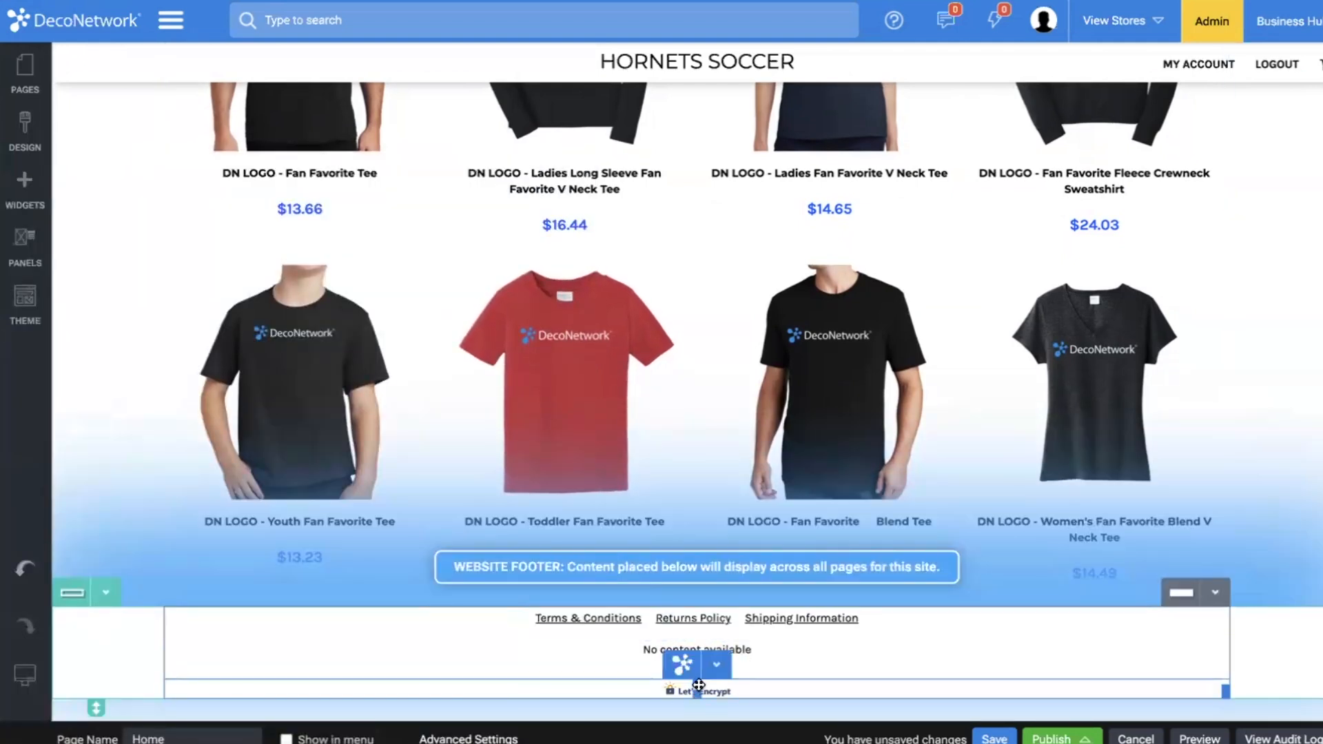
Set the footer row's top and bottom padding to 10 px each.
{"action": "left_click", "coordinate": [1305, 638]}
{"action": "left_click", "coordinate": [288, 236]}
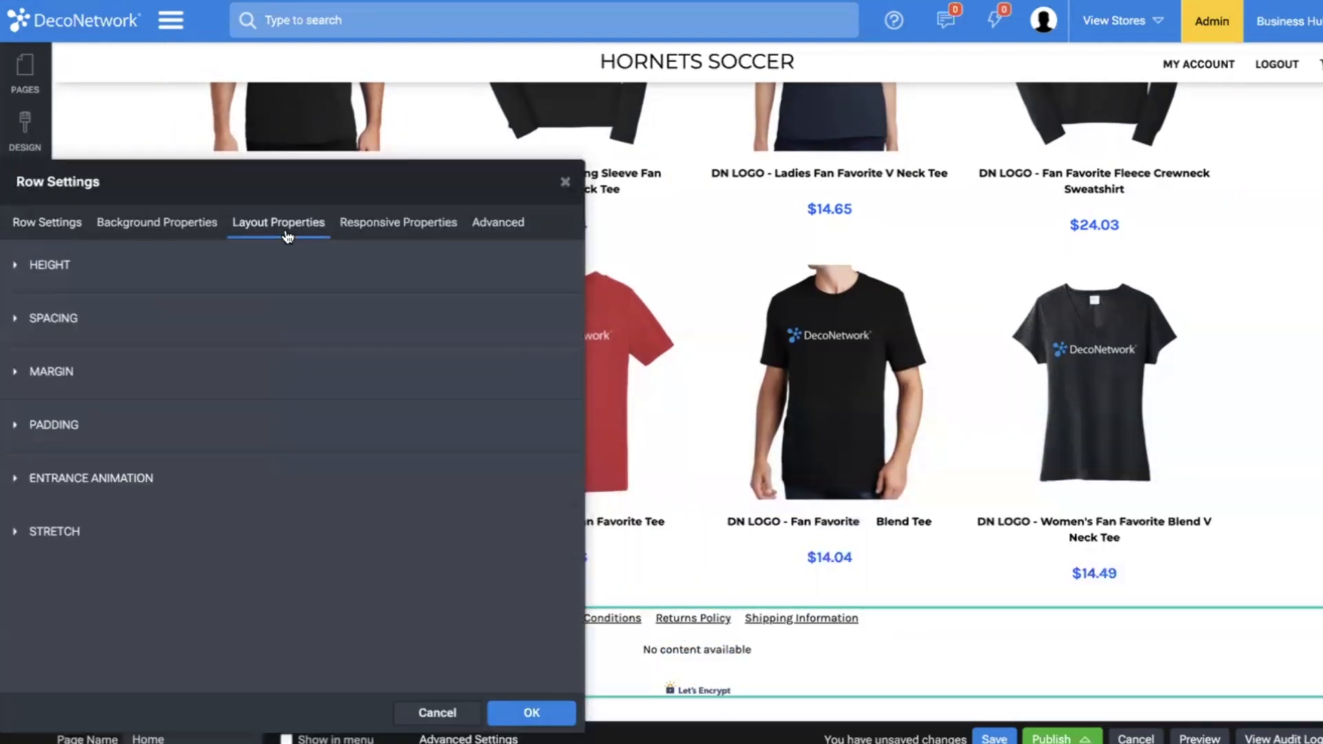
{"action": "left_click", "coordinate": [53, 426]}
{"action": "left_click", "coordinate": [219, 488]}
{"action": "type", "text": "10"}
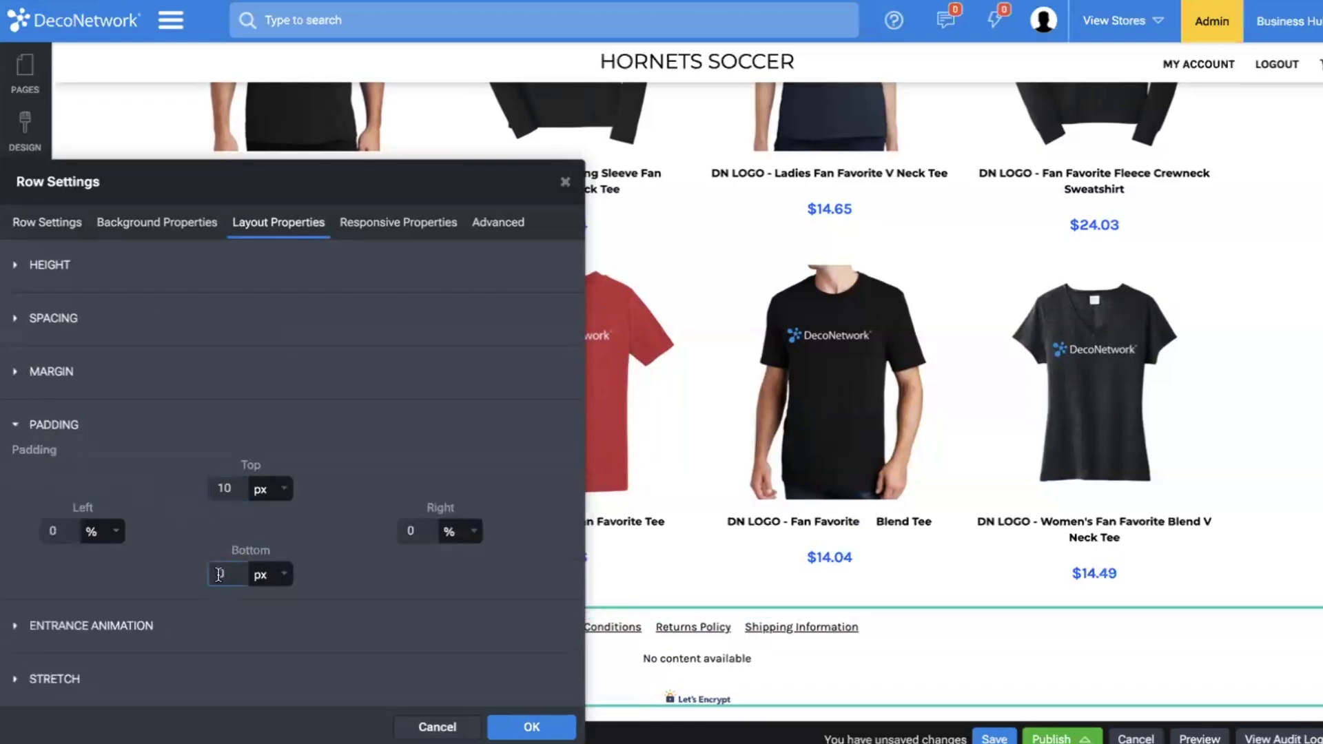
{"action": "type", "text": "1"}
Give the footer row a custom top margin in pixels and close the row settings.
{"action": "left_click", "coordinate": [31, 378]}
{"action": "left_click", "coordinate": [42, 427]}
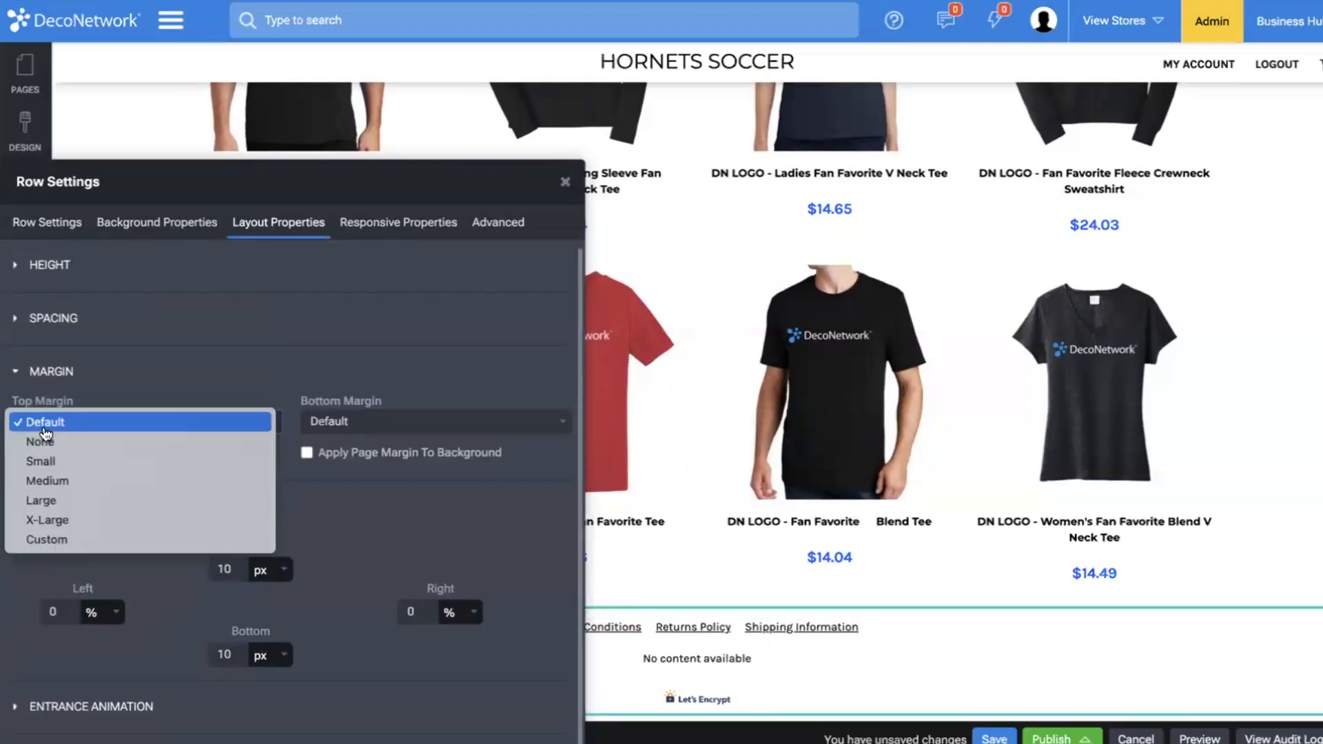
{"action": "left_click", "coordinate": [49, 541]}
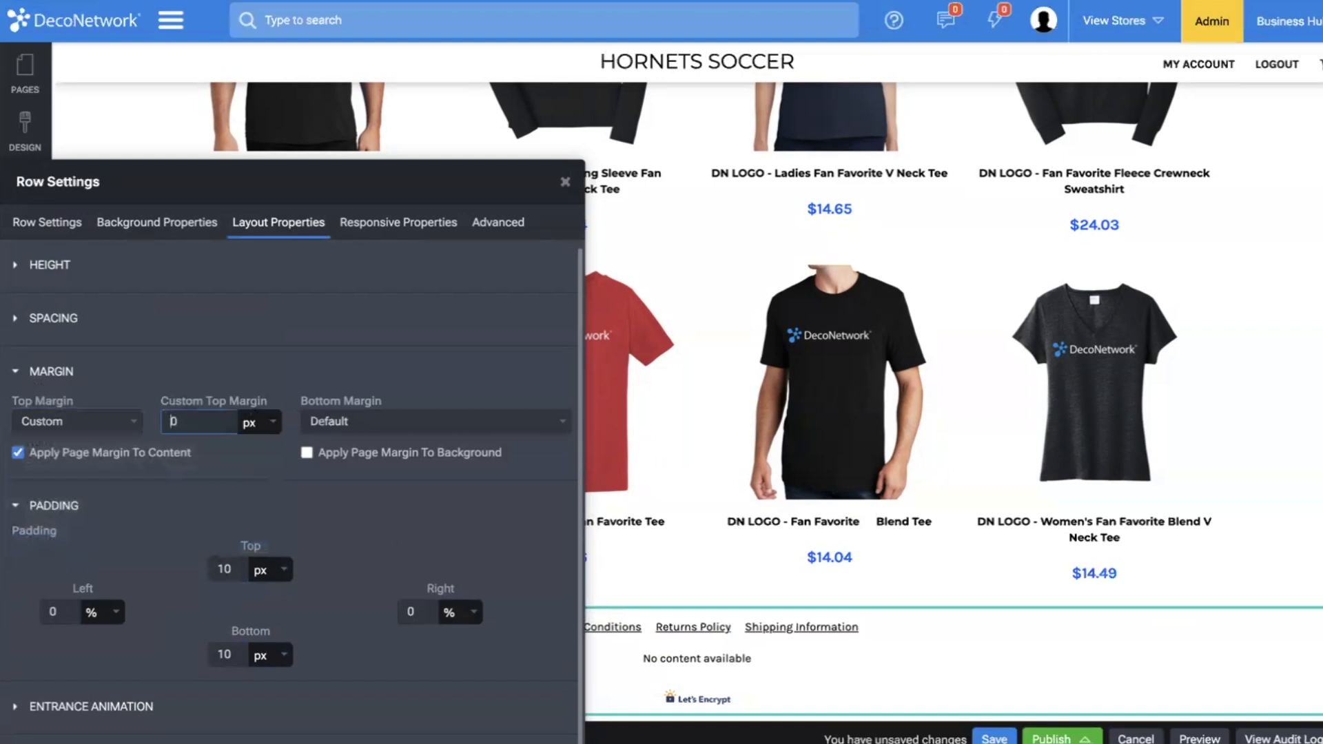
{"action": "type", "text": "5"}
{"action": "left_click", "coordinate": [851, 626]}
Save the Home page with the footer changes.
{"action": "scroll", "coordinate": [710, 415], "scroll_direction": "up", "scroll_amount": 15}
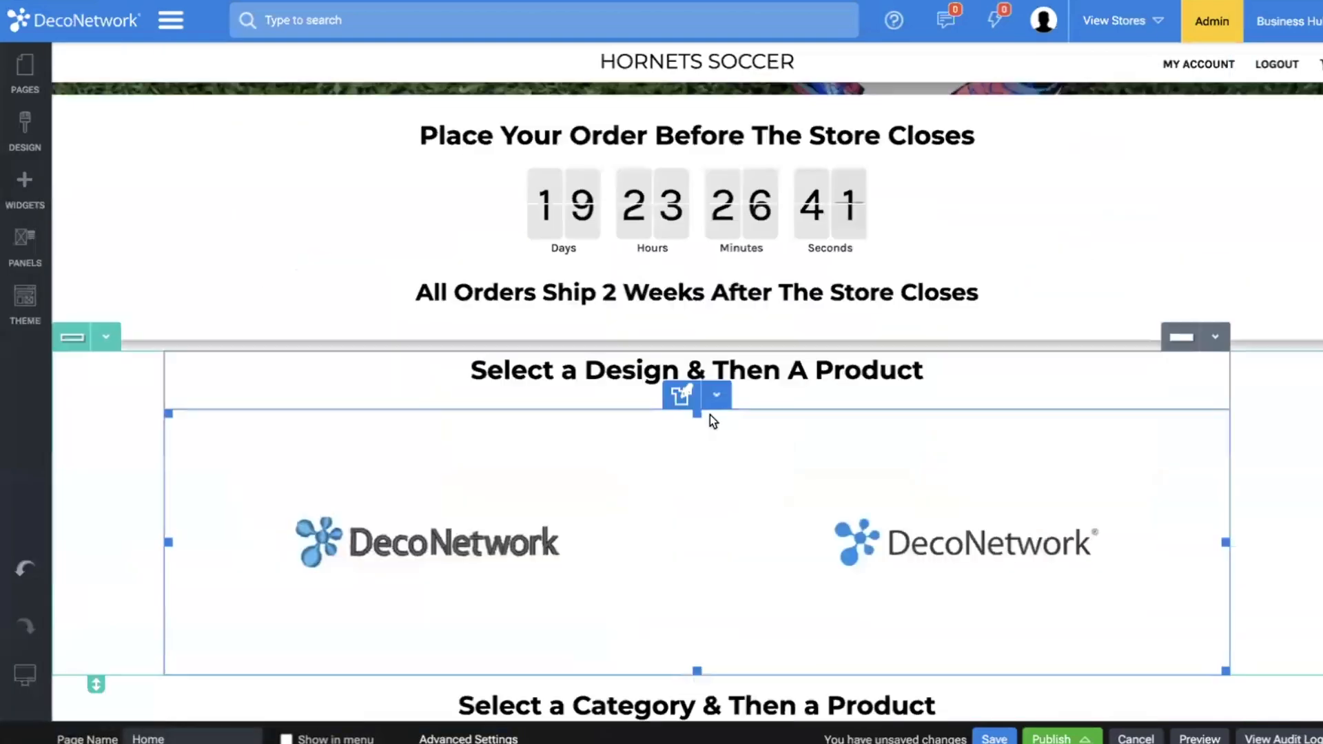
{"action": "scroll", "coordinate": [1111, 608], "scroll_direction": "up", "scroll_amount": 5}
{"action": "left_click", "coordinate": [996, 738]}
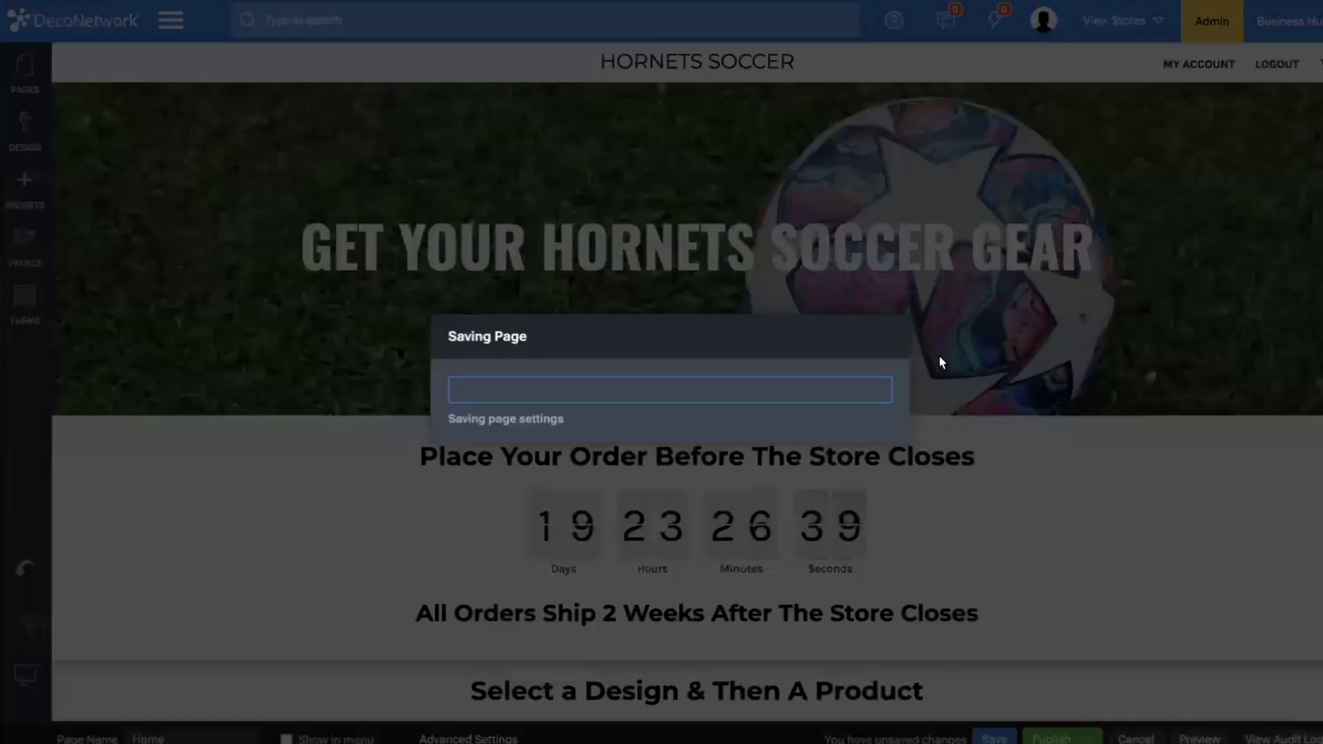
Copy the Home page as a new page named Unisex.
{"action": "left_click", "coordinate": [857, 443]}
{"action": "scroll", "coordinate": [880, 448], "scroll_direction": "down", "scroll_amount": 10}
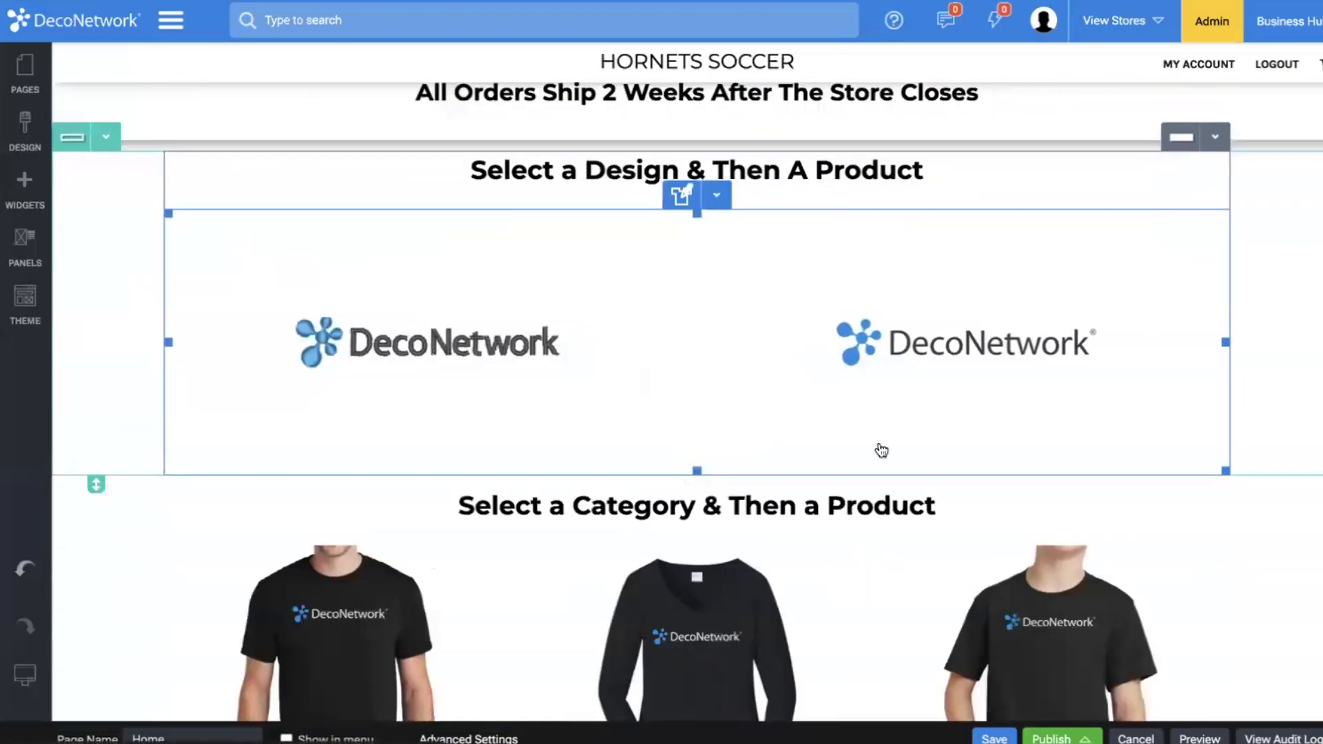
{"action": "scroll", "coordinate": [378, 304], "scroll_direction": "up", "scroll_amount": 10}
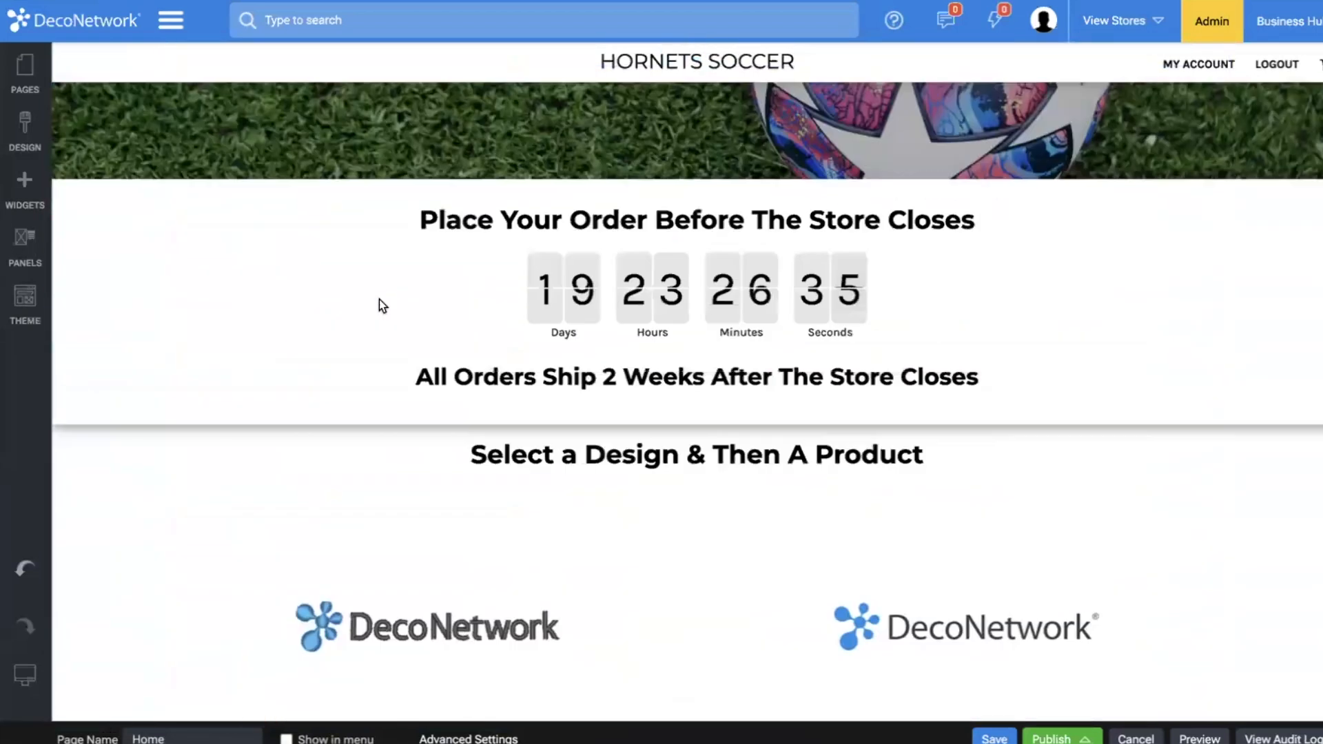
{"action": "left_click", "coordinate": [20, 72]}
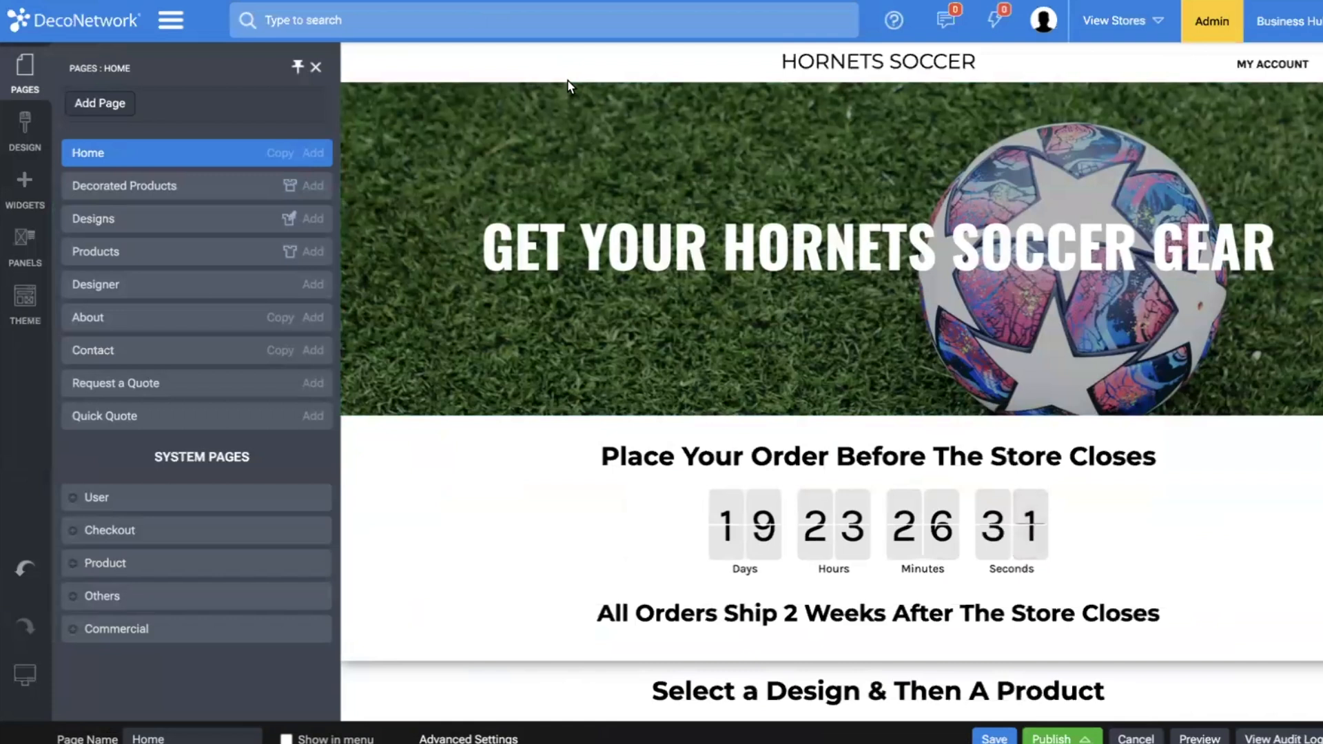
{"action": "scroll", "coordinate": [466, 445], "scroll_direction": "down", "scroll_amount": 6}
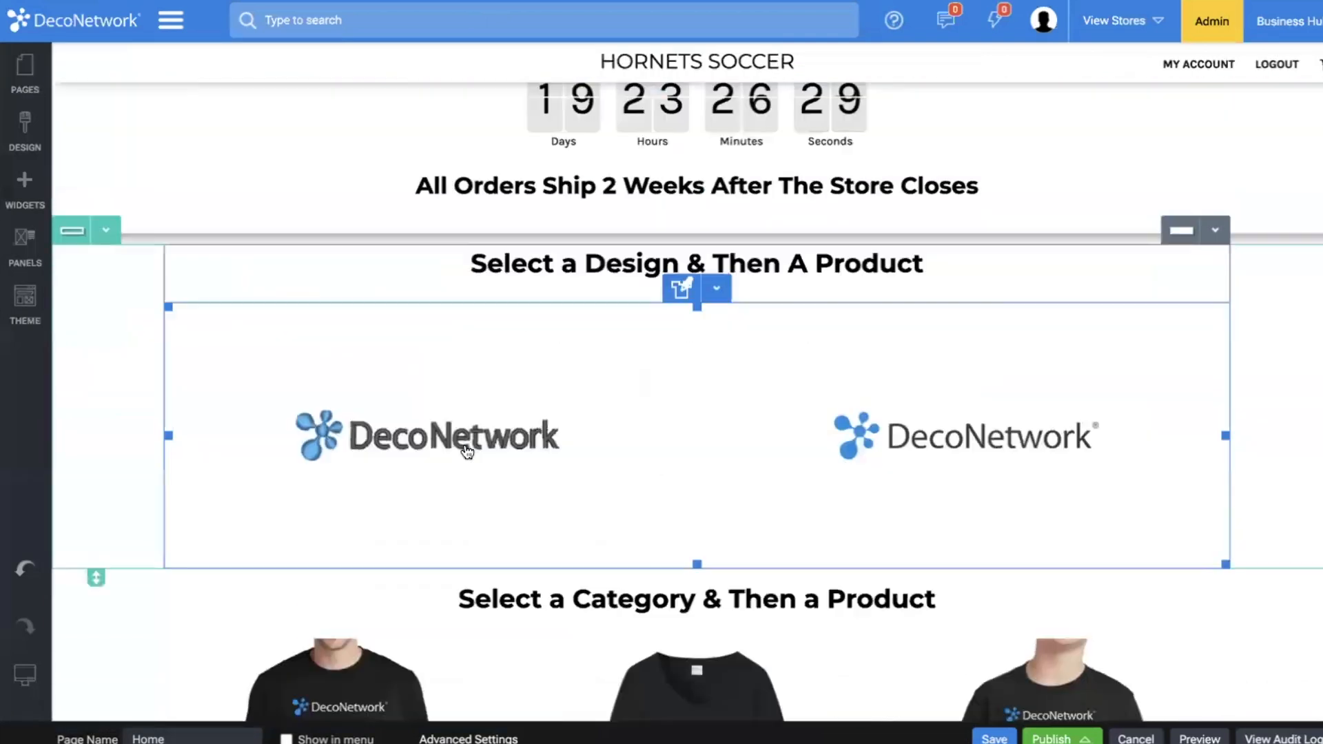
{"action": "left_click", "coordinate": [27, 71]}
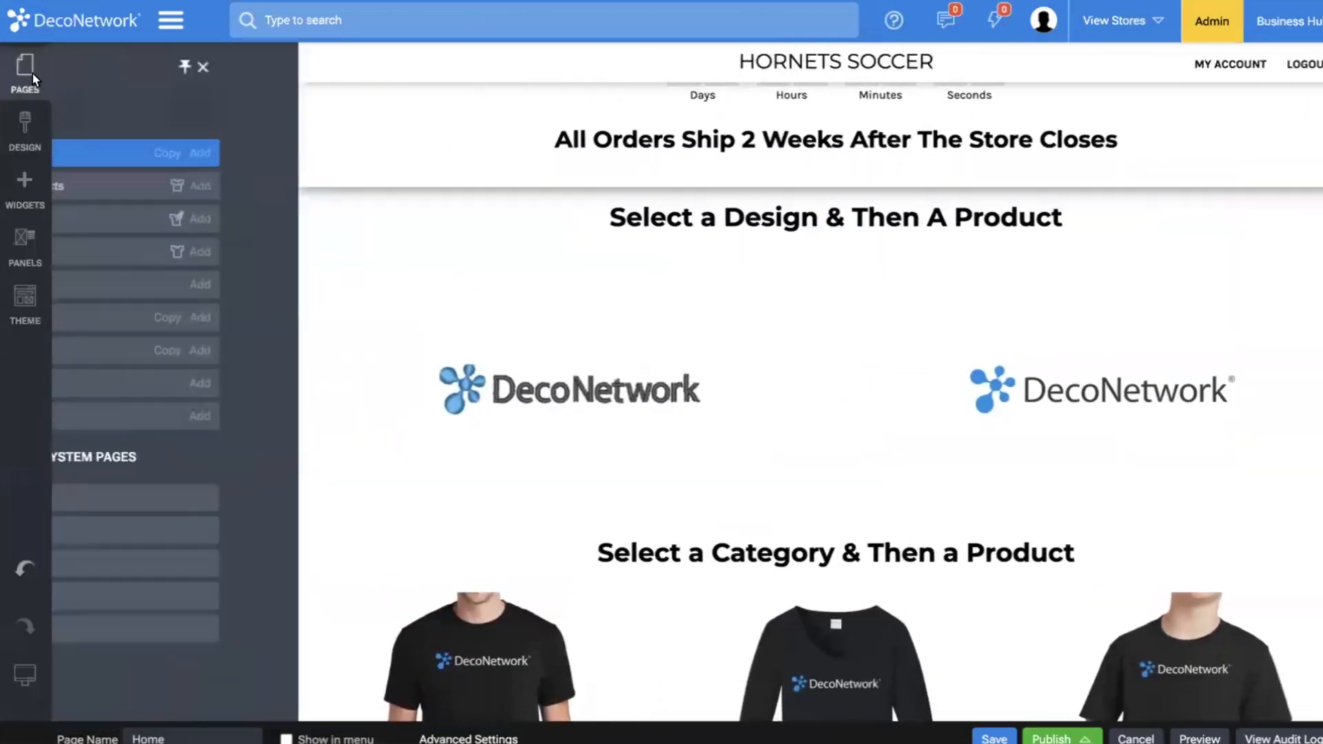
{"action": "left_click", "coordinate": [280, 153]}
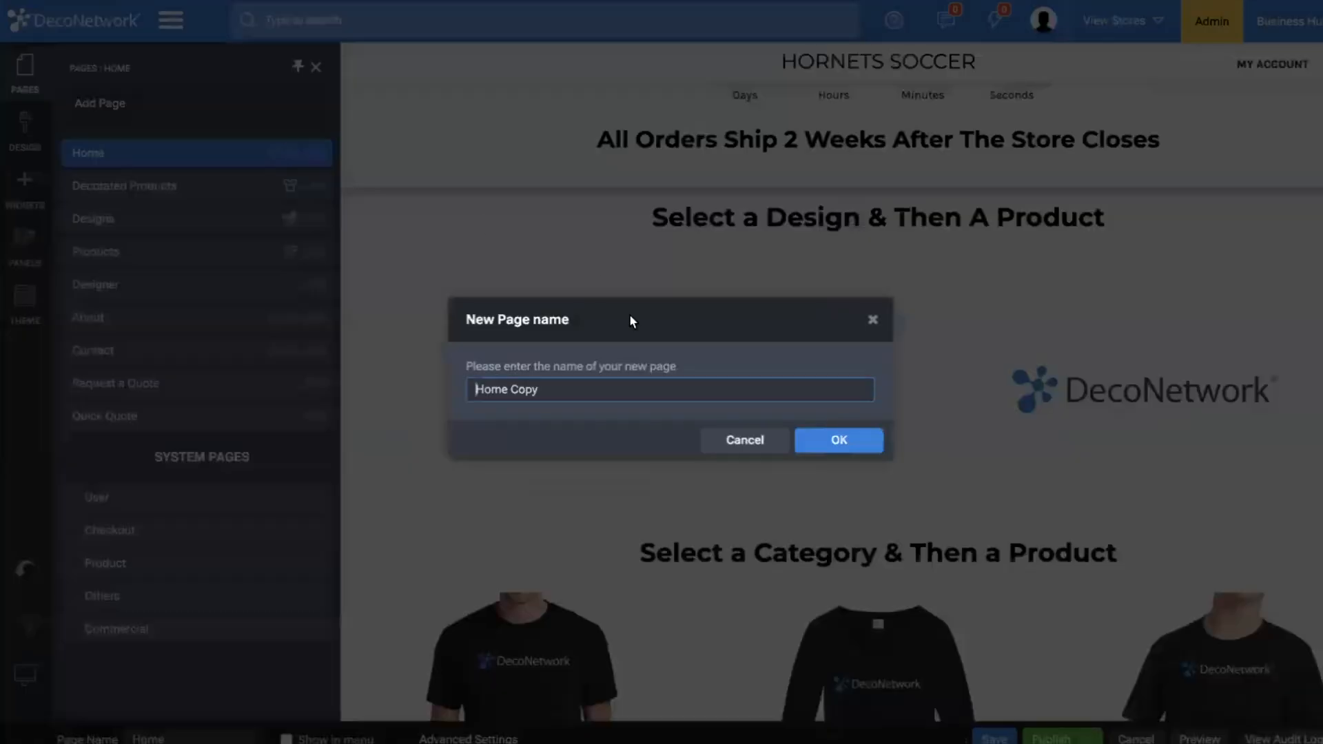
{"action": "left_click", "coordinate": [590, 390]}
{"action": "type", "text": "Unisex"}
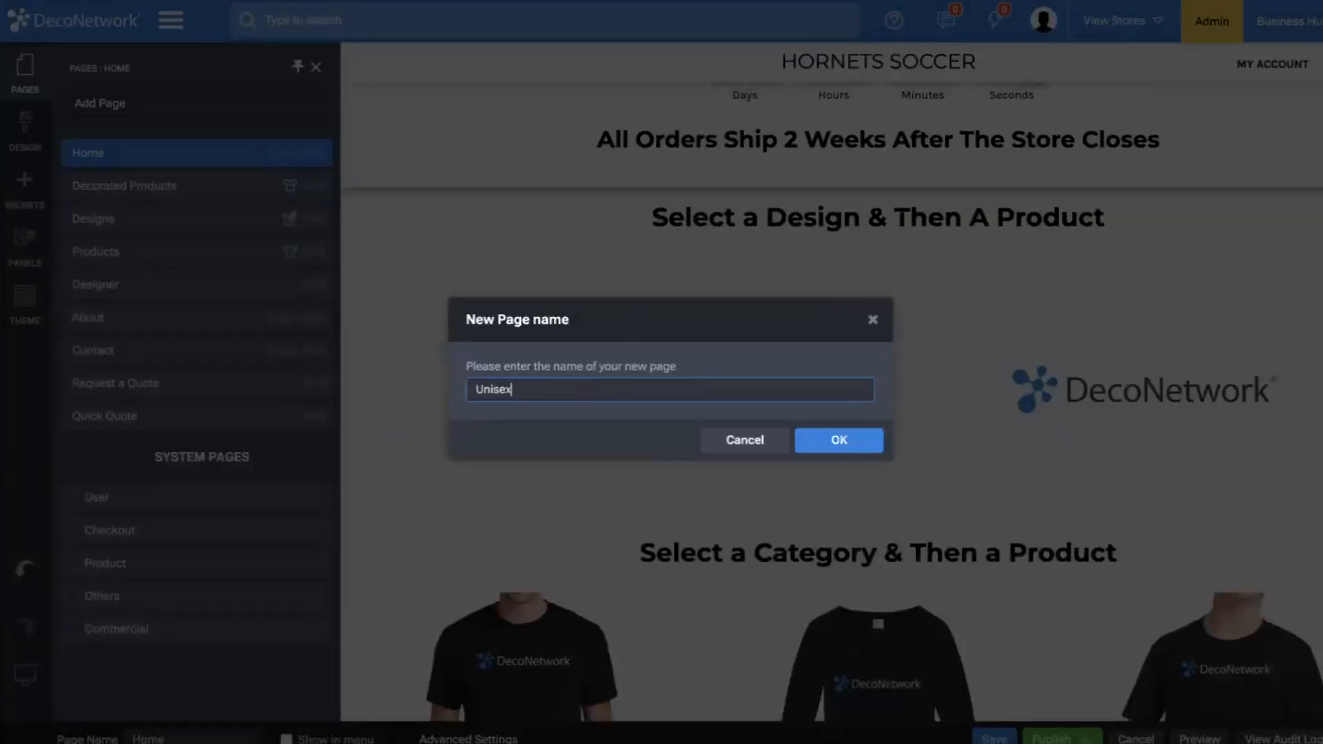
{"action": "left_click", "coordinate": [861, 442]}
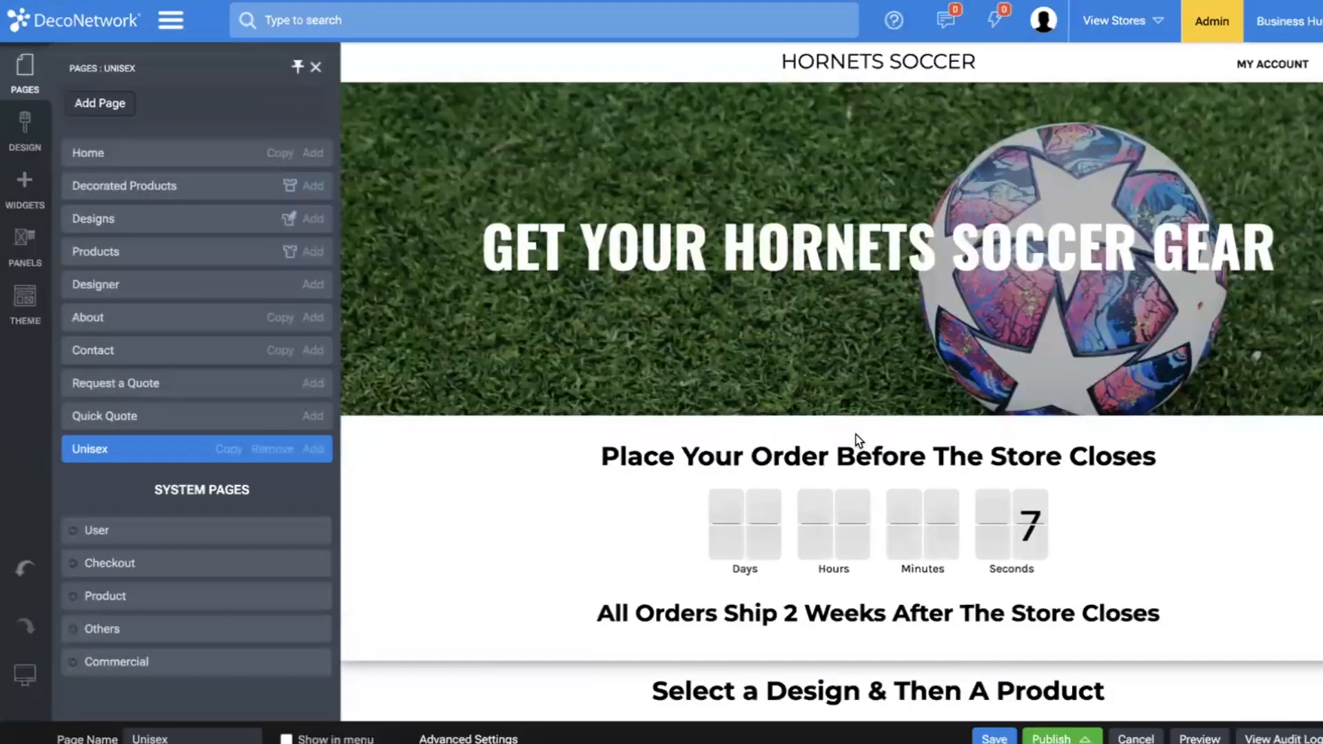
Delete the soccer banner row and the order countdown row from the Unisex page.
{"action": "left_click", "coordinate": [854, 305]}
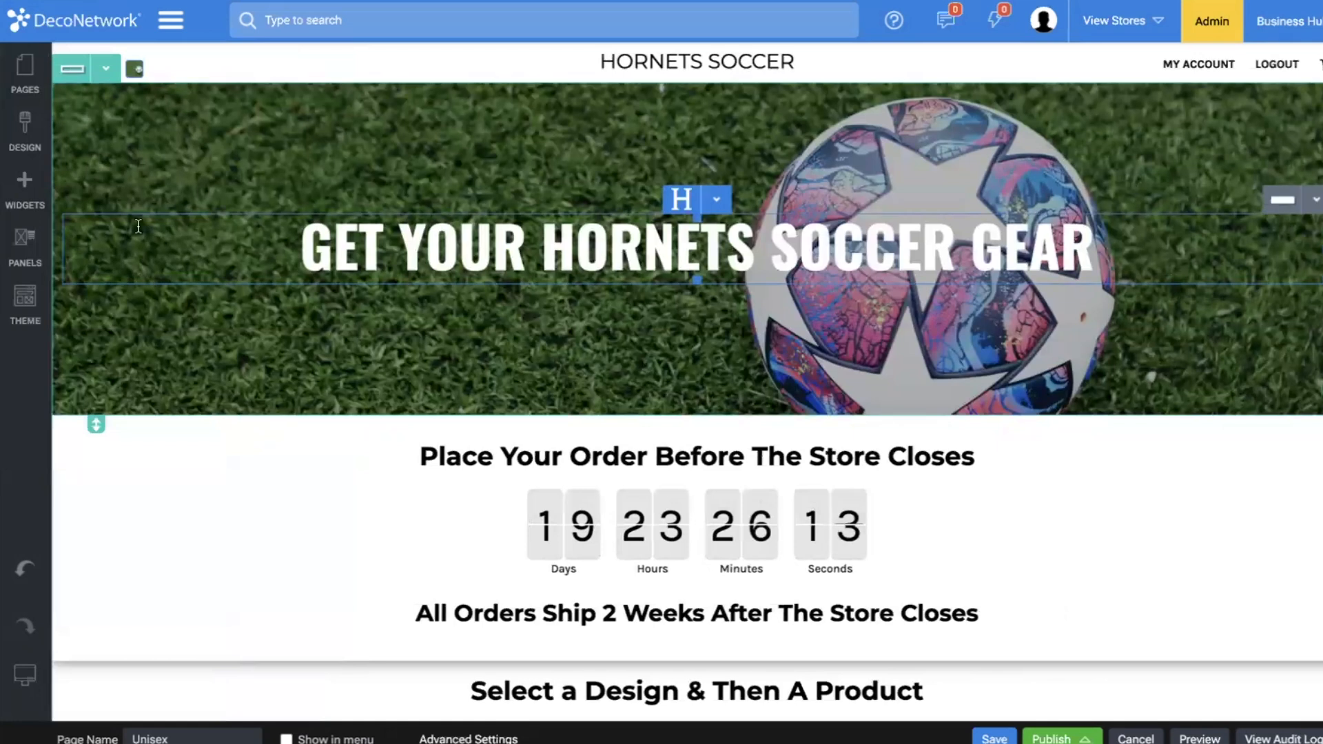
{"action": "left_click", "coordinate": [107, 71]}
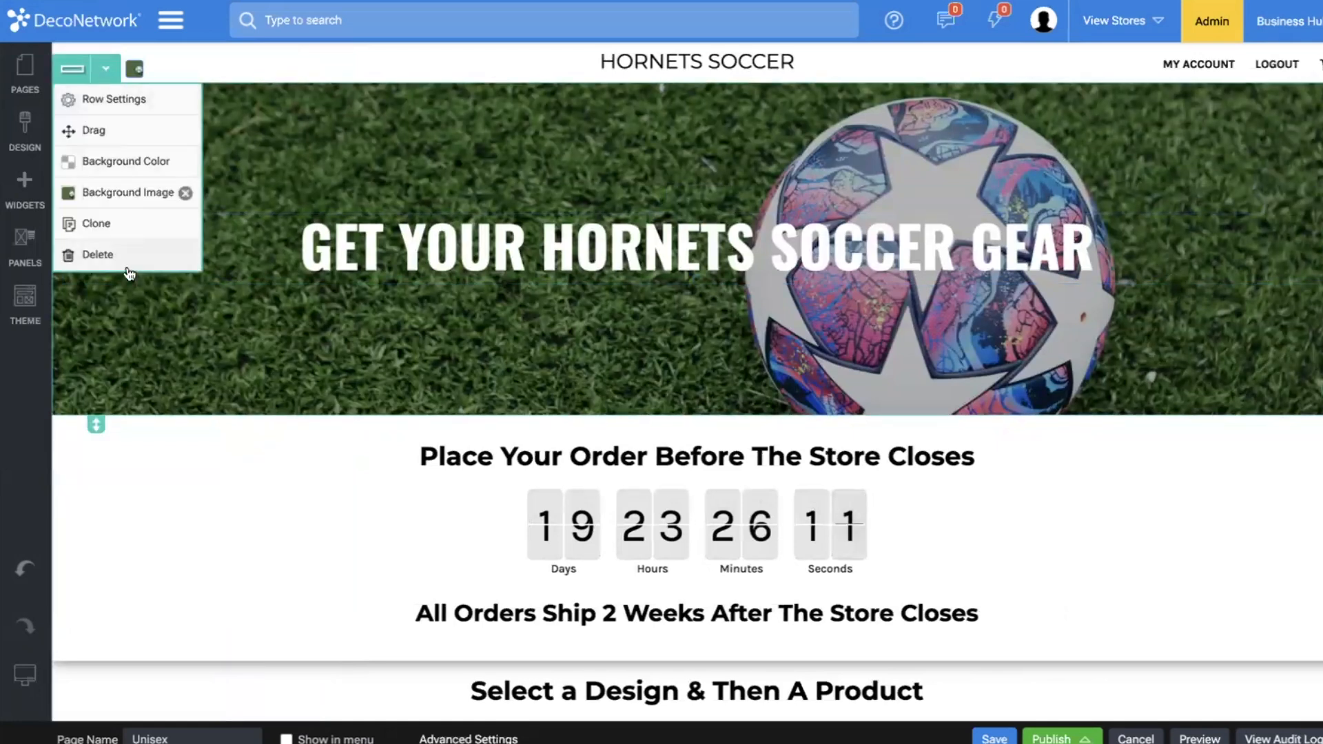
{"action": "left_click", "coordinate": [106, 69]}
{"action": "left_click", "coordinate": [188, 255]}
{"action": "left_click", "coordinate": [840, 426]}
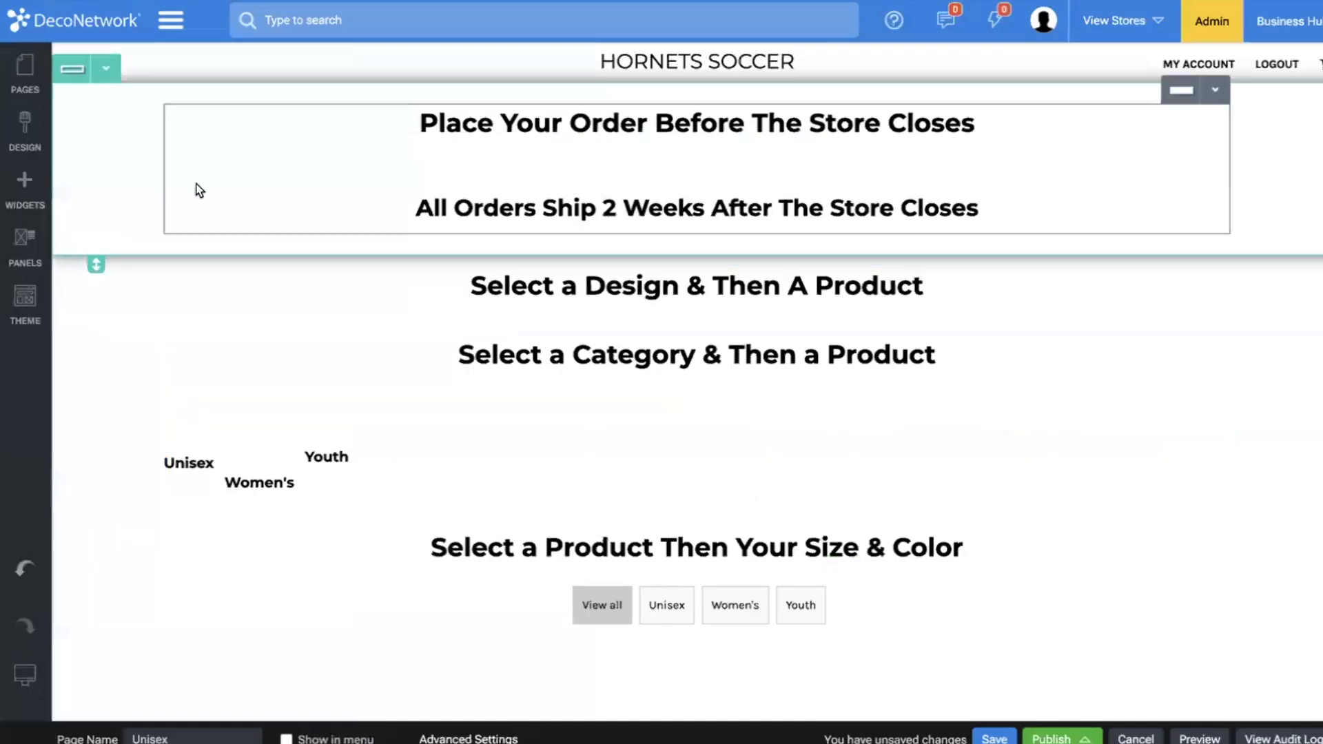
{"action": "left_click", "coordinate": [106, 68]}
{"action": "left_click", "coordinate": [113, 255]}
{"action": "left_click", "coordinate": [838, 425]}
Delete the "Select a Design & Then A Product" and "Select a Category & Then a Product" rows from the Unisex page.
{"action": "left_click", "coordinate": [102, 77]}
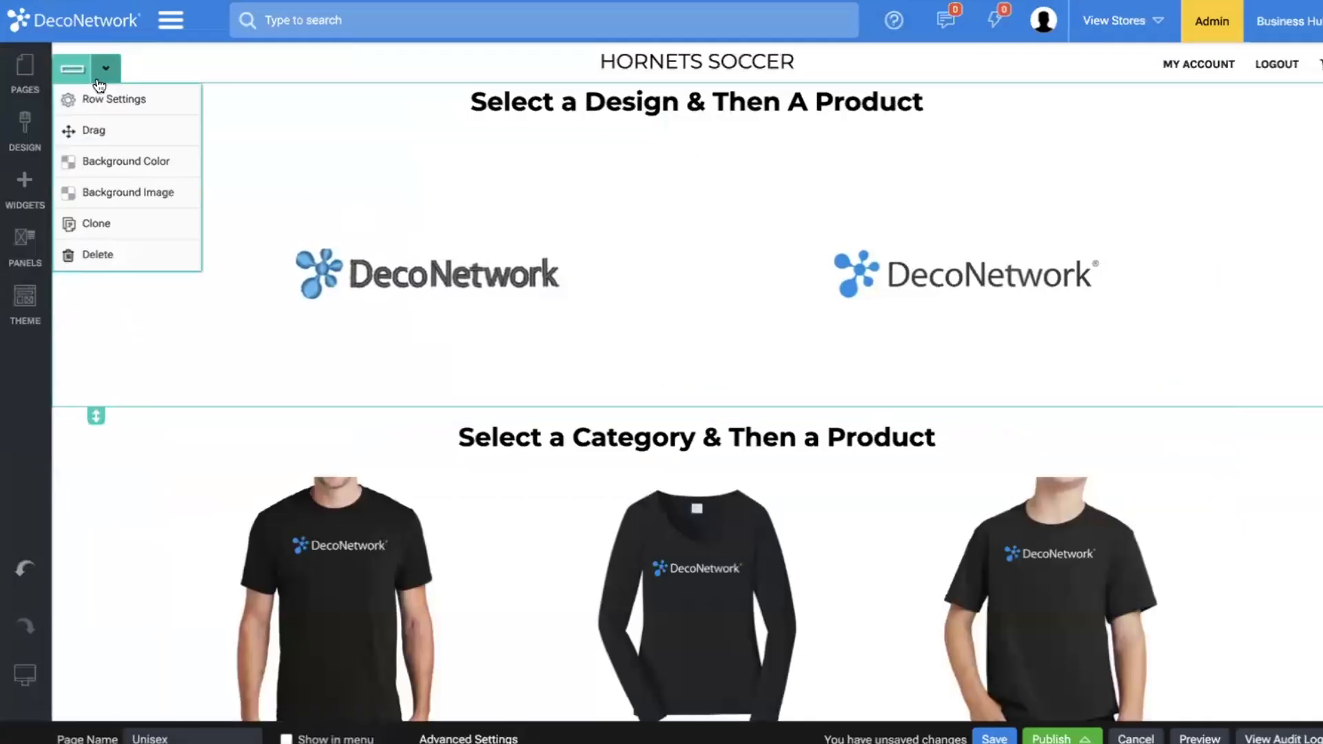
{"action": "left_click", "coordinate": [98, 255]}
{"action": "left_click", "coordinate": [837, 424]}
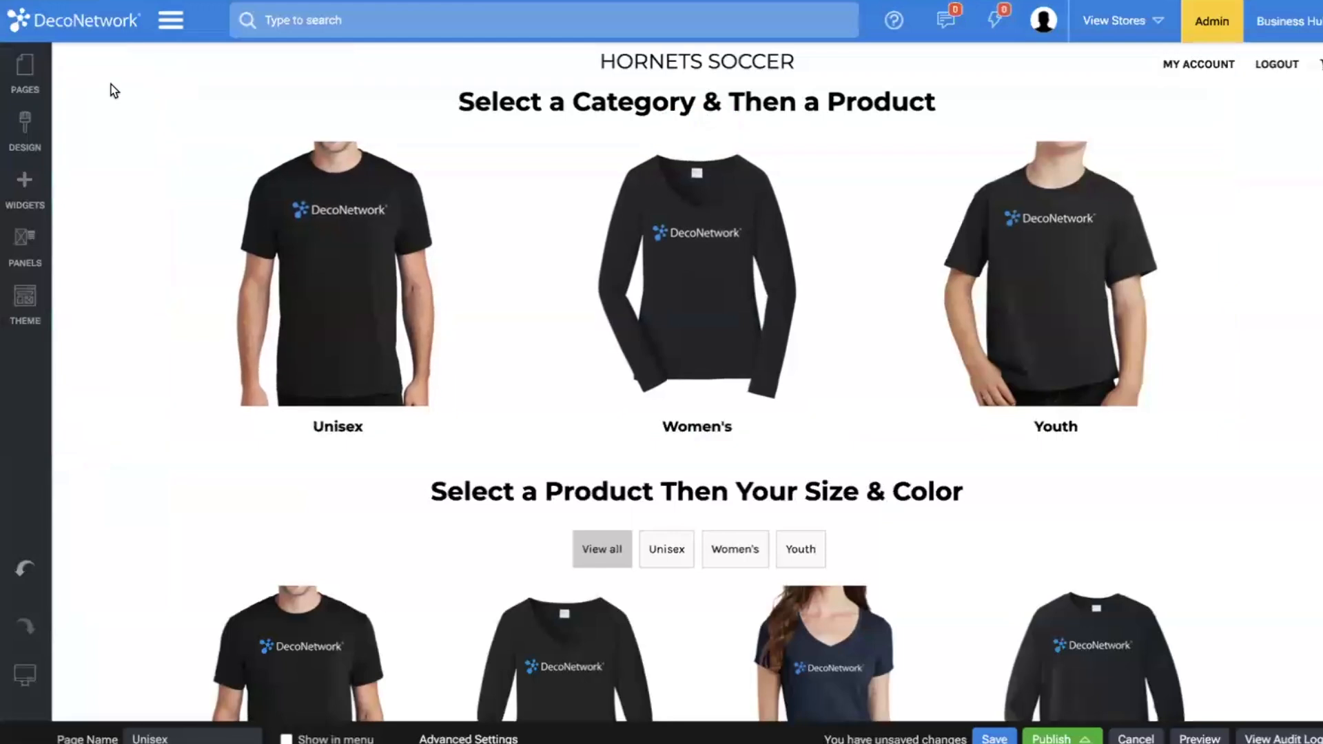
{"action": "left_click", "coordinate": [105, 69]}
{"action": "left_click", "coordinate": [117, 255]}
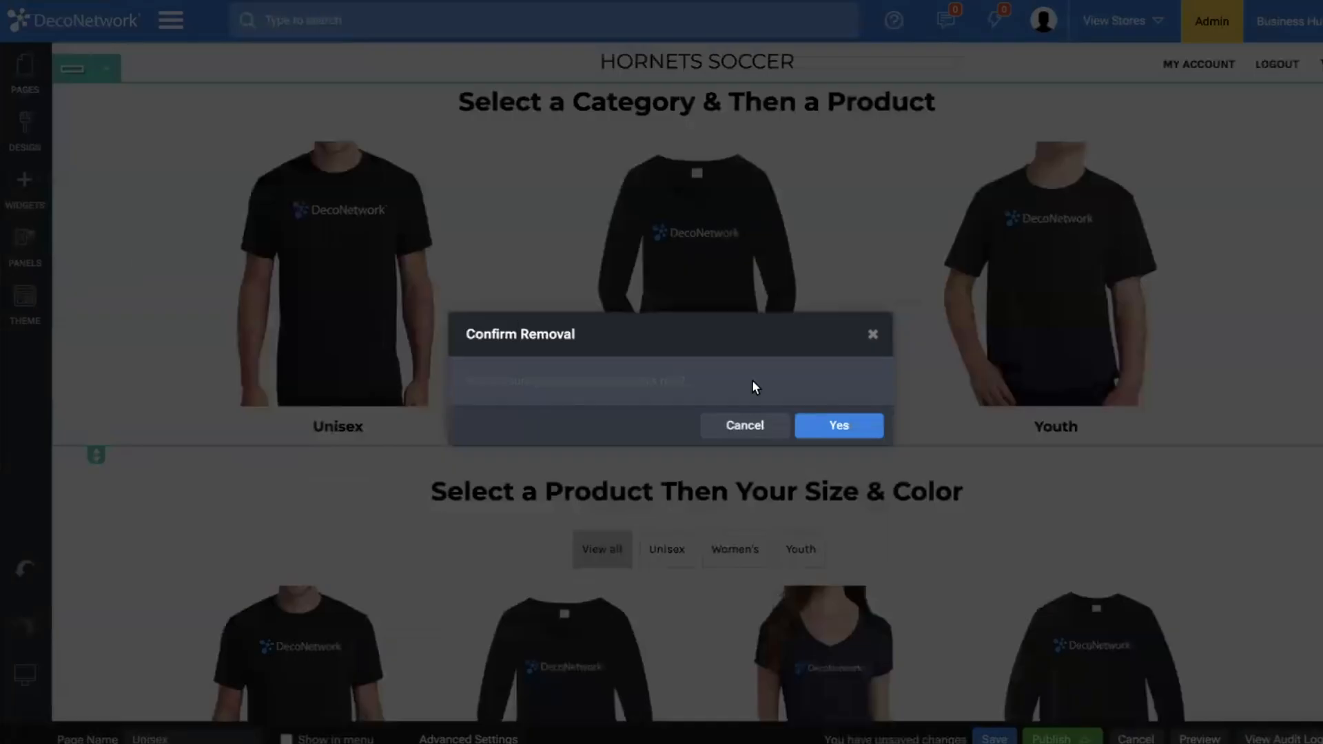
{"action": "left_click", "coordinate": [837, 425]}
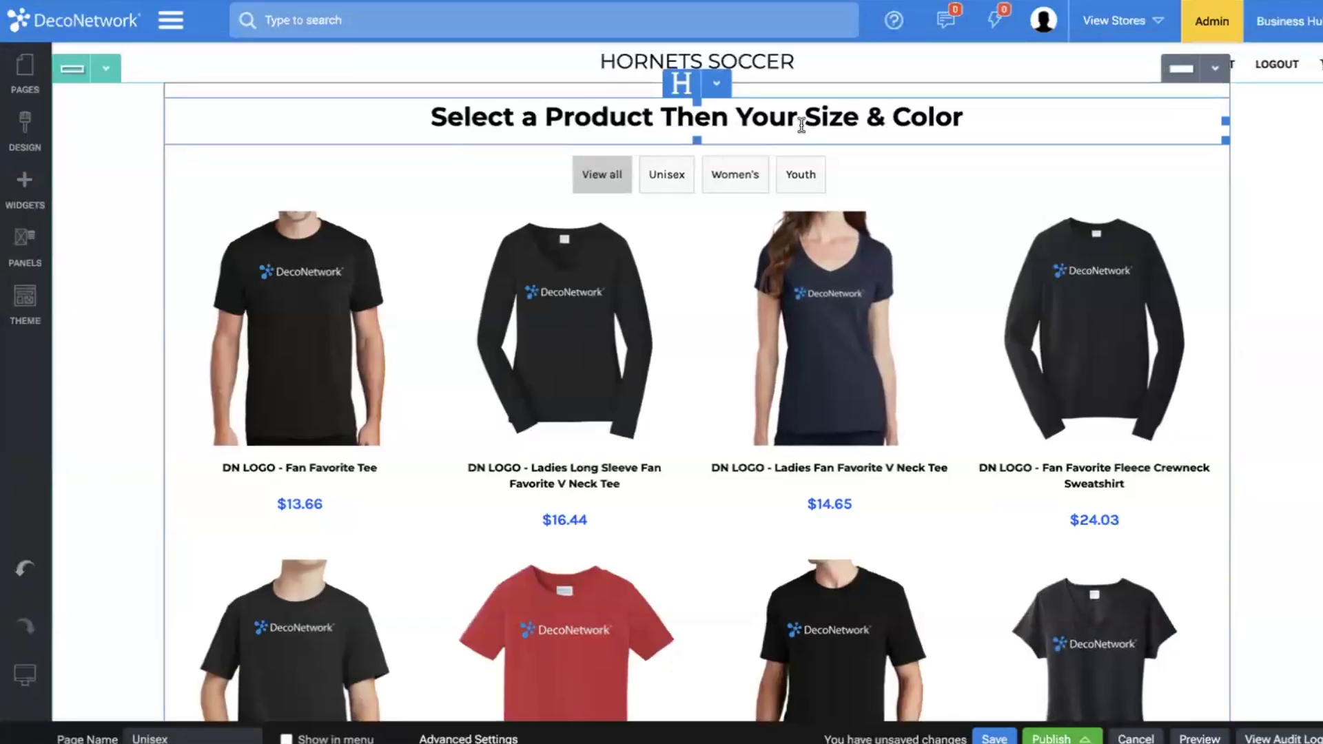
Delete the "Select a Product Then Your Size & Color" heading above the product listing.
{"action": "left_click", "coordinate": [717, 86]}
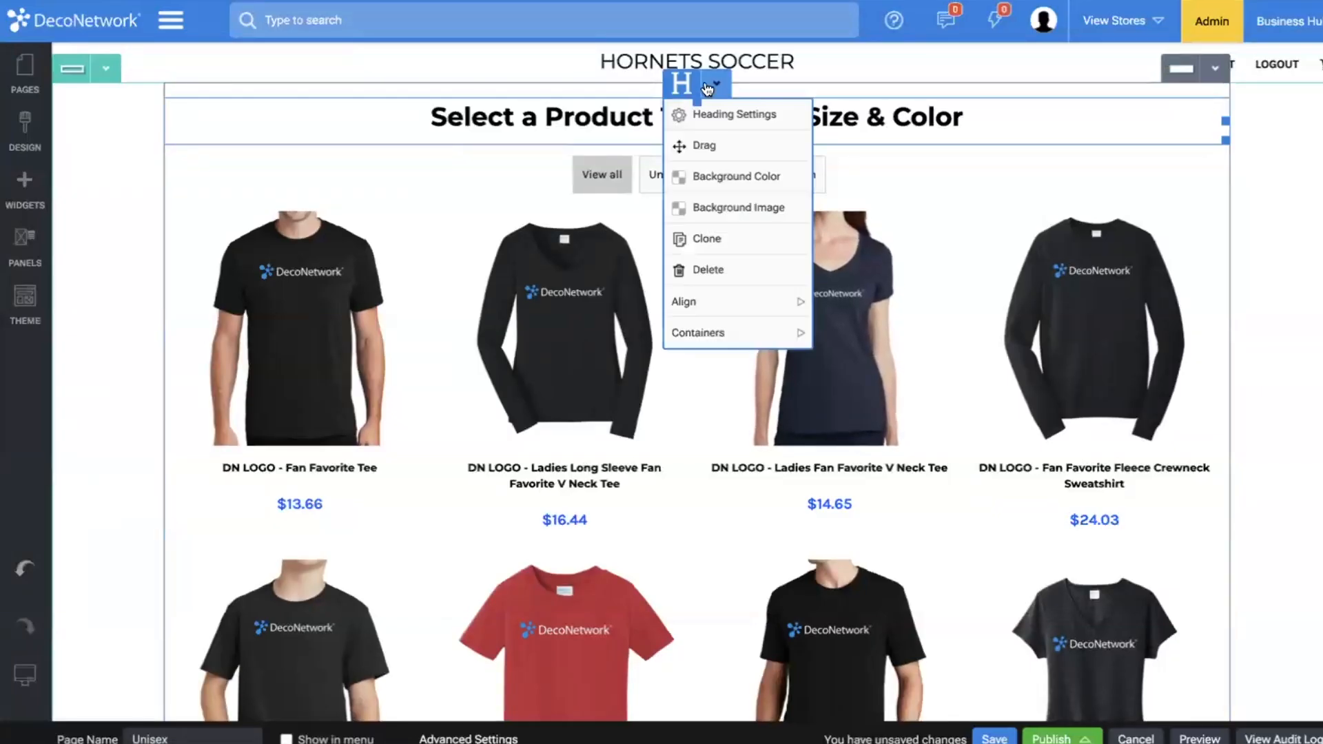
{"action": "left_click", "coordinate": [726, 279]}
{"action": "left_click", "coordinate": [844, 424]}
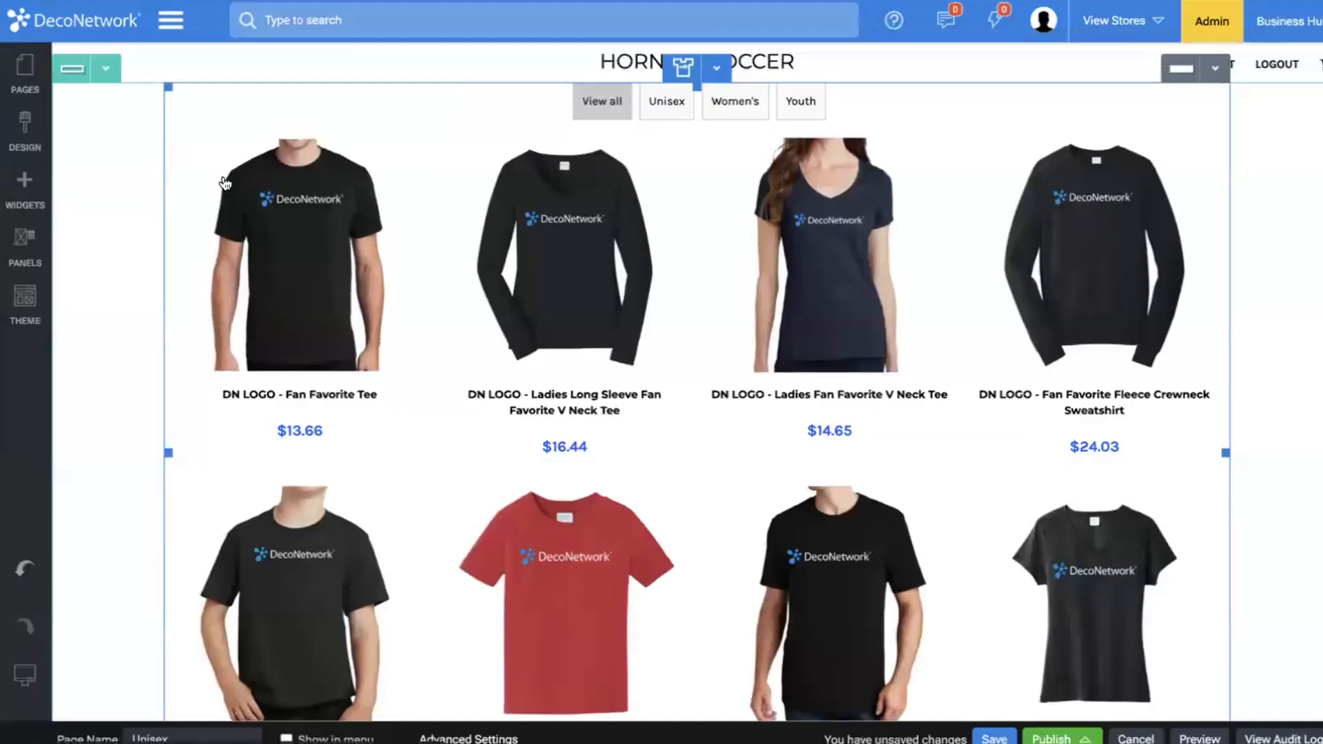
Add a Page Title widget above the product listing and set its alignment to Center.
{"action": "left_click", "coordinate": [31, 194]}
{"action": "mouse_move", "coordinate": [203, 258]}
{"action": "left_mouse_down"}
{"action": "mouse_move", "coordinate": [345, 245]}
{"action": "mouse_move", "coordinate": [636, 271]}
{"action": "mouse_move", "coordinate": [680, 465]}
{"action": "mouse_move", "coordinate": [667, 422]}
{"action": "left_mouse_up"}
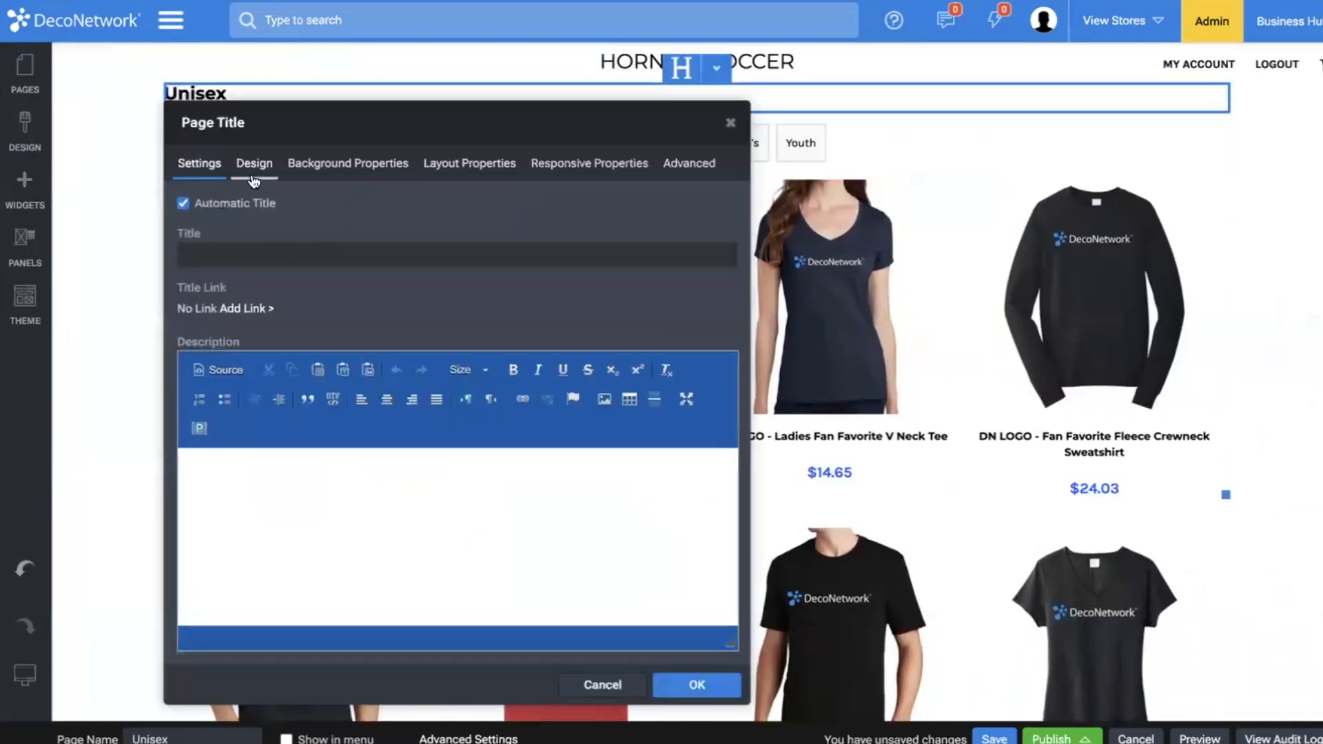
{"action": "left_click", "coordinate": [471, 163]}
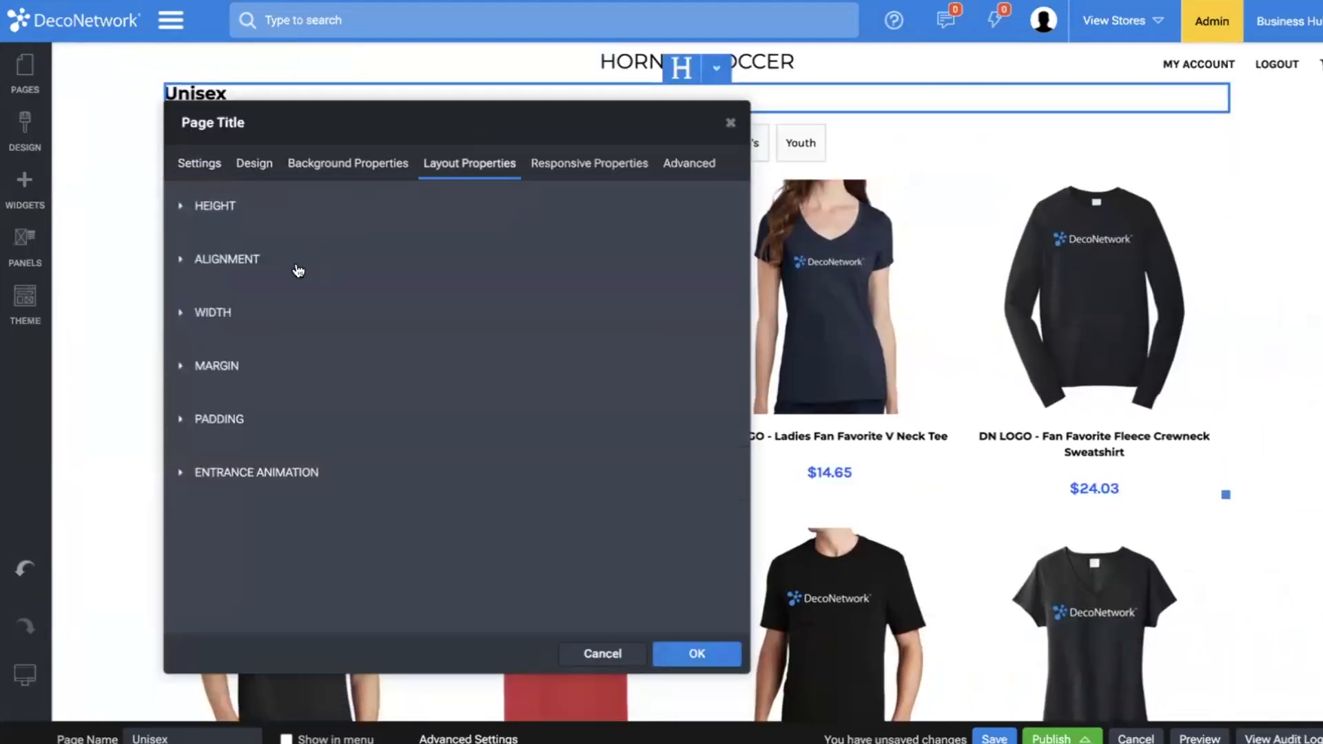
{"action": "left_click", "coordinate": [296, 261]}
{"action": "left_click", "coordinate": [288, 307]}
{"action": "left_click", "coordinate": [290, 330]}
Increase the page title's font size and close its settings.
{"action": "left_click", "coordinate": [199, 163]}
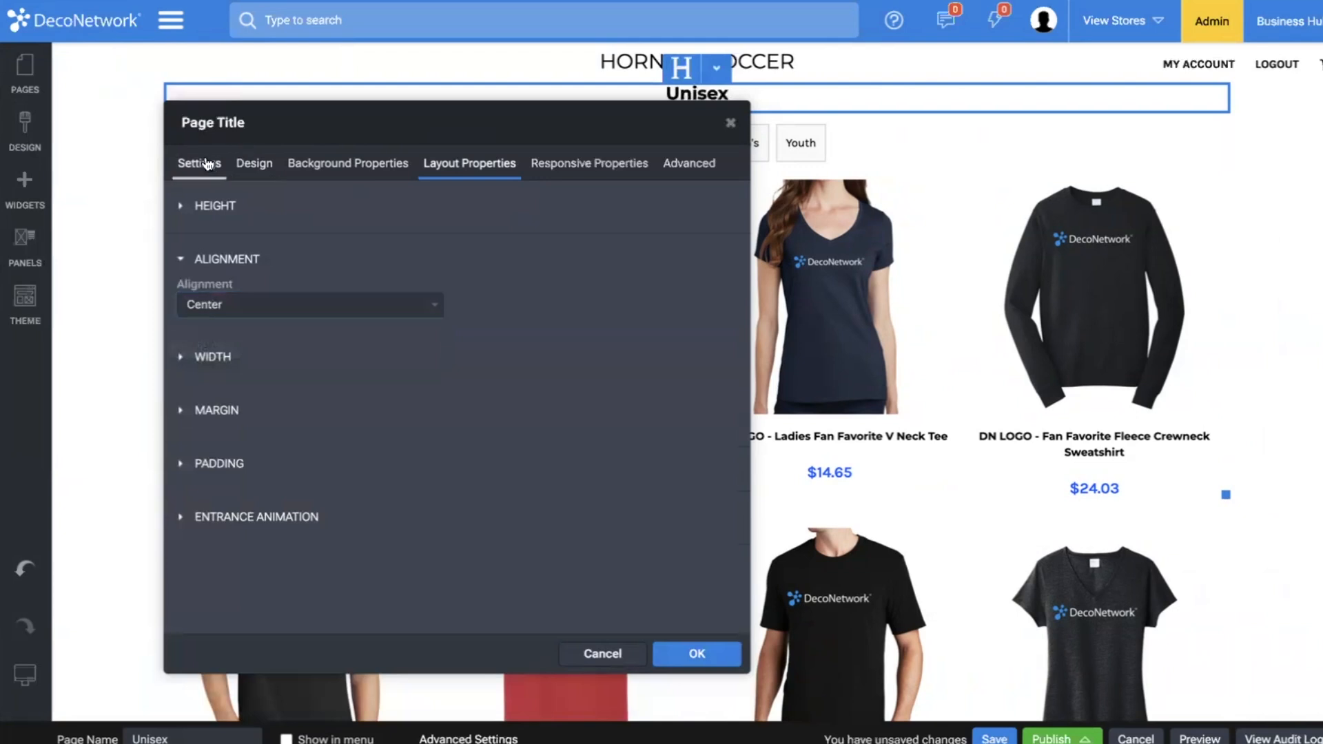
{"action": "left_click", "coordinate": [241, 176]}
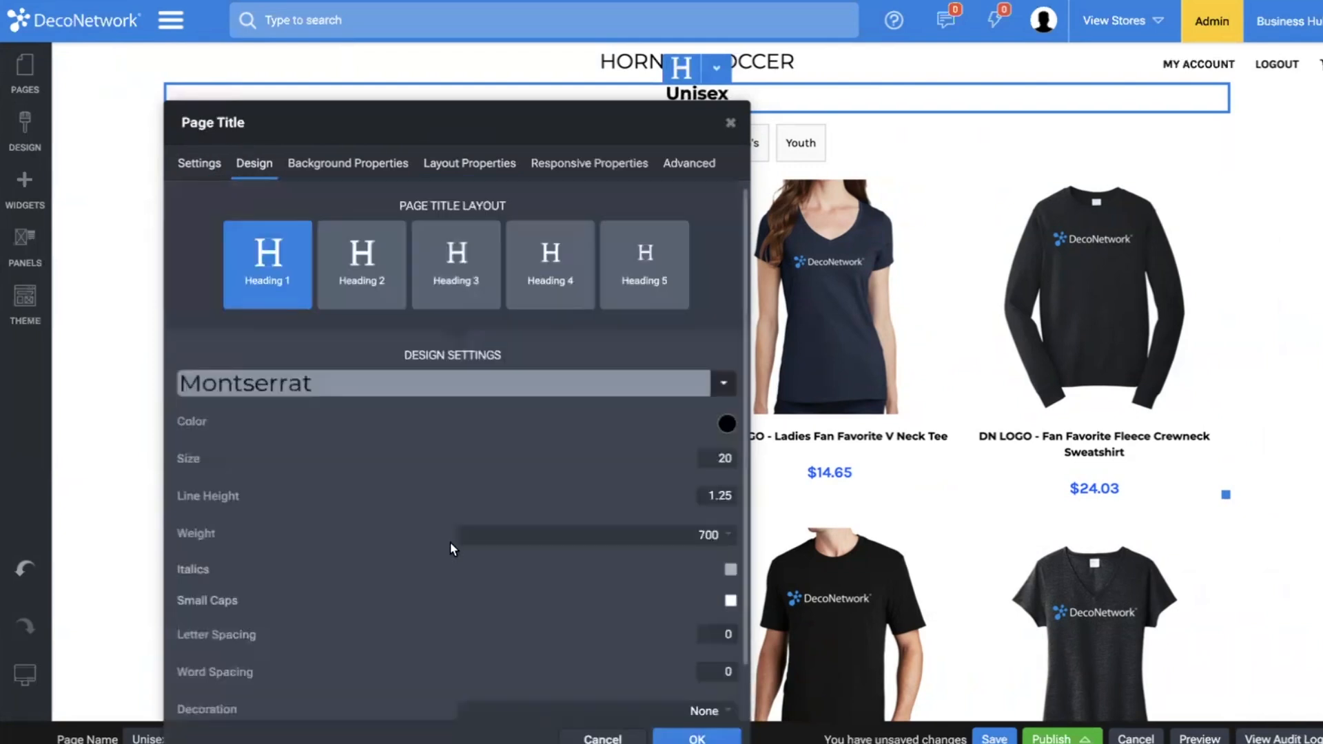
{"action": "mouse_move", "coordinate": [281, 464]}
{"action": "left_mouse_down"}
{"action": "mouse_move", "coordinate": [275, 453]}
{"action": "mouse_move", "coordinate": [306, 457]}
{"action": "left_mouse_up"}
{"action": "left_click", "coordinate": [963, 134]}
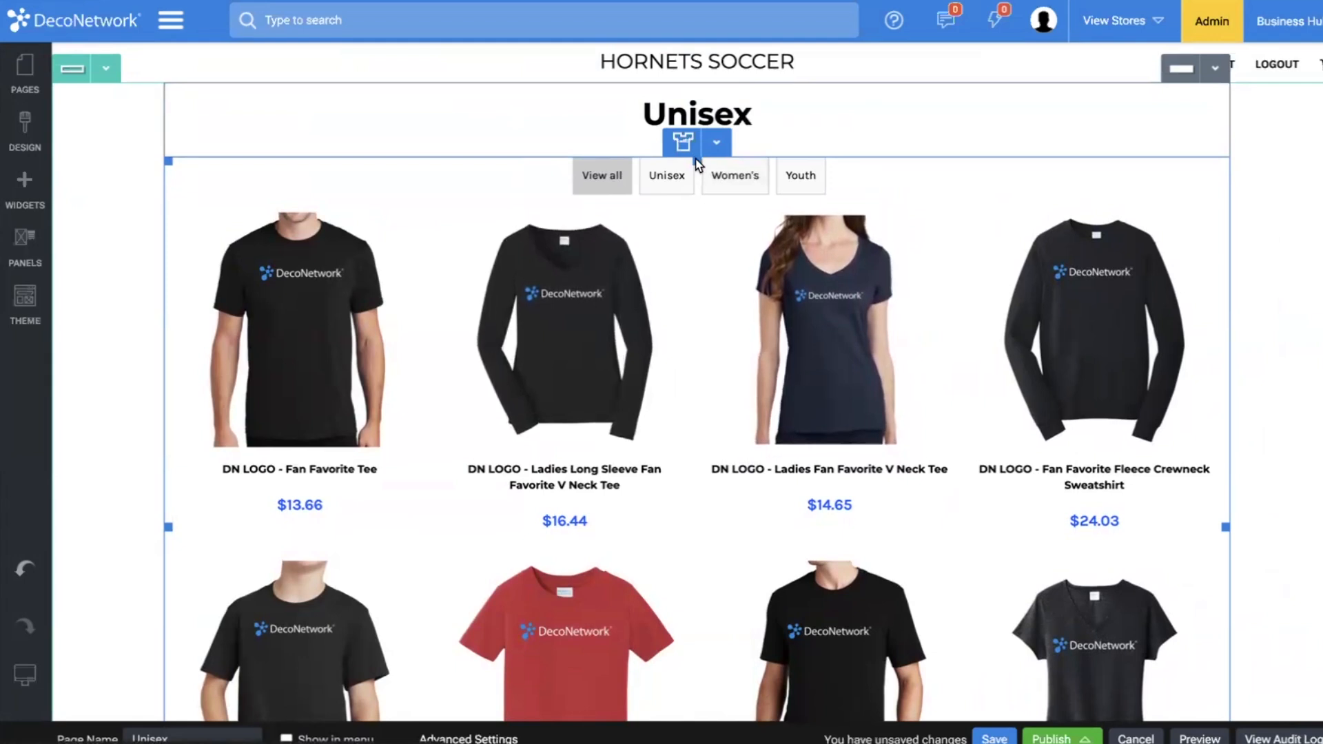
Set the decorated product listing's categories display to Normal and limit it to the Unisex category.
{"action": "double_click", "coordinate": [672, 307]}
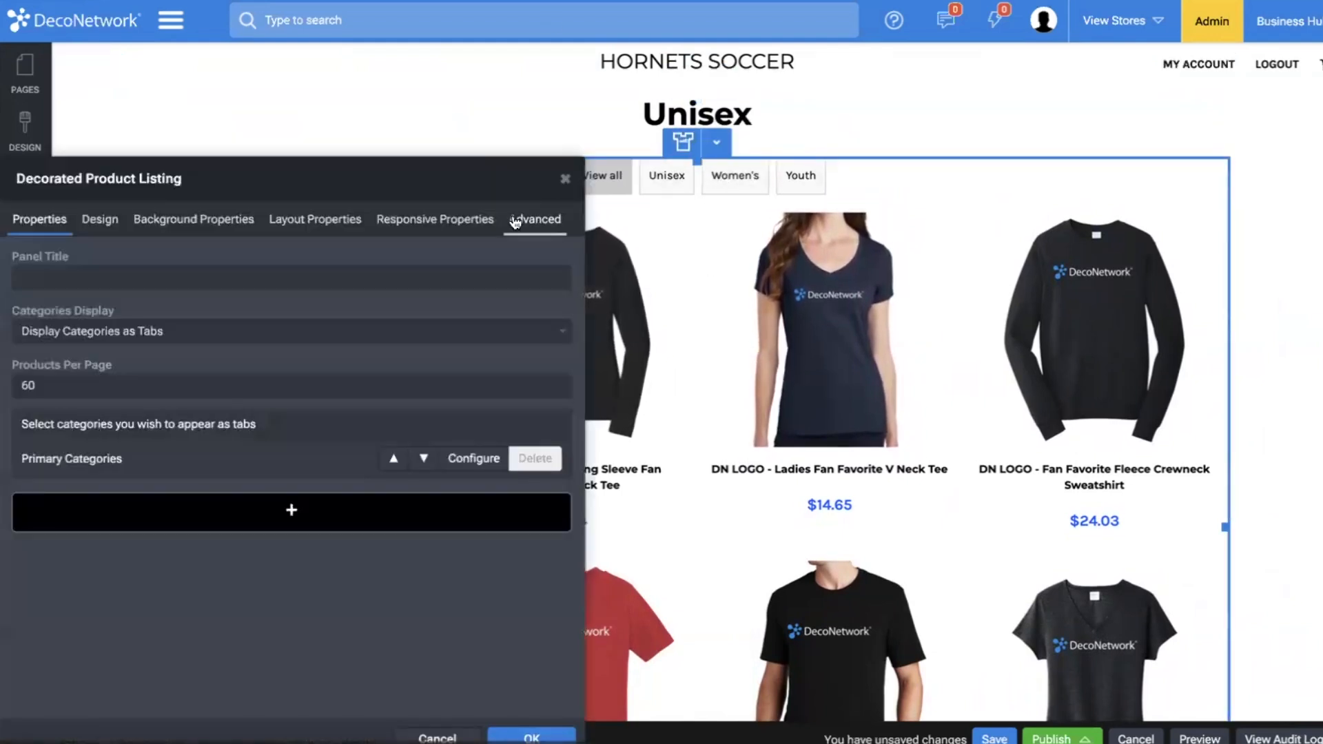
{"action": "left_click", "coordinate": [86, 336]}
{"action": "left_click", "coordinate": [86, 310]}
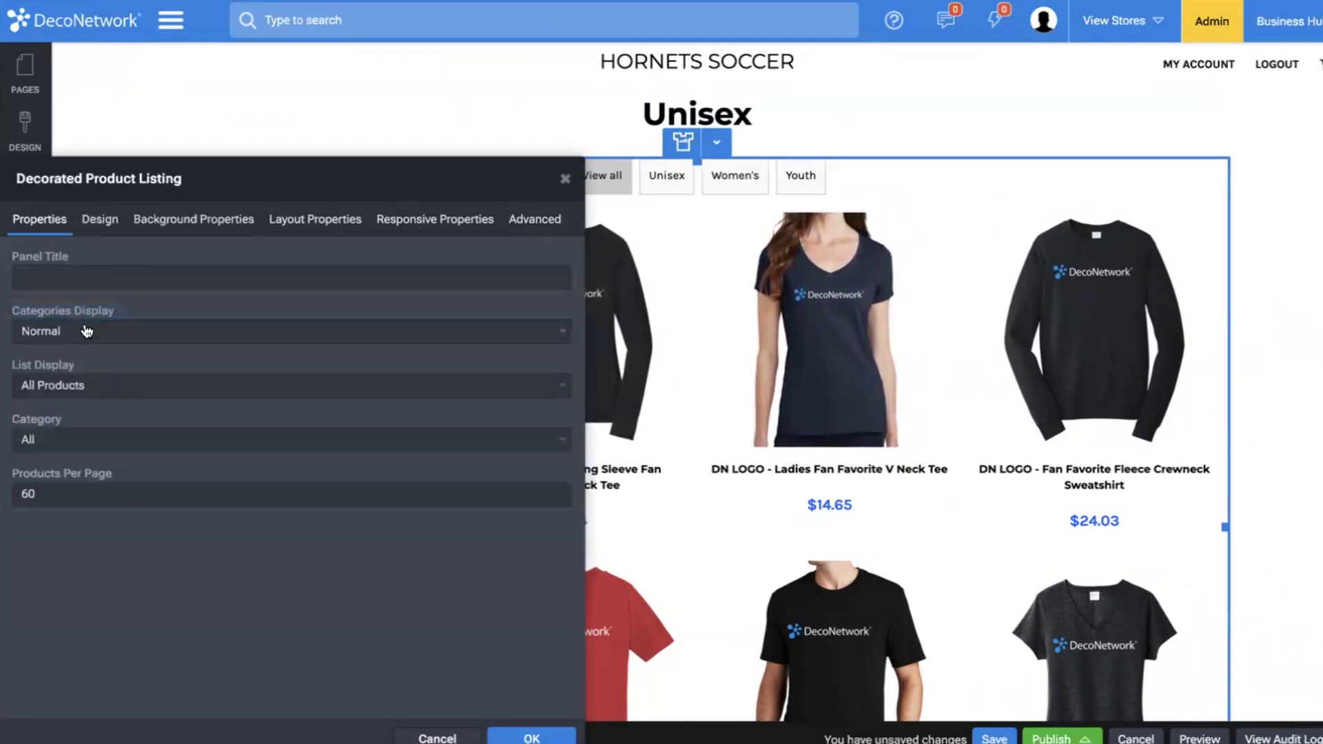
{"action": "left_click", "coordinate": [112, 440]}
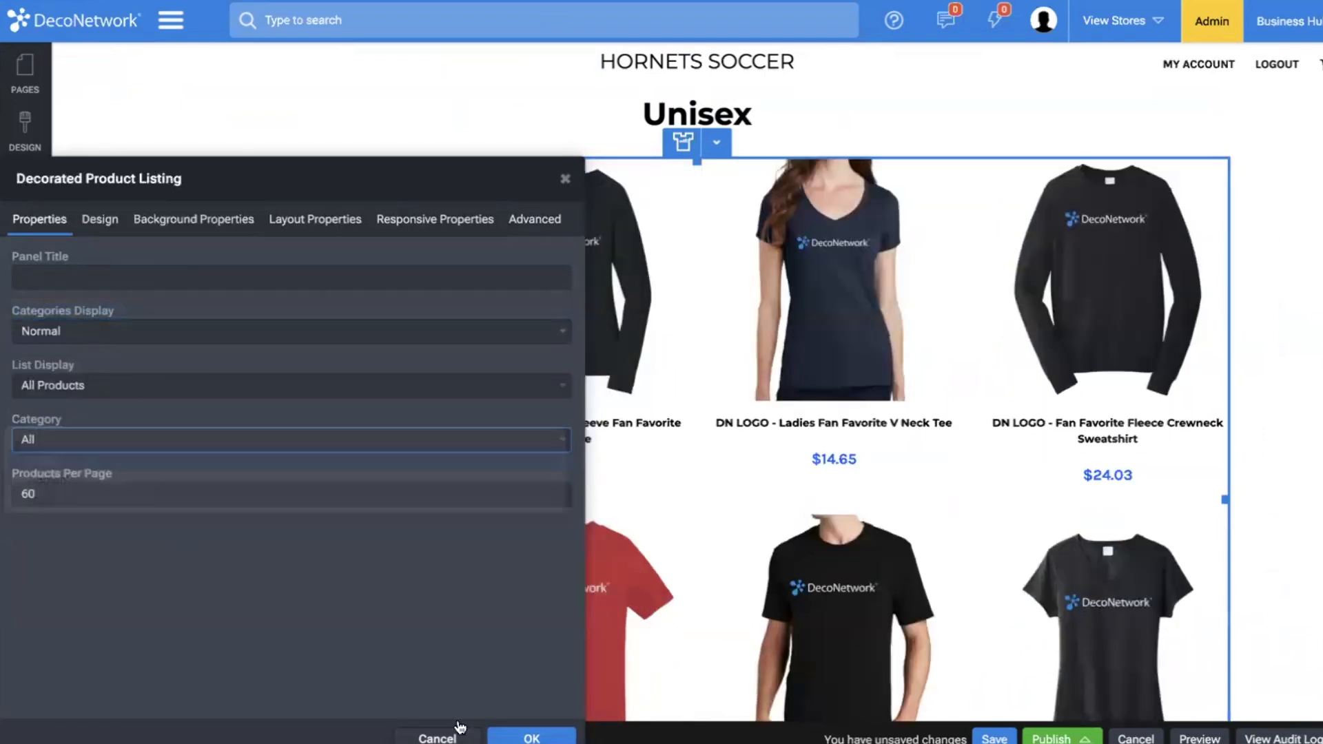
{"action": "left_click", "coordinate": [458, 733]}
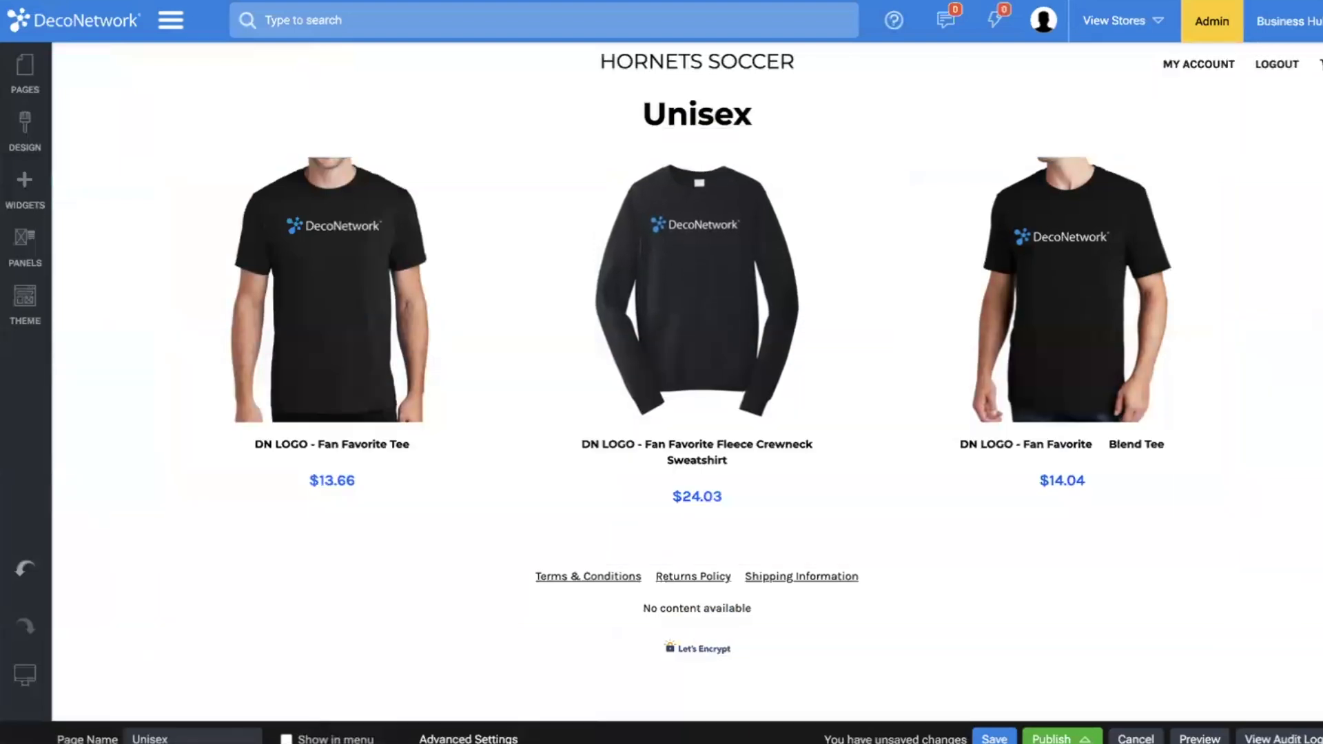
Save the Unisex page with its menu display enabled and return to the Home page.
{"action": "left_click", "coordinate": [994, 738]}
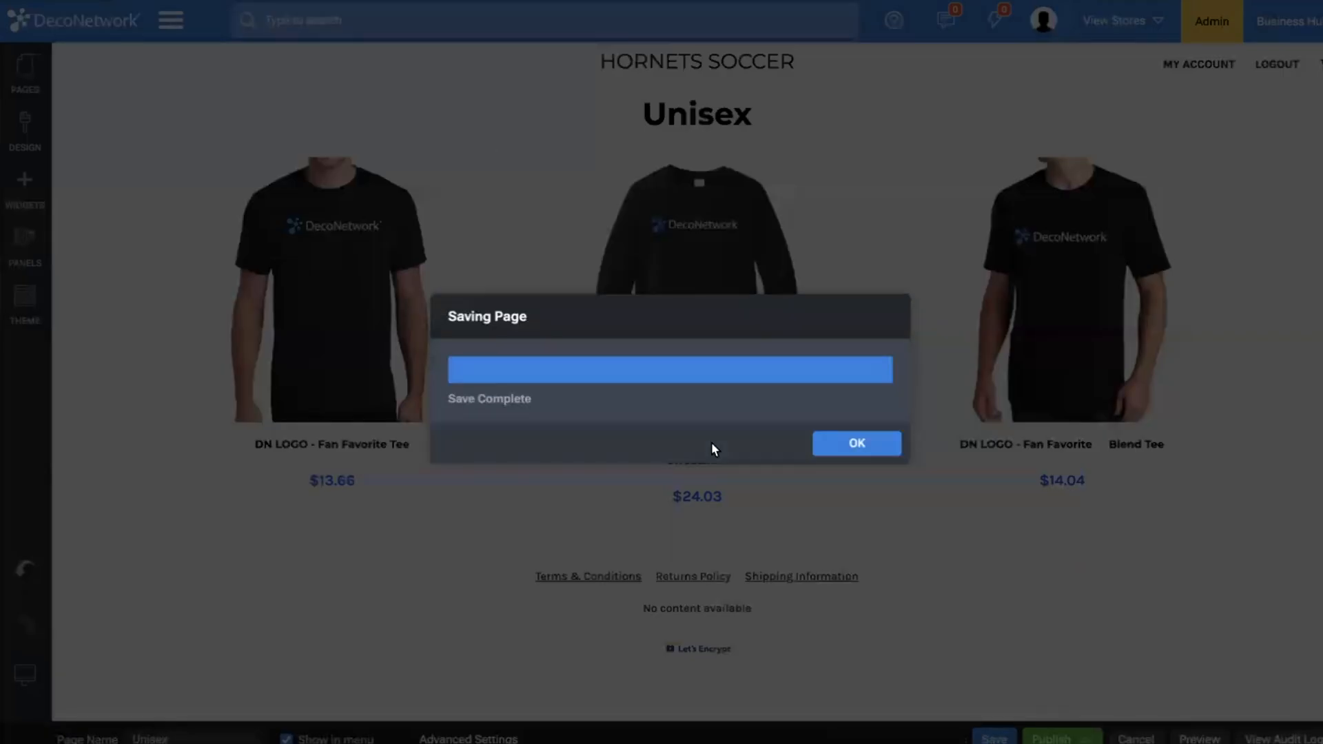
{"action": "left_click", "coordinate": [857, 445]}
{"action": "left_click", "coordinate": [25, 69]}
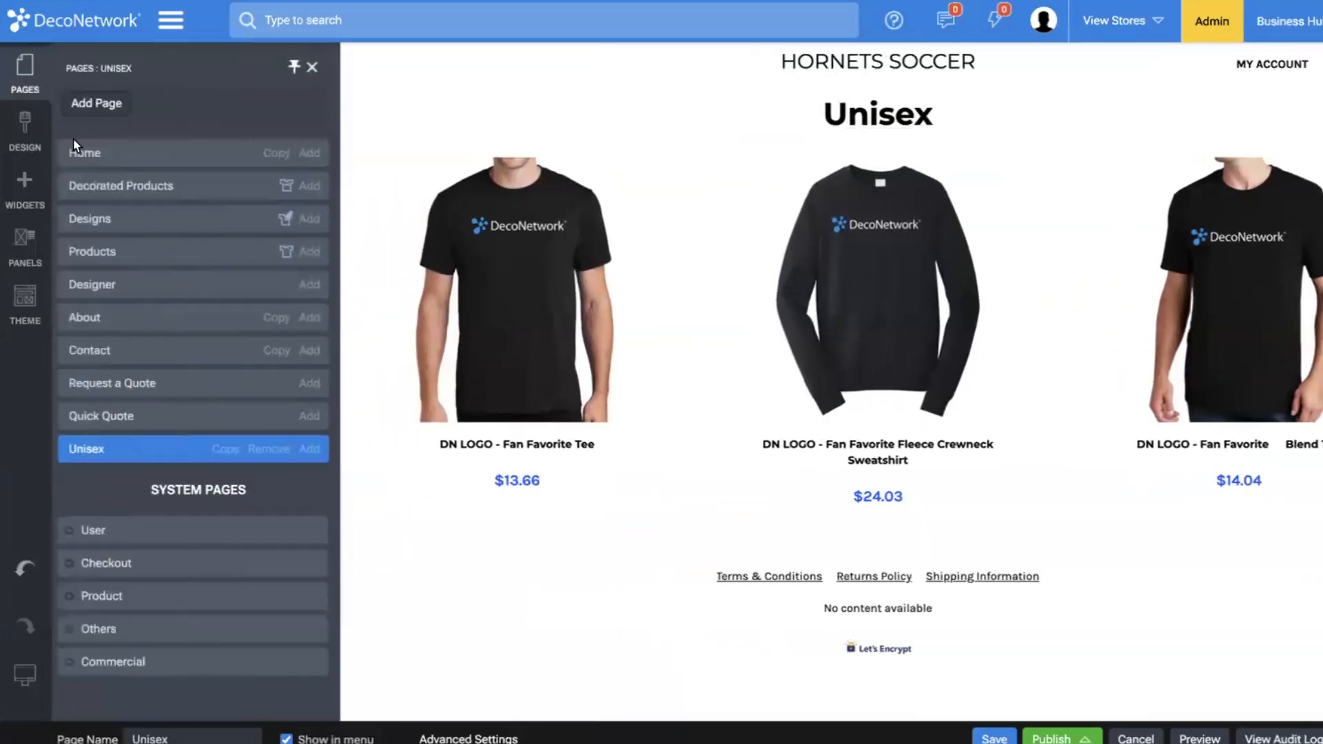
{"action": "left_click", "coordinate": [89, 154]}
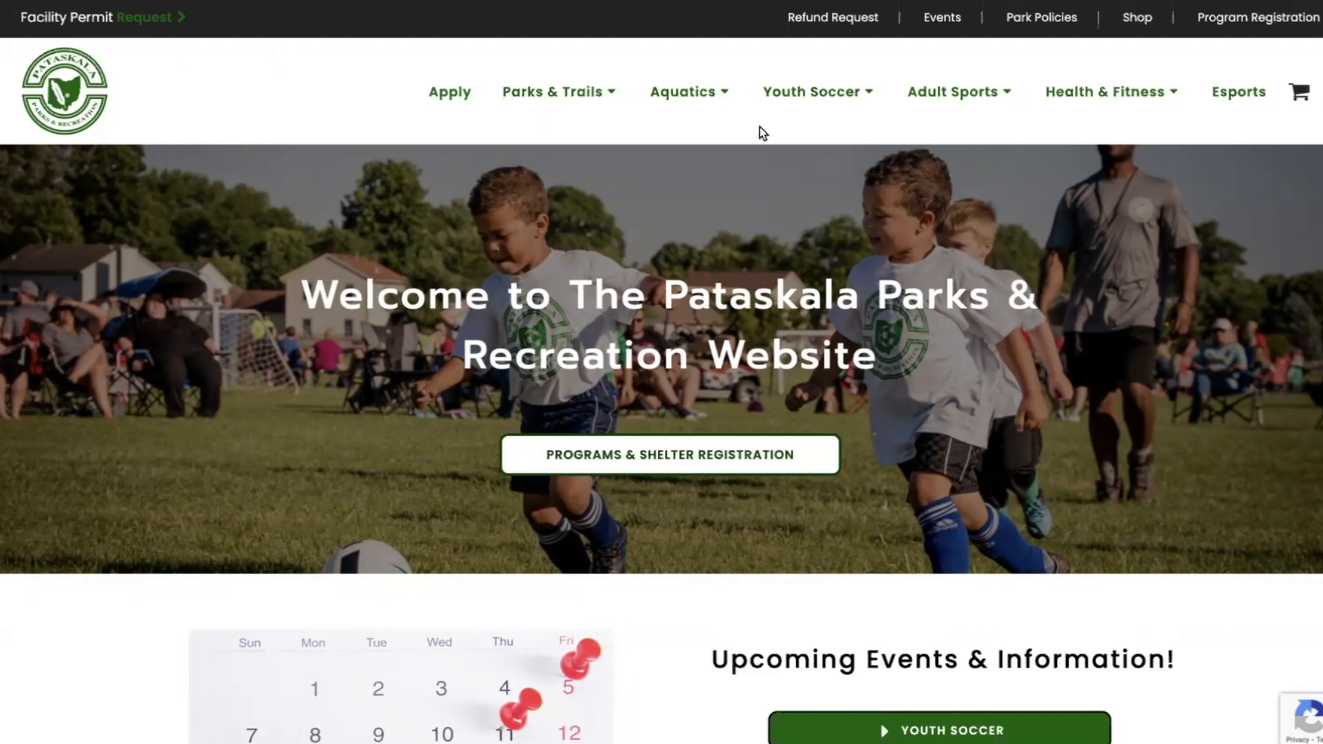
View the Shop page of the Pataskala Parks & Recreation website as an example store.
{"action": "mouse_move", "coordinate": [813, 101]}
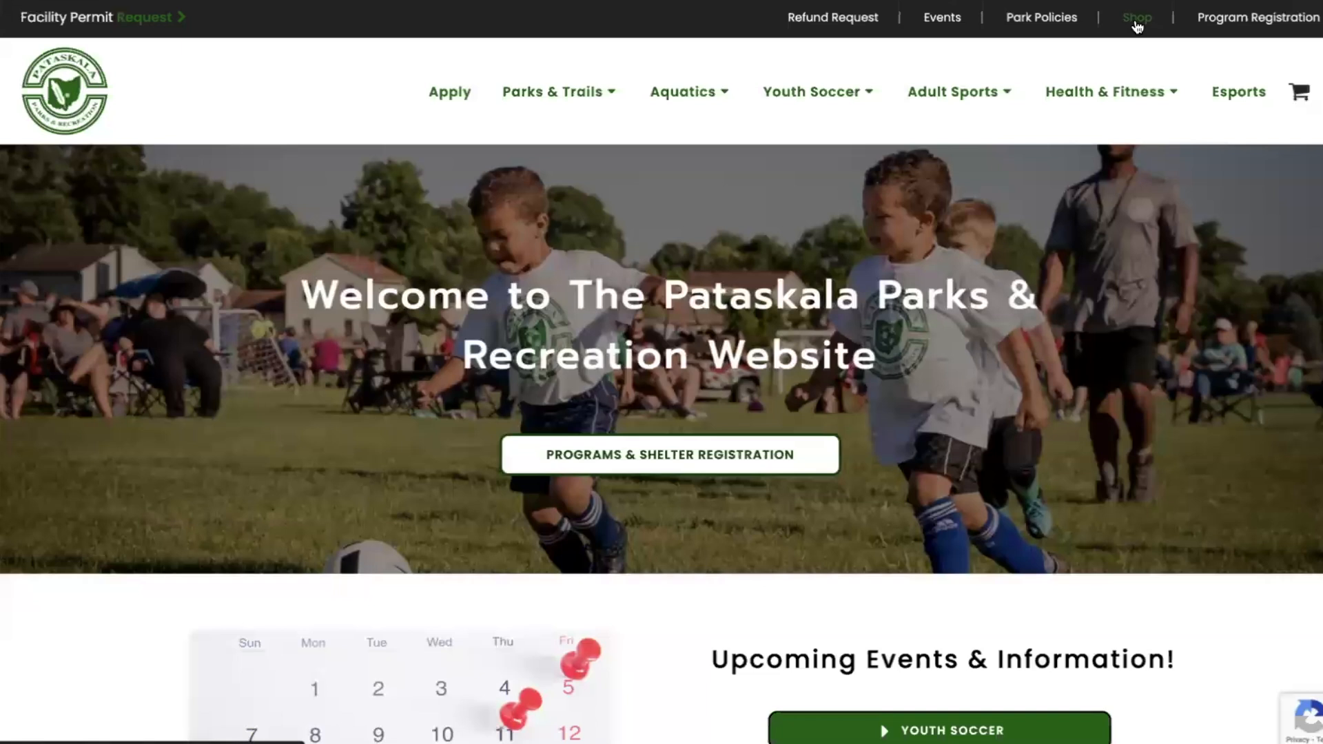
{"action": "left_click", "coordinate": [1137, 20]}
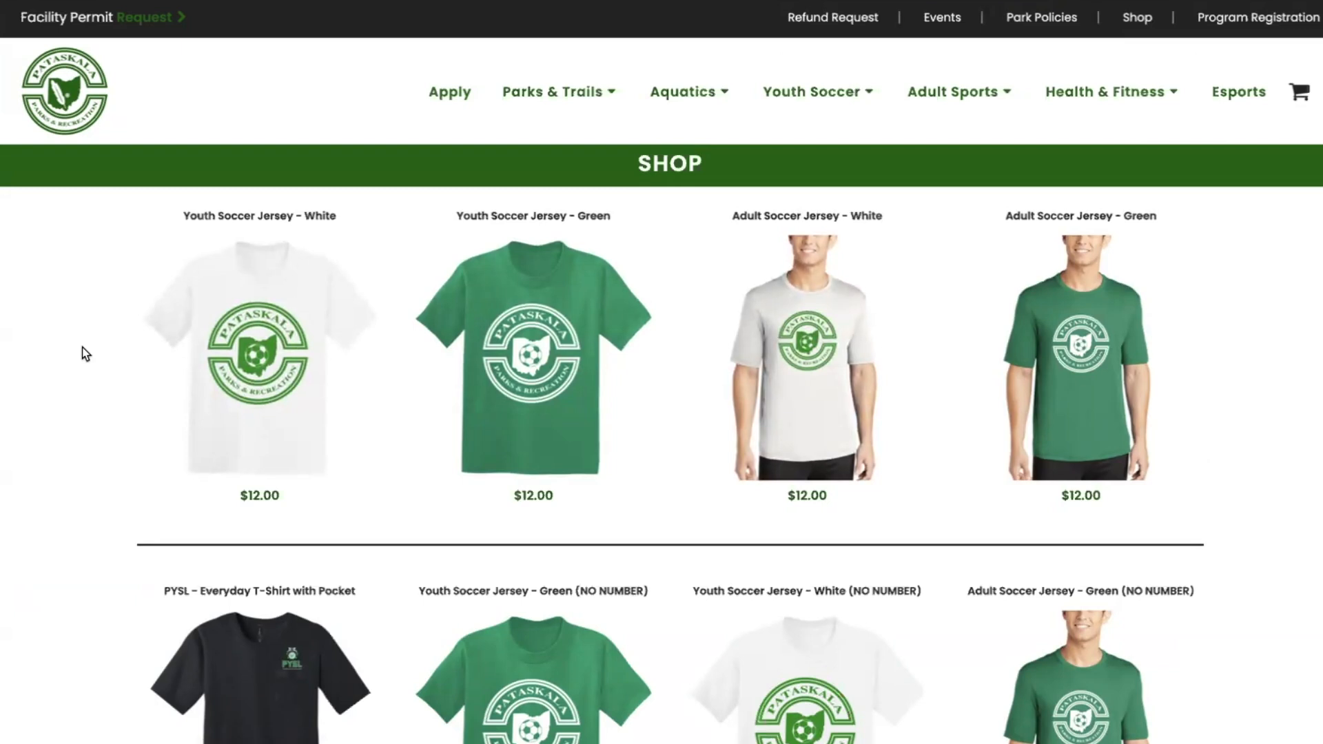
{"action": "scroll", "coordinate": [81, 348], "scroll_direction": "left", "scroll_amount": 5}
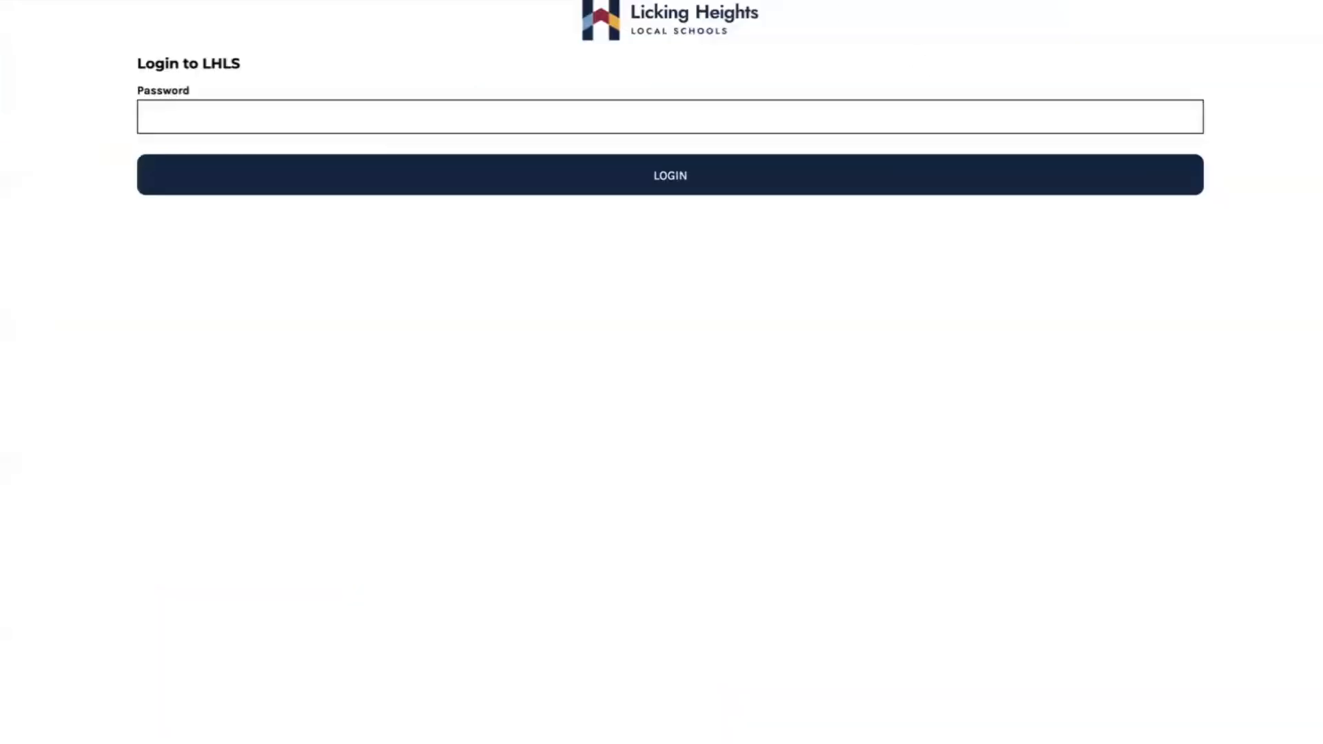
Enter the store password to log in to the Licking Heights example store and view its Unisex / Men's page.
{"action": "left_click", "coordinate": [741, 127]}
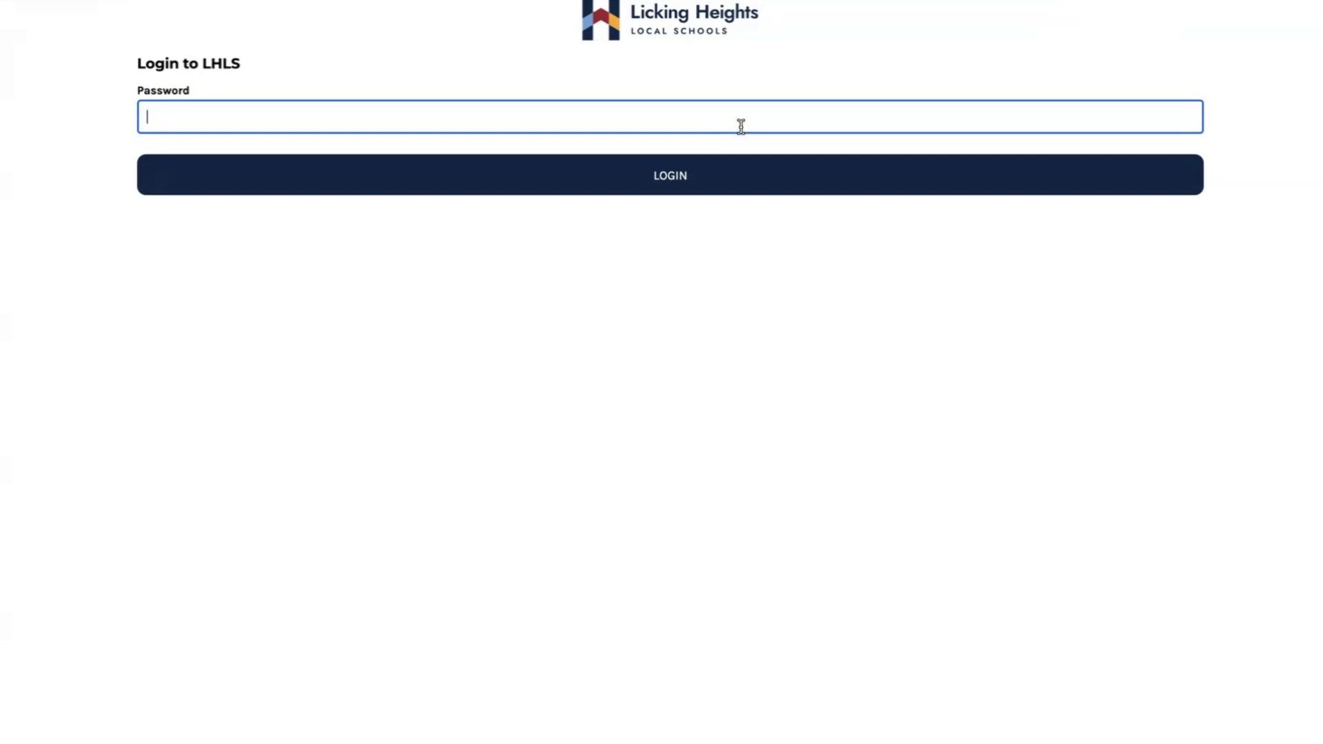
{"action": "type", "text": "•"}
{"action": "key", "text": "Return"}
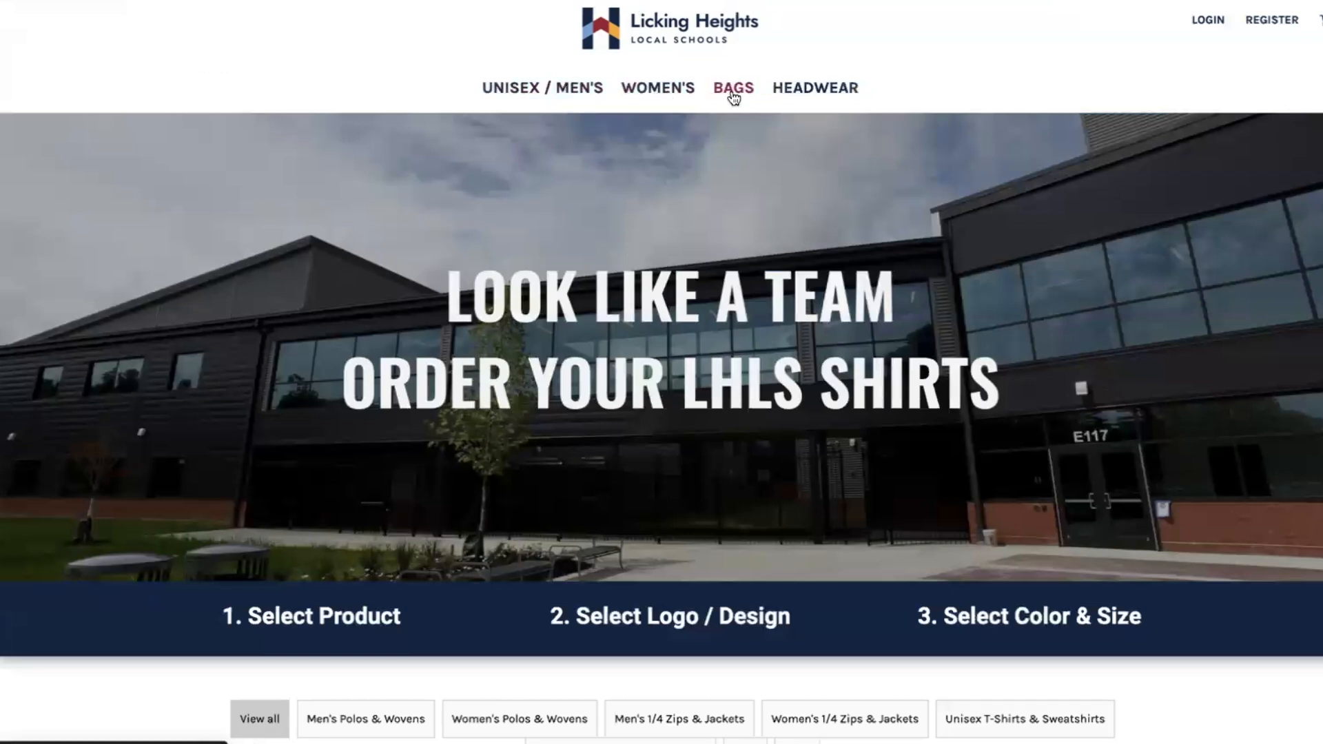
{"action": "left_click", "coordinate": [578, 86]}
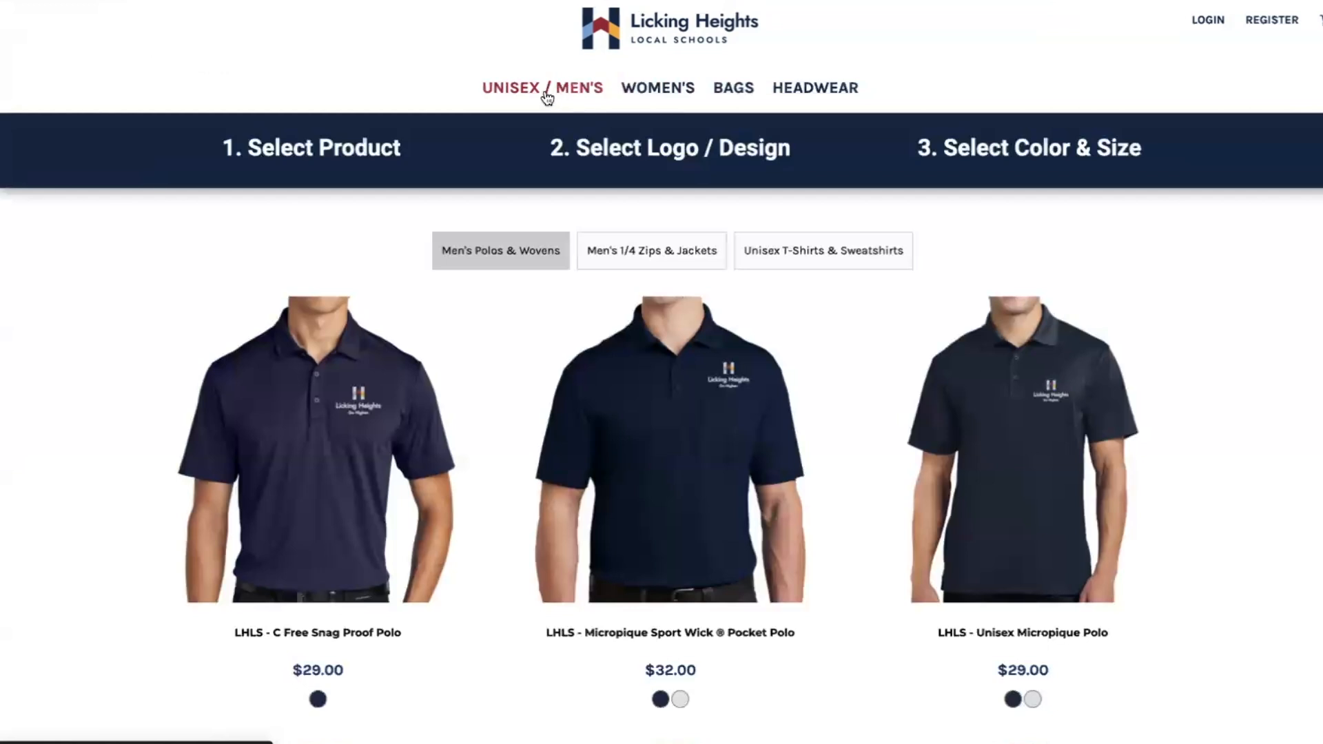
Preview the Everyday Important Cotton T-Shirt from Unisex T-Shirts & Sweatshirts with the Go Higher - Horizontal - White design.
{"action": "left_click", "coordinate": [817, 250]}
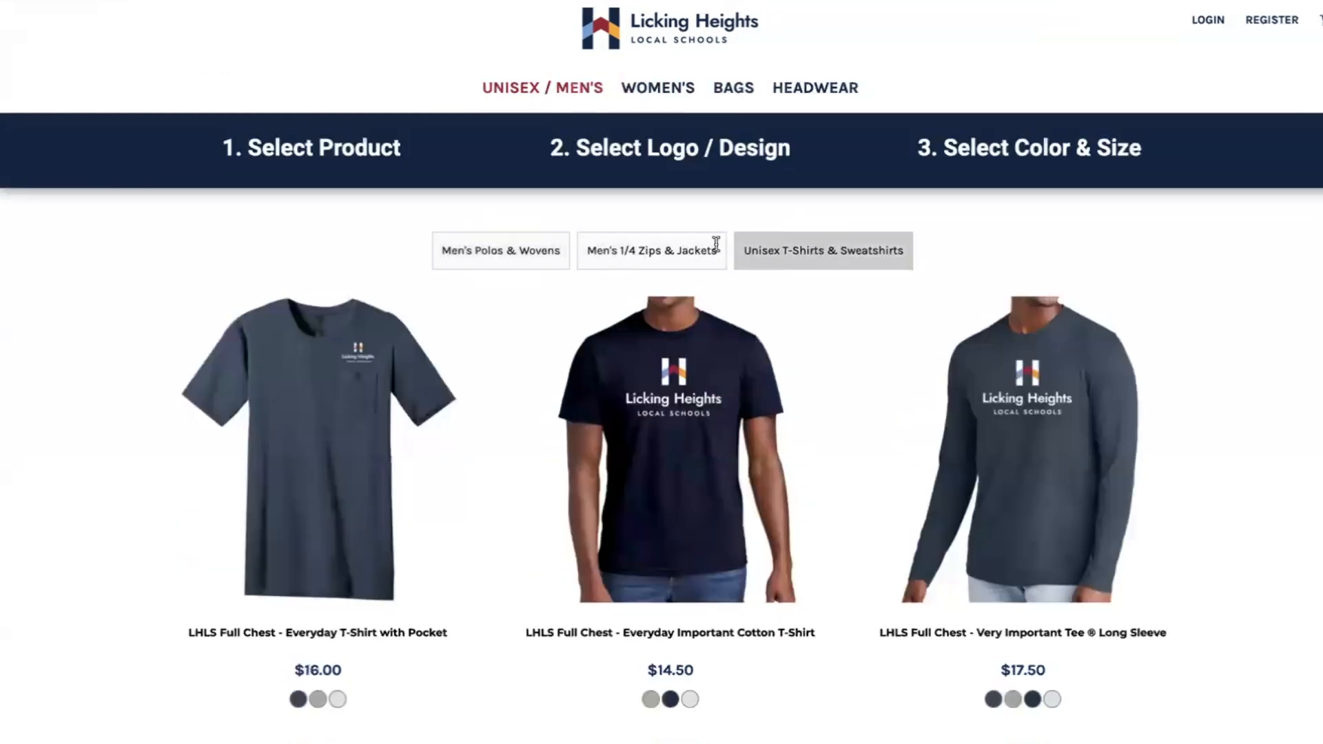
{"action": "left_click", "coordinate": [696, 447]}
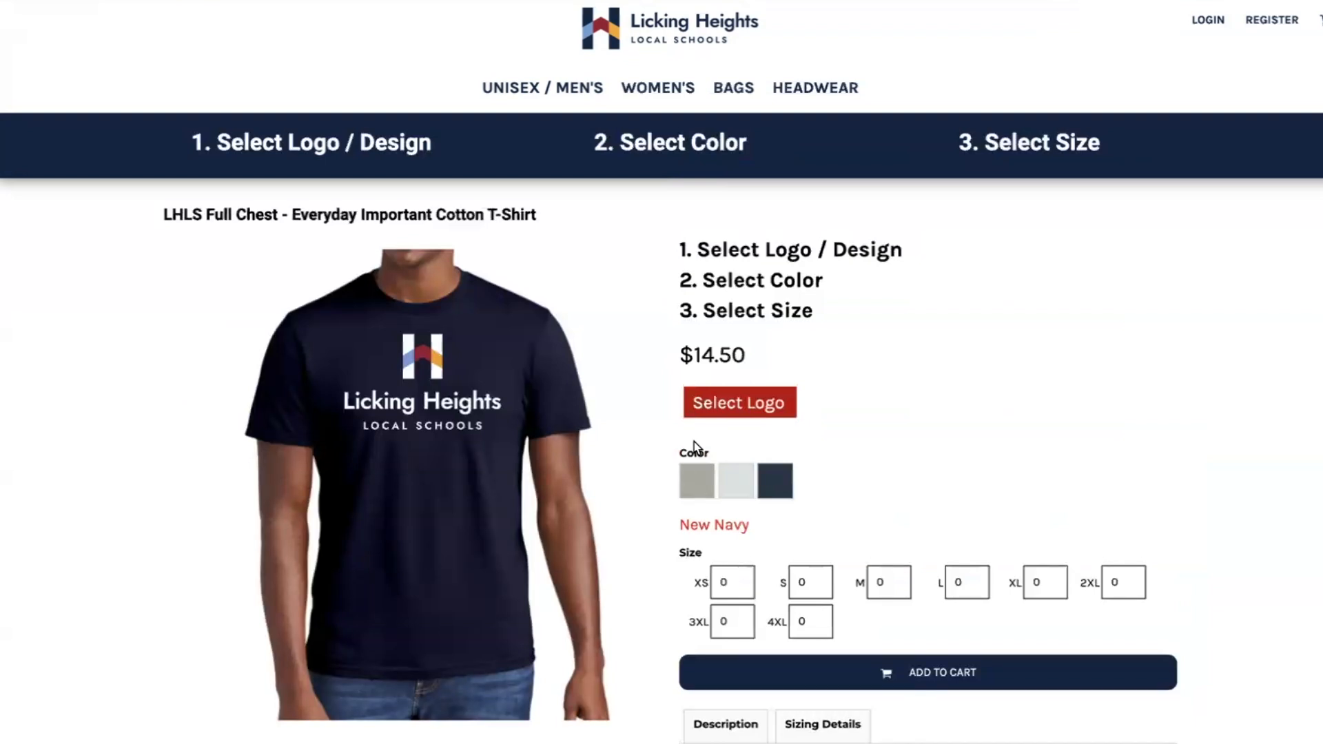
{"action": "left_click", "coordinate": [703, 401]}
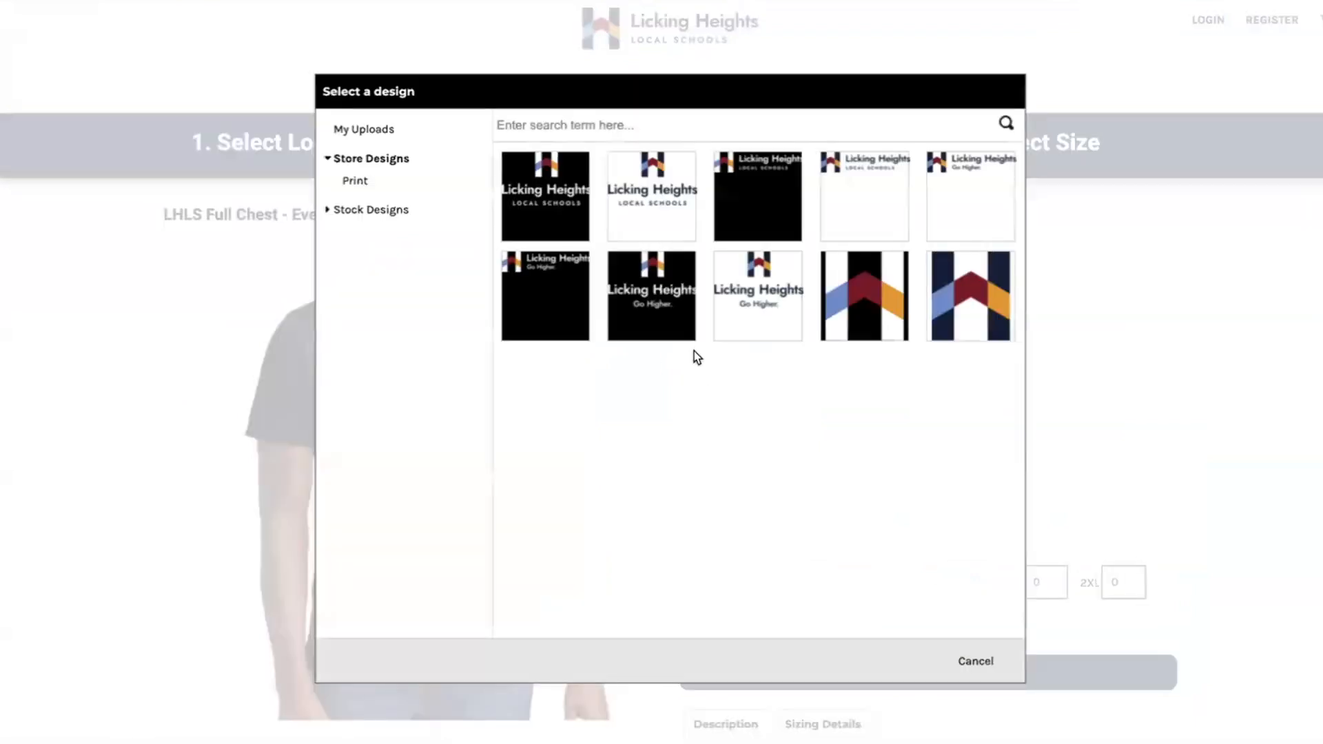
{"action": "left_click", "coordinate": [586, 274]}
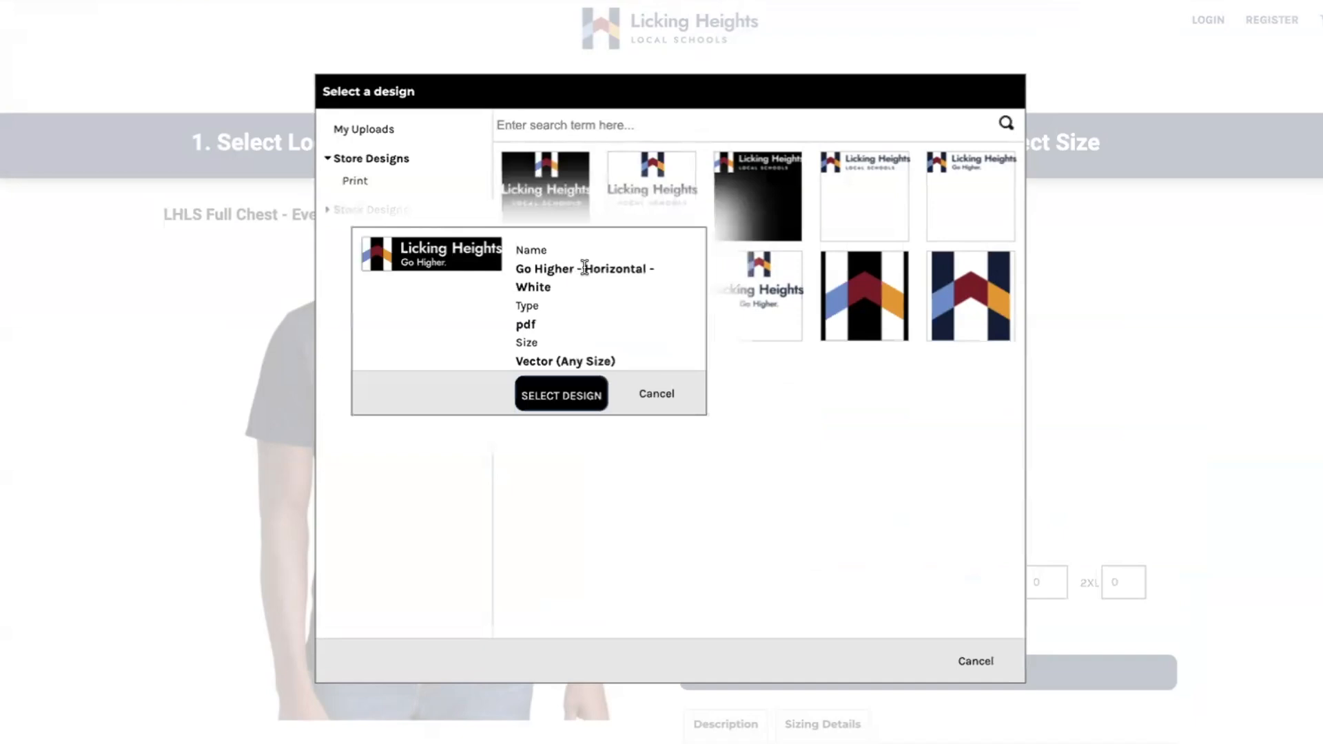
{"action": "left_click", "coordinate": [564, 406]}
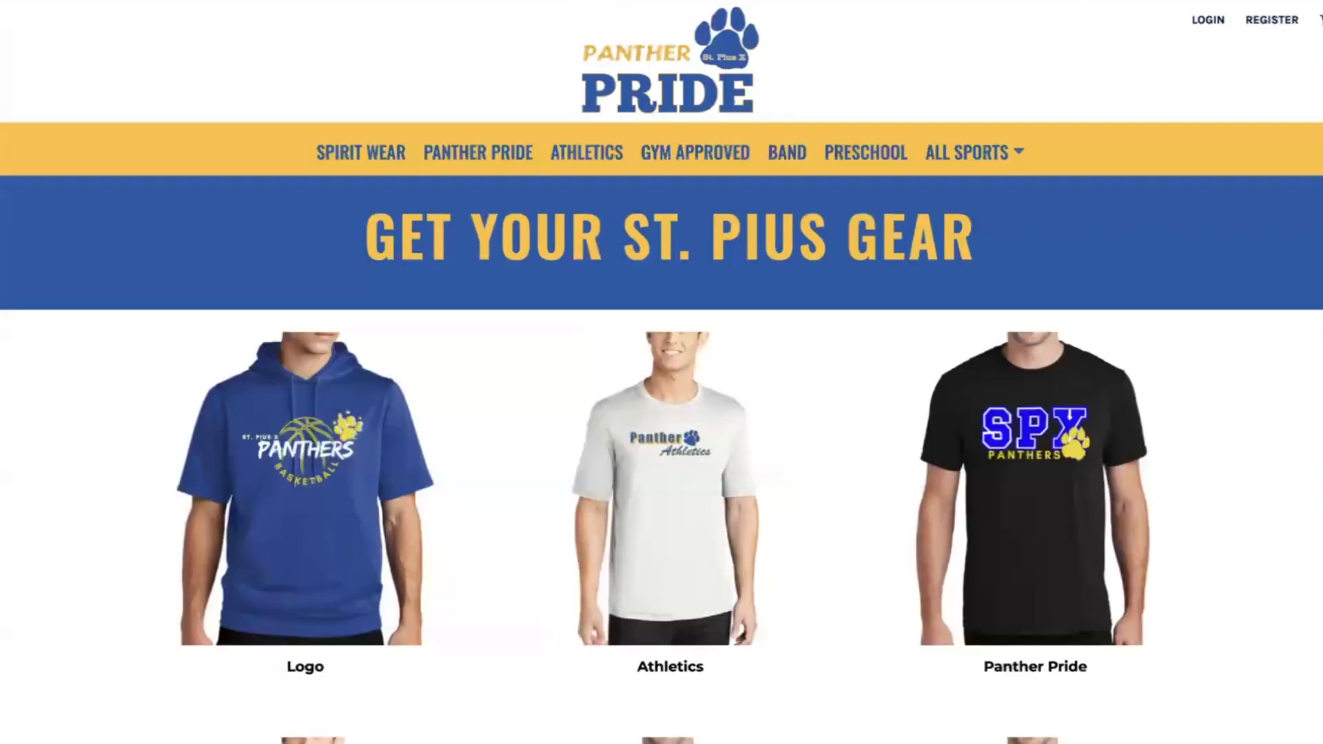
Look over the home page and its category images in the St. Pius X Panther Pride example store.
{"action": "left_click", "coordinate": [486, 163]}
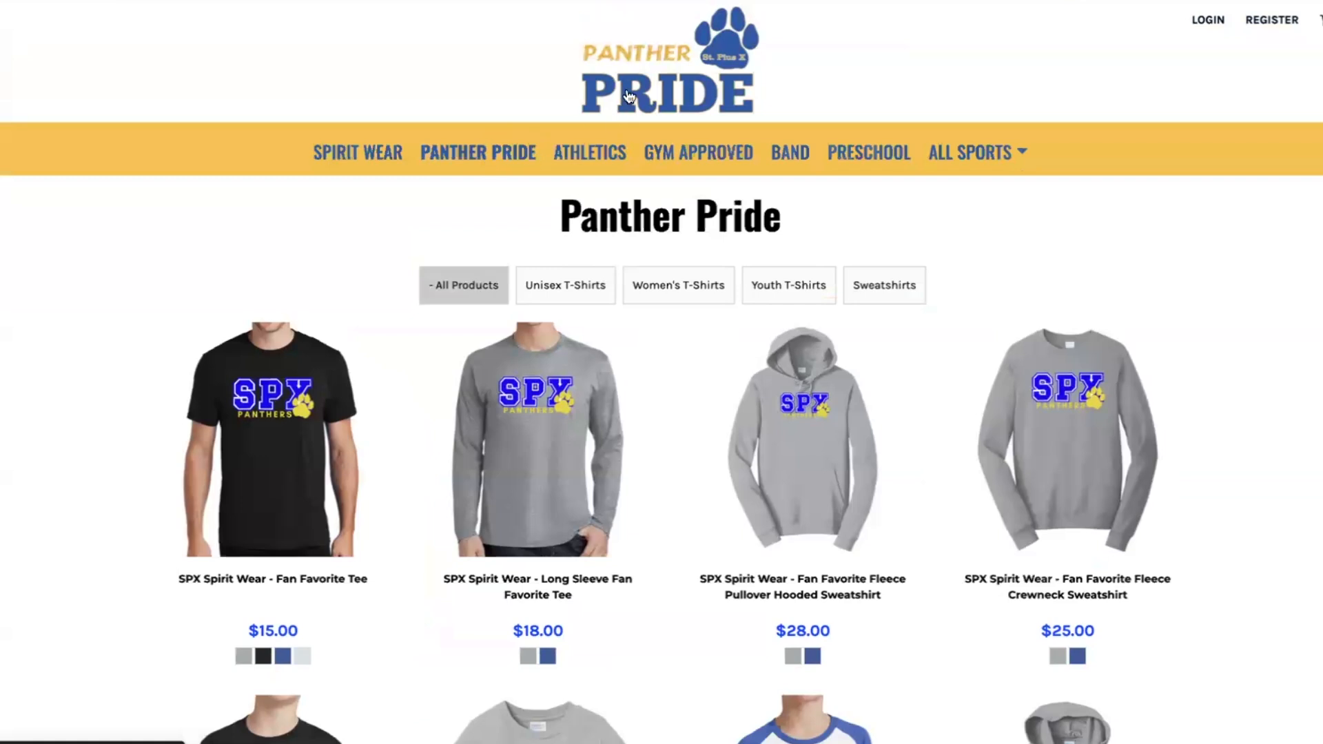
{"action": "left_click", "coordinate": [629, 95]}
{"action": "scroll", "coordinate": [629, 96], "scroll_direction": "down", "scroll_amount": 7}
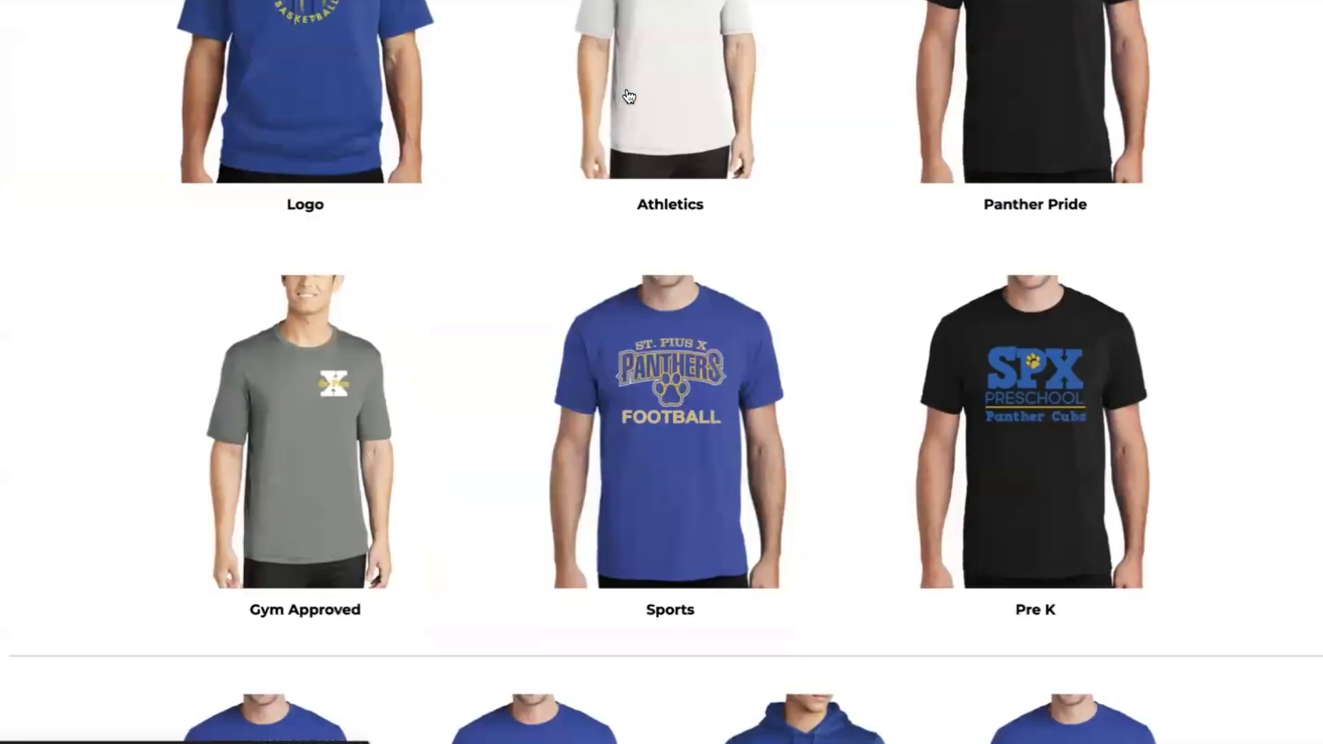
{"action": "scroll", "coordinate": [359, 170], "scroll_direction": "up", "scroll_amount": 5}
{"action": "scroll", "coordinate": [428, 131], "scroll_direction": "up", "scroll_amount": 3}
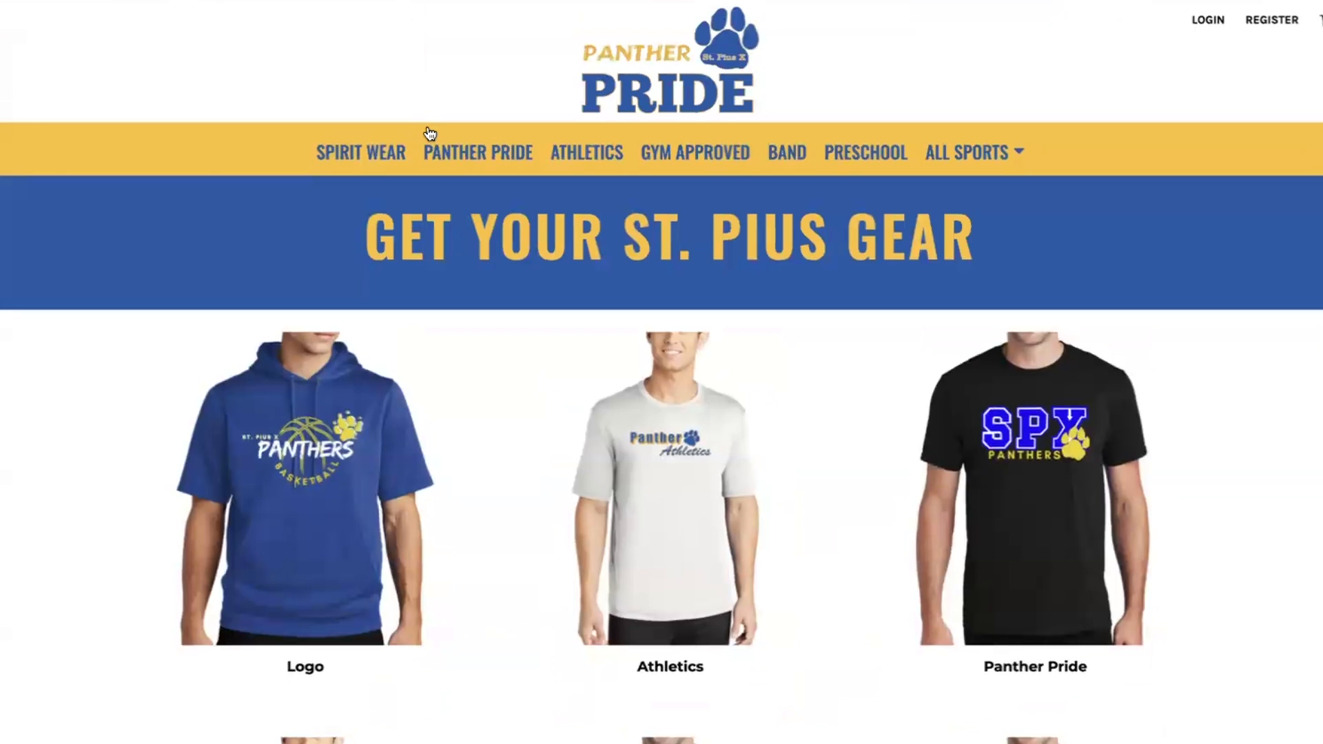
{"action": "scroll", "coordinate": [679, 422], "scroll_direction": "down", "scroll_amount": 5}
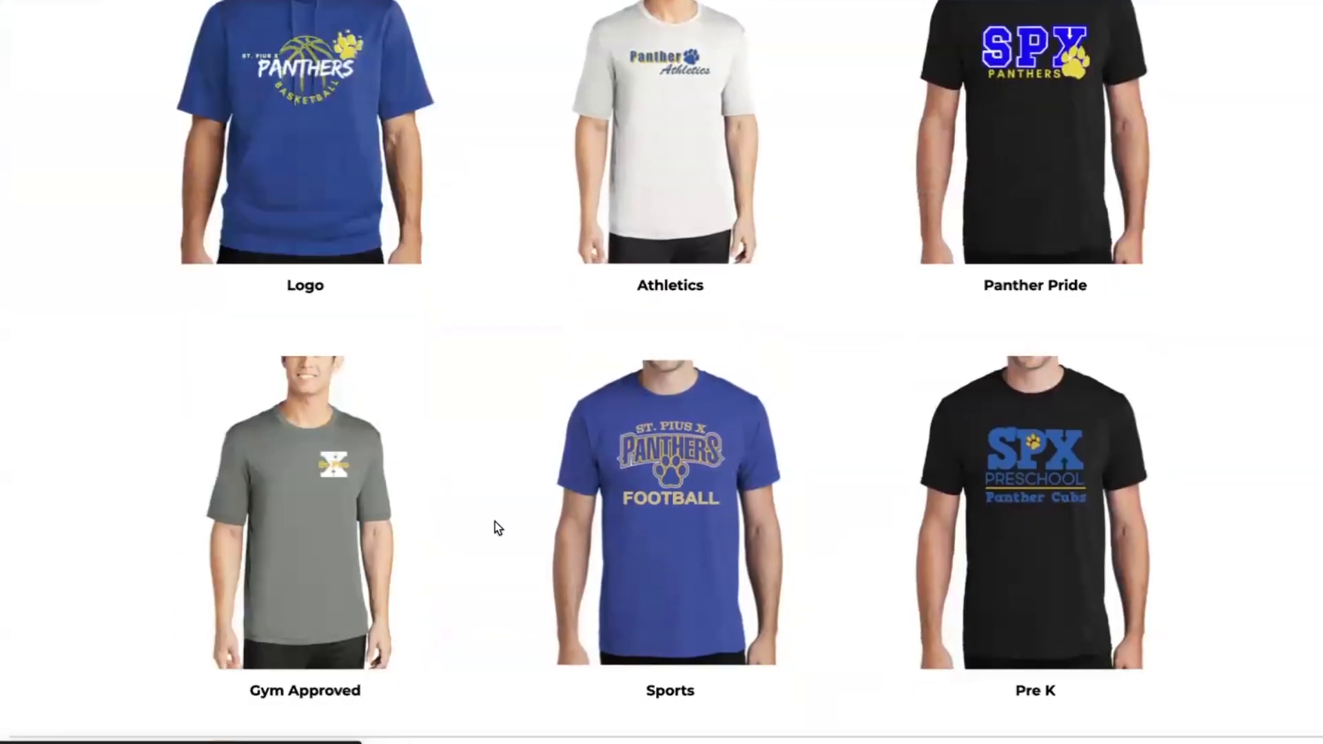
View the example store's Sports category and its Football products, and return to the Hornets Soccer Home page editor.
{"action": "left_click", "coordinate": [632, 480]}
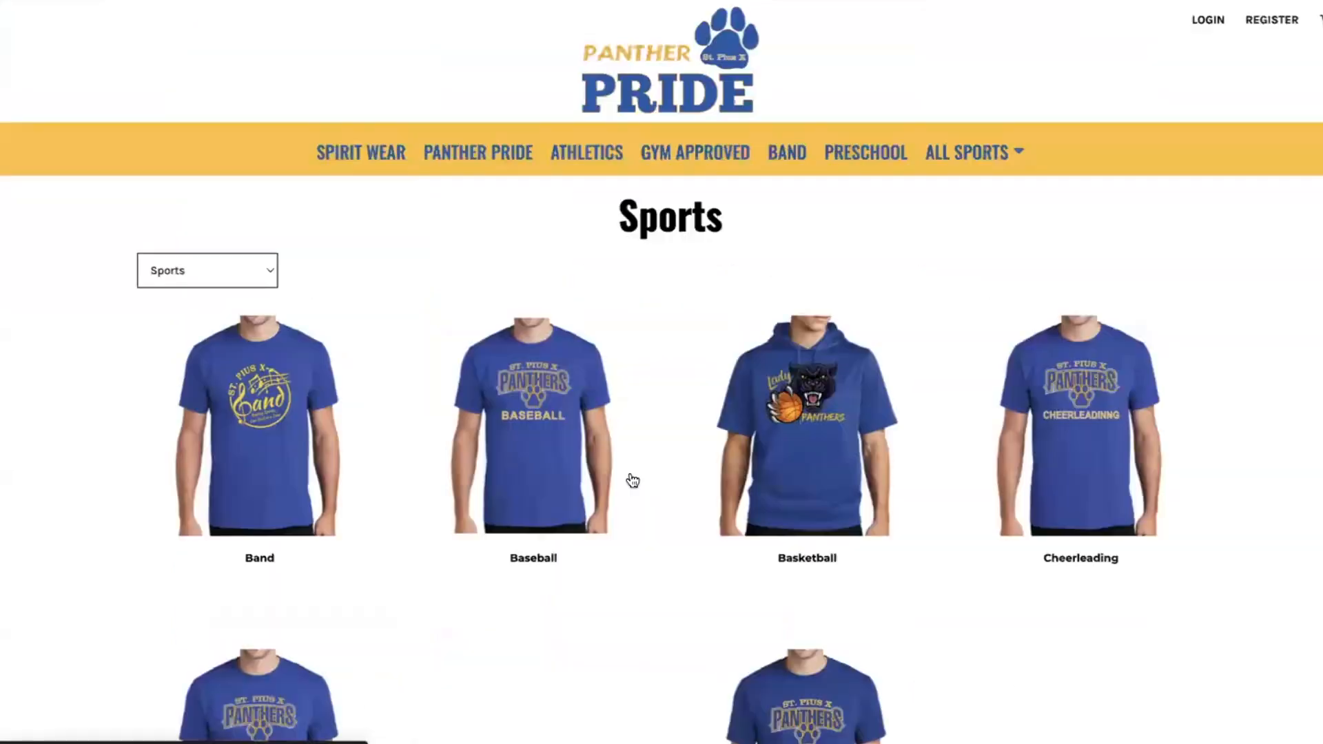
{"action": "scroll", "coordinate": [858, 267], "scroll_direction": "down", "scroll_amount": 2}
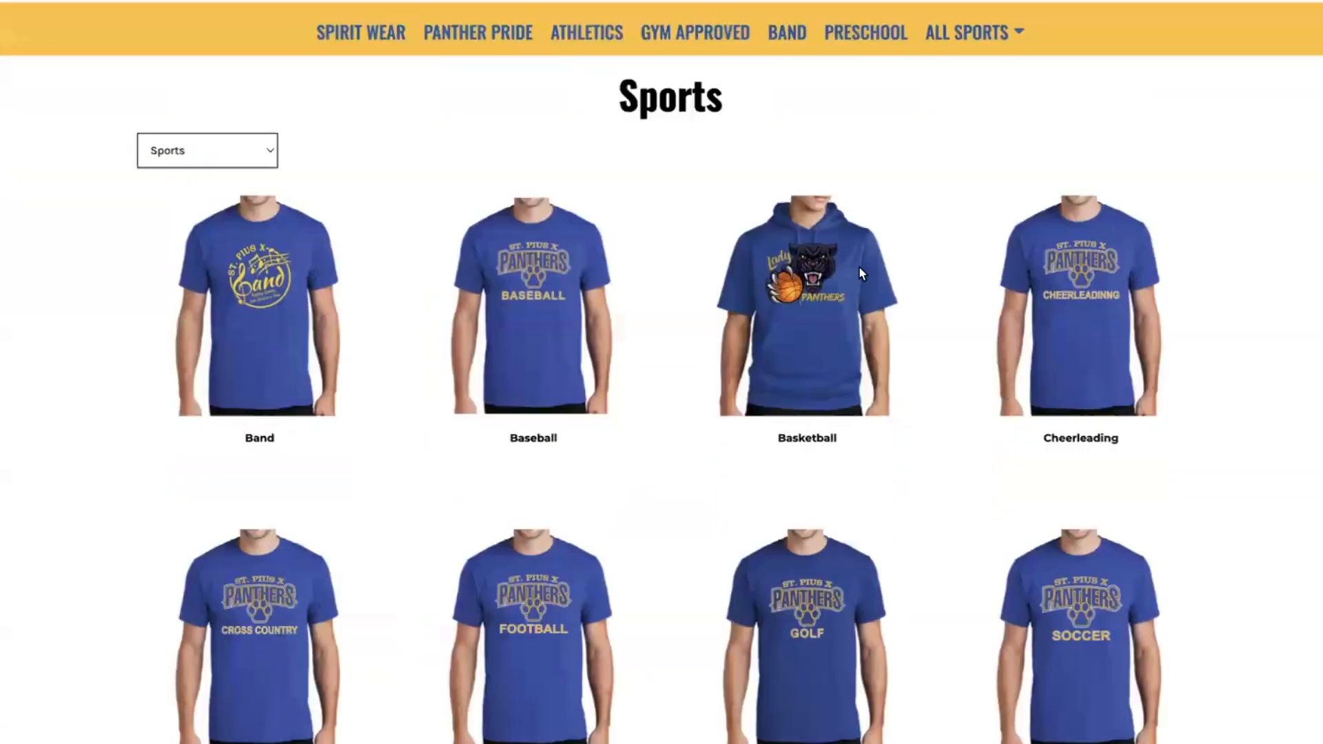
{"action": "scroll", "coordinate": [859, 269], "scroll_direction": "down", "scroll_amount": 4}
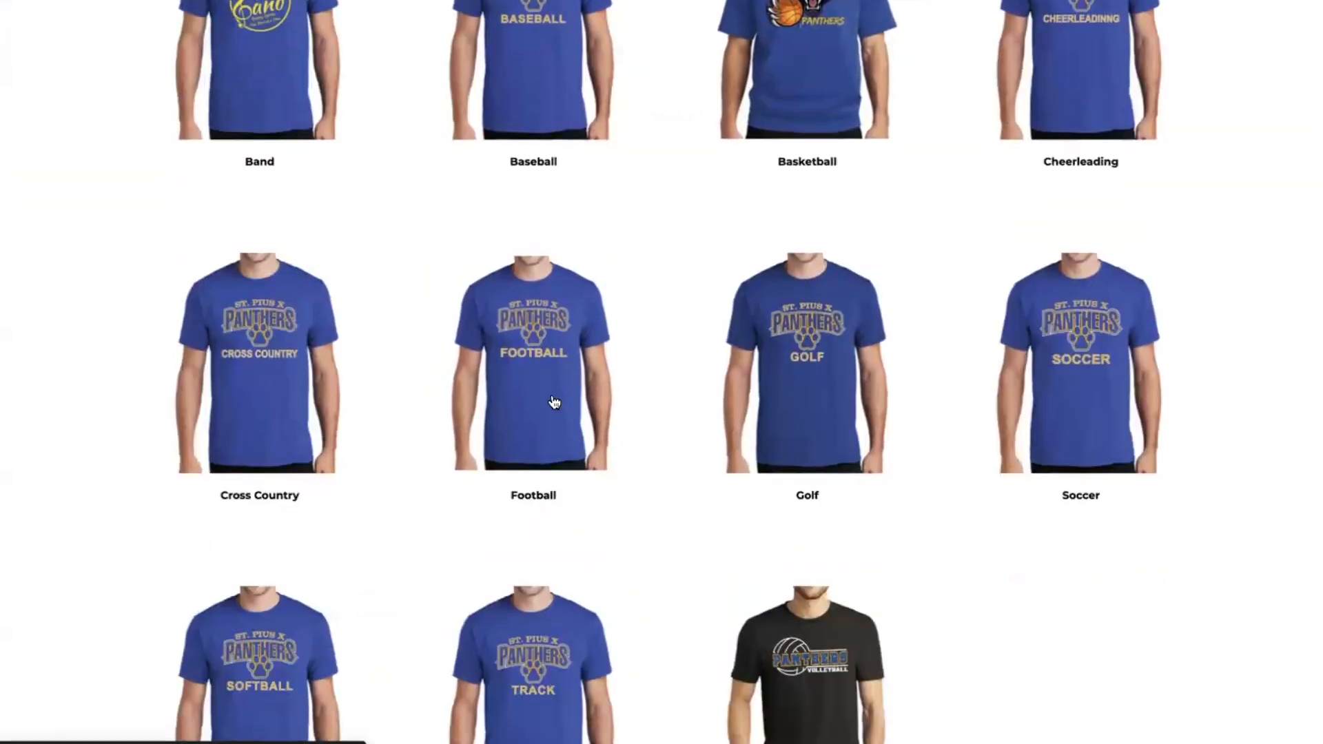
{"action": "left_click", "coordinate": [555, 402]}
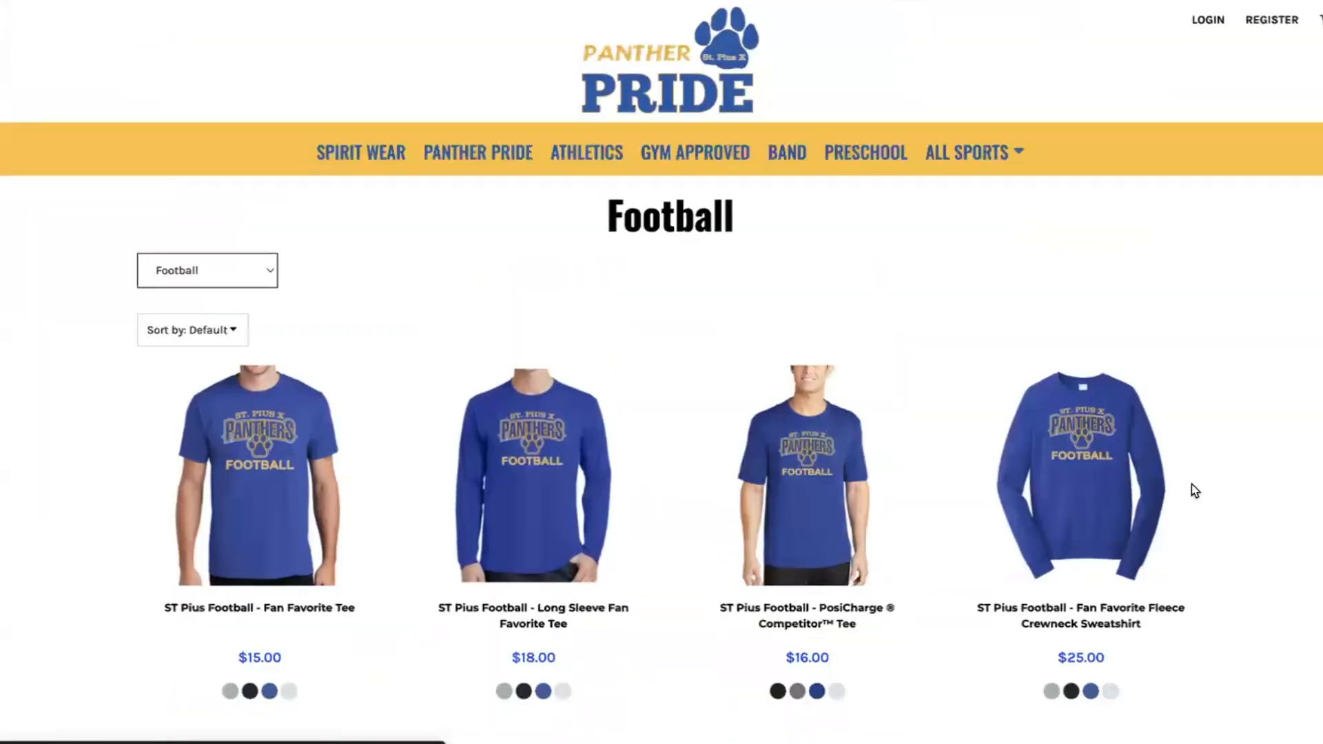
{"action": "left_click", "coordinate": [1036, 447]}
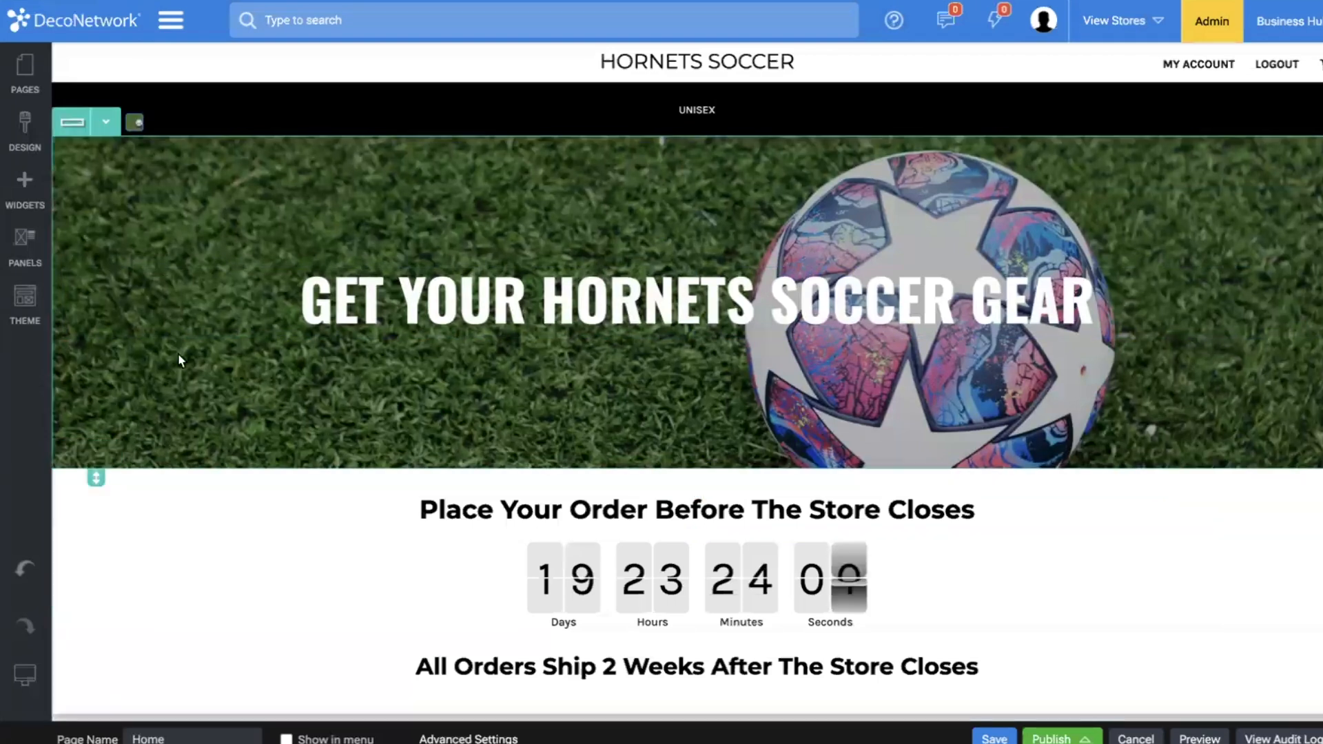
Review the button styles, including Add to Cart, in the Style Editor and close it.
{"action": "left_click", "coordinate": [25, 124]}
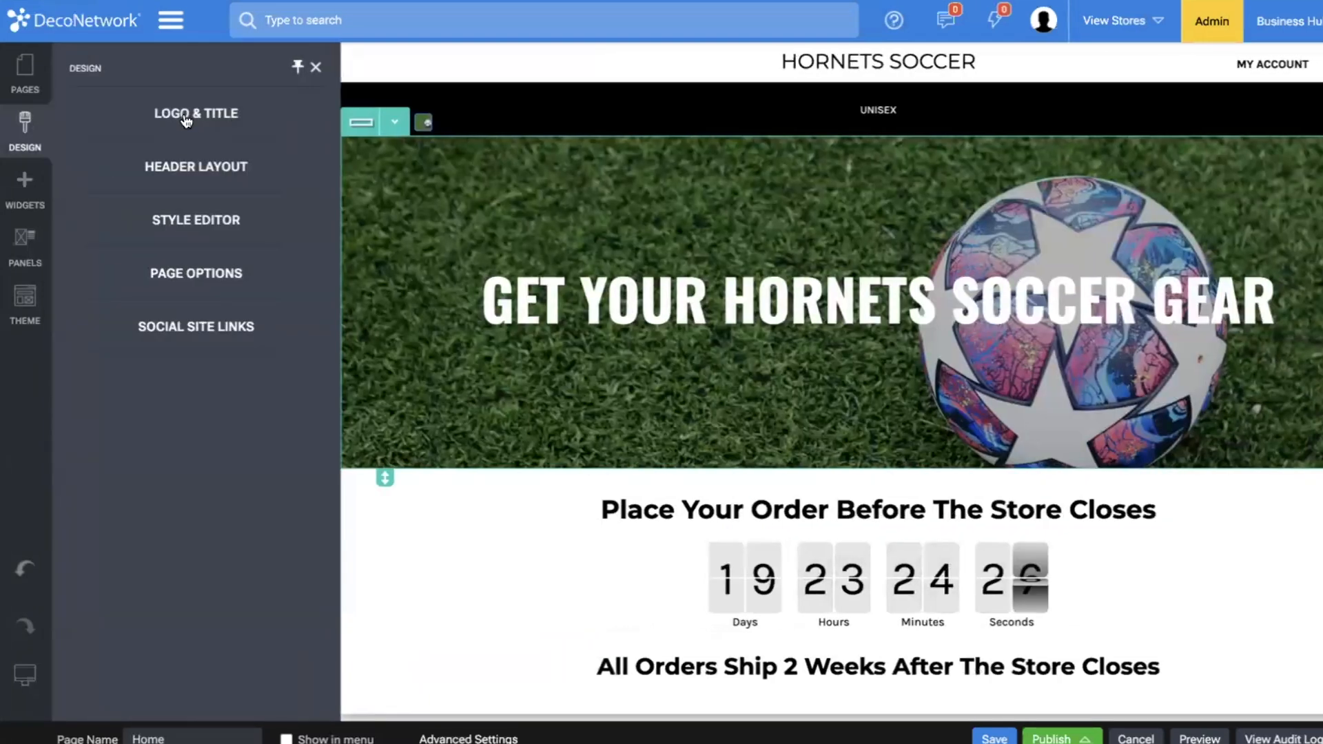
{"action": "left_click", "coordinate": [238, 233]}
{"action": "scroll", "coordinate": [147, 548], "scroll_direction": "down", "scroll_amount": 15}
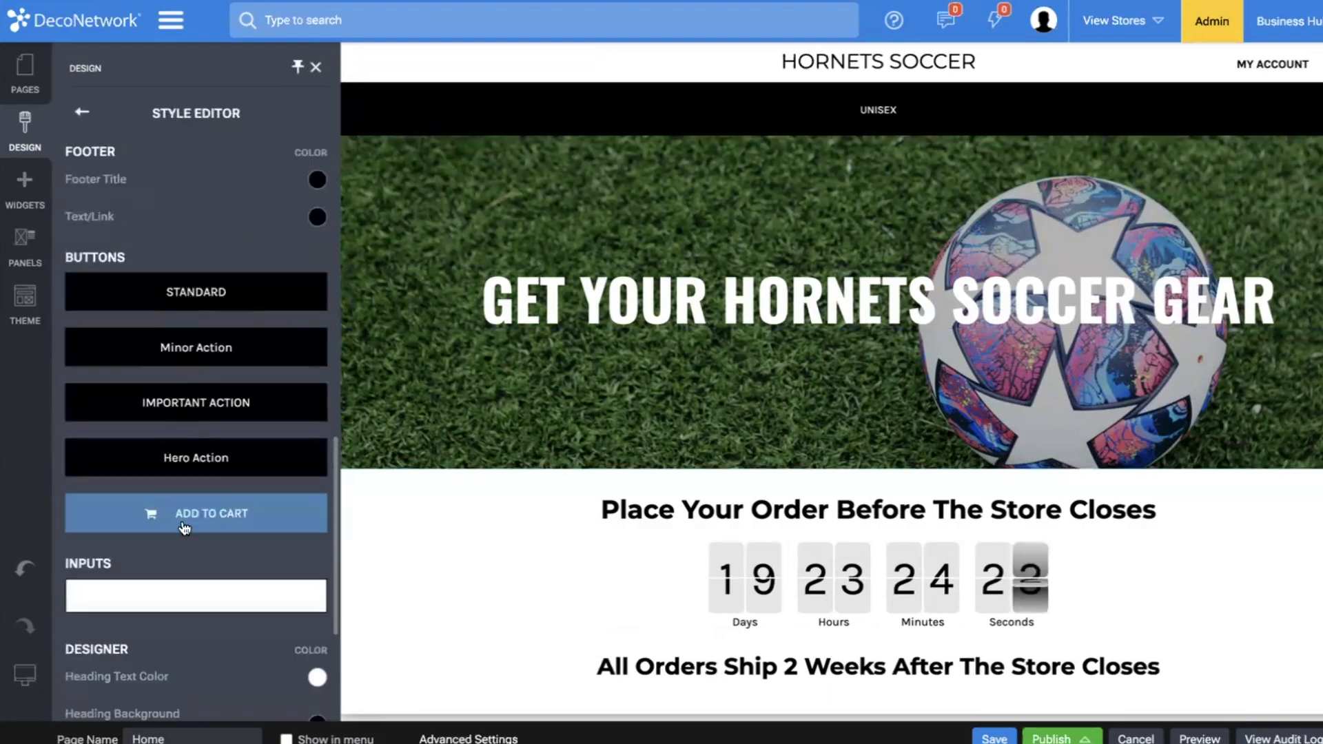
{"action": "left_click", "coordinate": [405, 295]}
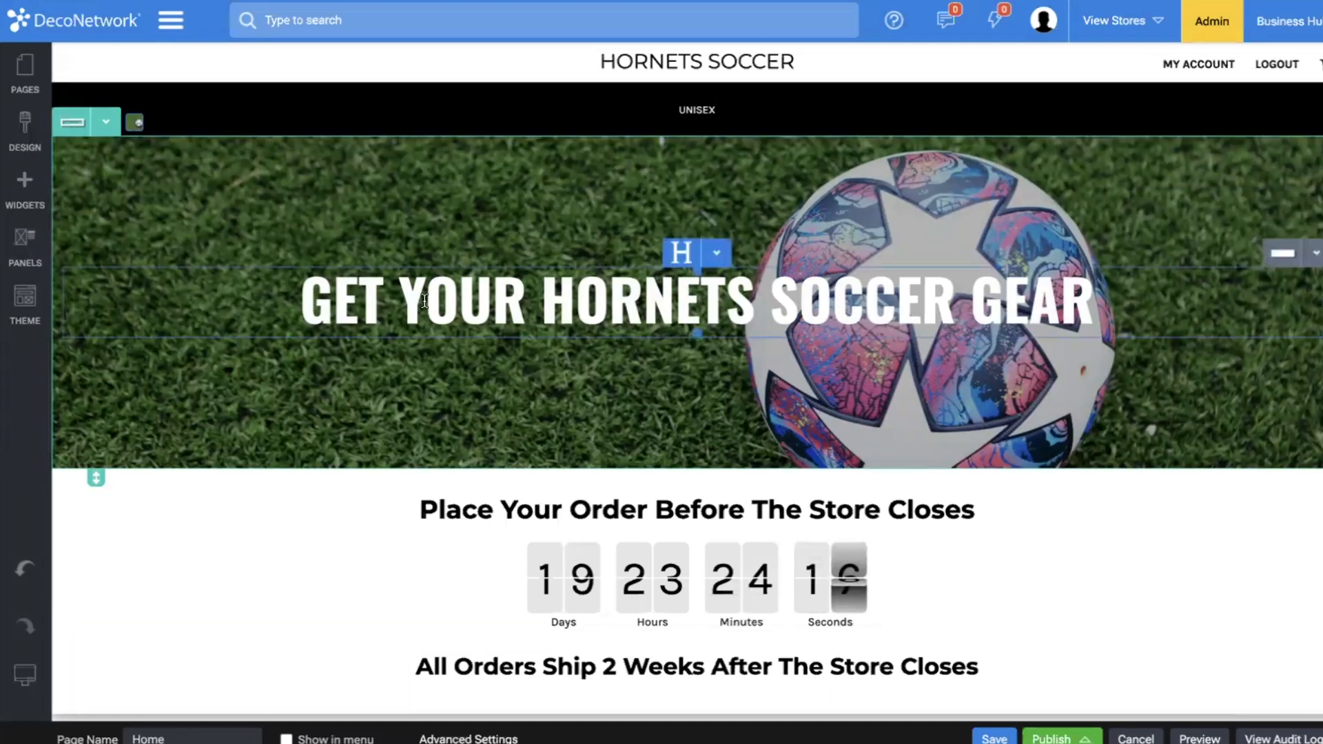
Check the Home page content from banner to product listing and publish the Hornets Soccer website.
{"action": "scroll", "coordinate": [425, 309], "scroll_direction": "down", "scroll_amount": 4}
{"action": "scroll", "coordinate": [200, 173], "scroll_direction": "down", "scroll_amount": 6}
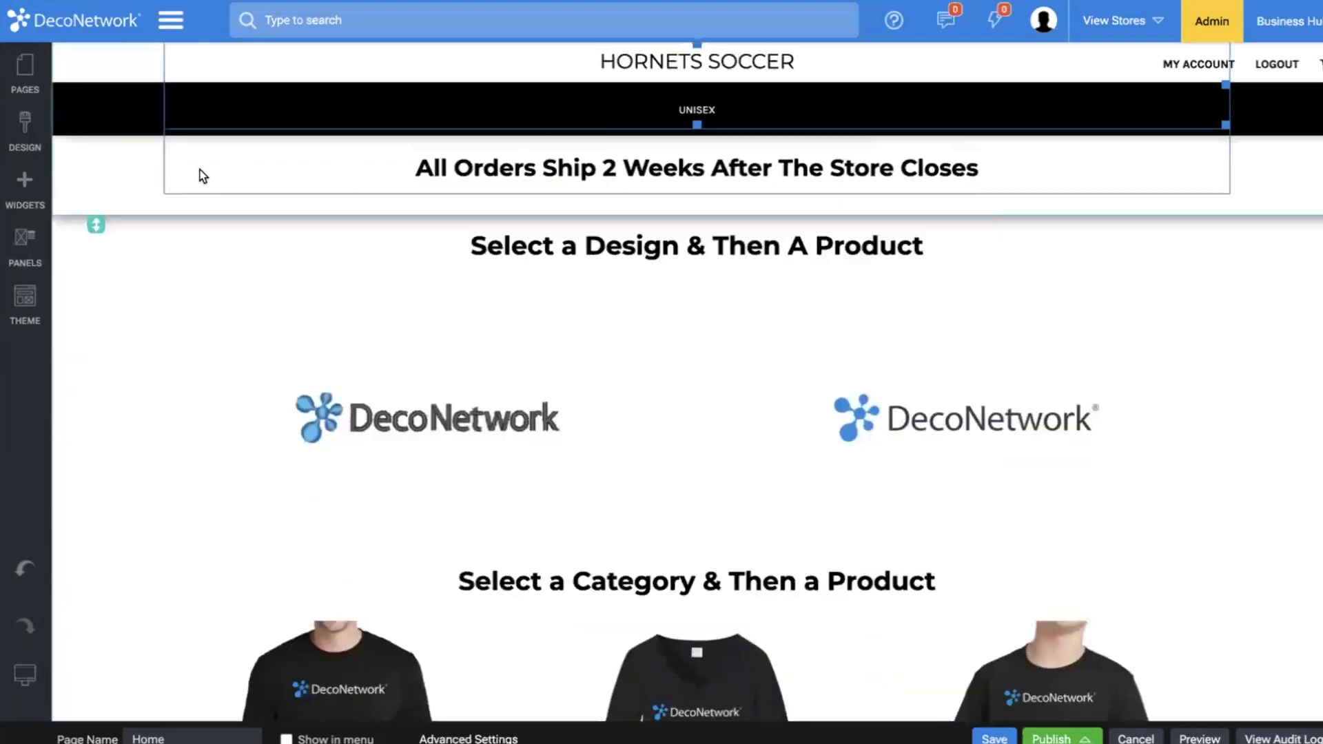
{"action": "scroll", "coordinate": [191, 498], "scroll_direction": "down", "scroll_amount": 8}
{"action": "scroll", "coordinate": [192, 497], "scroll_direction": "up", "scroll_amount": 13}
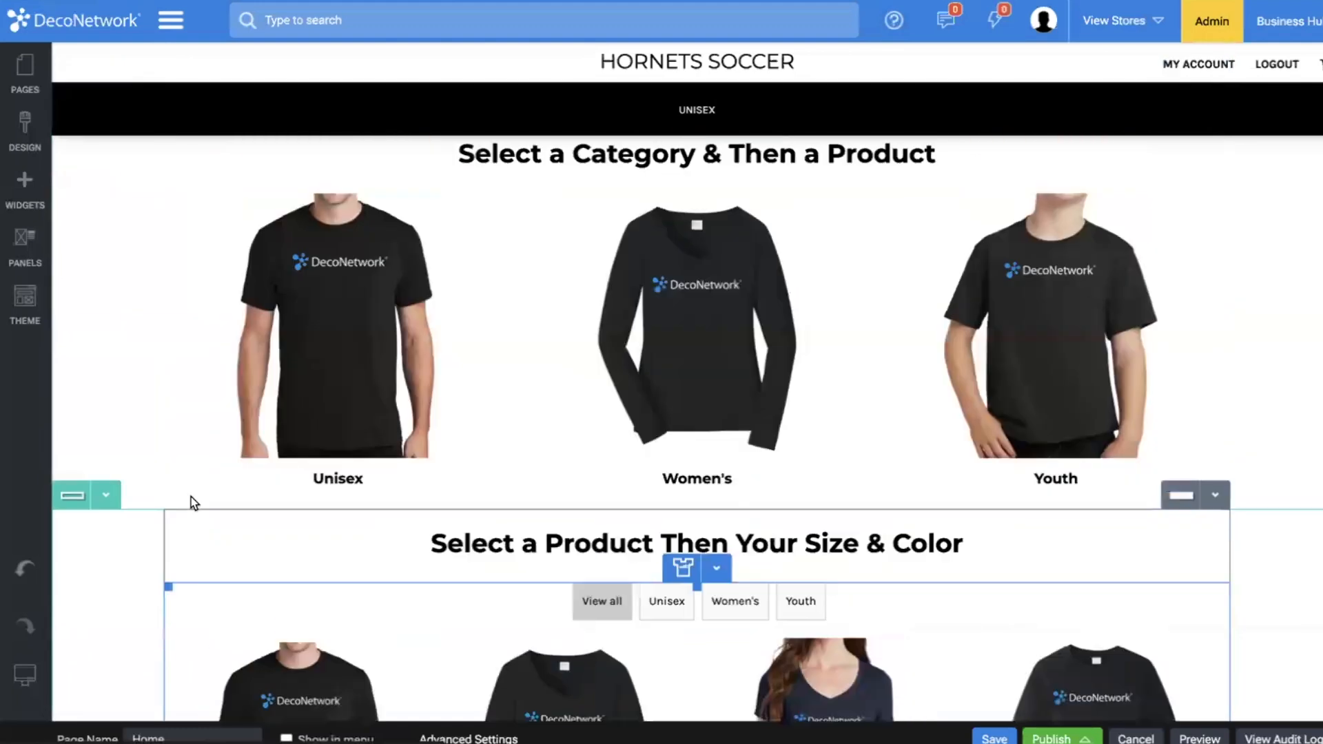
{"action": "scroll", "coordinate": [192, 495], "scroll_direction": "up", "scroll_amount": 1}
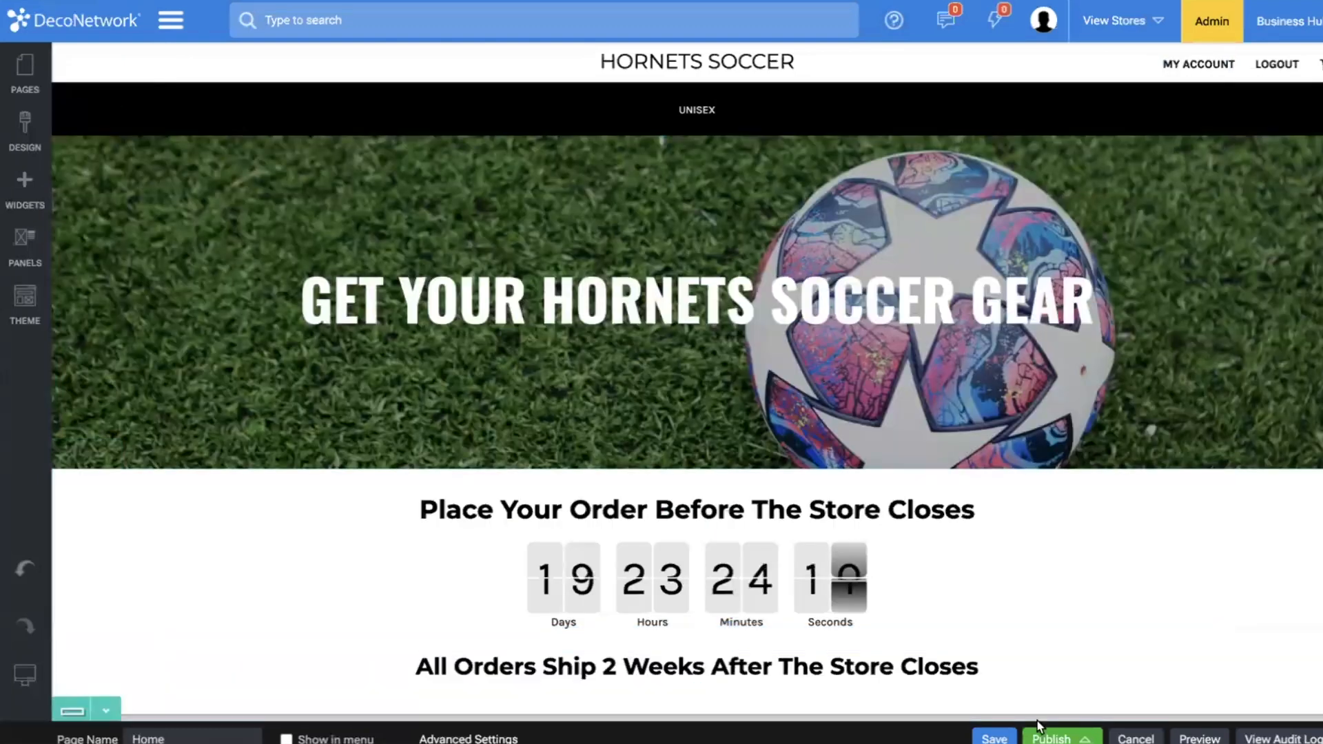
{"action": "left_click", "coordinate": [1052, 738]}
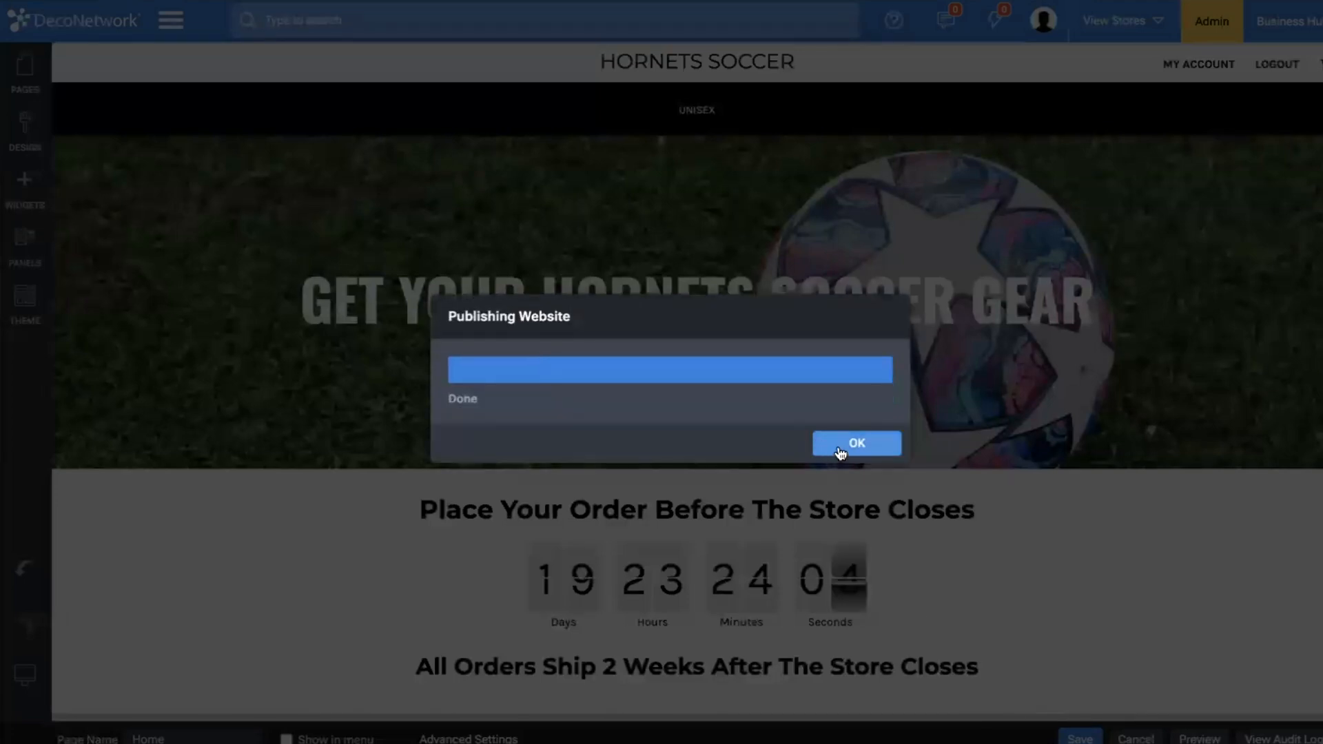
{"action": "left_click", "coordinate": [838, 449]}
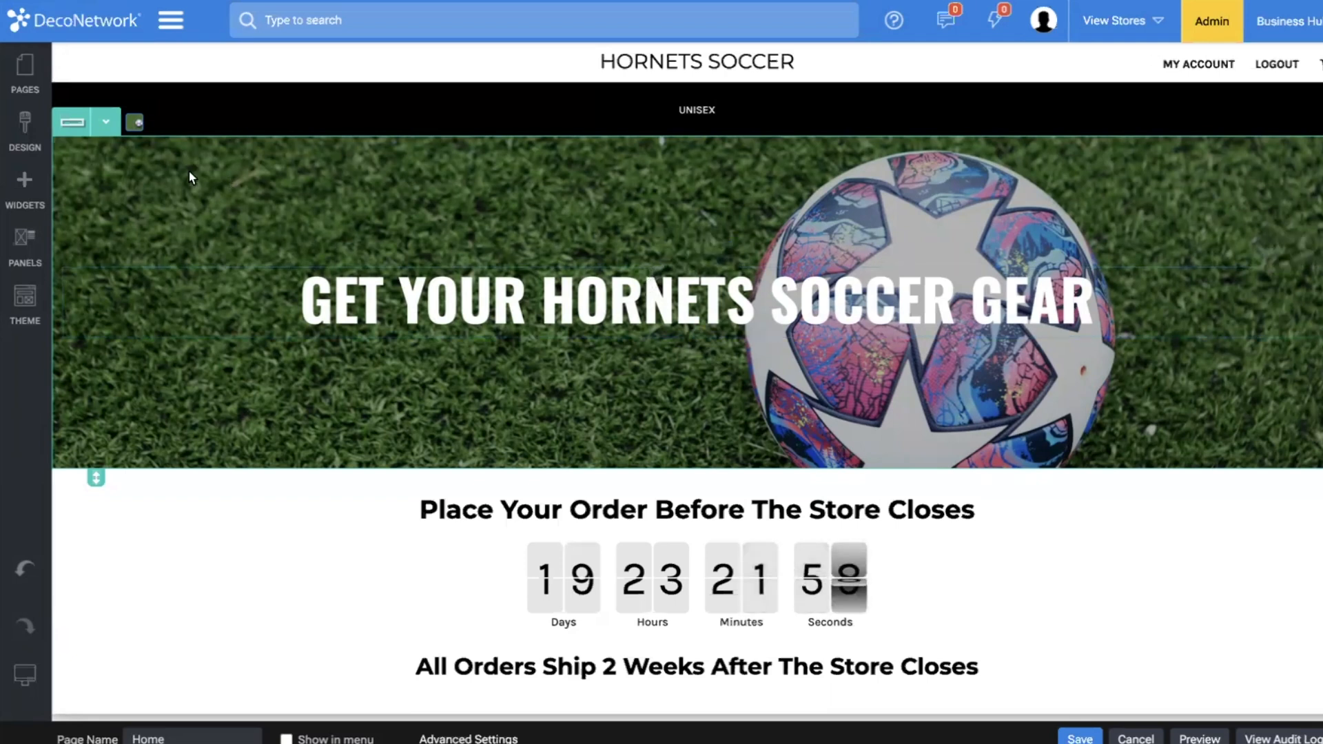
Look through the store's management options, including Store Configuration and Commissions.
{"action": "left_click", "coordinate": [171, 20]}
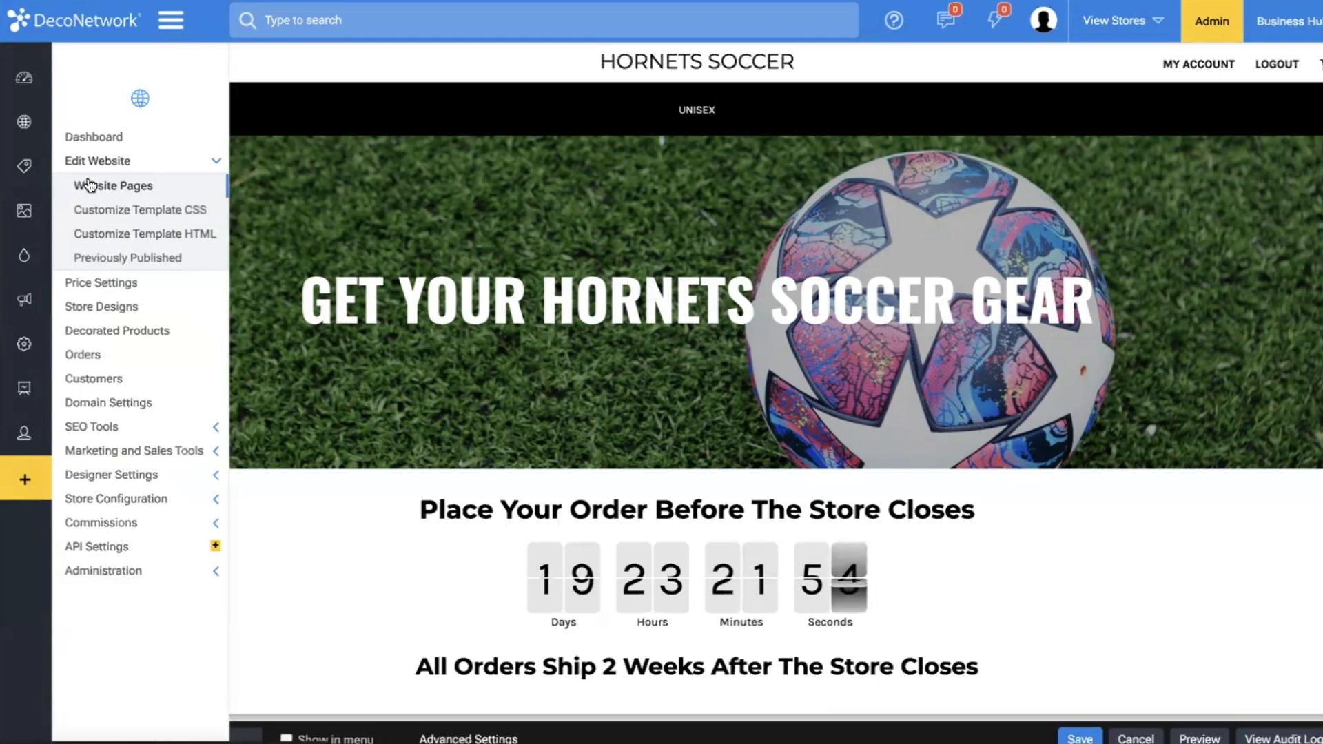
{"action": "left_click", "coordinate": [158, 163]}
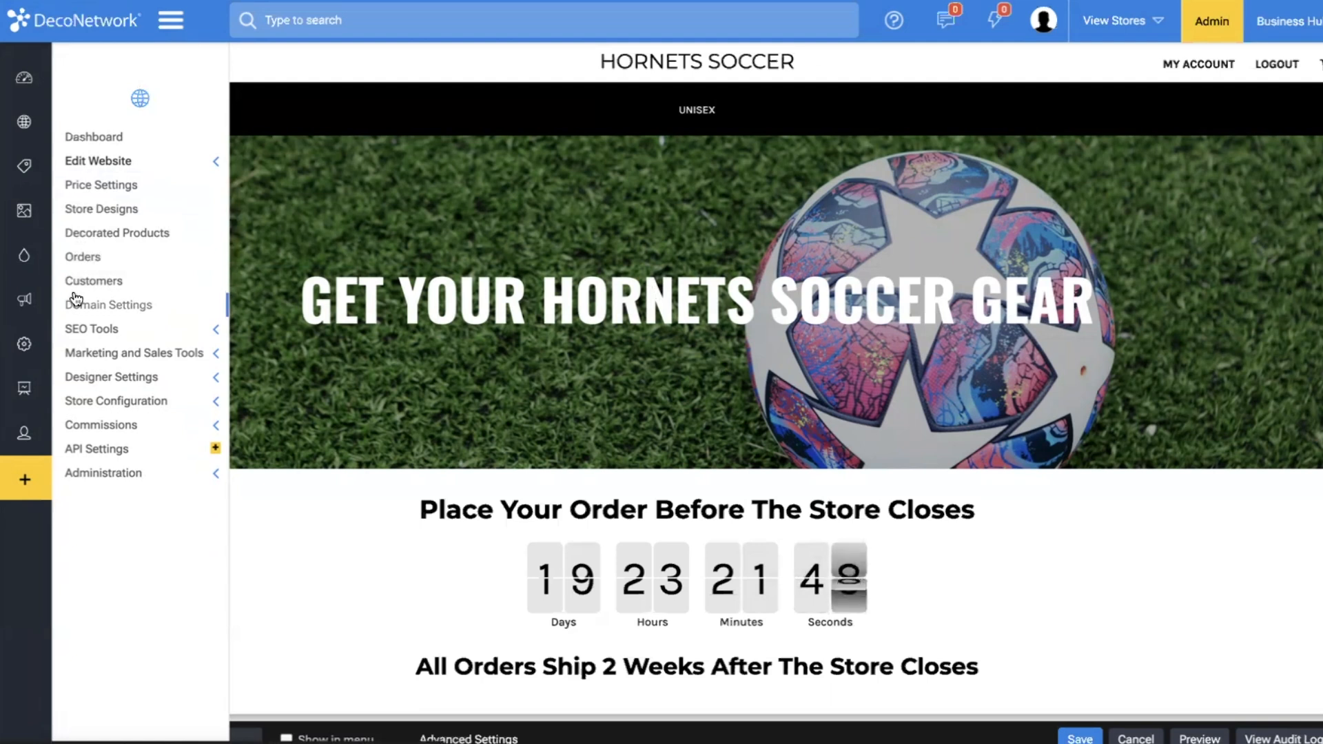
{"action": "left_click", "coordinate": [81, 403]}
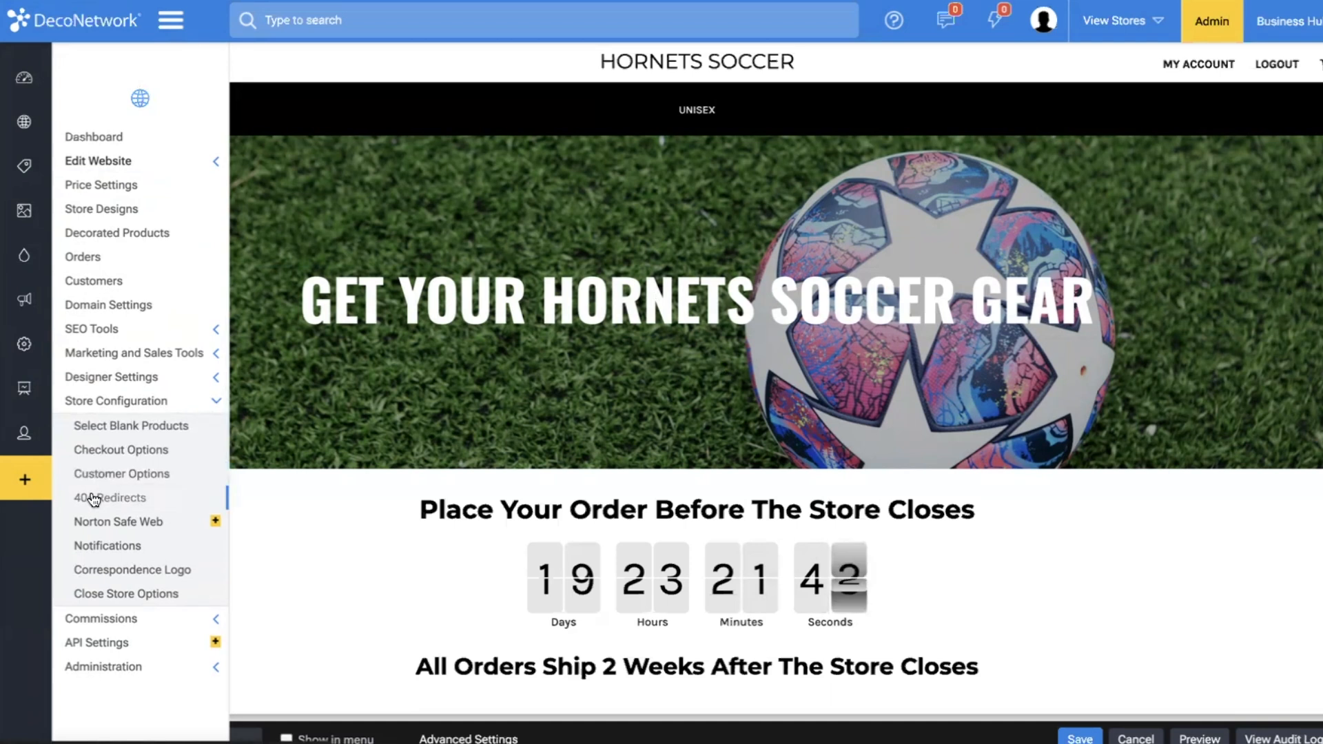
{"action": "left_click", "coordinate": [216, 404]}
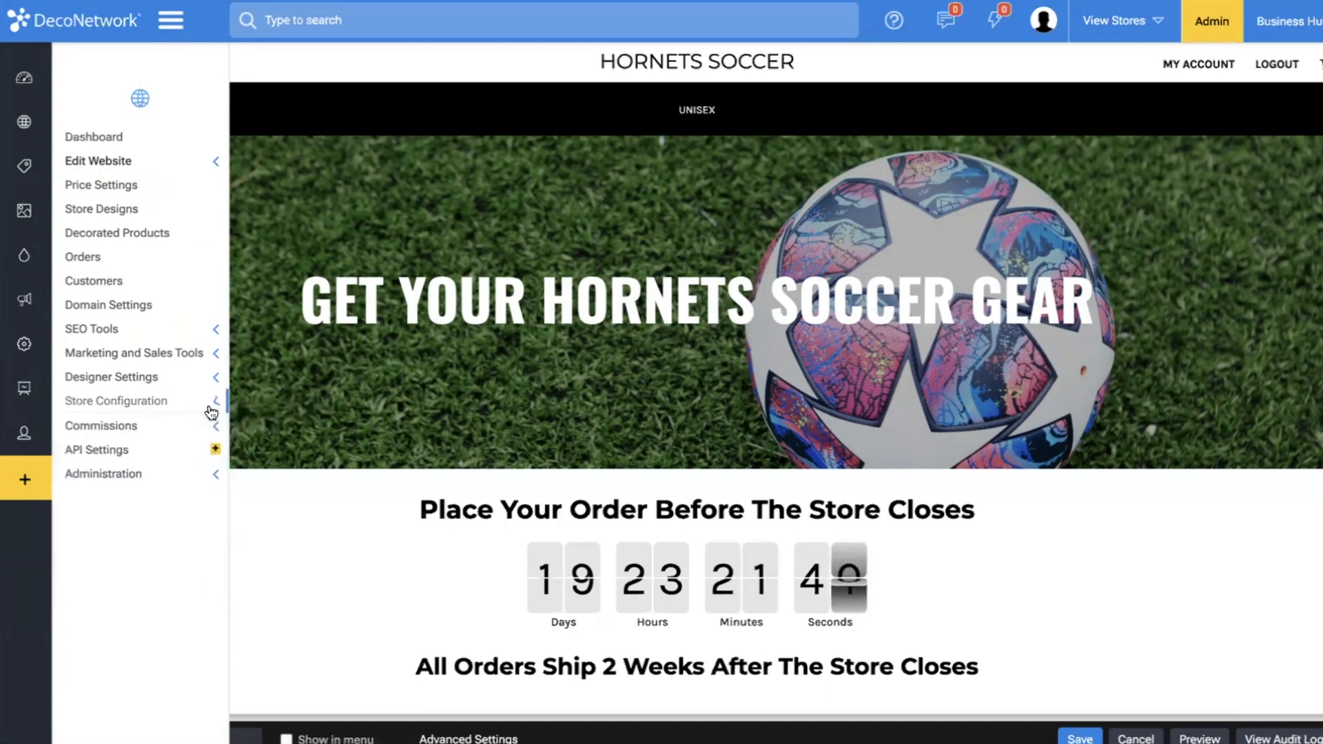
{"action": "left_click", "coordinate": [185, 424]}
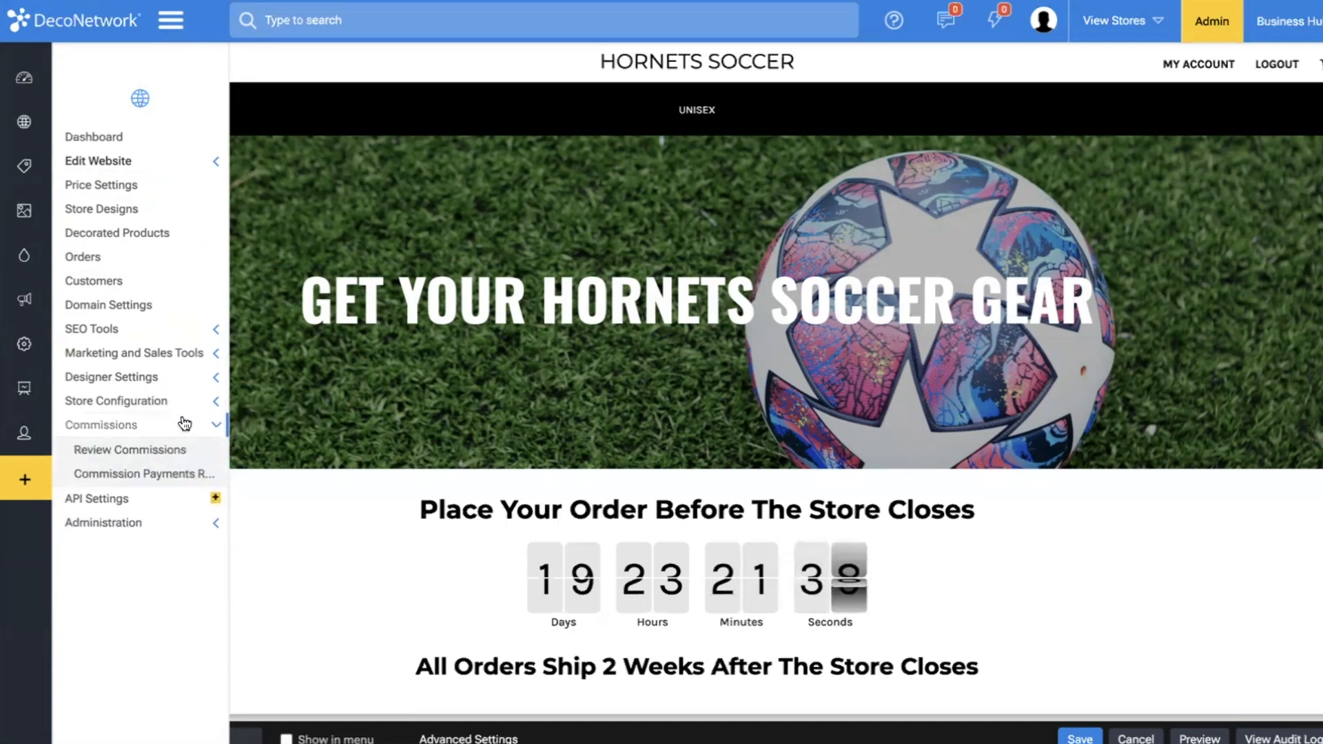
{"action": "left_click", "coordinate": [184, 423]}
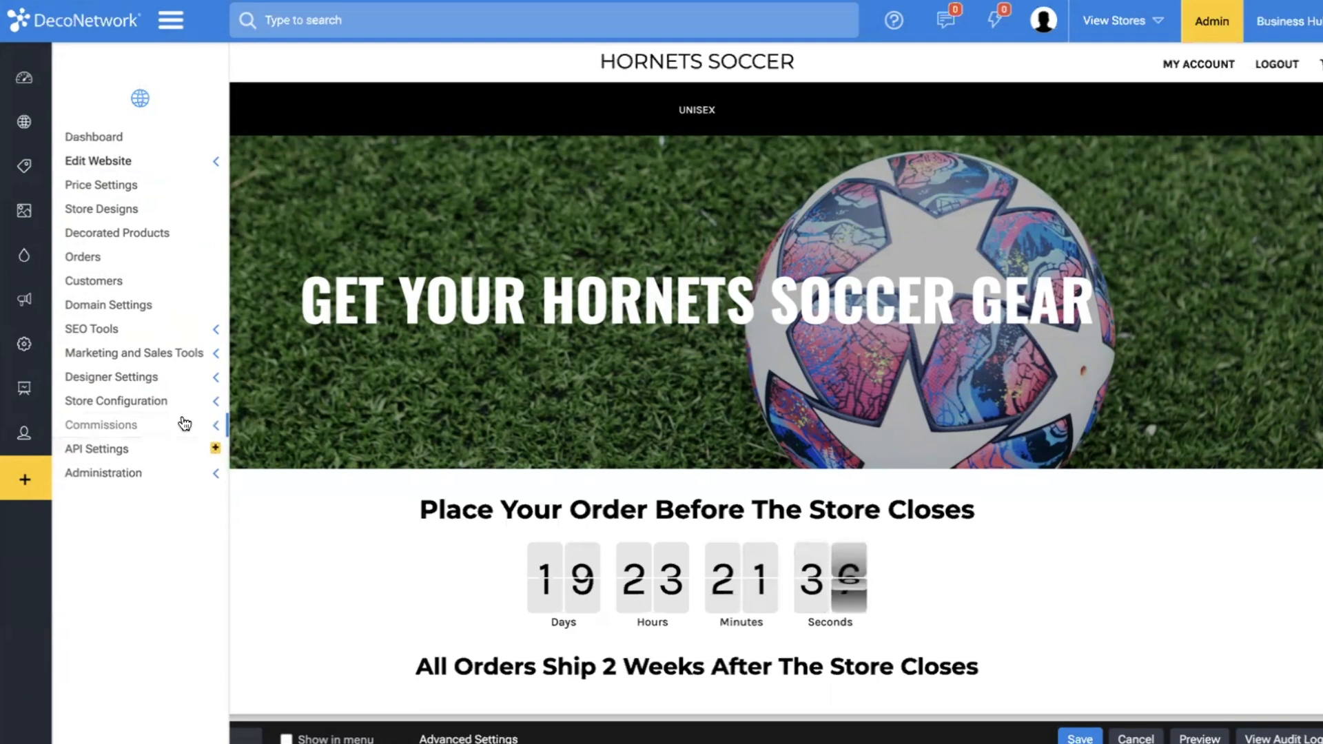
Open the Clone Store Settings among the store's administration options.
{"action": "left_click", "coordinate": [152, 471]}
{"action": "scroll", "coordinate": [147, 472], "scroll_direction": "down", "scroll_amount": 1}
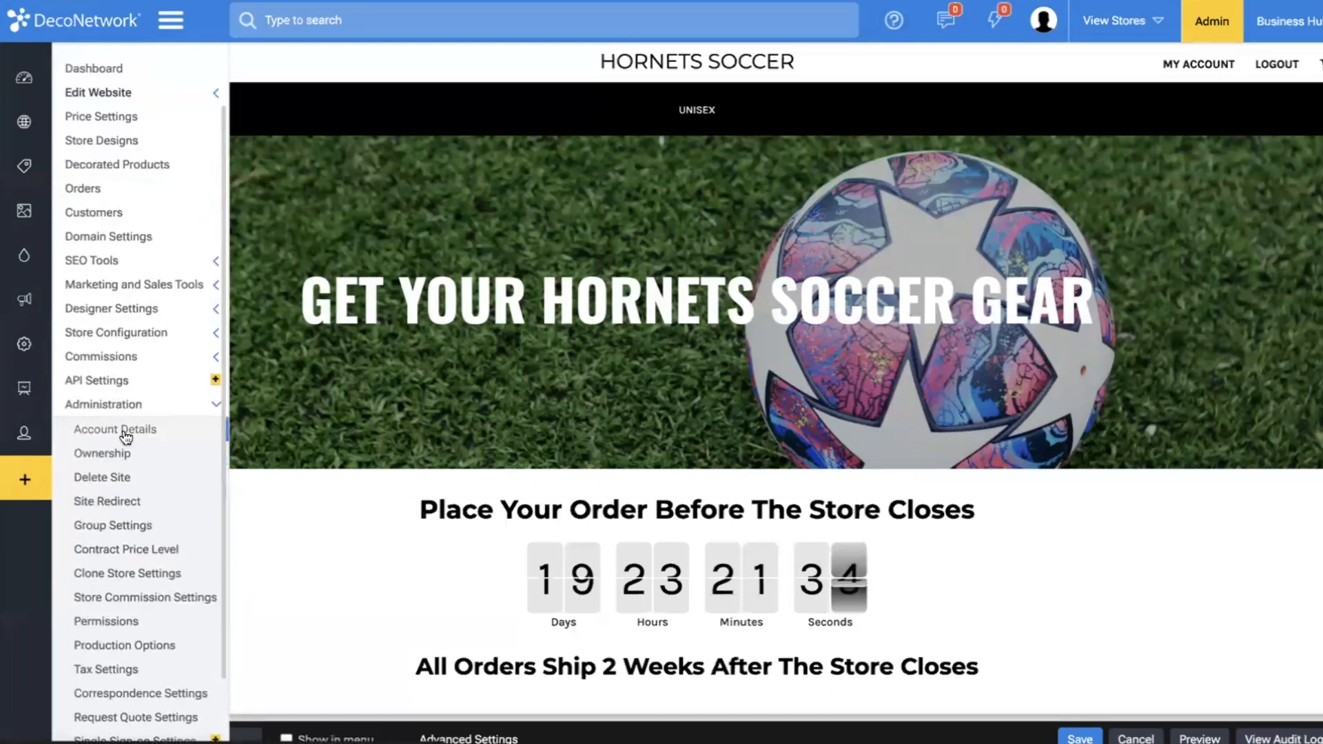
{"action": "scroll", "coordinate": [100, 434], "scroll_direction": "down", "scroll_amount": 1}
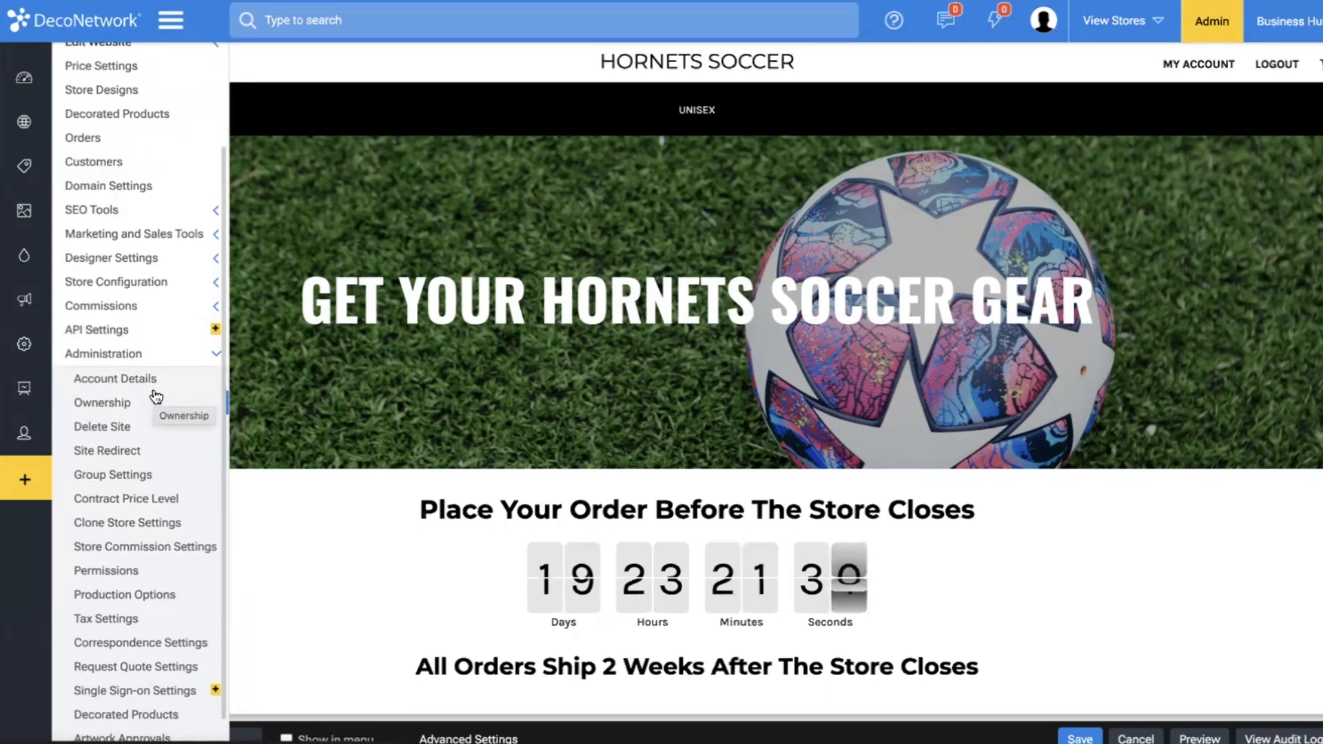
{"action": "scroll", "coordinate": [156, 397], "scroll_direction": "down", "scroll_amount": 1}
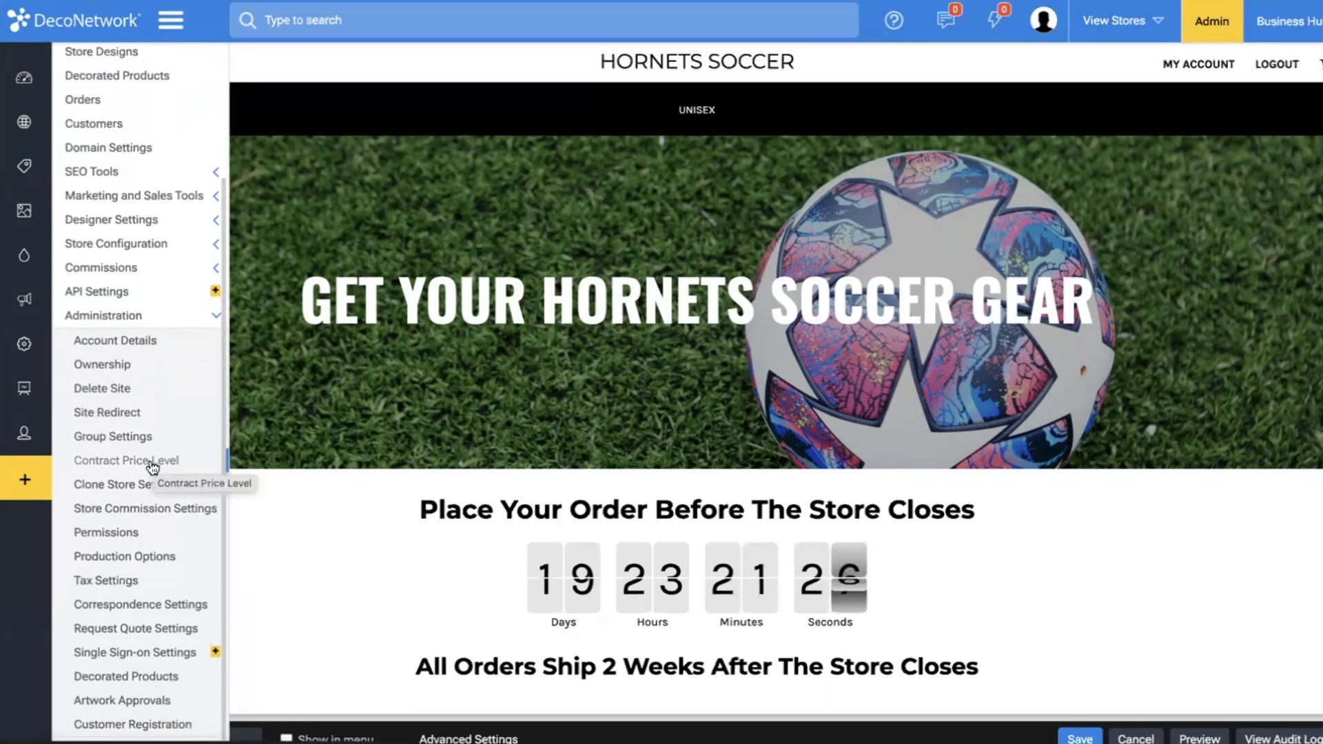
{"action": "left_click", "coordinate": [109, 486]}
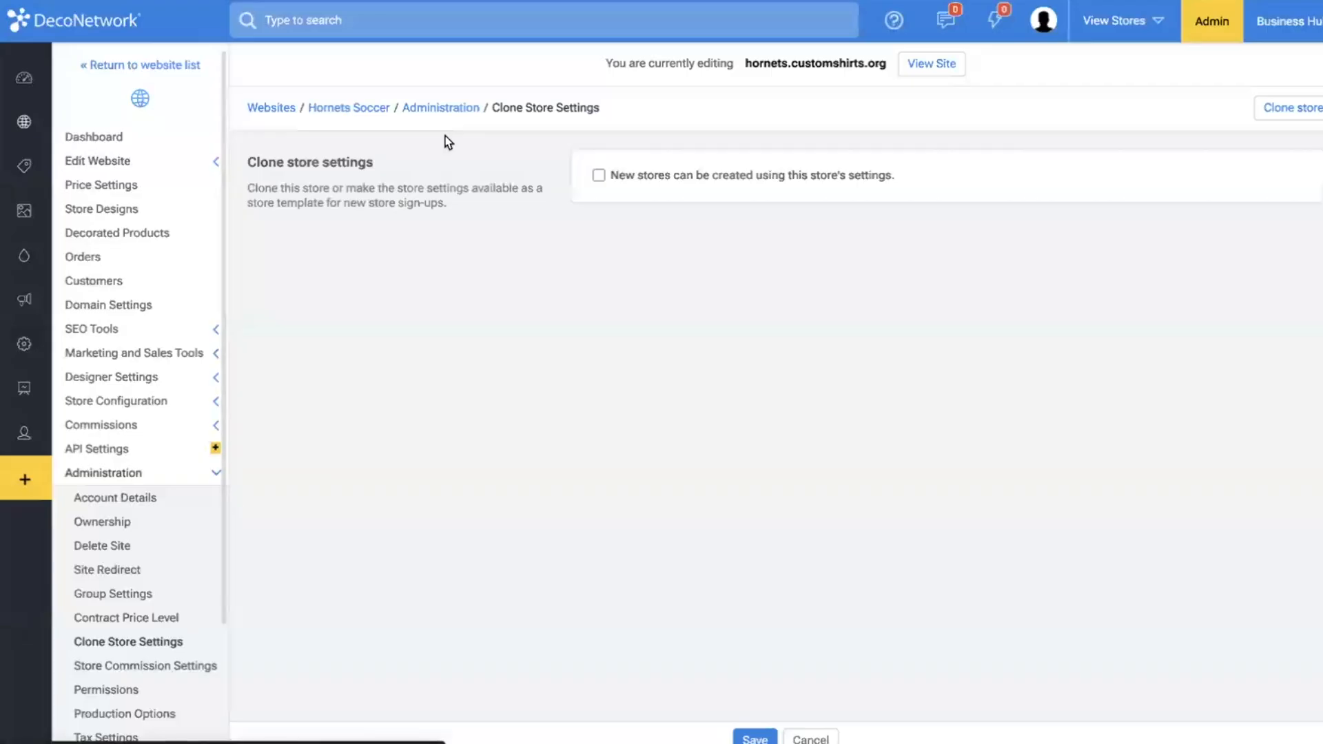
Allow new stores to be created using this store's settings, name the store template Soccer Website, and save.
{"action": "left_click", "coordinate": [628, 180]}
{"action": "left_click", "coordinate": [638, 221]}
{"action": "type", "text": "Soccer"}
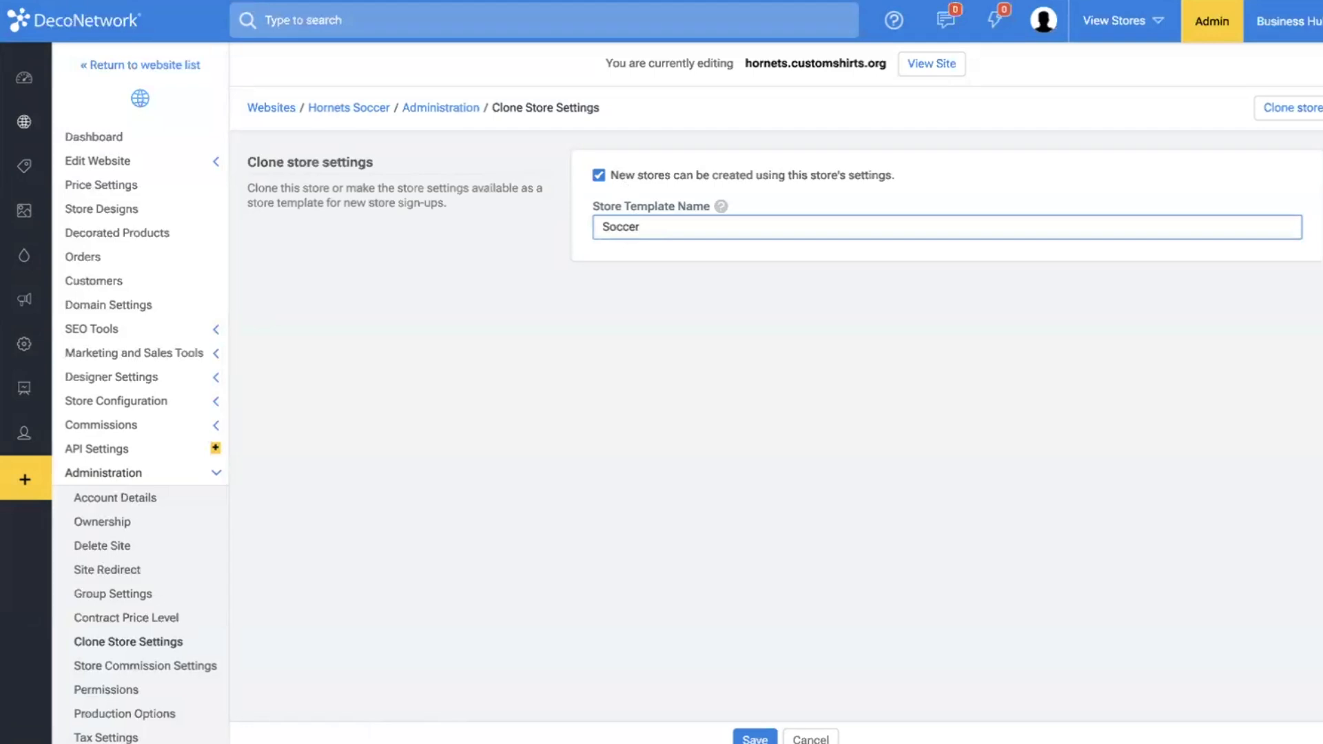
{"action": "type", "text": " Website"}
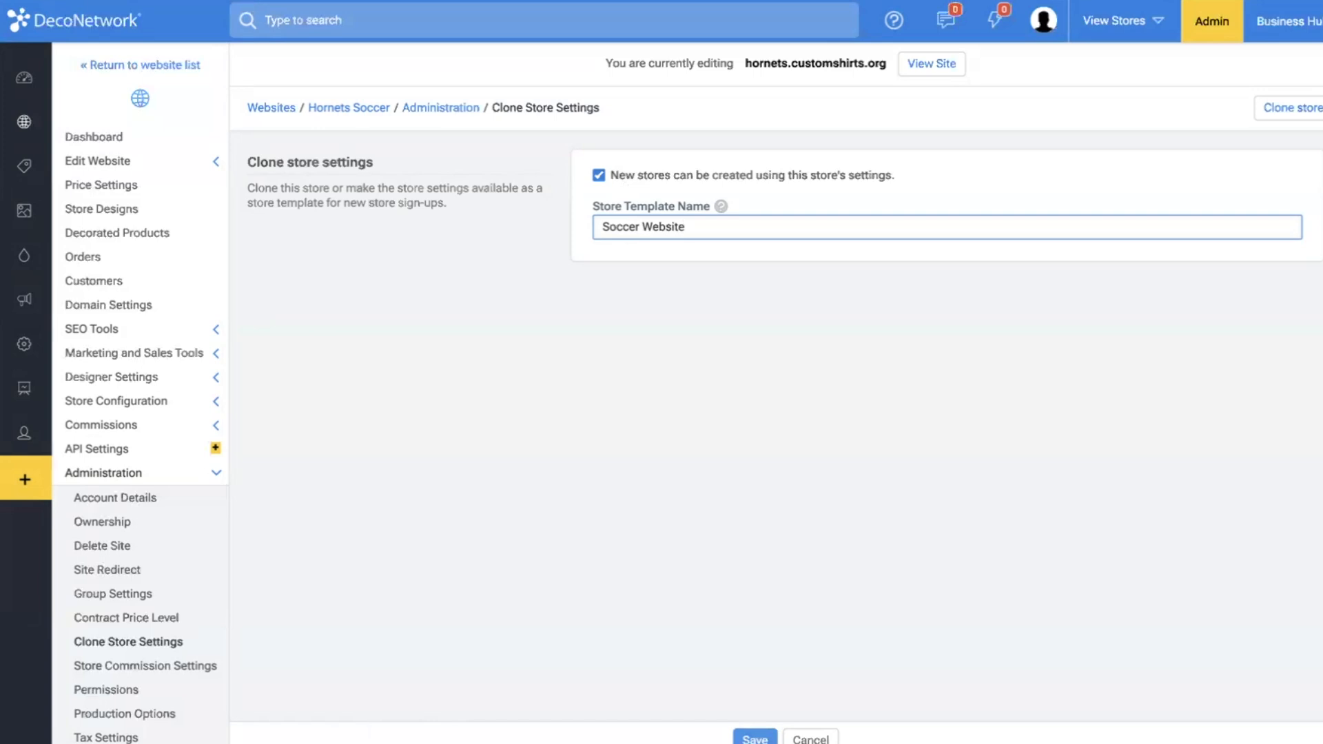
{"action": "key", "text": "Return"}
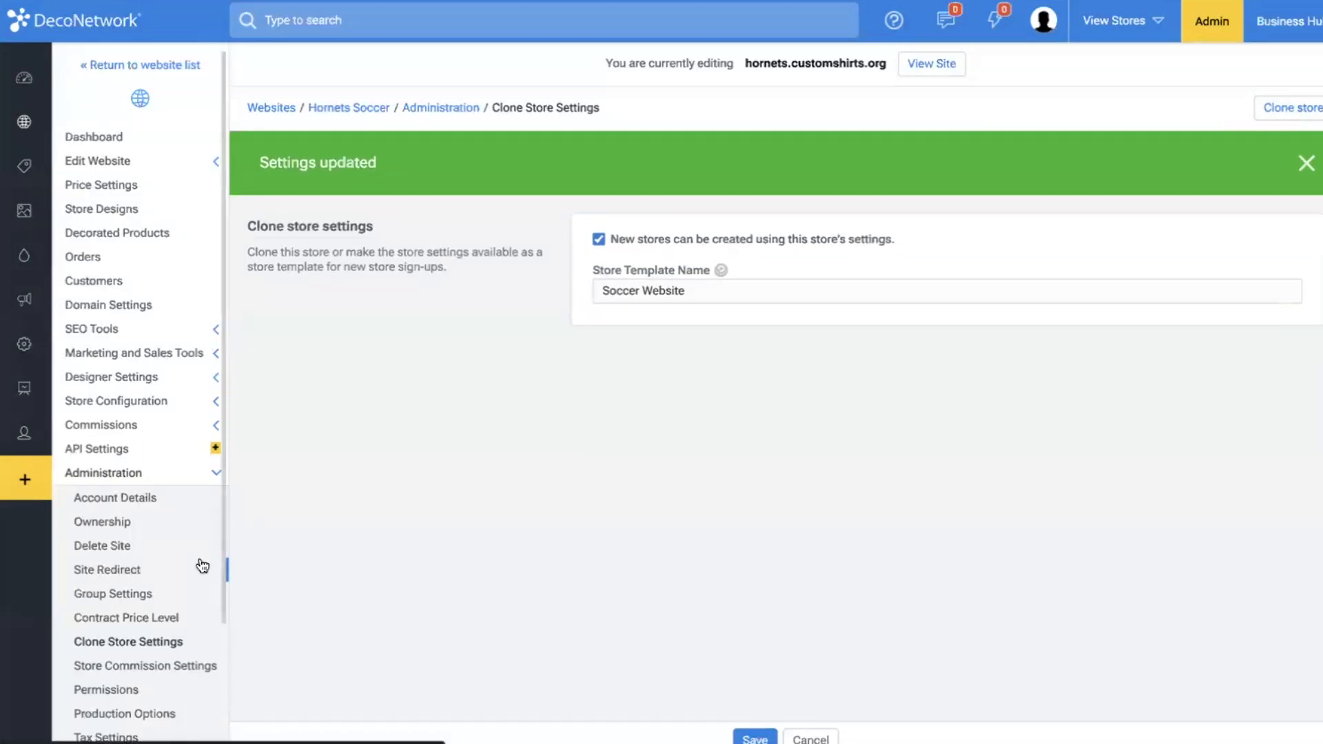
Open the Store Commission Settings and examine the overrides for the default referral commission and commission rates.
{"action": "scroll", "coordinate": [202, 567], "scroll_direction": "down", "scroll_amount": 2}
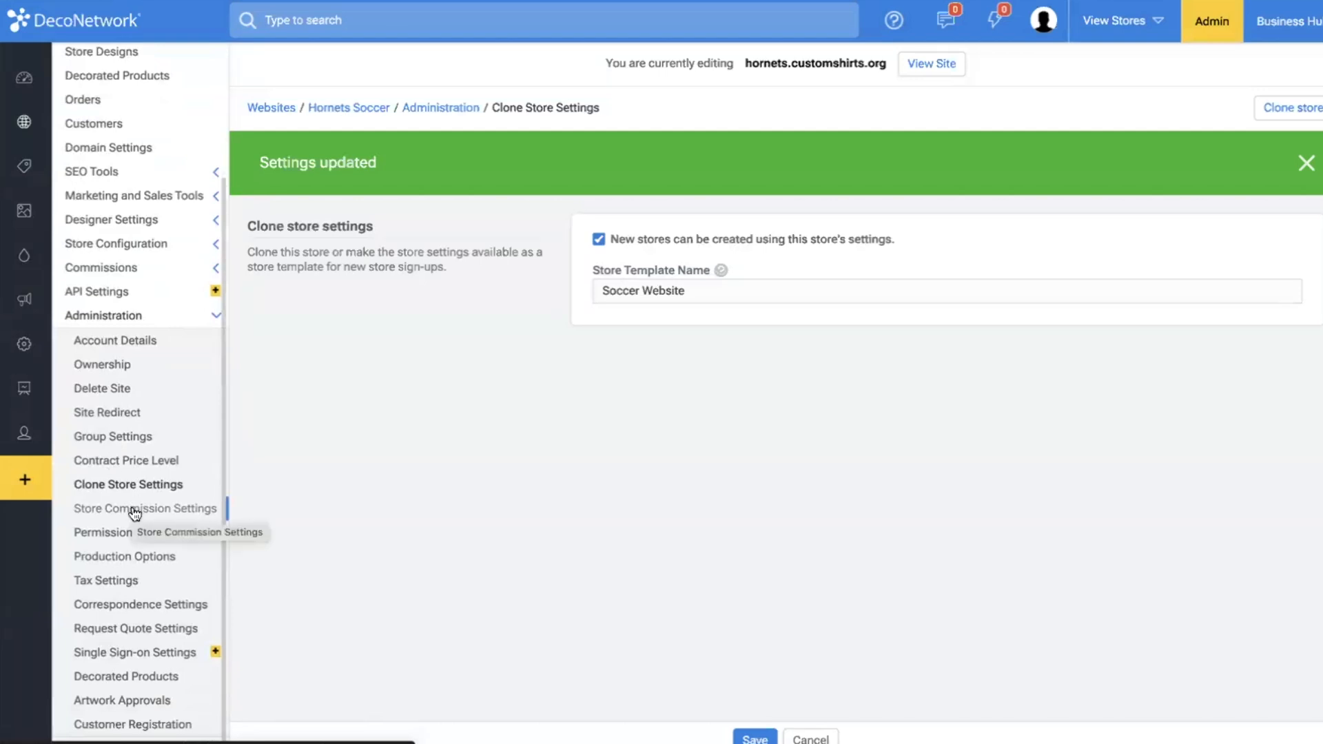
{"action": "left_click", "coordinate": [133, 510]}
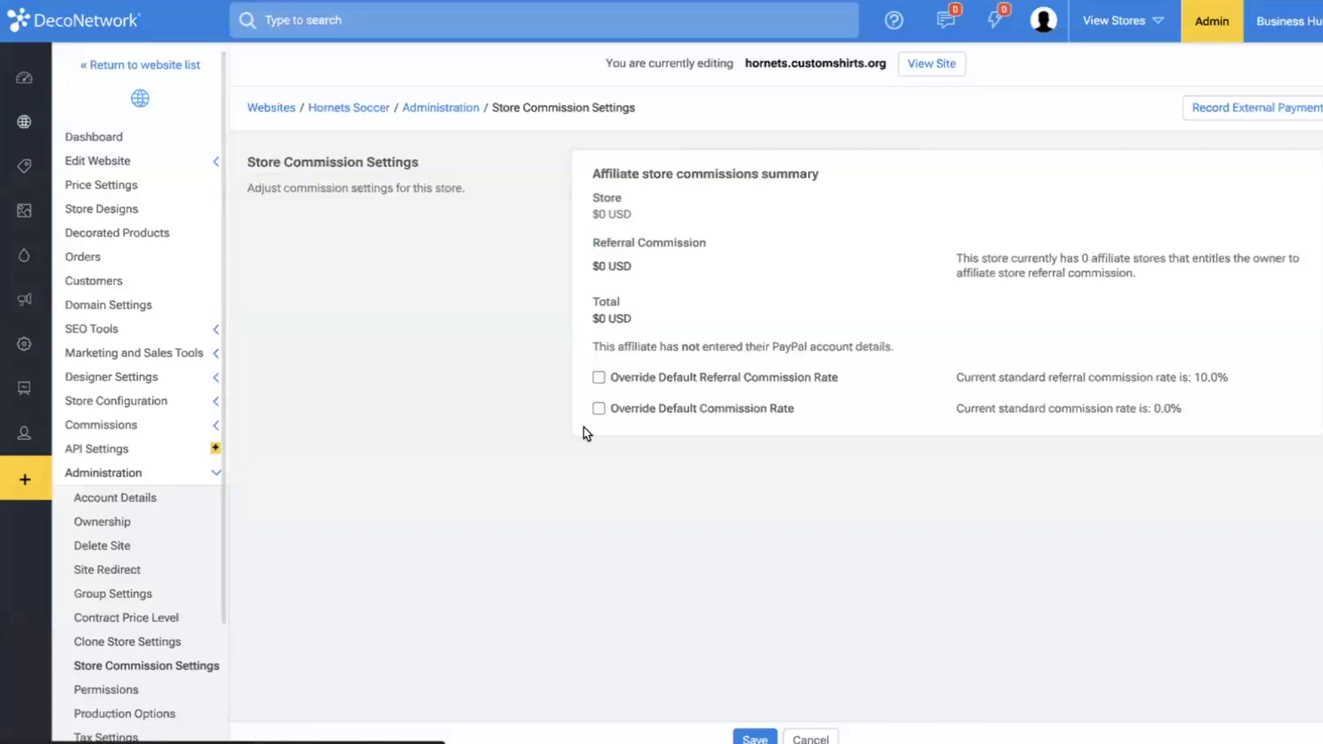
{"action": "left_click", "coordinate": [670, 380]}
{"action": "left_click", "coordinate": [651, 379]}
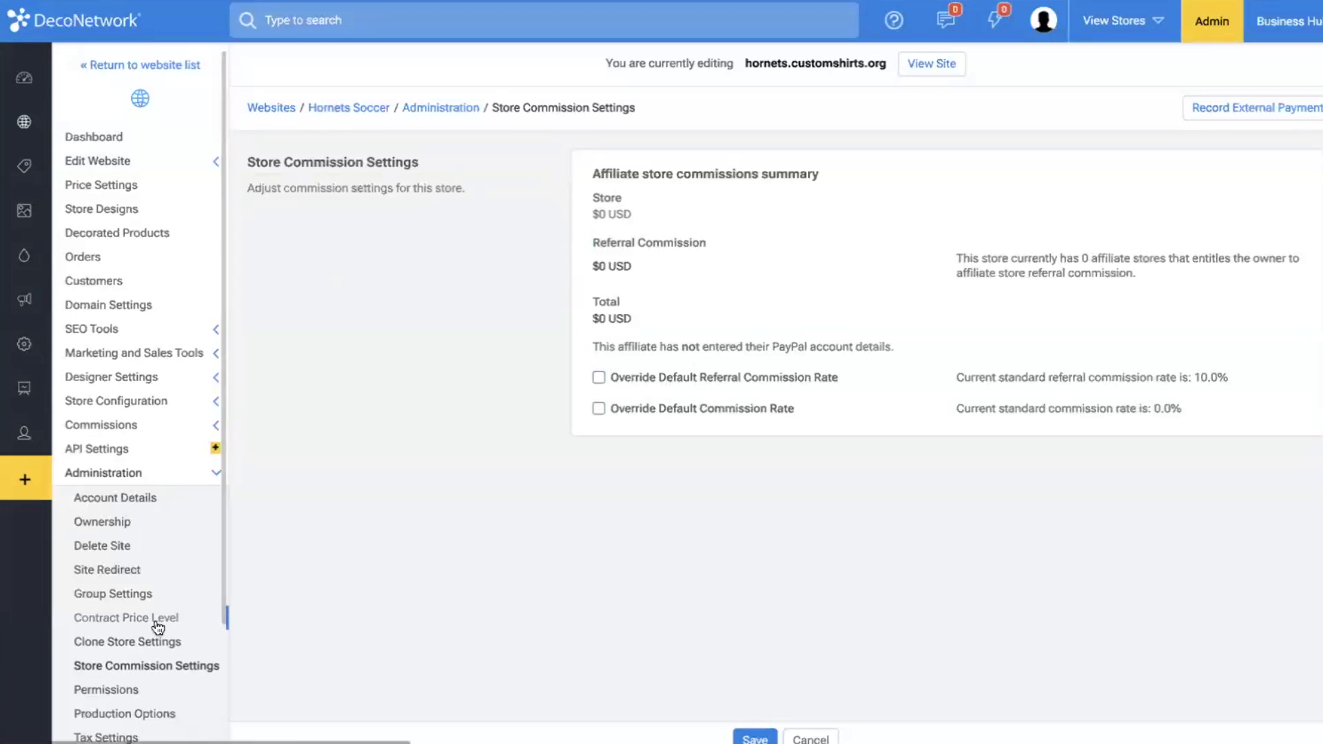
Review the store's Production Options for batch production and due dates, and its Correspondence Settings.
{"action": "scroll", "coordinate": [154, 620], "scroll_direction": "down", "scroll_amount": 2}
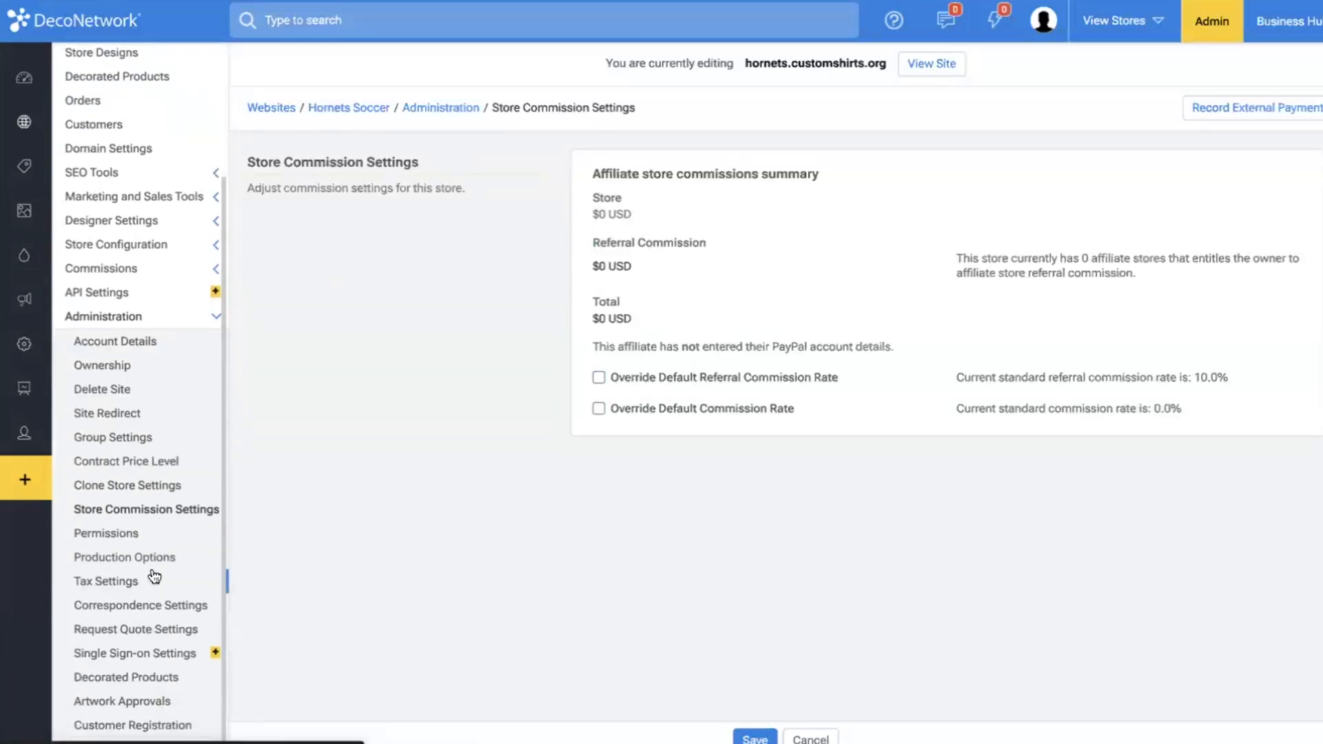
{"action": "left_click", "coordinate": [113, 555]}
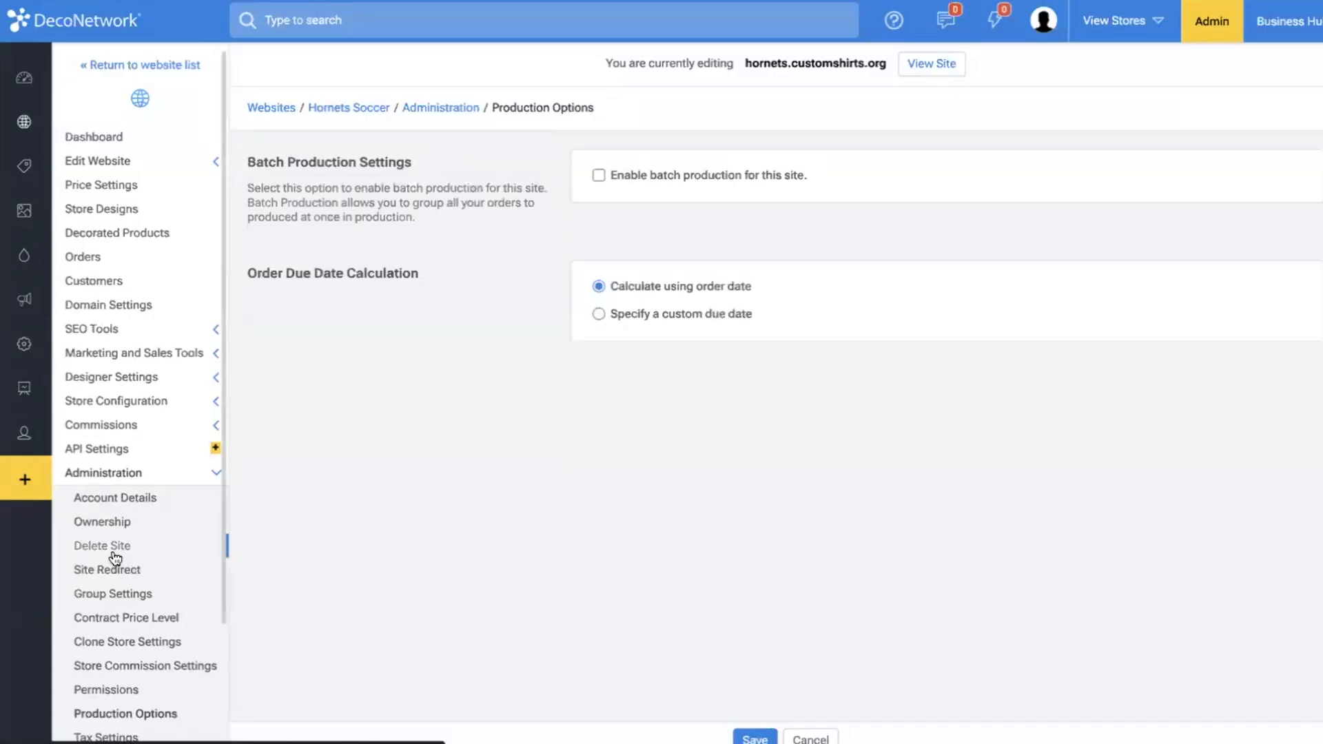
{"action": "scroll", "coordinate": [115, 558], "scroll_direction": "down", "scroll_amount": 2}
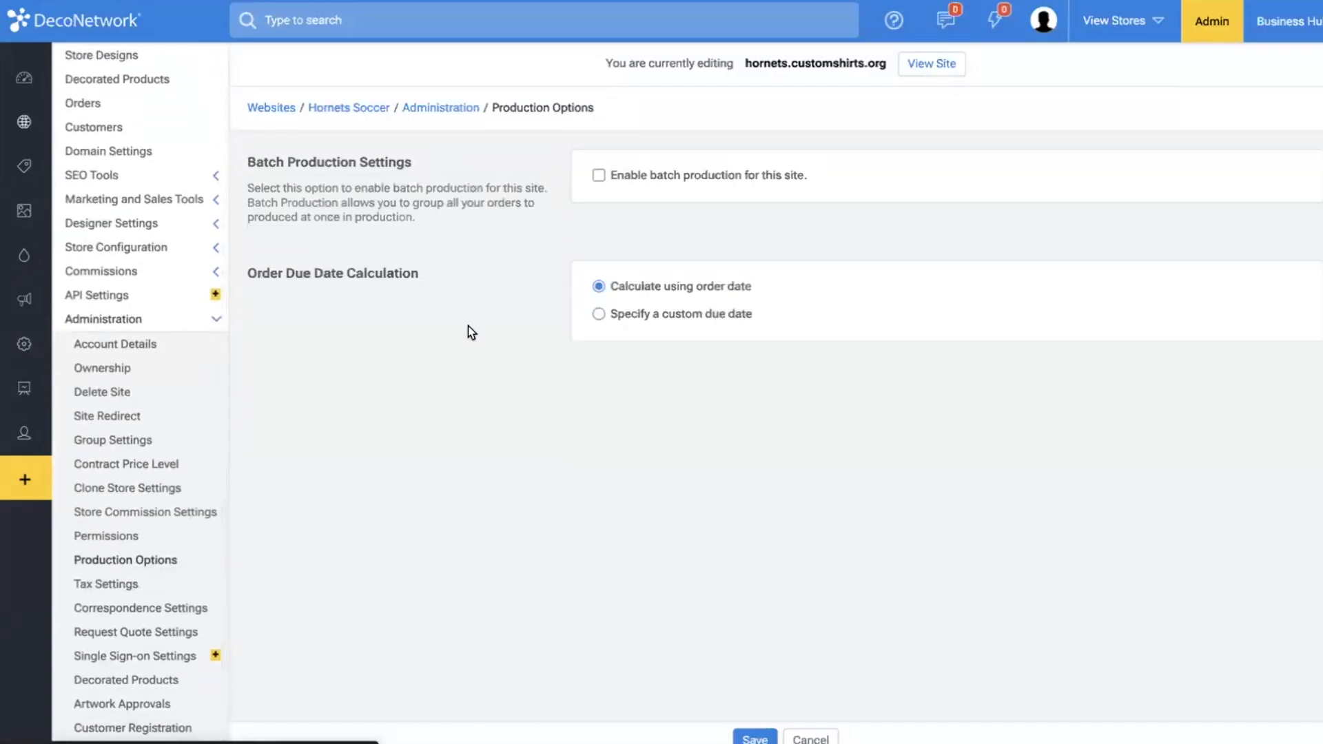
{"action": "scroll", "coordinate": [469, 326], "scroll_direction": "up", "scroll_amount": 1}
{"action": "scroll", "coordinate": [170, 487], "scroll_direction": "down", "scroll_amount": 1}
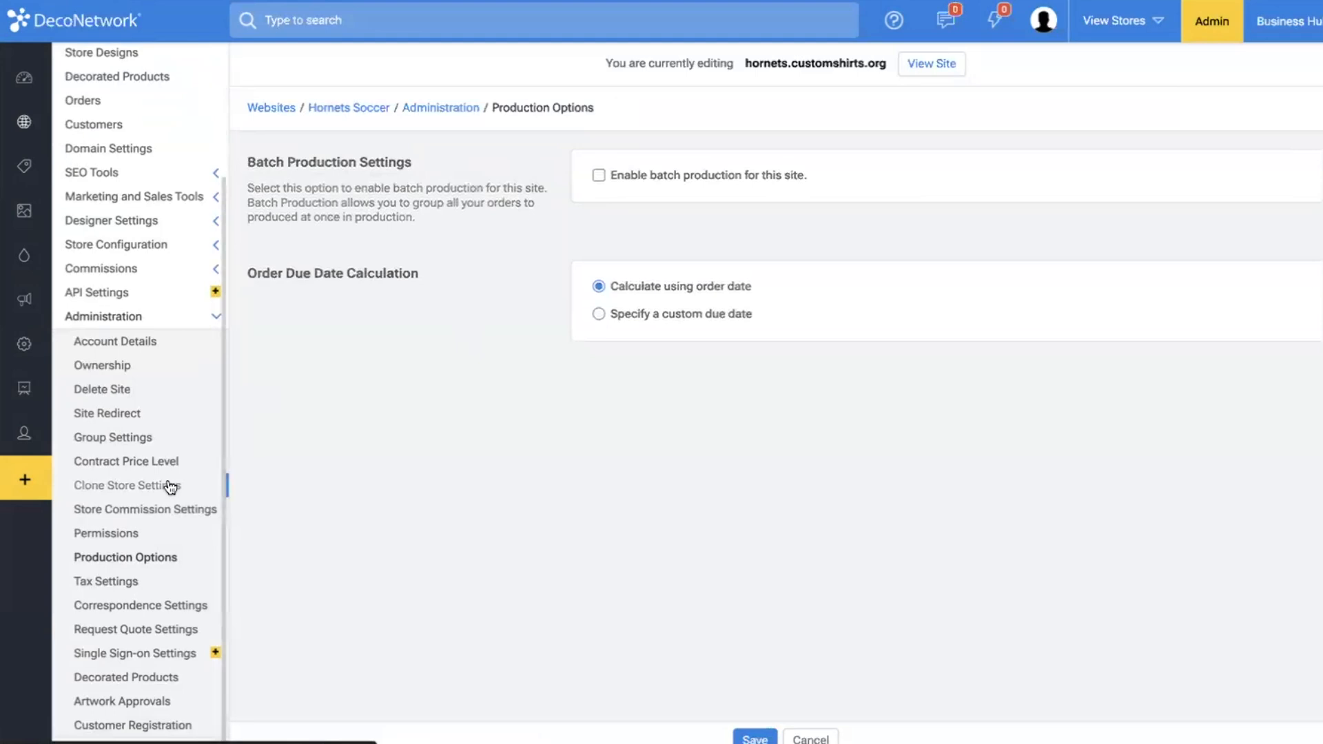
{"action": "left_click", "coordinate": [133, 606]}
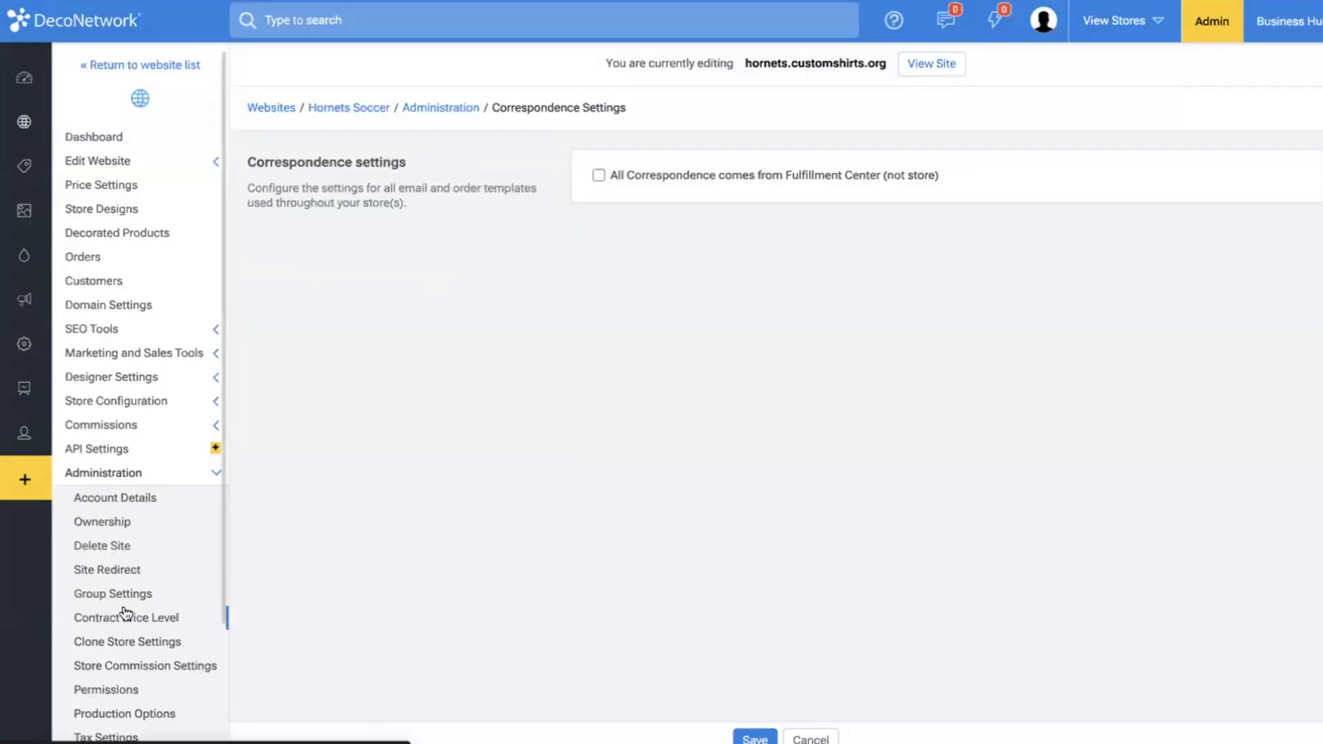
Make new decorated products ignore minimum quantity rules, screen setup fees and blank product color price differences by default, and save.
{"action": "scroll", "coordinate": [126, 613], "scroll_direction": "down", "scroll_amount": 2}
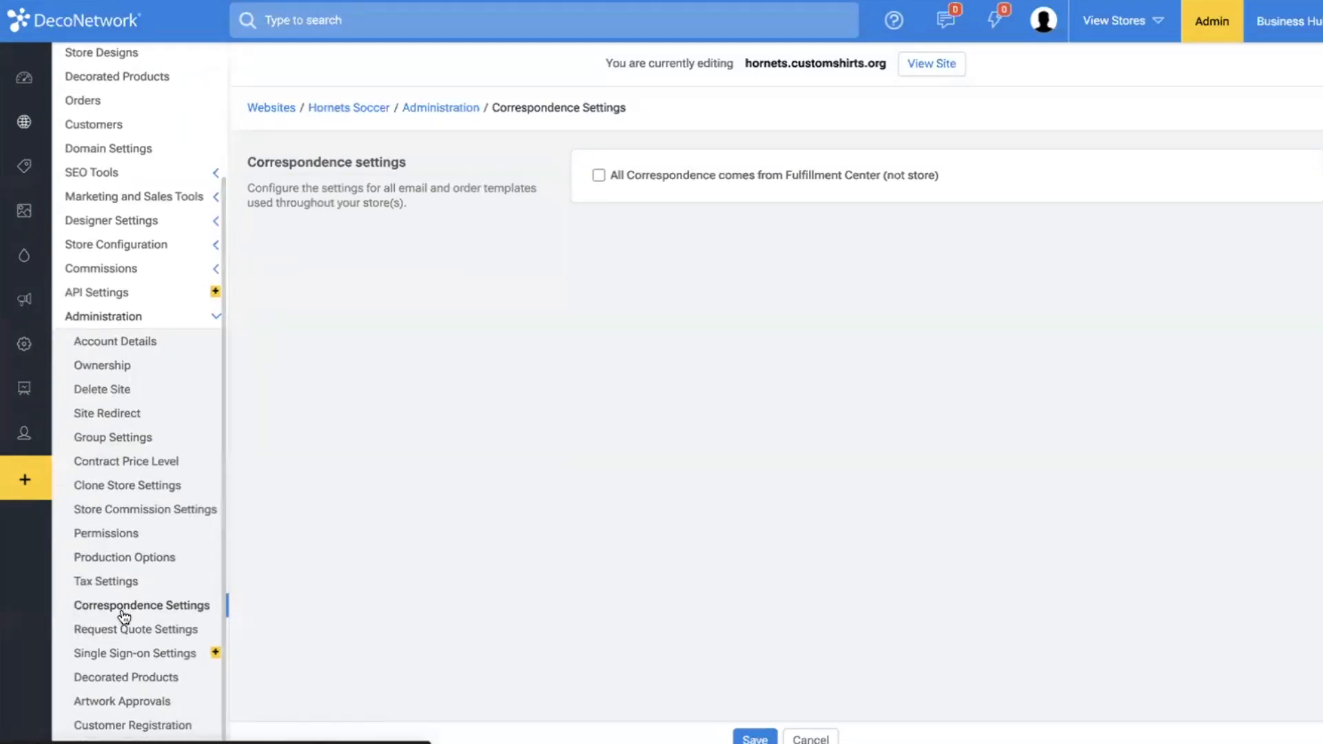
{"action": "left_click", "coordinate": [117, 679]}
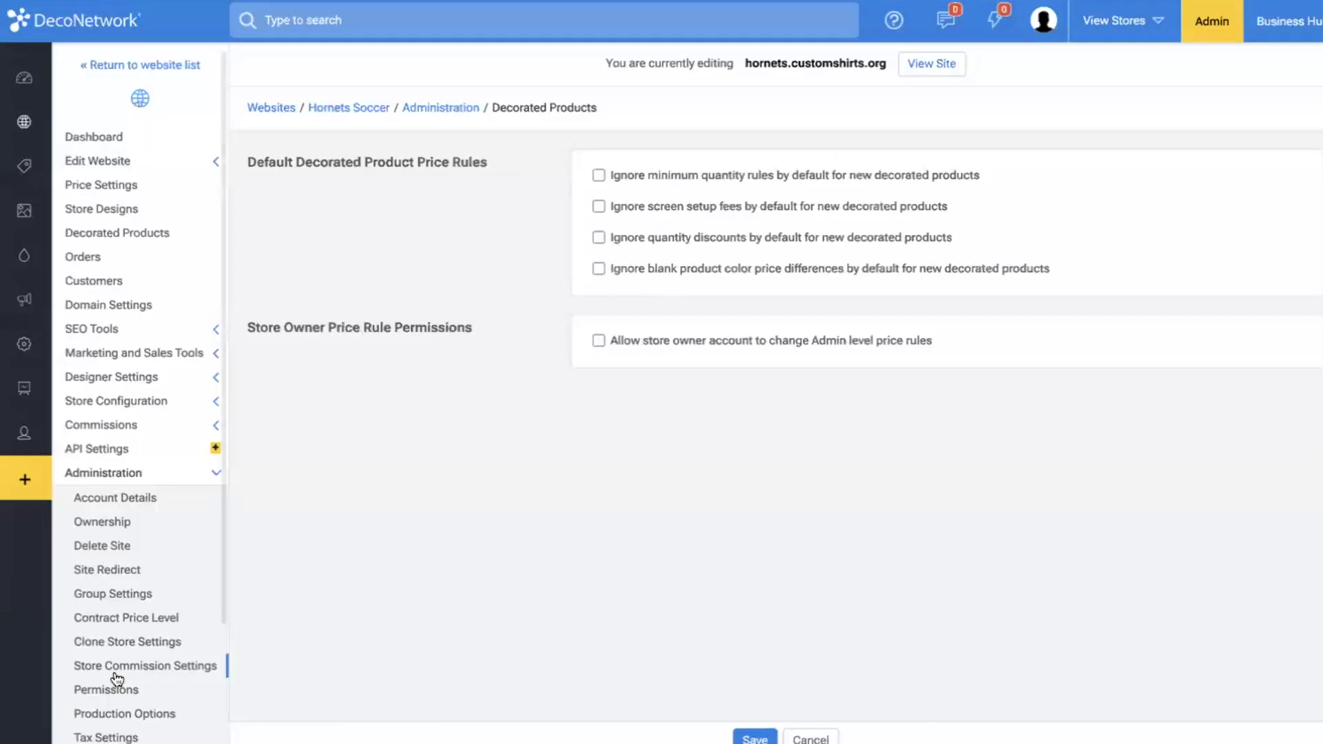
{"action": "left_click", "coordinate": [605, 170]}
{"action": "left_click", "coordinate": [629, 209]}
{"action": "left_click", "coordinate": [629, 268]}
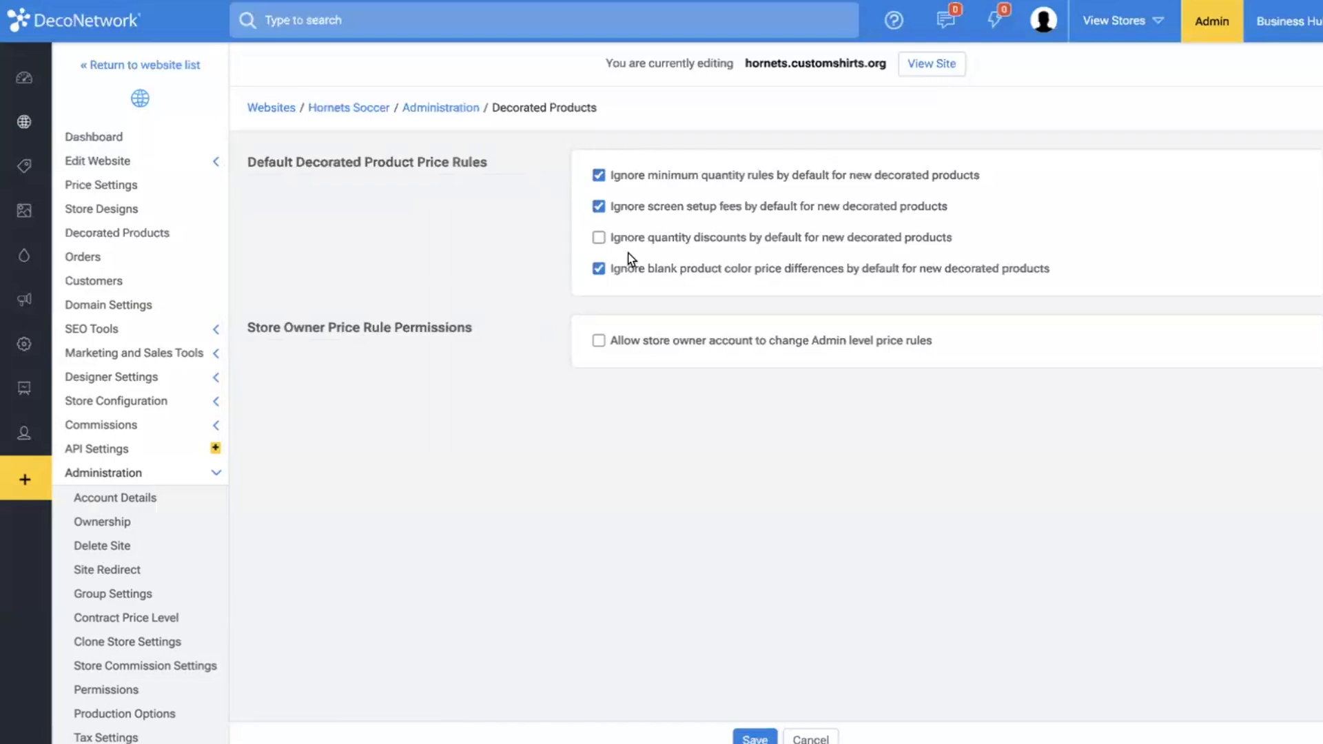
{"action": "scroll", "coordinate": [88, 473], "scroll_direction": "down", "scroll_amount": 3}
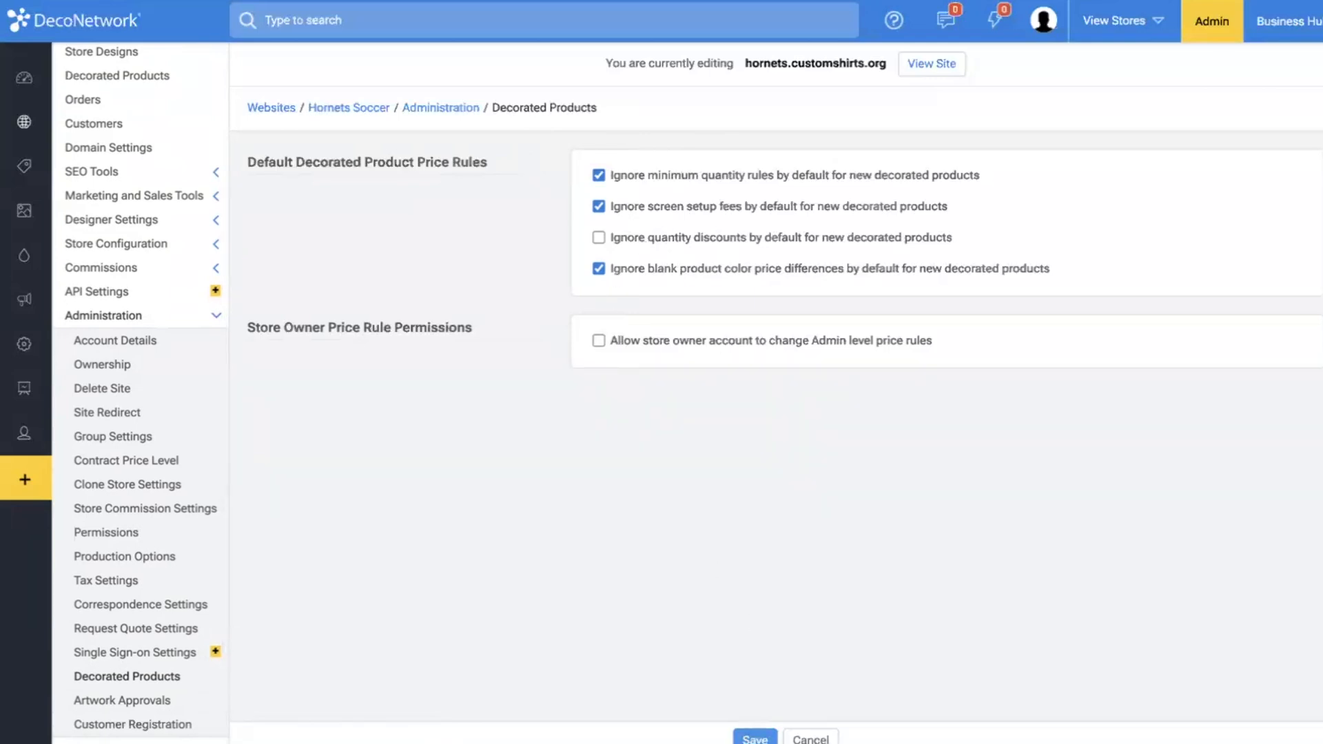
{"action": "left_click", "coordinate": [755, 738]}
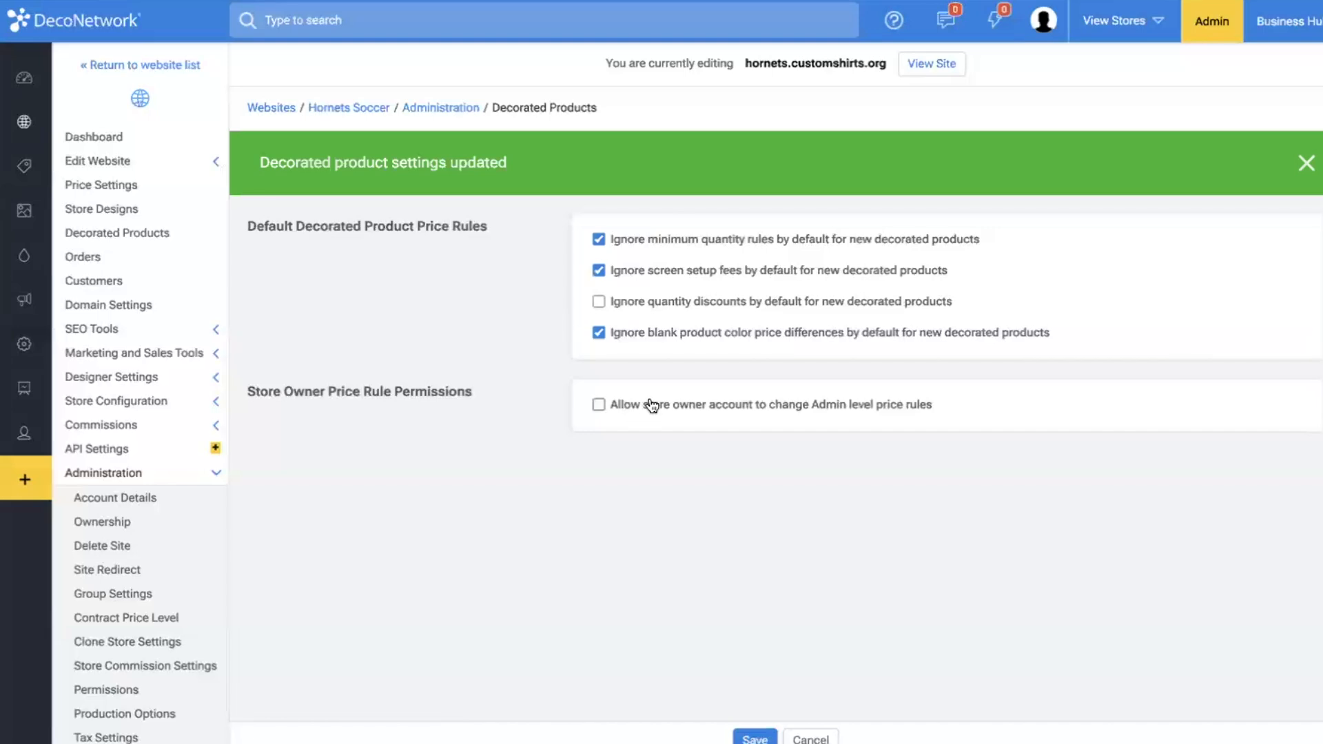
Collapse the administration options and review the store's Store Designs and Decorated Products lists.
{"action": "left_click", "coordinate": [195, 477]}
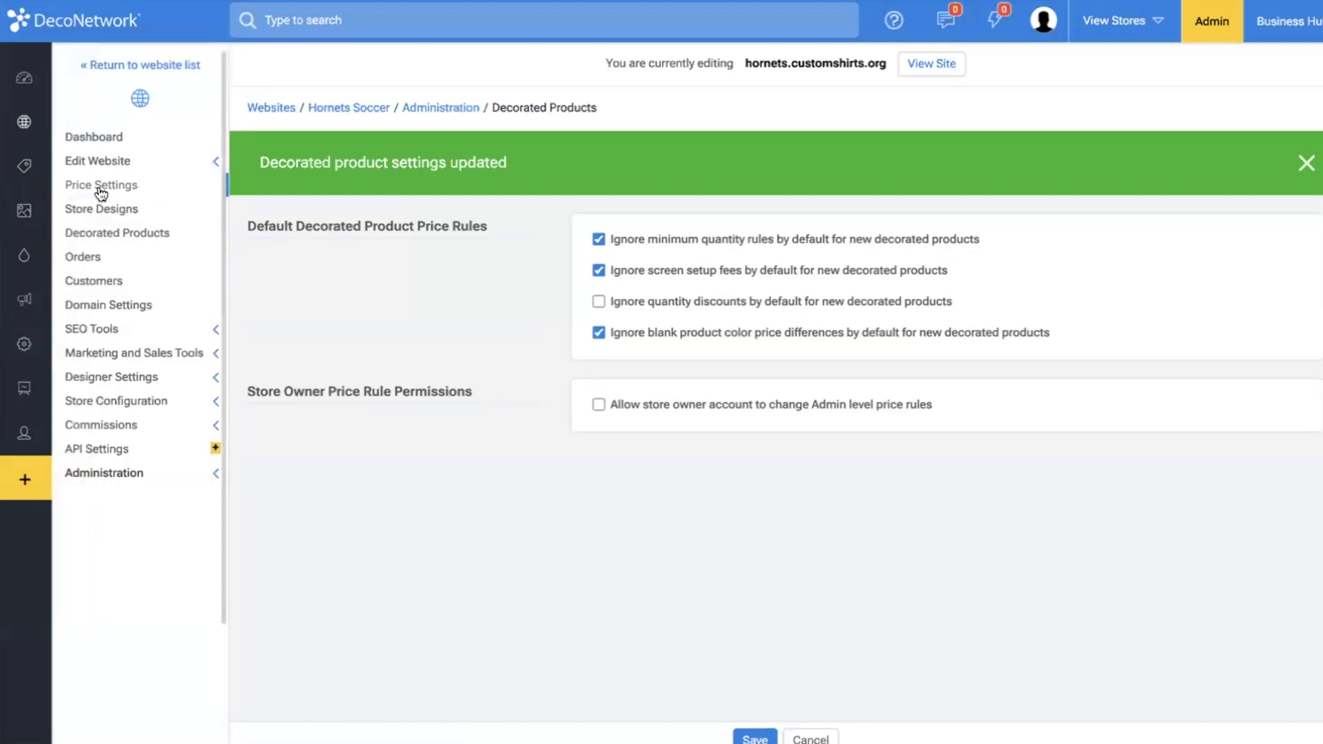
{"action": "mouse_move", "coordinate": [45, 151]}
{"action": "left_click", "coordinate": [138, 233]}
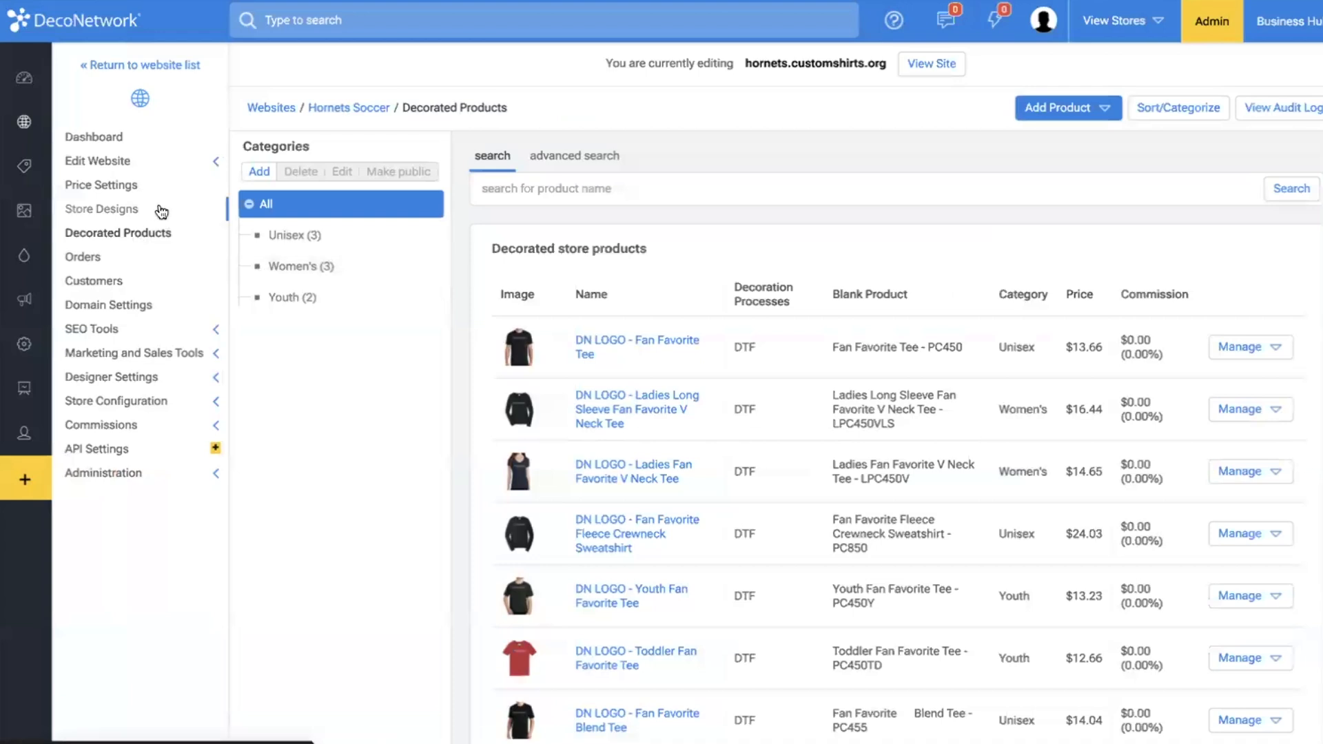
{"action": "left_click", "coordinate": [124, 208]}
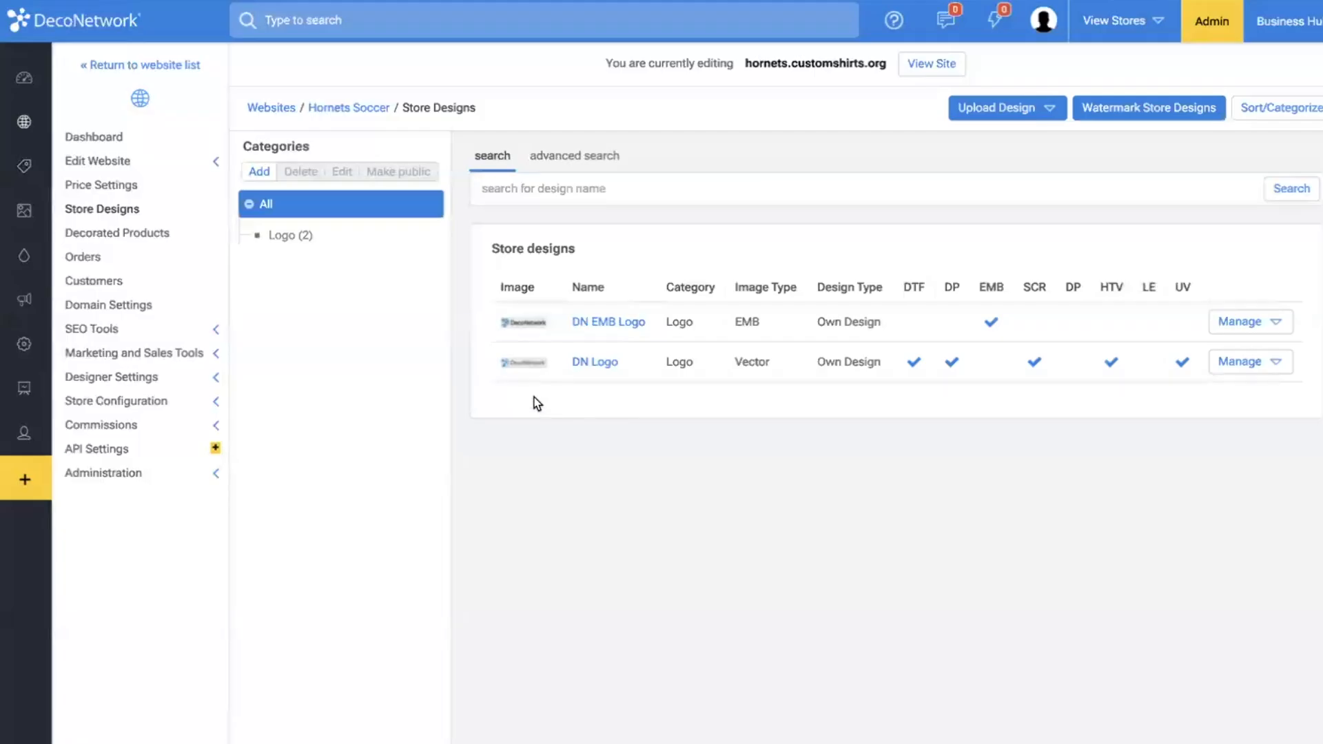
{"action": "mouse_move", "coordinate": [532, 378]}
{"action": "left_click", "coordinate": [150, 232]}
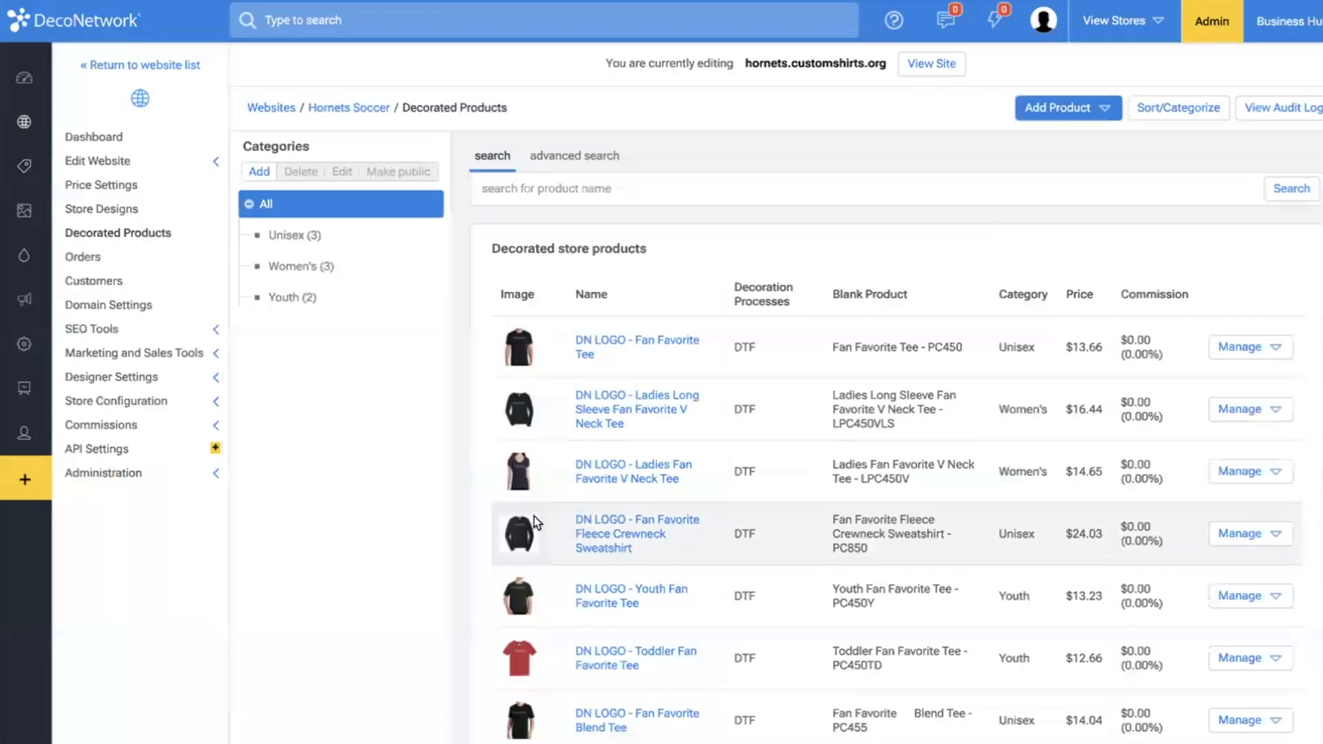
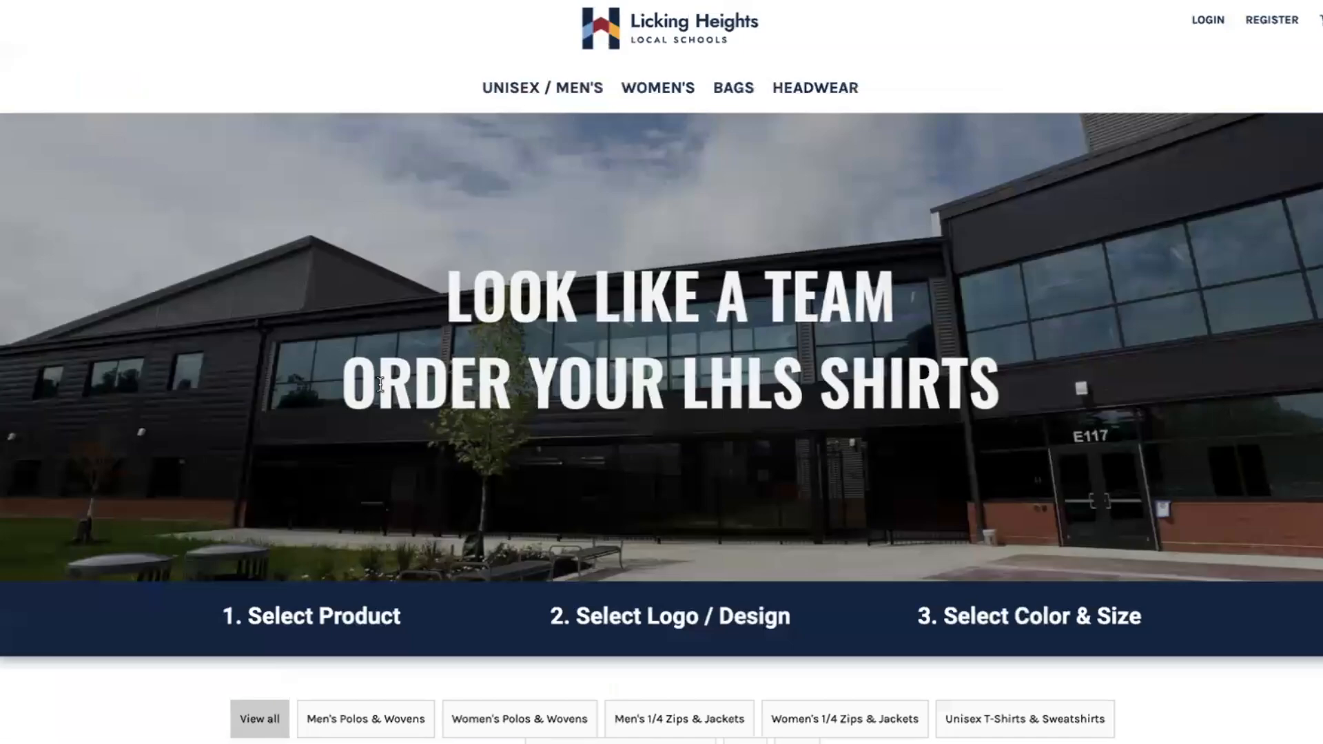
Examine the Licking Heights example storefront and the Hornets Soccer store's decorated products list.
{"action": "scroll", "coordinate": [381, 386], "scroll_direction": "down", "scroll_amount": 8}
{"action": "scroll", "coordinate": [381, 380], "scroll_direction": "up", "scroll_amount": 1}
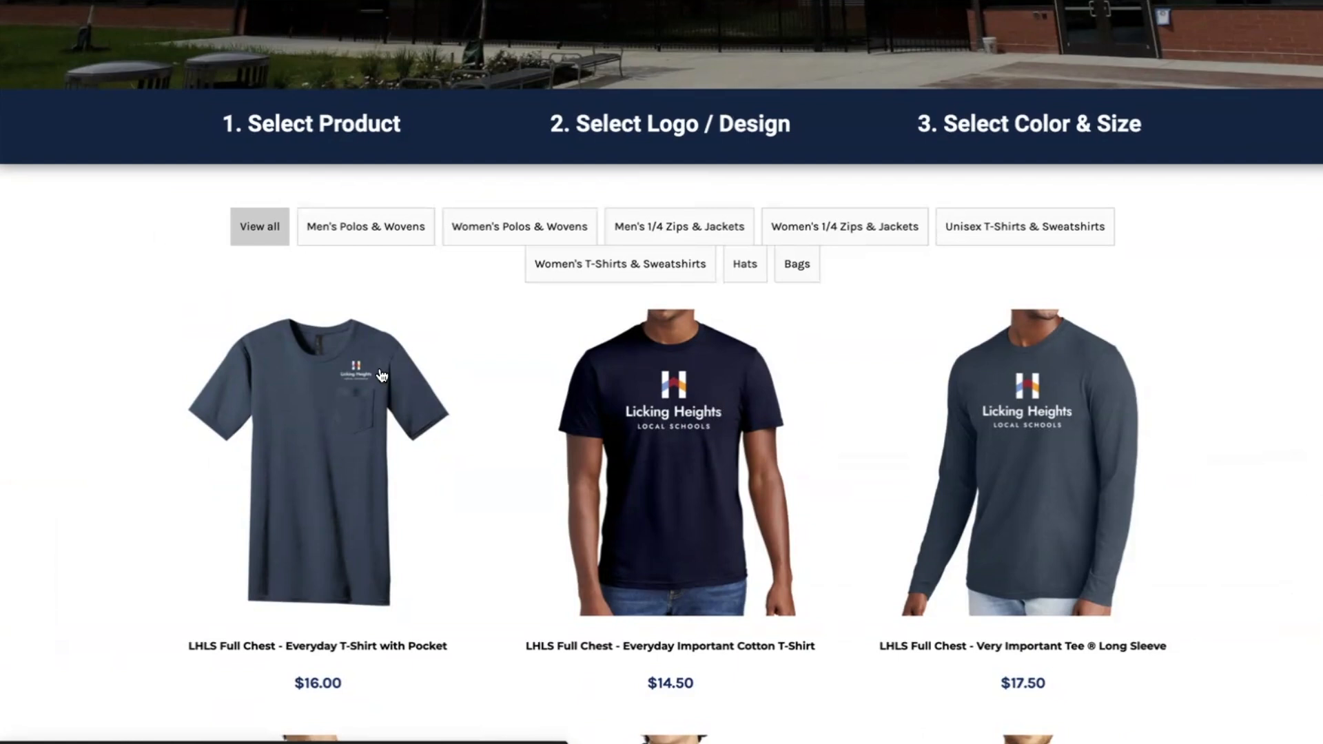
{"action": "scroll", "coordinate": [381, 375], "scroll_direction": "up", "scroll_amount": 5}
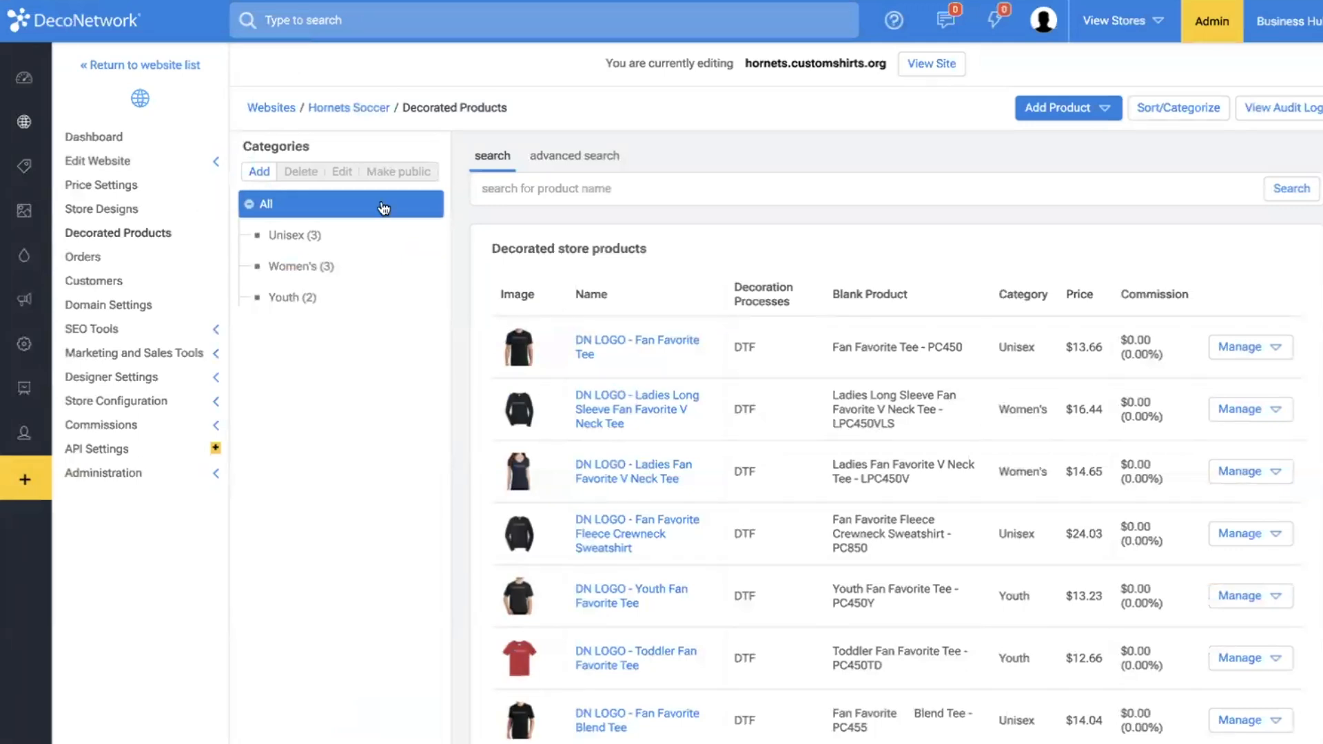
{"action": "scroll", "coordinate": [384, 210], "scroll_direction": "down", "scroll_amount": 2}
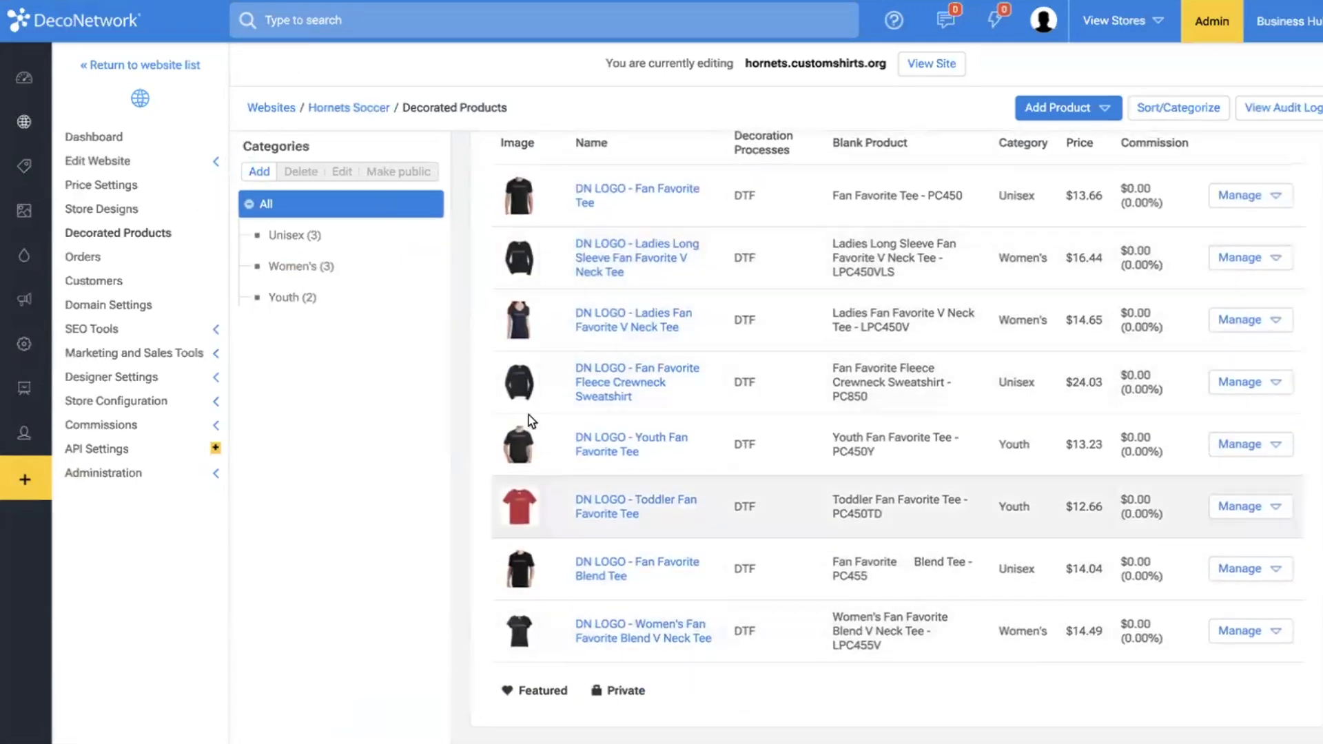
{"action": "scroll", "coordinate": [425, 285], "scroll_direction": "up", "scroll_amount": 2}
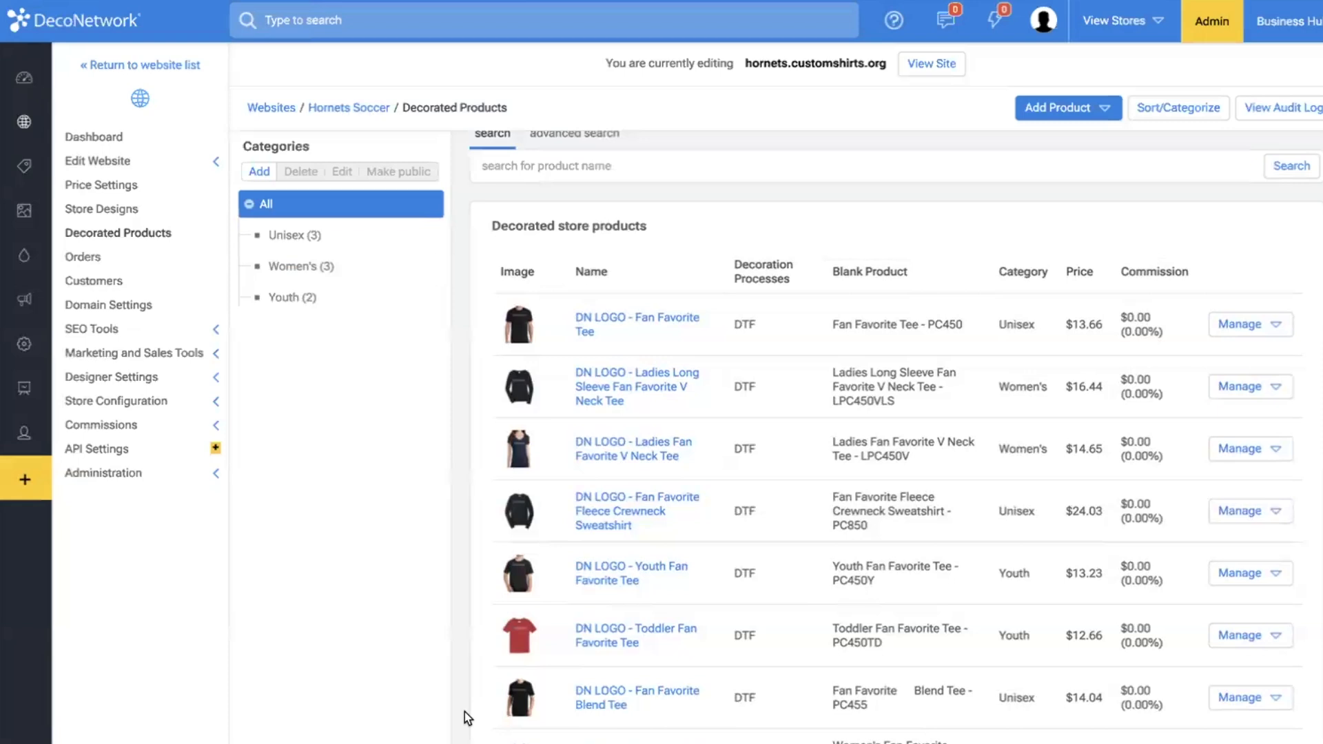
Rename the Hornets Soccer store's template to "Print & Embroidery Website" in its Clone Store Settings and save.
{"action": "left_click", "coordinate": [157, 475]}
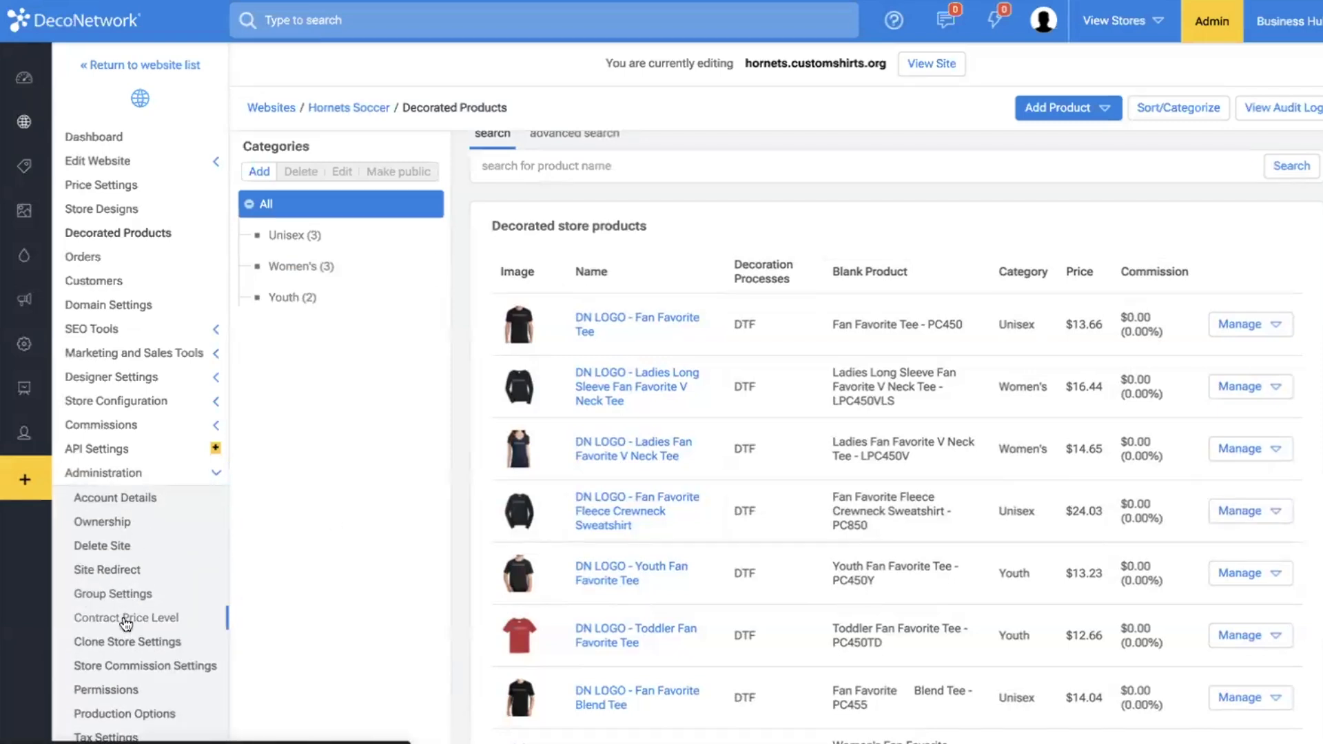
{"action": "left_click", "coordinate": [125, 642]}
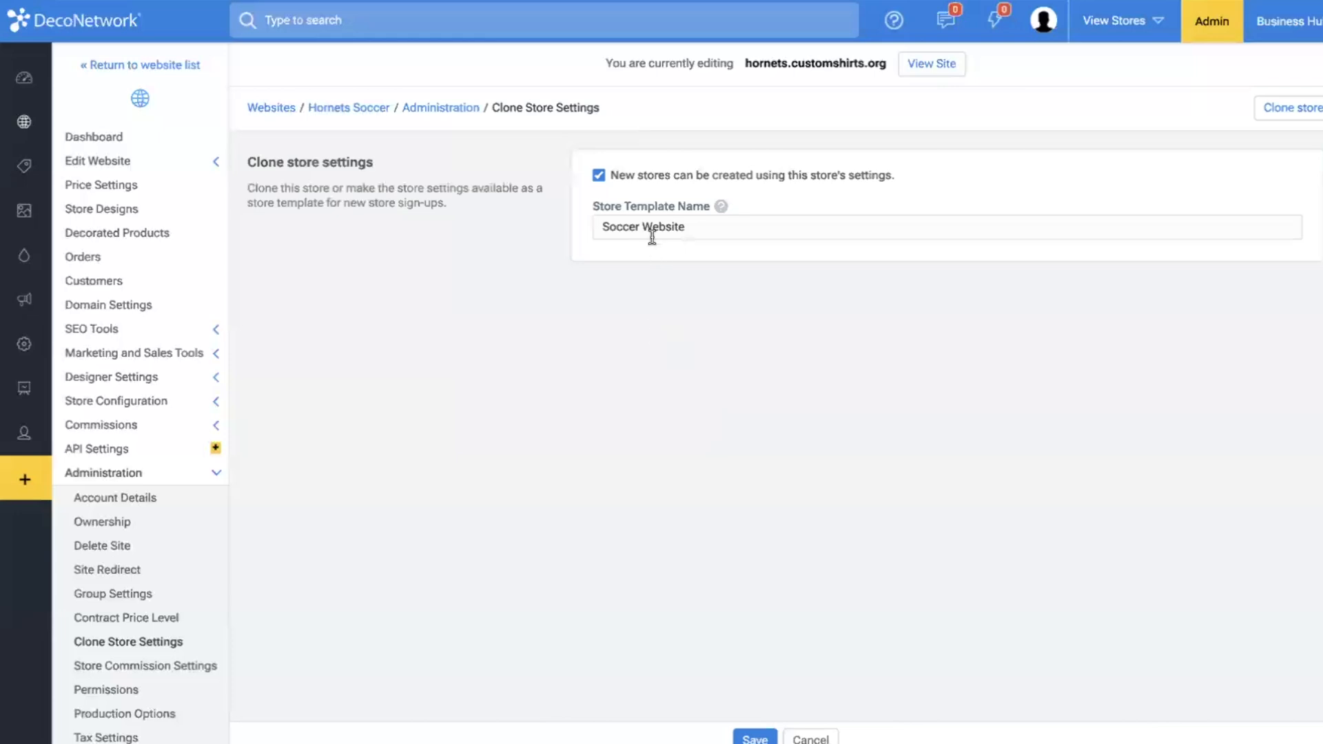
{"action": "left_click_drag", "start_coordinate": [643, 226], "coordinate": [487, 225]}
{"action": "key", "text": "BackSpace"}
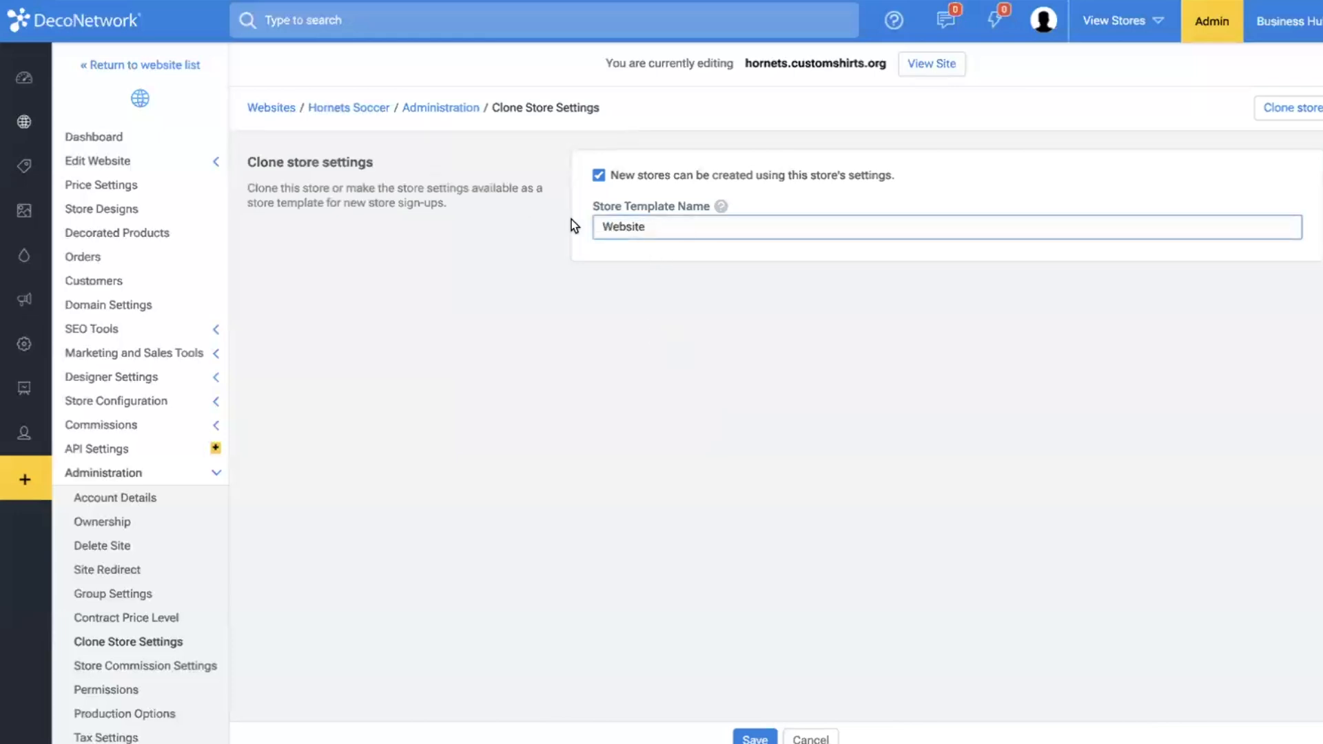
{"action": "type", "text": "Print &"}
{"action": "type", "text": "Embroidery"}
{"action": "left_click", "coordinate": [759, 738]}
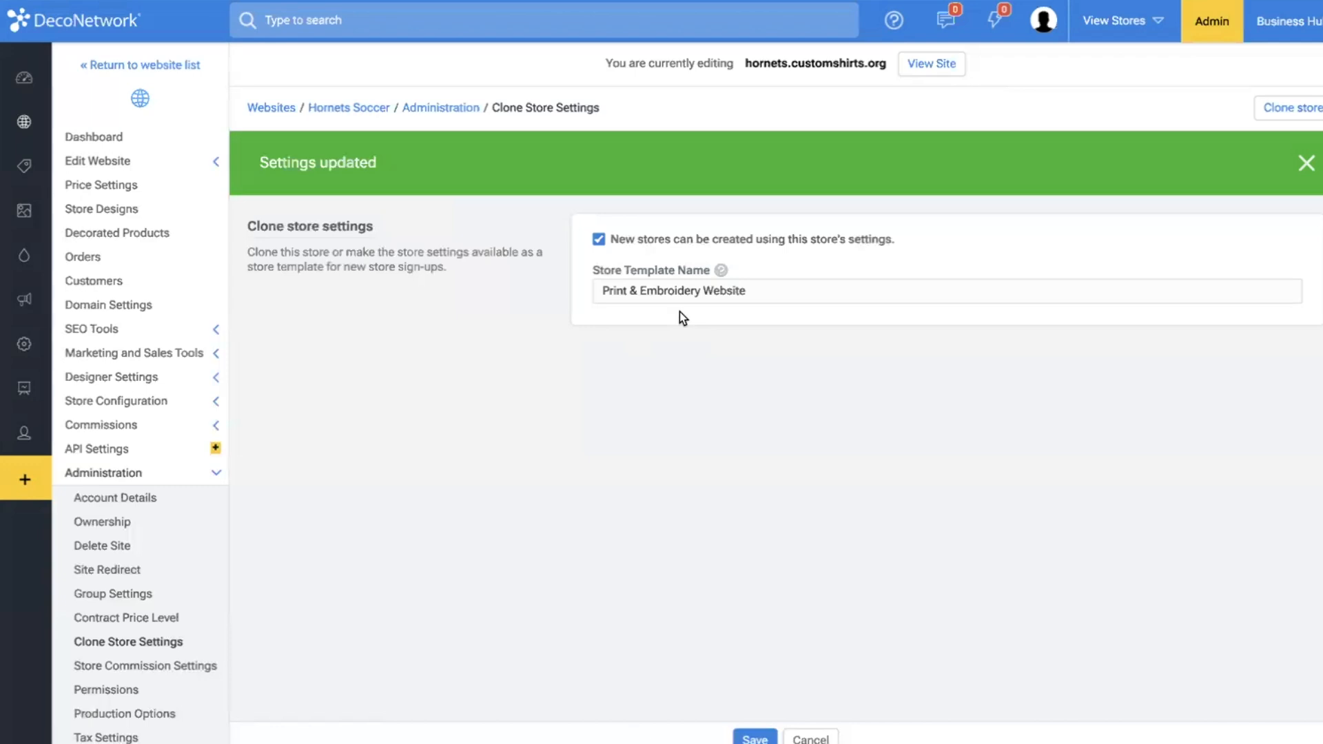
{"action": "left_click", "coordinate": [72, 122]}
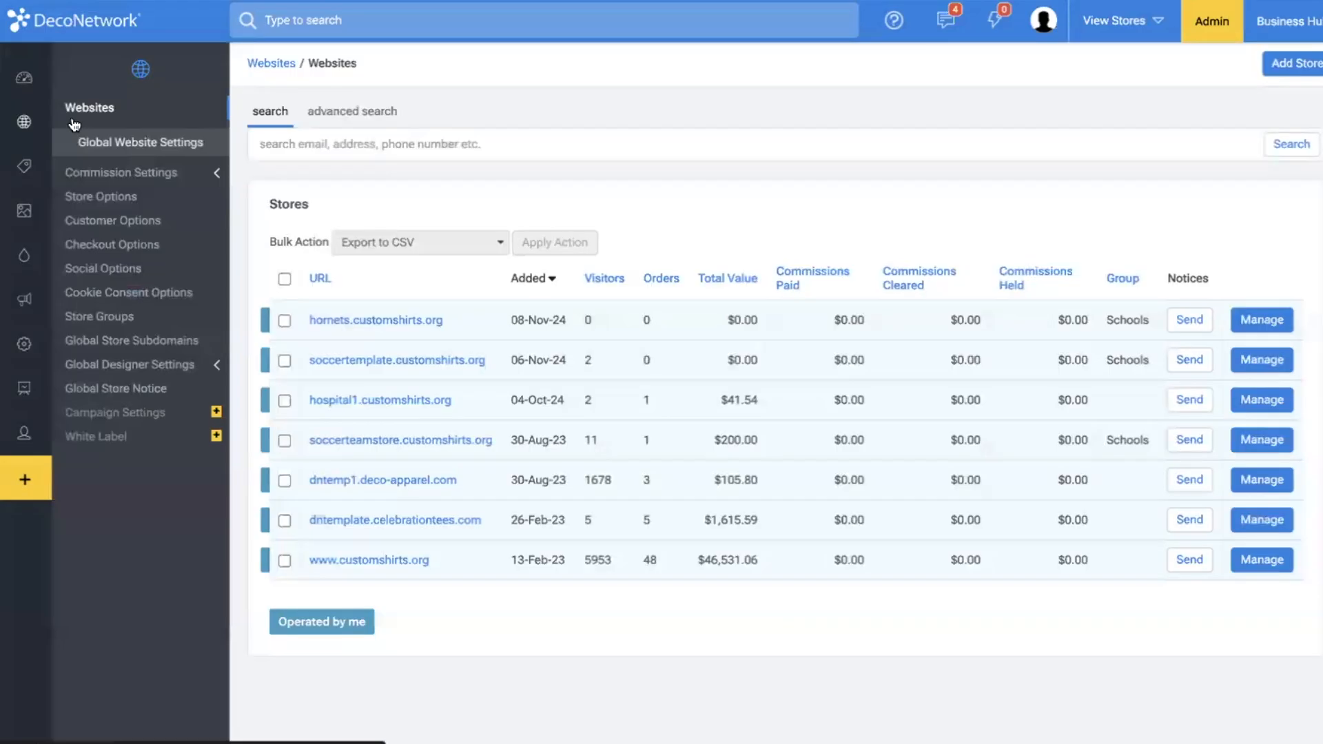
{"action": "left_click", "coordinate": [1278, 65]}
{"action": "left_click", "coordinate": [702, 161]}
{"action": "left_click", "coordinate": [755, 738]}
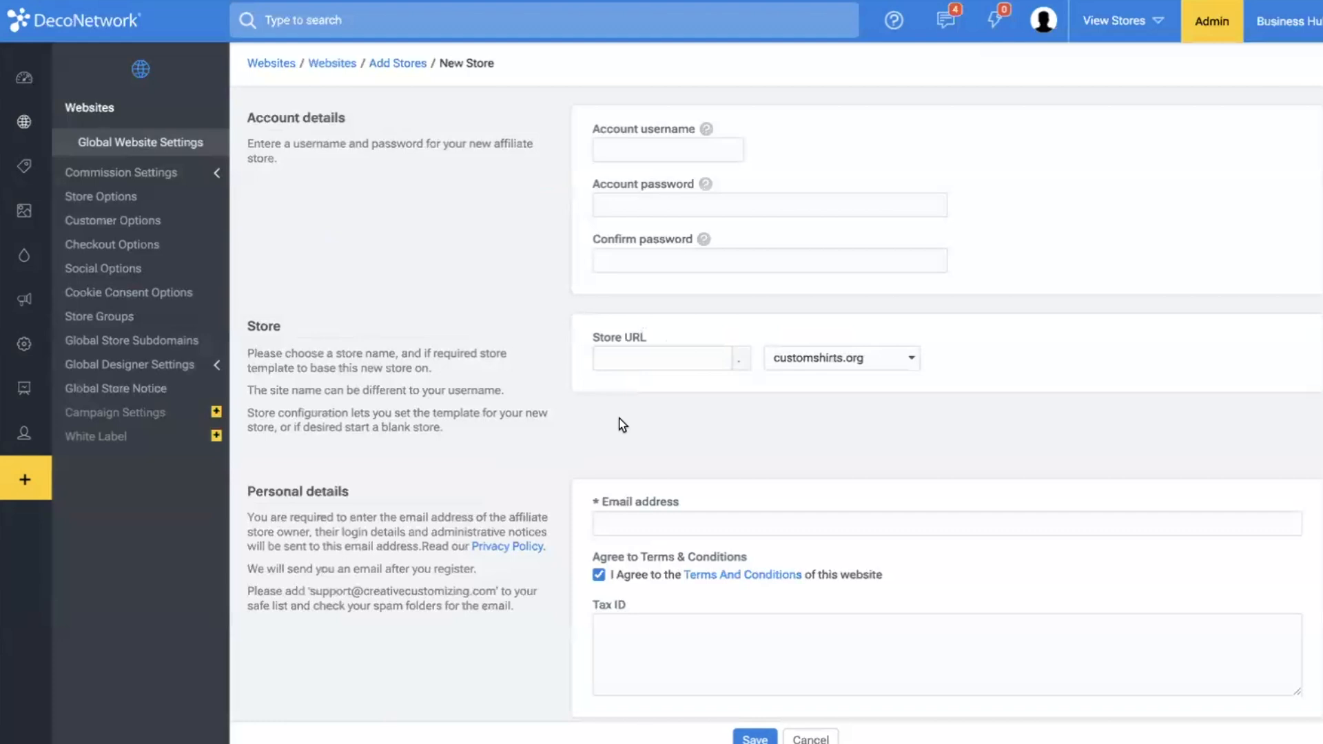
Enable new store signup templates in the global Store Options, force stores to select a template, and save.
{"action": "left_click", "coordinate": [115, 199]}
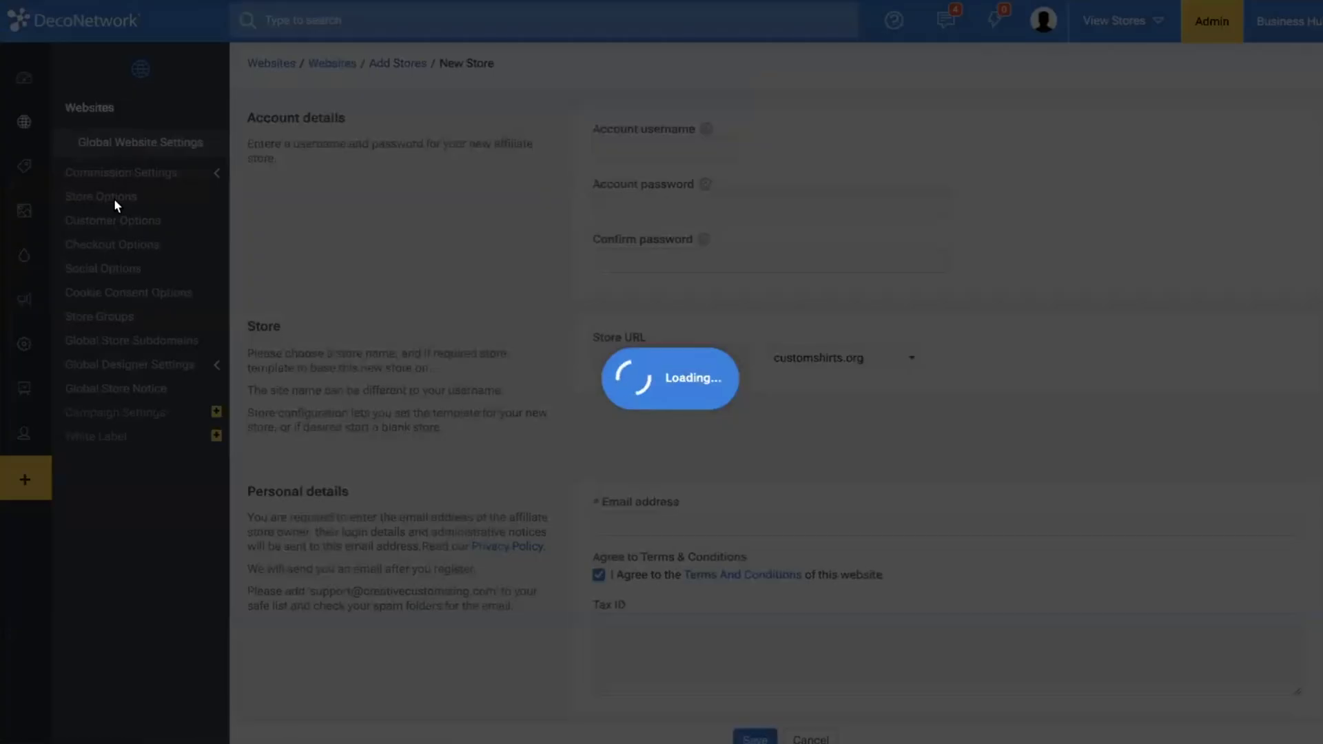
{"action": "left_click", "coordinate": [684, 132]}
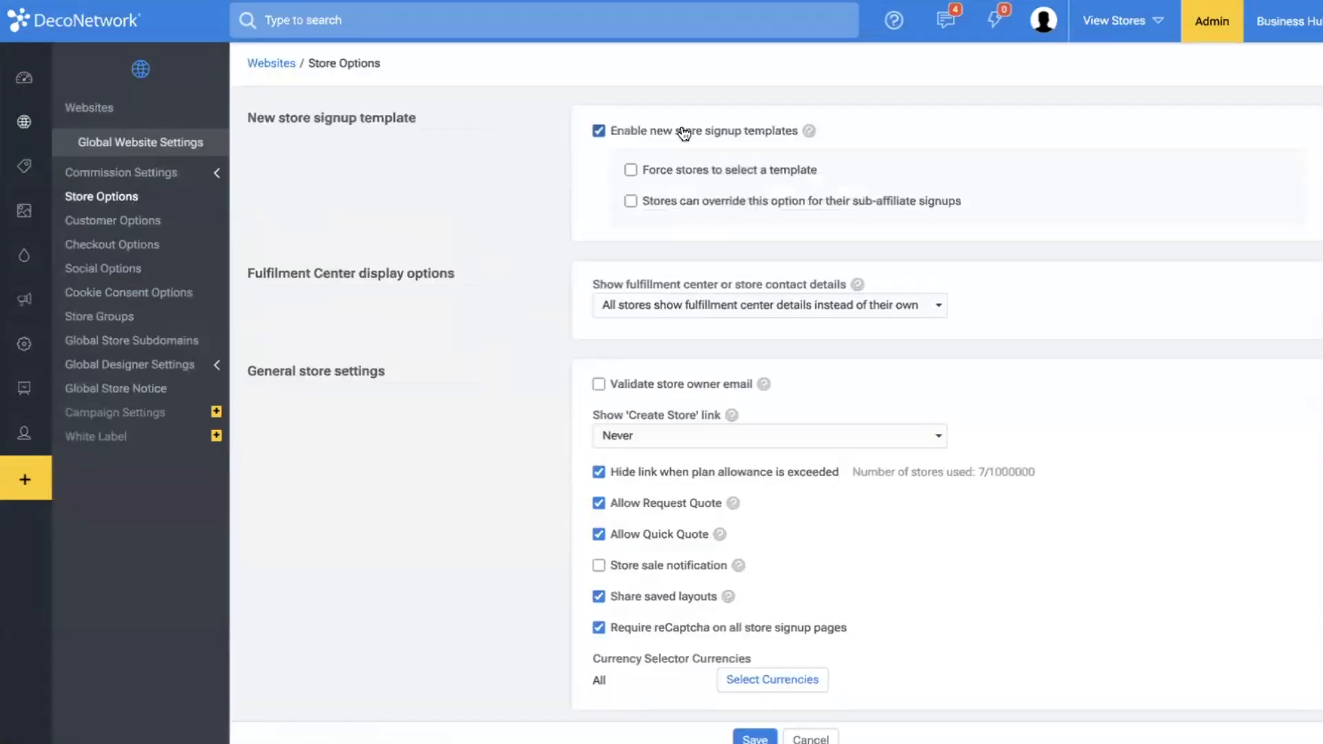
{"action": "left_click", "coordinate": [675, 173]}
{"action": "left_click", "coordinate": [755, 738]}
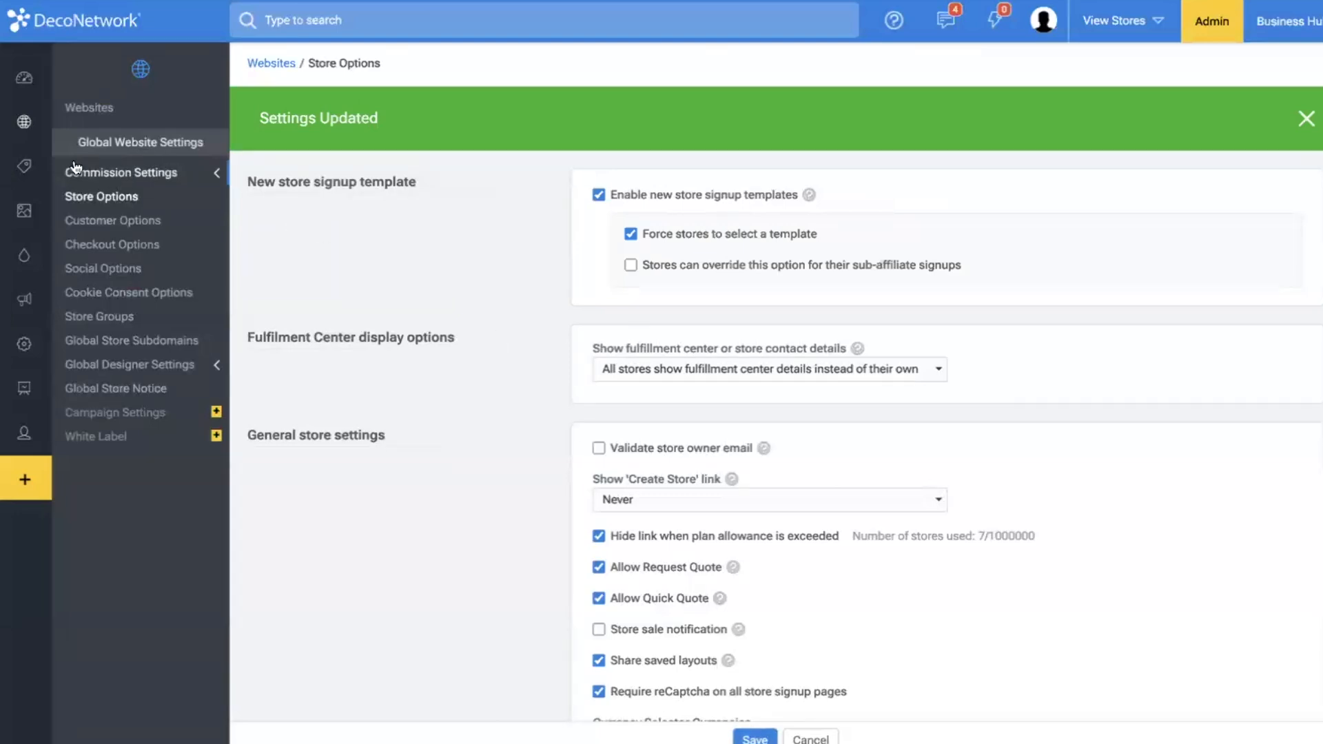
Start a new store on customshirts.org and choose the Print & Embroidery Website template as its store configuration.
{"action": "left_click", "coordinate": [62, 120]}
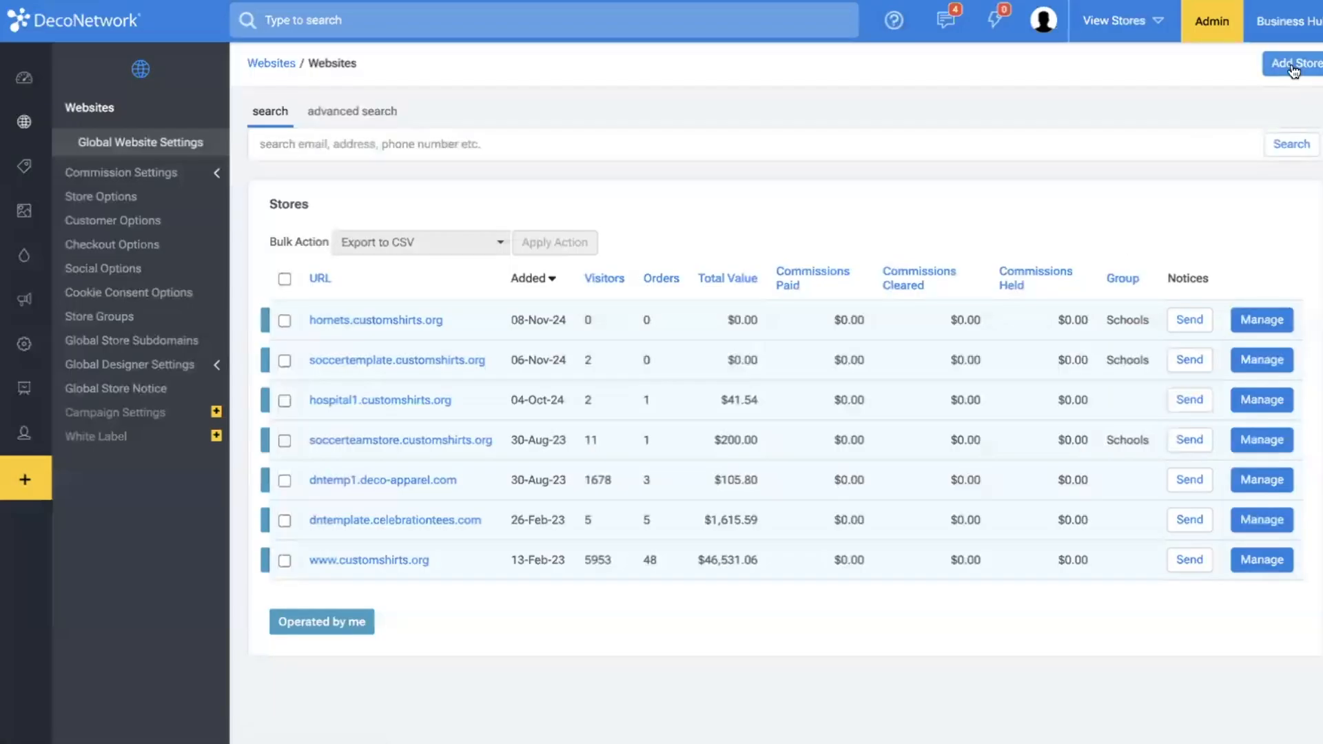
{"action": "left_click", "coordinate": [1294, 66]}
{"action": "left_click", "coordinate": [692, 166]}
{"action": "left_click", "coordinate": [755, 739]}
{"action": "left_click", "coordinate": [694, 418]}
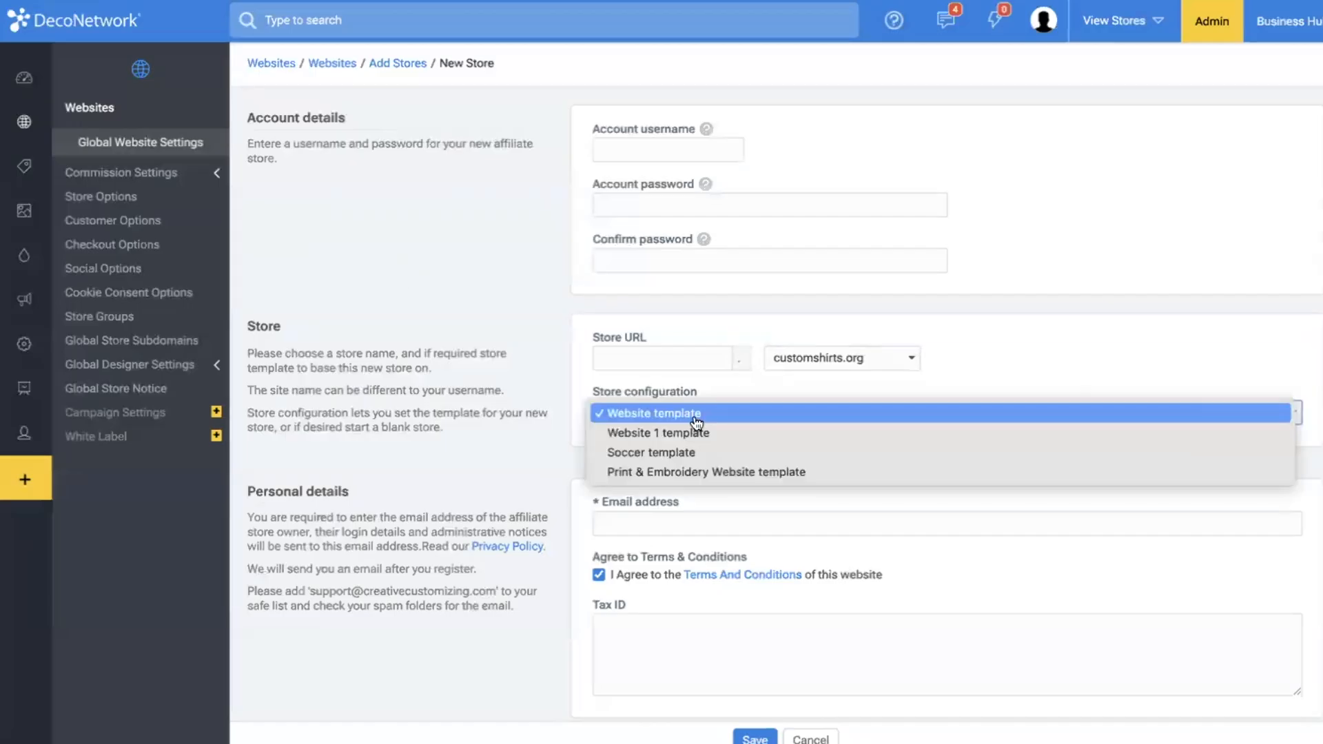
{"action": "left_click", "coordinate": [769, 472]}
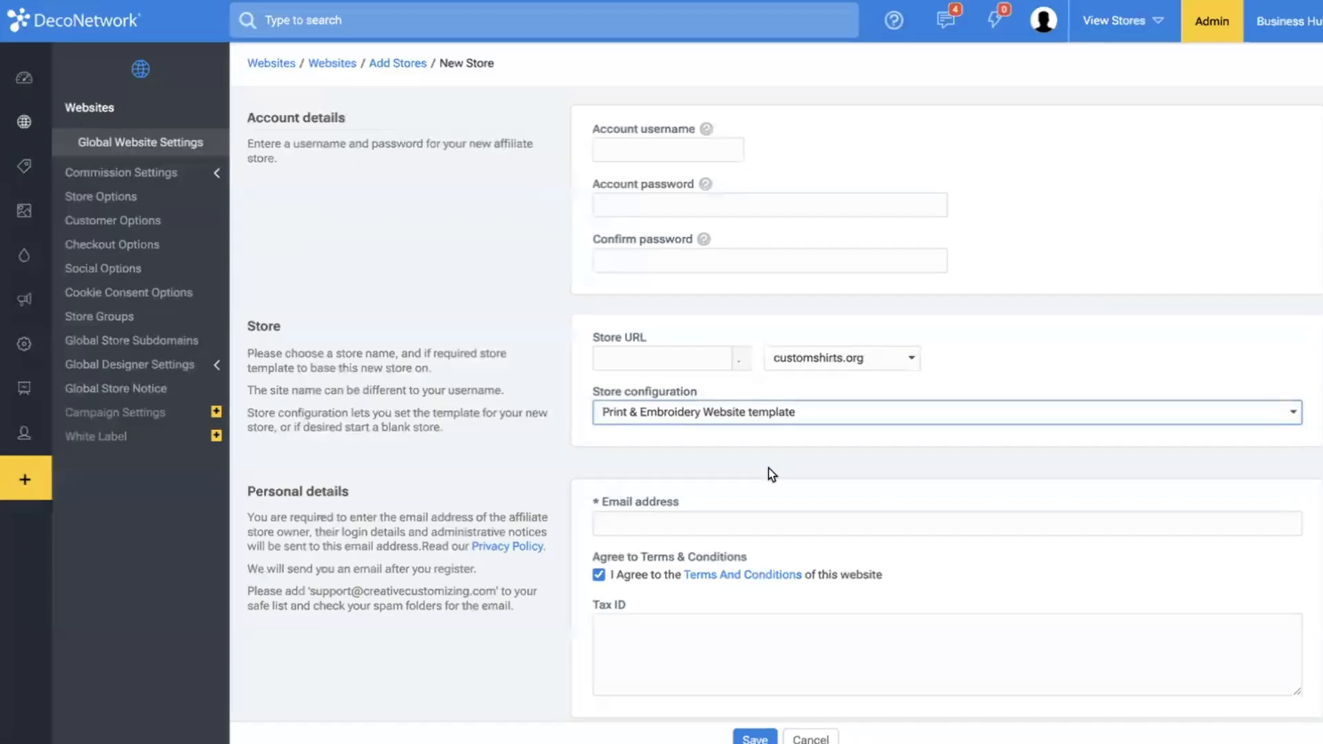
Set the new store's account username to examplestore, then enter and confirm the account password.
{"action": "left_click", "coordinate": [655, 143]}
{"action": "left_click", "coordinate": [660, 149]}
{"action": "type", "text": "examplestore"}
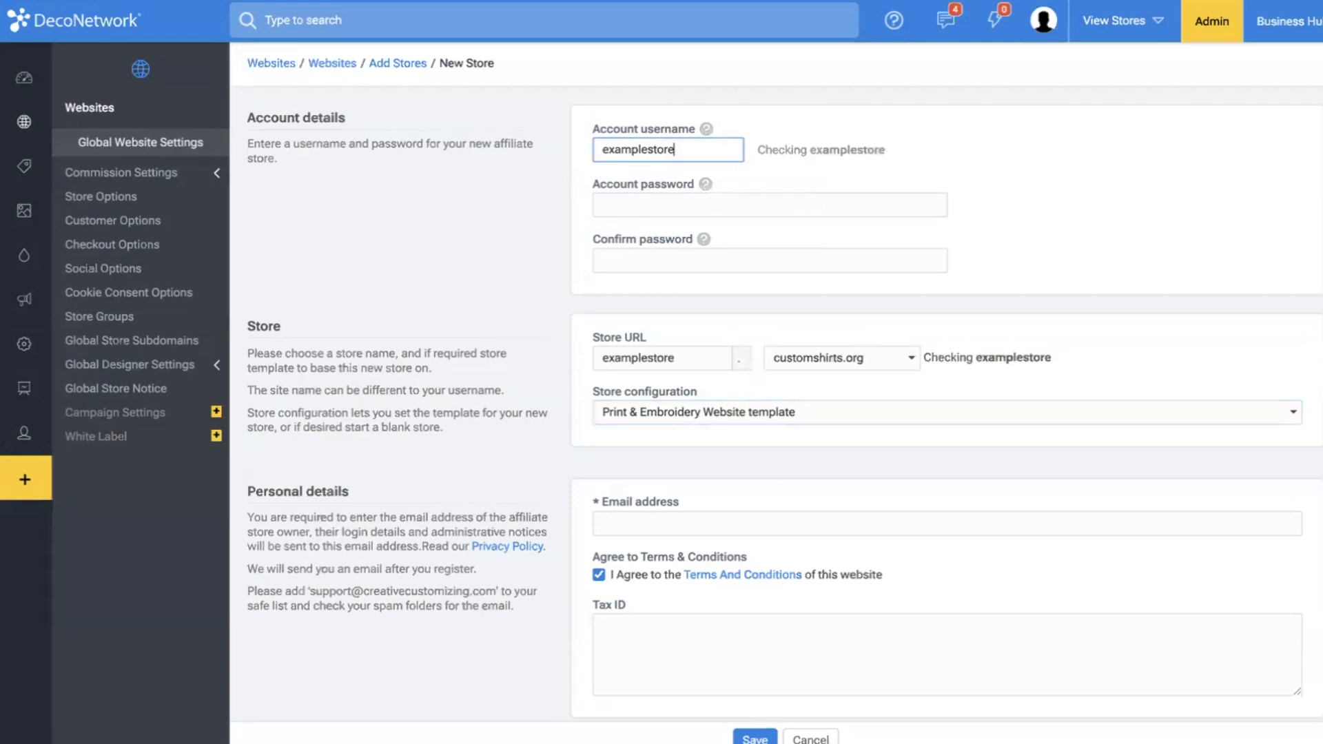
{"action": "key", "text": "Tab"}
{"action": "type", "text": "••••••••"}
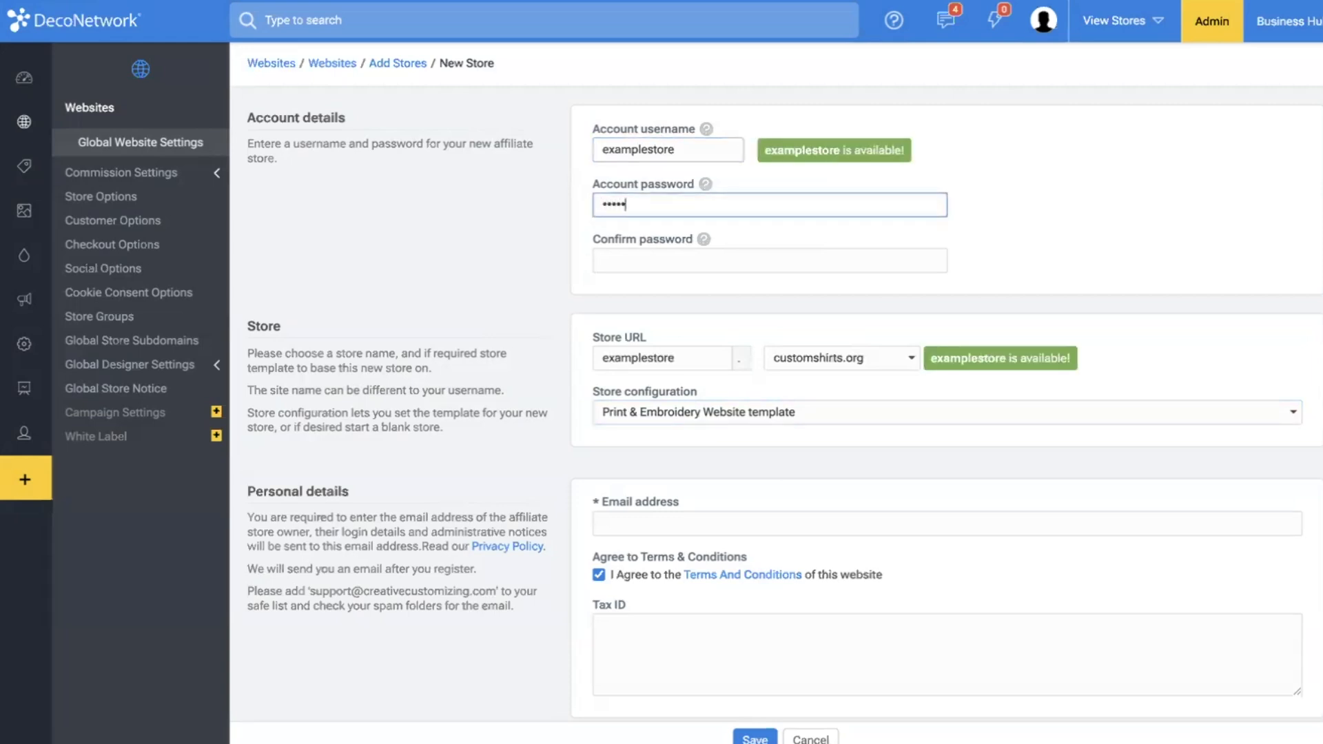
{"action": "type", "text": "•••"}
{"action": "key", "text": "Tab"}
{"action": "type", "text": "••••••••••"}
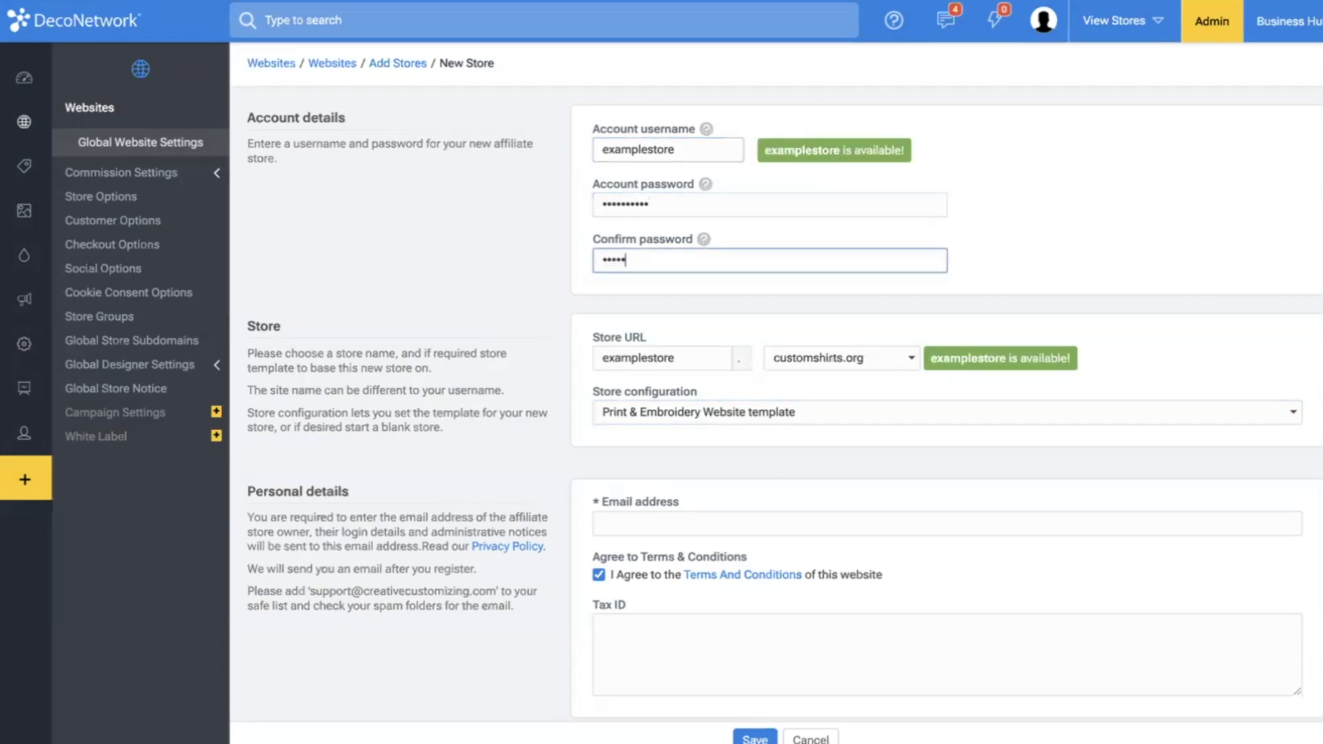
{"action": "type", "text": "•"}
Fill in the store owner's e-mail address and submit the new store.
{"action": "left_click", "coordinate": [684, 530]}
{"action": "left_click", "coordinate": [721, 563]}
{"action": "left_click", "coordinate": [755, 737]}
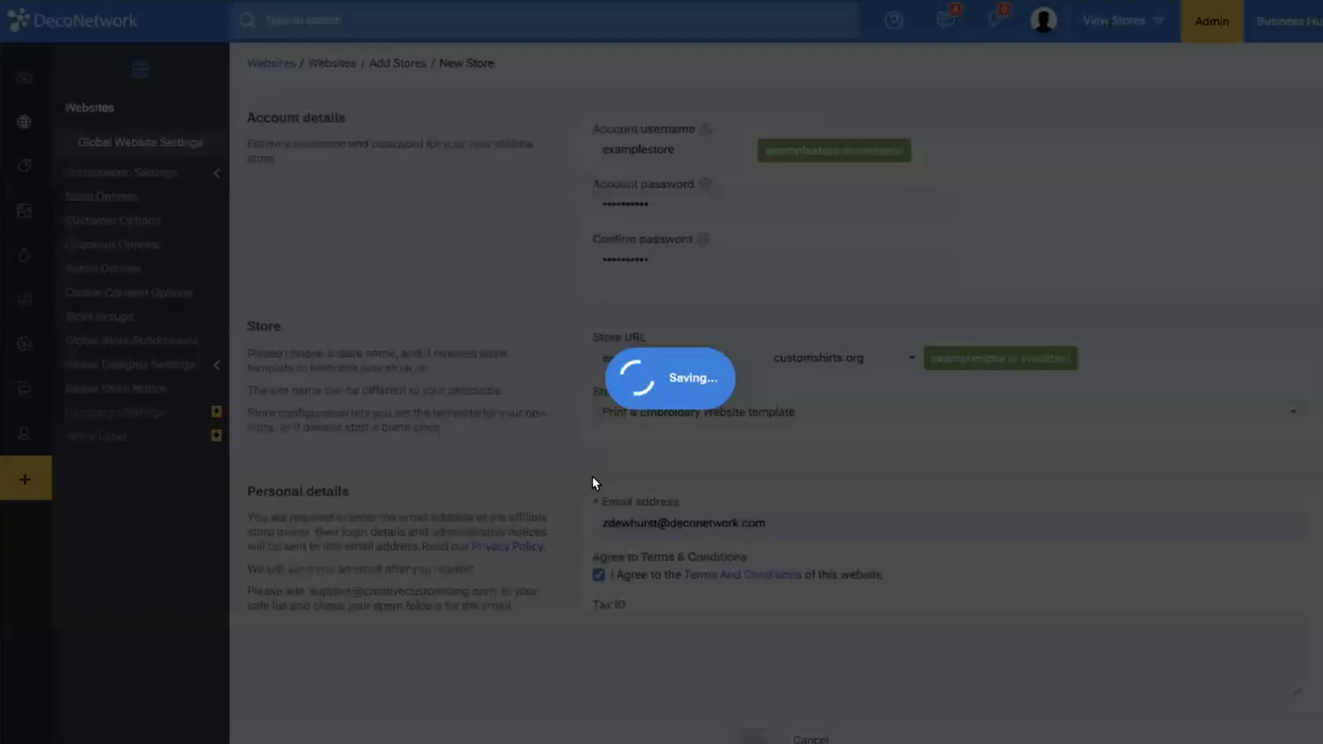
Re-enter and confirm the account password for examplestore and save the new store.
{"action": "left_click", "coordinate": [635, 189]}
{"action": "type", "text": "•••"}
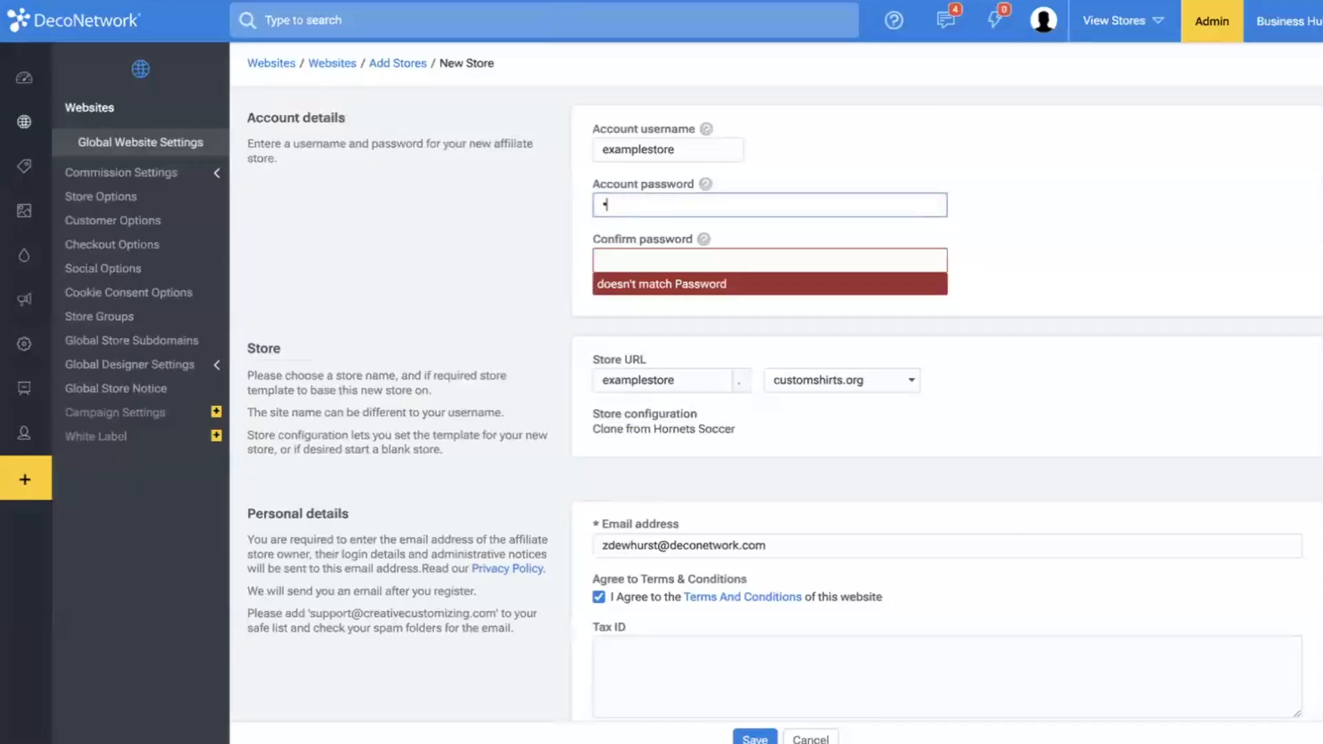
{"action": "key", "text": "BackSpace"}
{"action": "key", "text": "BackSpace"}
{"action": "key", "text": "BackSpace"}
{"action": "type", "text": "•••••••••••"}
{"action": "key", "text": "Tab"}
{"action": "type", "text": "•••••••••••"}
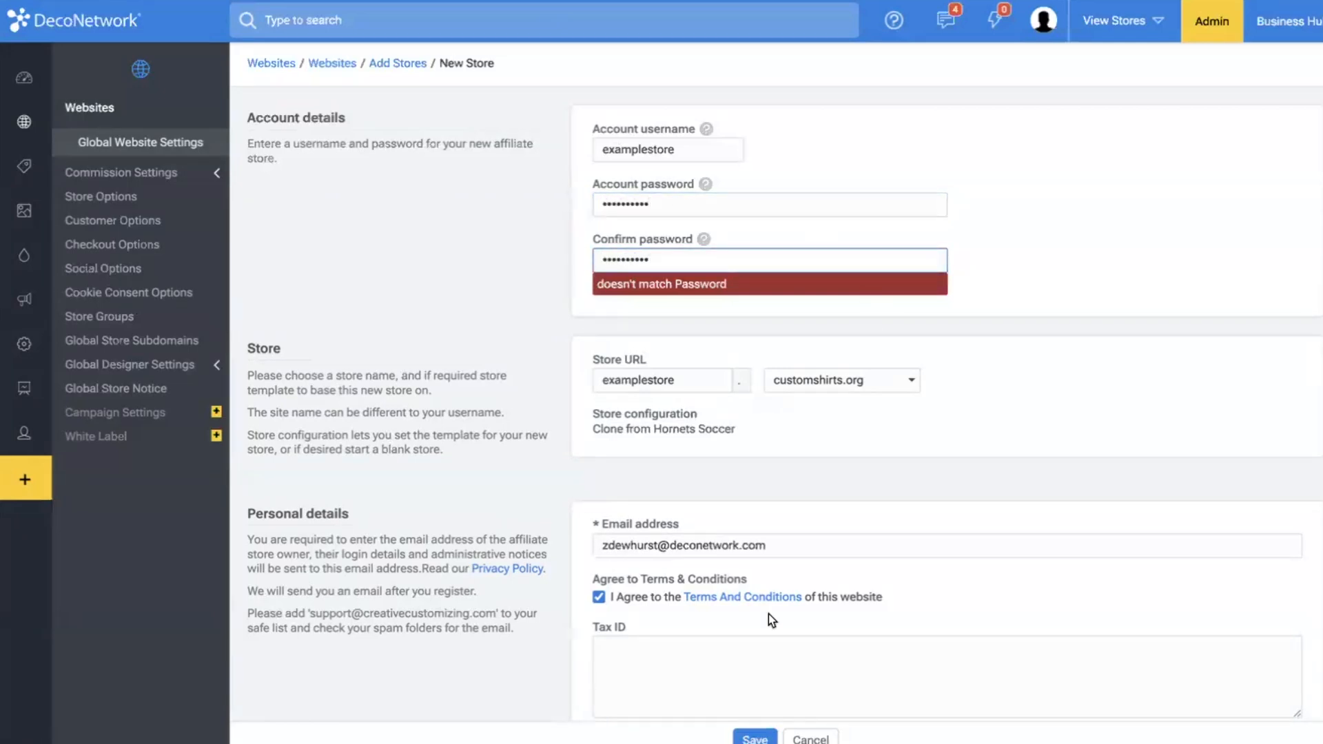
{"action": "left_click", "coordinate": [755, 738]}
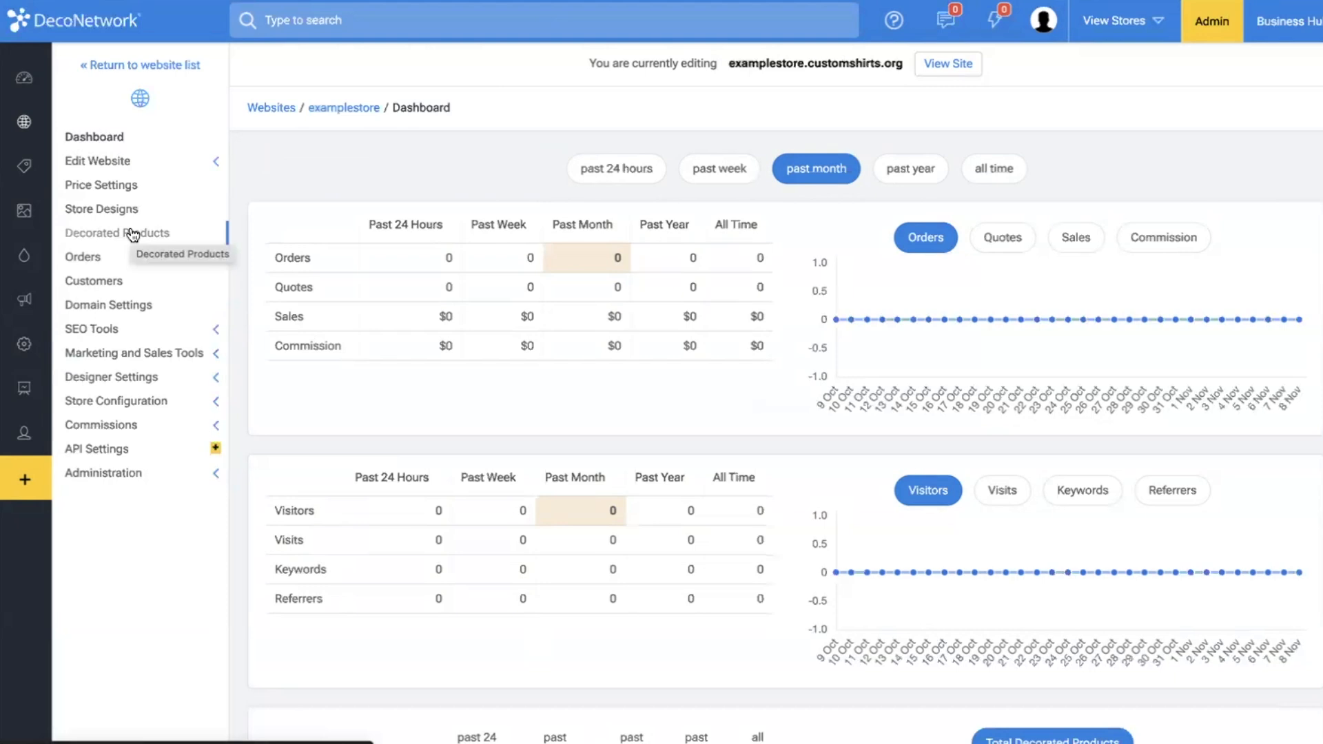
Open examplestore's Customer Registration options and read the requirement for assigning new registrants.
{"action": "left_click", "coordinate": [104, 474]}
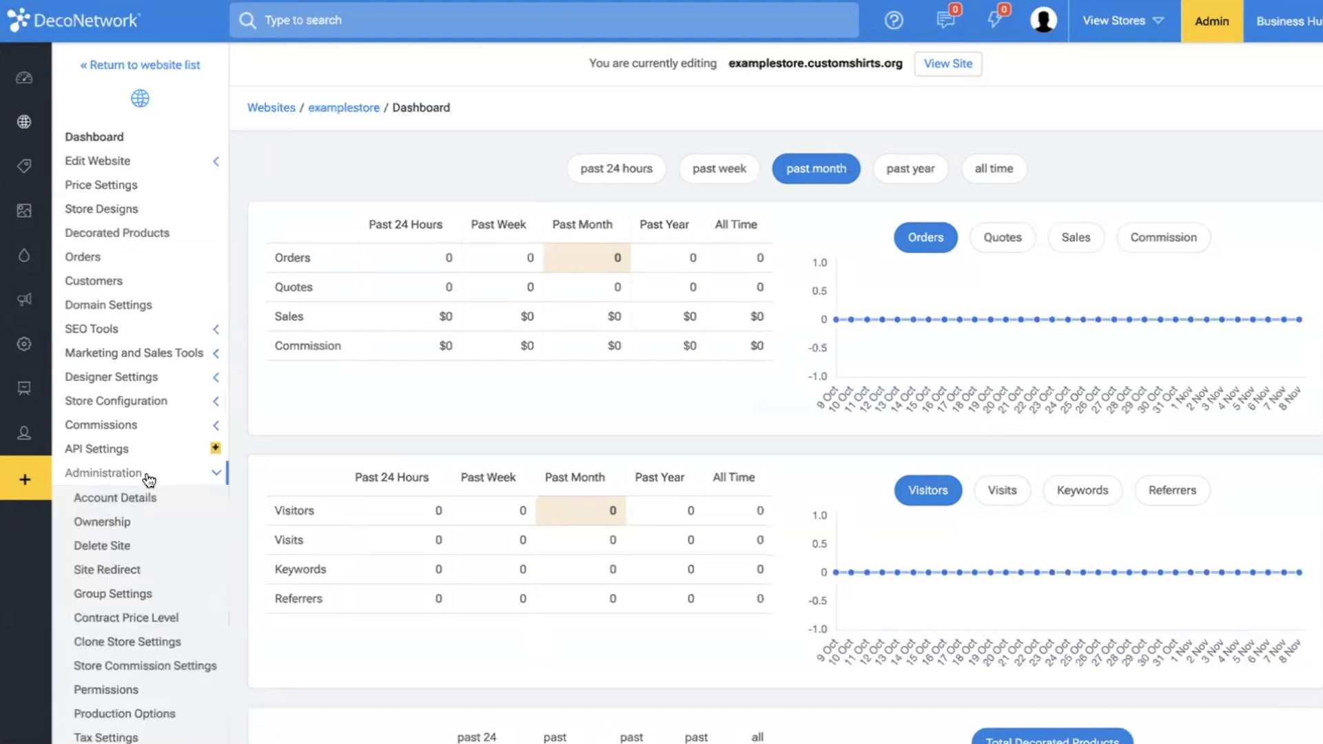
{"action": "scroll", "coordinate": [148, 480], "scroll_direction": "down", "scroll_amount": 3}
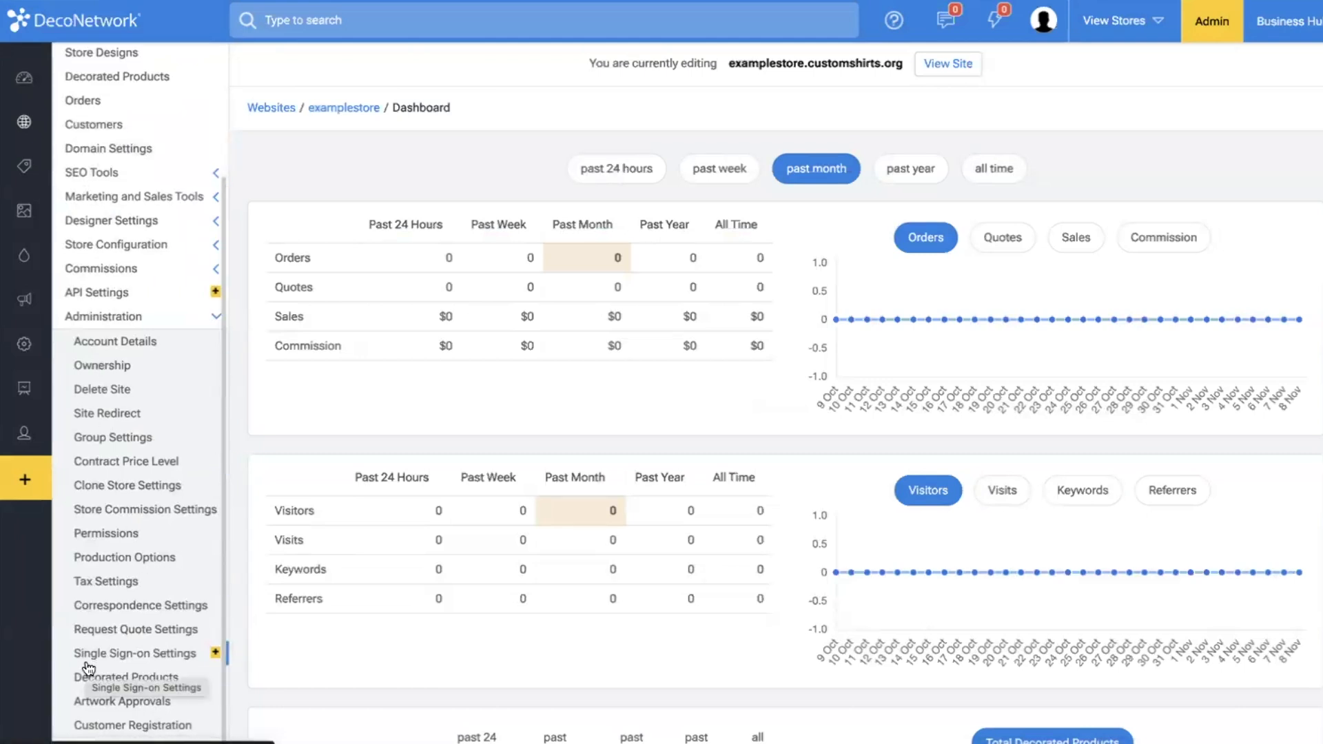
{"action": "left_click", "coordinate": [164, 727]}
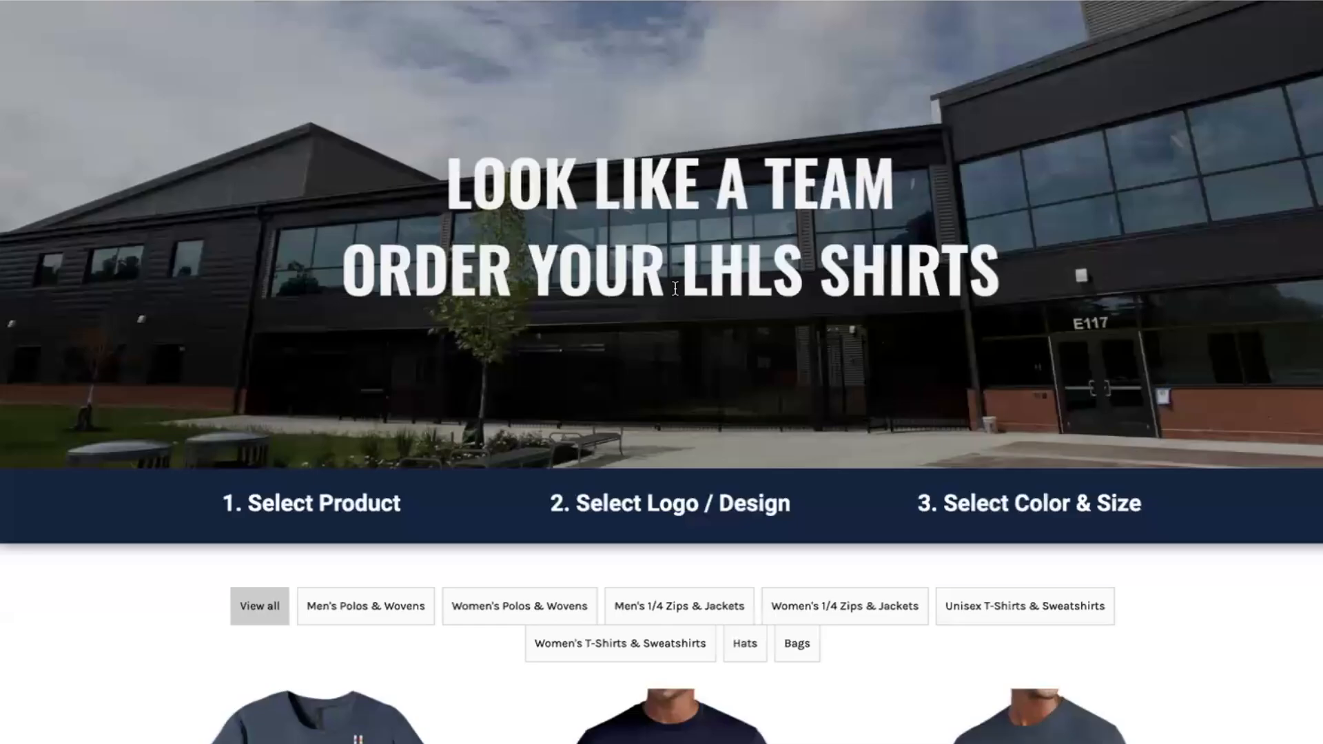
{"action": "scroll", "coordinate": [675, 289], "scroll_direction": "up", "scroll_amount": 2}
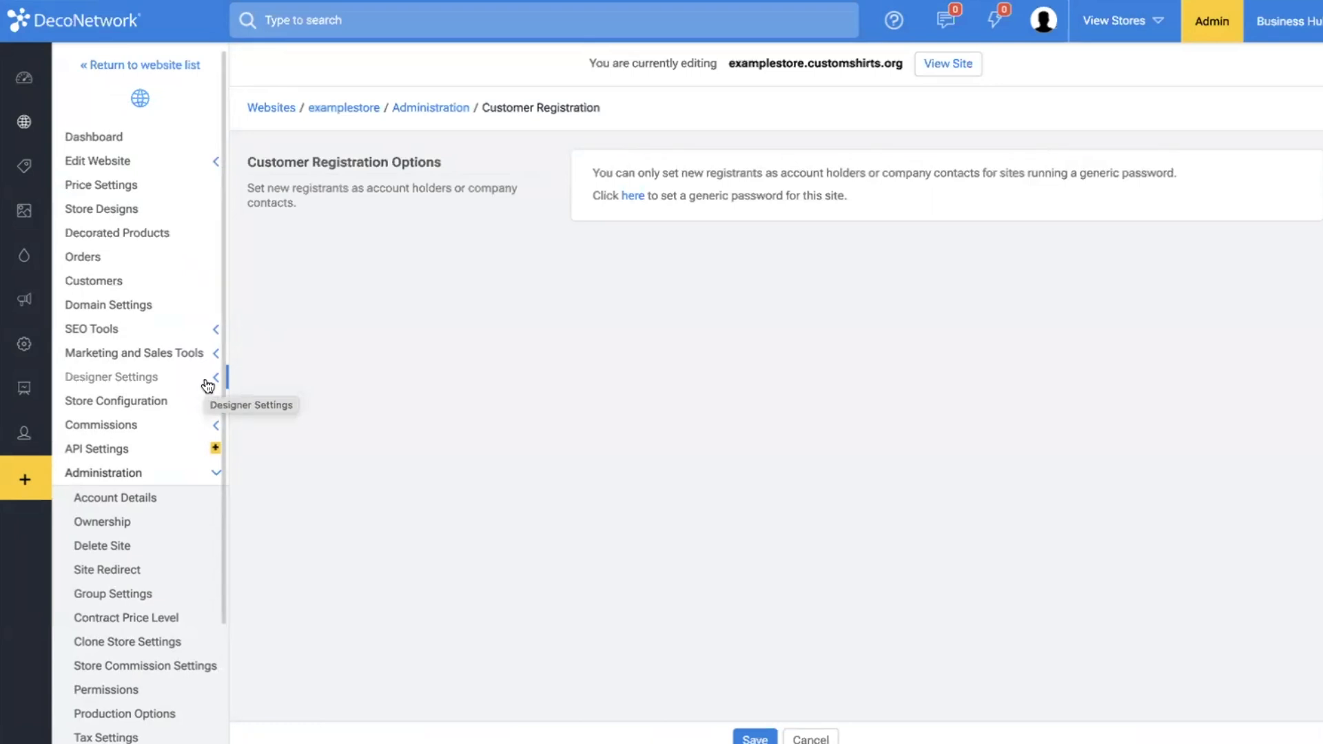
Override examplestore's default customer options and require customers to log in with a generic password to view the website.
{"action": "left_click", "coordinate": [111, 401]}
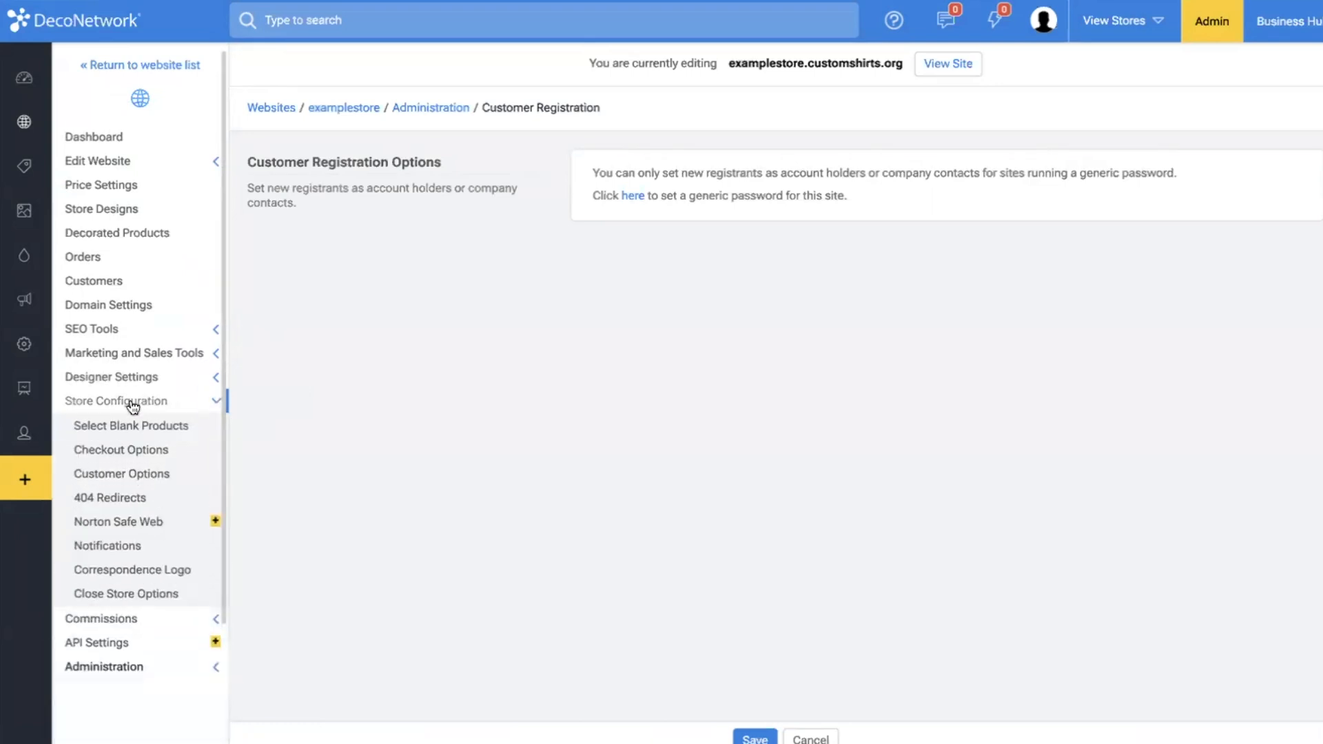
{"action": "left_click", "coordinate": [134, 478]}
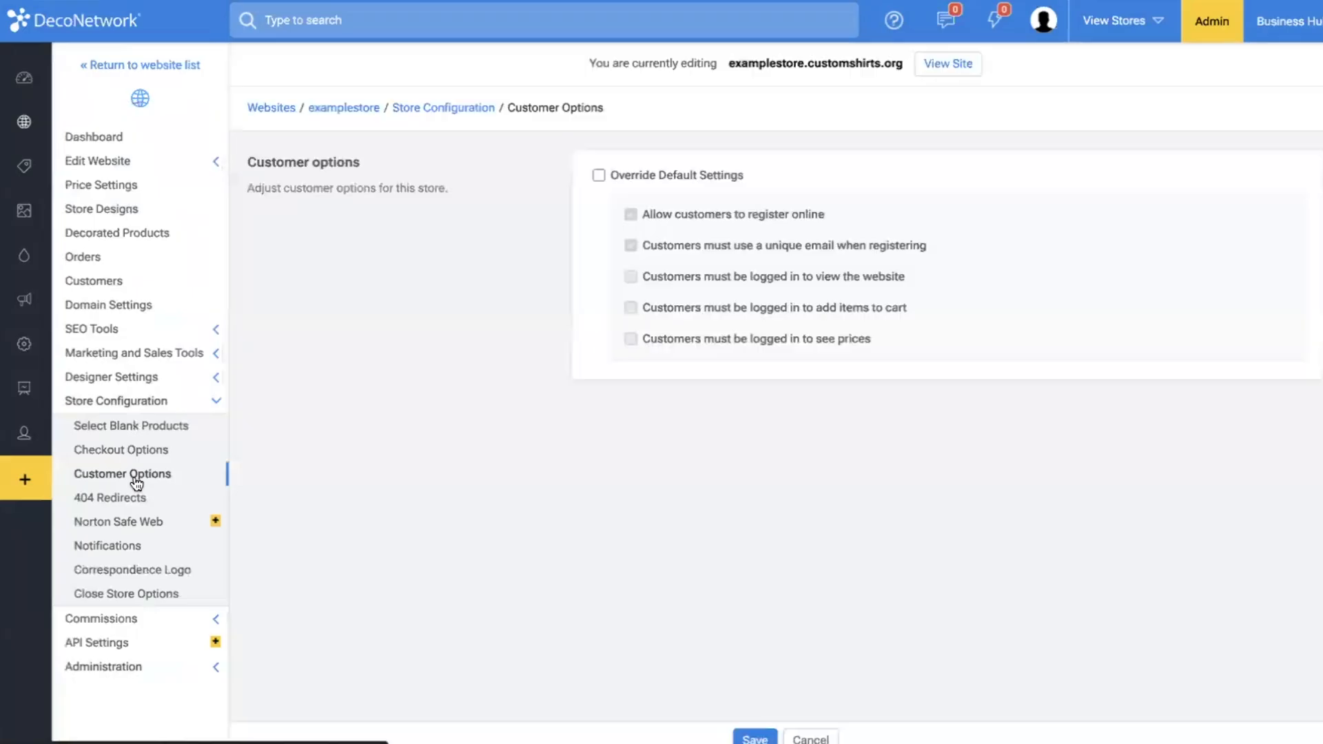
{"action": "left_click", "coordinate": [652, 178]}
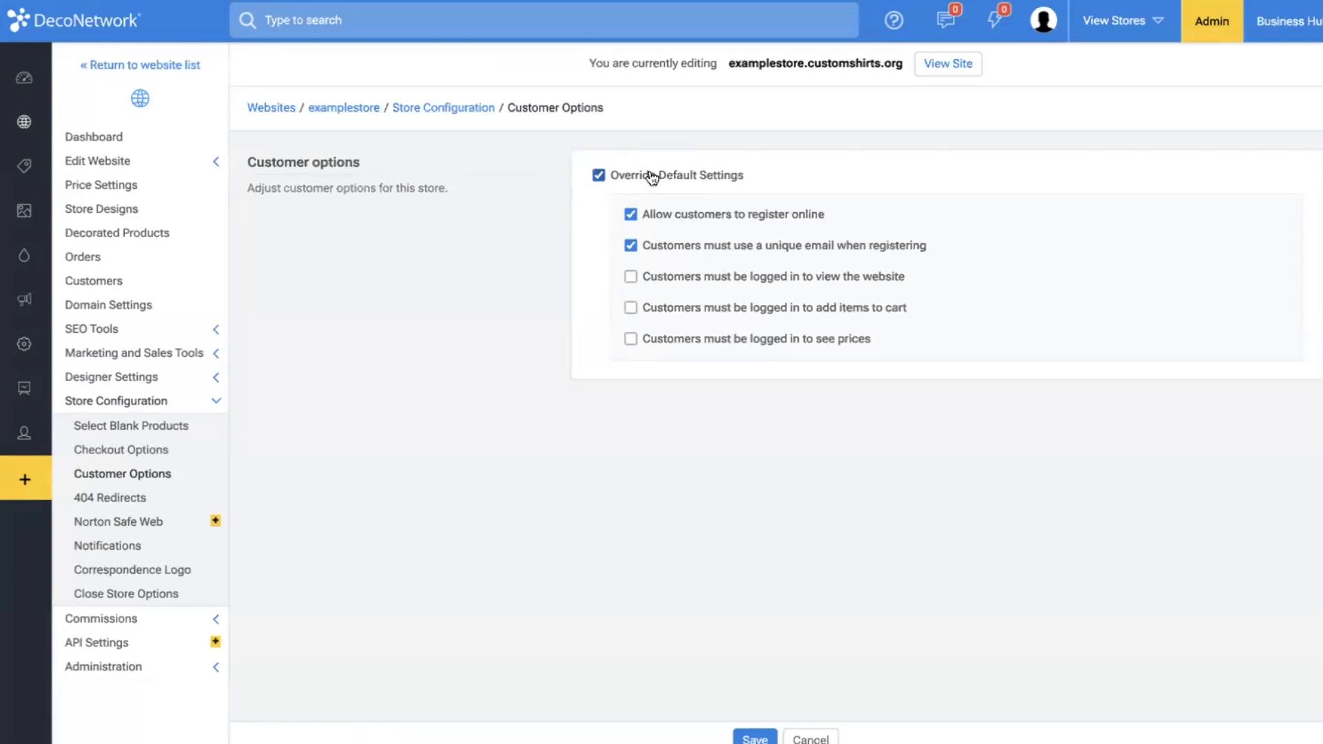
{"action": "left_click", "coordinate": [671, 277]}
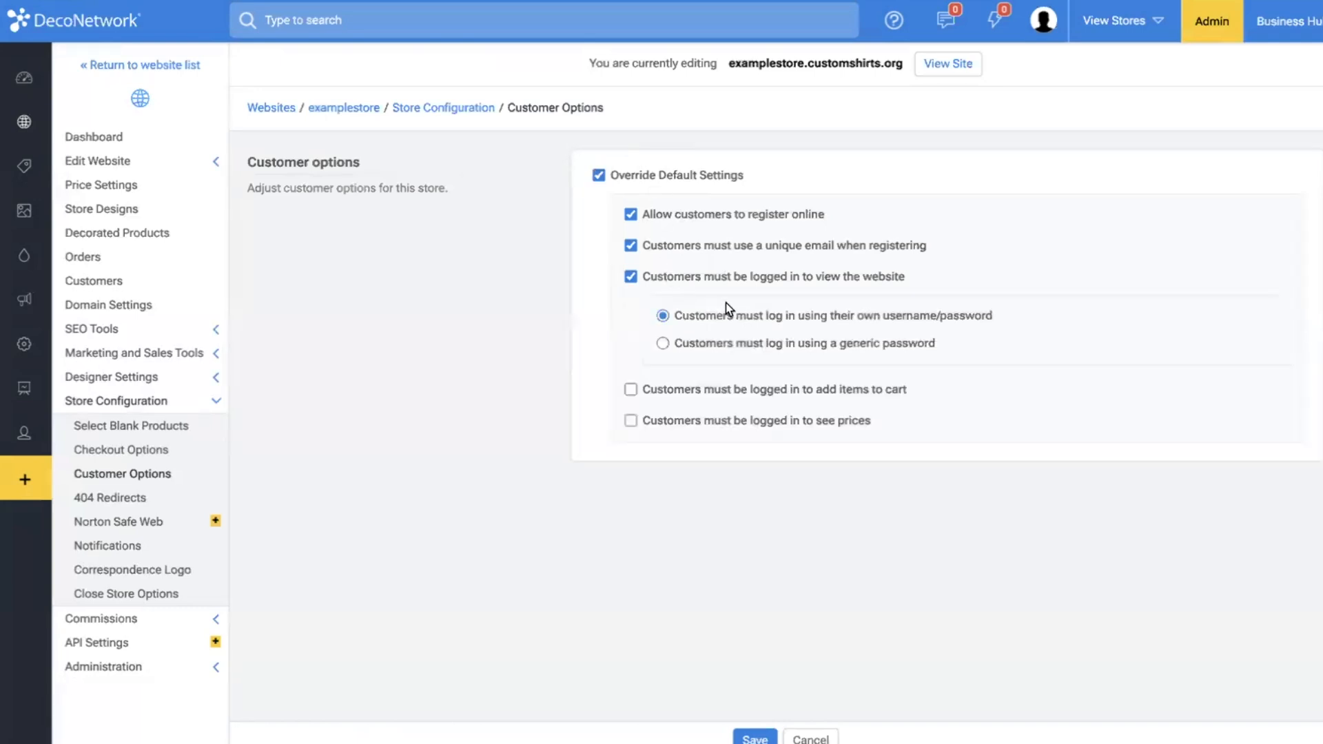
{"action": "left_click", "coordinate": [719, 345]}
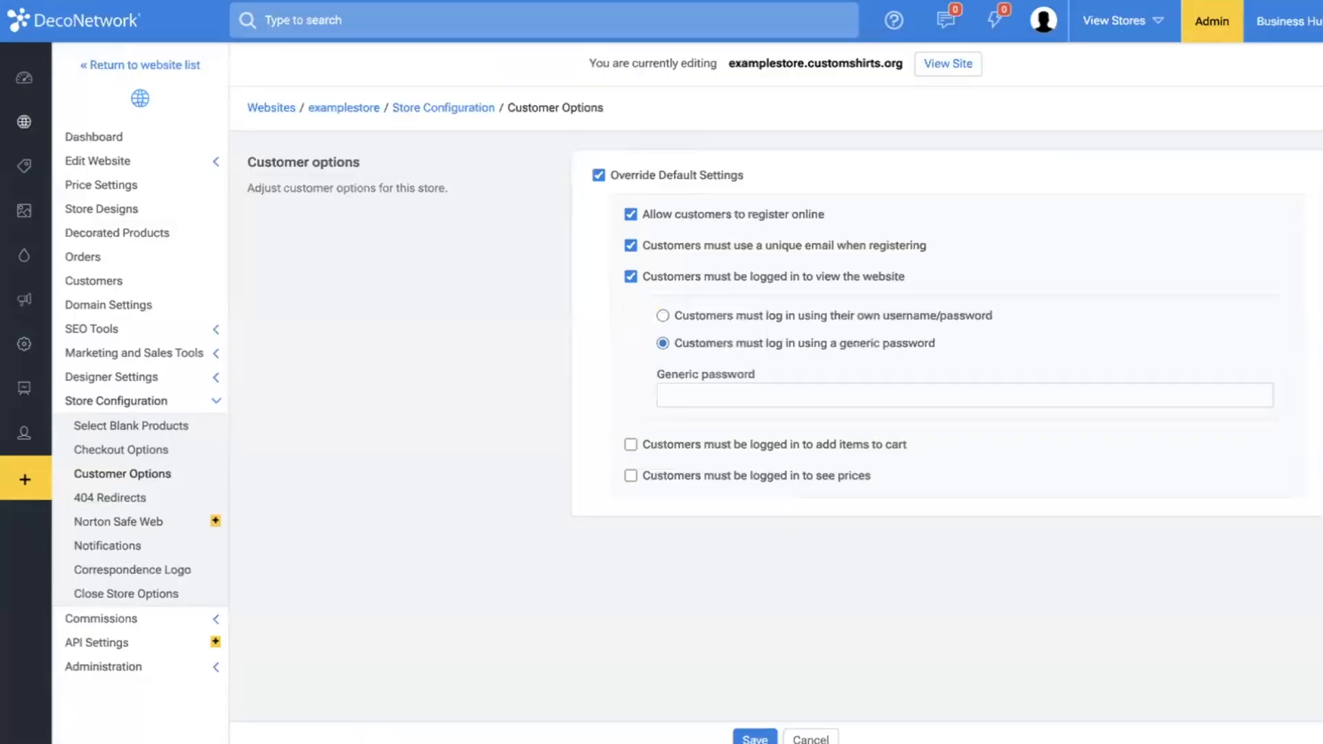
Enter the generic password for viewing the website and save the customer options.
{"action": "left_click", "coordinate": [731, 395]}
{"action": "type", "text": "password"}
{"action": "key", "text": "BackSpace"}
{"action": "key", "text": "BackSpace"}
{"action": "type", "text": "rd"}
{"action": "left_click", "coordinate": [755, 738]}
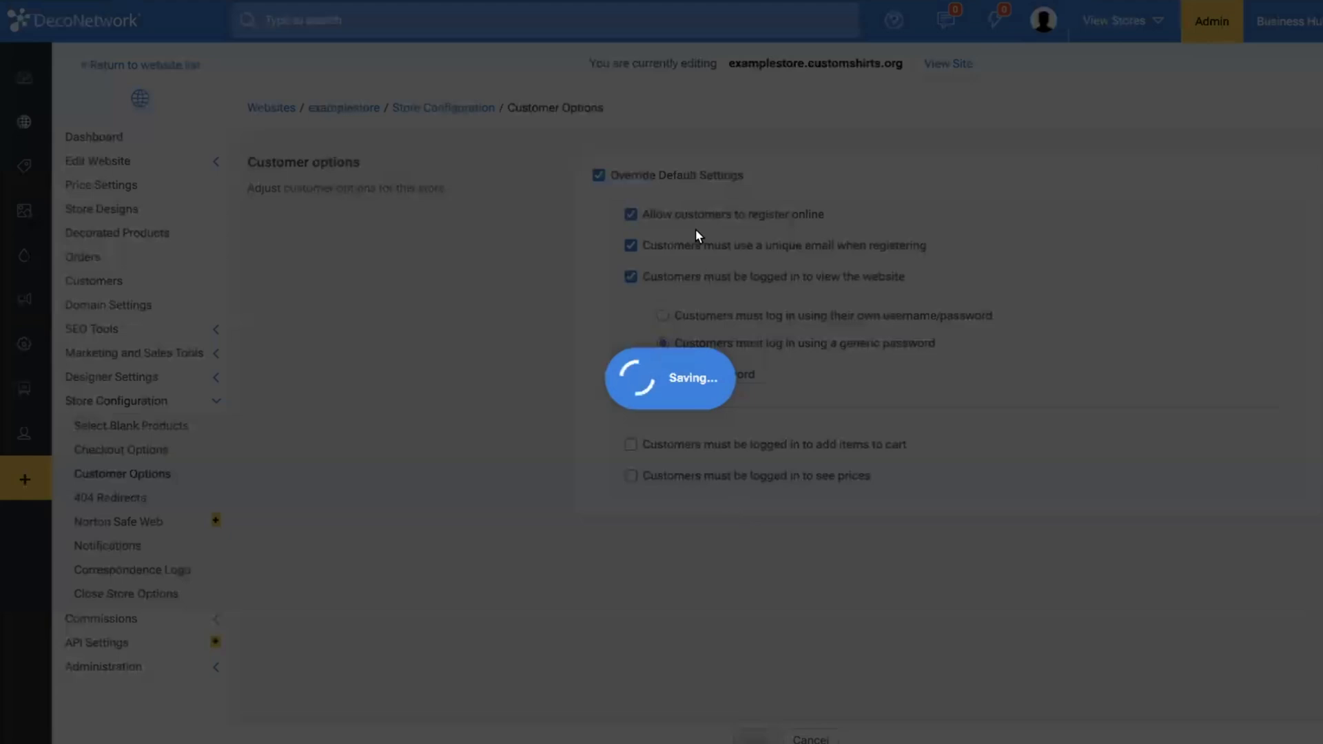
Return to examplestore's Customer Registration settings to review the choices for assigning new registrants.
{"action": "left_click", "coordinate": [174, 669]}
{"action": "scroll", "coordinate": [175, 679], "scroll_direction": "down", "scroll_amount": 5}
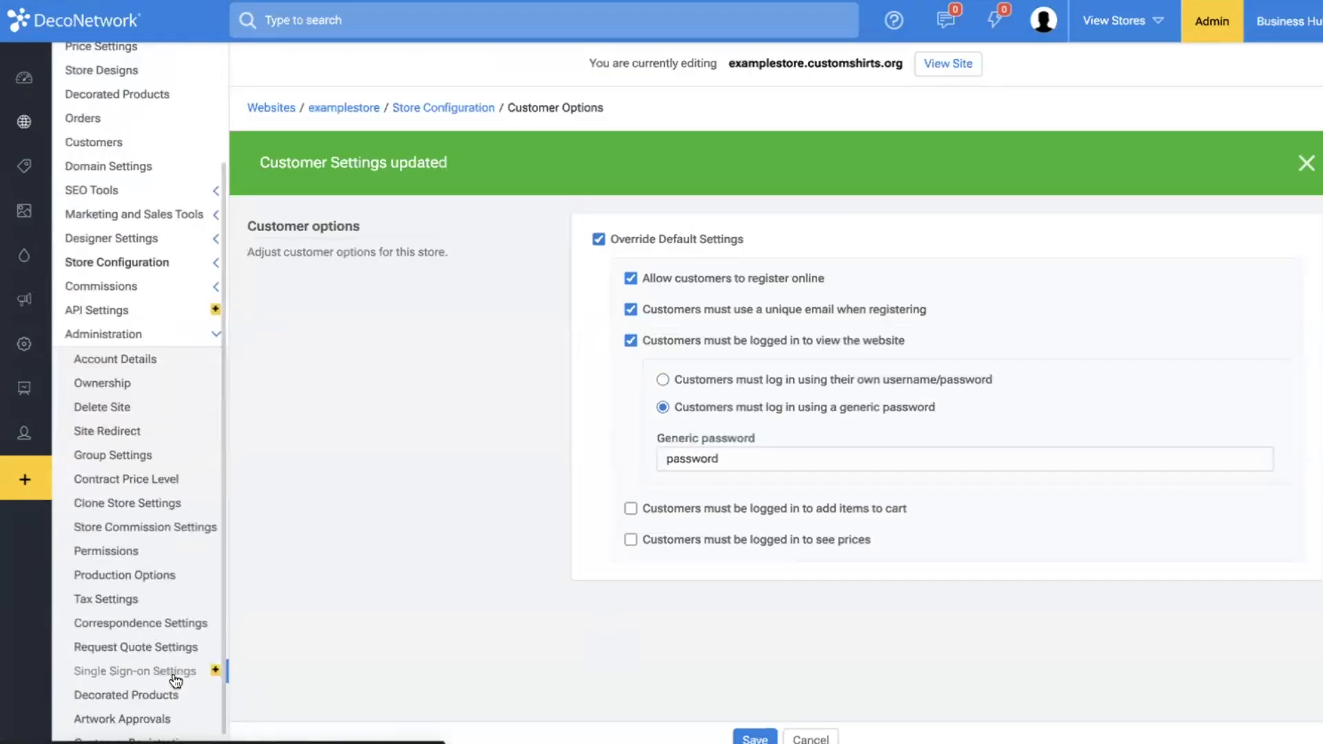
{"action": "scroll", "coordinate": [176, 681], "scroll_direction": "down", "scroll_amount": 1}
{"action": "left_click", "coordinate": [152, 726]}
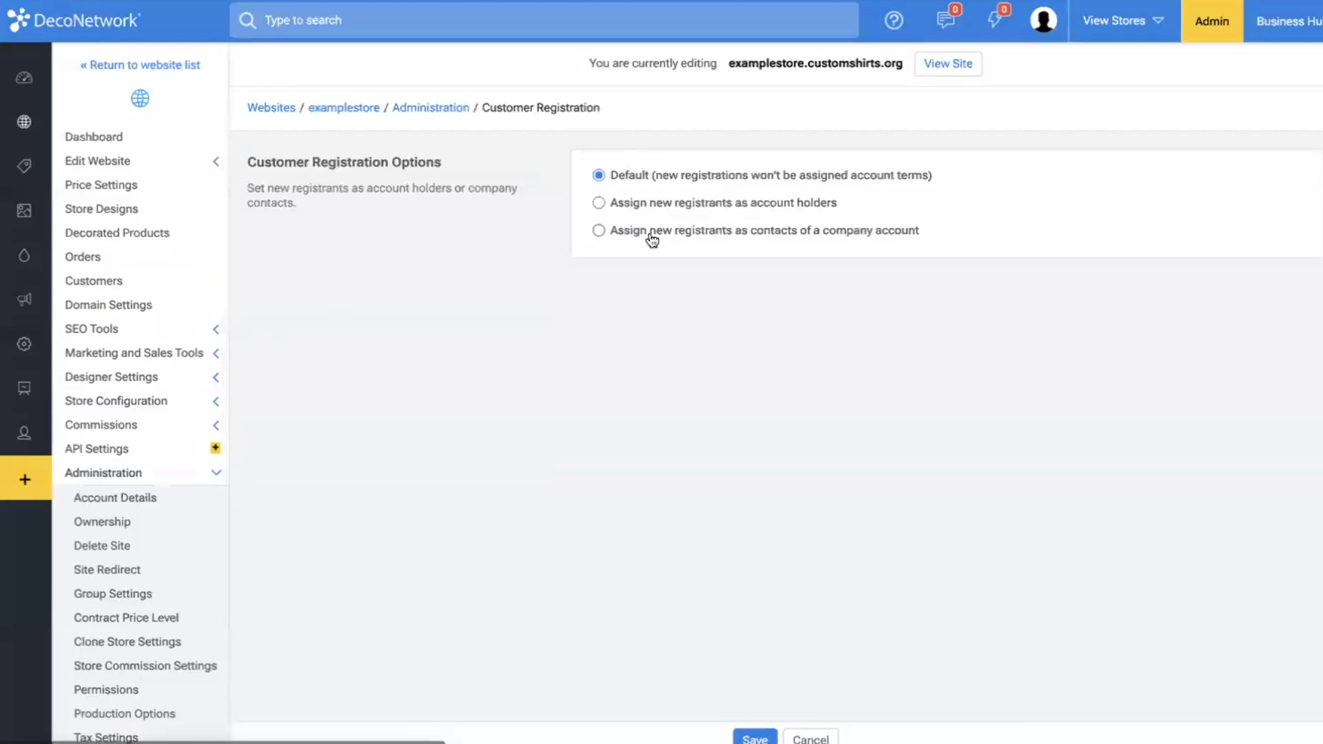
Assign examplestore's new registrants as contacts of a company account, with Columbus Promos as the default company.
{"action": "left_click", "coordinate": [641, 231]}
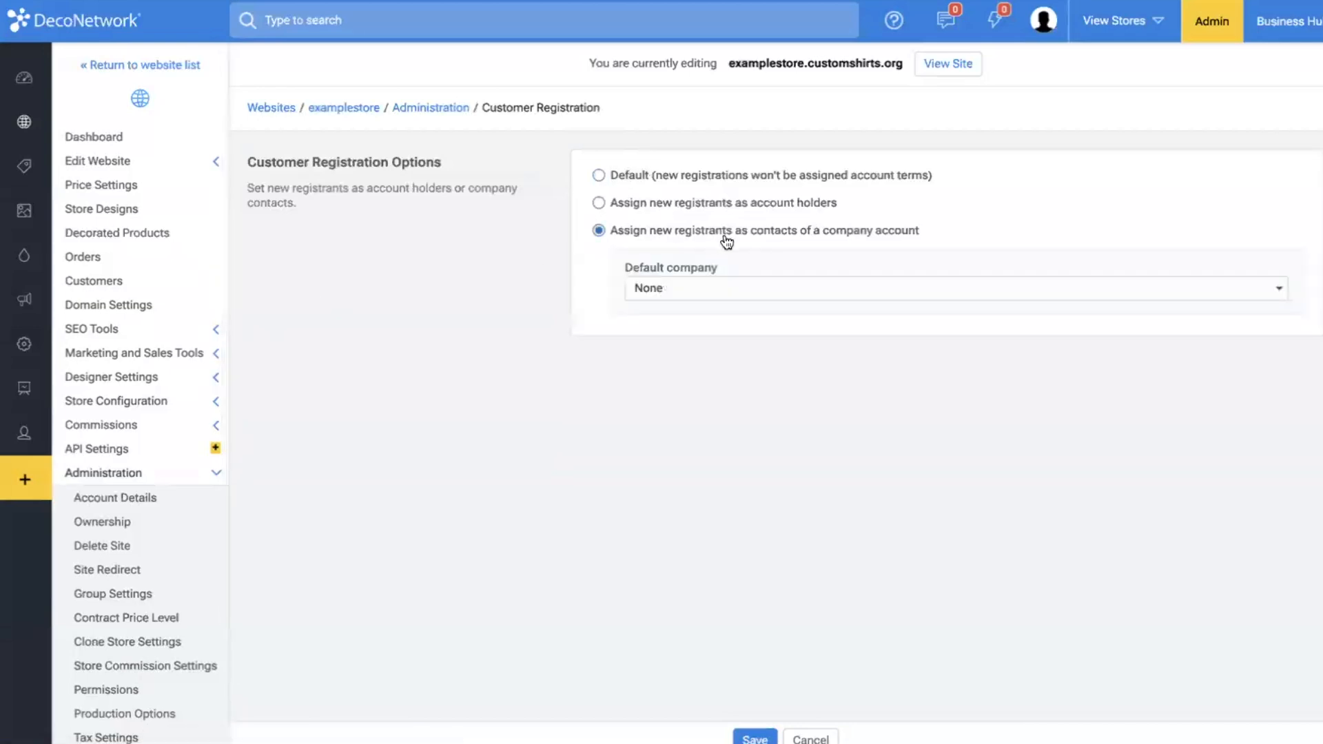
{"action": "left_click", "coordinate": [727, 288]}
{"action": "left_click", "coordinate": [728, 309]}
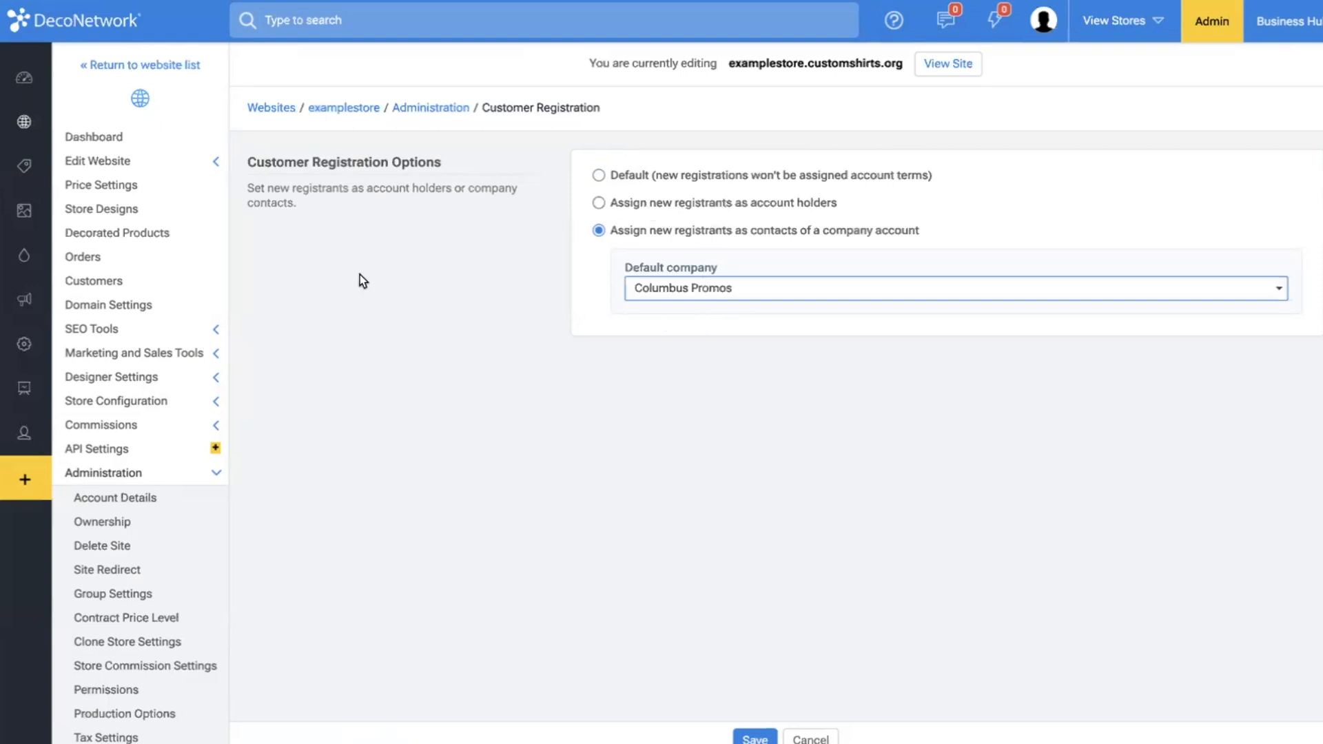
Remove the requirement that customers be logged in to view examplestore's website and save the customer options.
{"action": "left_click", "coordinate": [189, 405]}
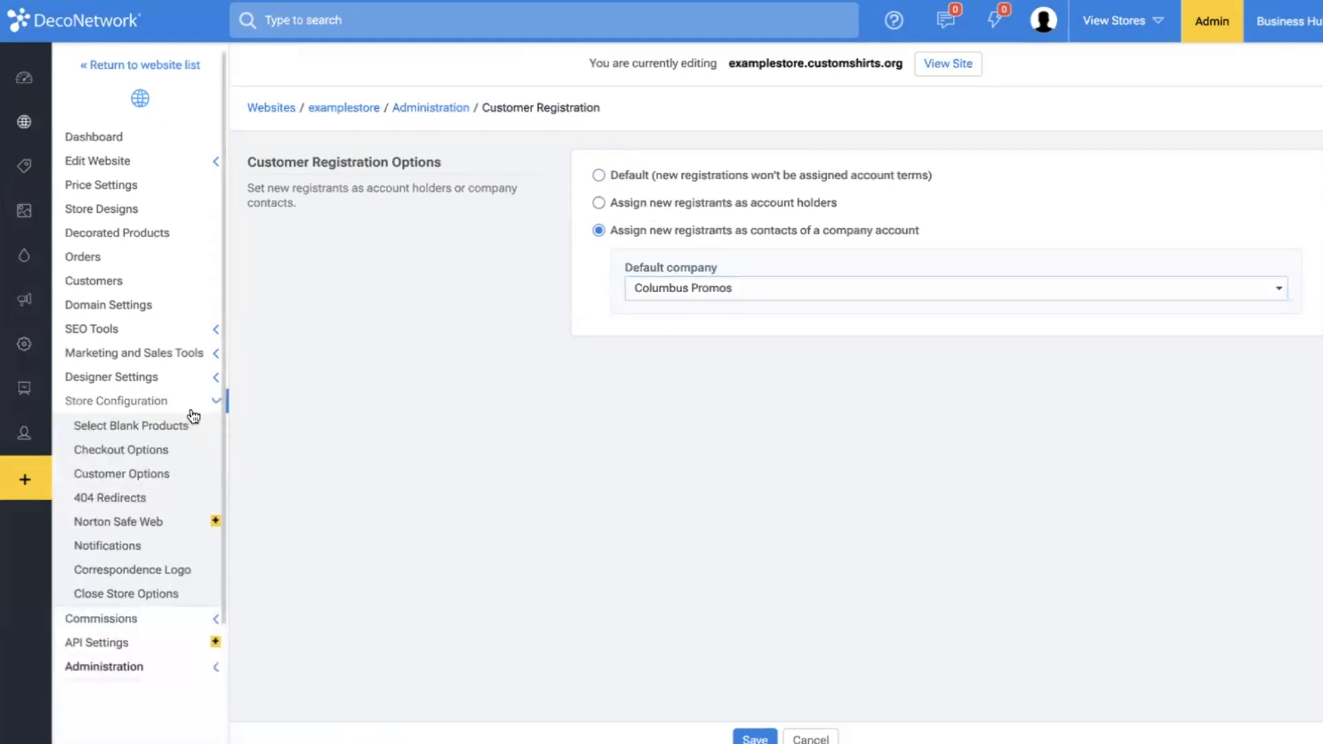
{"action": "left_click", "coordinate": [152, 483]}
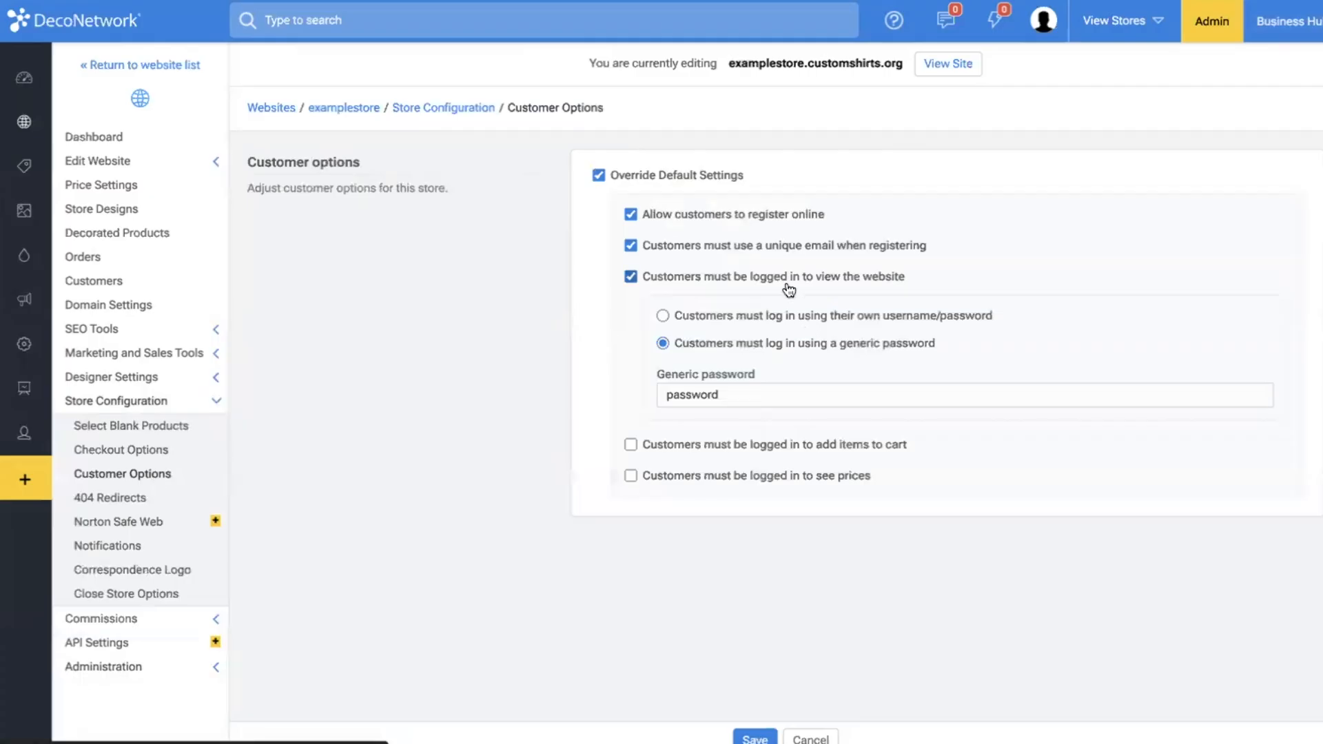
{"action": "left_click", "coordinate": [720, 283]}
{"action": "left_click", "coordinate": [755, 738]}
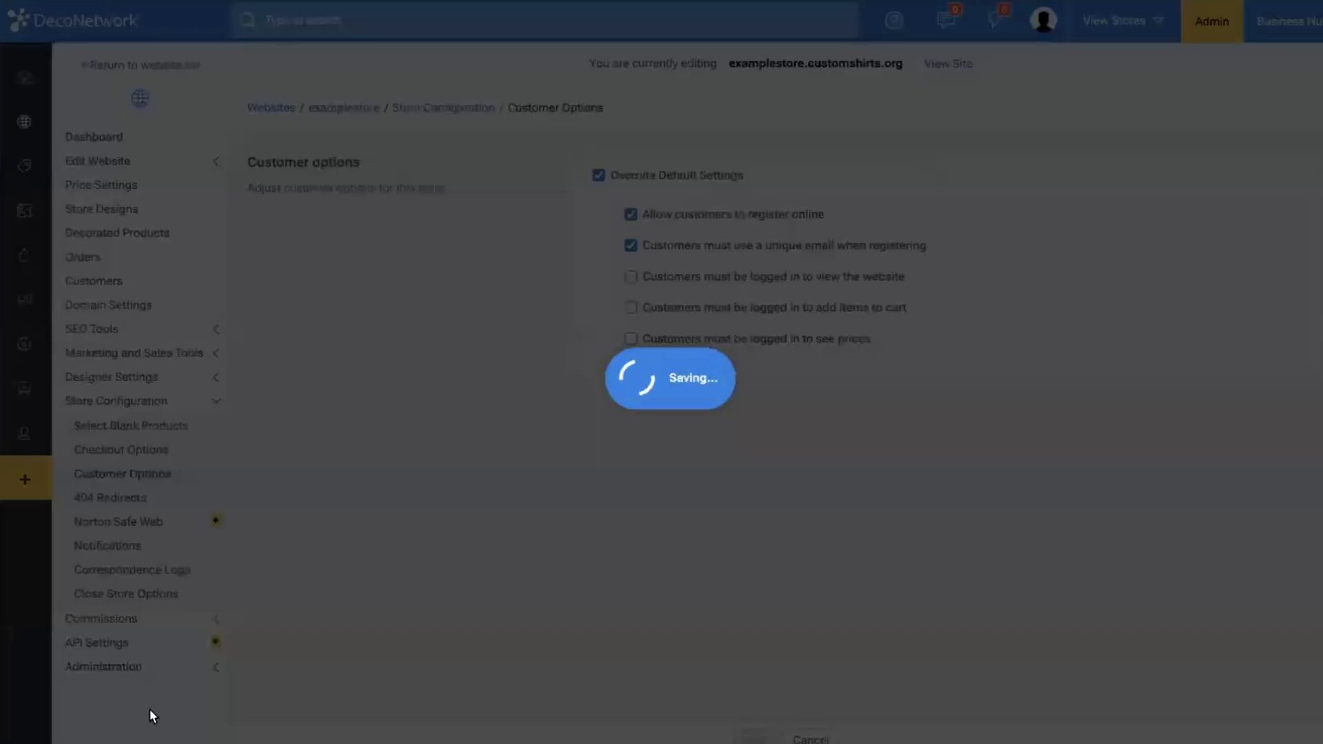
Look through examplestore's administration settings for default decorated product price rules and correspondence.
{"action": "left_click", "coordinate": [137, 672]}
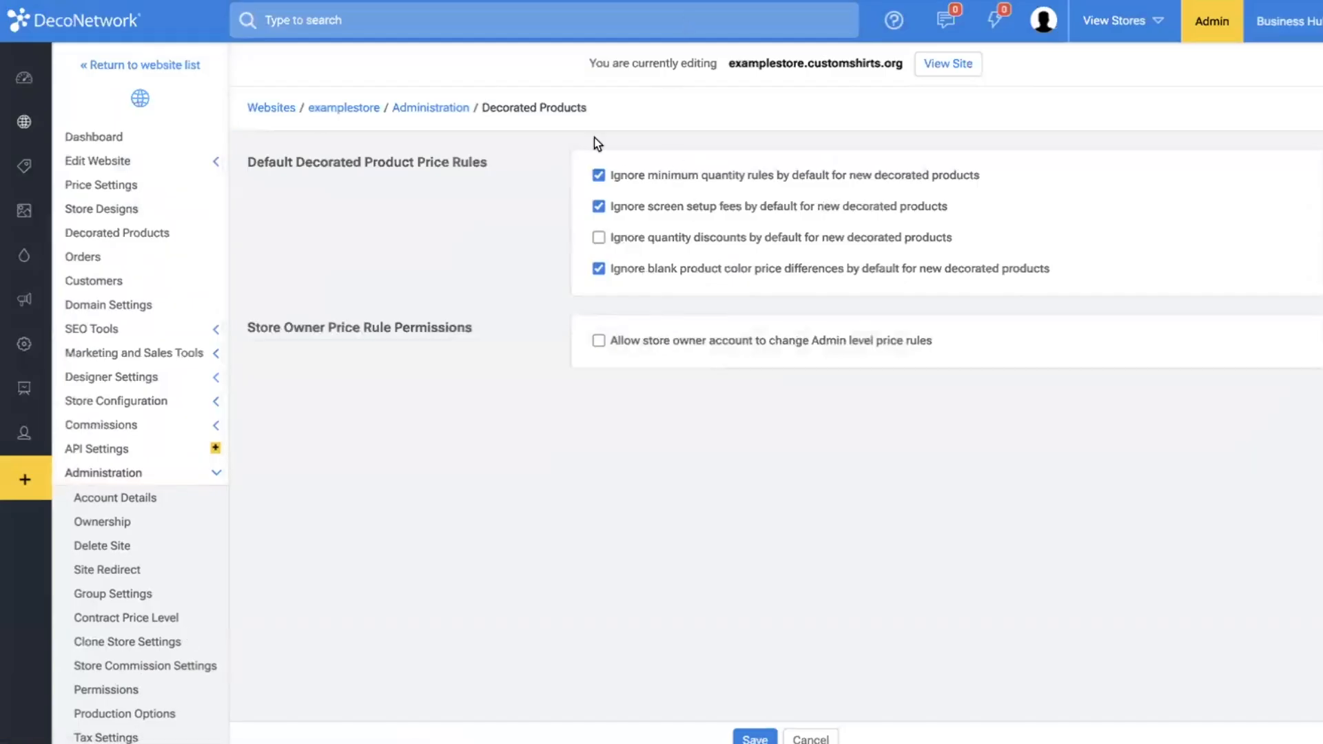
{"action": "scroll", "coordinate": [167, 721], "scroll_direction": "down", "scroll_amount": 3}
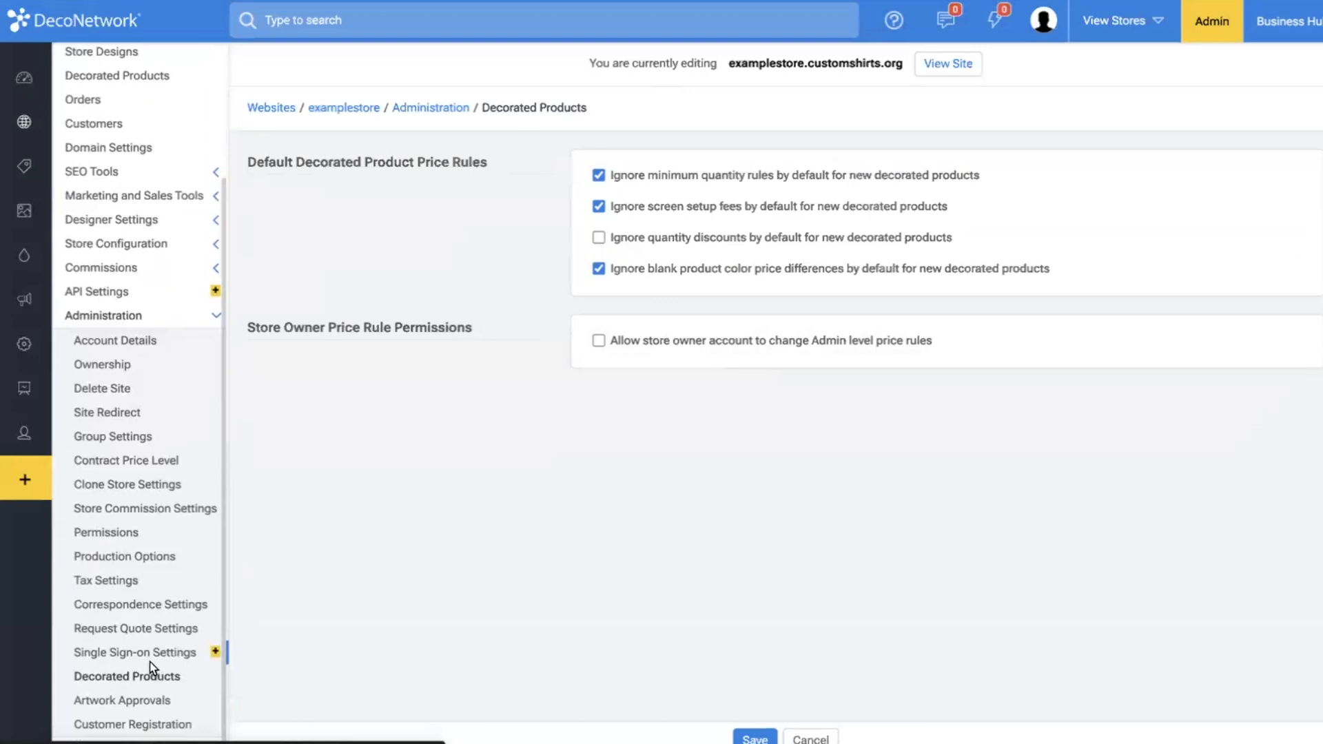
{"action": "left_click", "coordinate": [128, 606]}
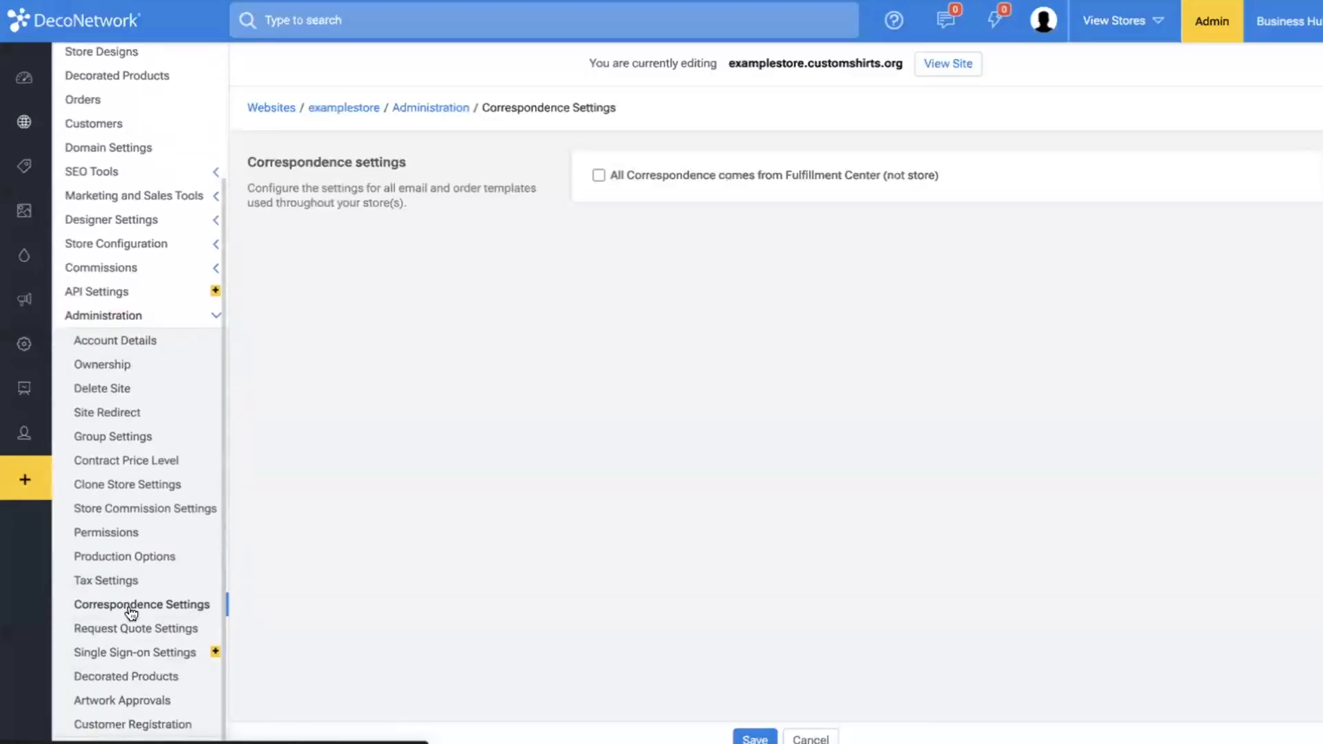
Enable batch production for examplestore and have production held up until orders are manually pushed into production.
{"action": "left_click", "coordinate": [131, 556]}
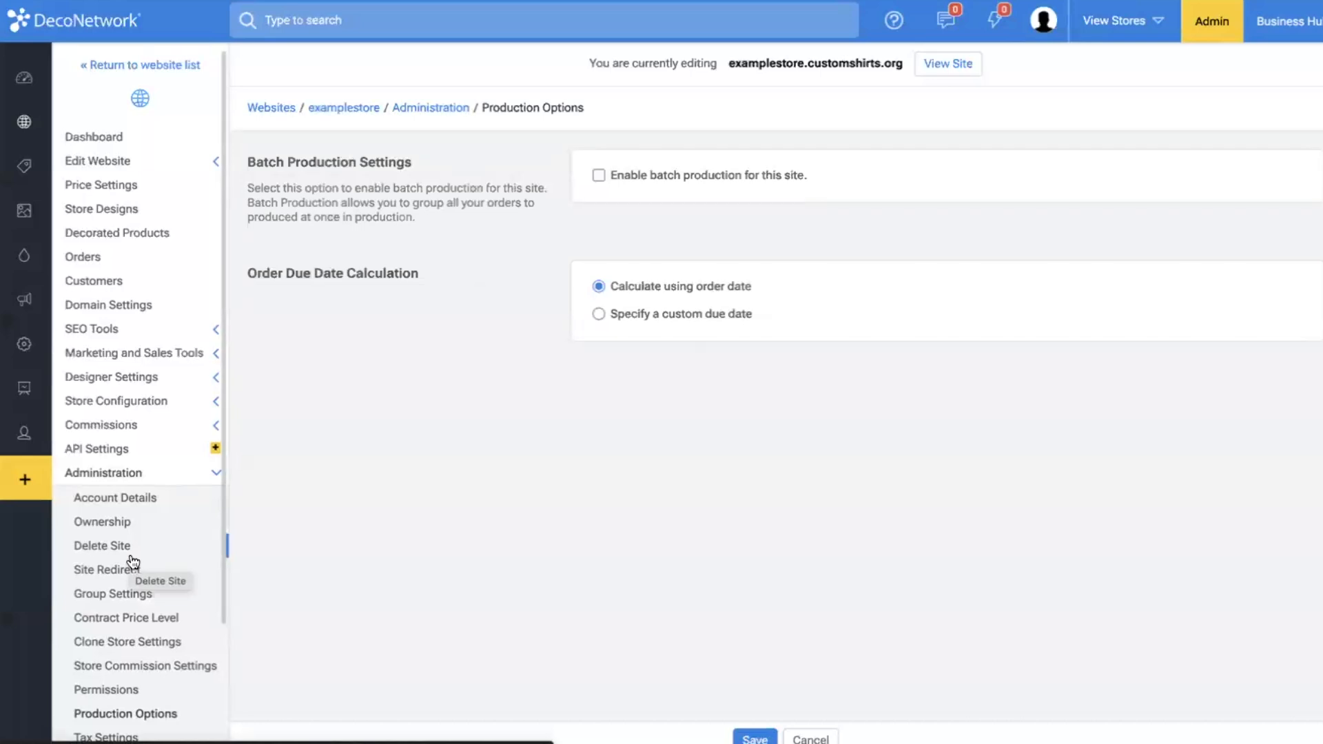
{"action": "left_click", "coordinate": [658, 175]}
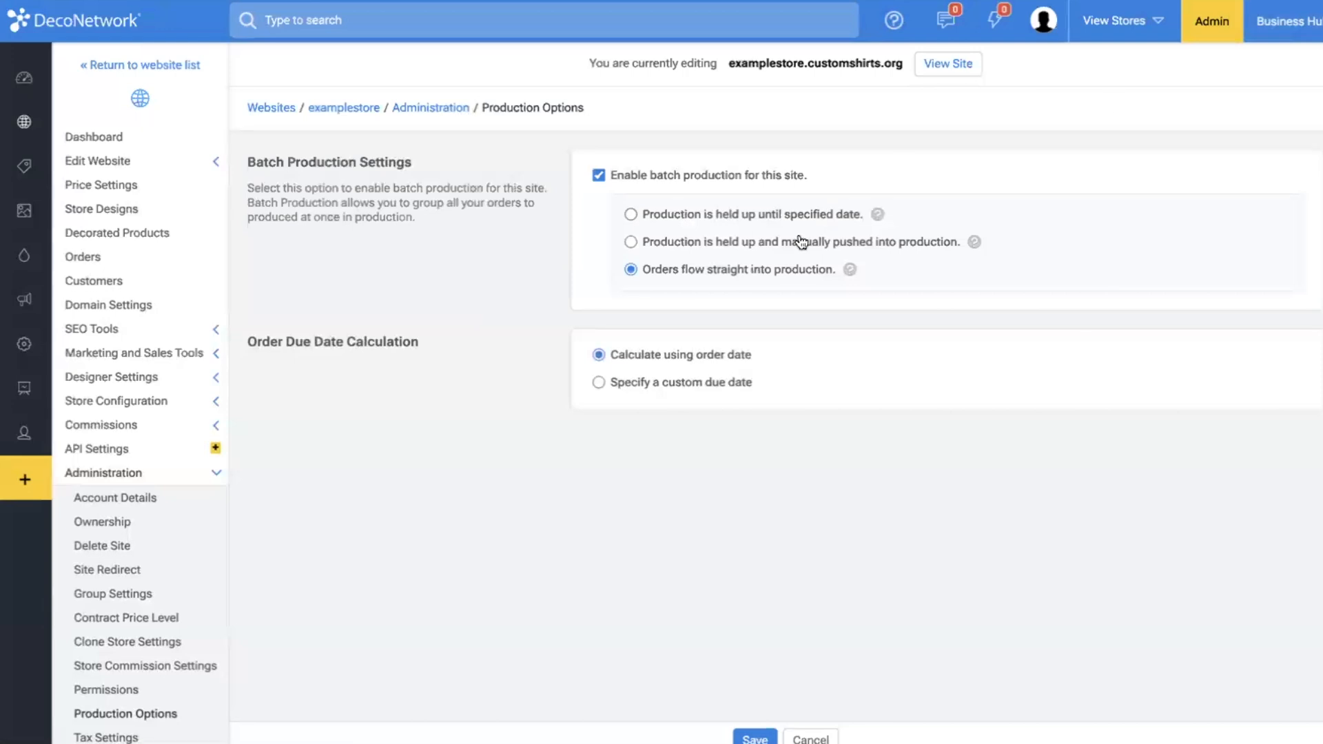
{"action": "left_click", "coordinate": [779, 249]}
Override examplestore's default commission rate and set the store default commission rate to 10.0%.
{"action": "scroll", "coordinate": [142, 524], "scroll_direction": "down", "scroll_amount": 2}
{"action": "left_click", "coordinate": [128, 603]}
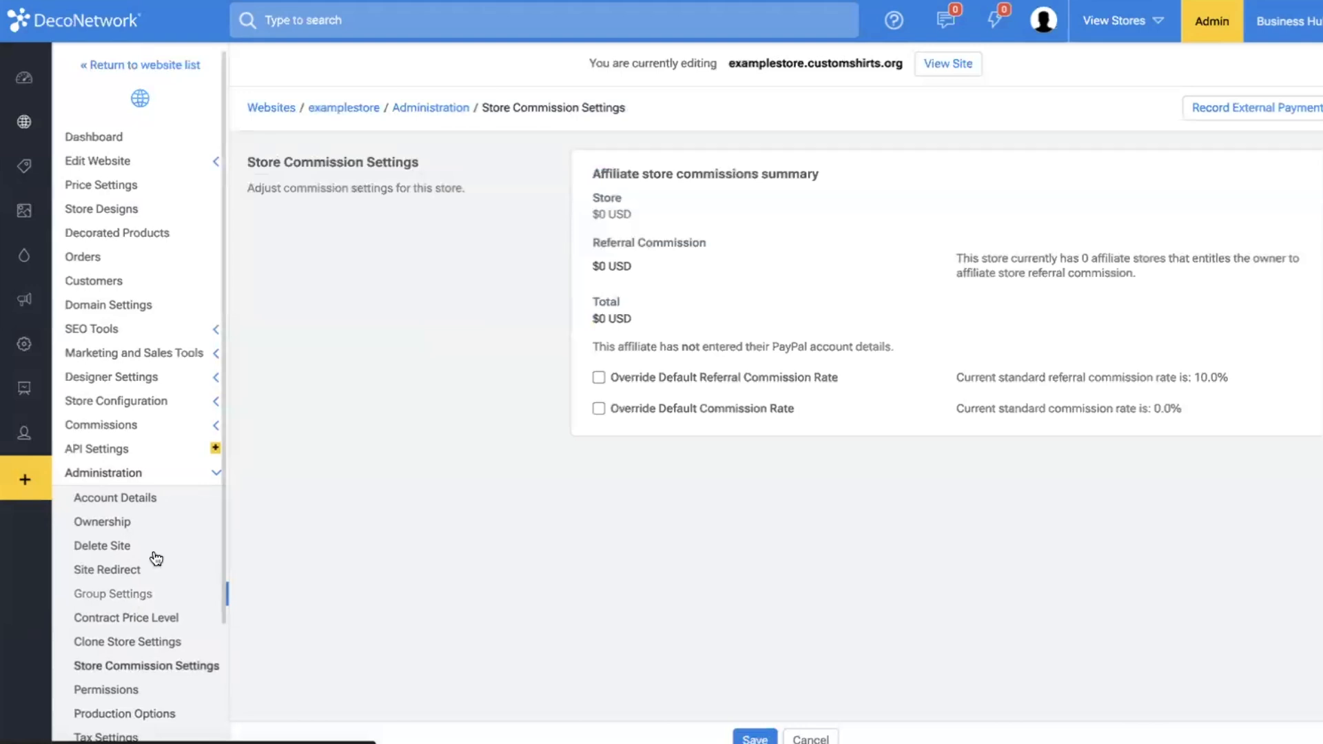
{"action": "left_click", "coordinate": [599, 408]}
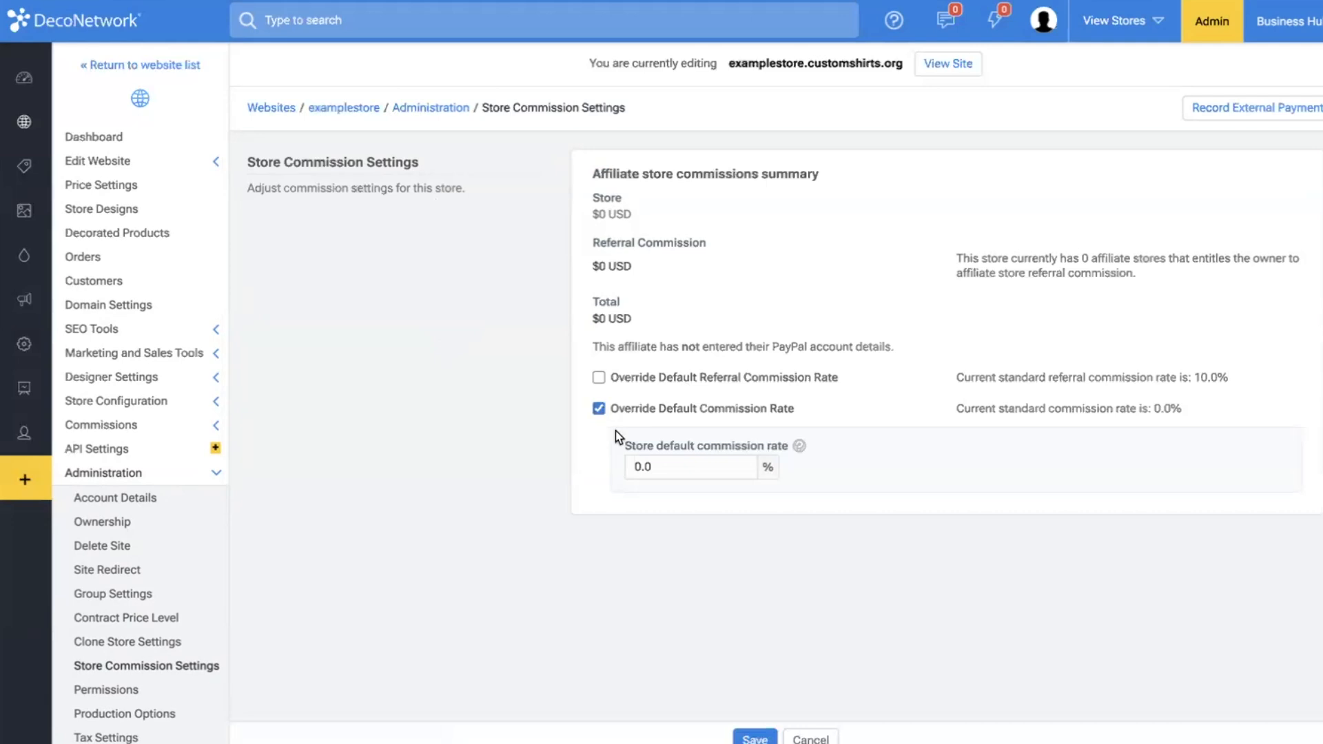
{"action": "left_click", "coordinate": [628, 468]}
{"action": "type", "text": "1"}
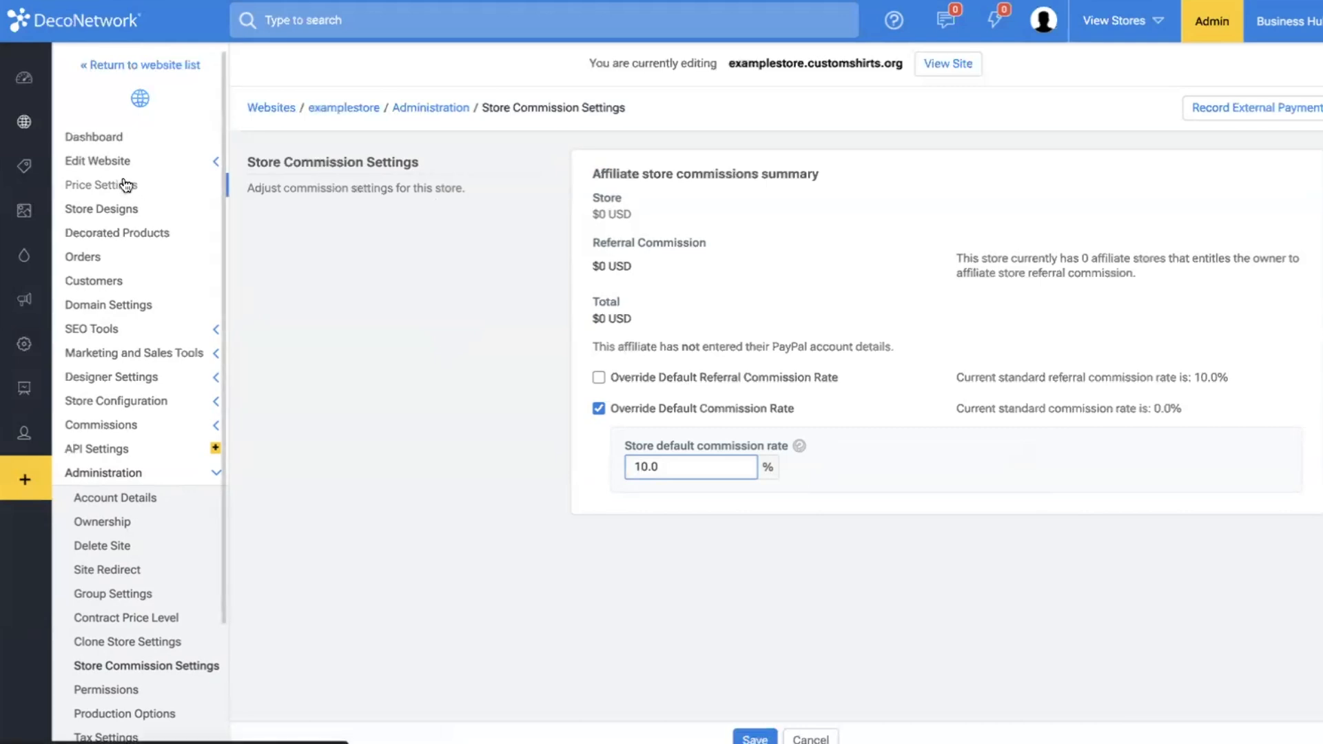
Remove the default commission rate override and override the default referral commission rate instead.
{"action": "left_click", "coordinate": [599, 412]}
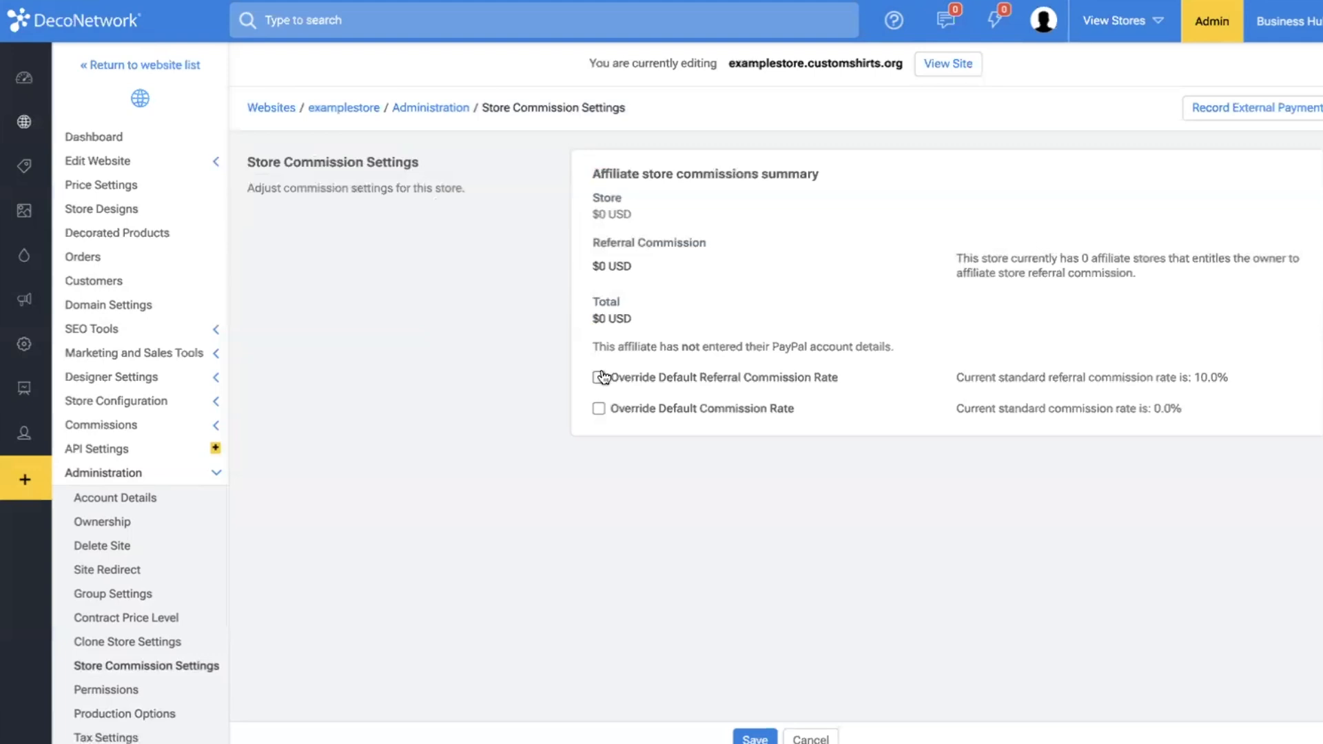
{"action": "left_click", "coordinate": [599, 378]}
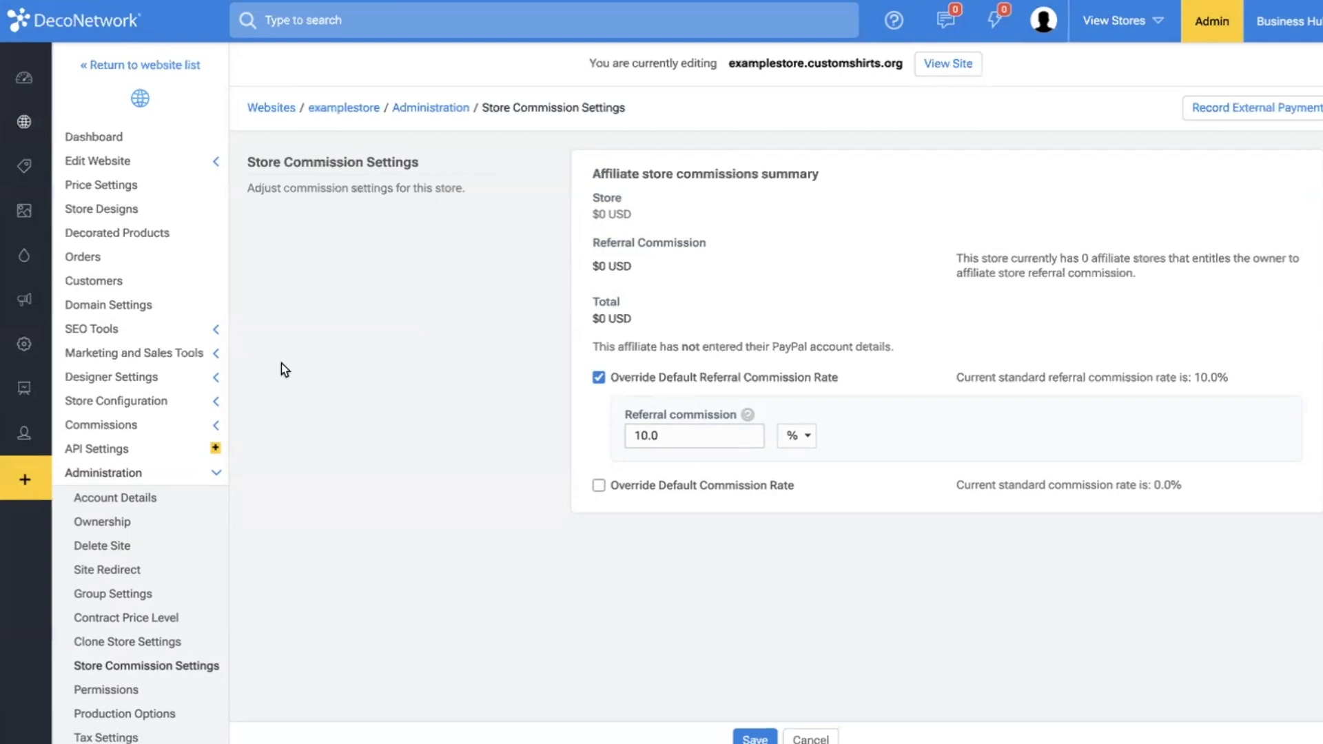
Review examplestore's ownership and affiliate hierarchy, and its option to be cloned as a template for new stores.
{"action": "left_click", "coordinate": [118, 524]}
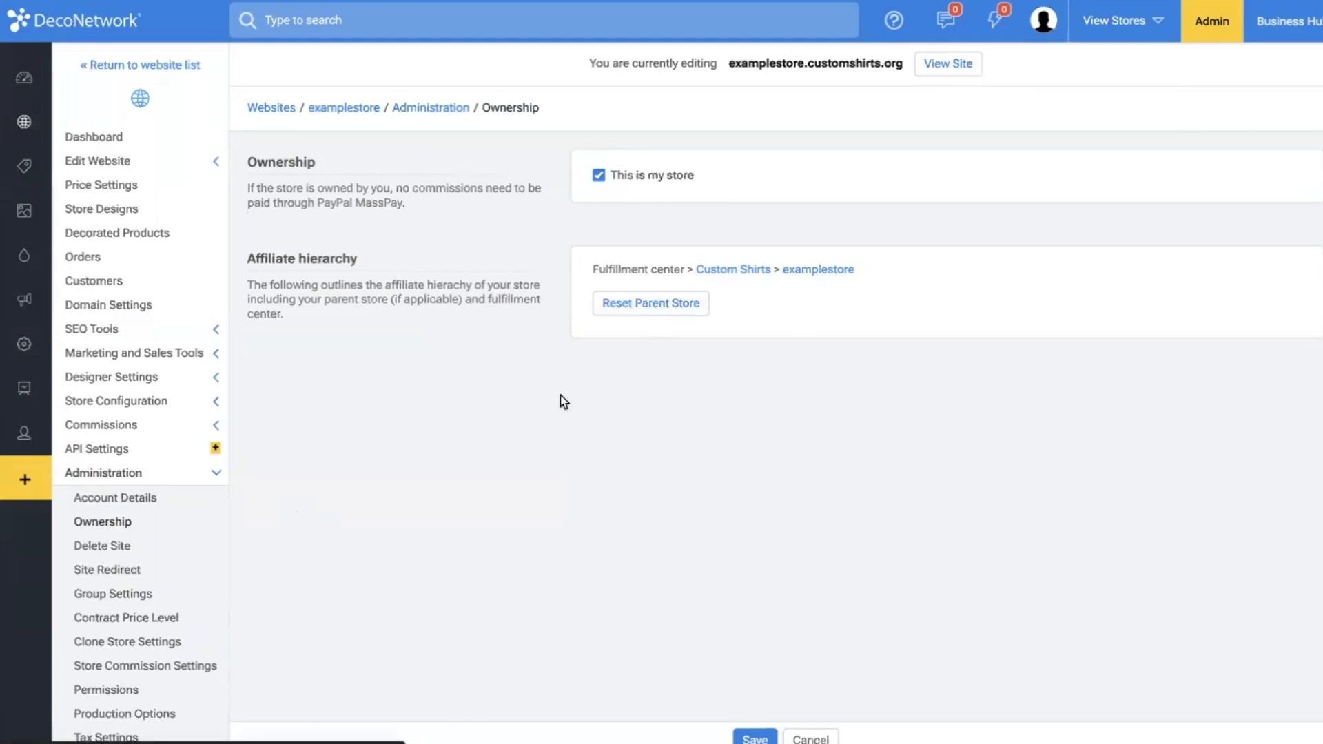
{"action": "scroll", "coordinate": [104, 620], "scroll_direction": "down", "scroll_amount": 3}
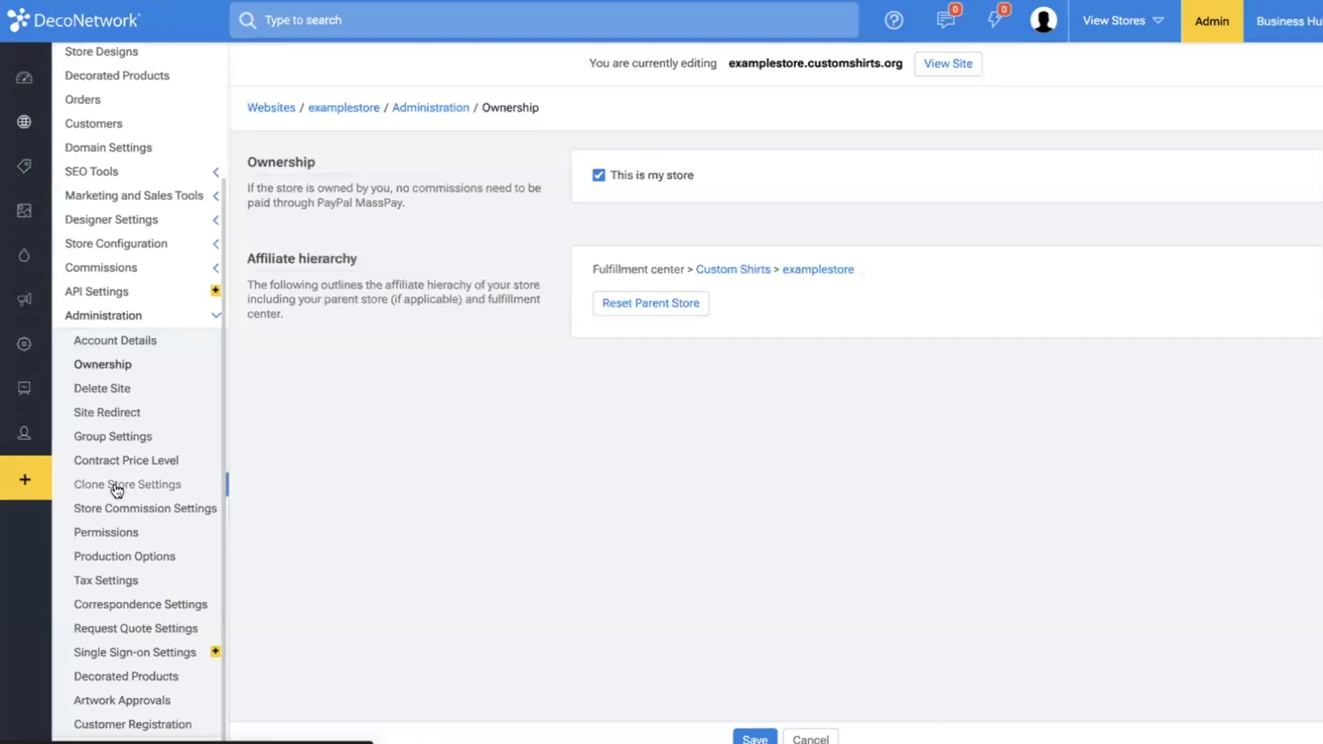
{"action": "left_click", "coordinate": [142, 507]}
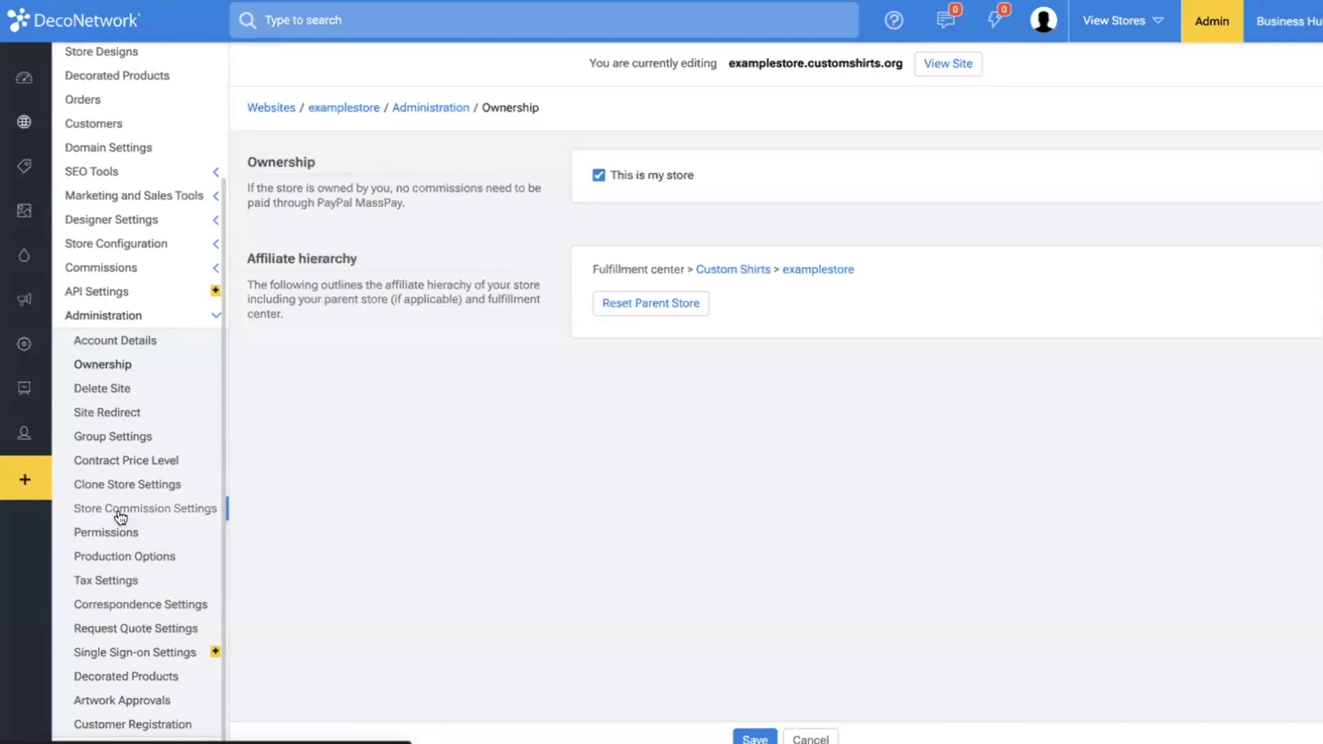
{"action": "left_click", "coordinate": [119, 490]}
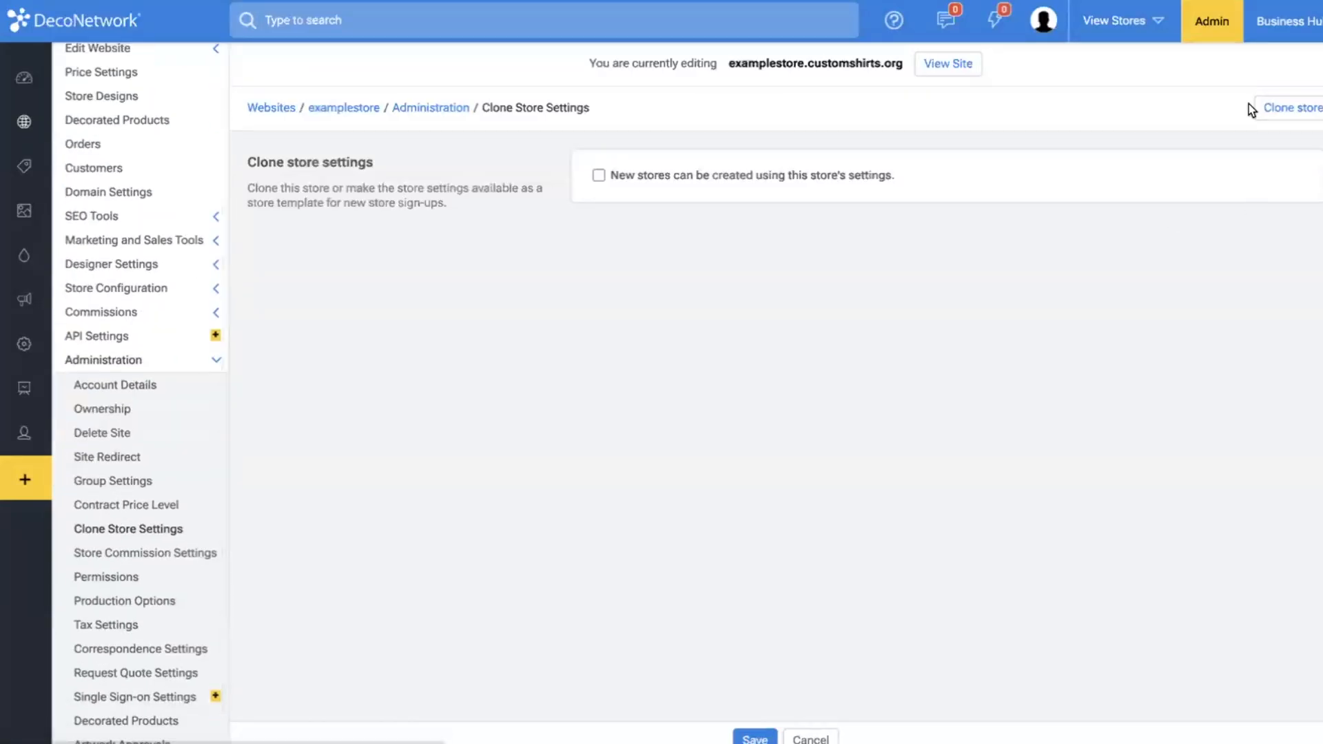
View the choices available for examplestore's contract price level and for its store group.
{"action": "left_click", "coordinate": [153, 508]}
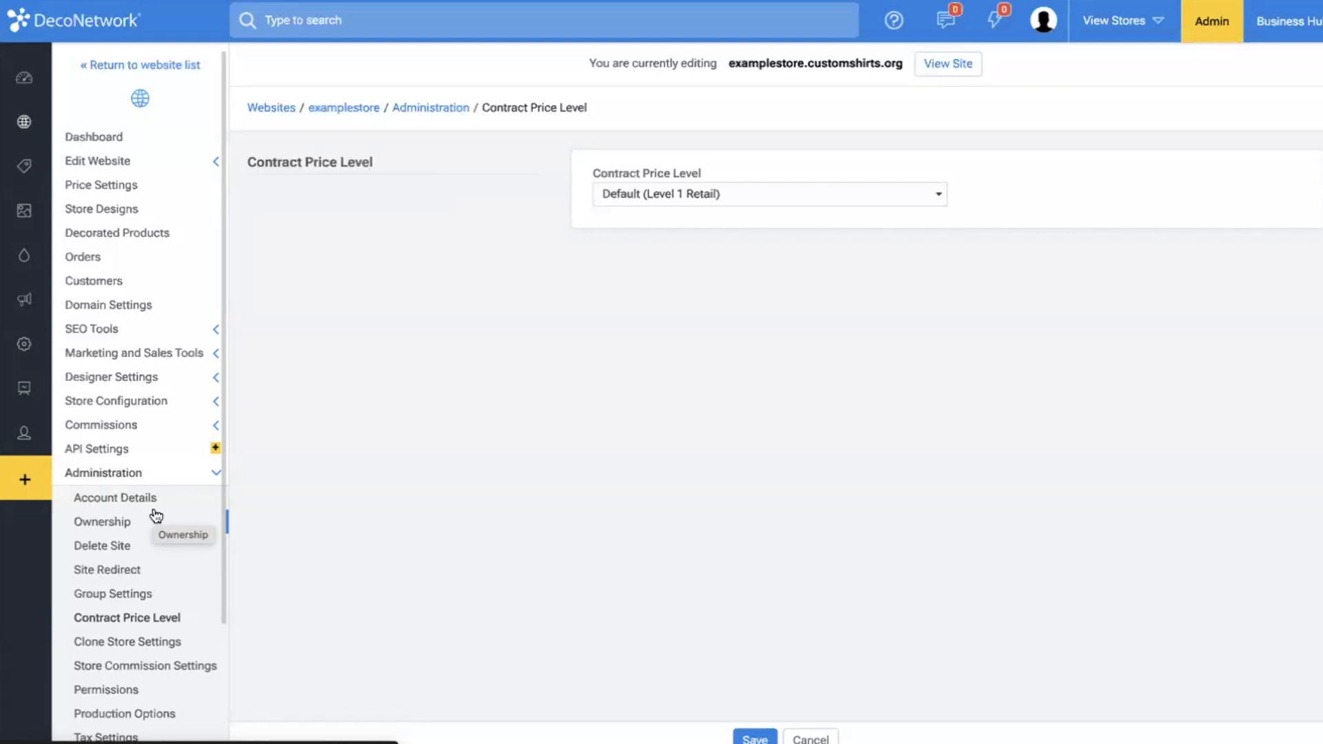
{"action": "left_click", "coordinate": [844, 196]}
{"action": "left_click", "coordinate": [385, 461]}
{"action": "left_click", "coordinate": [136, 594]}
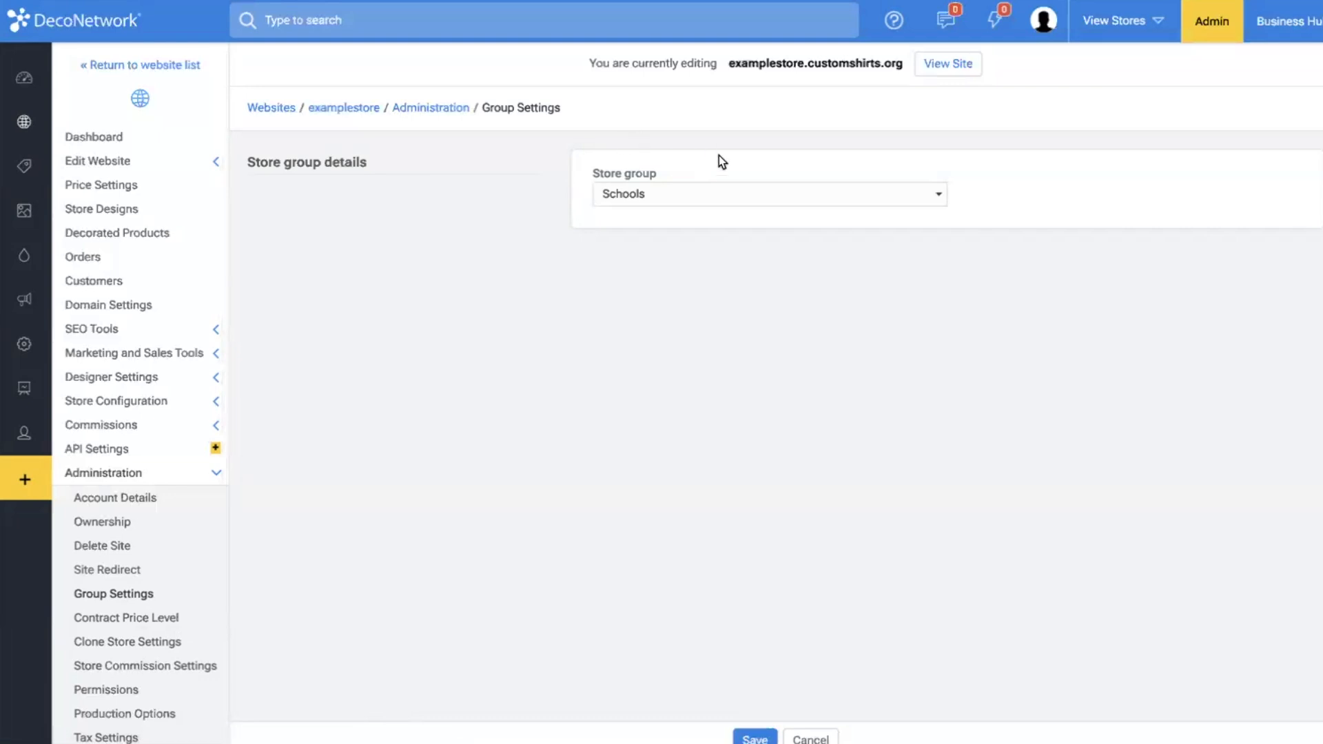
{"action": "left_click", "coordinate": [710, 182]}
{"action": "left_click", "coordinate": [629, 319]}
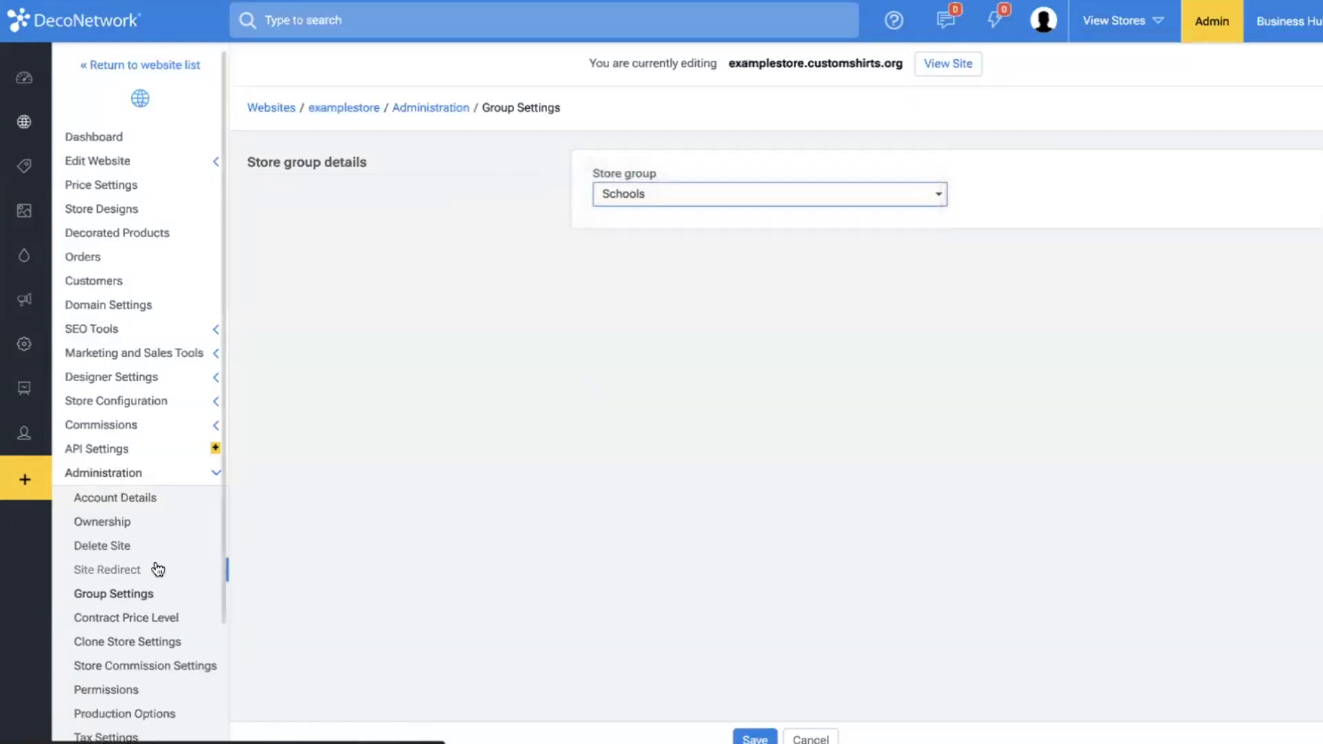
Open examplestore's permissions and view the allow and deny choices for its shipping methods.
{"action": "scroll", "coordinate": [158, 570], "scroll_direction": "down", "scroll_amount": 1}
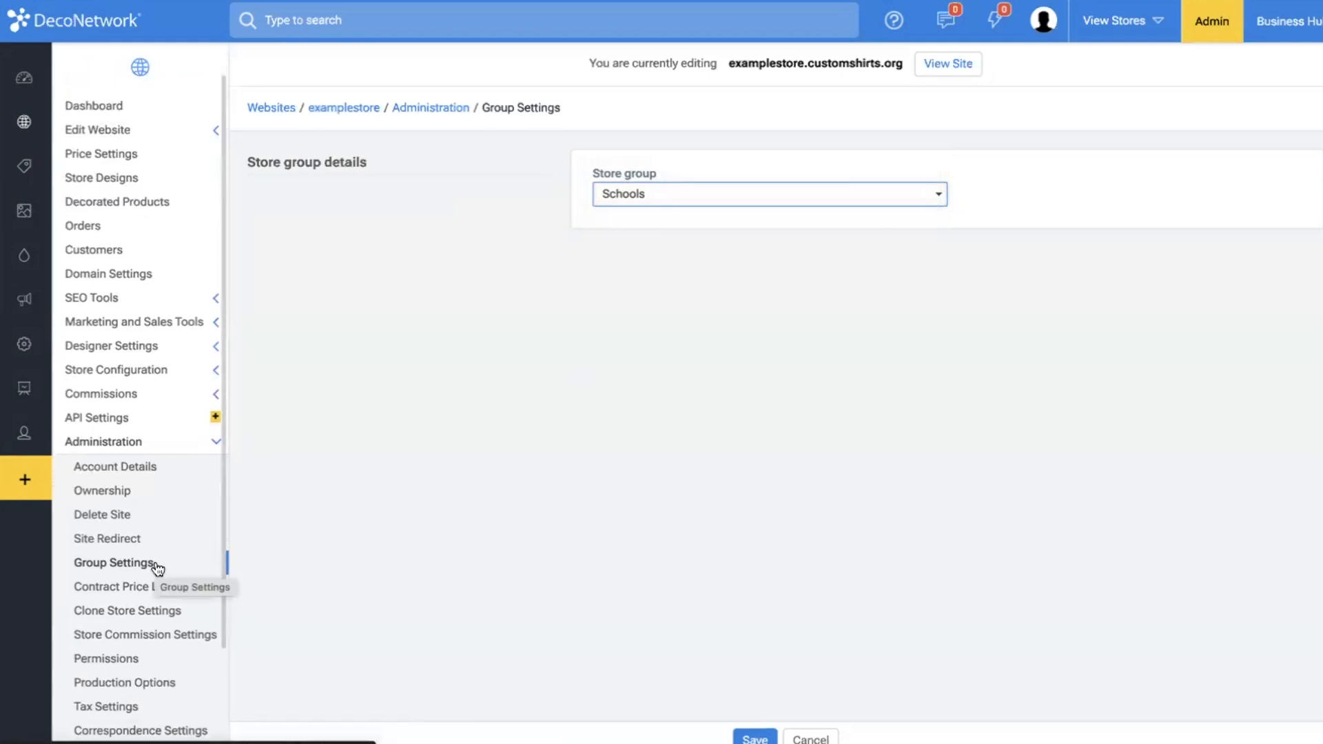
{"action": "left_click", "coordinate": [114, 657]}
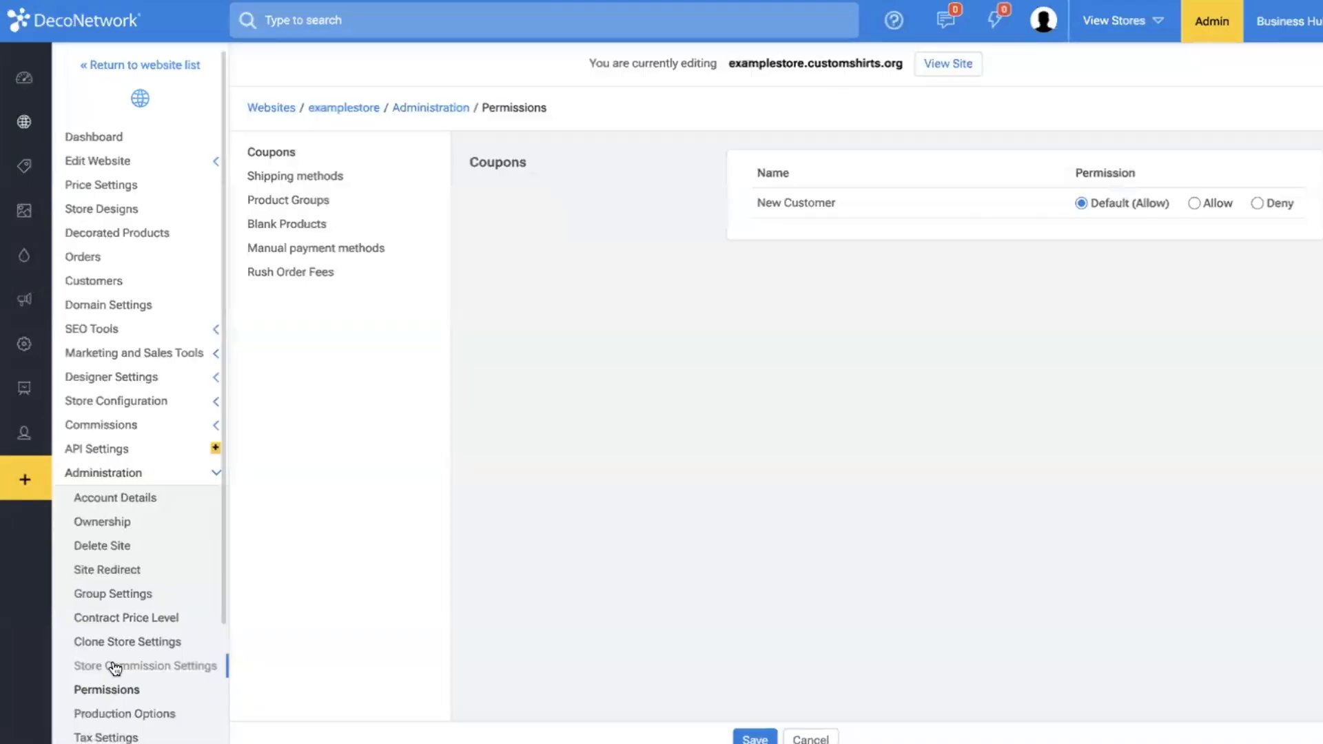
{"action": "left_click", "coordinate": [286, 183]}
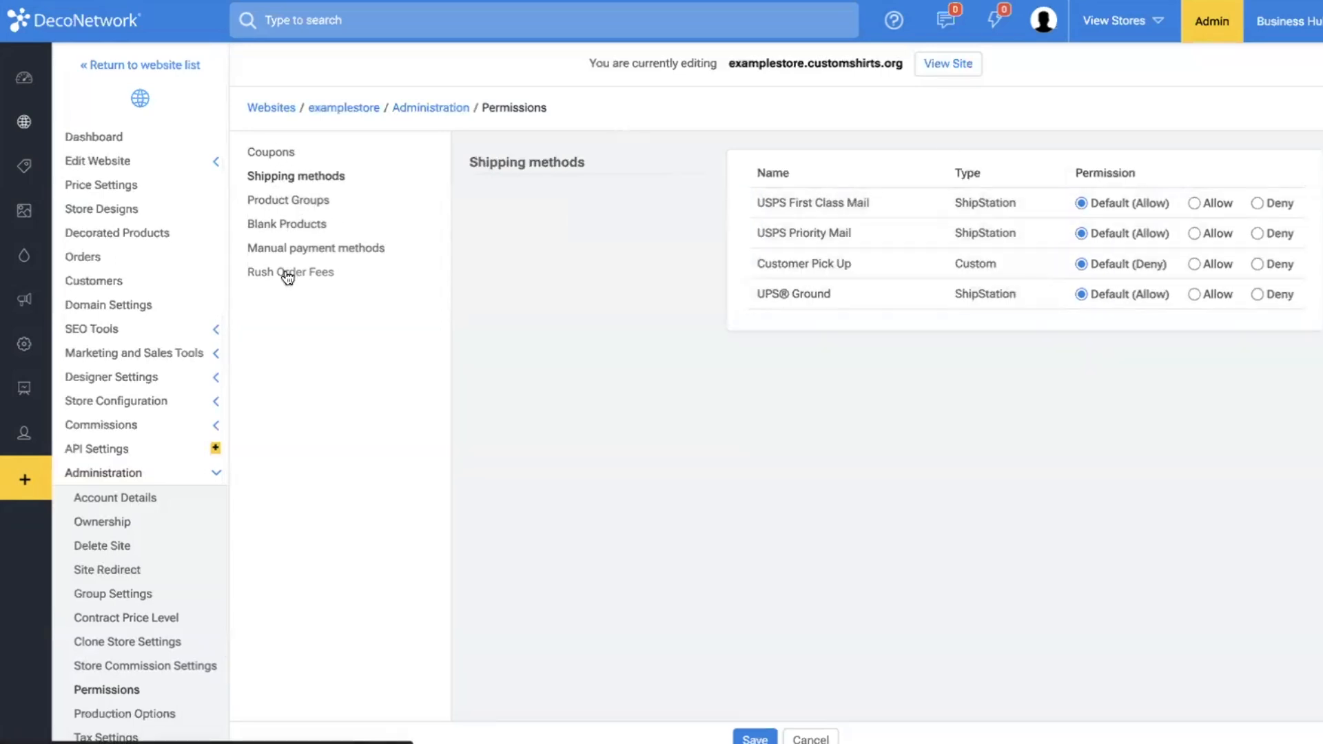
Open examplestore's account details and review the owner's e-mail address and the new password fields.
{"action": "scroll", "coordinate": [100, 495], "scroll_direction": "down", "scroll_amount": 3}
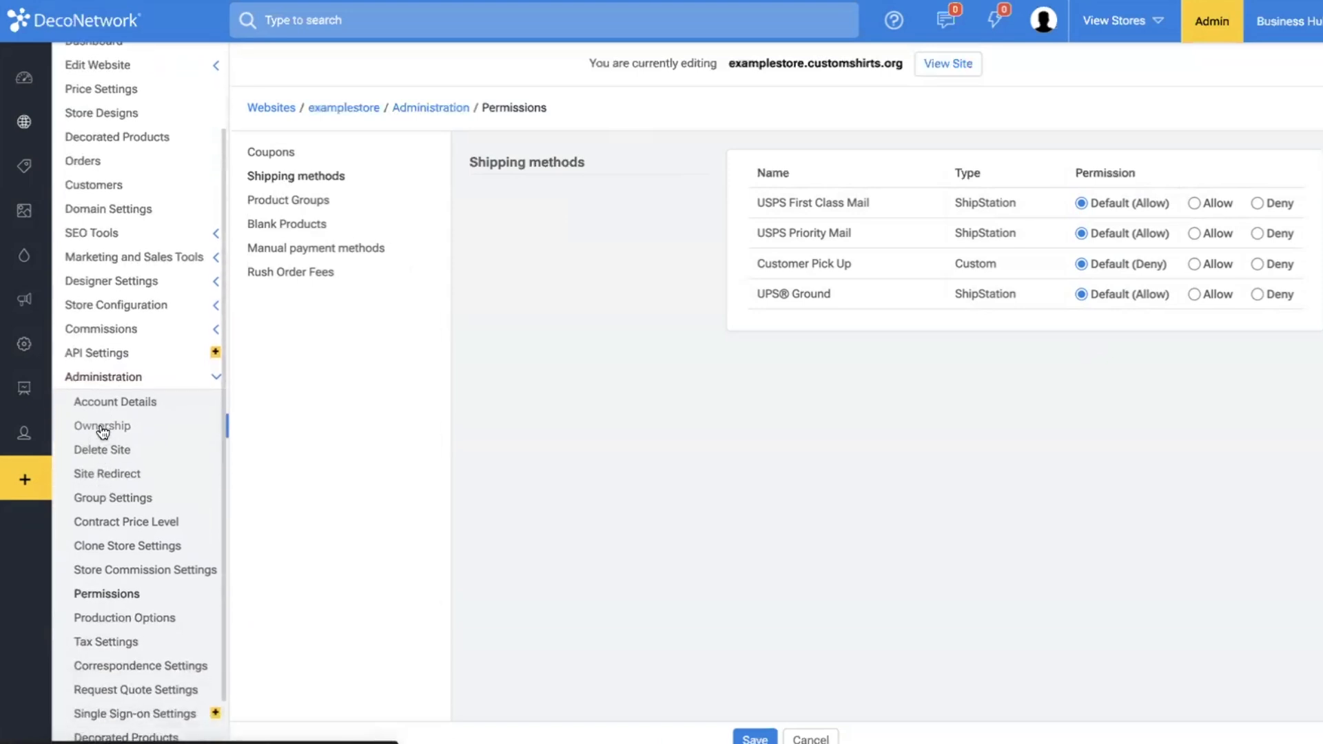
{"action": "left_click", "coordinate": [144, 394]}
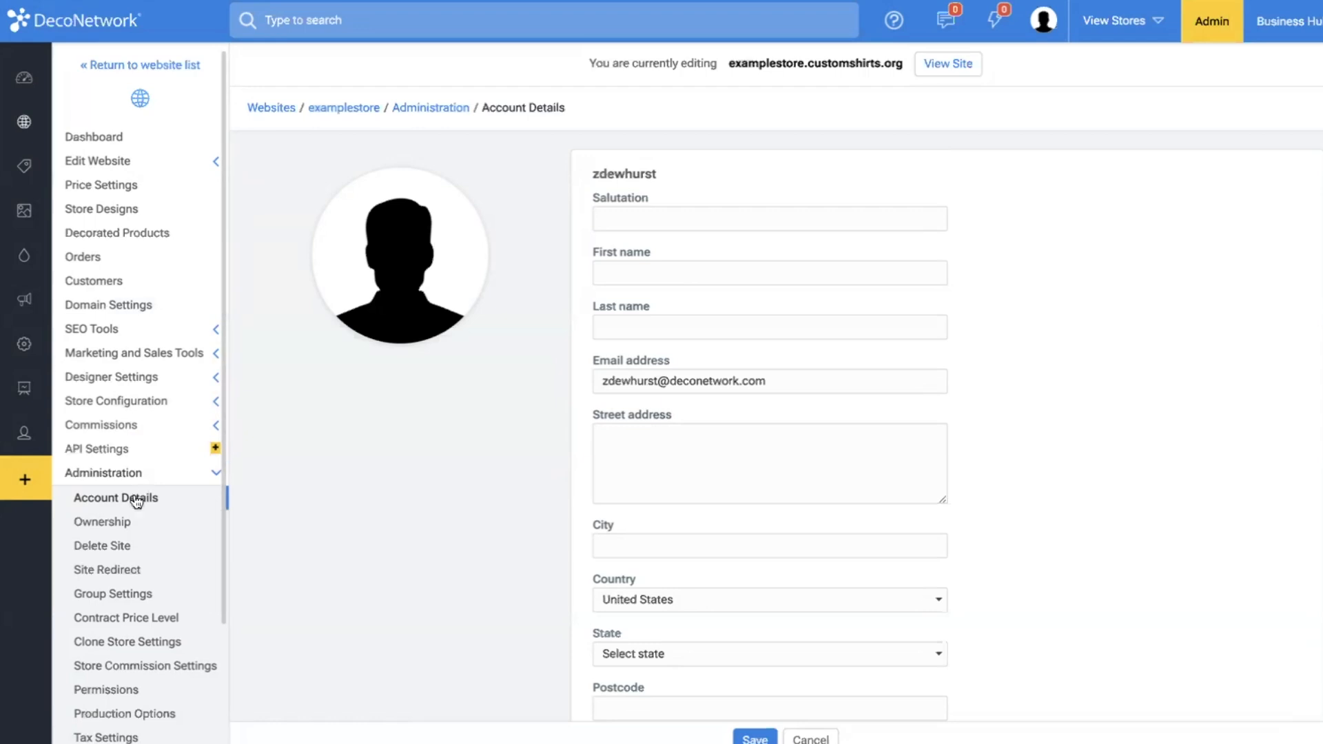
{"action": "left_click_drag", "start_coordinate": [603, 381], "coordinate": [830, 410]}
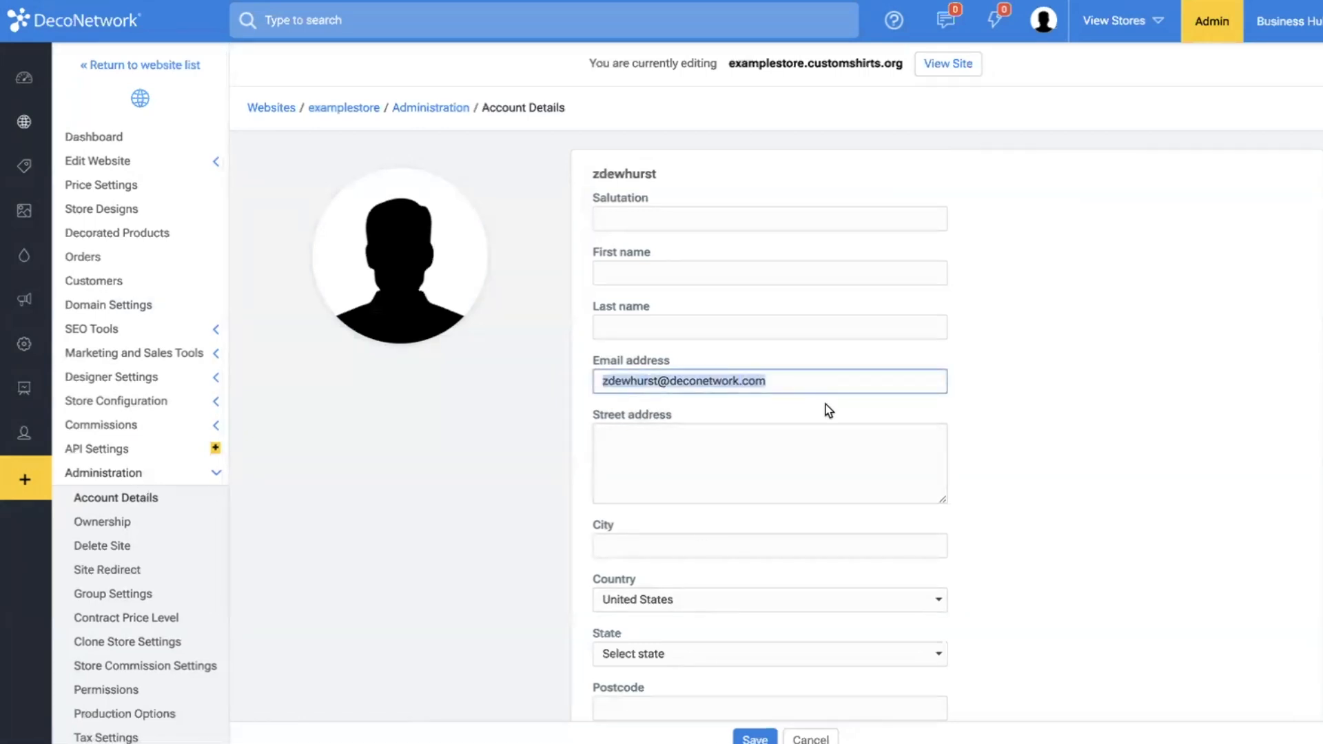
{"action": "scroll", "coordinate": [826, 404], "scroll_direction": "down", "scroll_amount": 7}
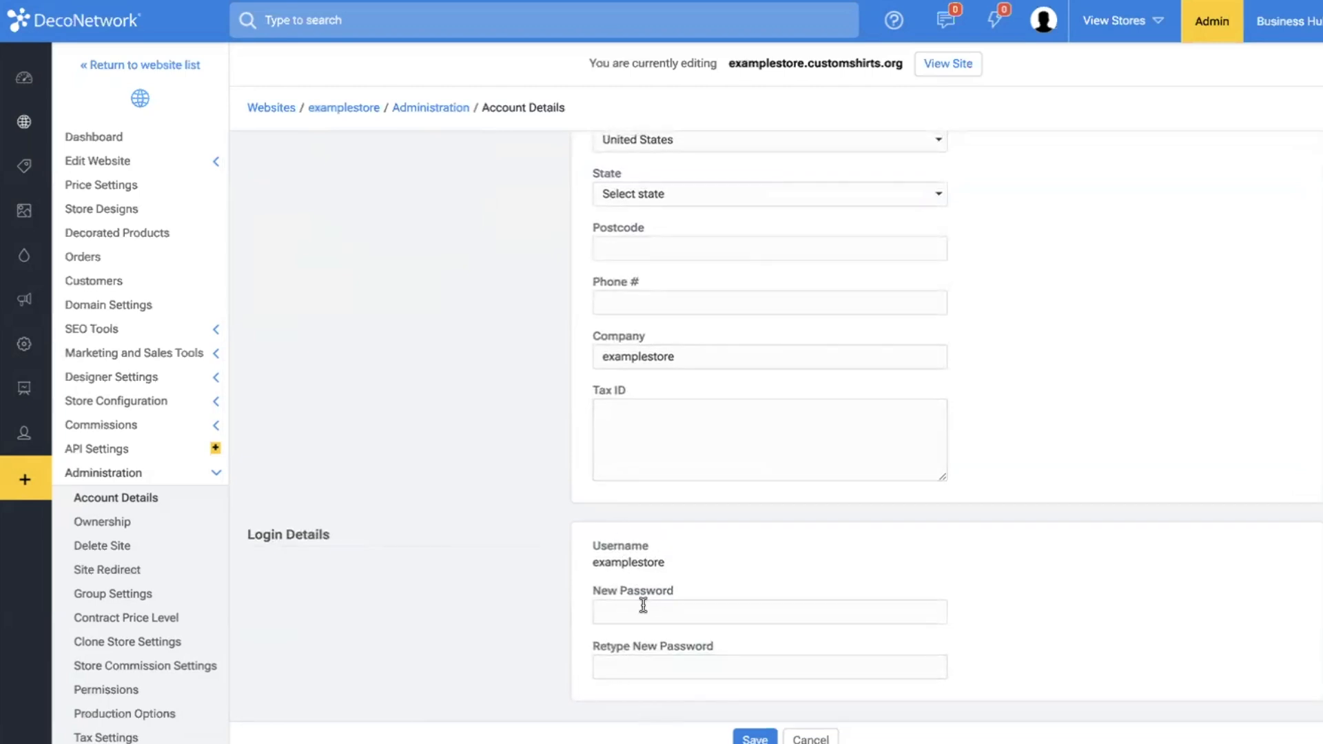
{"action": "scroll", "coordinate": [636, 586], "scroll_direction": "up", "scroll_amount": 5}
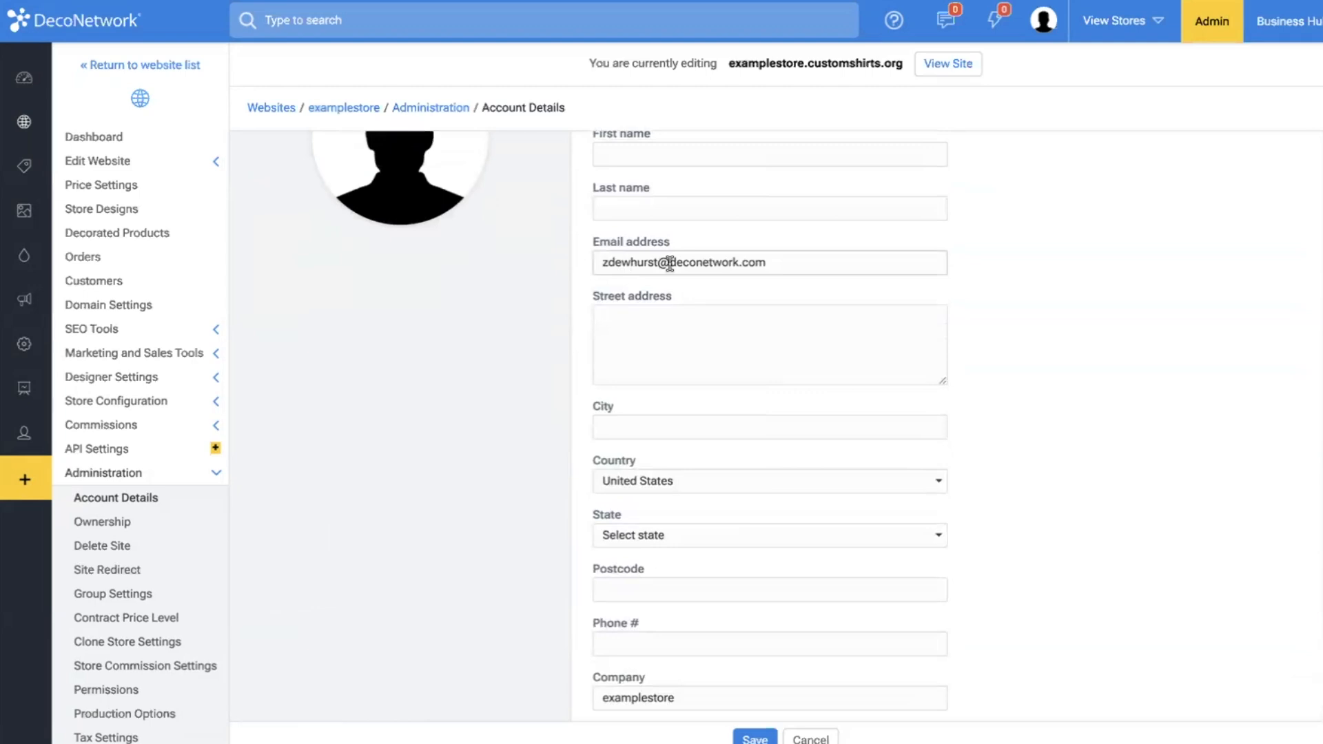
Return to examplestore's customer options and require customers to be logged in to view the website.
{"action": "left_click", "coordinate": [180, 474]}
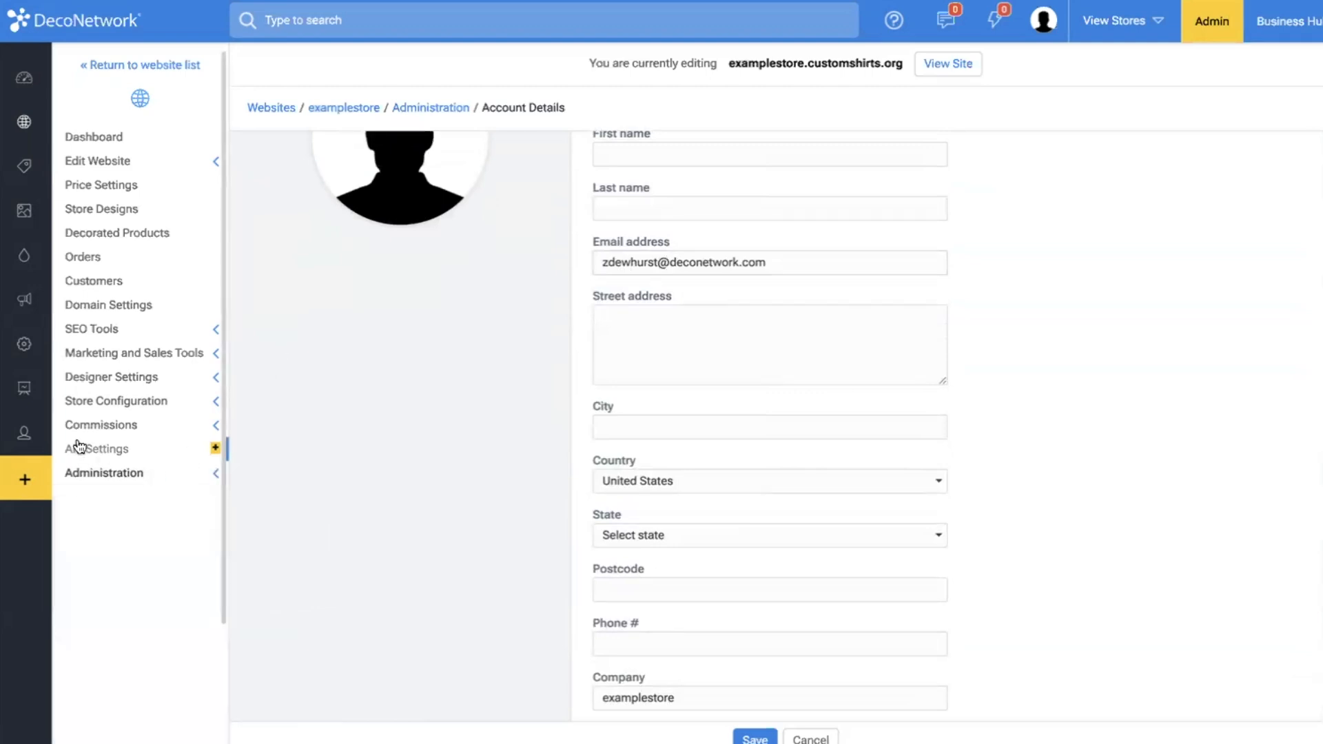
{"action": "left_click", "coordinate": [118, 428]}
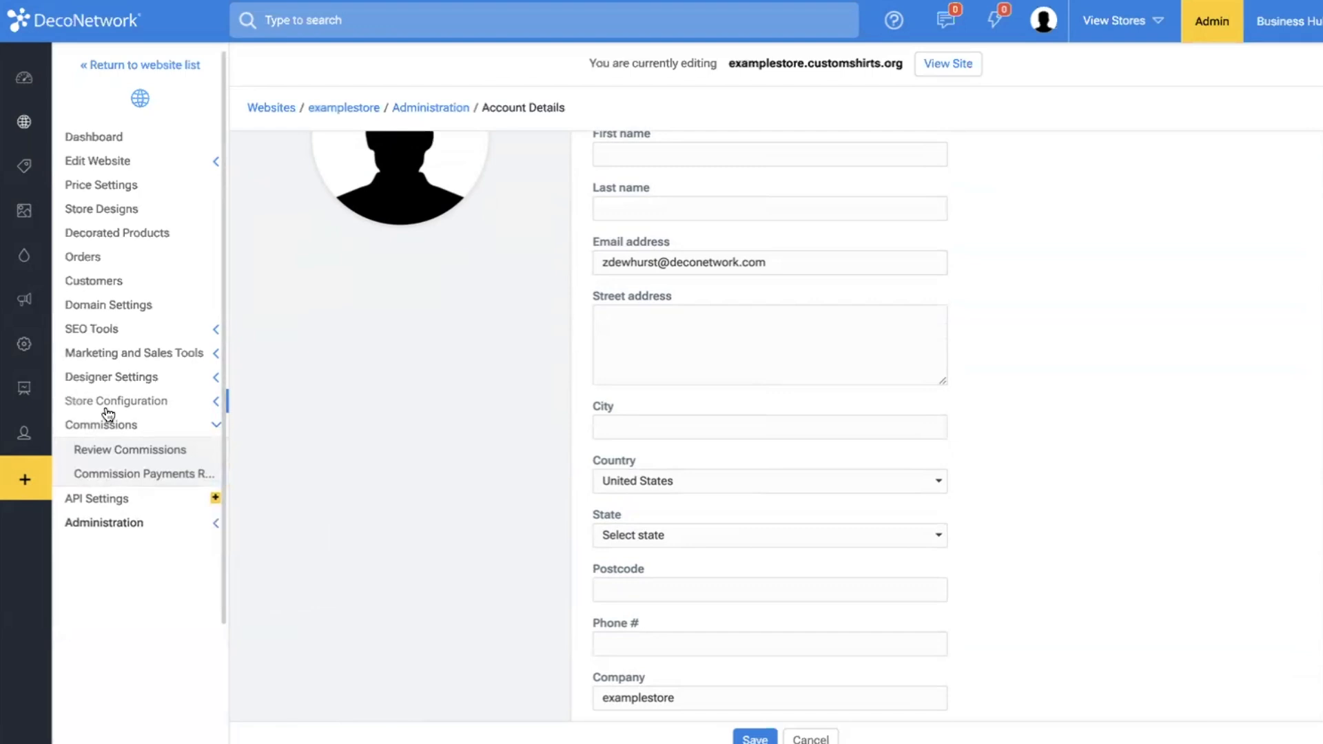
{"action": "left_click", "coordinate": [108, 406]}
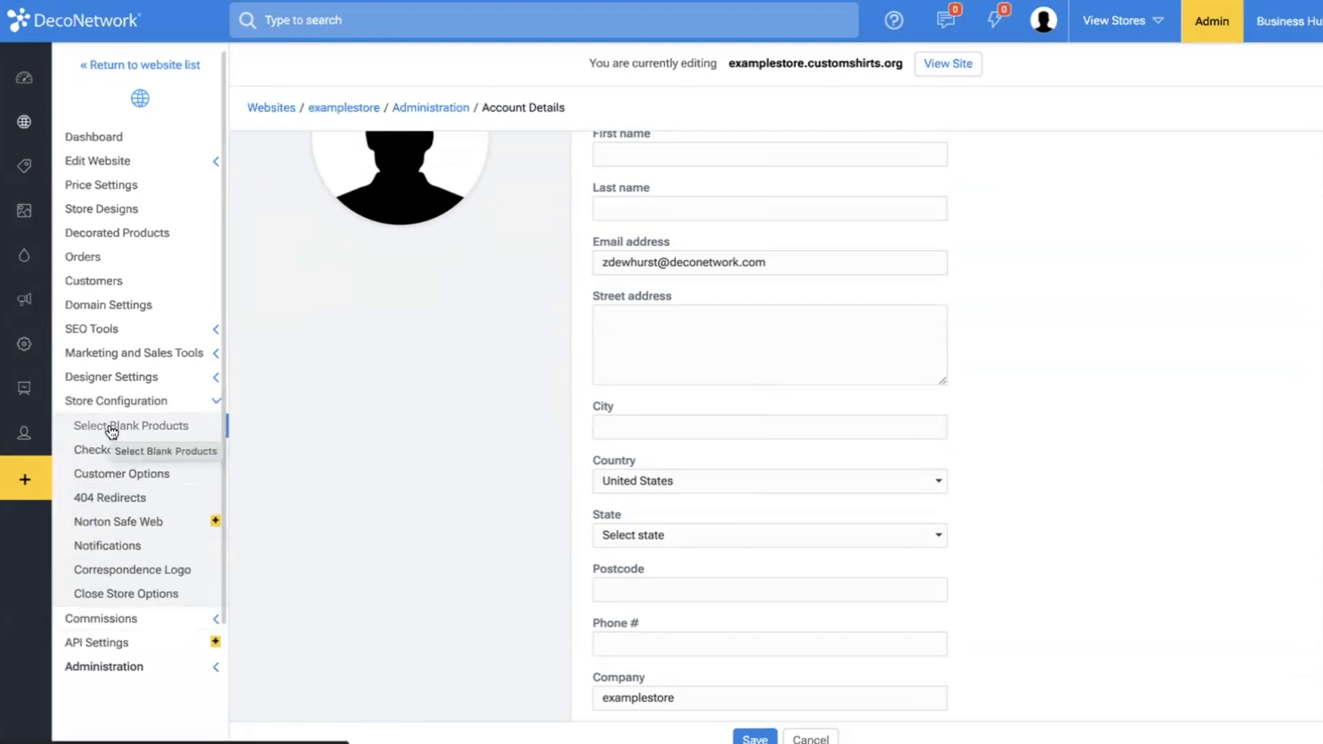
{"action": "left_click", "coordinate": [115, 476]}
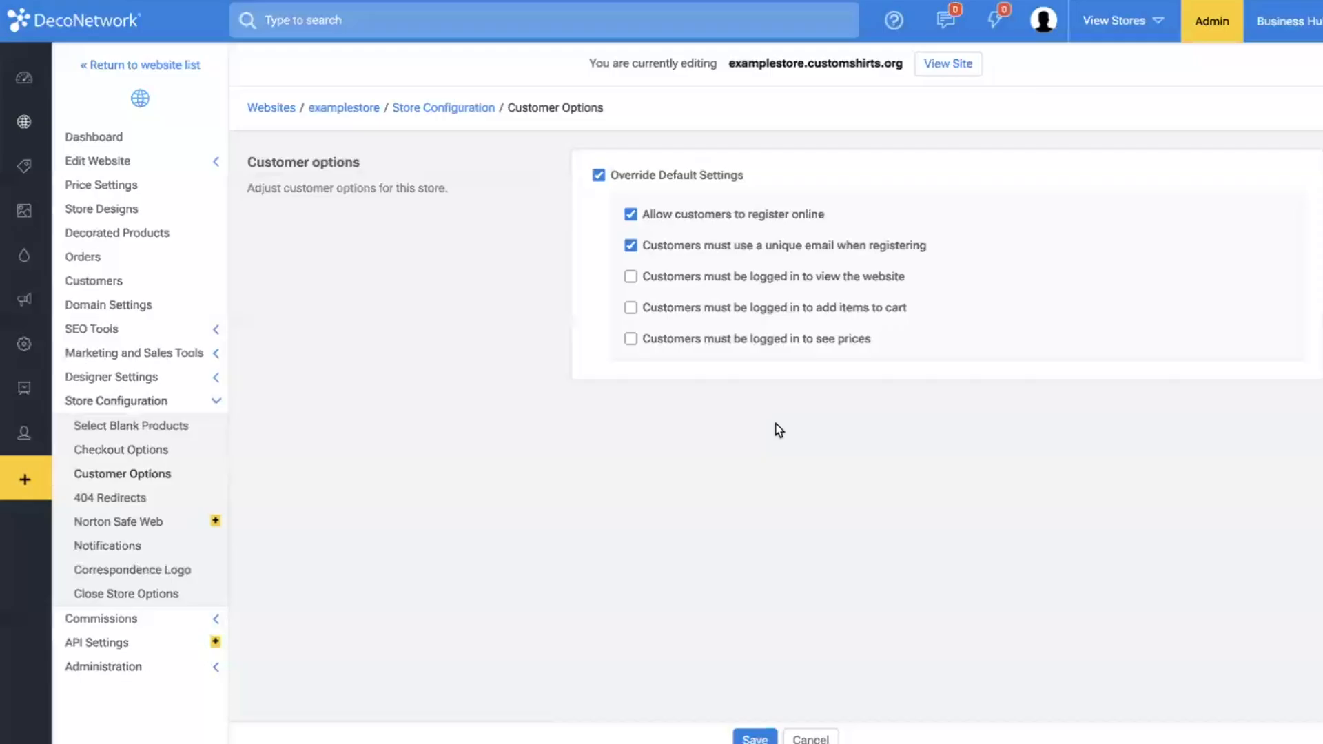
{"action": "left_click", "coordinate": [682, 281]}
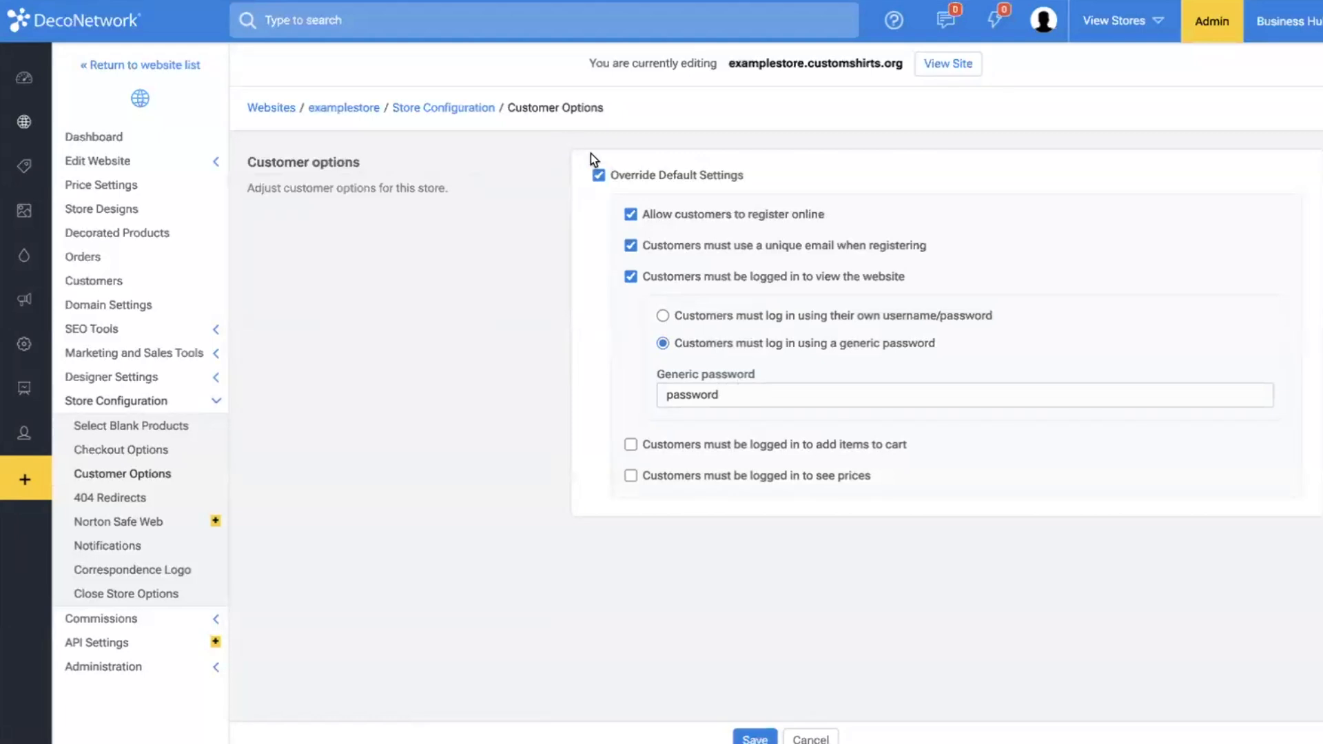
Remove the requirement for examplestore's customers to be logged in to view the website.
{"action": "left_click", "coordinate": [630, 278]}
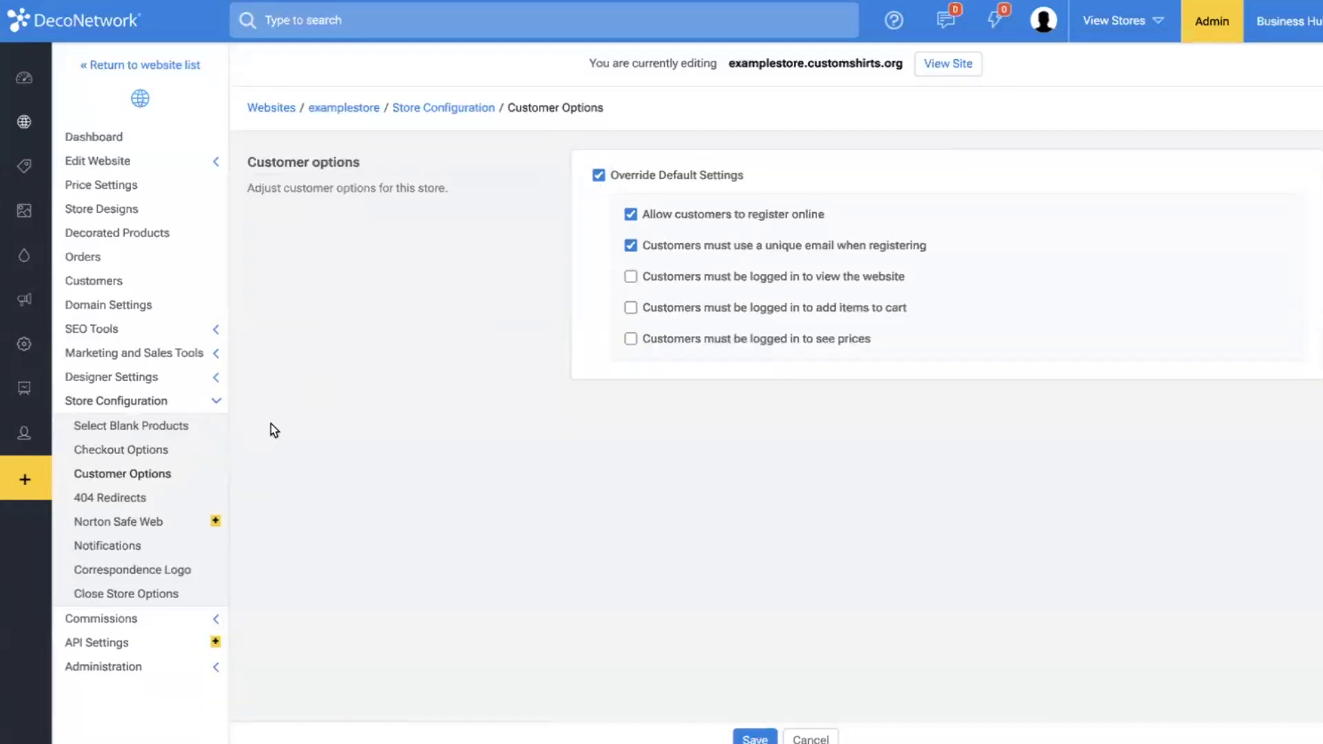
Try a store close date of 3 November 2024 in examplestore's close store options.
{"action": "left_click", "coordinate": [156, 595]}
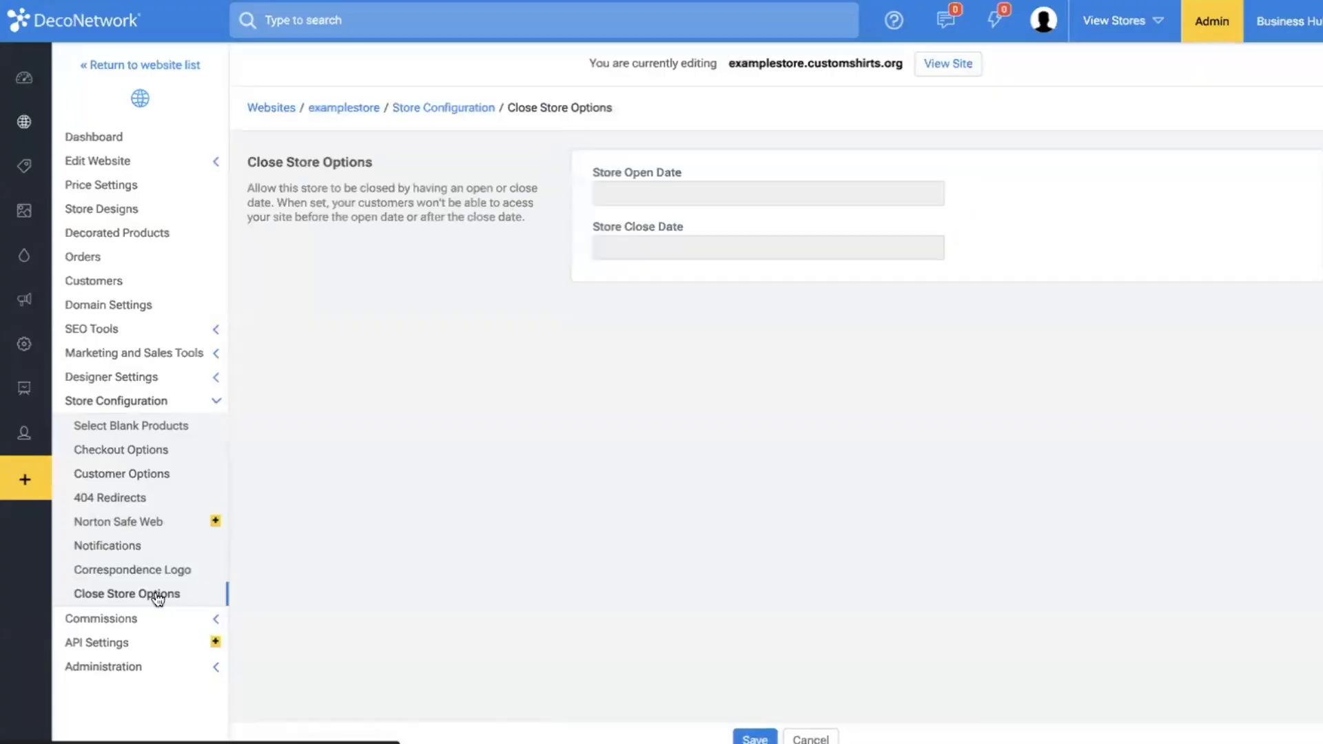
{"action": "left_click", "coordinate": [962, 247]}
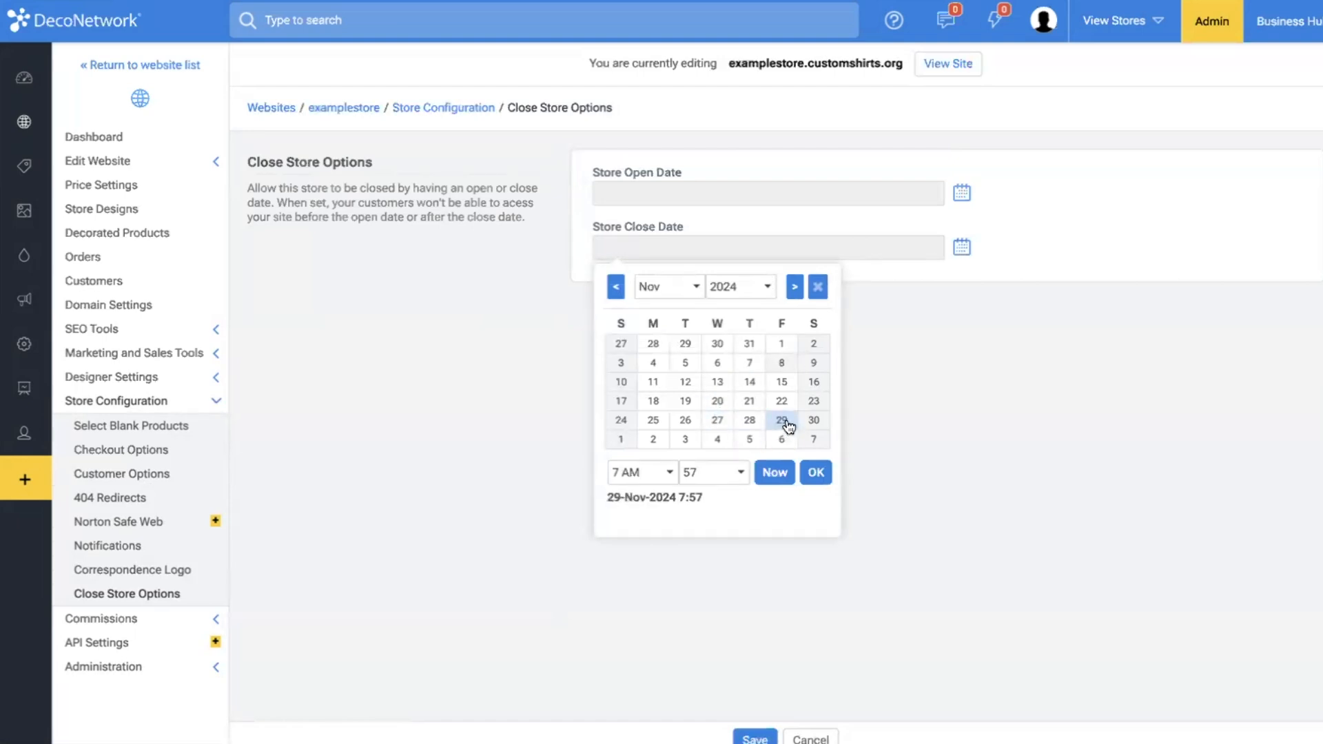
{"action": "left_click", "coordinate": [629, 367]}
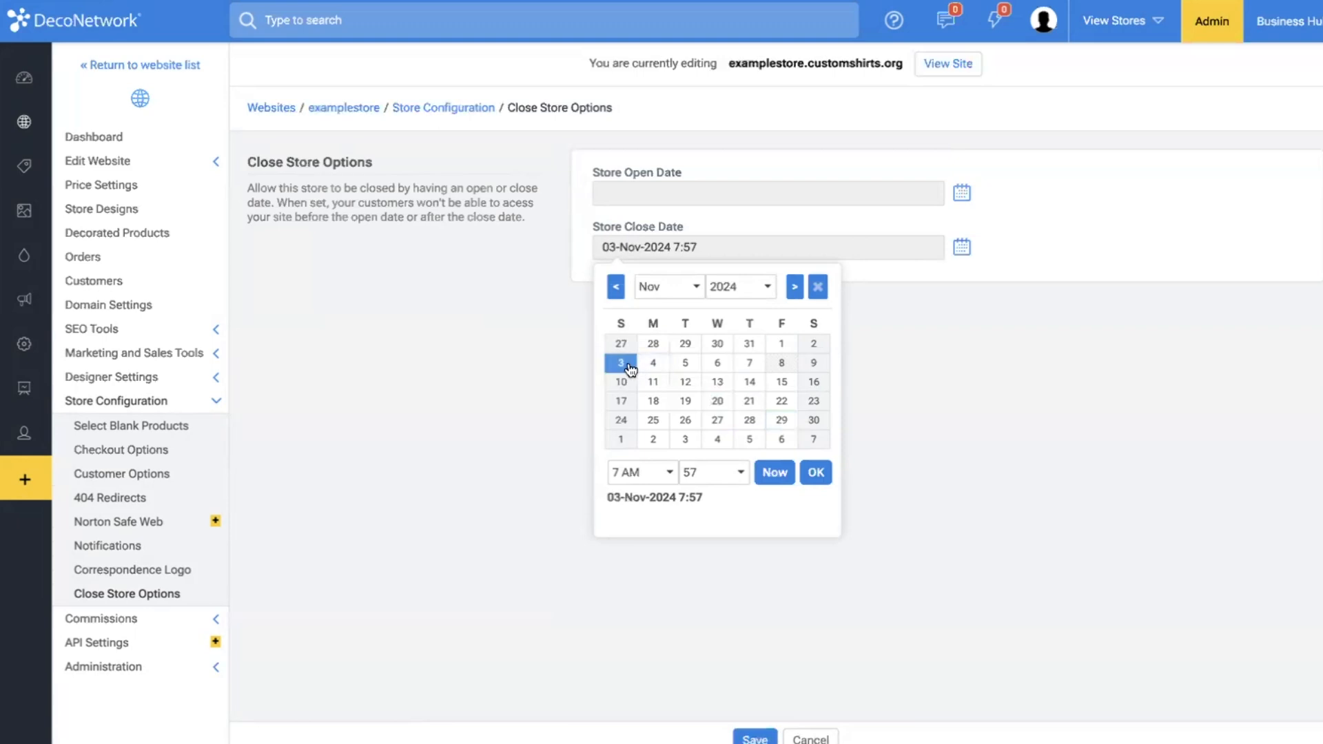
{"action": "left_click", "coordinate": [495, 452]}
{"action": "left_click", "coordinate": [963, 247]}
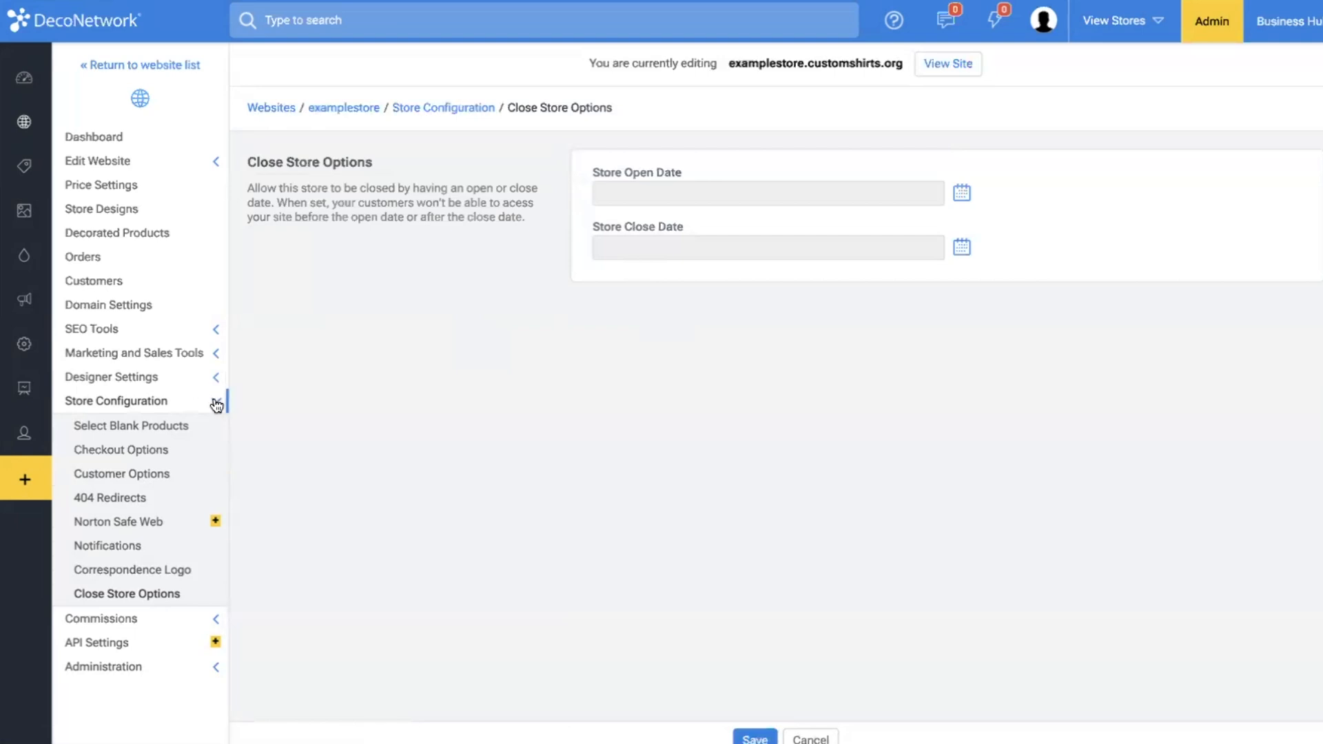
Open examplestore's domain settings and examine the customshirts.org part of its primary domain.
{"action": "left_click", "coordinate": [216, 405]}
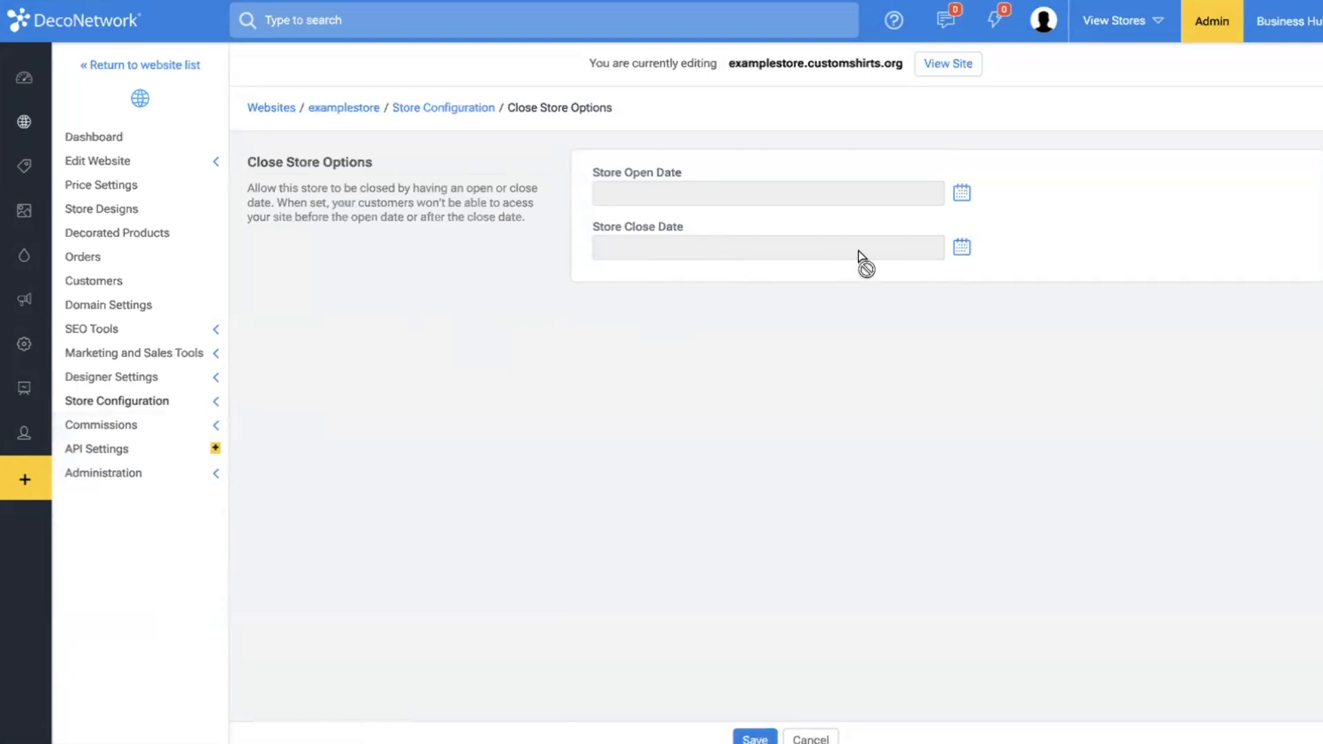
{"action": "left_click", "coordinate": [179, 378]}
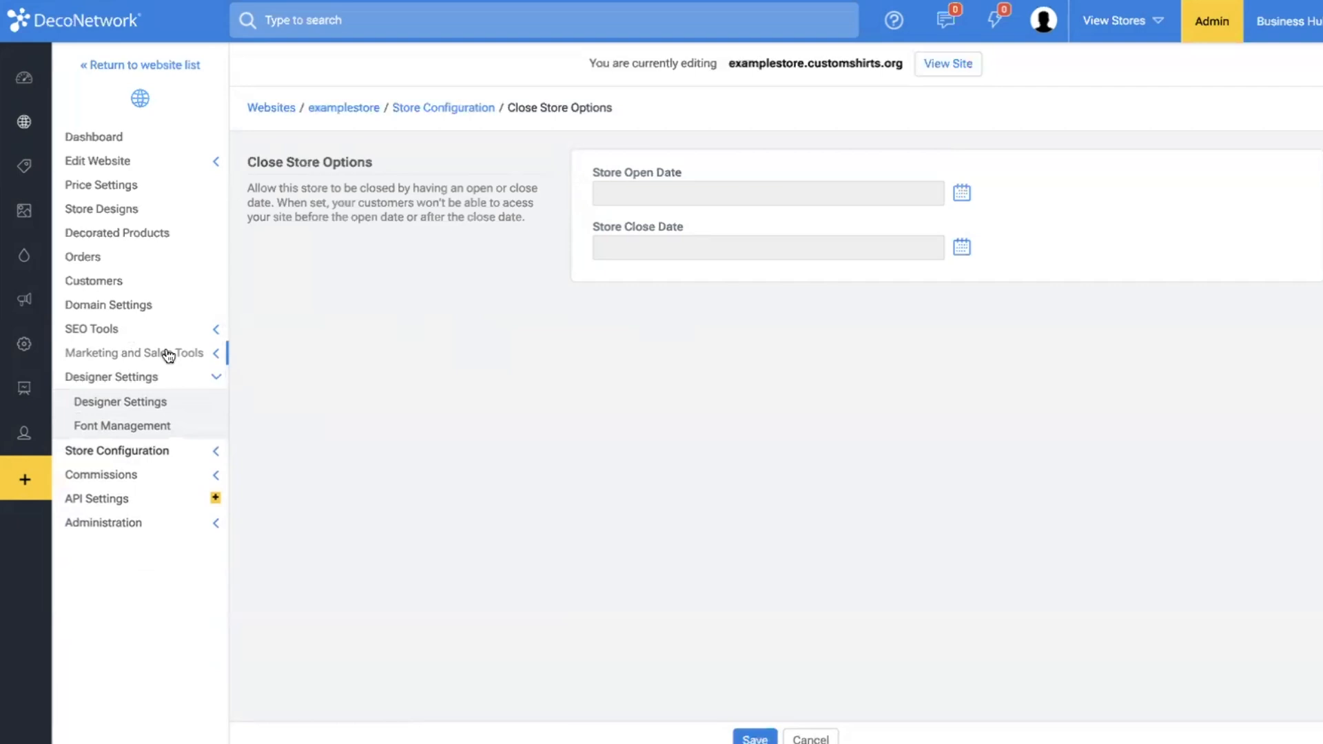
{"action": "left_click", "coordinate": [167, 355]}
{"action": "left_click", "coordinate": [152, 329]}
{"action": "left_click", "coordinate": [147, 310]}
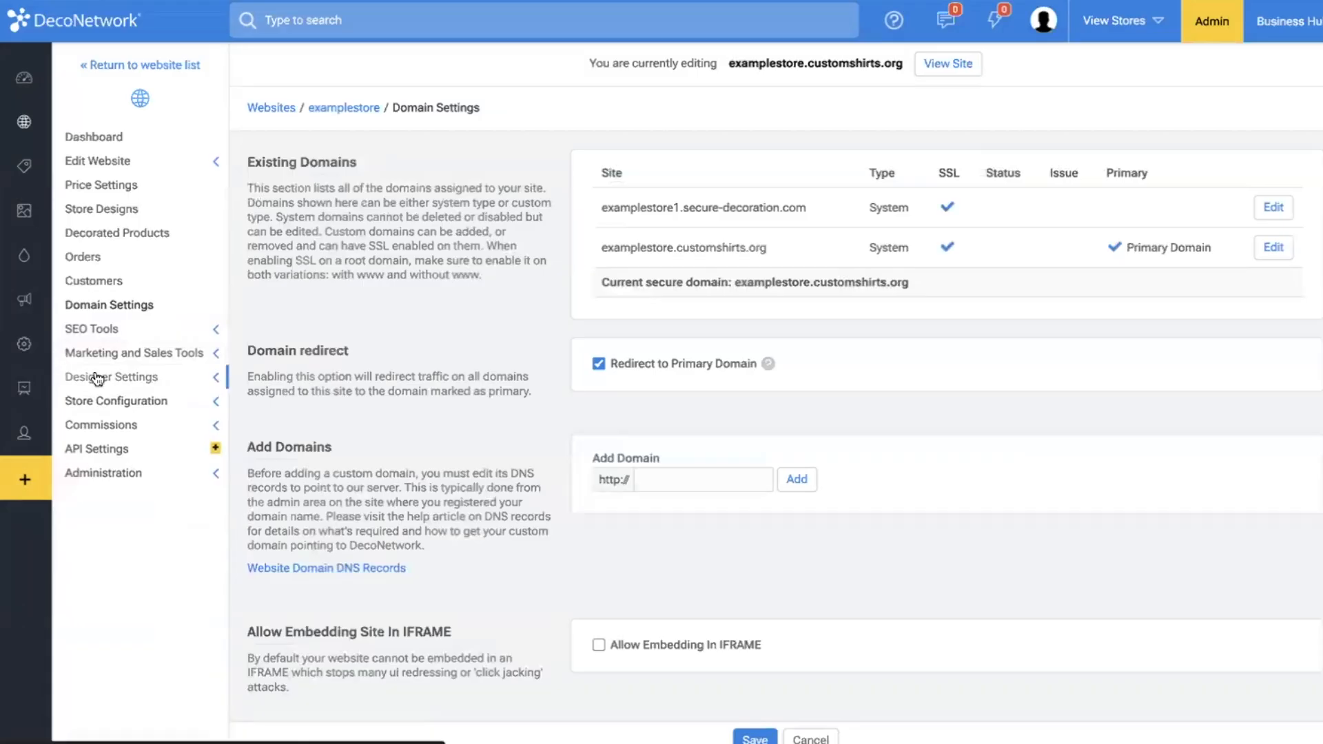
{"action": "left_click_drag", "start_coordinate": [676, 247], "coordinate": [814, 247]}
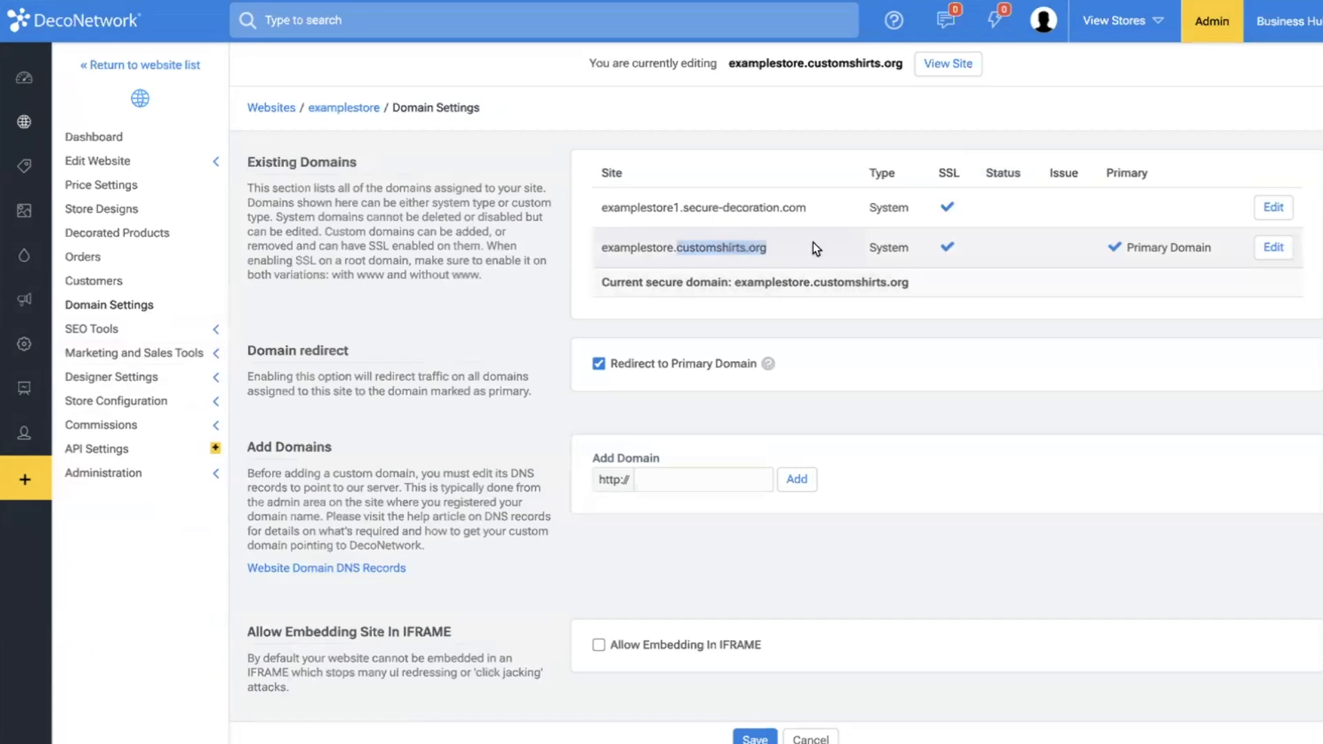
Review the domains offered to store owners in the global store subdomains and return to the website list.
{"action": "mouse_move", "coordinate": [19, 138]}
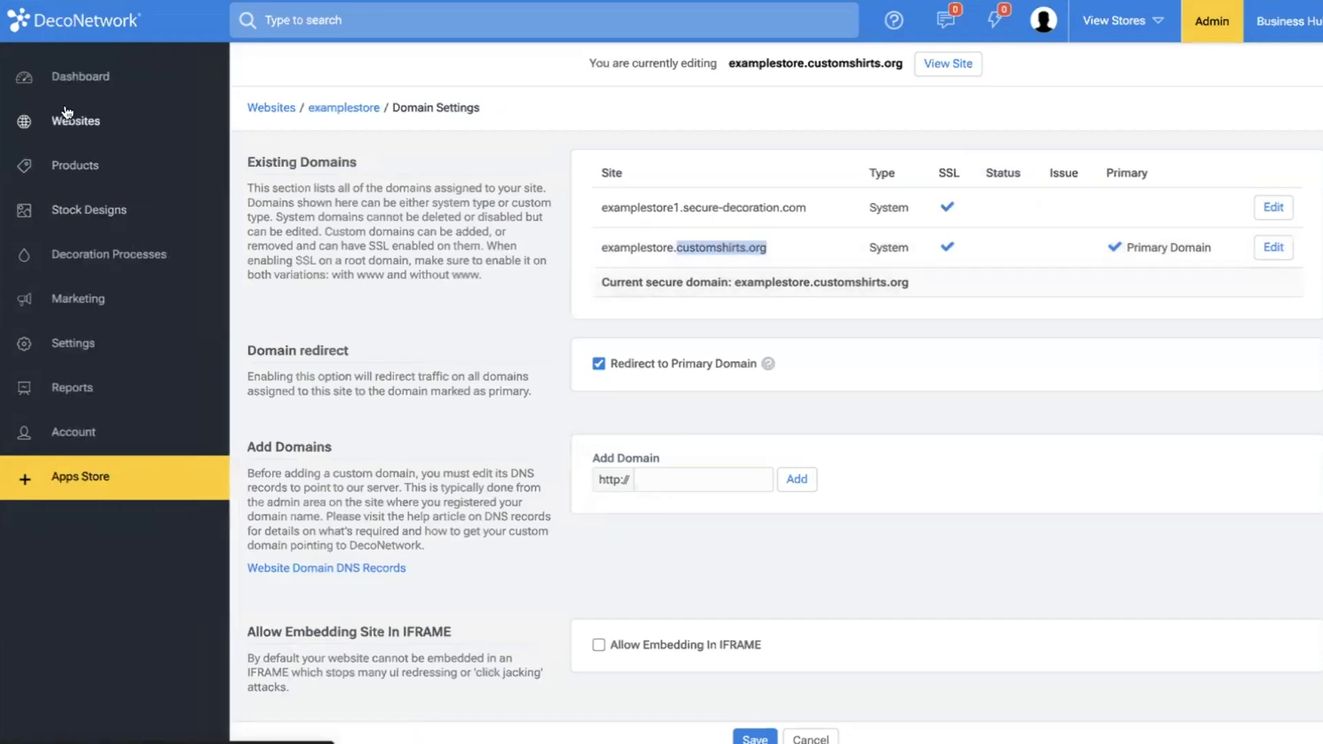
{"action": "left_click", "coordinate": [55, 126]}
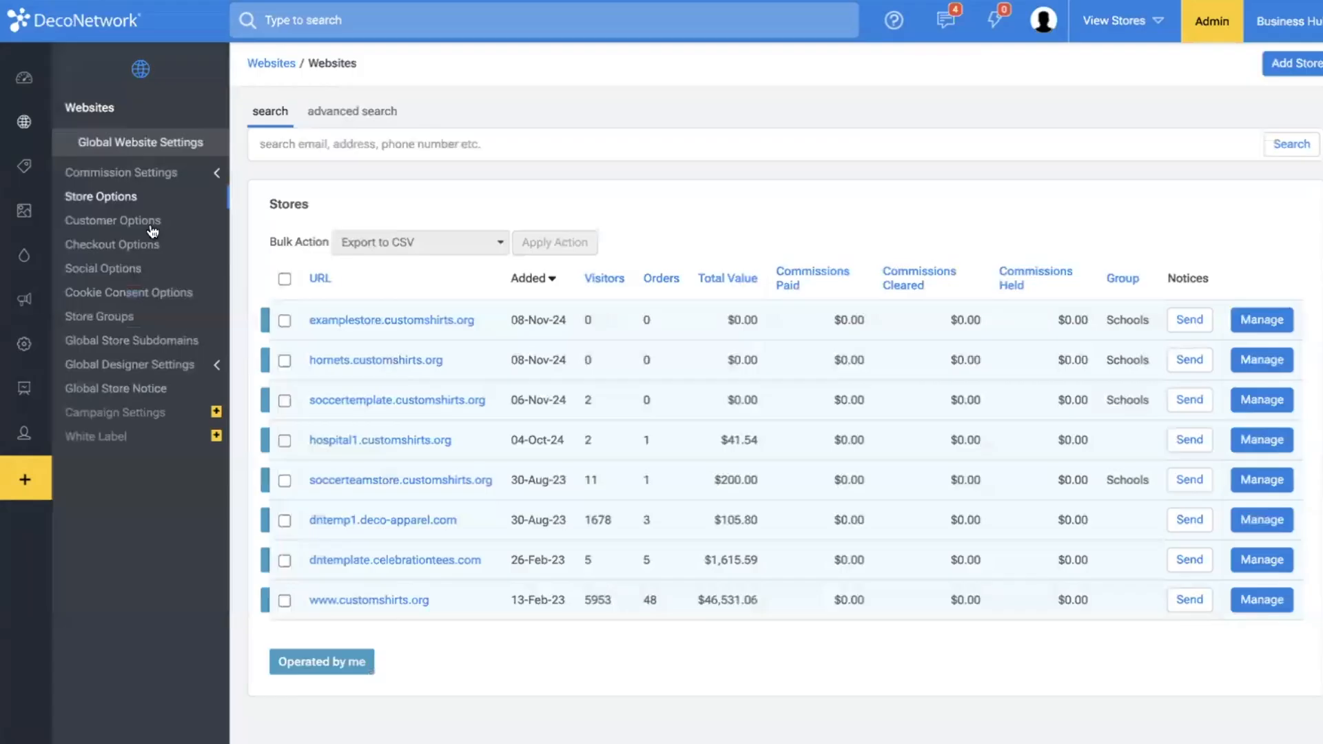
{"action": "left_click", "coordinate": [140, 342]}
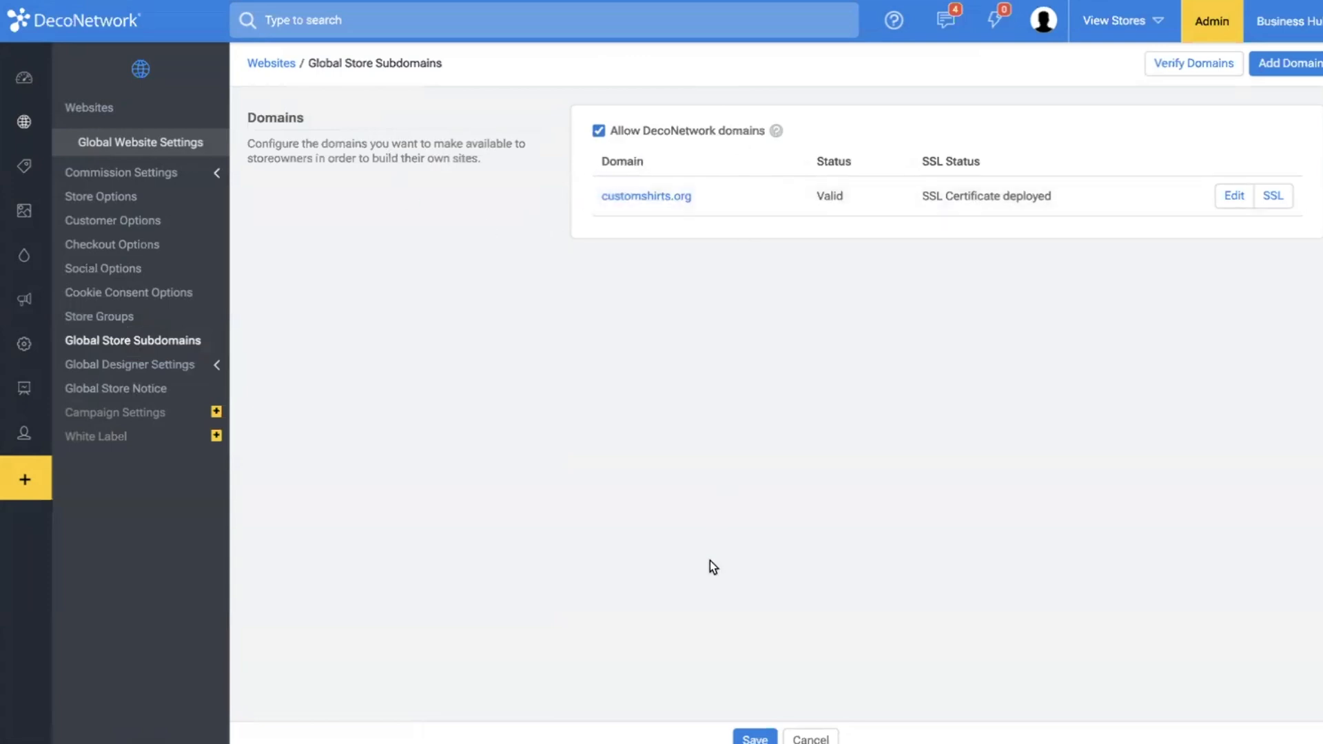
{"action": "scroll", "coordinate": [317, 326], "scroll_direction": "left", "scroll_amount": 5}
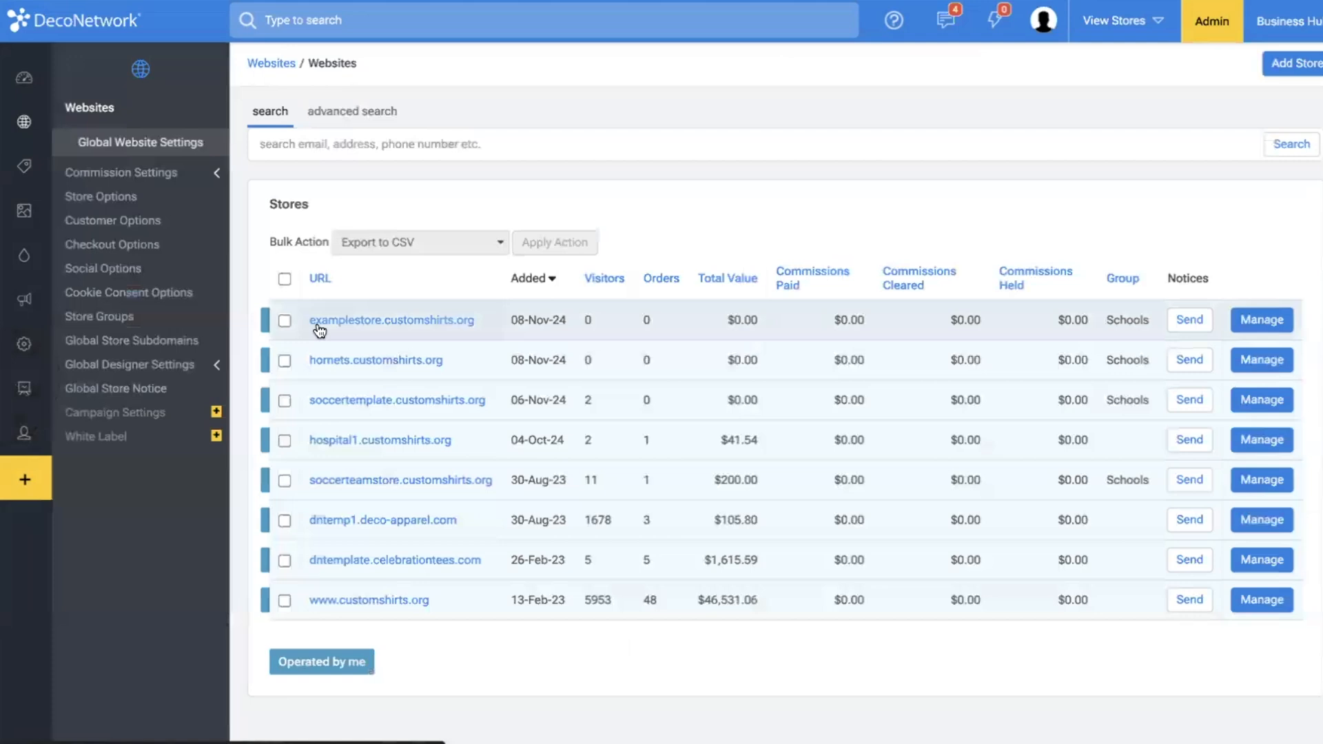
Go back into examplestore's administration and view its orders.
{"action": "left_click", "coordinate": [373, 322]}
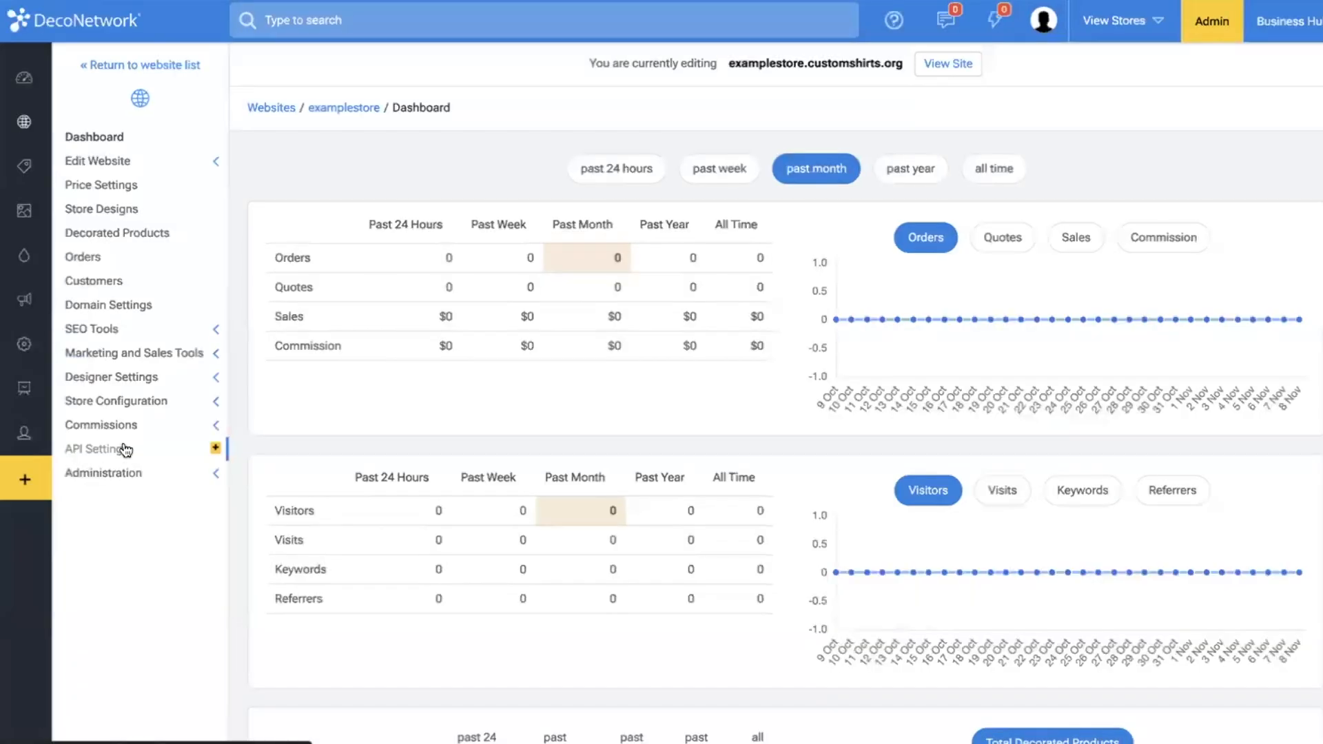
{"action": "left_click", "coordinate": [128, 403]}
{"action": "left_click", "coordinate": [131, 377]}
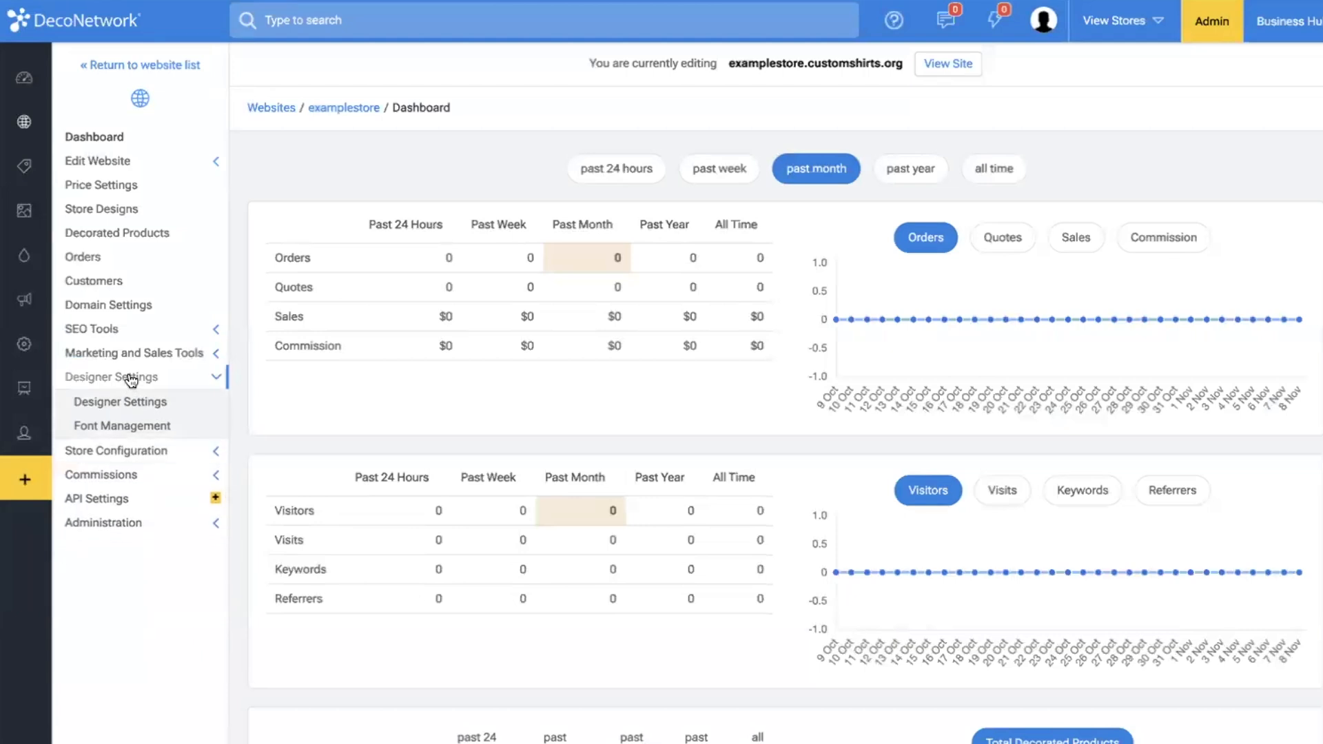
{"action": "left_click", "coordinate": [104, 272]}
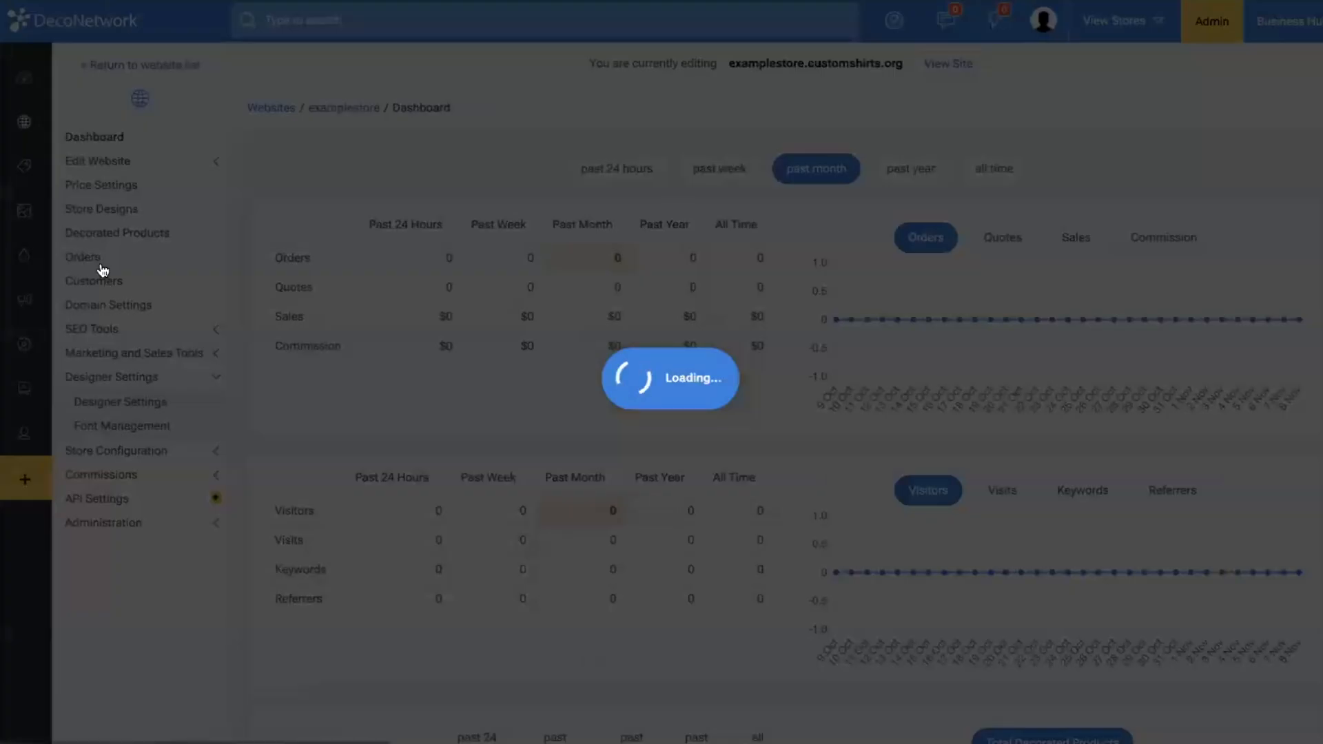
{"action": "left_click", "coordinate": [84, 252]}
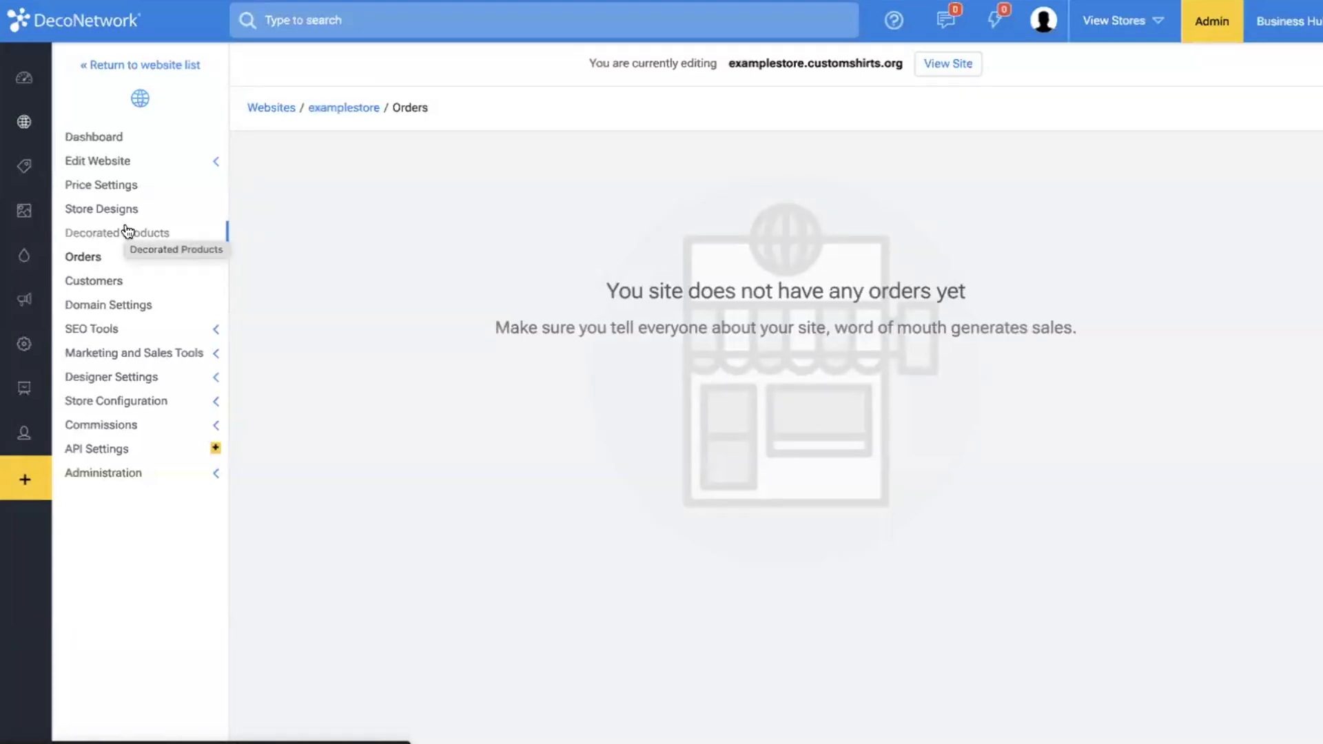
Open examplestore's price settings and try default percentage-of-wholesale markups of 20% and 50%.
{"action": "left_click", "coordinate": [96, 188]}
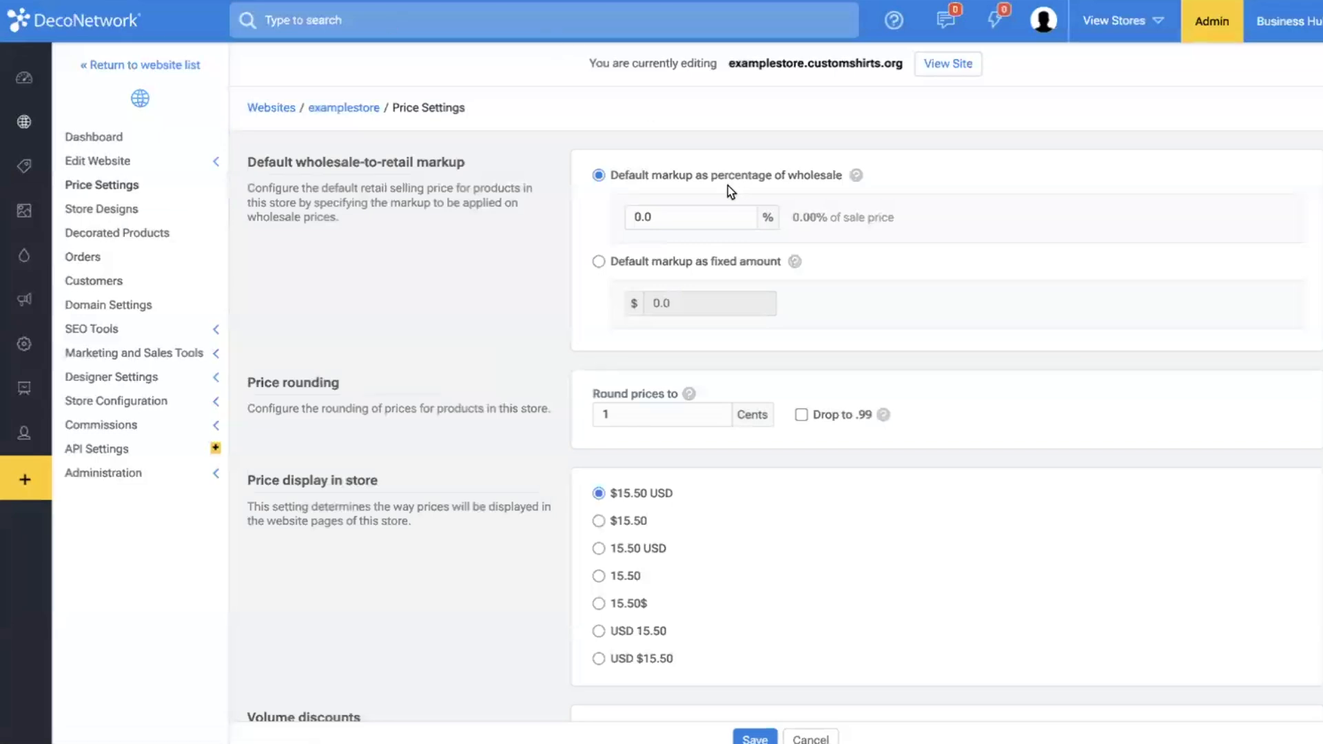
{"action": "left_click", "coordinate": [702, 215]}
{"action": "type", "text": "2"}
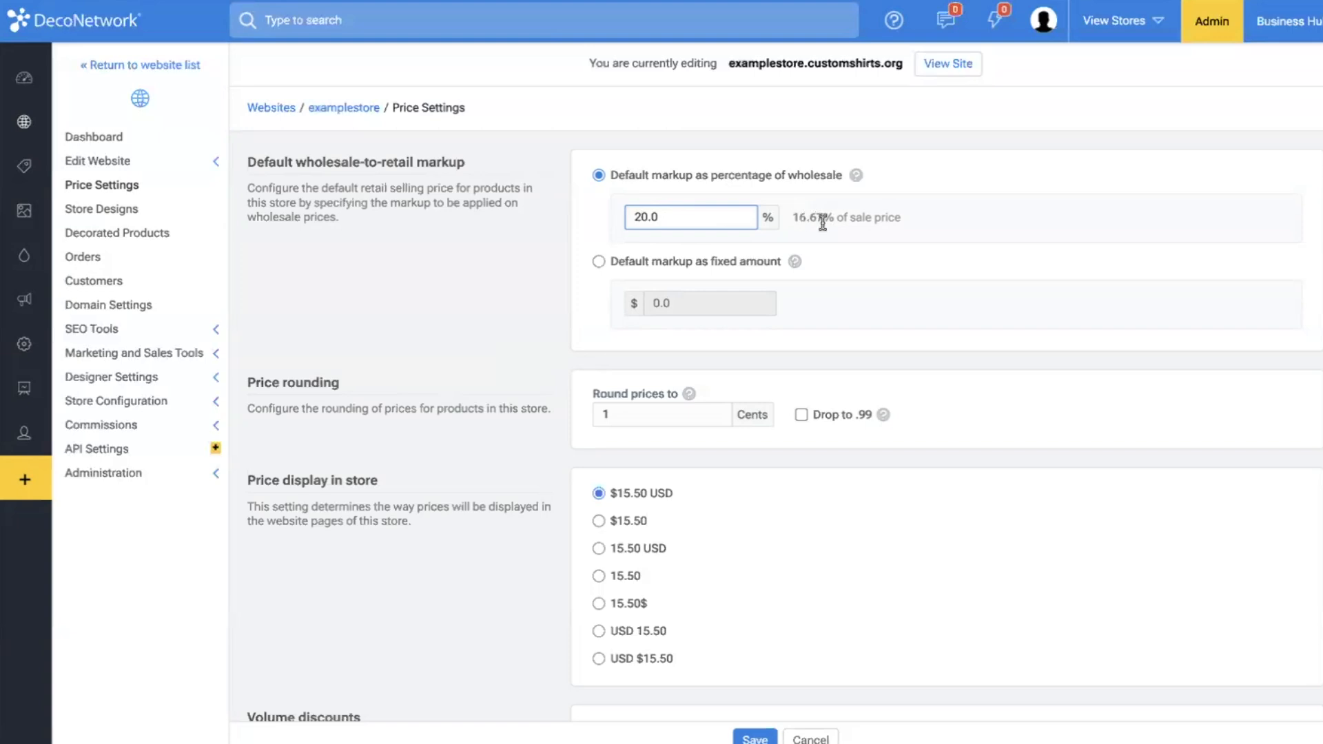
{"action": "double_click", "coordinate": [720, 219]}
{"action": "type", "text": "50"}
Switch examplestore's default markup to a fixed amount of $5 and save the price settings.
{"action": "left_click", "coordinate": [658, 265]}
{"action": "left_click", "coordinate": [685, 300]}
{"action": "type", "text": "5"}
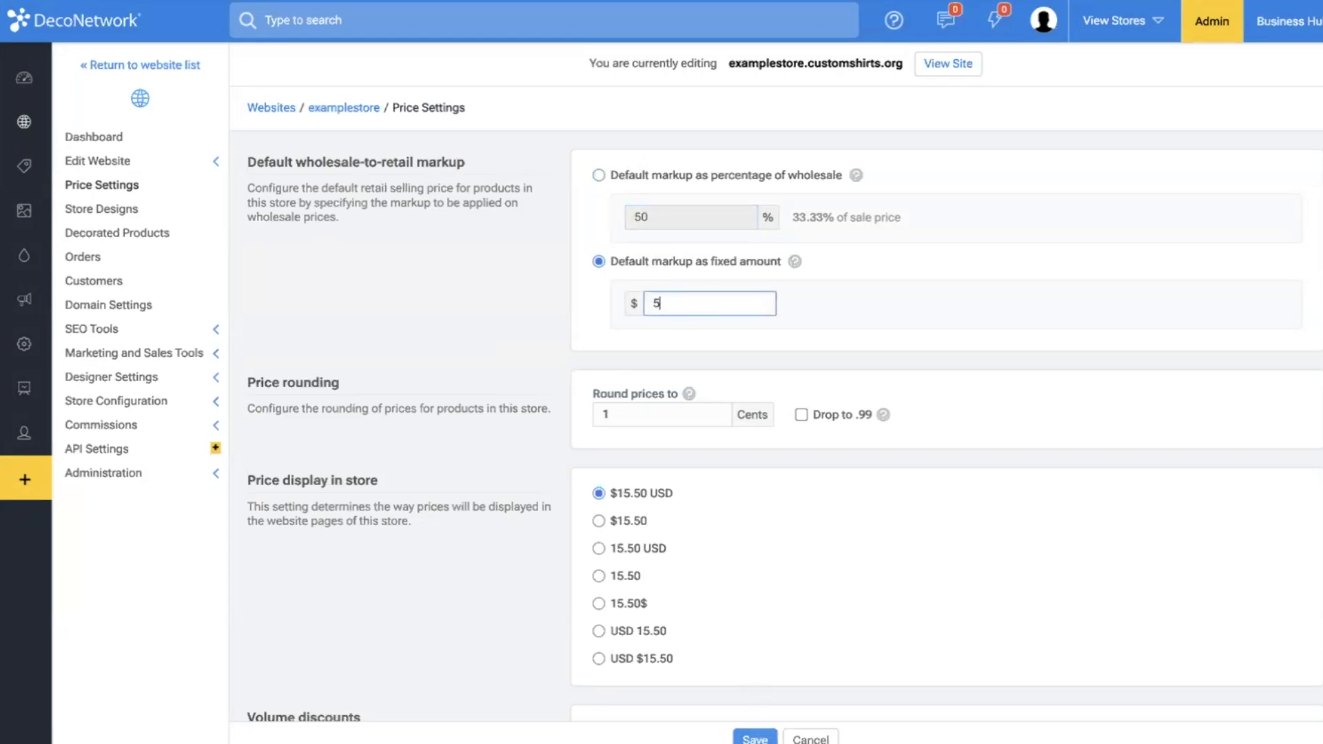
{"action": "key", "text": "Return"}
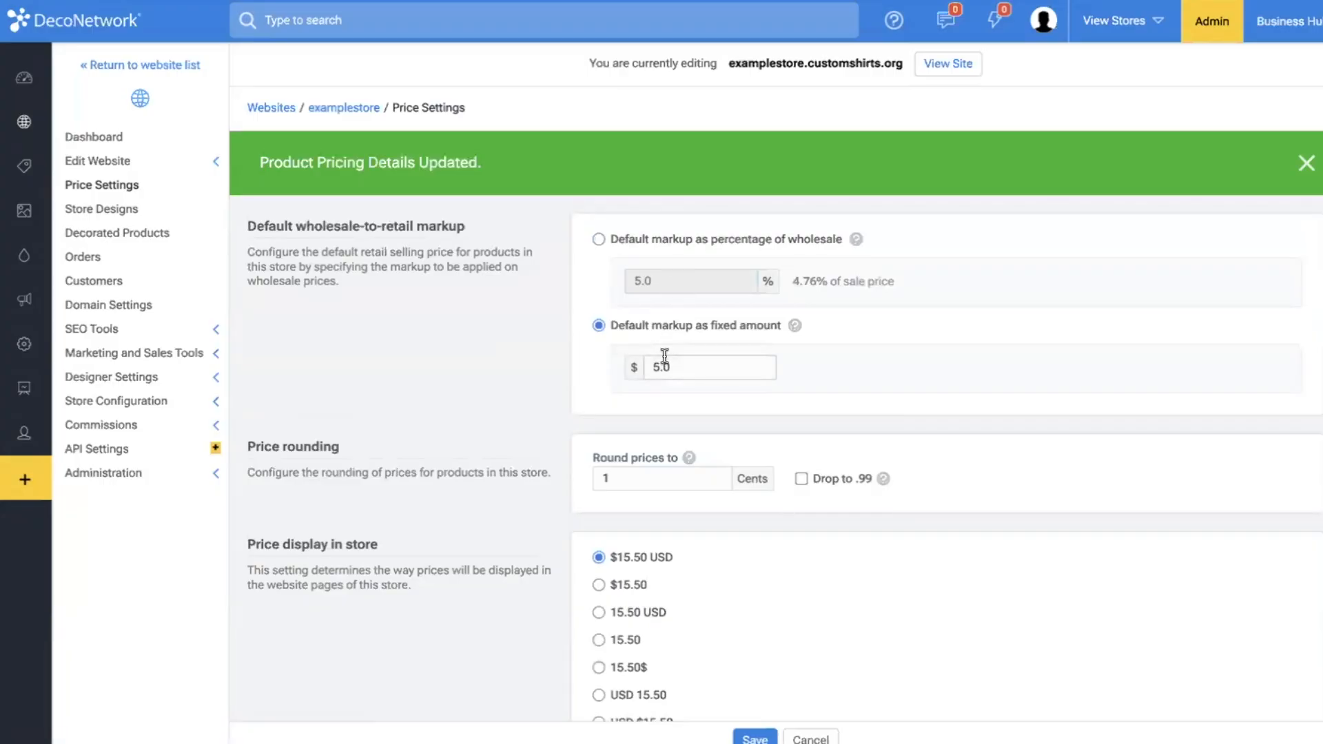
Review the global standard commission rate, referral commission and affiliate transaction fee, and return to the website list.
{"action": "left_click", "coordinate": [68, 126]}
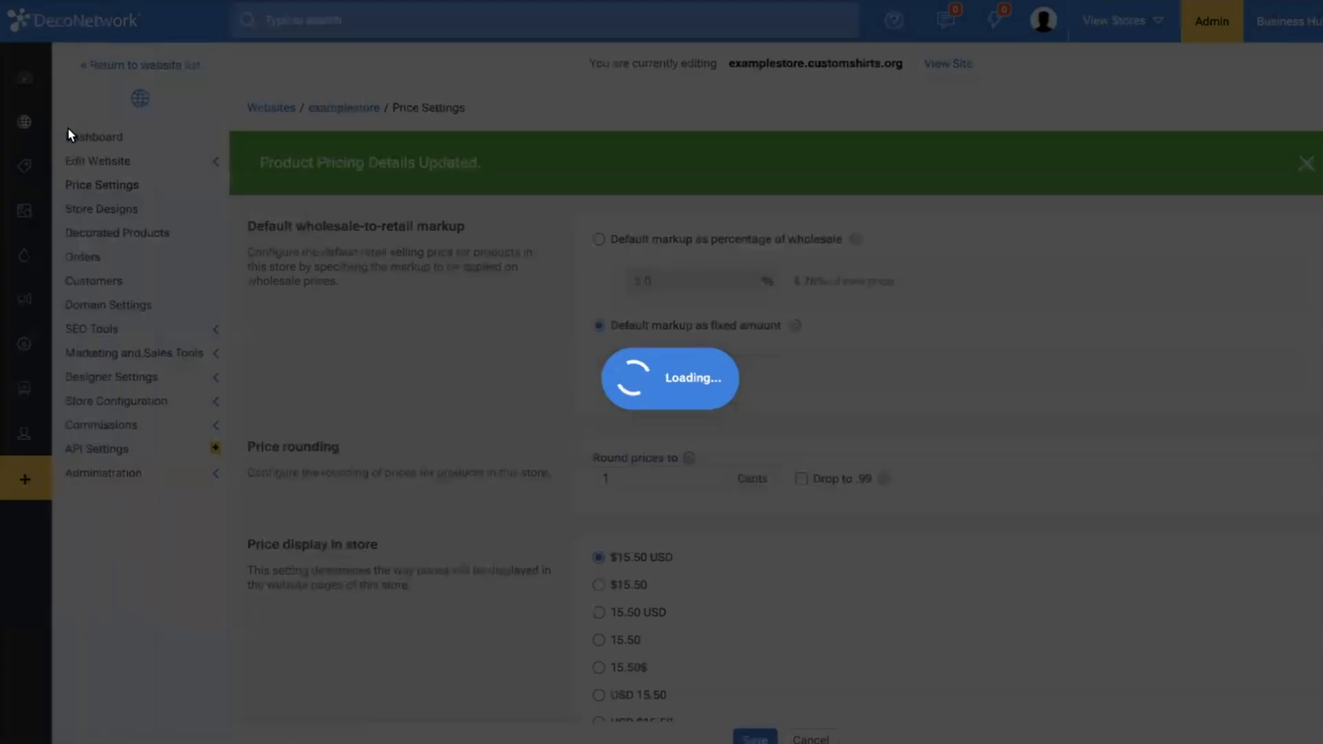
{"action": "left_click", "coordinate": [132, 172]}
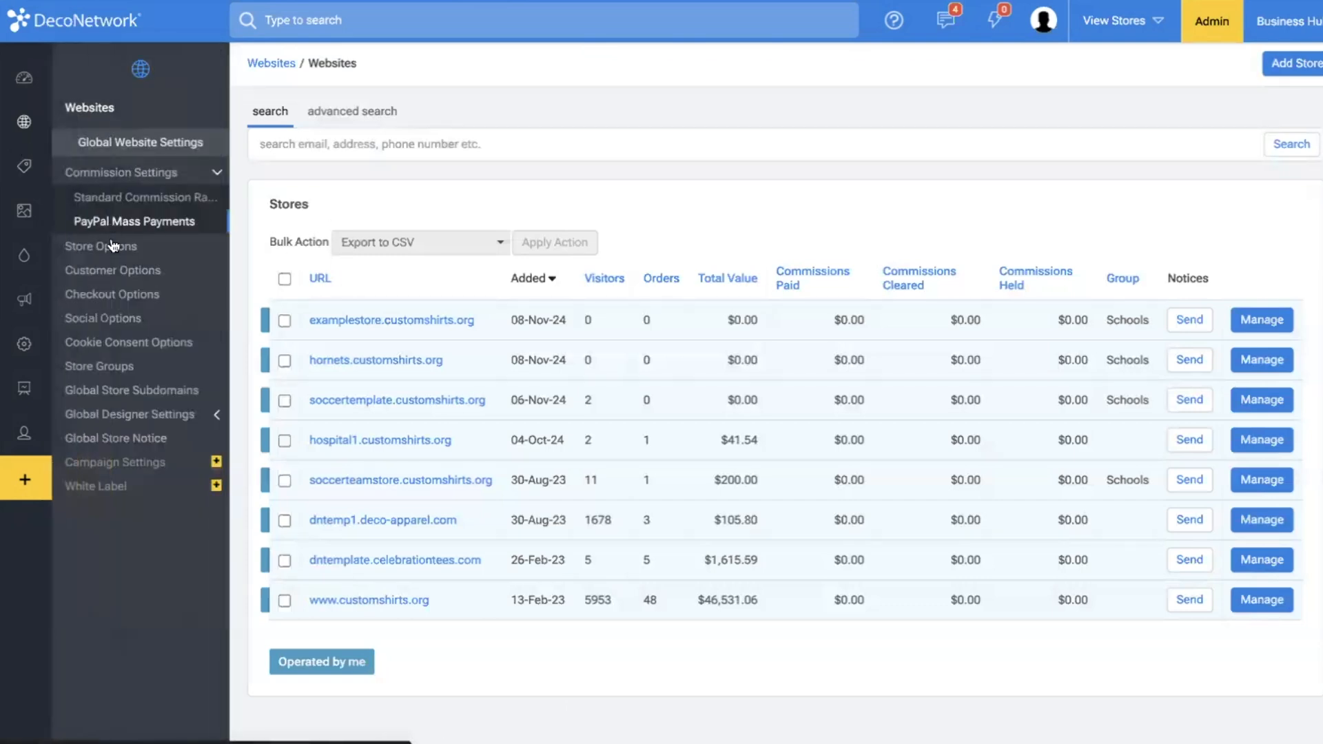
{"action": "left_click", "coordinate": [153, 200]}
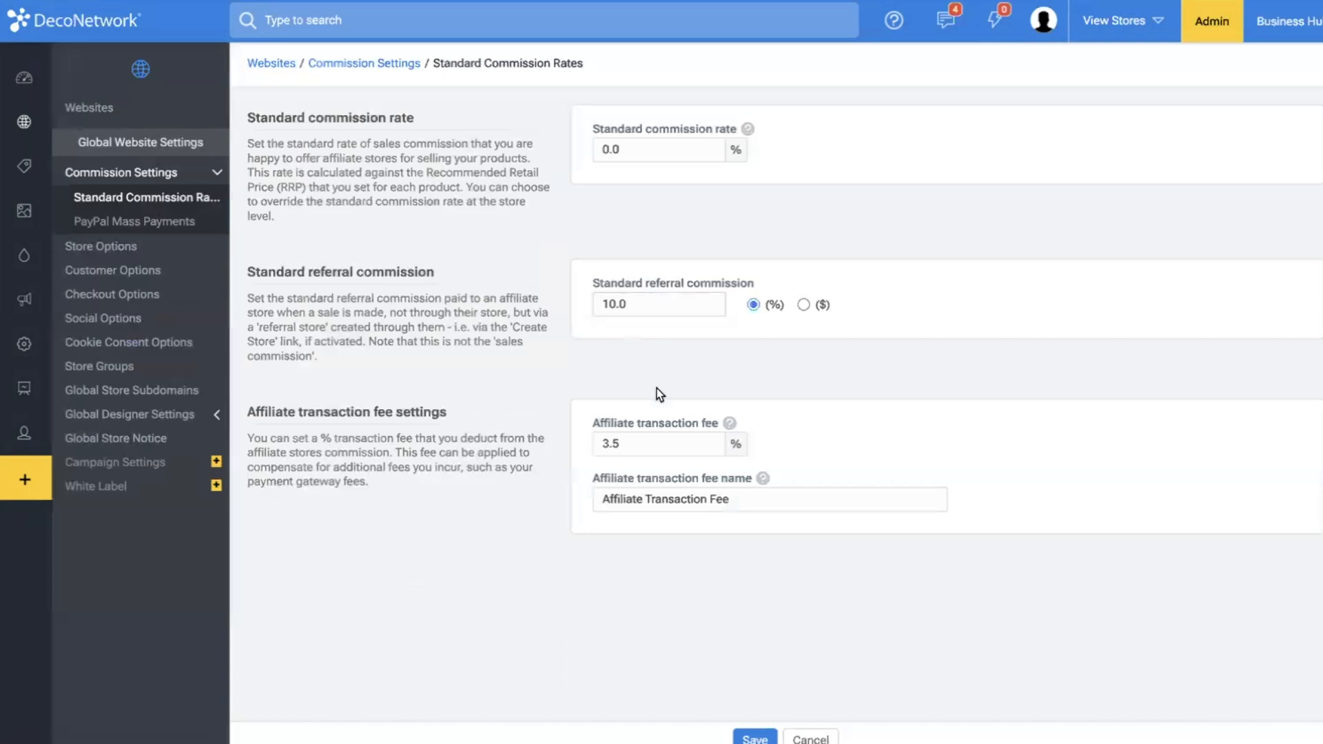
{"action": "left_click", "coordinate": [624, 303]}
{"action": "left_click", "coordinate": [655, 150]}
{"action": "left_click_drag", "start_coordinate": [643, 443], "coordinate": [466, 436]}
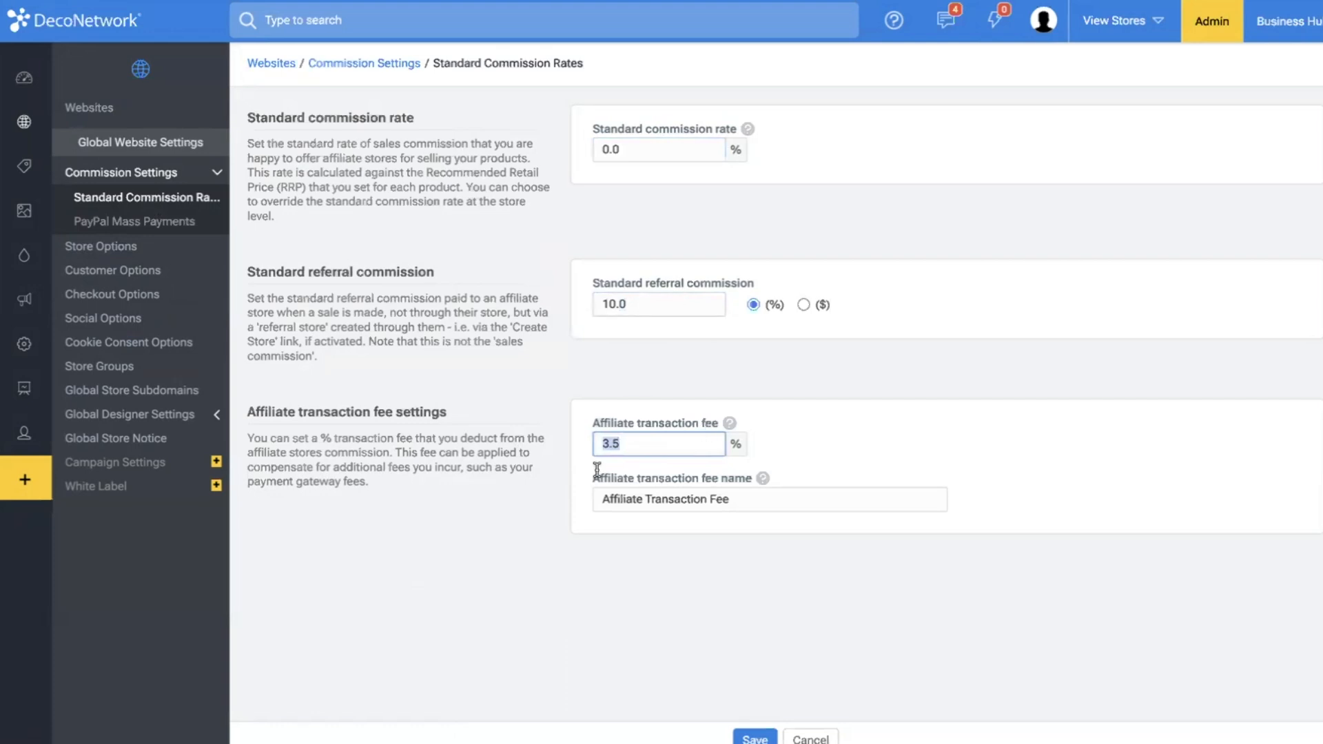
{"action": "scroll", "coordinate": [466, 392], "scroll_direction": "left", "scroll_amount": 5}
{"action": "scroll", "coordinate": [467, 398], "scroll_direction": "left", "scroll_amount": 5}
{"action": "scroll", "coordinate": [468, 399], "scroll_direction": "right", "scroll_amount": 5}
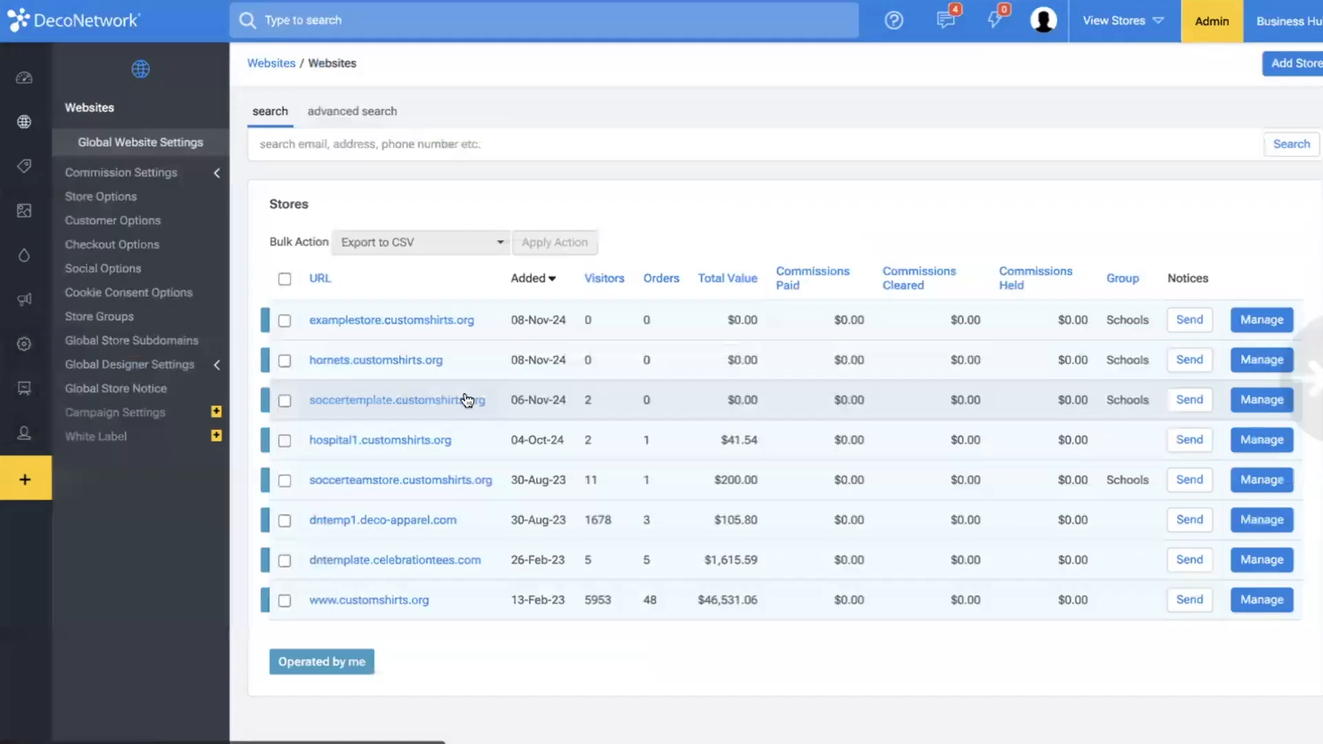
Go into examplestore, view its store designs and open its decorated products list.
{"action": "left_click", "coordinate": [368, 319]}
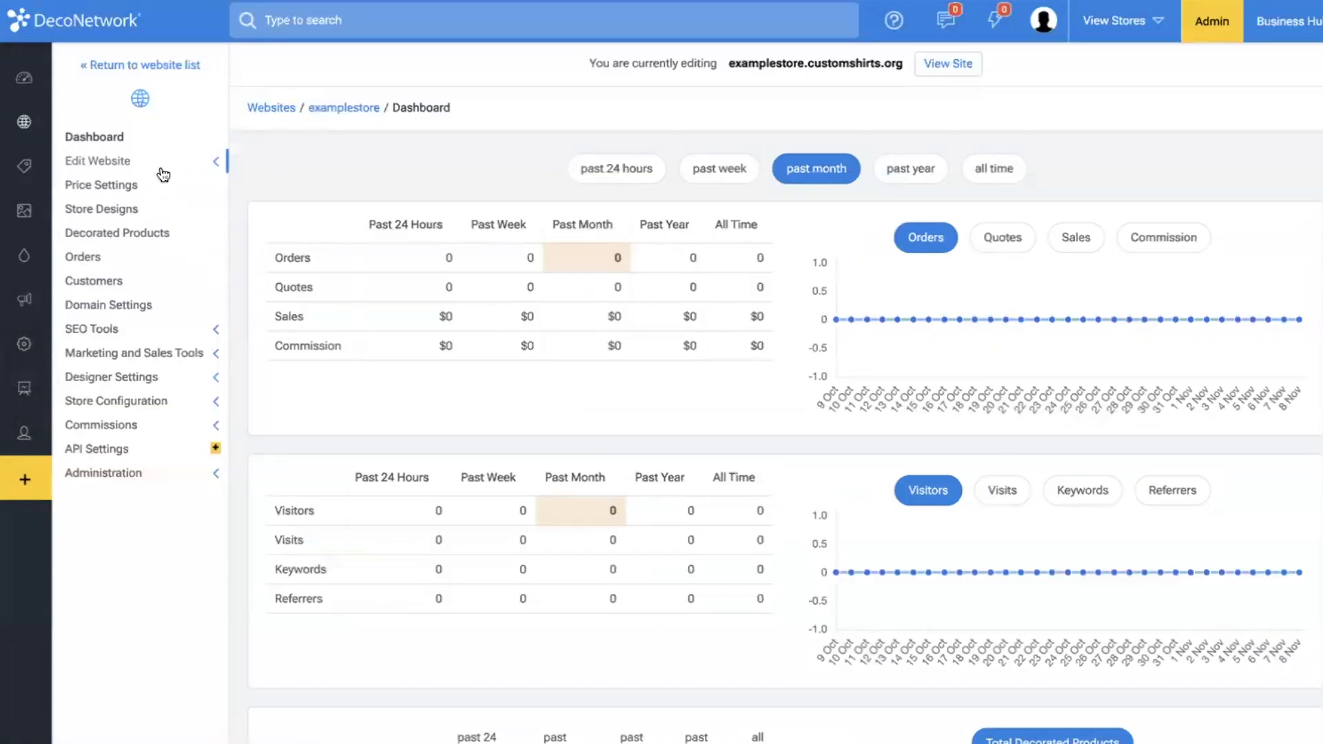
{"action": "left_click", "coordinate": [128, 213]}
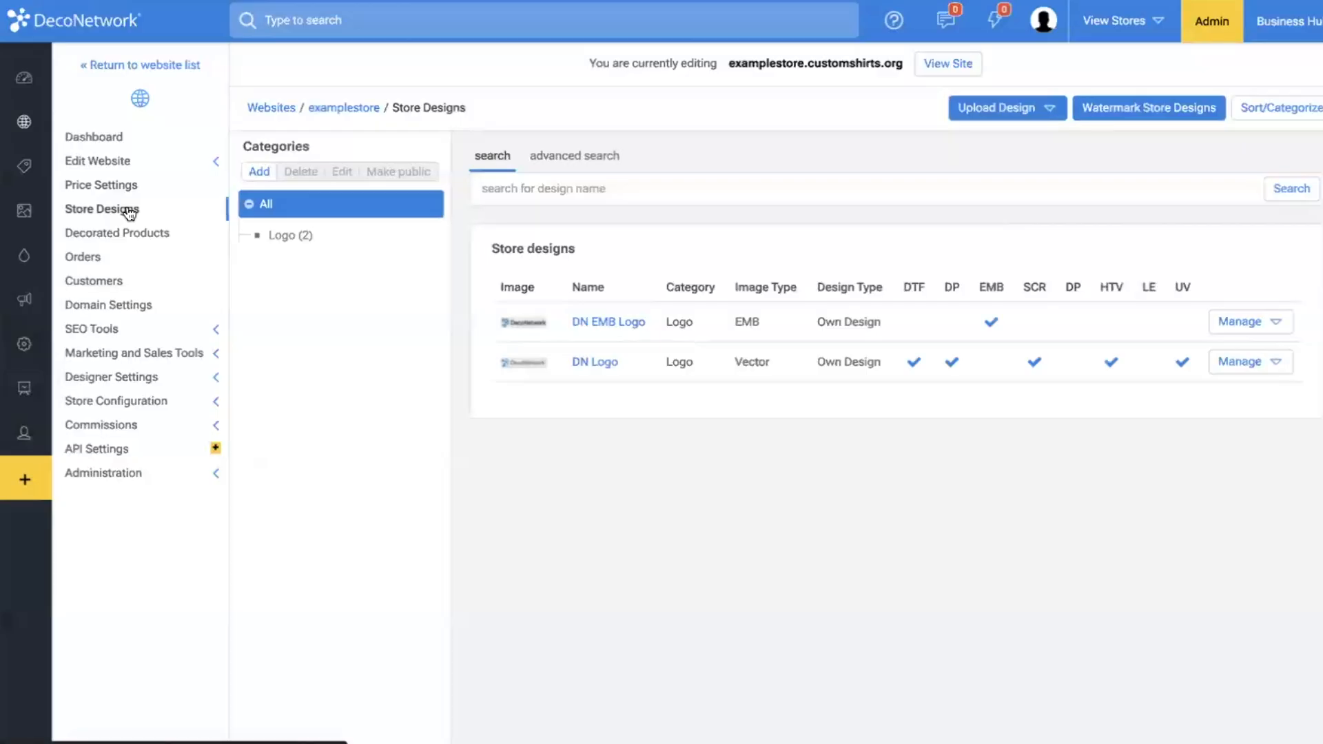
{"action": "left_click", "coordinate": [163, 234]}
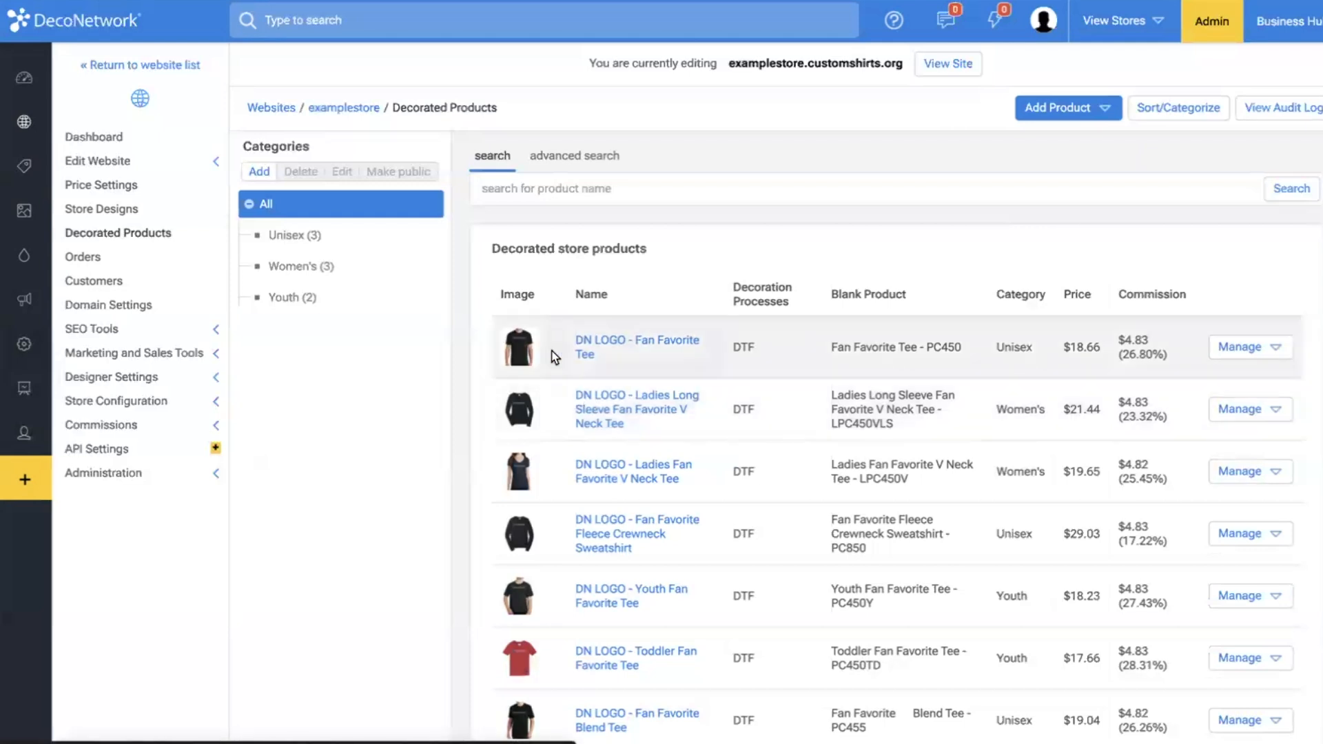
Edit the decoration of the DN LOGO - Fan Favorite Tee and delete the DN Logo from the shirt front.
{"action": "left_click", "coordinate": [1248, 347]}
{"action": "left_click", "coordinate": [1200, 387]}
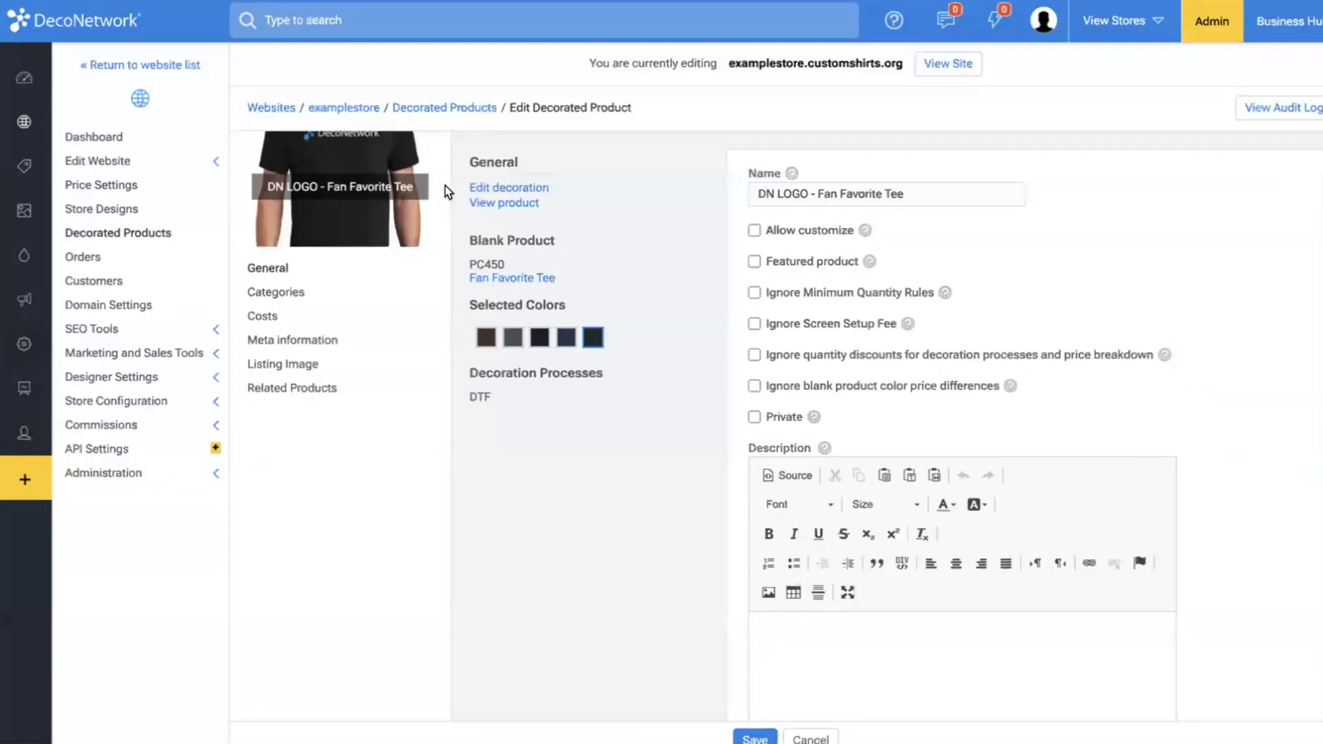
{"action": "left_click", "coordinate": [528, 188]}
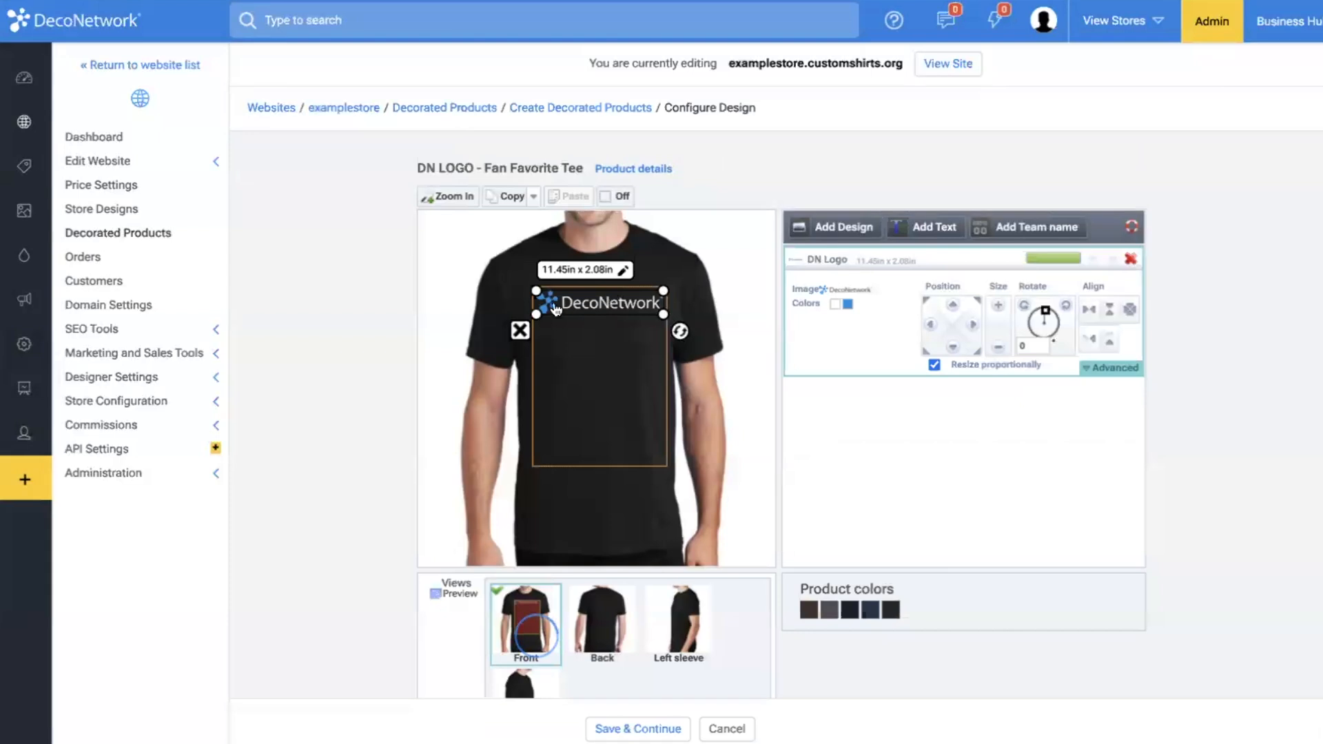
{"action": "left_click", "coordinate": [521, 331]}
{"action": "left_click", "coordinate": [800, 114]}
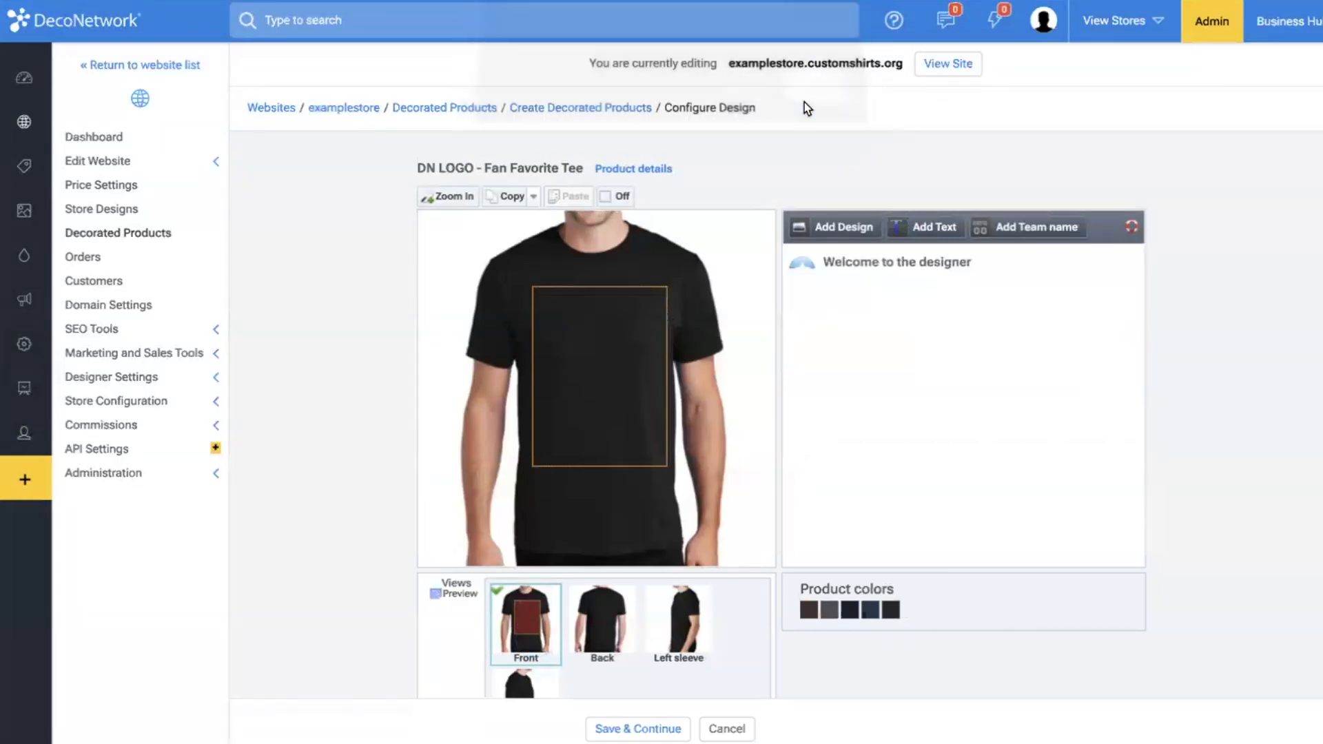
Start adding a full color printing design to the shirt front and search the computer for "logo" files to upload.
{"action": "left_click", "coordinate": [854, 226]}
{"action": "left_click", "coordinate": [809, 345]}
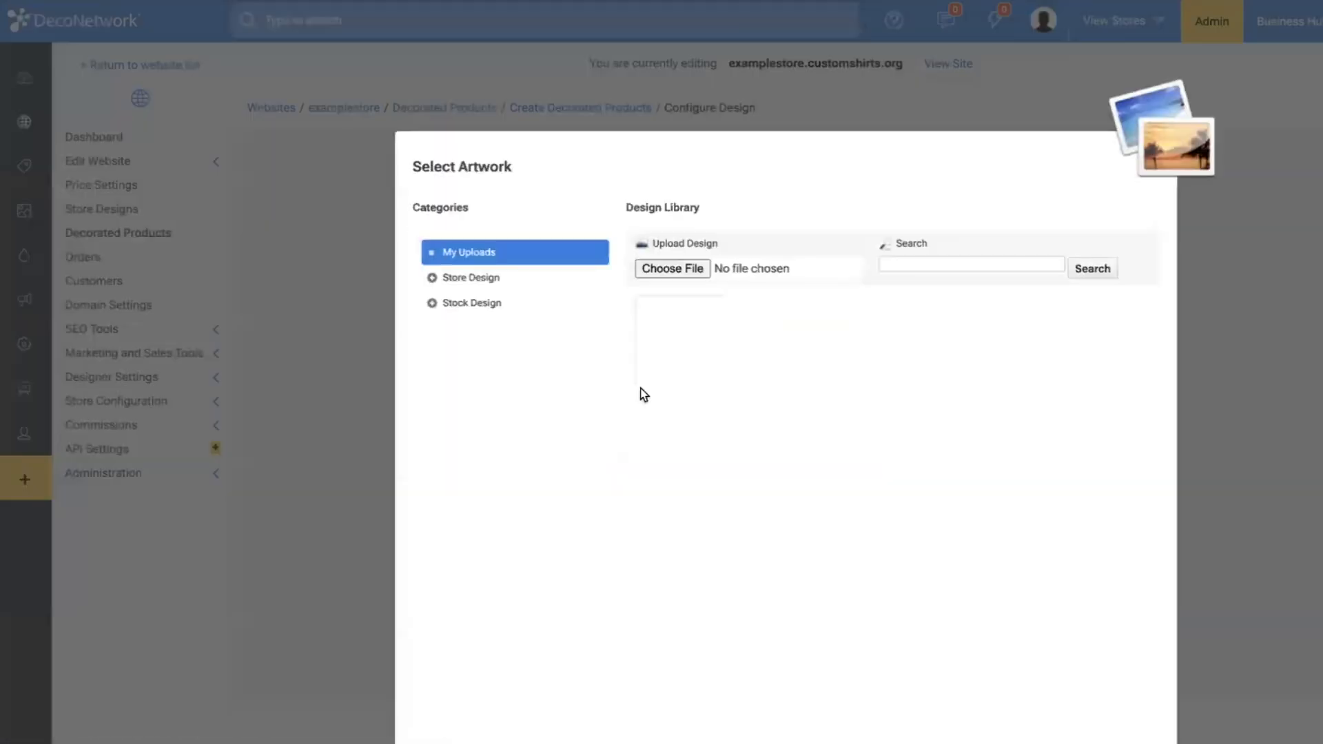
{"action": "left_click", "coordinate": [488, 284]}
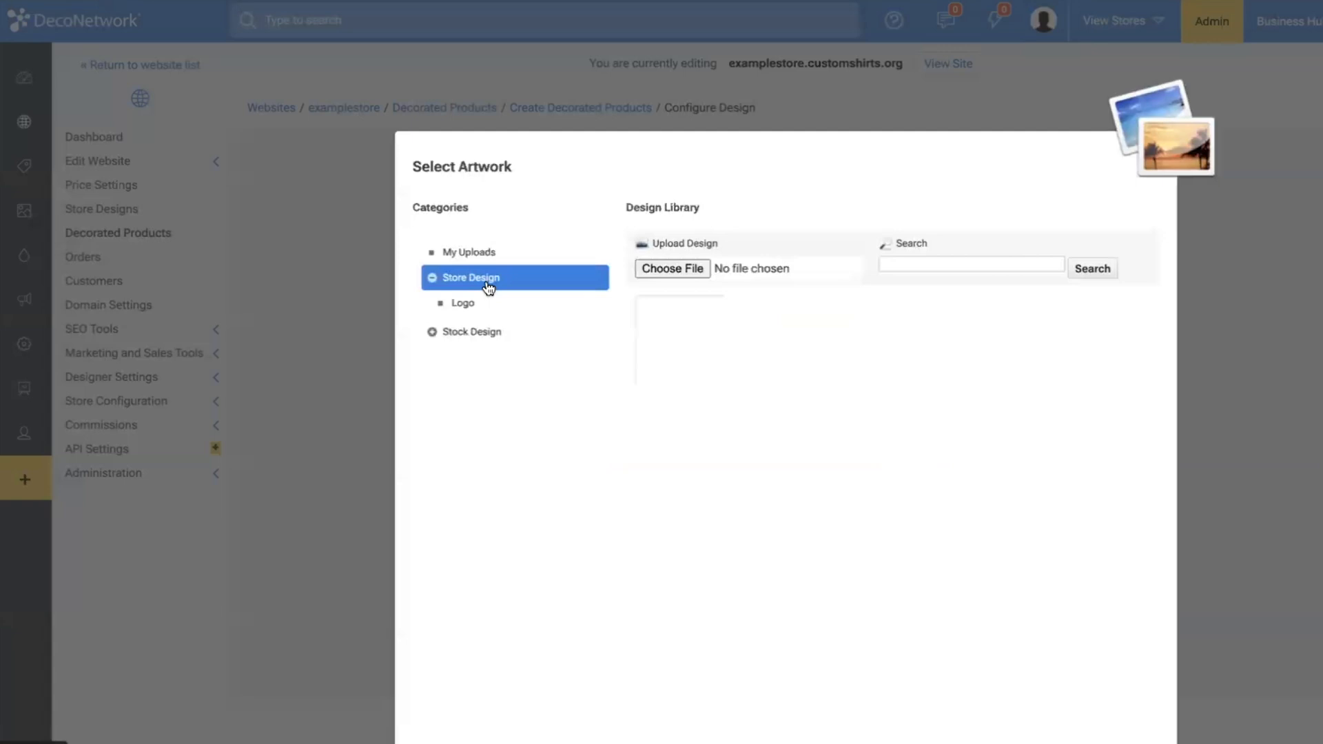
{"action": "left_click", "coordinate": [682, 267]}
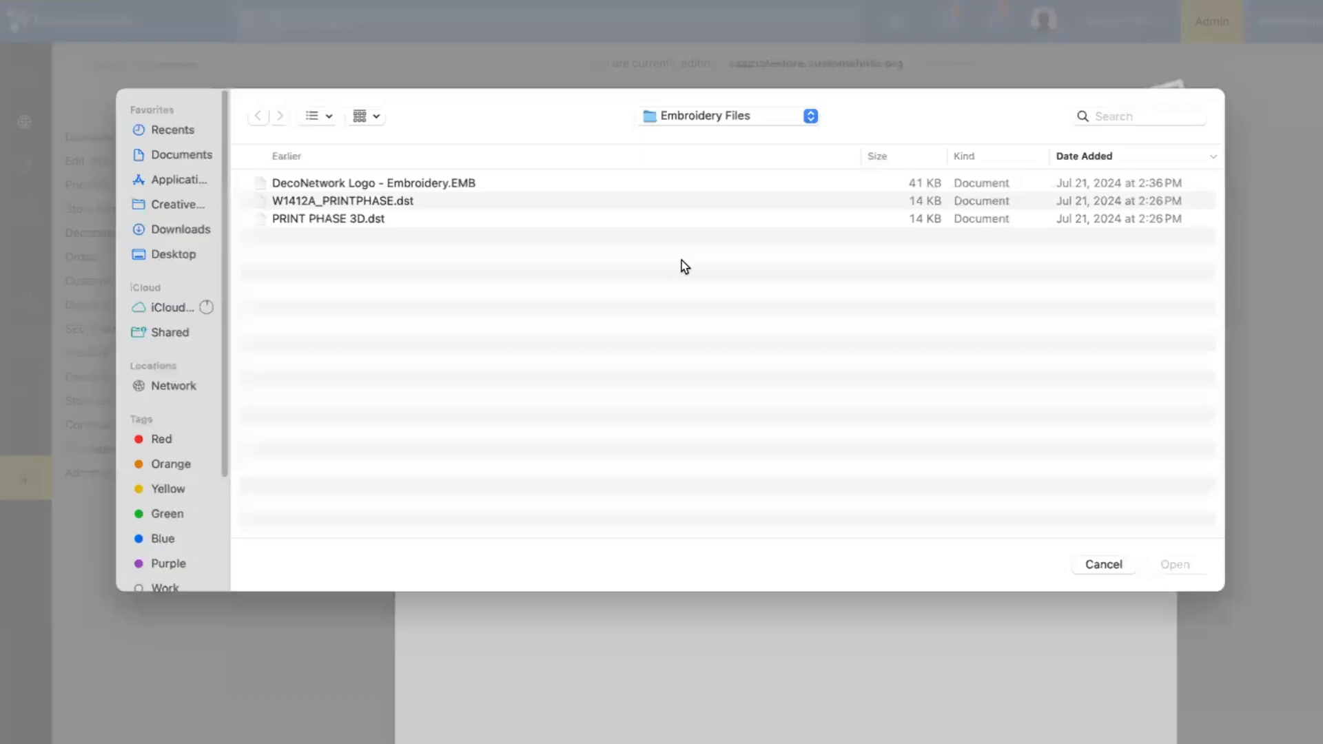
{"action": "left_click", "coordinate": [188, 228]}
{"action": "left_click", "coordinate": [1080, 119]}
{"action": "type", "text": "logo"}
{"action": "key", "text": "Return"}
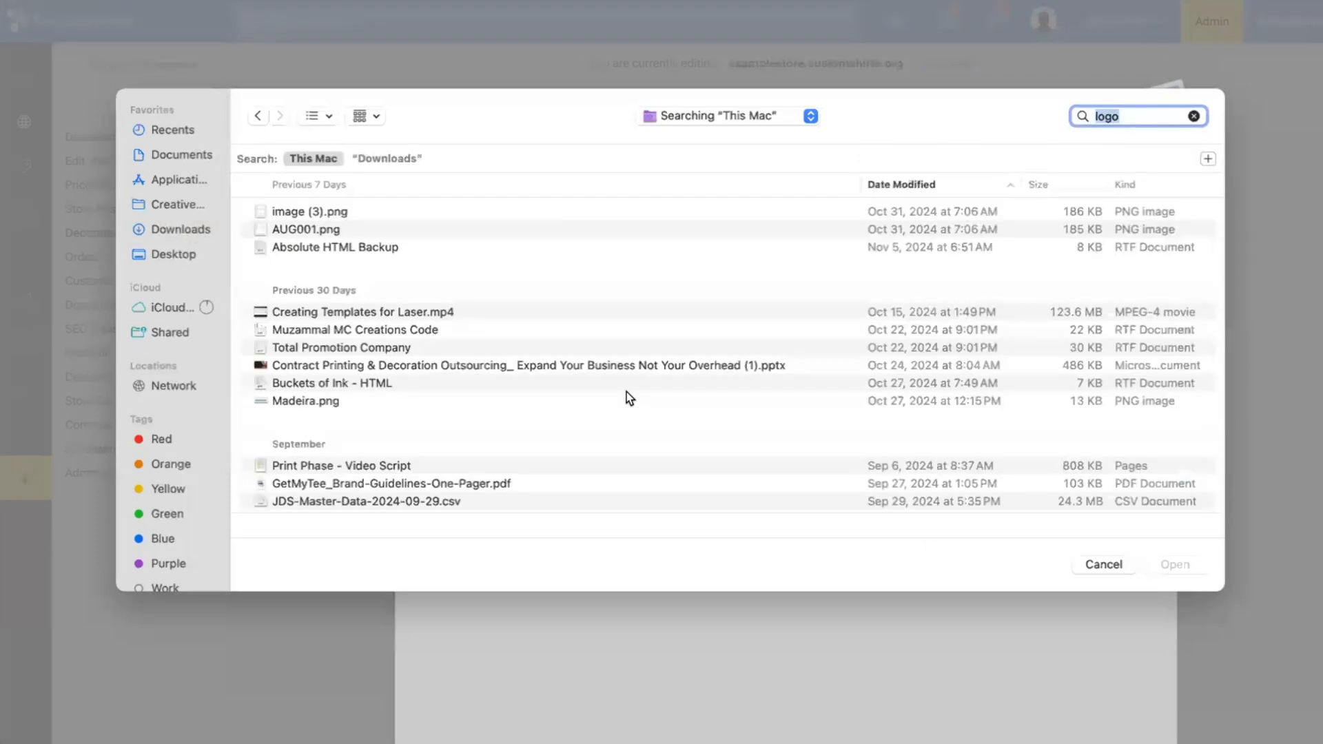
Upload M&R.png as the shirt front artwork and declare permission to use the file.
{"action": "scroll", "coordinate": [522, 273], "scroll_direction": "down", "scroll_amount": 5}
{"action": "scroll", "coordinate": [522, 273], "scroll_direction": "down", "scroll_amount": 10}
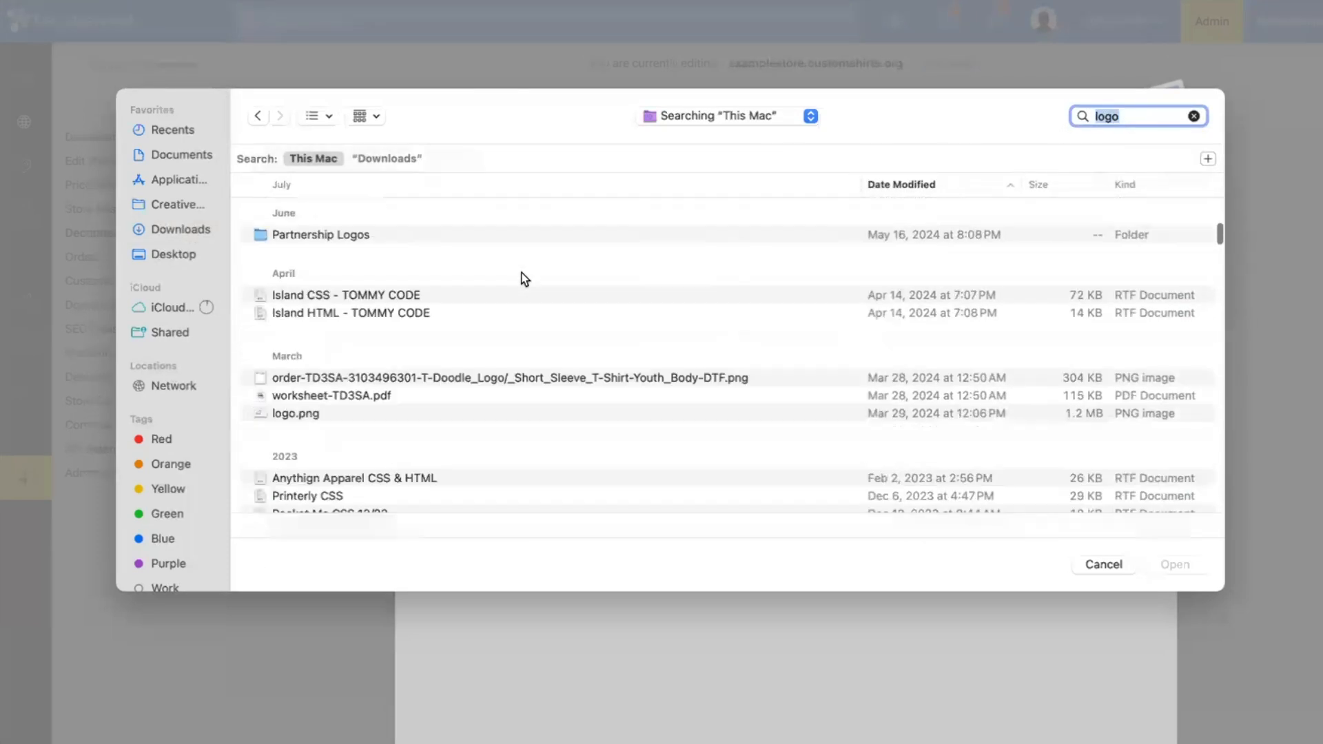
{"action": "scroll", "coordinate": [522, 273], "scroll_direction": "down", "scroll_amount": 10}
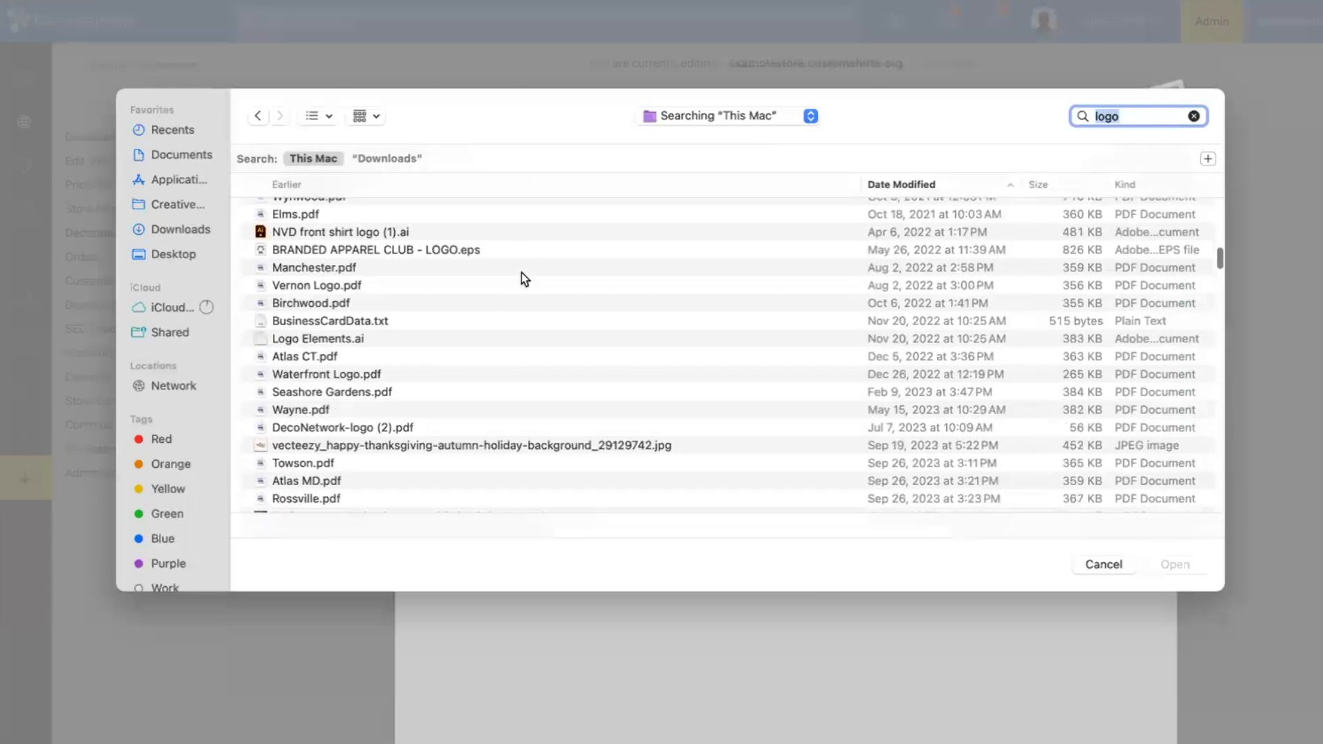
{"action": "scroll", "coordinate": [520, 333], "scroll_direction": "down", "scroll_amount": 10}
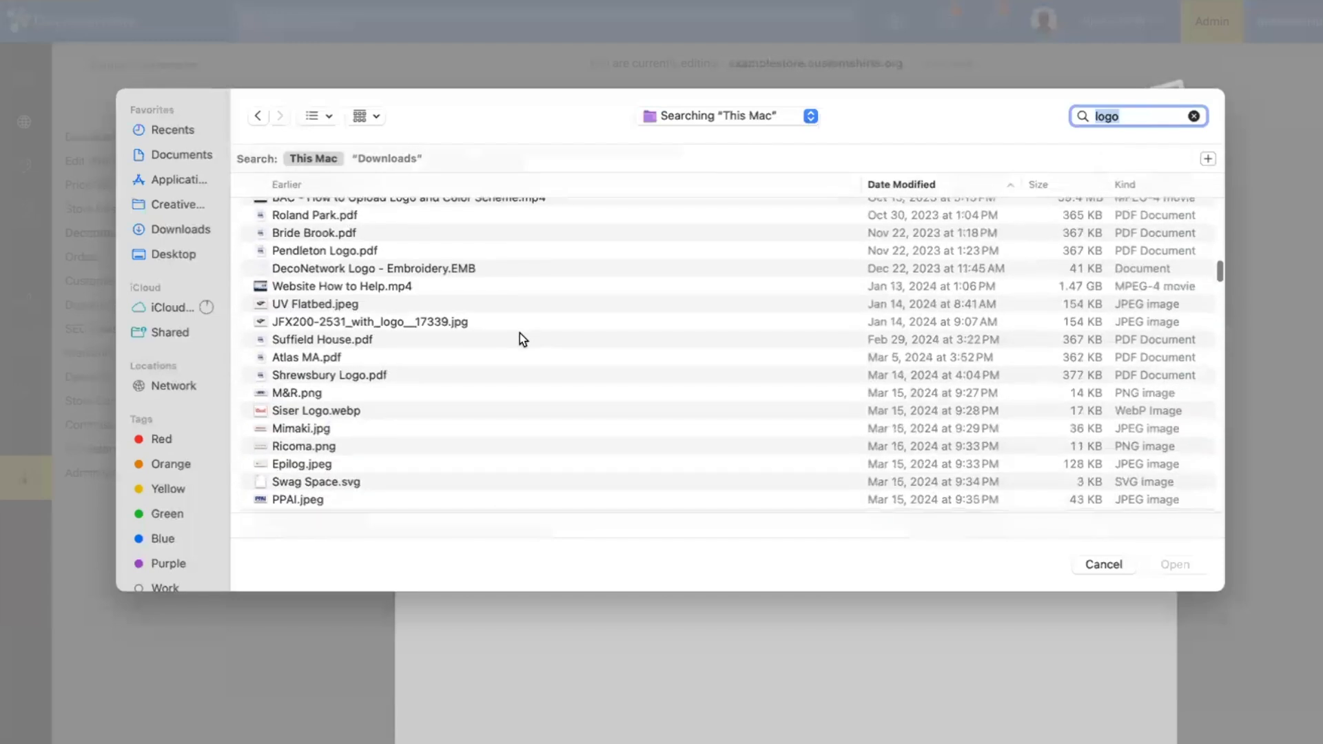
{"action": "left_click", "coordinate": [420, 394]}
{"action": "double_click", "coordinate": [422, 394]}
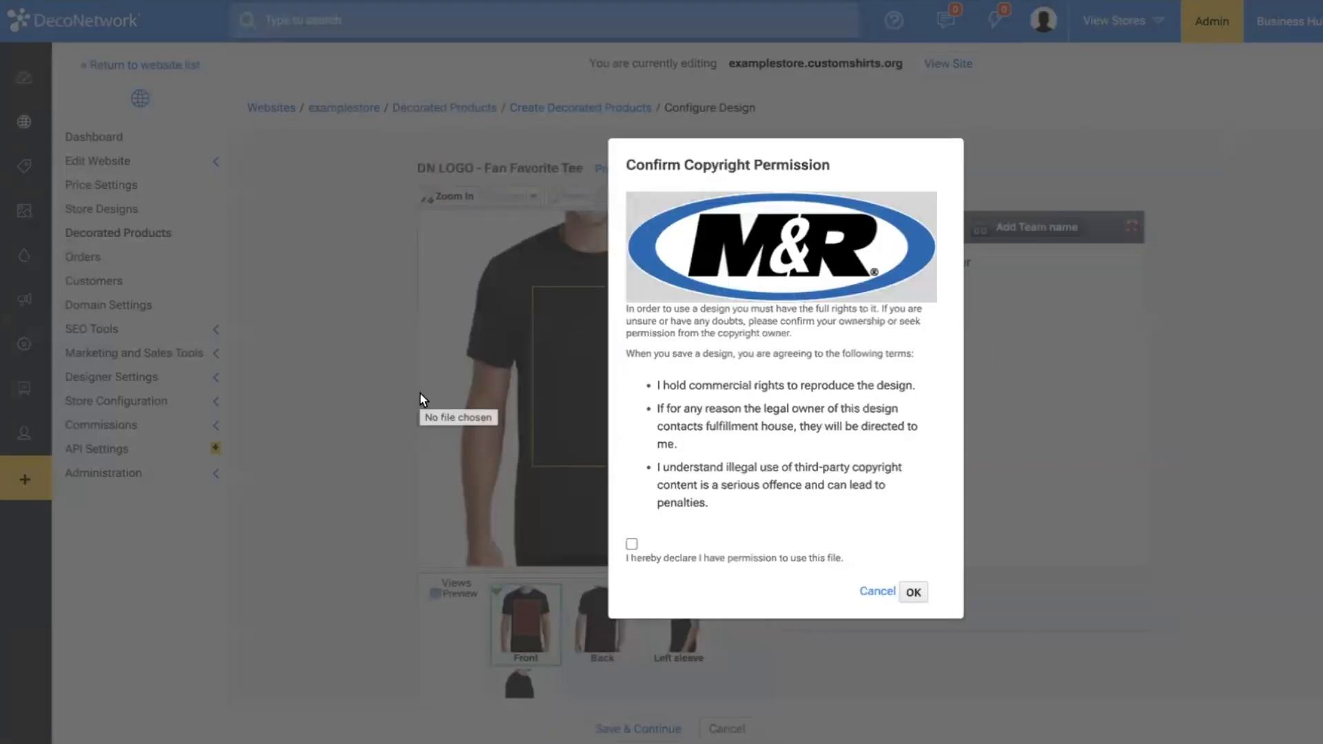
{"action": "left_click", "coordinate": [631, 544]}
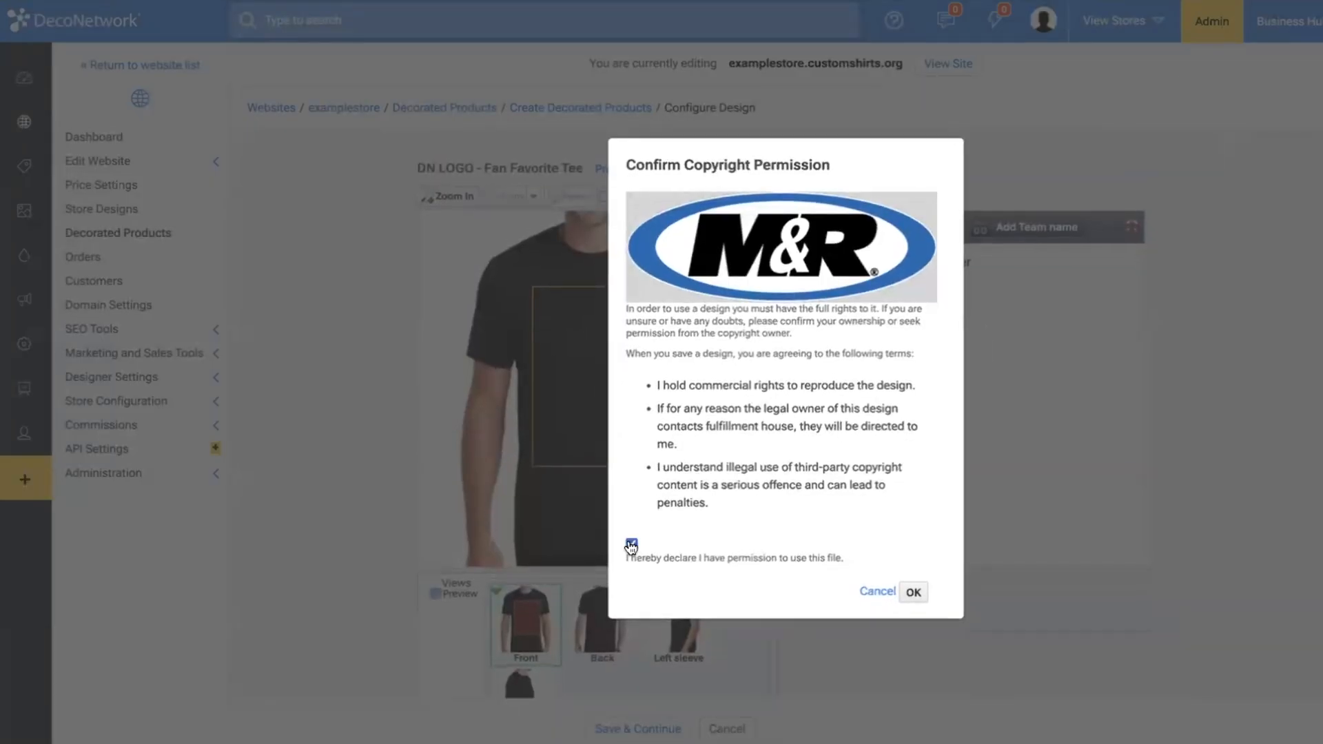
{"action": "left_click", "coordinate": [921, 600]}
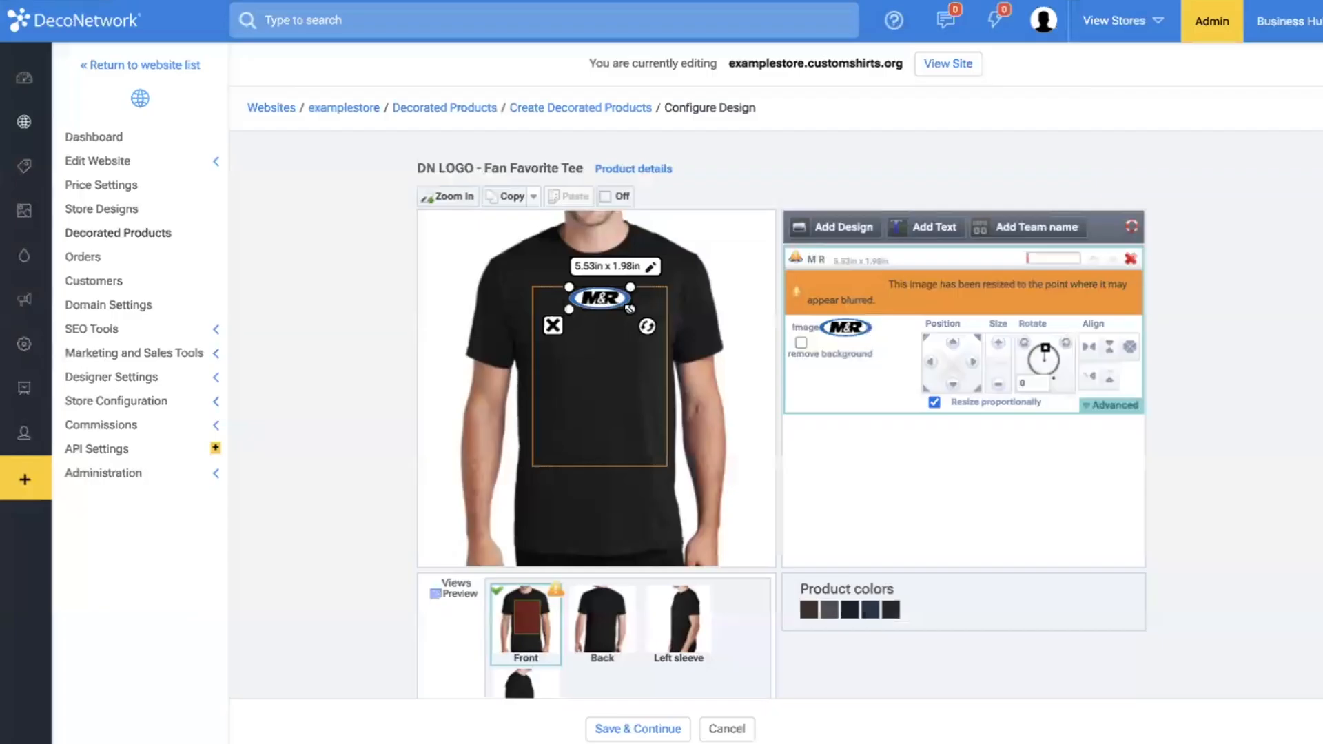
Enlarge the M&R logo on the shirt front to about 10.96 x 3.92 in and allow its personalization.
{"action": "left_click", "coordinate": [605, 310]}
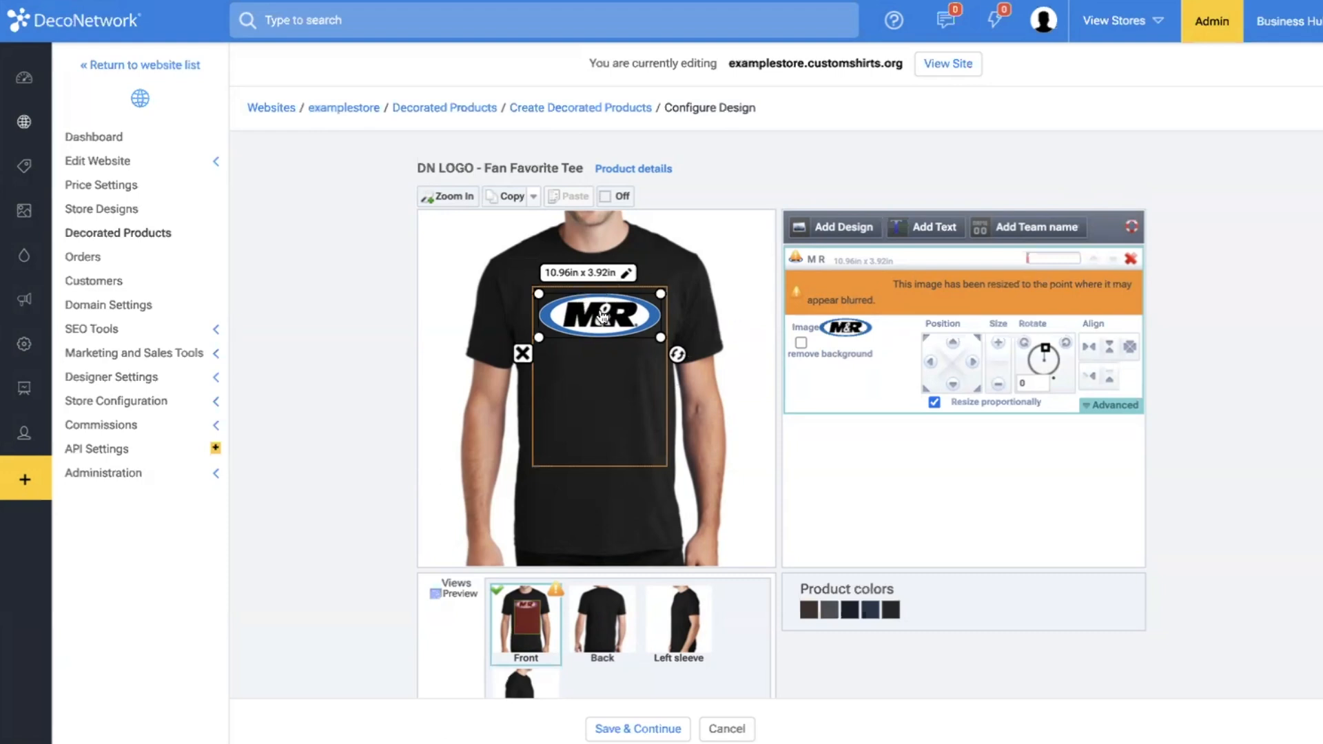
{"action": "left_click", "coordinate": [1087, 405]}
{"action": "left_click", "coordinate": [857, 463]}
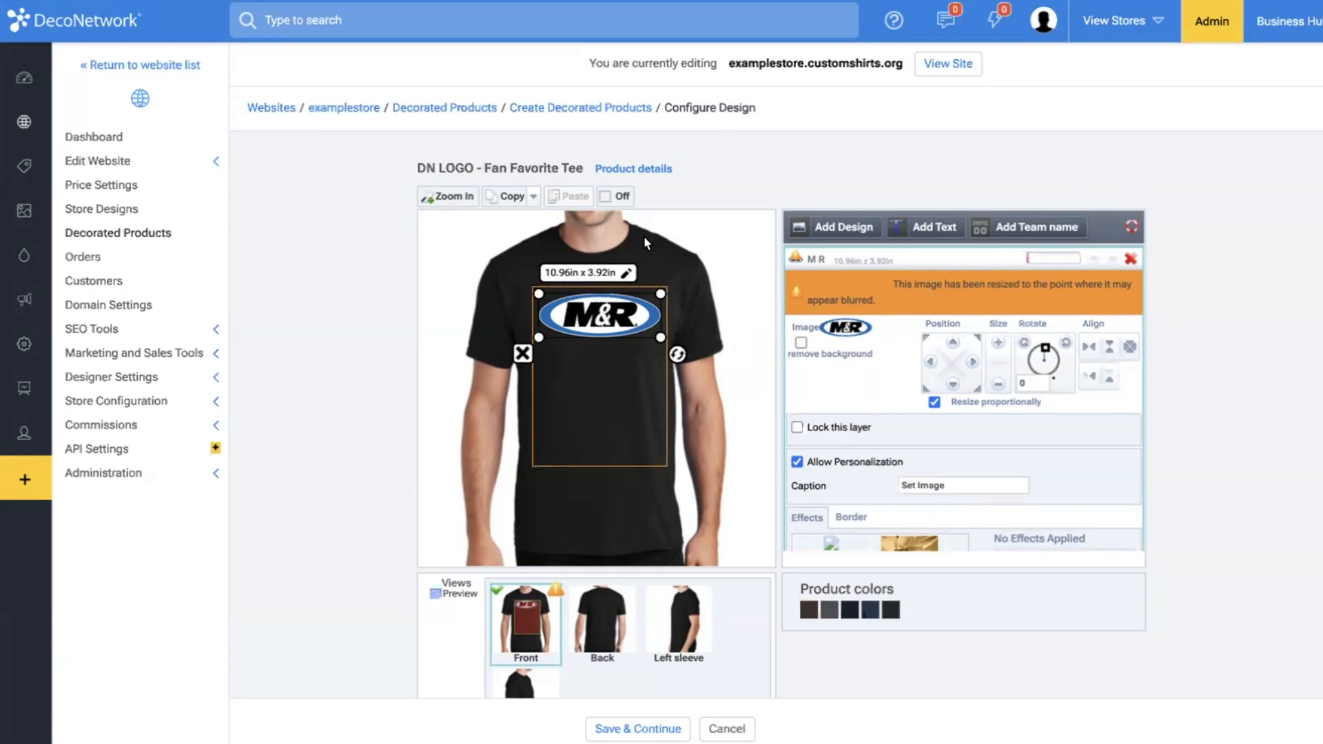
{"action": "left_click", "coordinate": [756, 375]}
Add the DecoNetwork logo from the store designs as full color printing and place it below the M&R logo.
{"action": "left_click", "coordinate": [834, 227]}
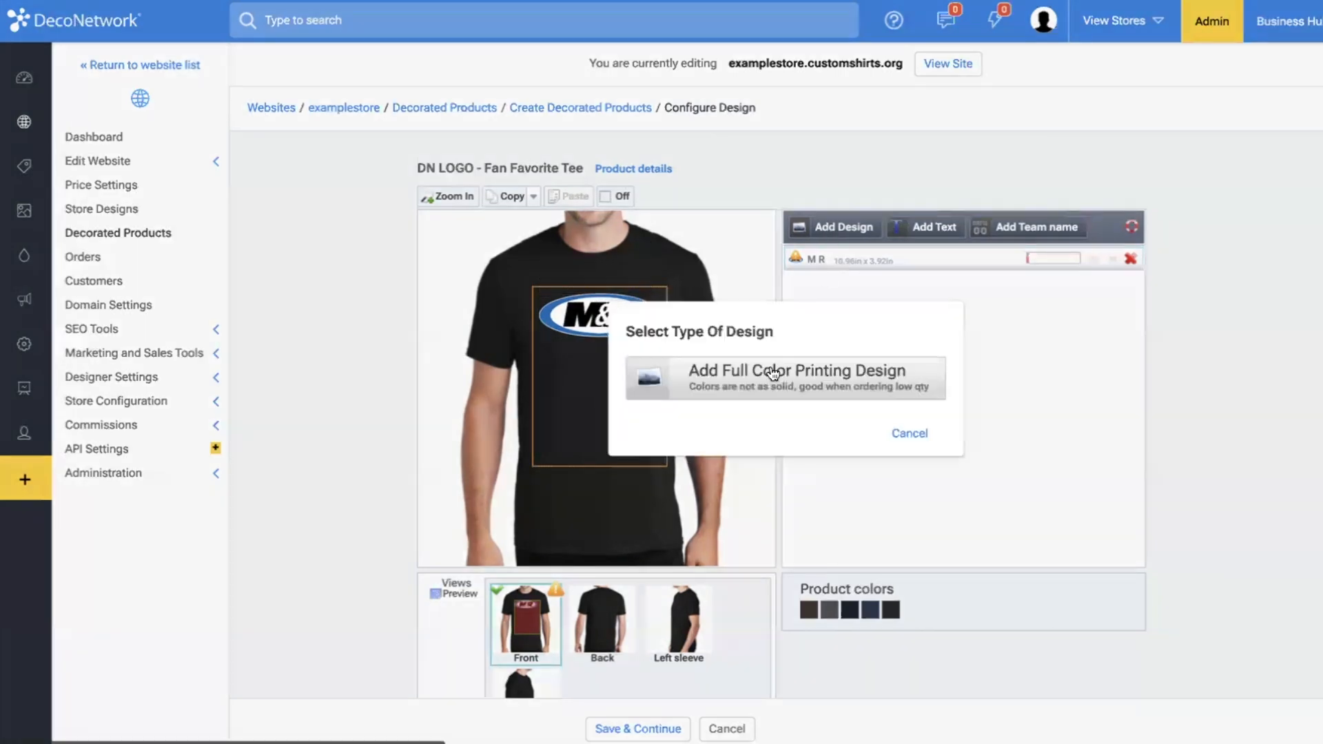
{"action": "left_click", "coordinate": [768, 374]}
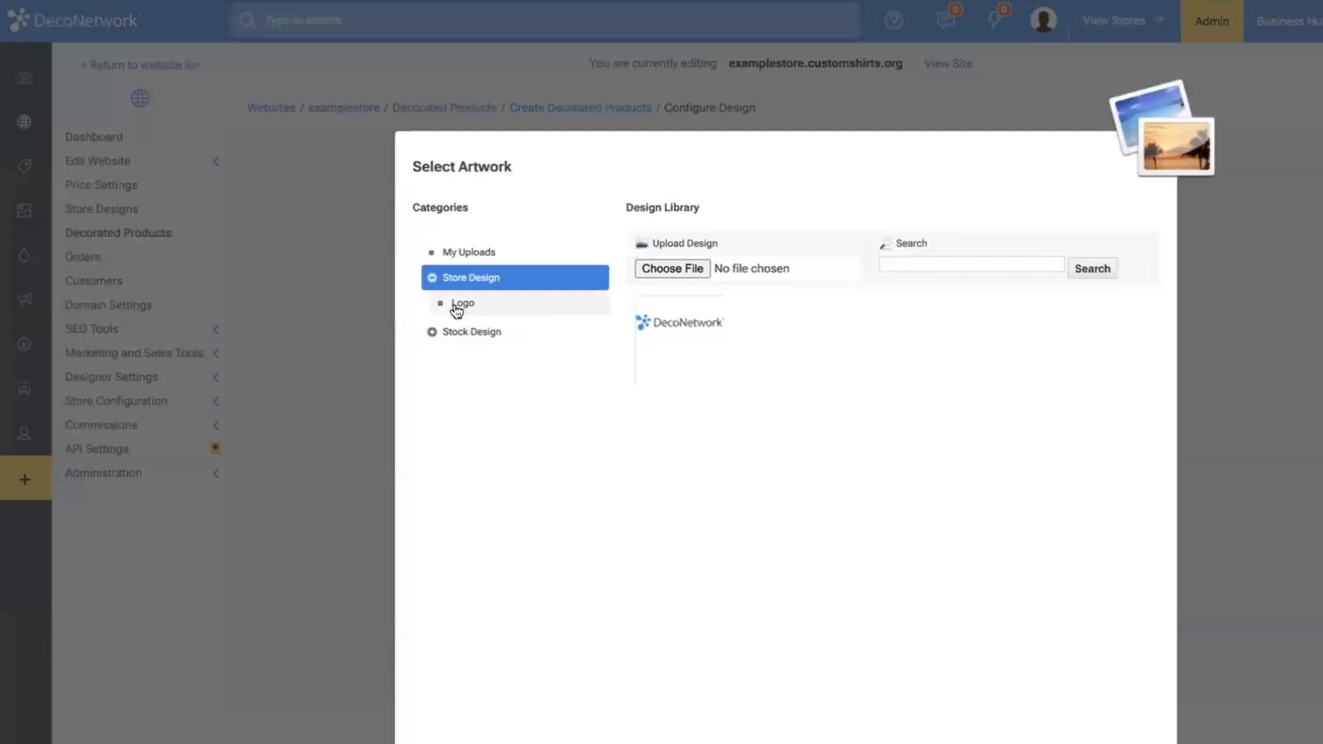
{"action": "left_click", "coordinate": [663, 327]}
{"action": "left_click", "coordinate": [968, 437]}
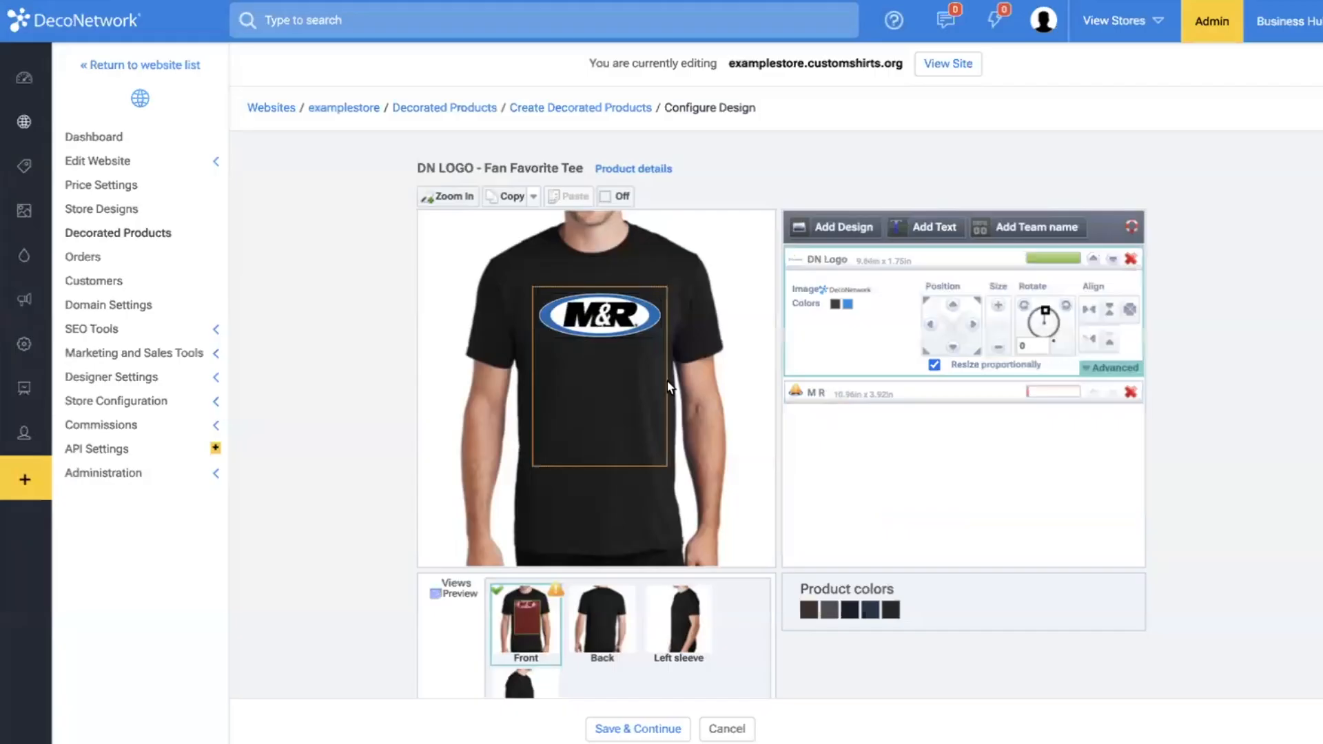
{"action": "left_click_drag", "start_coordinate": [600, 306], "coordinate": [631, 379]}
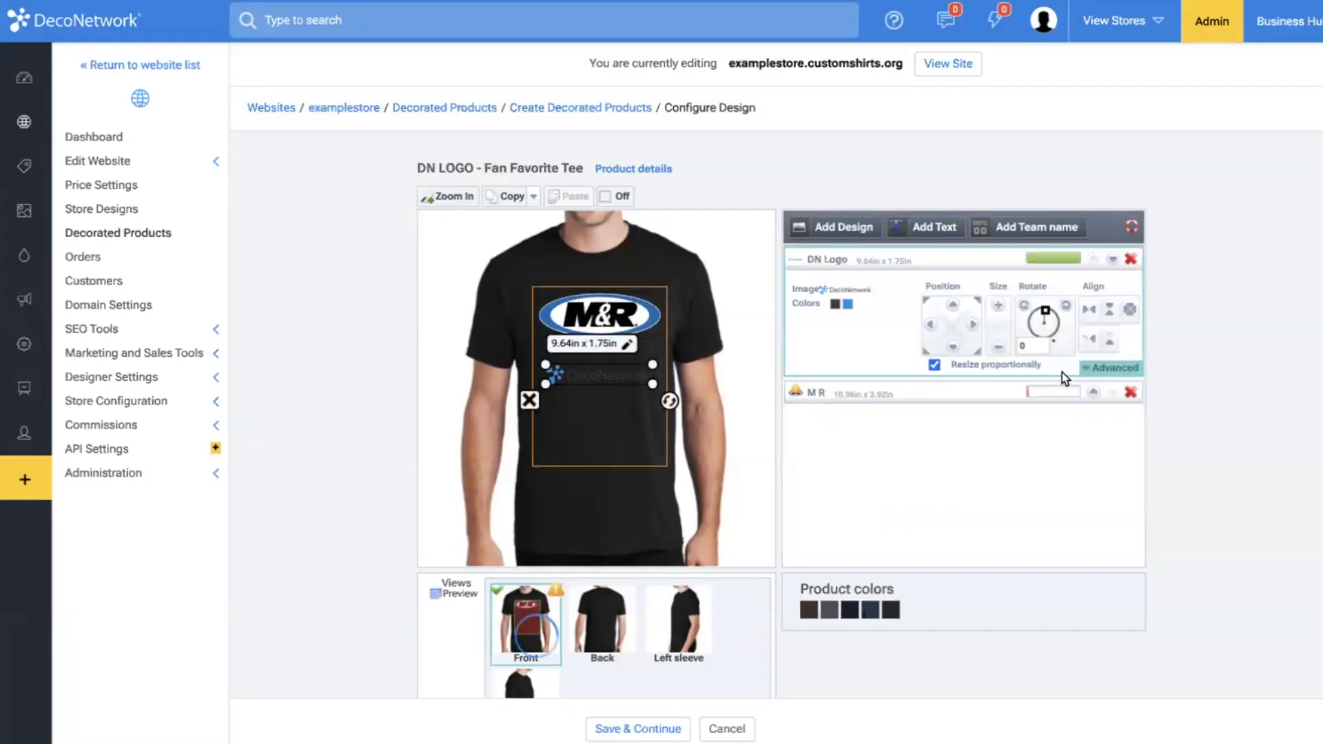
Allow personalization of the DN Logo layer, with replacing and color changes permitted.
{"action": "left_click", "coordinate": [1111, 367]}
{"action": "left_click", "coordinate": [865, 430]}
{"action": "scroll", "coordinate": [865, 433], "scroll_direction": "down", "scroll_amount": 2}
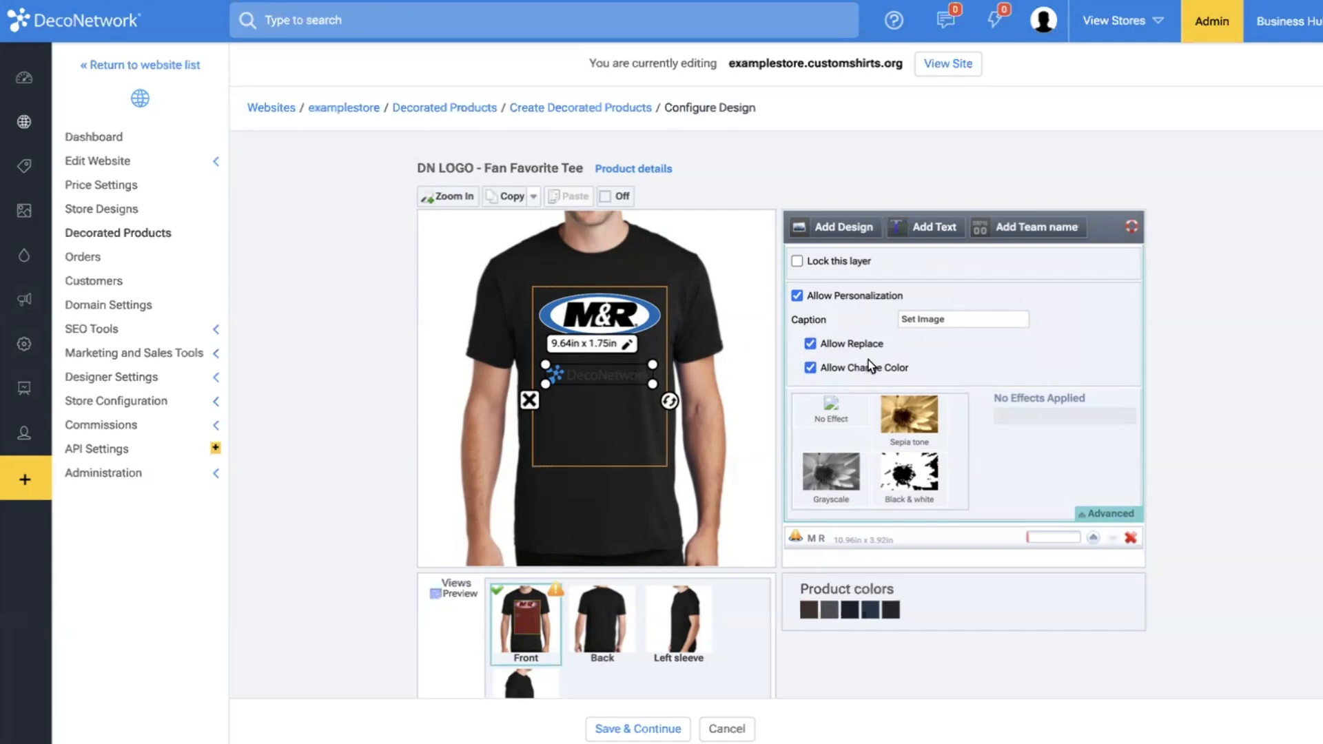
Recolor the dark lettering of the DecoNetwork logo to white.
{"action": "left_click", "coordinate": [836, 304]}
{"action": "left_click", "coordinate": [471, 453]}
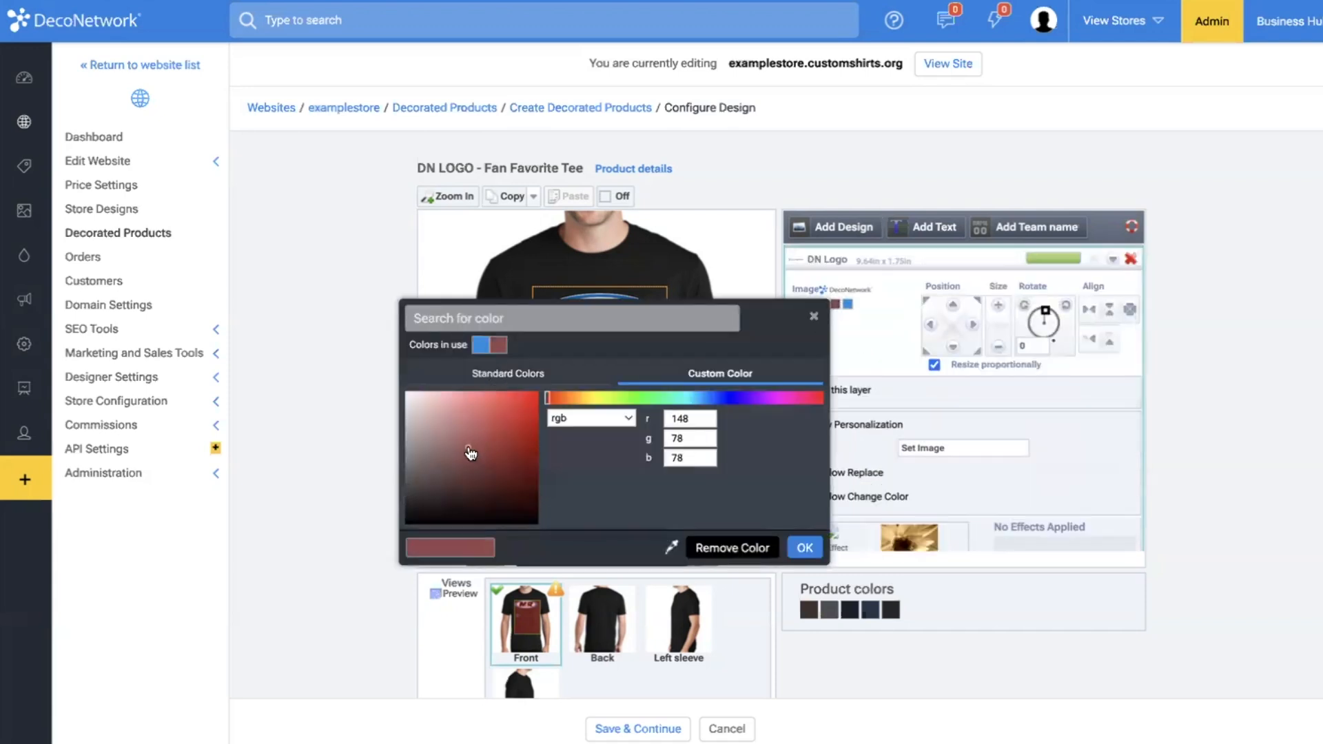
{"action": "left_click_drag", "start_coordinate": [469, 449], "coordinate": [401, 387]}
{"action": "left_click", "coordinate": [804, 549]}
{"action": "left_click", "coordinate": [689, 462]}
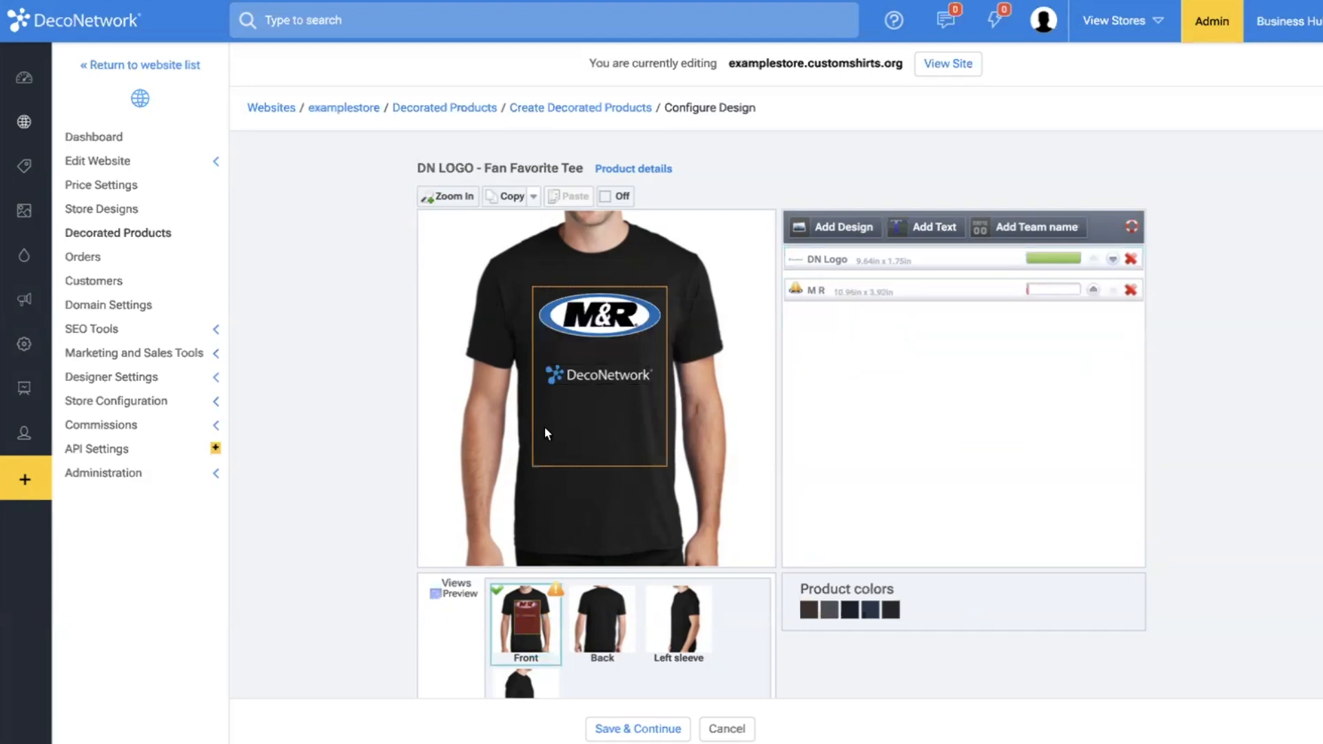
Add the full color printing text "Last Name" to the back of the shirt.
{"action": "left_click", "coordinate": [601, 617]}
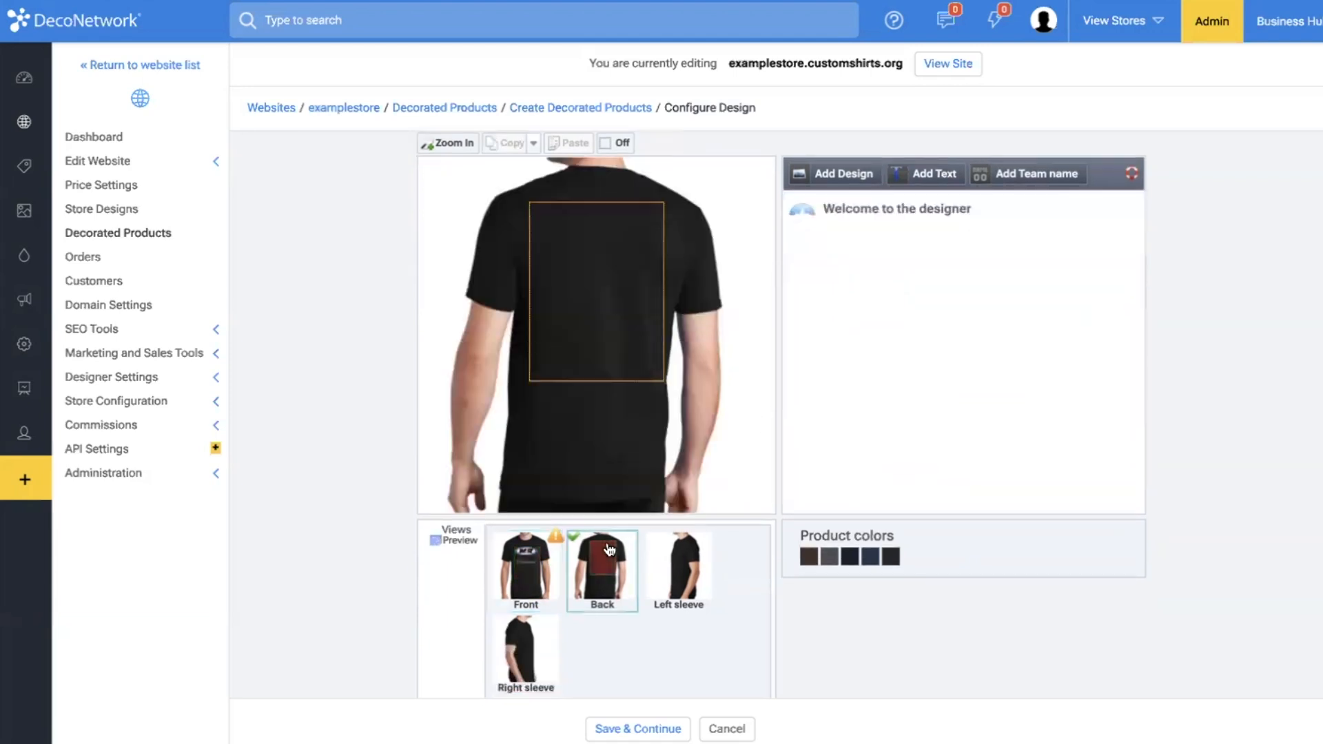
{"action": "left_click", "coordinate": [918, 219]}
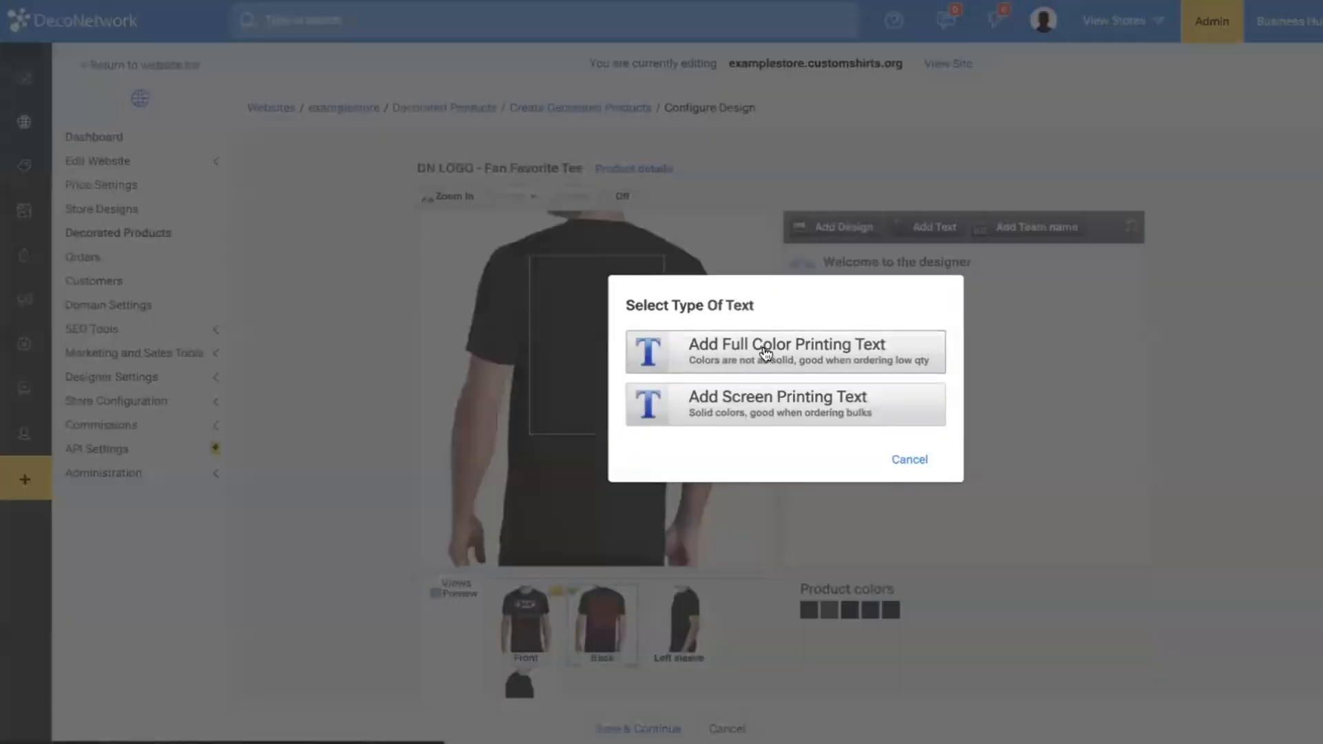
{"action": "left_click", "coordinate": [766, 354]}
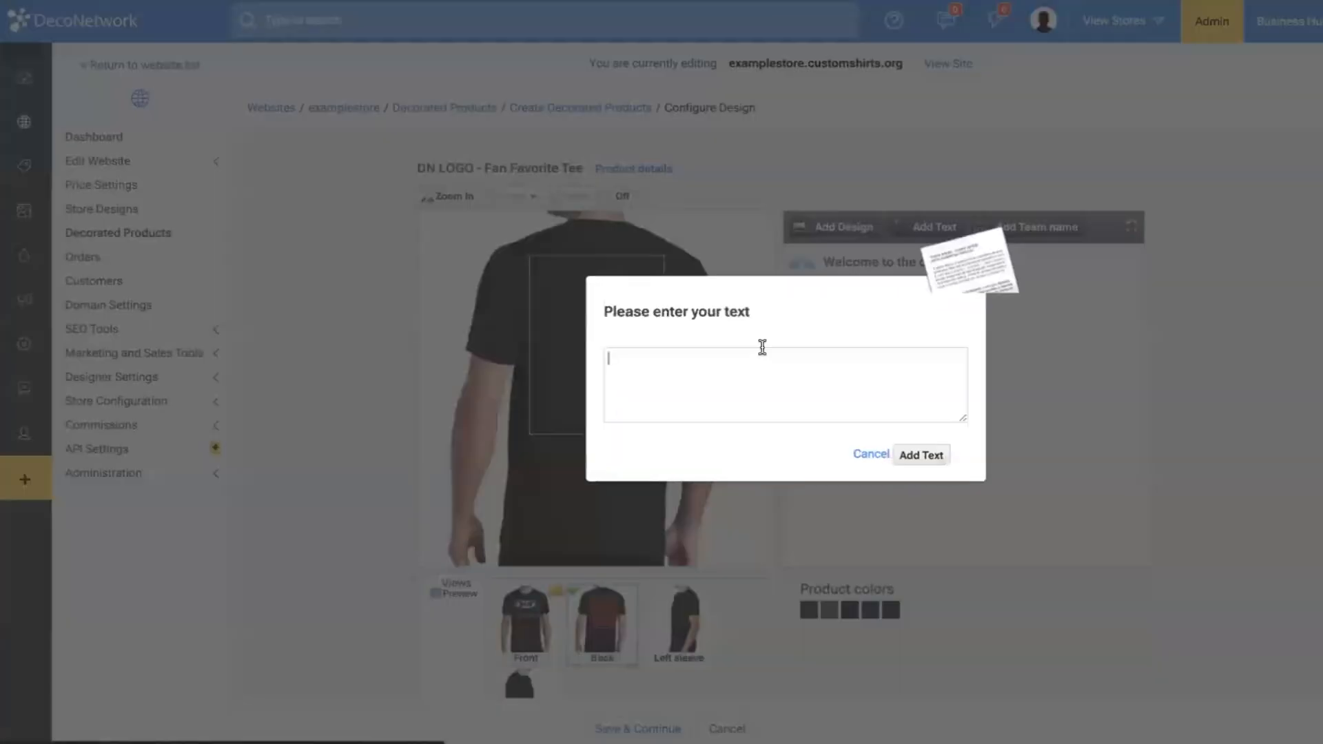
{"action": "type", "text": "Last Name"}
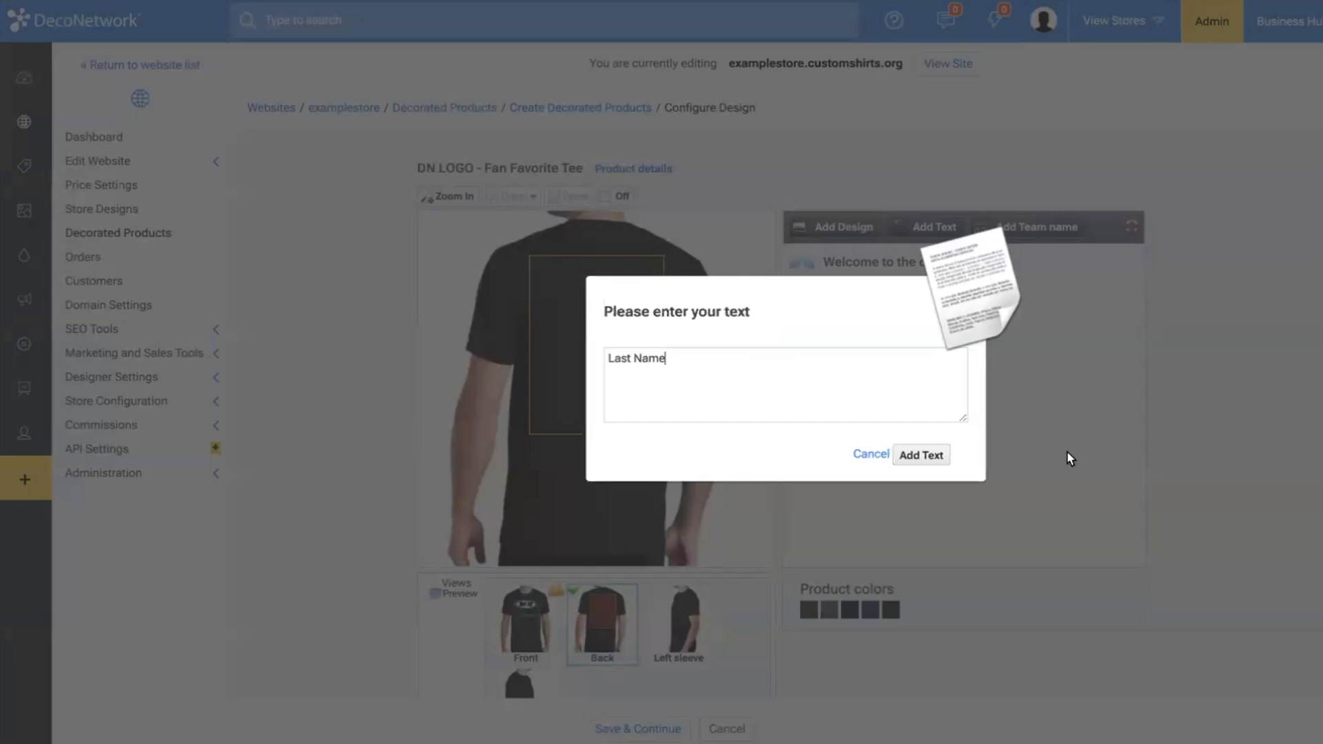
{"action": "left_click", "coordinate": [921, 455]}
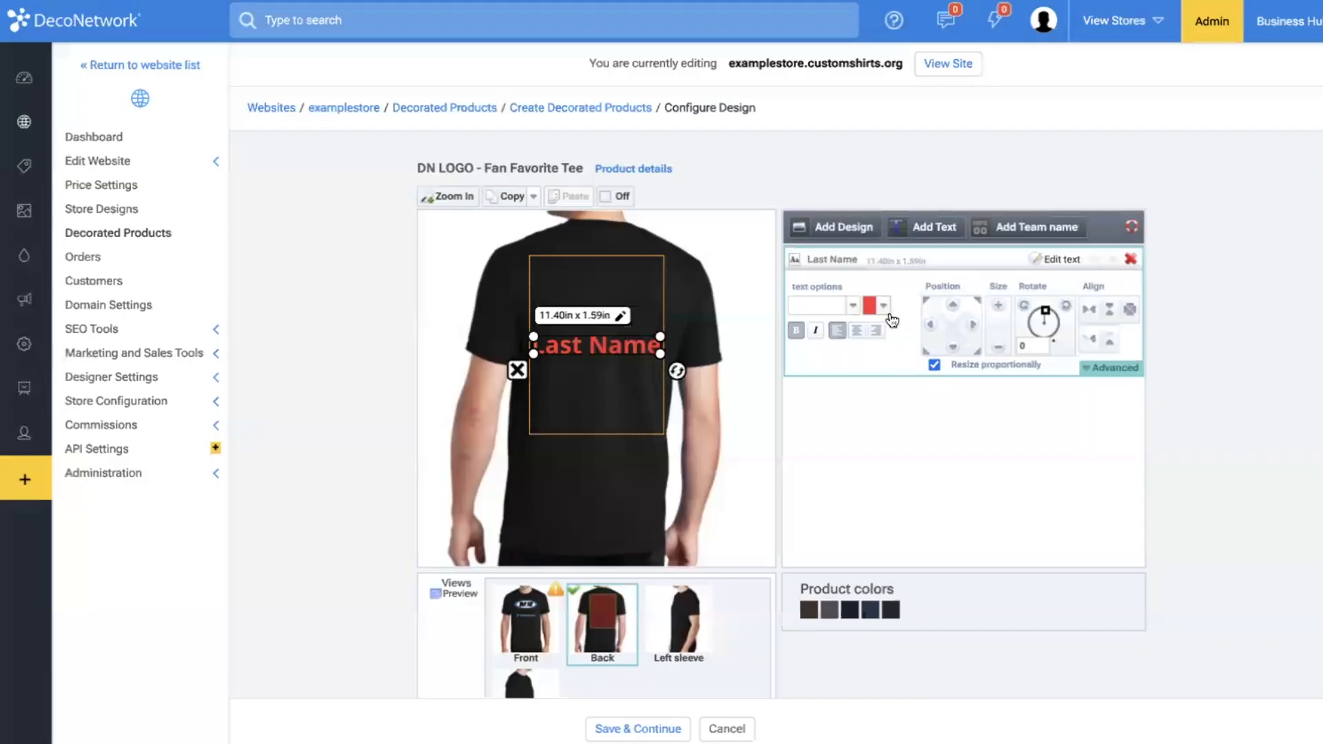
Format the "Last Name" text in white with the Karla font and center alignment.
{"action": "left_click", "coordinate": [872, 306]}
{"action": "left_click", "coordinate": [509, 443]}
{"action": "left_click", "coordinate": [513, 342]}
{"action": "left_click", "coordinate": [837, 544]}
{"action": "left_click", "coordinate": [847, 306]}
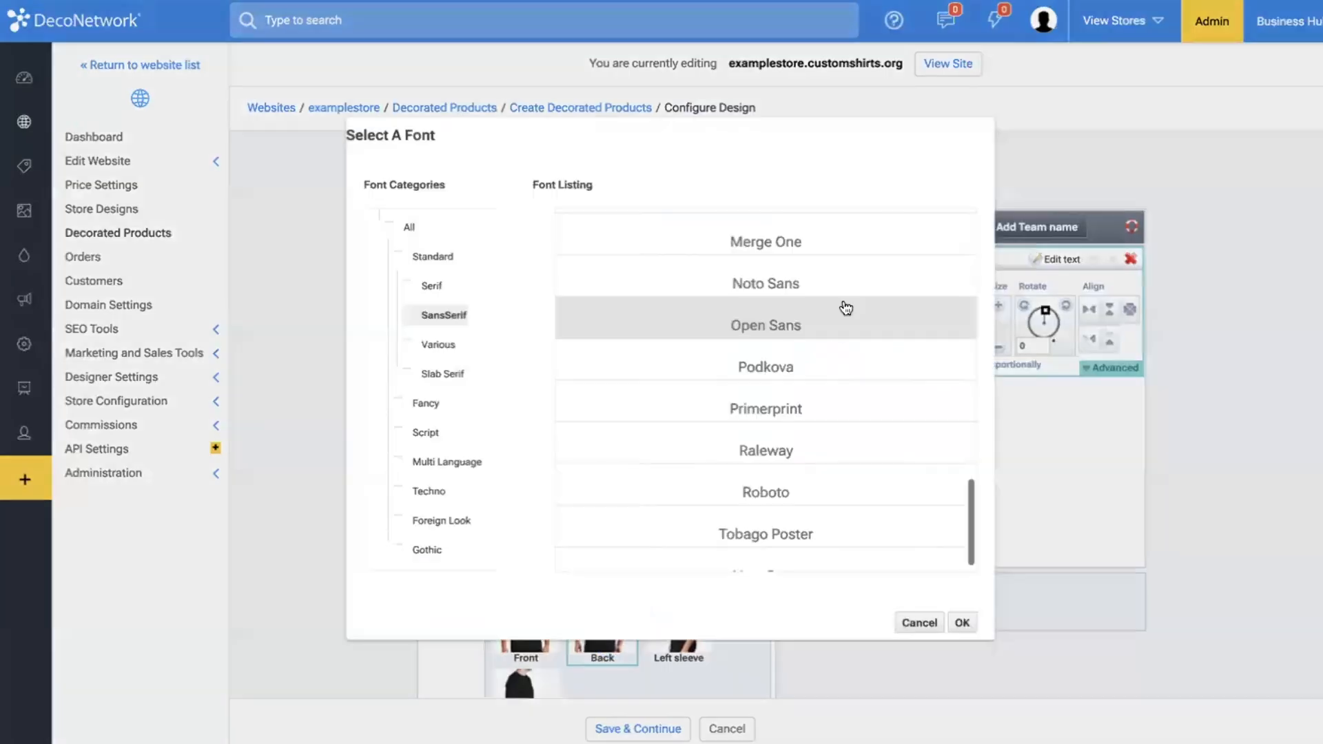
{"action": "scroll", "coordinate": [762, 295], "scroll_direction": "up", "scroll_amount": 3}
{"action": "double_click", "coordinate": [762, 294]}
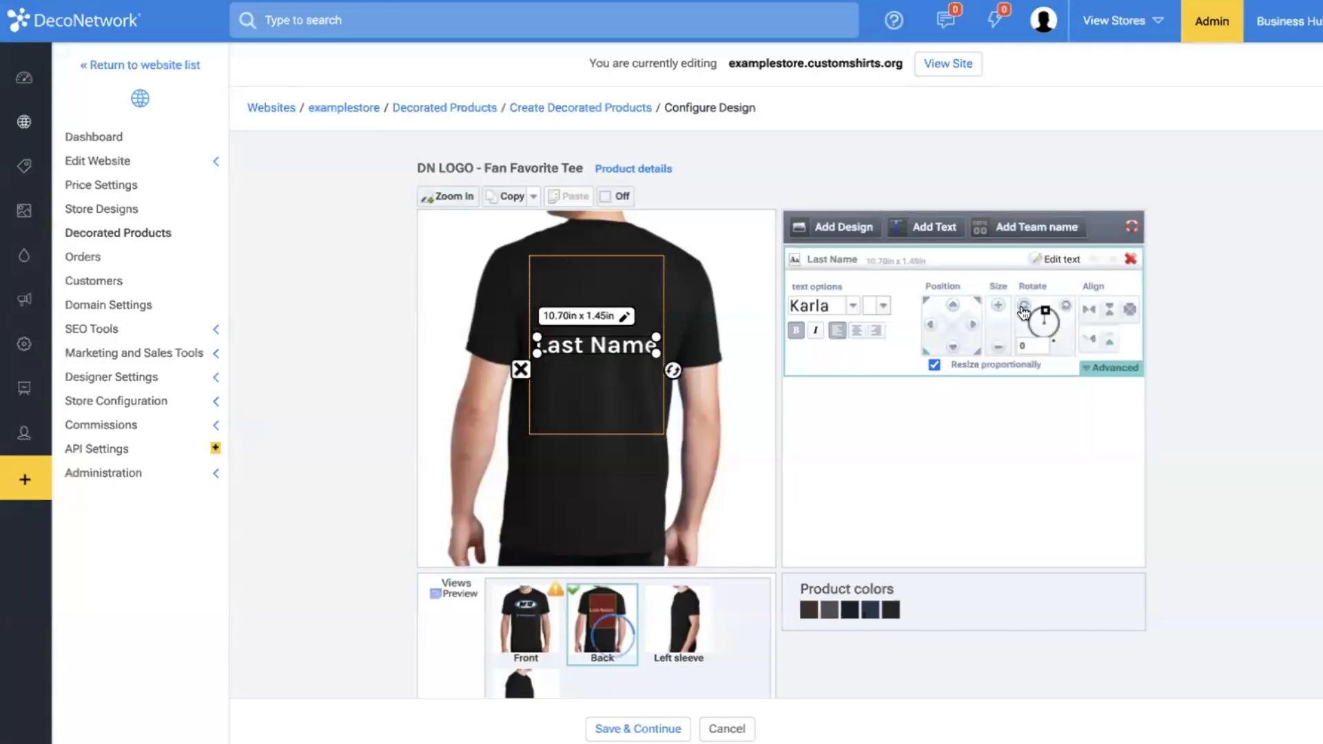
{"action": "left_click", "coordinate": [857, 332]}
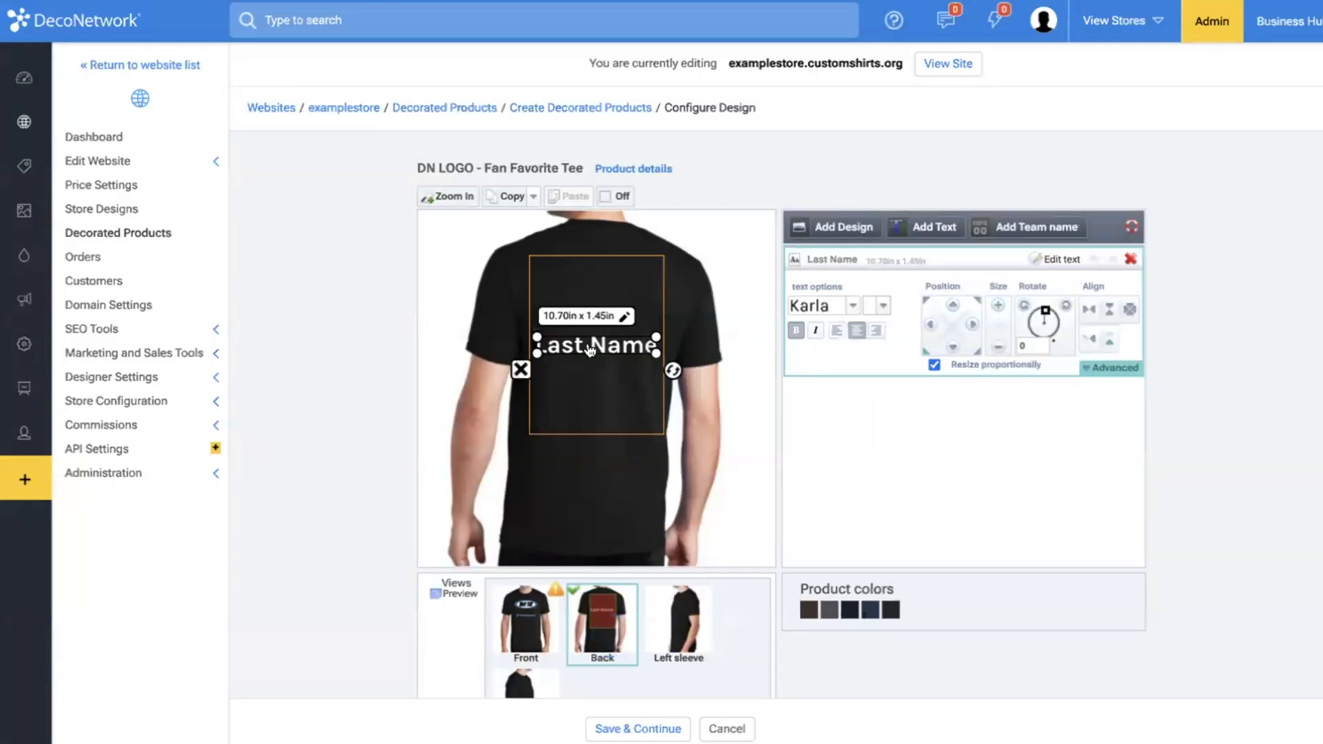
Move the "Last Name" text to the top of the back print area and allow its personalization with a max width.
{"action": "left_click_drag", "start_coordinate": [590, 346], "coordinate": [591, 283]}
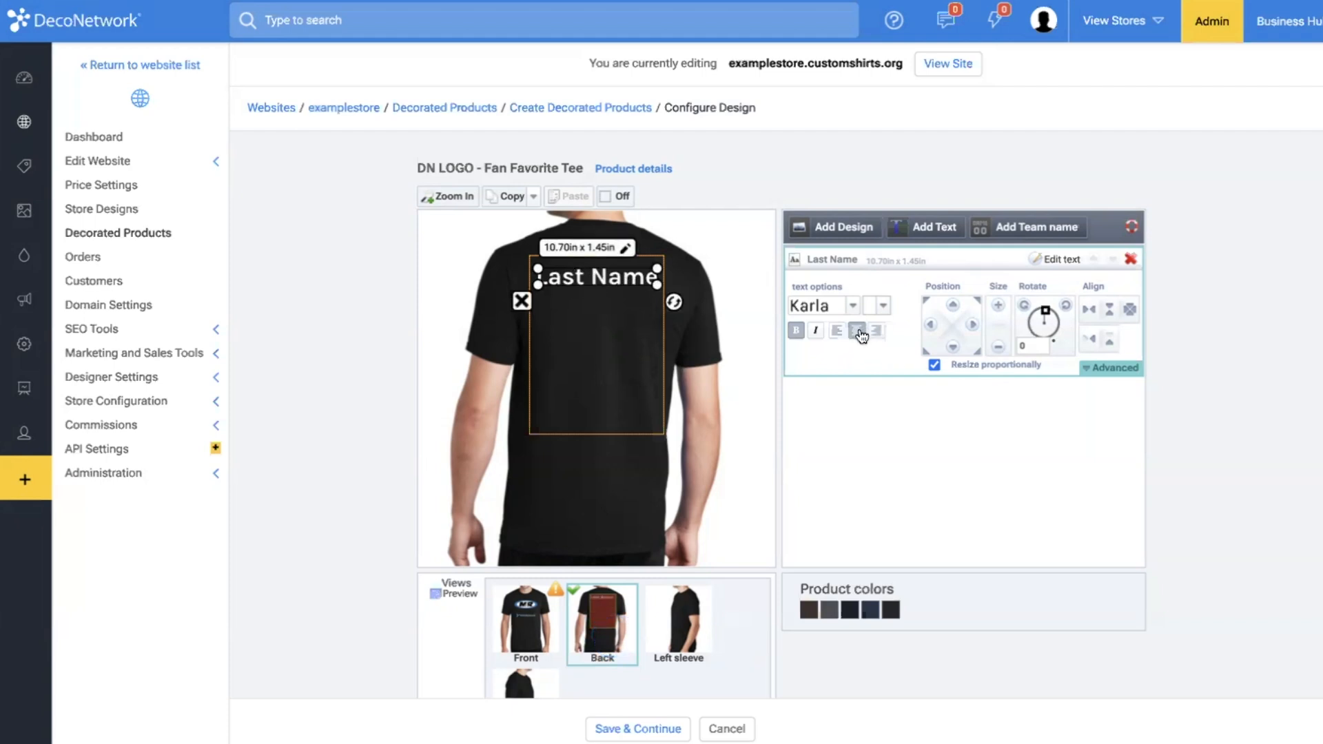
{"action": "left_click", "coordinate": [1090, 370]}
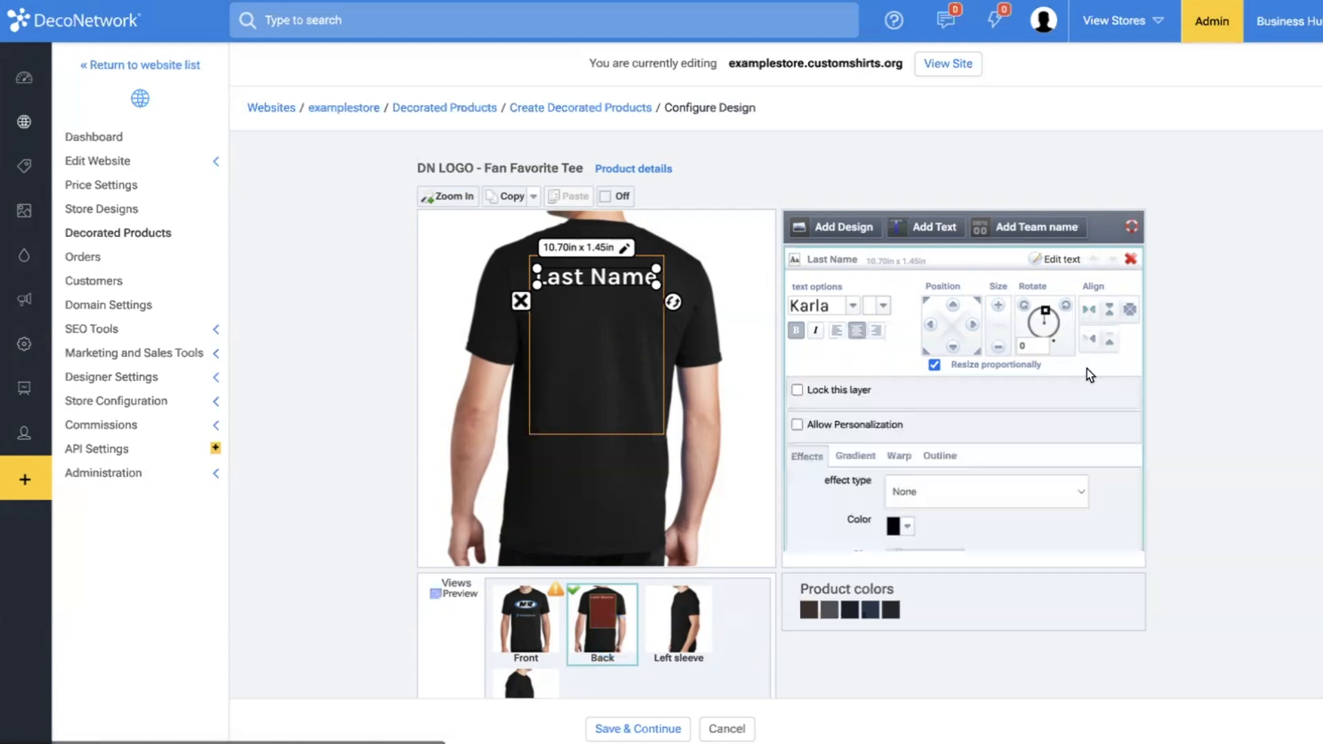
{"action": "left_click", "coordinate": [846, 425]}
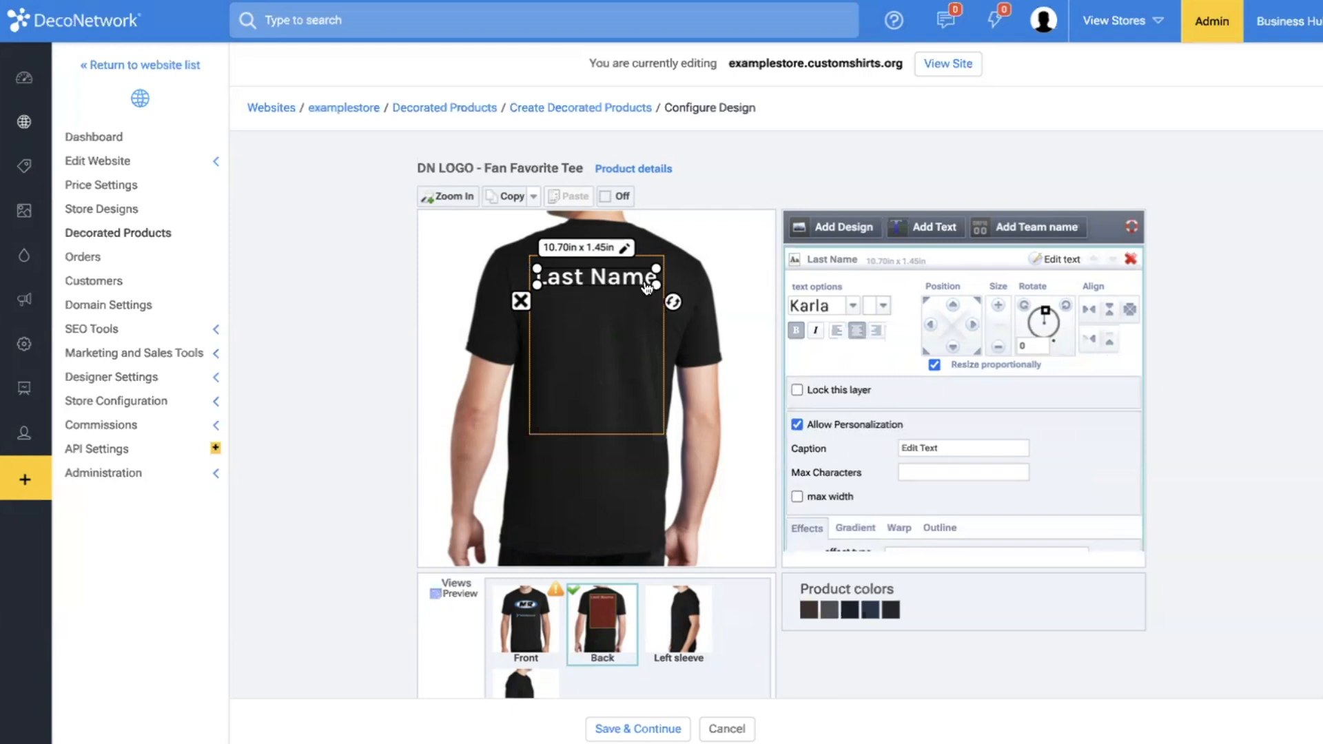
{"action": "left_click", "coordinate": [811, 496]}
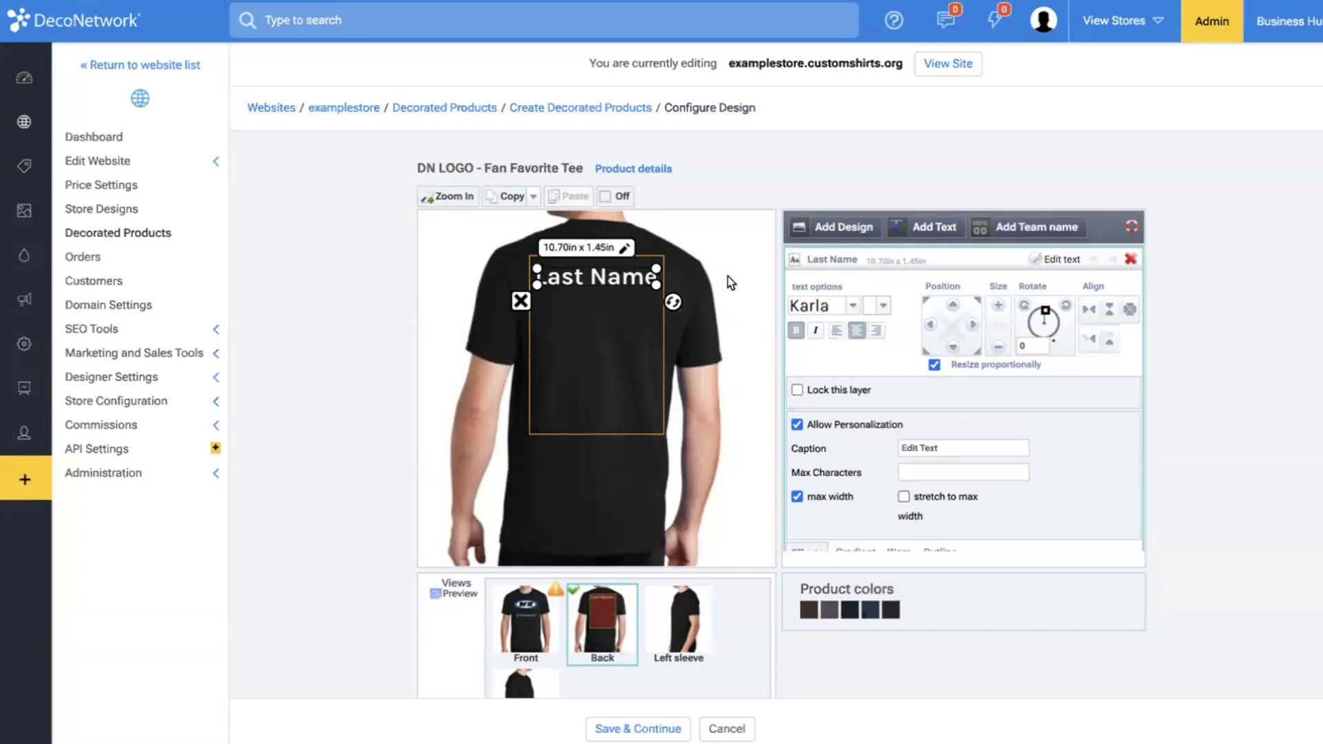
{"action": "left_click", "coordinate": [686, 378]}
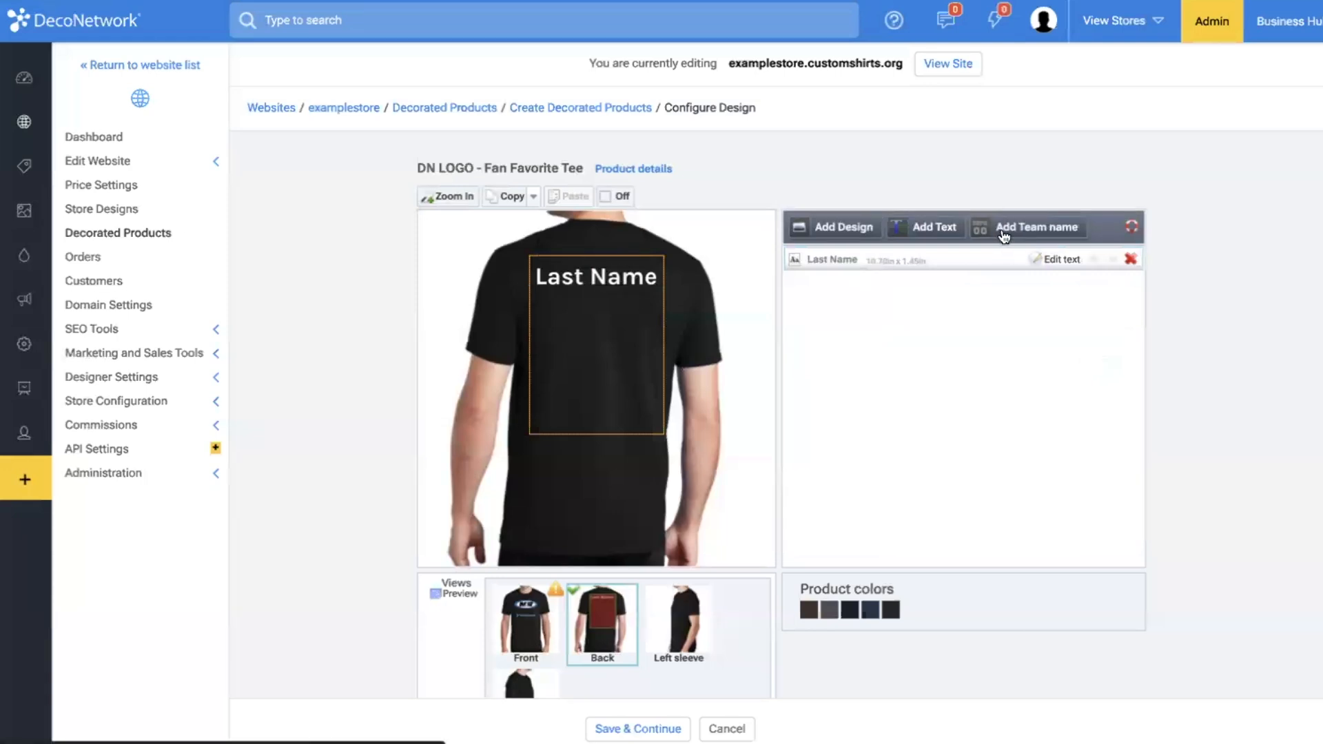
Add a full color printing team name with a sample last name as default content and place it below the "Last Name" text.
{"action": "left_click", "coordinate": [606, 289]}
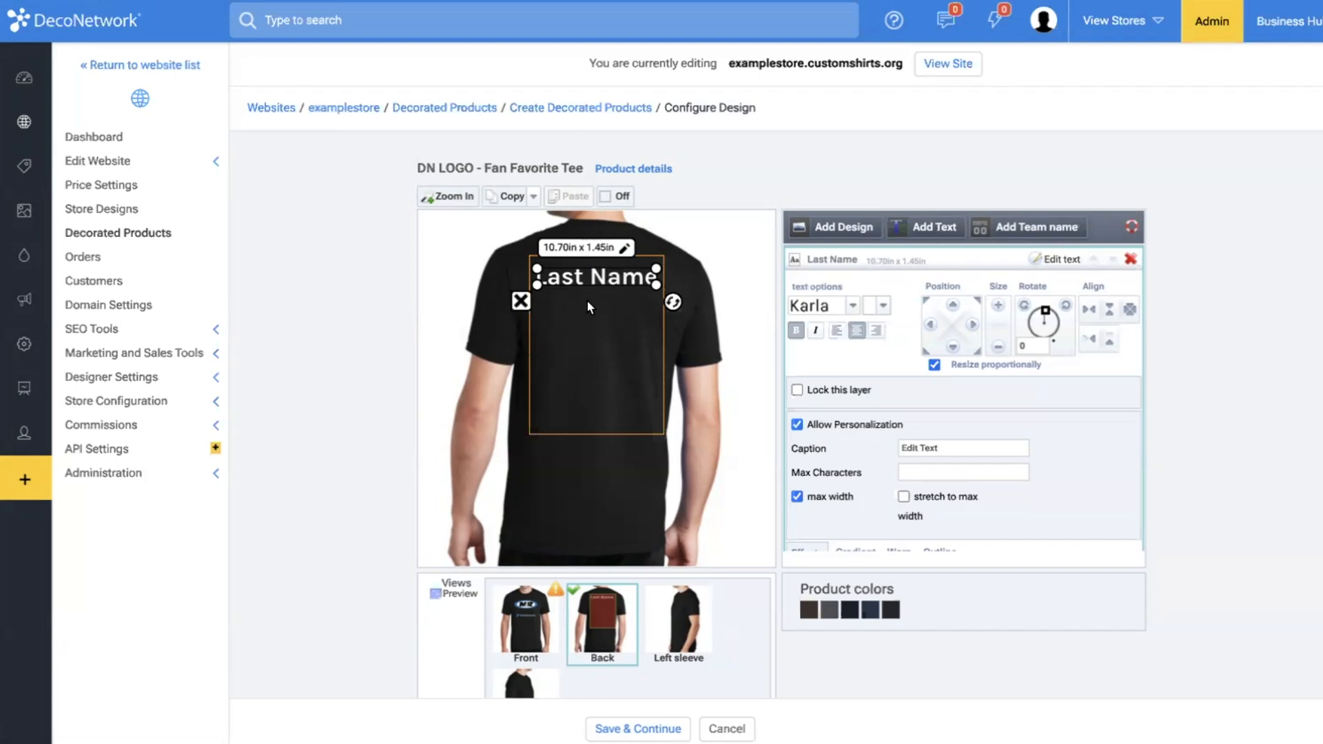
{"action": "left_click", "coordinate": [679, 362]}
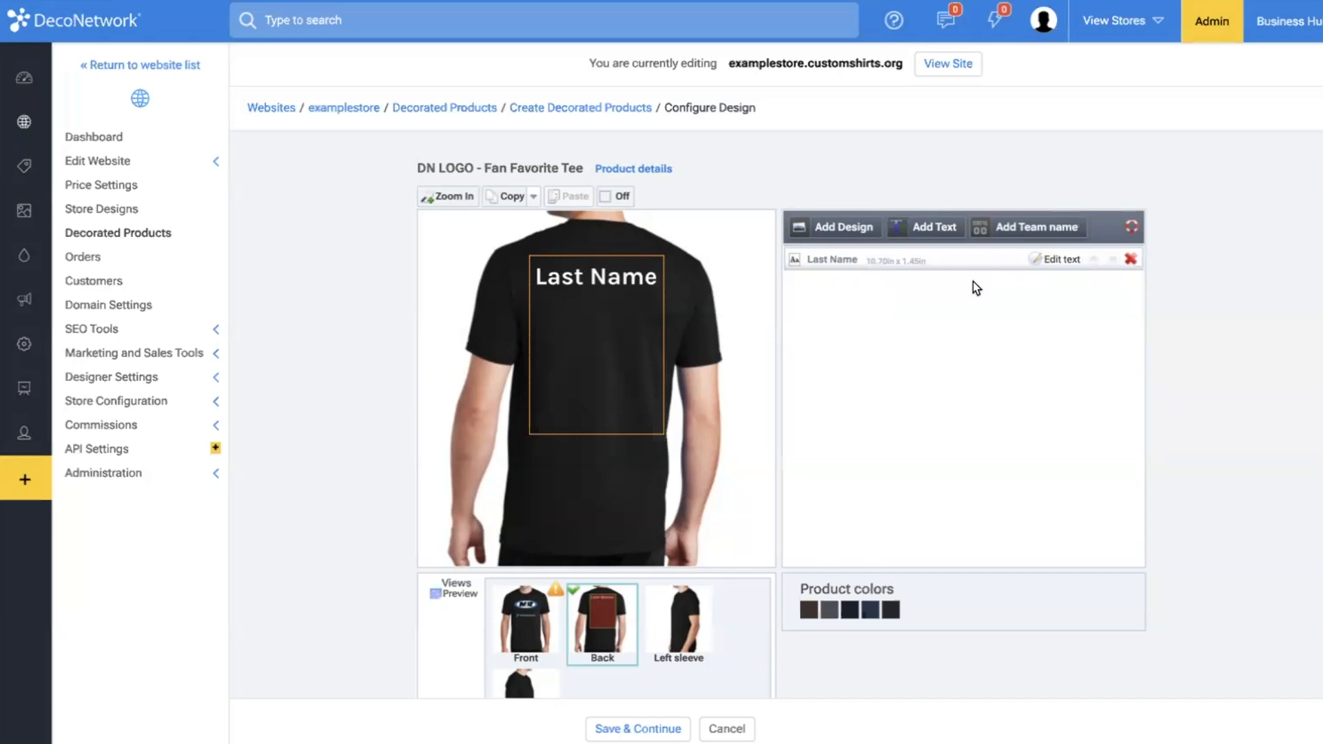
{"action": "left_click", "coordinate": [1043, 231]}
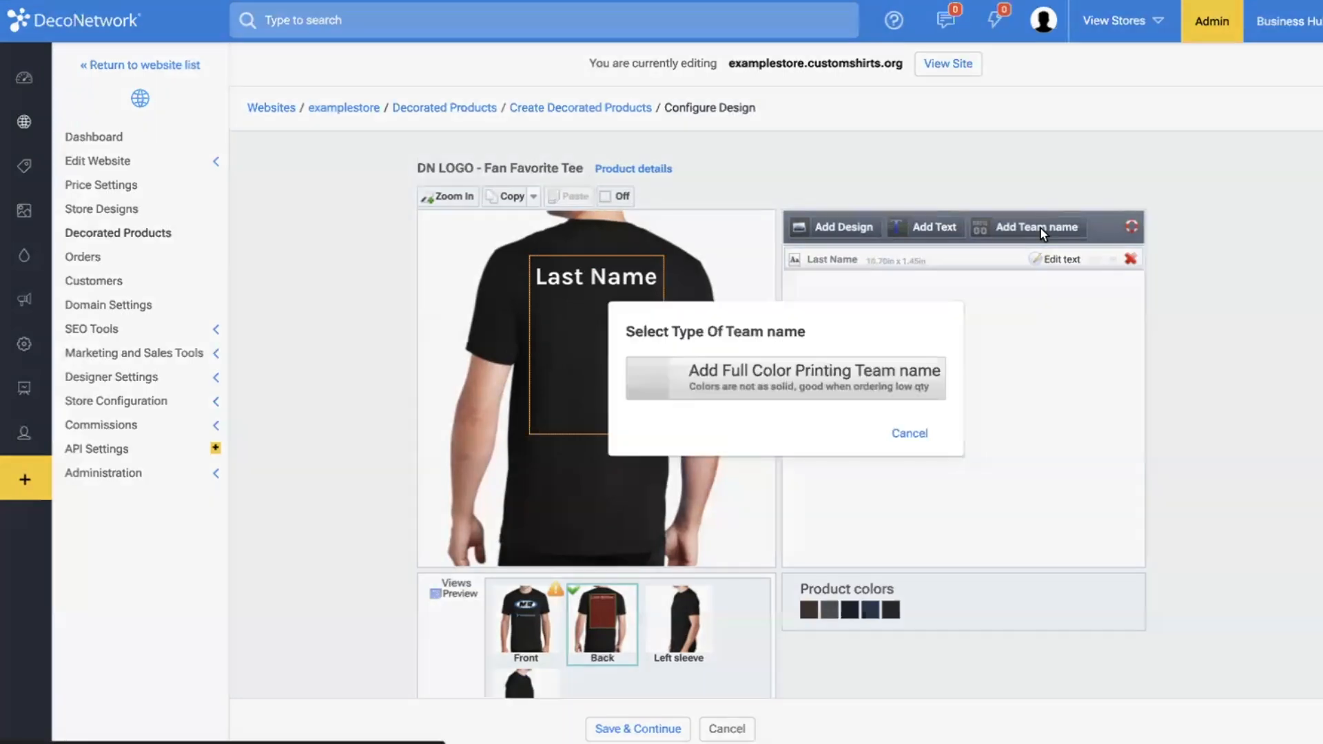
{"action": "left_click", "coordinate": [872, 383]}
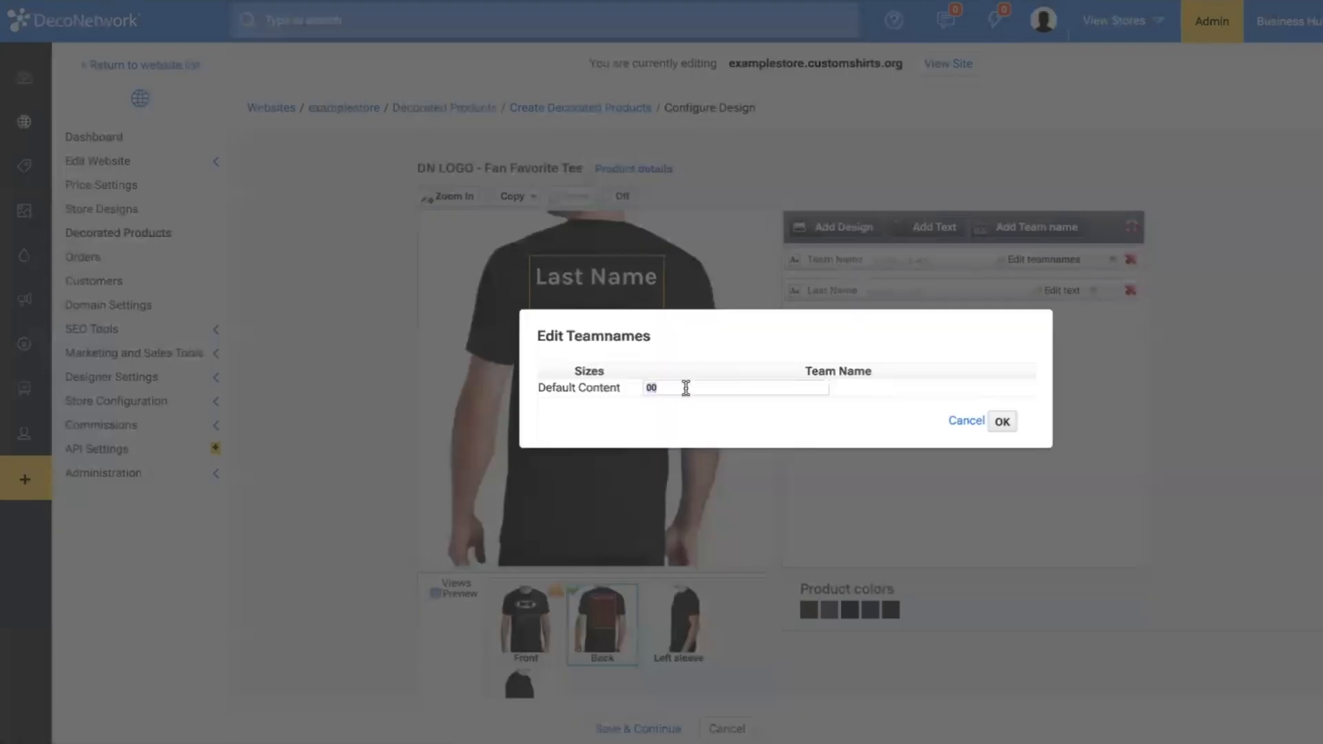
{"action": "type", "text": "Dewhurst"}
{"action": "left_click", "coordinate": [1002, 422]}
{"action": "left_click_drag", "start_coordinate": [655, 292], "coordinate": [655, 361]}
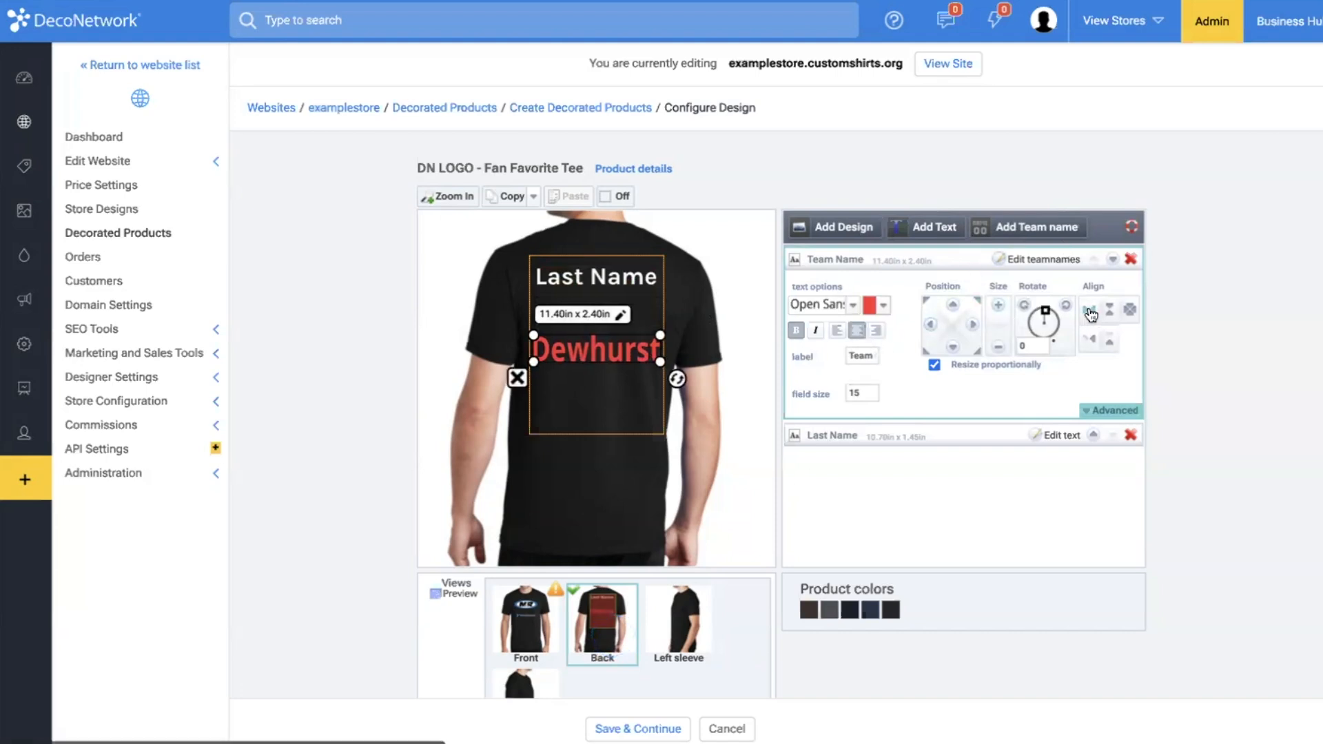
Add a second full color printing team name with default content 11 and place it below the first team name.
{"action": "left_click", "coordinate": [1034, 231]}
{"action": "left_click", "coordinate": [919, 365]}
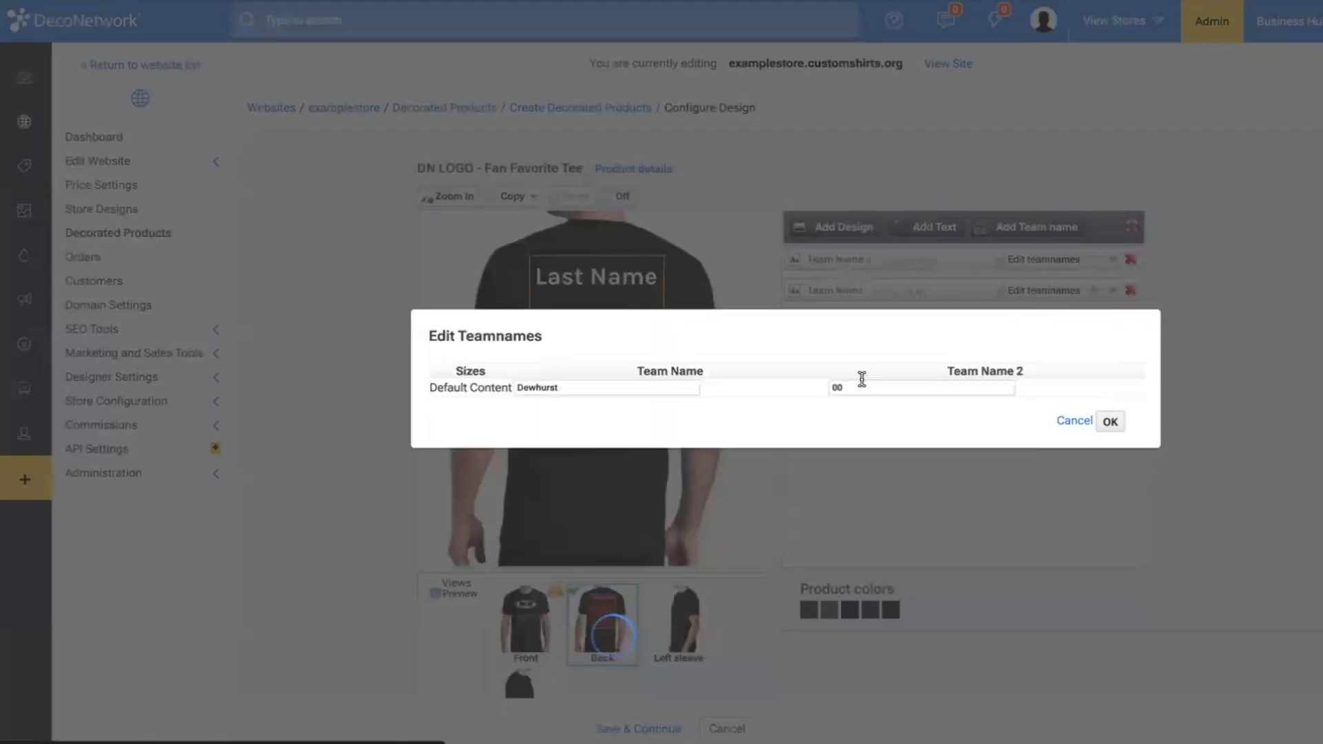
{"action": "left_click", "coordinate": [910, 384]}
{"action": "type", "text": "11"}
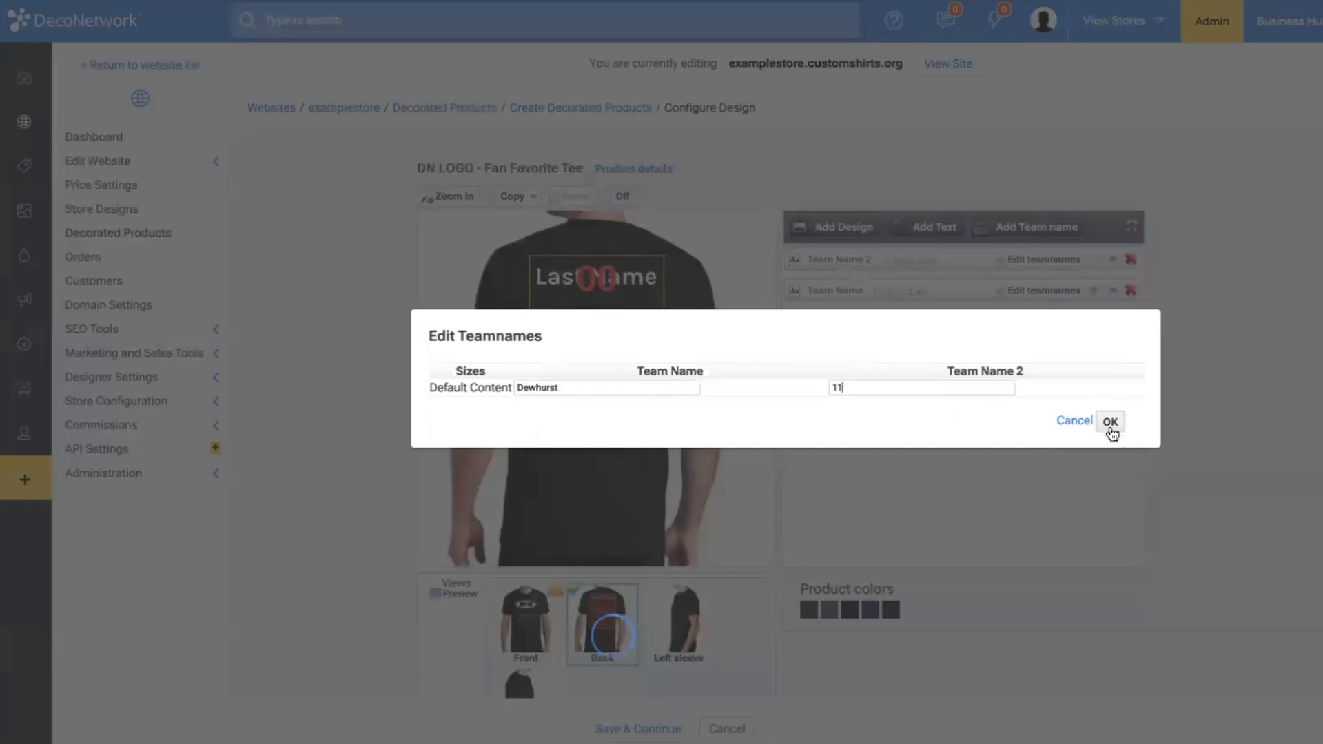
{"action": "left_click", "coordinate": [1110, 422]}
{"action": "left_click", "coordinate": [615, 318]}
{"action": "left_click_drag", "start_coordinate": [615, 317], "coordinate": [613, 402]}
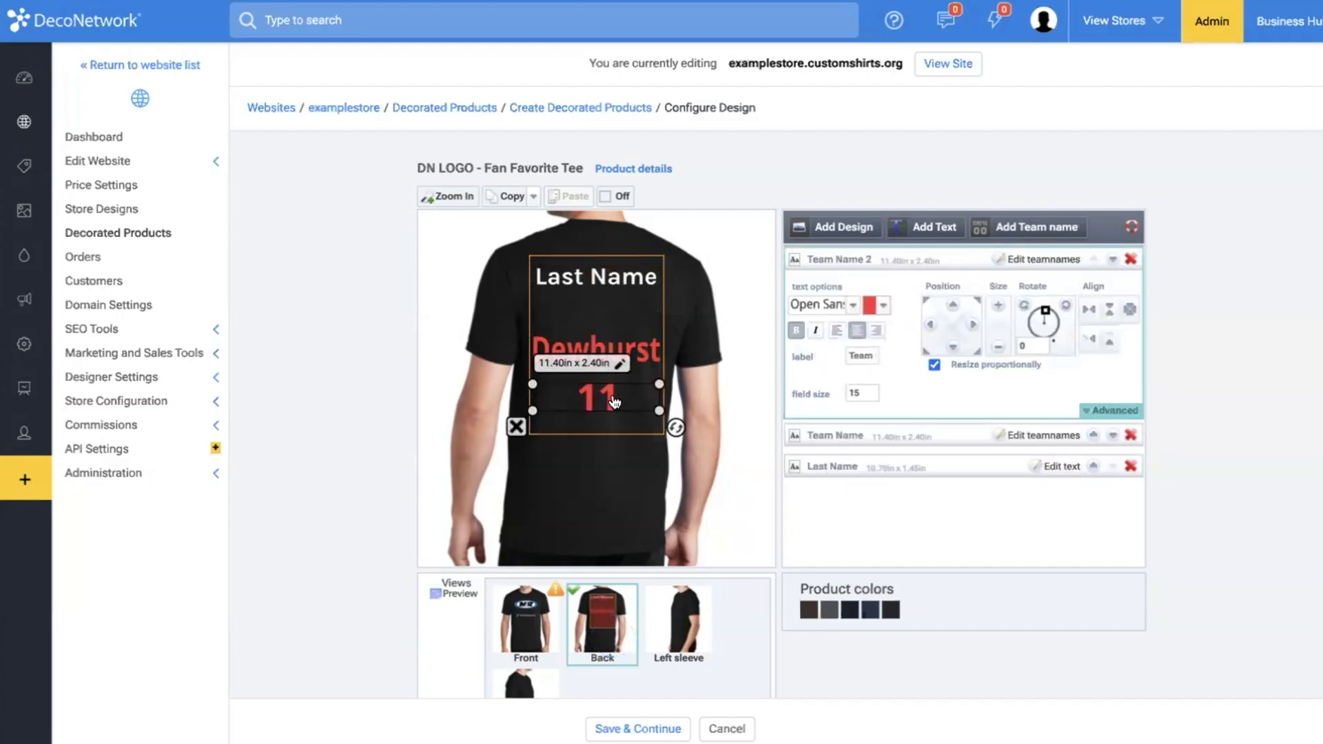
Label the team name field containing 11 as "Number" and the one above it as "Name".
{"action": "triple_click", "coordinate": [864, 353]}
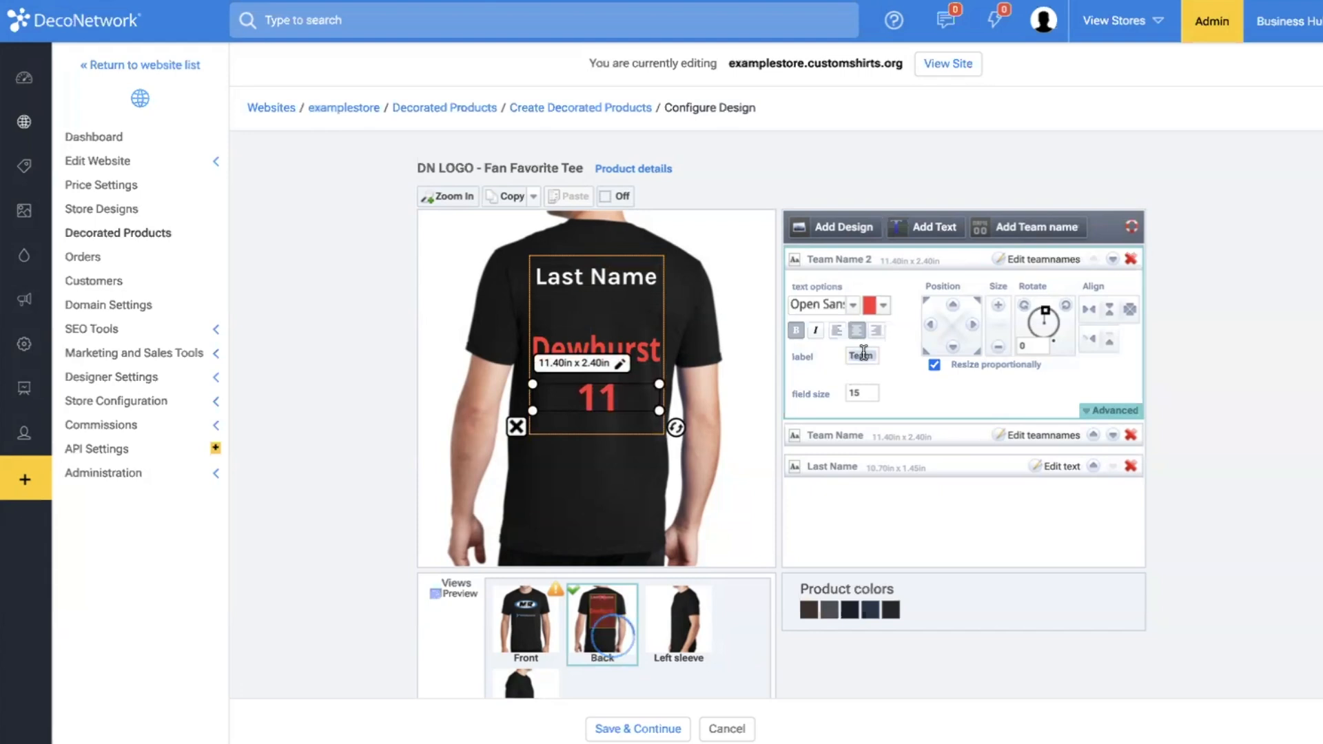
{"action": "type", "text": "Number"}
{"action": "left_click", "coordinate": [644, 351]}
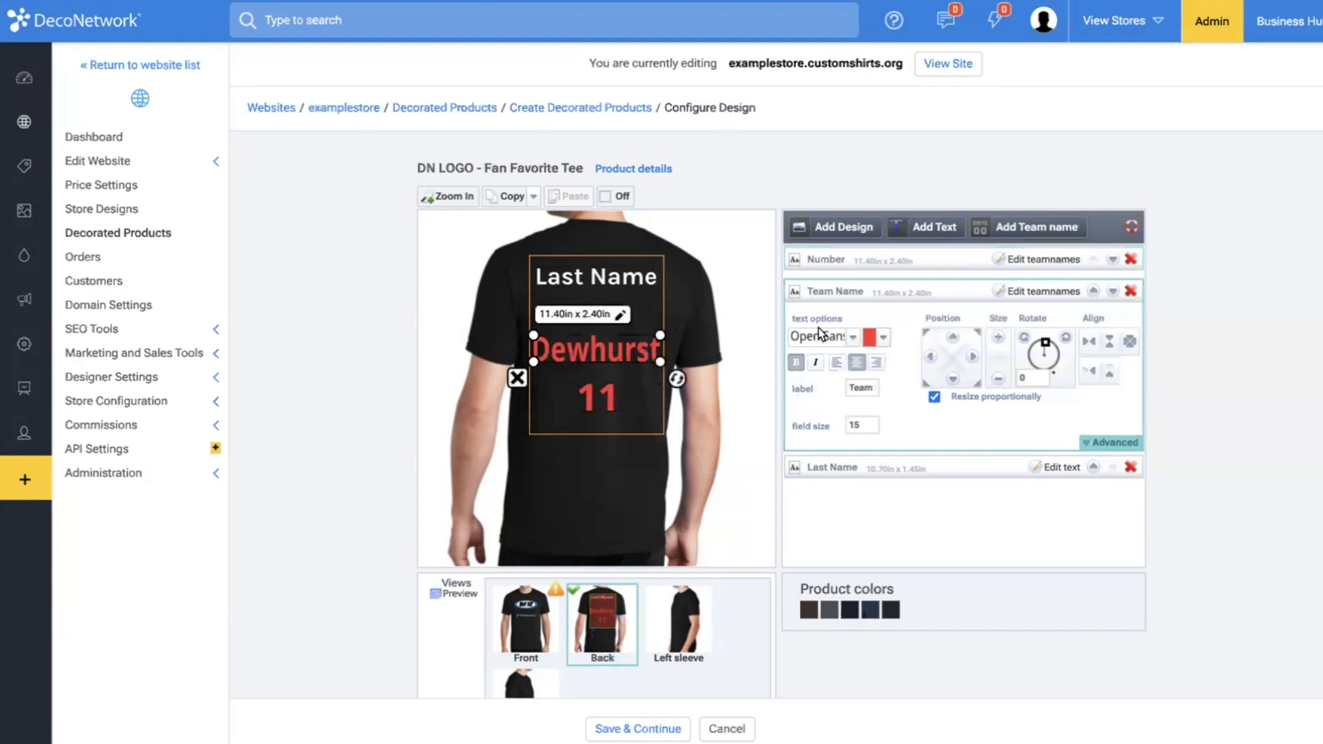
{"action": "triple_click", "coordinate": [865, 387]}
{"action": "type", "text": "Name"}
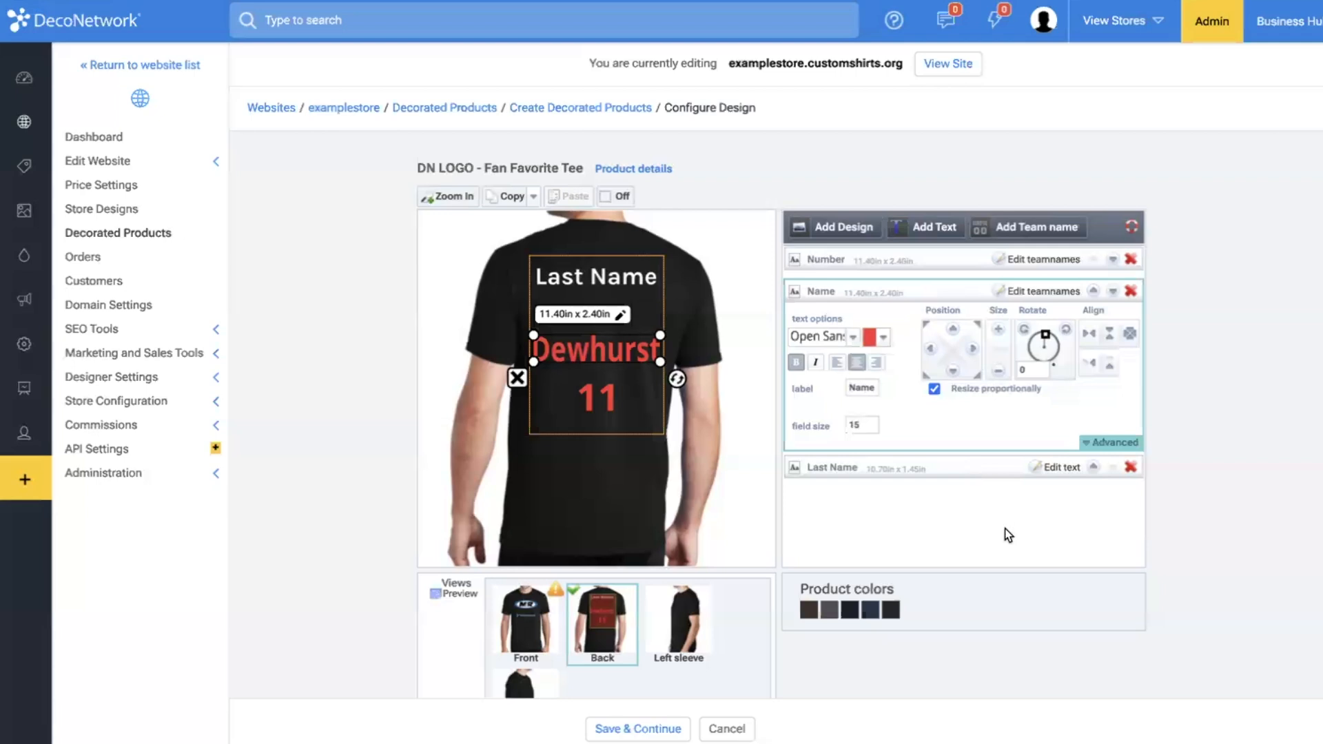
Nudge the number slightly up toward the name and save the design, accepting the below-quality images.
{"action": "left_click", "coordinate": [605, 404]}
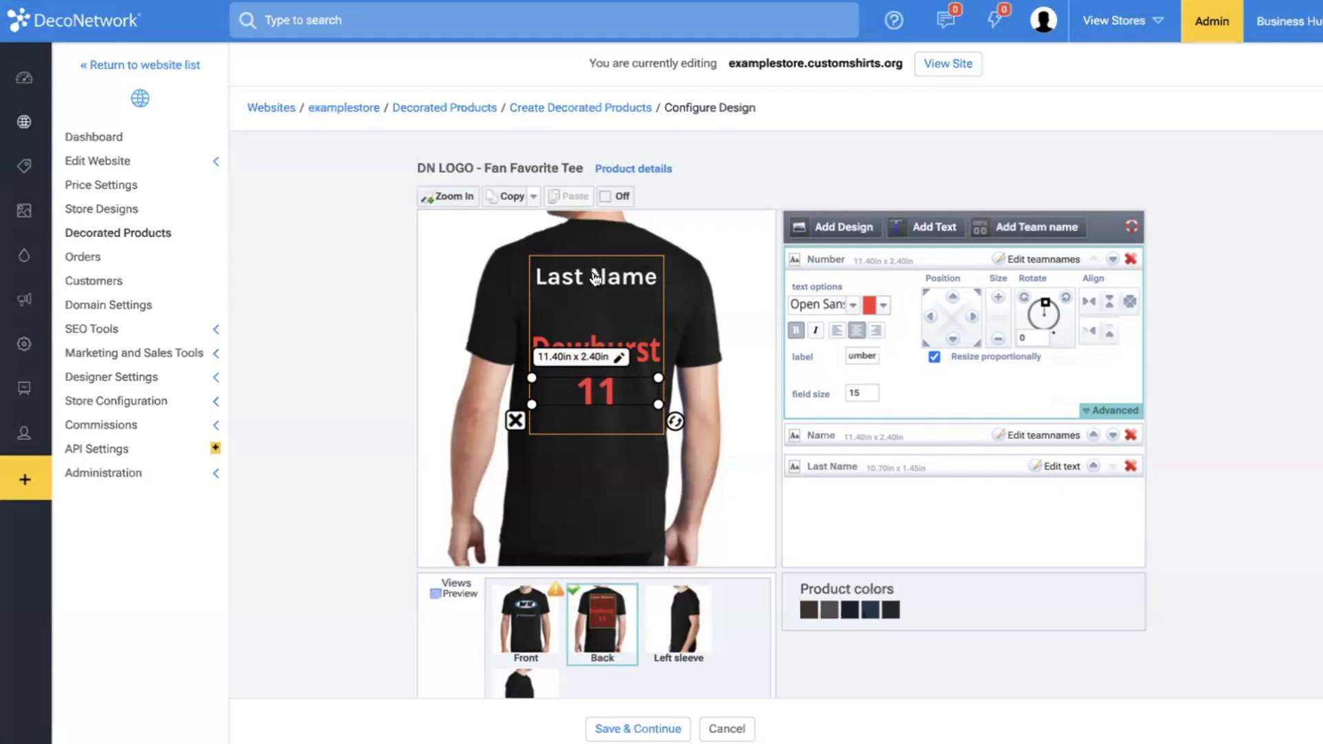
{"action": "left_click", "coordinate": [689, 557]}
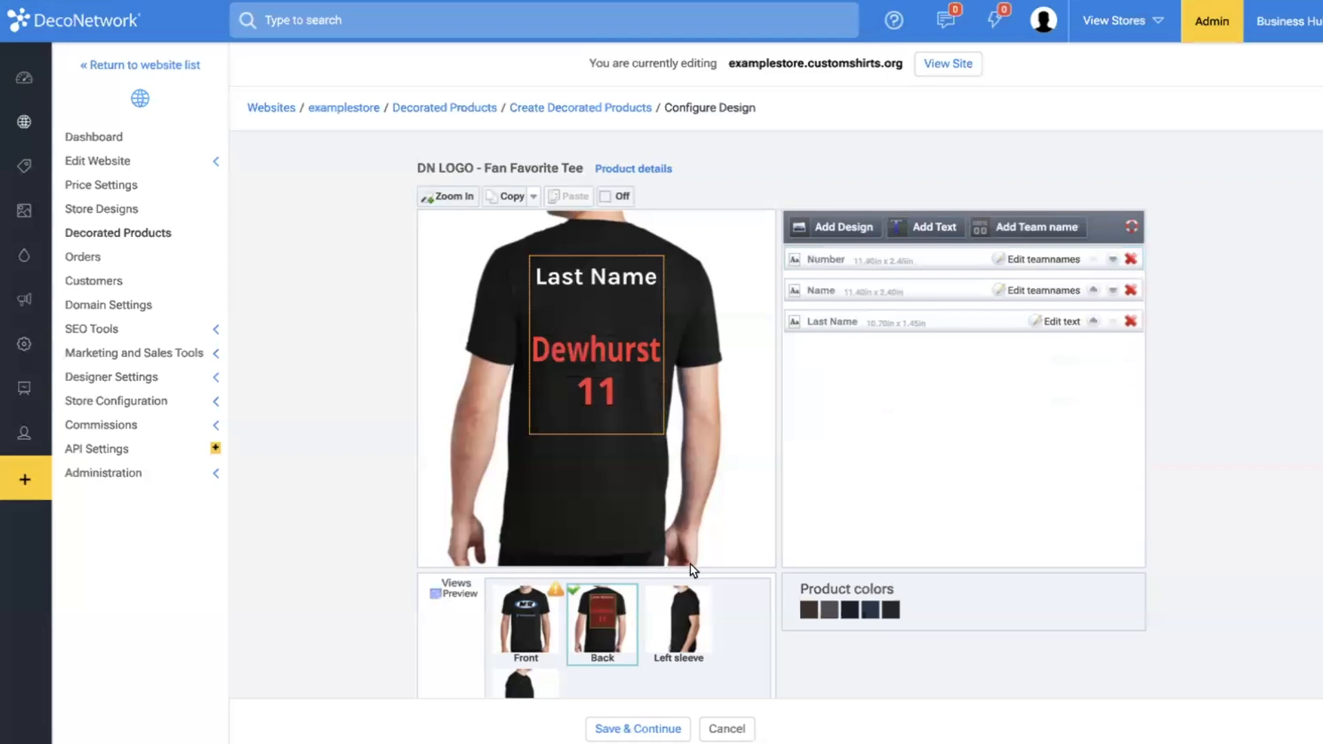
{"action": "left_click", "coordinate": [655, 729]}
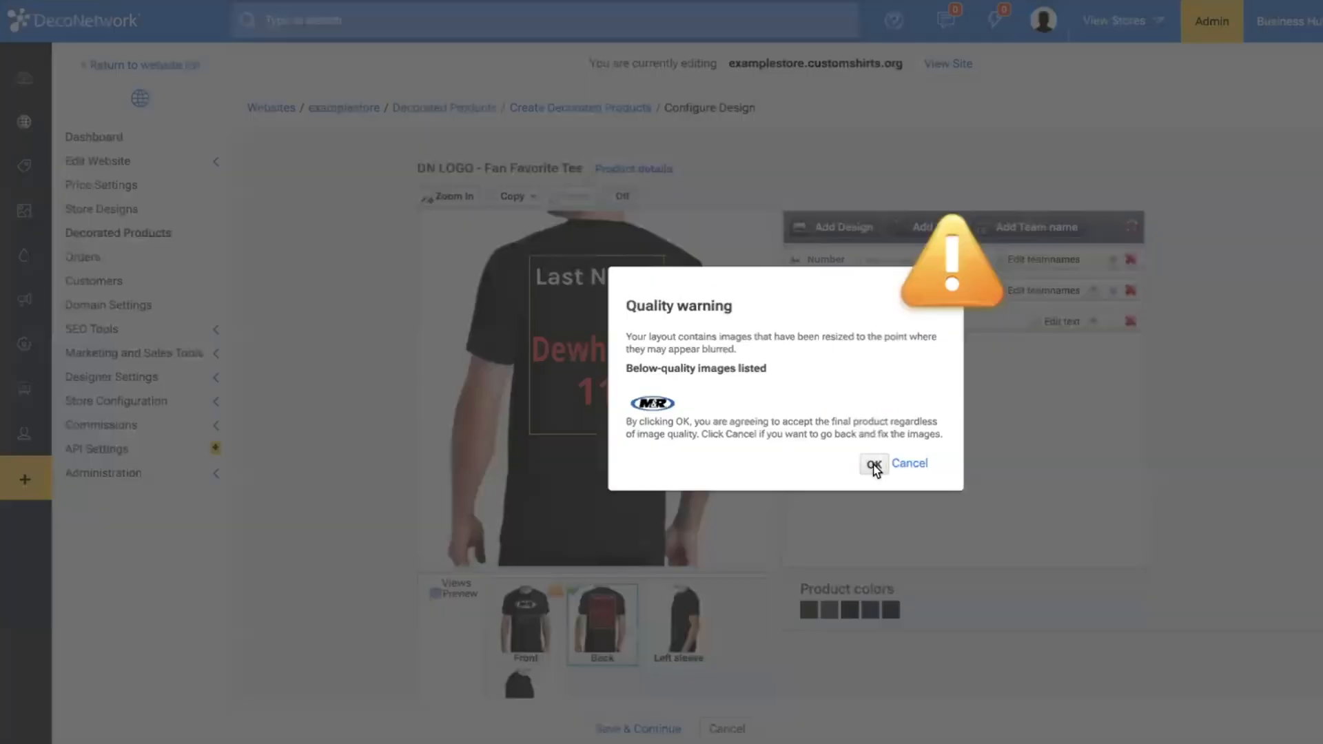
{"action": "left_click", "coordinate": [872, 465]}
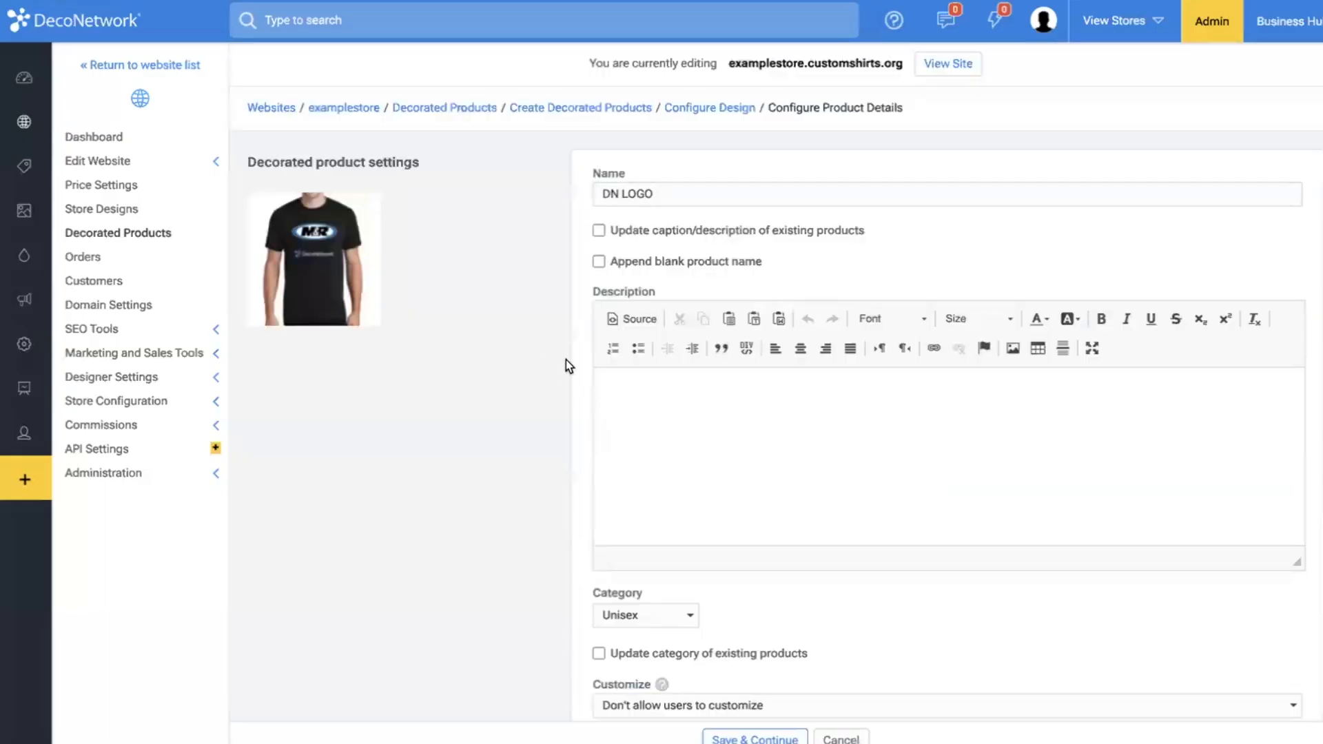
Name the product "DN + M&R" and enable updating existing products' captions and descriptions and appending the blank product name.
{"action": "left_click", "coordinate": [639, 233]}
{"action": "left_click", "coordinate": [644, 265]}
{"action": "double_click", "coordinate": [691, 195]}
{"action": "key", "text": "ctrl+a"}
{"action": "type", "text": "D"}
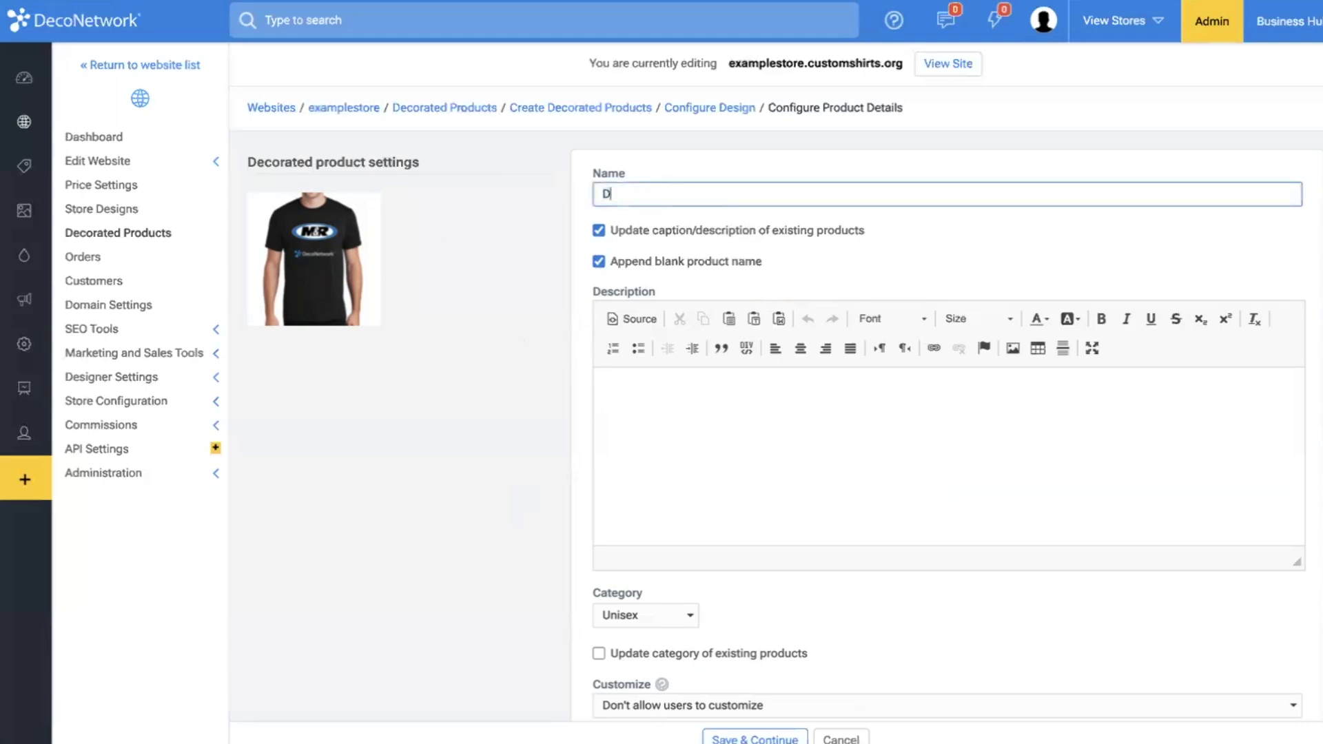
{"action": "type", "text": "N + M&R"}
{"action": "scroll", "coordinate": [717, 271], "scroll_direction": "down", "scroll_amount": 1}
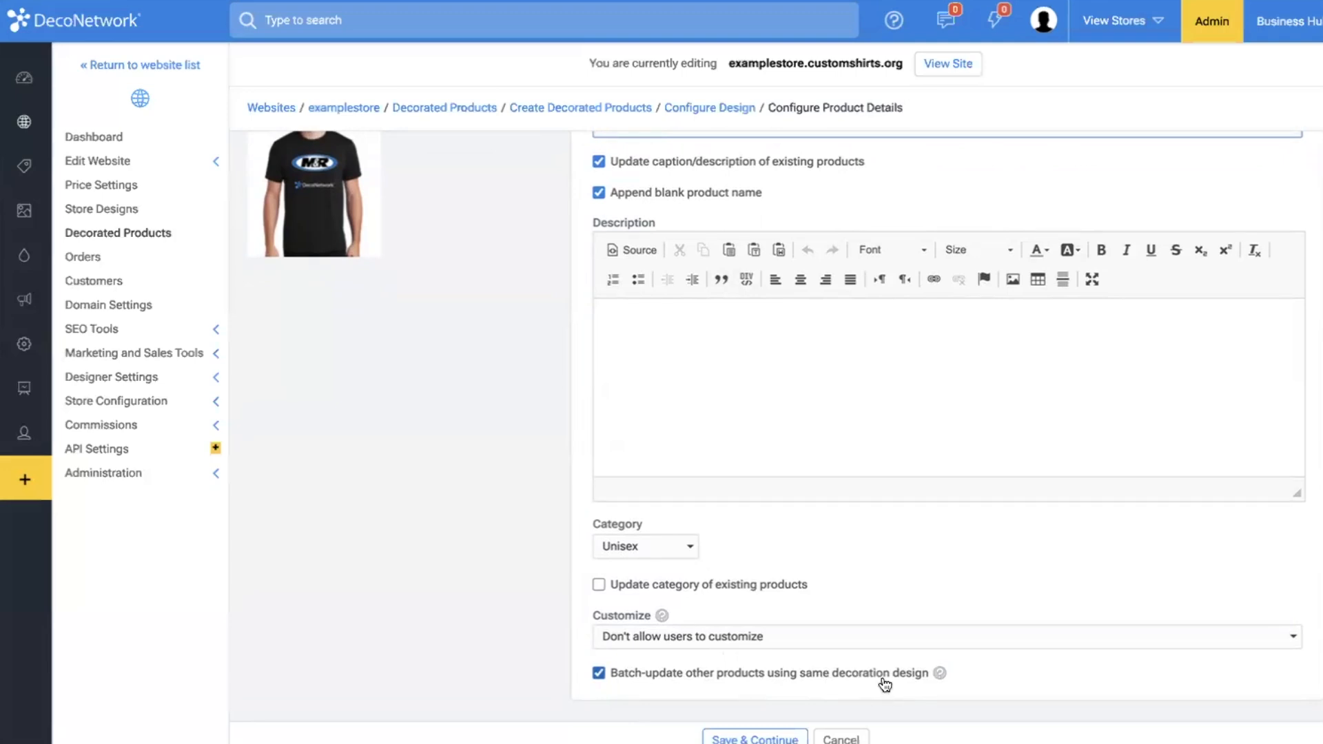
Allow users to customize the product and save the batch of decorated products with the default markup pricing.
{"action": "left_click", "coordinate": [706, 634]}
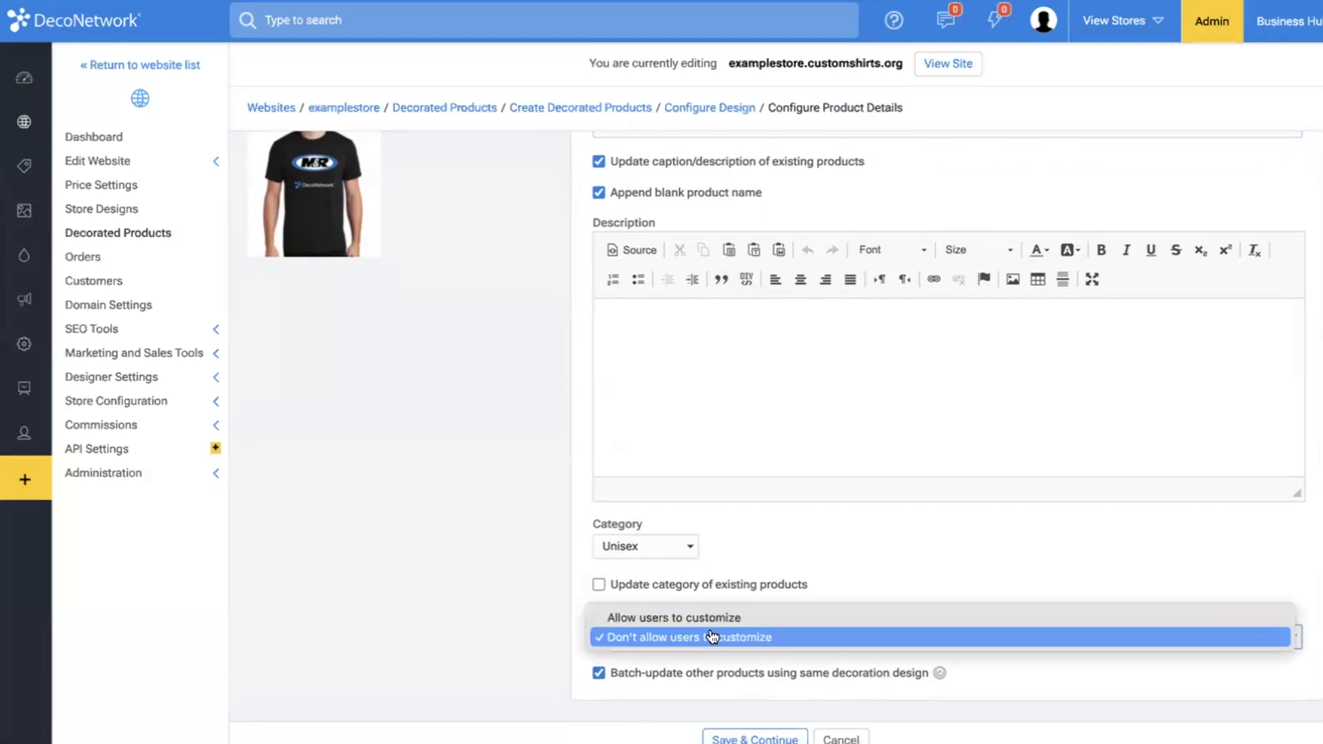
{"action": "left_click", "coordinate": [712, 619]}
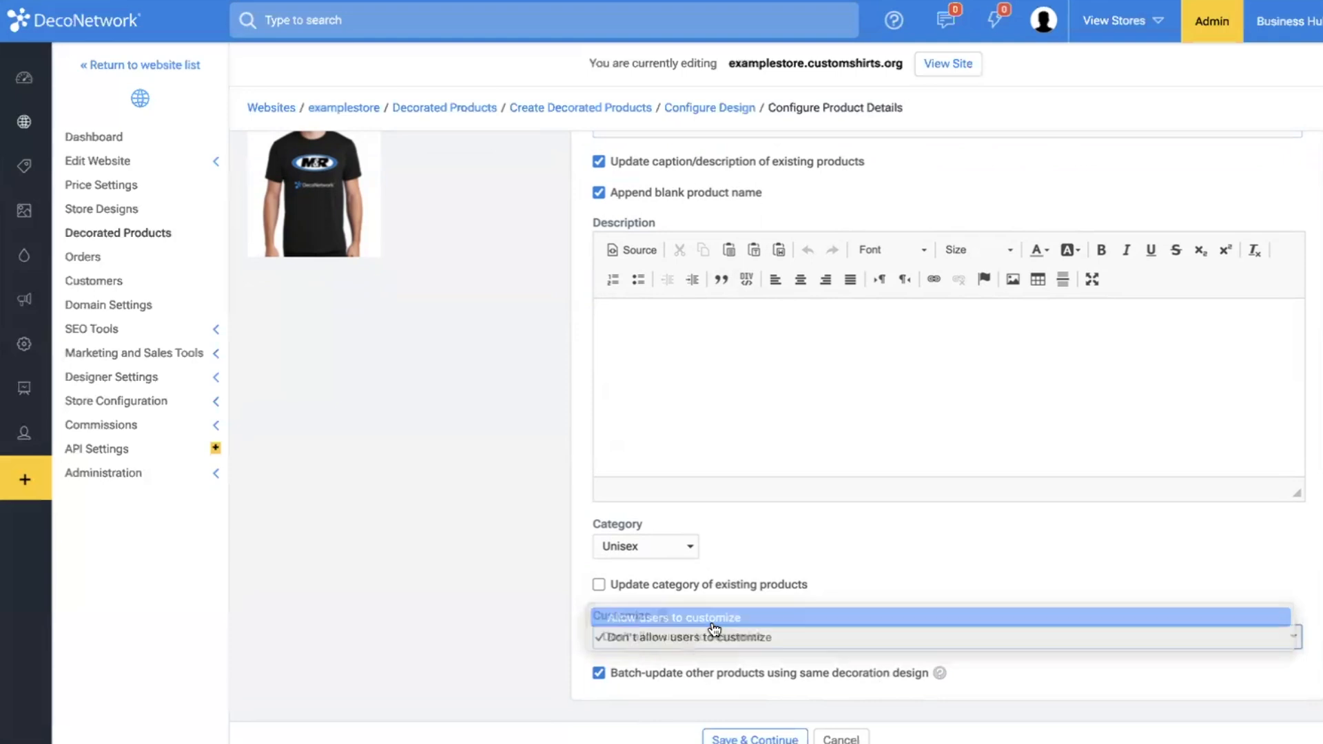
{"action": "left_click", "coordinate": [739, 735]}
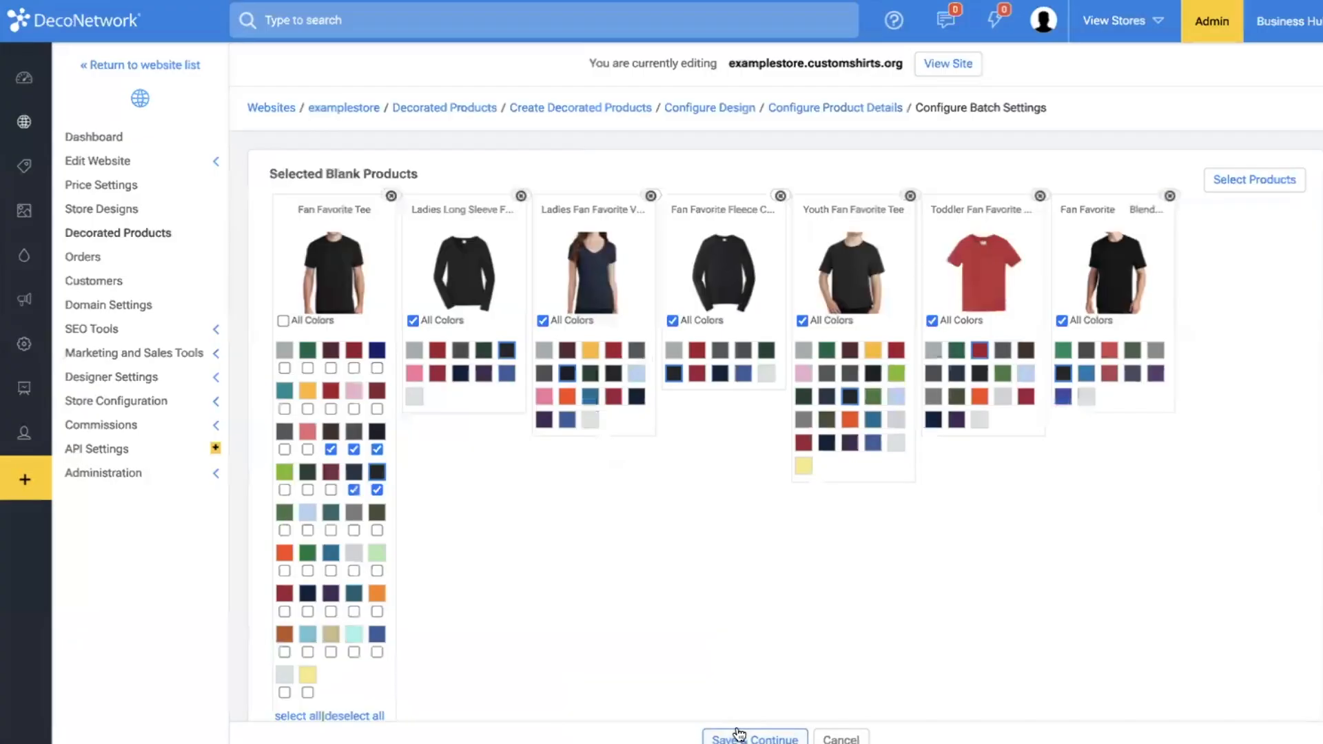
{"action": "left_click", "coordinate": [739, 734]}
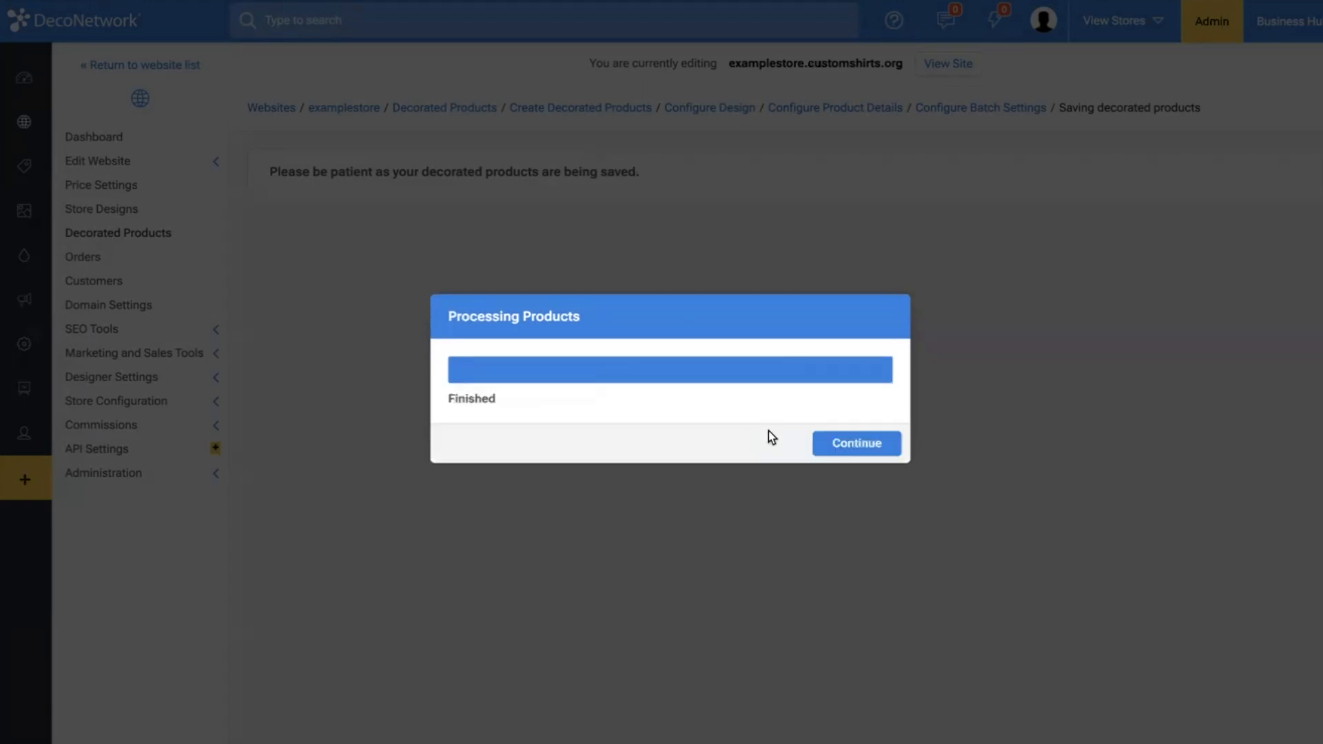
{"action": "left_click", "coordinate": [889, 435]}
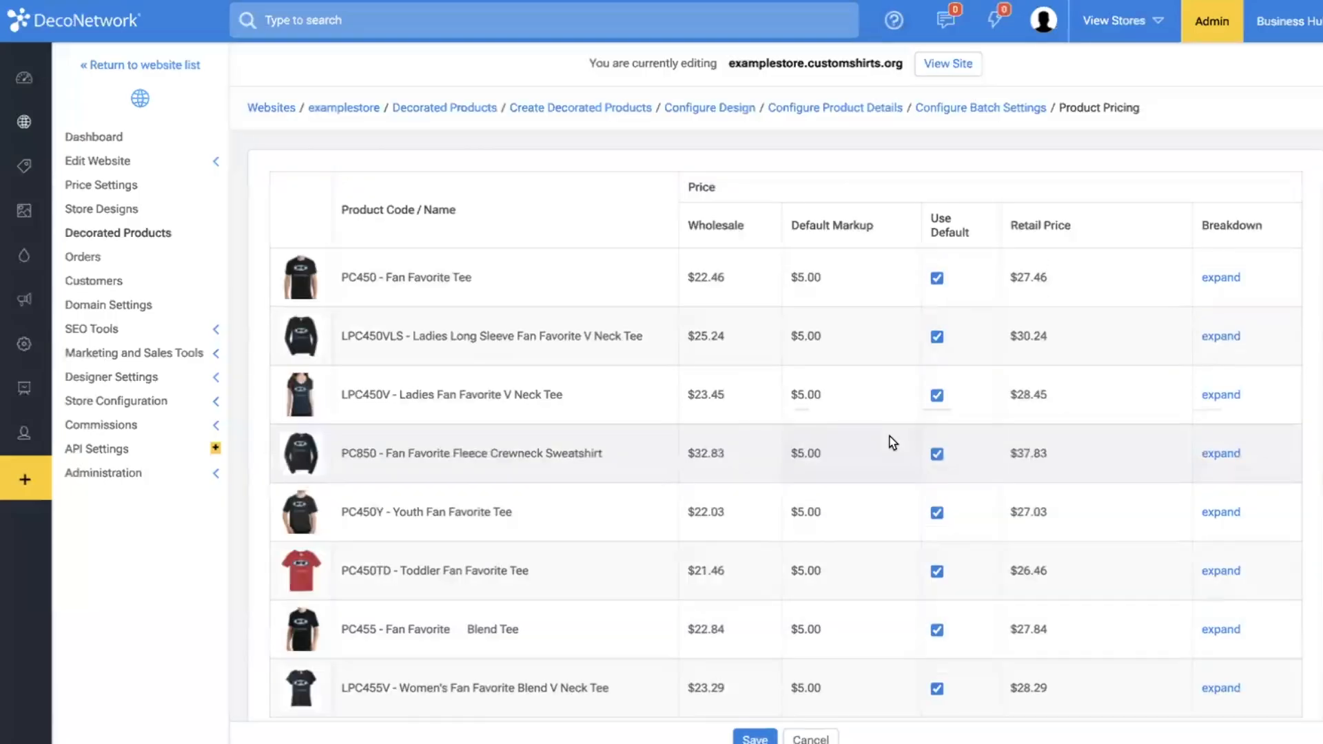
{"action": "scroll", "coordinate": [759, 493], "scroll_direction": "down", "scroll_amount": 1}
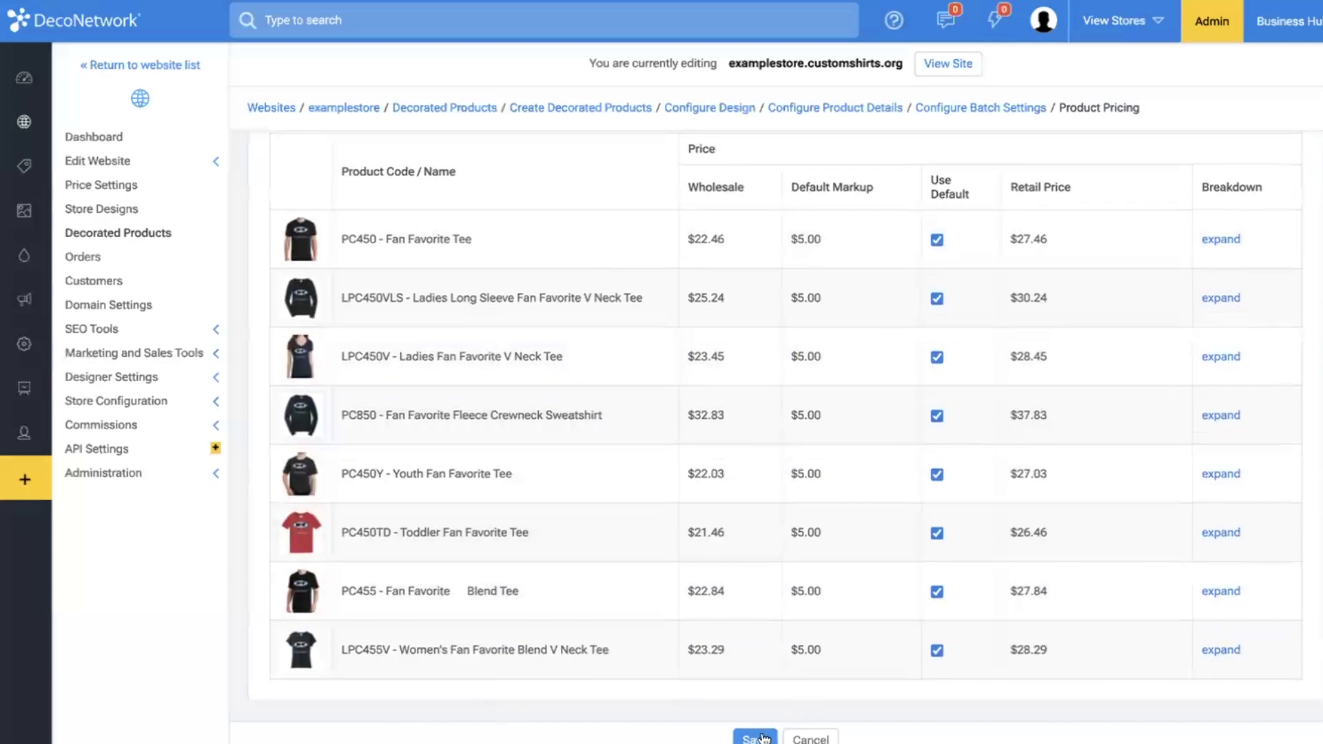
{"action": "left_click", "coordinate": [757, 739]}
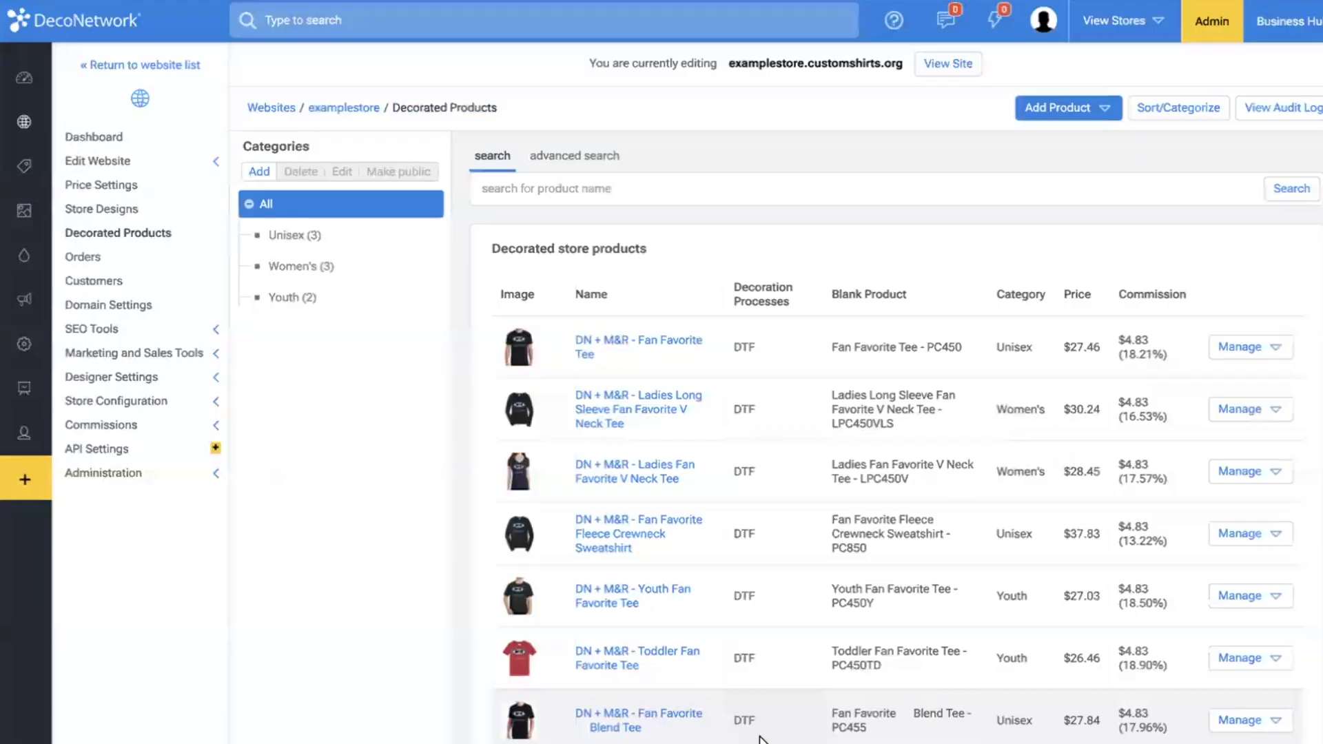
Make the Ladies Fan Favorite V Neck Tee in the Women's category private.
{"action": "left_click", "coordinate": [305, 272]}
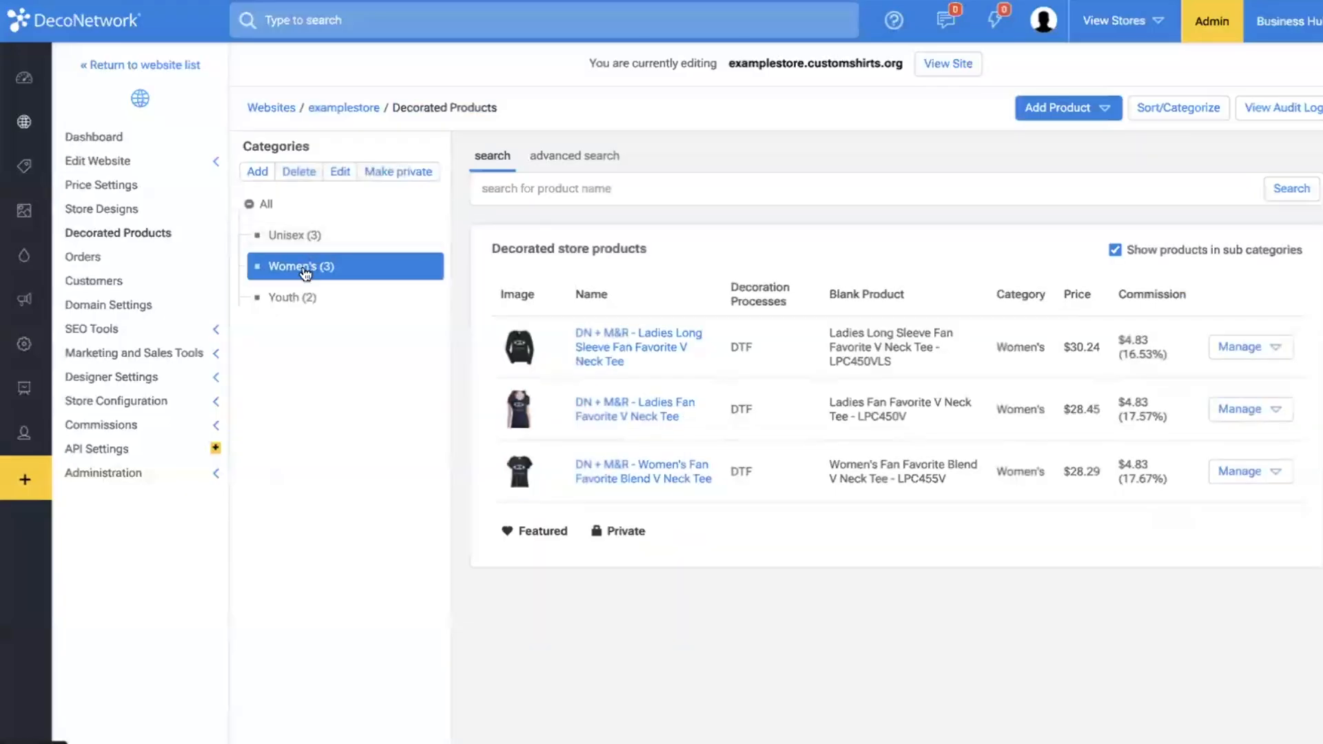
{"action": "left_click", "coordinate": [295, 237]}
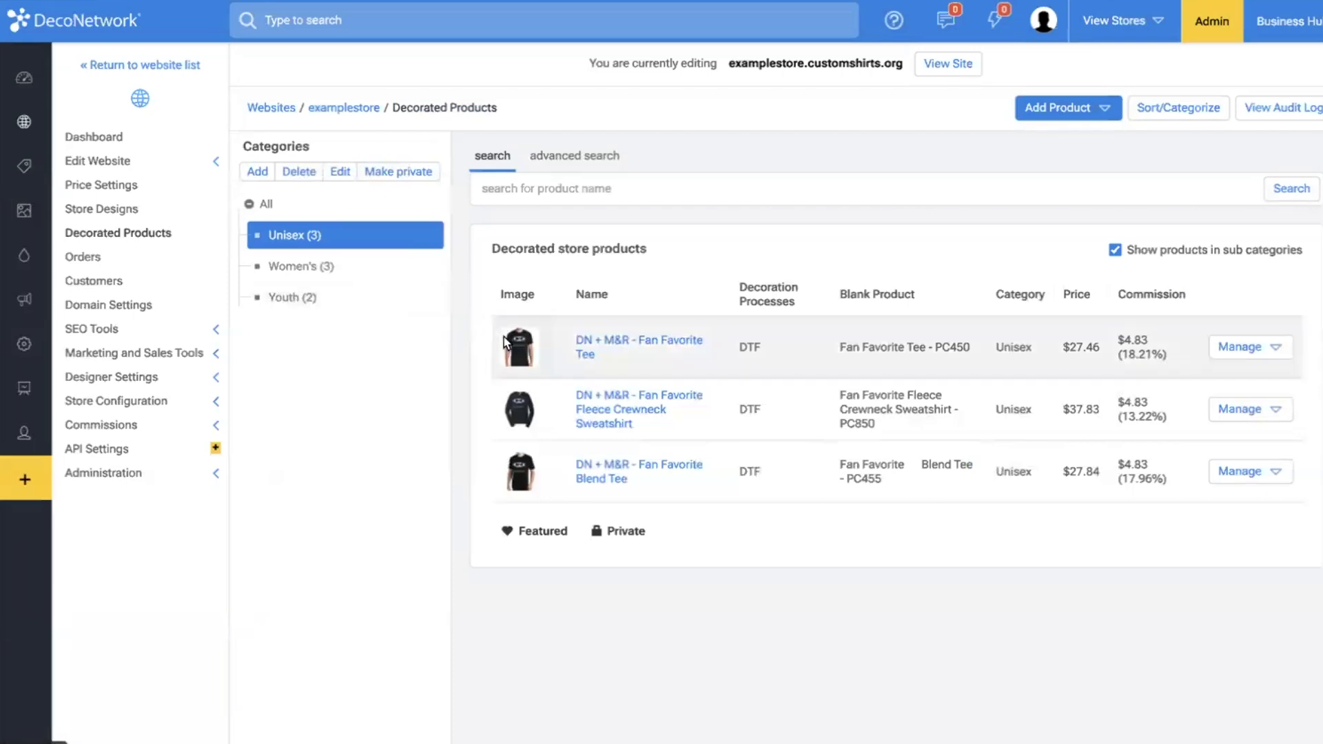
{"action": "mouse_move", "coordinate": [508, 342]}
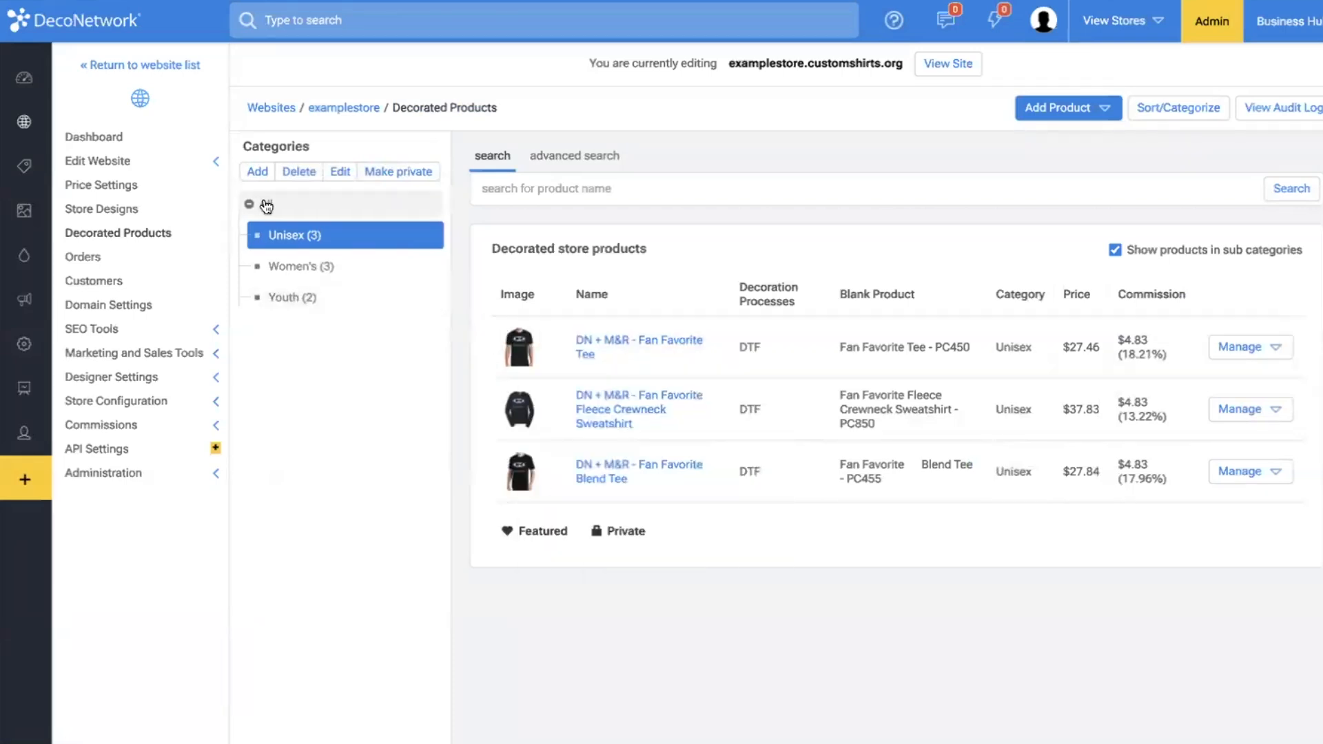
{"action": "left_click", "coordinate": [295, 277]}
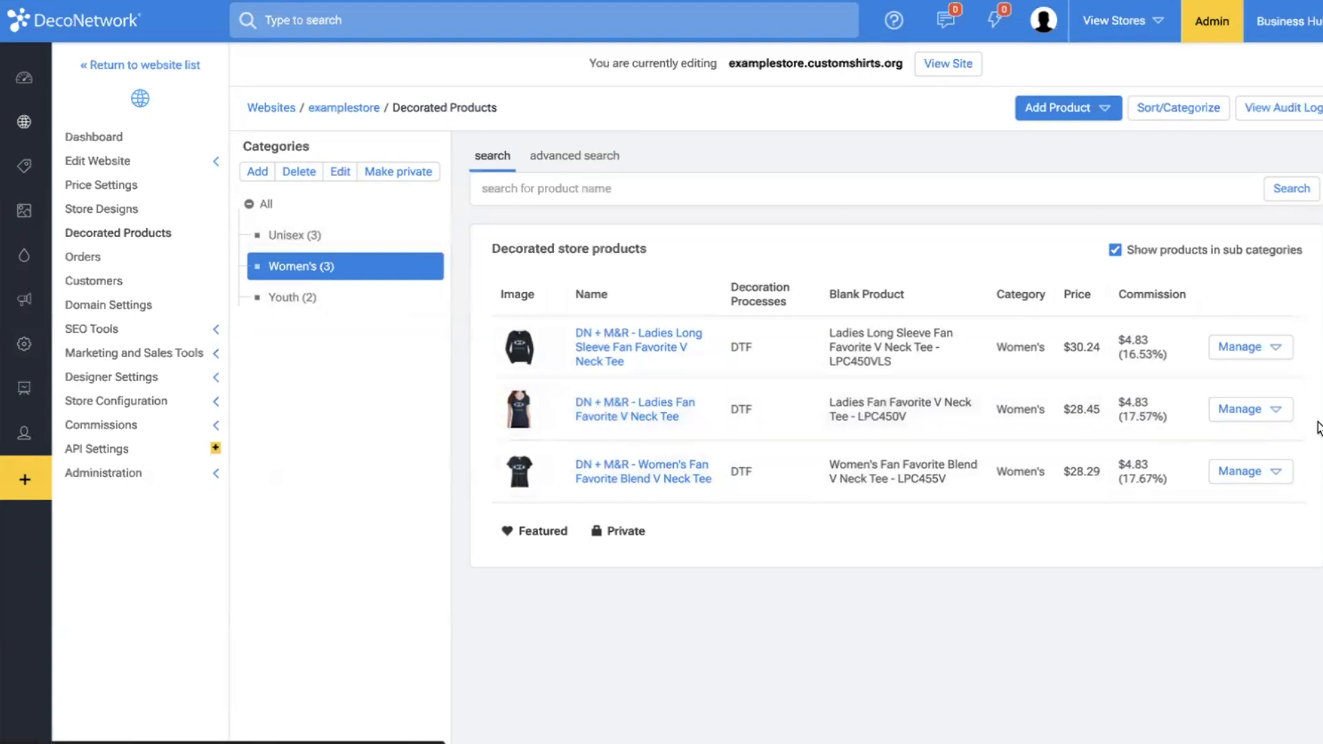
{"action": "left_click", "coordinate": [1250, 414]}
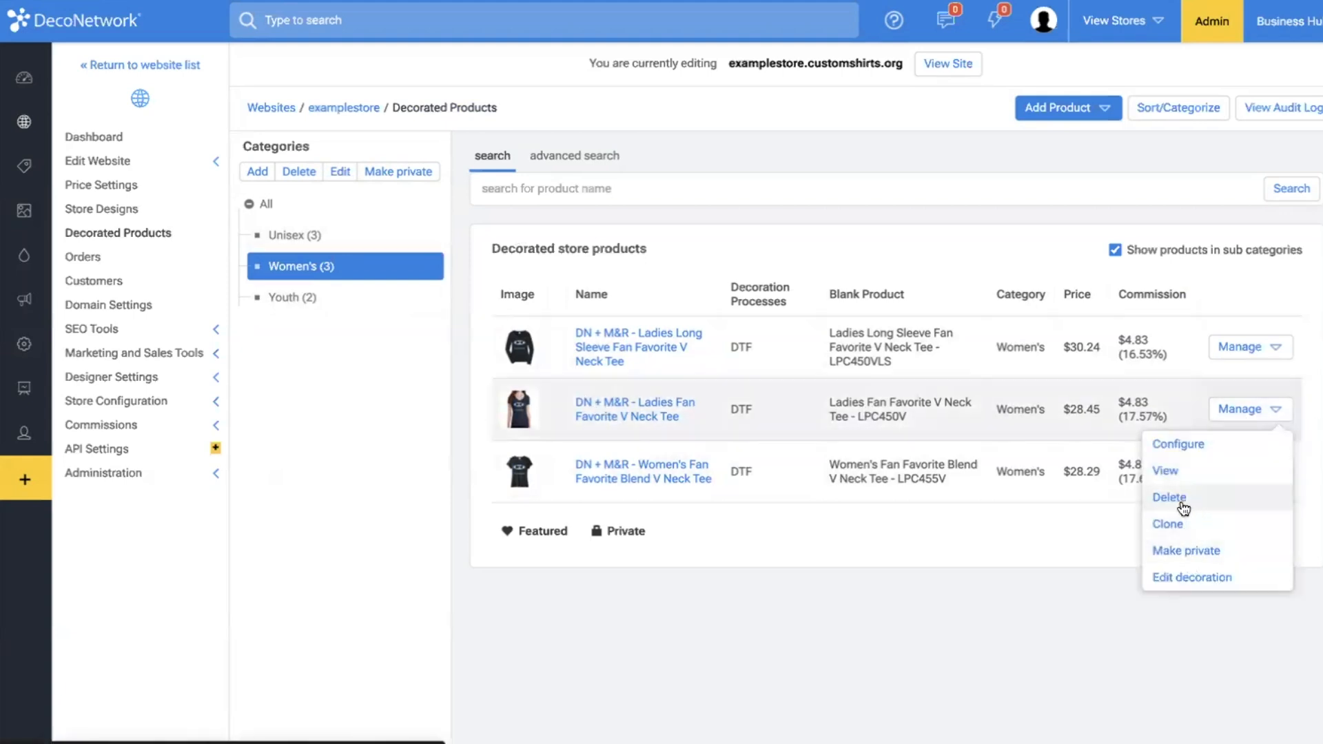
{"action": "left_click", "coordinate": [1195, 555]}
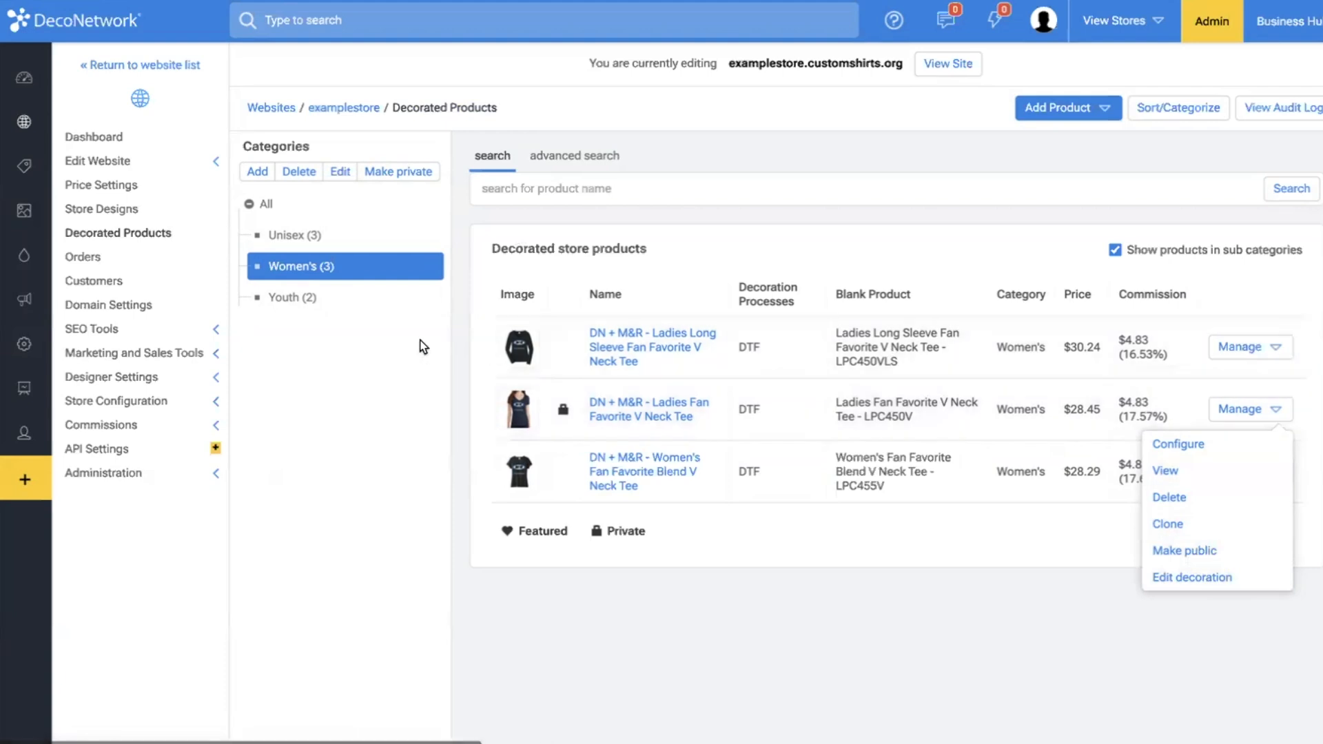
{"action": "left_click", "coordinate": [449, 390]}
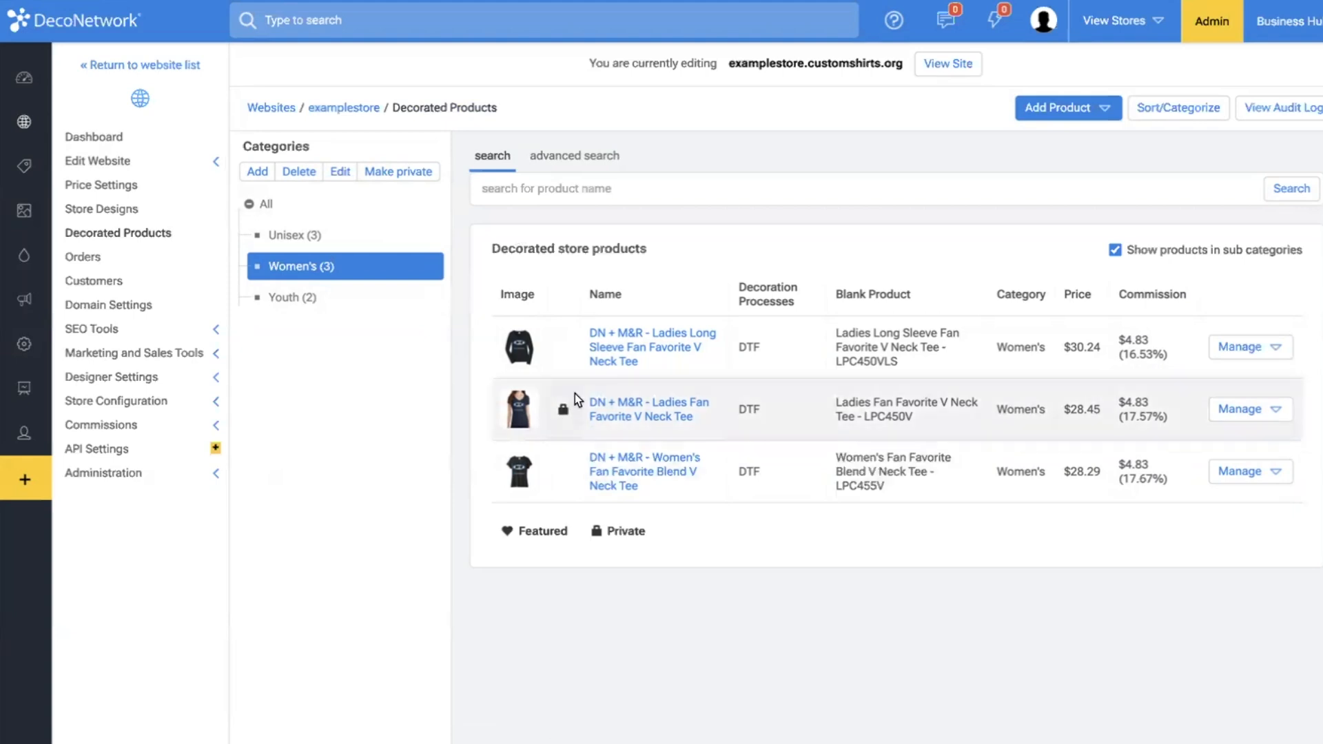
Open the store's website for editing and set its site name to "DN + M&R".
{"action": "left_click", "coordinate": [178, 165]}
{"action": "left_click", "coordinate": [159, 184]}
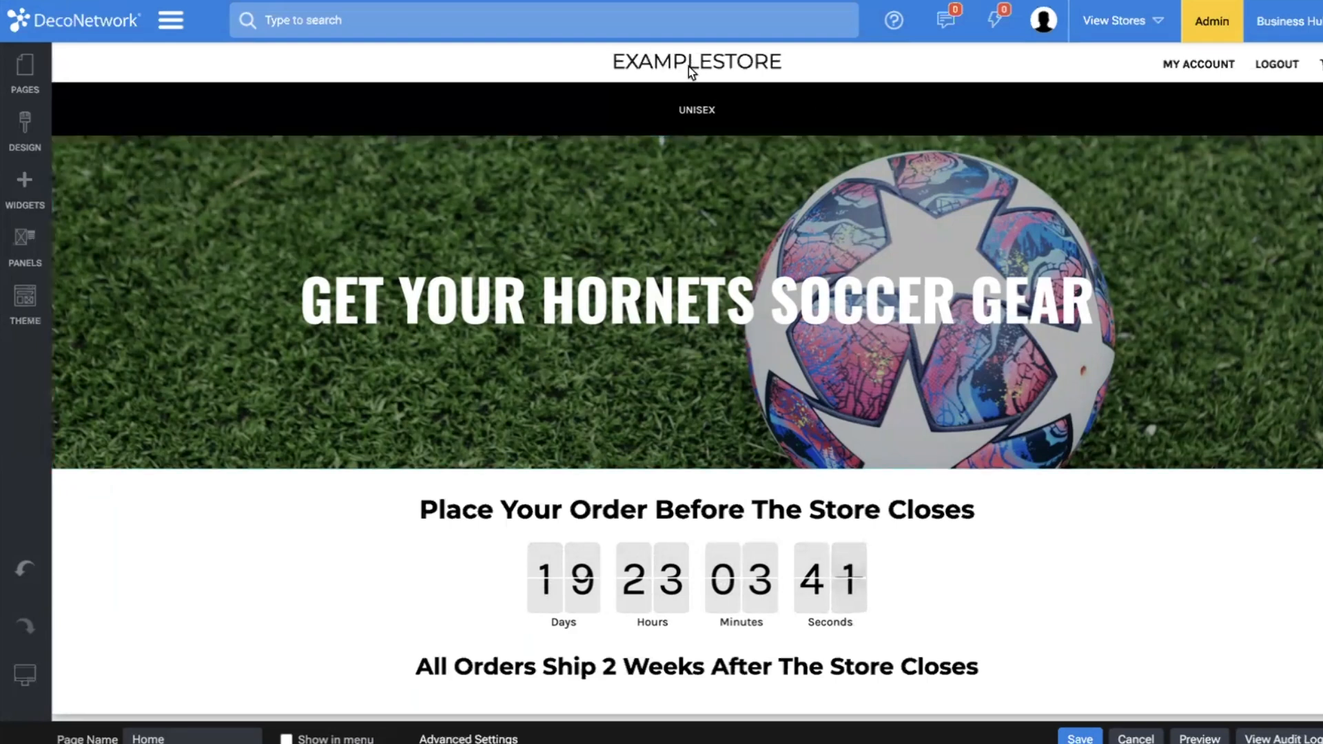
{"action": "left_click", "coordinate": [23, 124]}
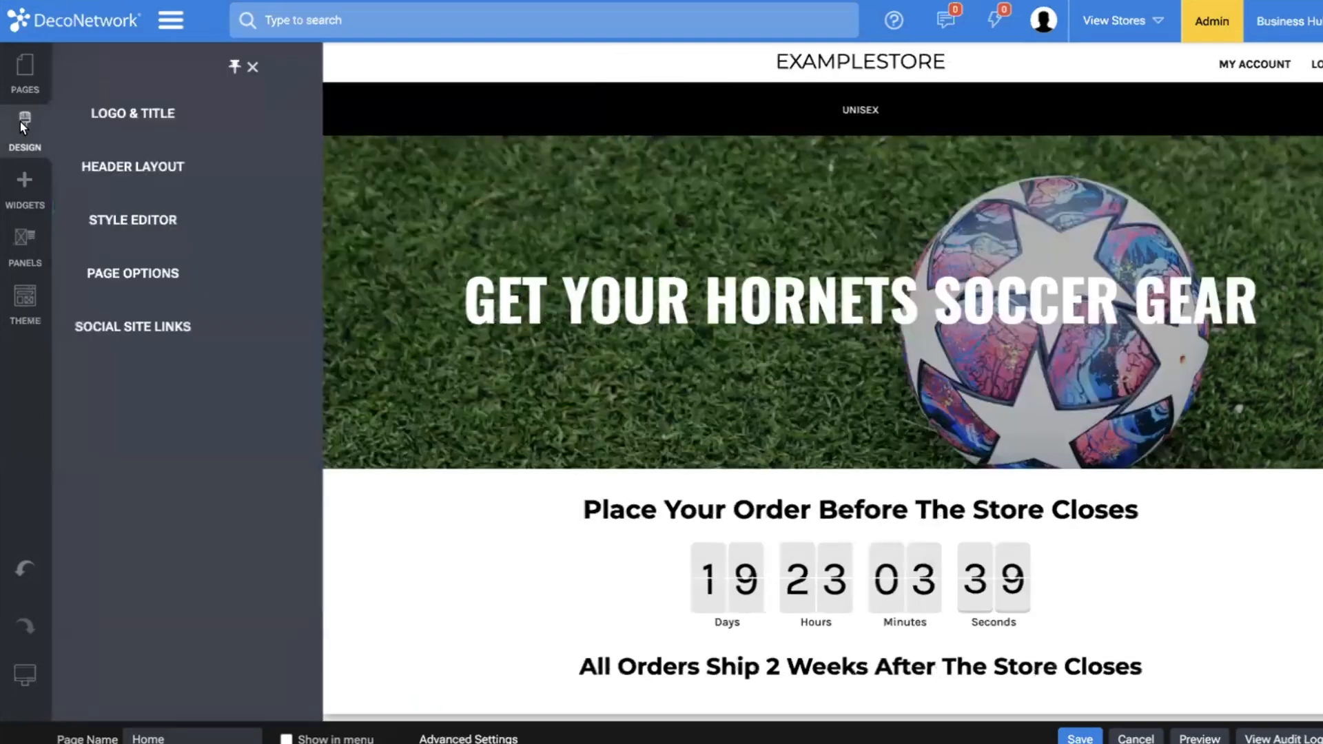
{"action": "left_click", "coordinate": [158, 117]}
{"action": "key", "text": "ctrl+a"}
{"action": "type", "text": "S"}
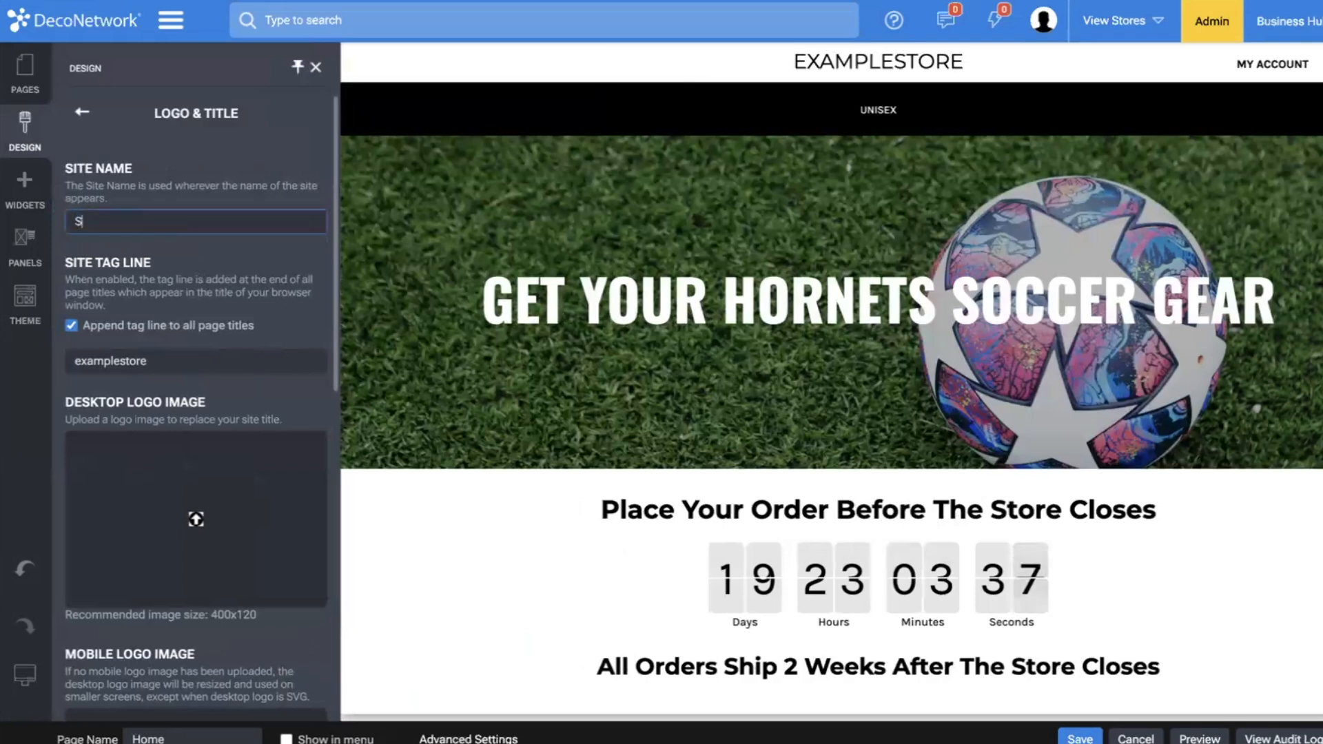
{"action": "type", "text": "ite"}
{"action": "key", "text": "BackSpace"}
{"action": "key", "text": "BackSpace"}
{"action": "key", "text": "BackSpace"}
{"action": "key", "text": "BackSpace"}
{"action": "key", "text": "BackSpace"}
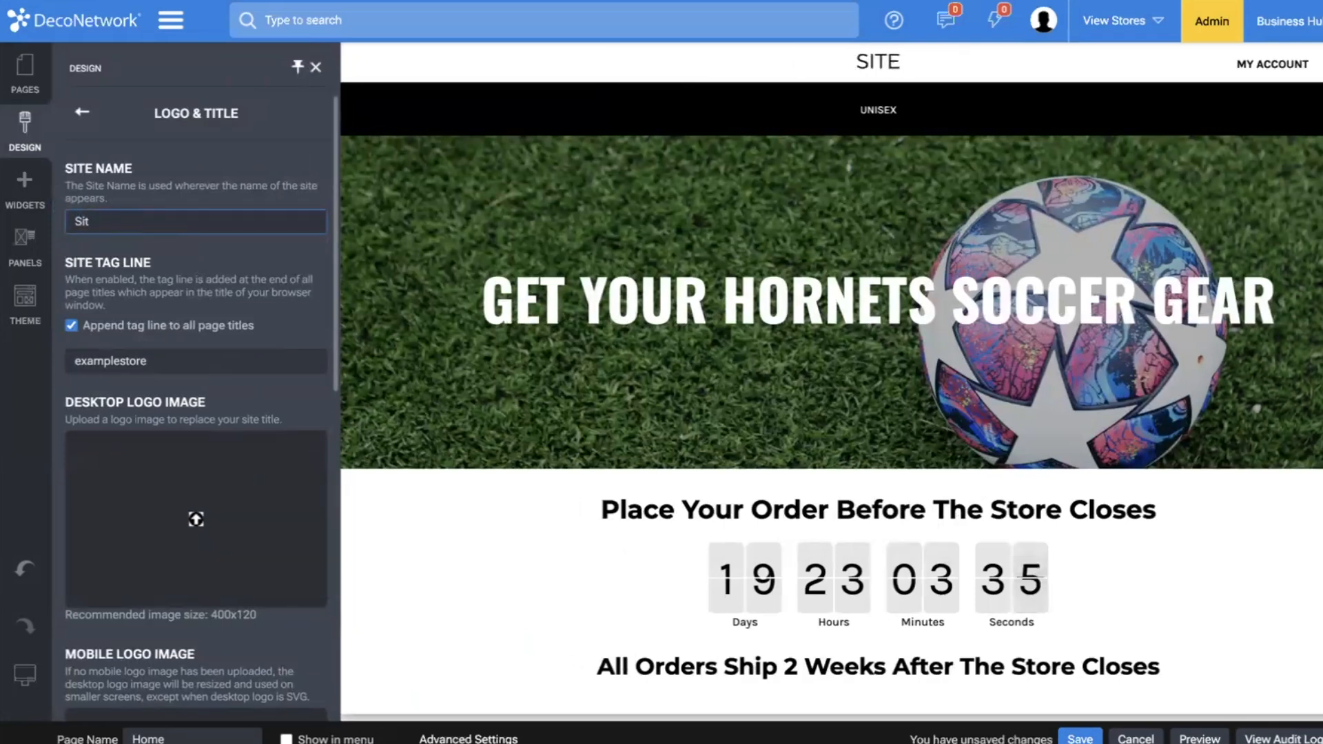
{"action": "type", "text": "DN + M&R"}
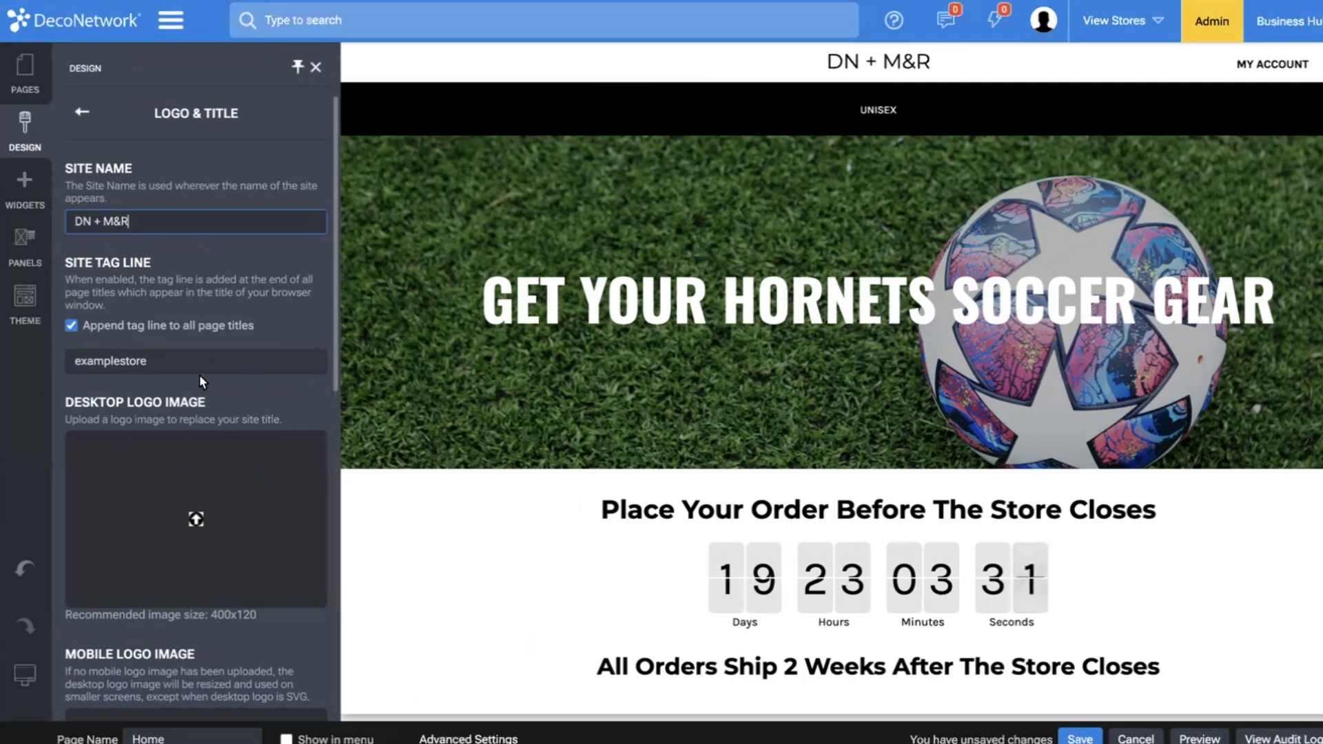
{"action": "scroll", "coordinate": [206, 359], "scroll_direction": "down", "scroll_amount": 3}
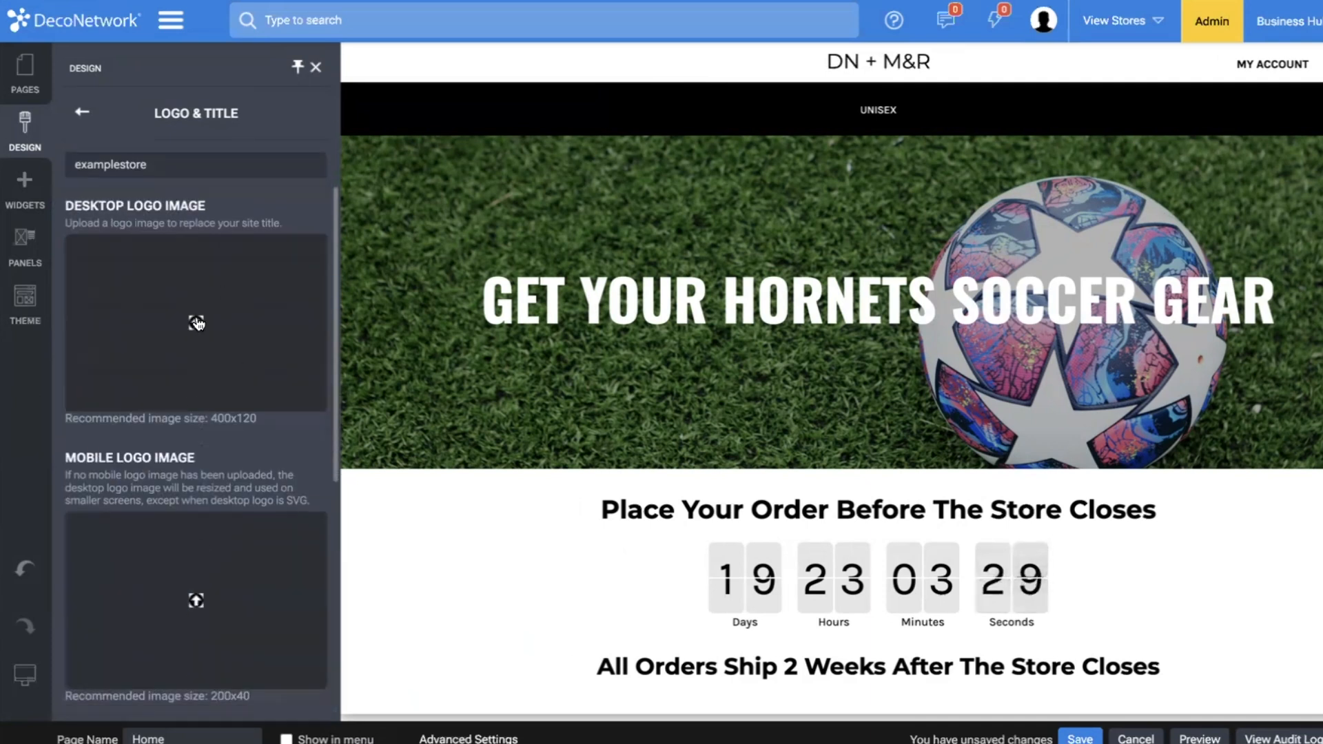
{"action": "left_click", "coordinate": [552, 476]}
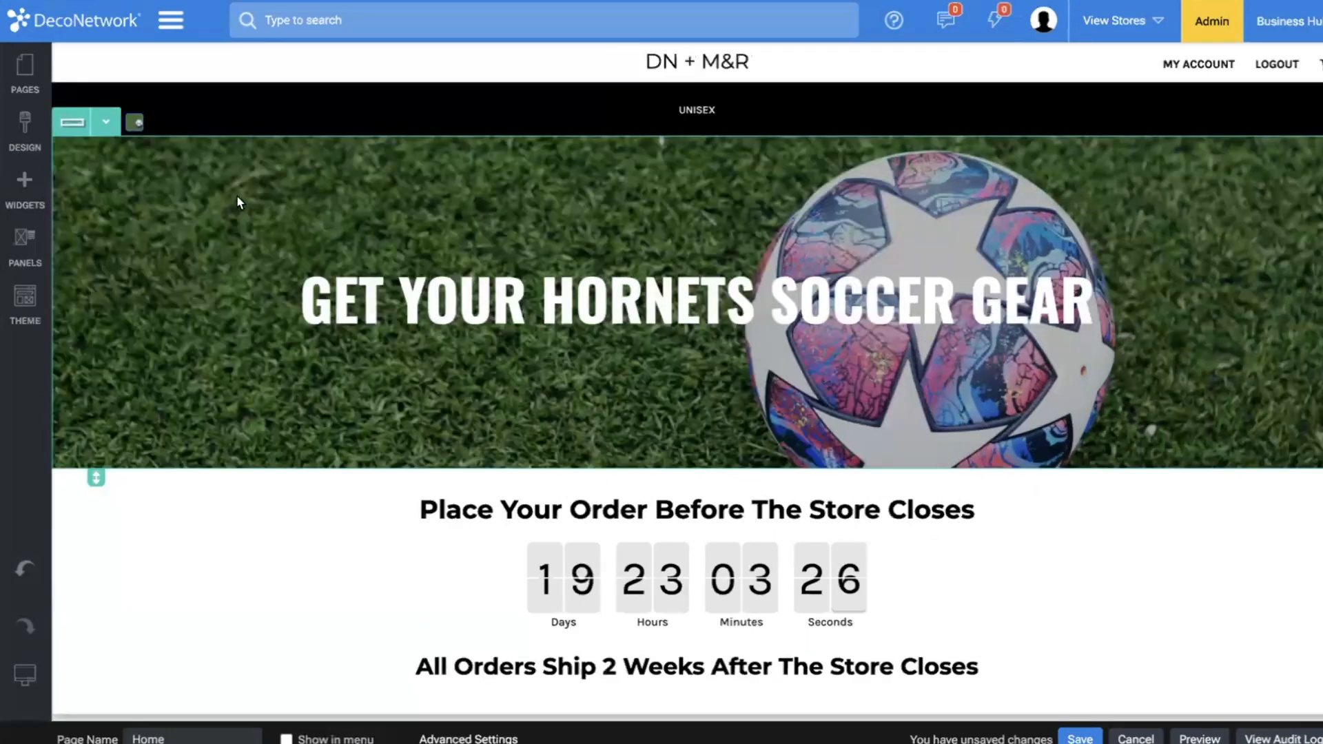
Replace the home page banner's soccer ball background with the stock image of paint buckets on shelves.
{"action": "left_click", "coordinate": [133, 122]}
{"action": "left_click", "coordinate": [362, 120]}
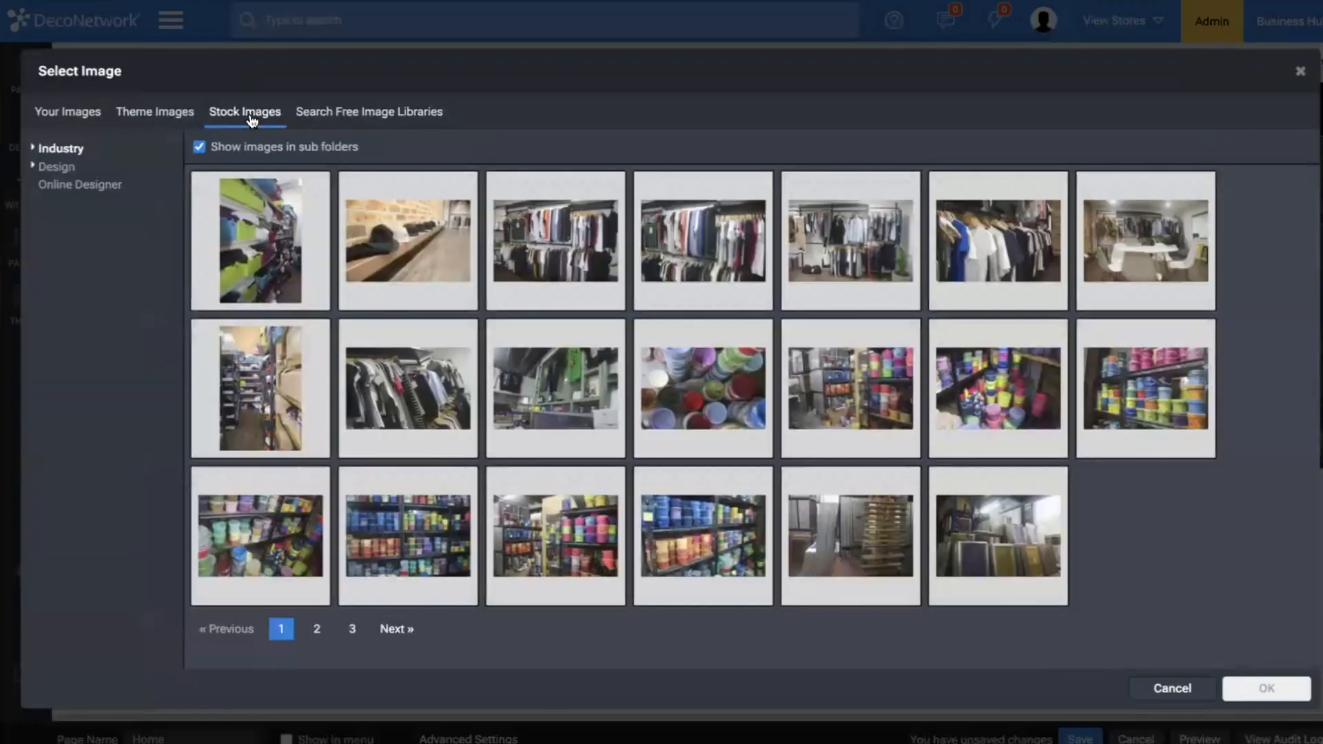
{"action": "left_click", "coordinate": [555, 545]}
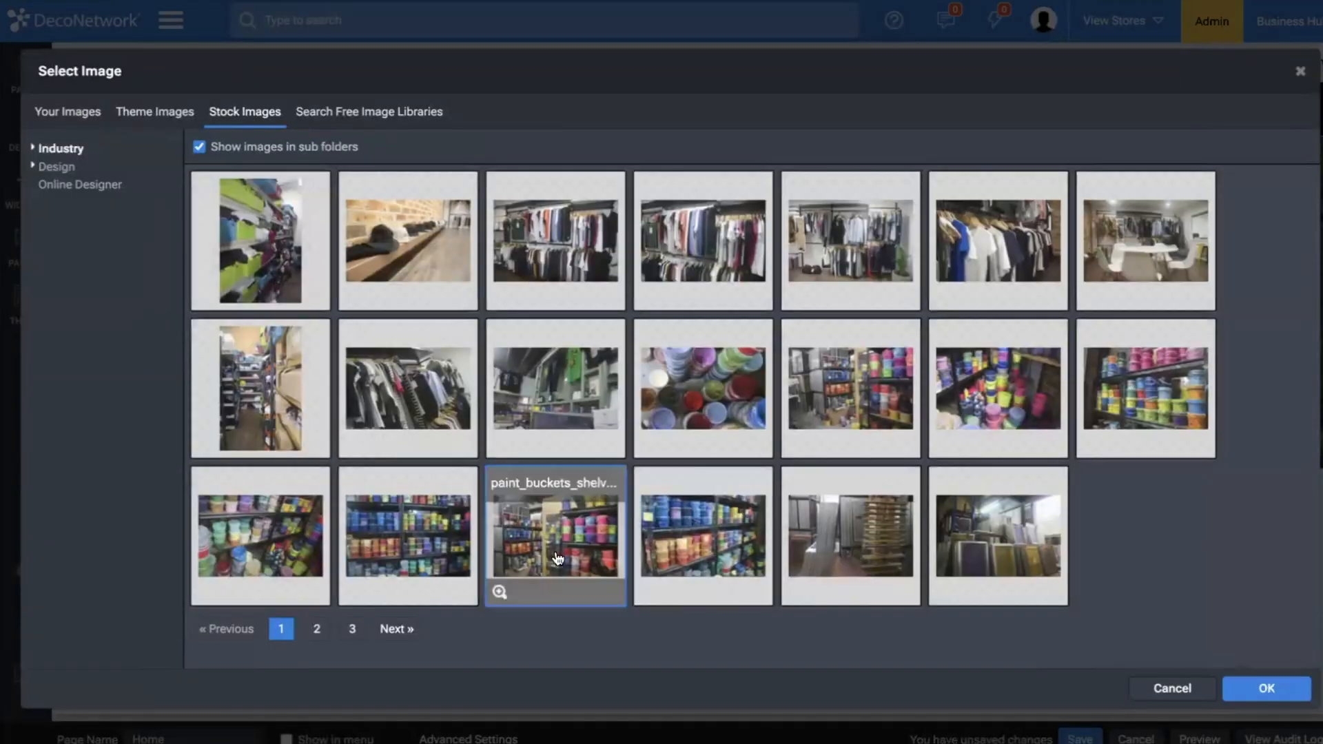
{"action": "left_click", "coordinate": [1254, 686]}
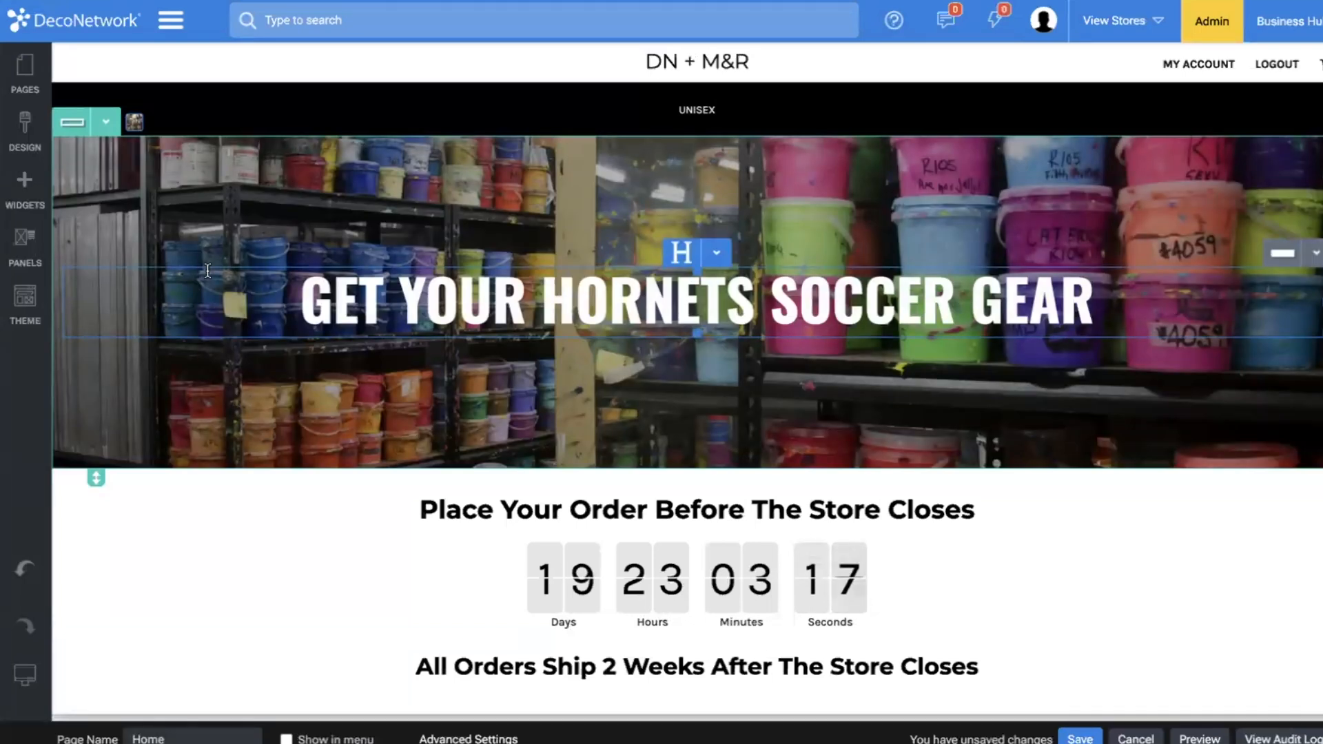
Change the banner heading to "GET YOUR M&R + DN MERCH".
{"action": "scroll", "coordinate": [208, 271], "scroll_direction": "down", "scroll_amount": 2}
{"action": "left_click_drag", "start_coordinate": [543, 153], "coordinate": [1073, 218]}
{"action": "type", "text": "M"}
{"action": "type", "text": "U"}
{"action": "key", "text": "BackSpace"}
{"action": "type", "text": "&R + DN MERCH"}
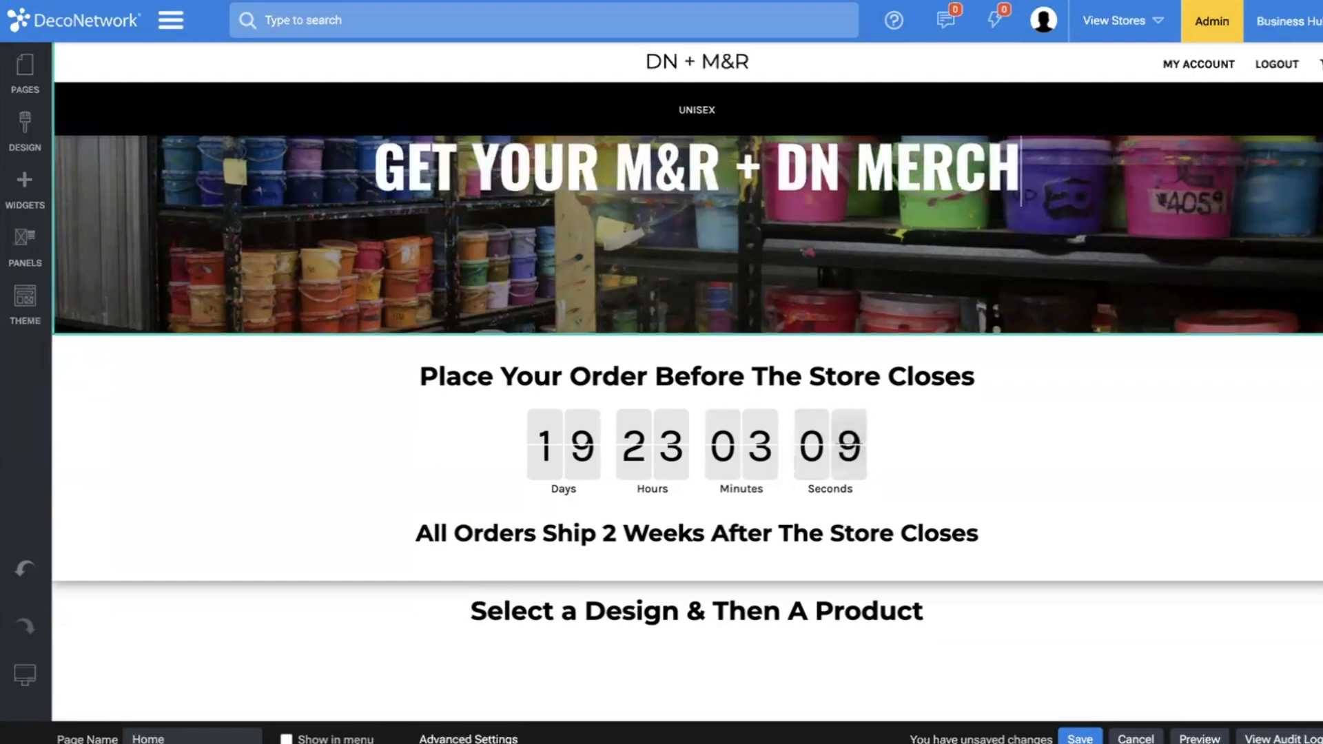
{"action": "left_click", "coordinate": [1173, 328]}
{"action": "left_click", "coordinate": [586, 737]}
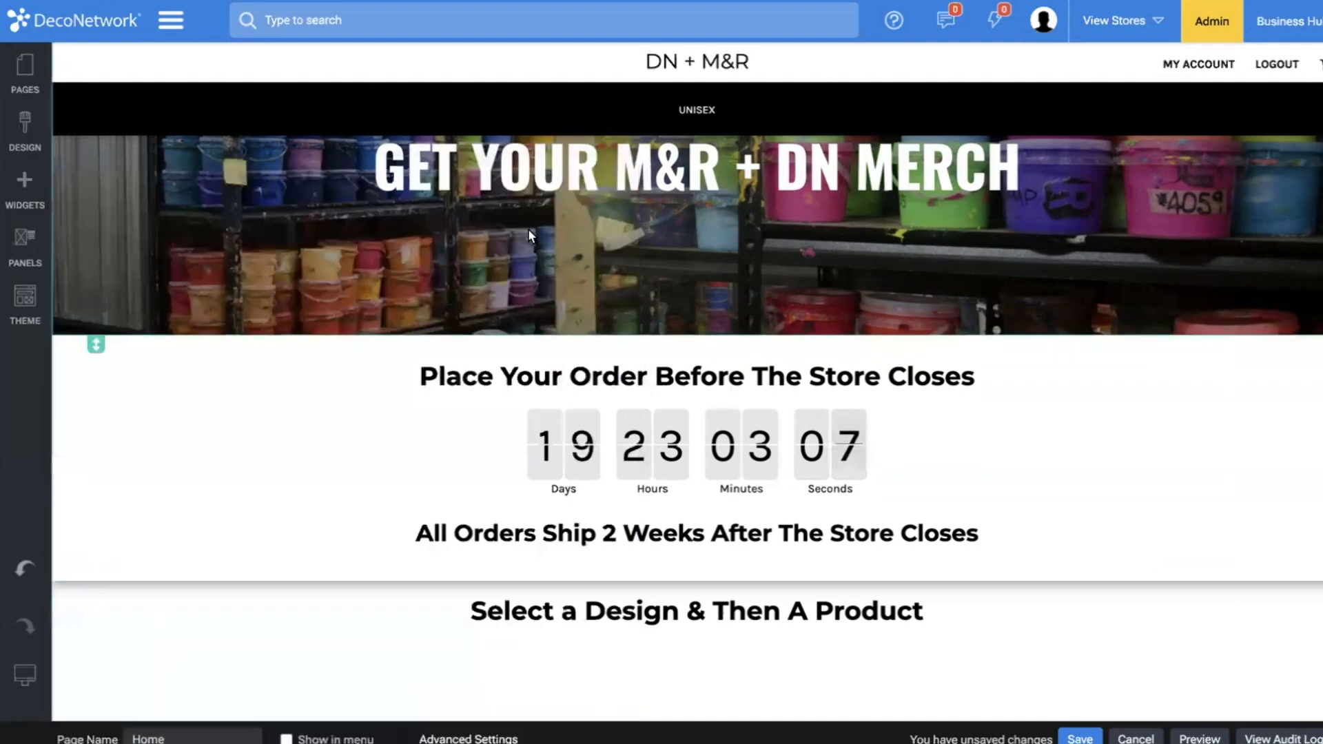
Delete the countdown row and the "Select a Design & Then A Product" row from the home page.
{"action": "left_click", "coordinate": [110, 325]}
{"action": "left_click", "coordinate": [103, 510]}
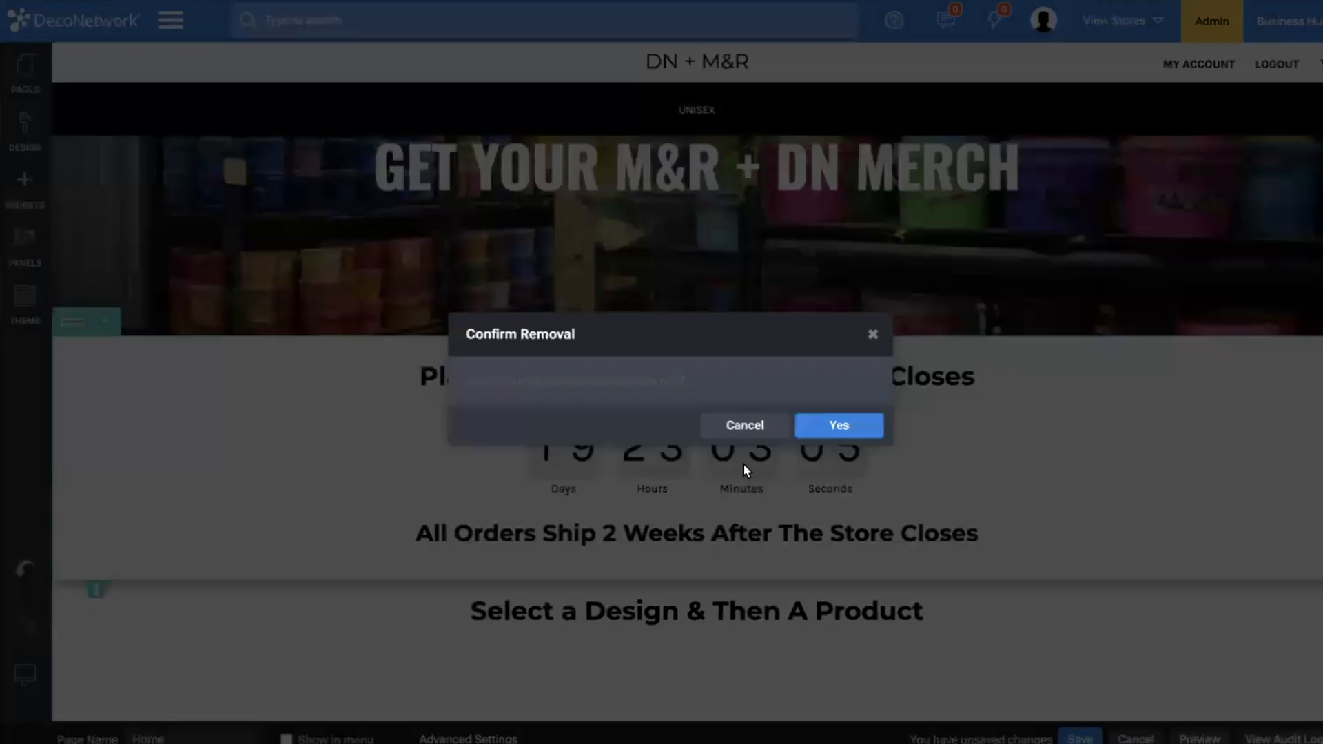
{"action": "left_click", "coordinate": [858, 426]}
{"action": "scroll", "coordinate": [528, 407], "scroll_direction": "down", "scroll_amount": 2}
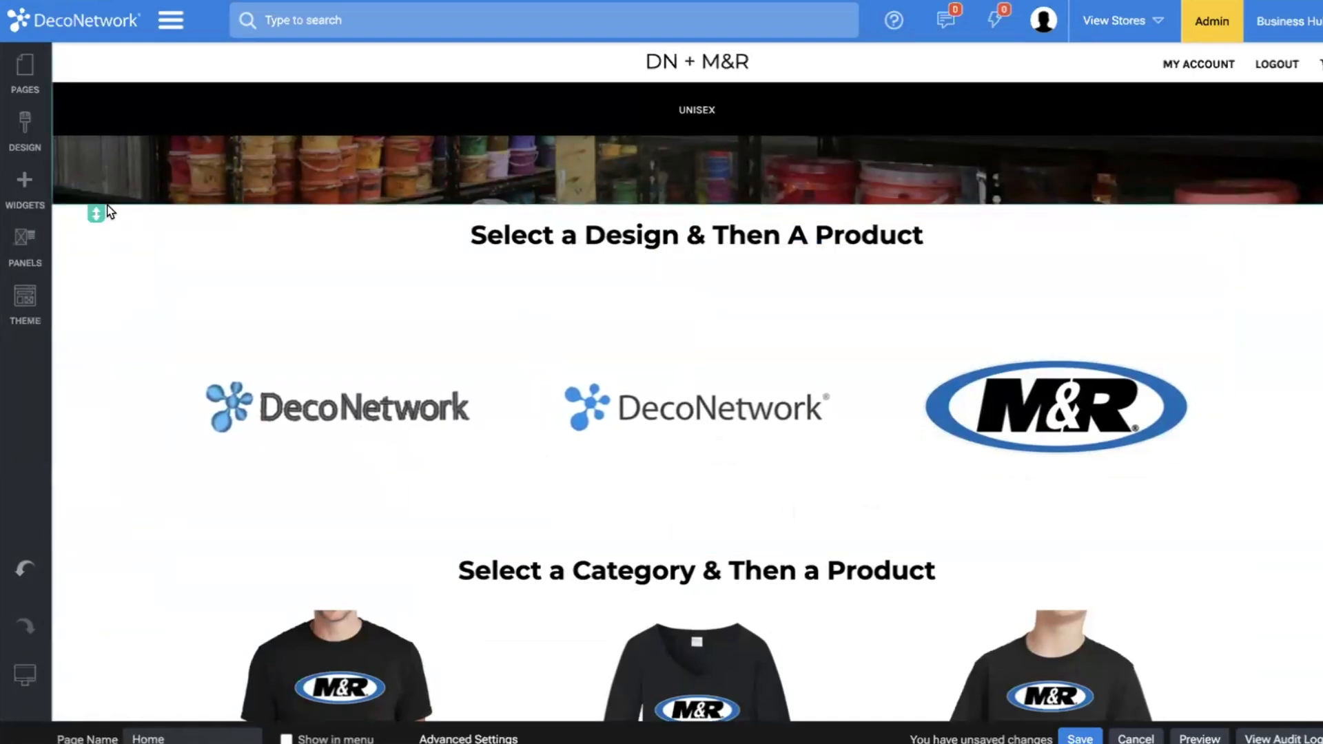
{"action": "left_click", "coordinate": [106, 202]}
{"action": "left_click", "coordinate": [123, 388]}
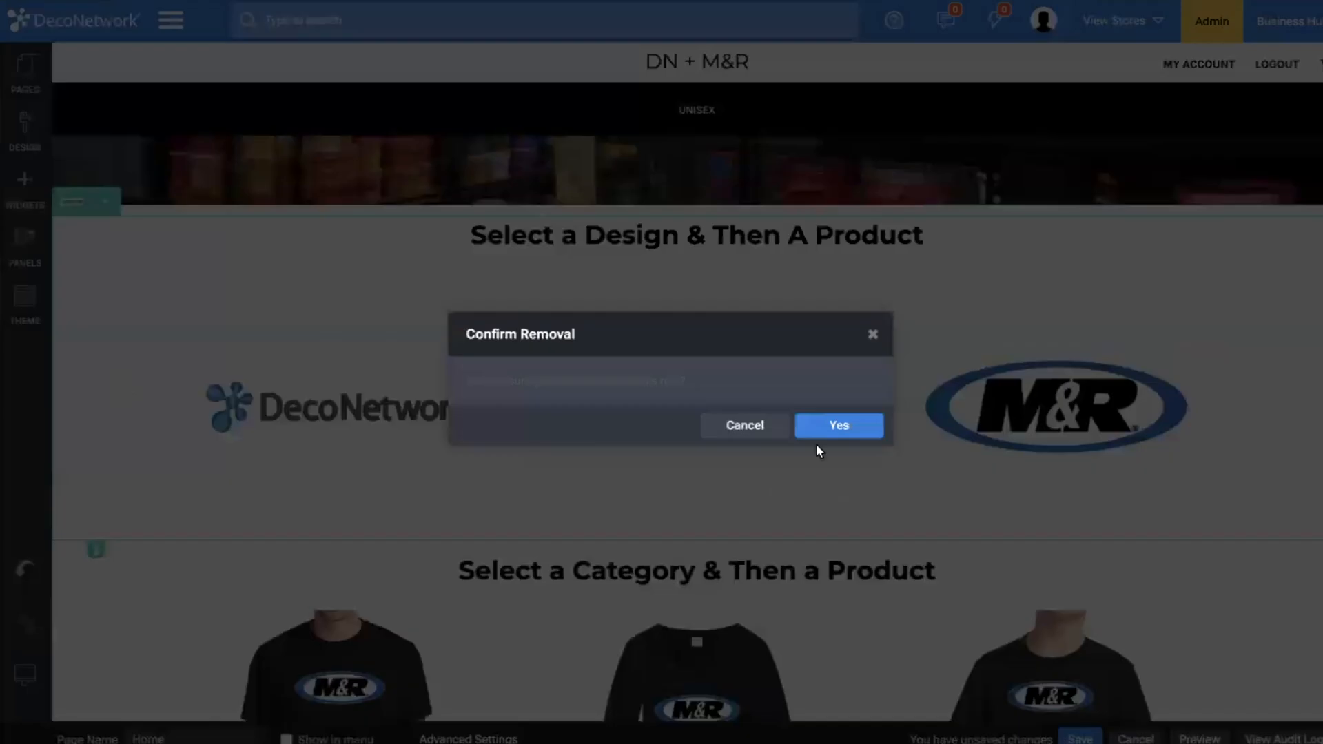
{"action": "left_click", "coordinate": [837, 425]}
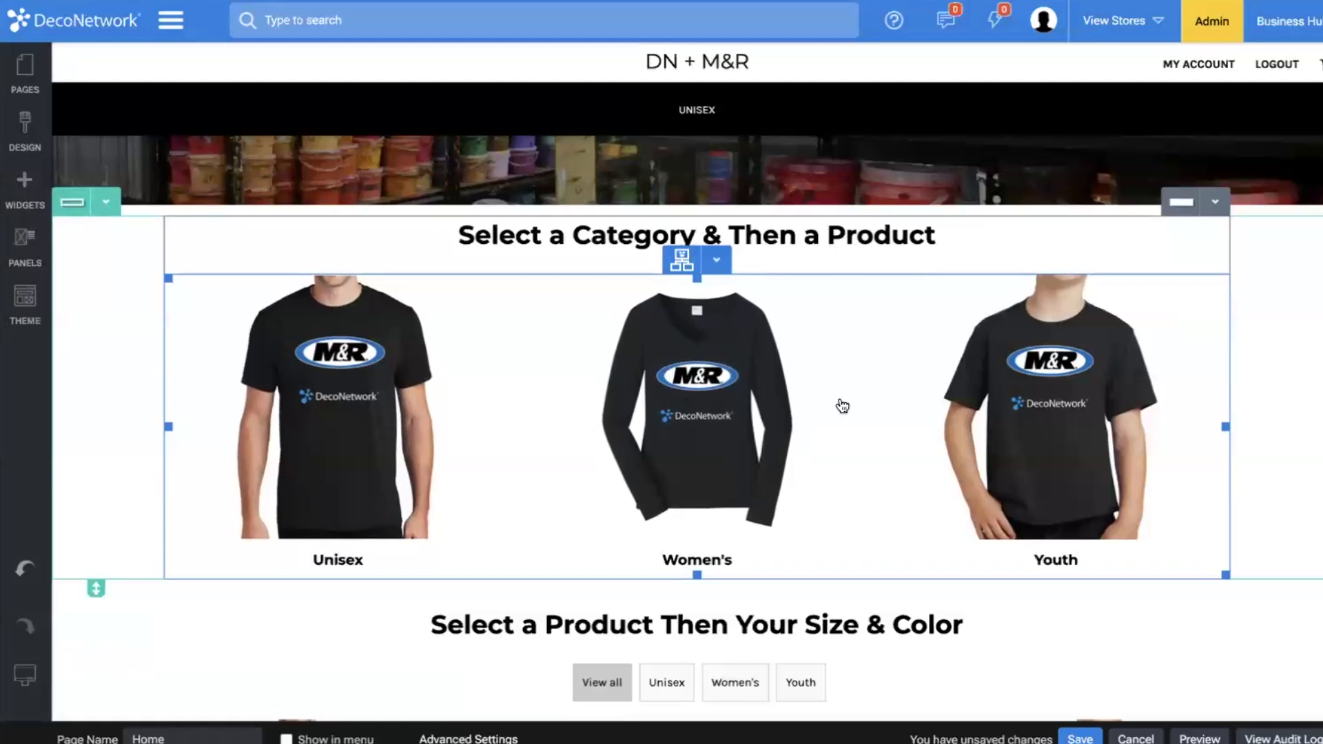
Delete the "Select a Category & Then a Product" row from the home page.
{"action": "scroll", "coordinate": [1162, 426], "scroll_direction": "down", "scroll_amount": 3}
{"action": "scroll", "coordinate": [1162, 425], "scroll_direction": "up", "scroll_amount": 2}
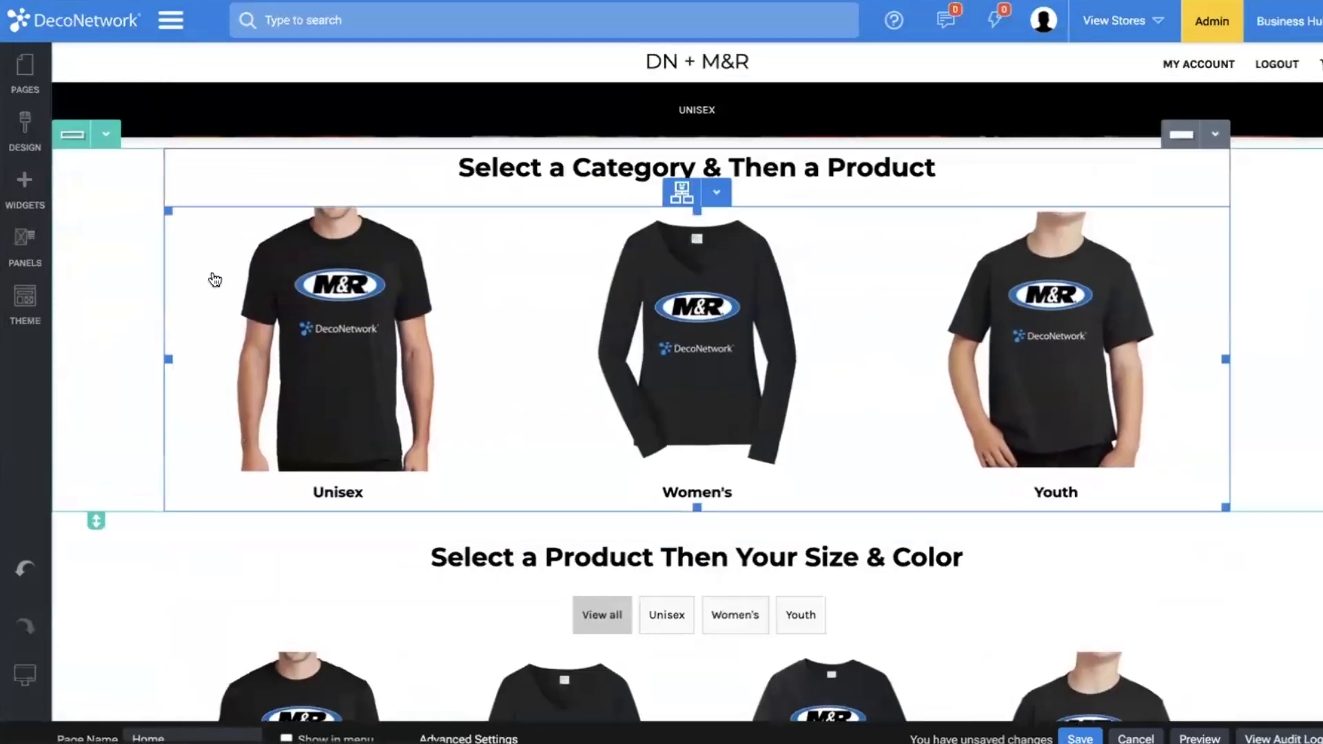
{"action": "left_click", "coordinate": [107, 136]}
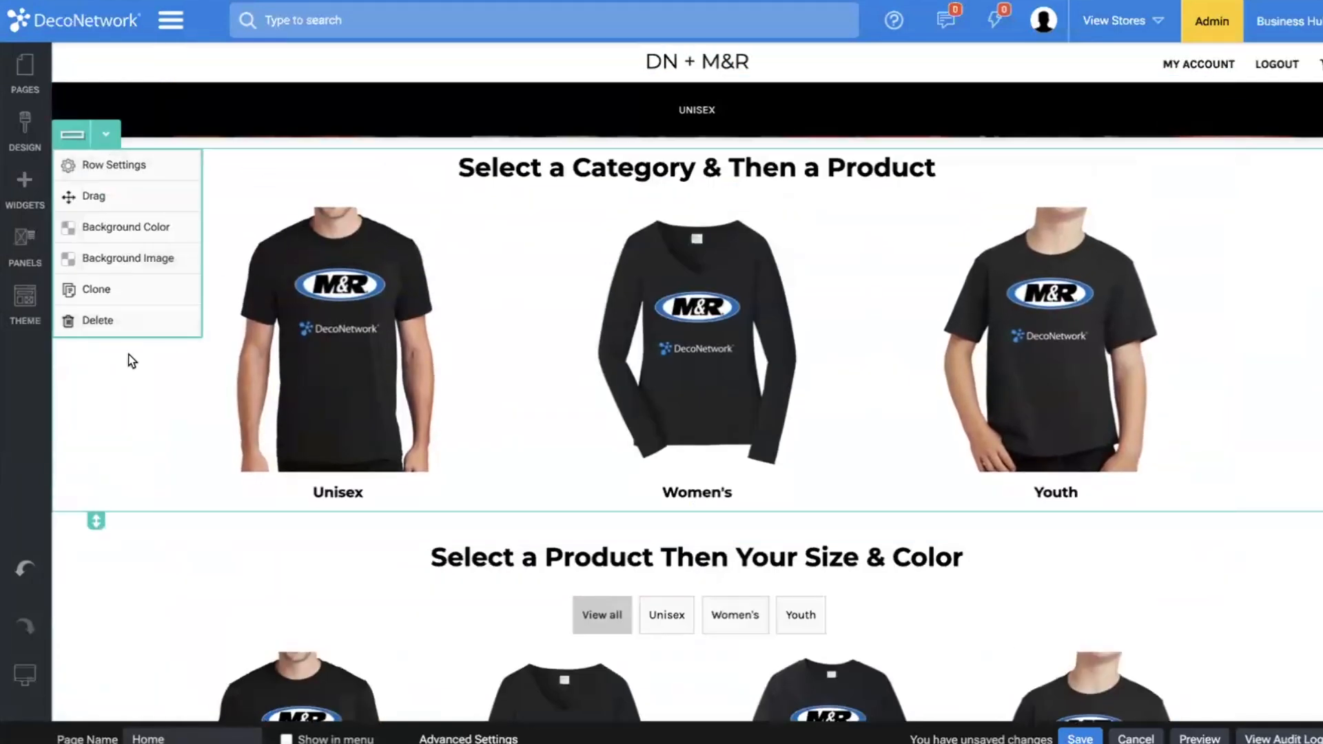
{"action": "left_click", "coordinate": [172, 320]}
{"action": "left_click", "coordinate": [844, 427]}
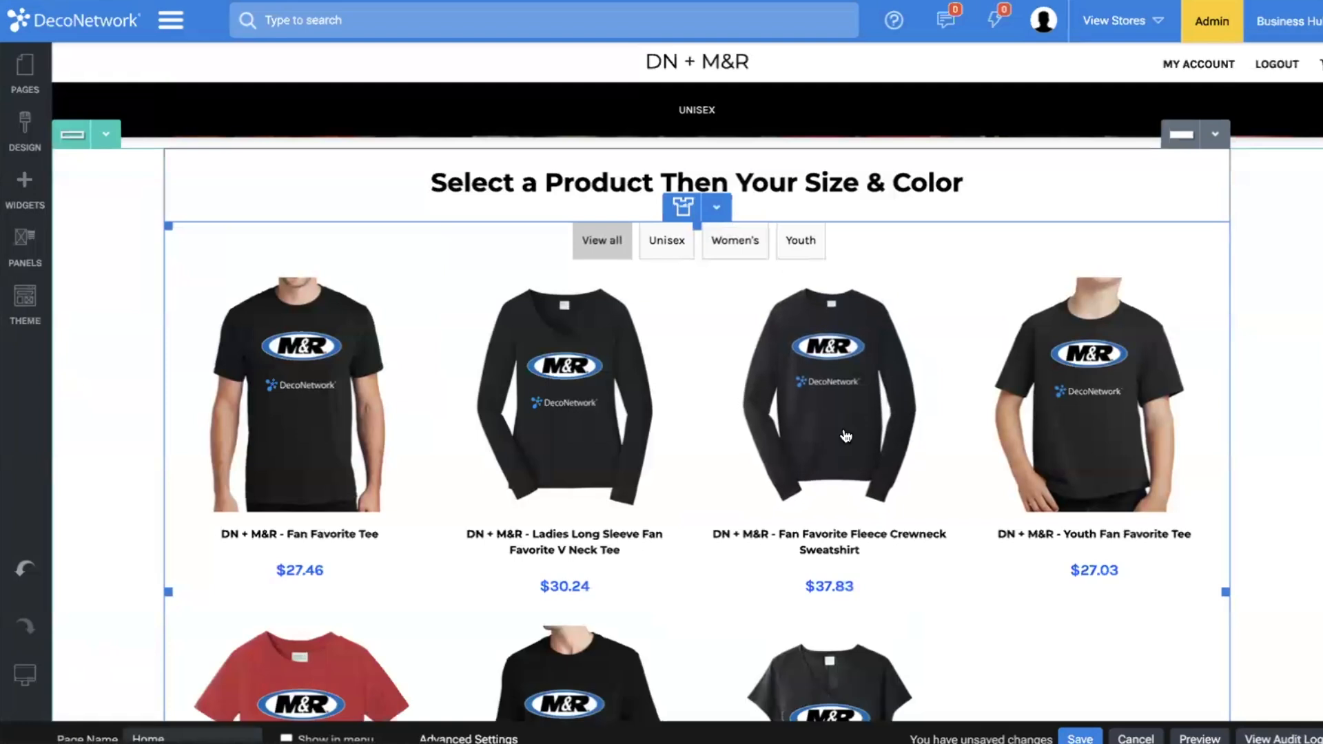
Check the remaining product listing and save the home page.
{"action": "scroll", "coordinate": [653, 270], "scroll_direction": "down", "scroll_amount": 3}
{"action": "scroll", "coordinate": [655, 273], "scroll_direction": "up", "scroll_amount": 4}
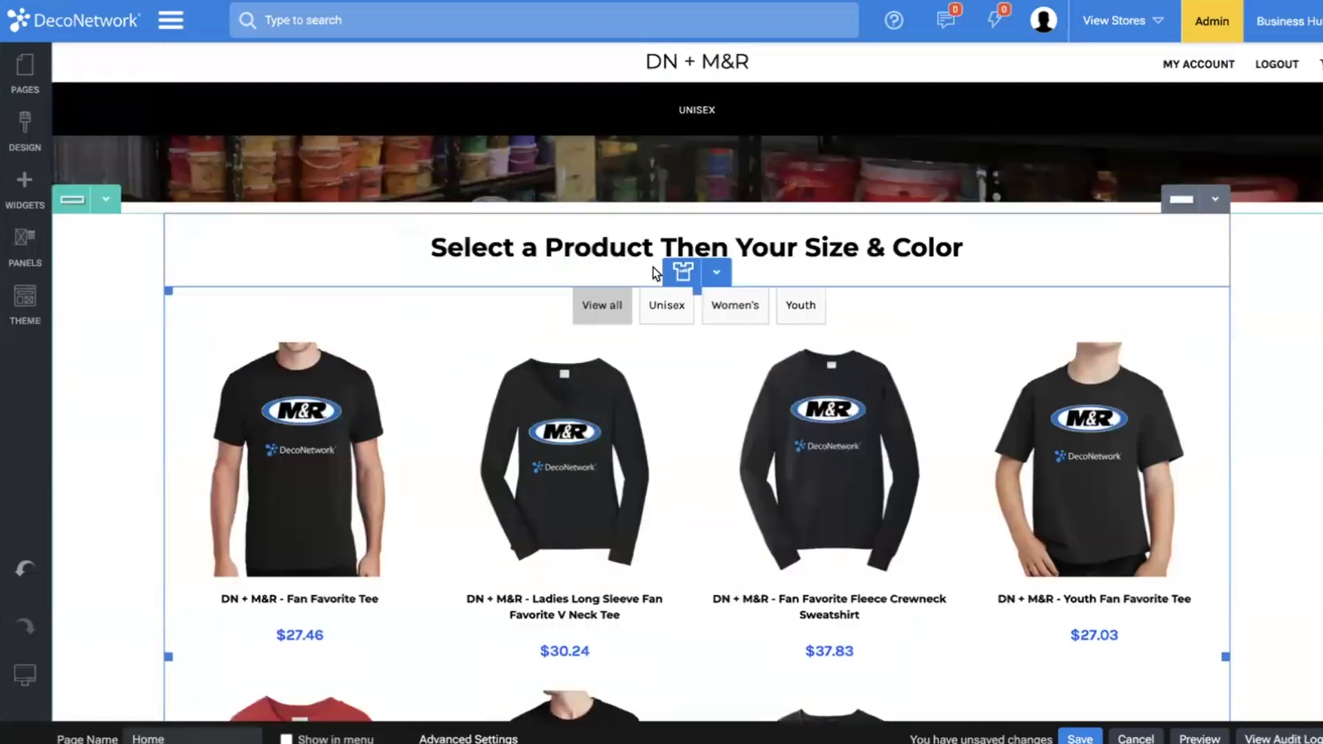
{"action": "scroll", "coordinate": [653, 273], "scroll_direction": "up", "scroll_amount": 1}
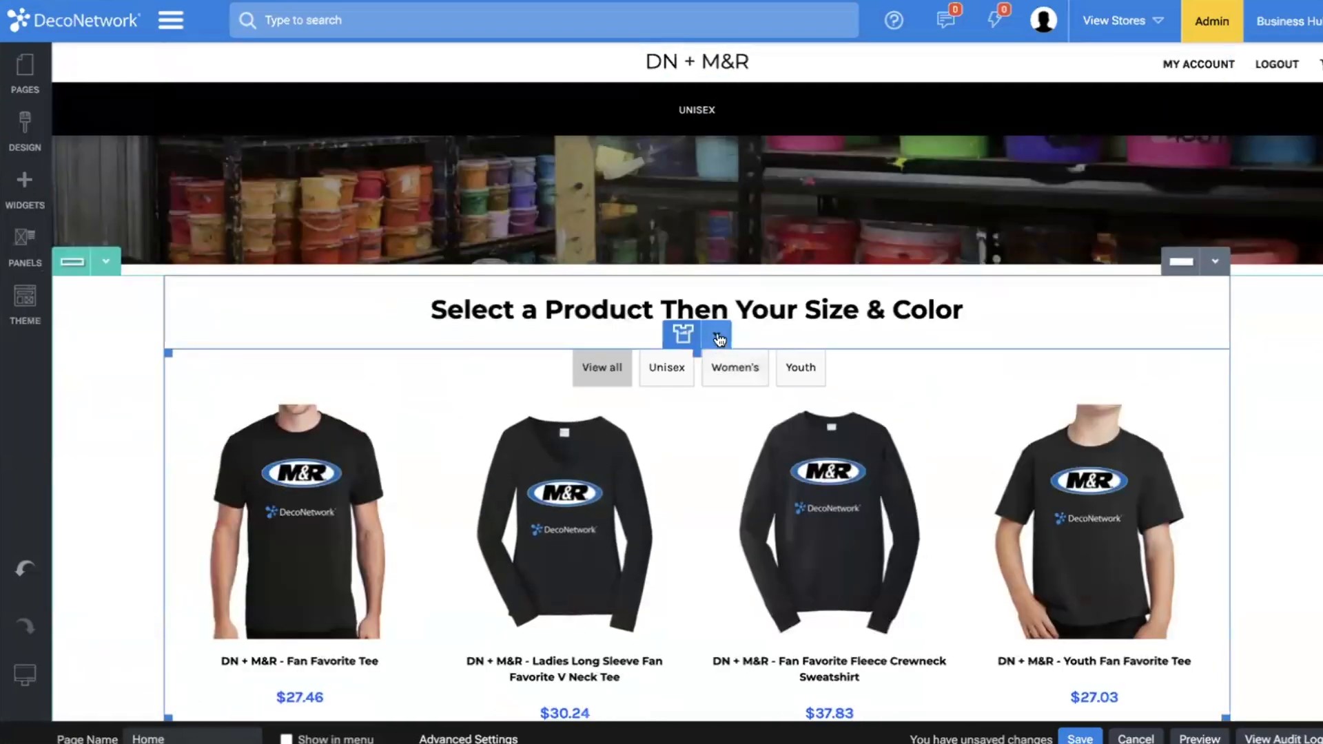
{"action": "scroll", "coordinate": [719, 340], "scroll_direction": "down", "scroll_amount": 5}
{"action": "left_click", "coordinate": [1080, 738]}
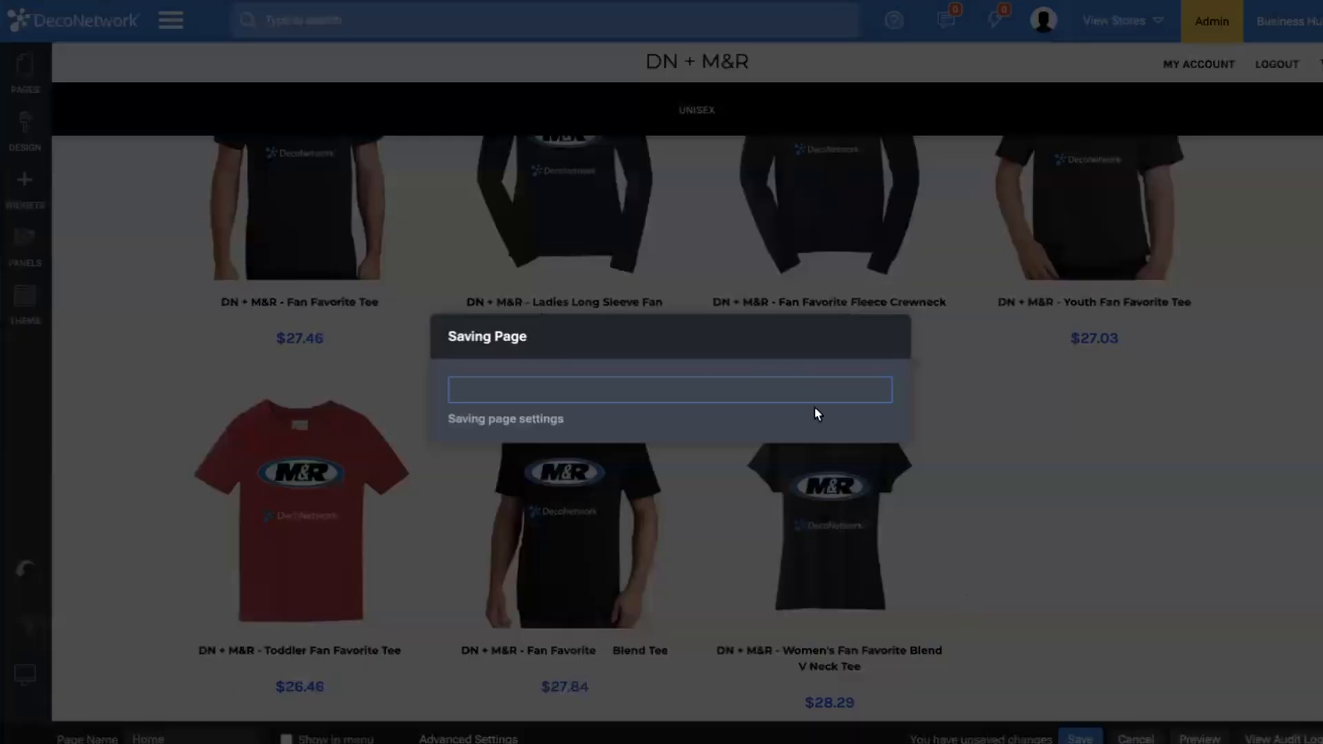
{"action": "left_click", "coordinate": [850, 444]}
{"action": "scroll", "coordinate": [820, 390], "scroll_direction": "up", "scroll_amount": 7}
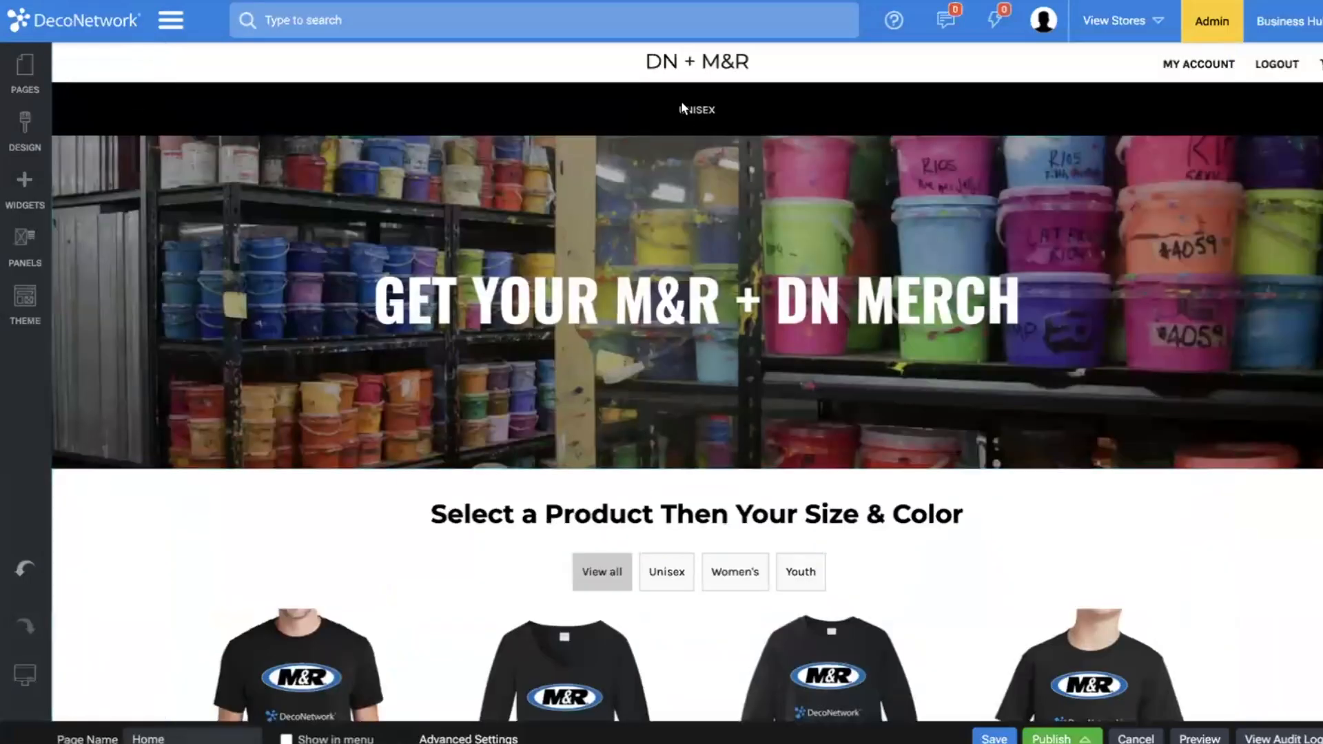
Copy the Unisex page as a new page named "Ladies".
{"action": "left_click", "coordinate": [45, 83]}
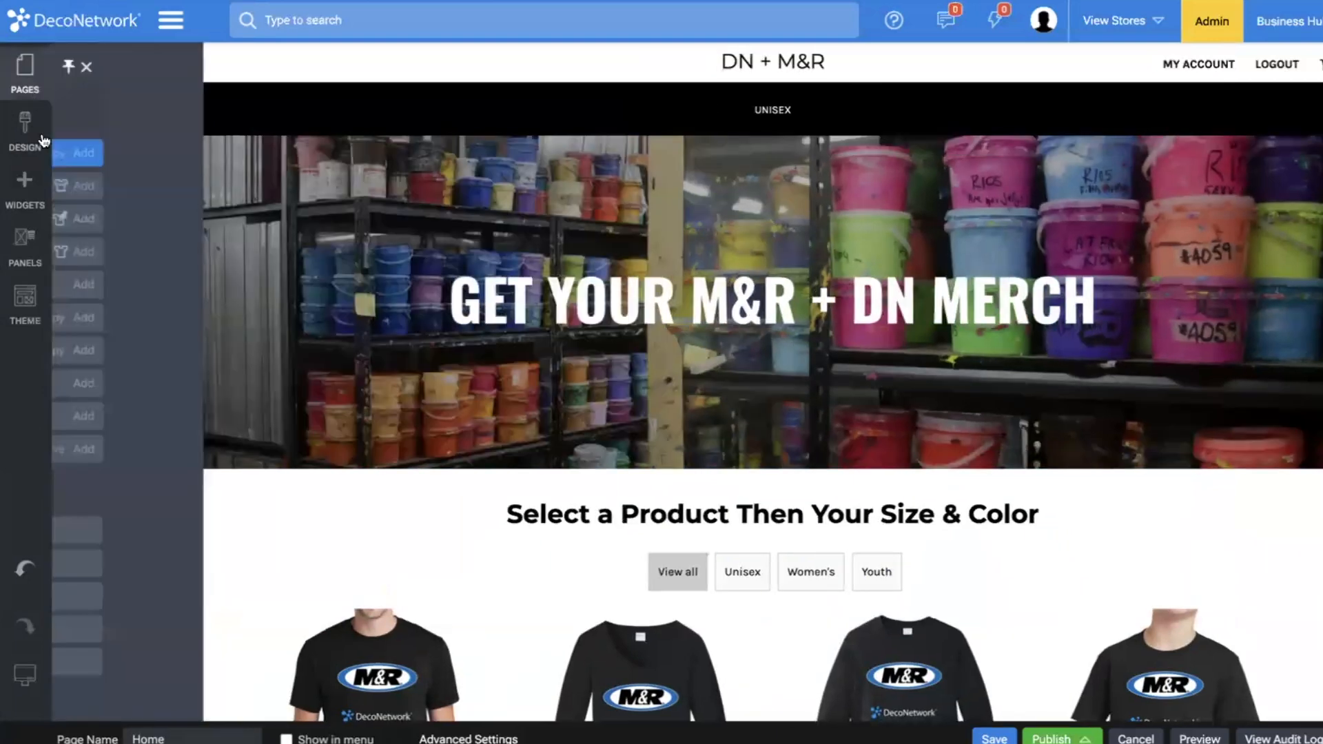
{"action": "left_click", "coordinate": [99, 451]}
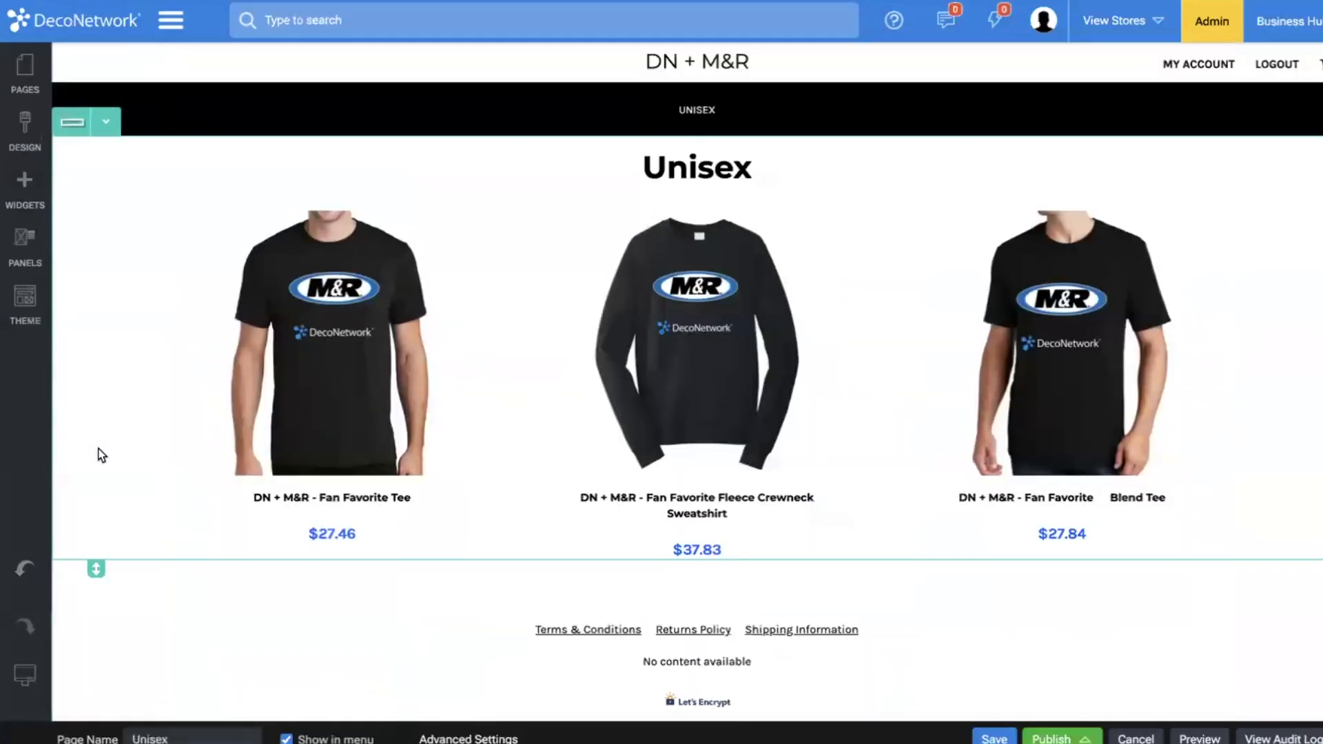
{"action": "left_click", "coordinate": [25, 76]}
{"action": "left_click", "coordinate": [233, 449]}
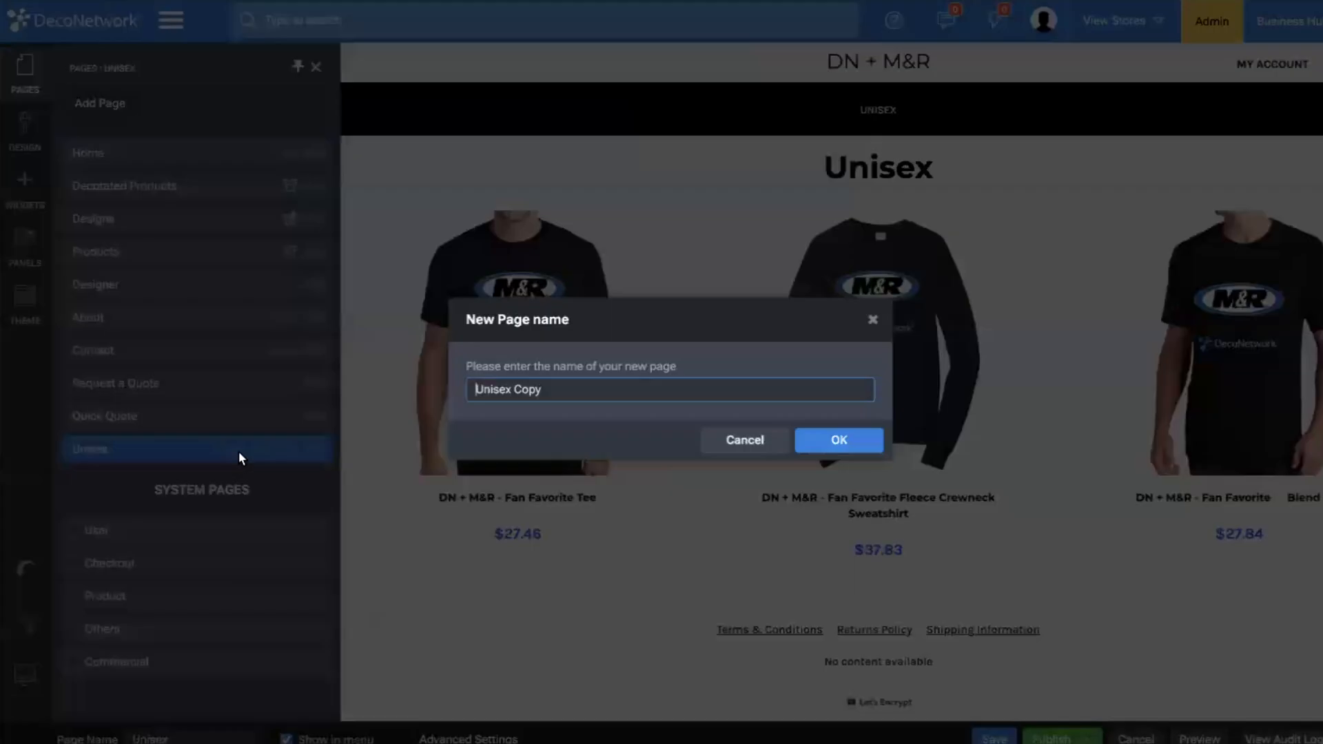
{"action": "type", "text": "La"}
{"action": "left_click", "coordinate": [846, 445]}
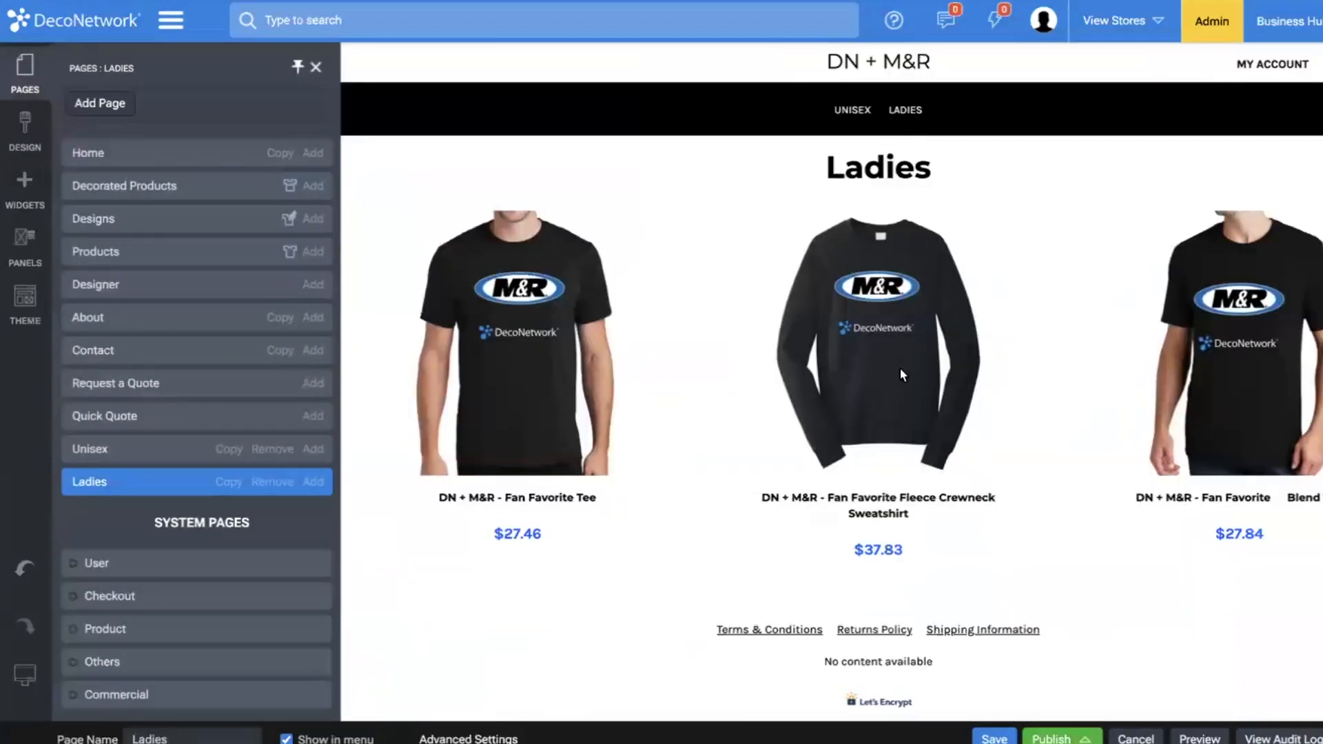
Set the Ladies page's decorated product listing to the Women's category and save the page.
{"action": "left_click", "coordinate": [900, 369]}
{"action": "double_click", "coordinate": [668, 349]}
{"action": "left_click", "coordinate": [151, 443]}
{"action": "left_click", "coordinate": [150, 461]}
{"action": "left_click", "coordinate": [545, 736]}
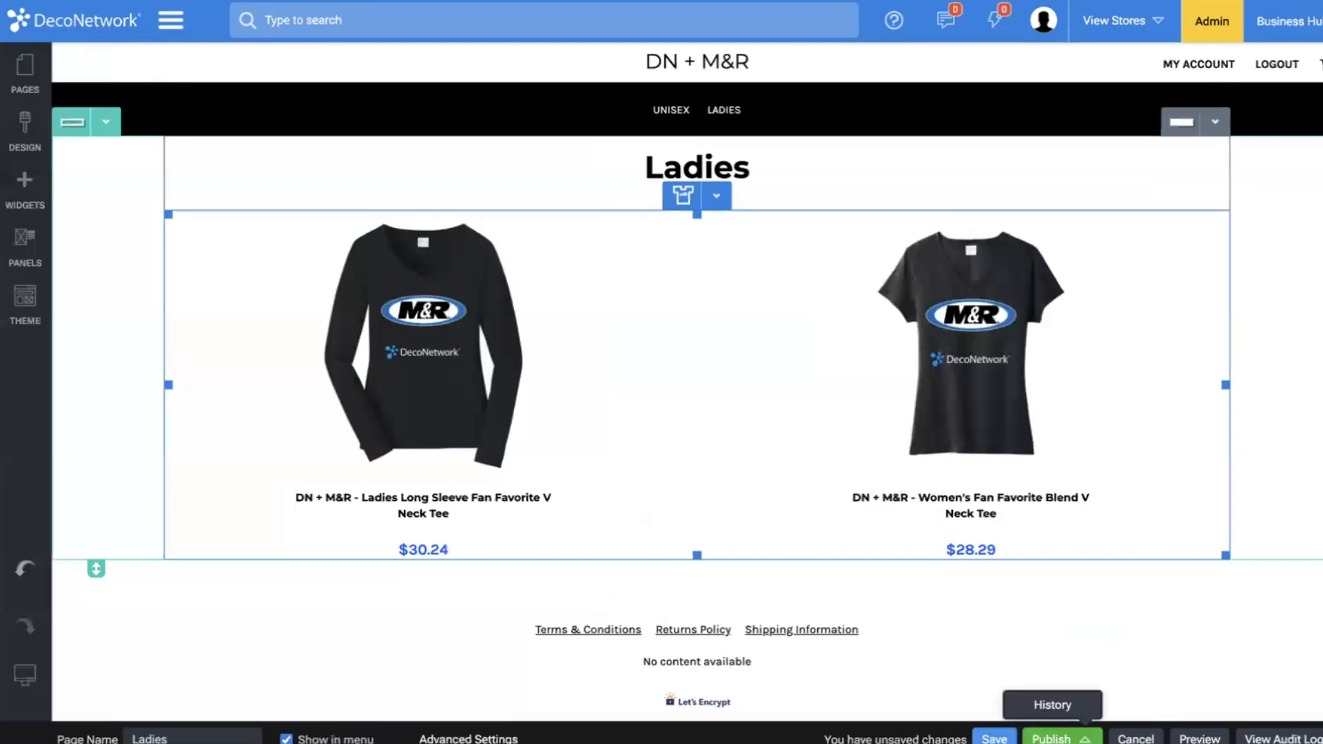
{"action": "left_click", "coordinate": [1053, 740]}
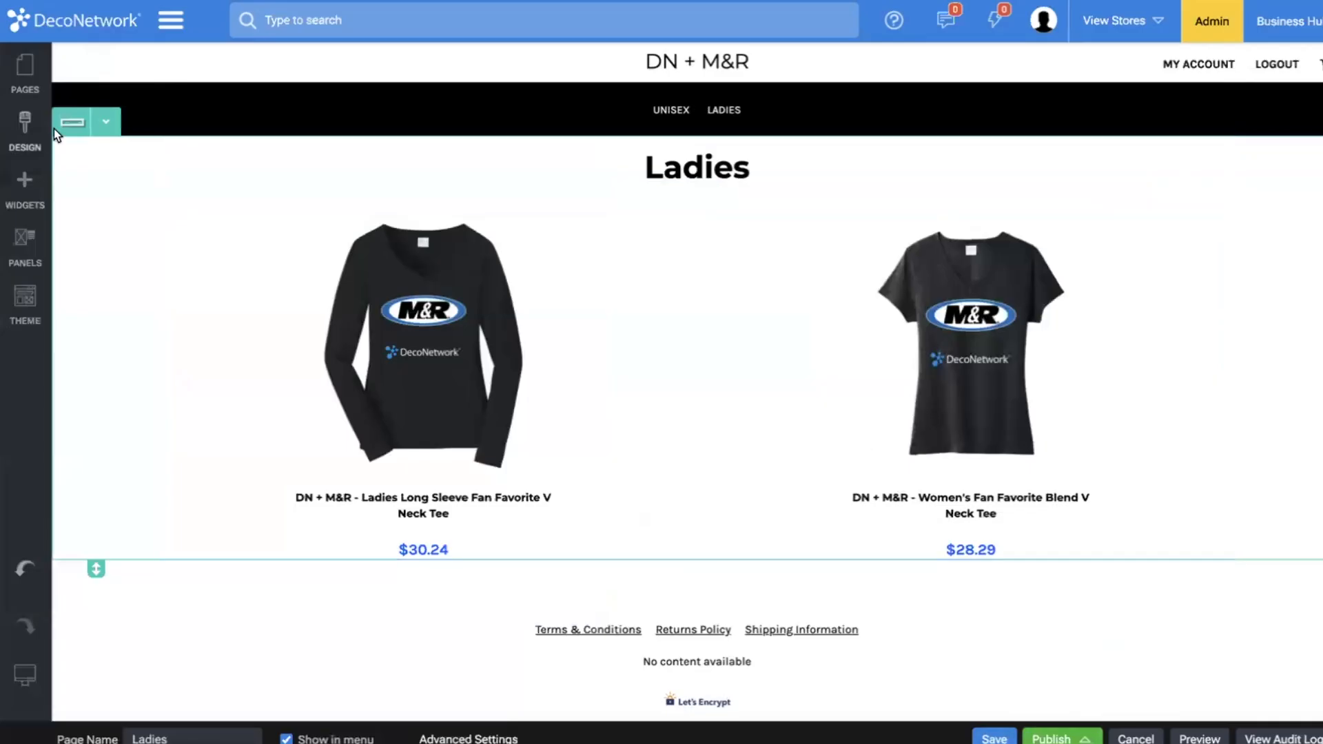
Copy the Ladies page as a new page named "Youth".
{"action": "left_click", "coordinate": [25, 69]}
{"action": "left_click", "coordinate": [228, 483]}
{"action": "triple_click", "coordinate": [558, 391]}
{"action": "type", "text": "Youth"}
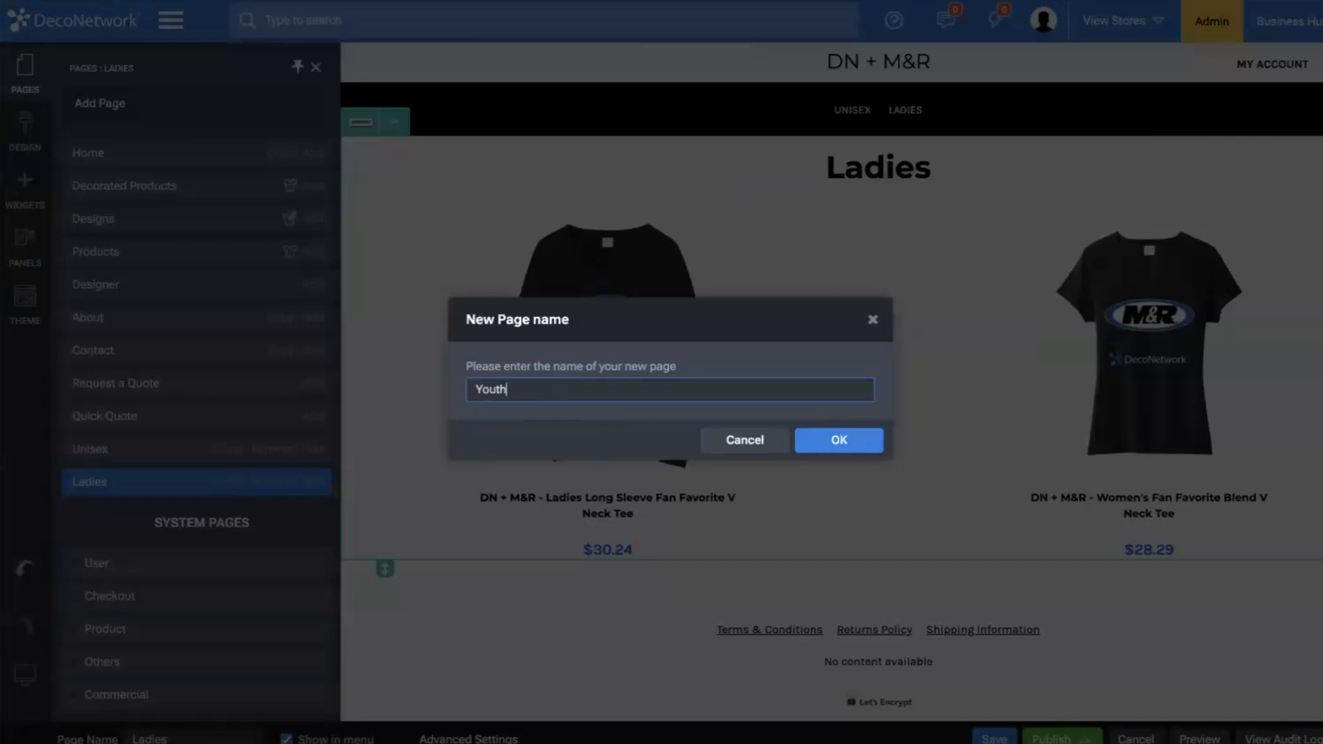
{"action": "left_click", "coordinate": [851, 446]}
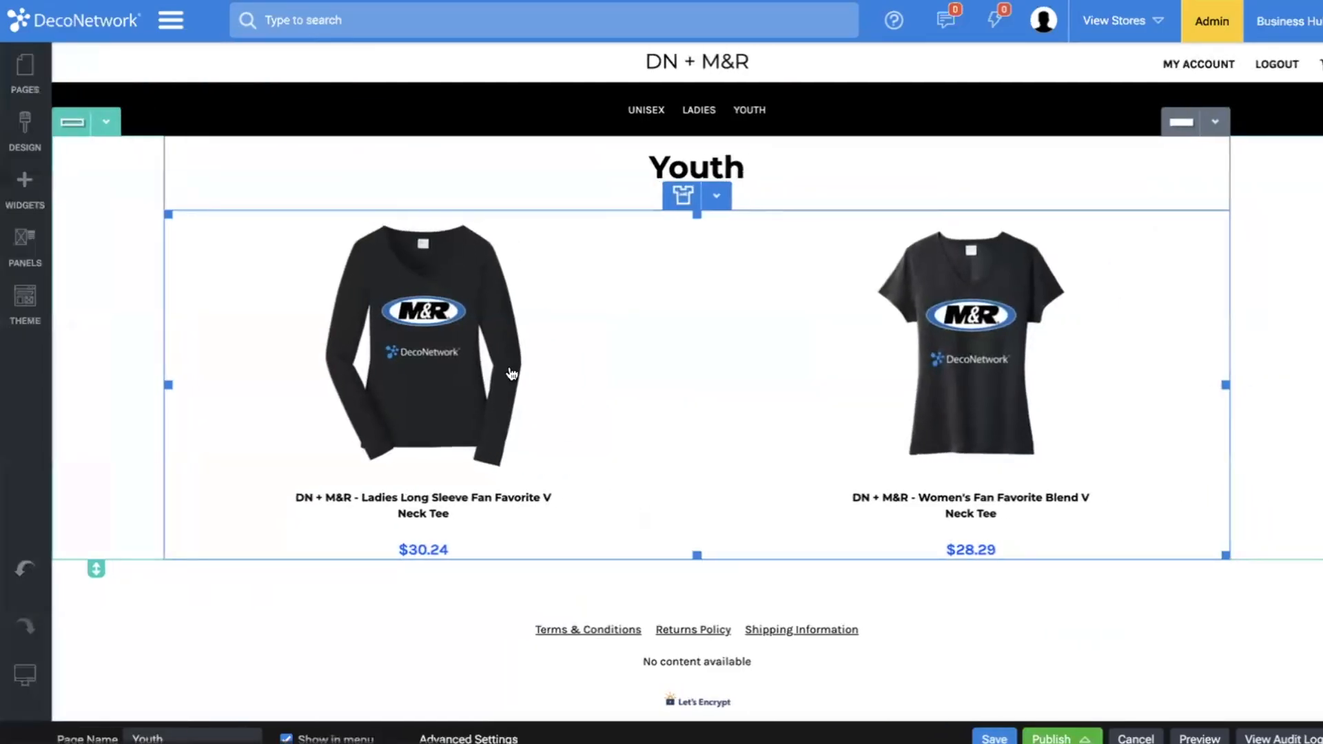
Set the Youth page's decorated product listing to the Youth category and save the page.
{"action": "double_click", "coordinate": [511, 374]}
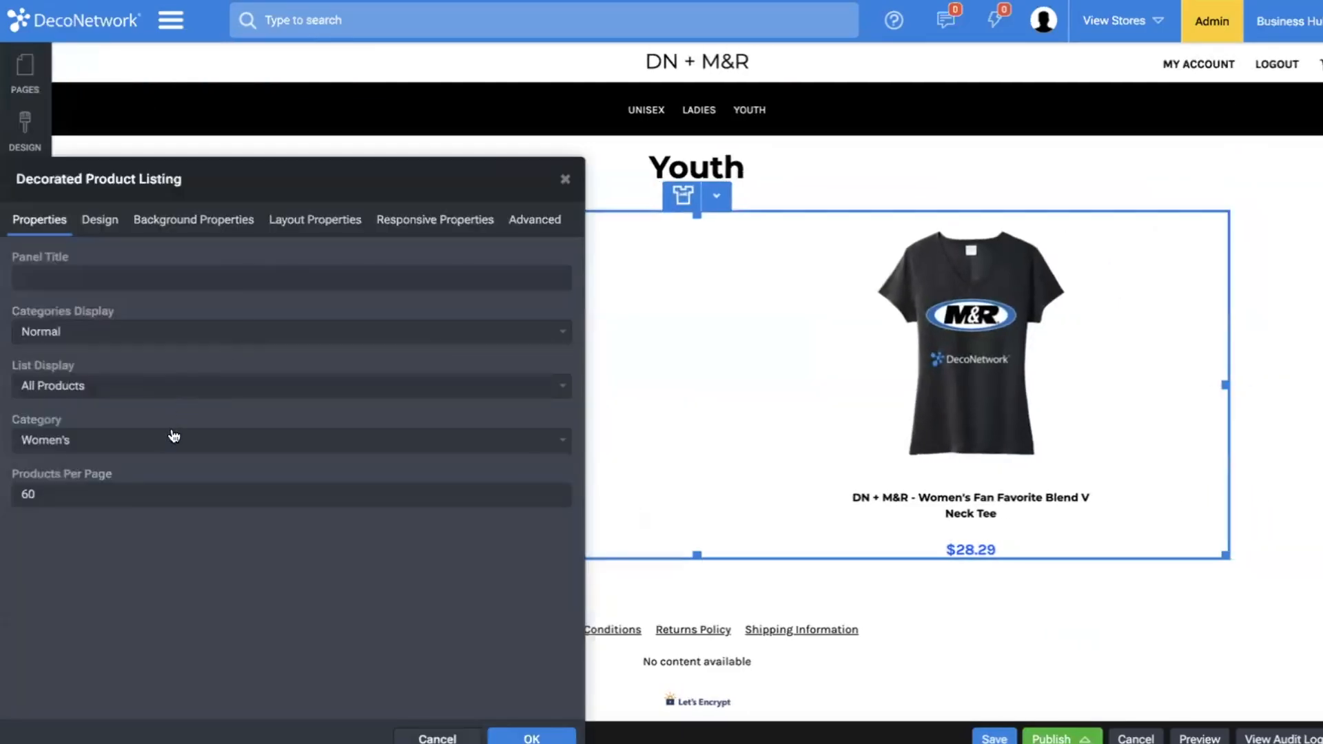
{"action": "left_click", "coordinate": [164, 456]}
{"action": "left_click", "coordinate": [162, 459]}
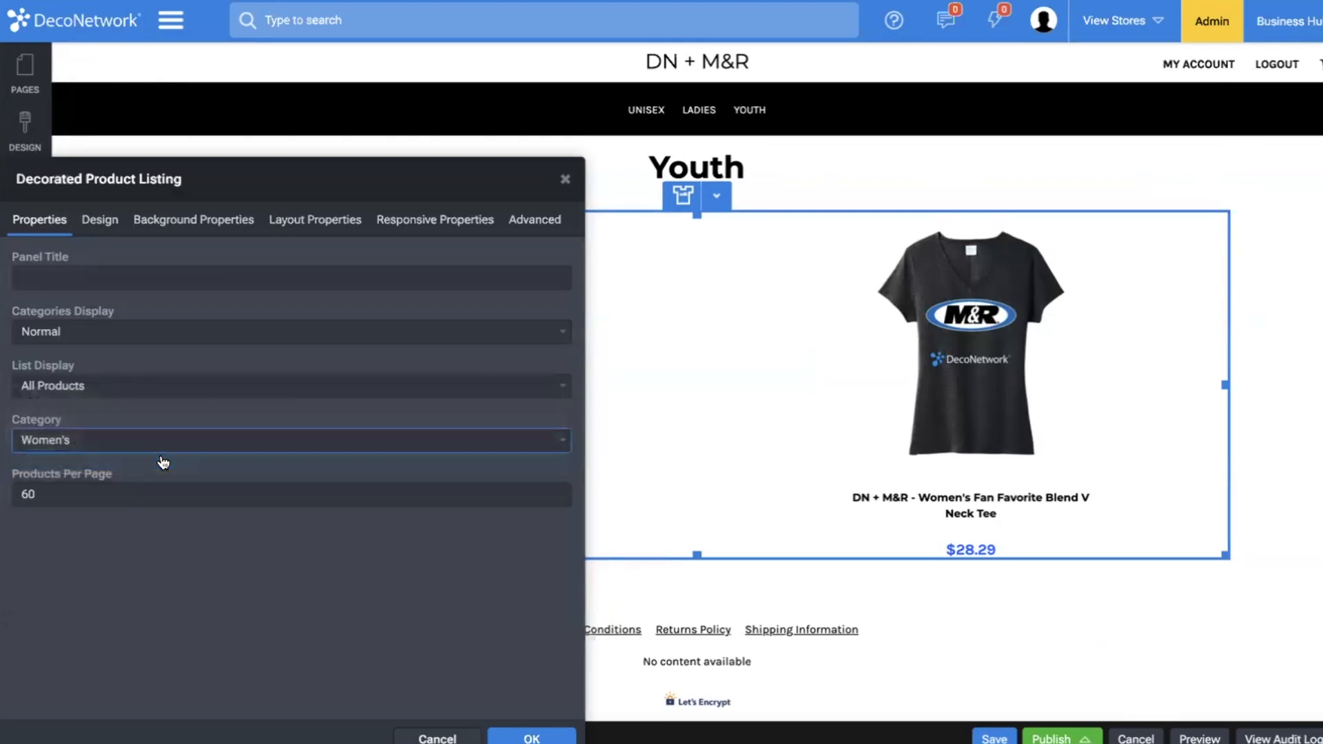
{"action": "left_click", "coordinate": [531, 737]}
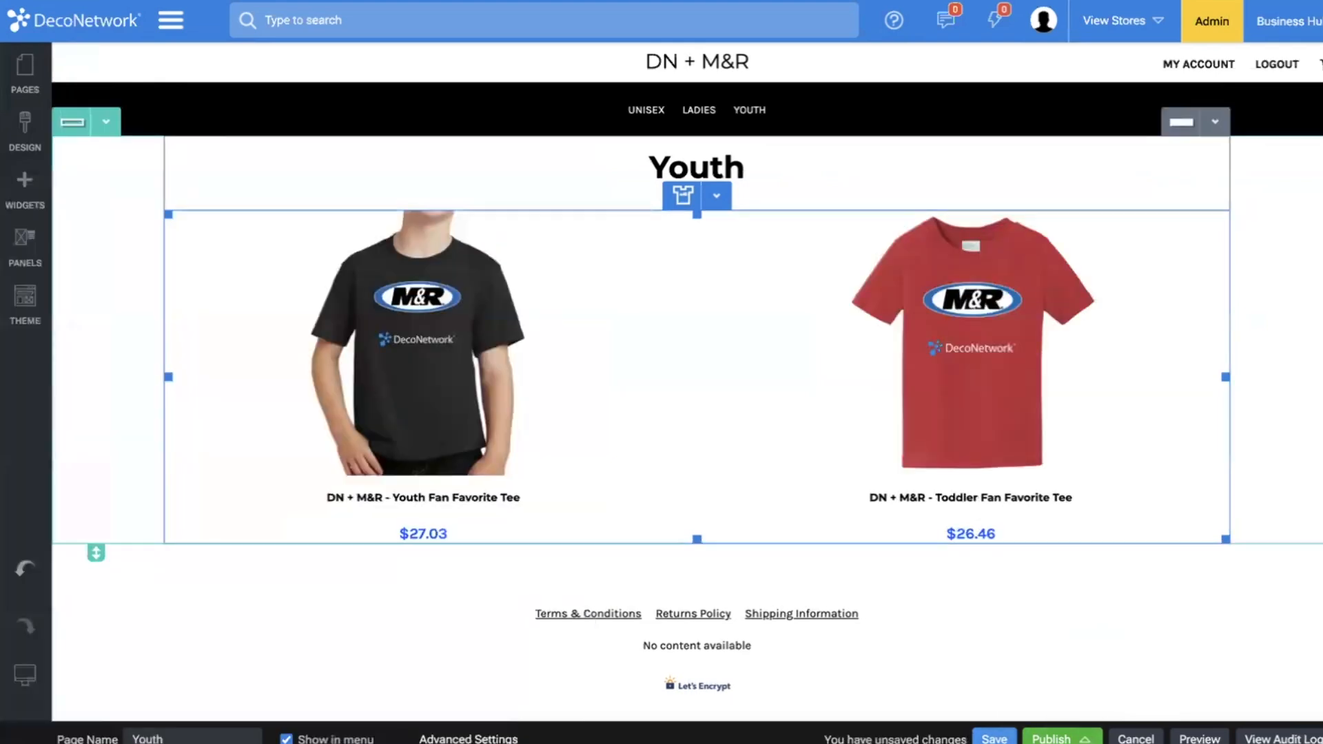
{"action": "left_click", "coordinate": [851, 444]}
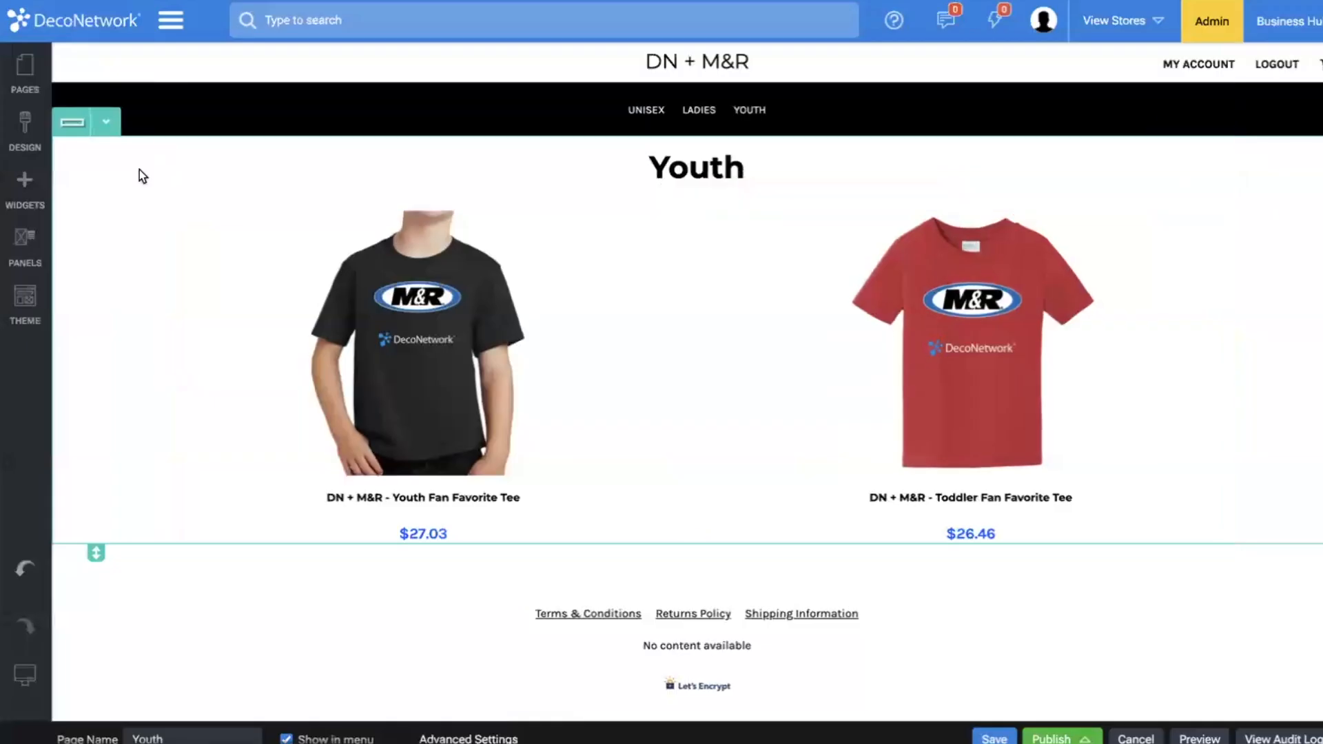
Open the Home page for editing and bring up the store's Style Editor.
{"action": "left_click", "coordinate": [25, 69]}
{"action": "left_click", "coordinate": [103, 150]}
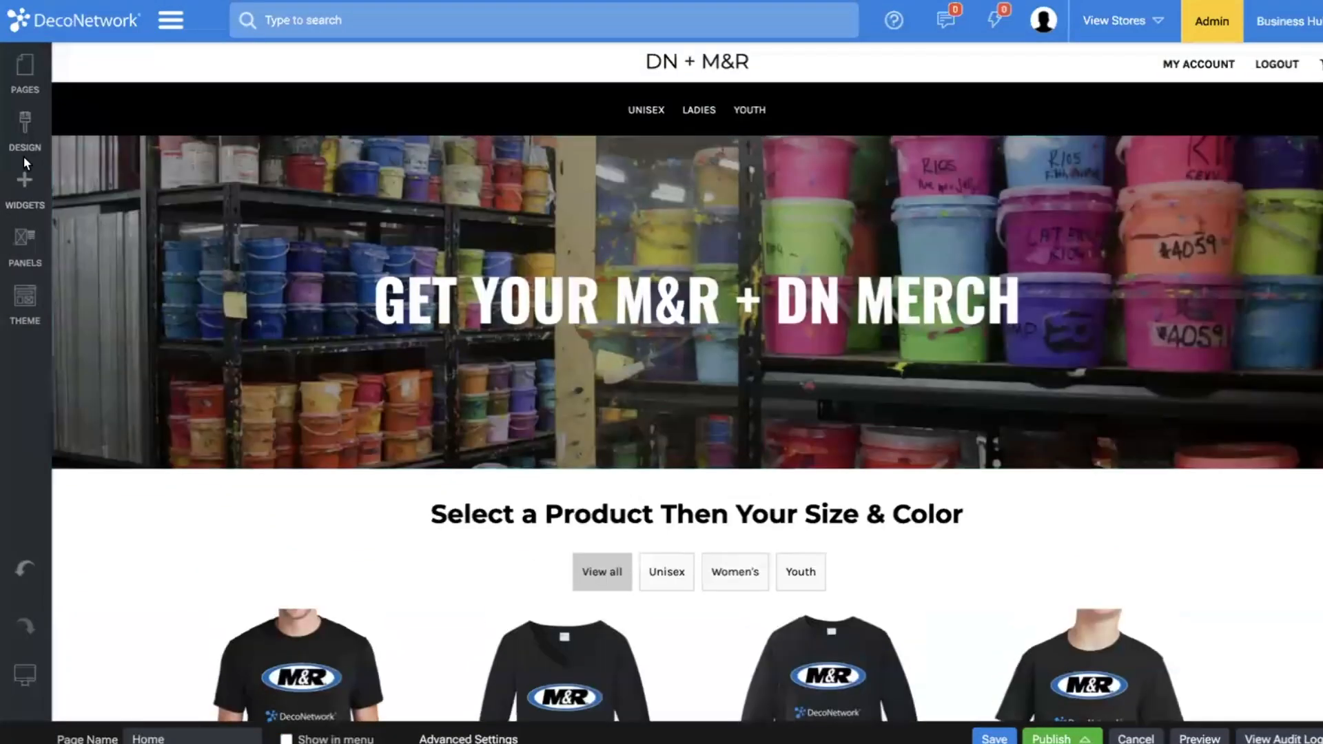
{"action": "left_click", "coordinate": [24, 125]}
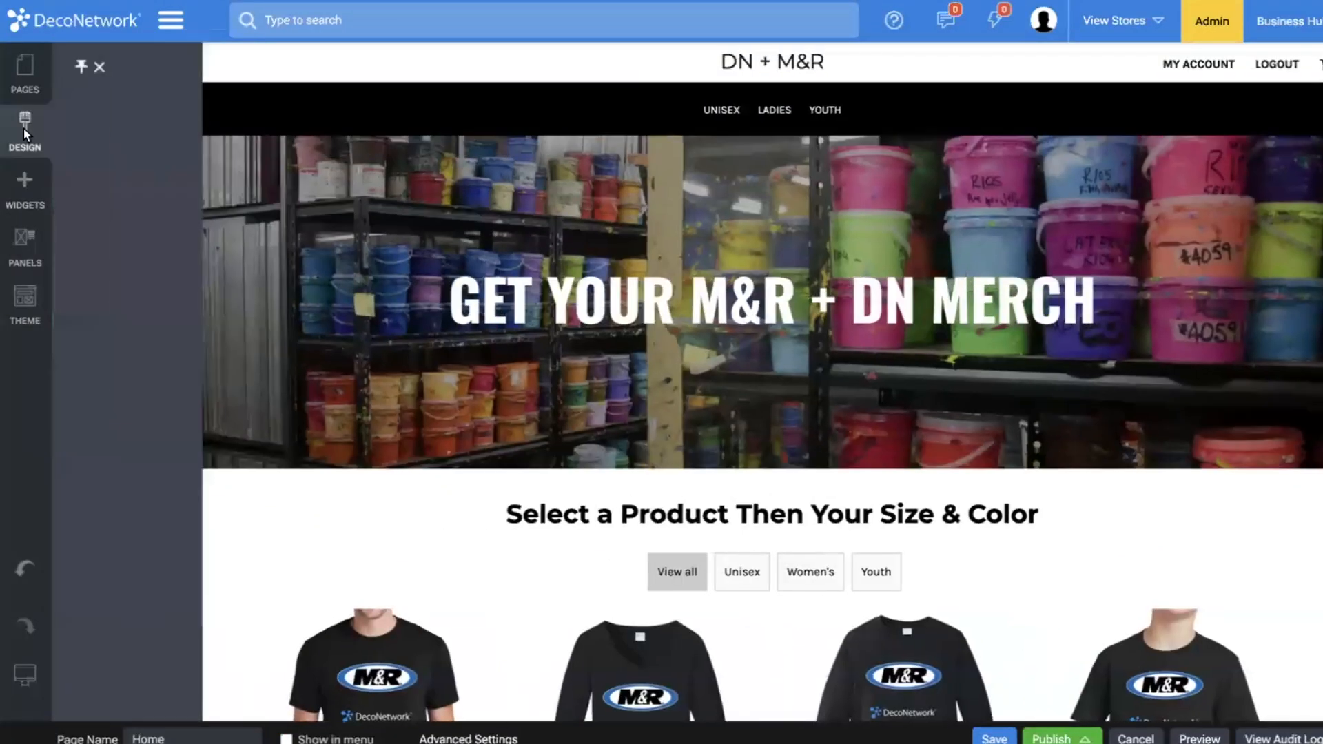
{"action": "left_click", "coordinate": [181, 216]}
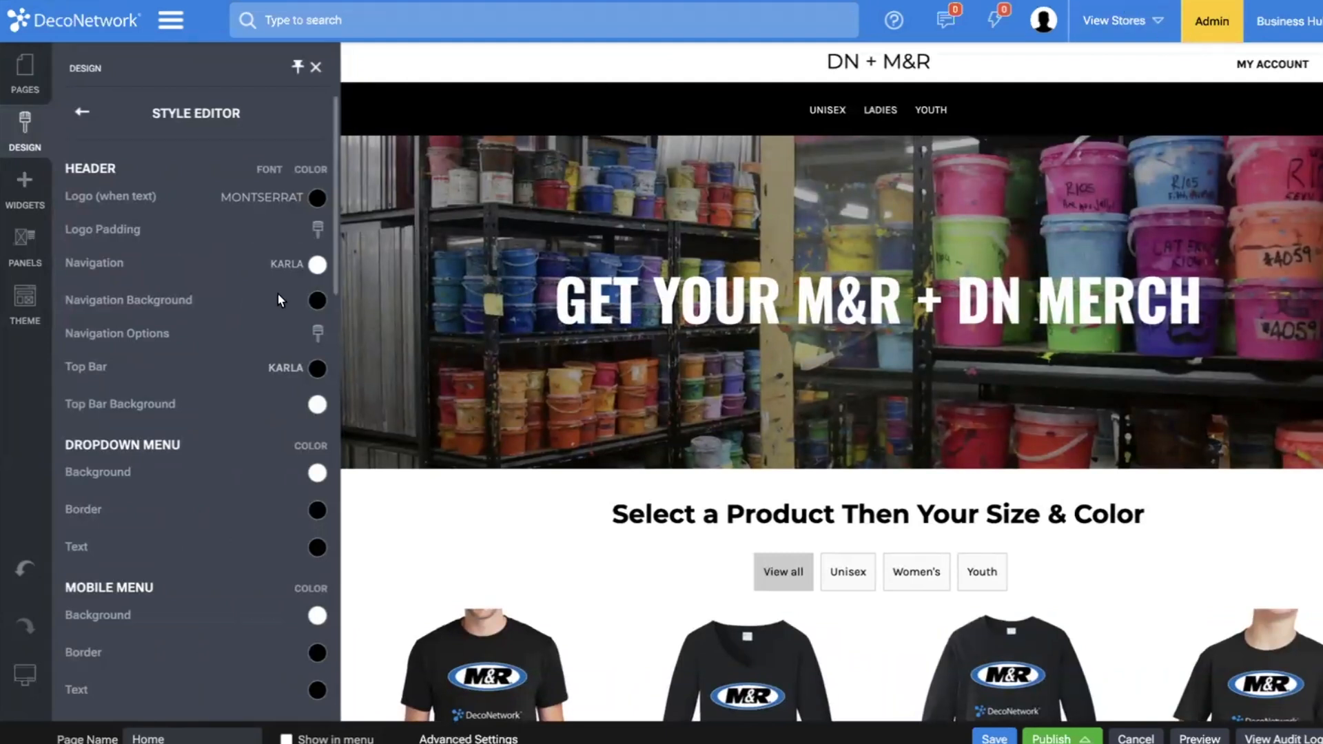
Set the header's Navigation Background to a custom dark blue with RGB 17, 72, 150.
{"action": "left_click", "coordinate": [316, 303]}
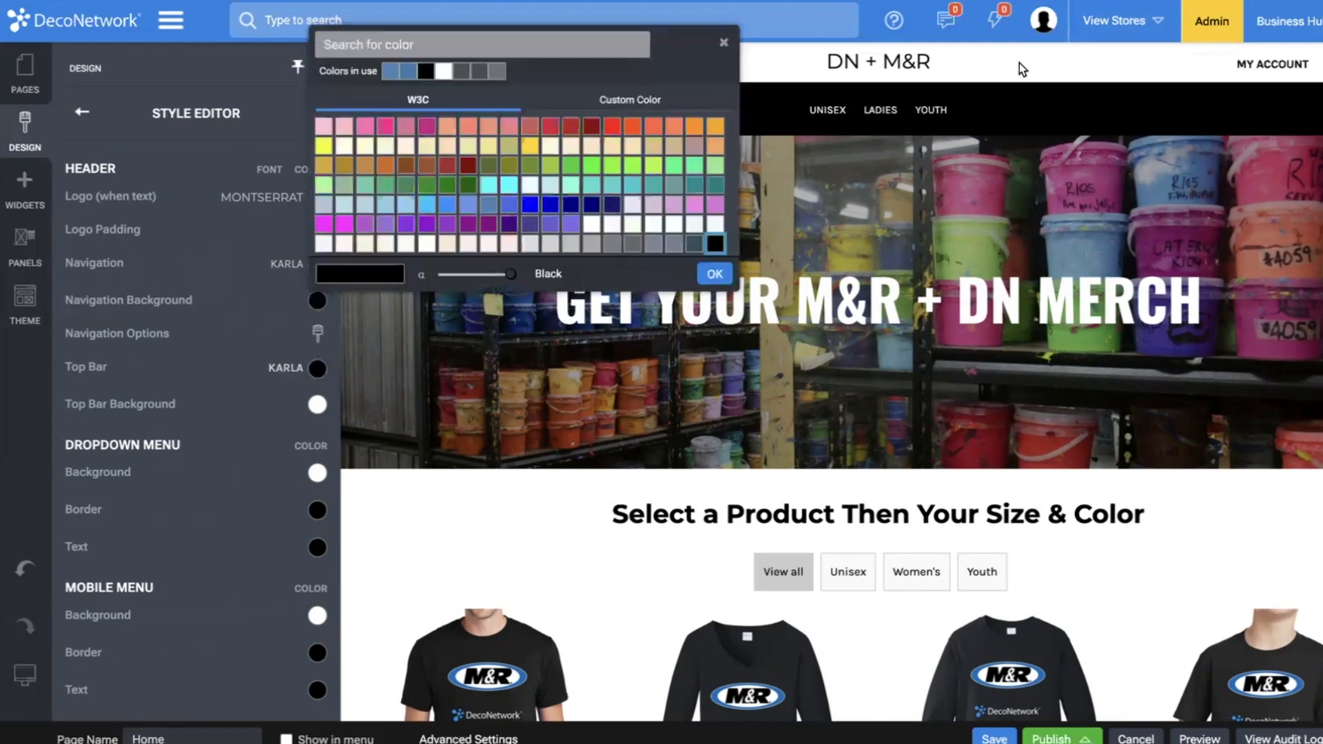
{"action": "left_click", "coordinate": [653, 103]}
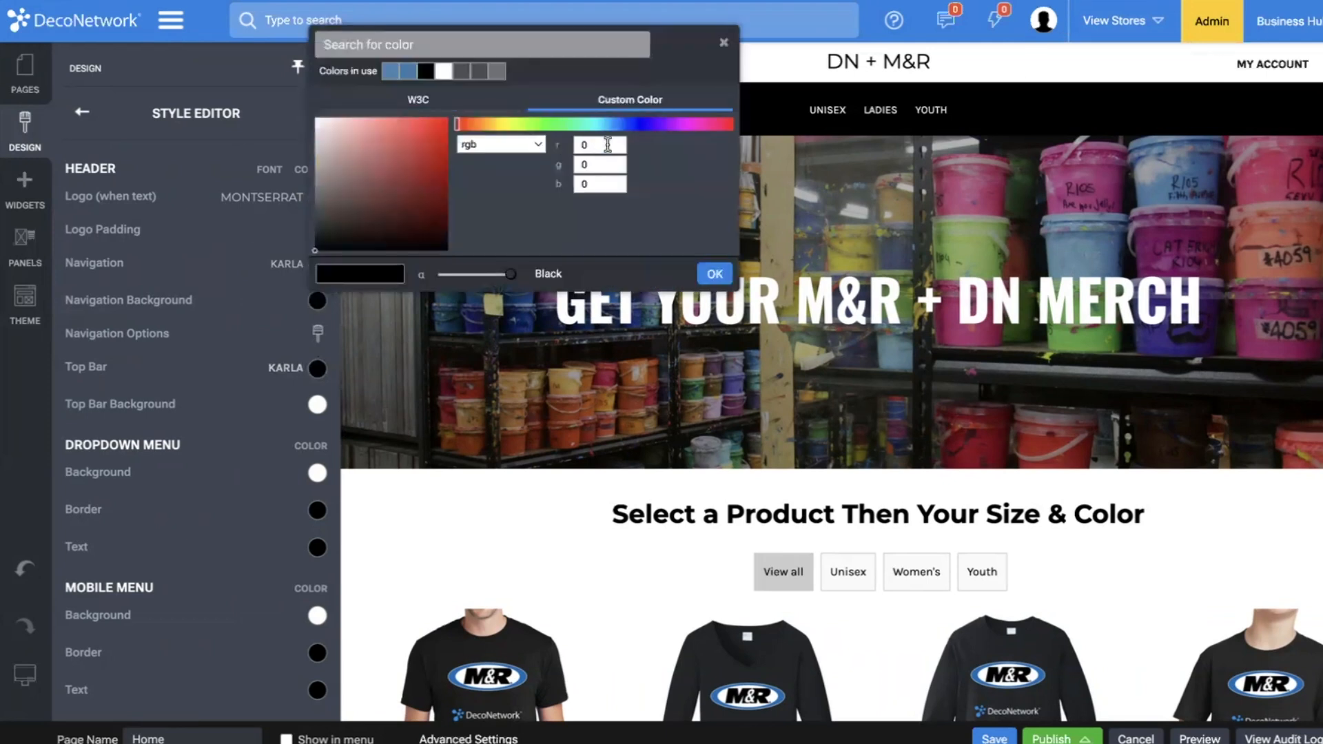
{"action": "type", "text": "9"}
{"action": "key", "text": "Tab"}
{"action": "type", "text": "112"}
{"action": "key", "text": "Tab"}
{"action": "type", "text": "255"}
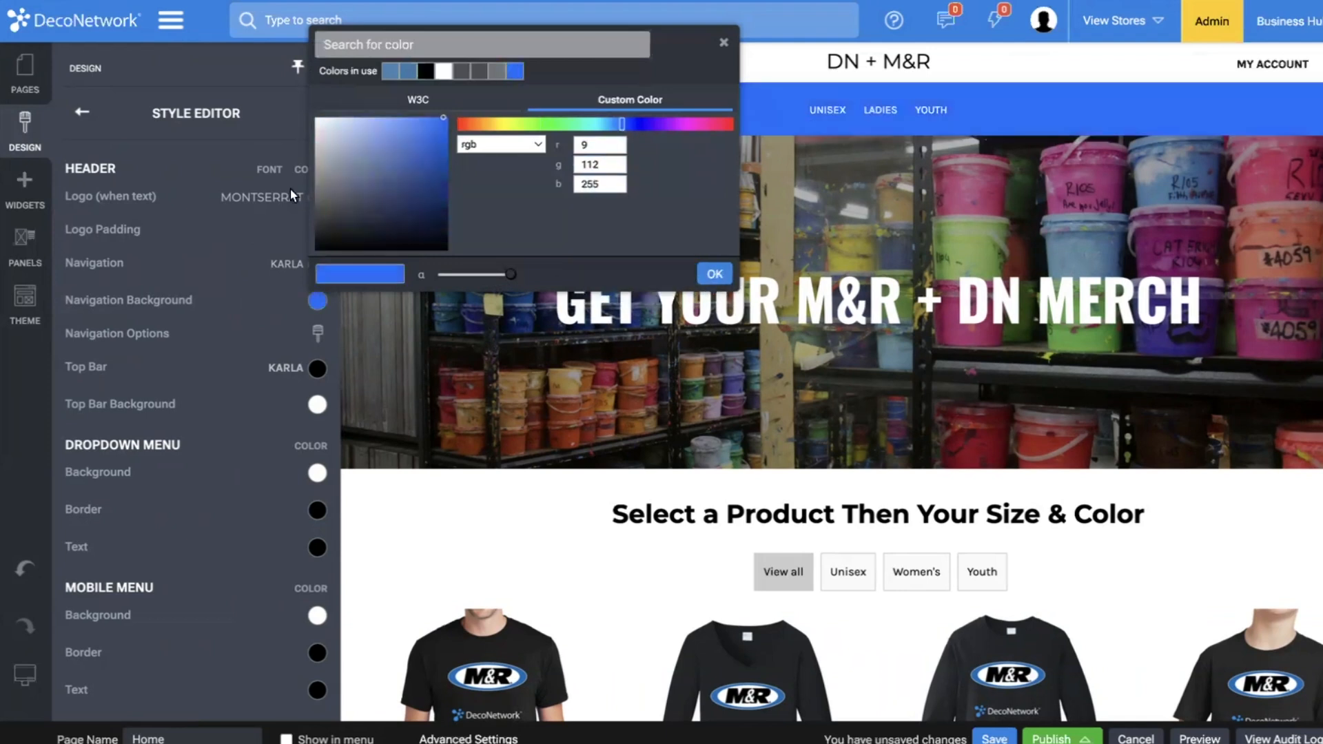
{"action": "mouse_move", "coordinate": [444, 124]}
{"action": "left_mouse_down"}
{"action": "mouse_move", "coordinate": [456, 160]}
{"action": "mouse_move", "coordinate": [436, 179]}
{"action": "left_mouse_up"}
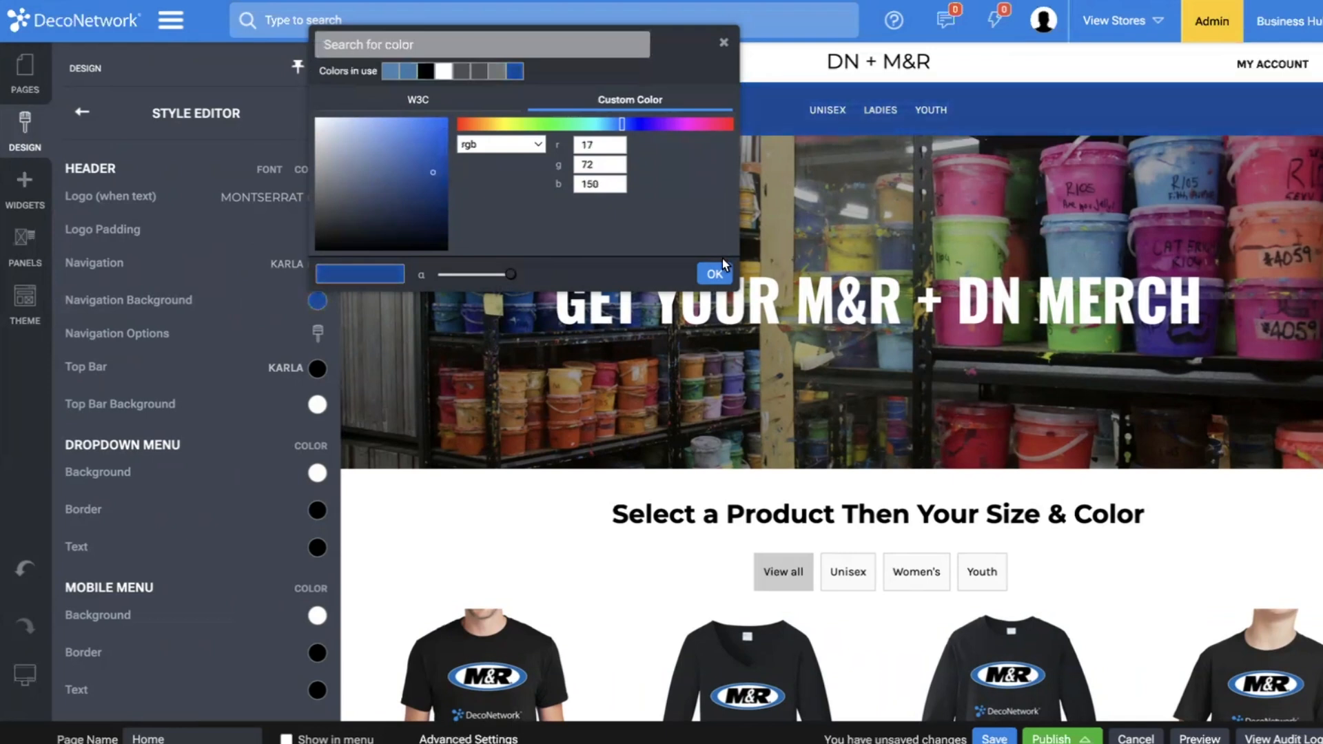
{"action": "left_click", "coordinate": [722, 269]}
Set the Add to Cart button's background color to the dark blue already in use.
{"action": "scroll", "coordinate": [239, 462], "scroll_direction": "down", "scroll_amount": 10}
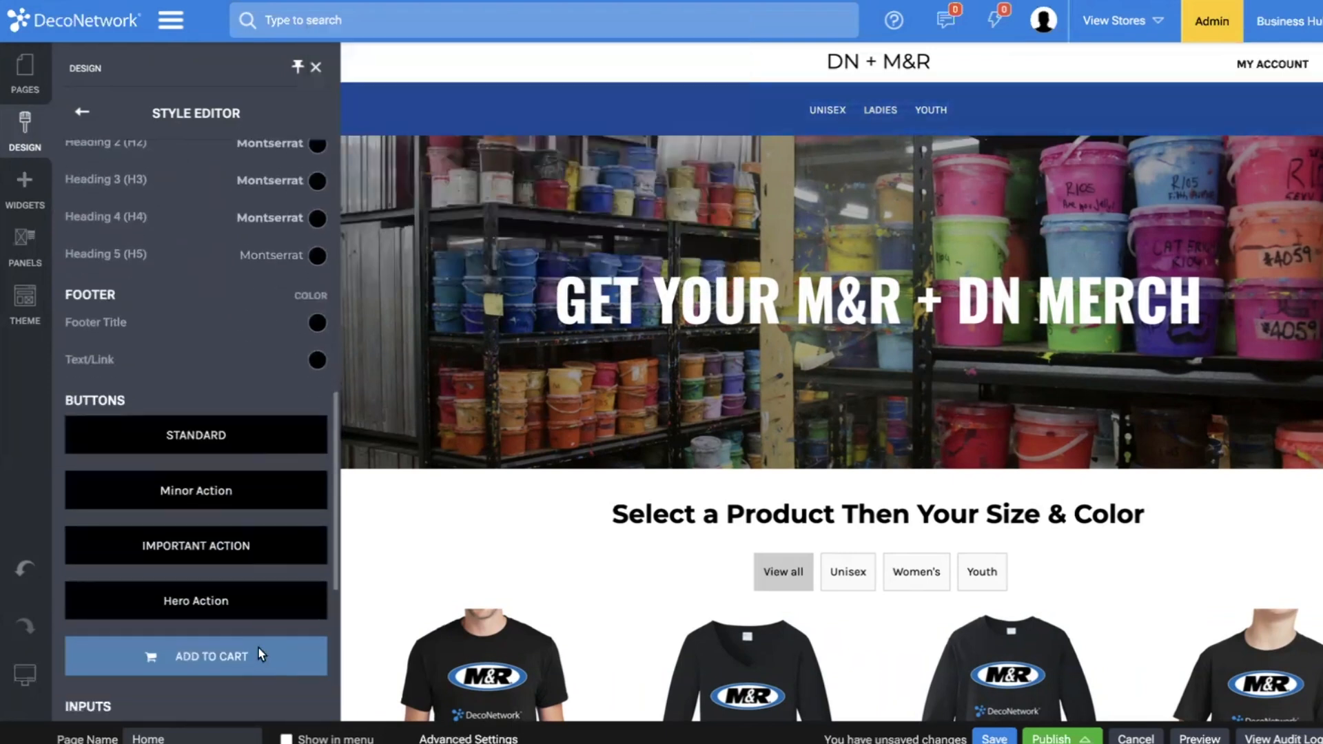
{"action": "scroll", "coordinate": [261, 569], "scroll_direction": "down", "scroll_amount": 2}
{"action": "left_click", "coordinate": [265, 557]}
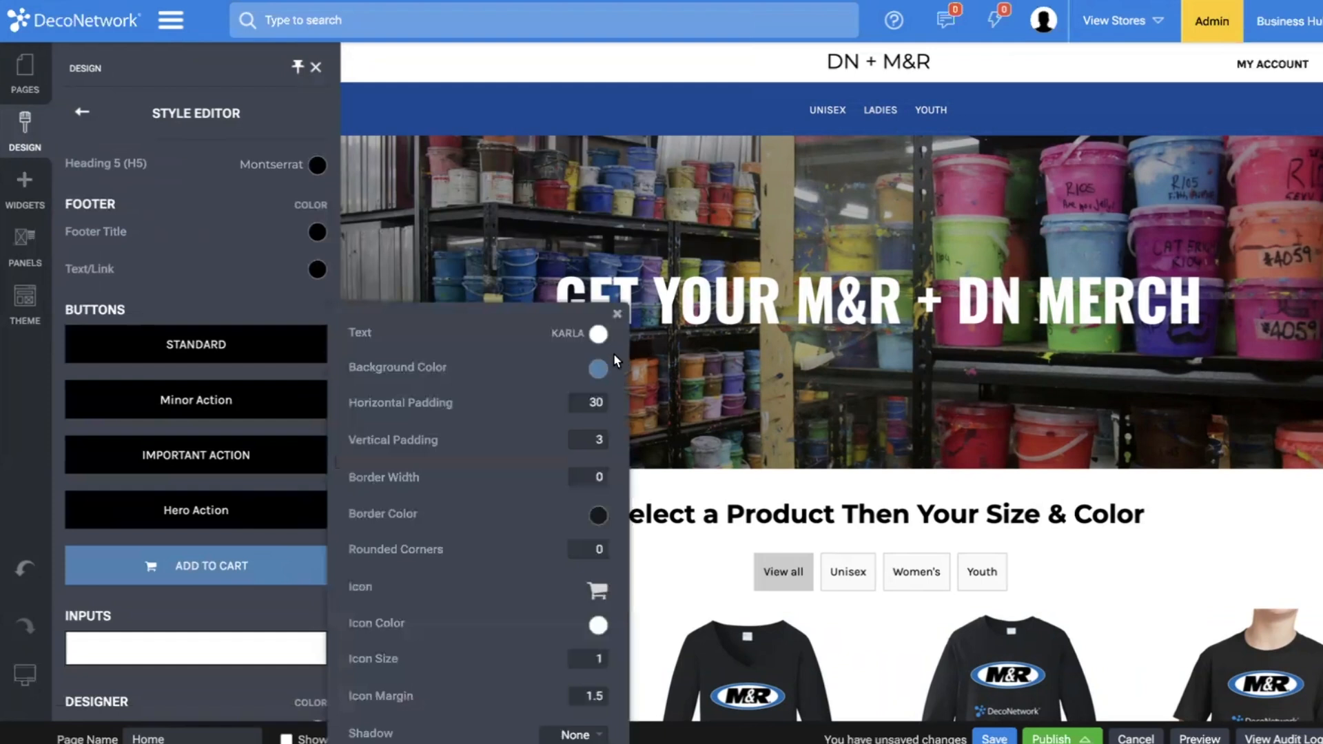
{"action": "left_click", "coordinate": [601, 372]}
{"action": "left_click", "coordinate": [368, 404]}
{"action": "left_click", "coordinate": [106, 442]}
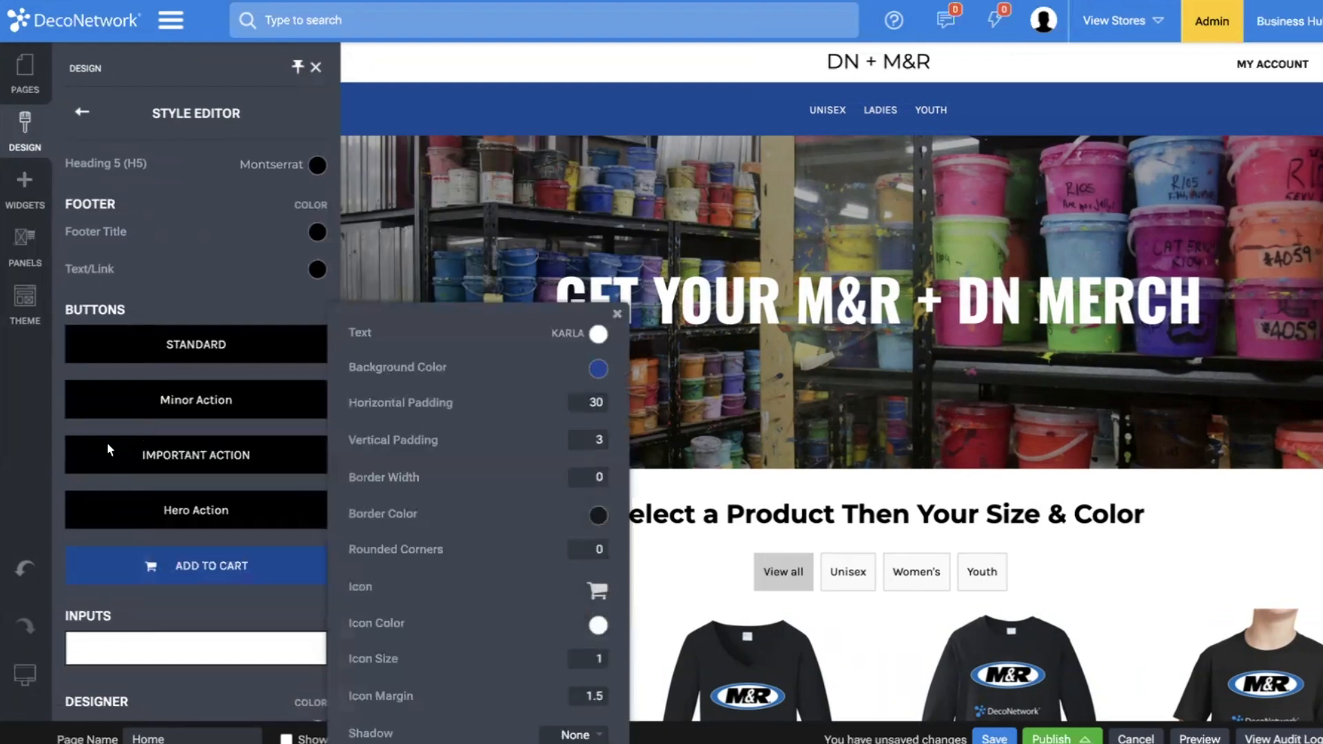
Give the Important Action and Standard buttons the same dark blue background as the navigation bar.
{"action": "left_click", "coordinate": [108, 444]}
{"action": "left_click", "coordinate": [597, 314]}
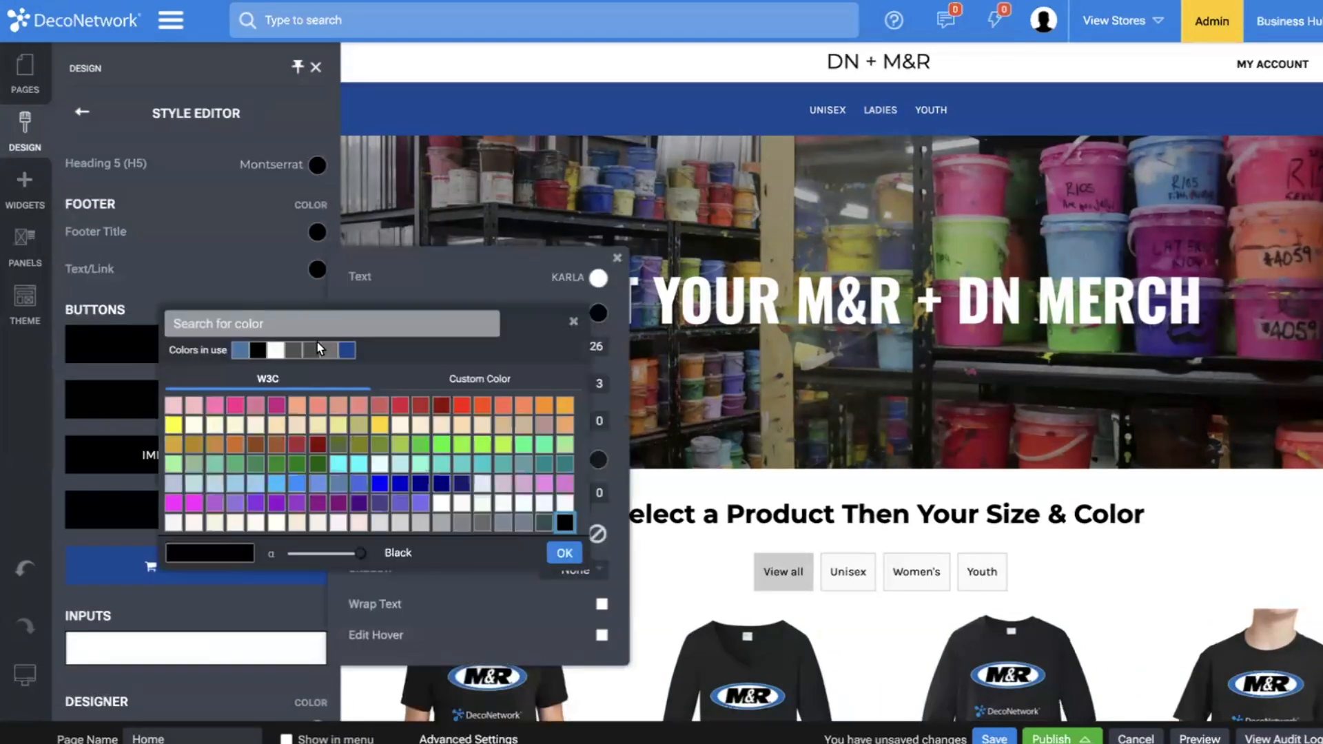
{"action": "left_click", "coordinate": [347, 350]}
{"action": "left_click", "coordinate": [121, 317]}
{"action": "left_click", "coordinate": [128, 352]}
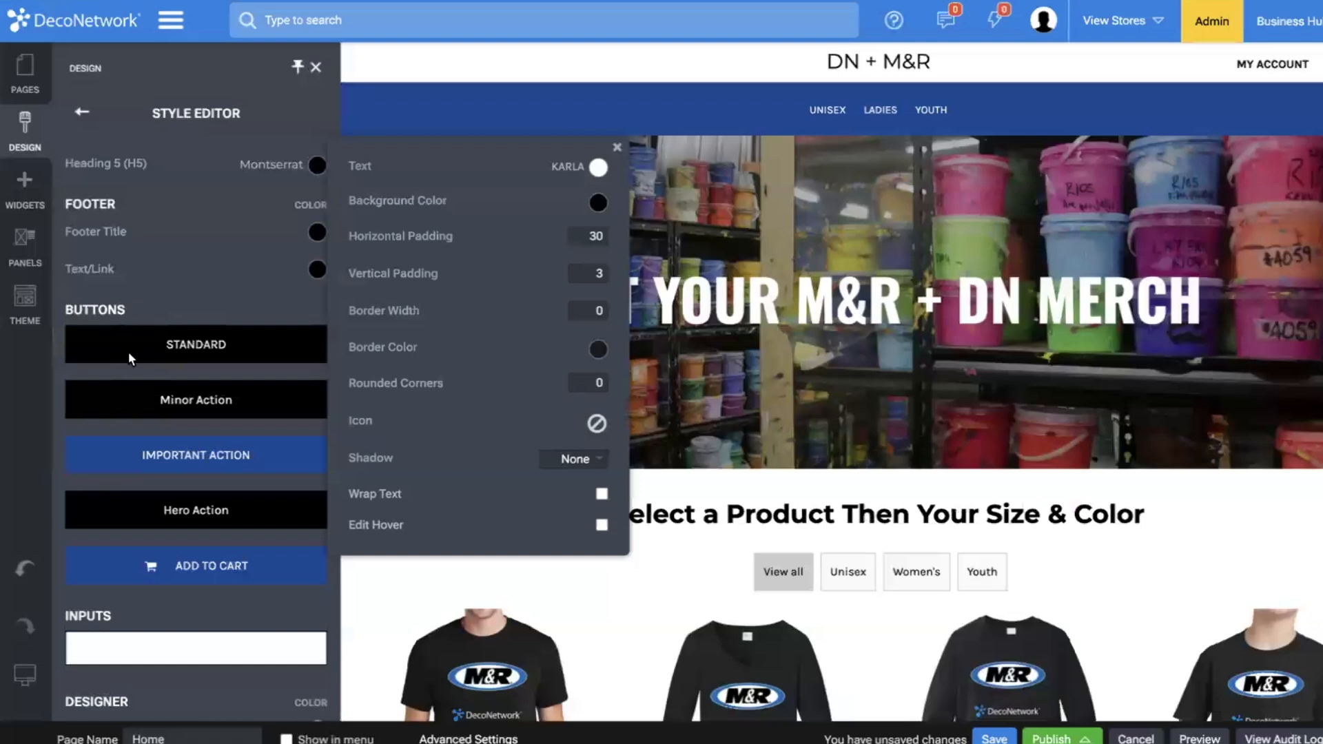
{"action": "left_click", "coordinate": [599, 203]}
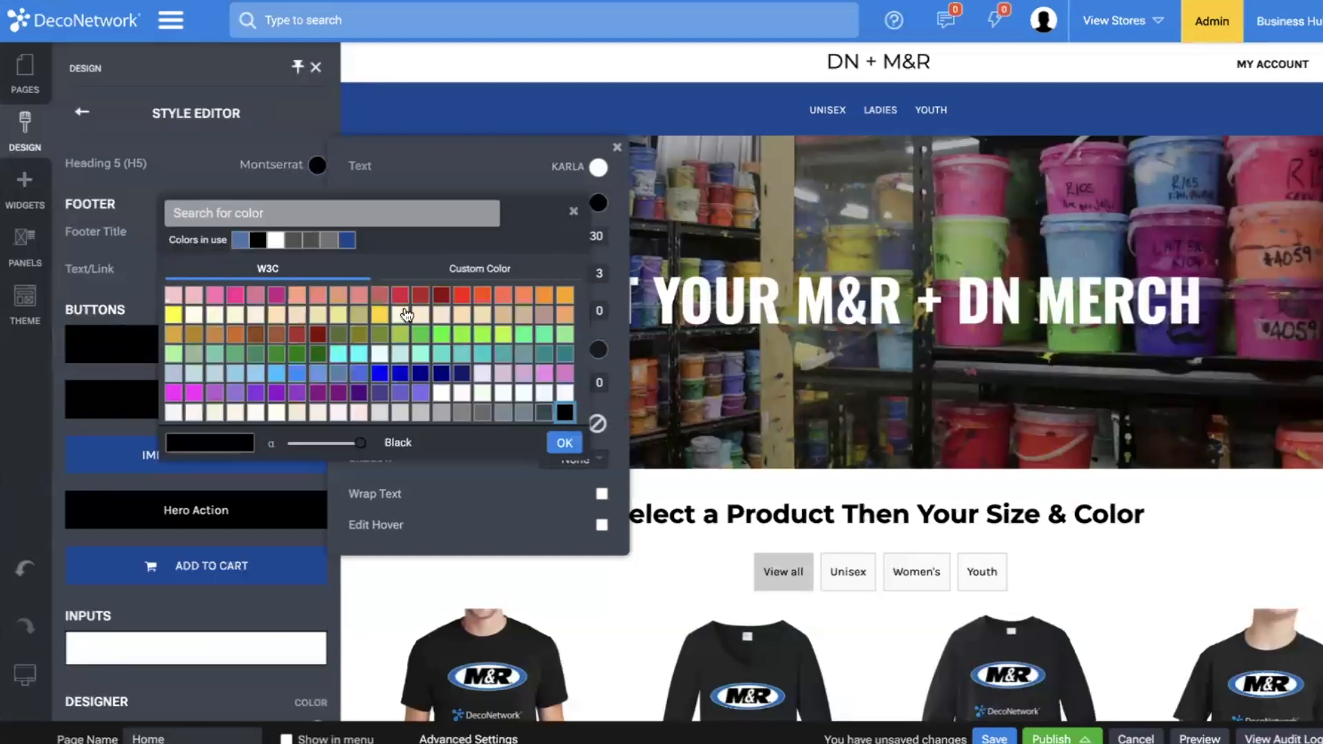
{"action": "left_click", "coordinate": [349, 239]}
{"action": "left_click", "coordinate": [110, 387]}
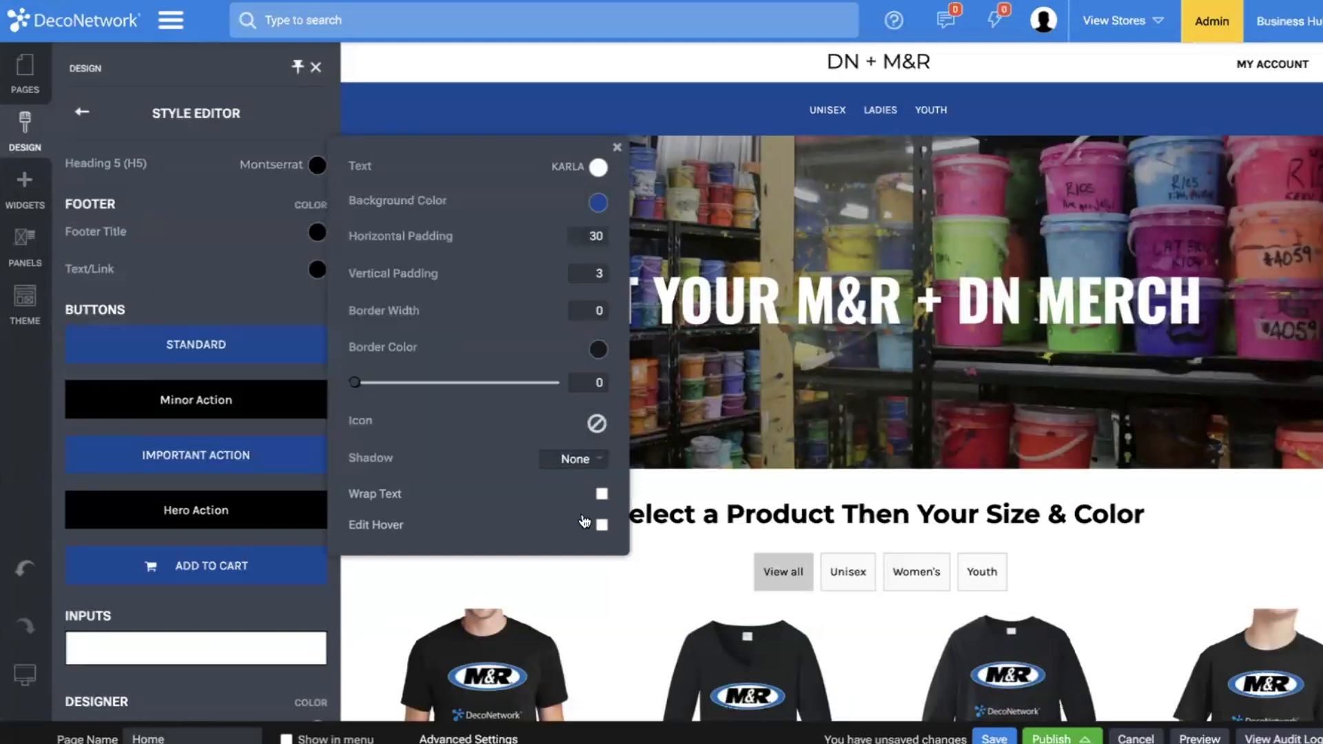
Enable hover editing for the Standard button and set its hover background color to black.
{"action": "left_click", "coordinate": [603, 526]}
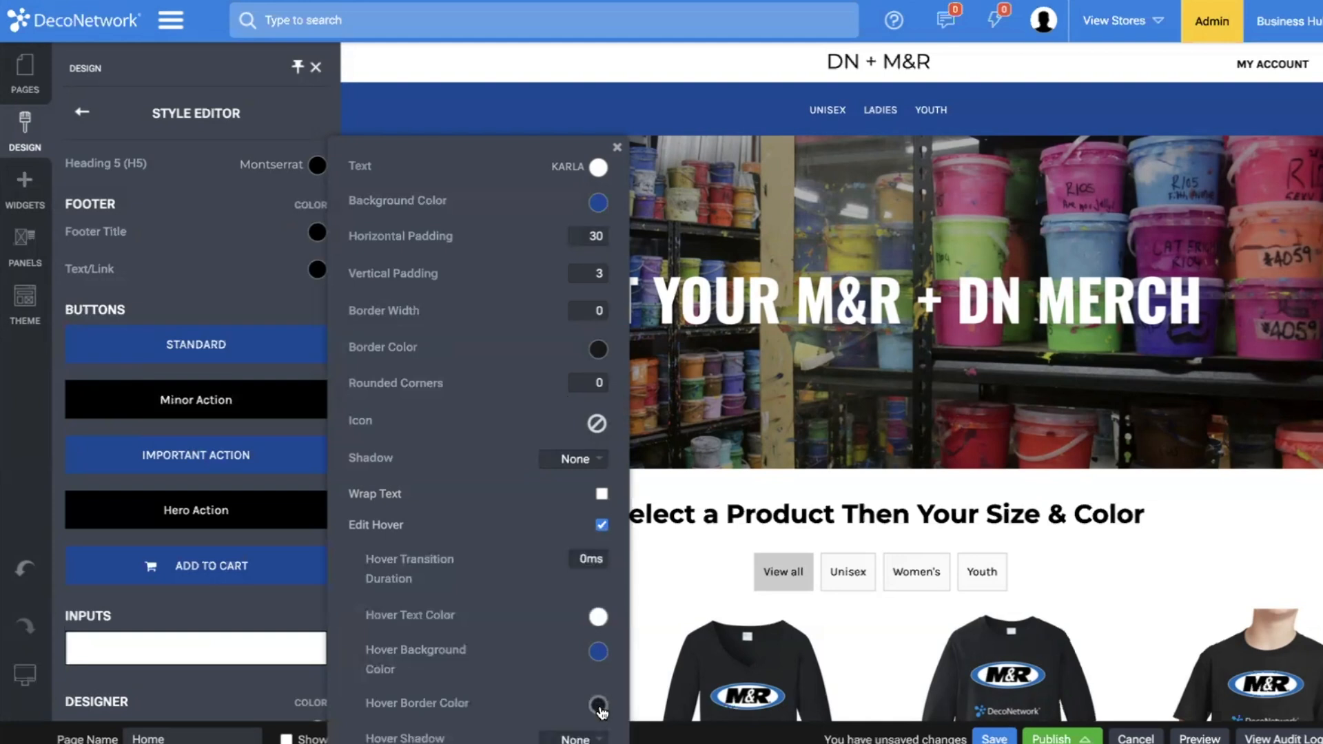
{"action": "left_click", "coordinate": [602, 653]}
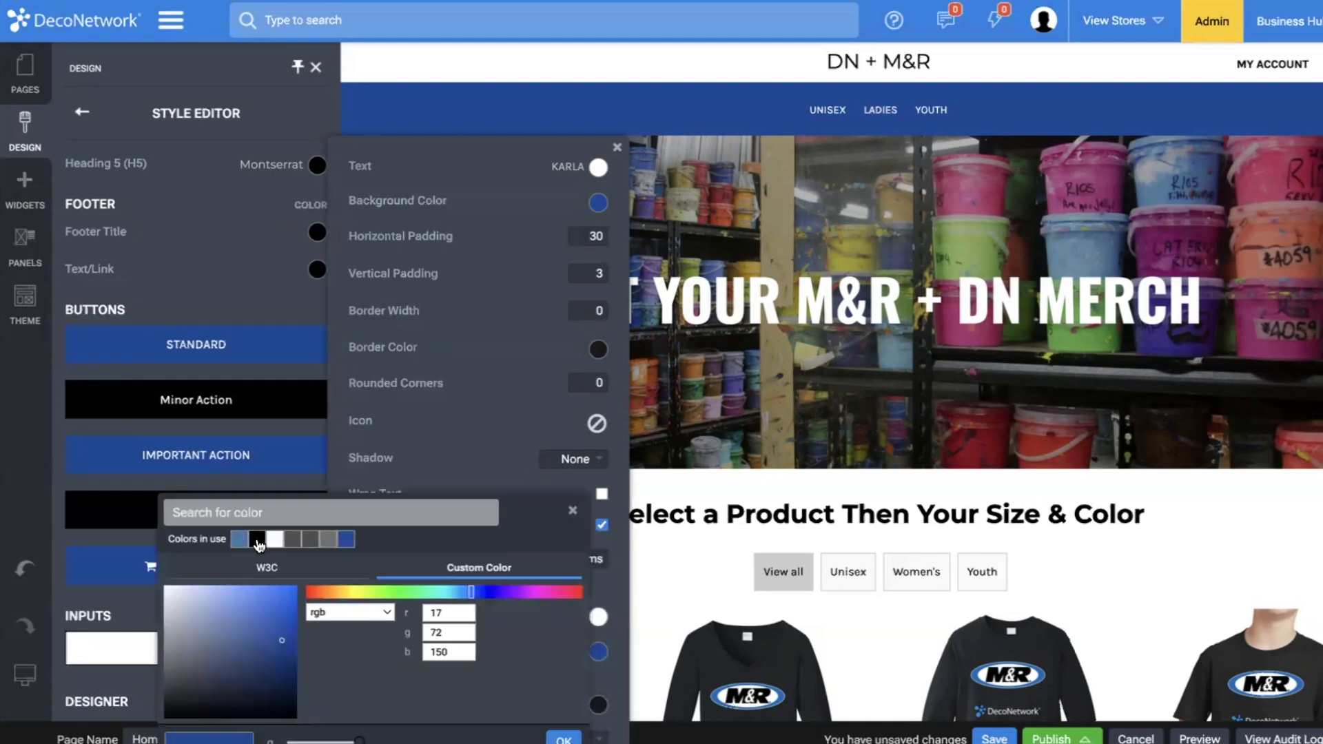
{"action": "left_click", "coordinate": [259, 540]}
{"action": "left_click", "coordinate": [213, 405]}
{"action": "left_click", "coordinate": [218, 410]}
Enable hover editing for the Important Action button and open its hover background color.
{"action": "left_click", "coordinate": [231, 456]}
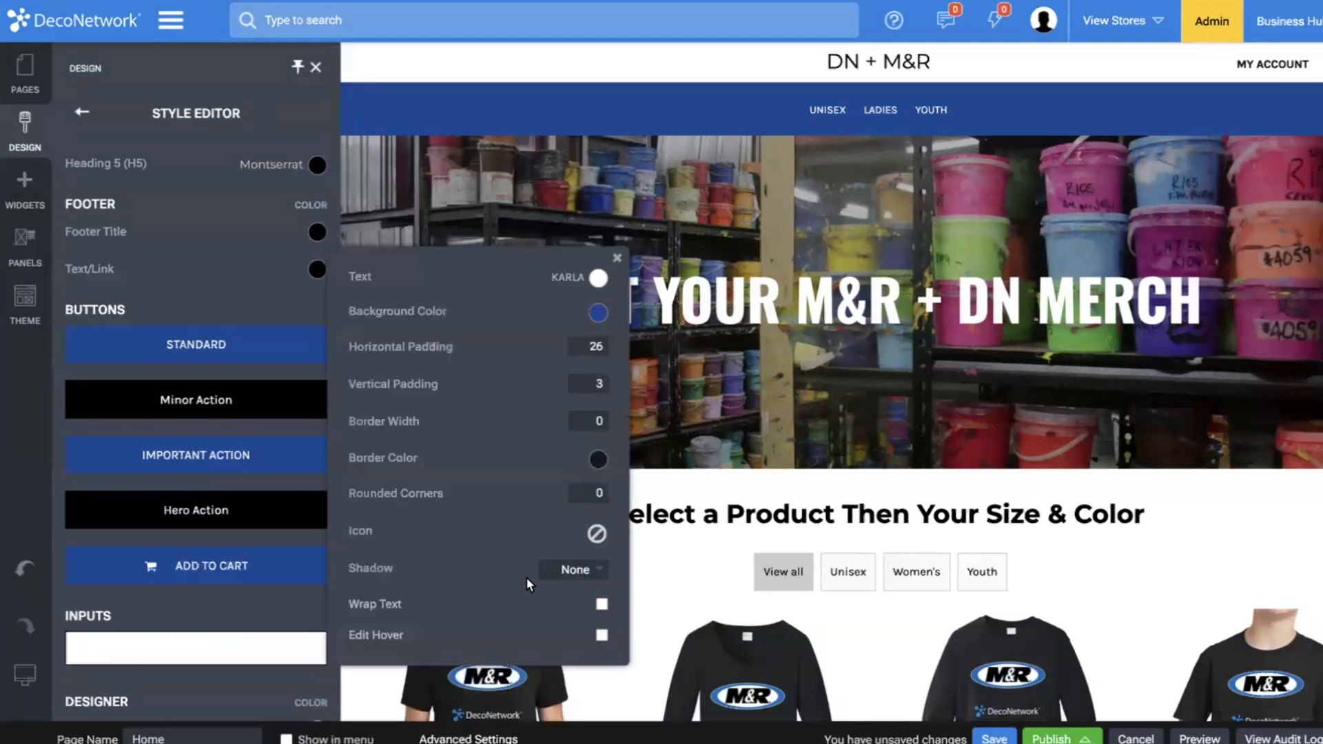
{"action": "left_click", "coordinate": [602, 635]}
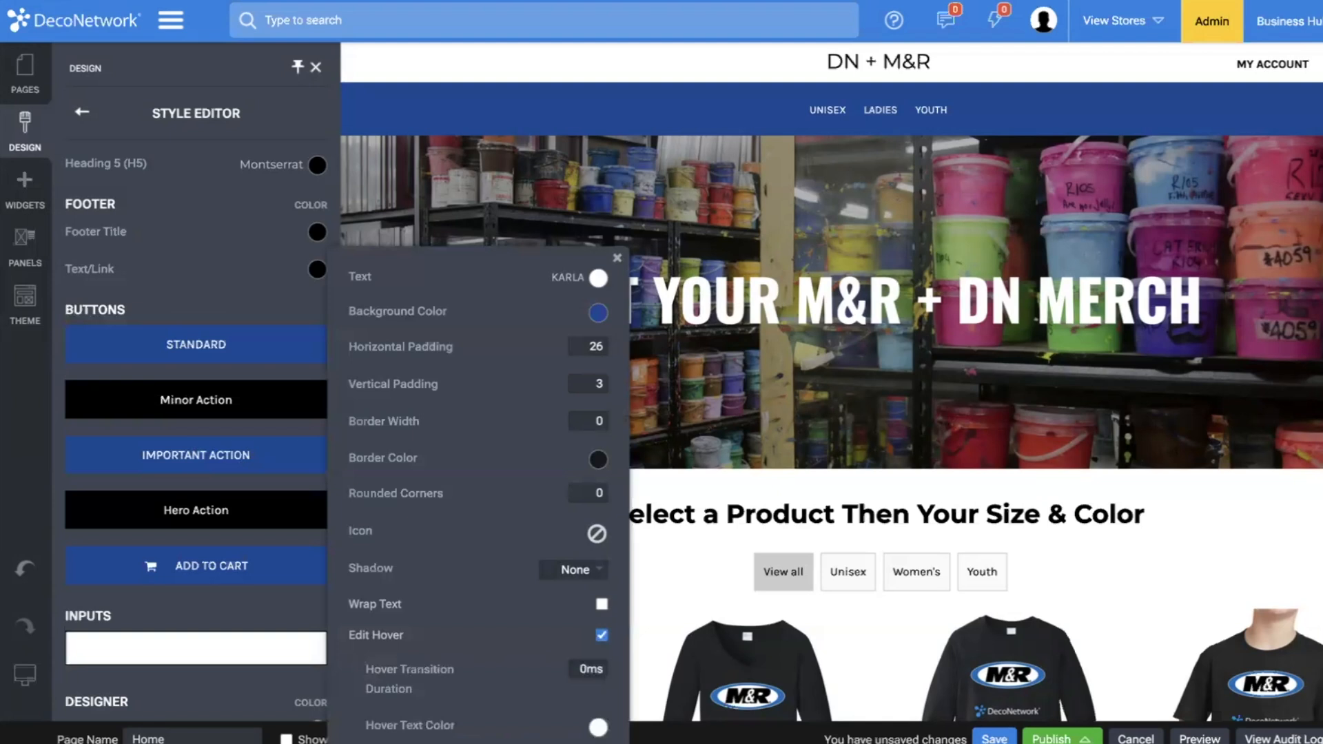
{"action": "left_click", "coordinate": [599, 743]}
Enable hover editing for the Add to Cart button and set its hover background color to black.
{"action": "left_click", "coordinate": [148, 560]}
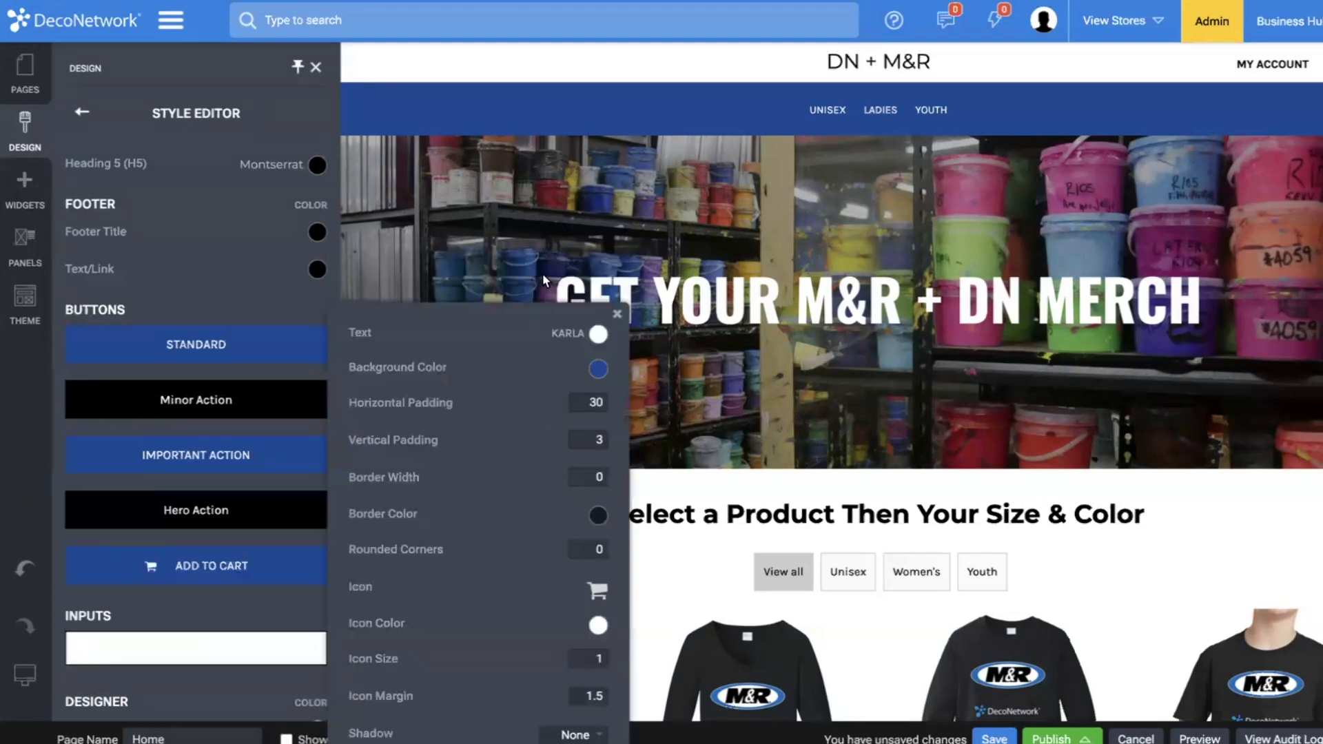
{"action": "left_click", "coordinate": [601, 517]}
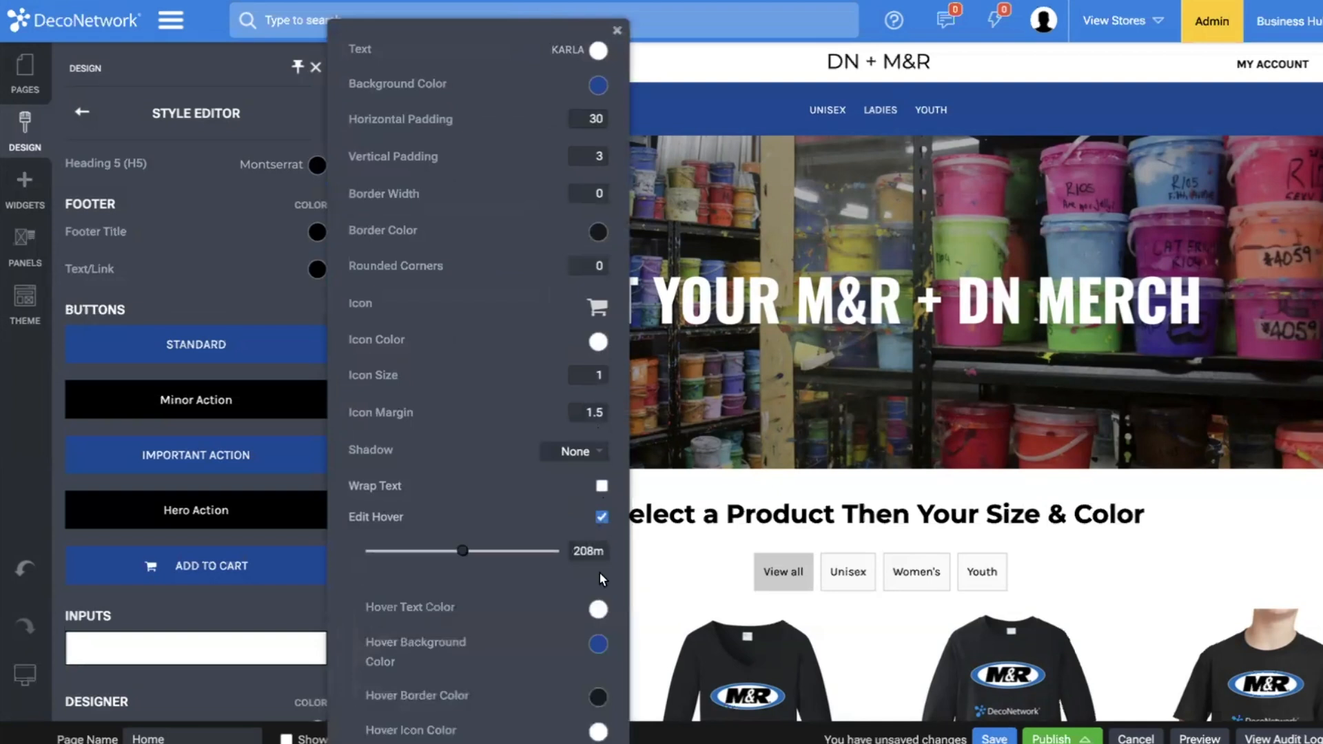
{"action": "left_click", "coordinate": [599, 644]}
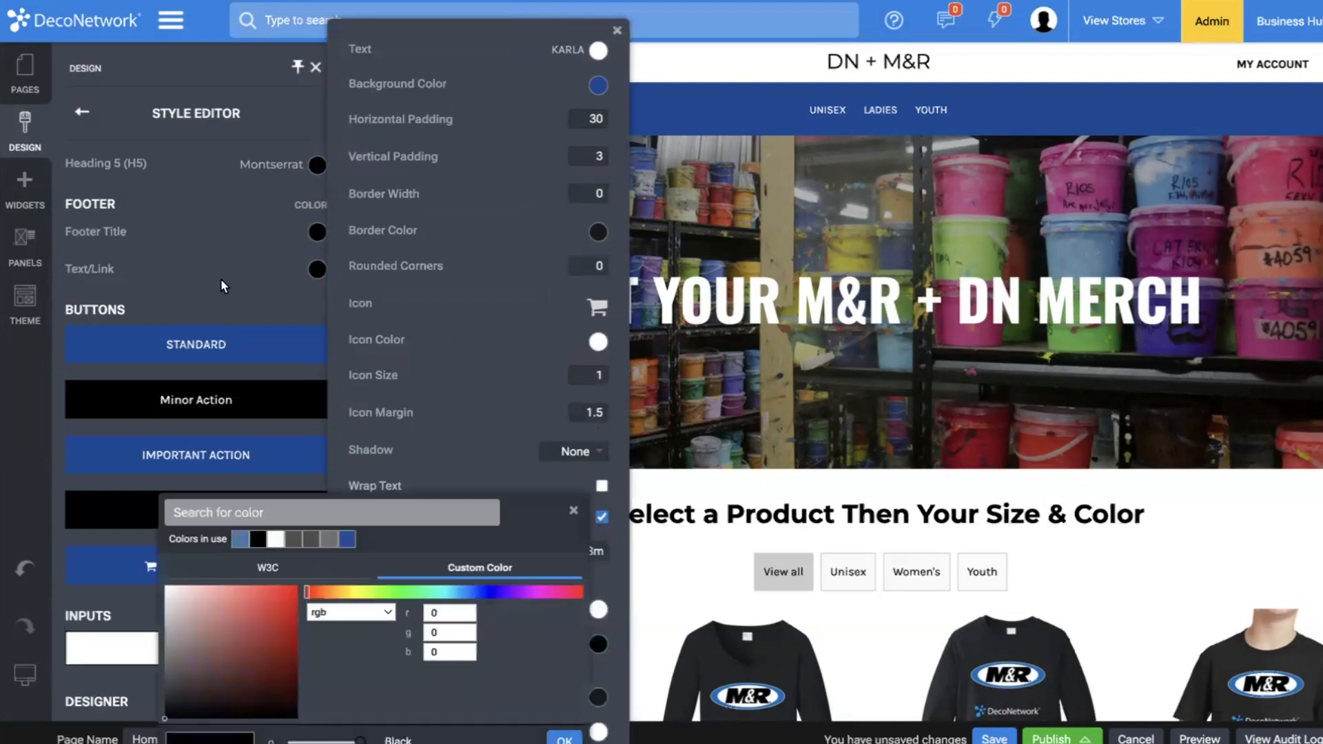
{"action": "left_click", "coordinate": [221, 280]}
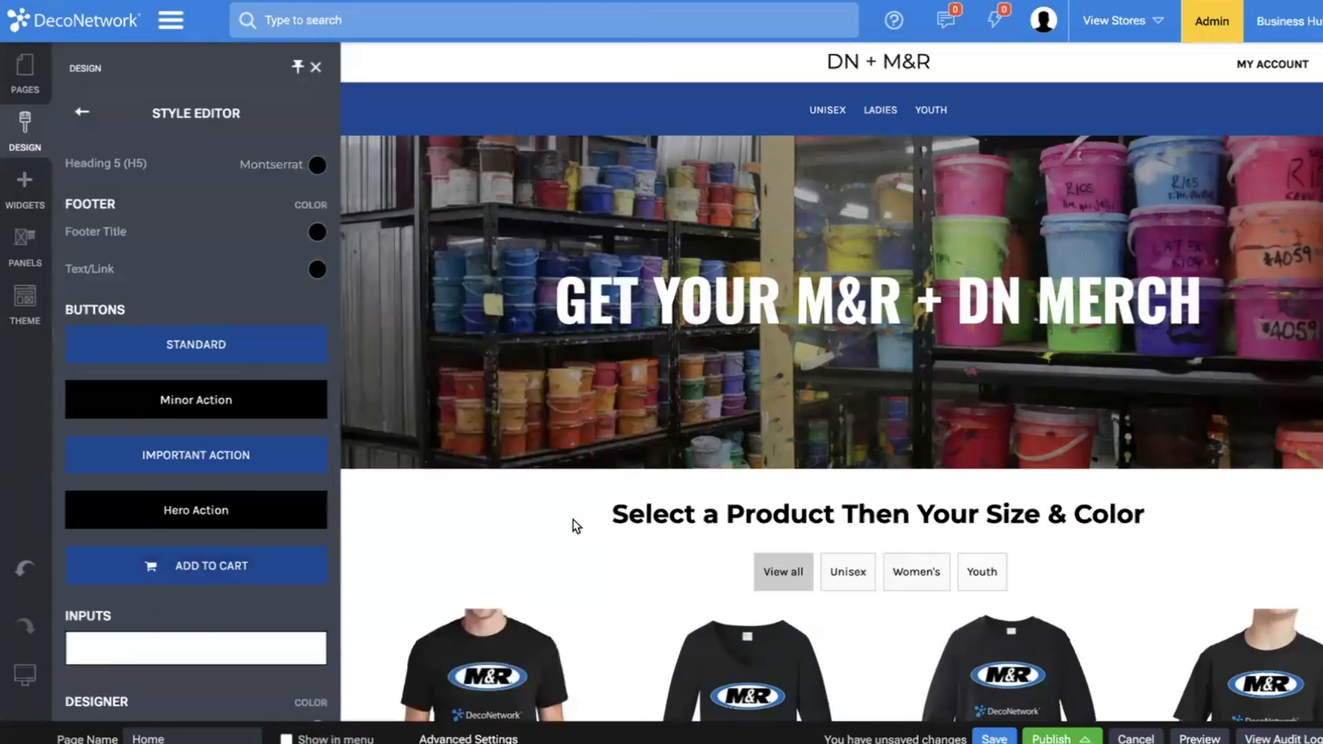
Save the restyled Home page and publish the website.
{"action": "scroll", "coordinate": [1027, 517], "scroll_direction": "down", "scroll_amount": 10}
{"action": "scroll", "coordinate": [1027, 516], "scroll_direction": "up", "scroll_amount": 10}
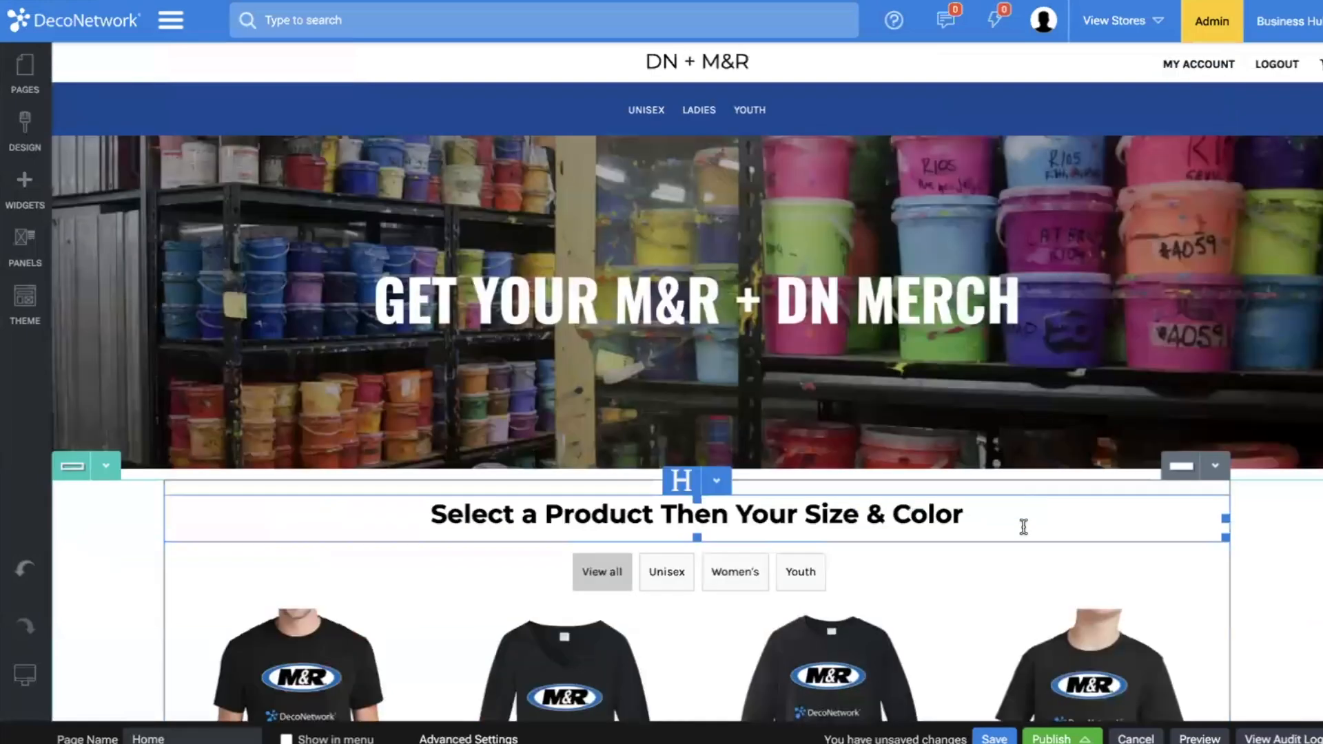
{"action": "left_click", "coordinate": [995, 737]}
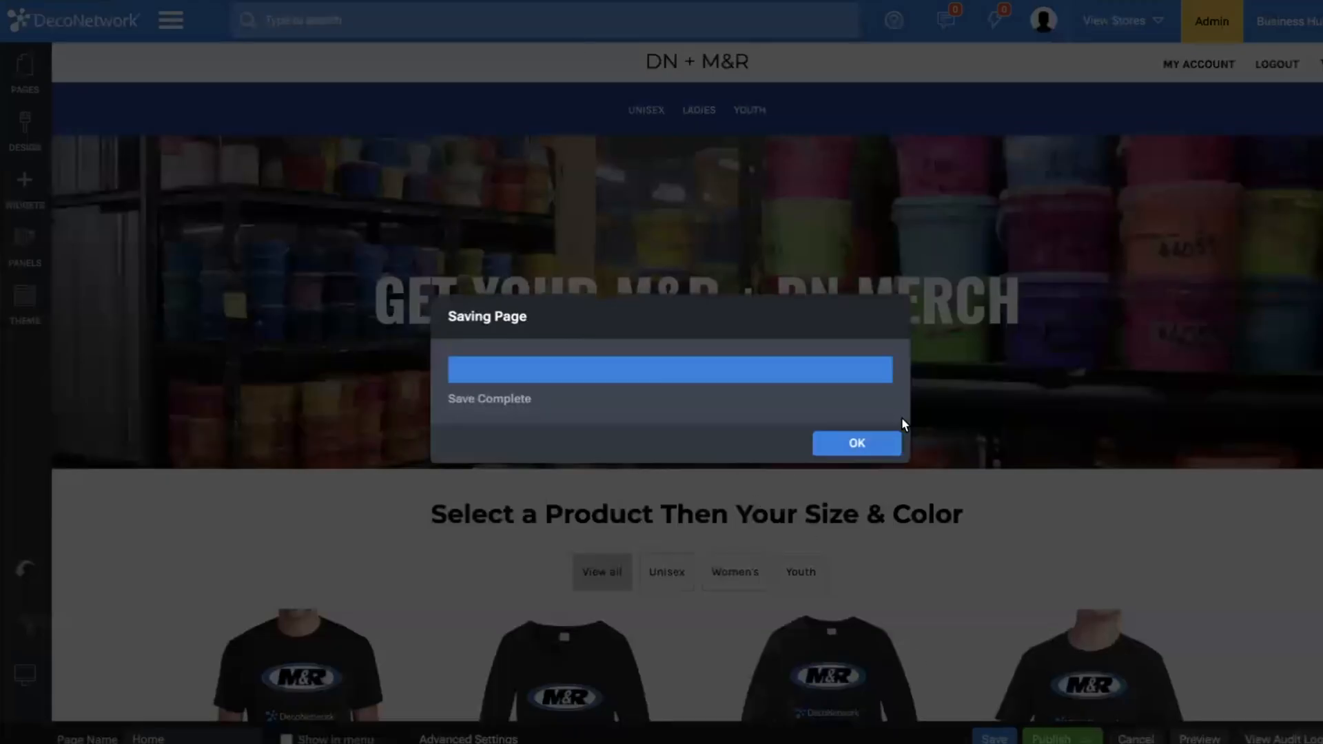
{"action": "left_click", "coordinate": [856, 443]}
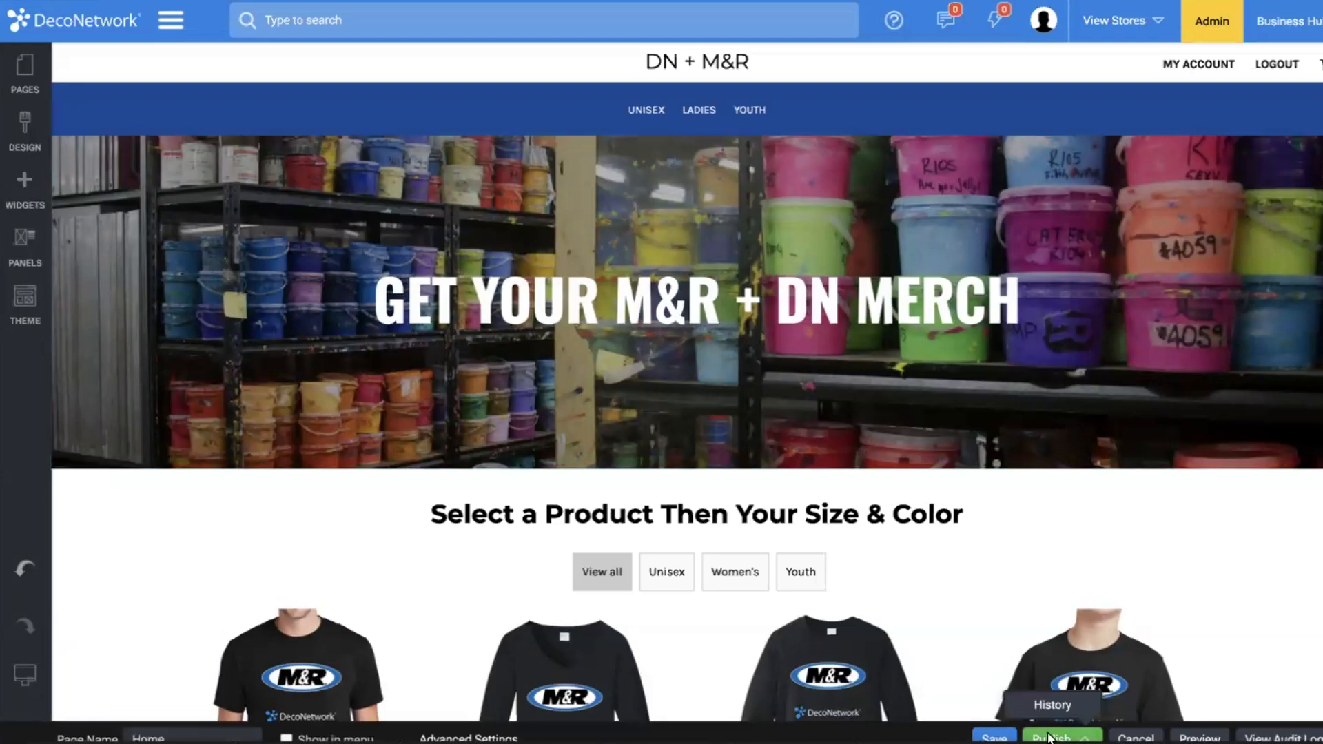
{"action": "scroll", "coordinate": [1045, 612], "scroll_direction": "down", "scroll_amount": 1}
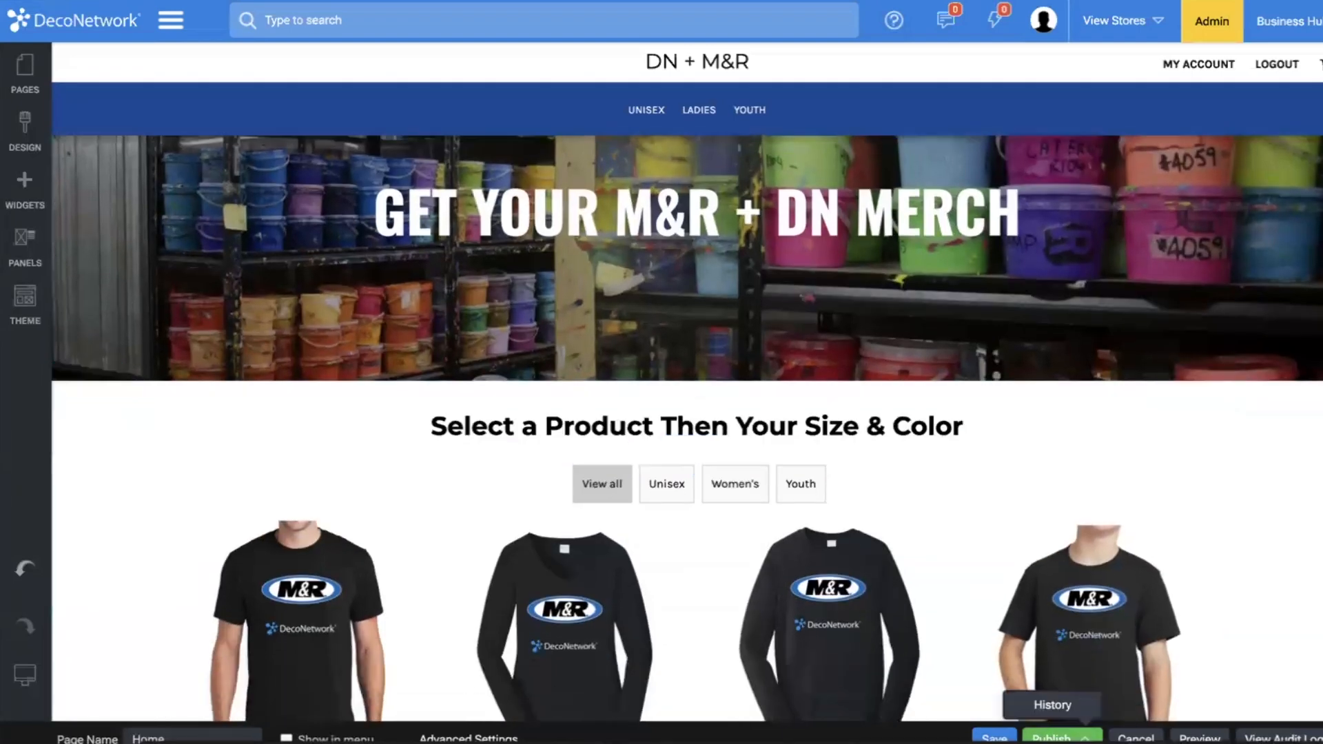
{"action": "left_click", "coordinate": [1053, 738]}
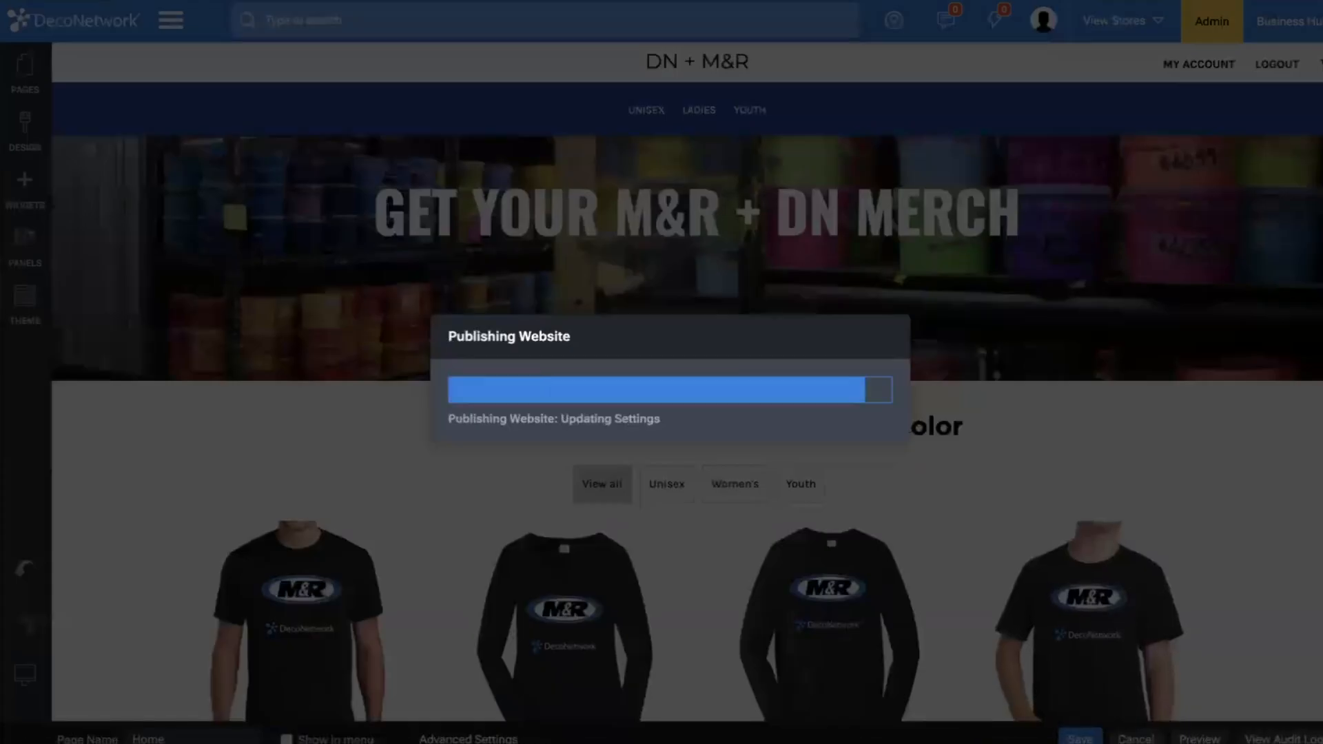
{"action": "left_click", "coordinate": [883, 443]}
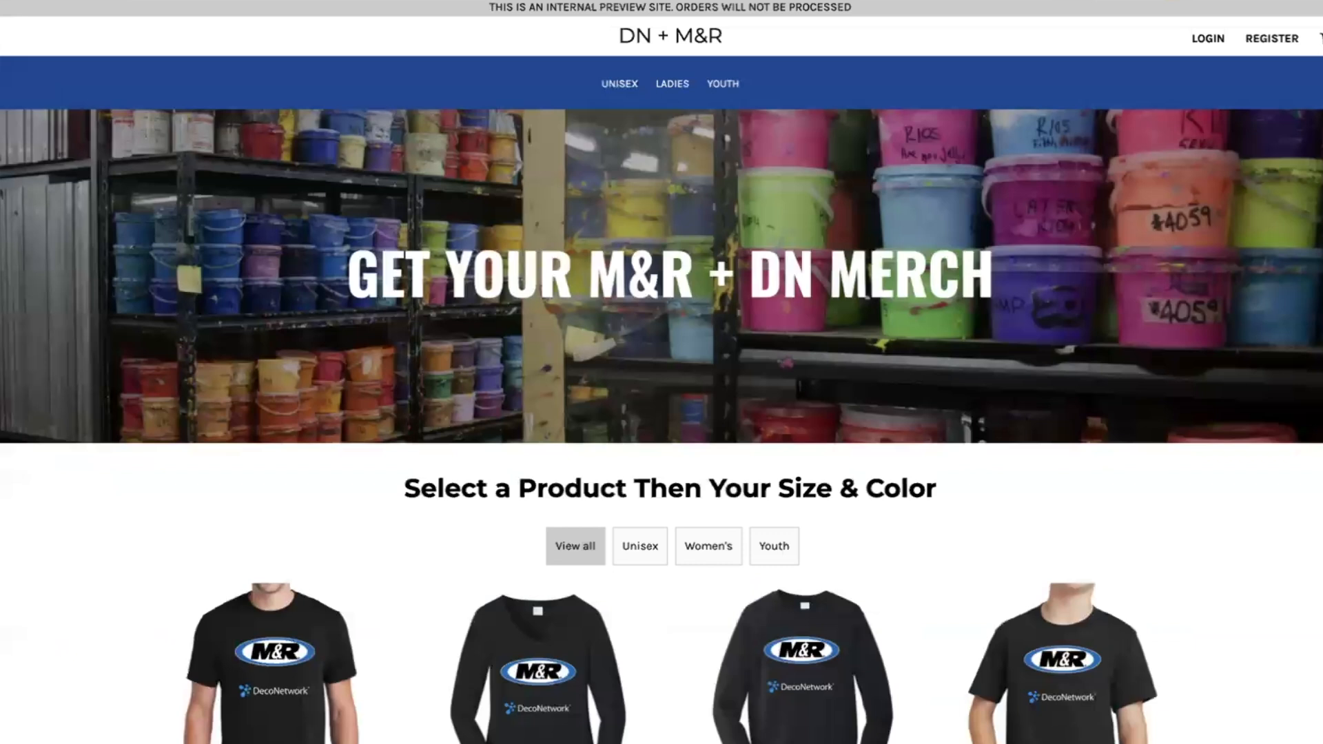
Filter the storefront products by Unisex and view the Ladies Long Sleeve Fan Favorite V Neck Tee's product page.
{"action": "scroll", "coordinate": [1052, 396], "scroll_direction": "down", "scroll_amount": 5}
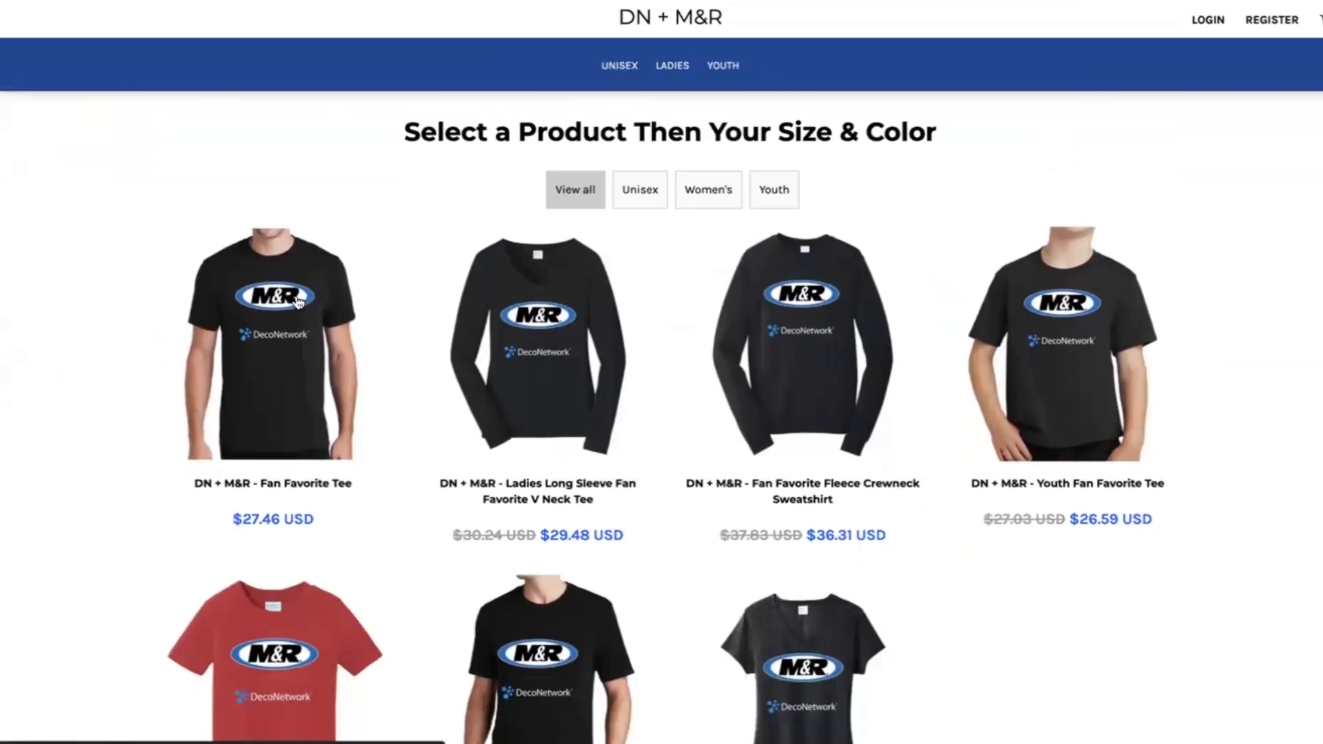
{"action": "left_click", "coordinate": [638, 191]}
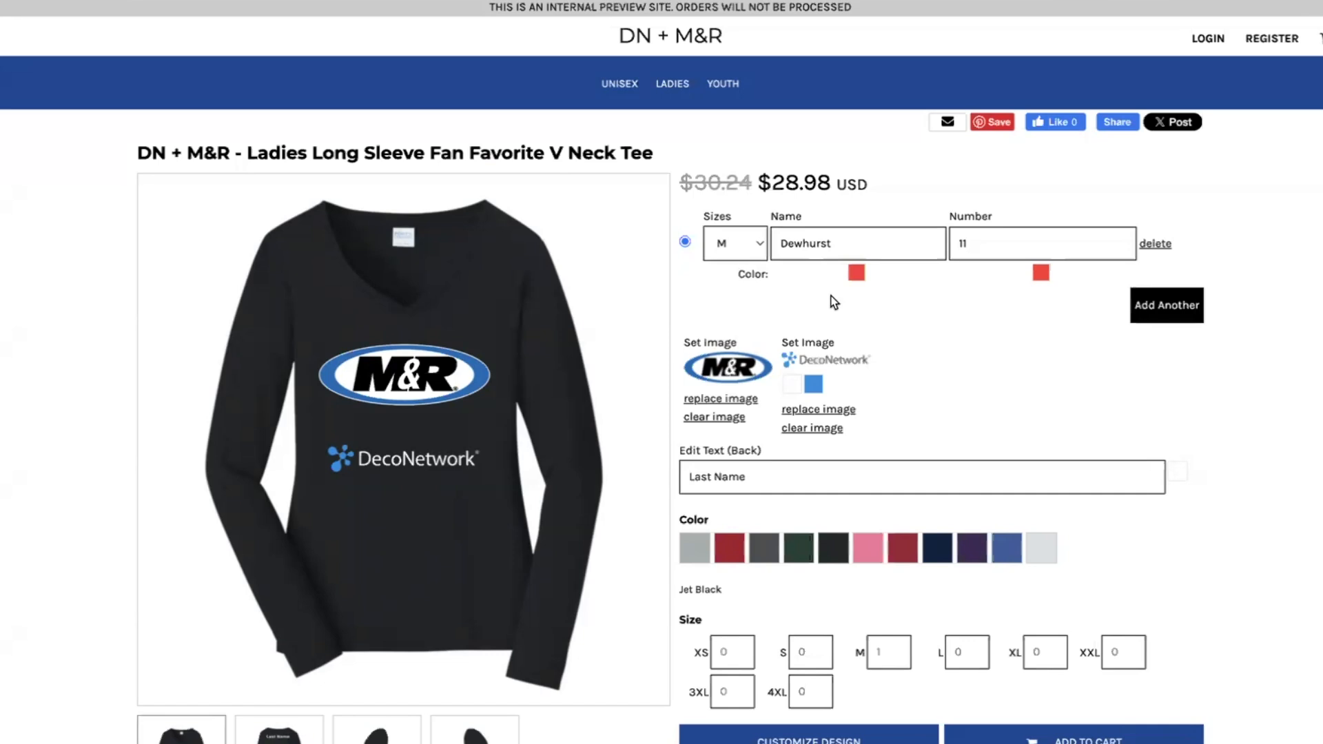
{"action": "scroll", "coordinate": [834, 302], "scroll_direction": "down", "scroll_amount": 3}
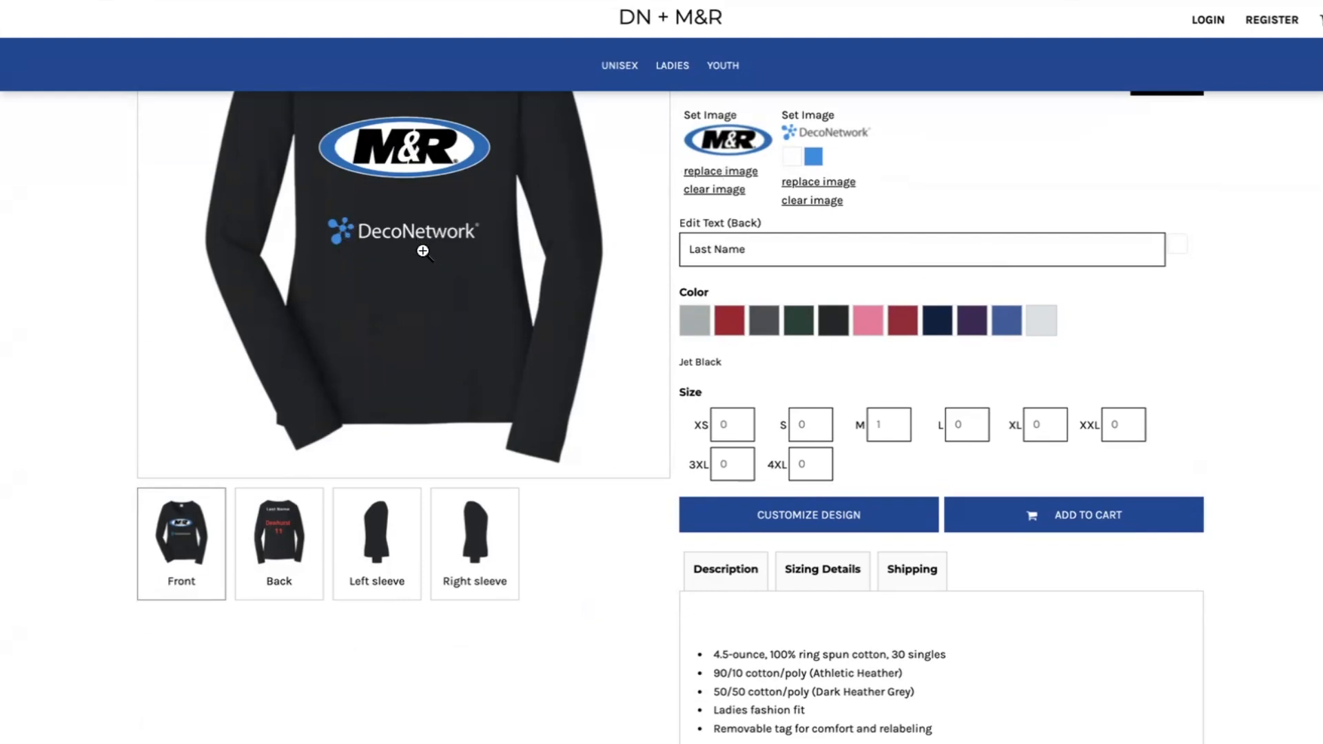
Recolor the DecoNetwork logo on the Ladies Long Sleeve tee, changing its white to Deep Purple and its blue to white.
{"action": "left_click", "coordinate": [792, 162]}
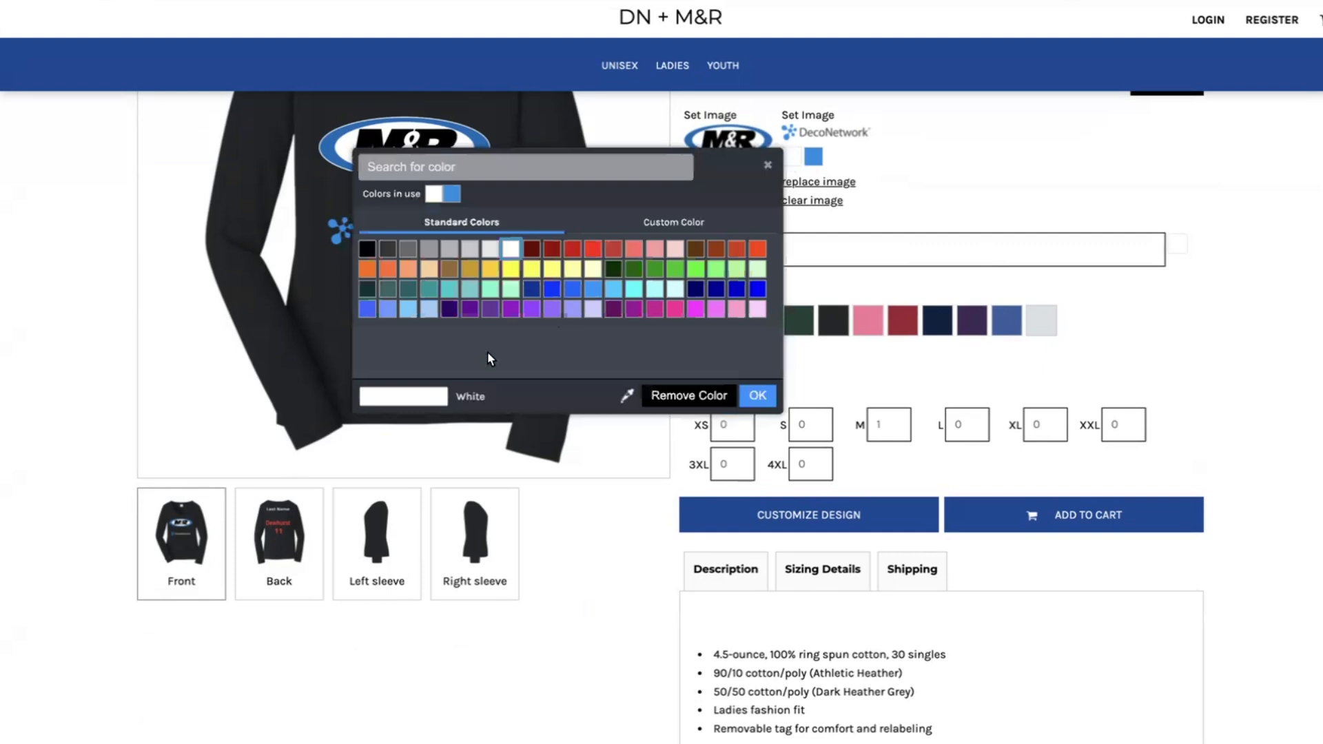
{"action": "left_click", "coordinate": [449, 309]}
{"action": "left_click_drag", "start_coordinate": [597, 148], "coordinate": [1046, 210]}
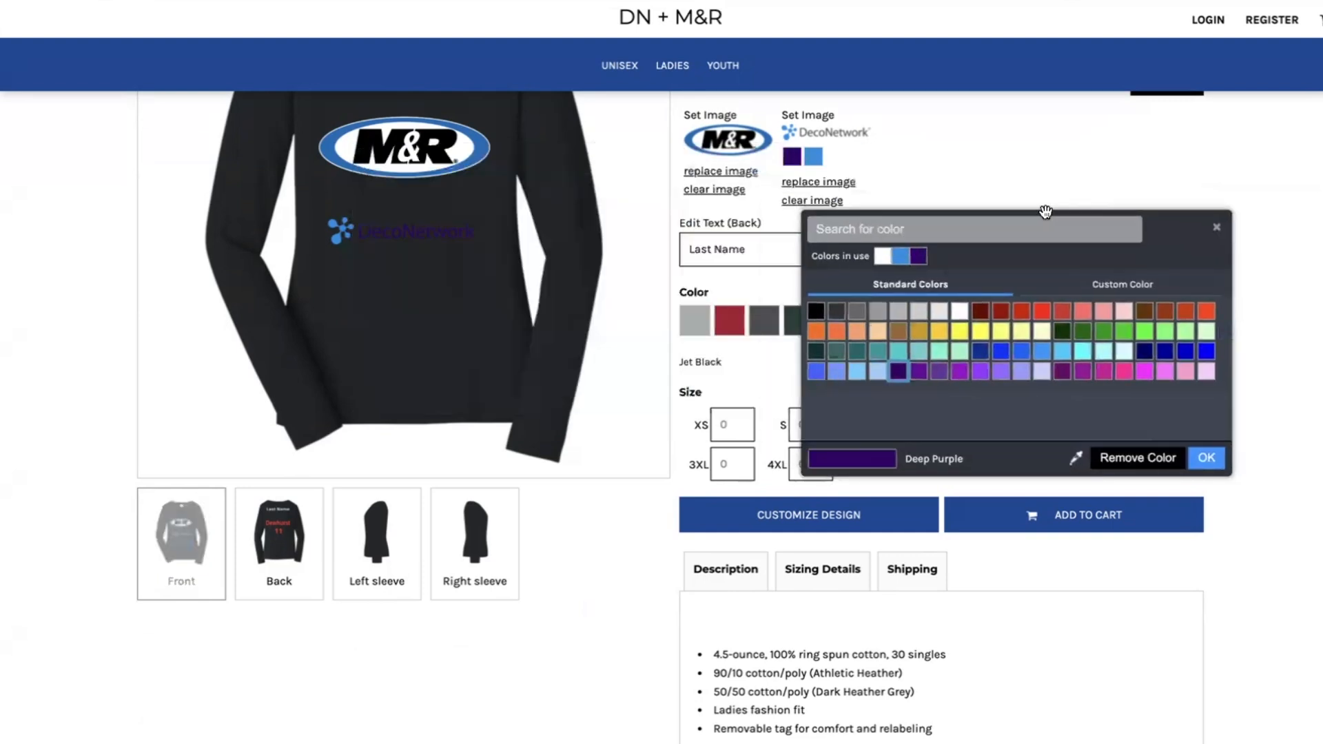
{"action": "left_click", "coordinate": [820, 157]}
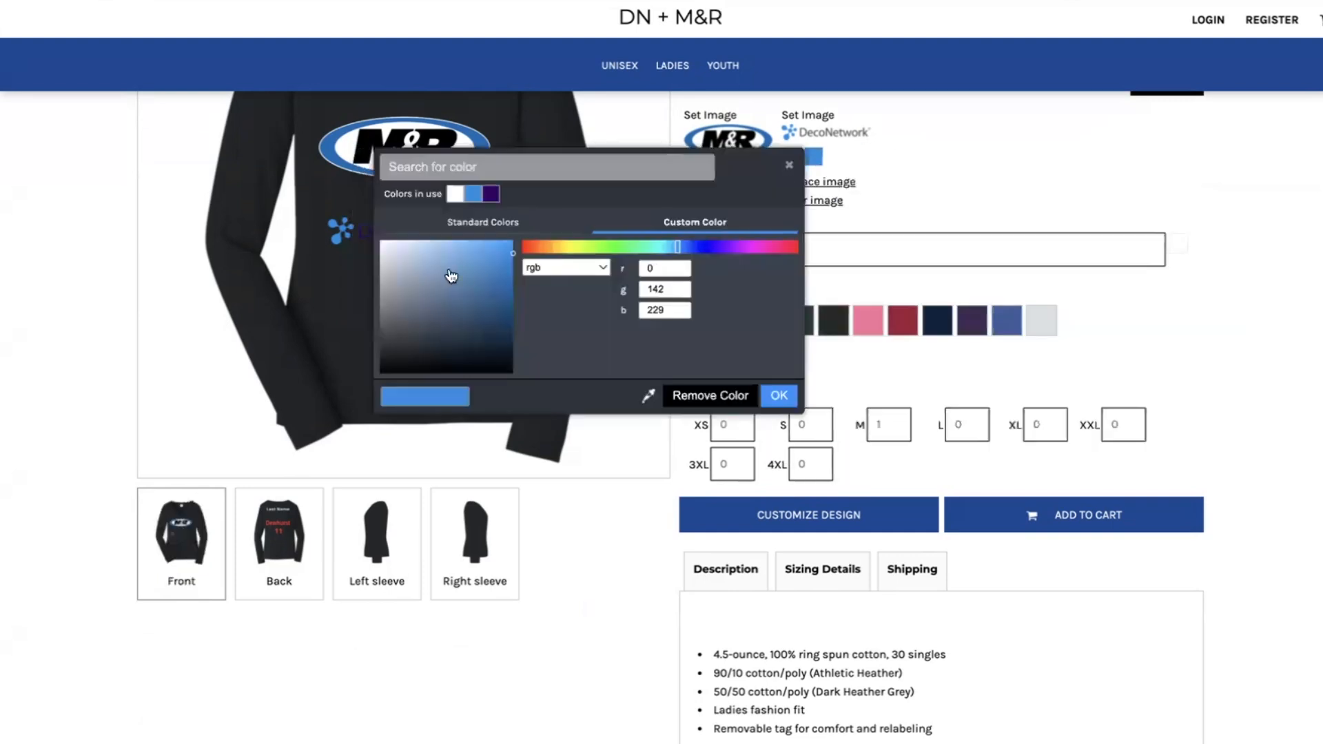
{"action": "left_click", "coordinate": [456, 195]}
{"action": "left_click", "coordinate": [775, 396]}
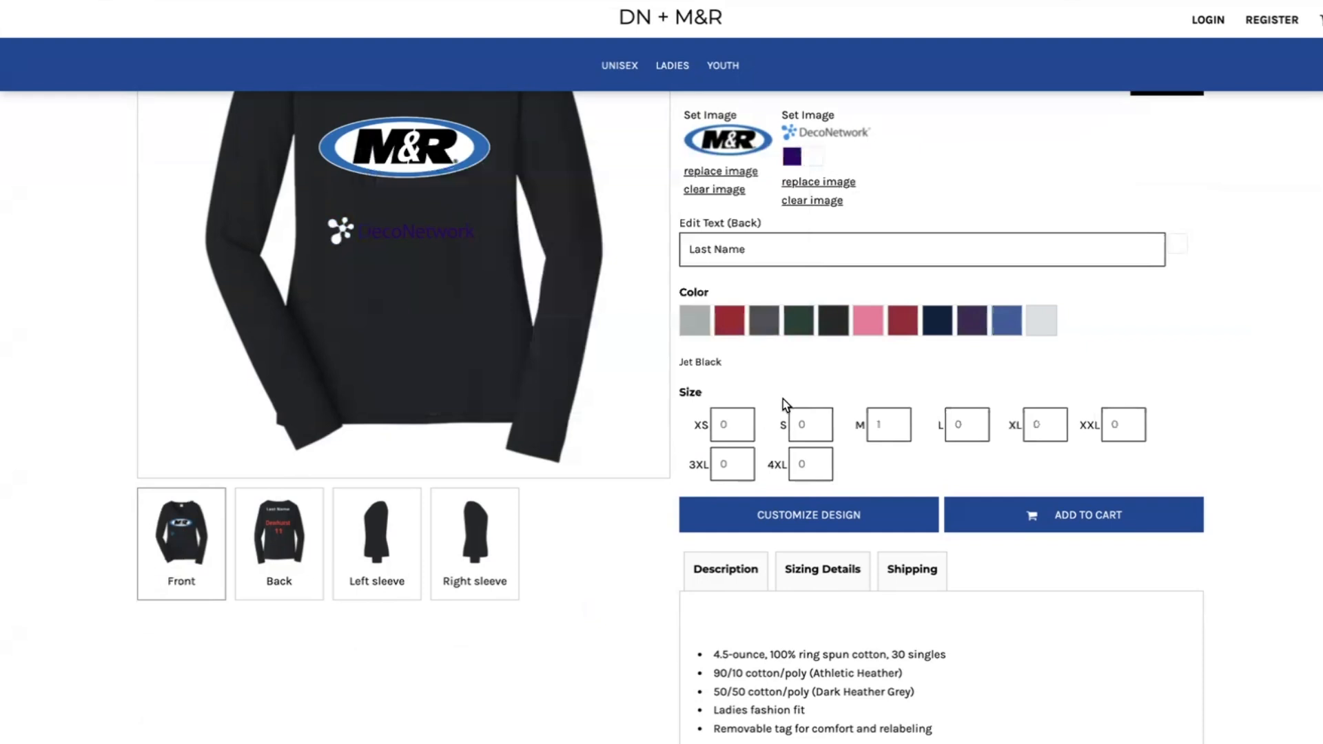
Replace the DecoNetwork logo on the front of the tee with the M R store design.
{"action": "left_click", "coordinate": [816, 181]}
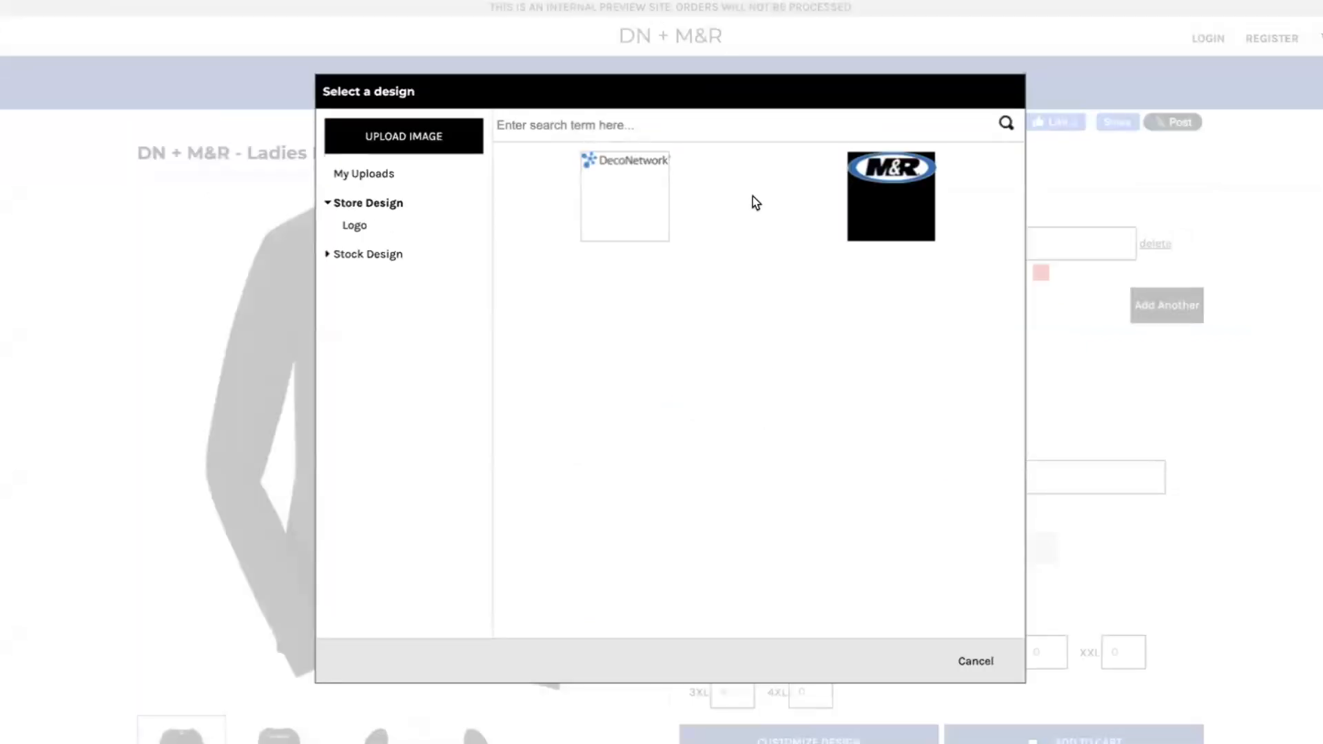
{"action": "left_click", "coordinate": [863, 172]}
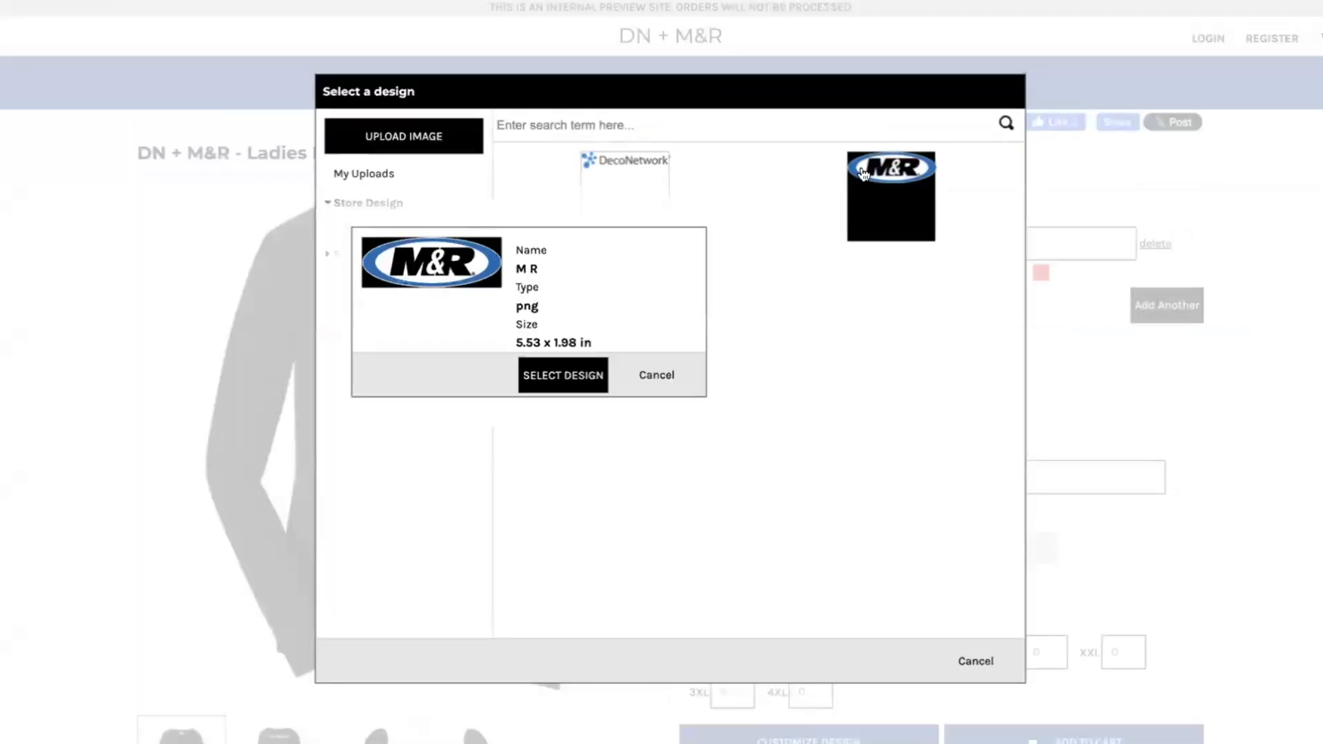
{"action": "left_click", "coordinate": [597, 378]}
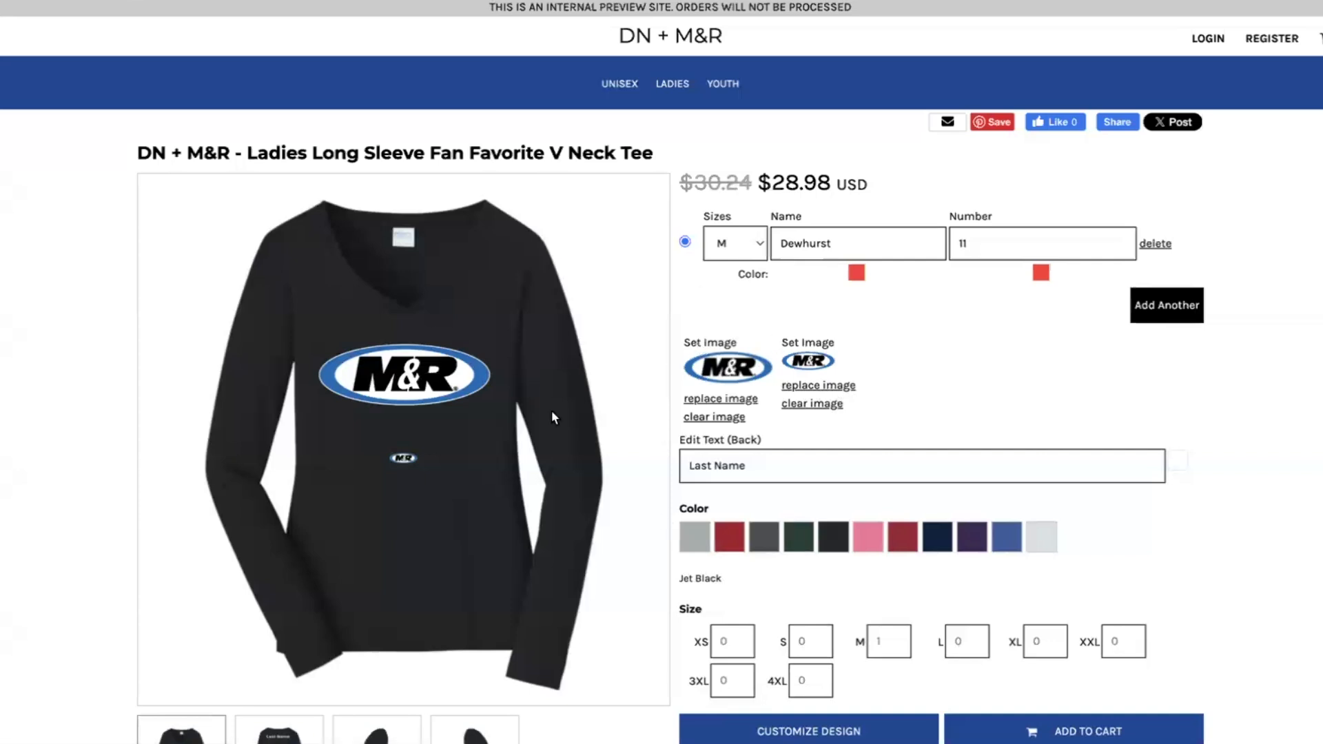
Show the back of the tee and replace its Last Name placeholder text with a person's name.
{"action": "left_click", "coordinate": [273, 732]}
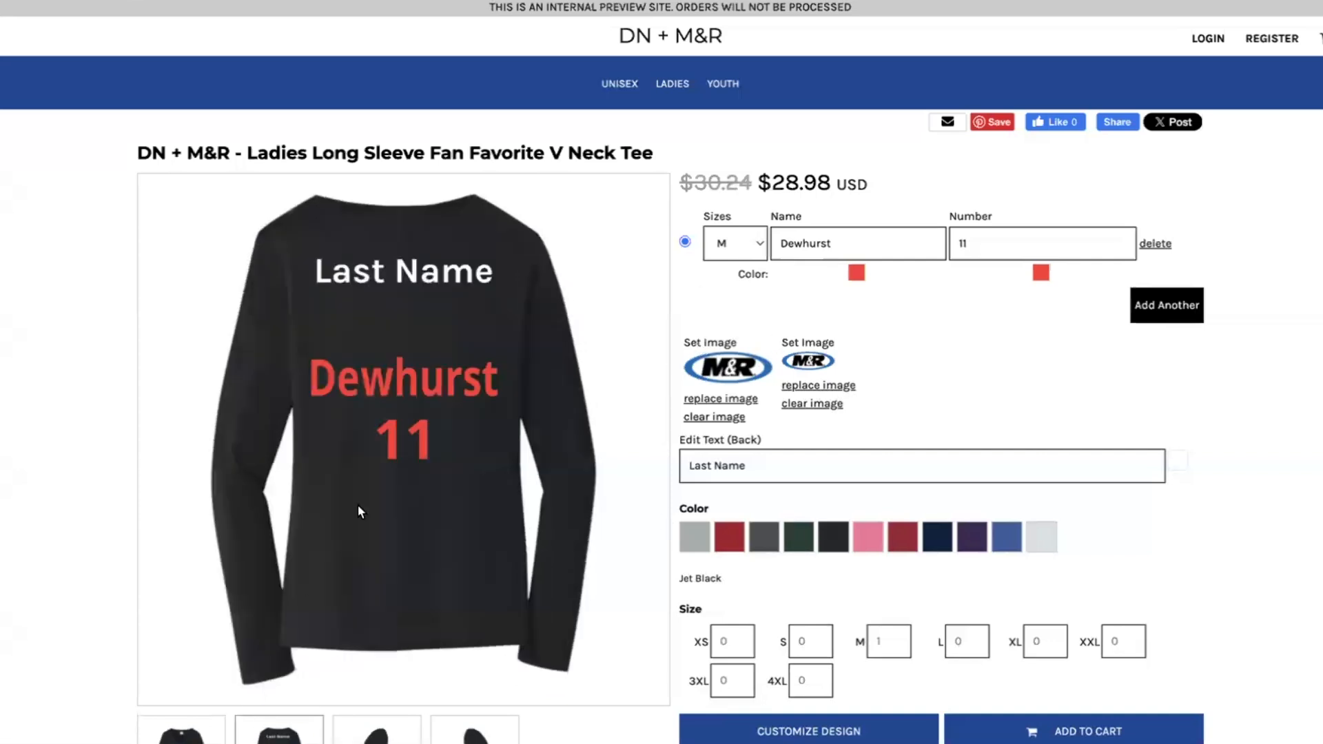
{"action": "scroll", "coordinate": [774, 504], "scroll_direction": "down", "scroll_amount": 3}
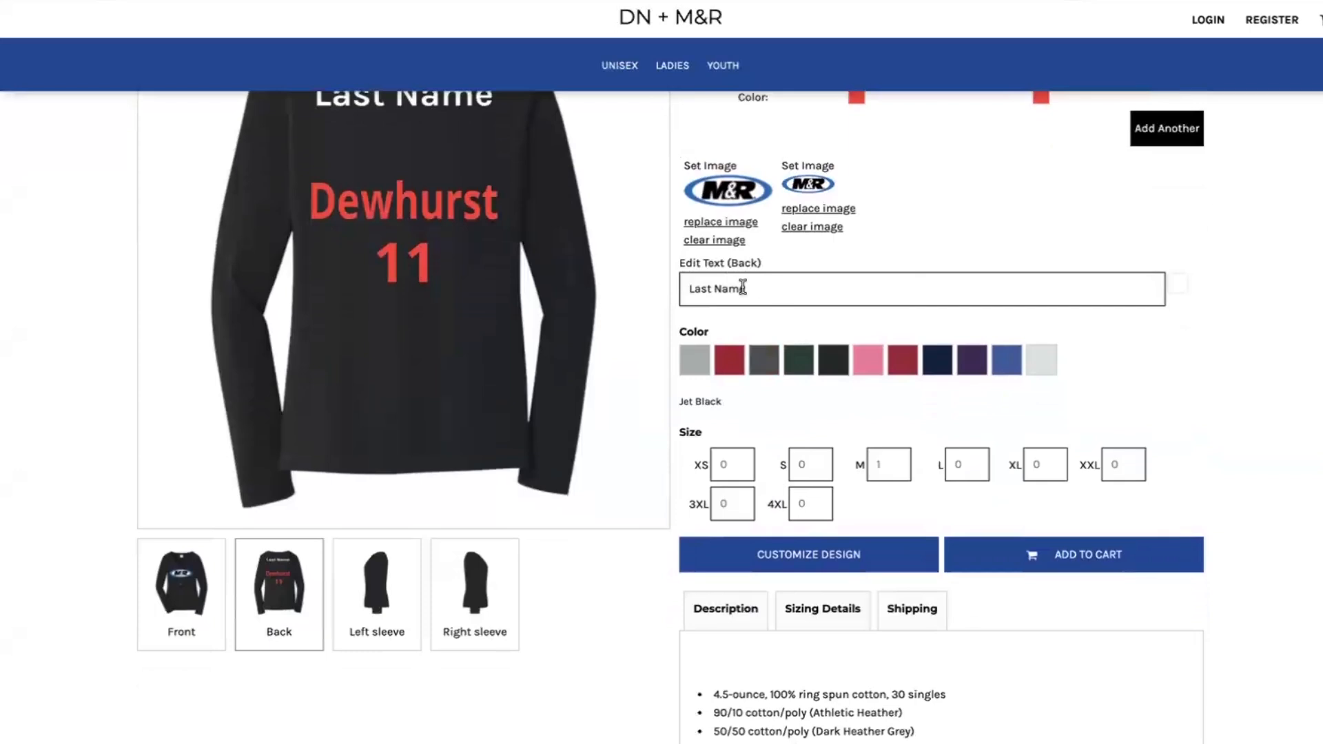
{"action": "scroll", "coordinate": [741, 279], "scroll_direction": "down", "scroll_amount": 1}
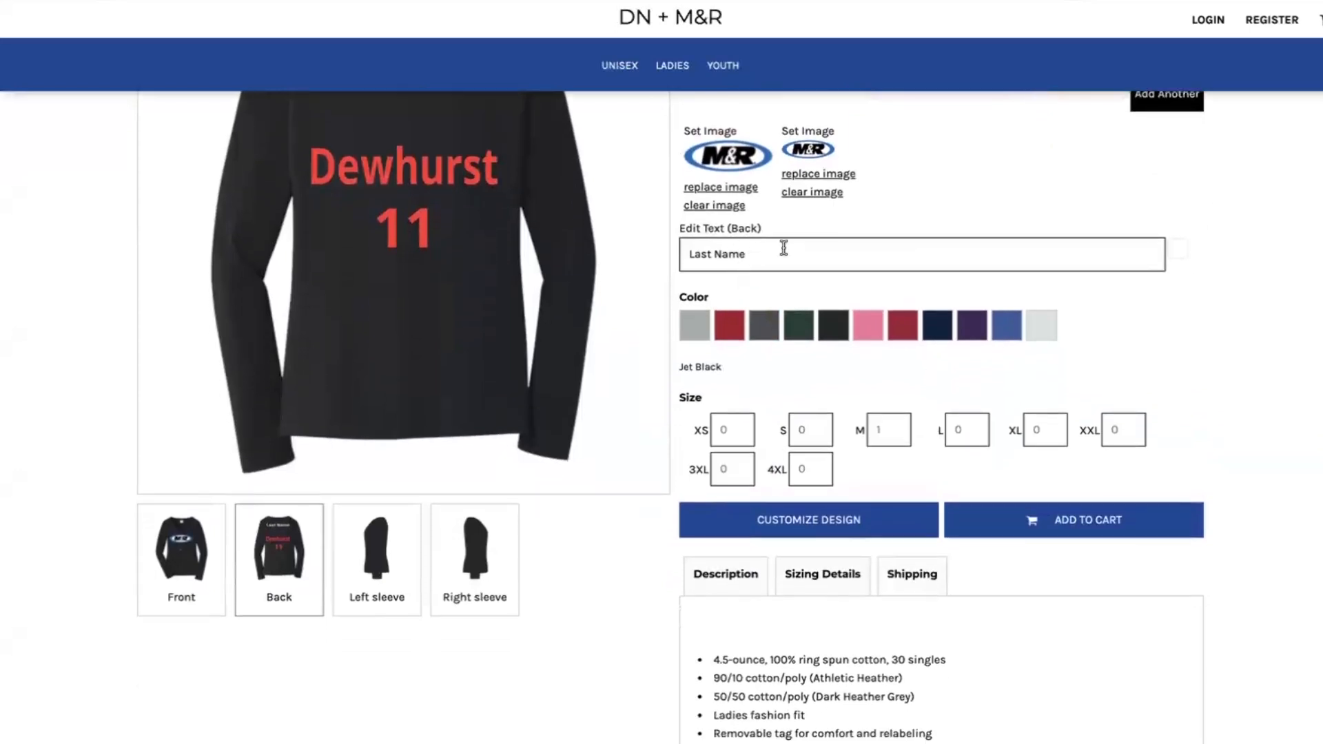
{"action": "scroll", "coordinate": [782, 254], "scroll_direction": "up", "scroll_amount": 3}
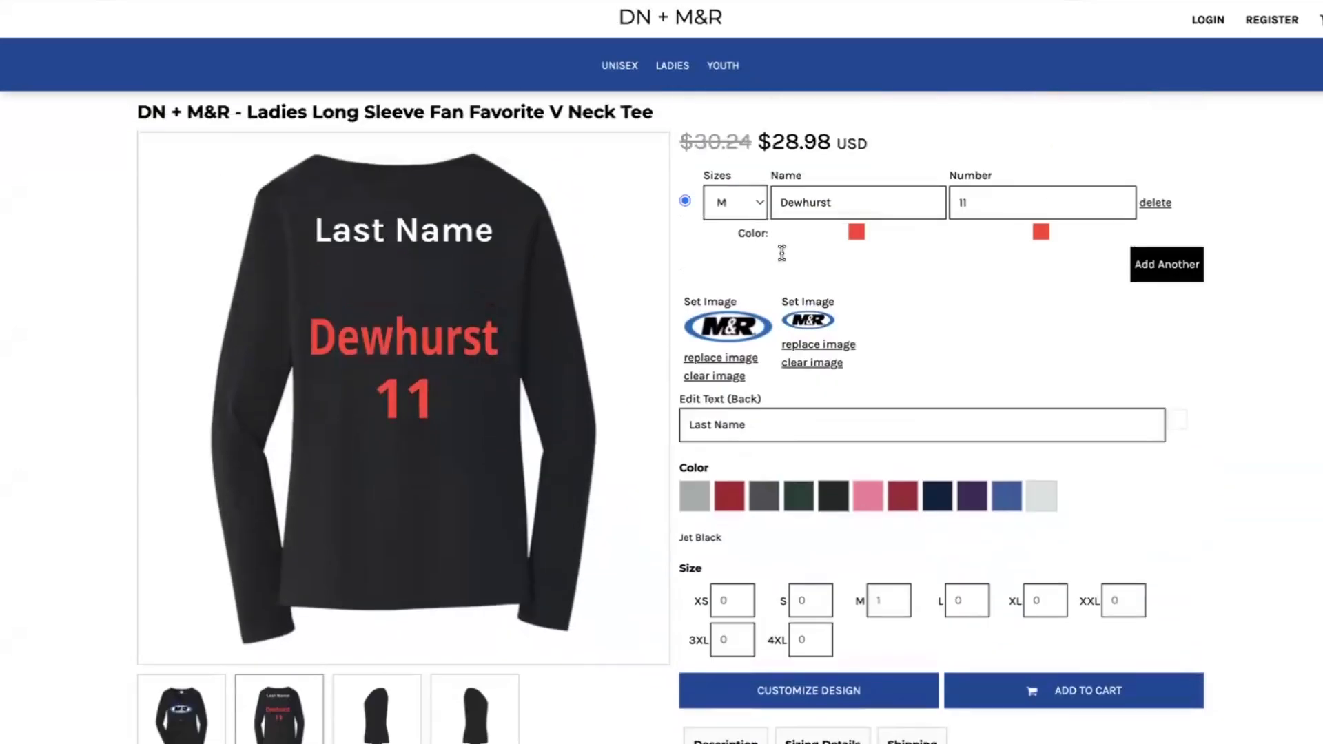
{"action": "triple_click", "coordinate": [742, 430]}
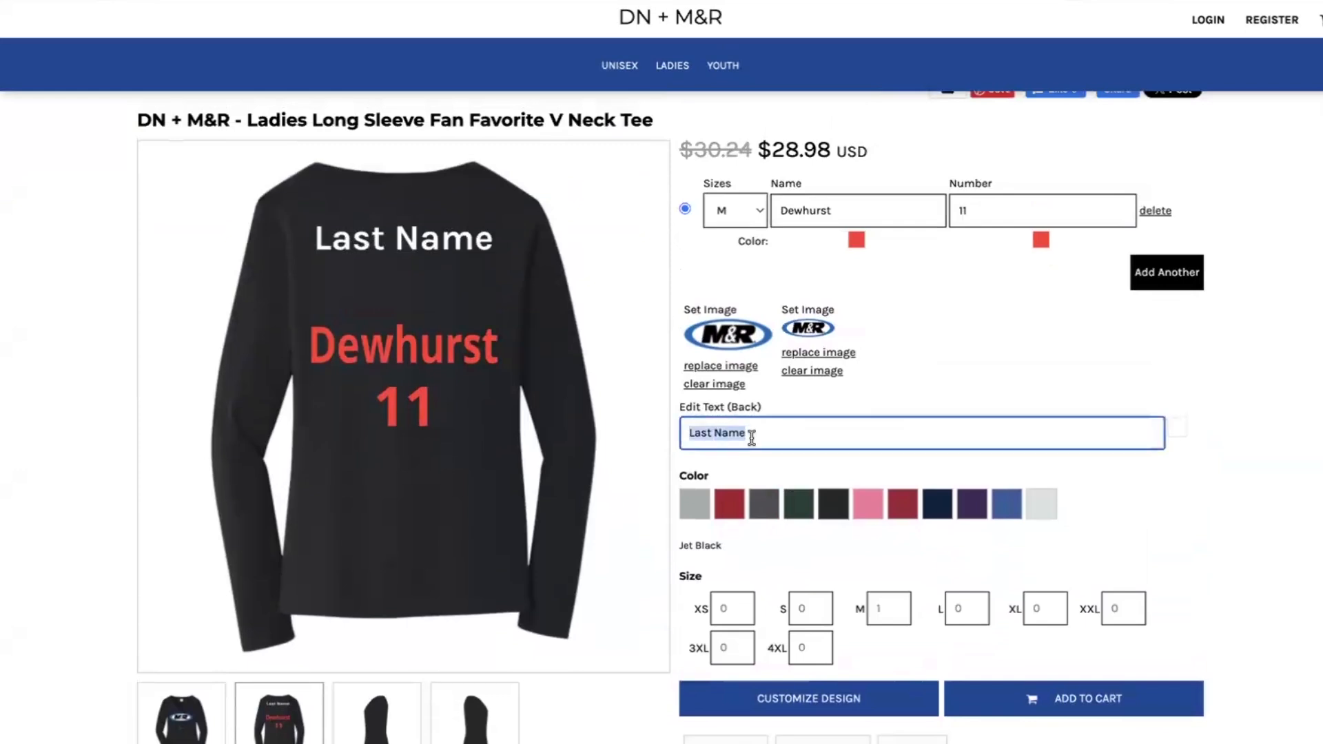
{"action": "type", "text": "Dewhurst"}
{"action": "left_click", "coordinate": [688, 434]}
{"action": "type", "text": "Zachary"}
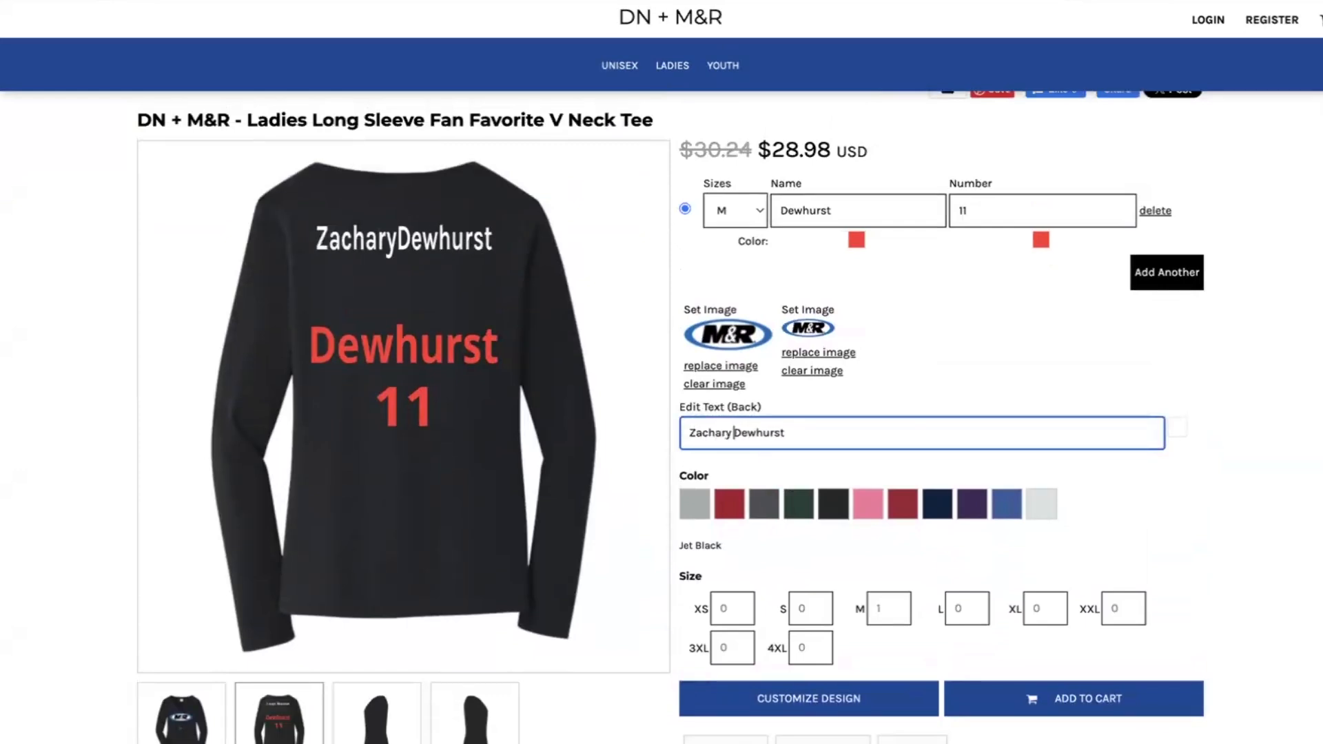
{"action": "left_click_drag", "start_coordinate": [785, 432], "coordinate": [688, 433]}
{"action": "type", "text": "Lee"}
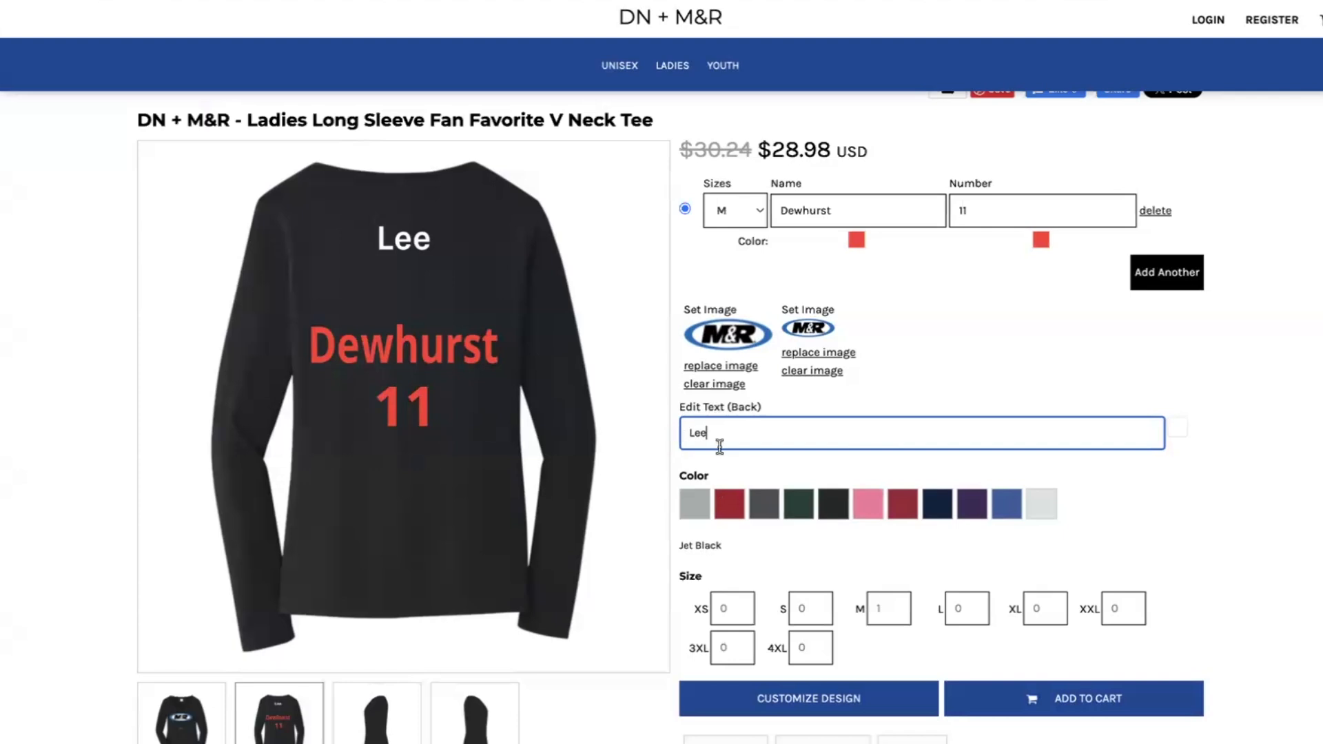
Add three more name-and-number rows, setting the third row's size to S and the fourth row's to L.
{"action": "scroll", "coordinate": [706, 432], "scroll_direction": "up", "scroll_amount": 1}
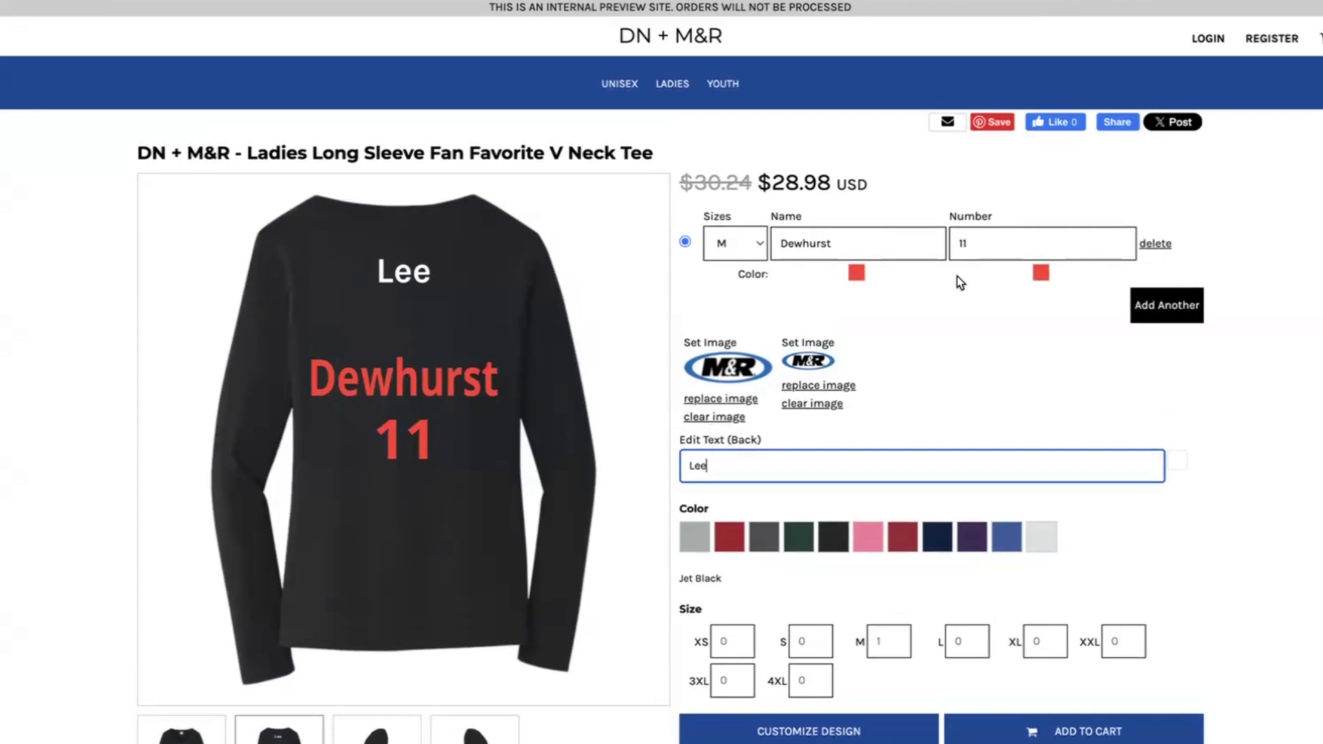
{"action": "left_click", "coordinate": [1164, 314]}
{"action": "left_click", "coordinate": [1168, 343]}
{"action": "left_click", "coordinate": [1170, 378]}
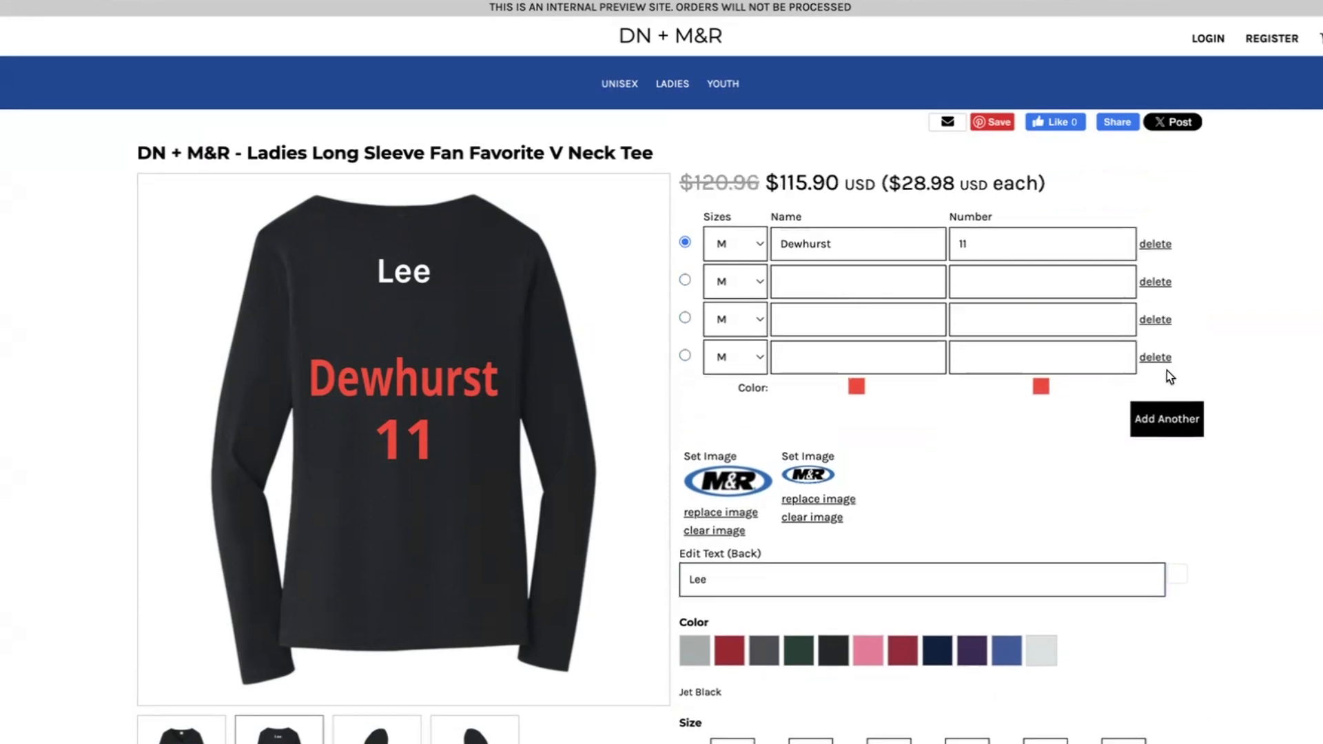
{"action": "left_click", "coordinate": [751, 327]}
{"action": "left_click", "coordinate": [738, 300]}
{"action": "left_click", "coordinate": [740, 352]}
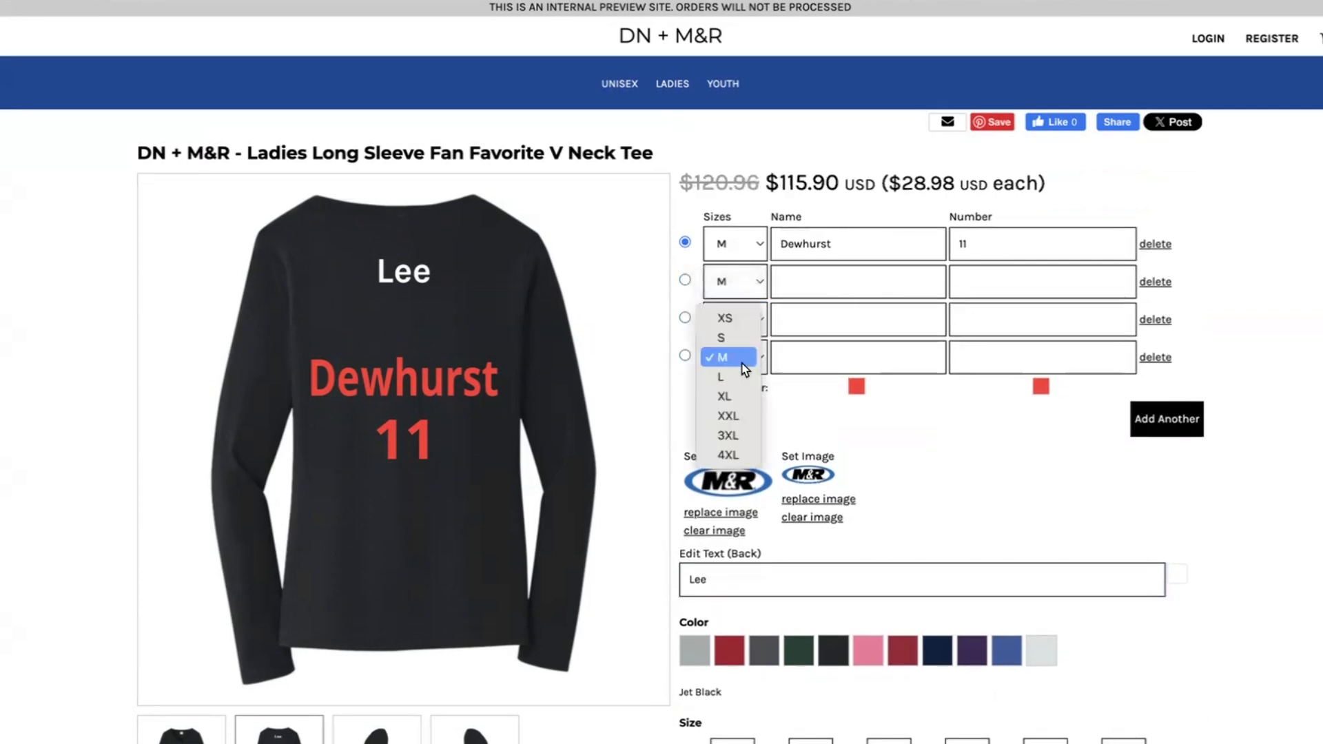
{"action": "left_click", "coordinate": [740, 387]}
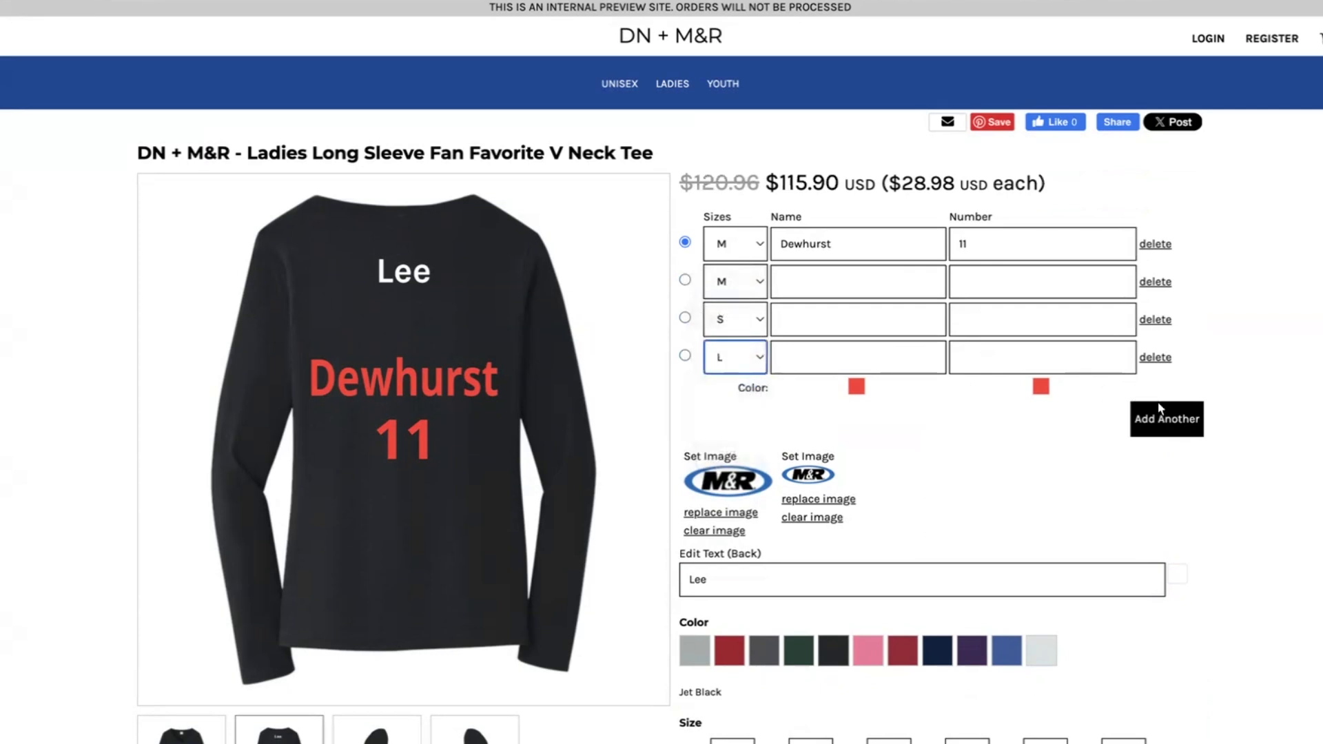
Add a fifth name-and-number row in size XL and check the quantities per size.
{"action": "left_click", "coordinate": [1178, 419]}
{"action": "left_click", "coordinate": [738, 407]}
{"action": "left_click", "coordinate": [731, 434]}
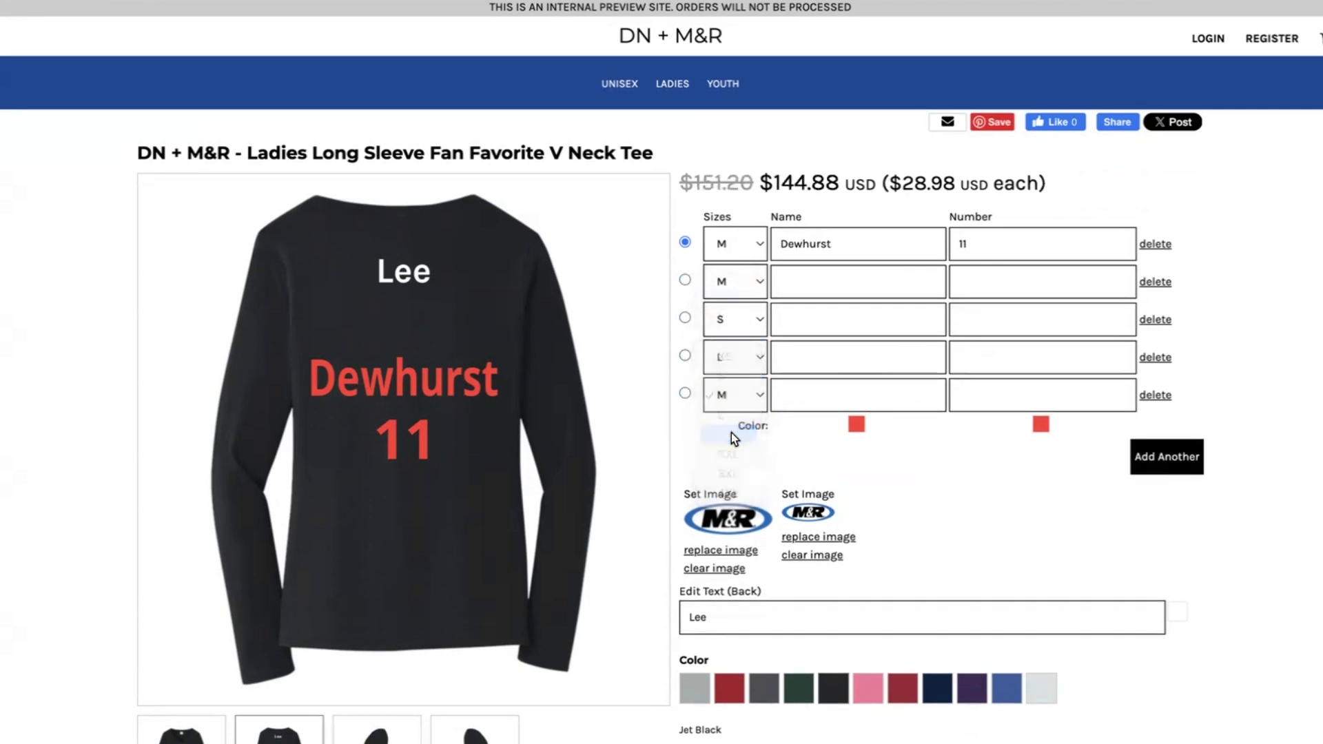
{"action": "scroll", "coordinate": [735, 218], "scroll_direction": "down", "scroll_amount": 5}
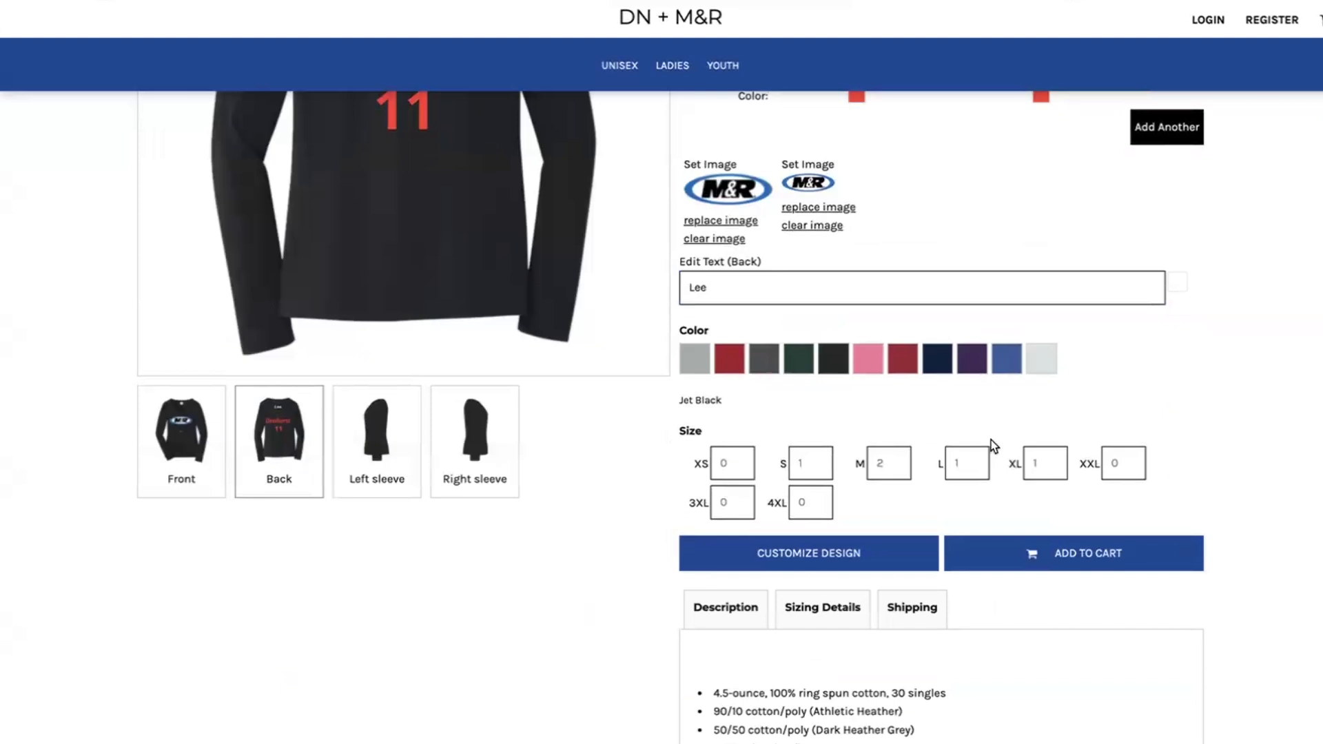
{"action": "scroll", "coordinate": [1103, 500], "scroll_direction": "up", "scroll_amount": 5}
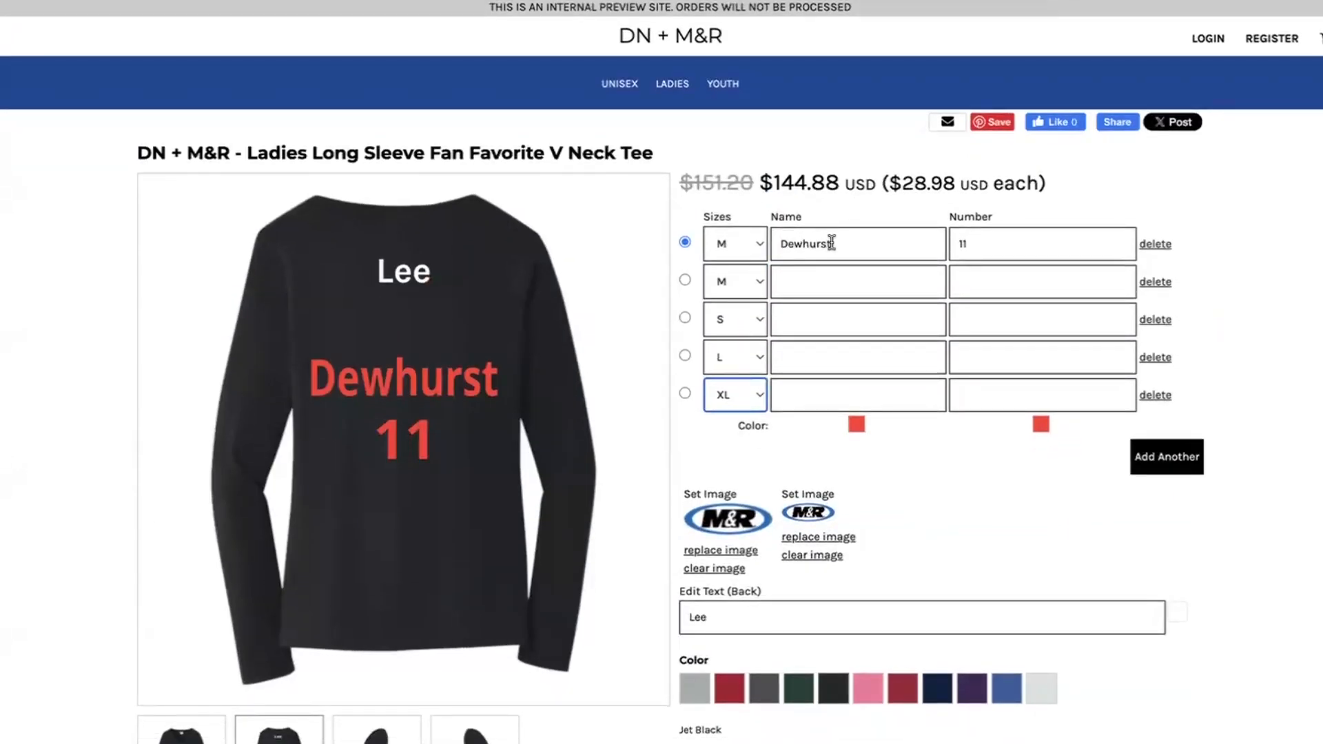
Fill in a last name for the second and third rows, with numbers 3 and 0 respectively.
{"action": "left_click", "coordinate": [860, 284]}
{"action": "type", "text": "Mar"}
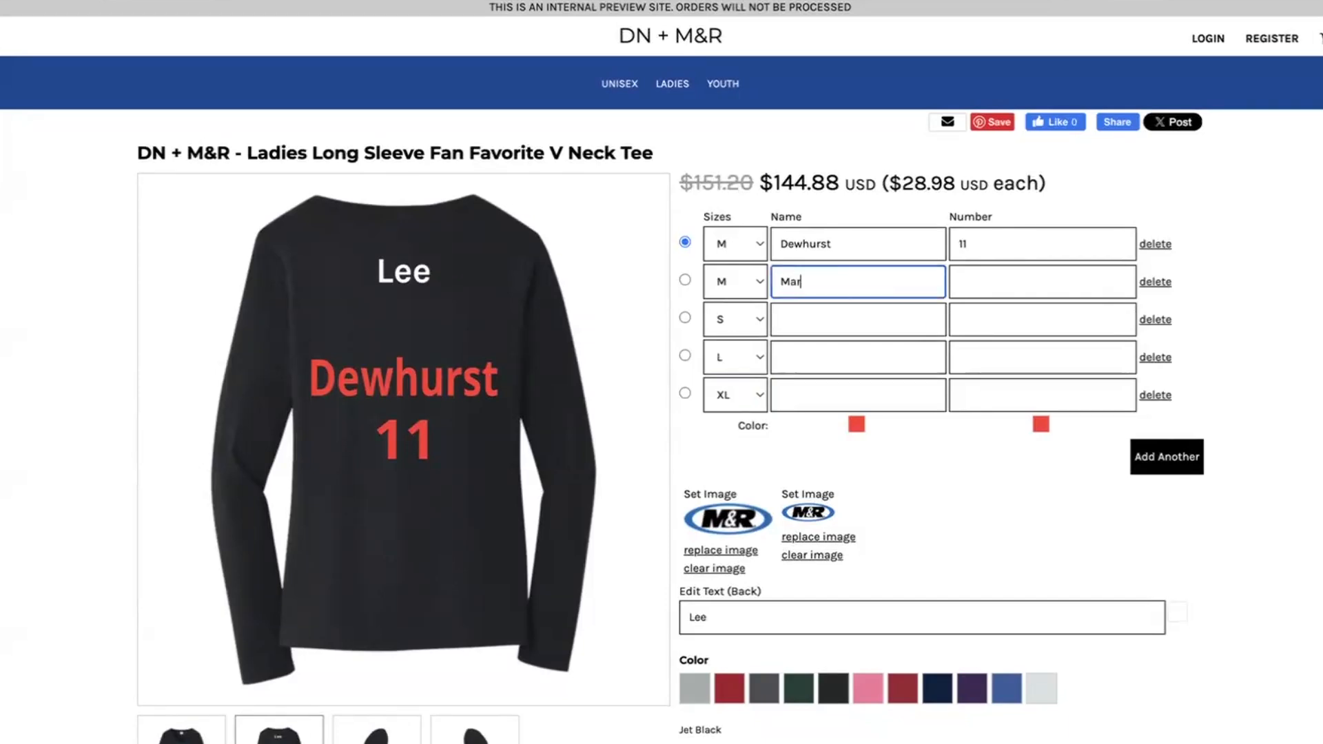
{"action": "type", "text": "quez"}
{"action": "key", "text": "Tab"}
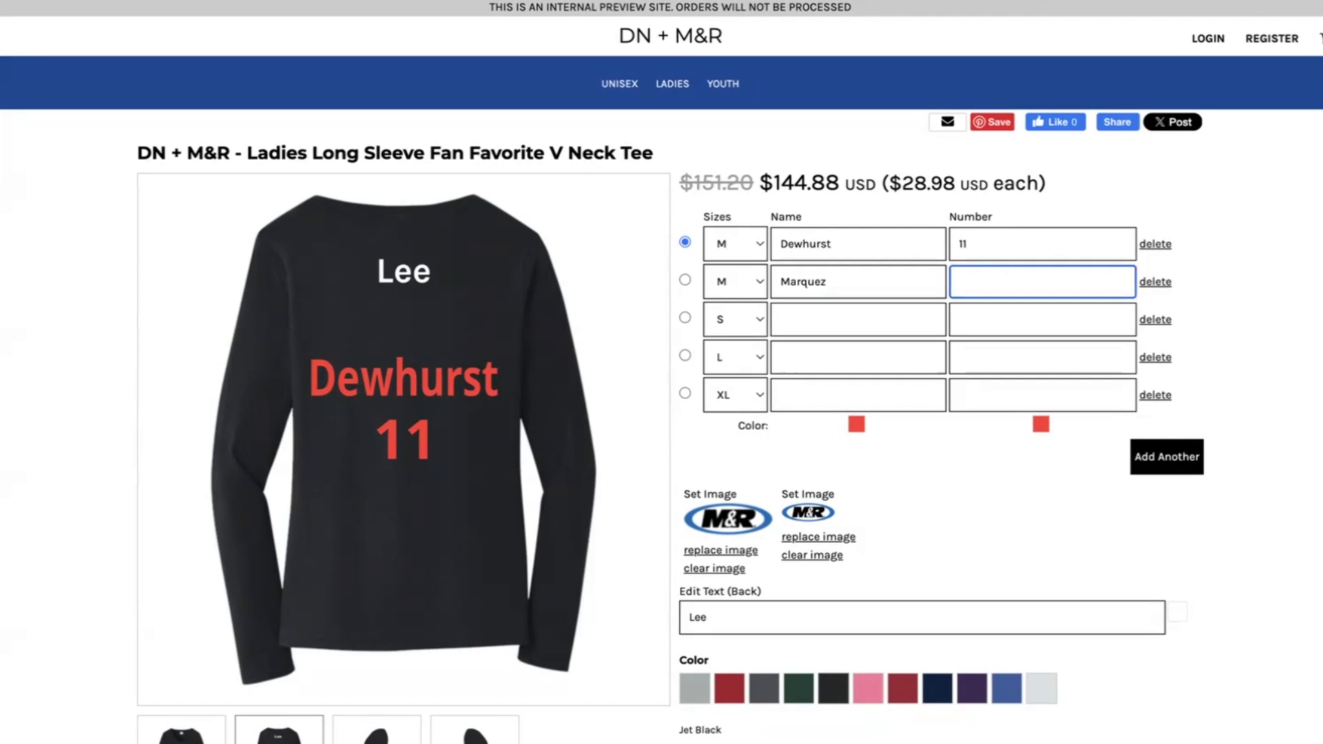
{"action": "type", "text": "3"}
{"action": "left_click", "coordinate": [820, 322]}
{"action": "type", "text": "Hubbard"}
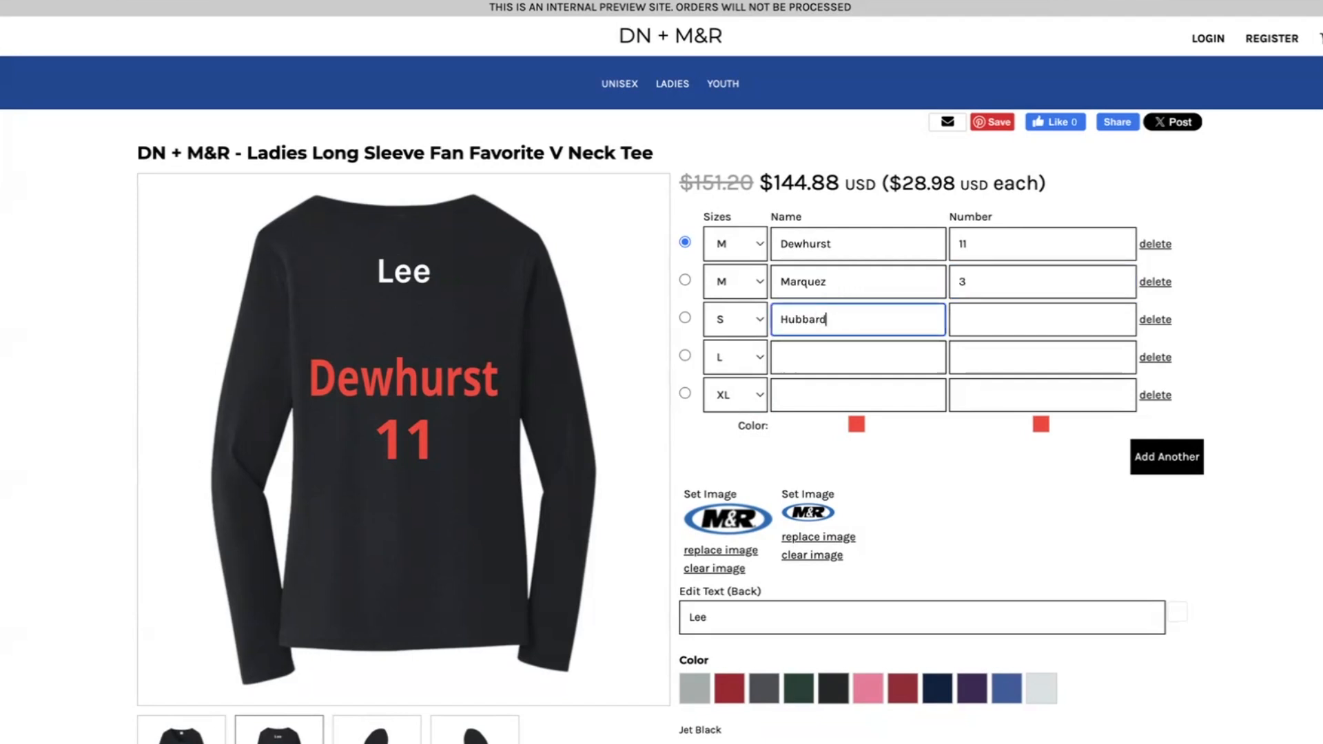
{"action": "left_click", "coordinate": [987, 329]}
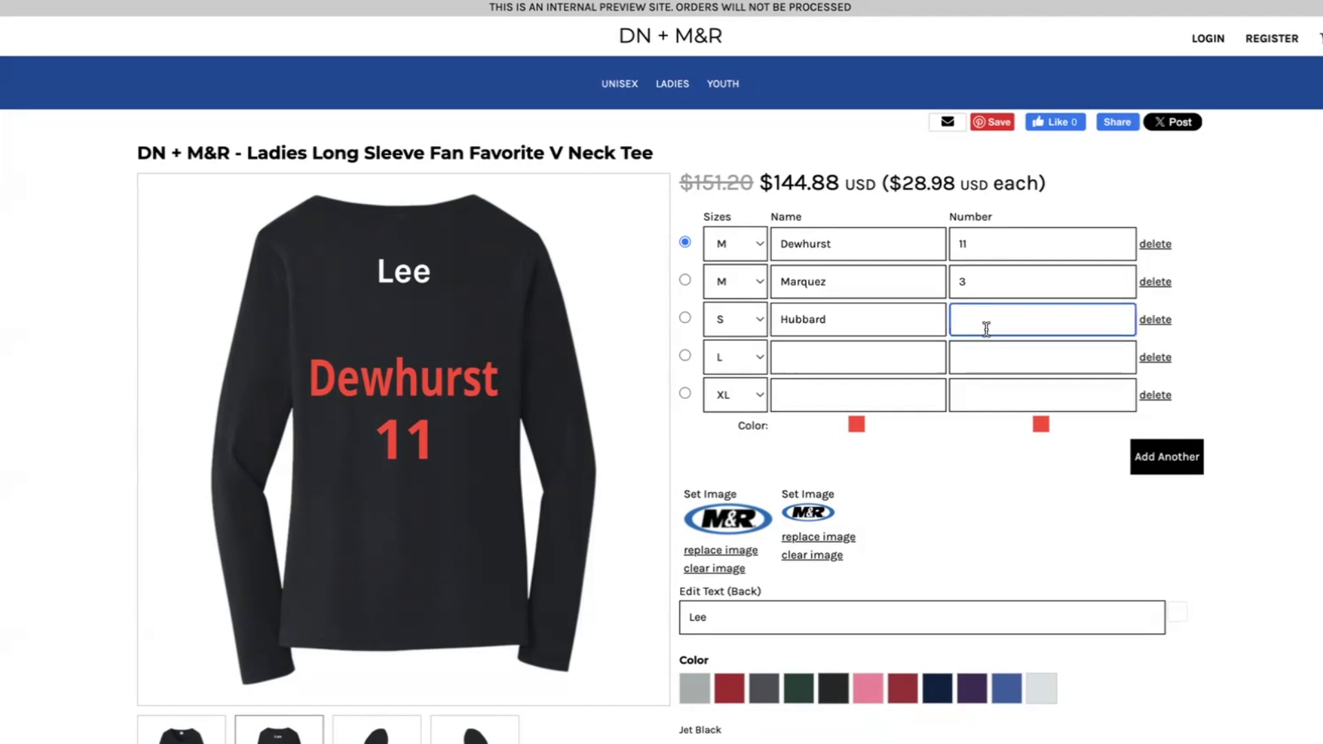
{"action": "type", "text": "0"}
Fill in a last name for the fourth and fifth rows, with numbers 1 and 9 respectively.
{"action": "left_click", "coordinate": [891, 365]}
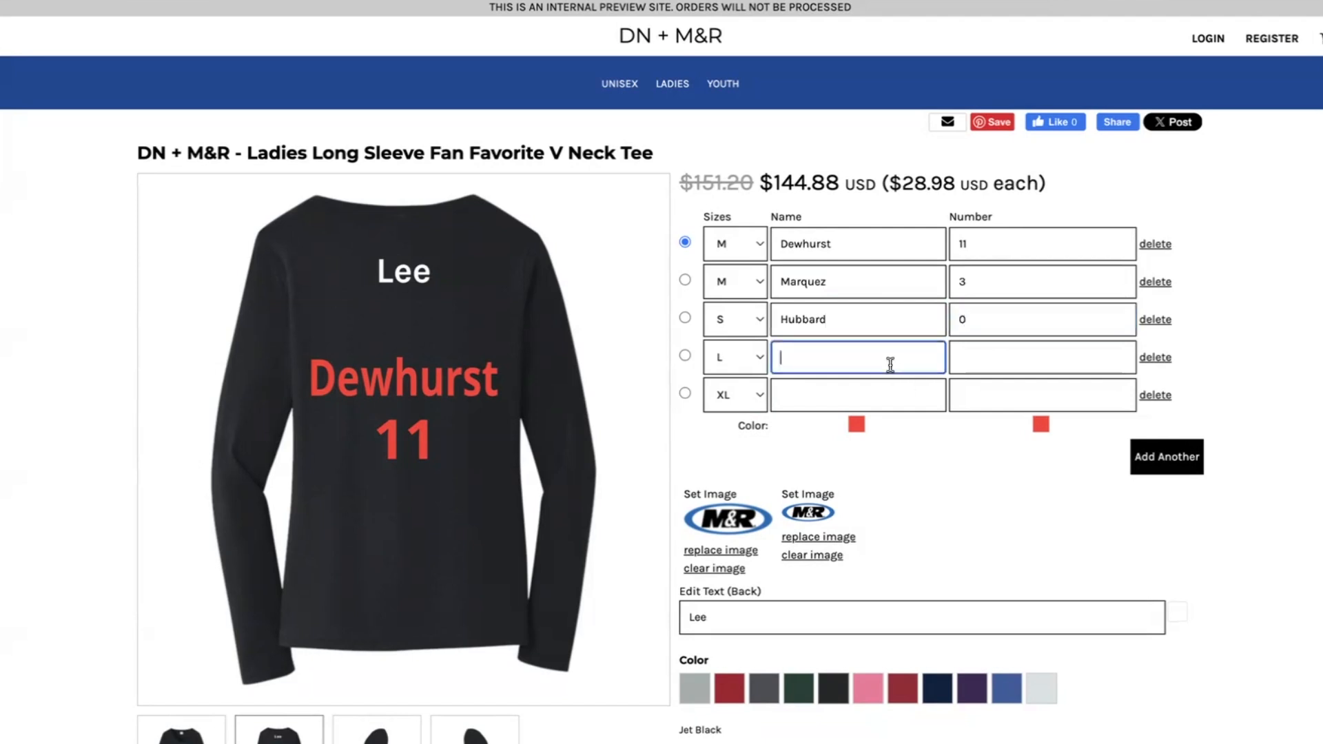
{"action": "type", "text": "Radman"}
{"action": "key", "text": "Tab"}
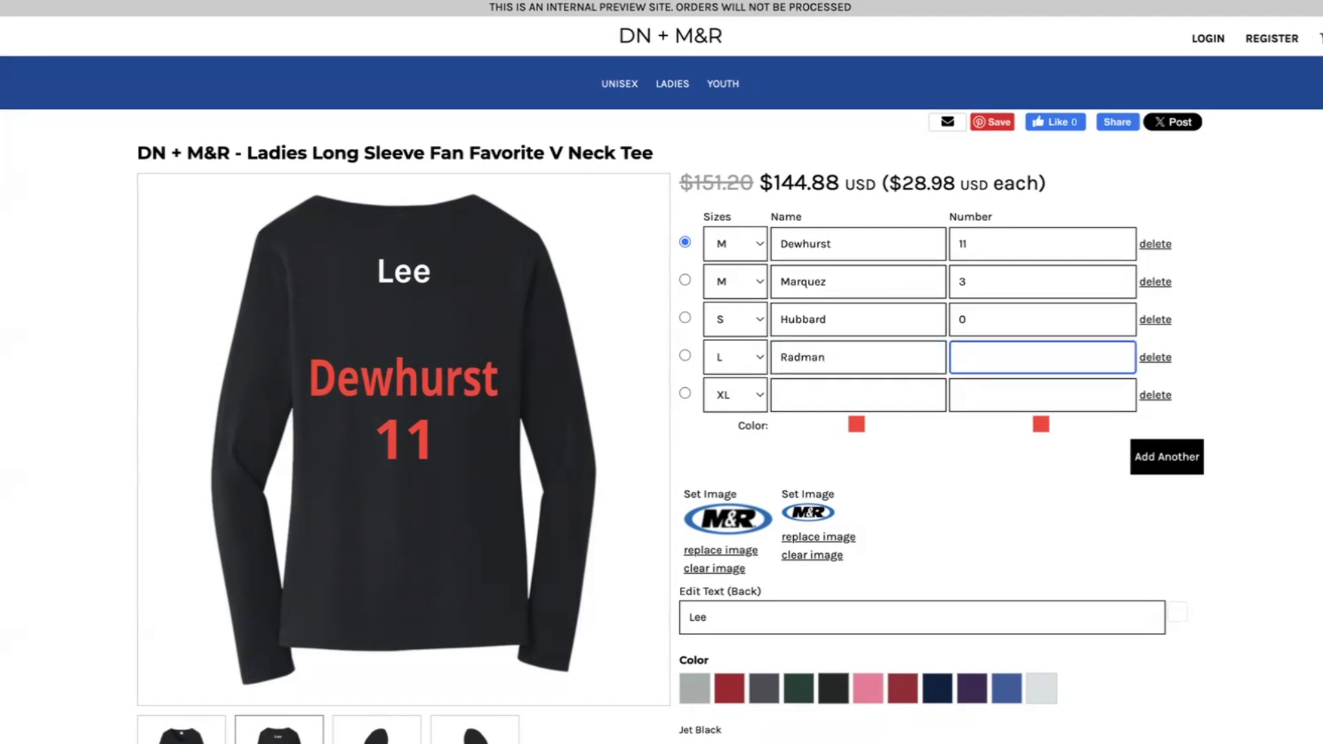
{"action": "type", "text": "1"}
{"action": "left_click", "coordinate": [837, 402]}
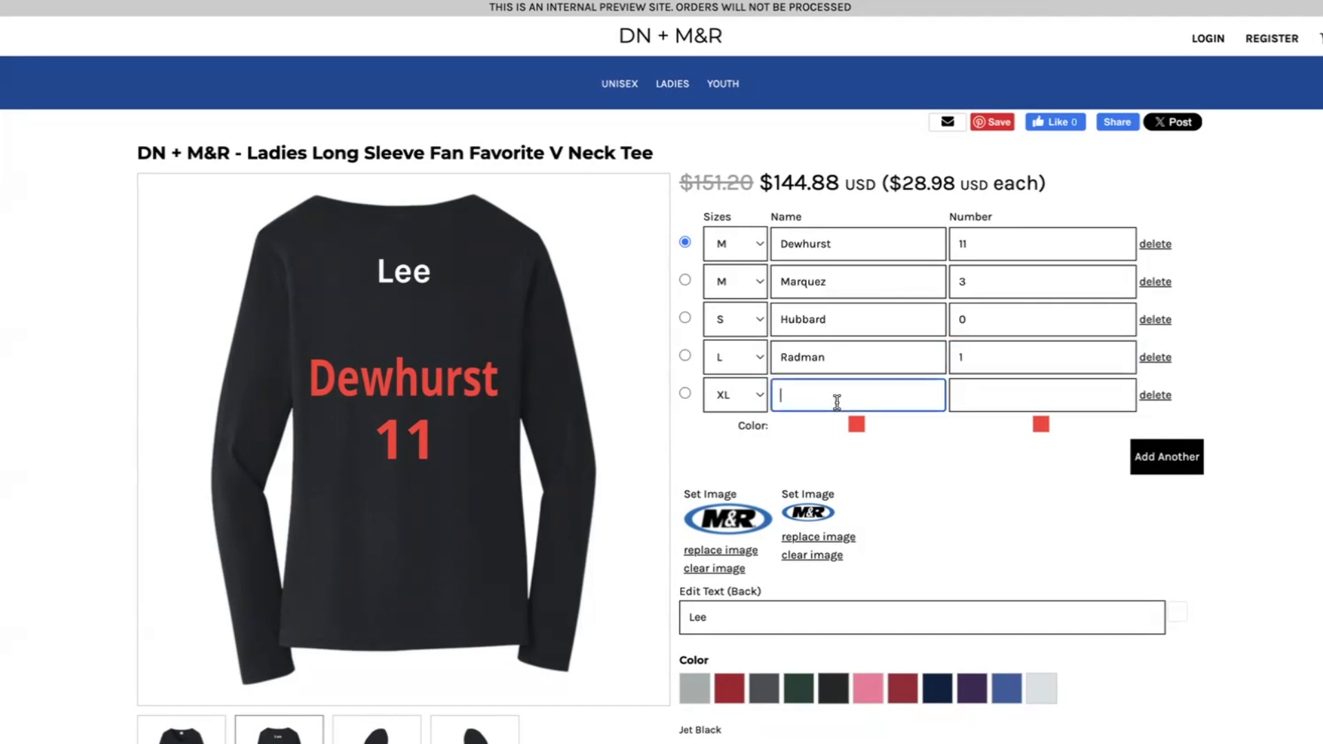
{"action": "type", "text": "Pentland"}
{"action": "key", "text": "Tab"}
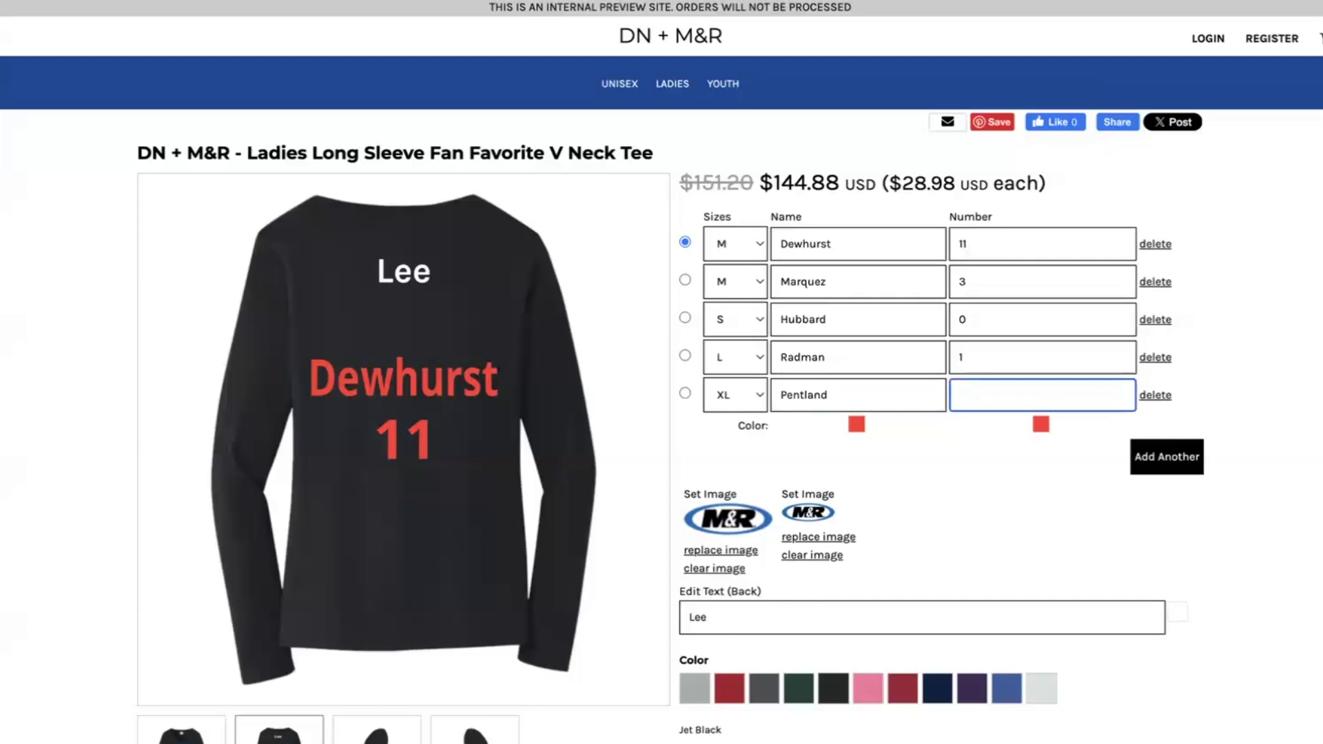
{"action": "type", "text": "9"}
Preview each row's name and number on the back of the tee, ending with the first row.
{"action": "left_click", "coordinate": [686, 280]}
{"action": "left_click", "coordinate": [685, 318]}
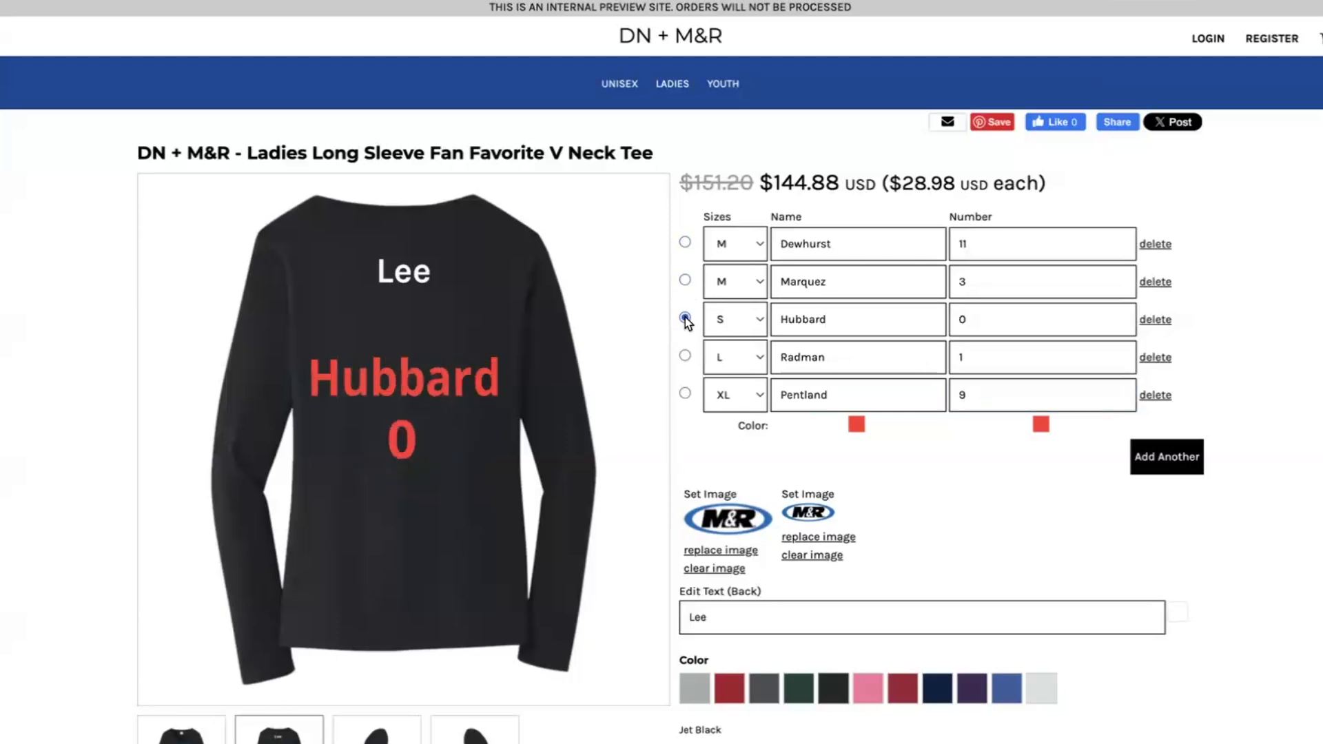
{"action": "left_click", "coordinate": [685, 356]}
{"action": "left_click", "coordinate": [685, 393]}
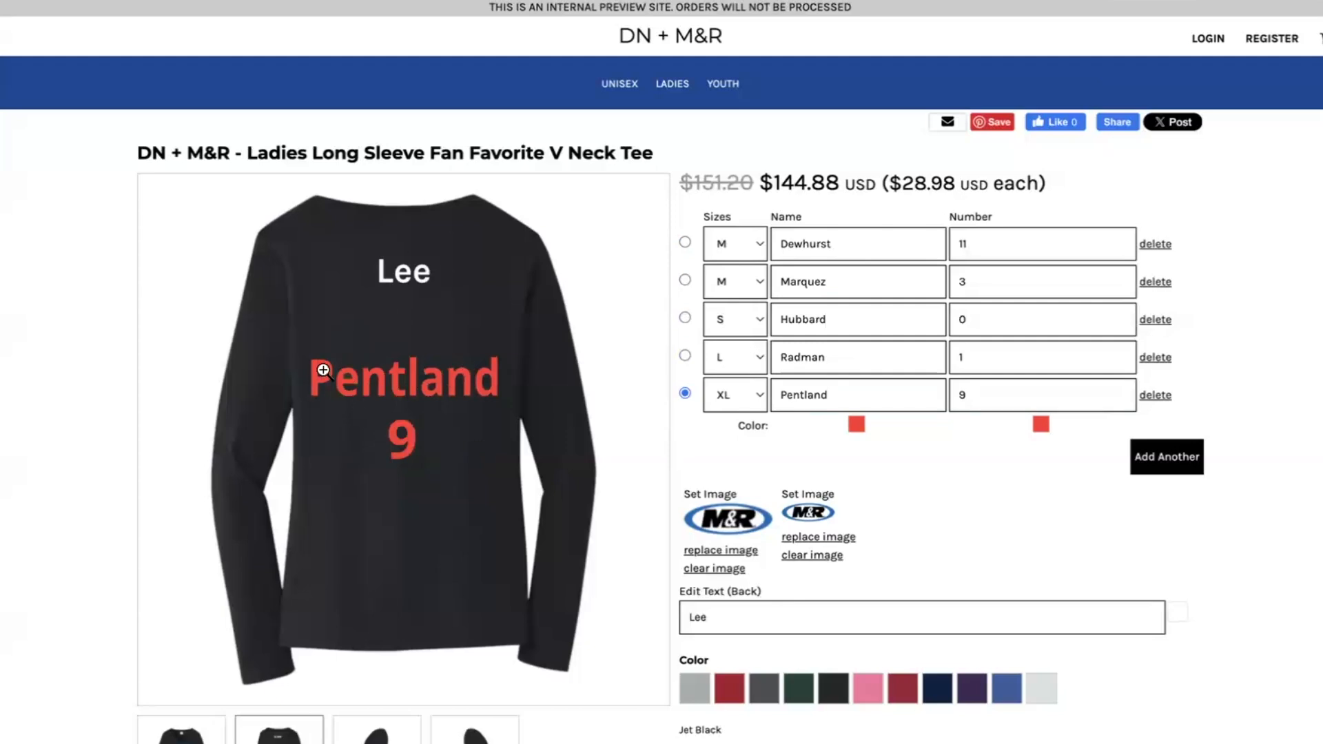
{"action": "left_click", "coordinate": [685, 356]}
{"action": "left_click", "coordinate": [685, 318]}
{"action": "left_click", "coordinate": [685, 280]}
{"action": "left_click", "coordinate": [685, 242]}
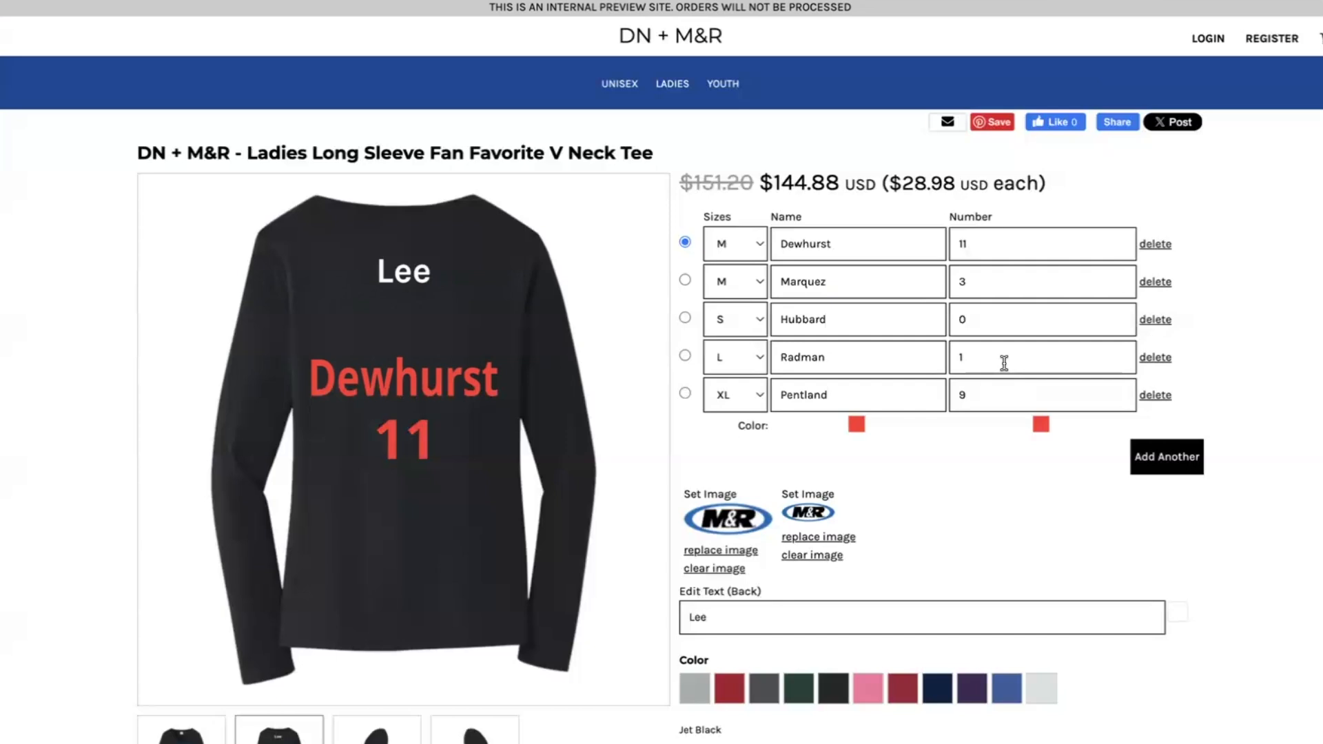
Change the tee's color to True Royal and show its front view.
{"action": "scroll", "coordinate": [1004, 364], "scroll_direction": "down", "scroll_amount": 3}
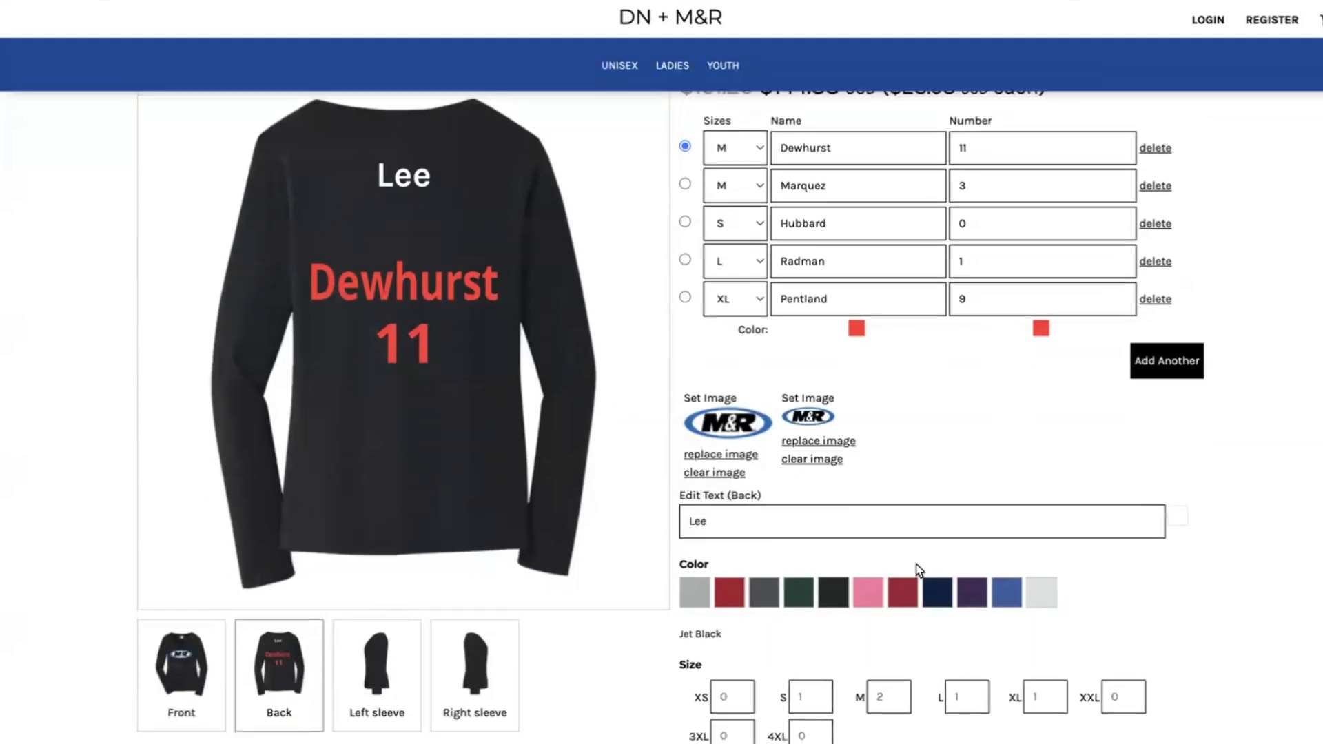
{"action": "left_click", "coordinate": [1007, 593]}
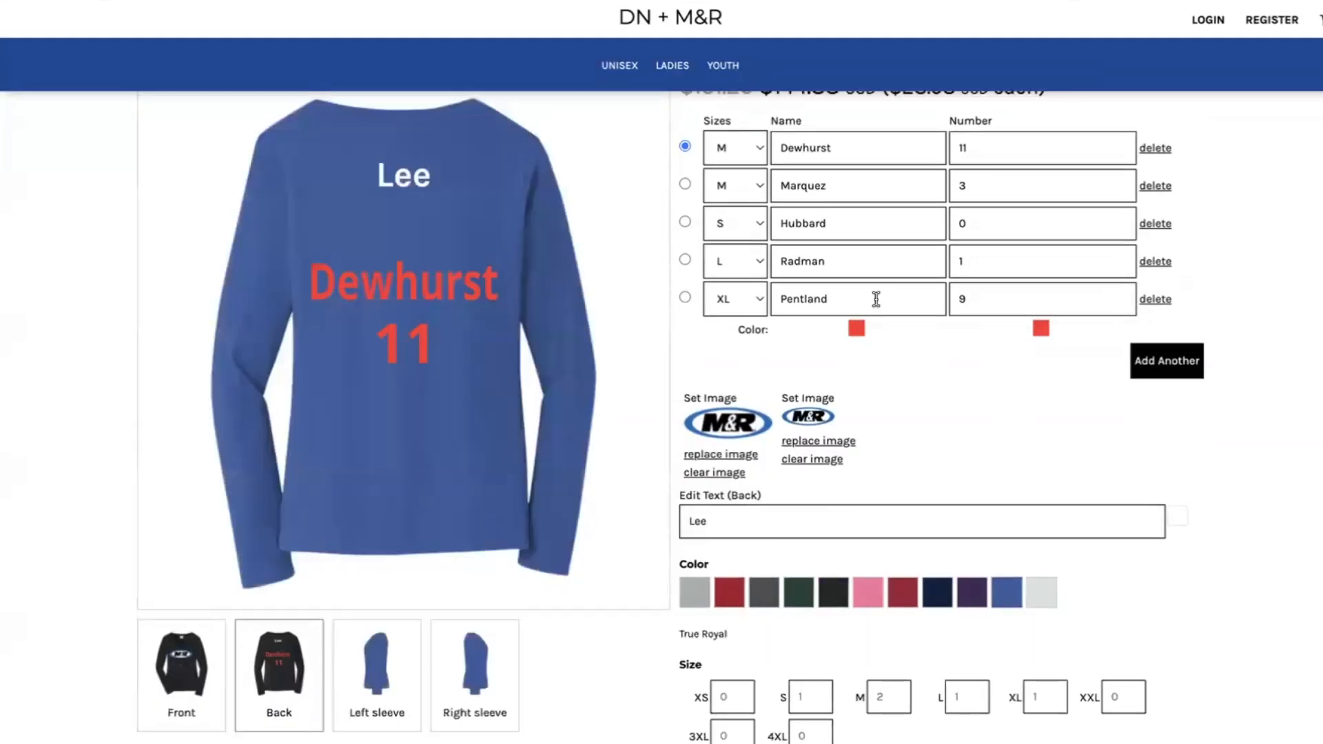
{"action": "scroll", "coordinate": [876, 300], "scroll_direction": "down", "scroll_amount": 5}
{"action": "left_click", "coordinate": [744, 464]}
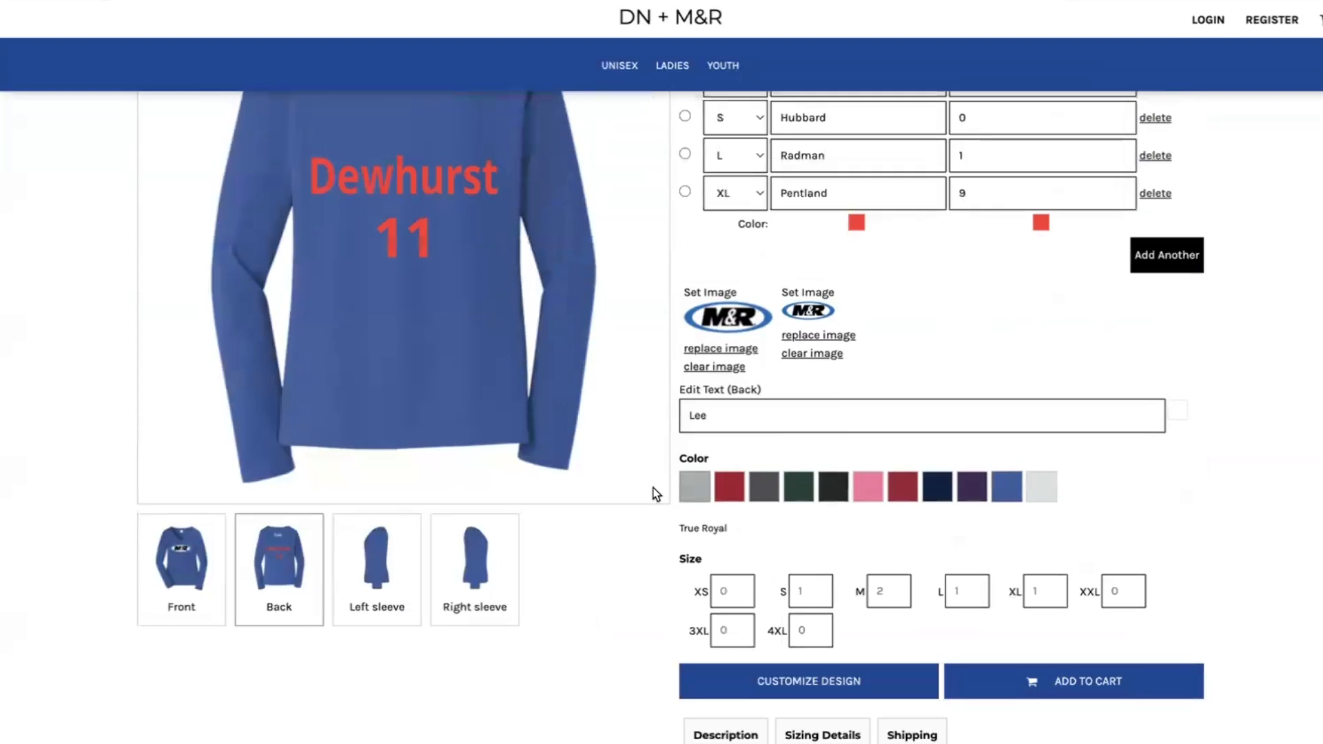
{"action": "left_click", "coordinate": [181, 562]}
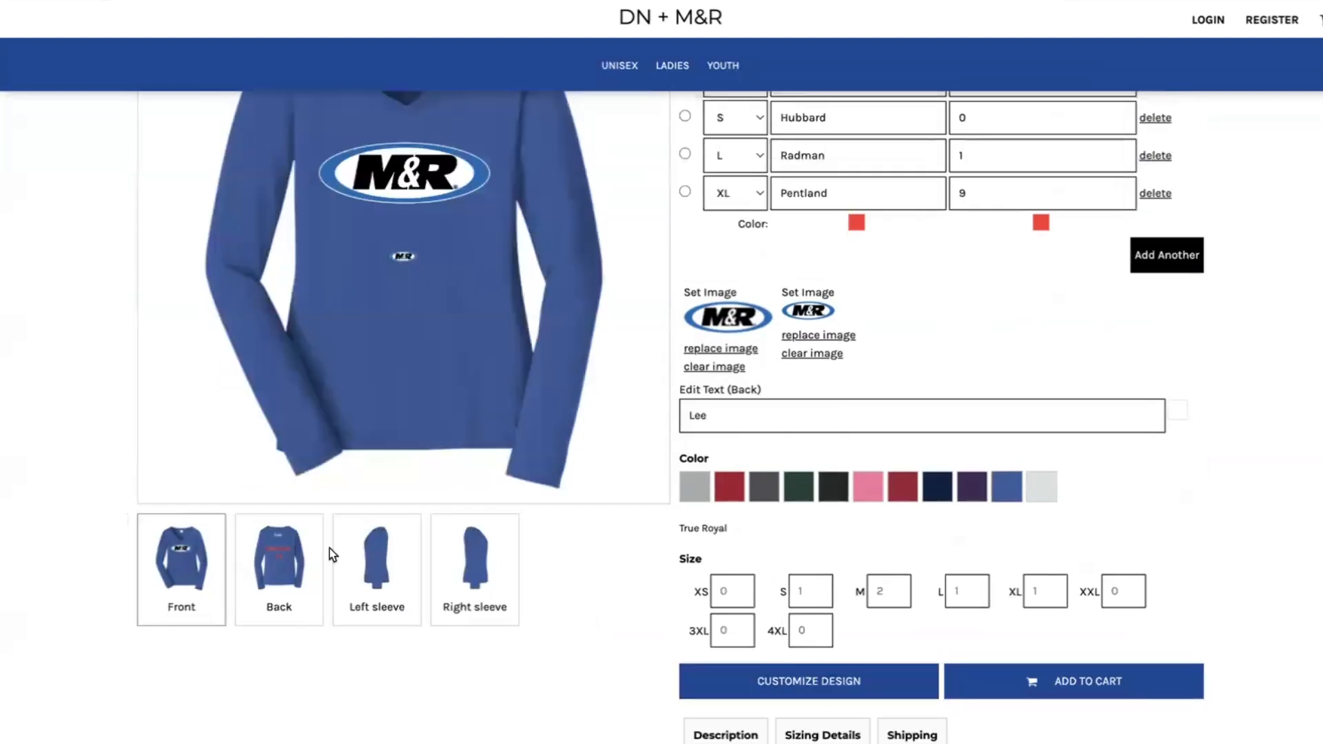
Open the tee for design customization and shrink the large M&R logo on its front.
{"action": "left_click", "coordinate": [828, 686]}
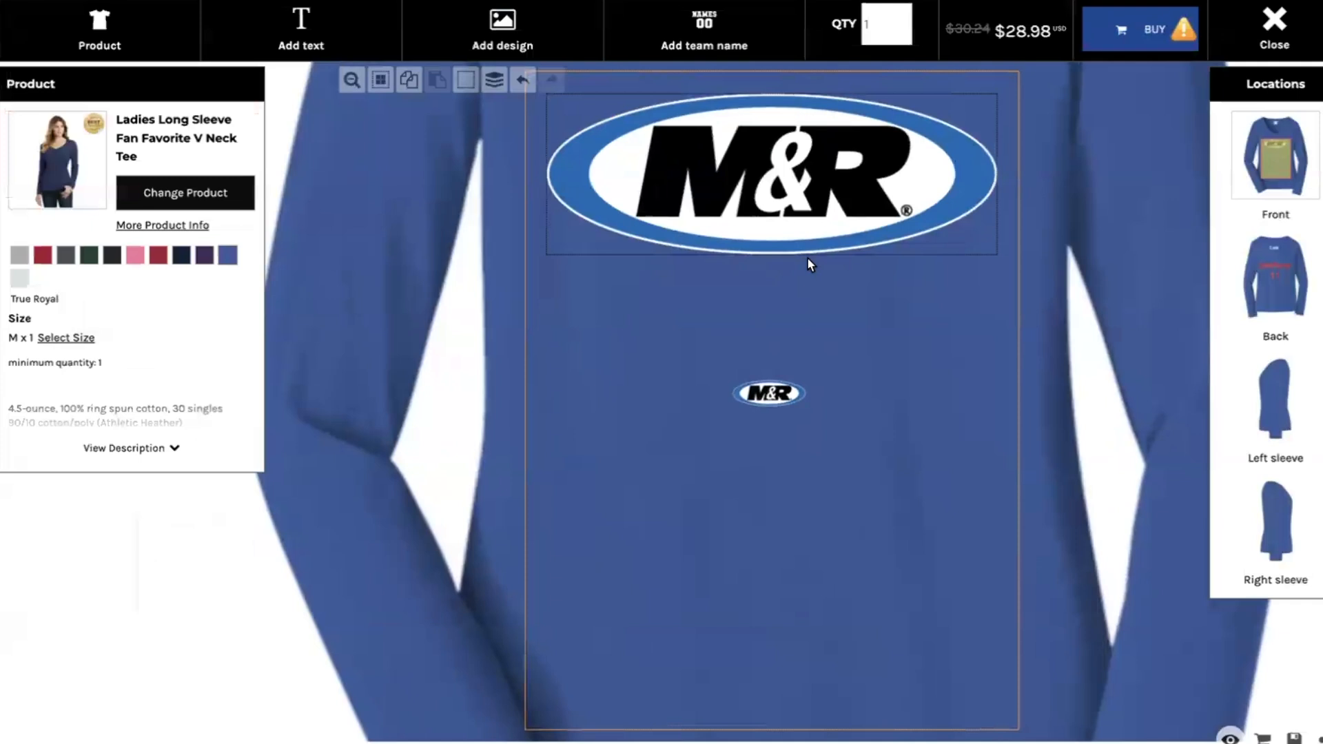
{"action": "left_click", "coordinate": [805, 236]}
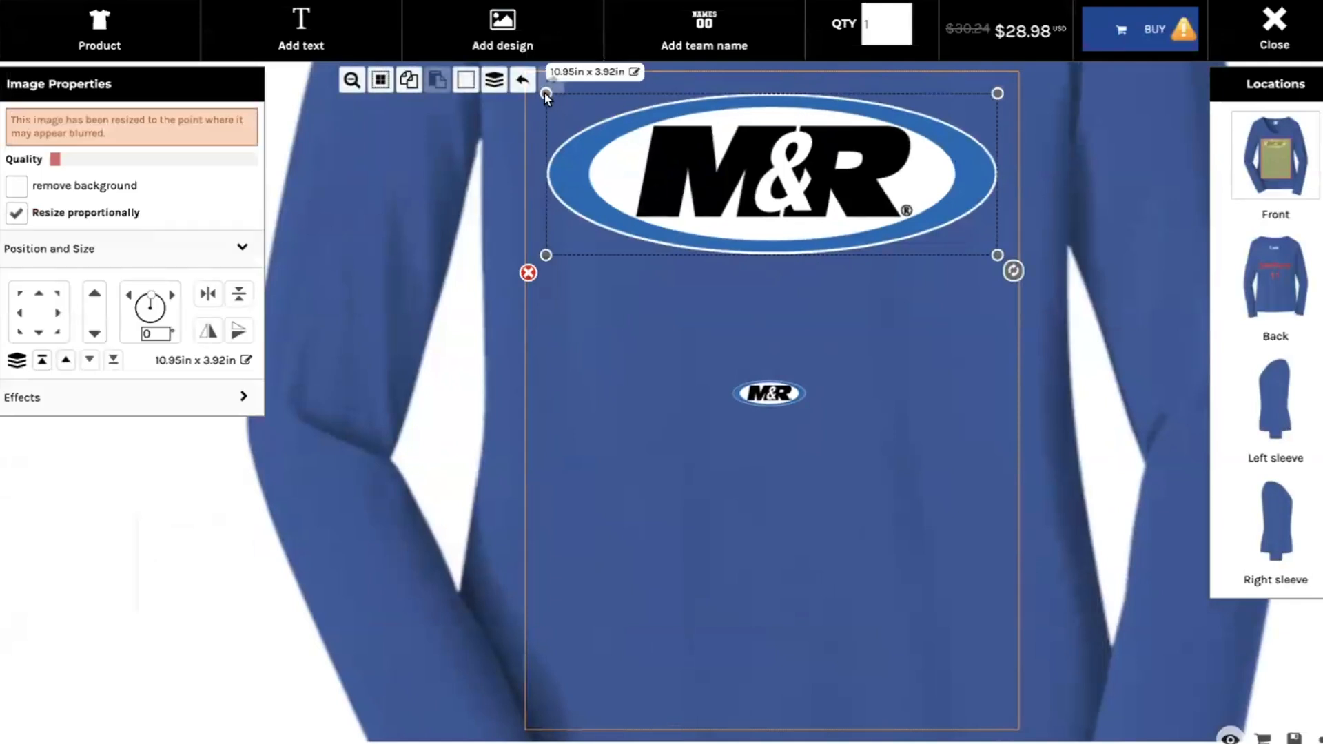
{"action": "left_click_drag", "start_coordinate": [998, 255], "coordinate": [805, 205]}
{"action": "left_click", "coordinate": [604, 291]}
Move the red name on the tee's back up beneath the top text and leave the designer without saving.
{"action": "left_click", "coordinate": [1293, 255]}
{"action": "left_click_drag", "start_coordinate": [852, 314], "coordinate": [852, 259]}
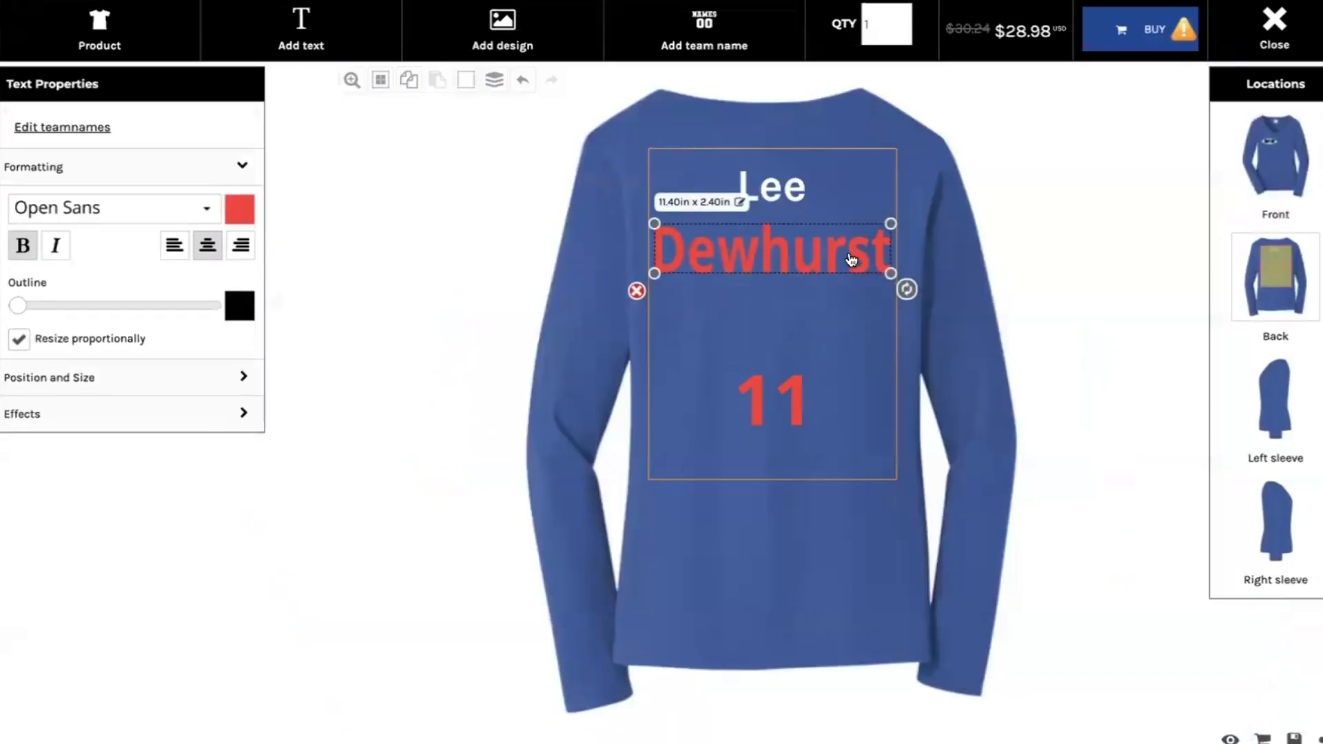
{"action": "scroll", "coordinate": [489, 237], "scroll_direction": "left", "scroll_amount": 5}
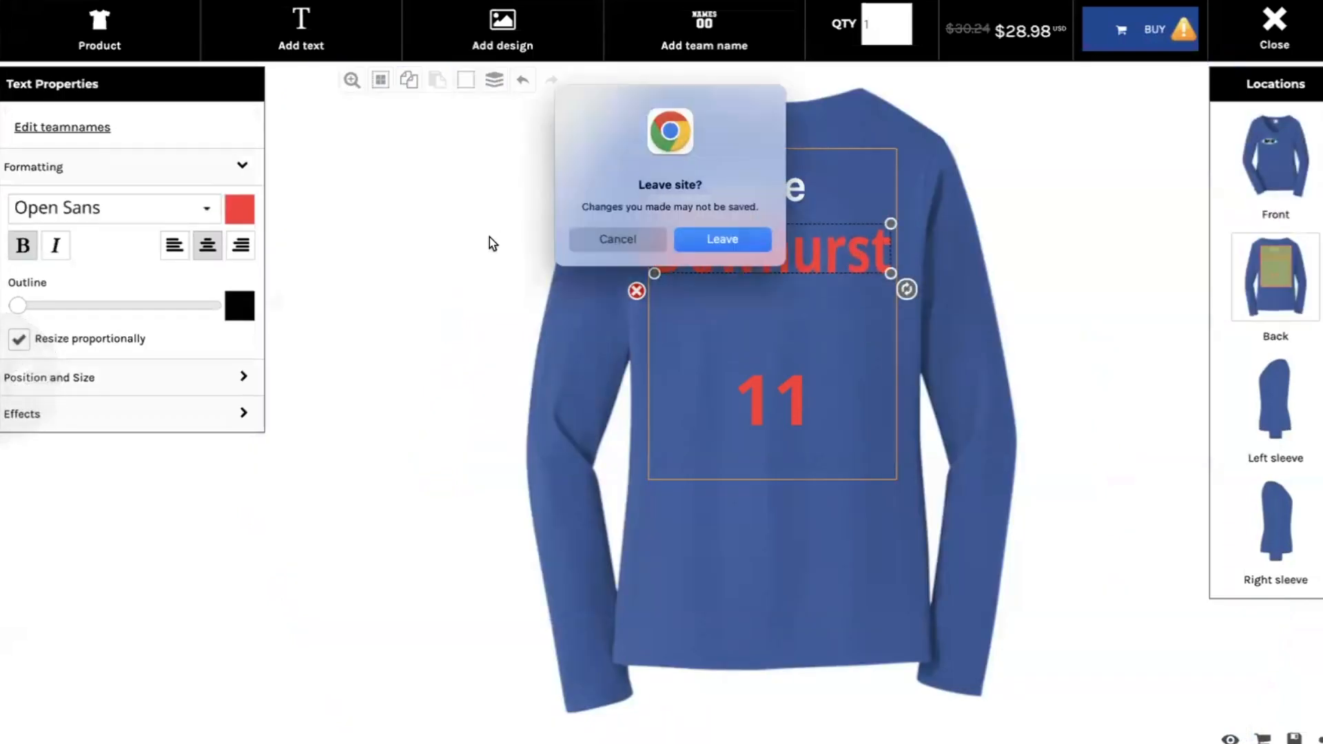
{"action": "left_click", "coordinate": [724, 240]}
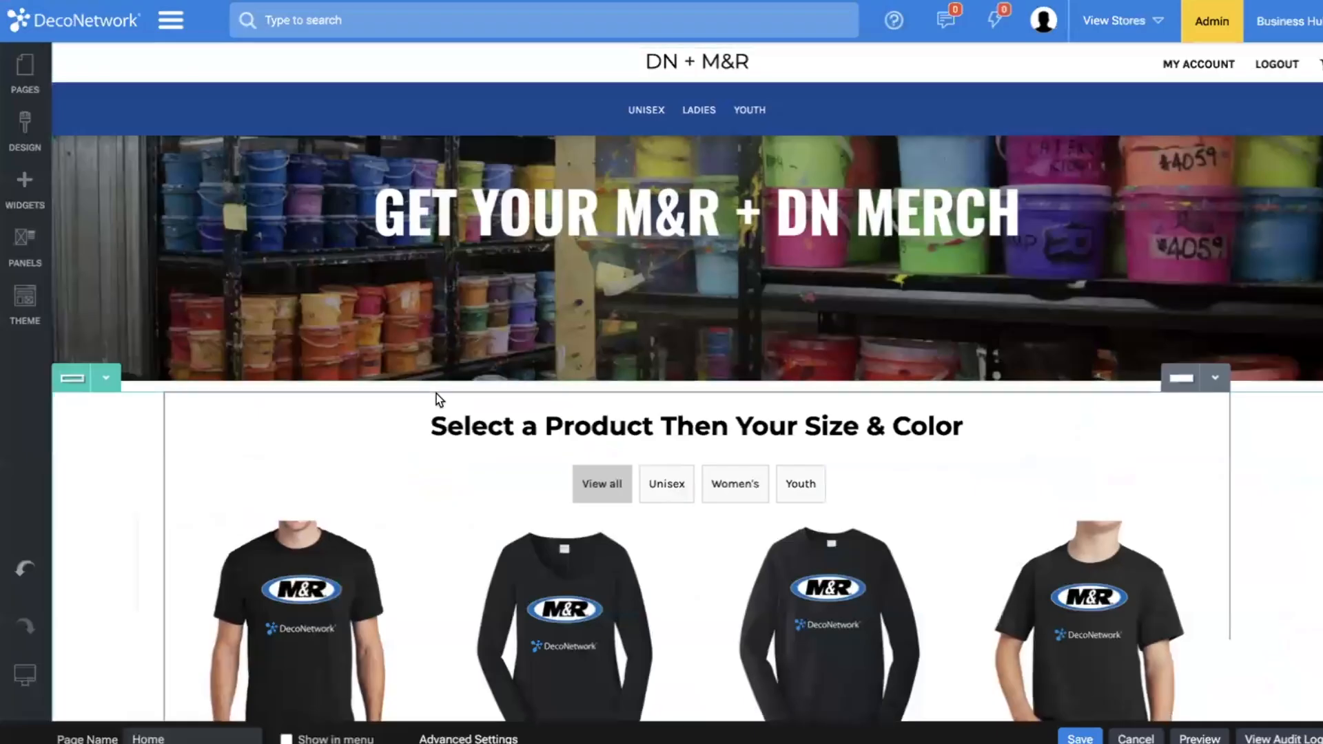
Return to the Home page in the website editor and view its top banner.
{"action": "left_click", "coordinate": [442, 414]}
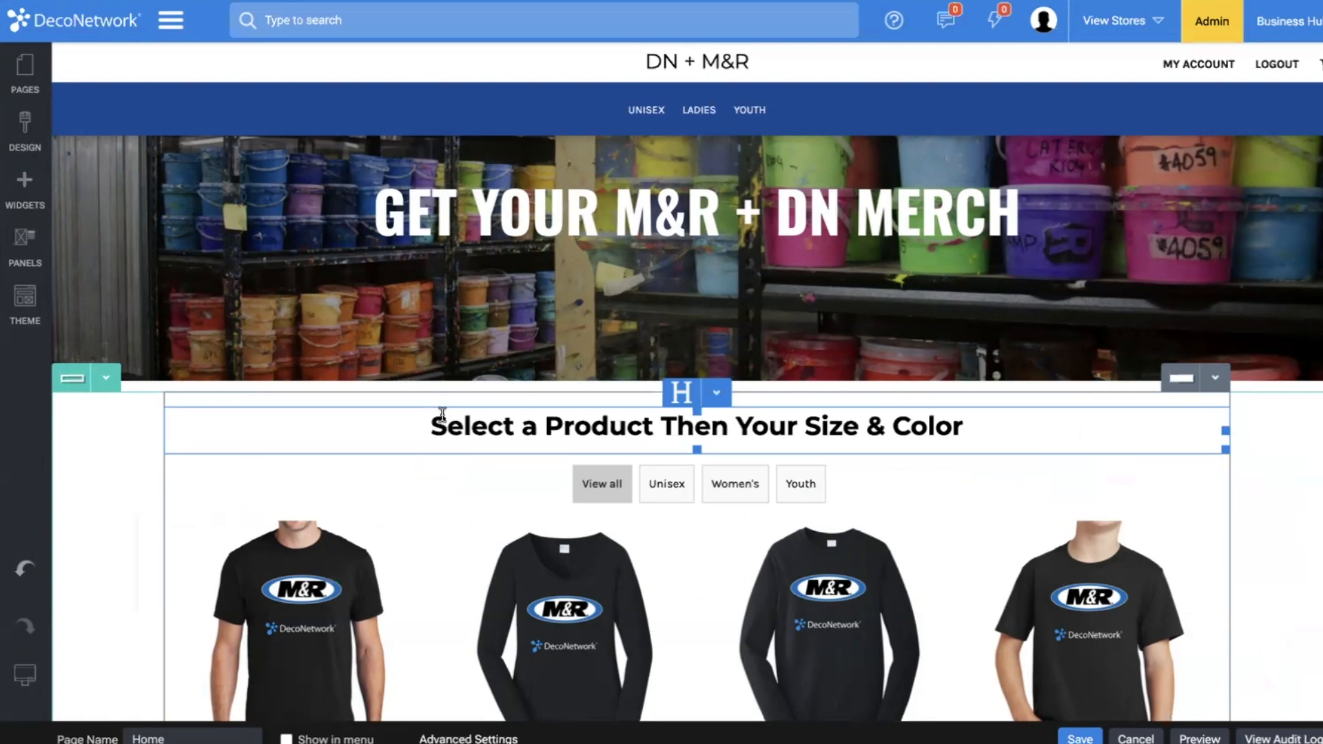
{"action": "scroll", "coordinate": [442, 417], "scroll_direction": "up", "scroll_amount": 1}
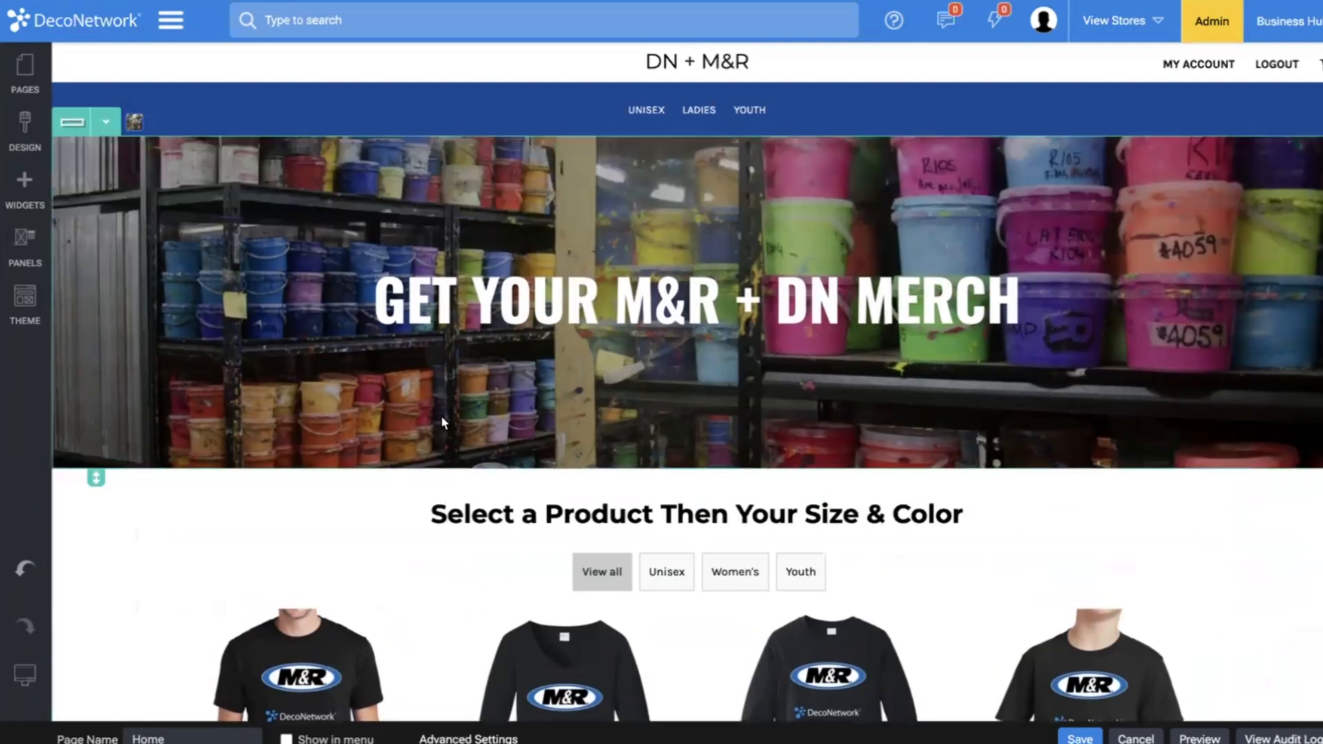